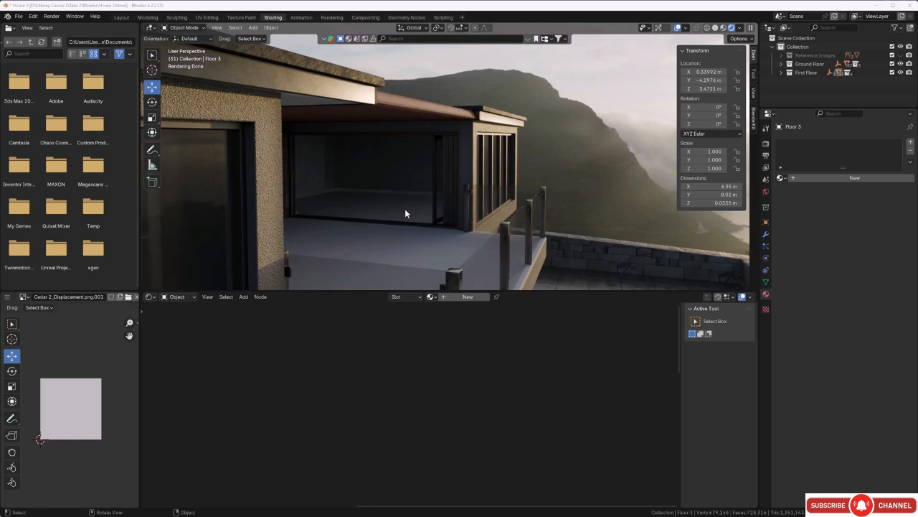
Isolate the upper balcony floor slab, Floor 3, in local view.
middle_drag(413, 201, 402, 211)
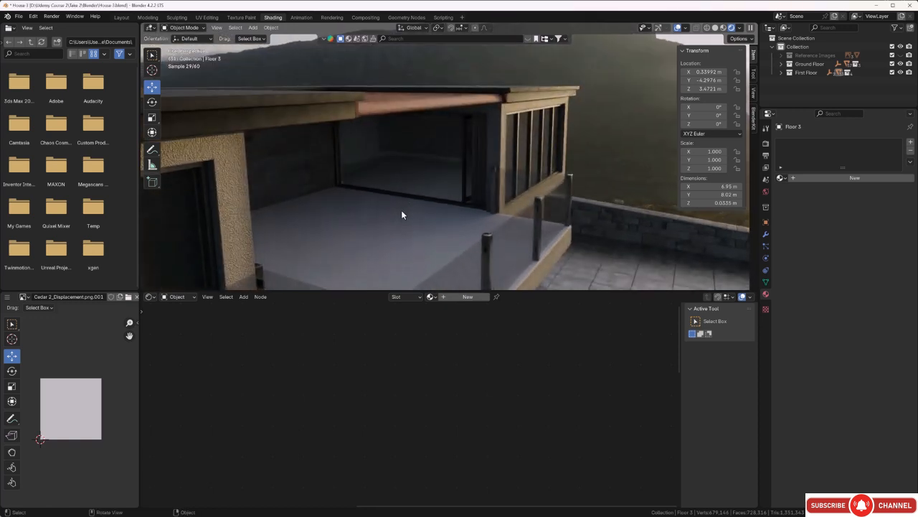
click(401, 226)
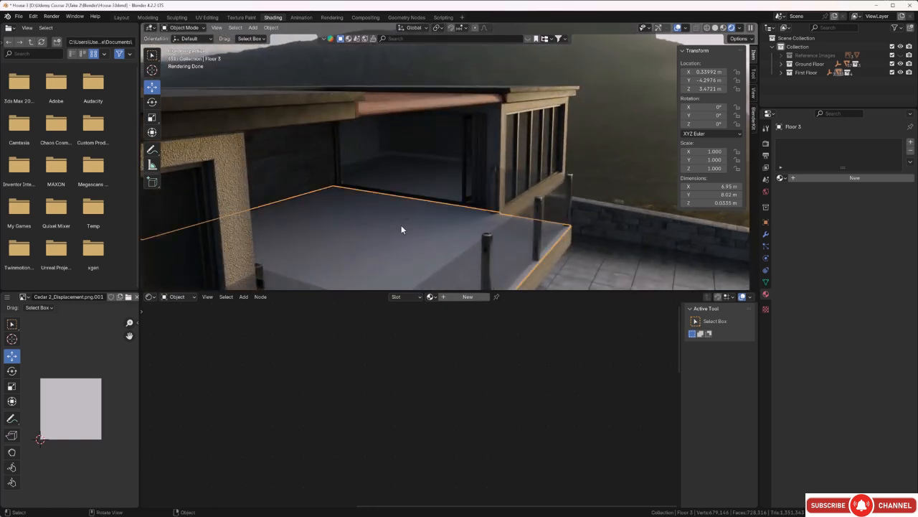
key(KP_Divide)
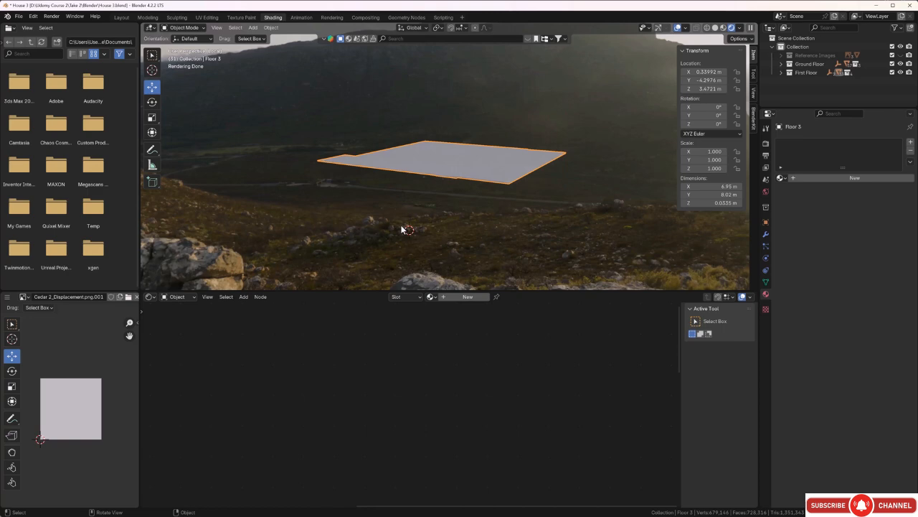
middle_drag(424, 206, 460, 180)
scroll(474, 192, up, 3)
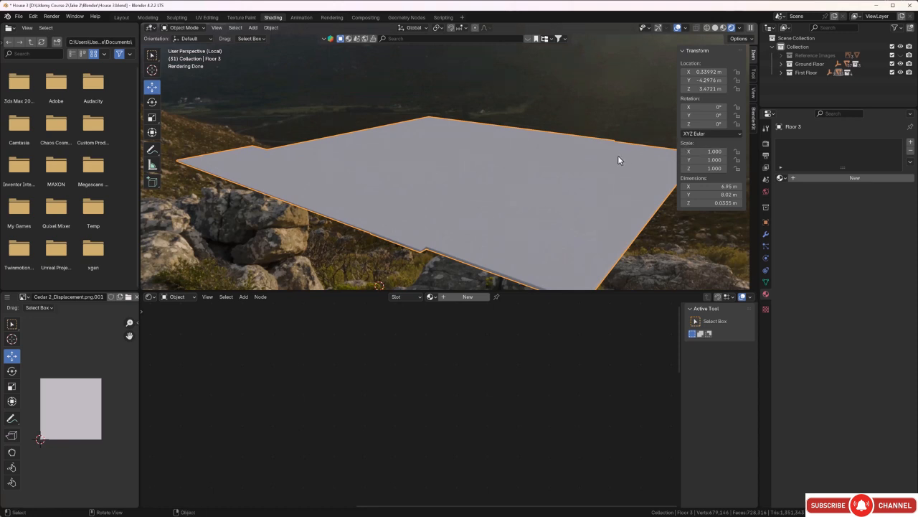
Unwrap all faces of the floor slab with Smart UV Project and frame the resulting UV layout.
key(Tab)
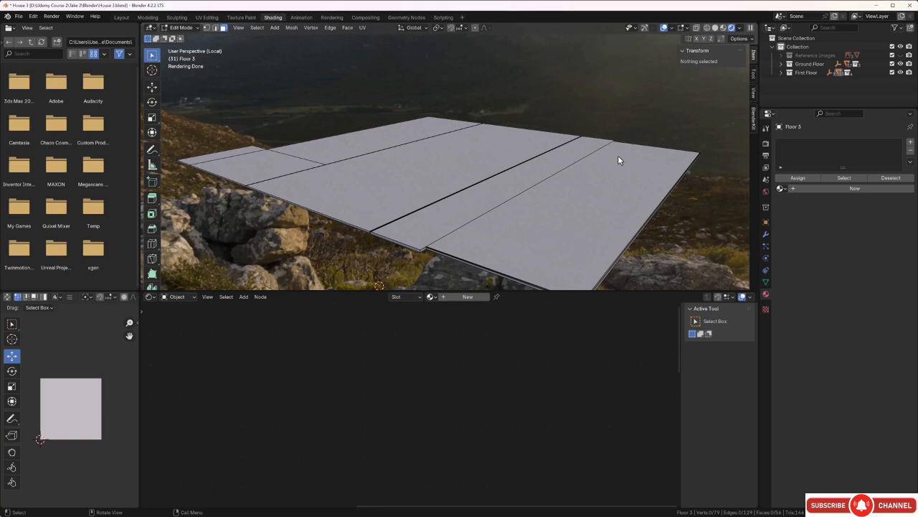
key(a)
key(u)
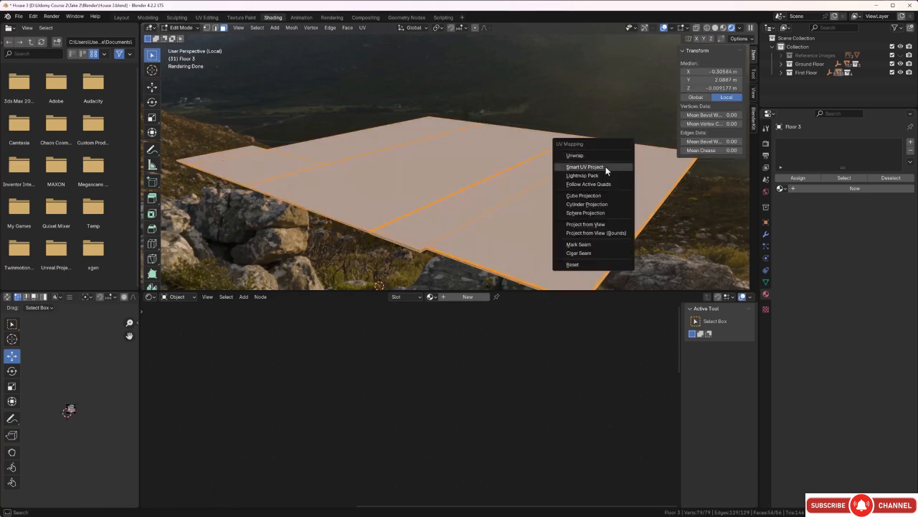
click(606, 168)
click(680, 202)
click(679, 202)
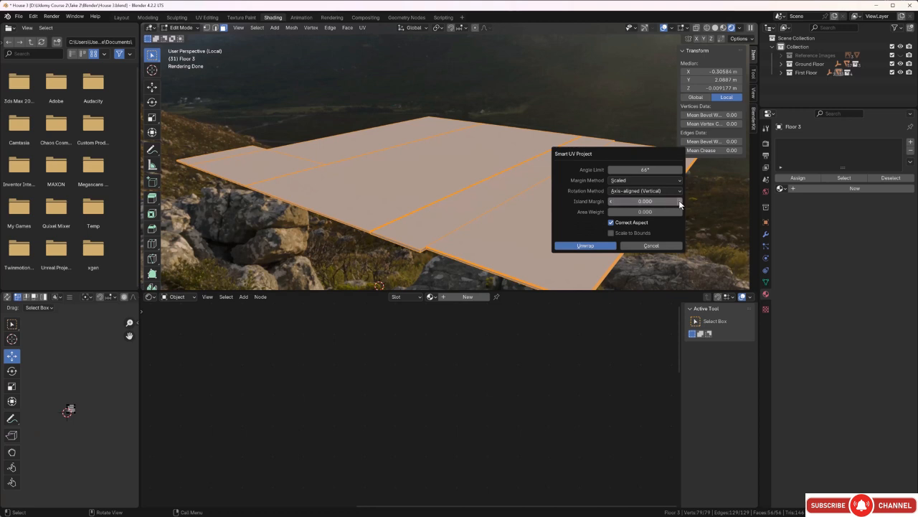
click(585, 245)
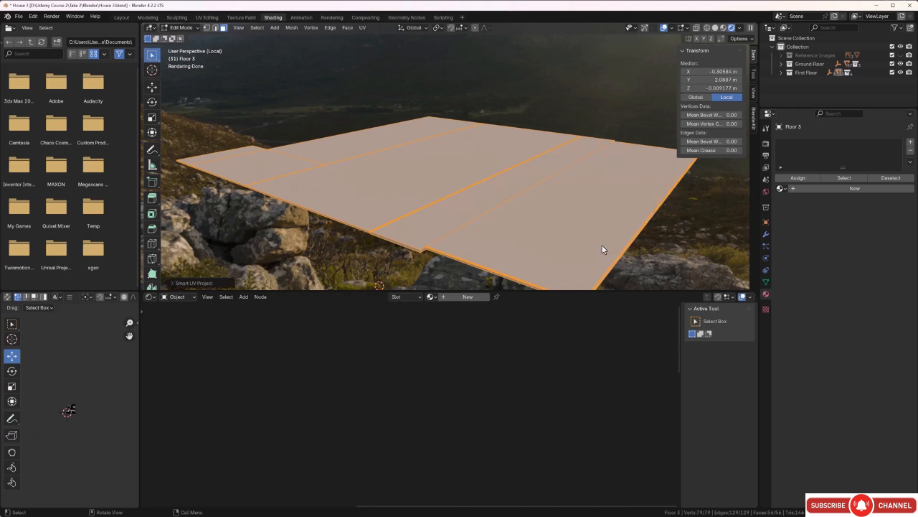
key(Home)
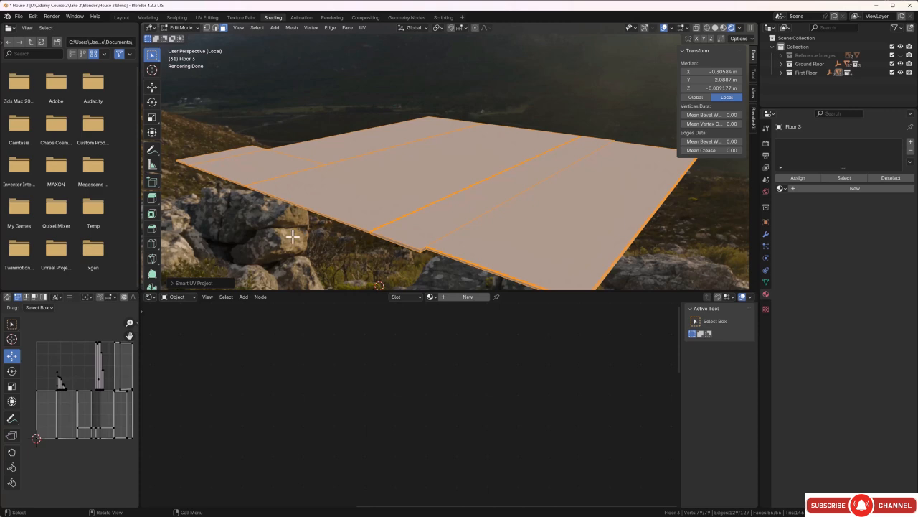
key(Tab)
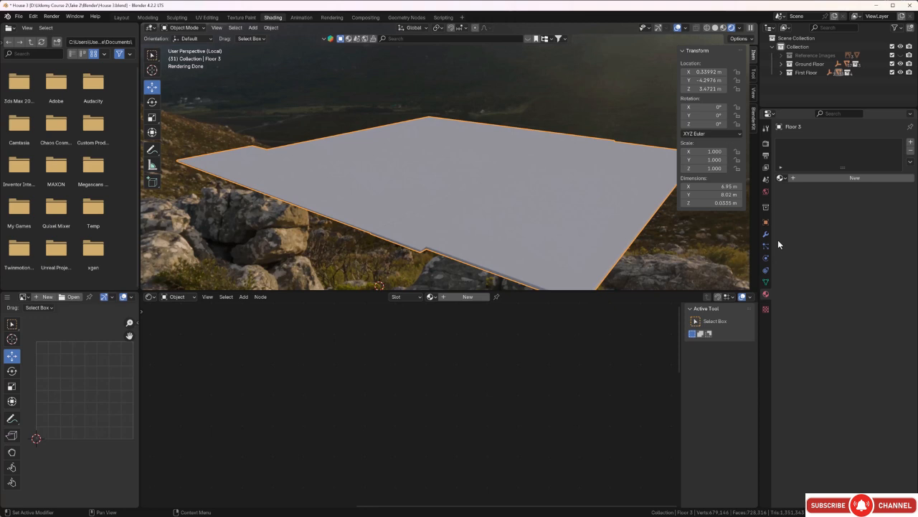
Add a material slot to the floor slab and create a new material named "Polished Concreate".
click(910, 142)
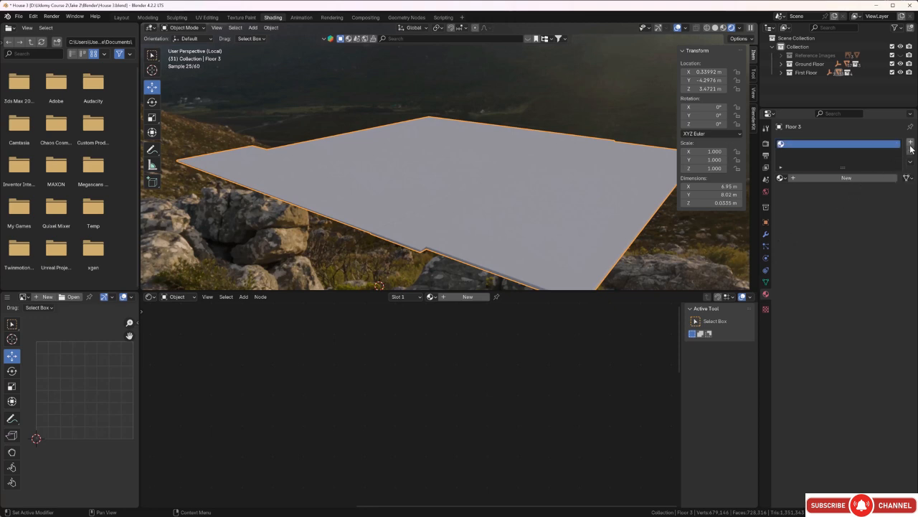
click(867, 180)
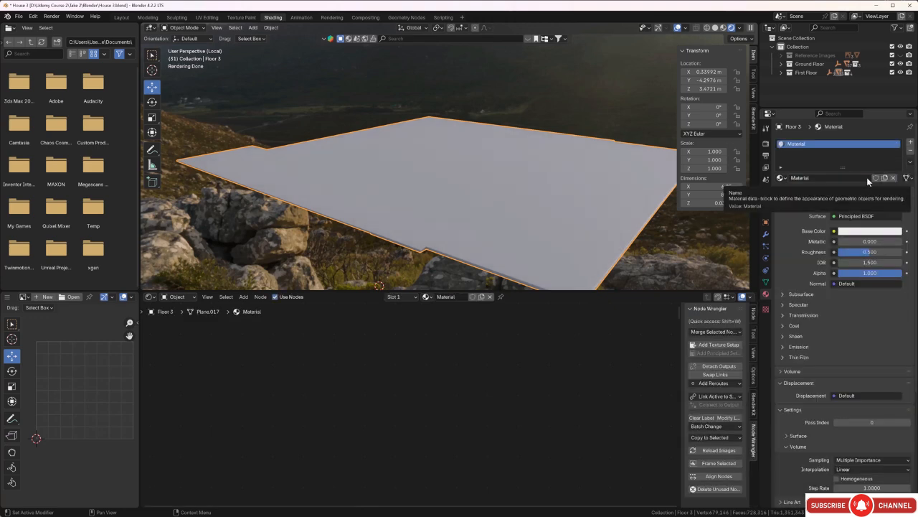
double_click(813, 178)
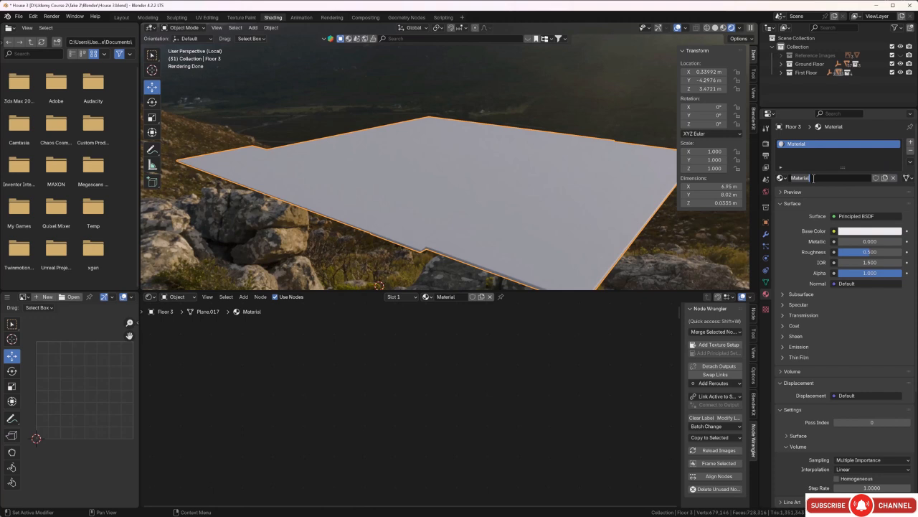
key(BackSpace)
text(Polished Concreate)
key(Return)
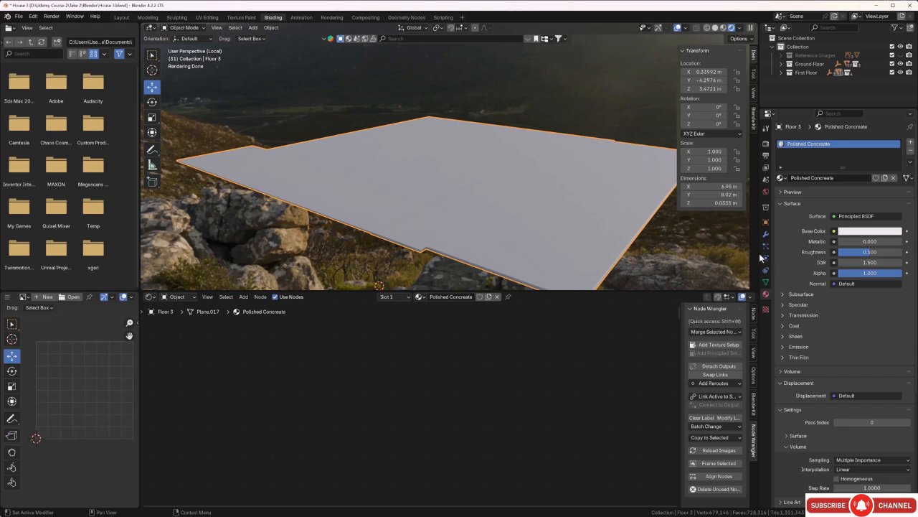
Add a Principled texture setup to the Principled BSDF node using all four images in Textures\Stone and Tiles\Polished Concreate.
scroll(419, 397, down, 4)
middle_drag(418, 439, 492, 429)
scroll(408, 381, up, 3)
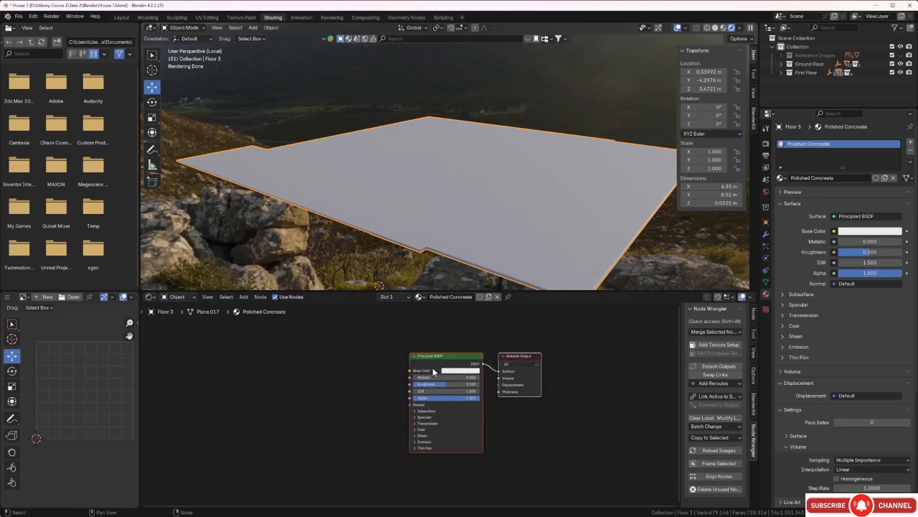
click(439, 362)
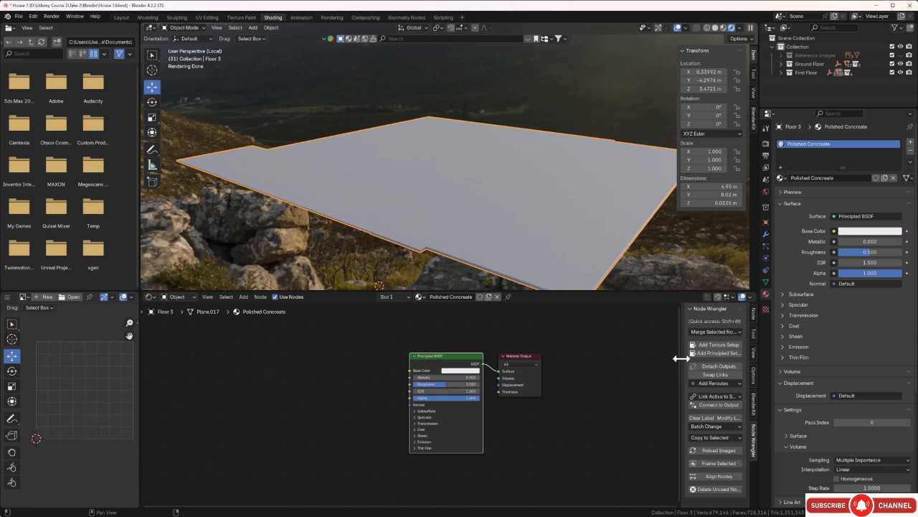
click(715, 353)
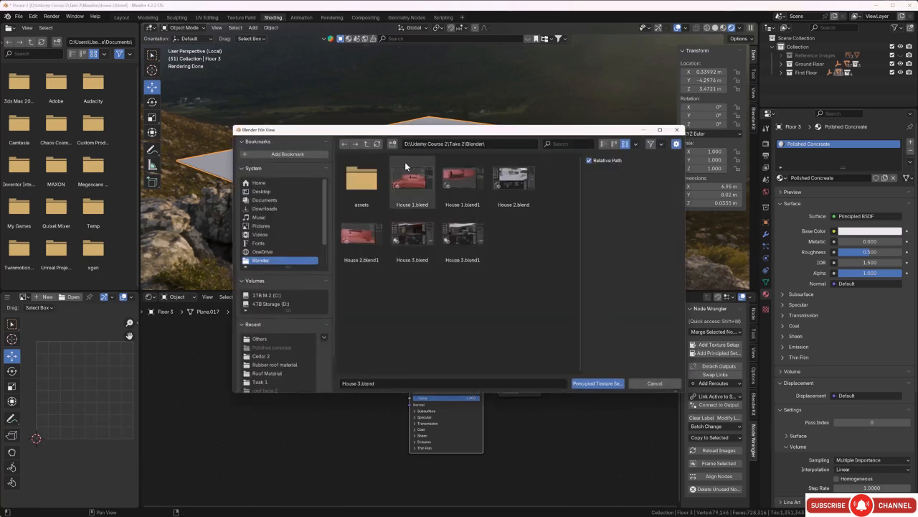
click(367, 143)
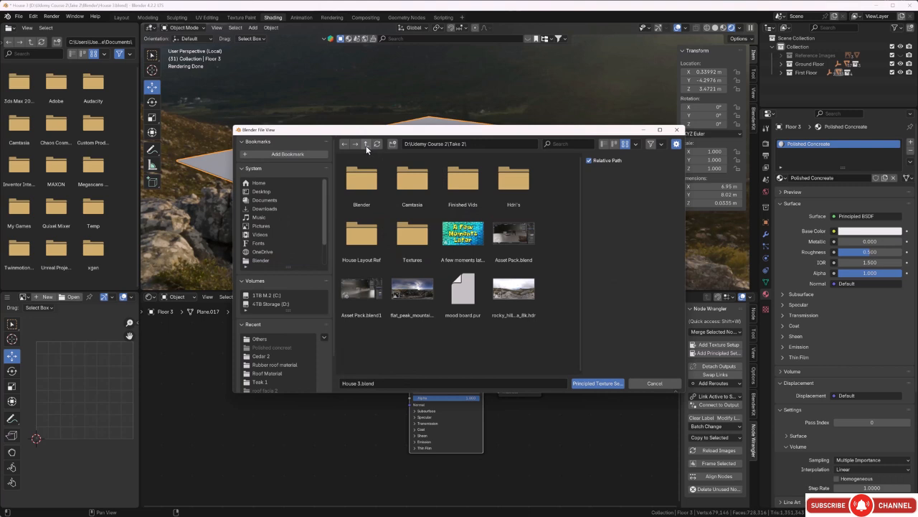
double_click(417, 237)
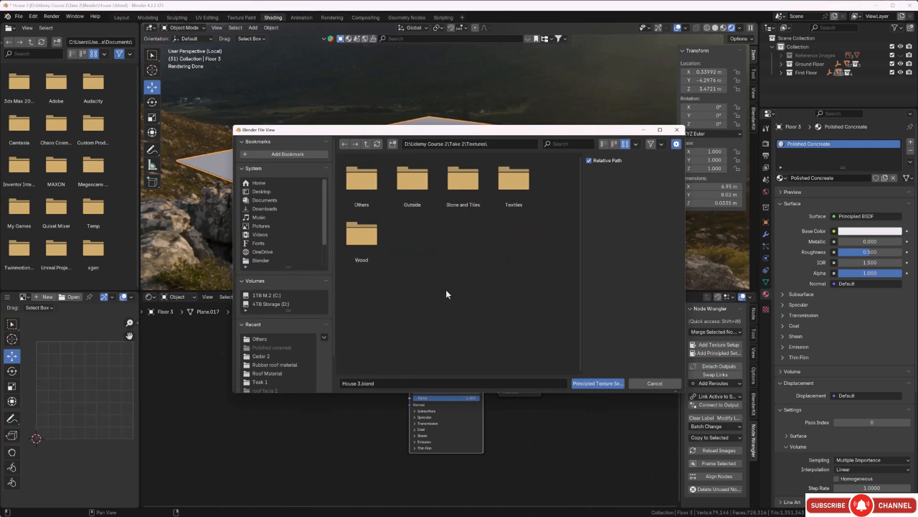
double_click(459, 206)
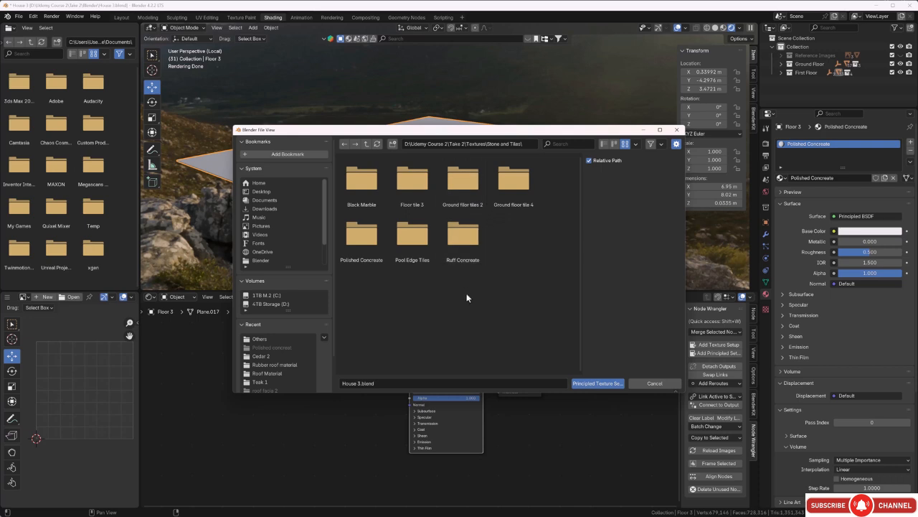
double_click(359, 244)
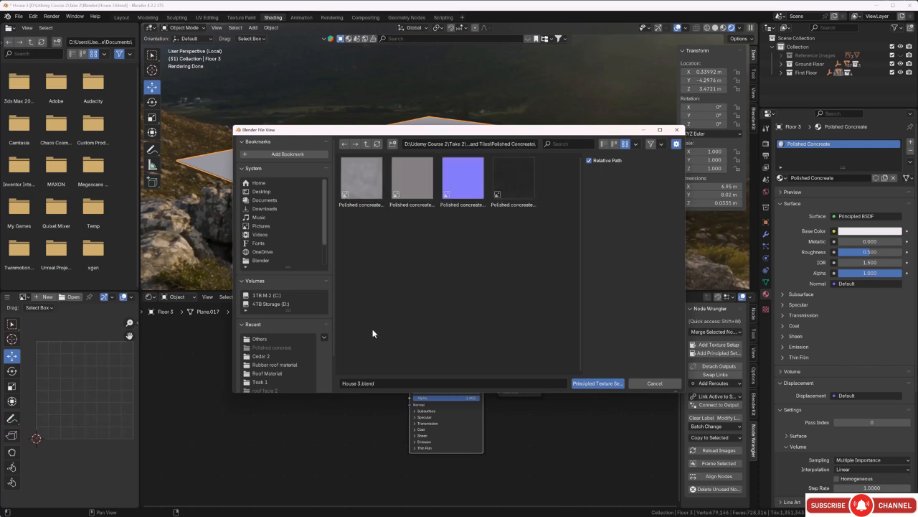
key(a)
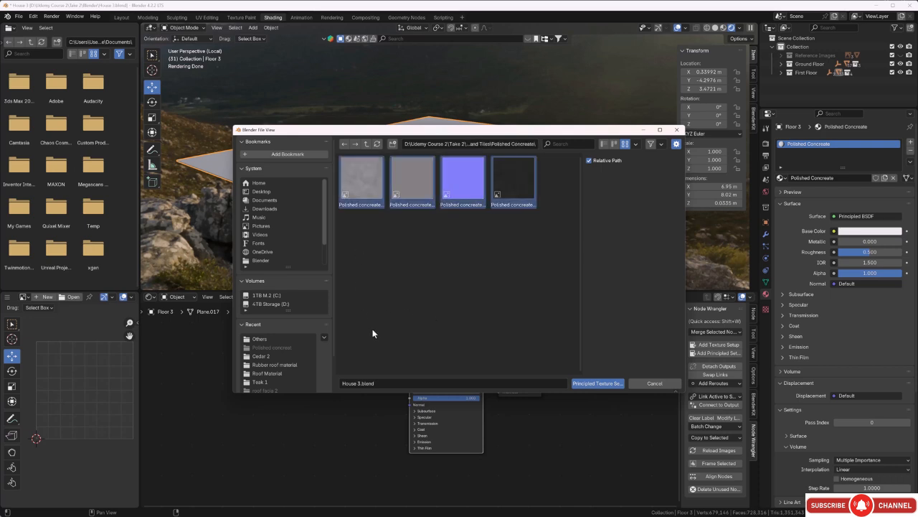
click(609, 385)
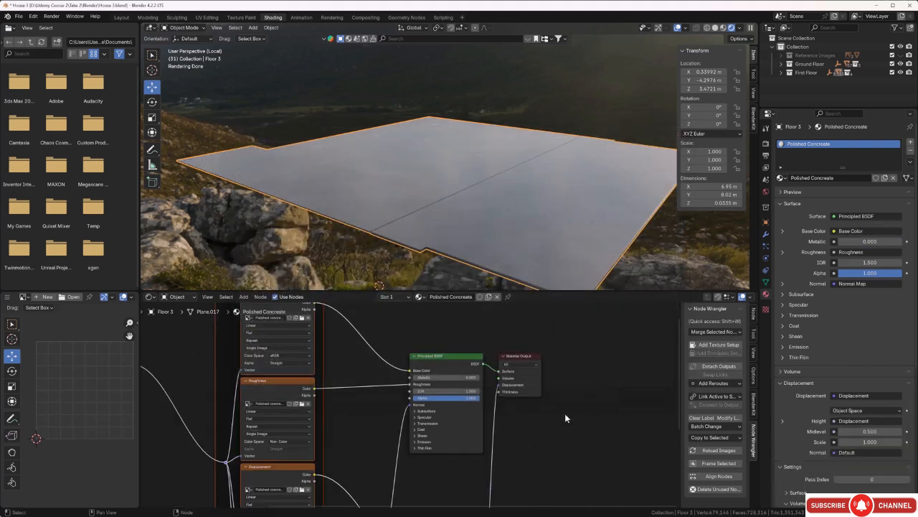
Connect the Texture Coordinate node's Object output to the Mapping node's Vector input, replacing the UV link.
scroll(545, 443, down, 6)
middle_drag(539, 458, 542, 438)
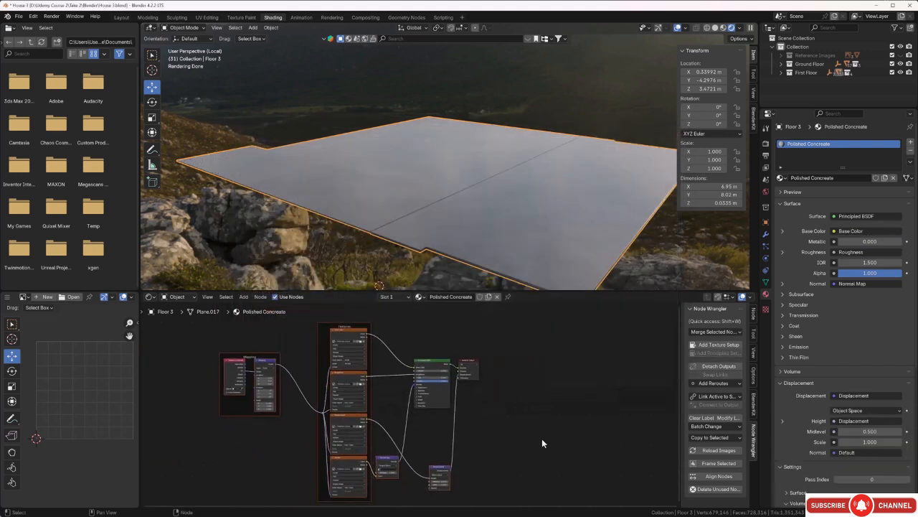
middle_drag(508, 411, 515, 417)
scroll(487, 212, up, 4)
middle_drag(480, 219, 488, 195)
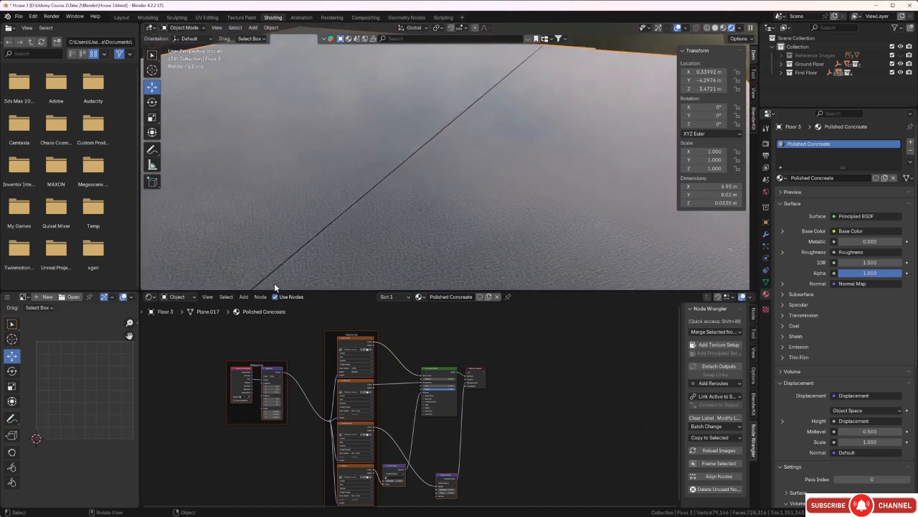
scroll(298, 380, up, 4)
middle_drag(293, 371, 429, 450)
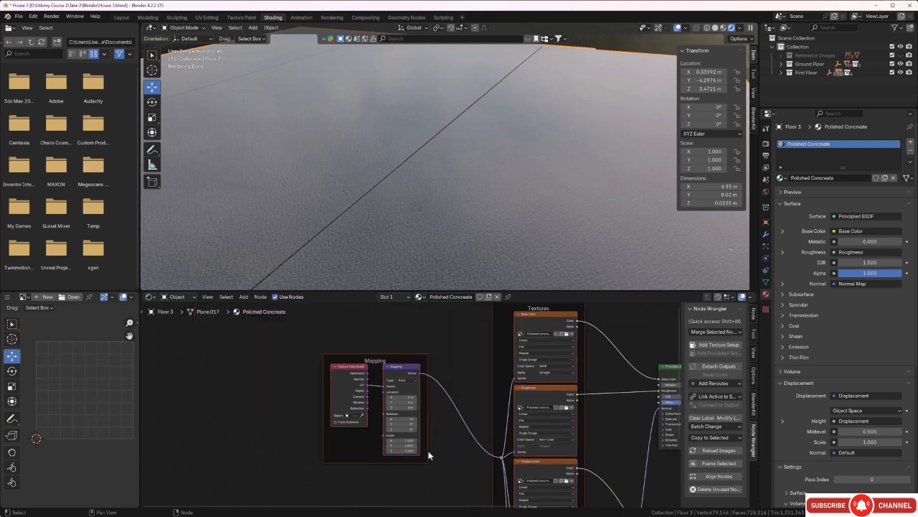
scroll(429, 451, up, 3)
click(340, 385)
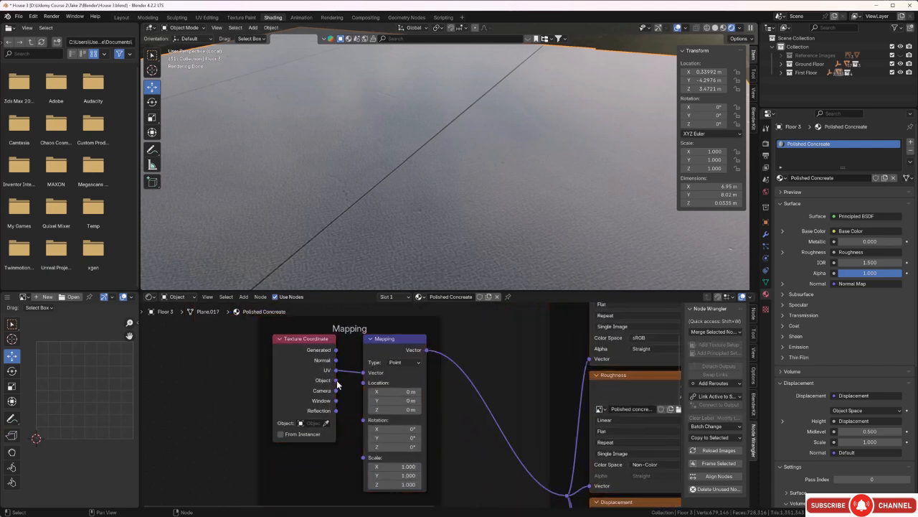
drag(336, 380, 363, 373)
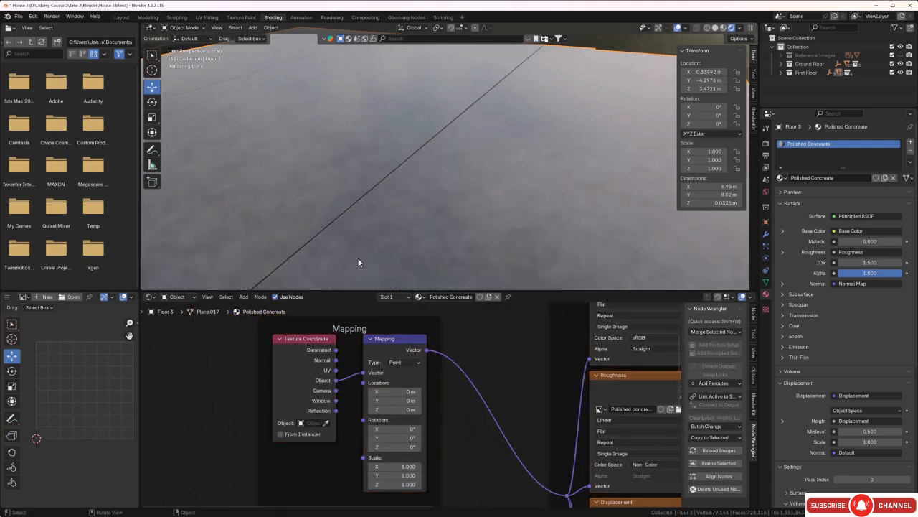
middle_drag(358, 258, 360, 246)
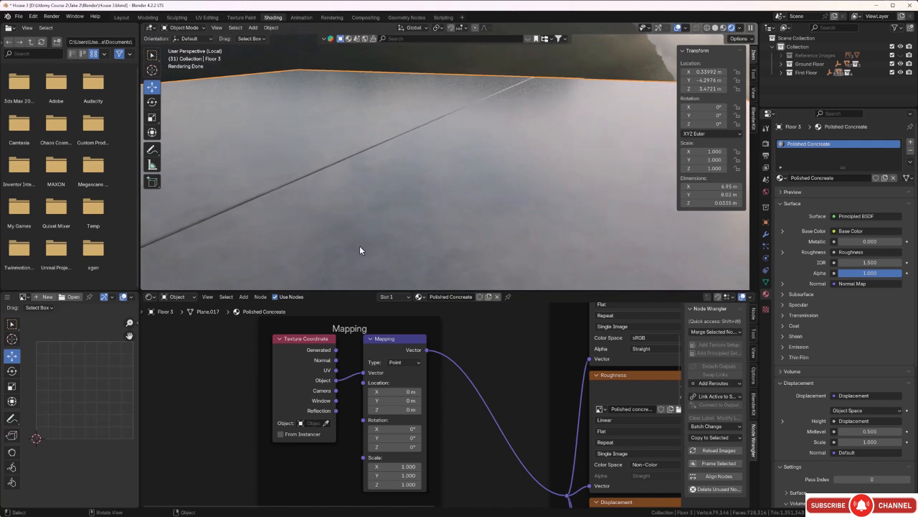
Set the Mapping node's X, Y and Z scale to 0.500 and check the concrete texture on the floor.
middle_drag(316, 482, 325, 463)
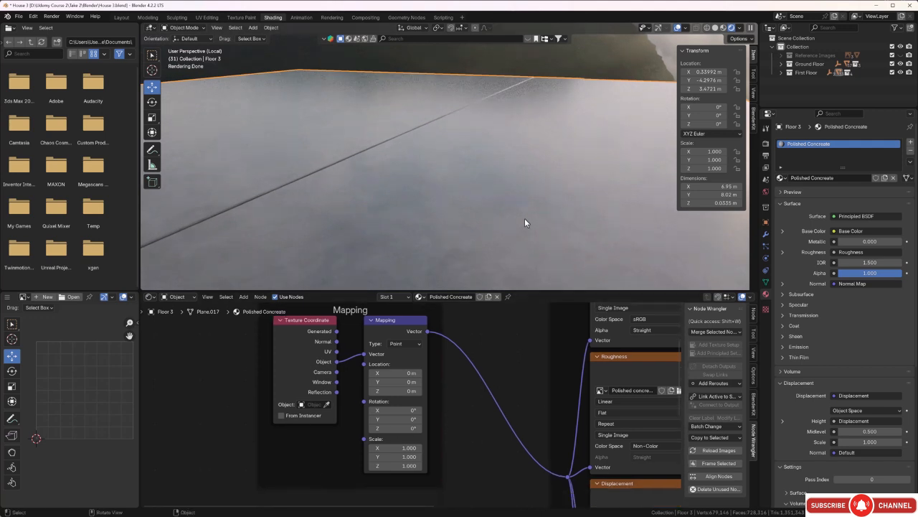
mouse_move(524, 218)
middle_down()
mouse_move(507, 200)
mouse_move(518, 221)
middle_up()
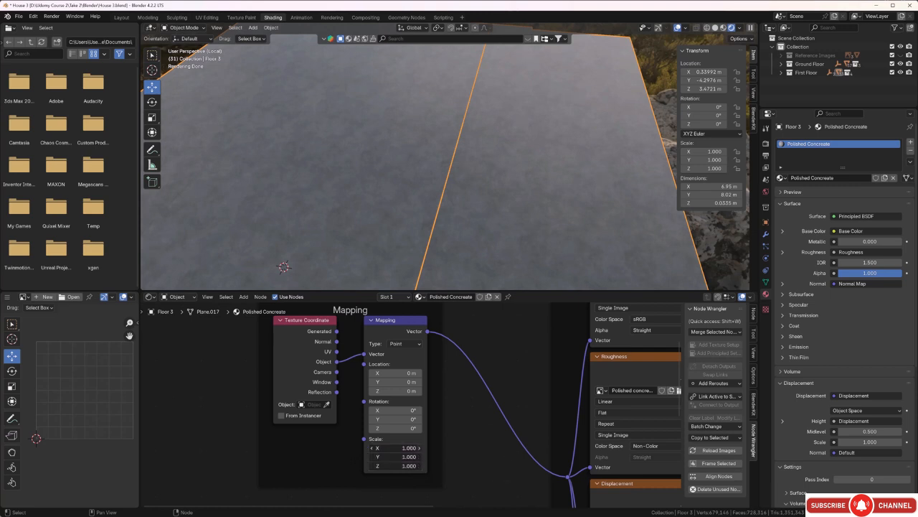
drag(409, 465, 386, 465)
drag(386, 466, 380, 465)
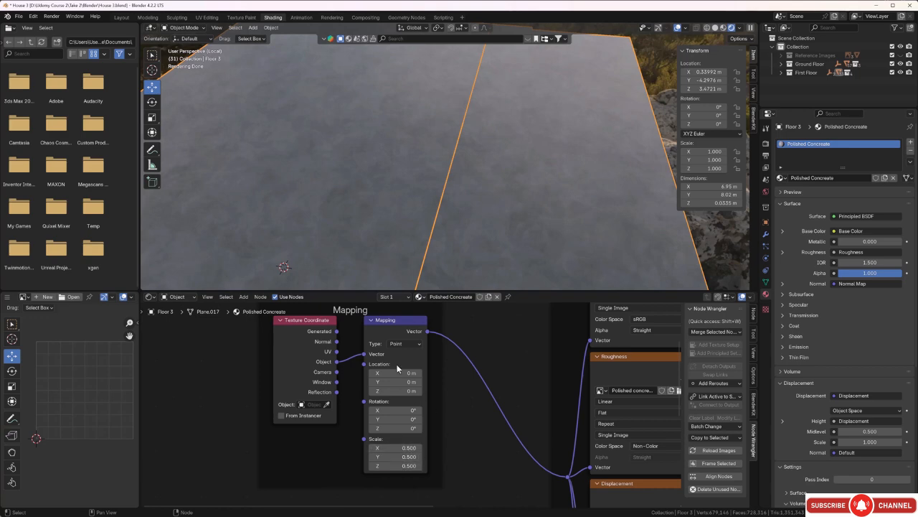
scroll(500, 202, down, 5)
mouse_move(495, 204)
middle_down()
mouse_move(517, 185)
mouse_move(486, 192)
middle_up()
scroll(486, 192, up, 3)
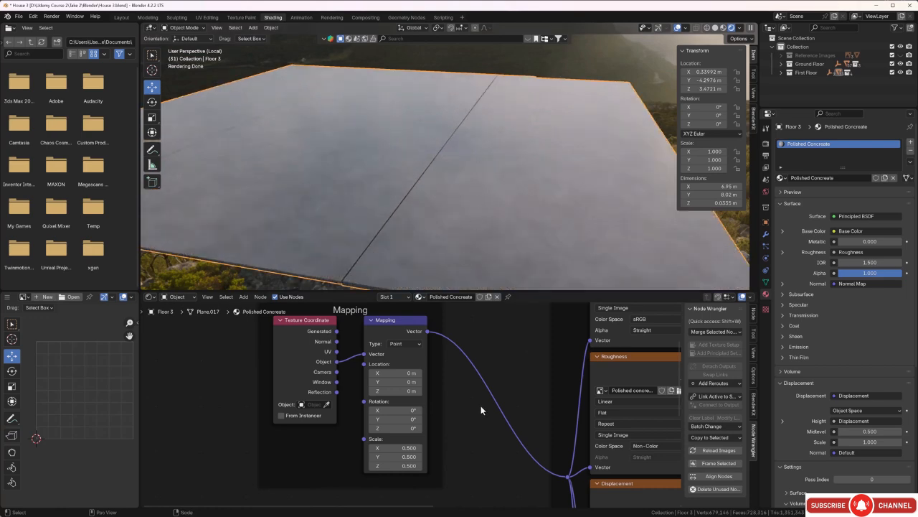
Set the Displacement node's Midlevel to 1.100 in the floor slab's Polished Concreate material.
scroll(535, 384, down, 4)
middle_drag(559, 386, 443, 319)
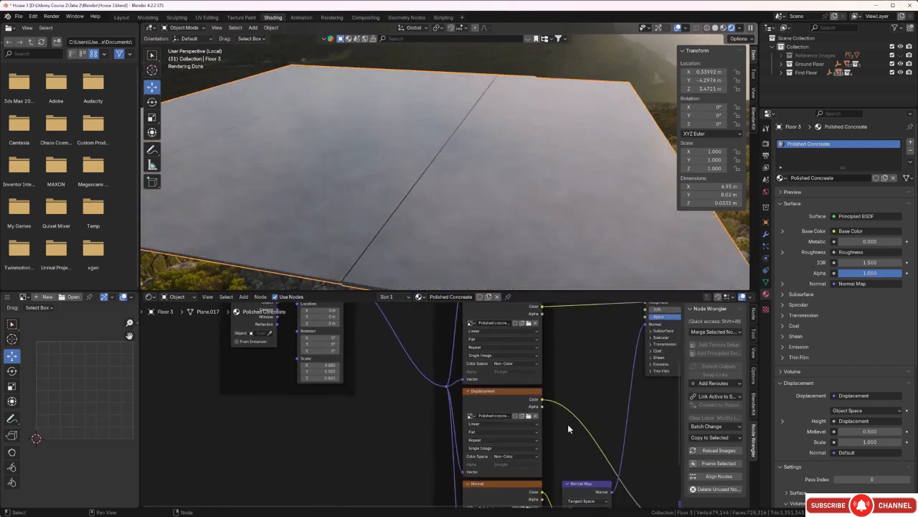
middle_drag(621, 442, 522, 355)
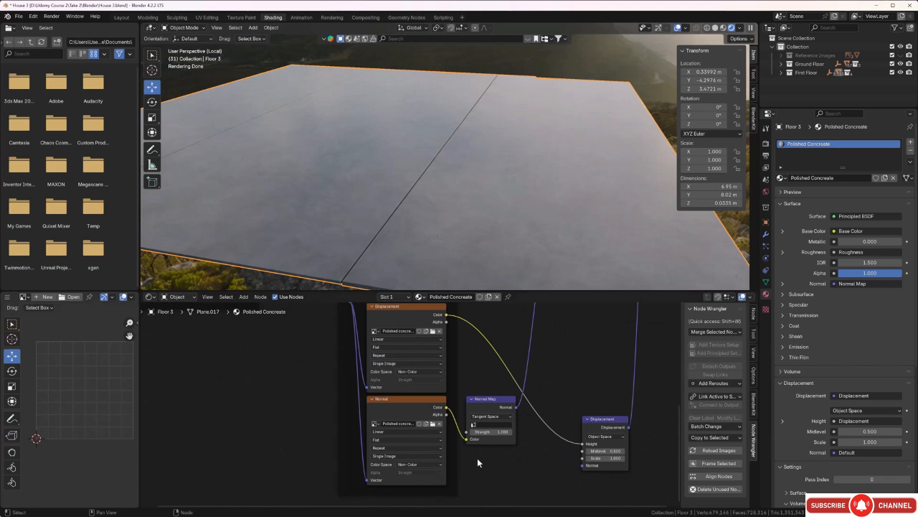
middle_drag(510, 460, 437, 450)
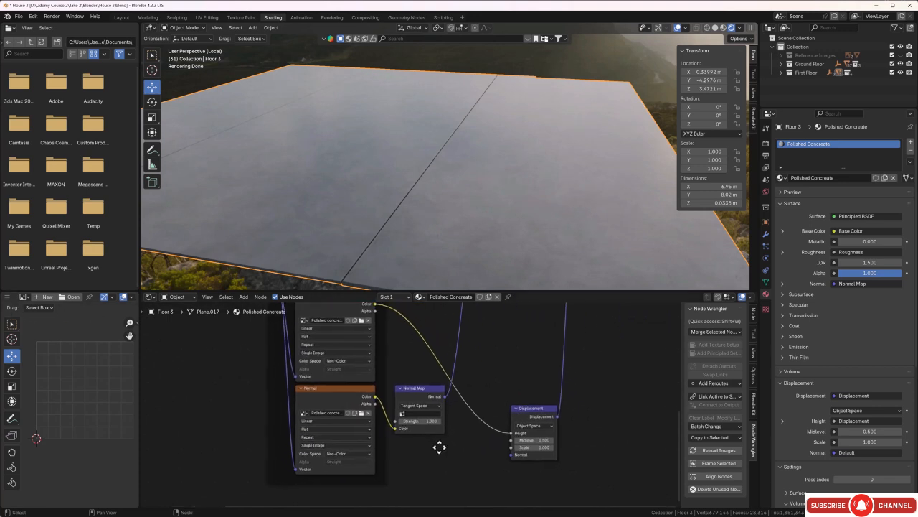
scroll(492, 470, up, 1)
scroll(424, 391, up, 2)
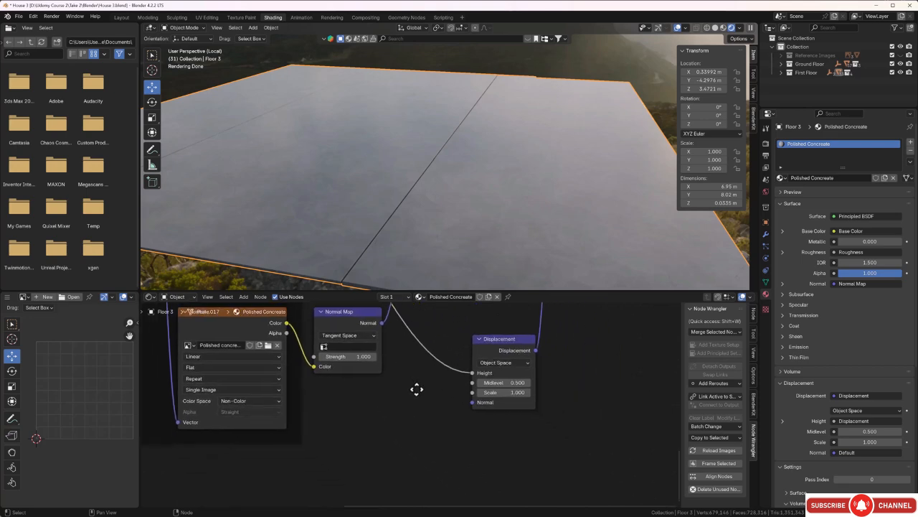
scroll(463, 410, up, 1)
middle_drag(490, 258, 498, 220)
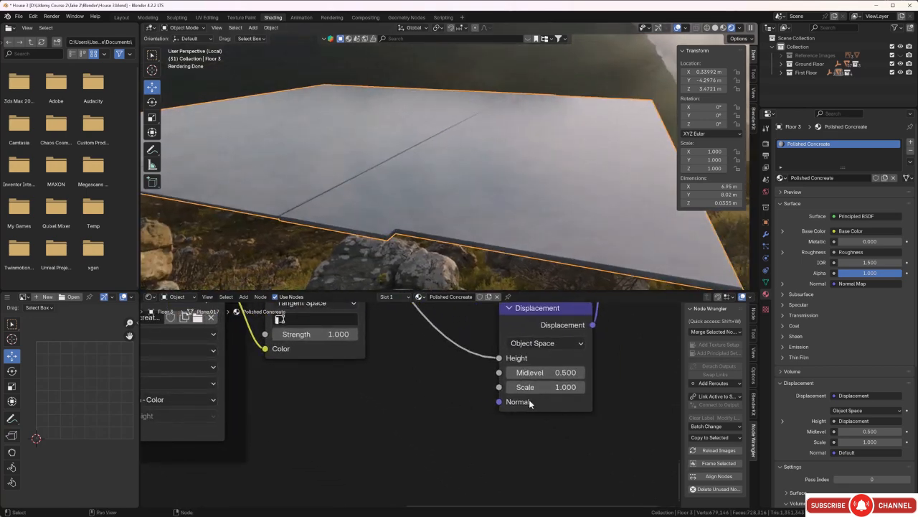
click(581, 372)
click(581, 372)
click(581, 373)
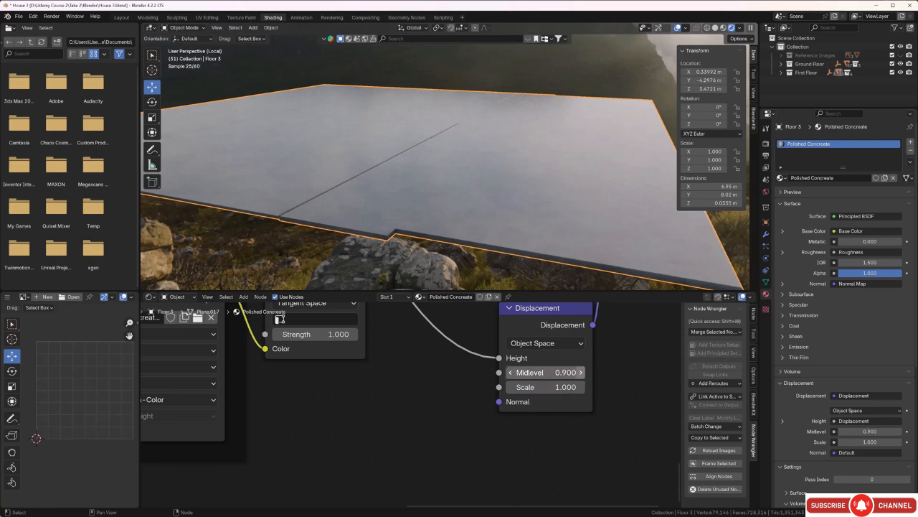
click(581, 372)
click(581, 372)
click(581, 372)
Set the Principled BSDF node's IOR to 1.300 and inspect the concrete surface up close.
scroll(555, 409, down, 2)
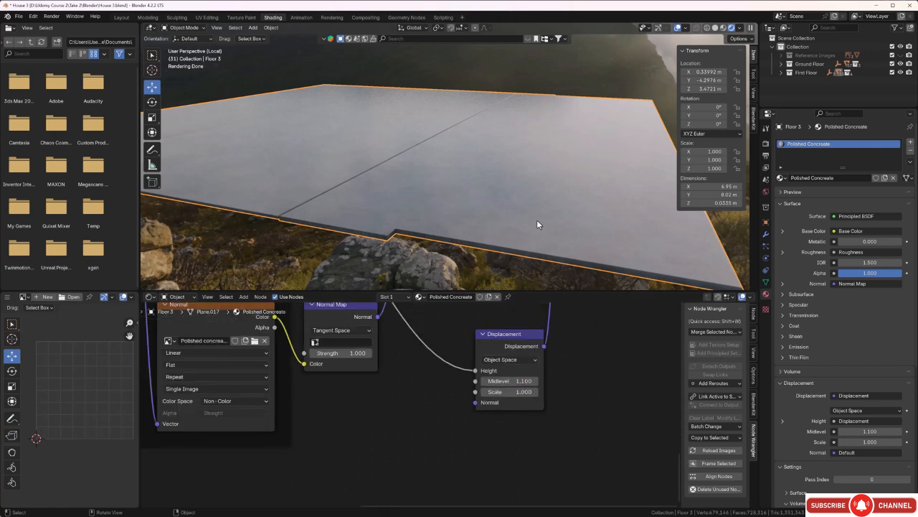
scroll(538, 222, down, 1)
scroll(574, 333, down, 4)
middle_drag(580, 340, 553, 435)
middle_drag(550, 366, 541, 432)
middle_drag(539, 403, 534, 427)
scroll(404, 368, up, 3)
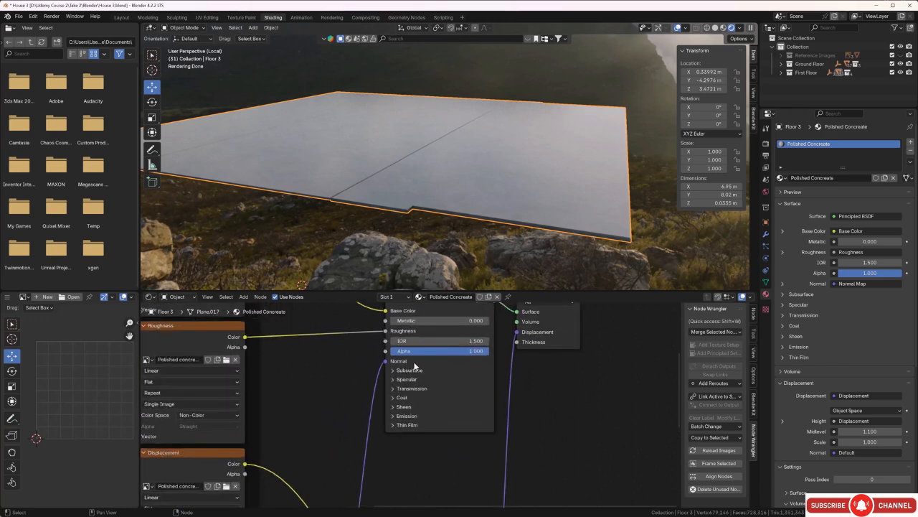
scroll(414, 361, up, 1)
scroll(423, 342, up, 1)
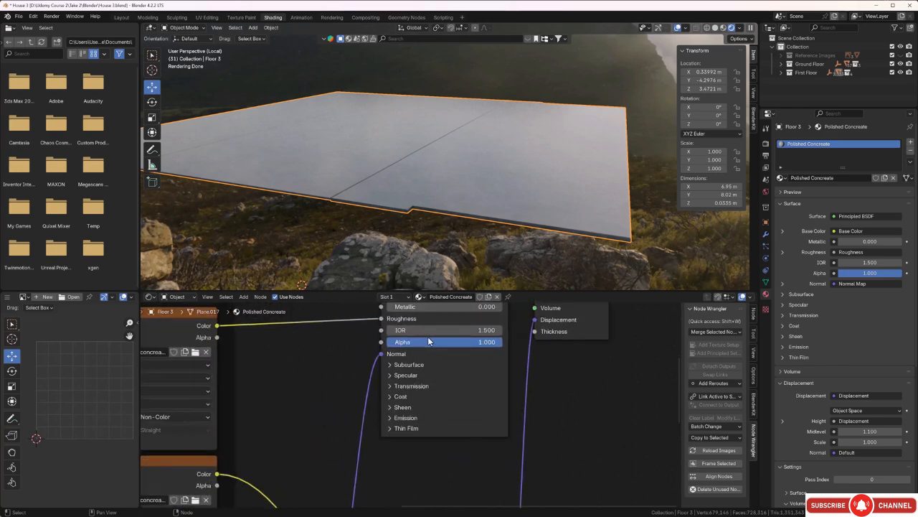
scroll(428, 339, up, 1)
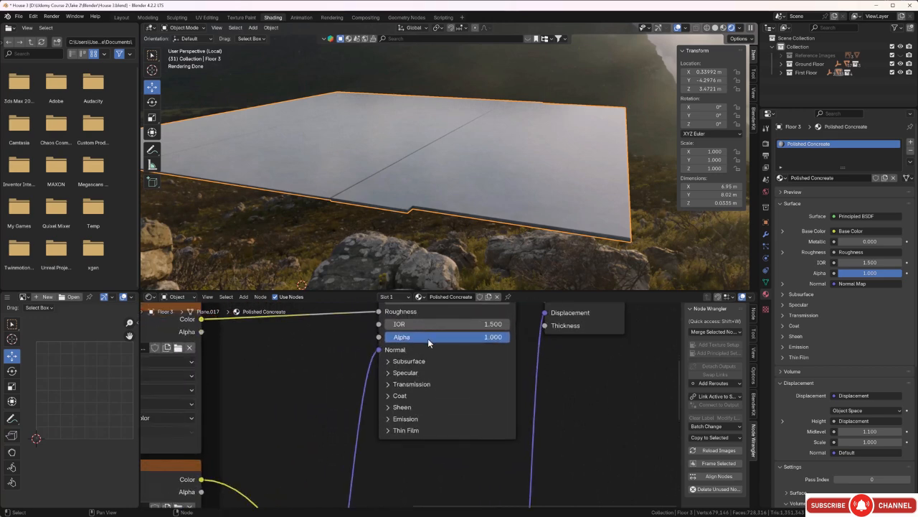
click(388, 325)
click(389, 324)
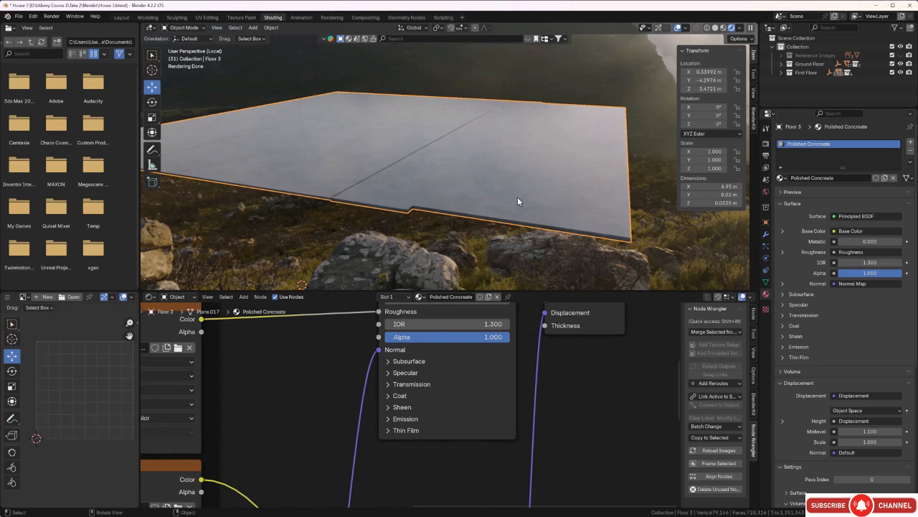
scroll(517, 197, up, 3)
scroll(513, 195, up, 2)
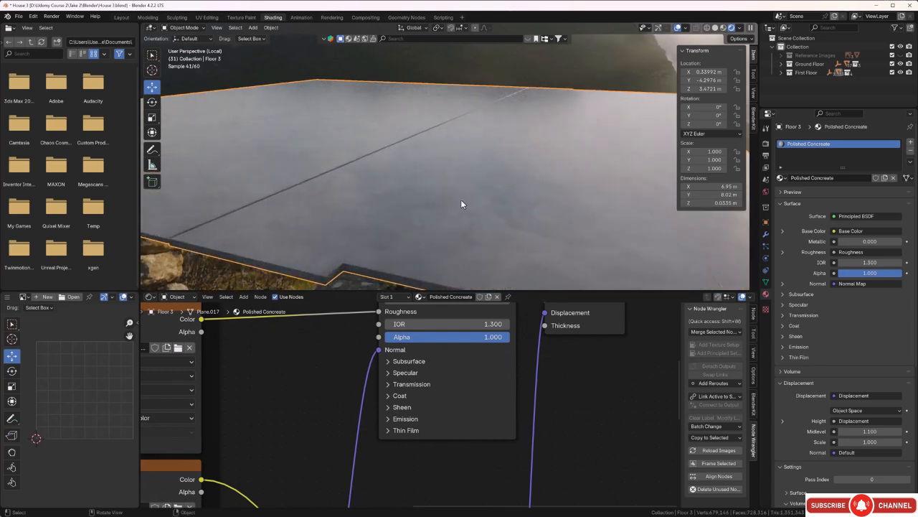
Give the Principled BSDF a coat with weight 0.150, roughness 0.073 and IOR 1.600, and check the slab without its selection outline.
middle_drag(438, 410, 460, 437)
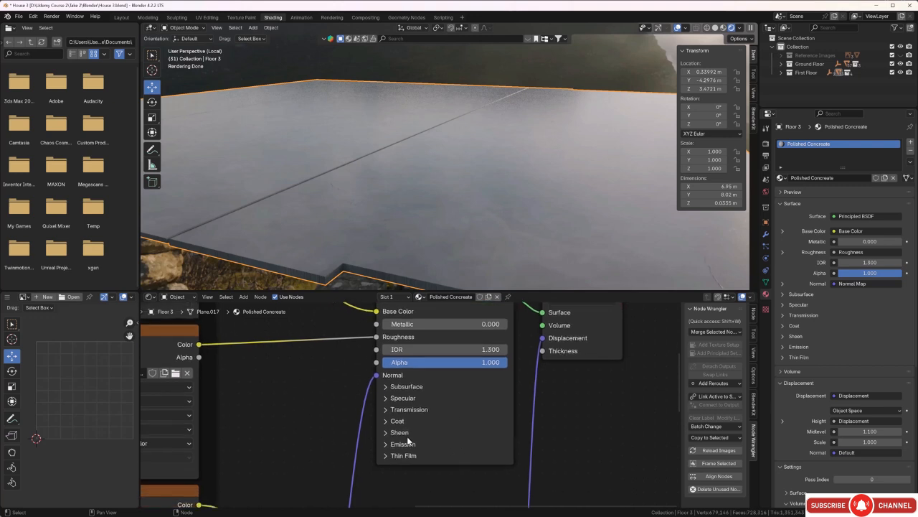
click(386, 420)
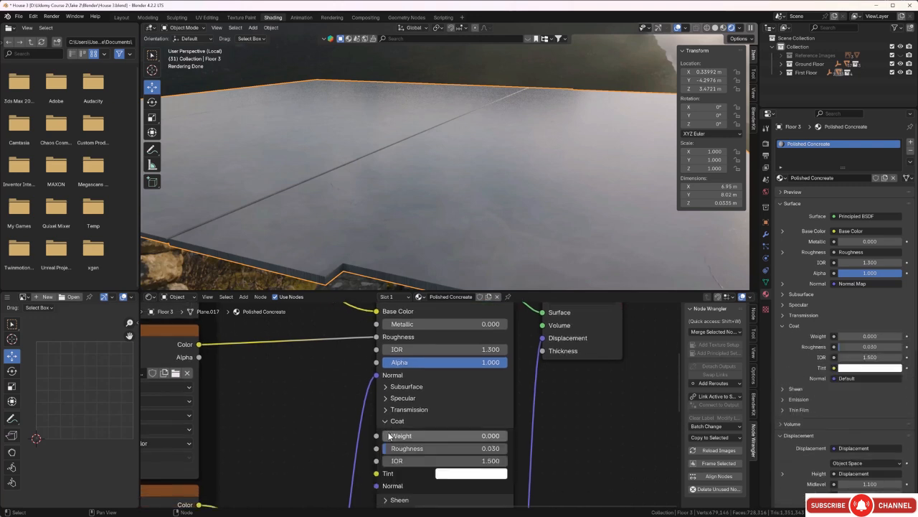
drag(445, 435, 463, 435)
drag(394, 447, 409, 460)
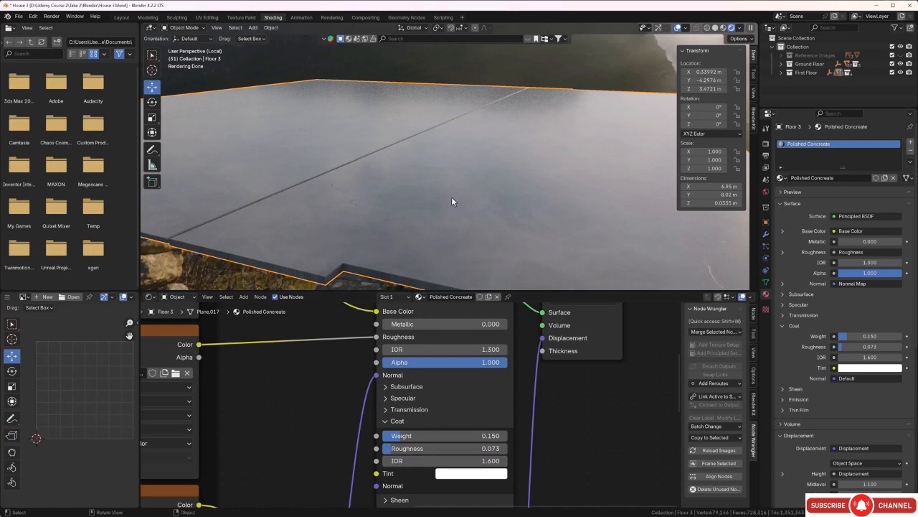
scroll(444, 197, down, 2)
mouse_move(445, 196)
middle_down()
mouse_move(472, 191)
mouse_move(435, 222)
mouse_move(358, 230)
mouse_move(284, 195)
mouse_move(319, 209)
mouse_move(449, 202)
middle_up()
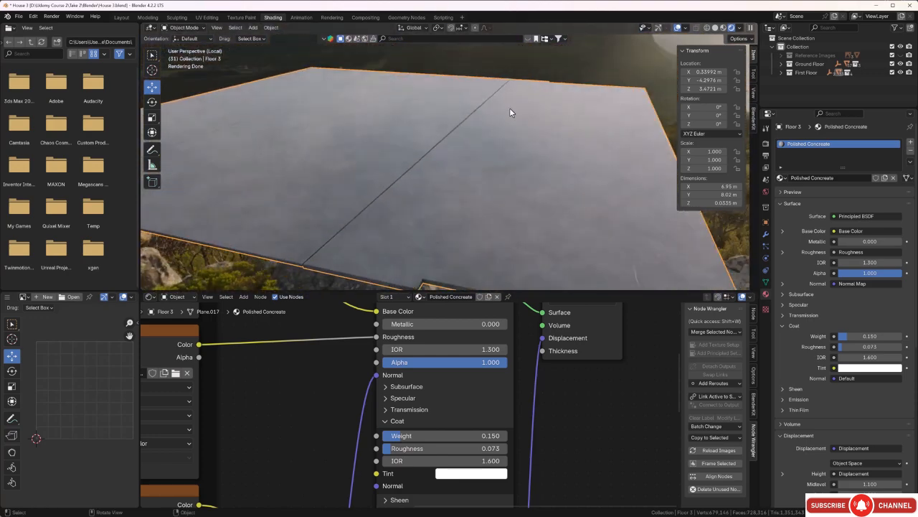
click(579, 63)
scroll(544, 141, down, 2)
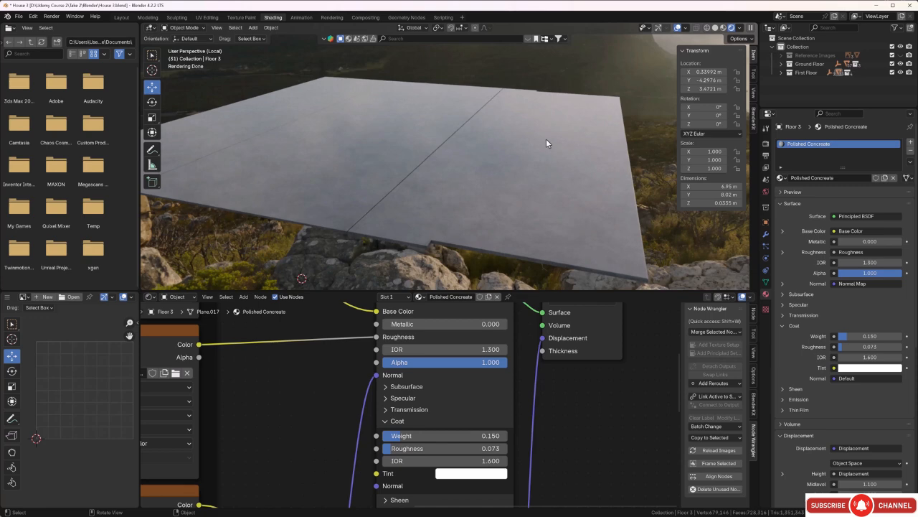
Duplicate the floor slab in place, leaving the copy at the original's position.
click(546, 139)
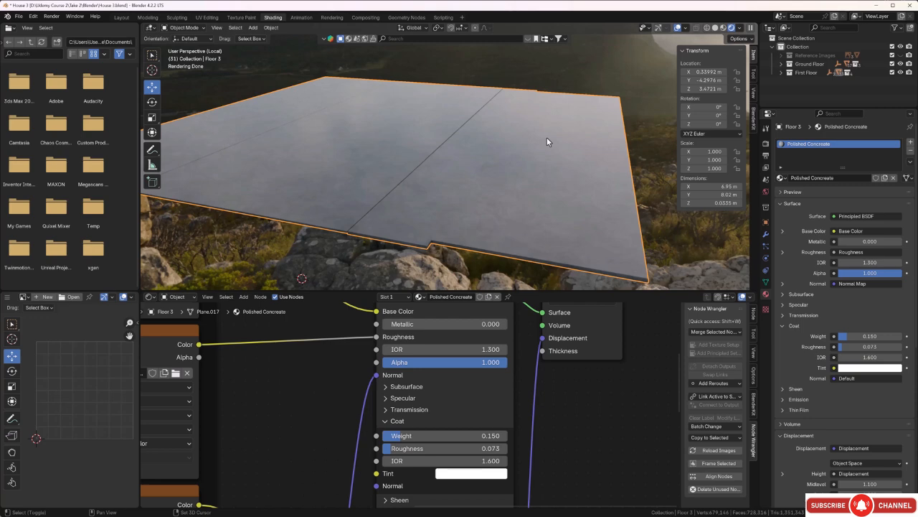
key(shift+d)
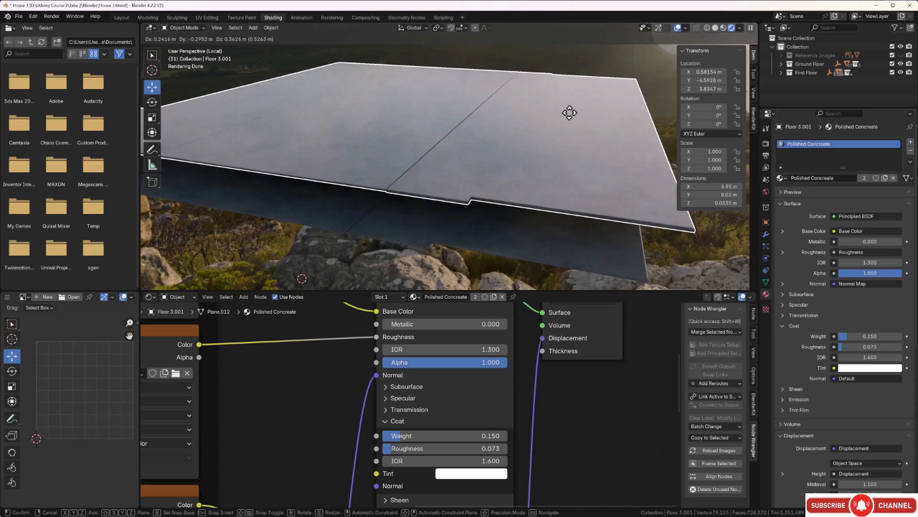
right_click(570, 113)
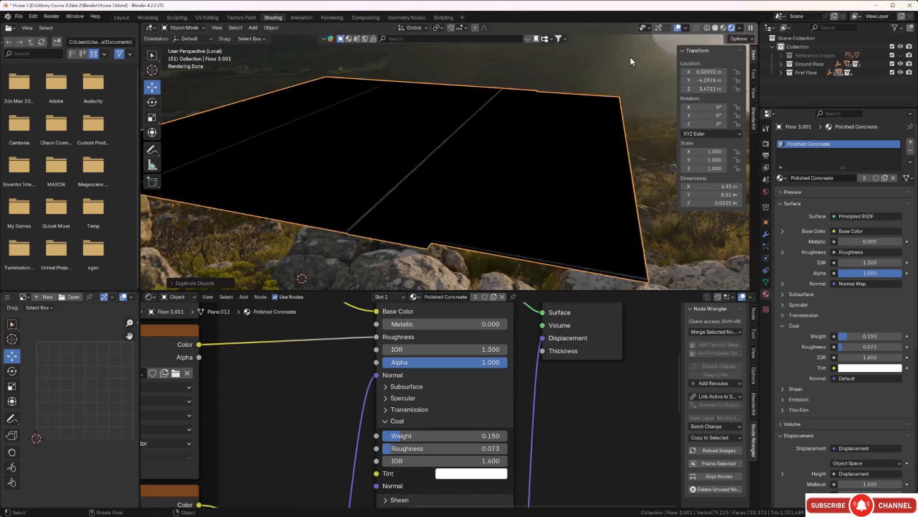
Turn on the viewport gizmos and lower the duplicate slab along Z to about 3.446 m, just beneath the original.
click(659, 29)
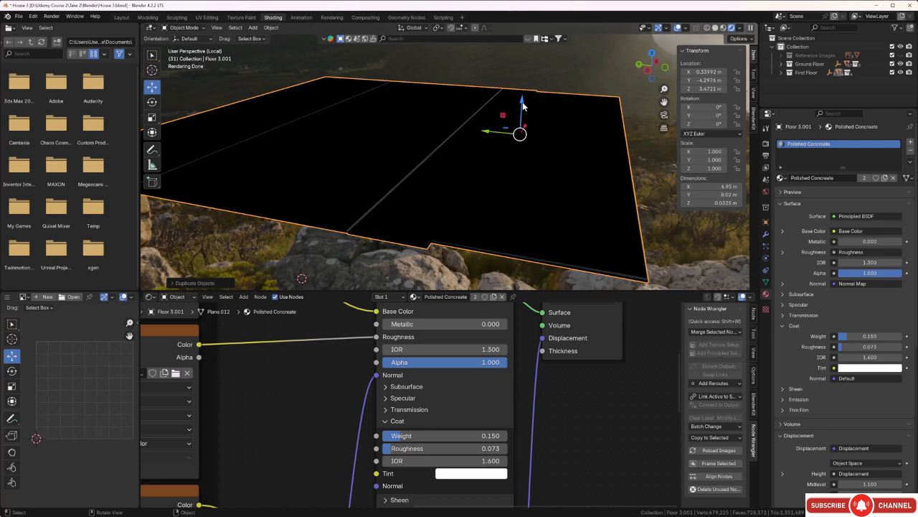
drag(522, 106, 523, 103)
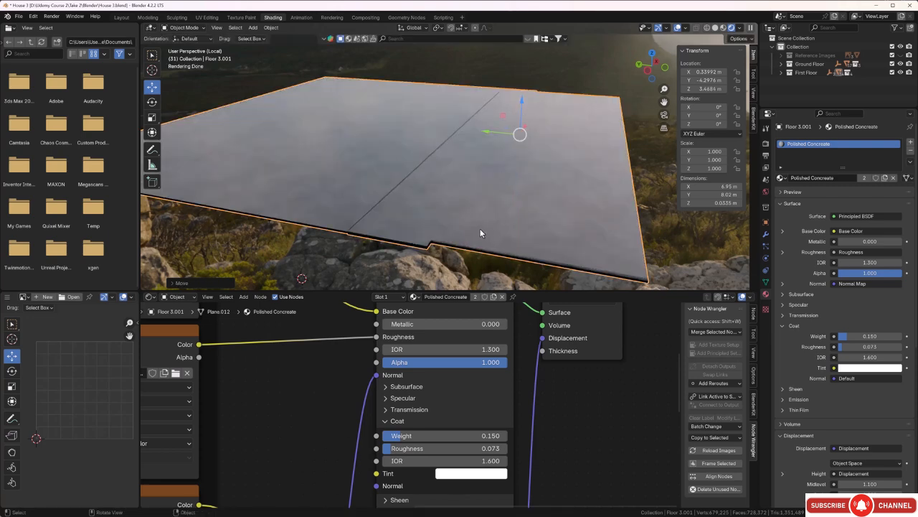
middle_drag(480, 228, 448, 183)
scroll(433, 178, up, 5)
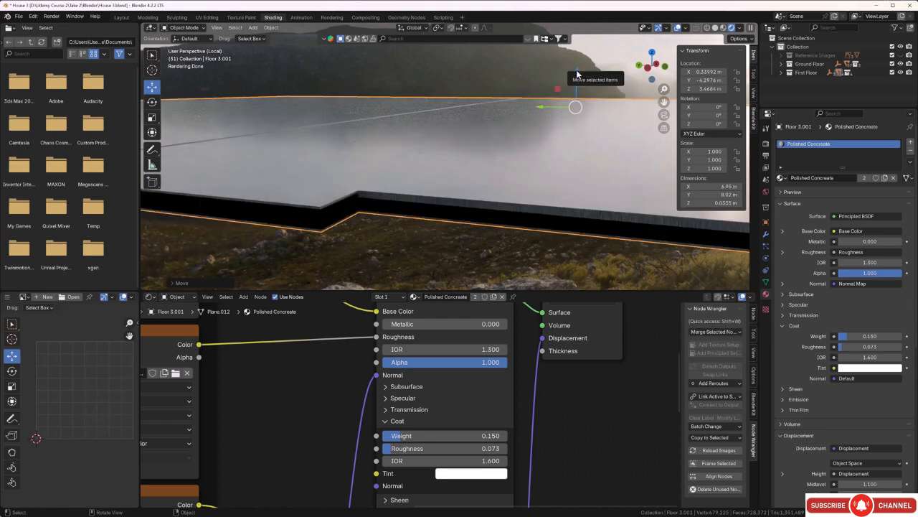
drag(577, 74, 575, 69)
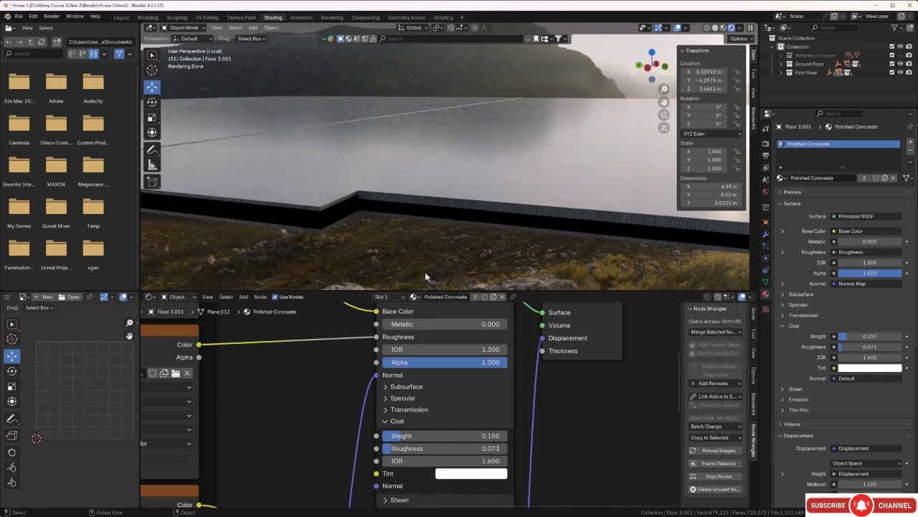
Remove the Polished Concreate material slot from the lower duplicate slab.
middle_drag(438, 270, 427, 265)
click(436, 106)
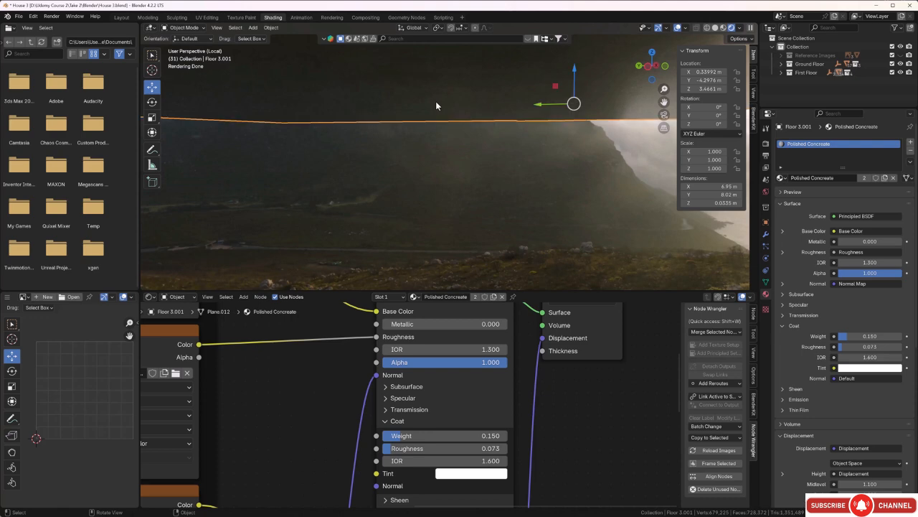
scroll(546, 414, down, 3)
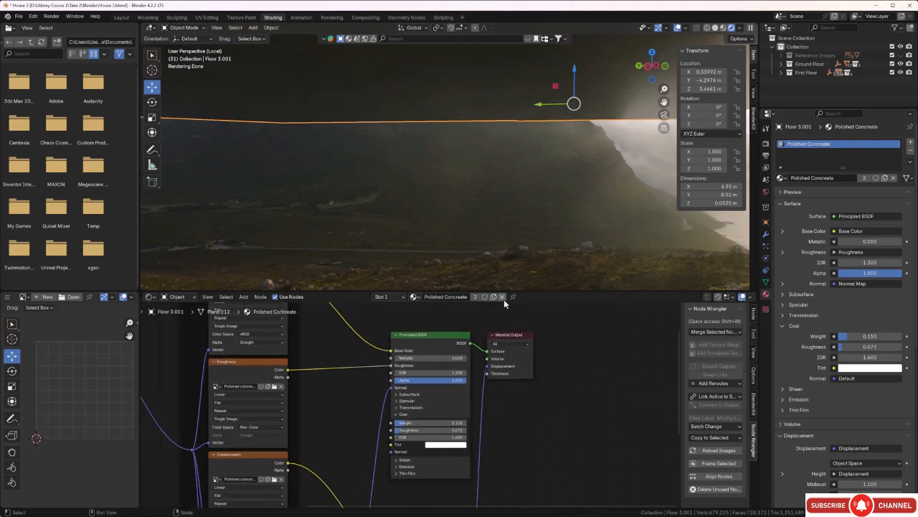
click(910, 151)
Set the Principled BSDF Alpha to 0.000 in the upper slab's Polished Concreate material and check the slab from below.
middle_drag(615, 176, 524, 207)
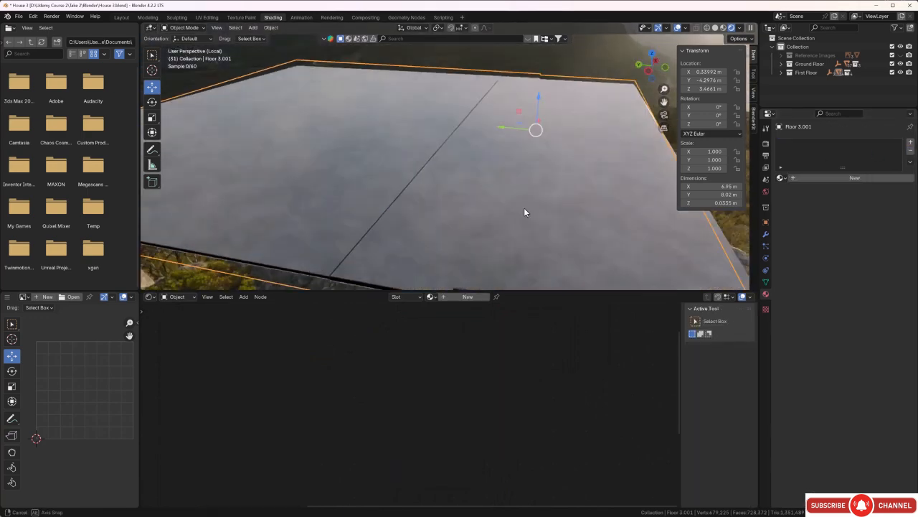
middle_drag(412, 191, 445, 176)
click(478, 174)
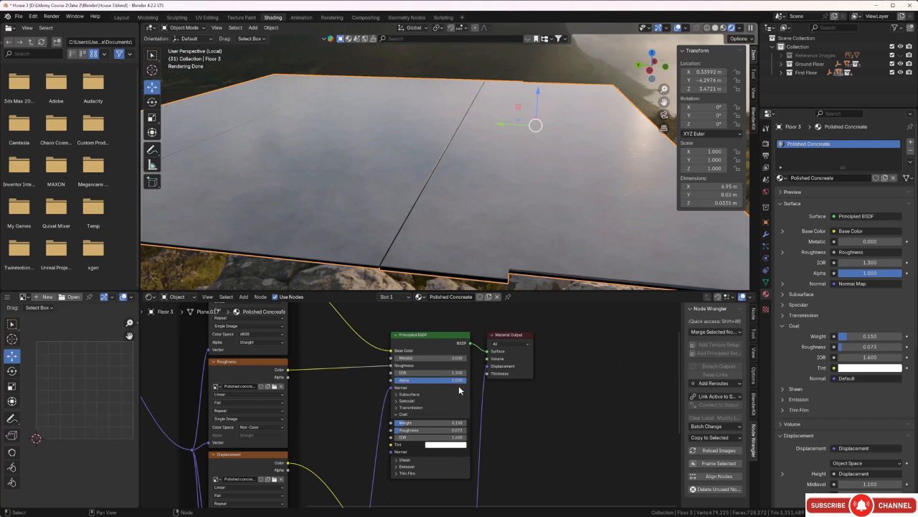
drag(459, 381, 395, 380)
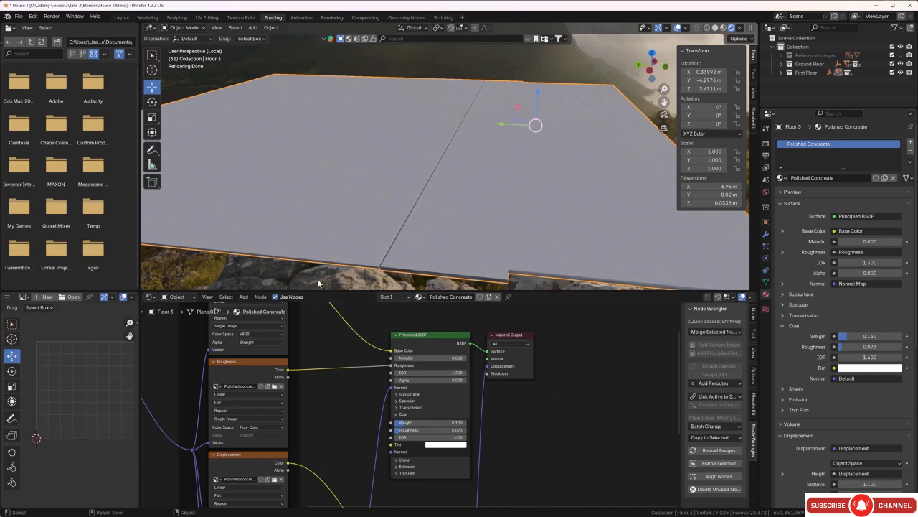
middle_drag(319, 283, 304, 251)
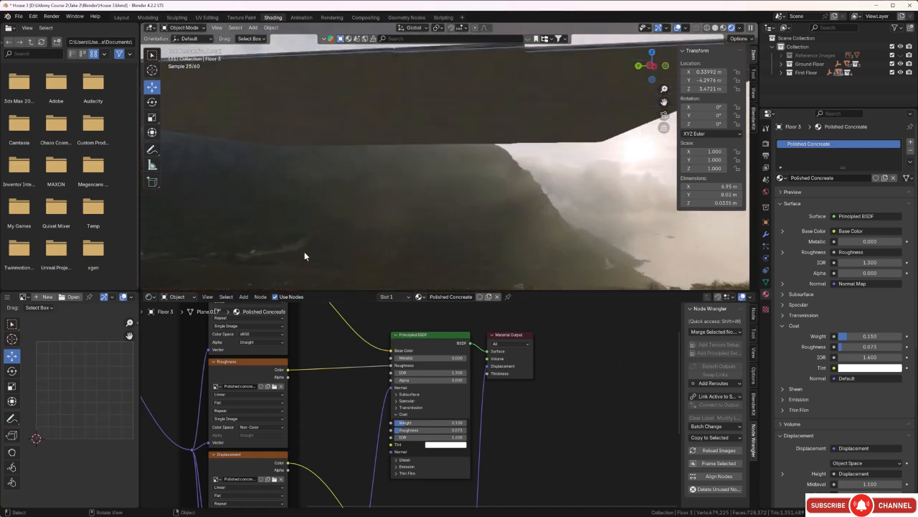
Add a material slot to the lower duplicate slab and create a new material named "Ruff concreate".
click(372, 122)
middle_drag(371, 122, 451, 239)
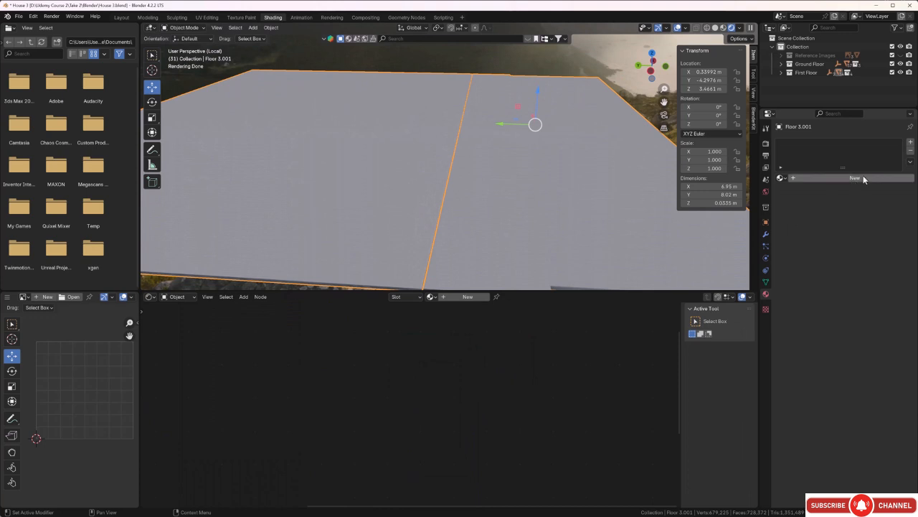
click(911, 143)
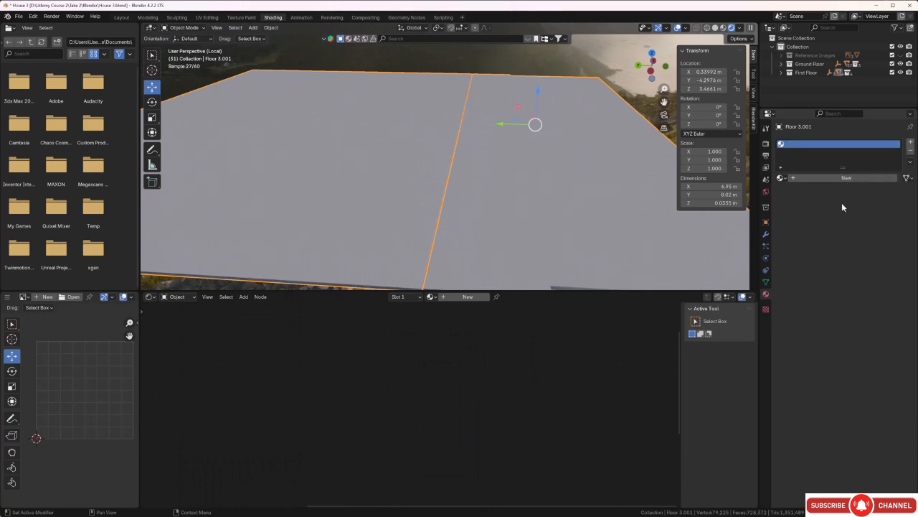
click(836, 181)
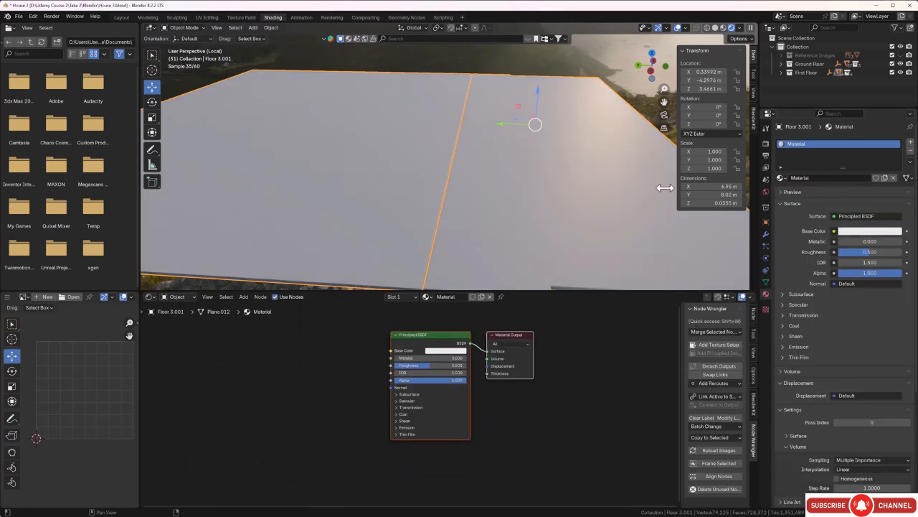
double_click(817, 177)
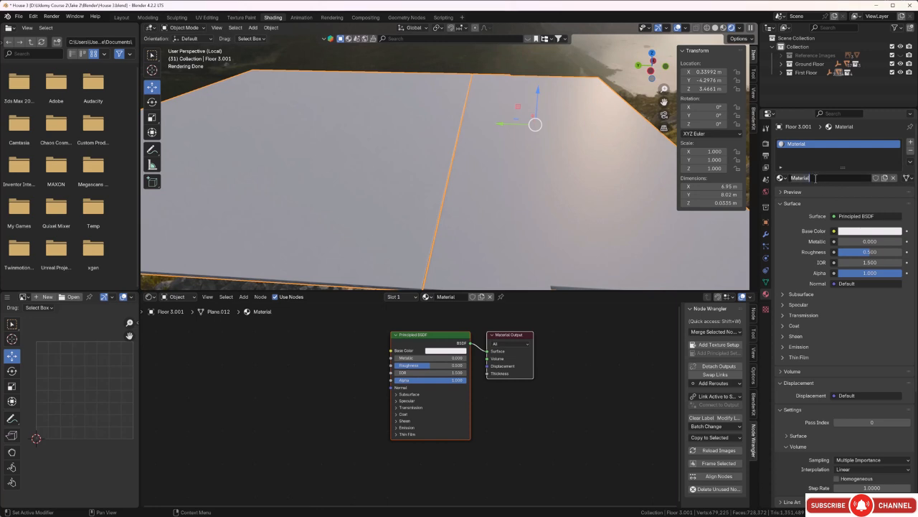
key(BackSpace)
text(Ruff concreate)
key(Return)
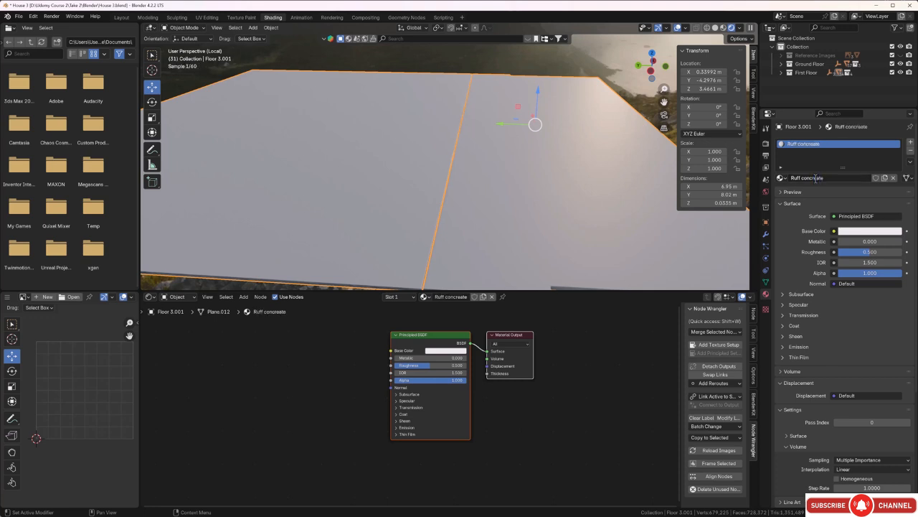
Load all four texture maps from the Ruff Concreate folder onto the Principled BSDF with Node Wrangler's Principled texture setup.
click(428, 339)
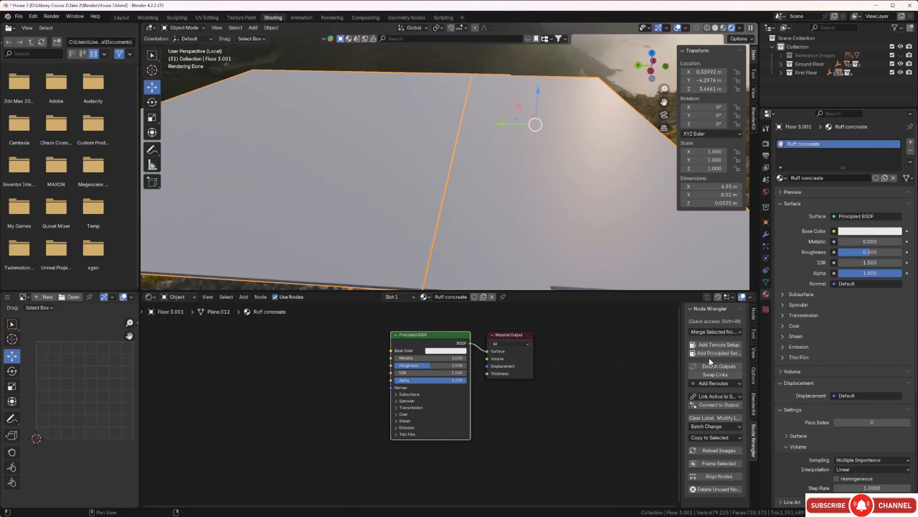
click(715, 355)
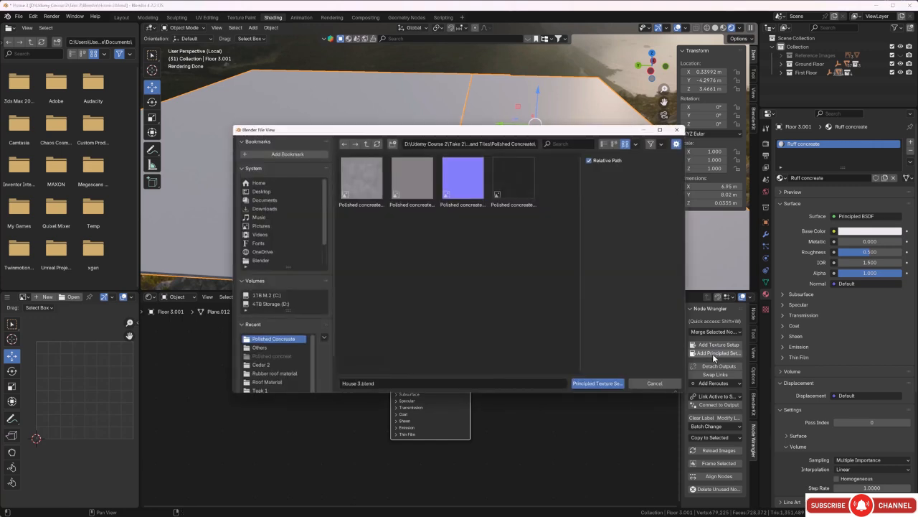
click(367, 144)
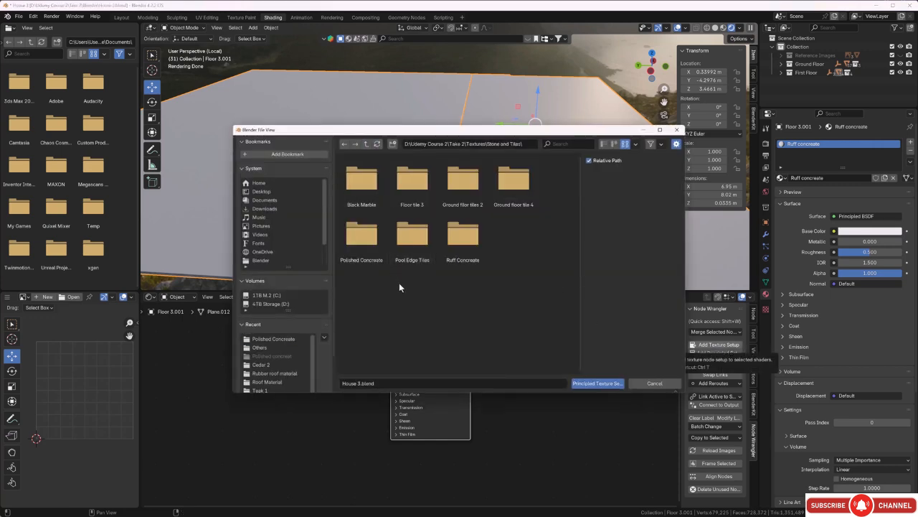
double_click(462, 242)
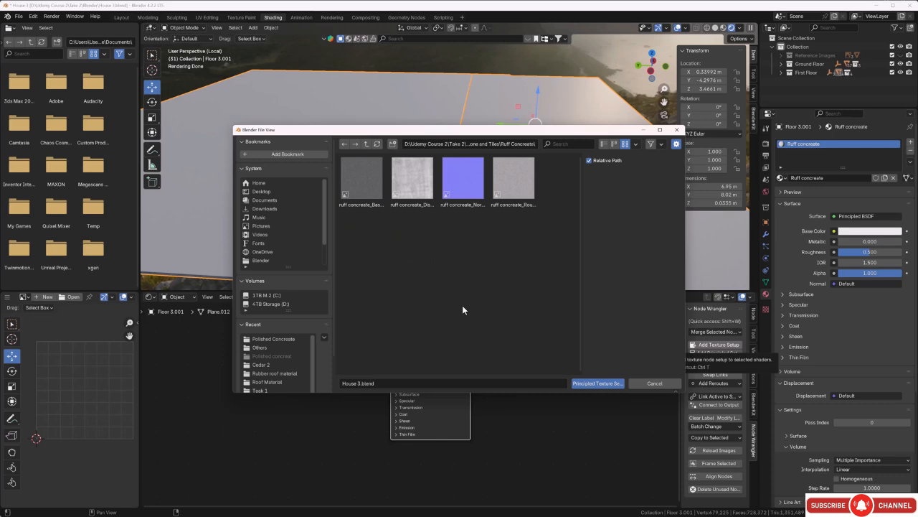
key(a)
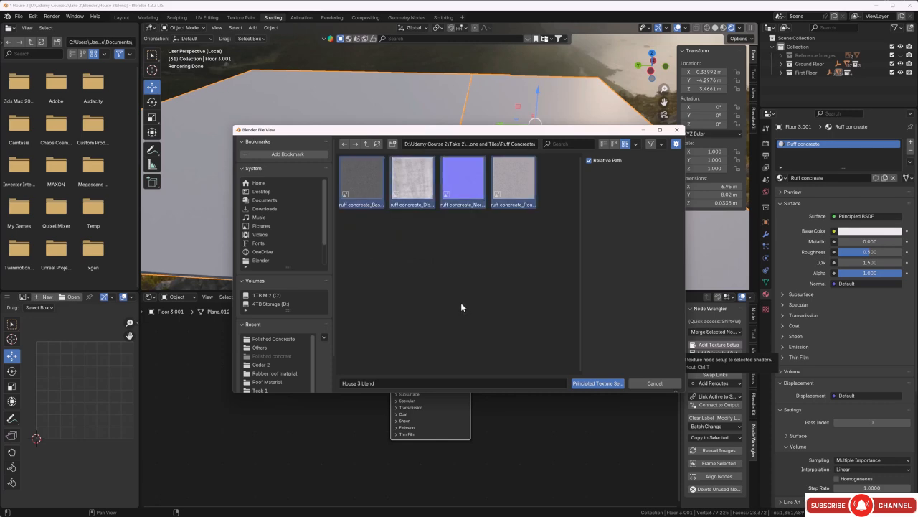
click(599, 384)
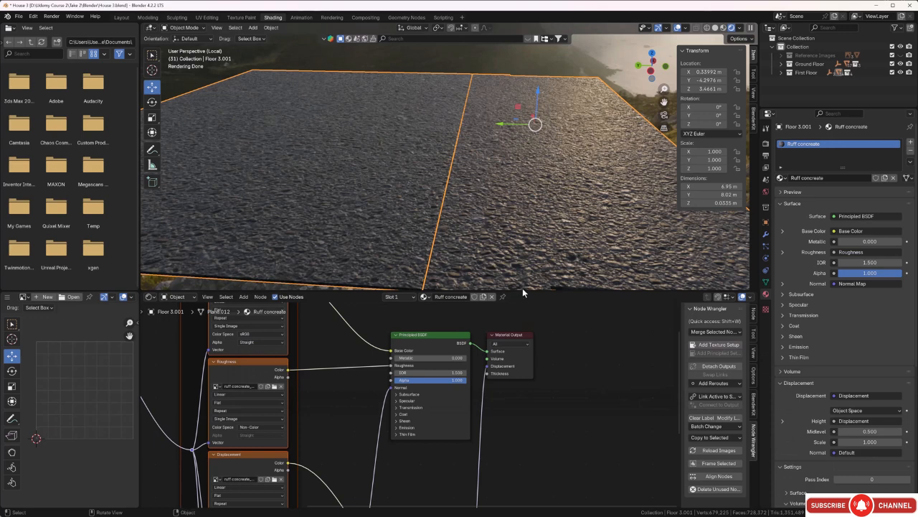
Link the Texture Coordinate node's Object output to the Mapping node's Vector input in the Ruff concreate material.
scroll(522, 286, down, 2)
scroll(558, 347, down, 1)
scroll(557, 348, down, 2)
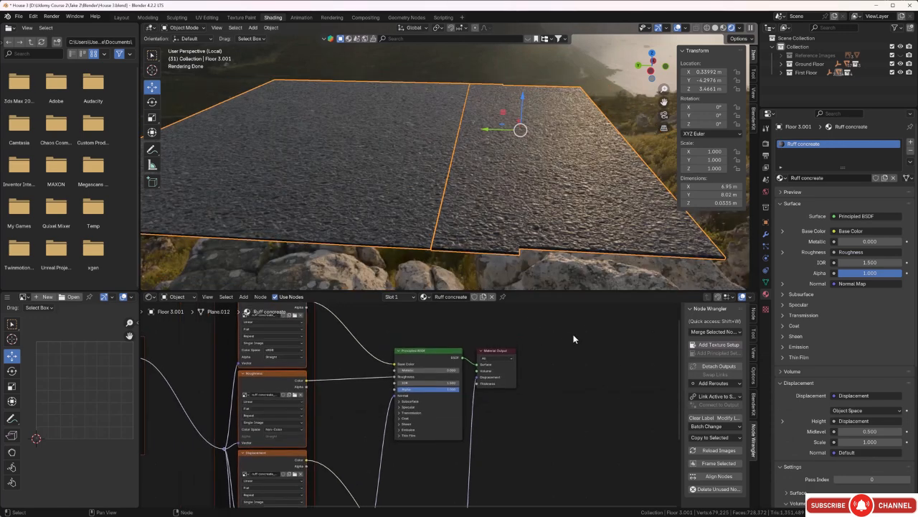
scroll(548, 398, down, 7)
middle_drag(519, 432, 582, 415)
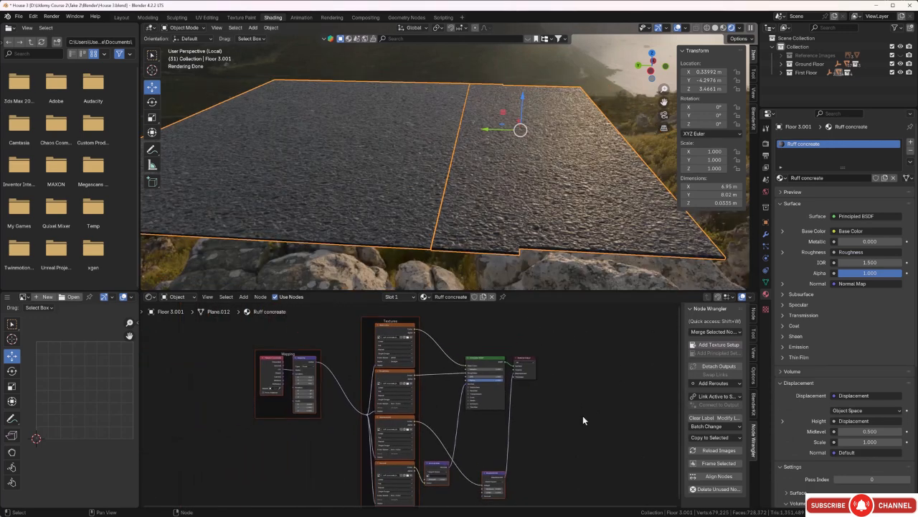
scroll(269, 402, up, 3)
scroll(303, 411, up, 3)
middle_drag(302, 411, 411, 453)
scroll(305, 397, up, 7)
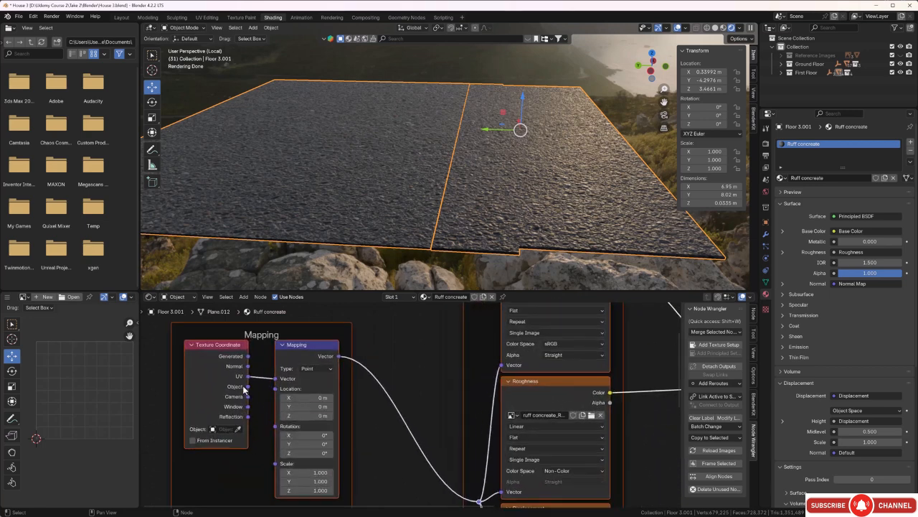
middle_drag(247, 390, 259, 388)
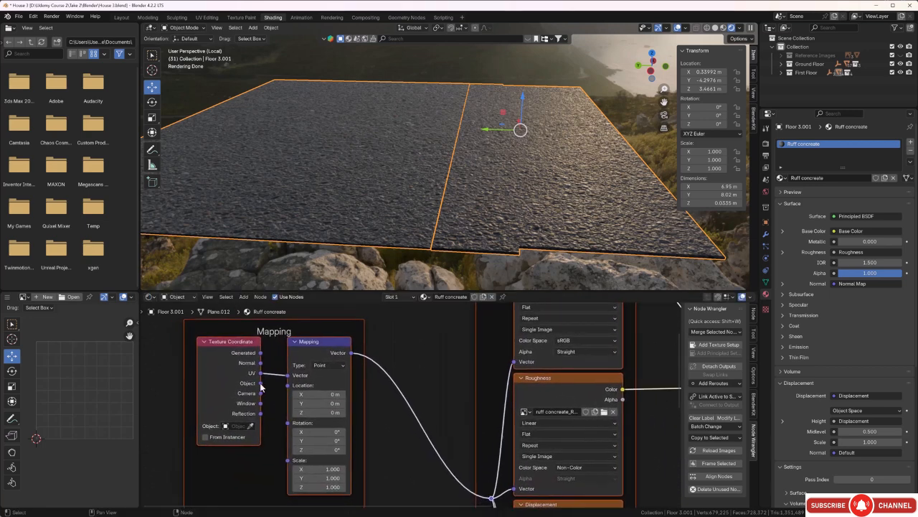
drag(260, 384, 287, 375)
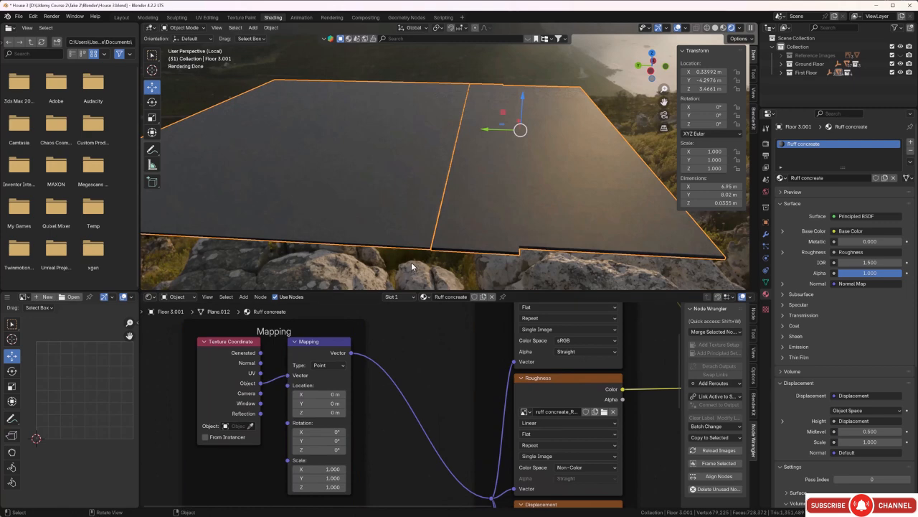
Set the Mapping node's Scale to X 0.500 and Y 0.400 in the Ruff concreate material.
scroll(465, 242, up, 6)
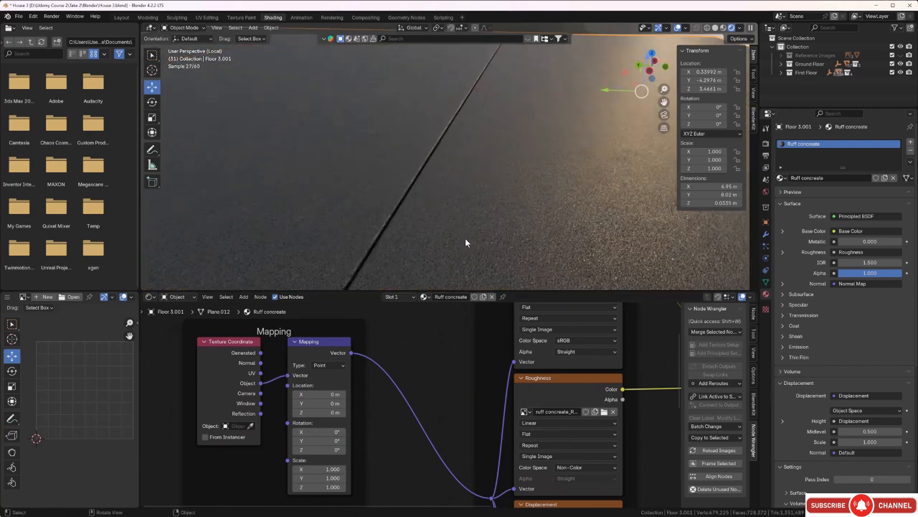
middle_drag(466, 243, 457, 236)
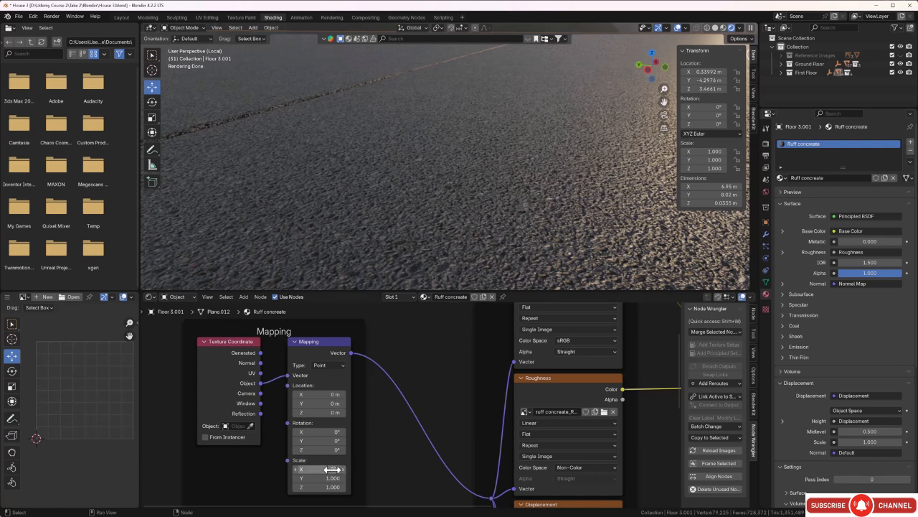
drag(332, 470, 290, 478)
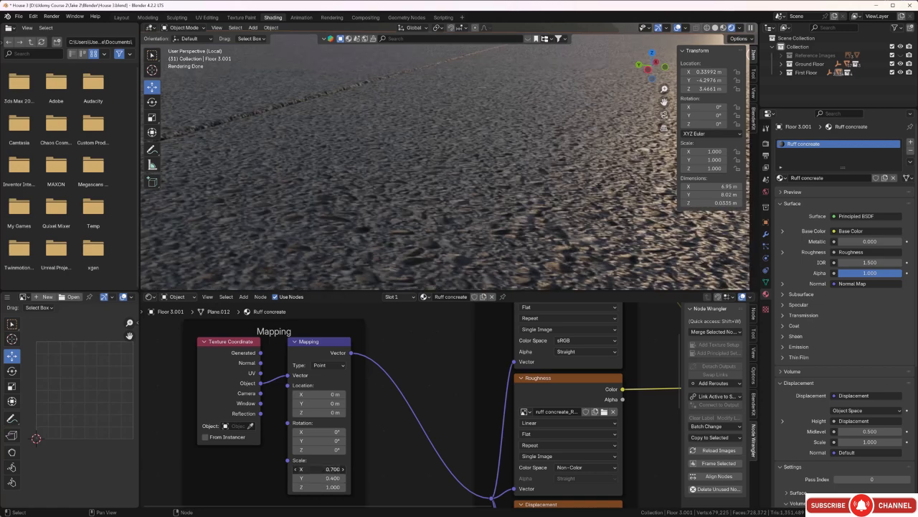
click(313, 469)
text(0.5)
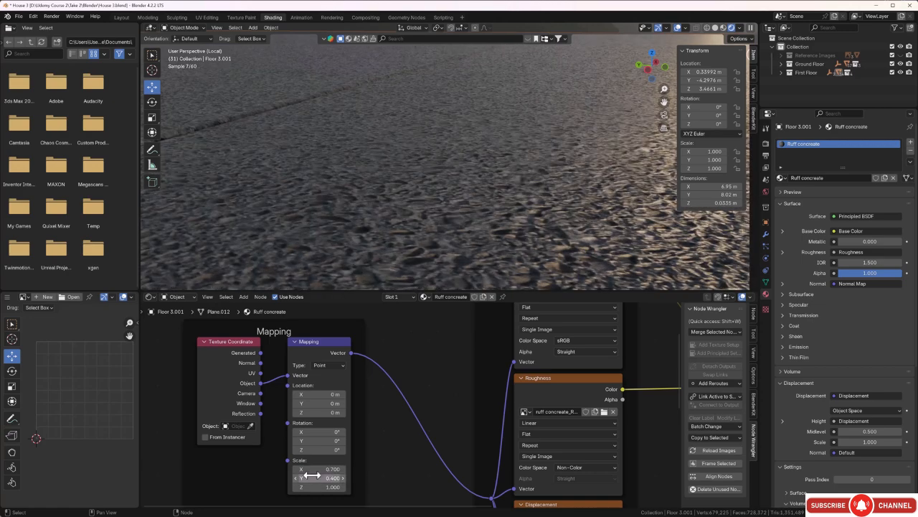
key(Return)
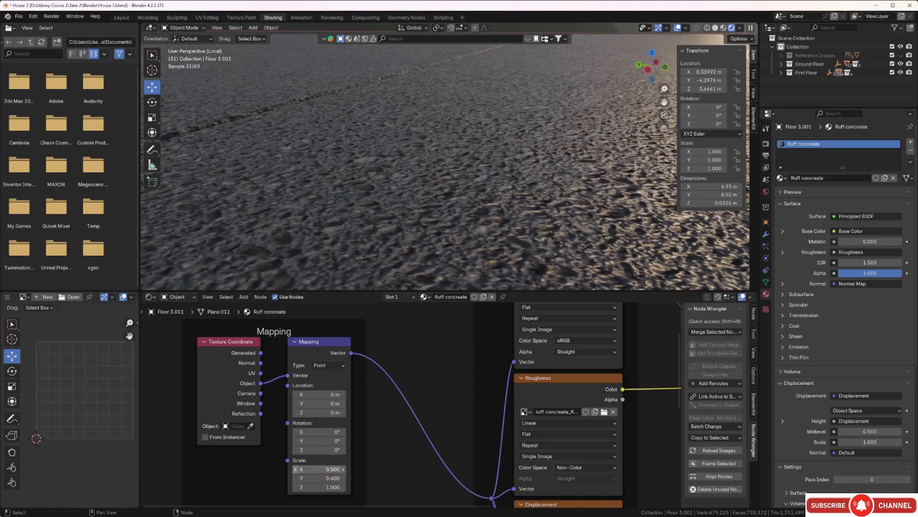
Try driving the Ruff concreate Mapping node from the UV output and compare the surface with Object coordinates.
middle_drag(396, 165, 439, 191)
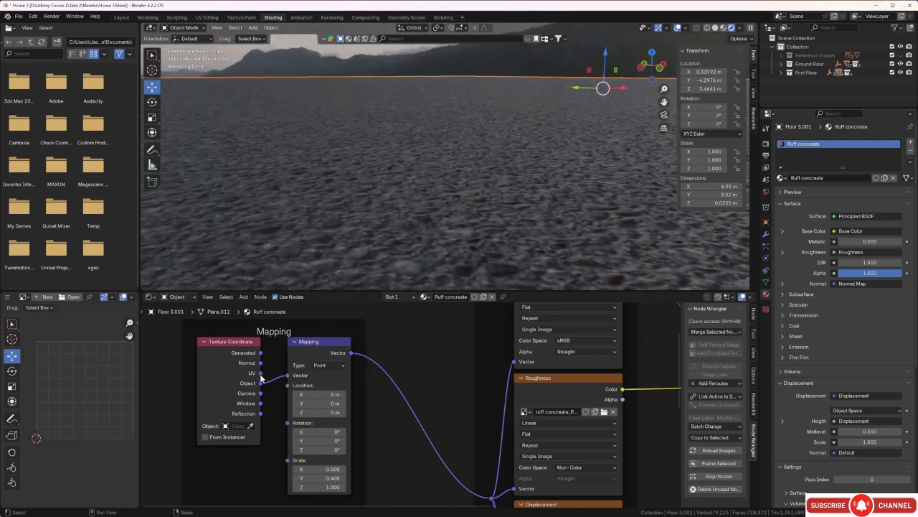
drag(261, 373, 288, 375)
mouse_move(482, 200)
middle_down()
mouse_move(455, 207)
mouse_move(492, 211)
middle_up()
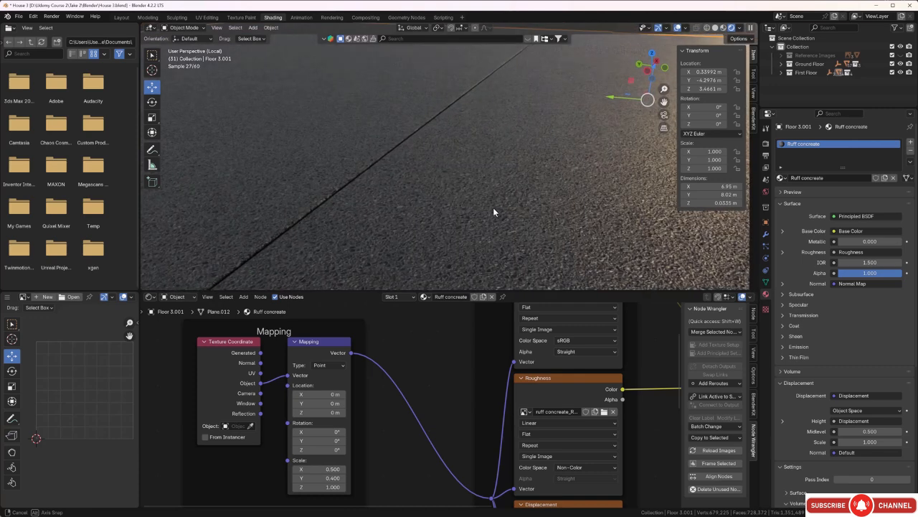
Select the upper slab and raise its Polished Concreate Principled BSDF Alpha to 0.566.
scroll(489, 207, down, 3)
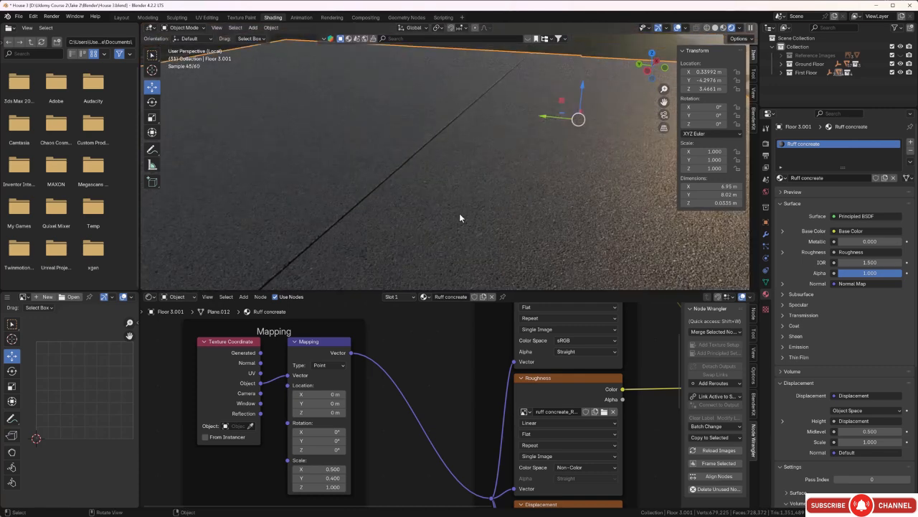
scroll(460, 218, down, 2)
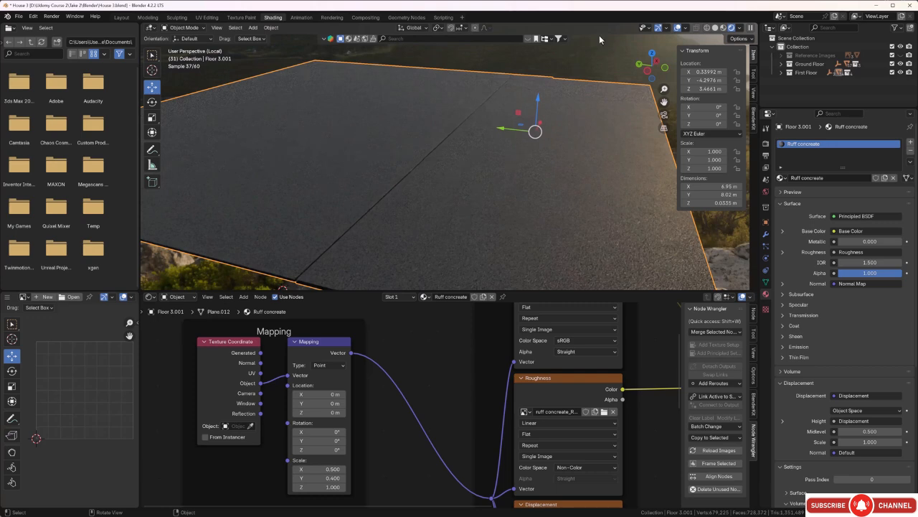
click(566, 133)
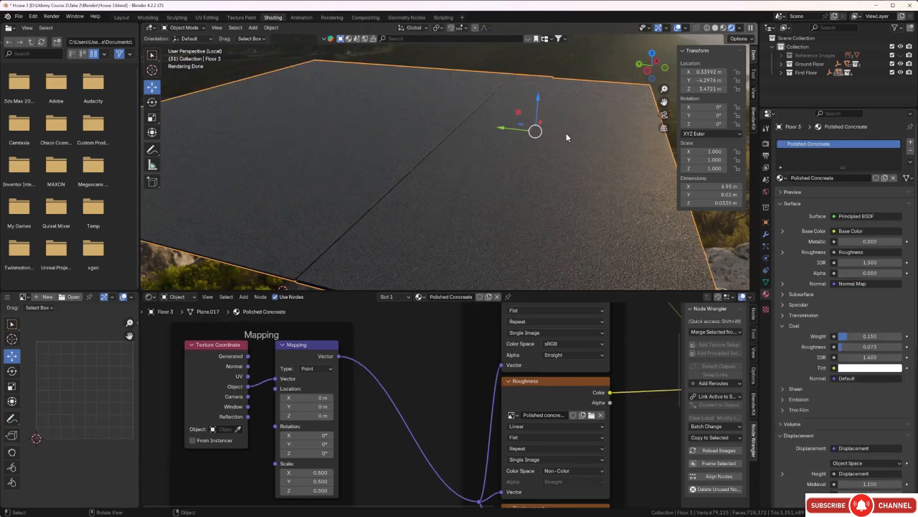
middle_drag(442, 349, 369, 411)
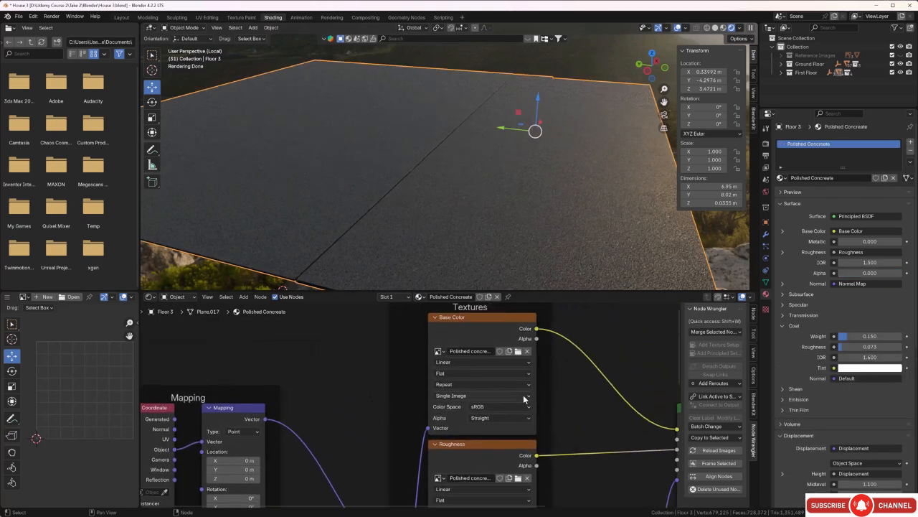
scroll(525, 395, down, 5)
middle_drag(588, 387, 505, 336)
scroll(540, 424, up, 7)
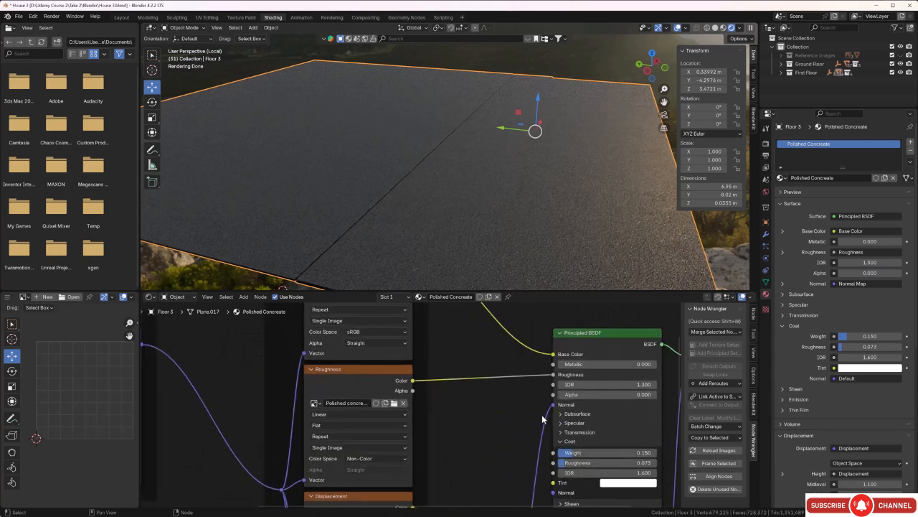
middle_drag(511, 428, 379, 428)
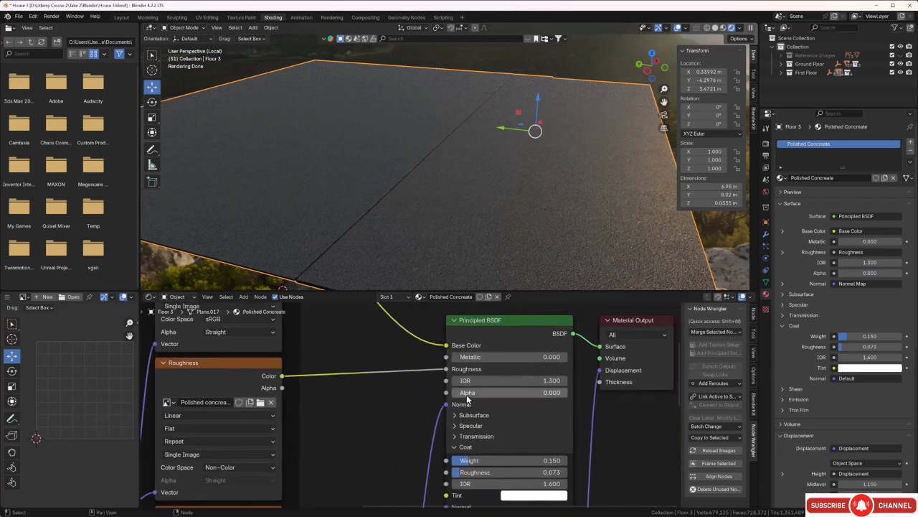
drag(465, 392, 516, 392)
drag(516, 393, 517, 392)
Inspect the polished slab surface from several angles and lower the Principled BSDF Alpha to 0.424.
scroll(416, 256, up, 5)
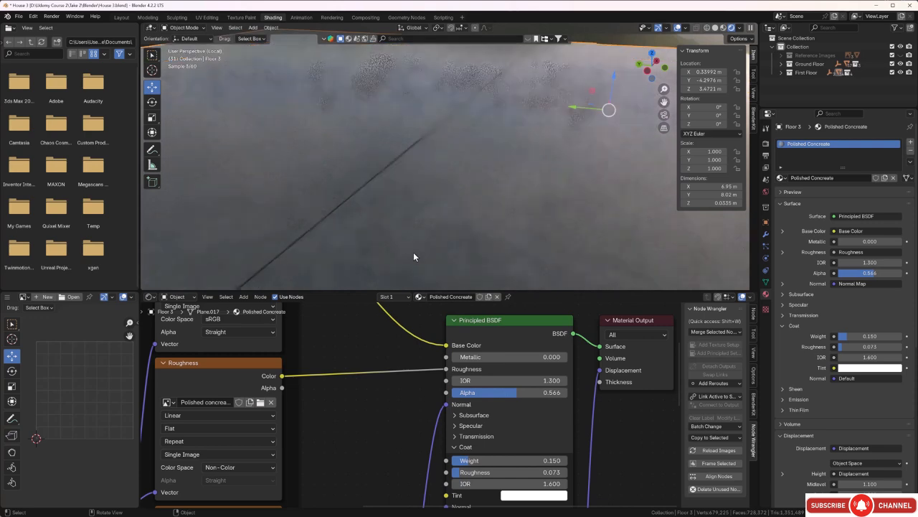
middle_drag(505, 220, 486, 207)
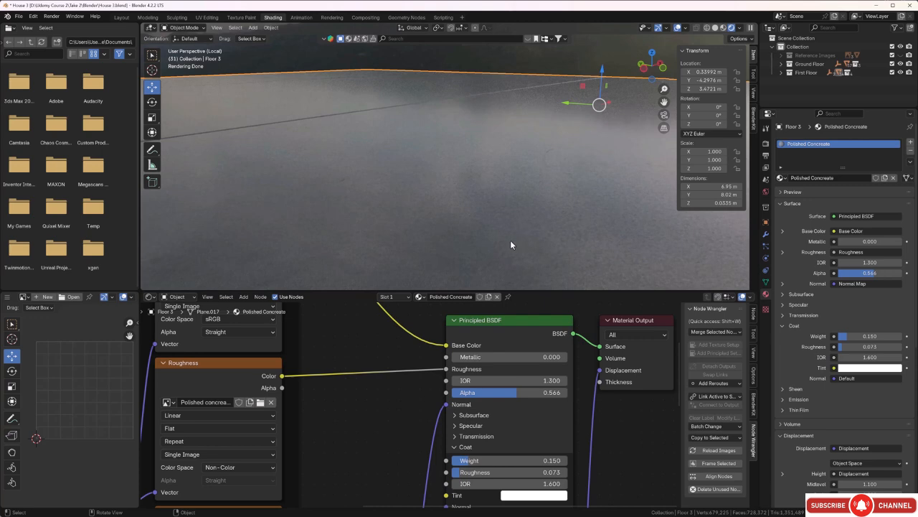
middle_drag(510, 245, 429, 232)
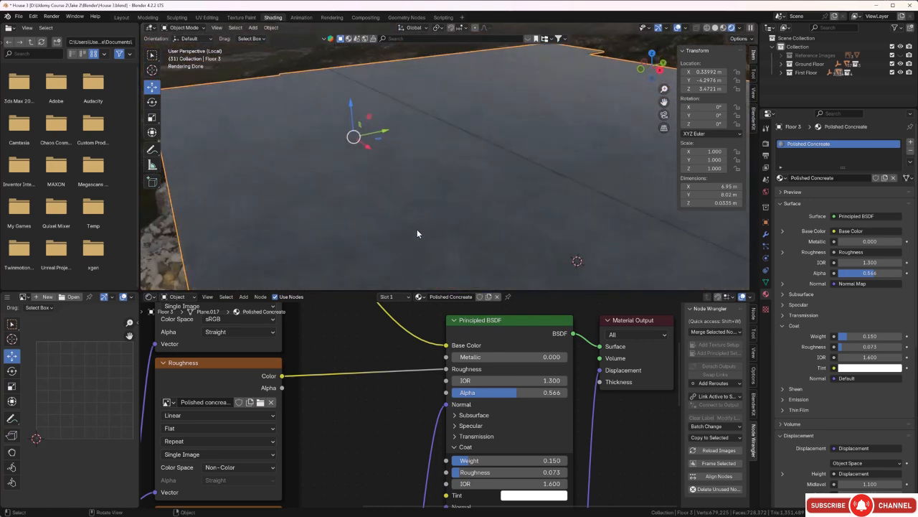
drag(512, 392, 501, 392)
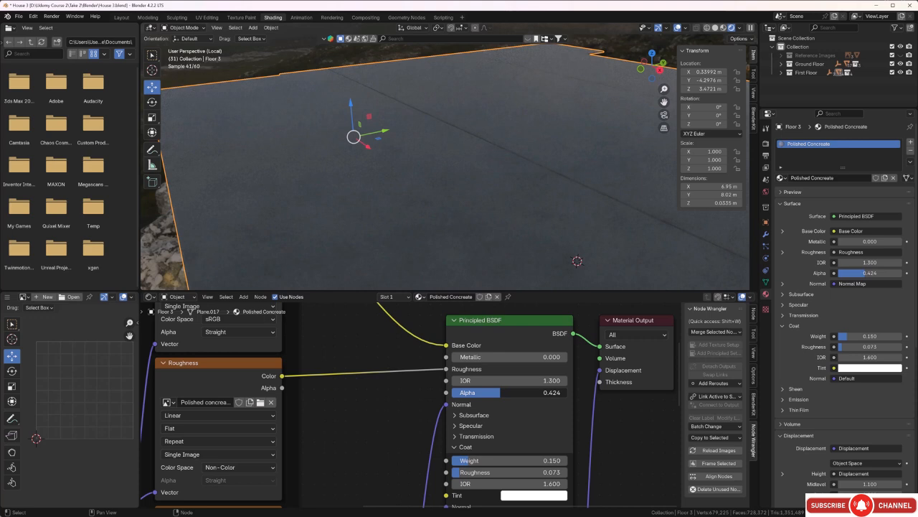
drag(501, 391, 500, 392)
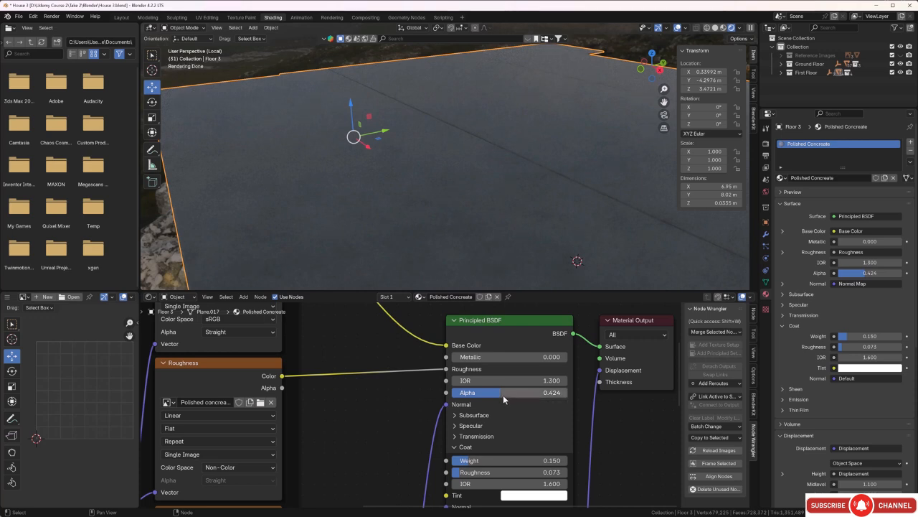
Try the Polished Concreate Principled BSDF IOR at 1.100, compare the reflections, and restore it to 1.300.
click(456, 381)
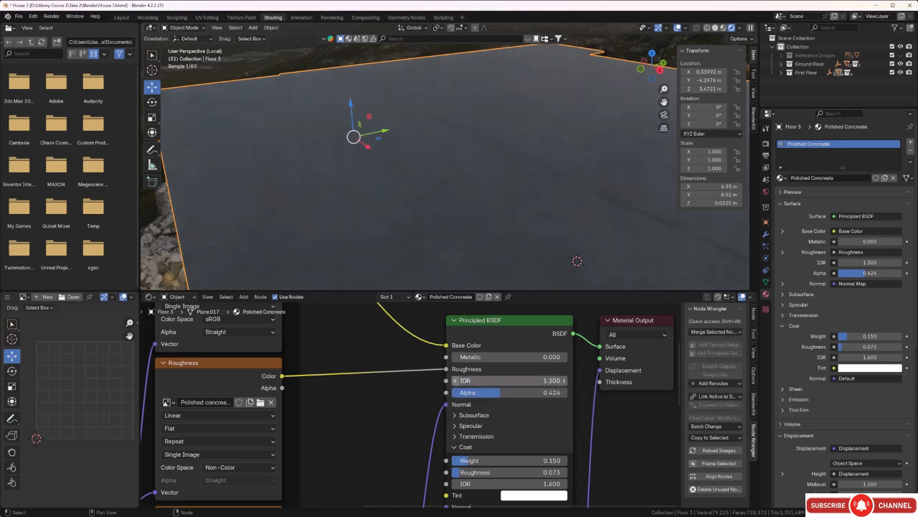
click(456, 381)
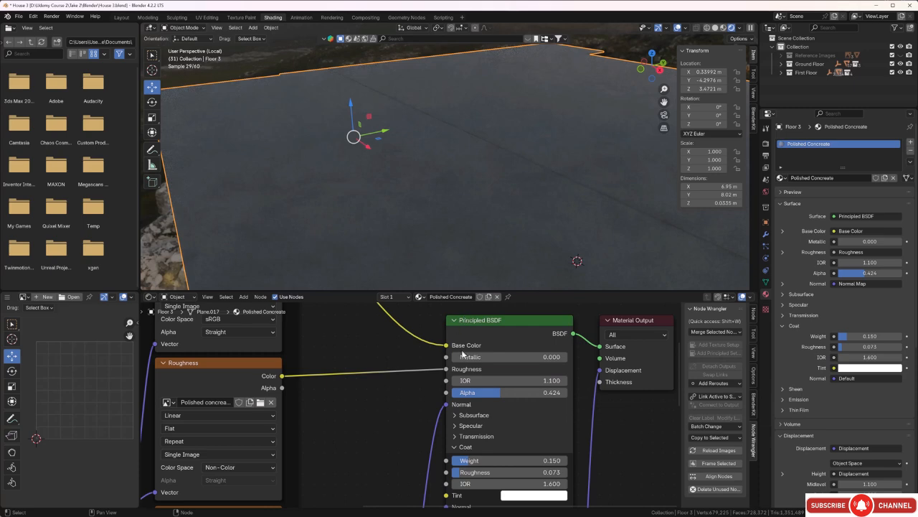
middle_drag(387, 201, 406, 235)
scroll(405, 239, up, 3)
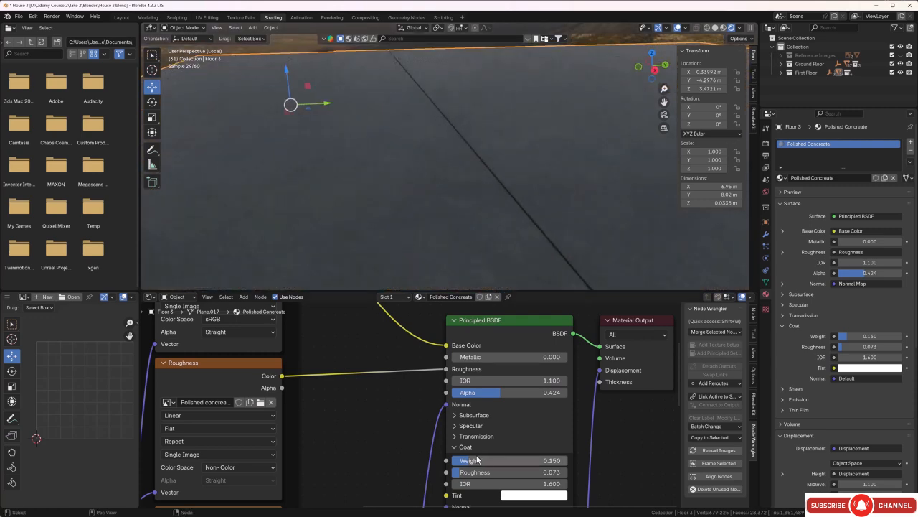
click(563, 381)
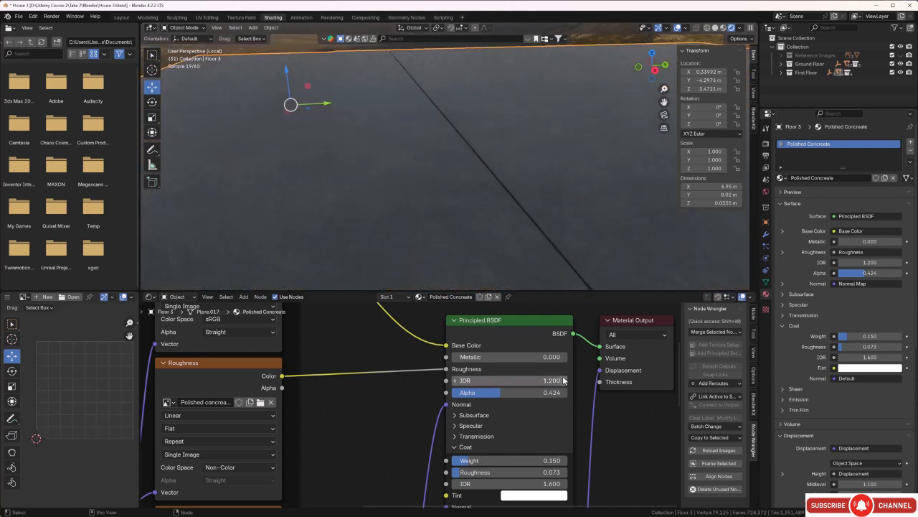
click(563, 381)
middle_drag(402, 219, 394, 211)
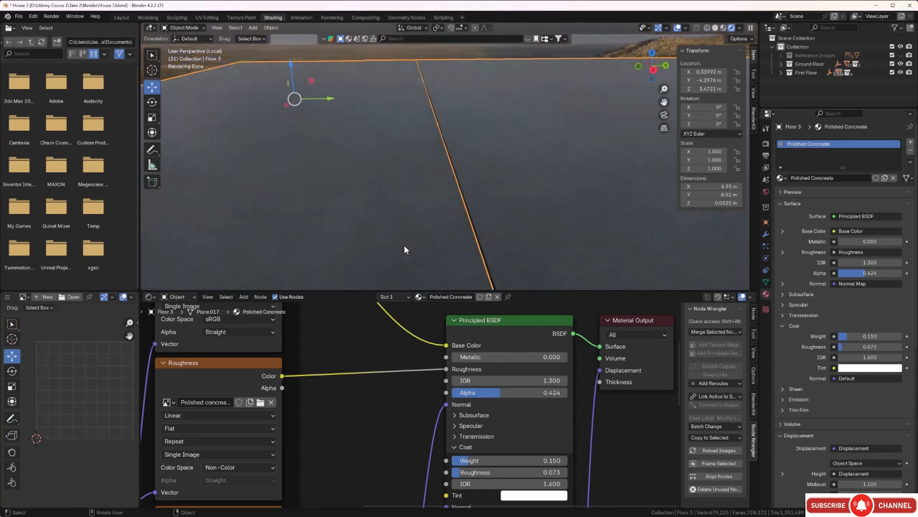
middle_drag(365, 246, 366, 241)
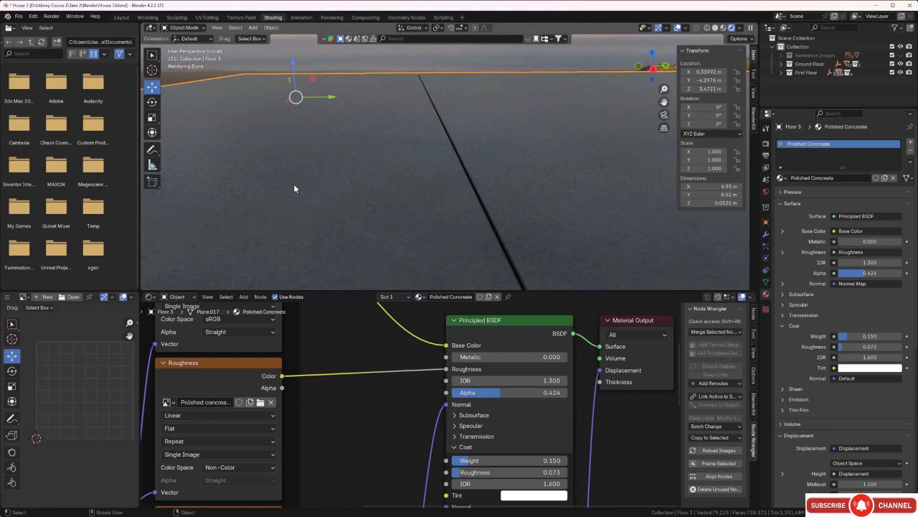
Exit the slab's local view to show the house and raise the Polished Concreate Coat Roughness to 0.236.
middle_drag(404, 272, 381, 251)
scroll(380, 267, down, 3)
scroll(380, 263, down, 2)
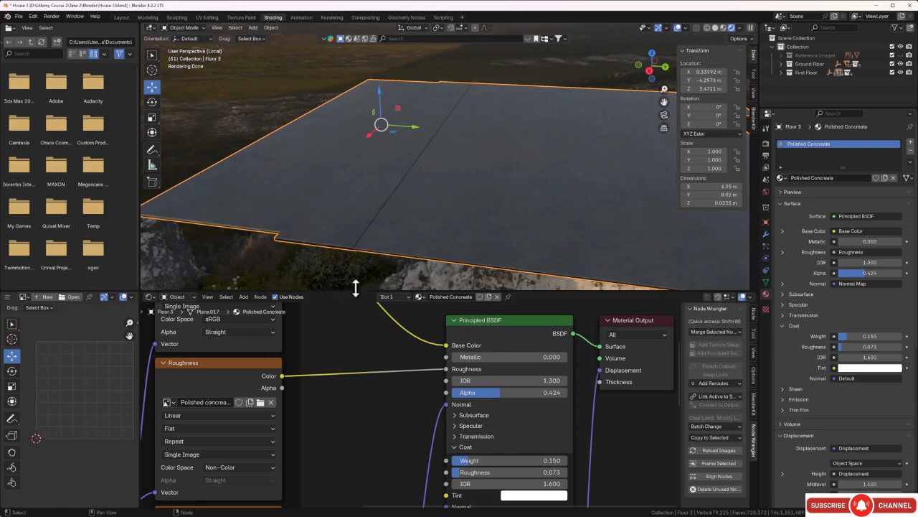
scroll(334, 271, down, 3)
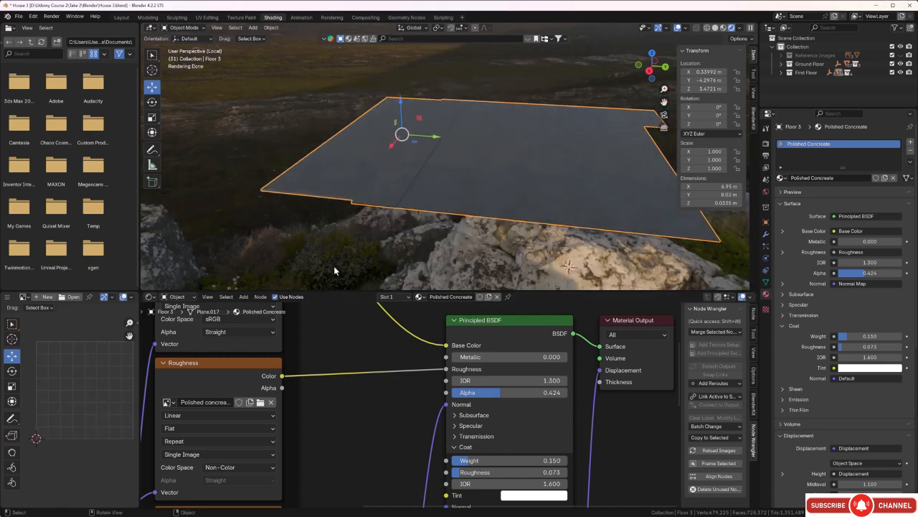
key(KP_Divide)
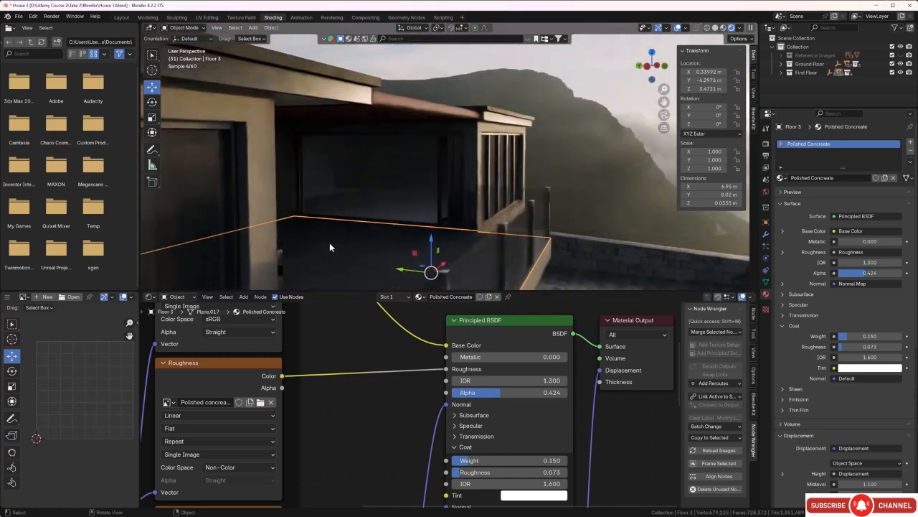
middle_drag(329, 243, 448, 256)
scroll(433, 247, up, 1)
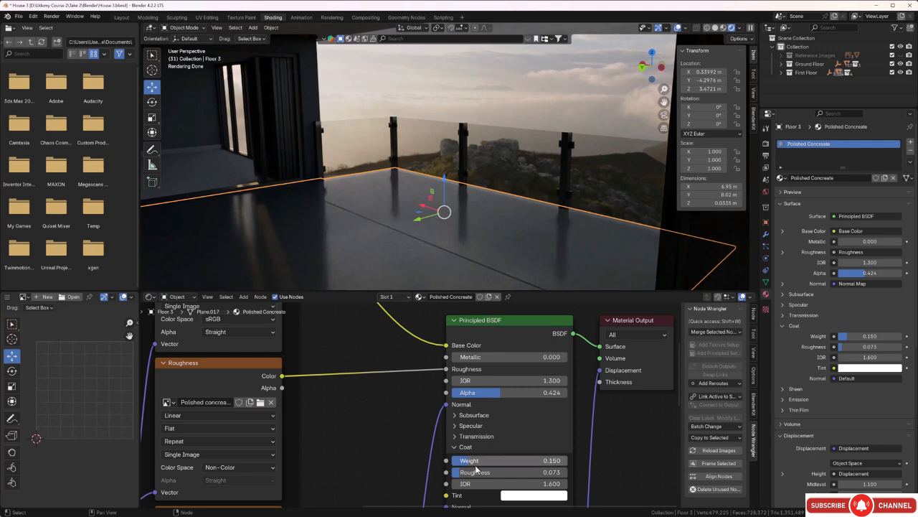
drag(469, 477, 479, 477)
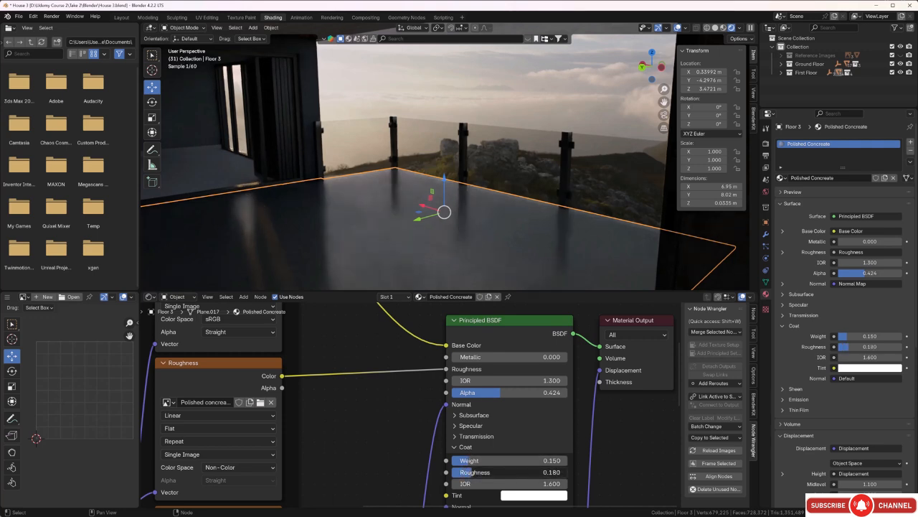
drag(479, 477, 481, 477)
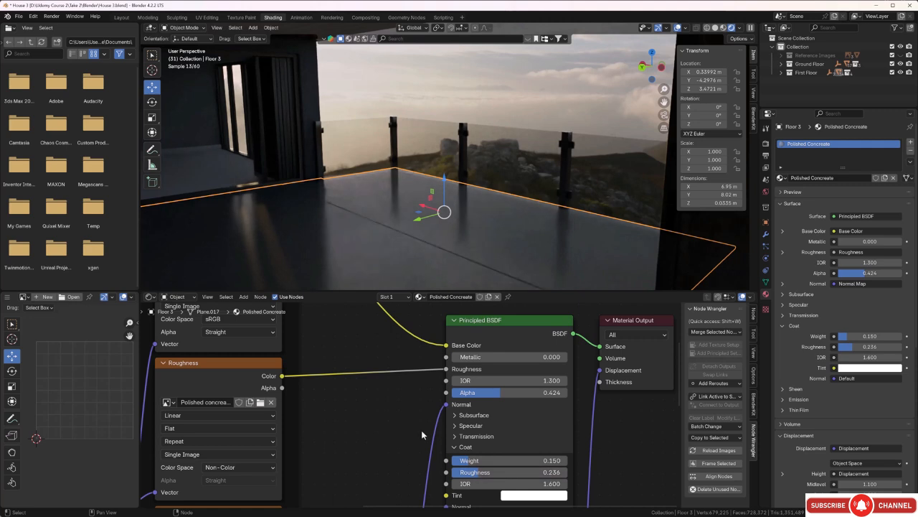
Lower the Polished Concreate Principled BSDF IOR to 1.100 and check the balcony's reflections.
middle_drag(333, 206, 323, 210)
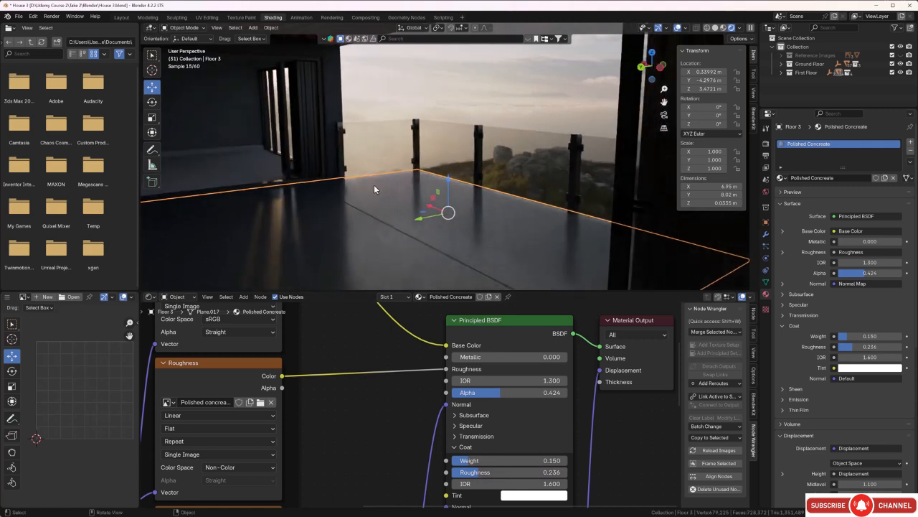
click(457, 381)
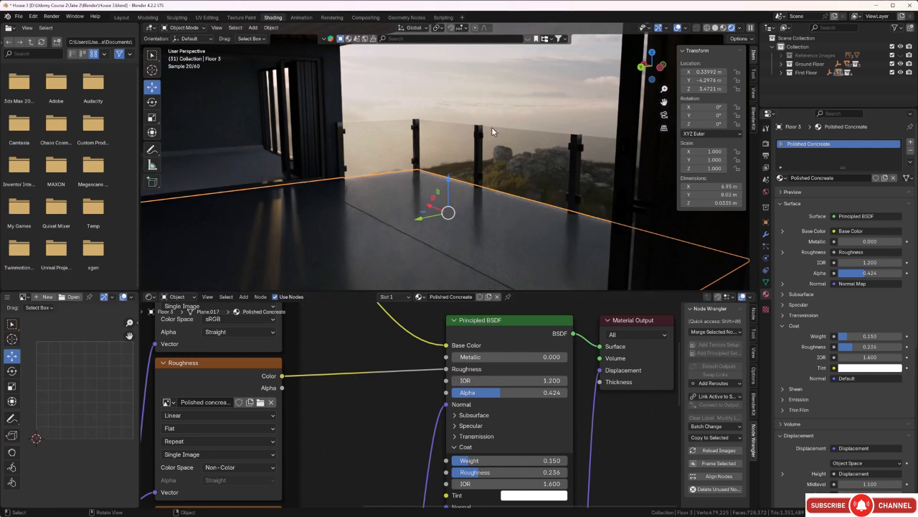
click(455, 382)
middle_drag(415, 269, 352, 262)
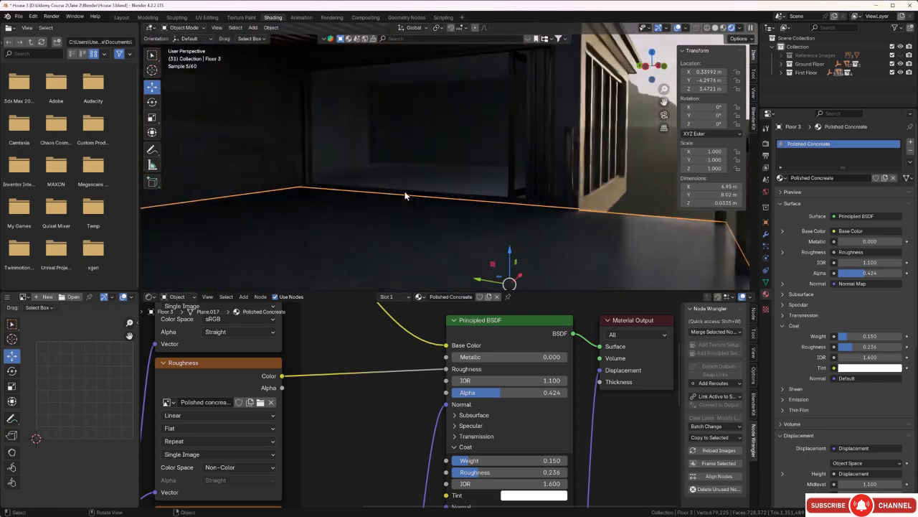
Select the Floor 1 slab inside the first-floor room and isolate it in local view.
click(426, 182)
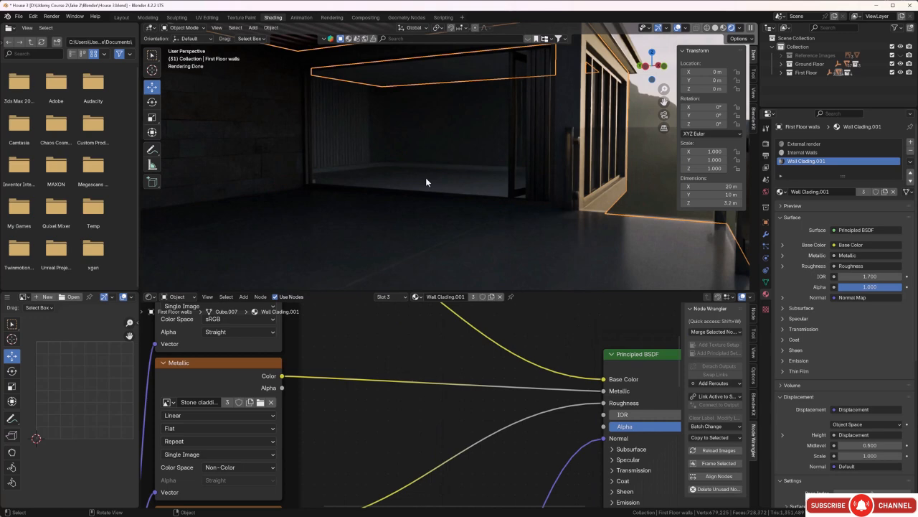
click(652, 123)
click(482, 187)
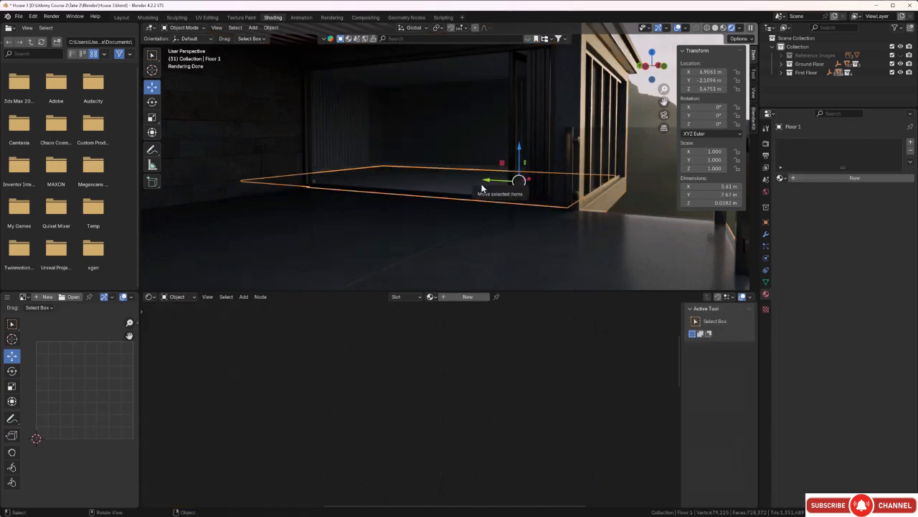
key(KP_Divide)
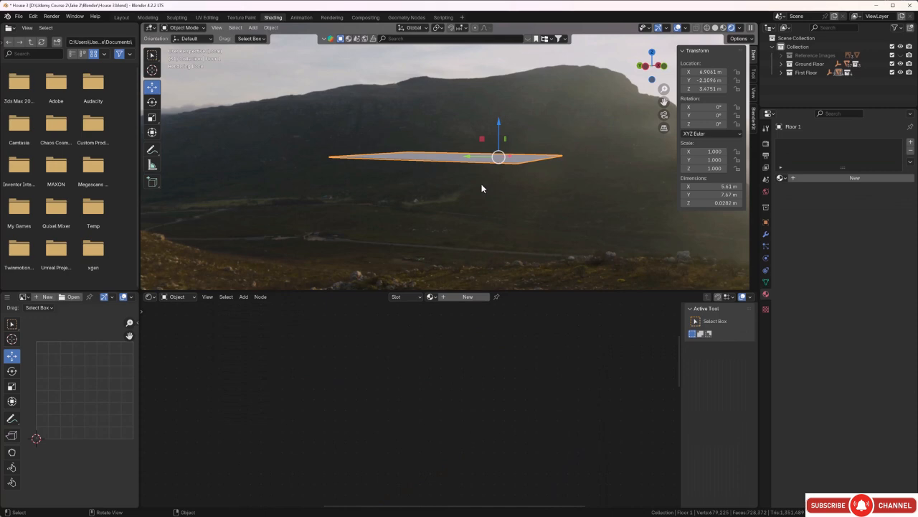
middle_drag(501, 191, 490, 170)
scroll(469, 158, up, 2)
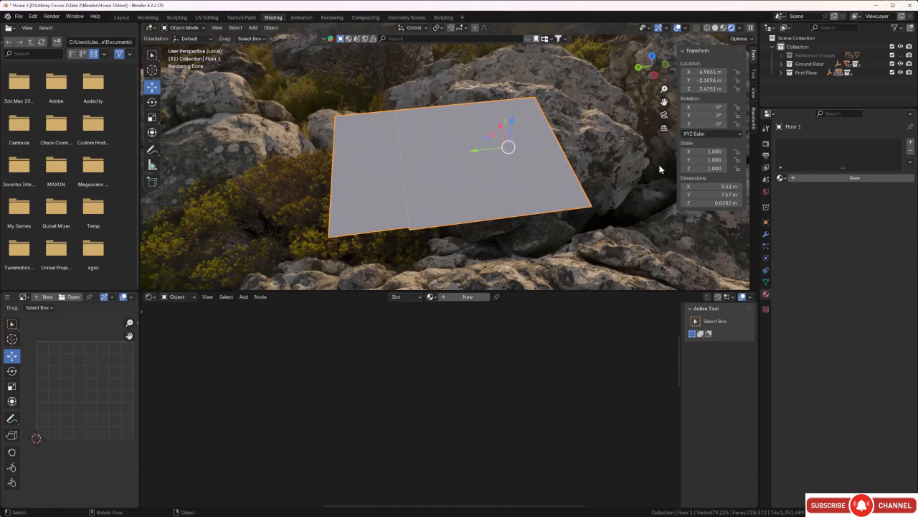
Unwrap all faces of Floor 1 using Smart UV Project with a 66° angle limit and 0.020 island margin.
key(Tab)
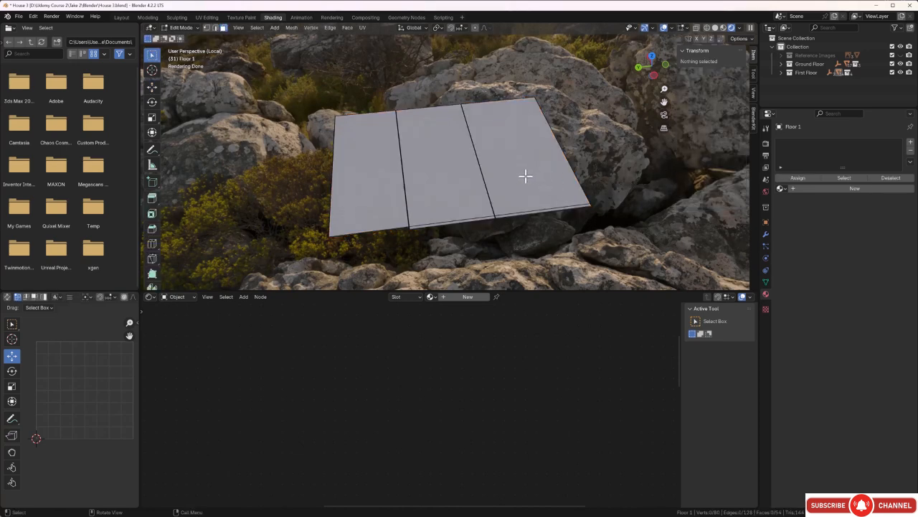
key(a)
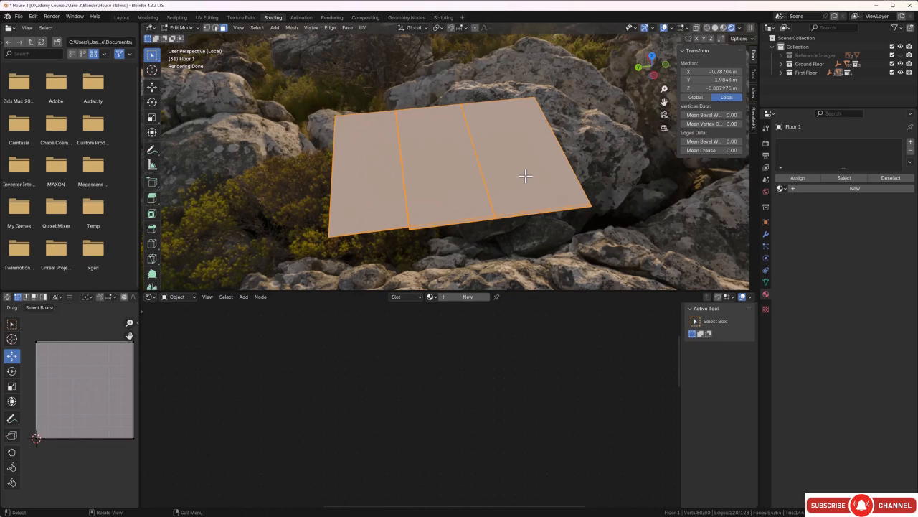
key(u)
click(515, 176)
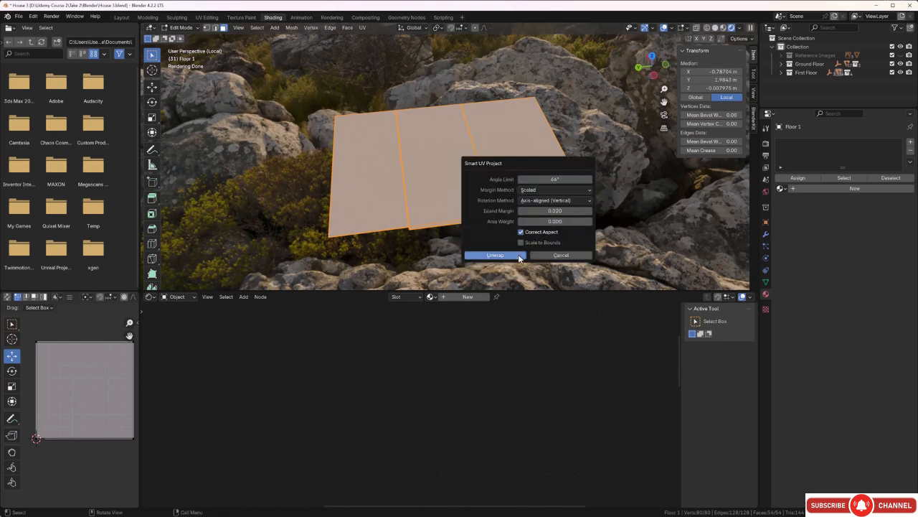
click(495, 255)
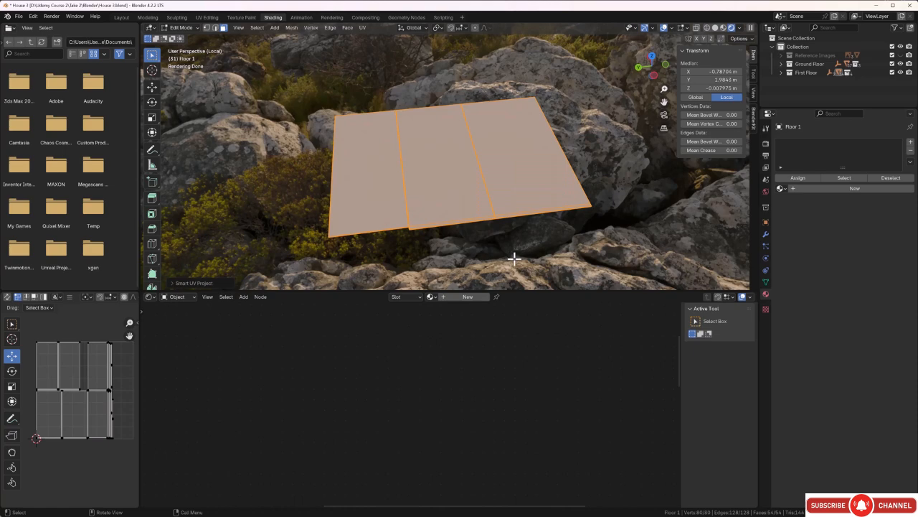
middle_drag(511, 257, 486, 216)
click(499, 209)
key(Tab)
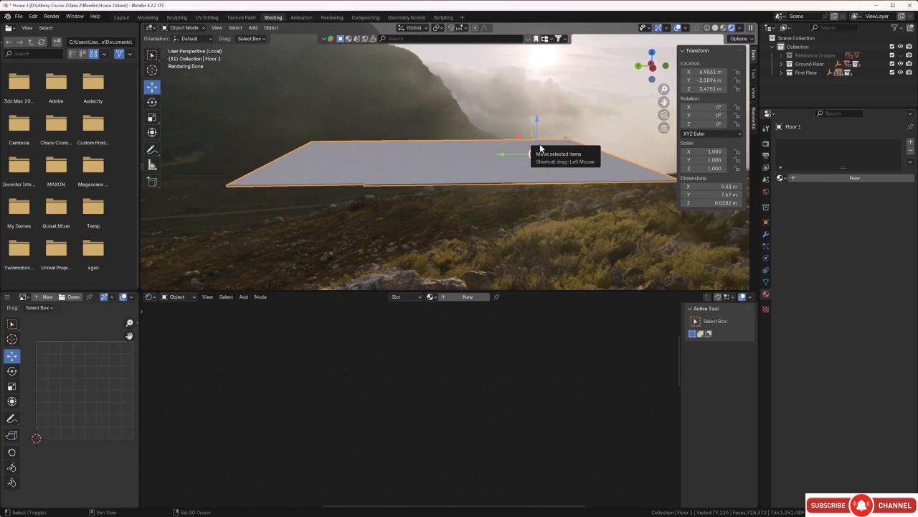
Duplicate Floor 1 and lower the copy about 0.006 m along the global Z axis.
key(shift+d)
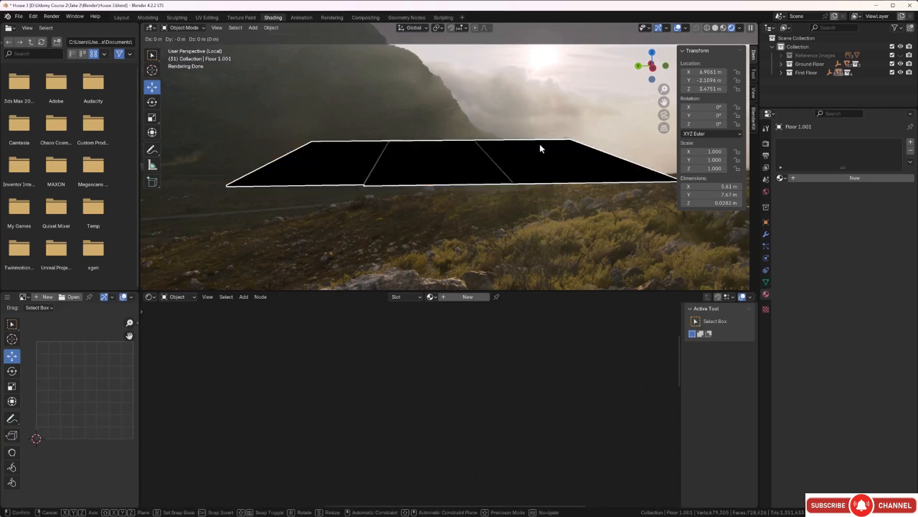
key(z)
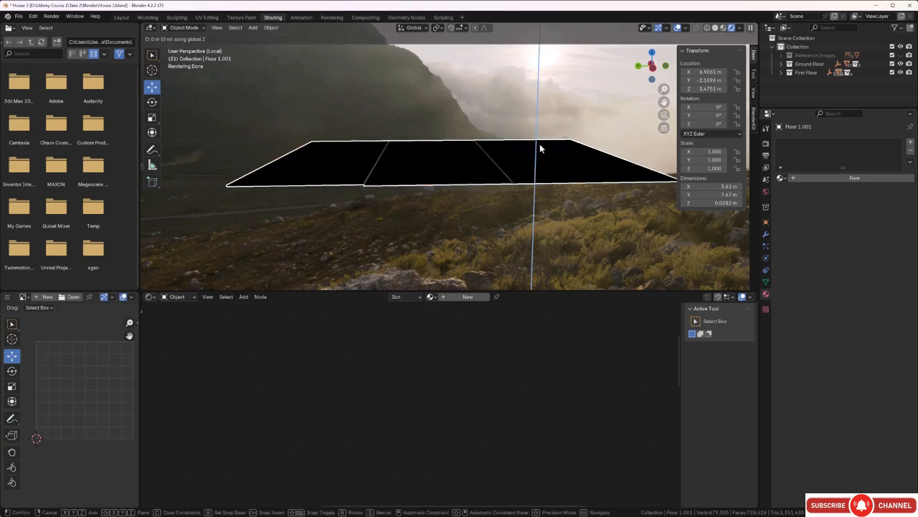
click(539, 143)
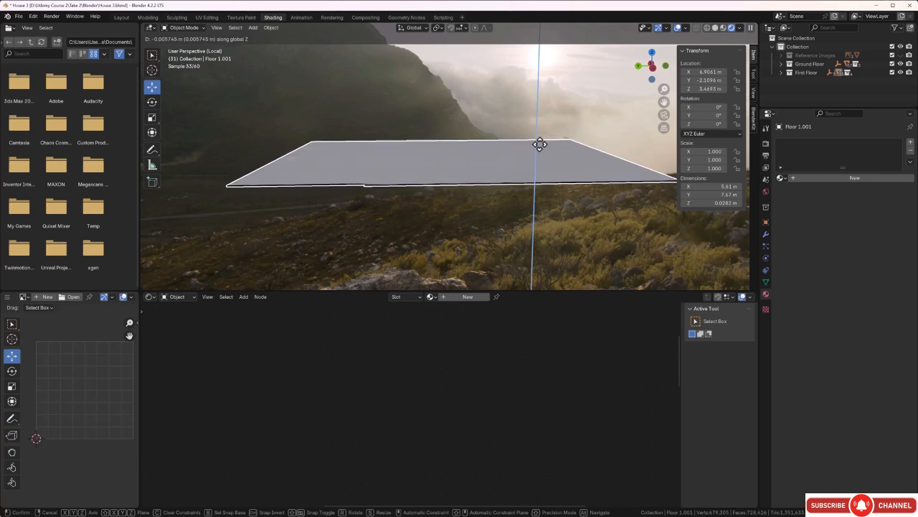
Select the original upper Floor 1 slab, add a material slot, and assign the Polished Concreate material.
middle_drag(537, 235, 561, 203)
click(540, 191)
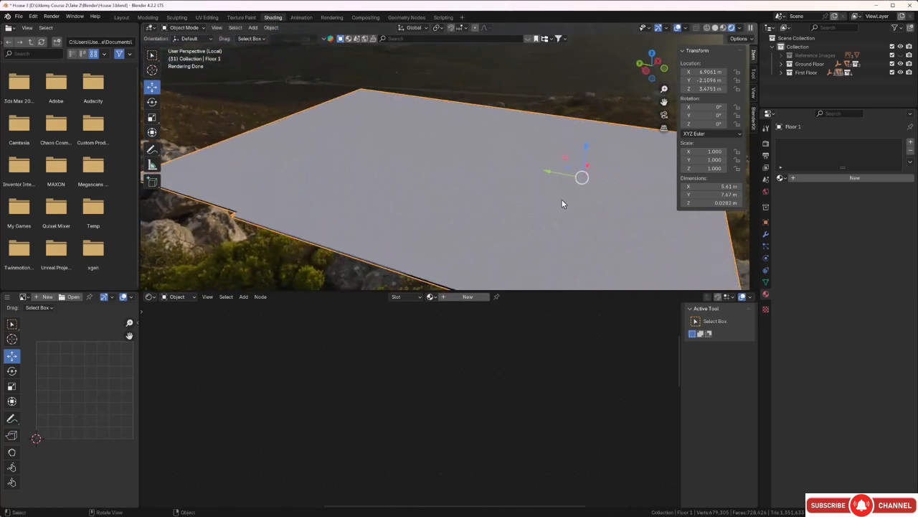
click(911, 142)
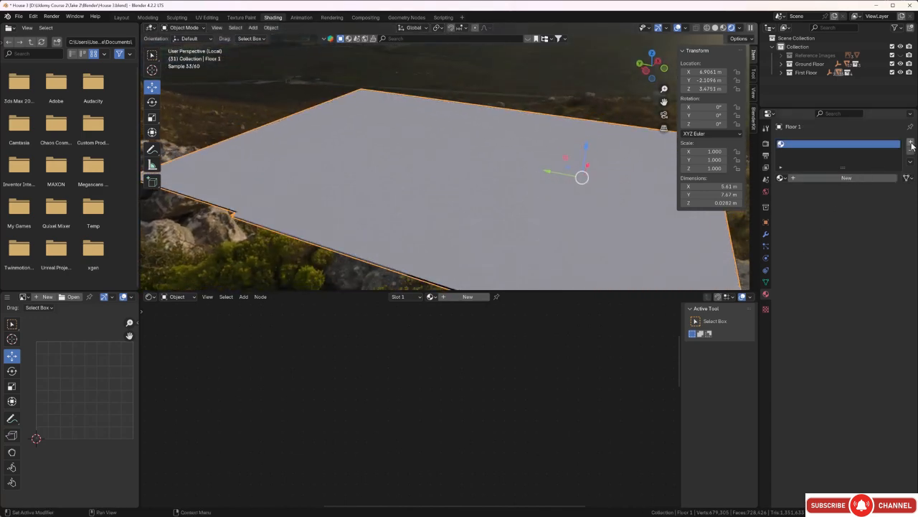
click(783, 178)
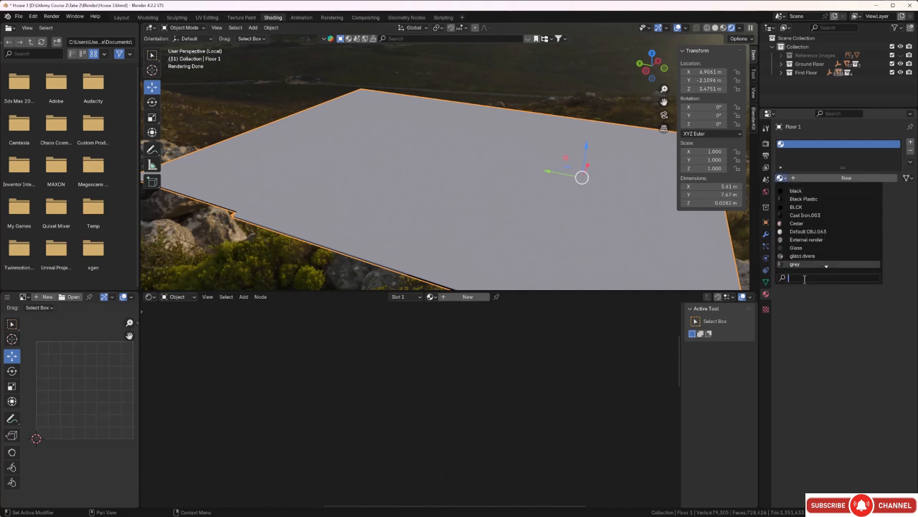
text(po)
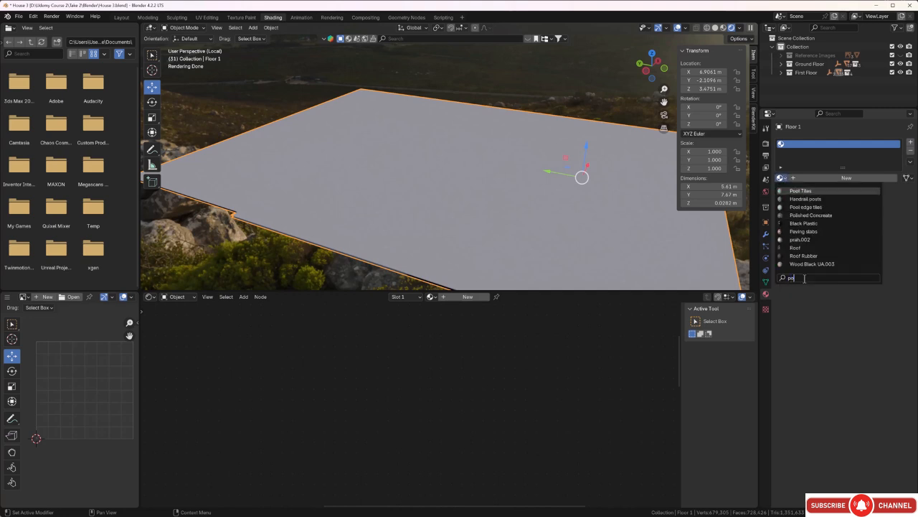
click(811, 215)
scroll(534, 210, up, 6)
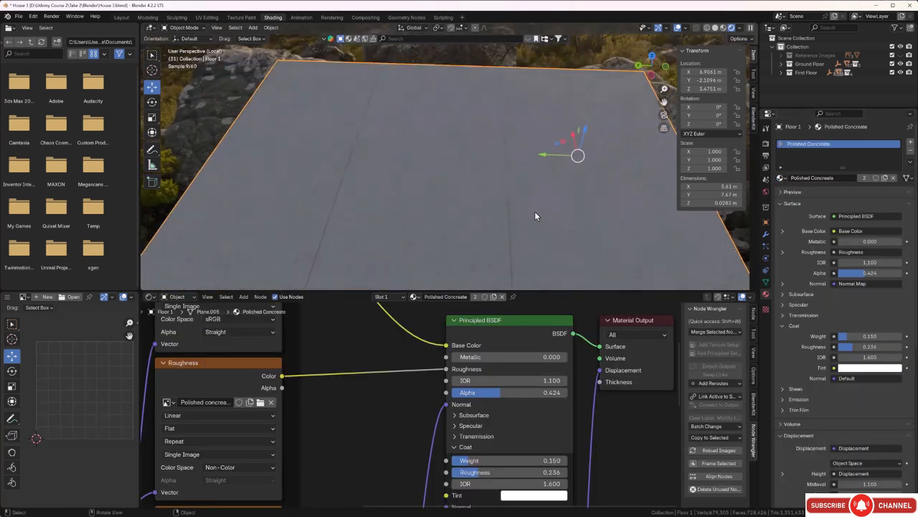
Select the lower duplicate from underneath, add a material slot, and assign the Ruff concreate material.
middle_drag(499, 194, 499, 158)
click(495, 150)
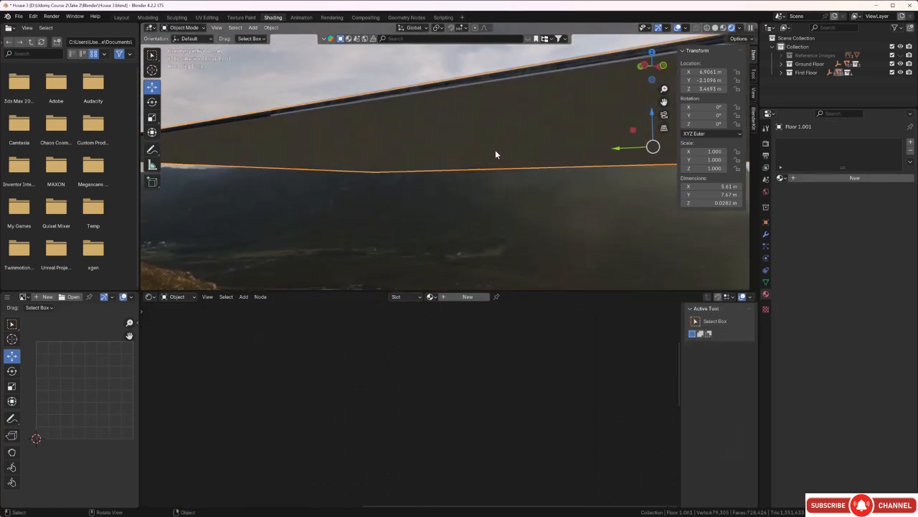
middle_drag(535, 207, 541, 220)
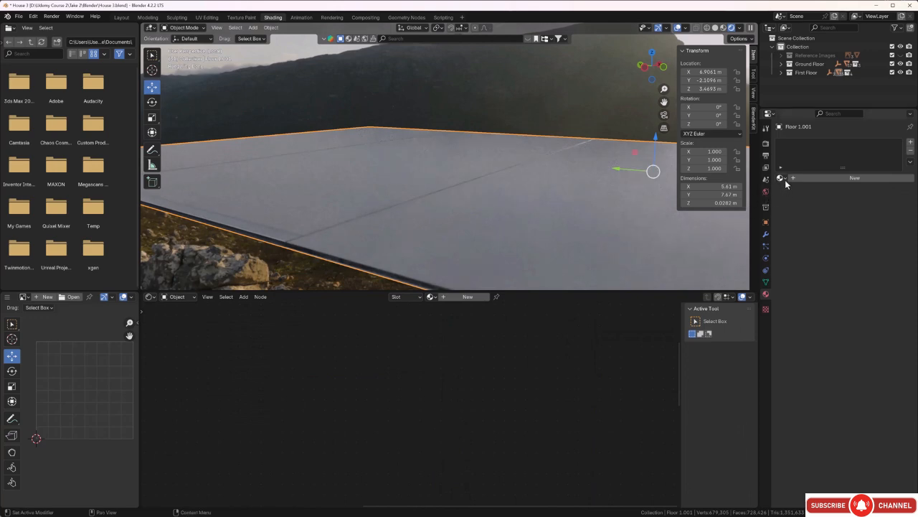
click(910, 143)
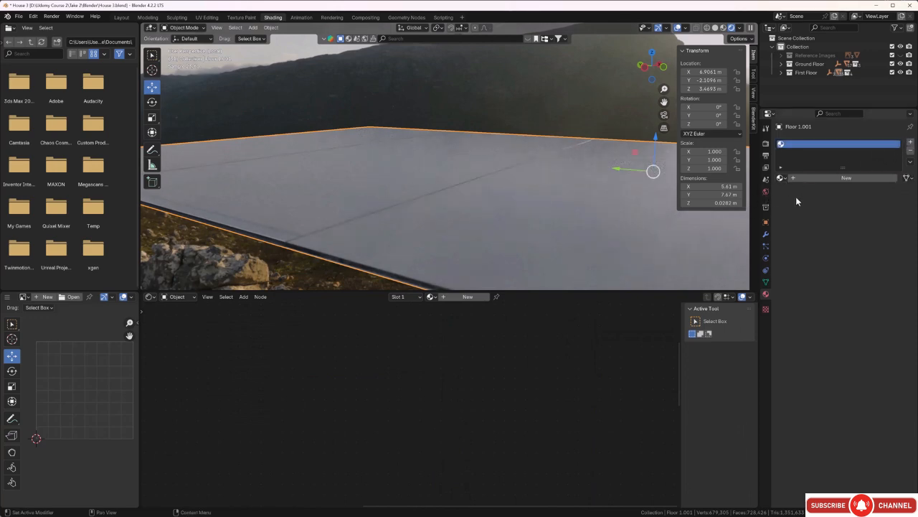
click(783, 178)
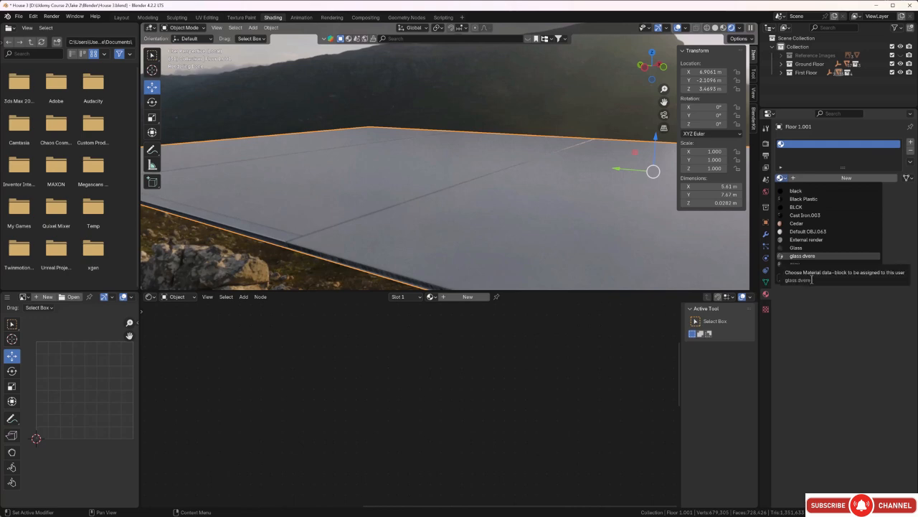
text(ru)
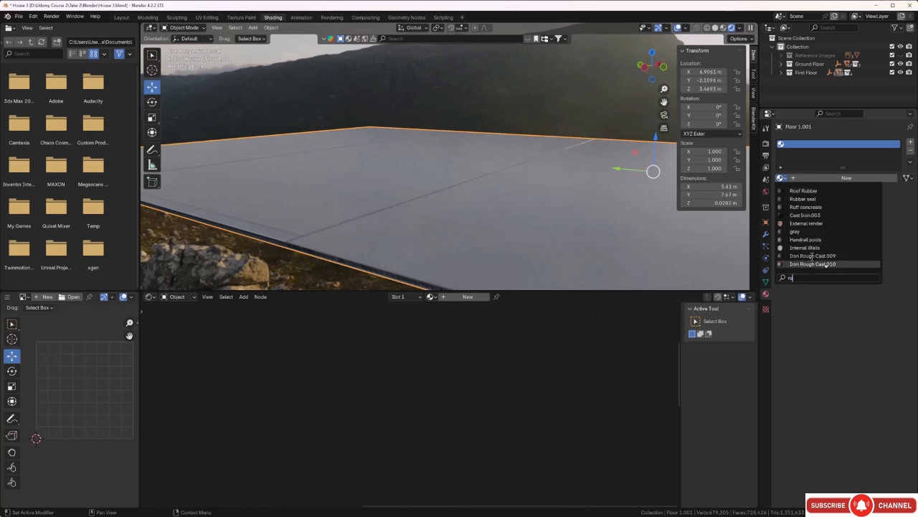
click(805, 206)
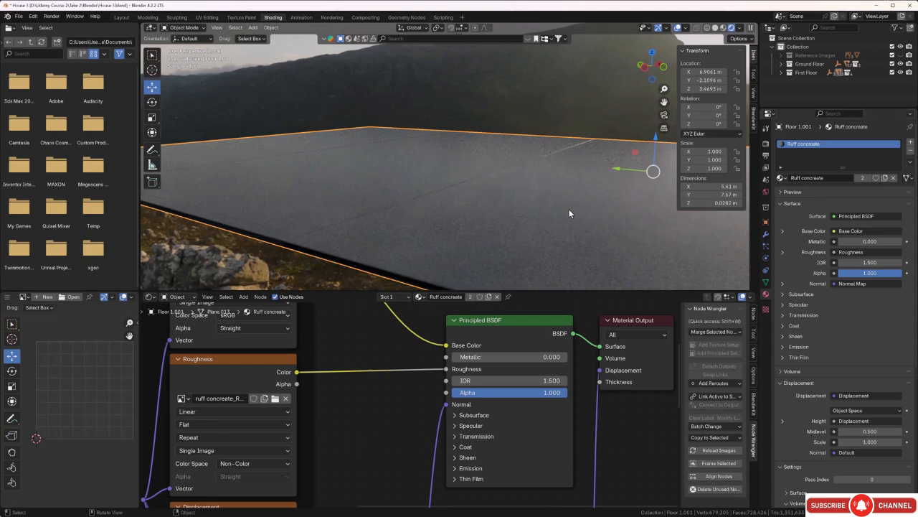
Inspect the layered interior floor surface from several angles and clear the selection to view it from a distance.
mouse_move(569, 209)
middle_down()
mouse_move(578, 219)
mouse_move(592, 213)
mouse_move(574, 212)
middle_up()
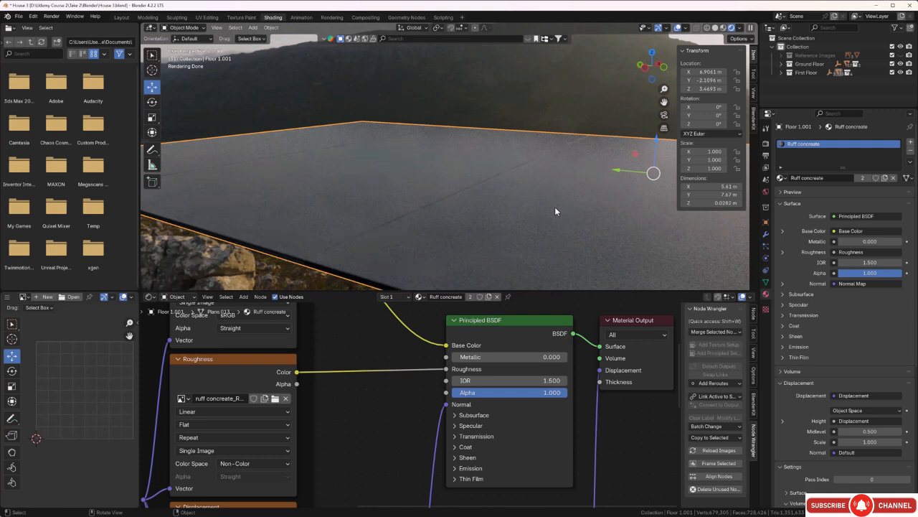
middle_drag(553, 207, 519, 230)
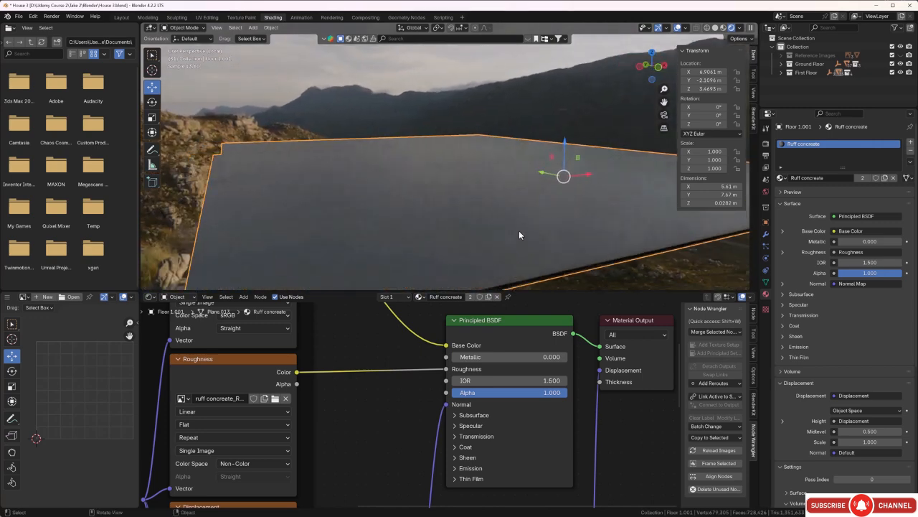
click(359, 113)
scroll(359, 113, down, 6)
middle_drag(416, 221, 419, 221)
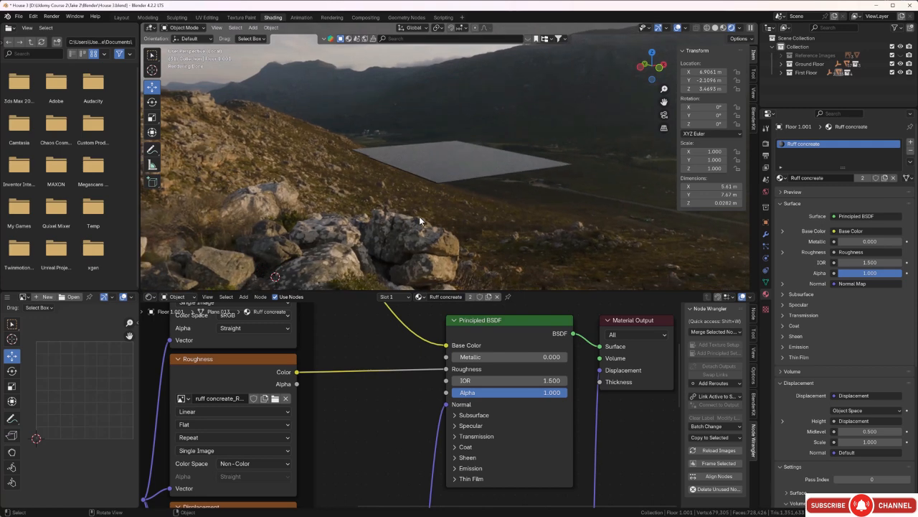
Leave the isolated view of the finished slab, then select and isolate the Floor 2 slab in the adjoining first-floor room.
key(KP_Divide)
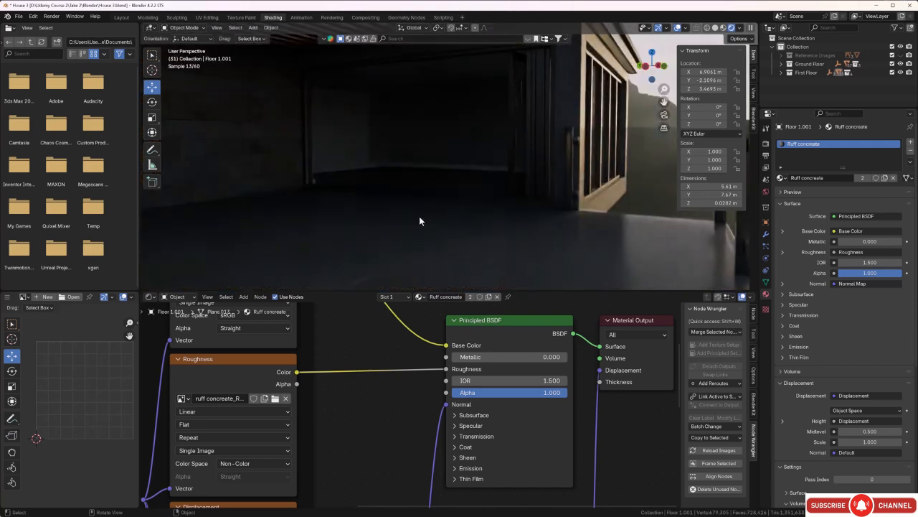
middle_drag(419, 216, 420, 254)
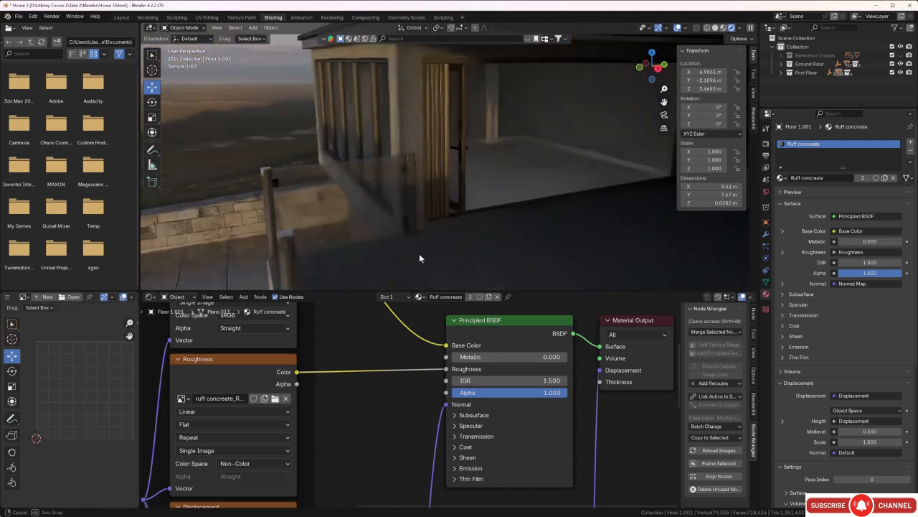
click(489, 182)
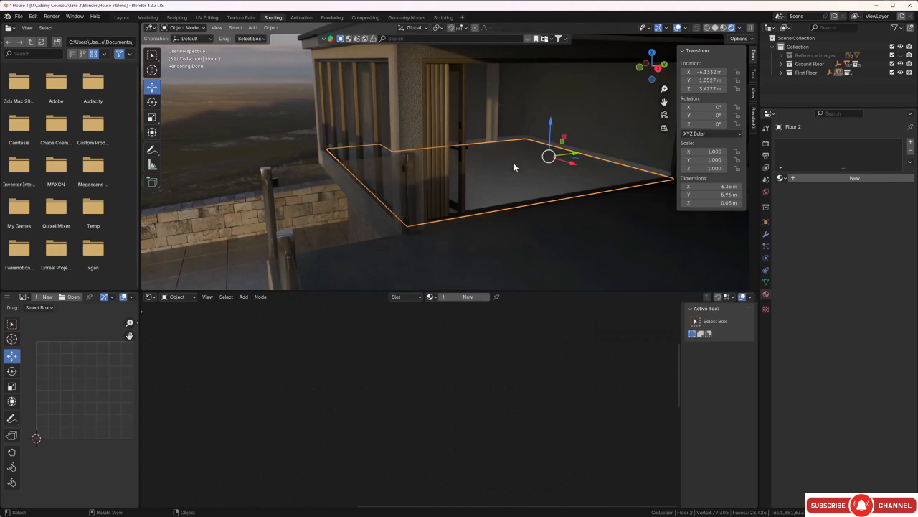
key(slash)
scroll(498, 197, up, 2)
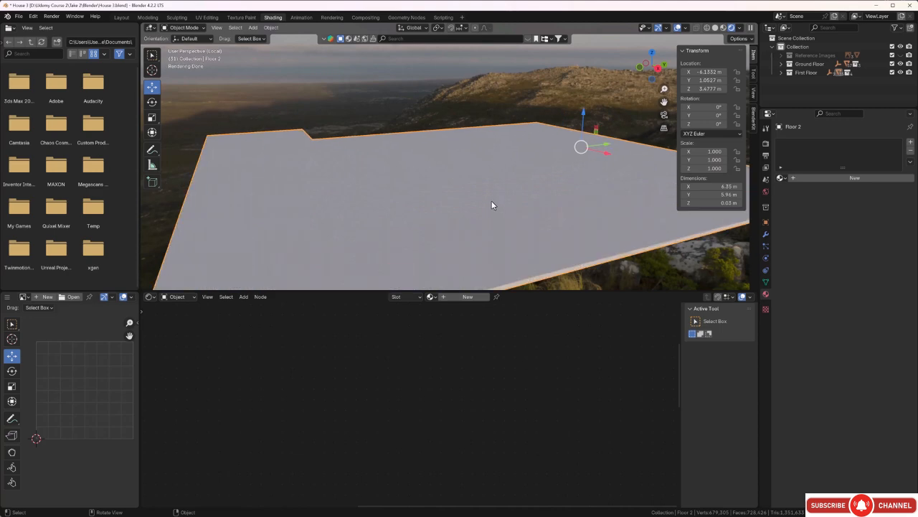
middle_drag(492, 200, 487, 195)
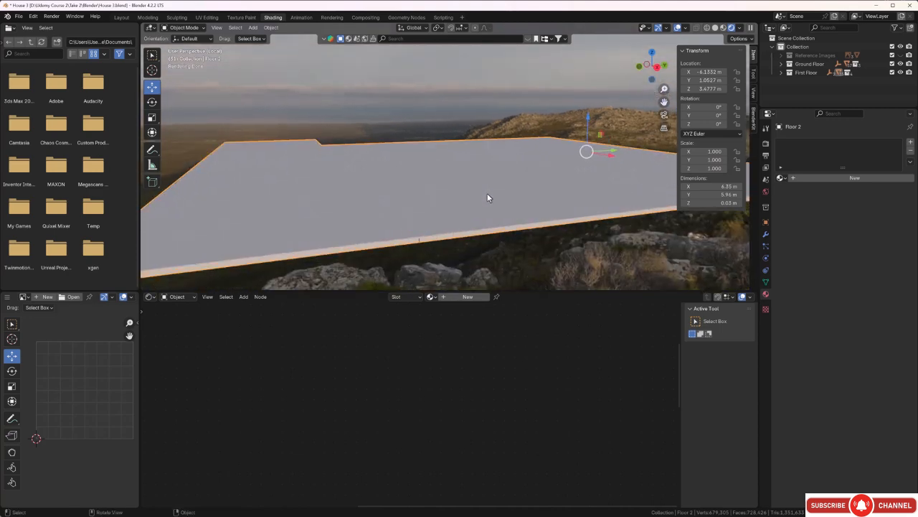
Unwrap all faces of Floor 2 with Smart UV Project and return to Object Mode.
key(Tab)
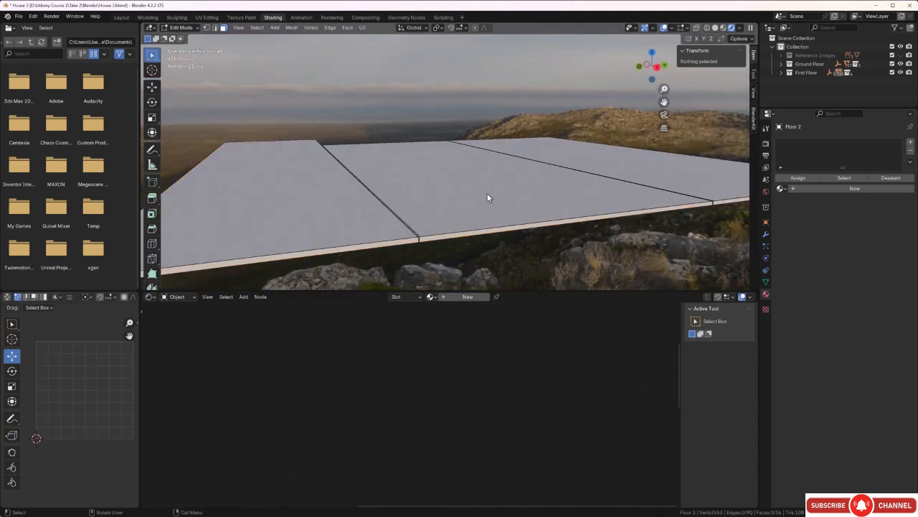
key(a)
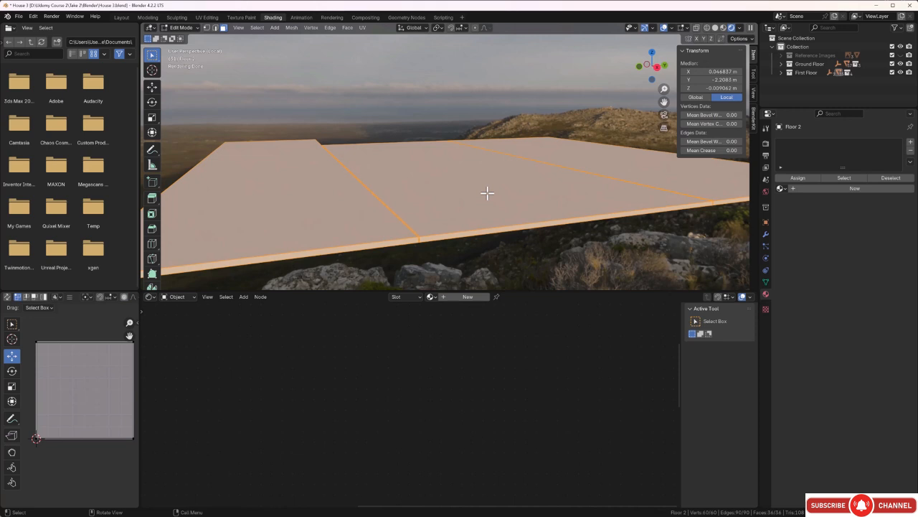
key(u)
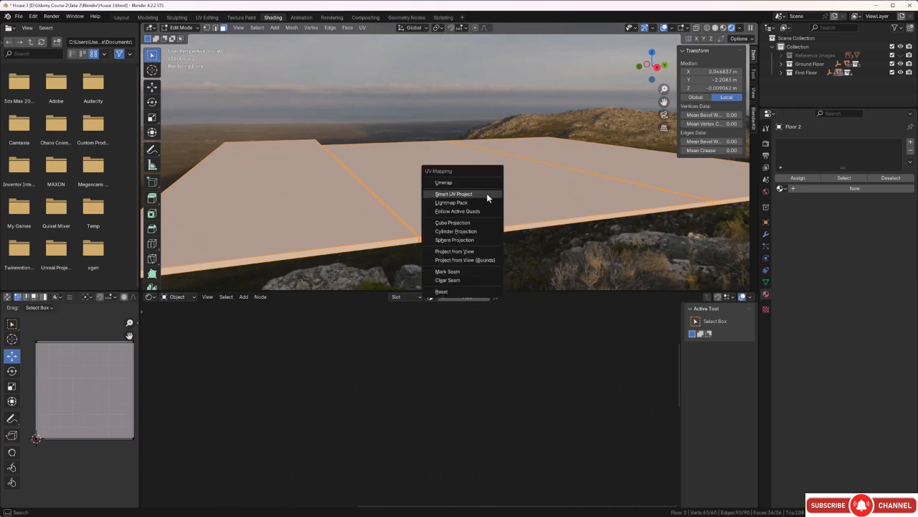
click(487, 193)
click(484, 273)
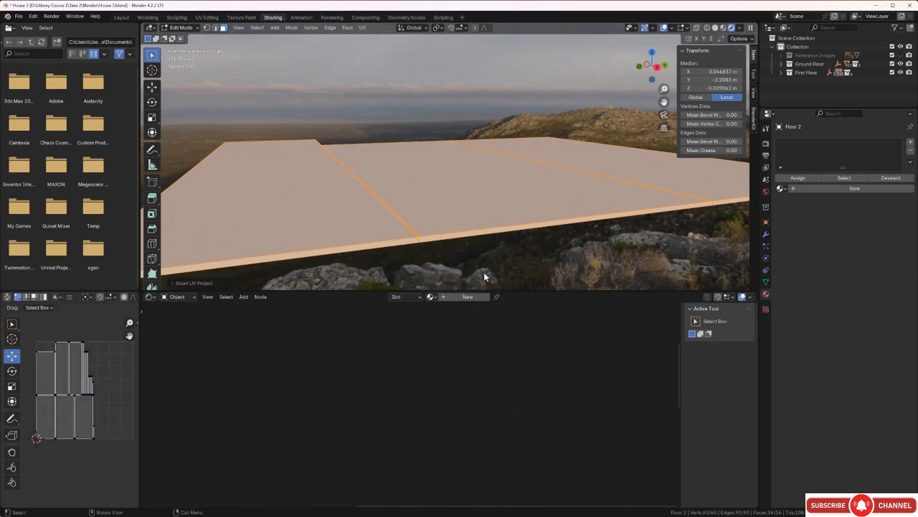
key(alt+a)
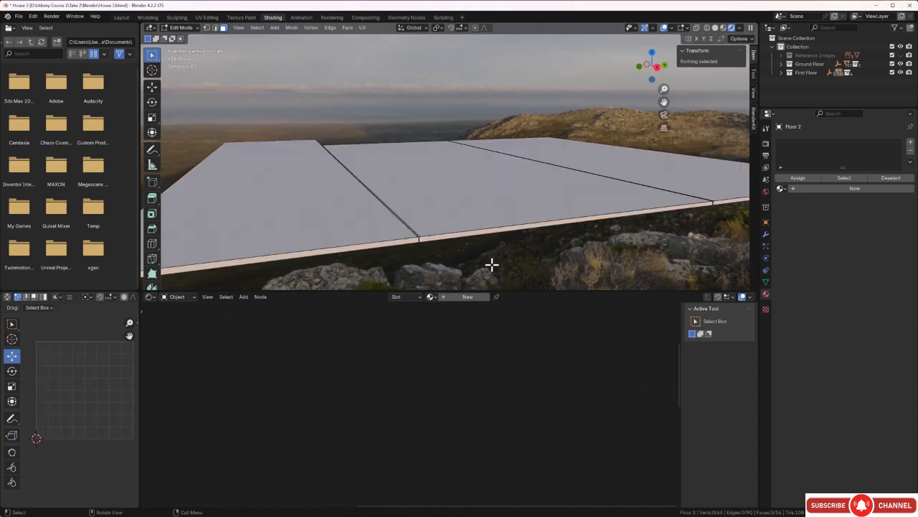
middle_drag(490, 264, 480, 246)
key(Tab)
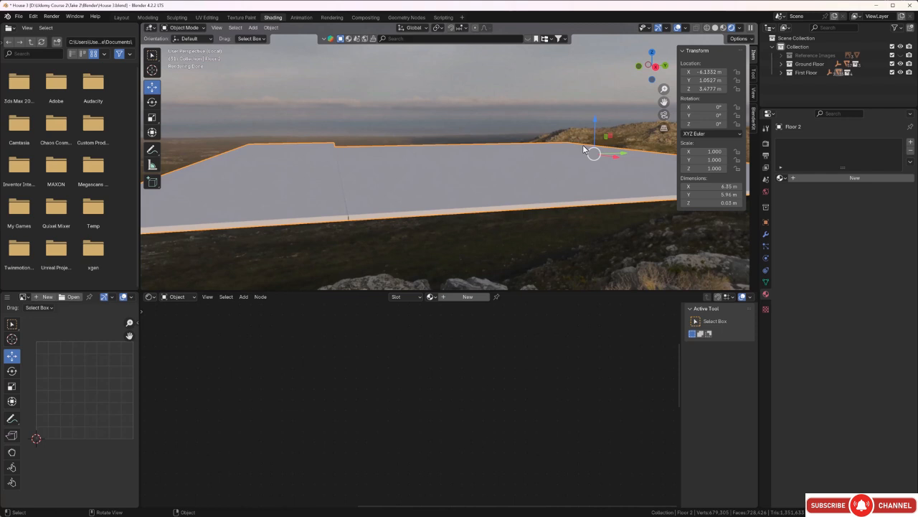
Duplicate Floor 2 and raise the copy about 0.007 m along the global Z axis.
key(shift+d)
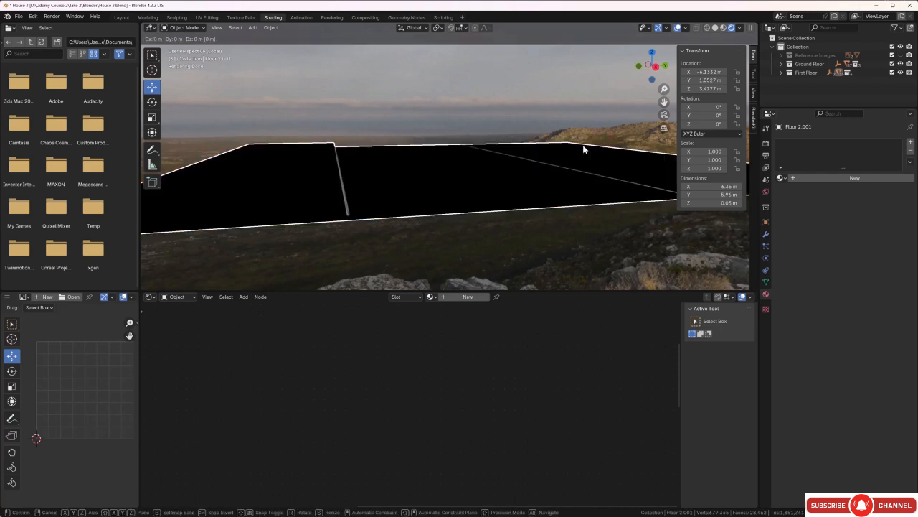
key(z)
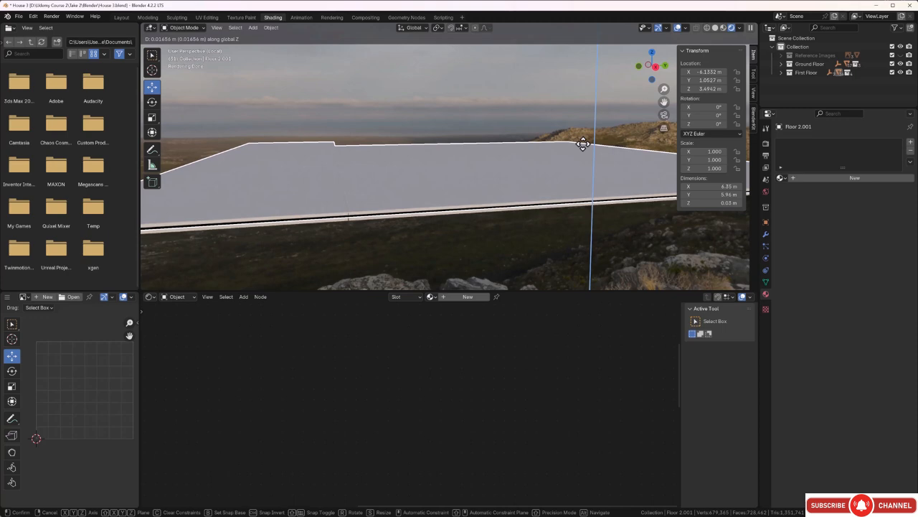
click(582, 144)
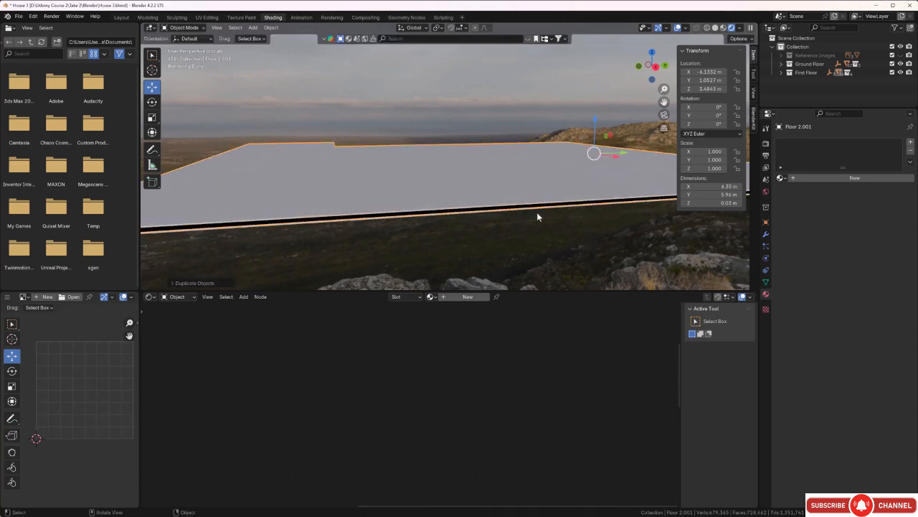
Select the original Floor 2 slab and lower it about 0.007 m along the Z axis.
middle_drag(499, 240, 428, 208)
click(474, 155)
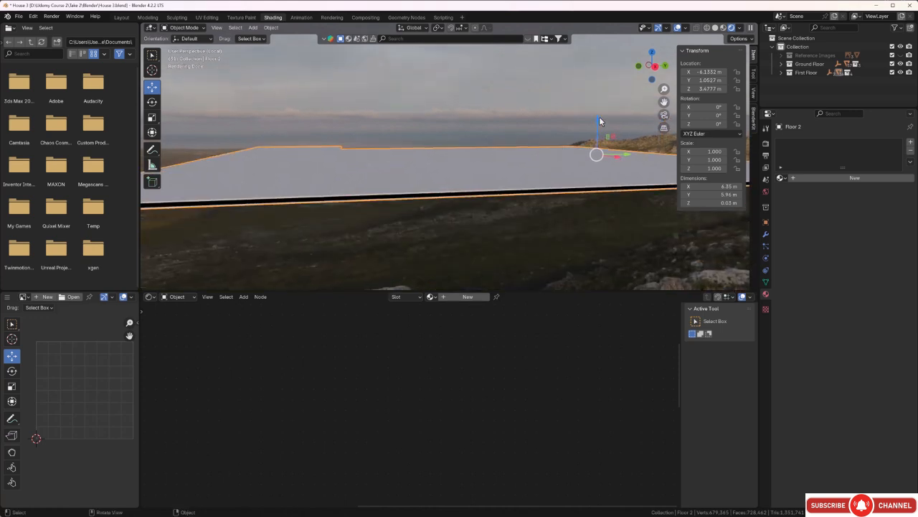
drag(599, 121, 597, 119)
click(558, 250)
Select the upper Floor 2 duplicate, add a material slot, and assign the Polished Concreate material.
middle_drag(557, 249, 564, 259)
click(499, 222)
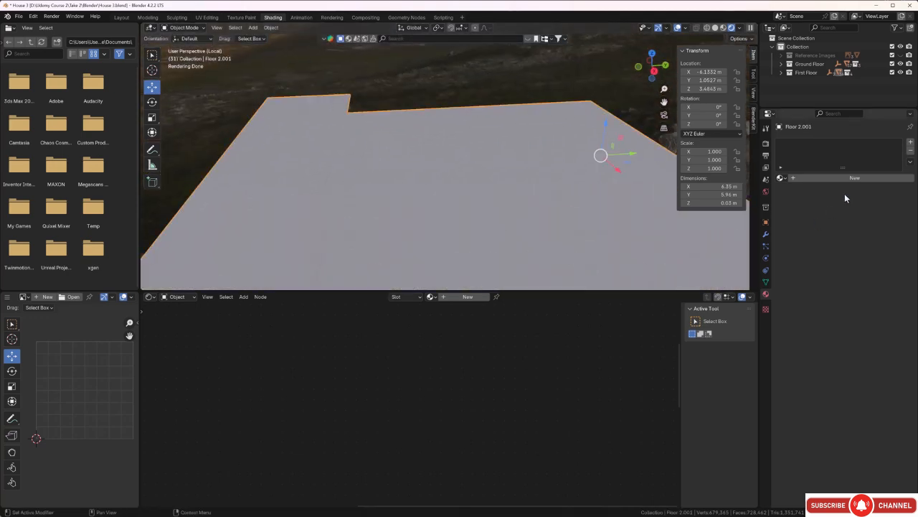
click(910, 141)
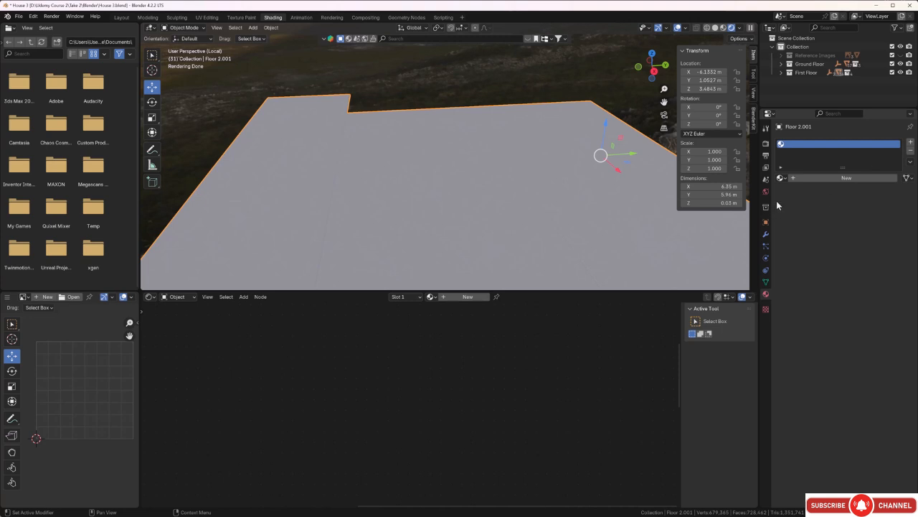
click(784, 178)
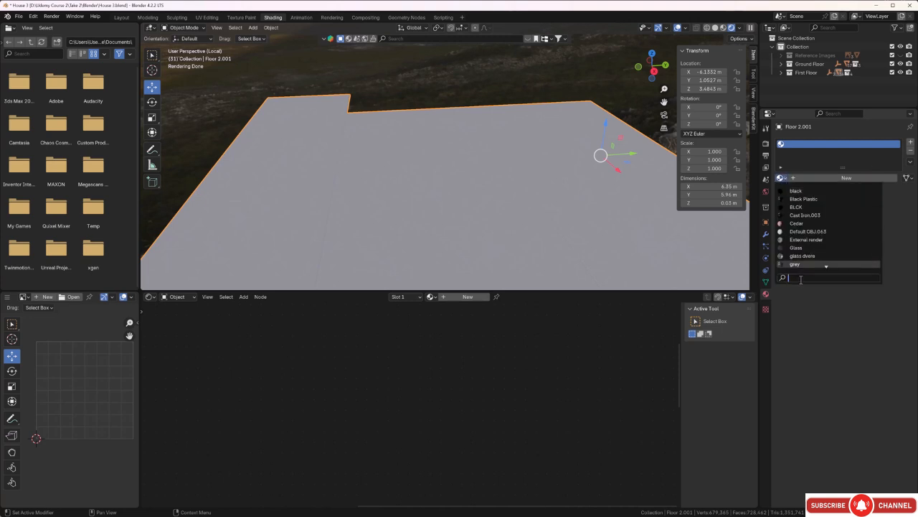
text(pol)
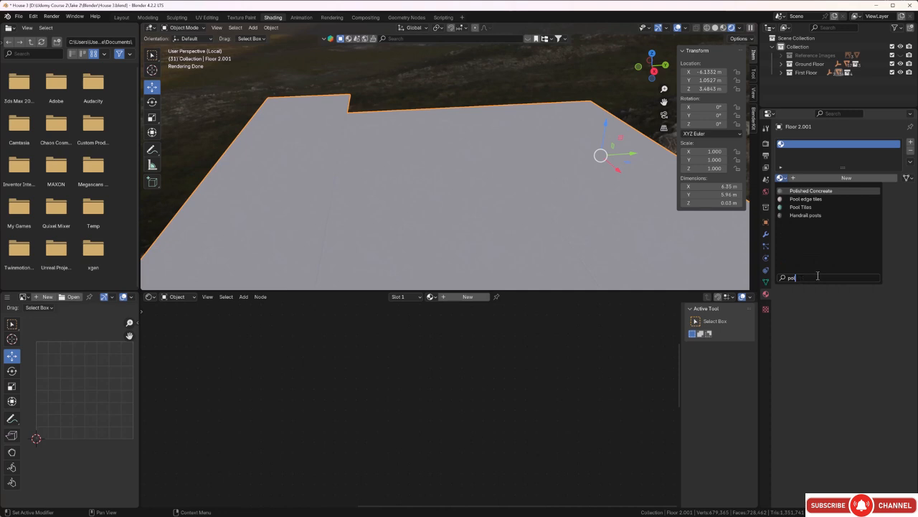
click(811, 191)
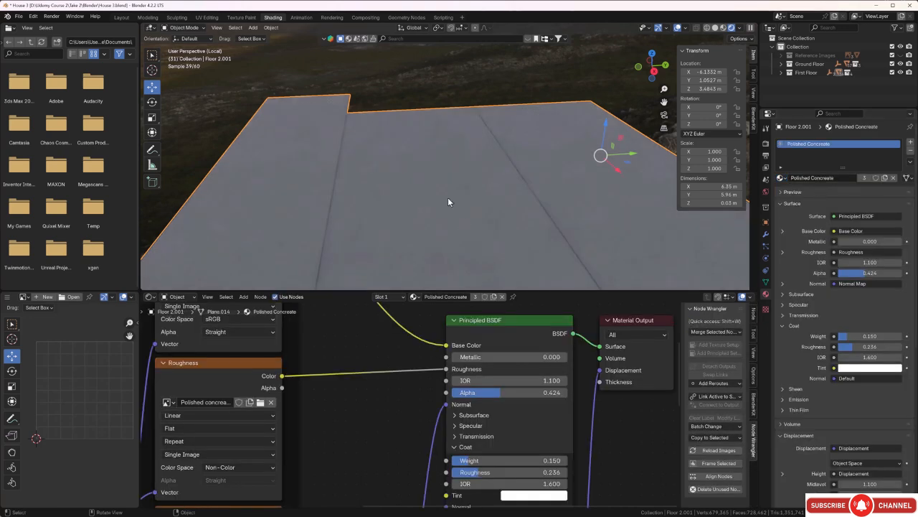
click(388, 87)
Select the lower original Floor 2 slab, add a material slot, and assign the Ruff concreate material.
middle_drag(407, 245, 393, 160)
click(395, 155)
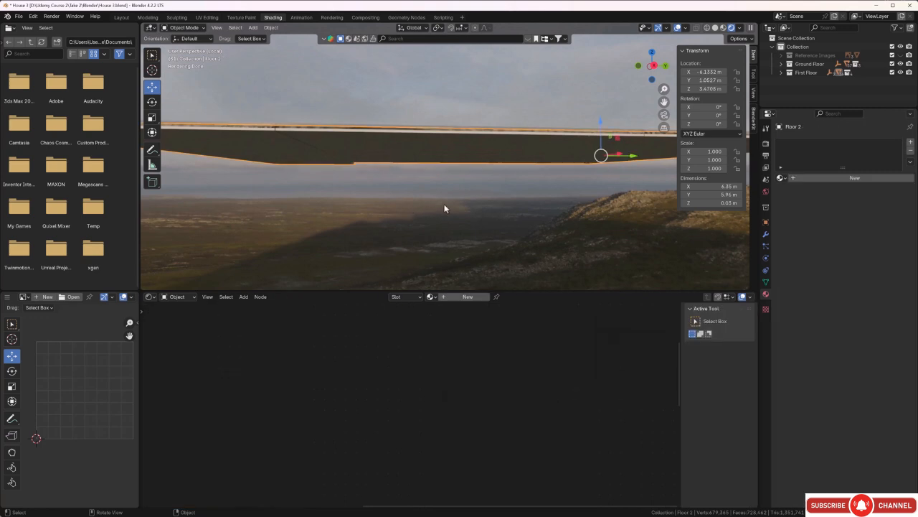
middle_drag(444, 208, 449, 222)
click(910, 143)
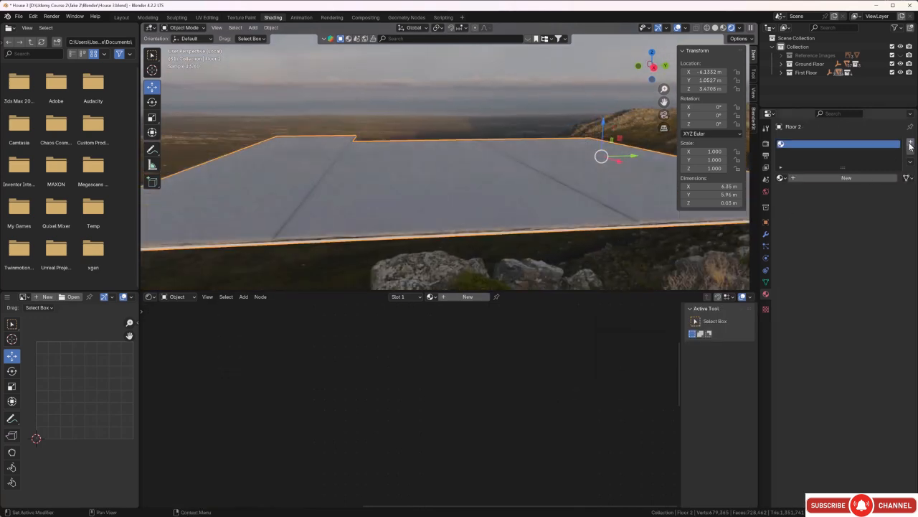
click(782, 178)
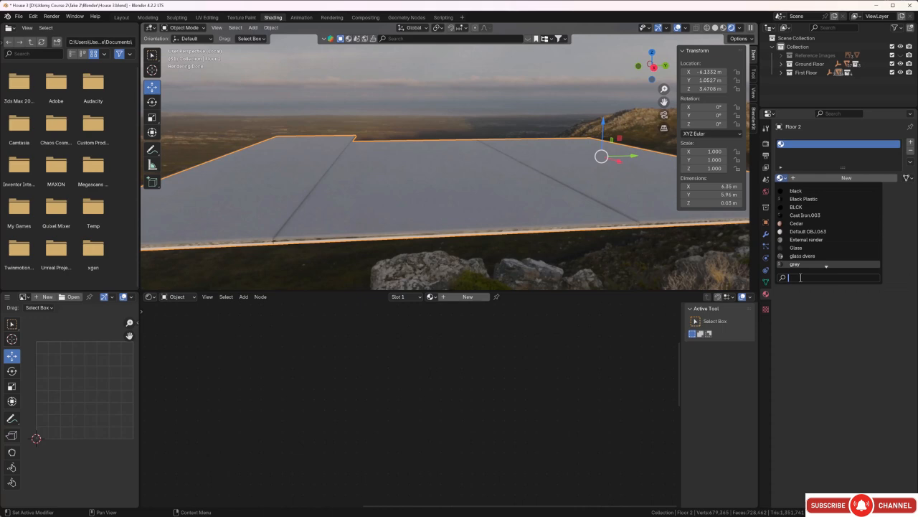
text(ru)
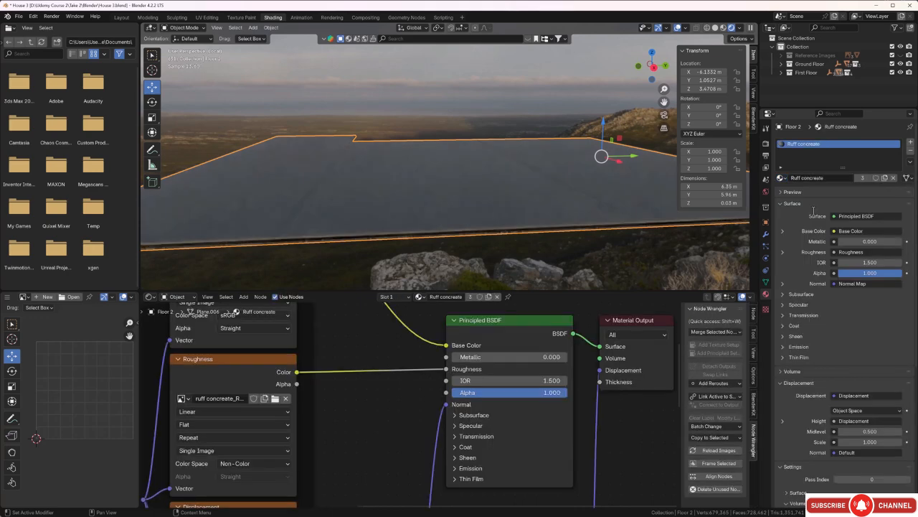
click(806, 207)
middle_drag(460, 200, 374, 199)
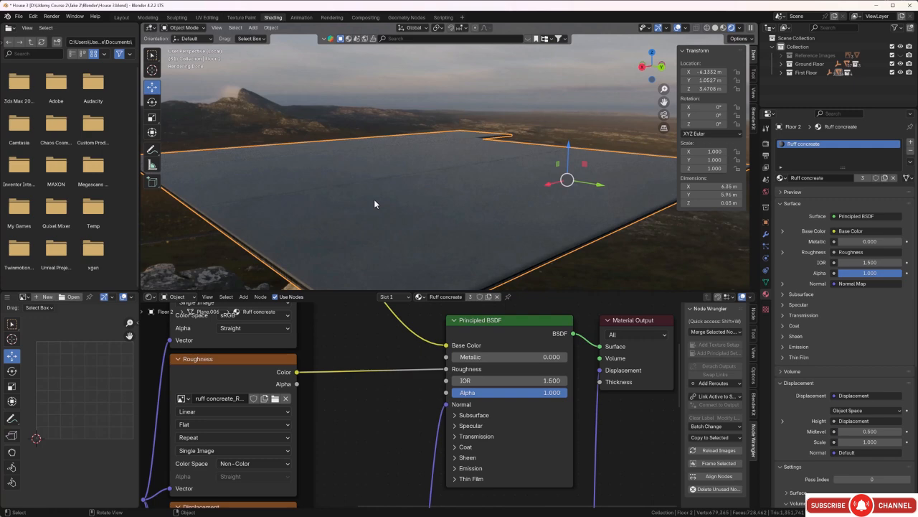
Leave the isolated view, then select and isolate the ground-floor Floor plane beside the pool terrace.
key(KP_Divide)
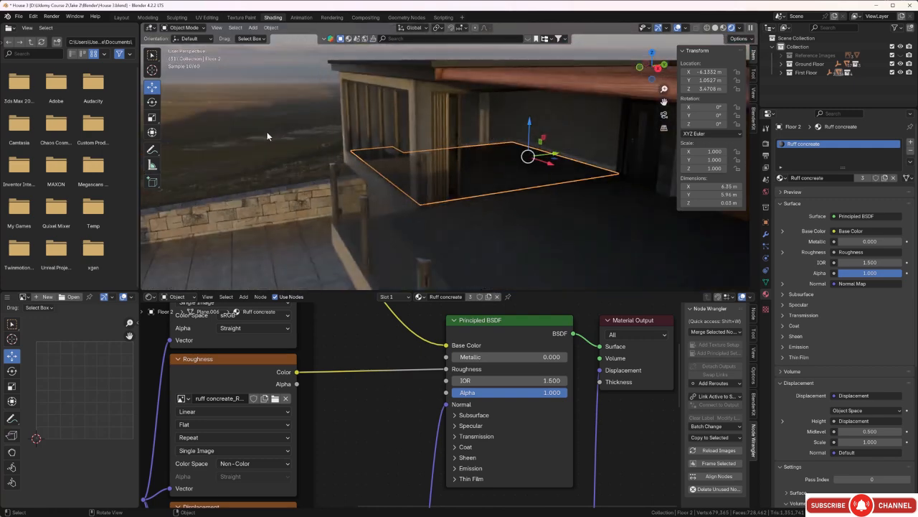
middle_drag(267, 131, 326, 169)
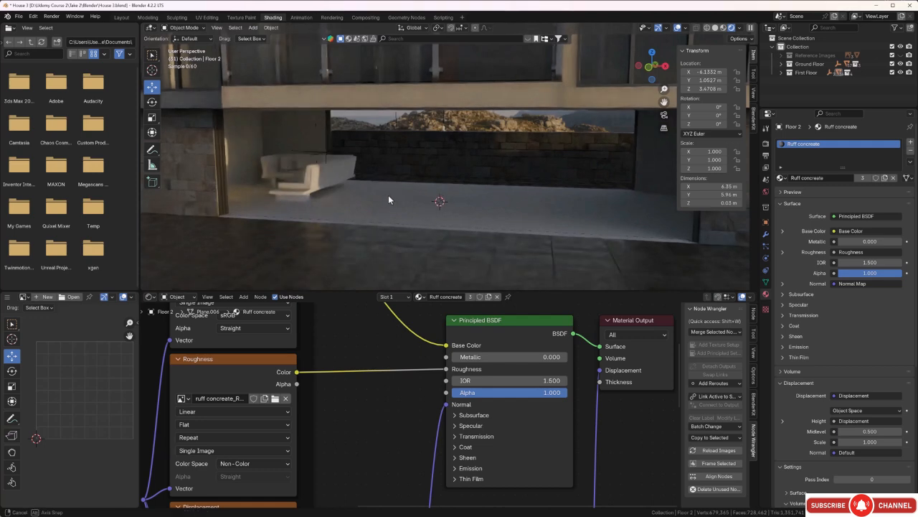
middle_drag(388, 194, 375, 195)
middle_drag(490, 216, 499, 216)
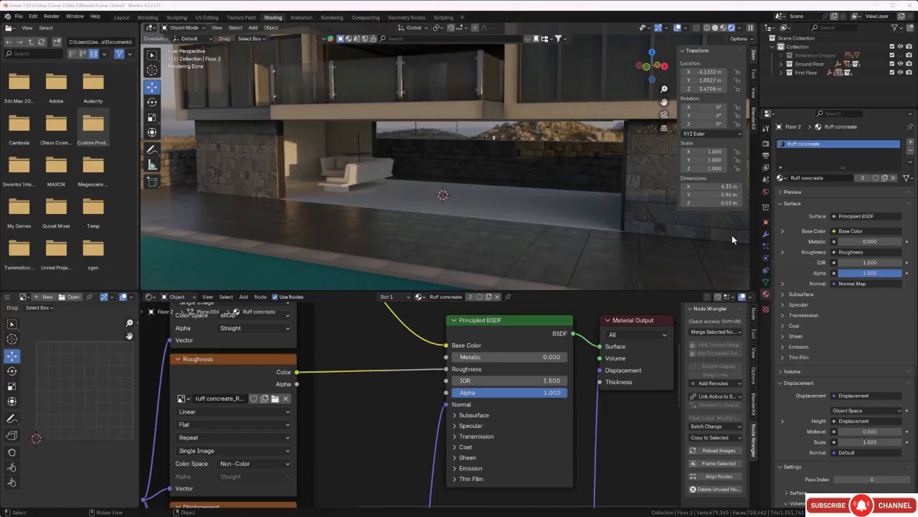
click(494, 205)
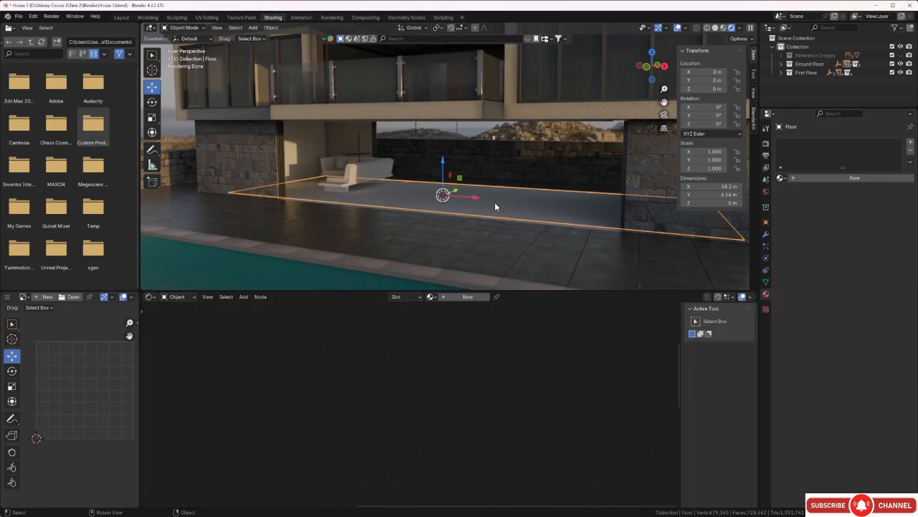
key(KP_Divide)
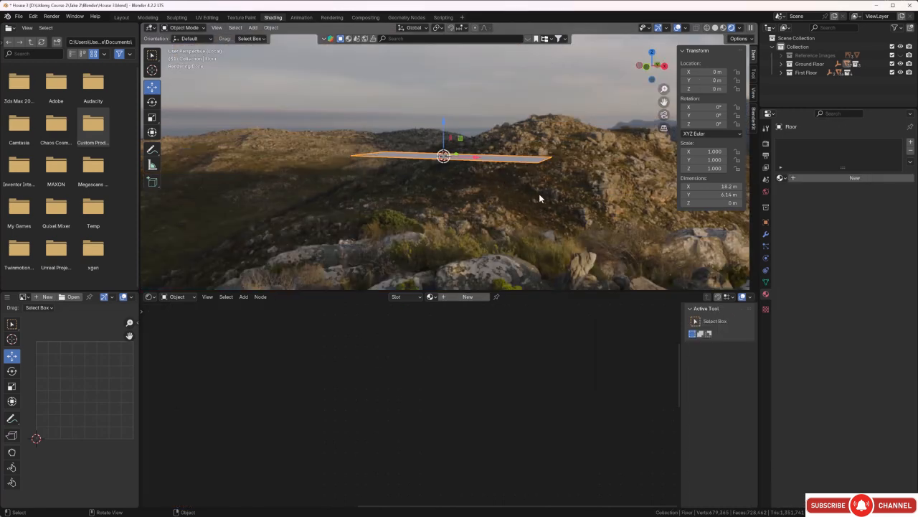
middle_drag(539, 193, 520, 212)
scroll(495, 171, up, 3)
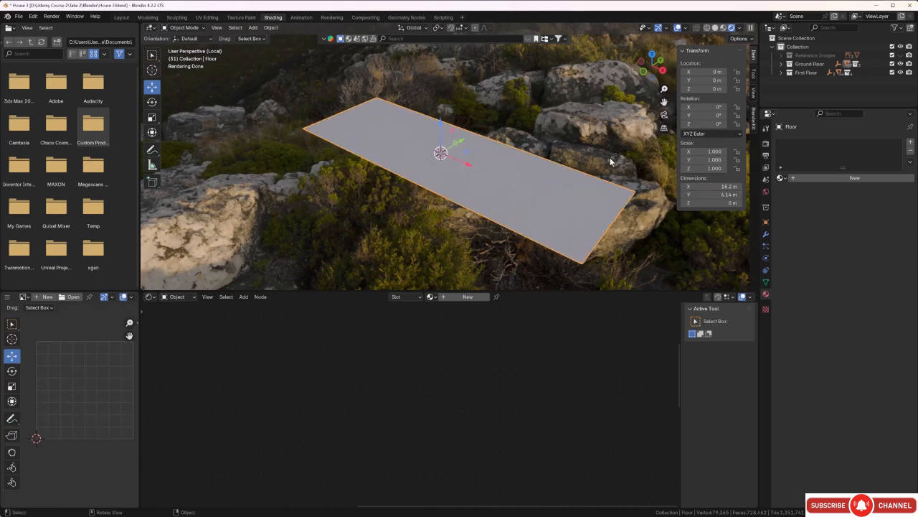
Unwrap the whole ground-floor plane with Smart UV Project at a 66° angle limit and clear the selection.
key(Tab)
key(a)
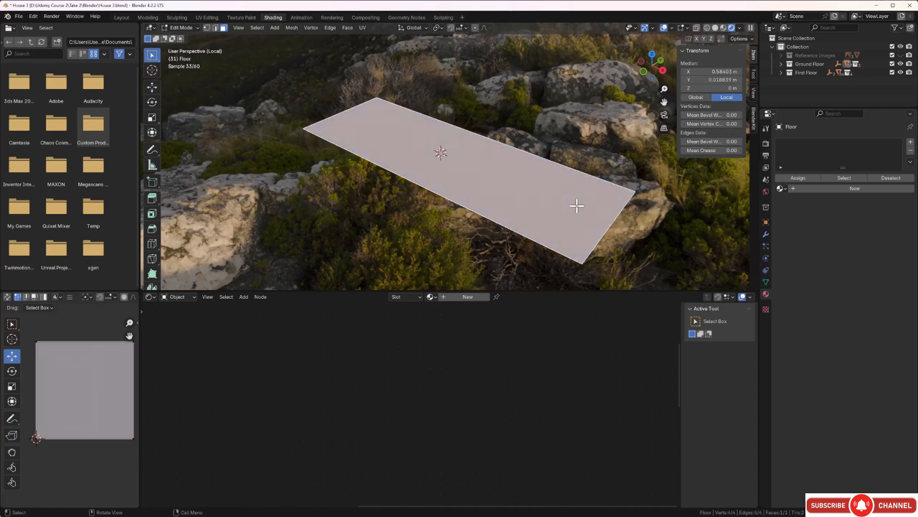
key(u)
click(579, 143)
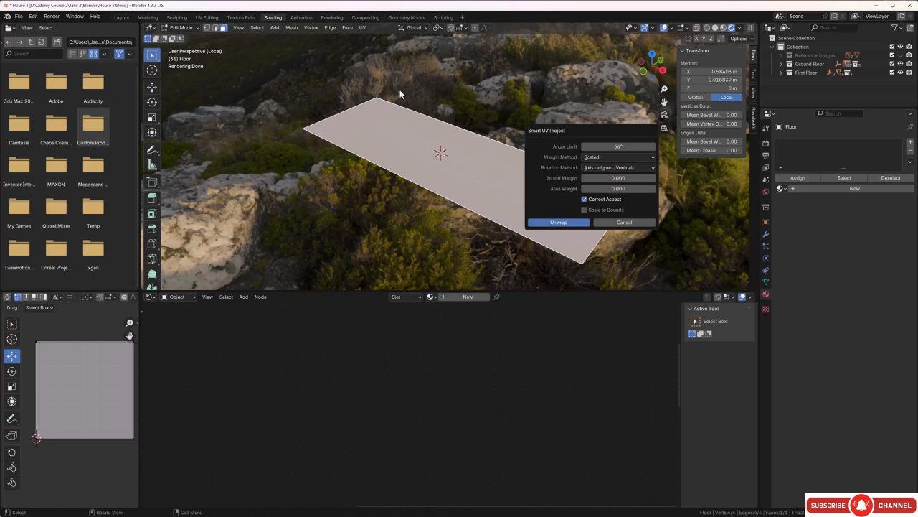
click(654, 179)
click(559, 222)
click(379, 234)
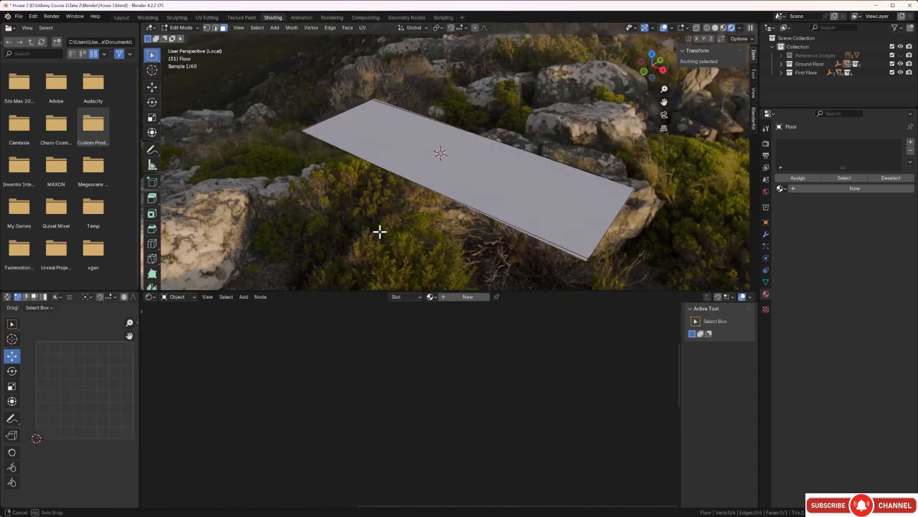
middle_drag(379, 231, 449, 232)
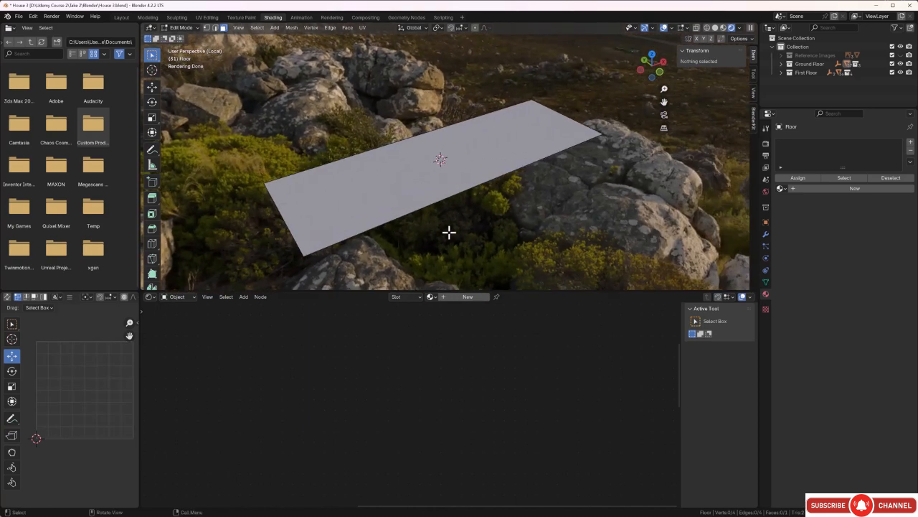
Leave mesh editing and give the ground-floor plane a new material slot with a material named Ground floor Tile.
key(Tab)
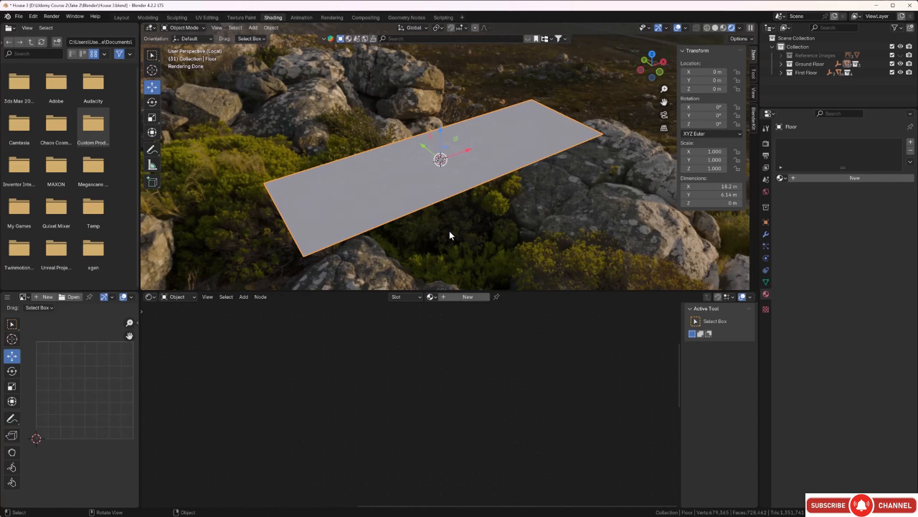
click(912, 143)
click(845, 177)
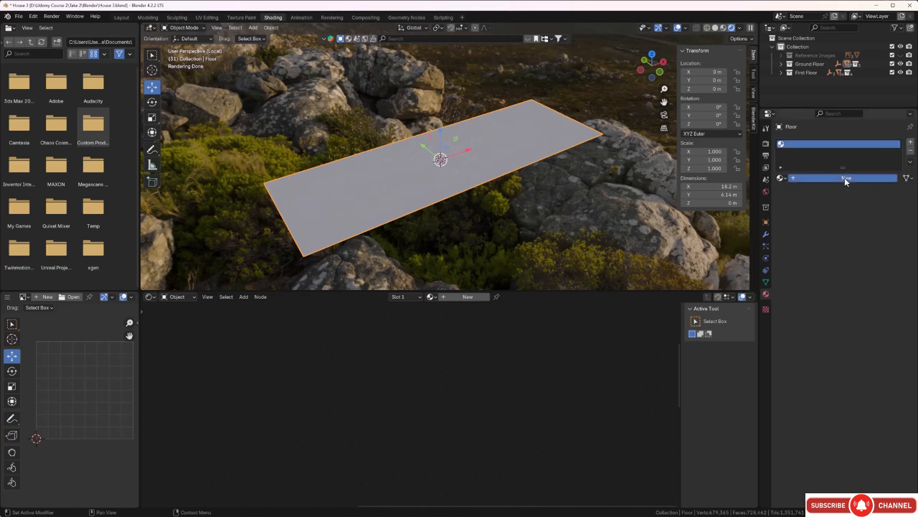
click(815, 178)
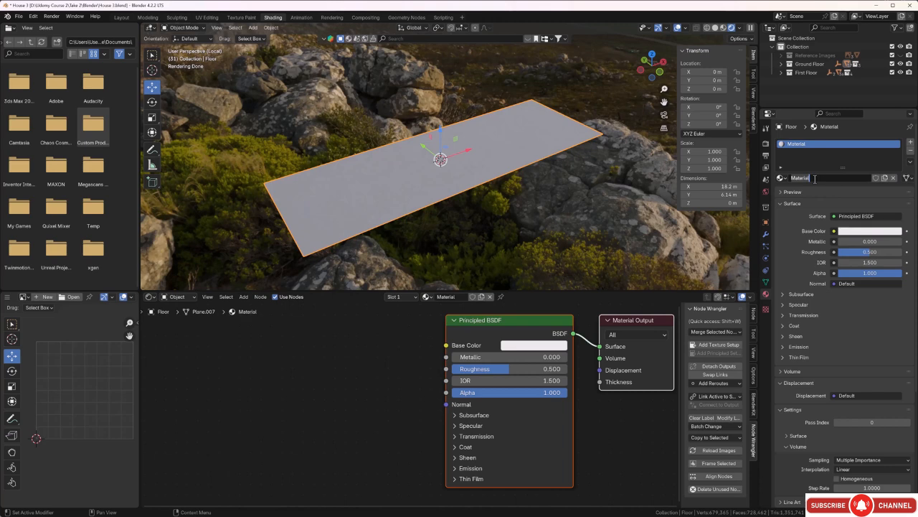
key(BackSpace)
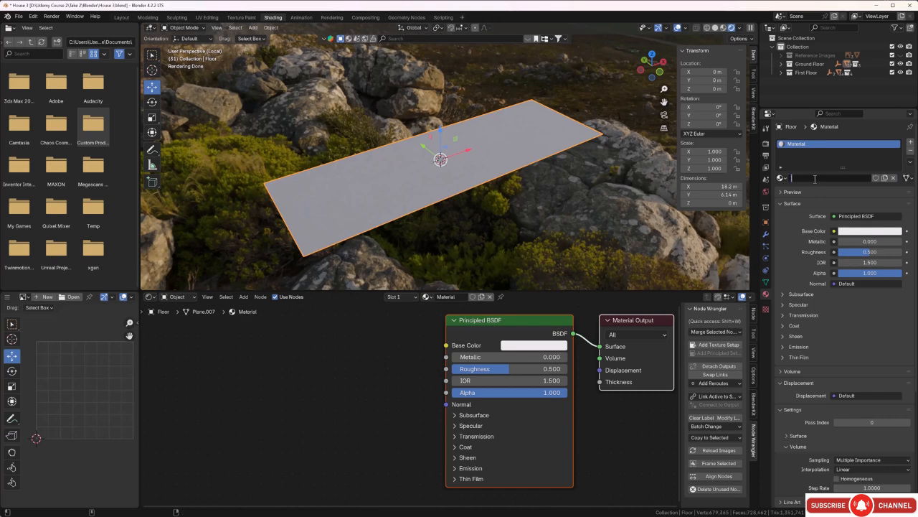
text(Ground floor)
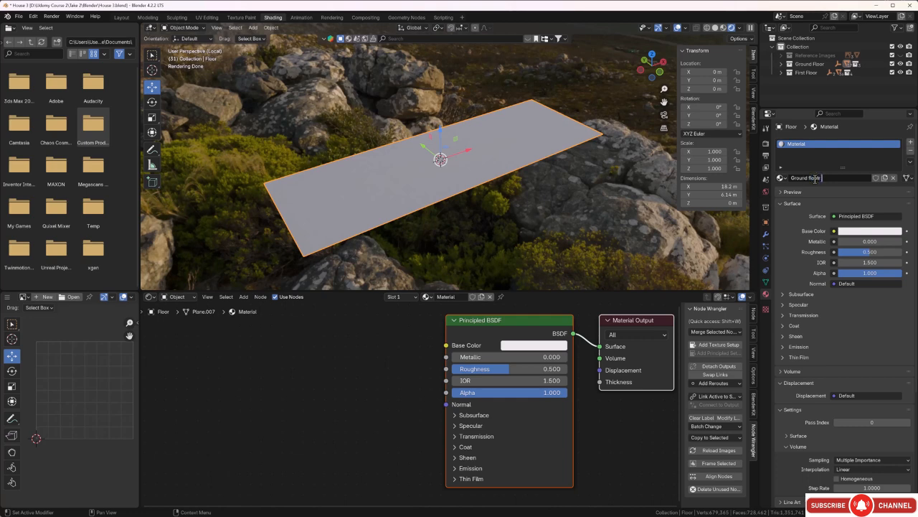
text( Tile)
key(Return)
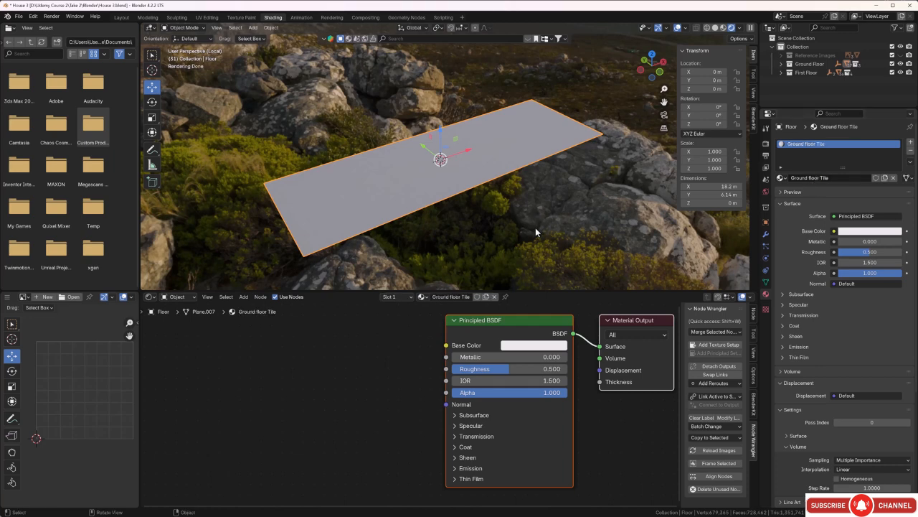
Add a Principled texture setup to the Principled BSDF using all four images from the Textures/Stone and Tiles/Floor tile folder.
click(495, 324)
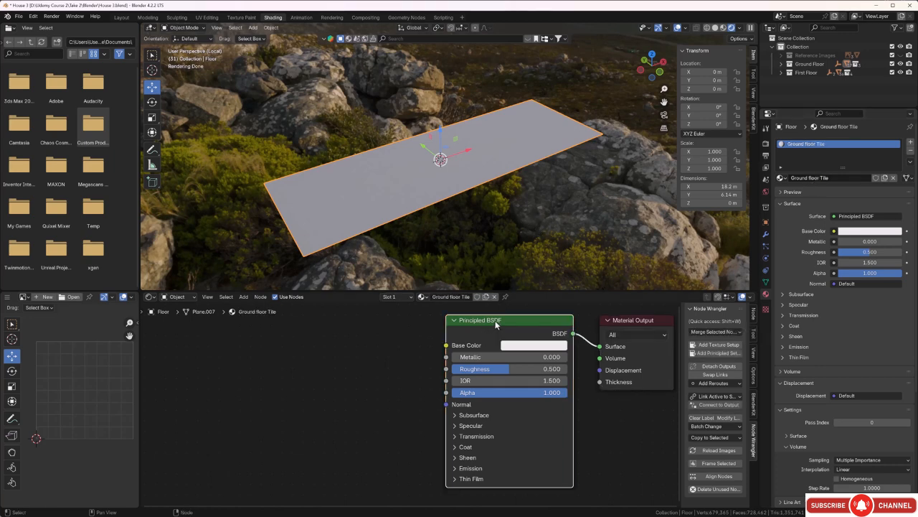
click(716, 352)
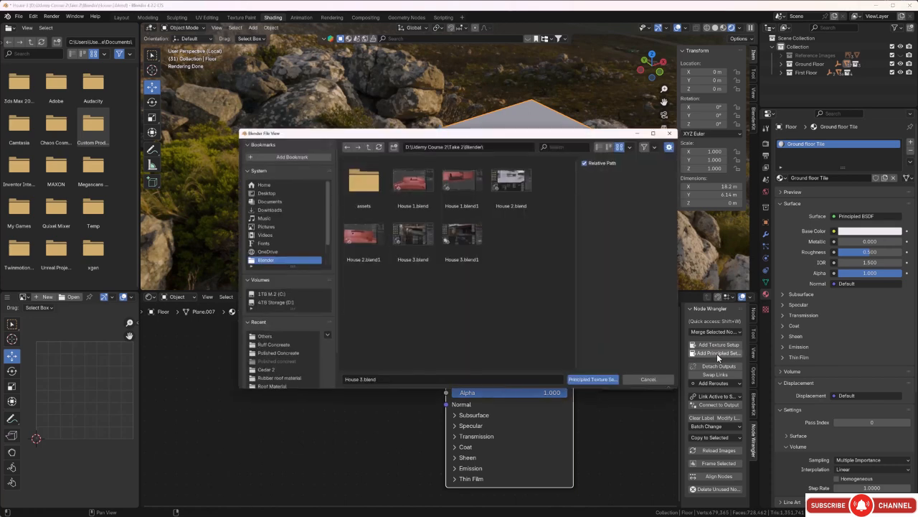
click(367, 145)
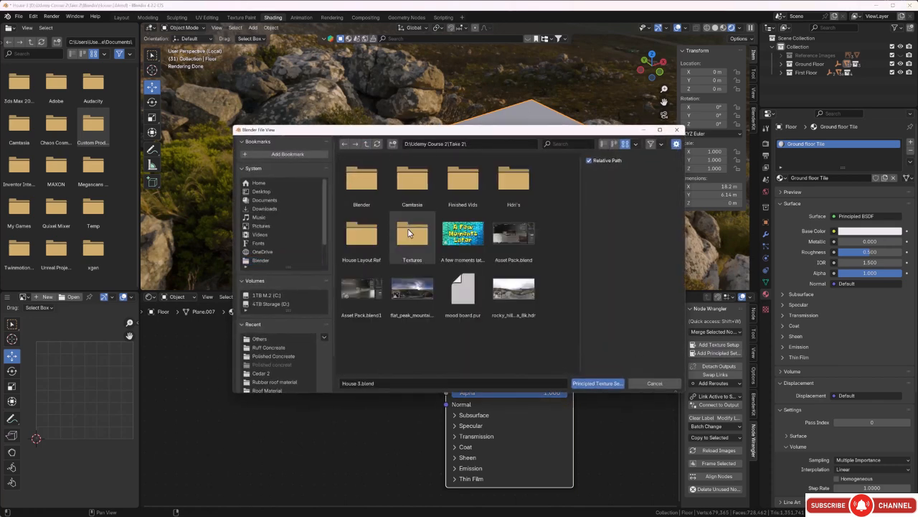
double_click(407, 229)
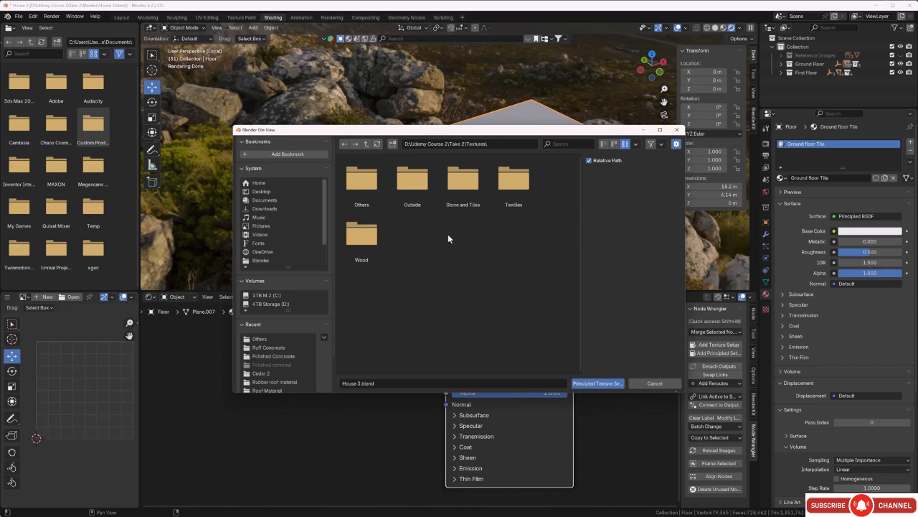
double_click(460, 201)
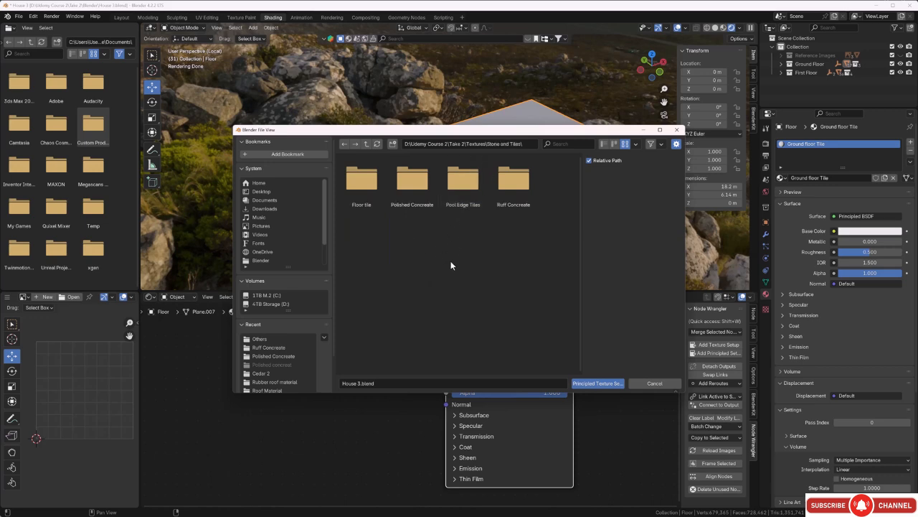
double_click(368, 200)
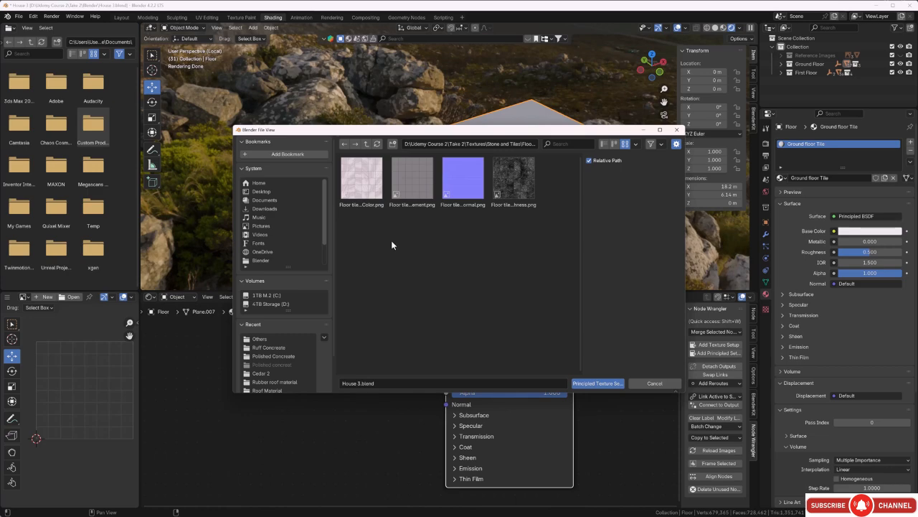
key(a)
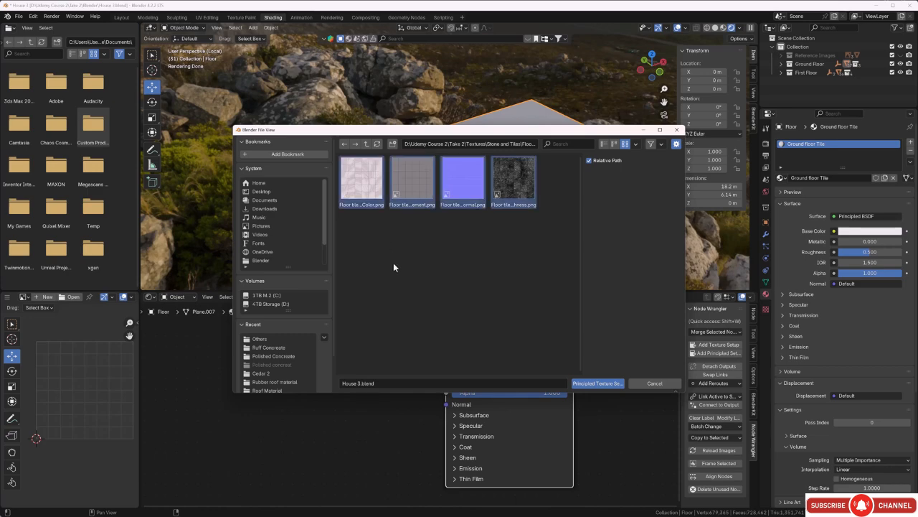
click(592, 384)
Set the Mapping node's X, Y and Z scale to 4.2 to make the floor tiles smaller.
middle_drag(424, 231, 455, 256)
scroll(463, 229, up, 3)
scroll(465, 235, up, 2)
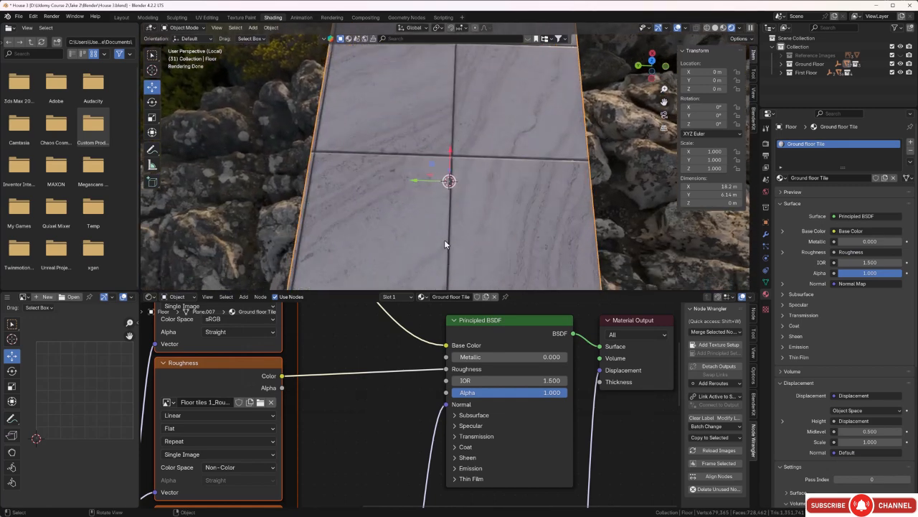
scroll(357, 442, down, 5)
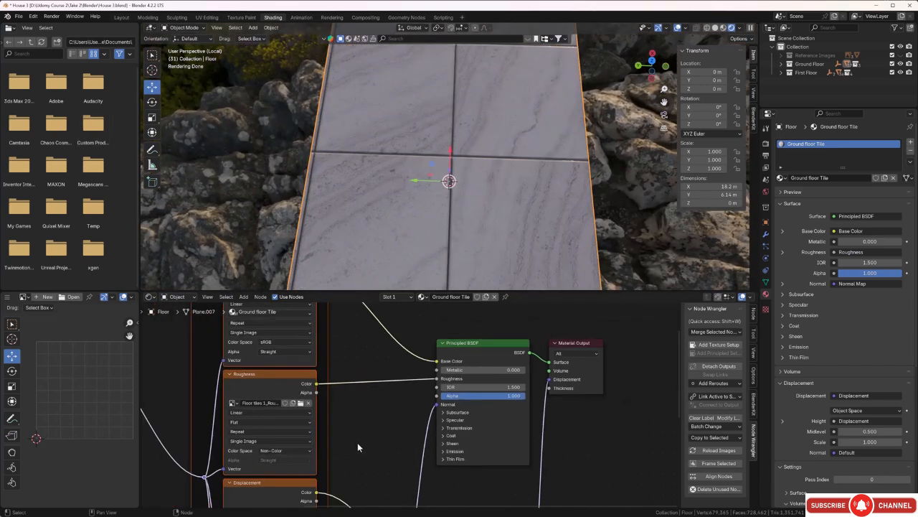
scroll(349, 444, up, 6)
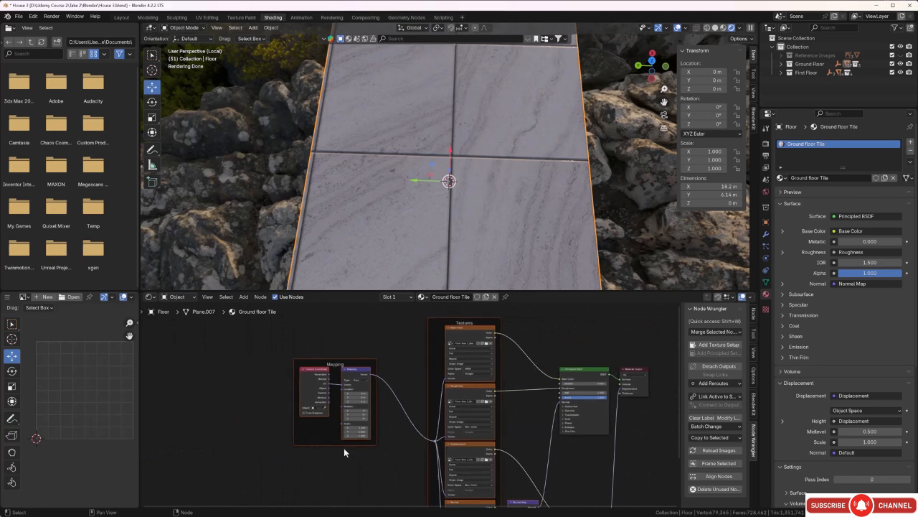
middle_drag(366, 448, 426, 409)
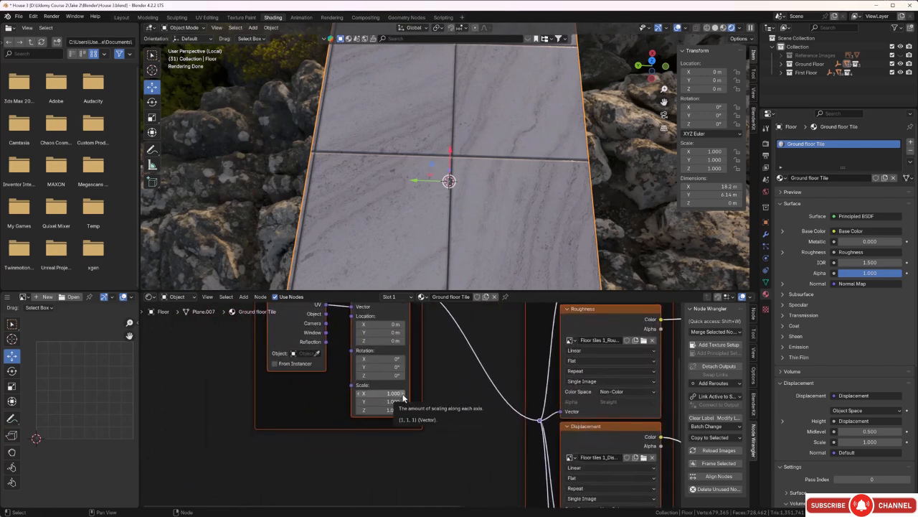
drag(402, 396, 403, 395)
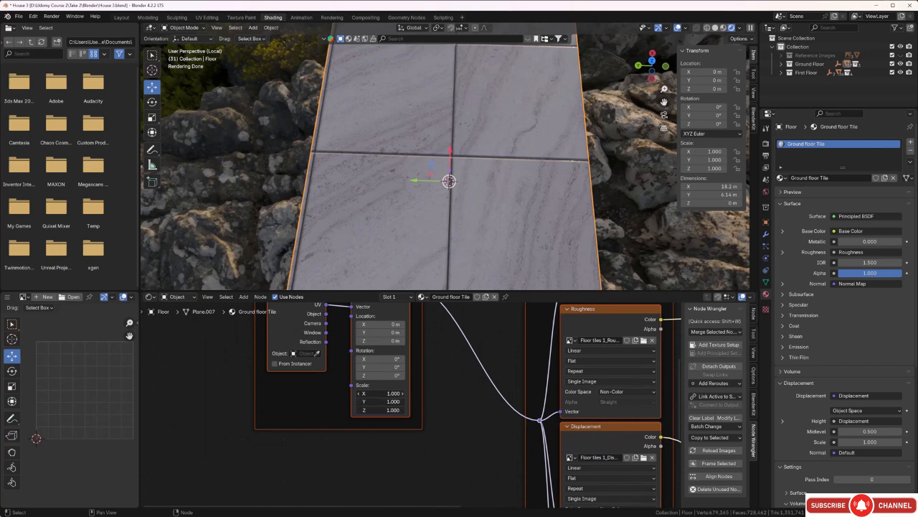
drag(401, 410, 493, 410)
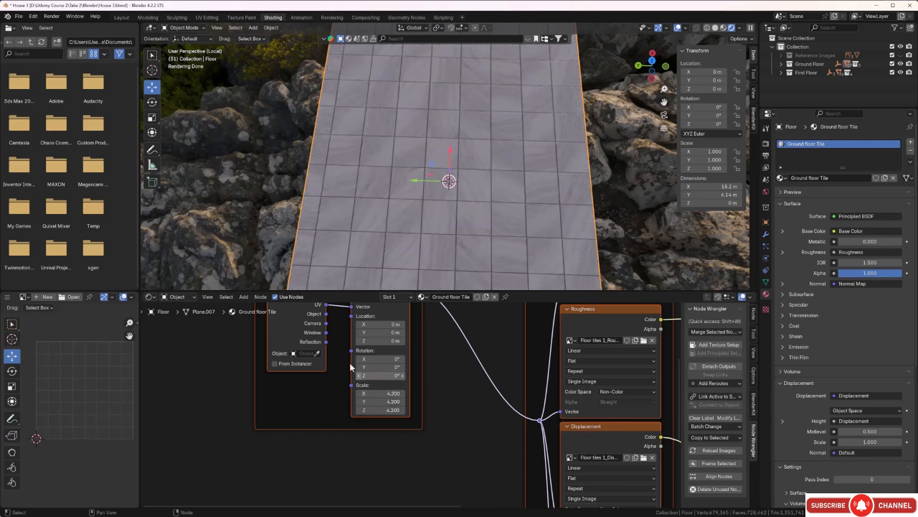
Edit the floor plane's mesh, select its whole UV island, and nudge it slightly along X to adjust the tile alignment.
middle_drag(642, 214, 451, 240)
scroll(441, 209, up, 5)
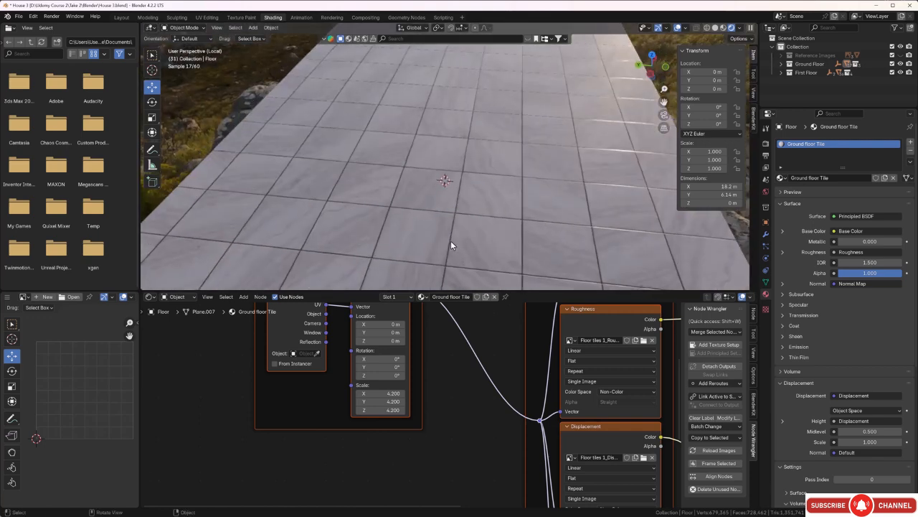
scroll(451, 240, down, 5)
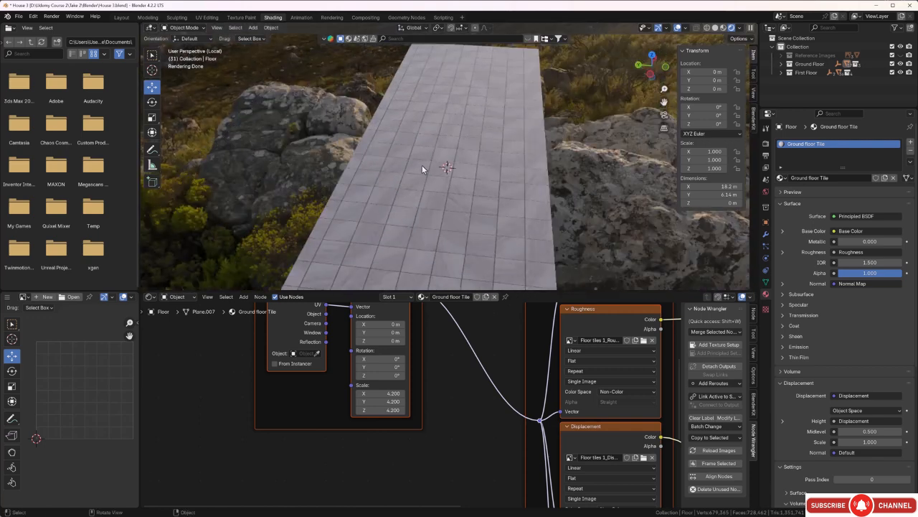
click(401, 195)
key(Tab)
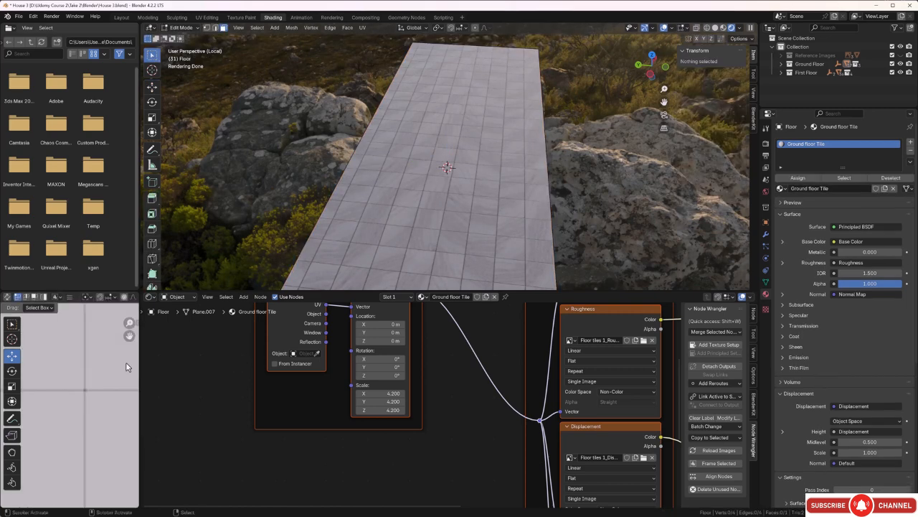
scroll(83, 399, down, 3)
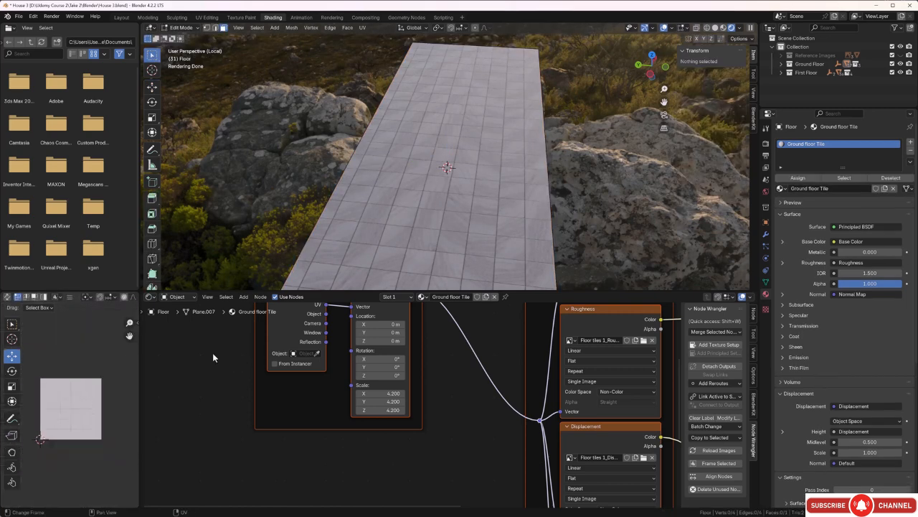
click(400, 223)
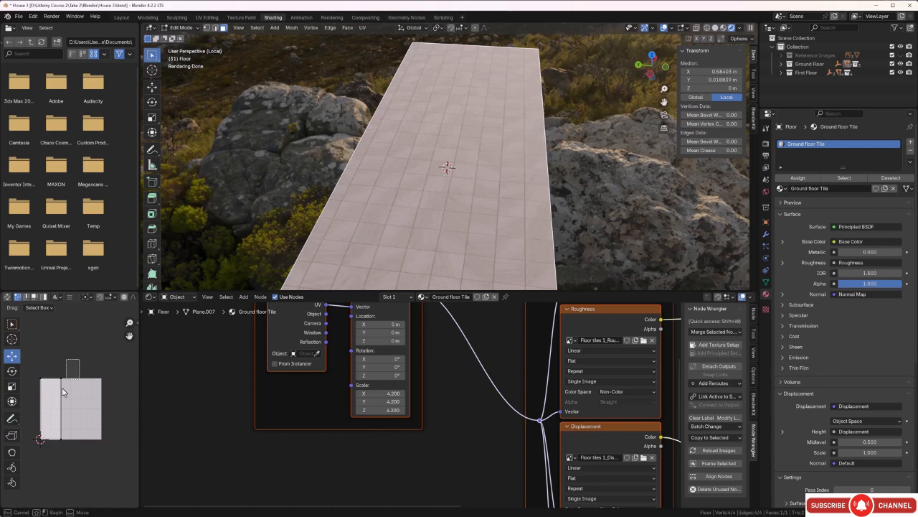
drag(63, 359, 35, 453)
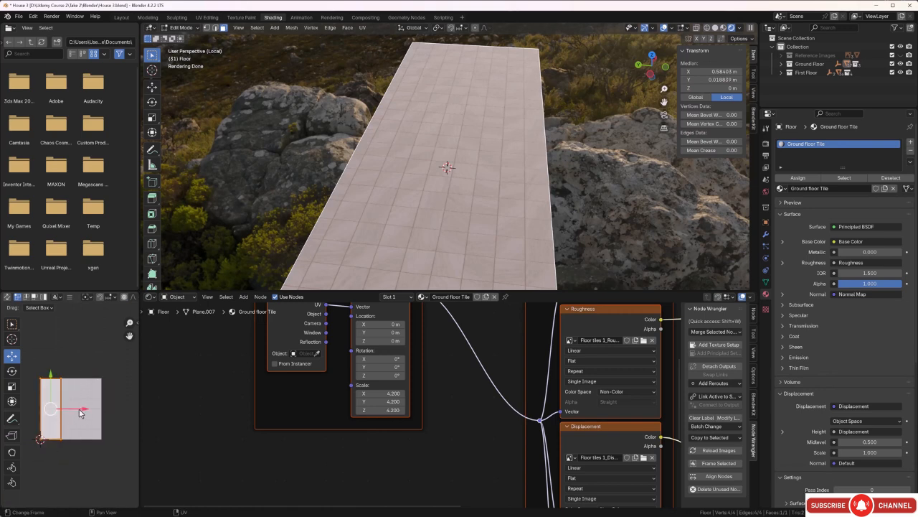
drag(85, 410, 85, 409)
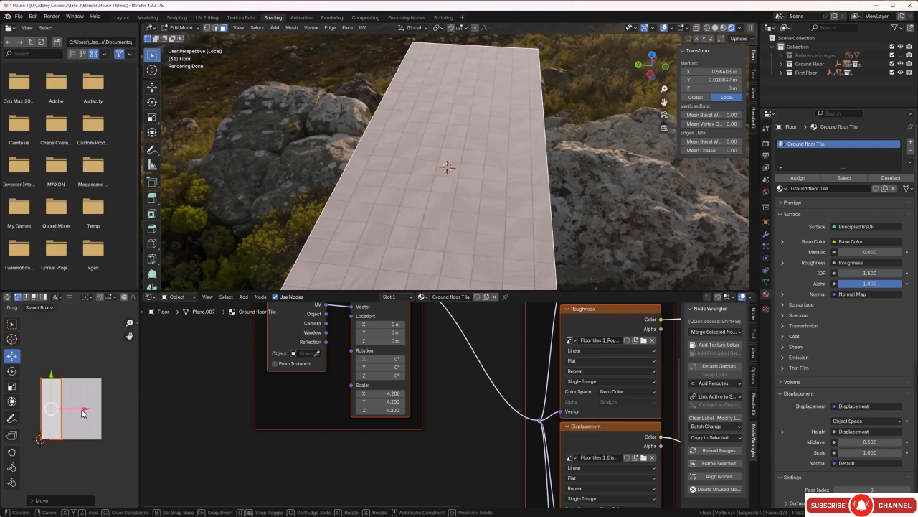
drag(84, 413, 82, 409)
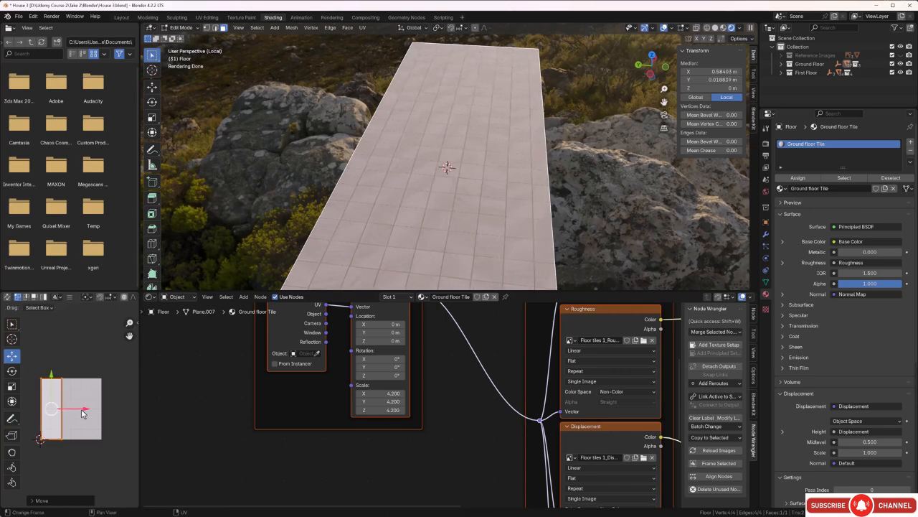
Deselect the floor face, return to Object Mode, and leave the isolated view to bring back the whole house.
click(620, 210)
middle_drag(611, 224, 485, 201)
key(Tab)
key(KP_Divide)
Examine the tiled ground floor from inside the house and from the pool side.
scroll(489, 198, up, 5)
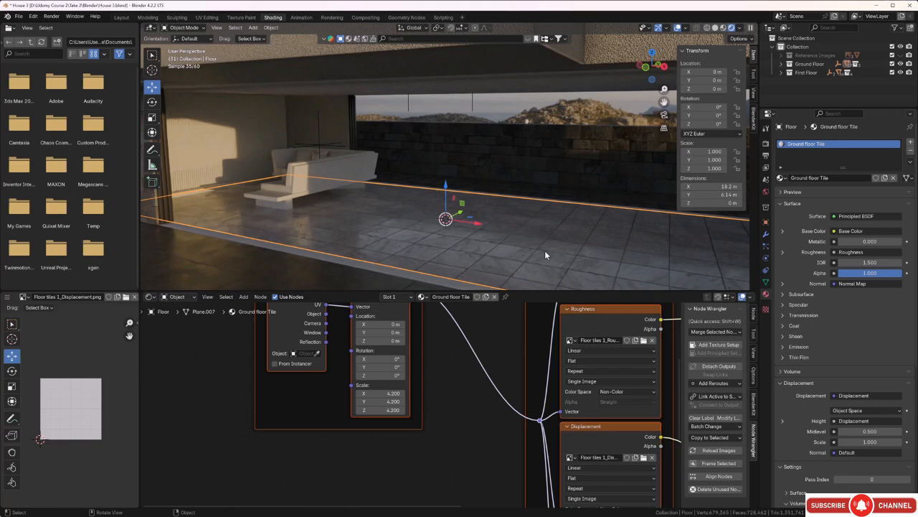
middle_drag(545, 250, 623, 248)
scroll(496, 250, up, 2)
middle_drag(494, 249, 519, 260)
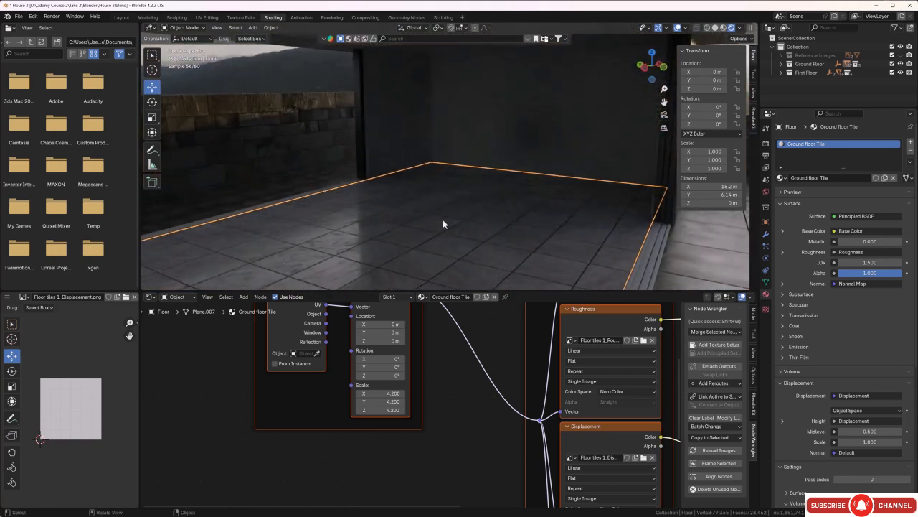
mouse_move(431, 219)
middle_down()
mouse_move(515, 228)
mouse_move(392, 230)
mouse_move(390, 223)
mouse_move(422, 223)
mouse_move(423, 232)
middle_up()
scroll(369, 224, down, 1)
scroll(392, 225, down, 2)
scroll(383, 221, down, 5)
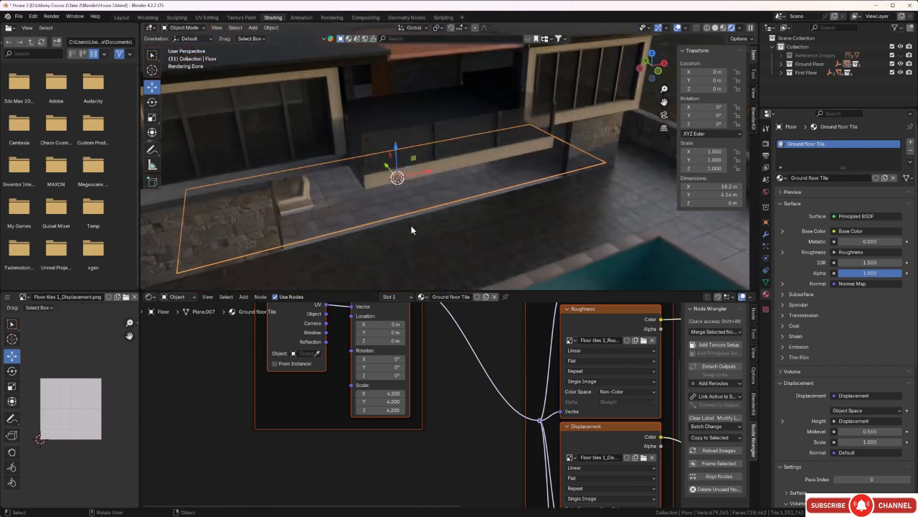
middle_drag(411, 225, 348, 117)
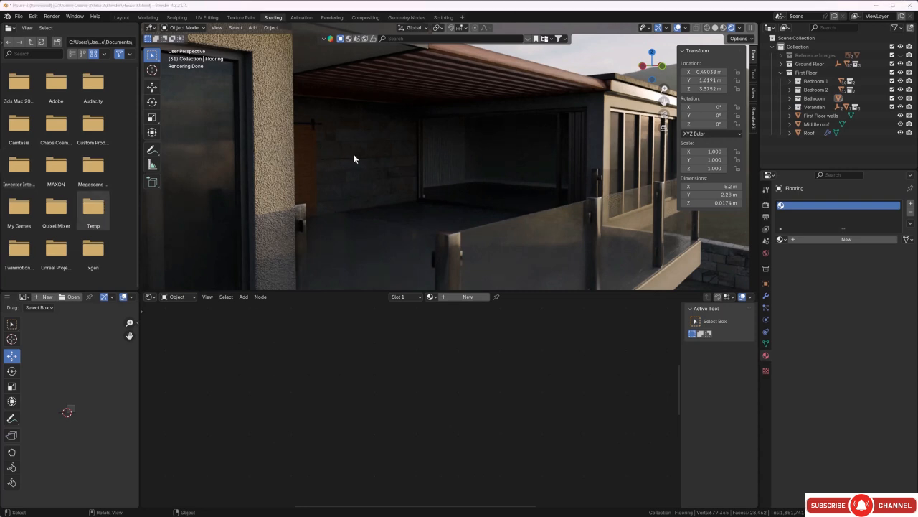
Hide the First Floor walls and Middle roof objects in the First Floor collection to expose the upstairs rooms.
scroll(373, 155, up, 3)
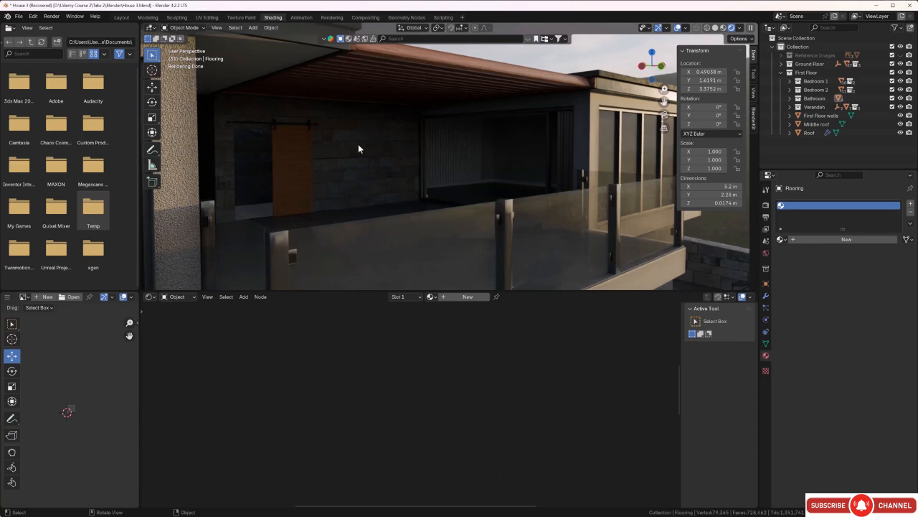
middle_drag(361, 148, 392, 172)
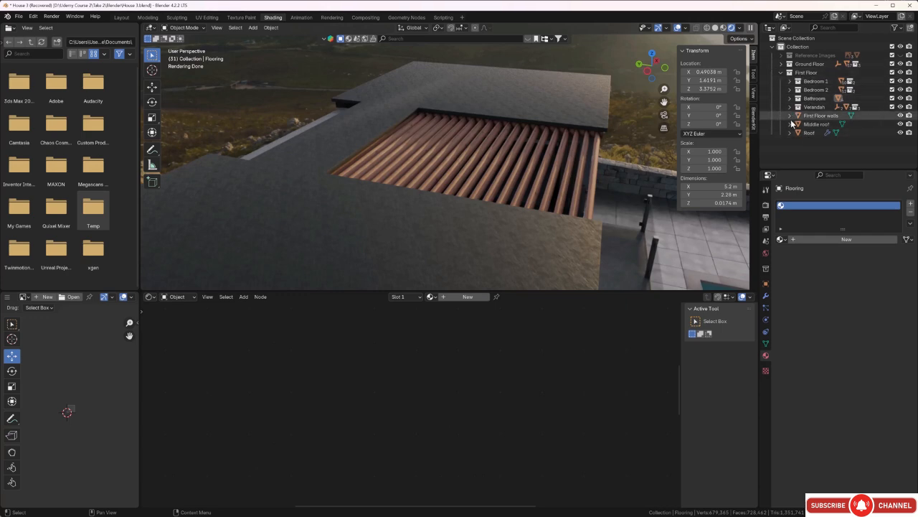
click(901, 115)
middle_drag(459, 184, 507, 173)
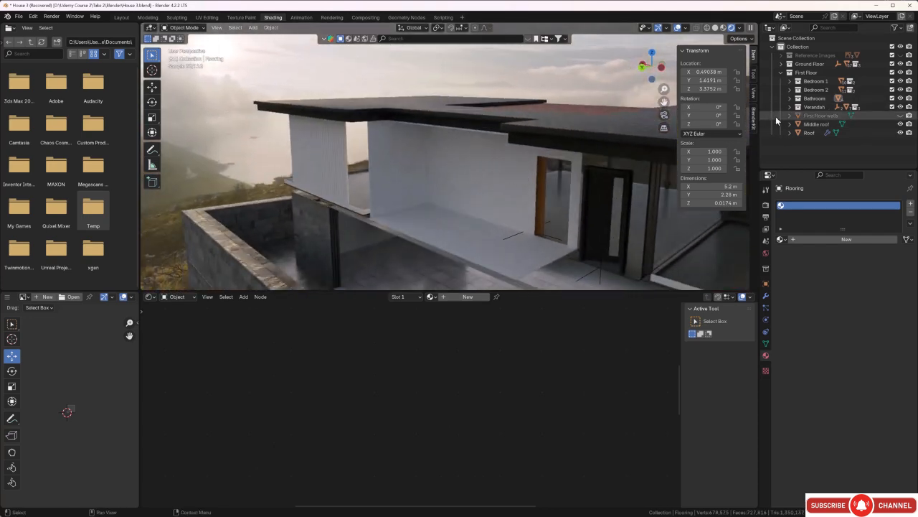
click(900, 124)
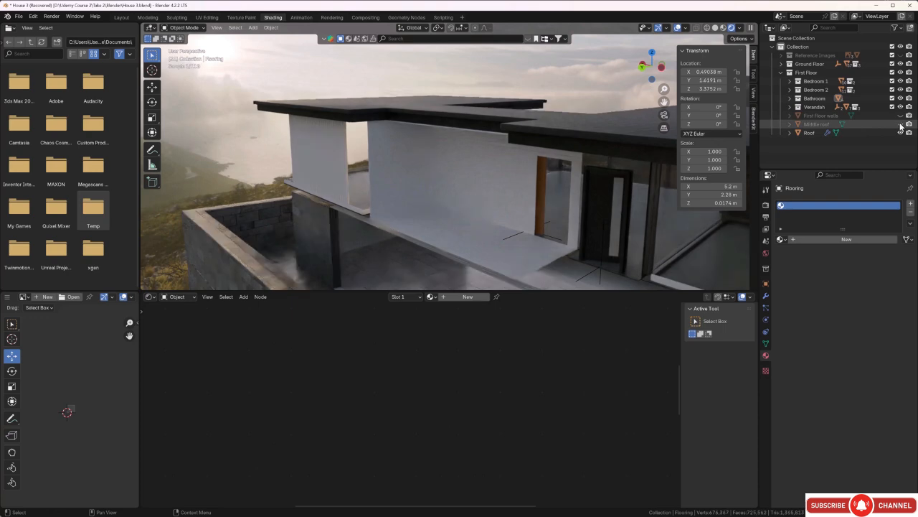
Hide the Roof object in the First Floor collection to open the view onto the upstairs flooring.
click(900, 133)
middle_drag(515, 190, 397, 155)
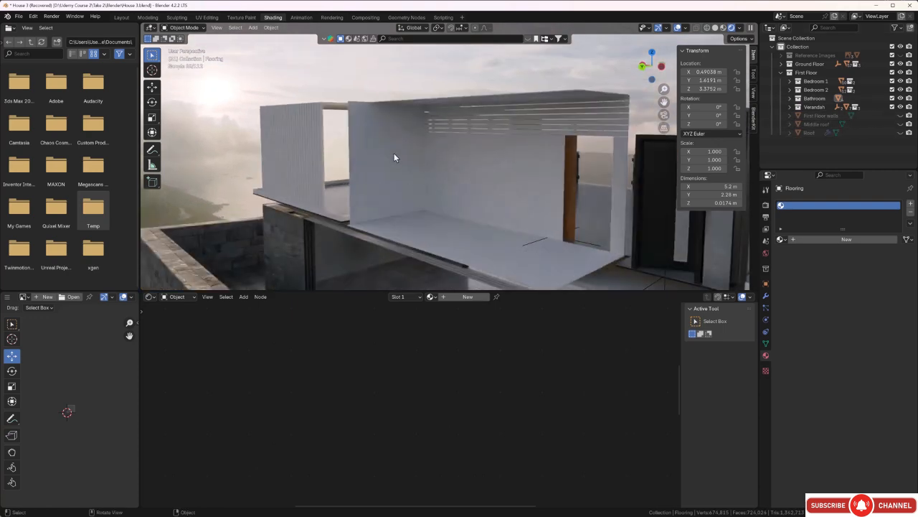
click(394, 153)
middle_drag(437, 171, 433, 143)
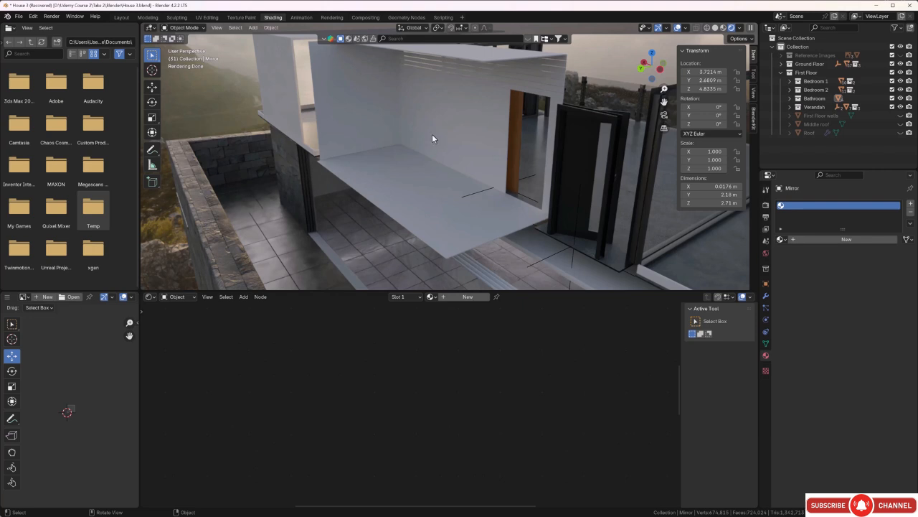
middle_drag(426, 180, 409, 178)
Unwrap the entire upstairs Flooring mesh with Smart UV Project using the Axis-aligned (Vertical) rotation method, and deselect its faces.
click(408, 189)
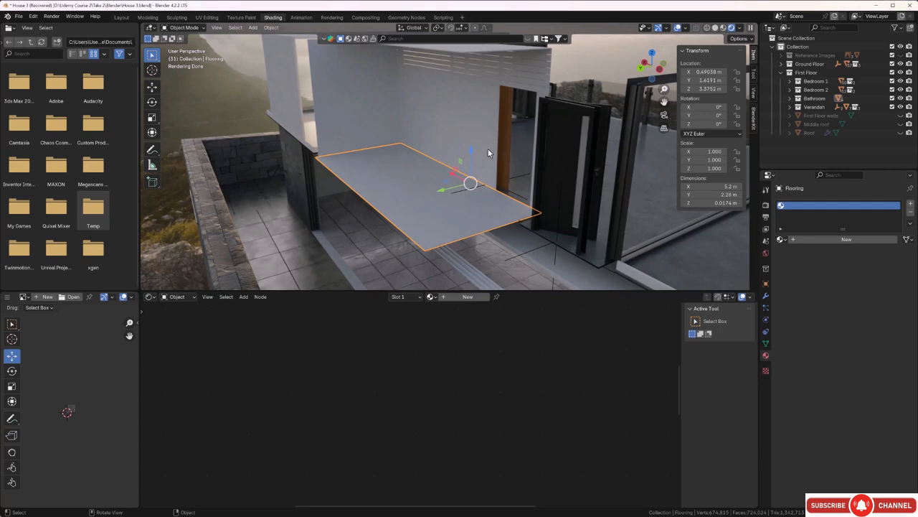
key(Tab)
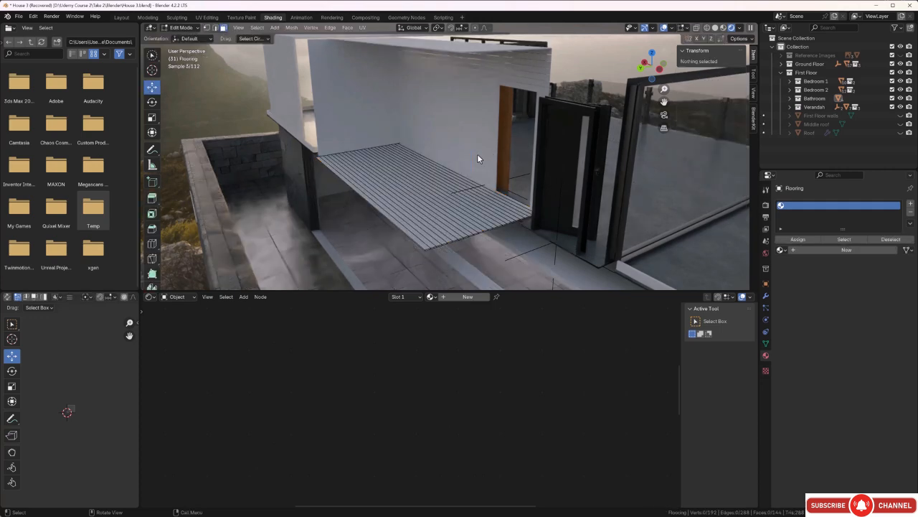
key(a)
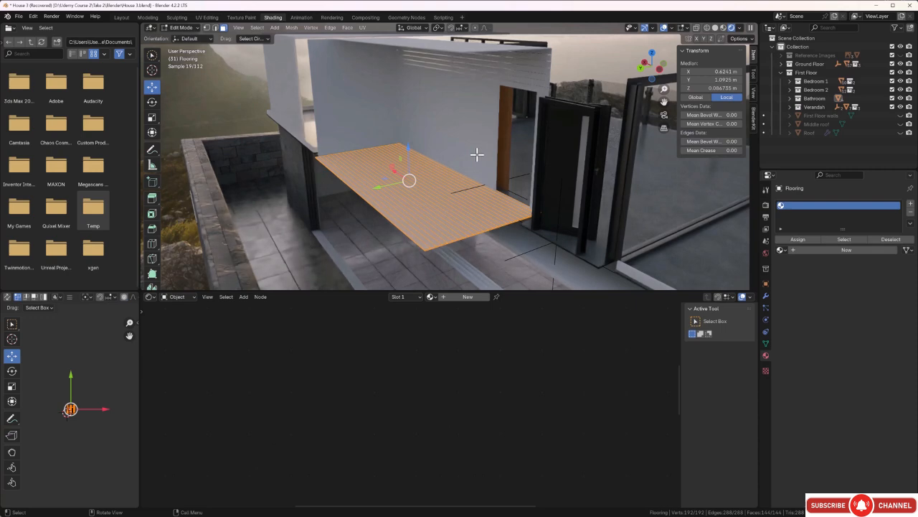
key(u)
click(465, 165)
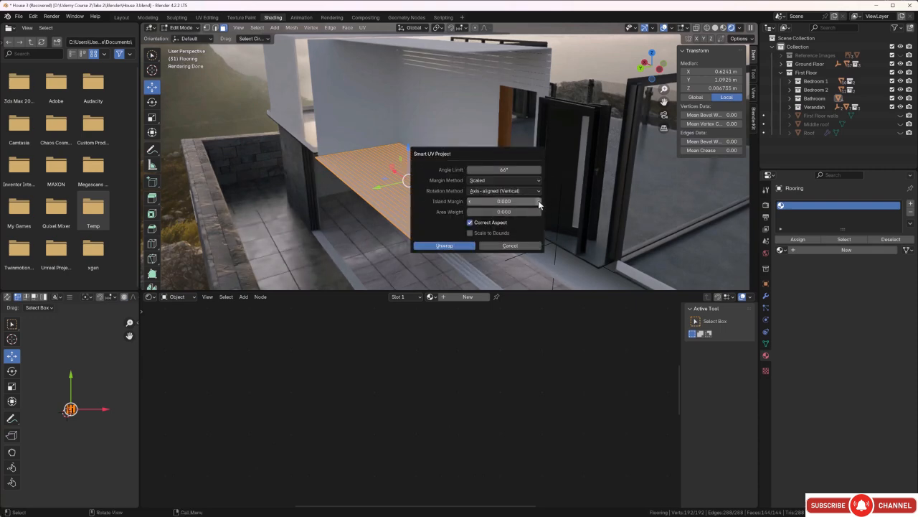
click(456, 246)
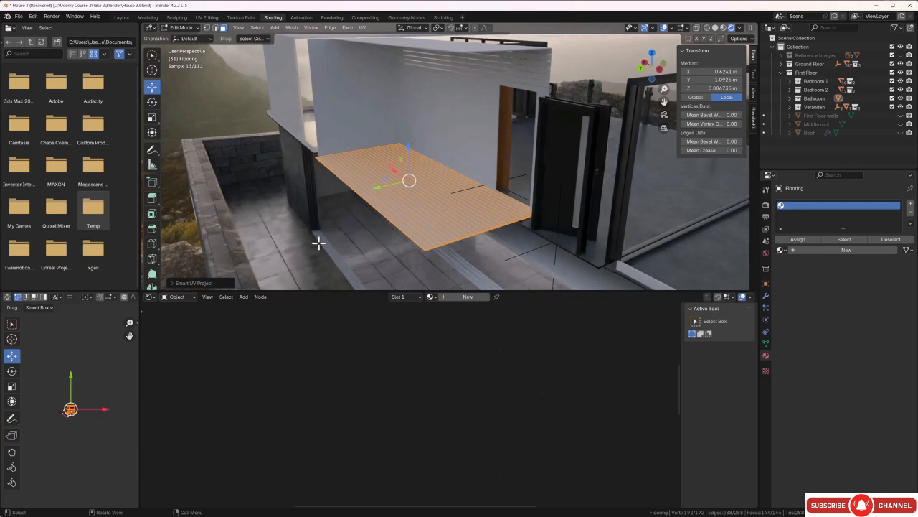
key(Home)
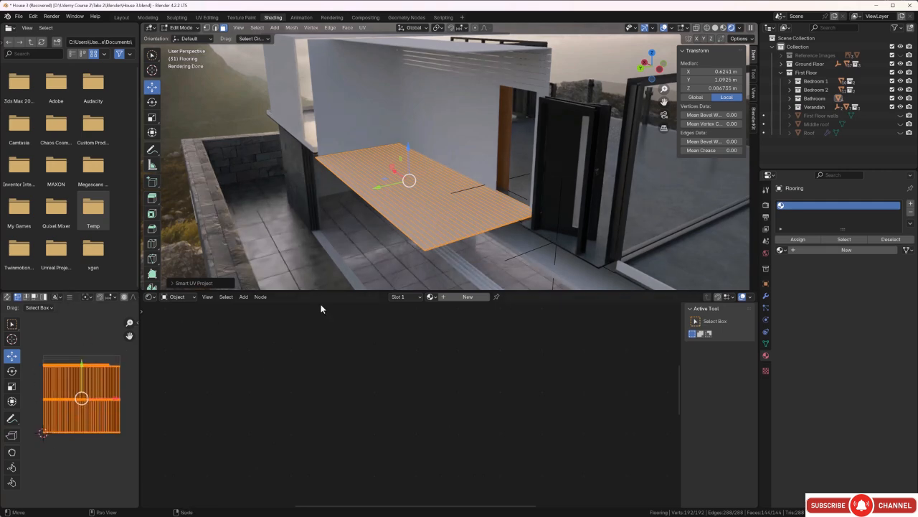
click(295, 169)
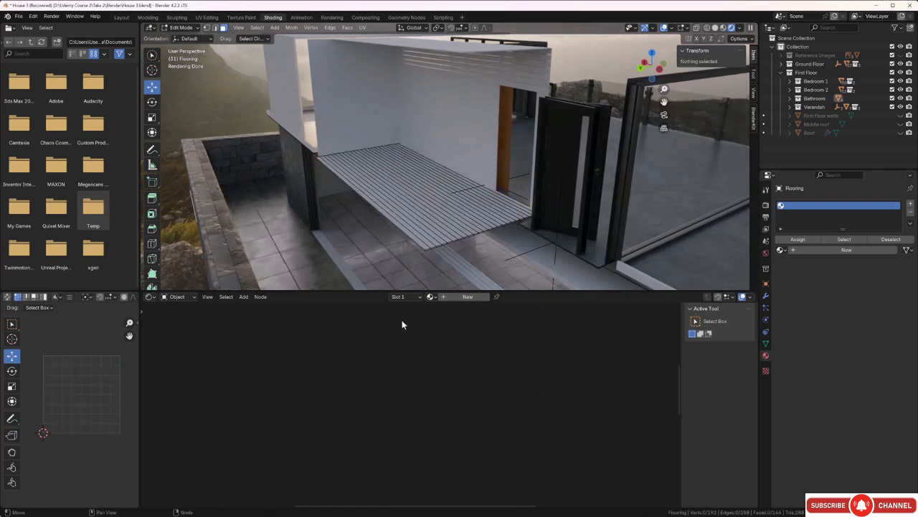
Assign the existing Cedar material to the Flooring object and look closely at the planks.
click(432, 296)
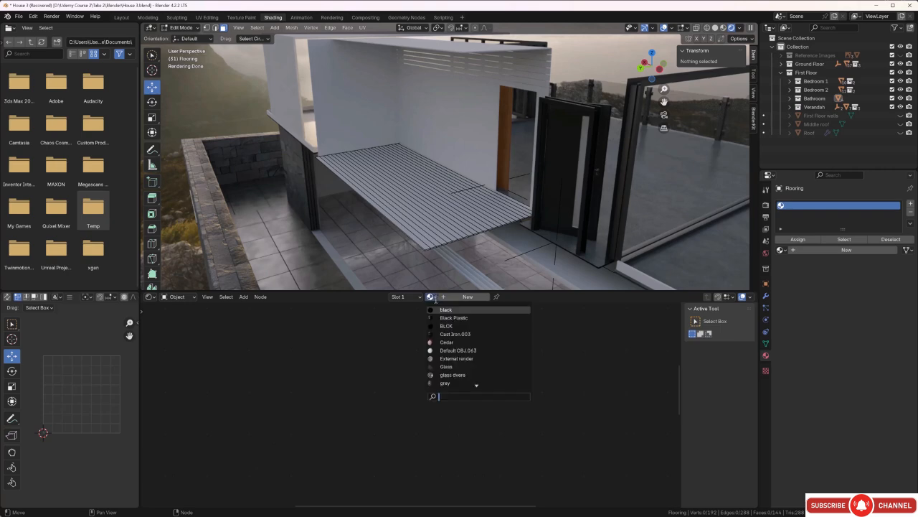
click(451, 343)
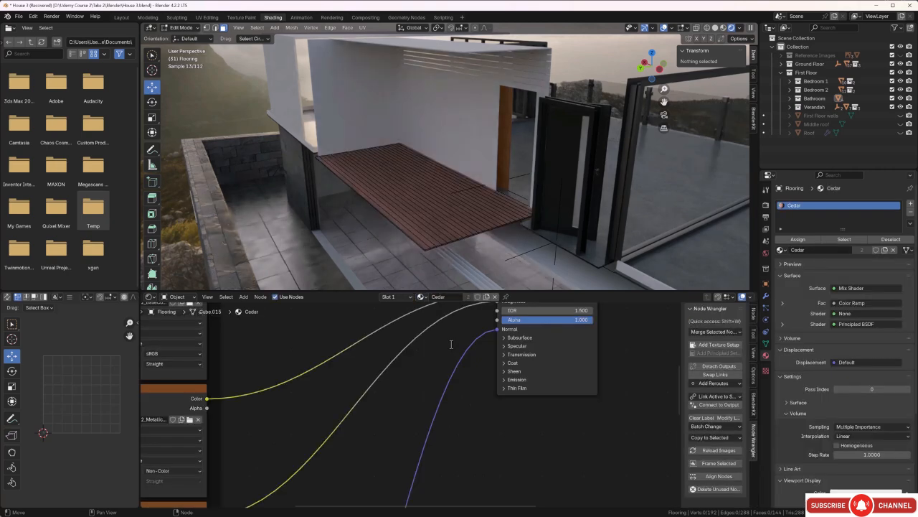
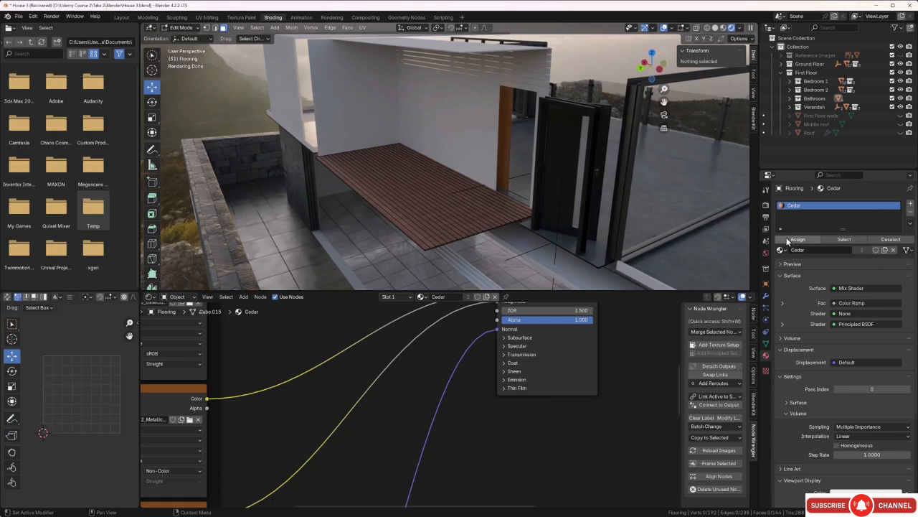
middle_drag(430, 232, 396, 233)
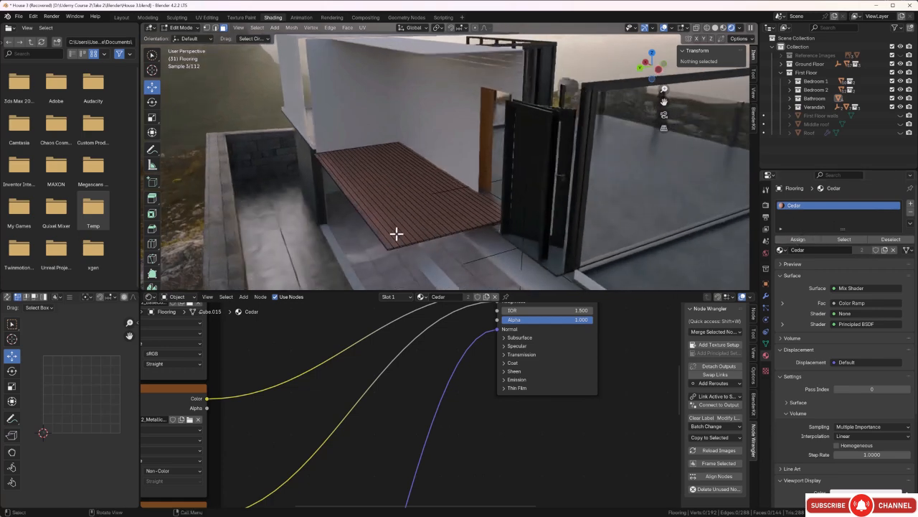
scroll(396, 233, up, 4)
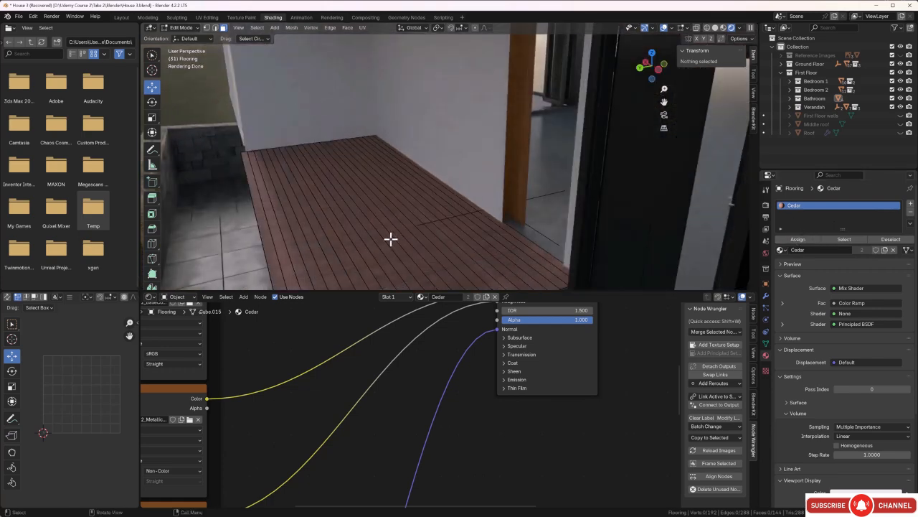
middle_drag(385, 234, 467, 201)
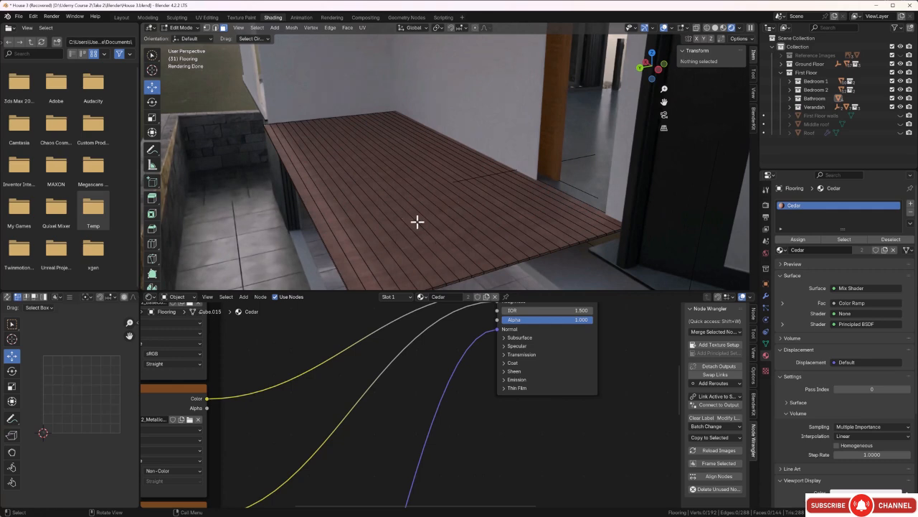
Rotate all of the flooring's UVs by 90 degrees to turn the cedar grain, and return to Object Mode.
key(a)
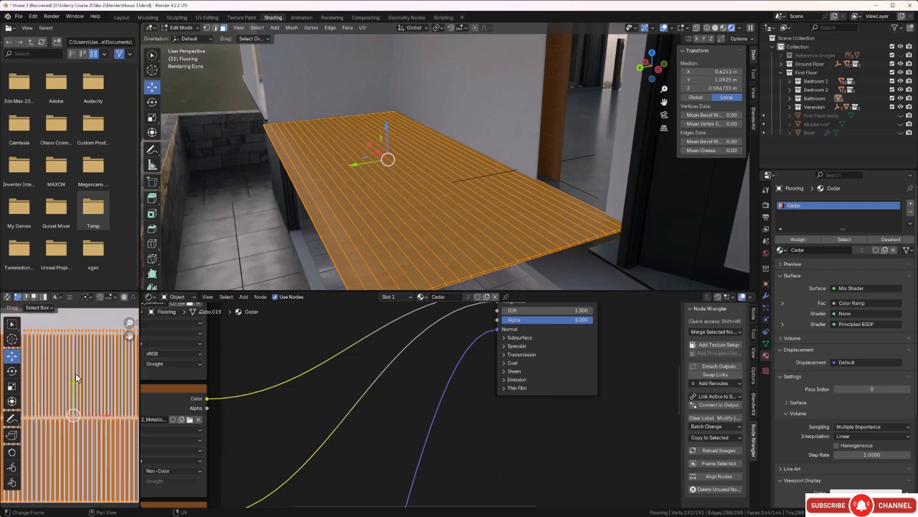
scroll(75, 374, down, 5)
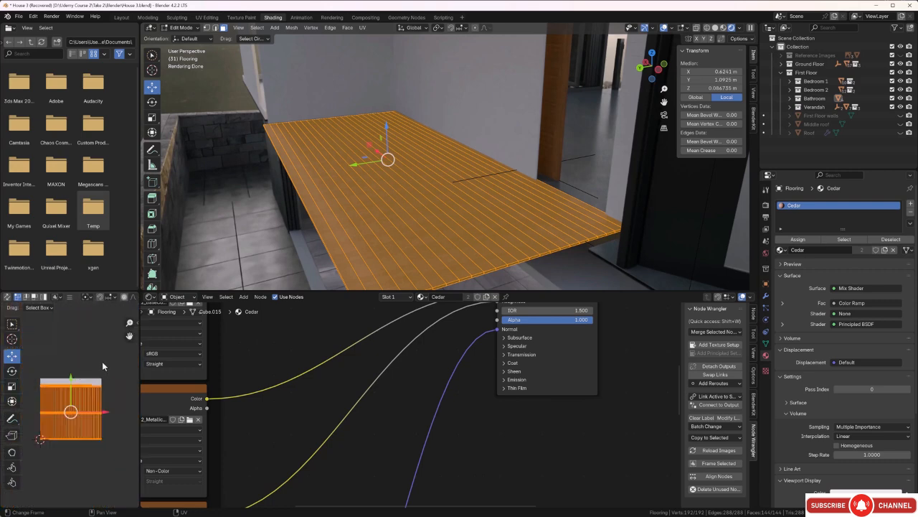
key(r)
text(9)
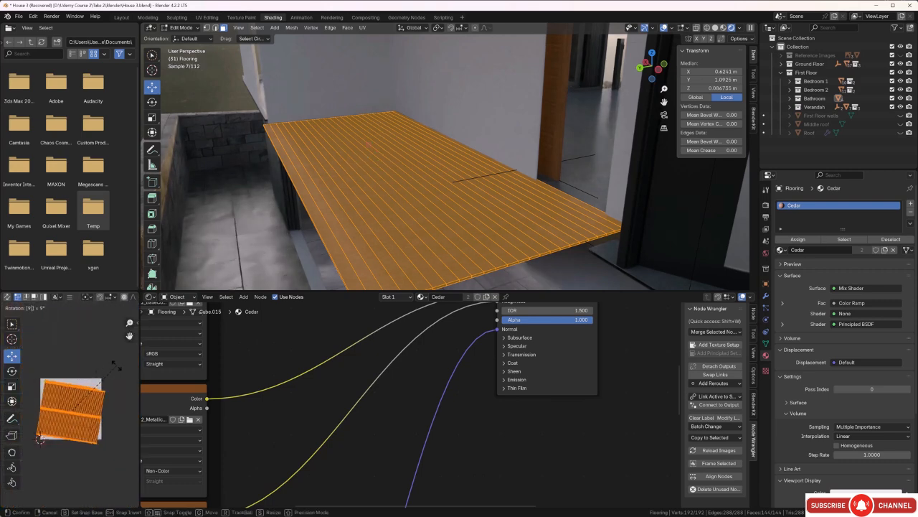
text(0)
key(Return)
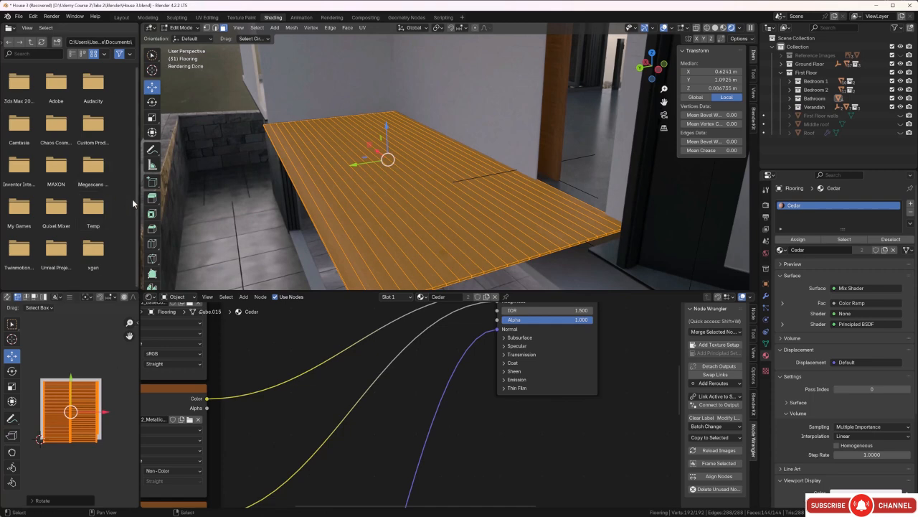
click(215, 88)
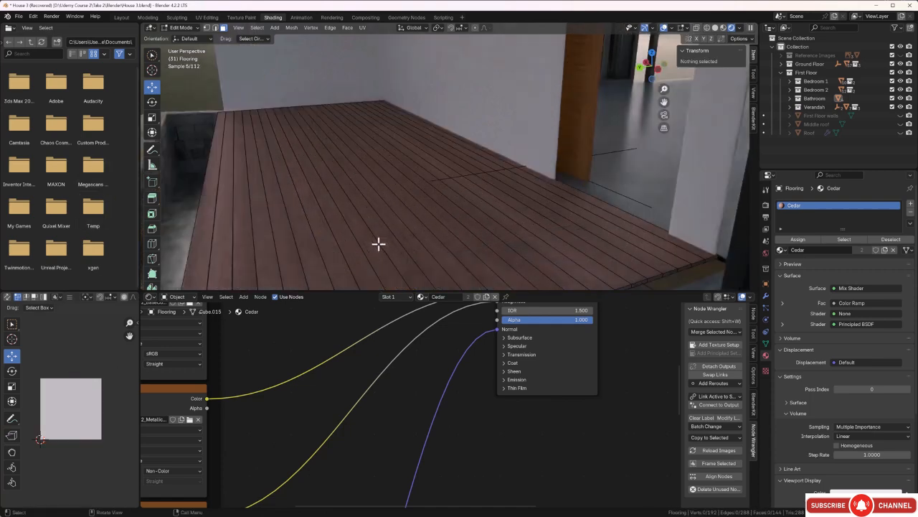
scroll(378, 244, up, 2)
scroll(381, 241, up, 2)
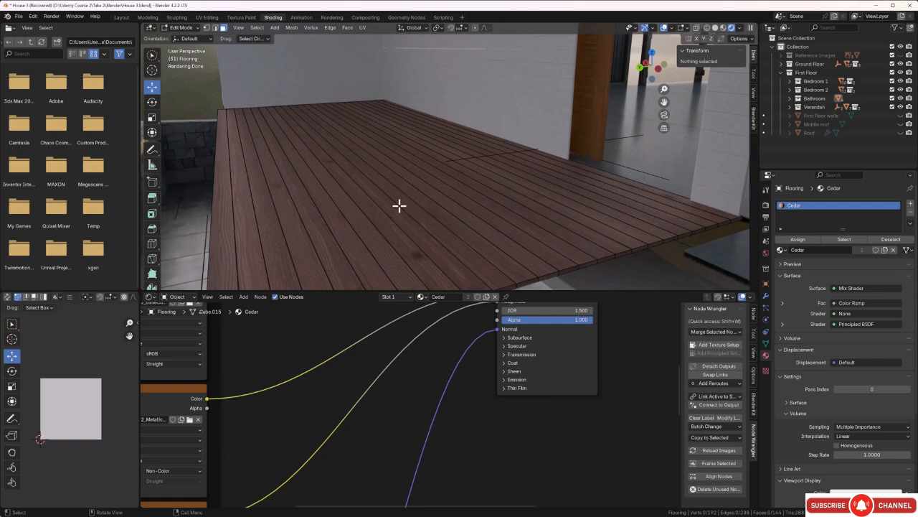
key(Tab)
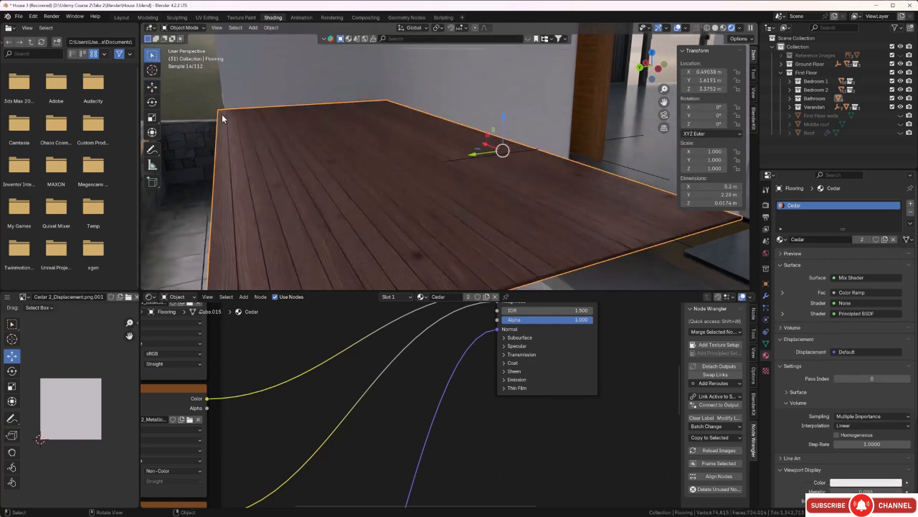
Unwrap the entire Wall Clading mesh beside the doorway with Smart UV Project, using Axis-aligned (Vertical) rotation and a 0.020 island margin.
scroll(402, 201, down, 2)
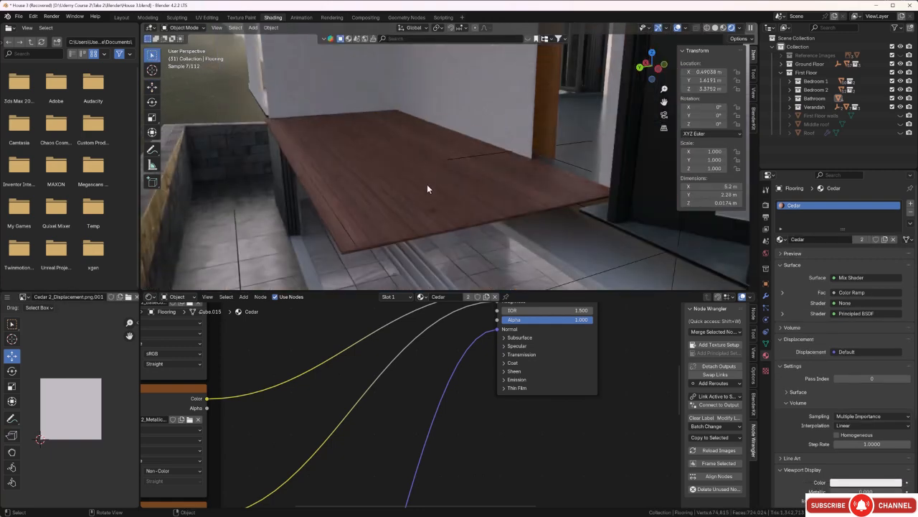
shift+middle_drag(426, 184, 433, 248)
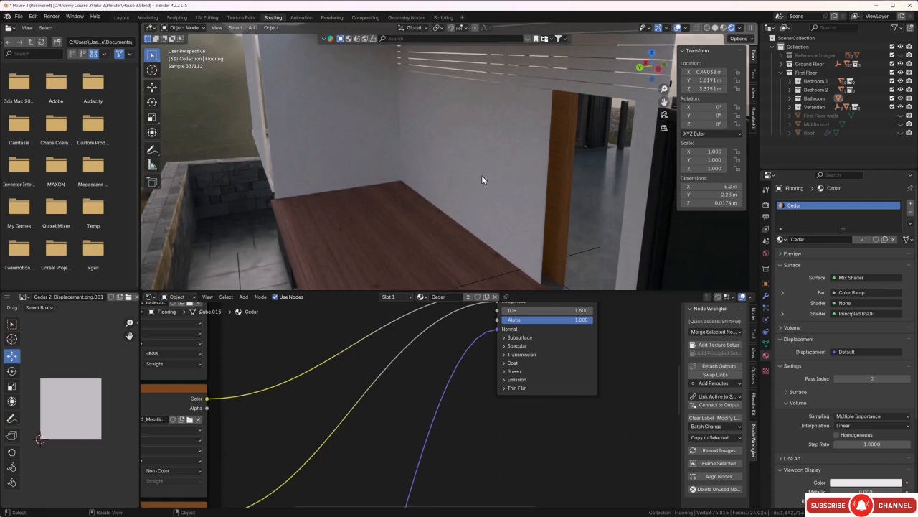
scroll(476, 171, down, 2)
middle_drag(474, 169, 491, 160)
click(470, 141)
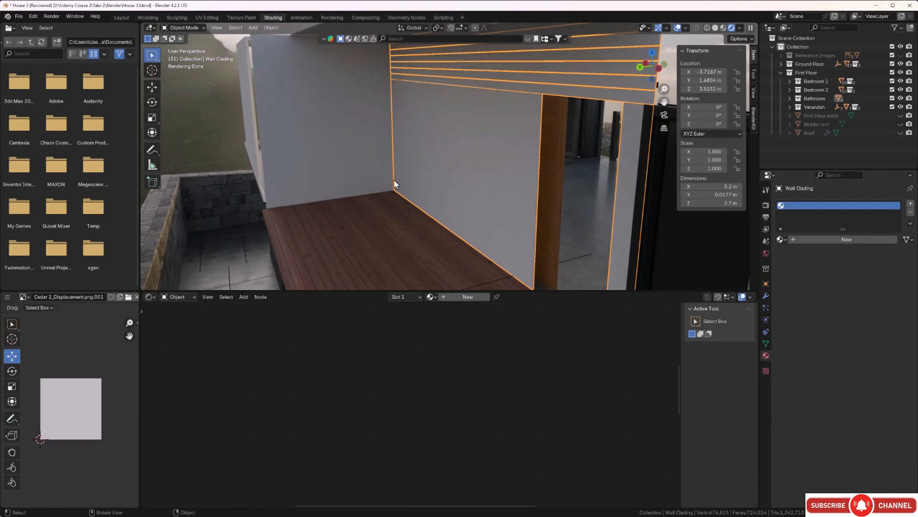
key(Tab)
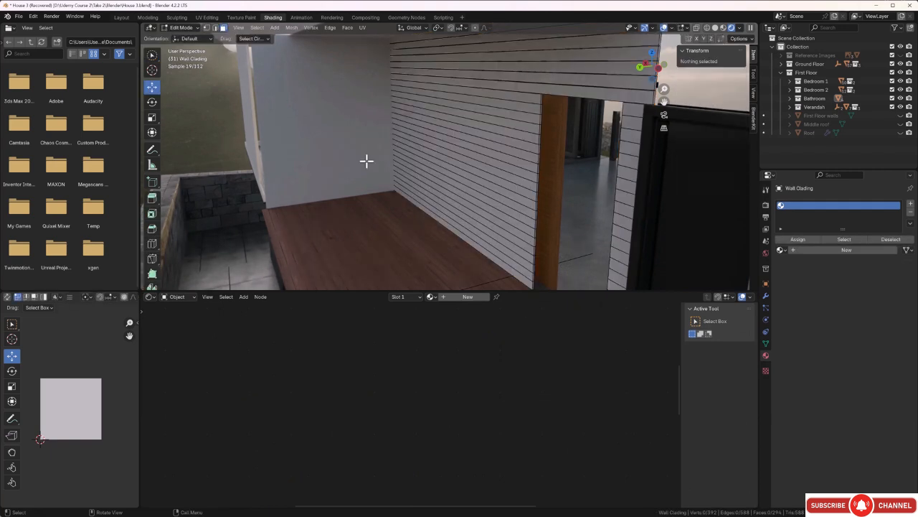
key(a)
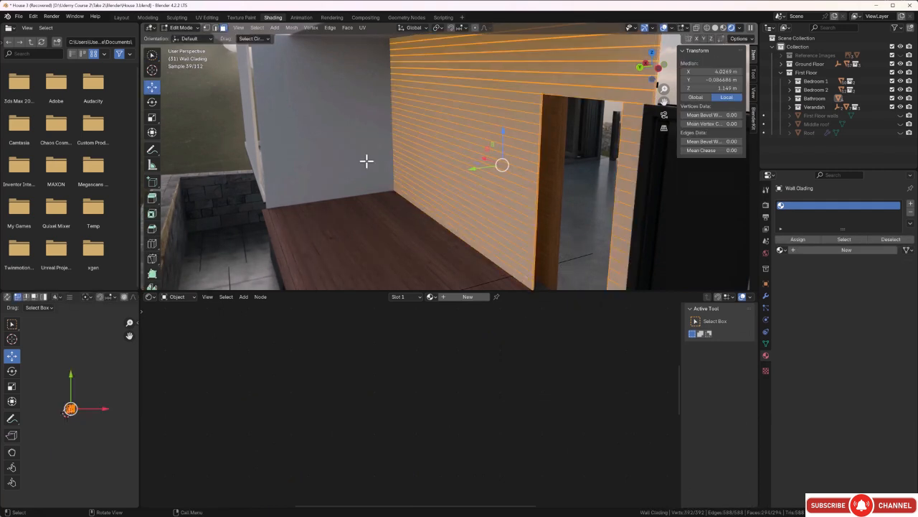
key(u)
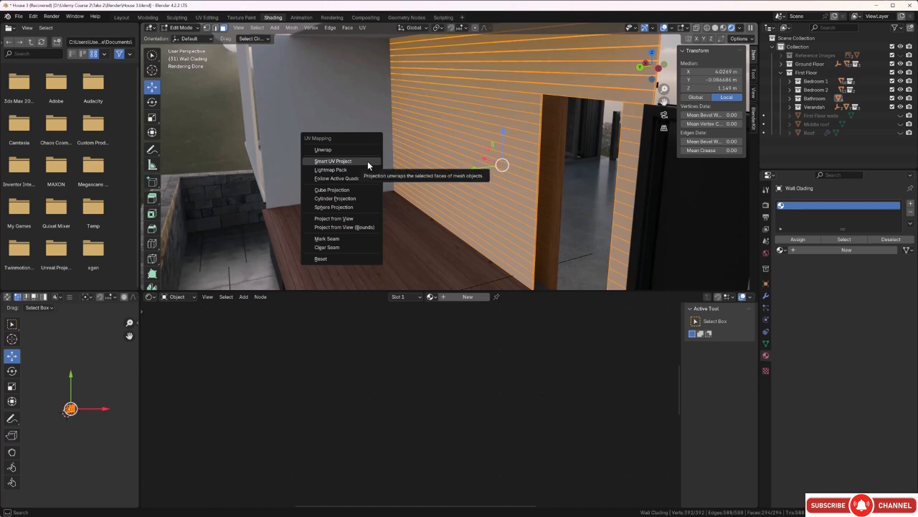
click(368, 165)
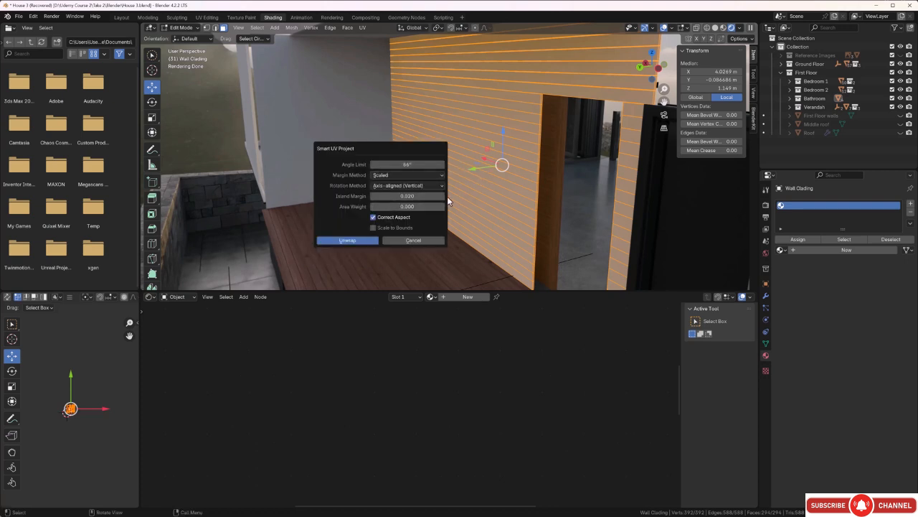
click(362, 240)
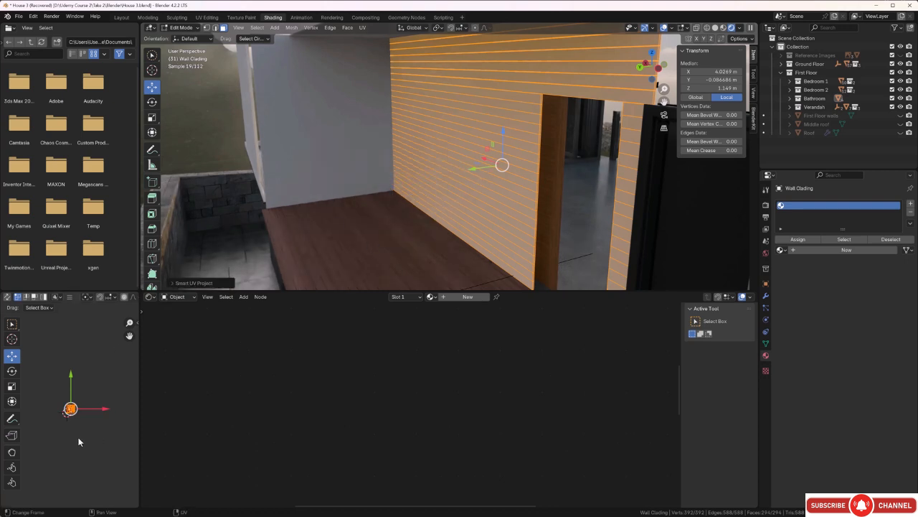
scroll(72, 413, up, 6)
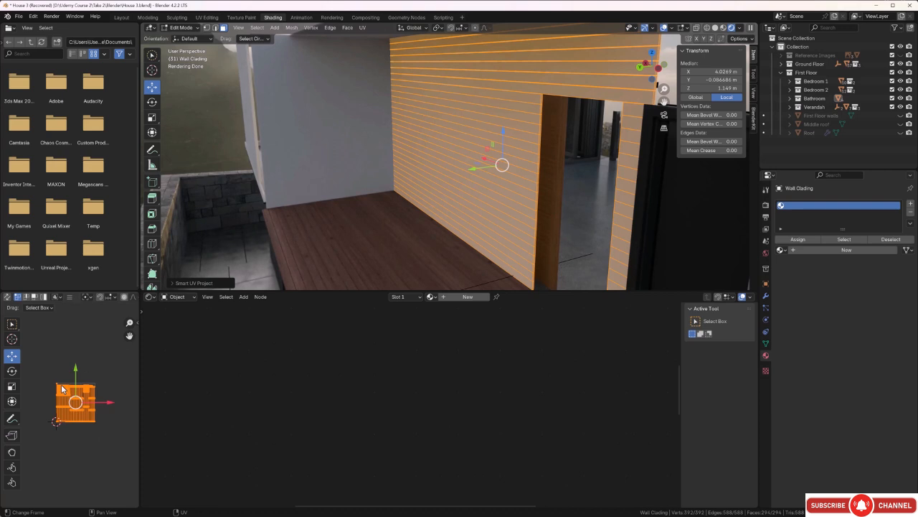
Assign the existing Cedar material to the Wall Clading object and deselect its faces to view the boards.
middle_drag(432, 159, 430, 158)
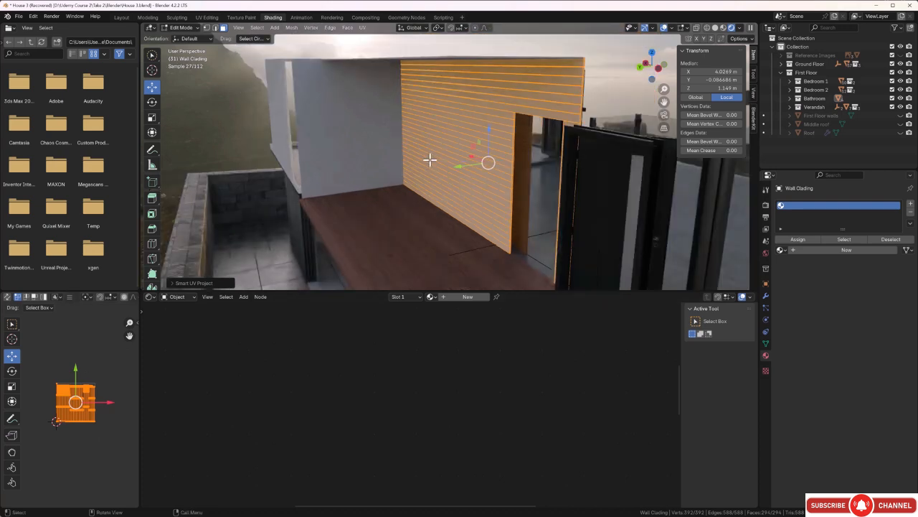
click(434, 299)
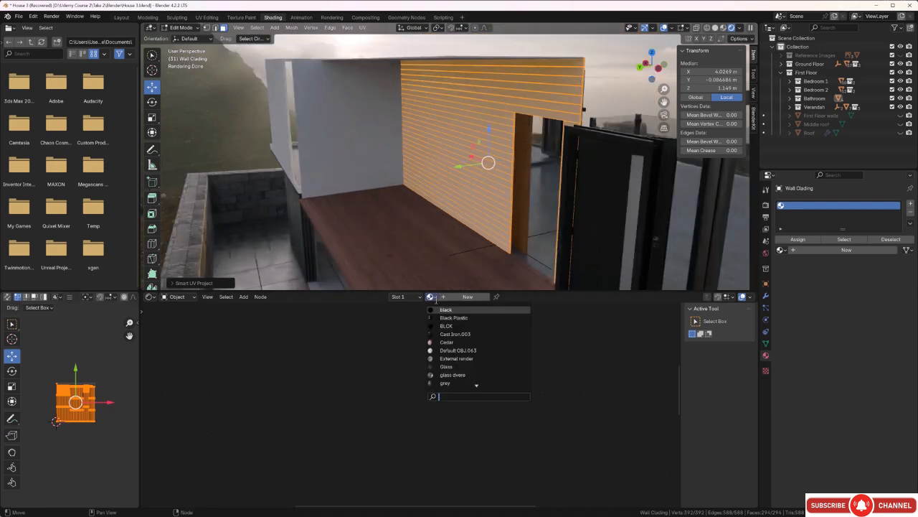
click(446, 342)
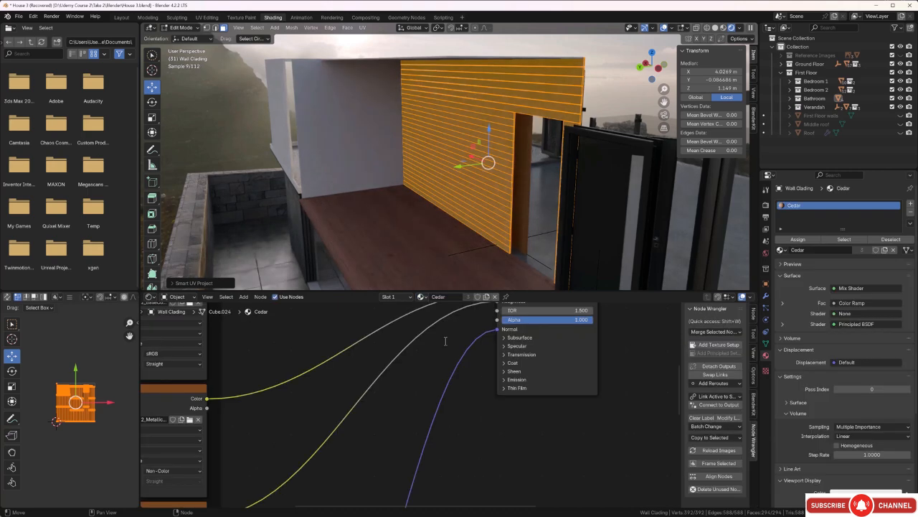
click(251, 144)
scroll(449, 189, up, 2)
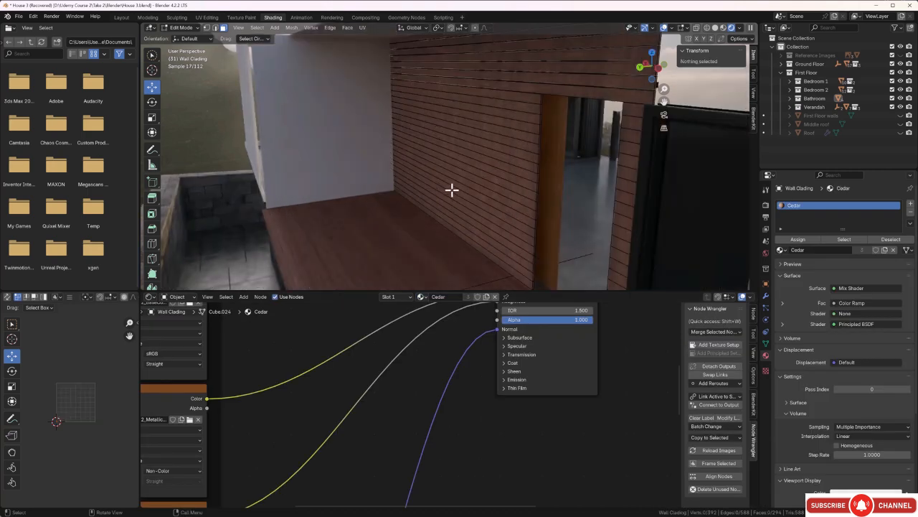
Rotate all of the Wall Clading's UVs by 90 degrees so the cedar grain follows the boards, and return to Object Mode.
scroll(492, 174, up, 2)
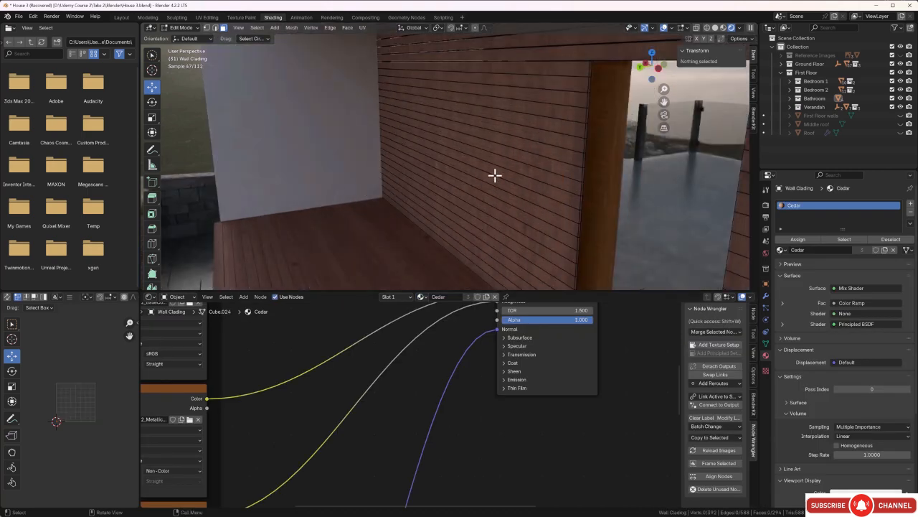
key(a)
key(a)
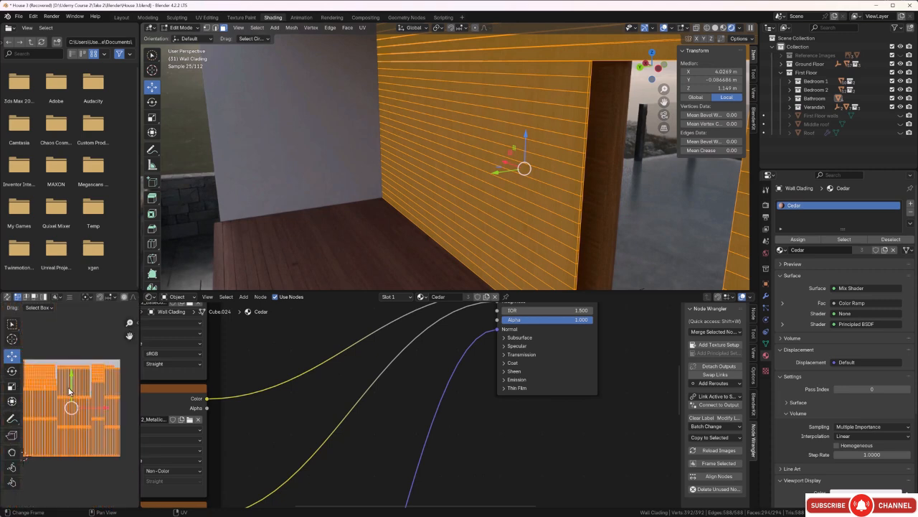
key(r)
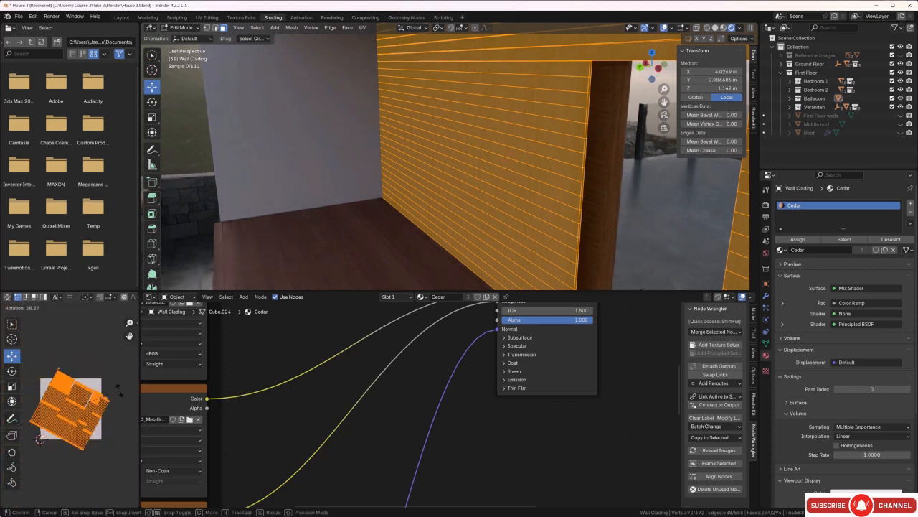
key(9)
key(0)
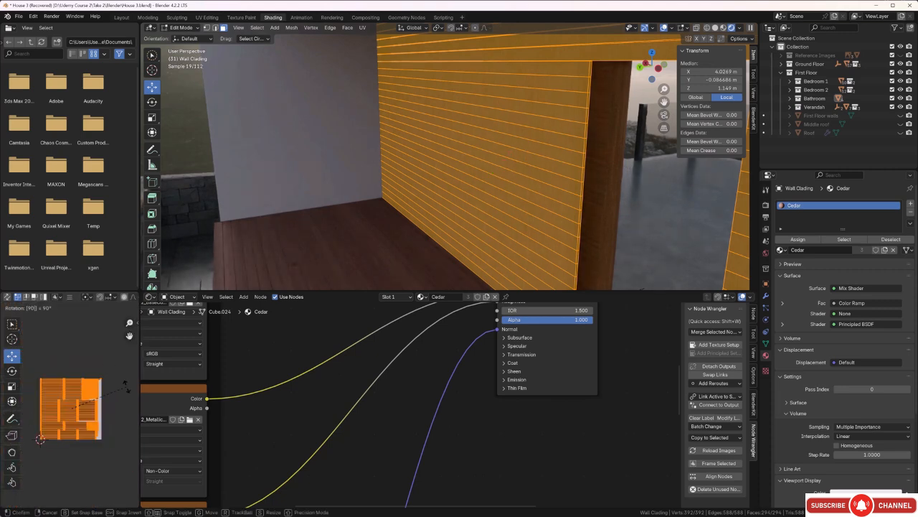
key(Return)
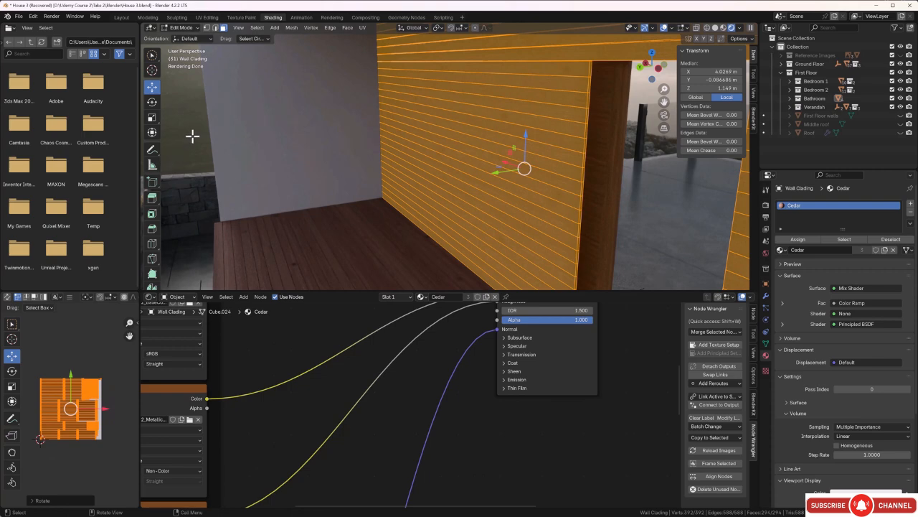
key(alt+a)
middle_drag(458, 146, 462, 138)
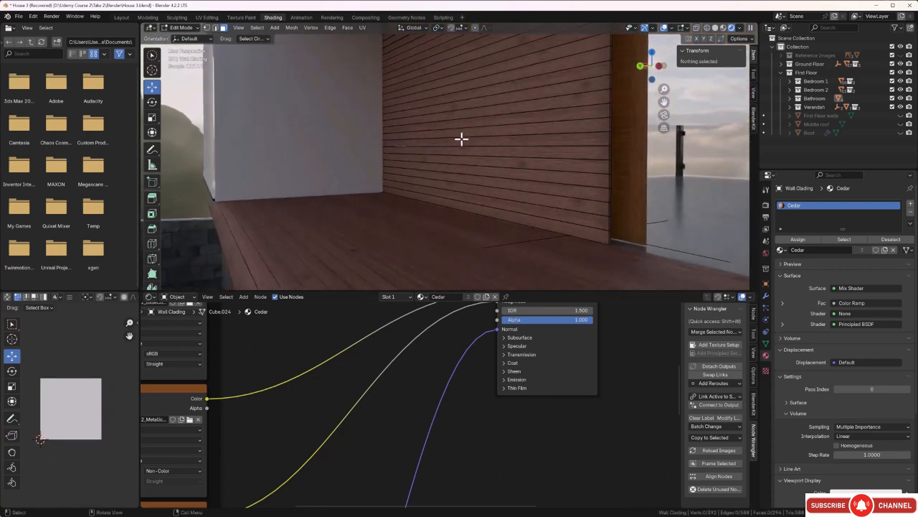
key(Tab)
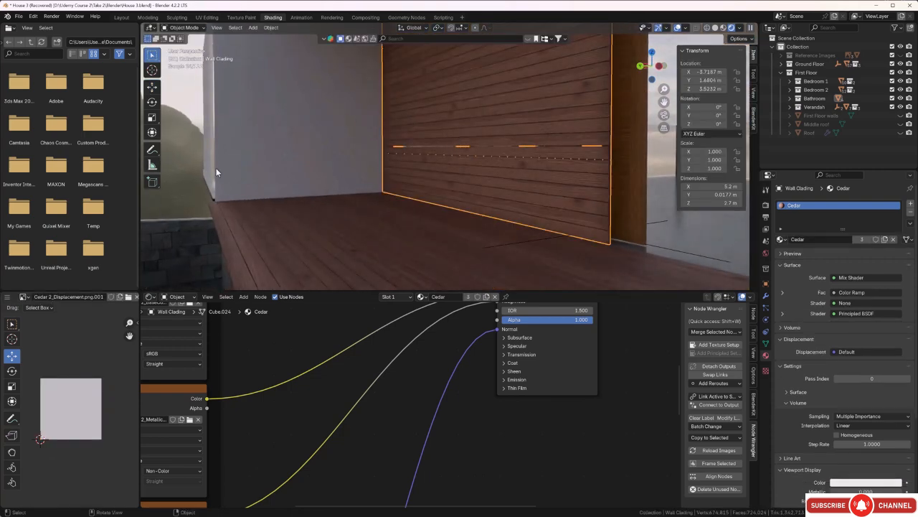
click(188, 169)
Unwrap the entire Cieling Clading mesh with Smart UV Project, using Axis-aligned (Vertical) rotation and a 0.020 island margin.
middle_drag(435, 196, 448, 161)
scroll(438, 161, down, 2)
click(414, 93)
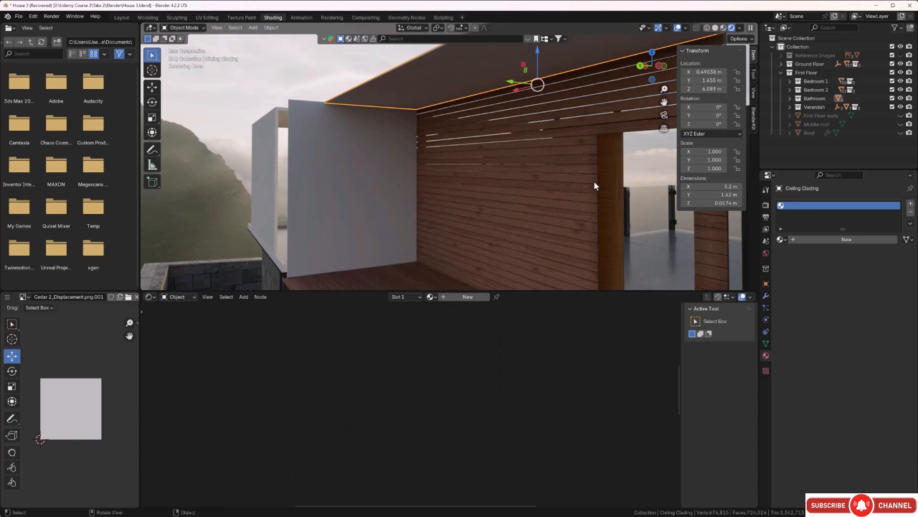
key(Tab)
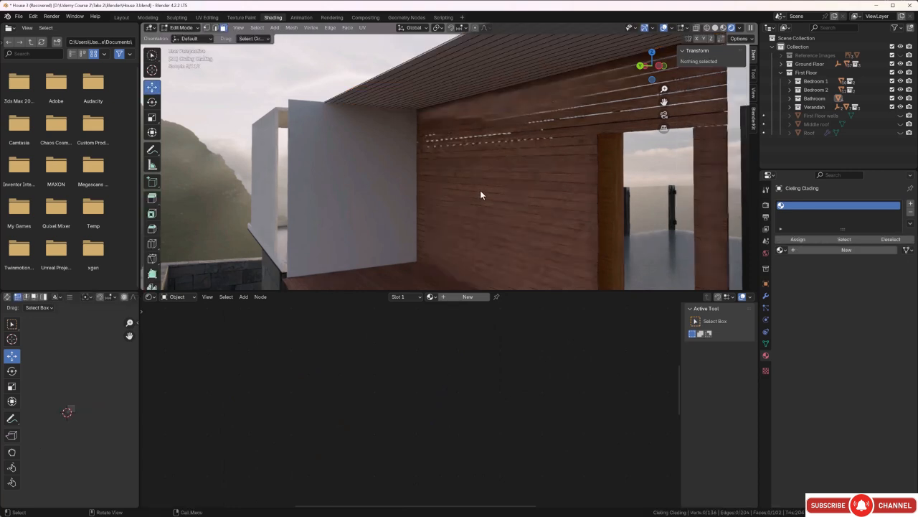
key(a)
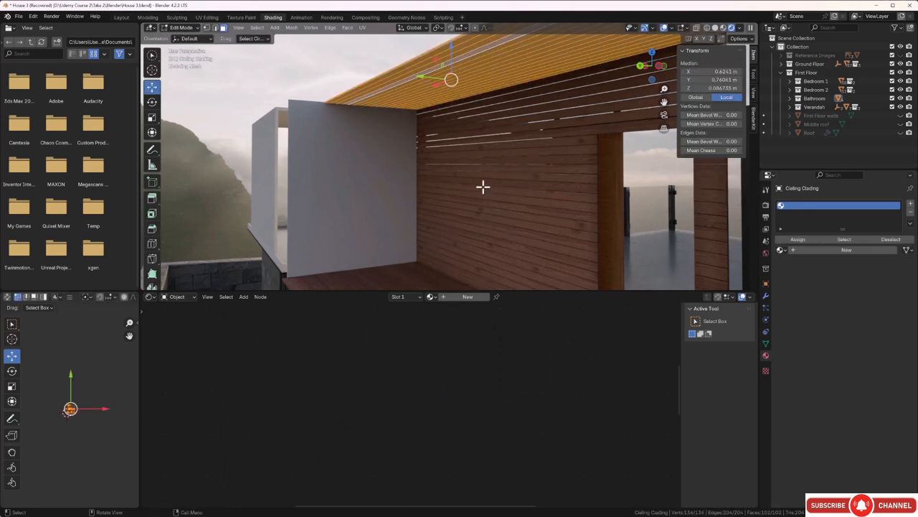
key(u)
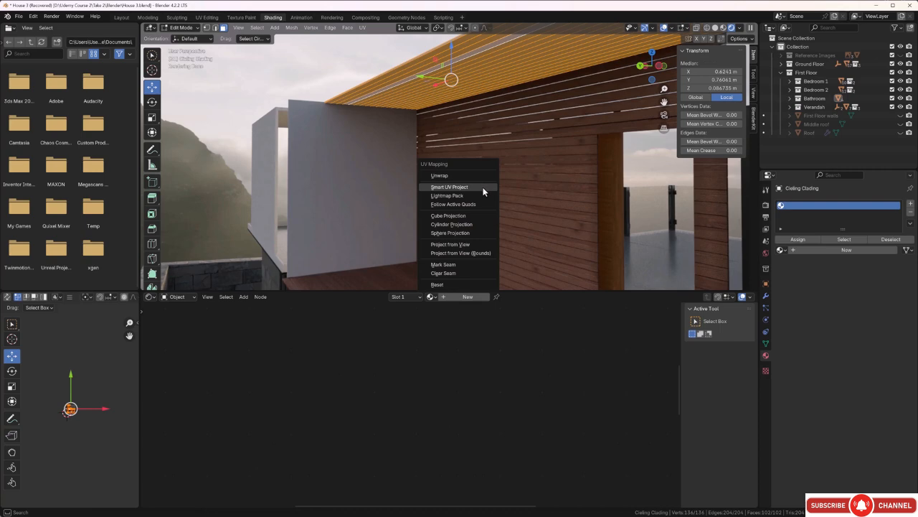
click(484, 189)
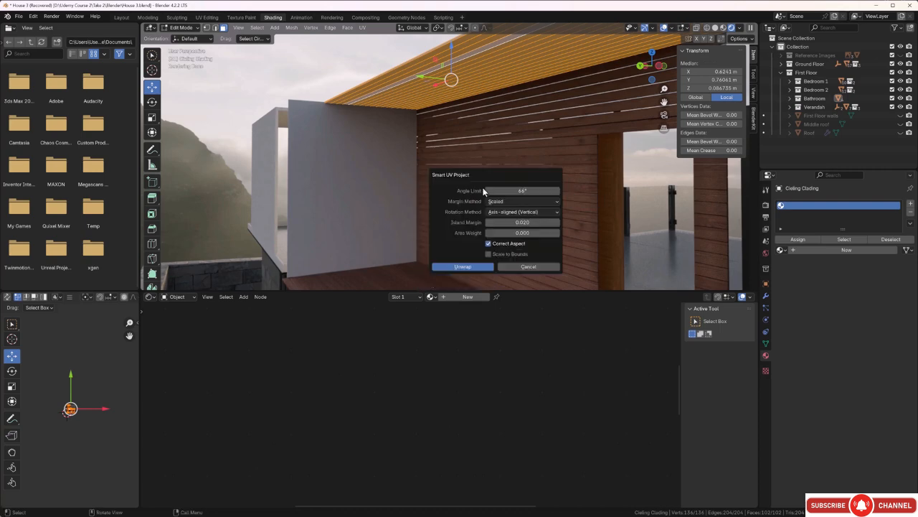
click(475, 269)
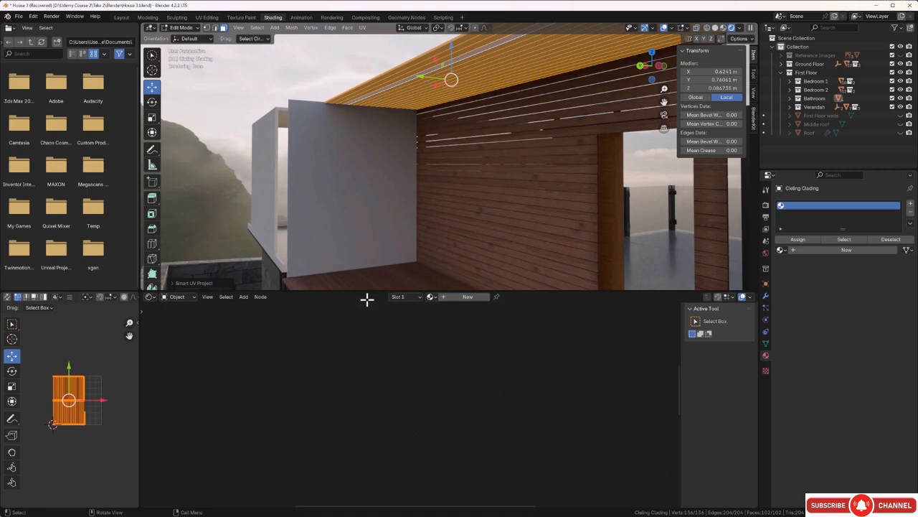
Assign the existing Cedar material to the Cieling Clading object and deselect its faces to view the underside.
click(431, 297)
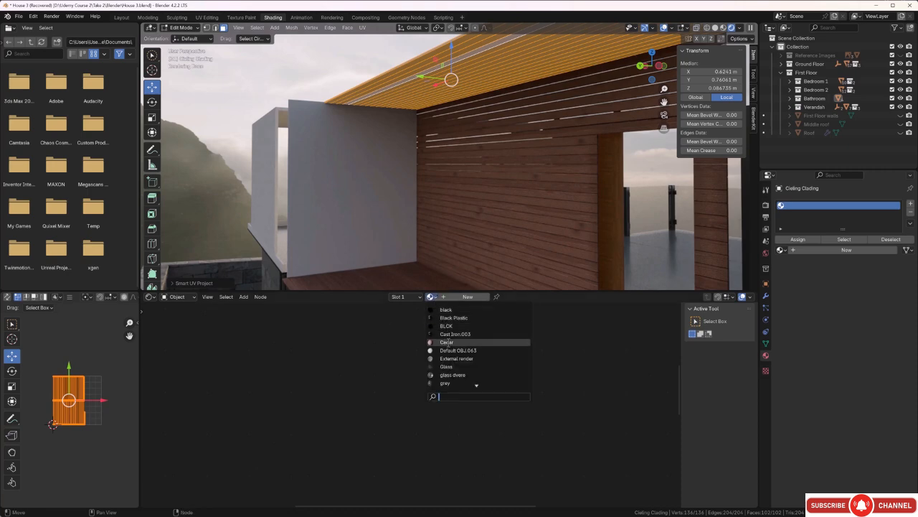
click(448, 342)
click(308, 73)
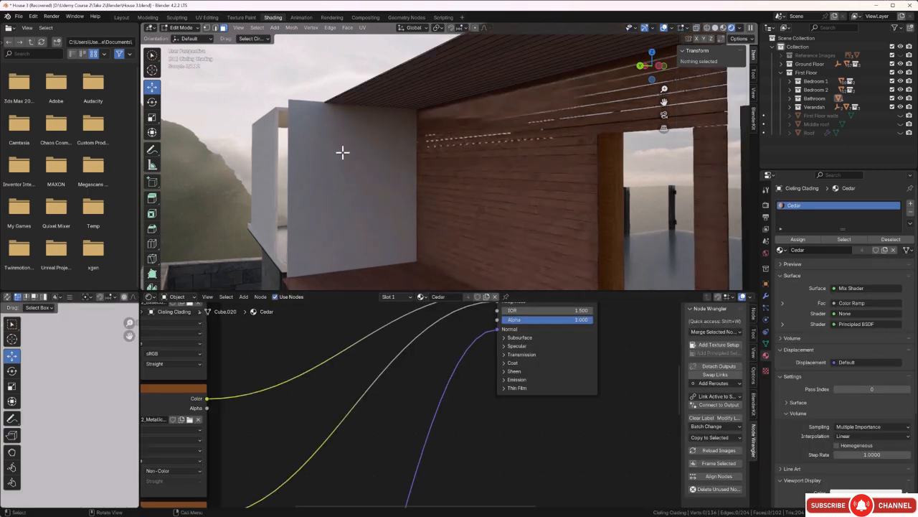
middle_drag(345, 168, 402, 154)
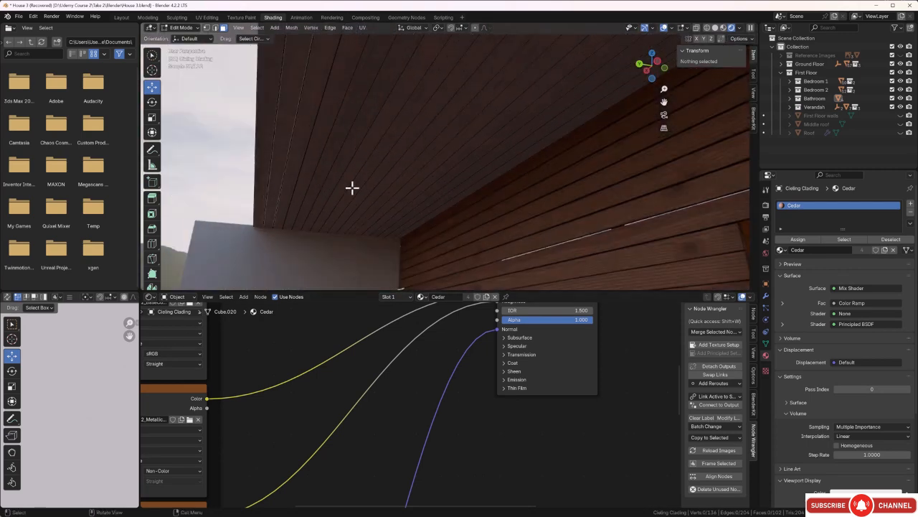
Rotate all of the ceiling cladding's UVs by 90 degrees, inspect the grain up close, and return to Object Mode.
key(a)
scroll(68, 394, down, 3)
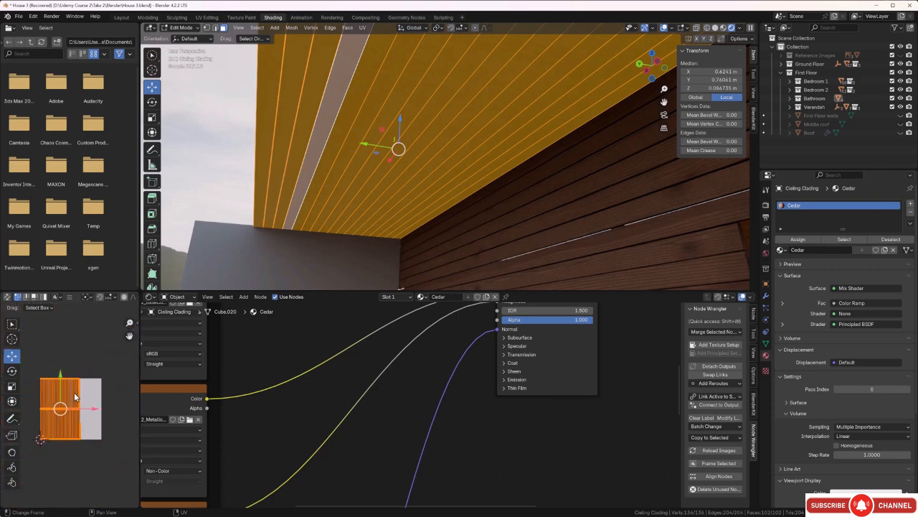
key(r)
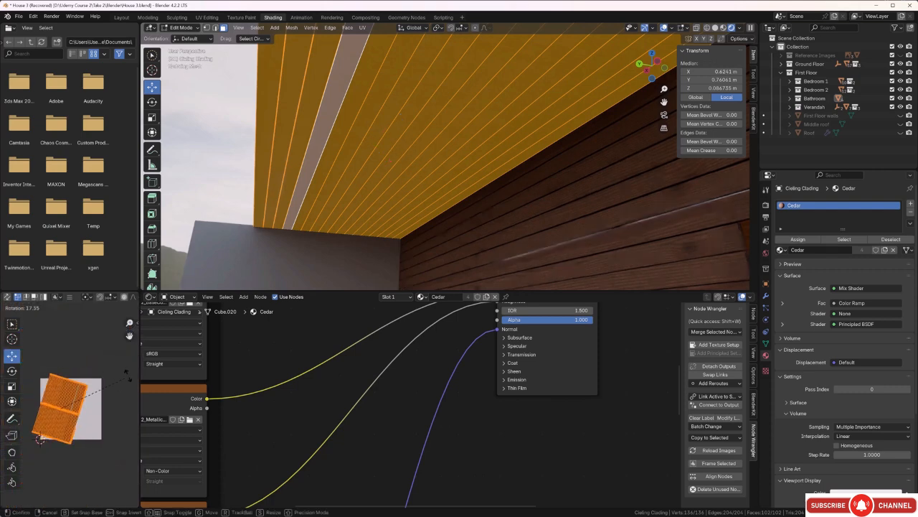
key(9)
key(0)
key(Return)
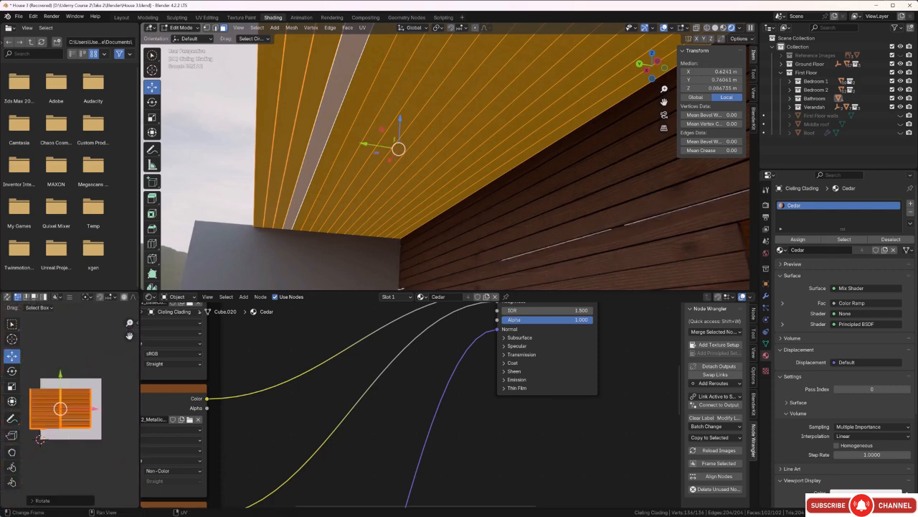
click(227, 142)
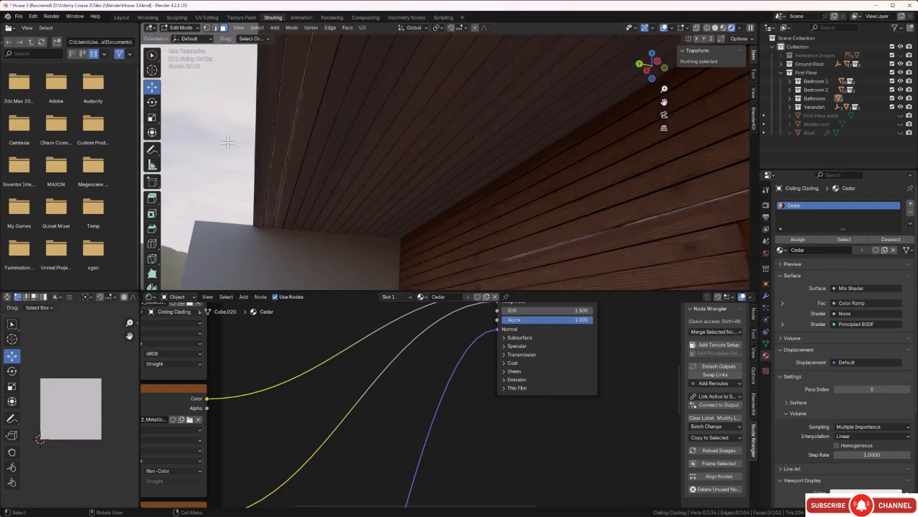
scroll(360, 164, up, 3)
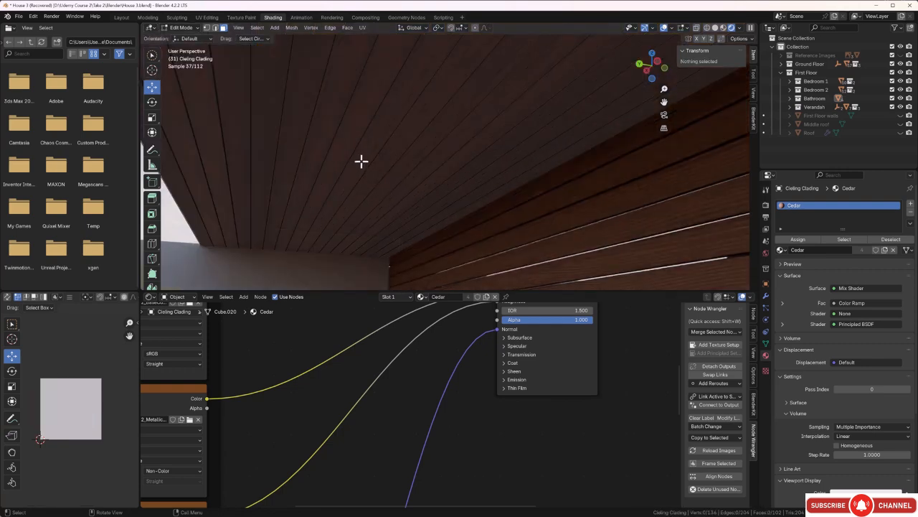
scroll(360, 164, down, 3)
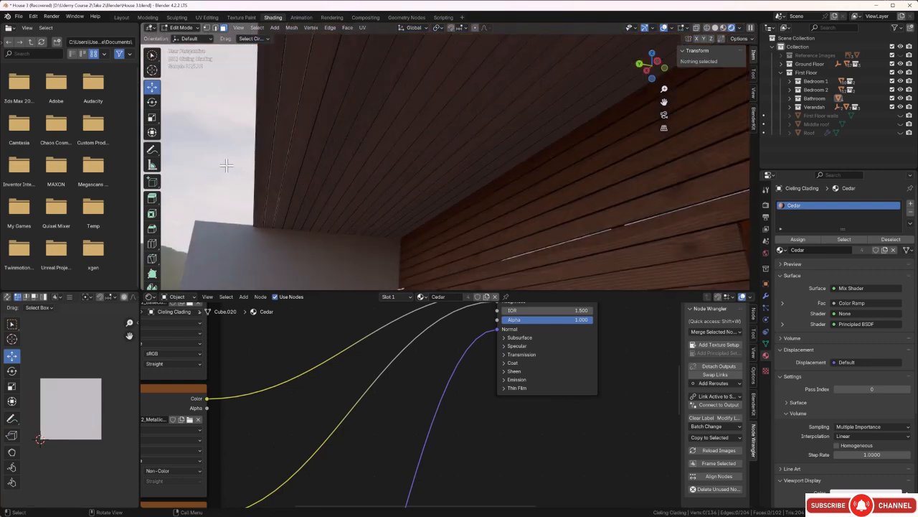
key(Tab)
click(237, 137)
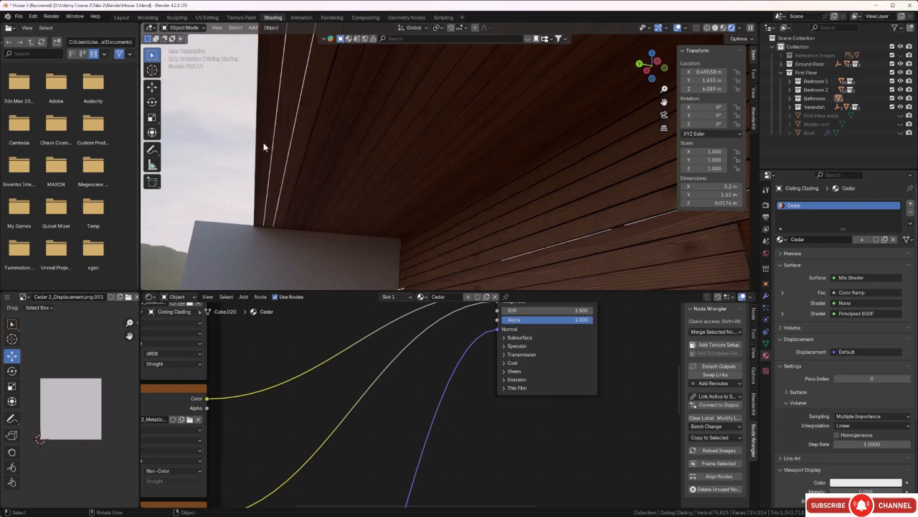
Give the plain Mirror panel at the end of the cedar wall a new material and name it Mirror.
scroll(338, 149, down, 3)
middle_drag(338, 149, 380, 211)
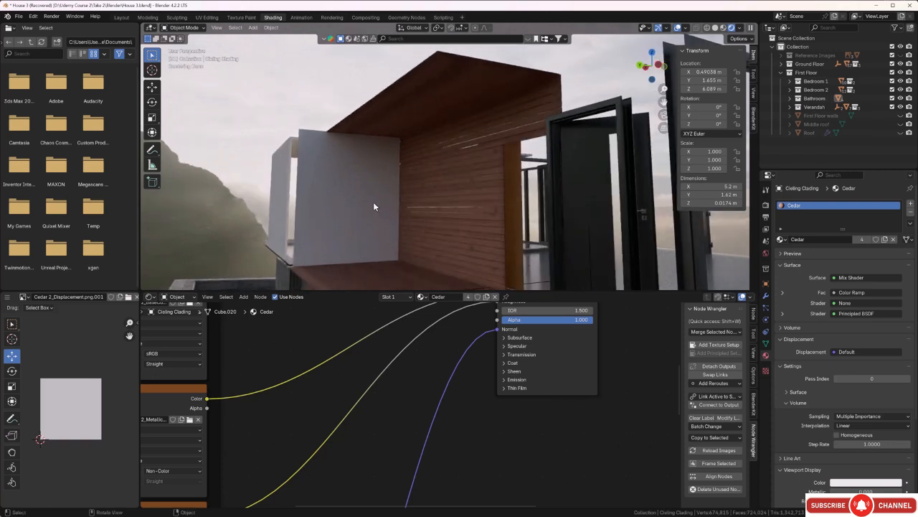
click(373, 201)
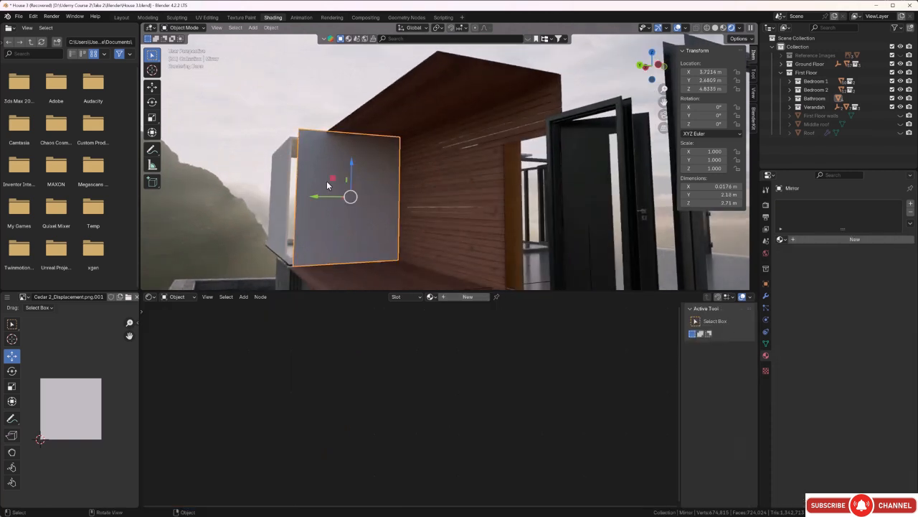
click(911, 206)
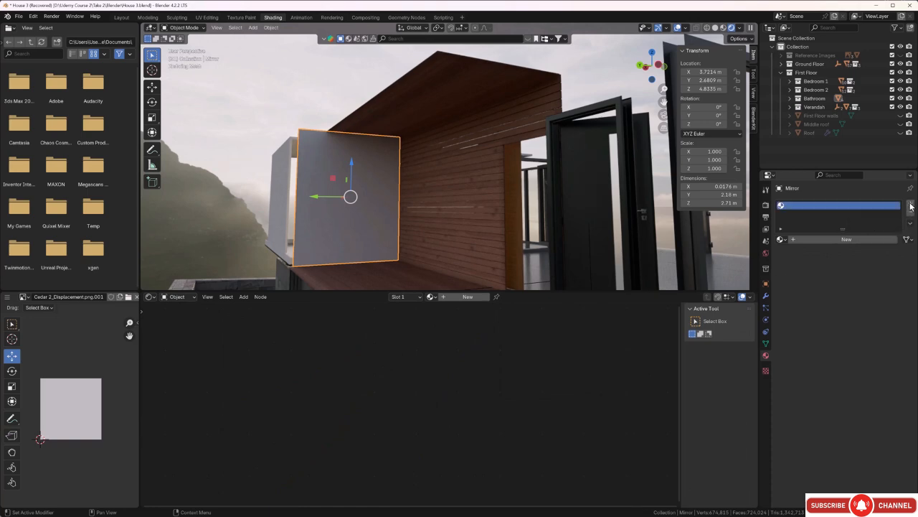
click(836, 239)
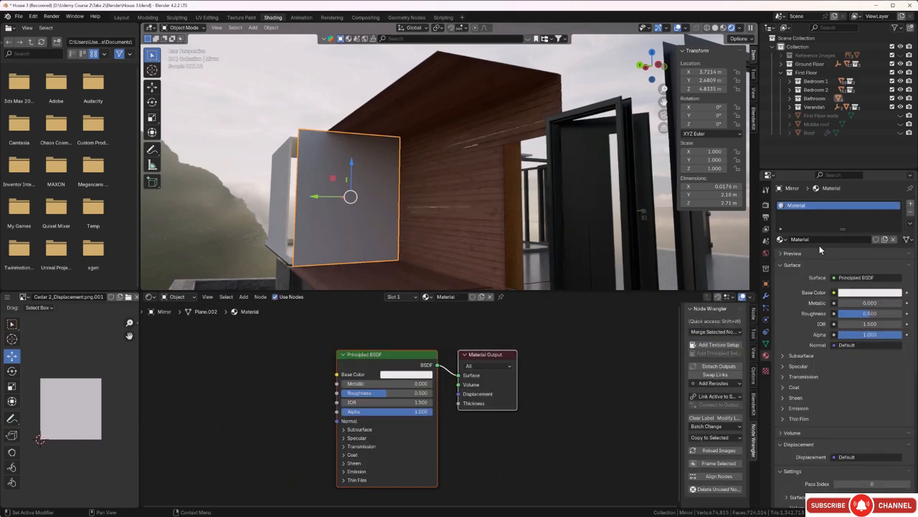
double_click(818, 239)
key(BackSpace)
text(Mirror)
key(Return)
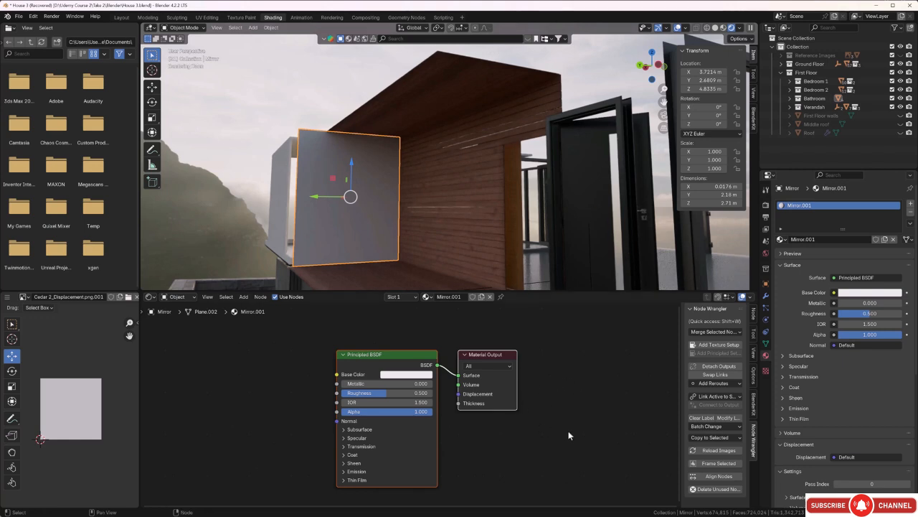
Make the mirror material reflective with Metallic 0.264, Roughness 0 and IOR 998.600, and view the reflection from another angle.
scroll(367, 361, up, 1)
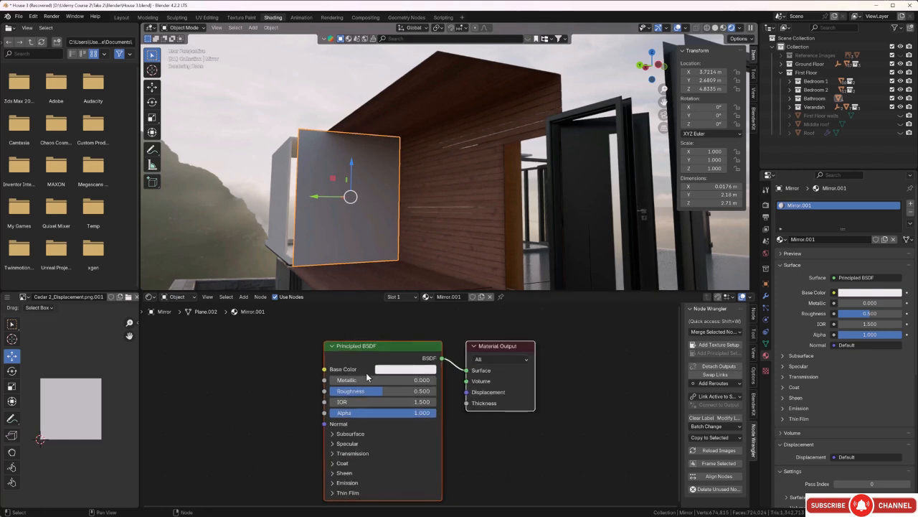
scroll(322, 221, up, 3)
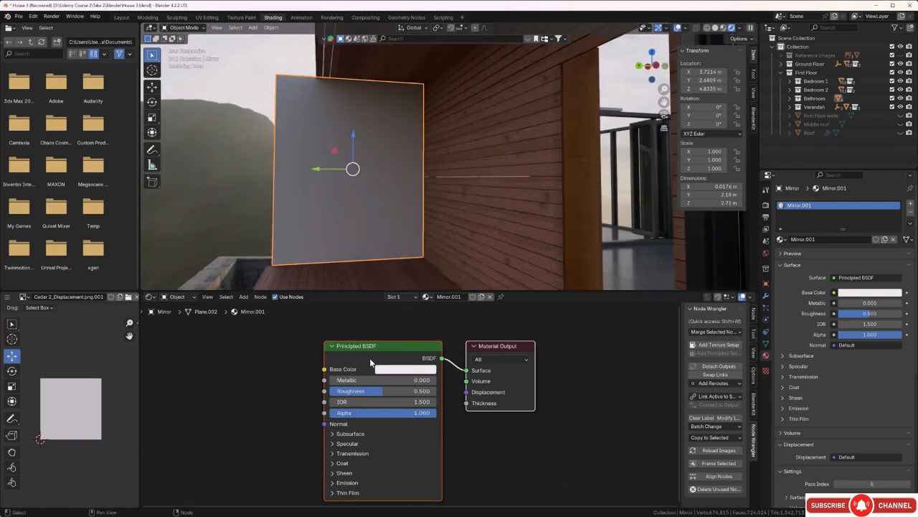
drag(379, 392, 358, 383)
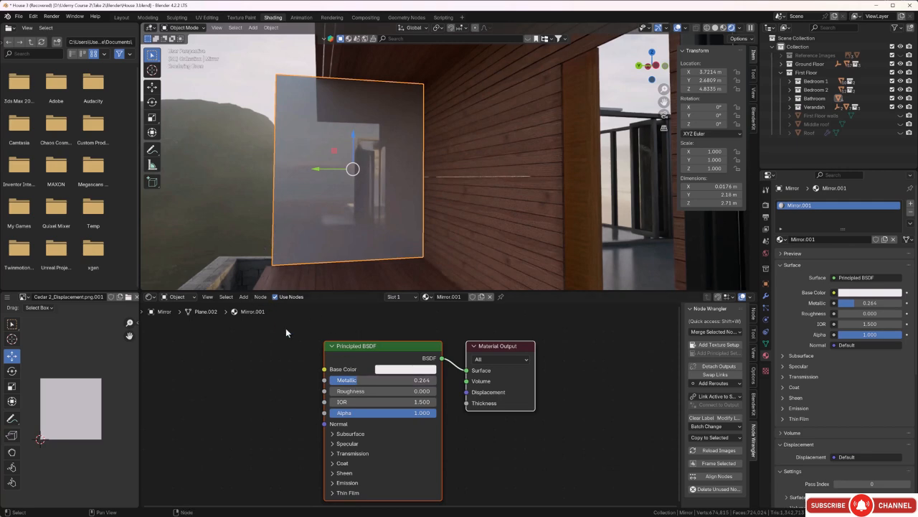
drag(345, 402, 380, 403)
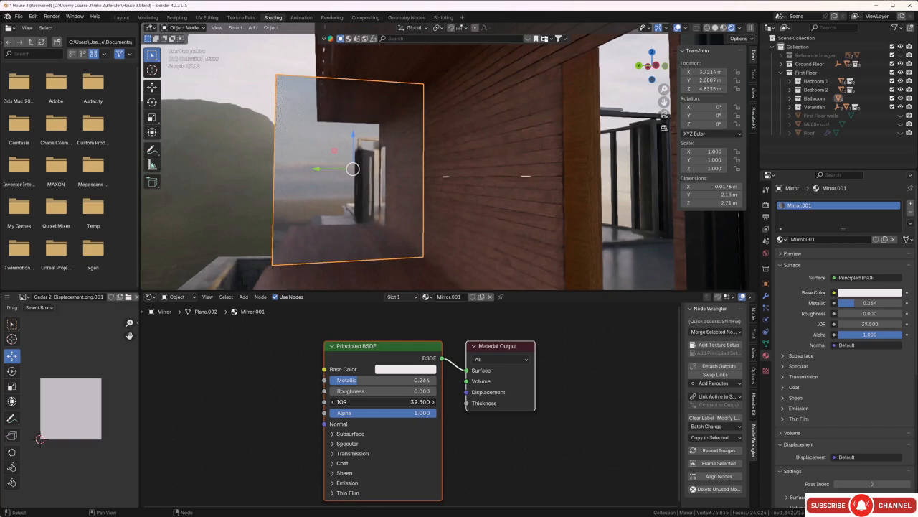
drag(347, 402, 373, 401)
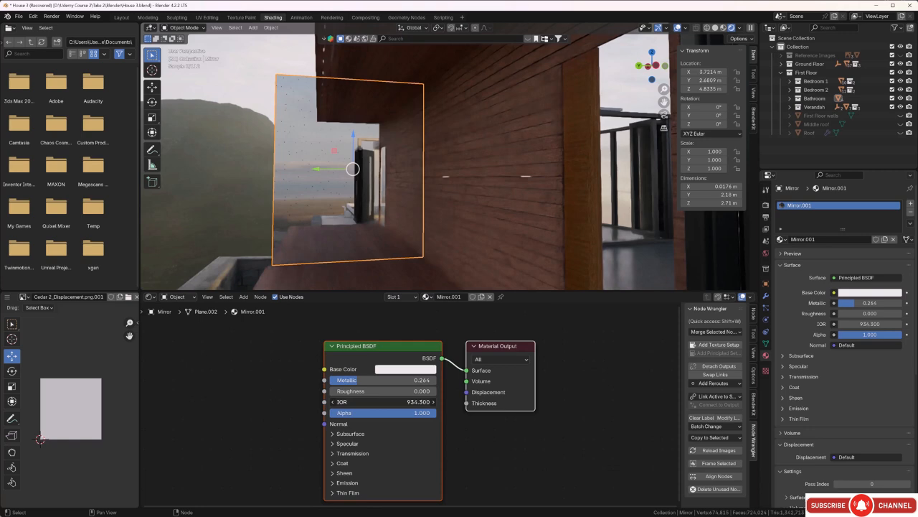
drag(373, 402, 389, 404)
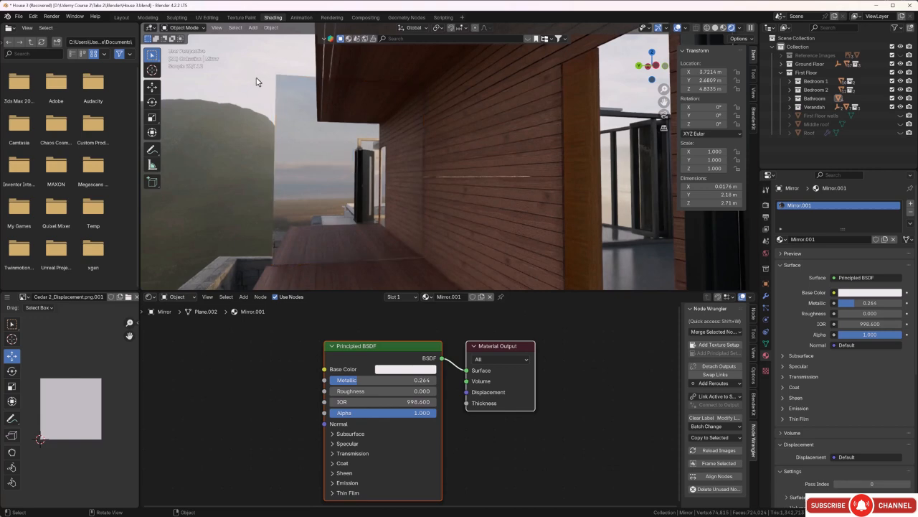
middle_drag(259, 83, 302, 153)
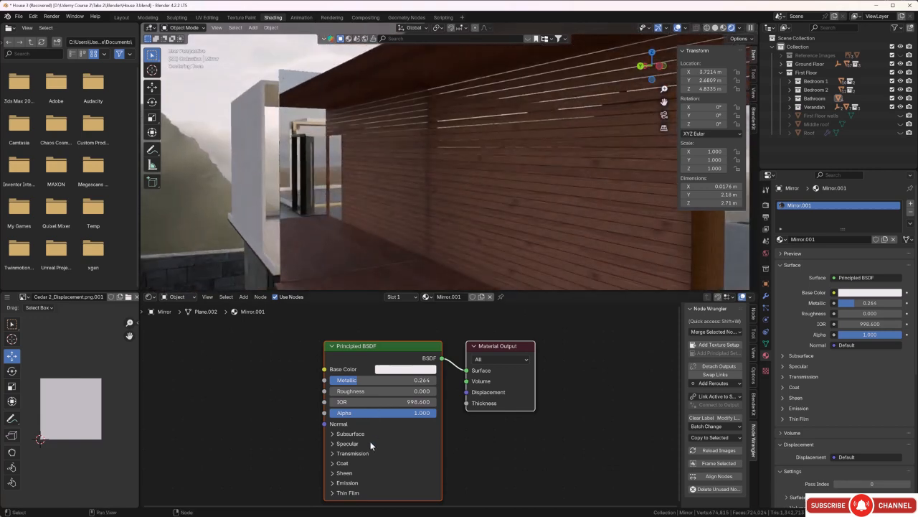
Raise the mirror material's Metallic value to 0.454 and view the panel's reflection from different angles.
drag(349, 379, 378, 380)
middle_drag(205, 117, 338, 235)
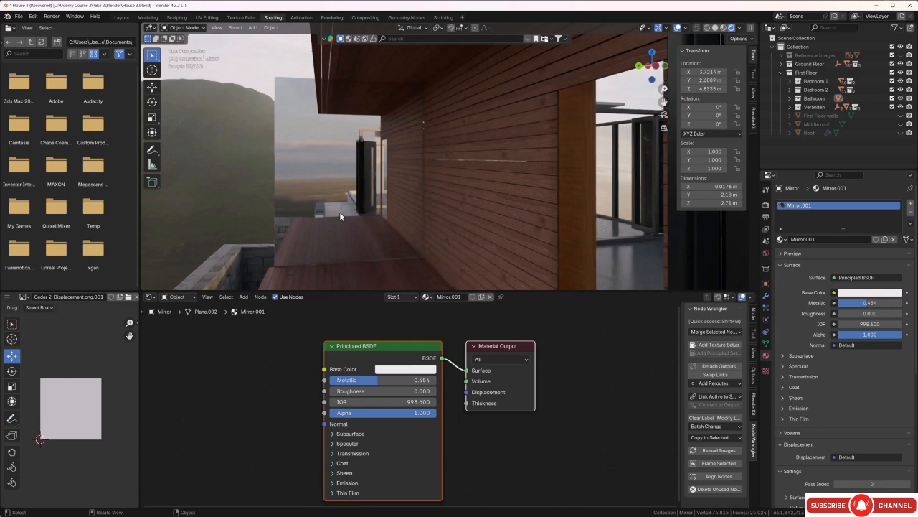
middle_drag(340, 212, 440, 198)
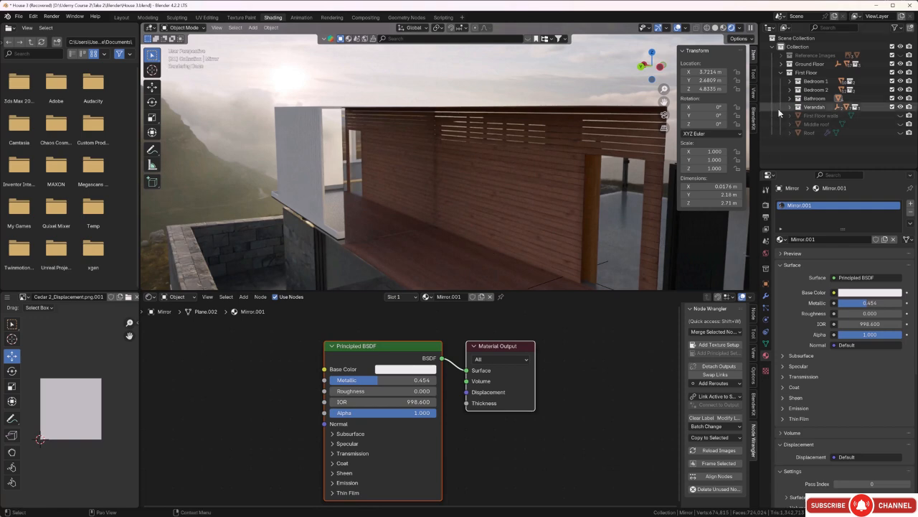
Unhide the First Floor walls, Middle roof and Roof objects, then save the file.
click(901, 116)
click(900, 124)
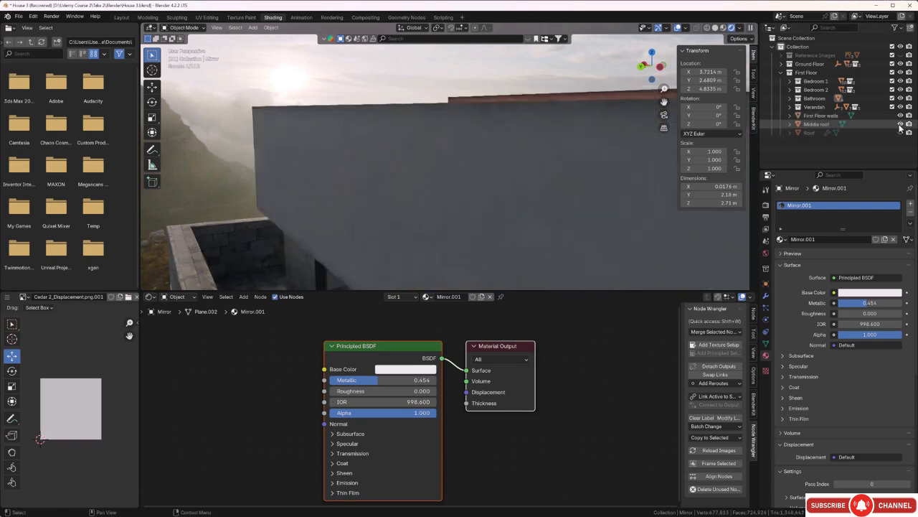
click(900, 133)
middle_drag(646, 188, 553, 197)
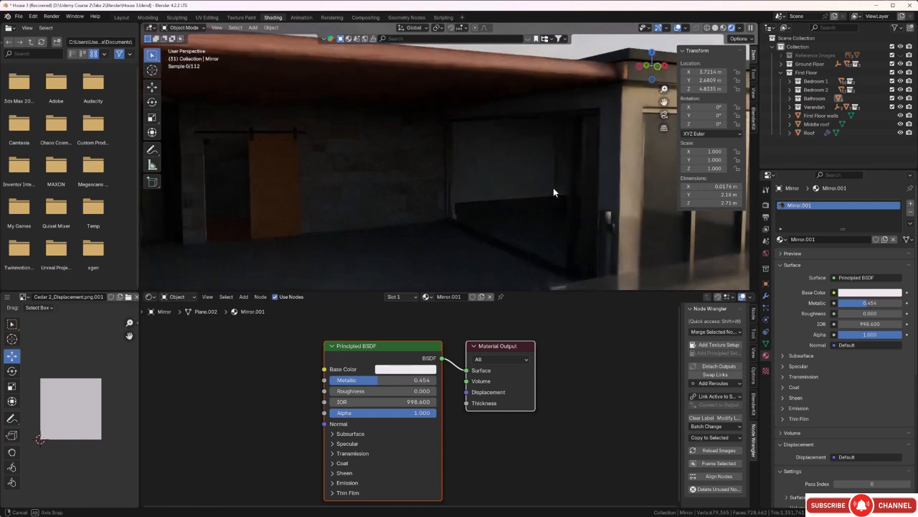
scroll(493, 176, up, 2)
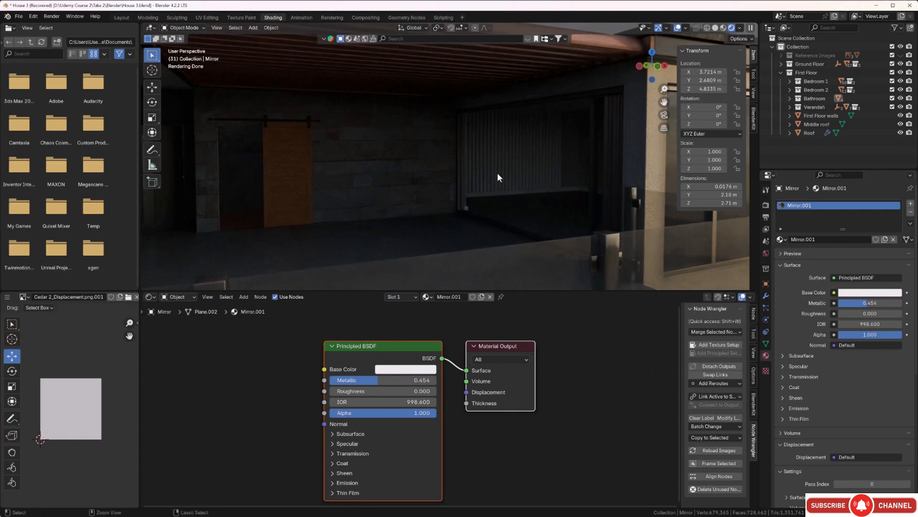
key(ctrl+s)
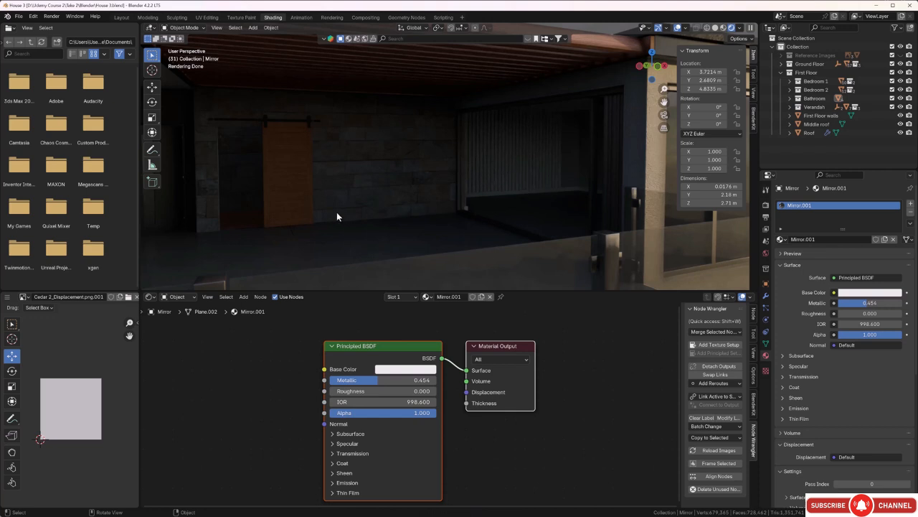
Examine the fully assembled house from outside, focusing on the first-floor verandah and its wooden ceiling.
middle_drag(337, 212, 353, 213)
scroll(356, 215, up, 2)
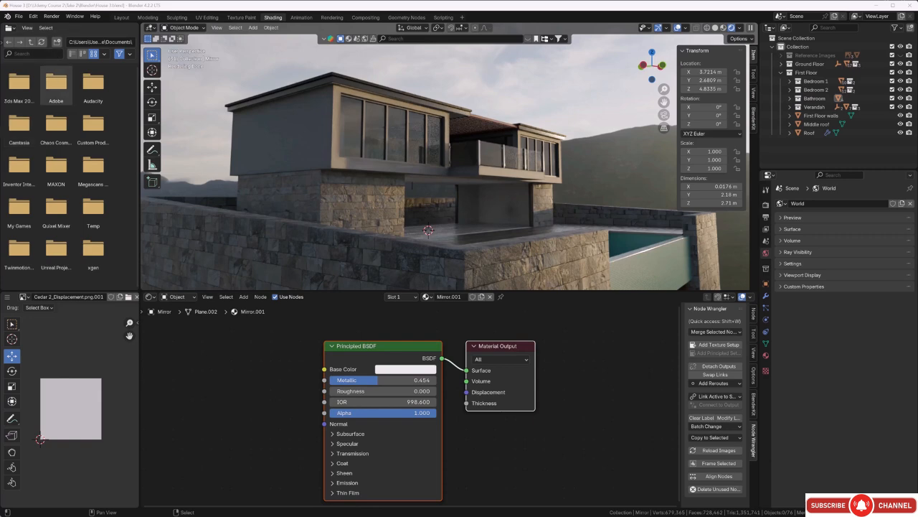
middle_drag(505, 186, 466, 189)
scroll(442, 169, up, 3)
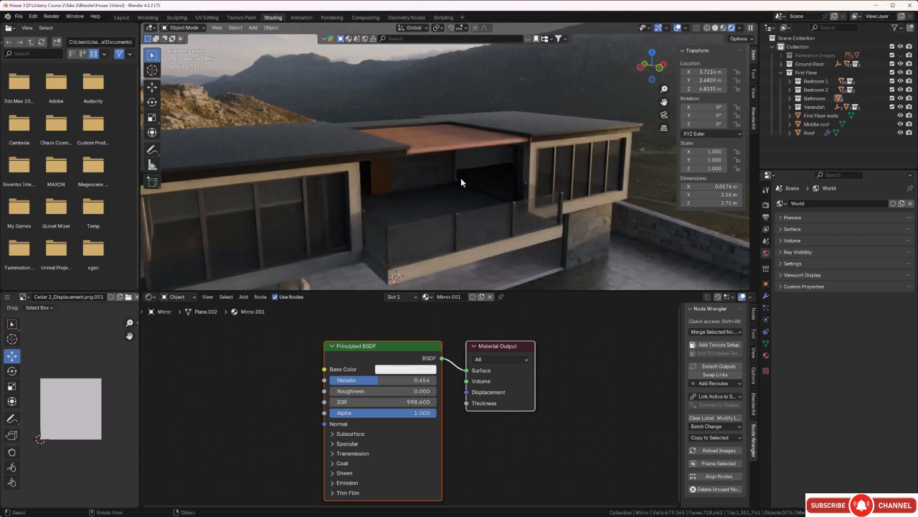
scroll(462, 178, up, 2)
scroll(482, 189, up, 5)
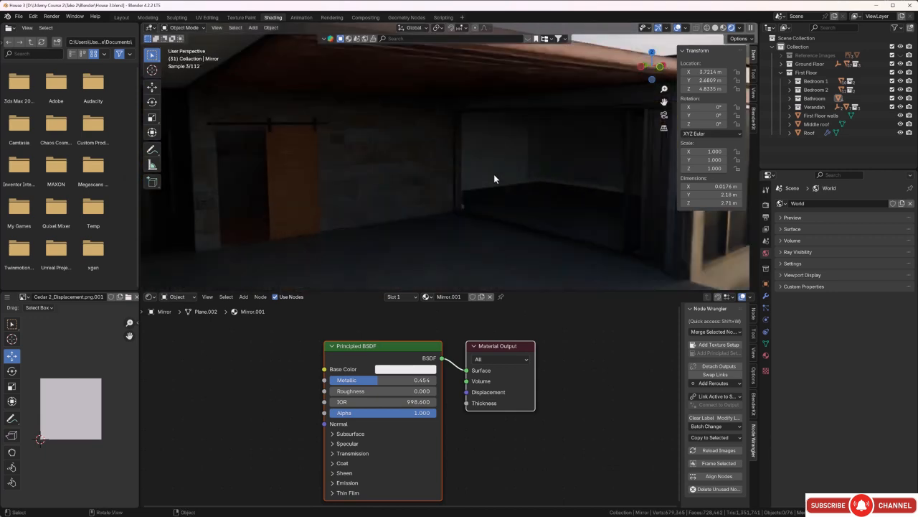
scroll(492, 174, down, 4)
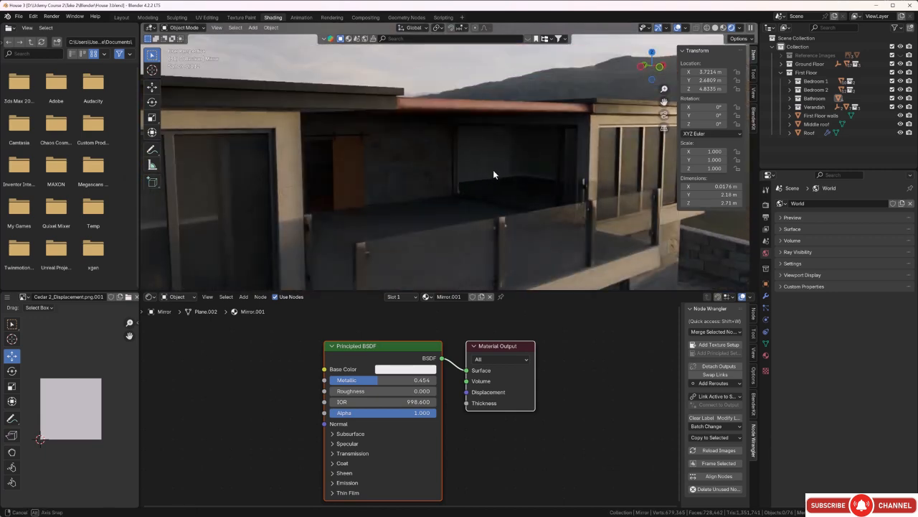
scroll(491, 174, down, 3)
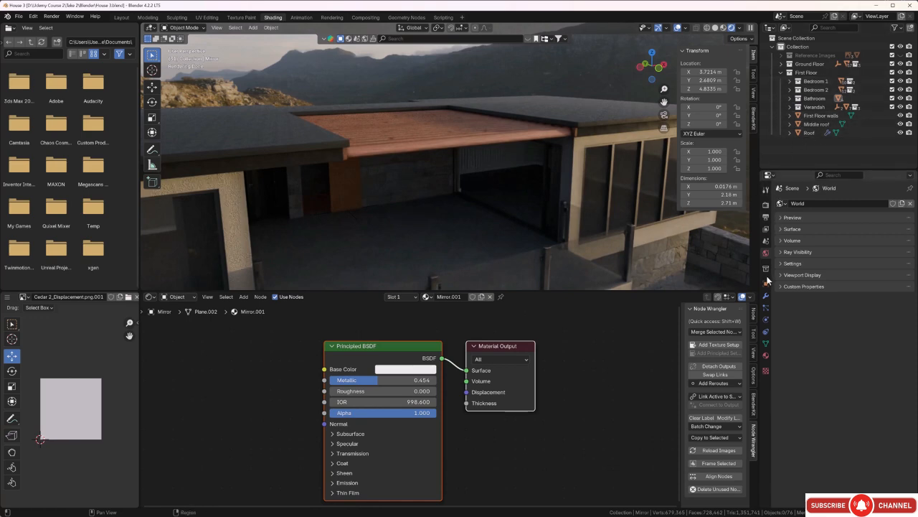
Hide the Roof, Middle roof and First Floor walls to expose the bedroom interior.
click(900, 133)
click(901, 124)
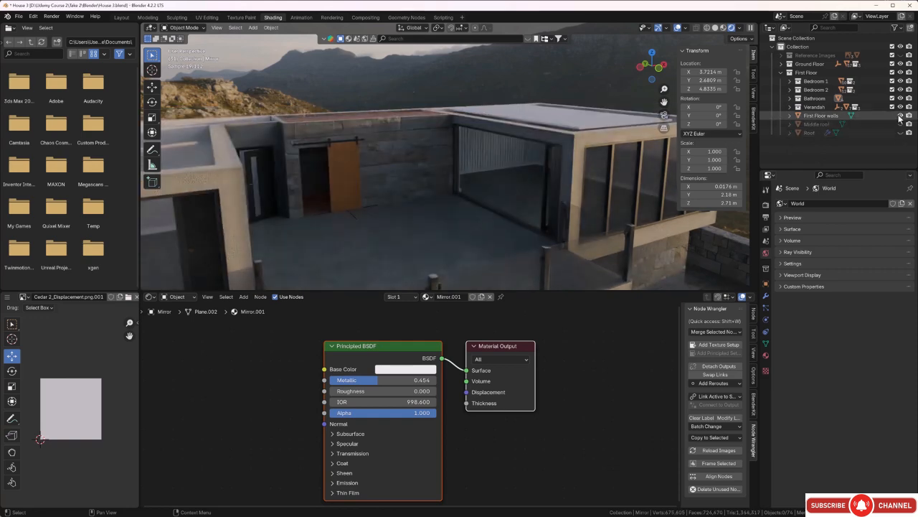
click(900, 116)
middle_drag(537, 178, 408, 156)
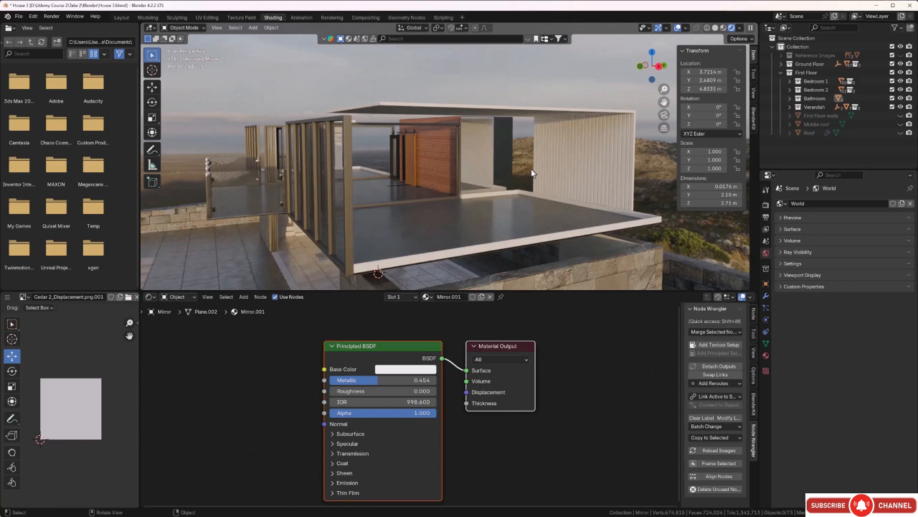
Give the slatted Headboard object a new material and name it Walnut Bedframe.
click(766, 357)
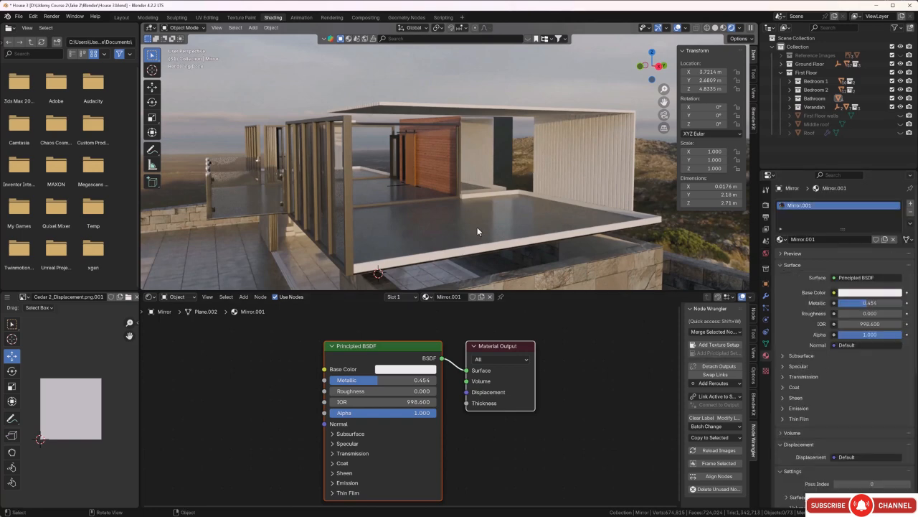
middle_drag(452, 197, 392, 173)
middle_drag(527, 200, 505, 164)
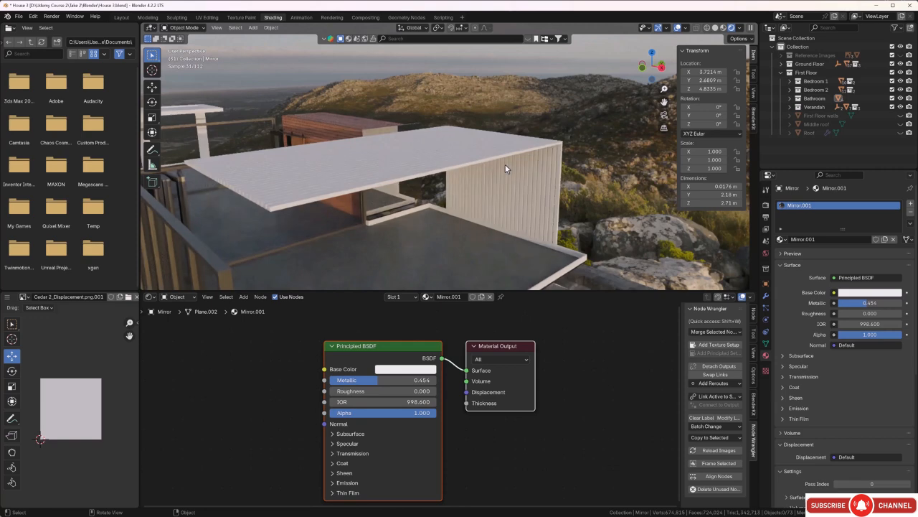
click(518, 178)
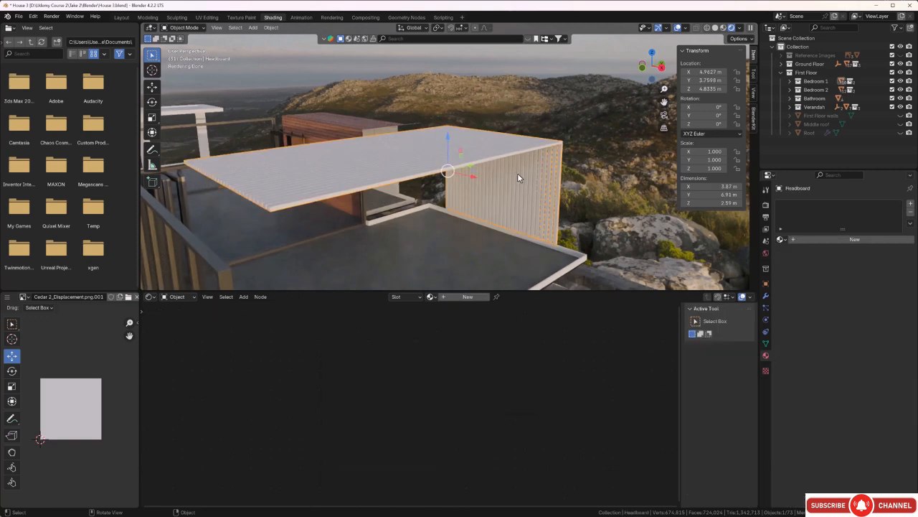
click(910, 203)
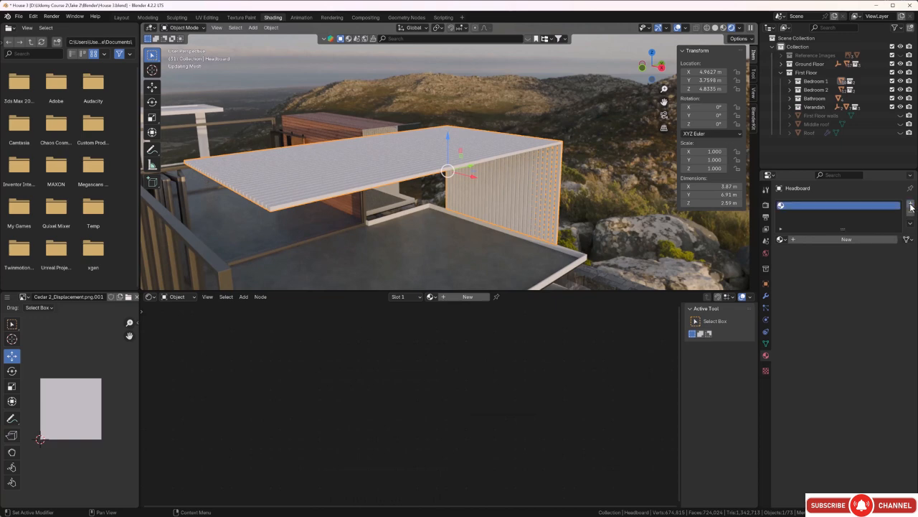
click(847, 242)
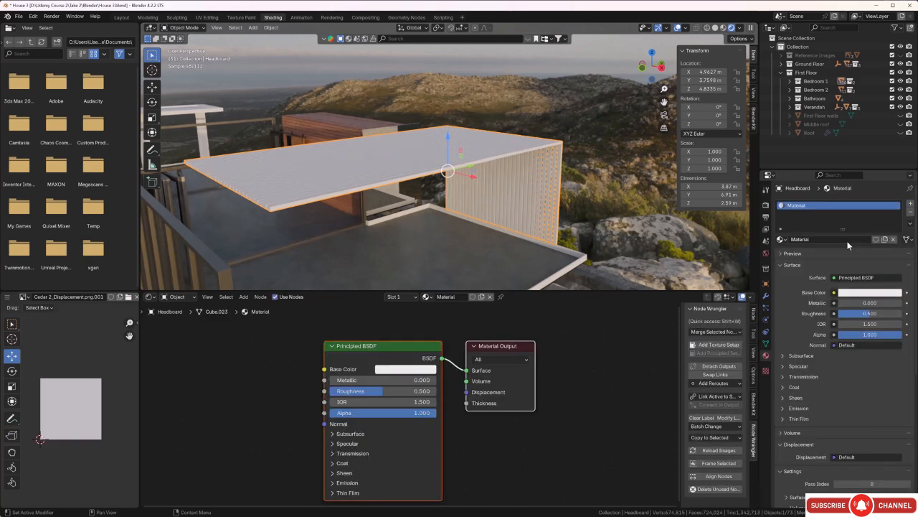
double_click(812, 240)
key(BackSpace)
text(Walnut Bedframe)
key(Return)
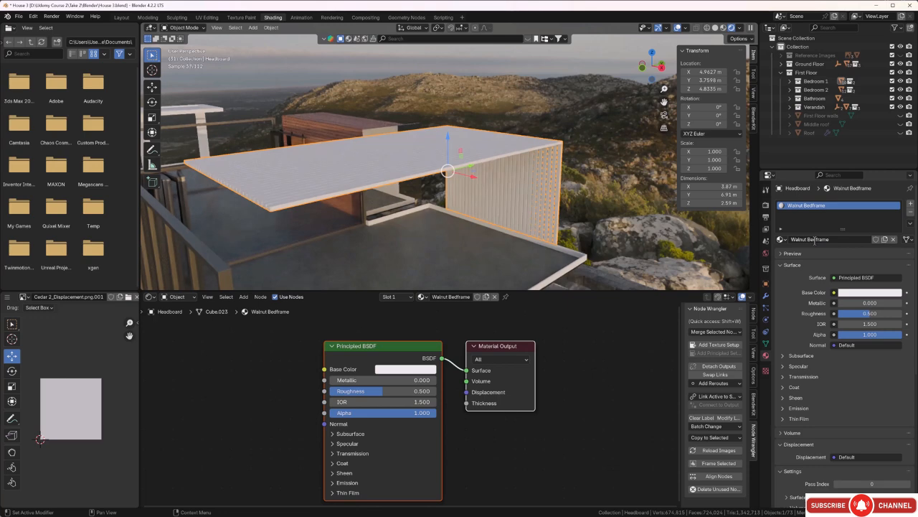
Load all texture maps from the Wood folder's Walnut bed frame set into the Walnut Bedframe material's Principled BSDF.
click(409, 344)
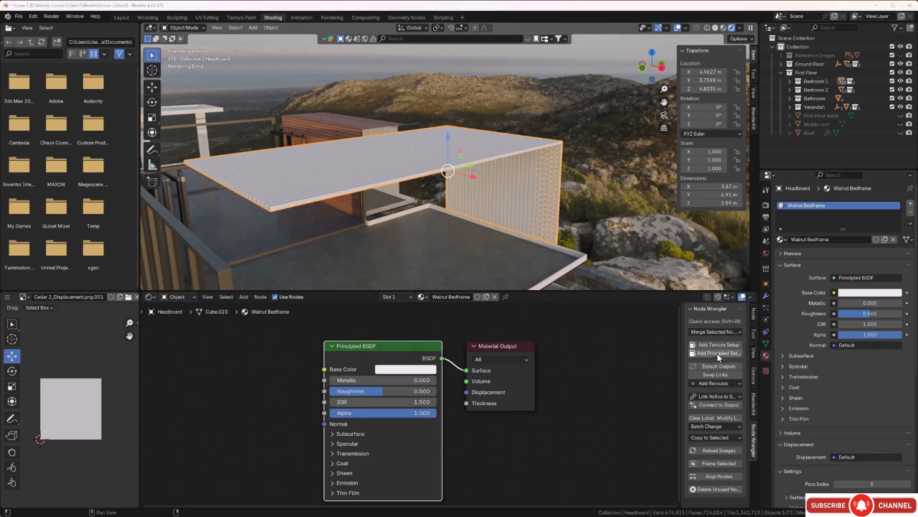
click(717, 353)
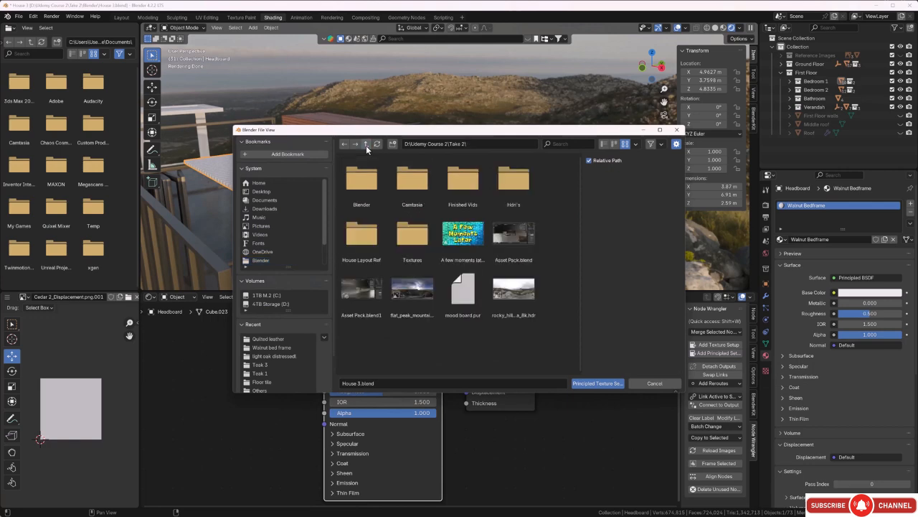
double_click(414, 245)
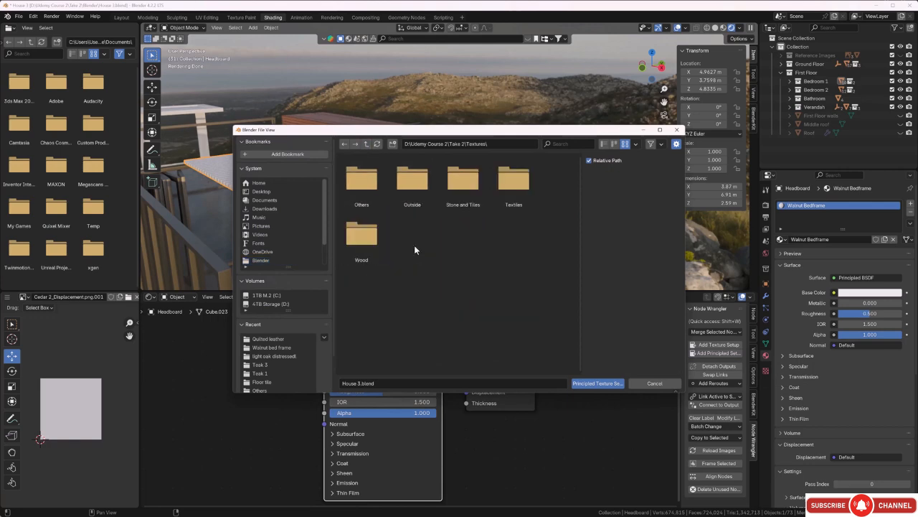
double_click(364, 239)
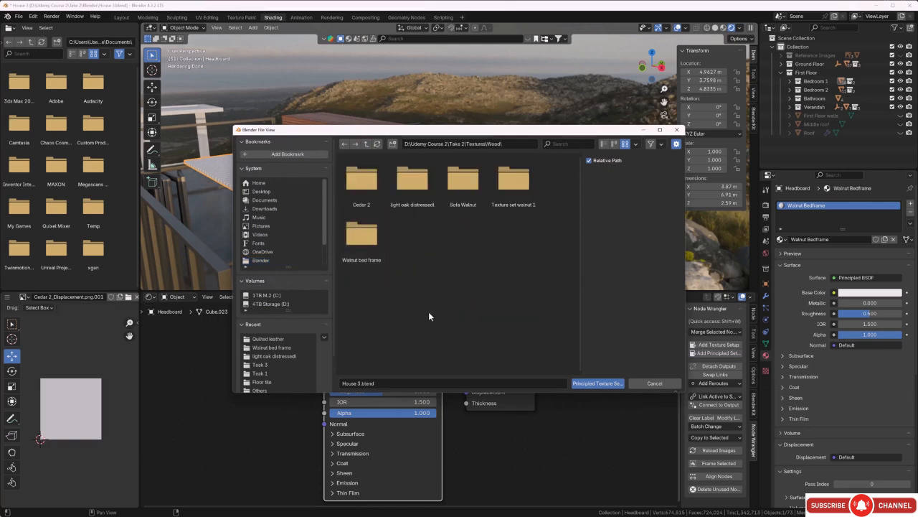
double_click(370, 244)
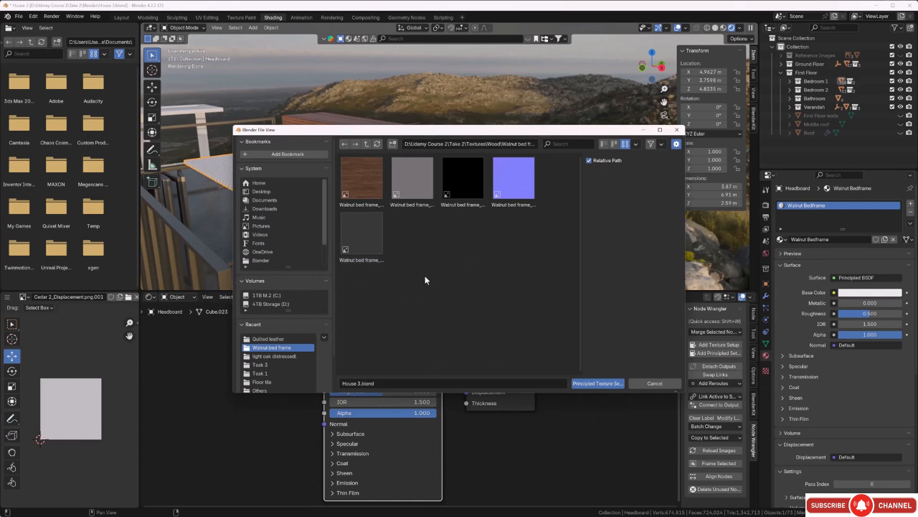
key(a)
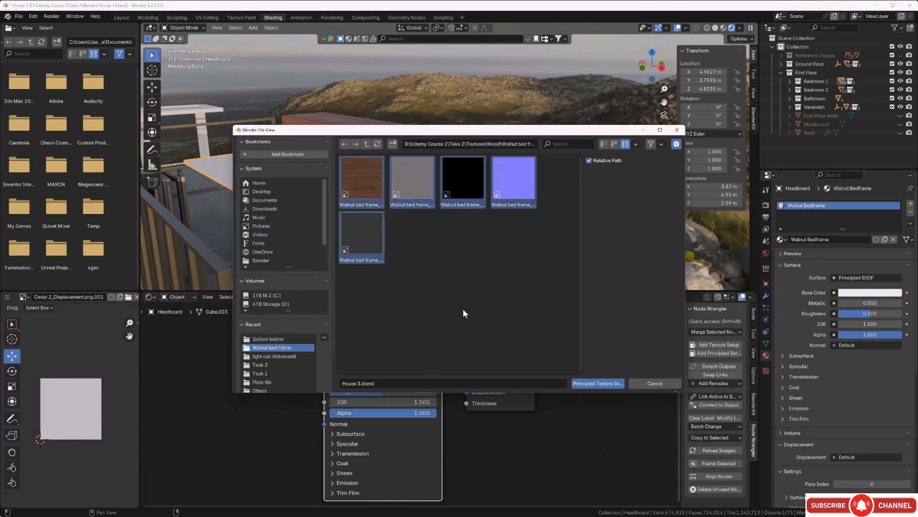
click(589, 384)
Unwrap all of the headboard's faces with Smart UV Project, slightly increasing the island margin.
middle_drag(355, 222, 391, 210)
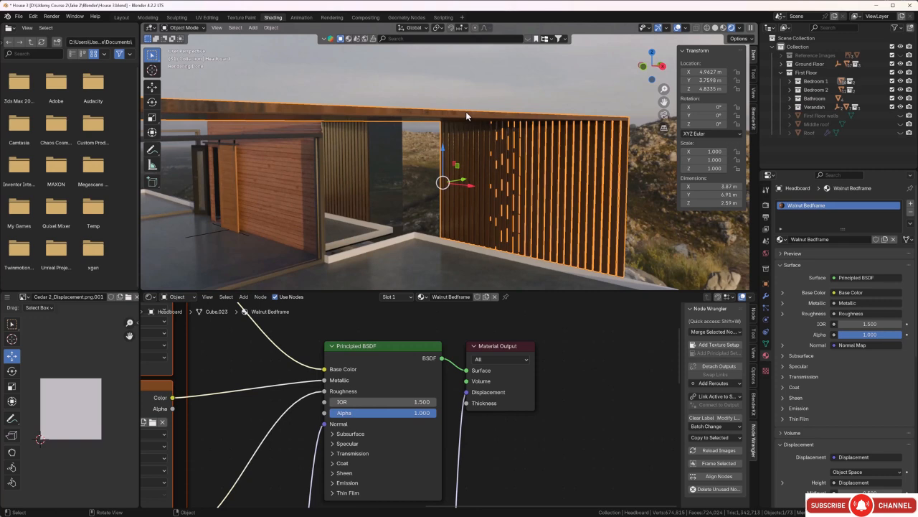
key(Tab)
key(a)
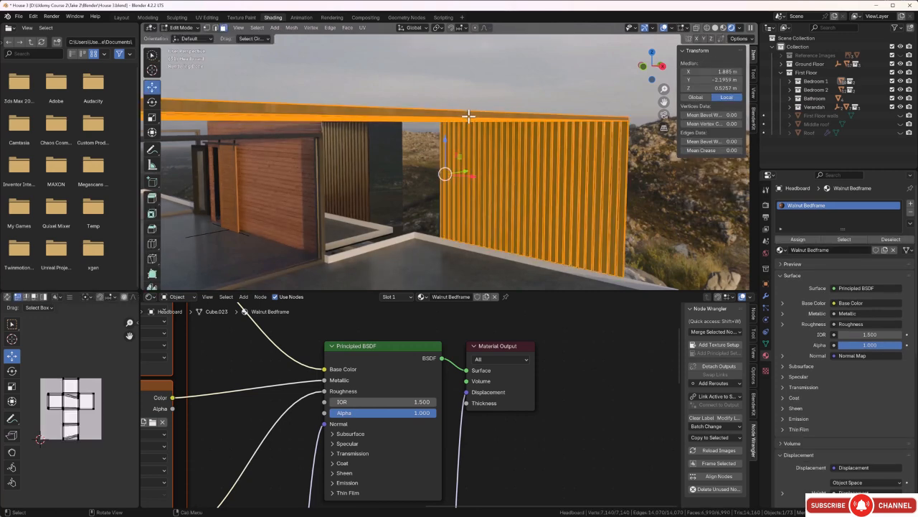
key(u)
click(458, 129)
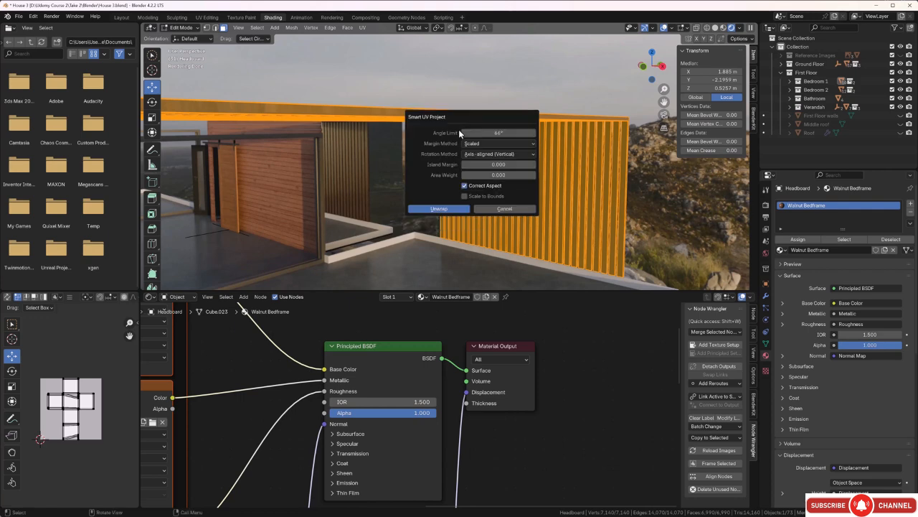
click(533, 165)
click(534, 165)
click(441, 208)
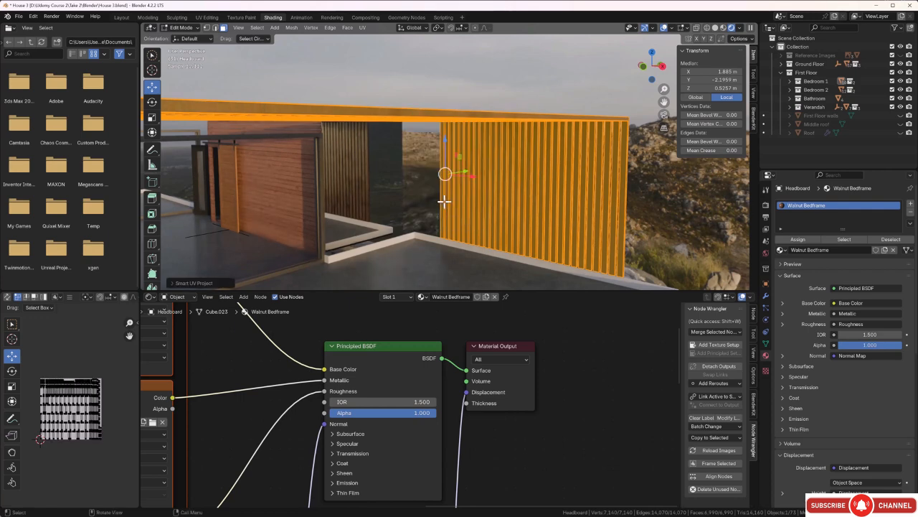
Deselect the headboard's faces and examine the walnut texture on its vertical slats up close.
click(416, 86)
middle_drag(412, 104, 420, 94)
scroll(534, 175, up, 2)
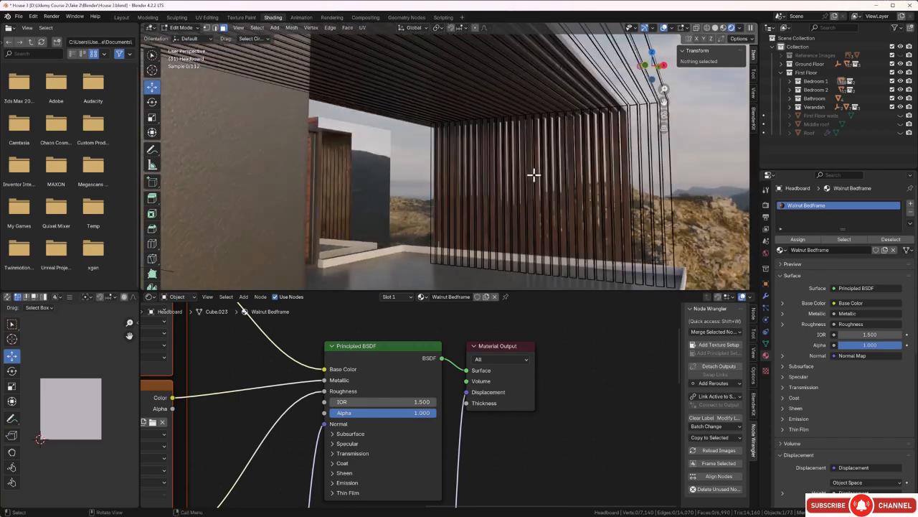
scroll(535, 176, up, 3)
middle_drag(471, 197, 452, 191)
scroll(455, 190, up, 2)
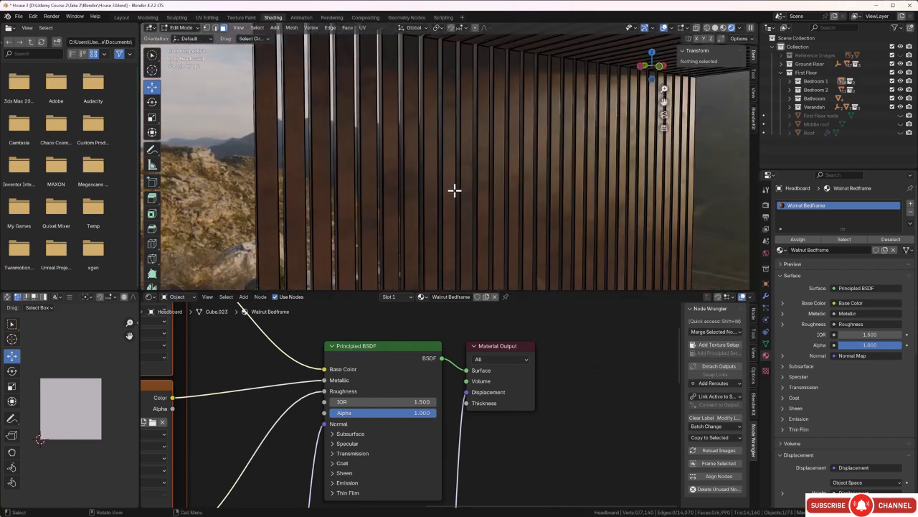
scroll(445, 183, up, 4)
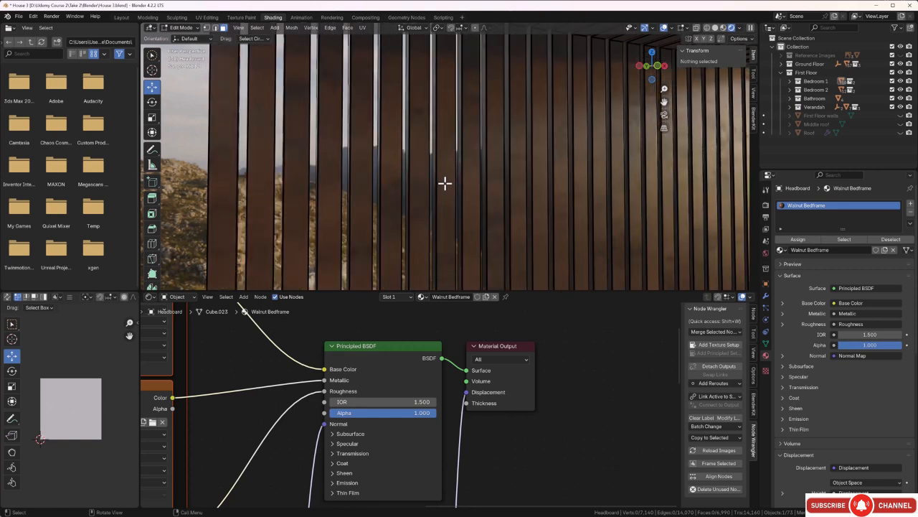
middle_drag(447, 183, 446, 184)
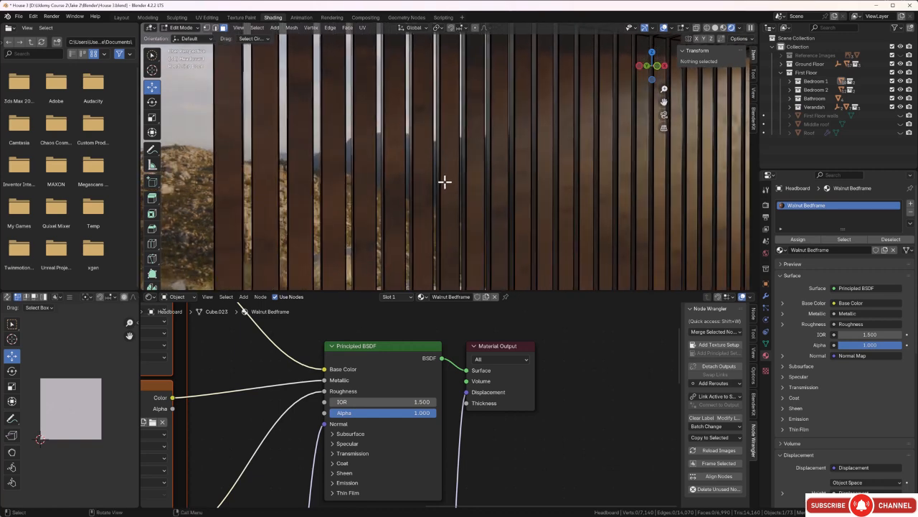
Select all of the headboard's UVs and try scaling them up.
key(a)
drag(111, 374, 37, 464)
key(s)
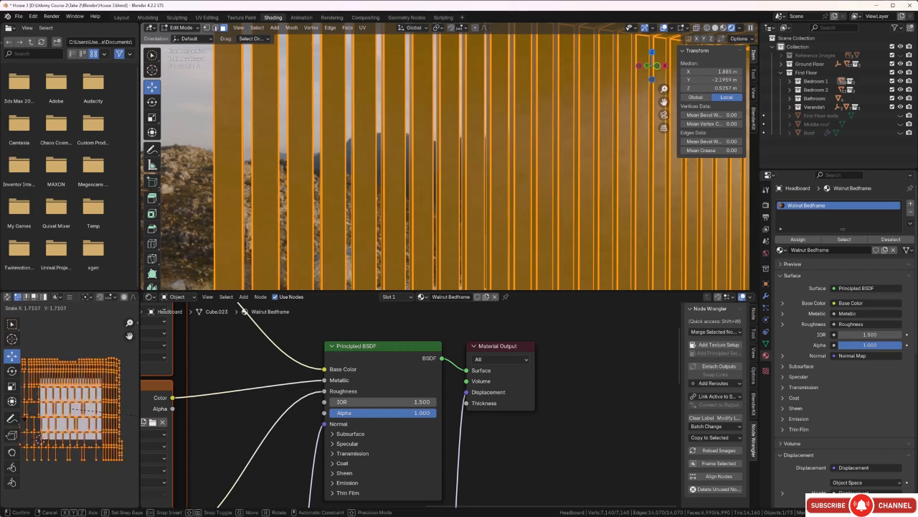
right_click(26, 413)
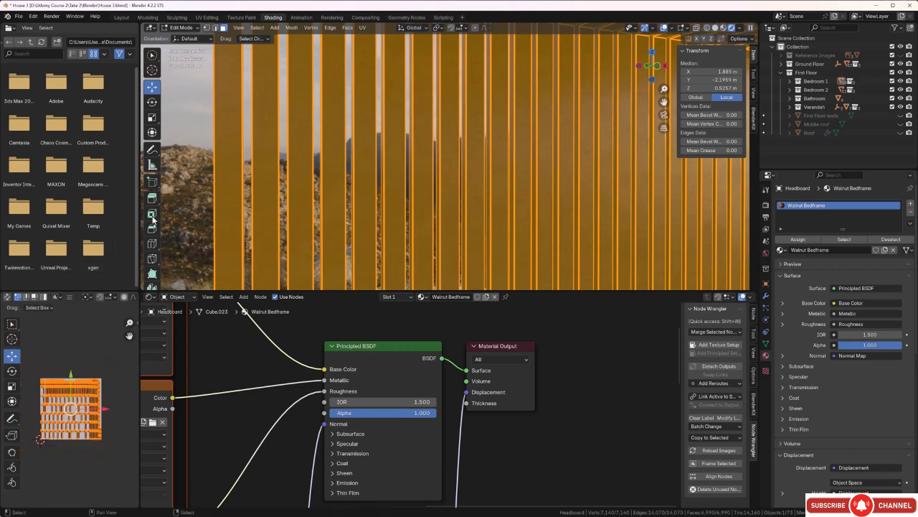
Set the Walnut Bedframe material's mapping scale to 9.3 on all three axes.
click(186, 195)
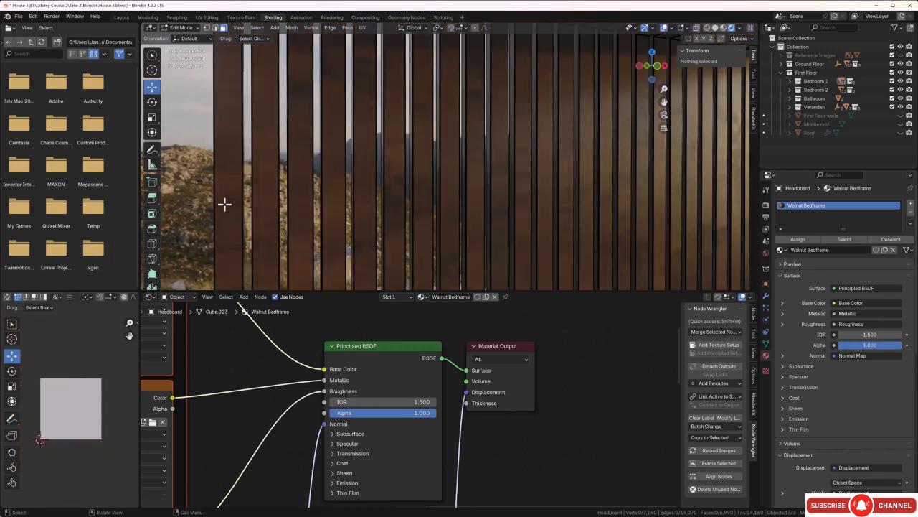
scroll(292, 358, down, 4)
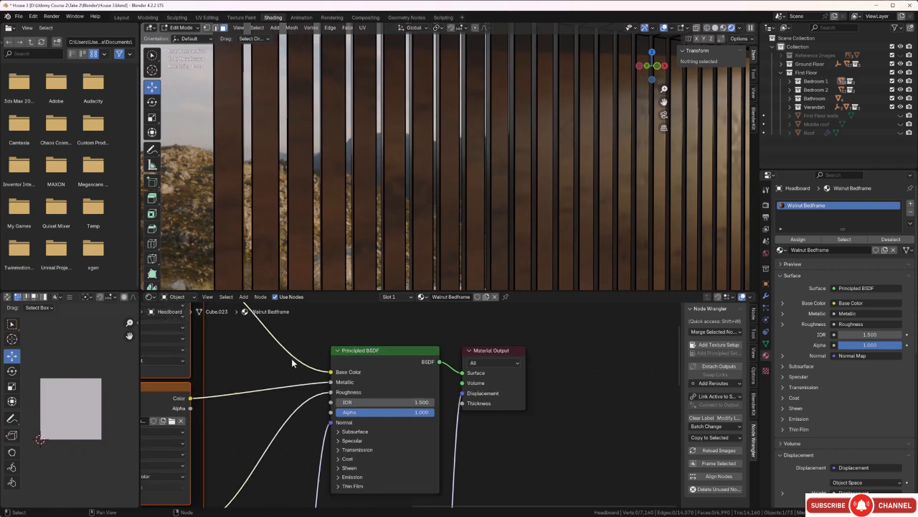
middle_drag(299, 381, 512, 368)
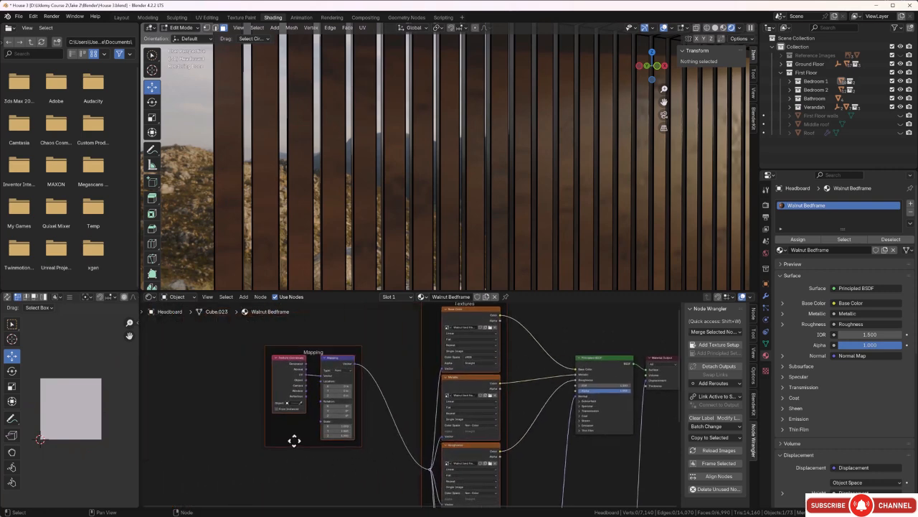
scroll(293, 437, up, 2)
scroll(354, 432, up, 3)
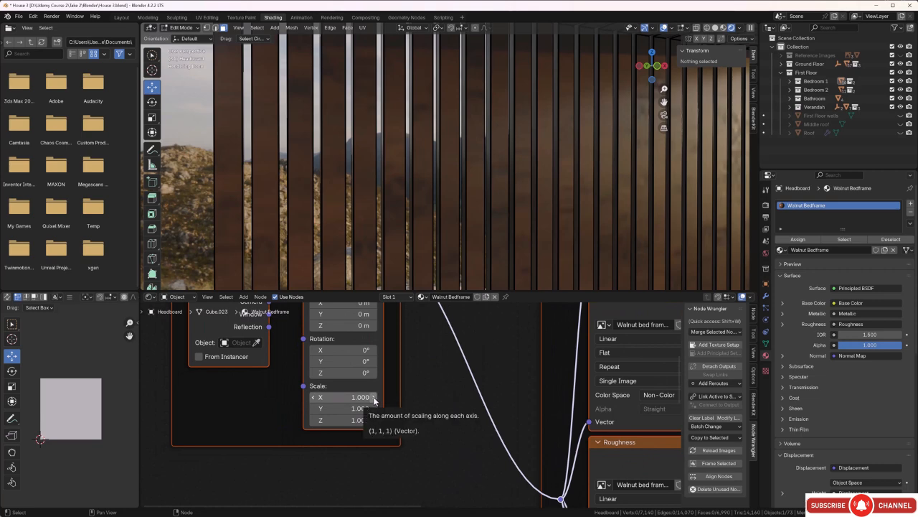
drag(374, 398, 417, 420)
drag(343, 397, 410, 397)
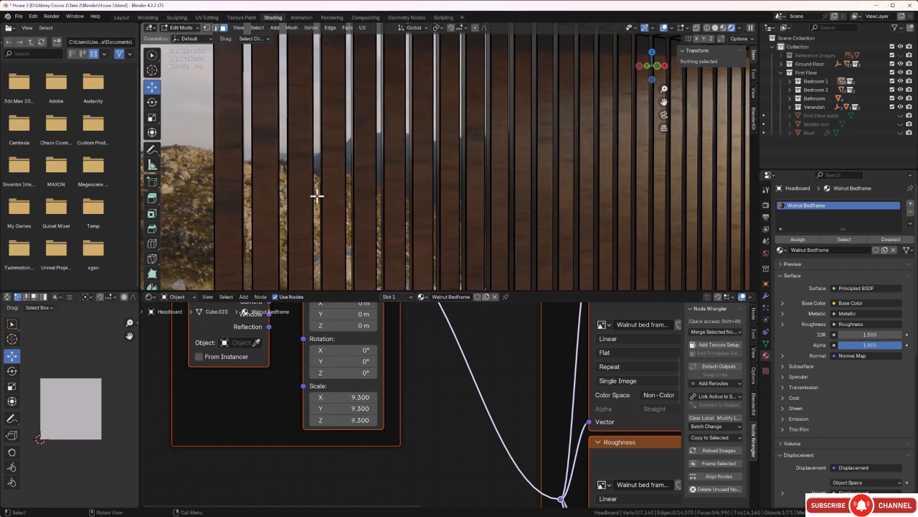
Rotate all of the headboard's UVs by 90 degrees, then deselect its faces to check the grain on the slats.
middle_drag(322, 193, 340, 188)
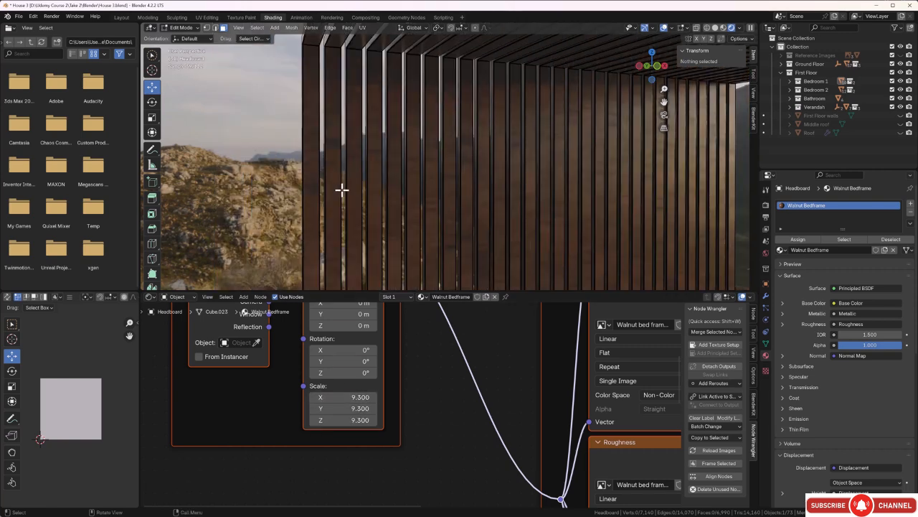
key(a)
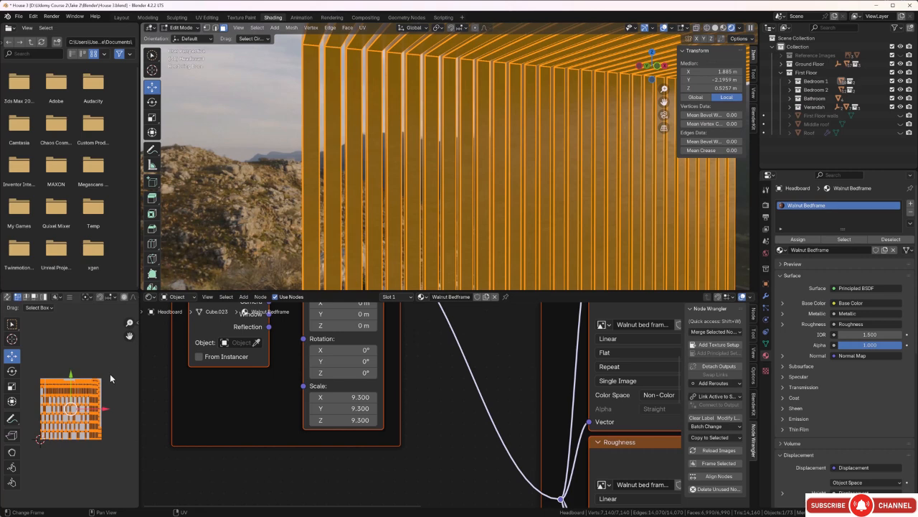
text(r)
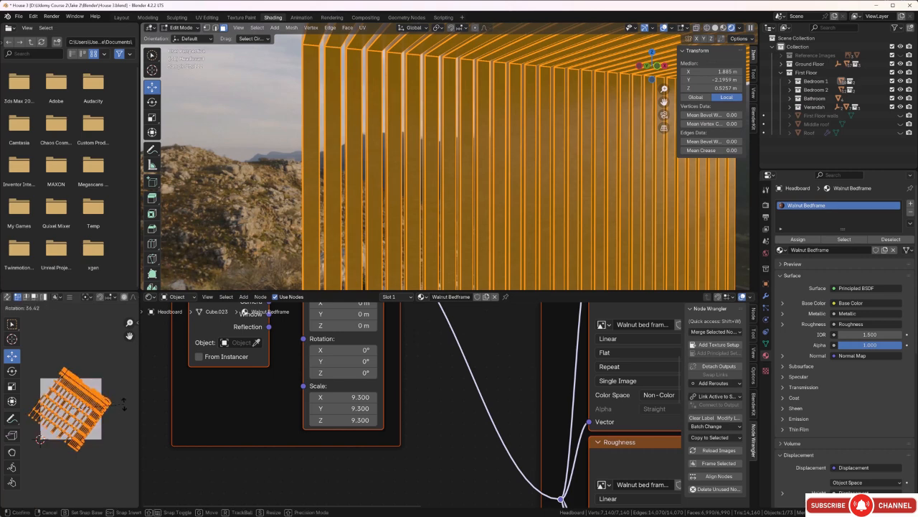
text(90)
key(Return)
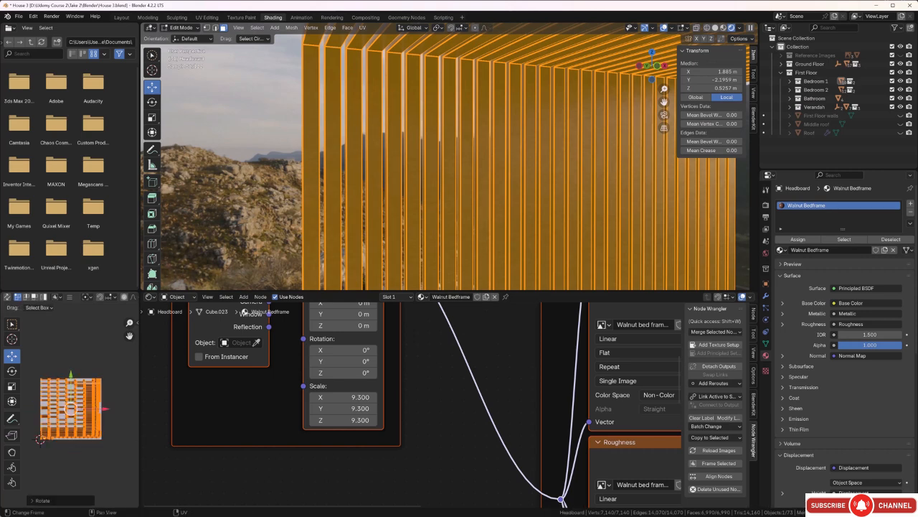
click(276, 195)
scroll(363, 222, up, 3)
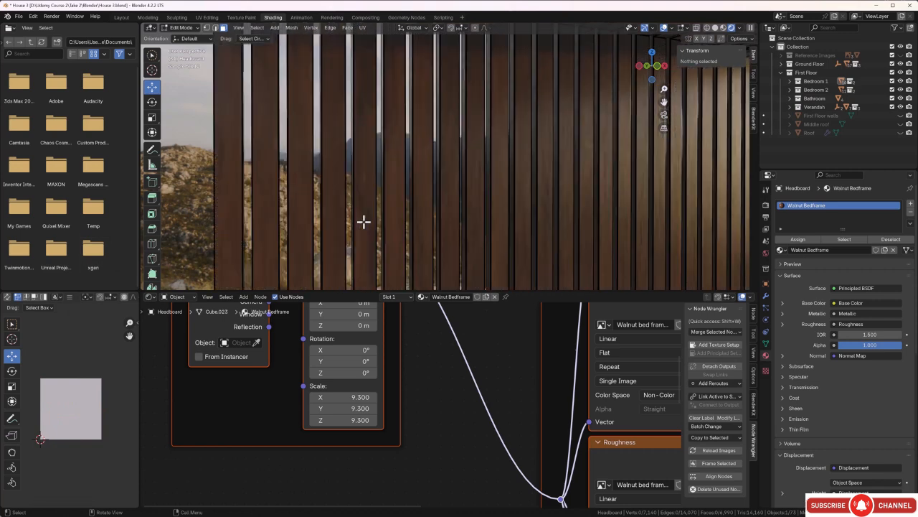
scroll(364, 222, up, 2)
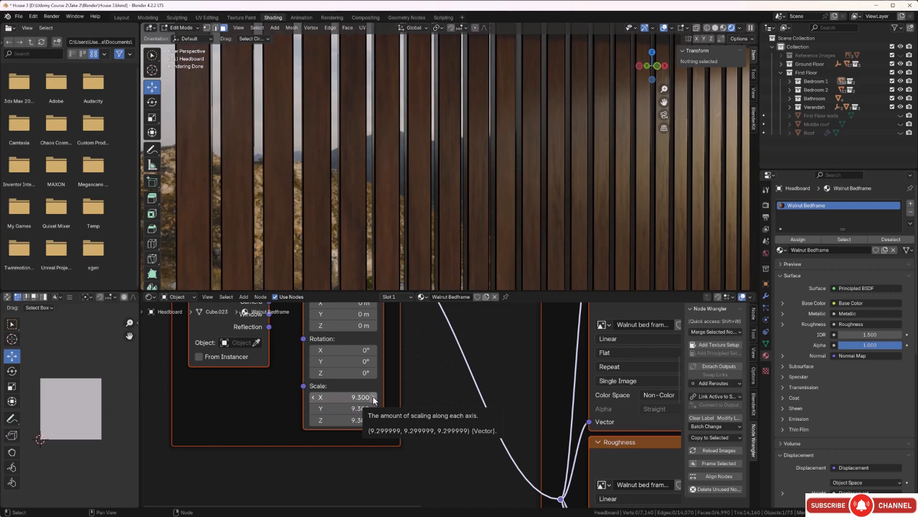
Raise the walnut texture's mapping scale to 33.6 on X, Y and Z and inspect the headboard from several angles.
drag(374, 400, 485, 419)
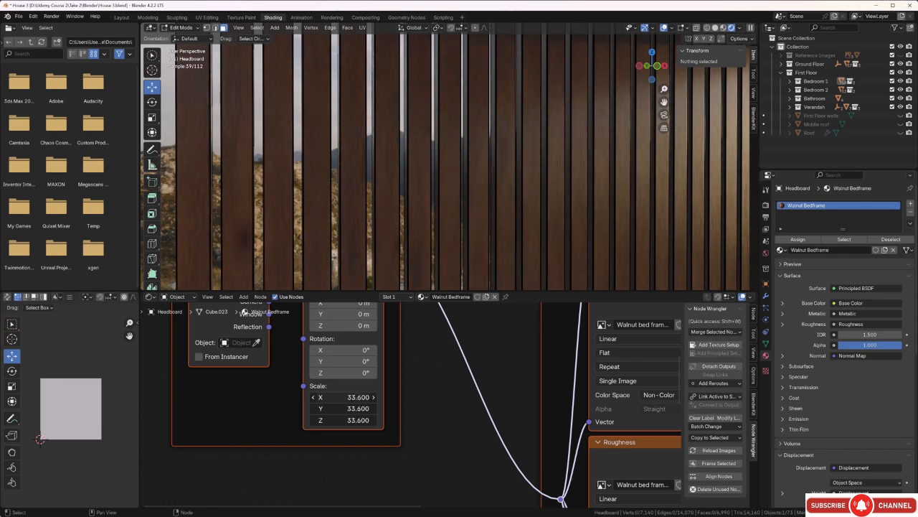
scroll(362, 192, up, 3)
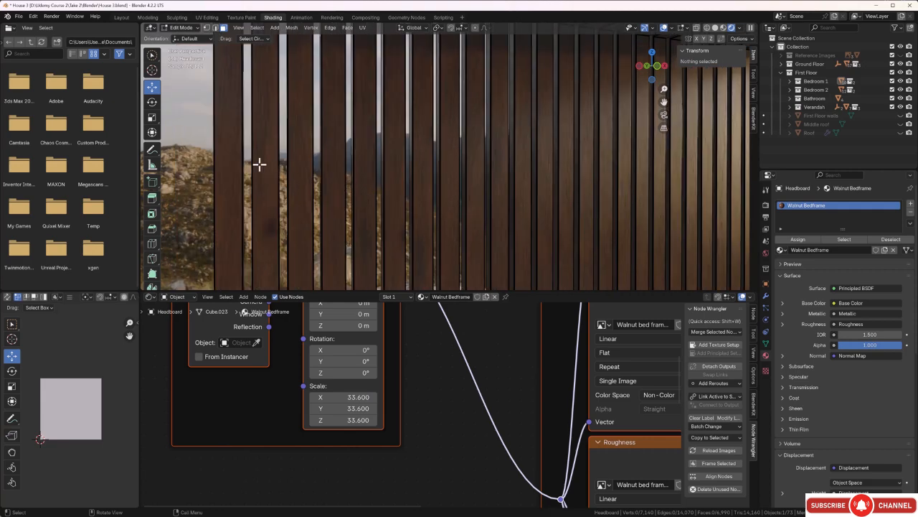
middle_drag(278, 205, 432, 123)
scroll(431, 228, up, 1)
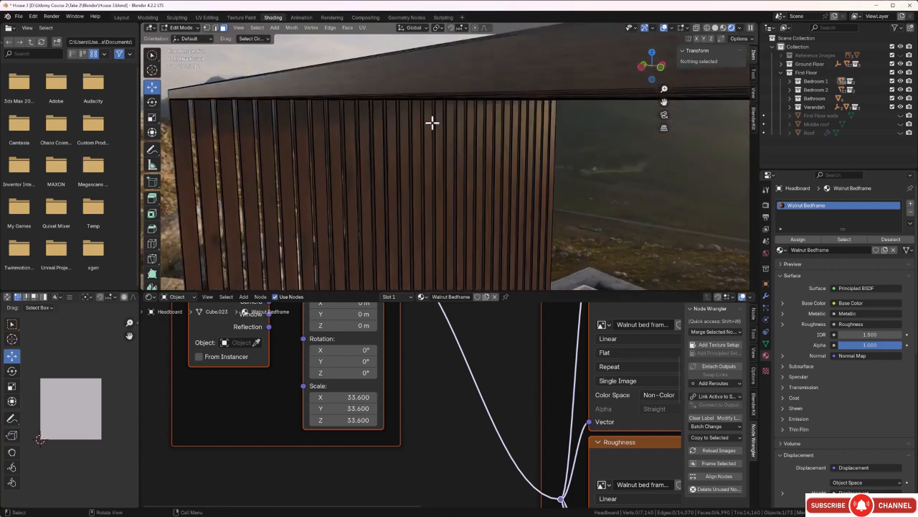
middle_drag(395, 80, 397, 141)
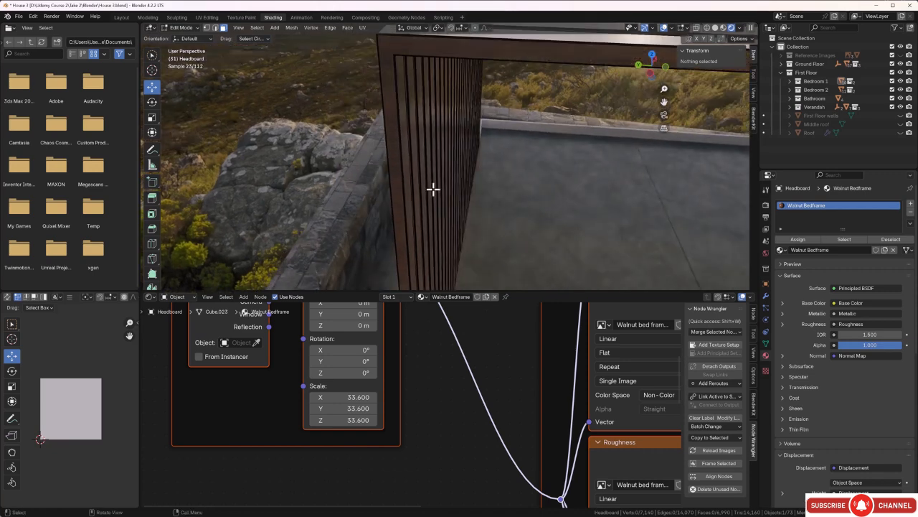
middle_drag(433, 188, 405, 165)
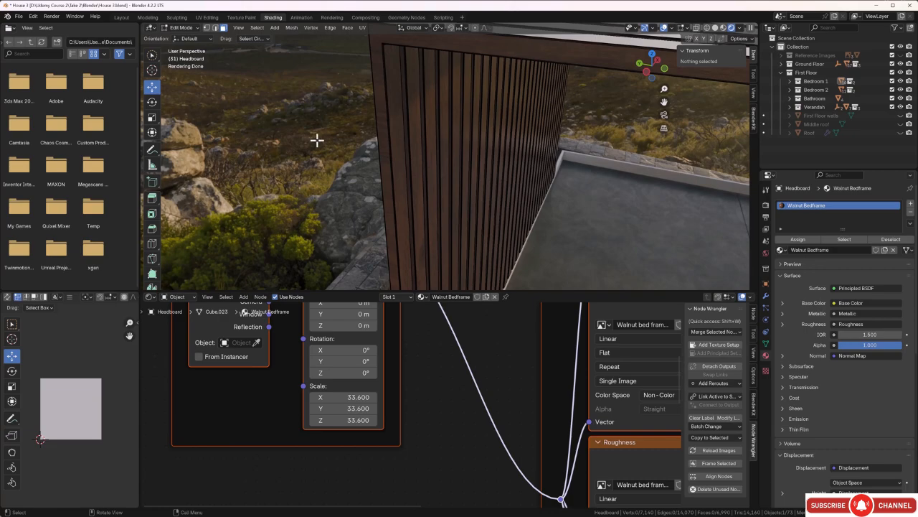
middle_drag(317, 140, 406, 212)
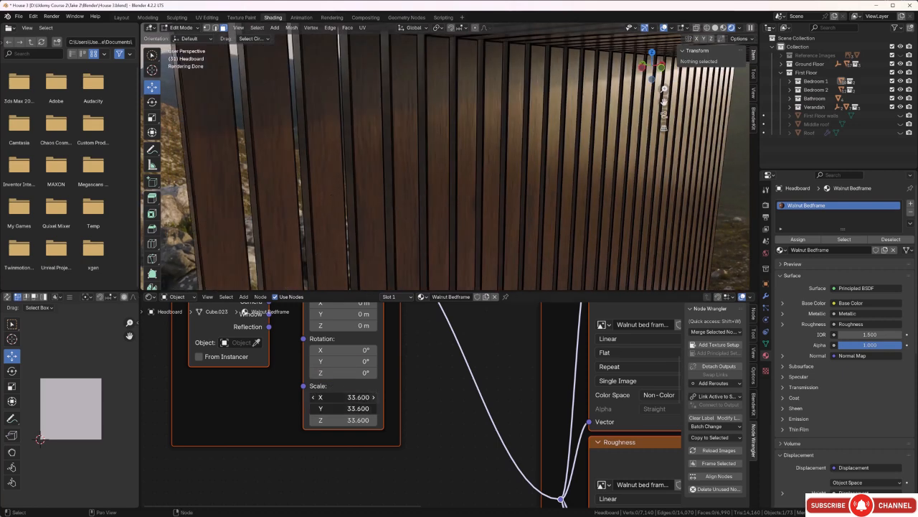
Increase the walnut mapping scale to 53.4 on X, Y and Z, check the slats and leave the headboard's Edit Mode.
drag(343, 407, 487, 420)
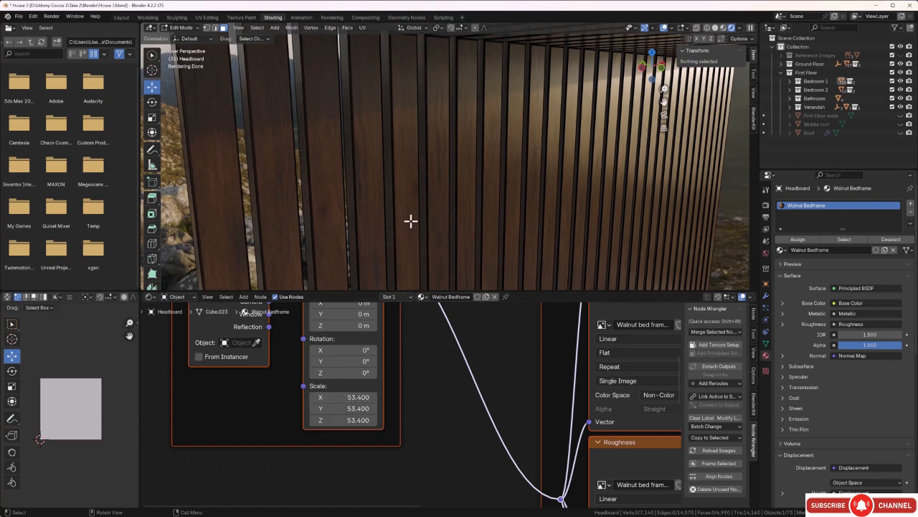
middle_drag(410, 219, 596, 203)
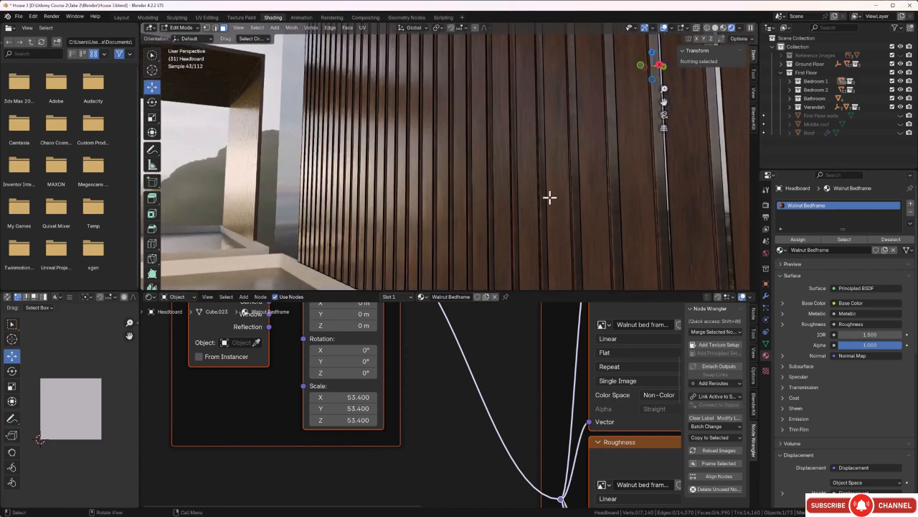
middle_drag(550, 197, 535, 184)
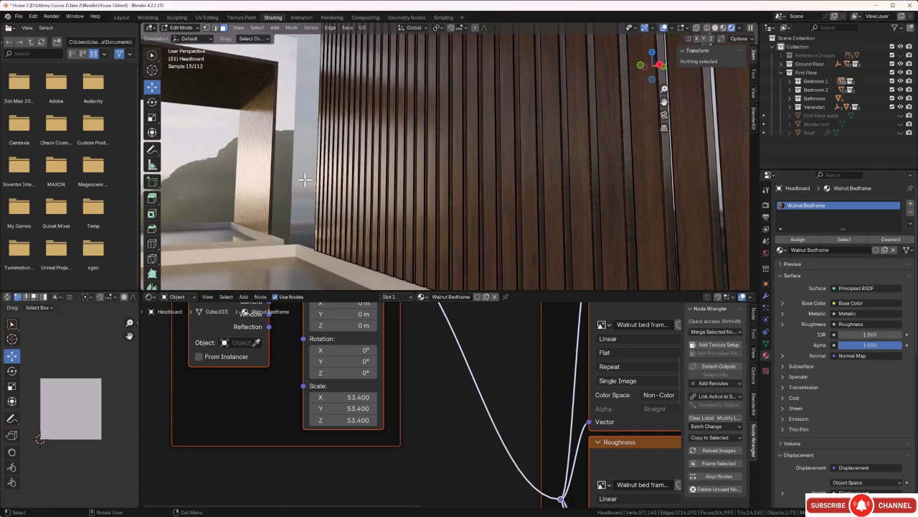
key(Tab)
Select the skirting board below the headboard and apply its rotation and scale.
middle_drag(522, 228, 493, 161)
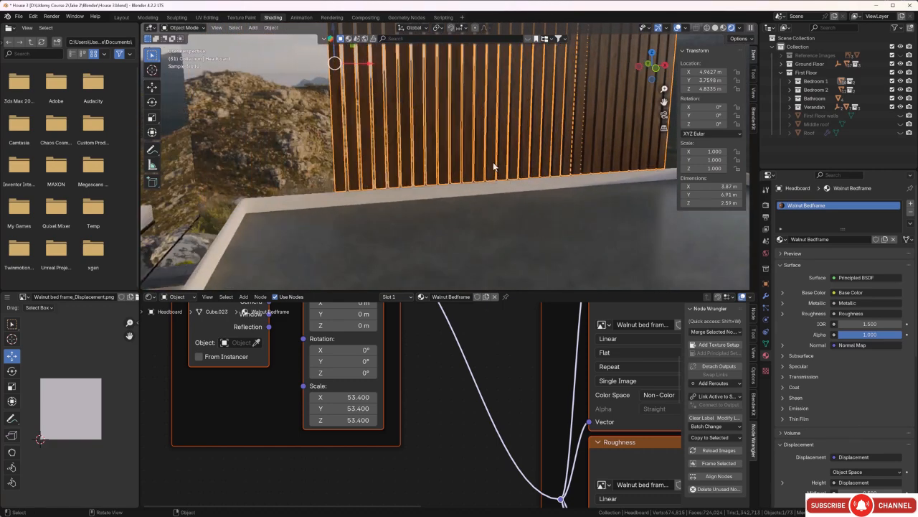
click(409, 198)
middle_drag(409, 198, 452, 227)
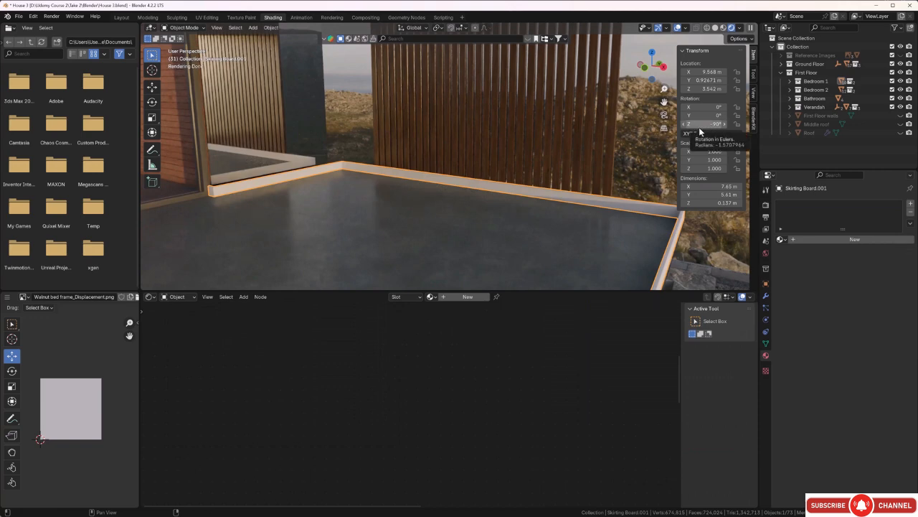
key(ctrl+a)
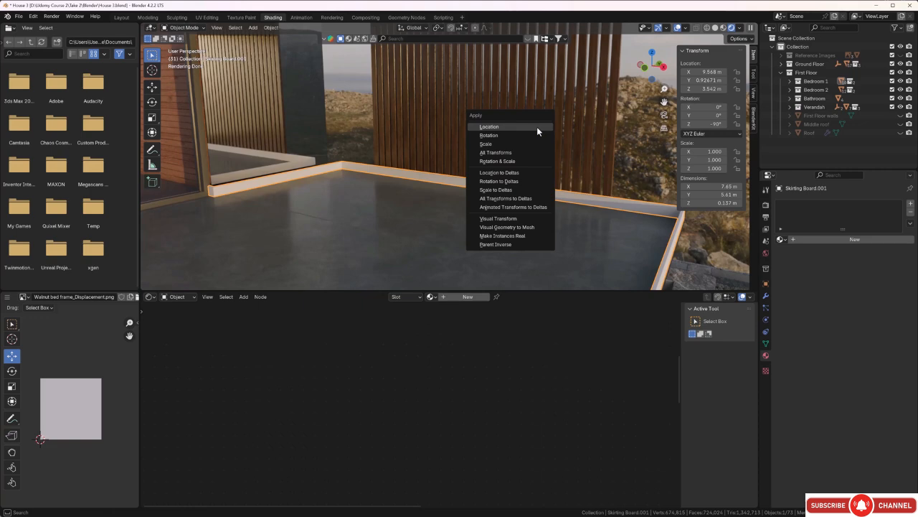
click(518, 162)
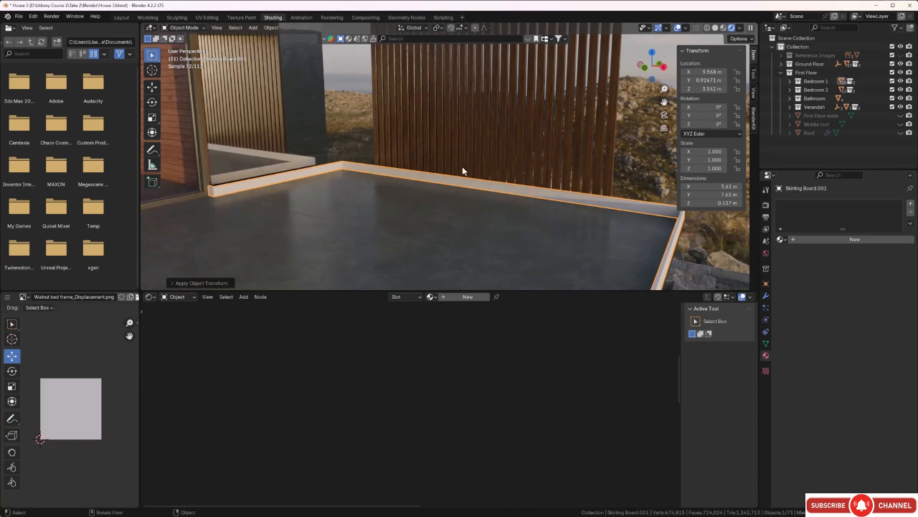
Unwrap all of the skirting board's faces with Smart UV Project, using an island margin of 0.020.
key(Tab)
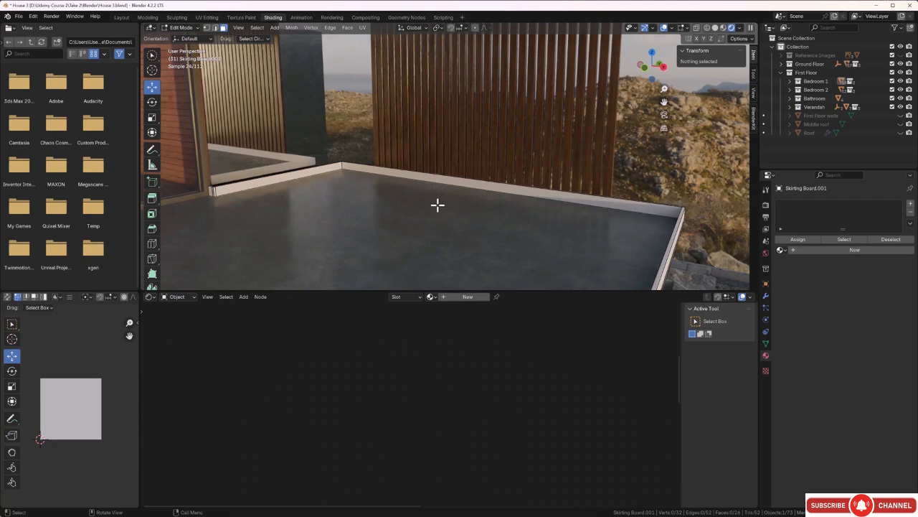
key(a)
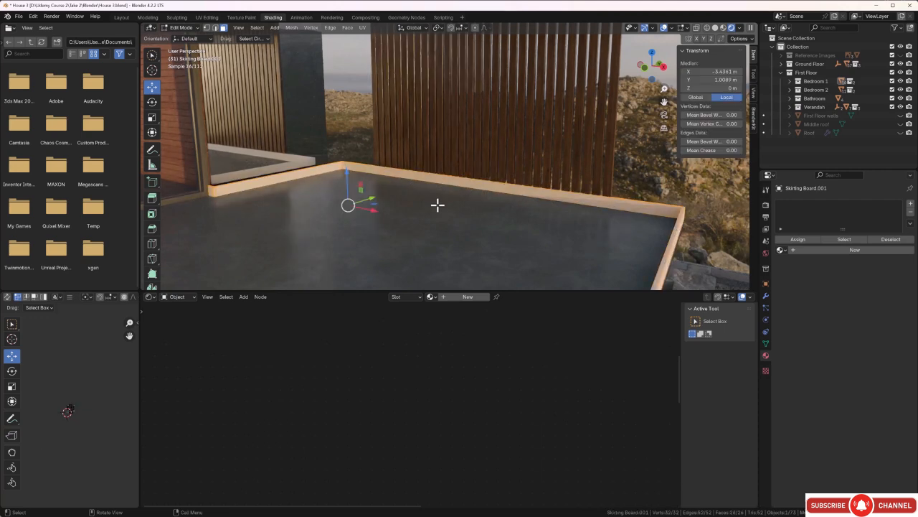
key(u)
click(404, 205)
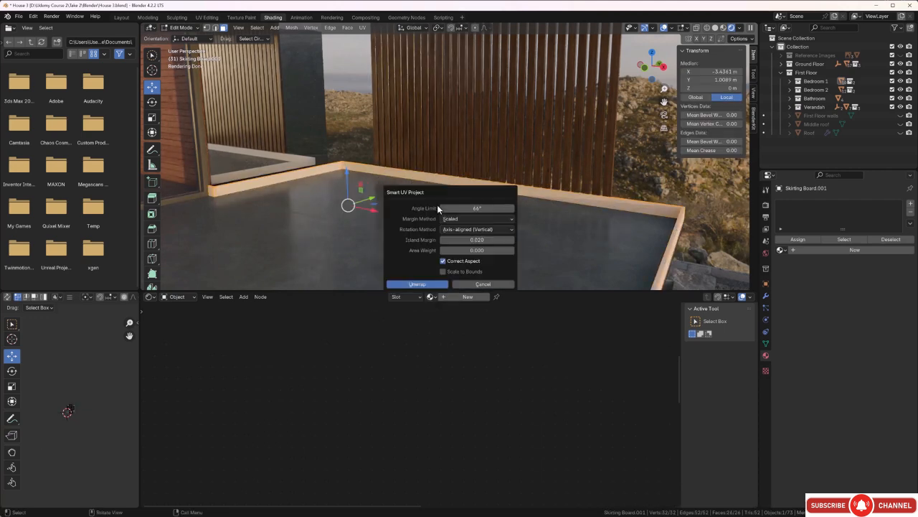
click(431, 285)
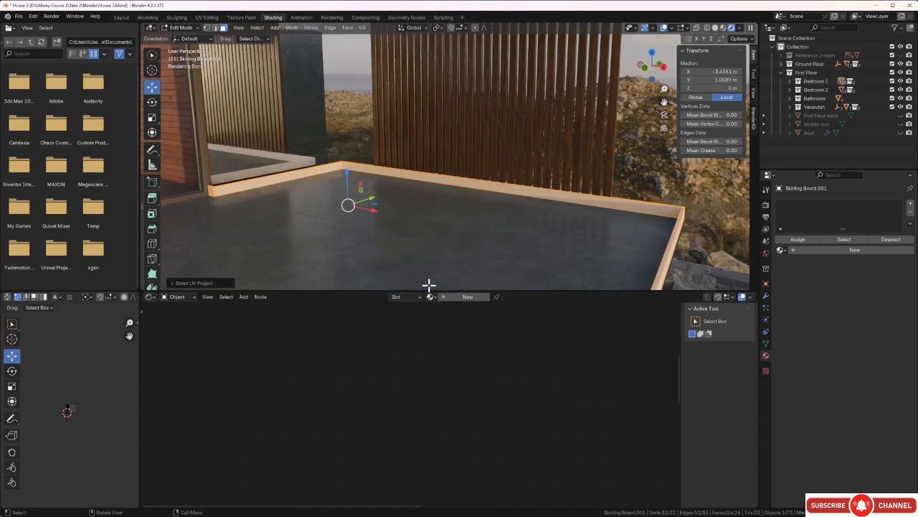
Assign the existing Walnut Bedframe material to the skirting board.
click(431, 297)
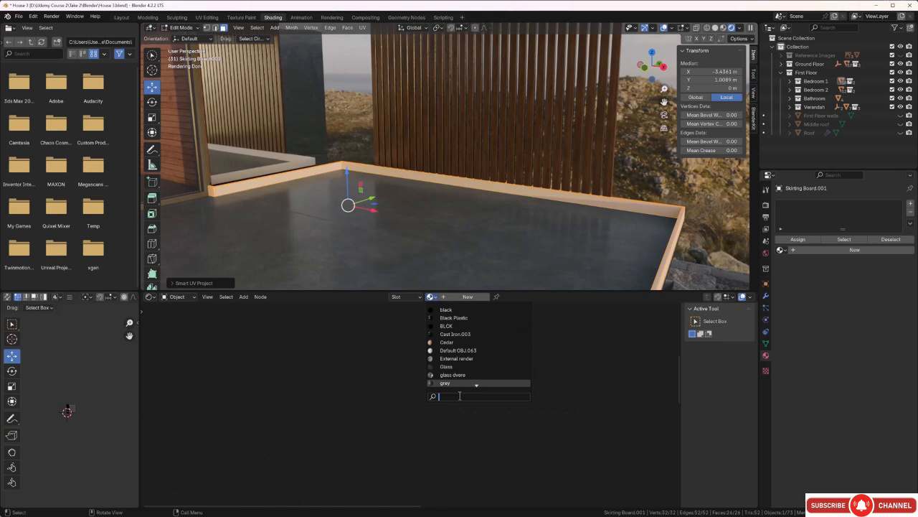
text(wa)
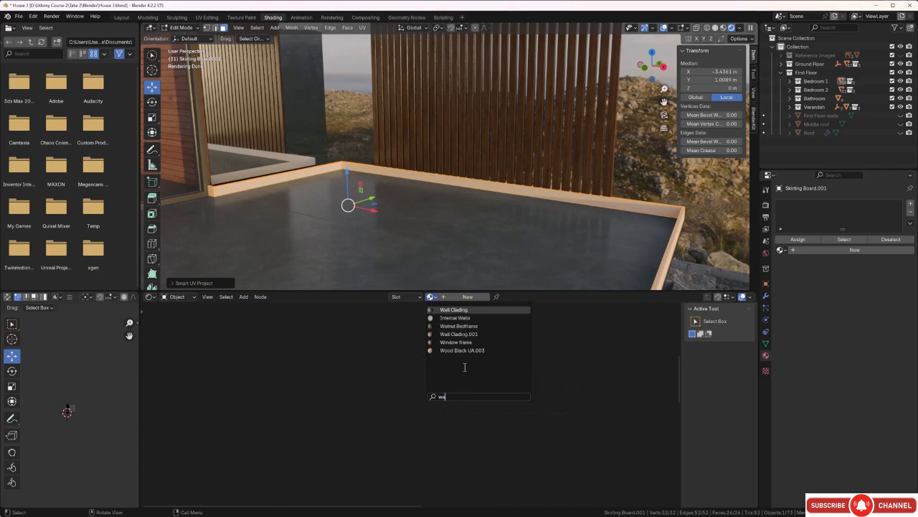
click(459, 325)
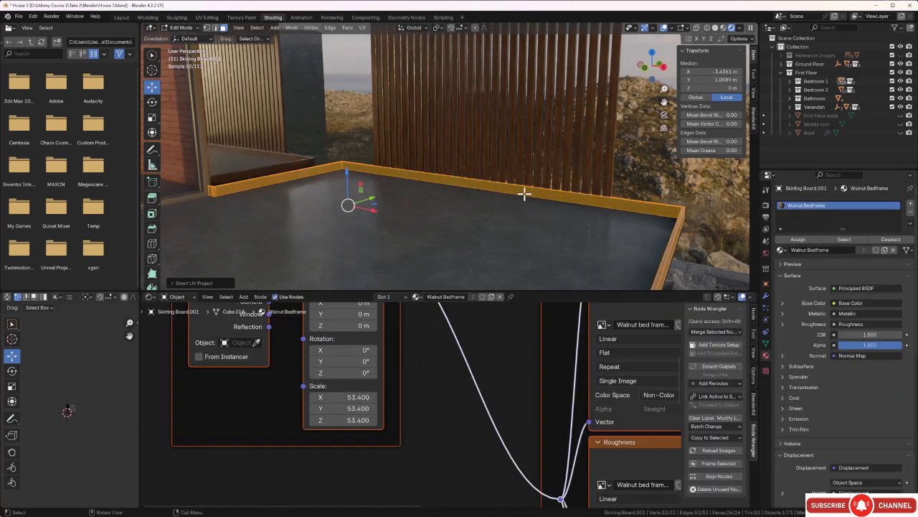
Rotate all of the skirting board's UVs by 90 degrees and deselect its faces to check the grain direction.
scroll(309, 211, up, 3)
middle_drag(308, 217, 404, 191)
scroll(316, 184, up, 3)
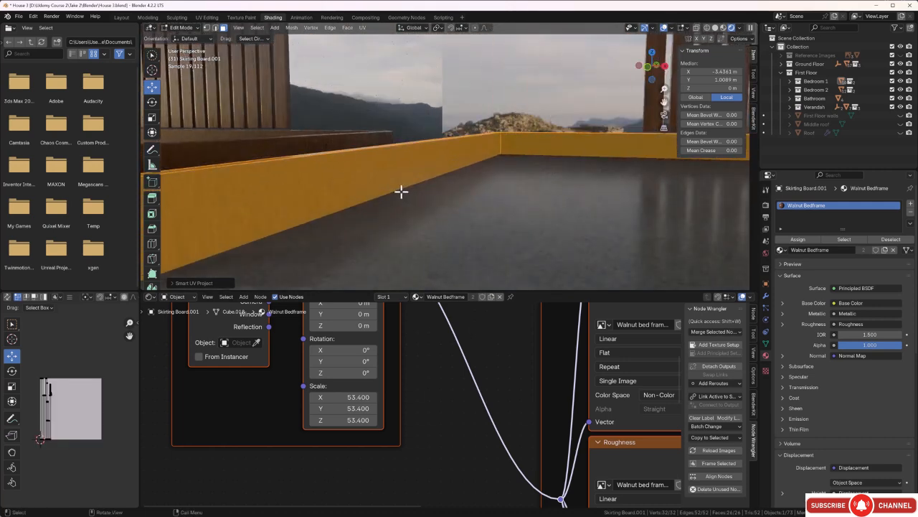
scroll(401, 191, down, 3)
drag(106, 354, 49, 461)
text(r)
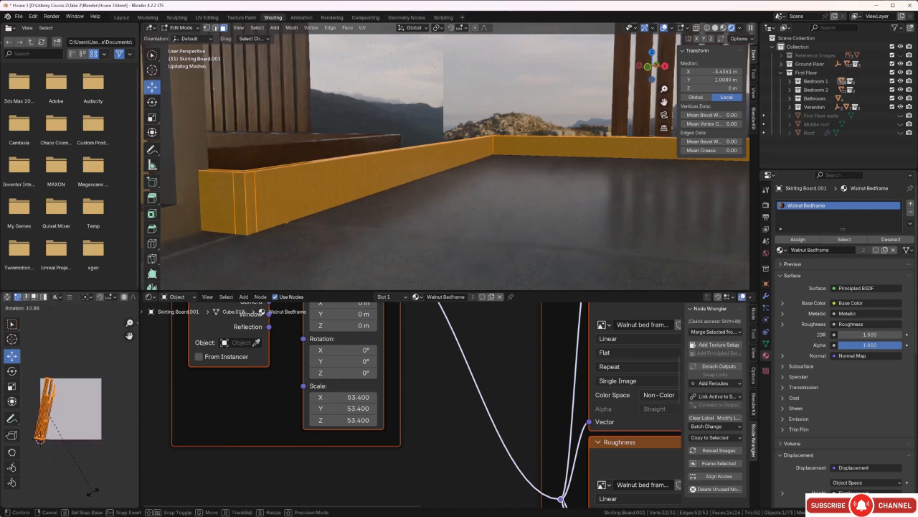
text(90)
key(Return)
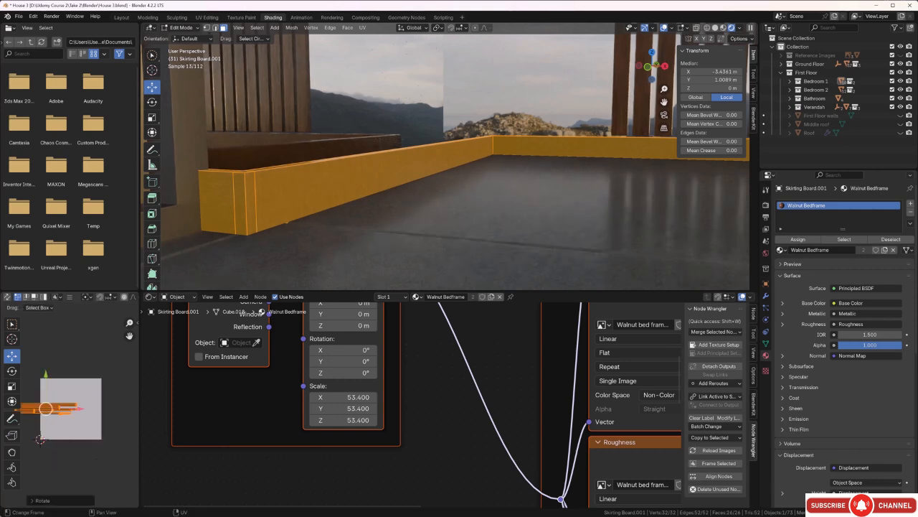
click(416, 115)
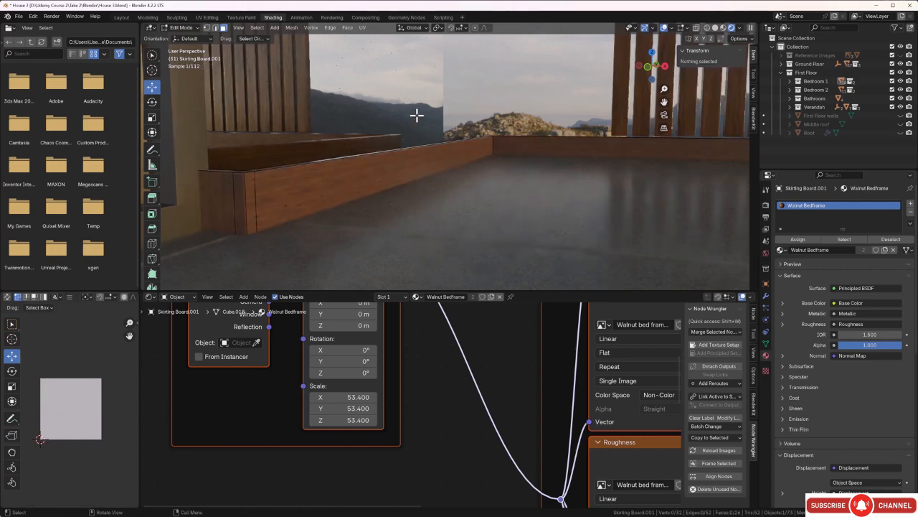
Scale all of the skirting board's UVs down to about 0.41 to enlarge the walnut grain, then deselect its faces.
scroll(402, 176, up, 3)
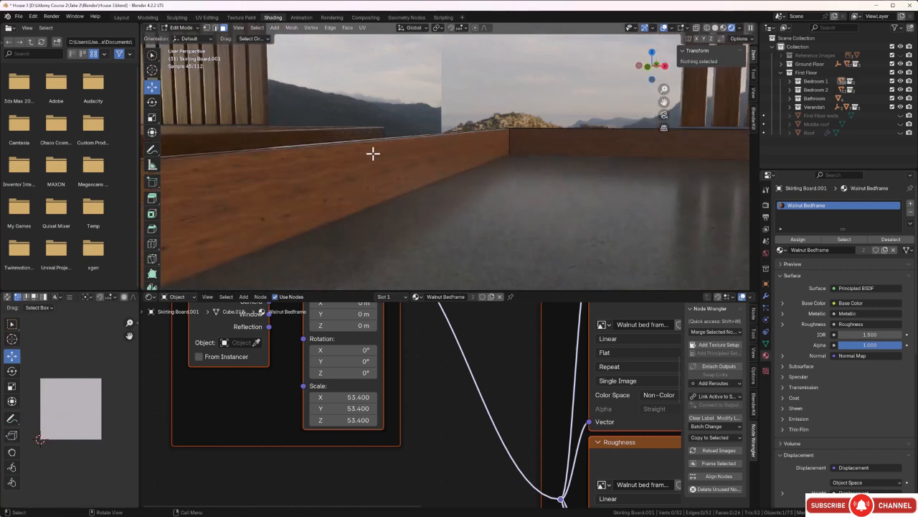
scroll(428, 352, down, 4)
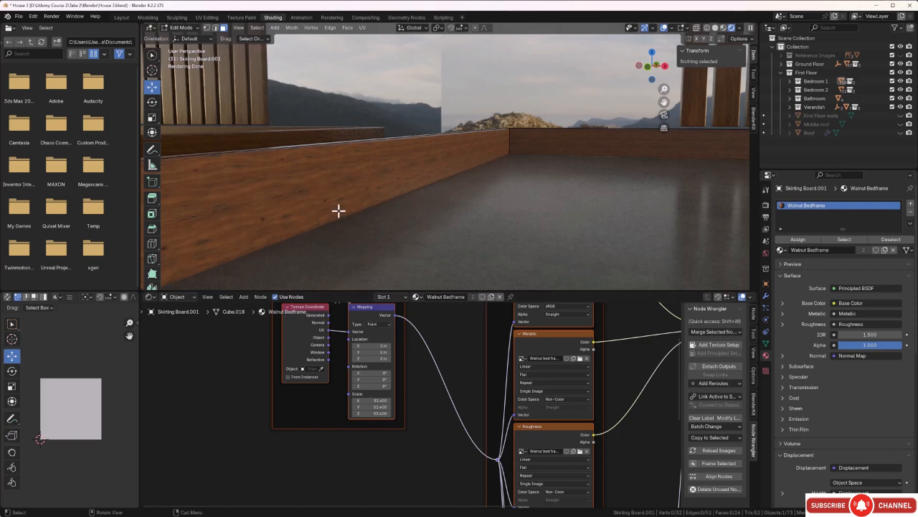
key(a)
middle_drag(78, 412, 105, 400)
click(119, 355)
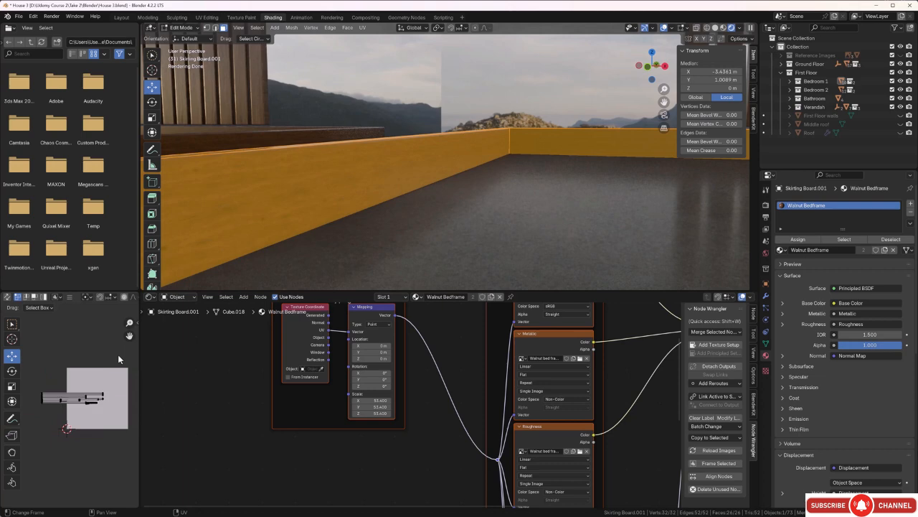
drag(114, 366, 37, 438)
key(s)
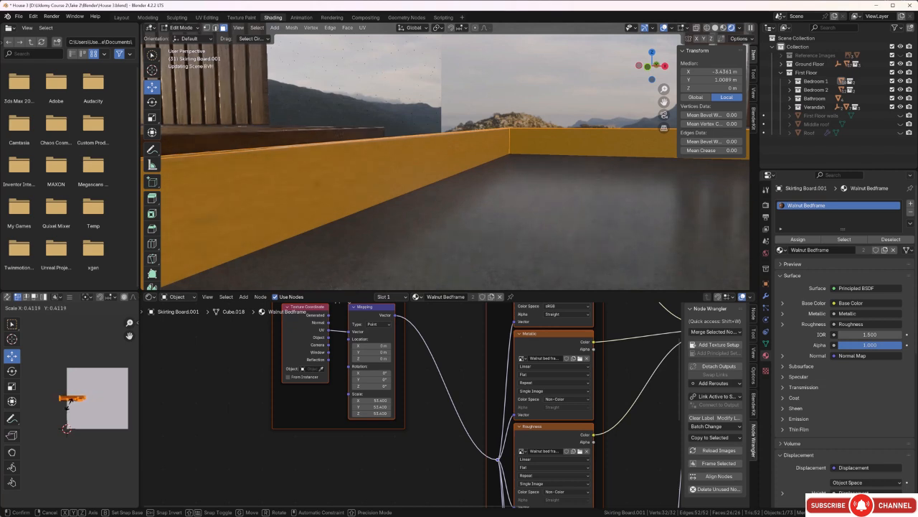
click(69, 403)
click(351, 81)
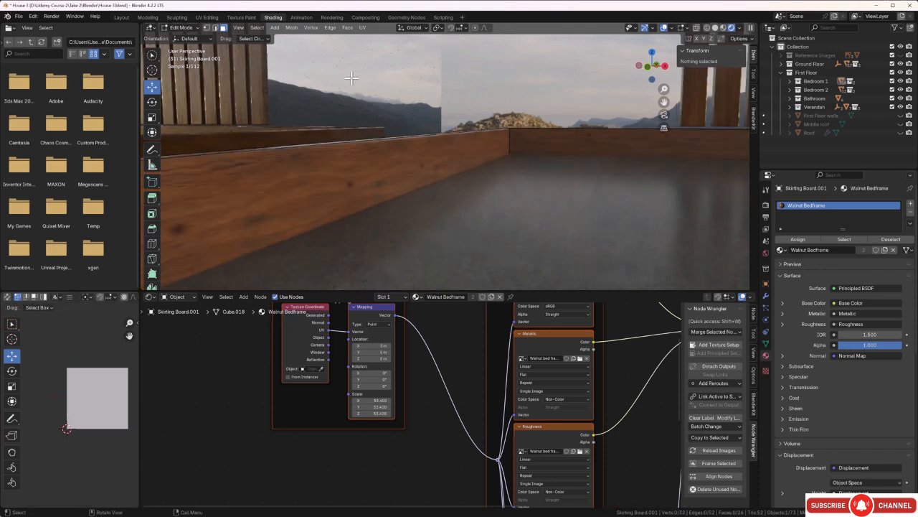
mouse_move(340, 165)
middle_down()
mouse_move(349, 160)
mouse_move(343, 165)
middle_up()
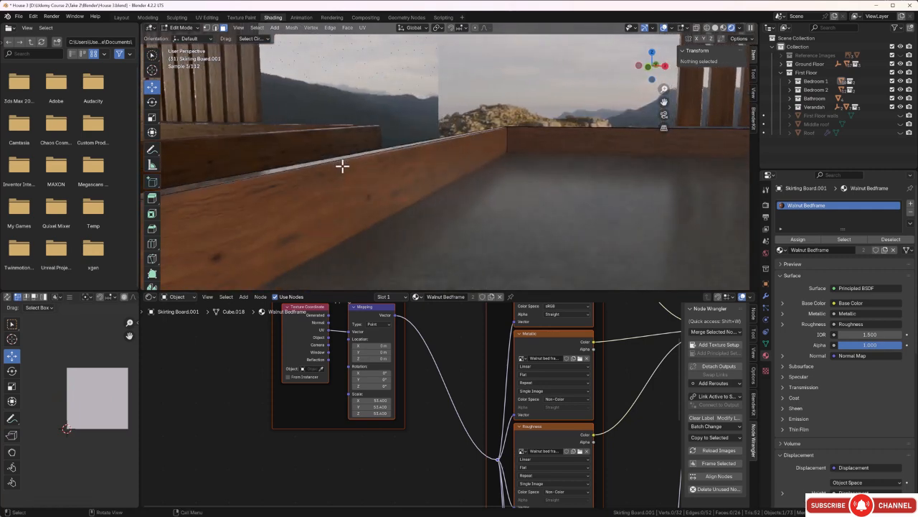
Rotate all of the skirting board's UVs slightly, by about -1.9°, and deselect its faces.
key(a)
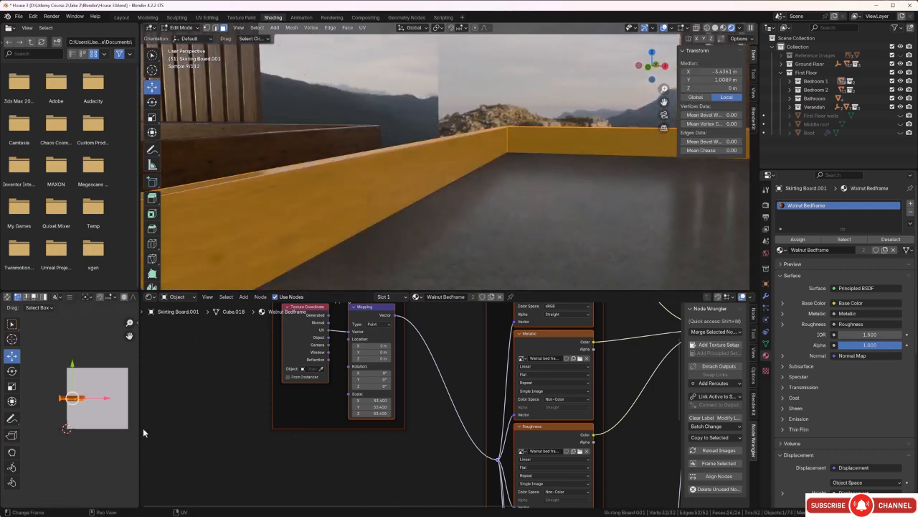
key(r)
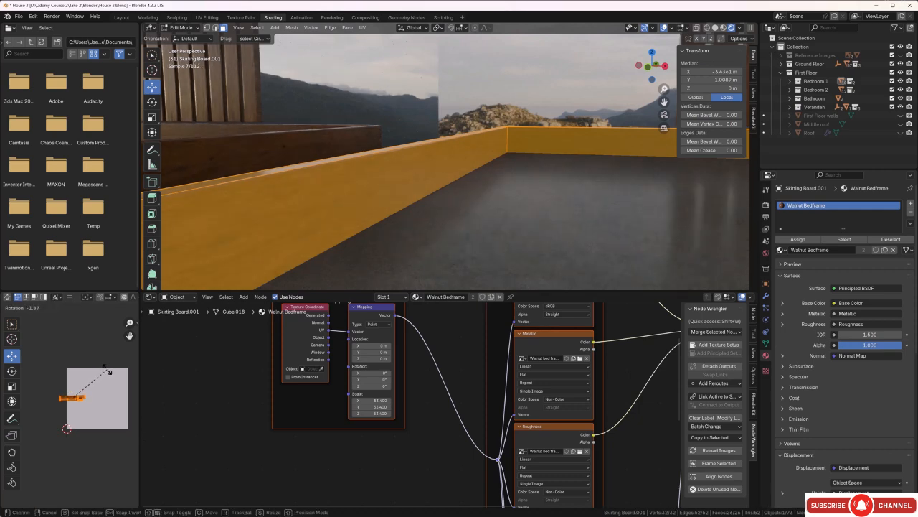
click(107, 370)
click(342, 96)
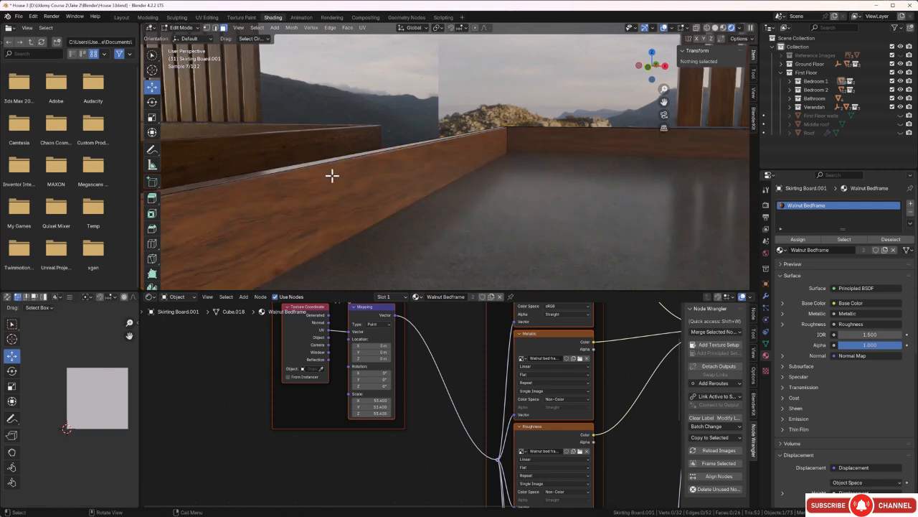
mouse_move(330, 181)
middle_down()
mouse_move(336, 190)
mouse_move(322, 191)
middle_up()
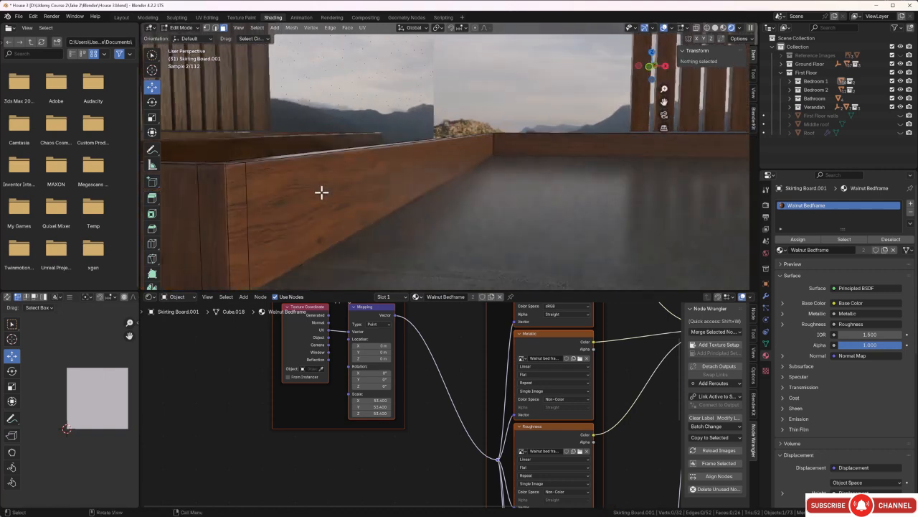
Rotate the UVs of the skirting board's end face by 90 degrees and deselect it.
click(178, 238)
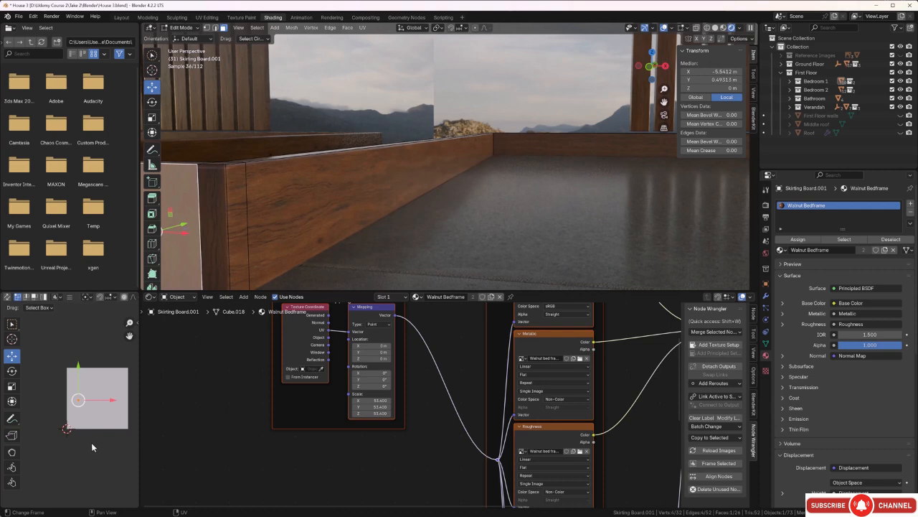
text(r90)
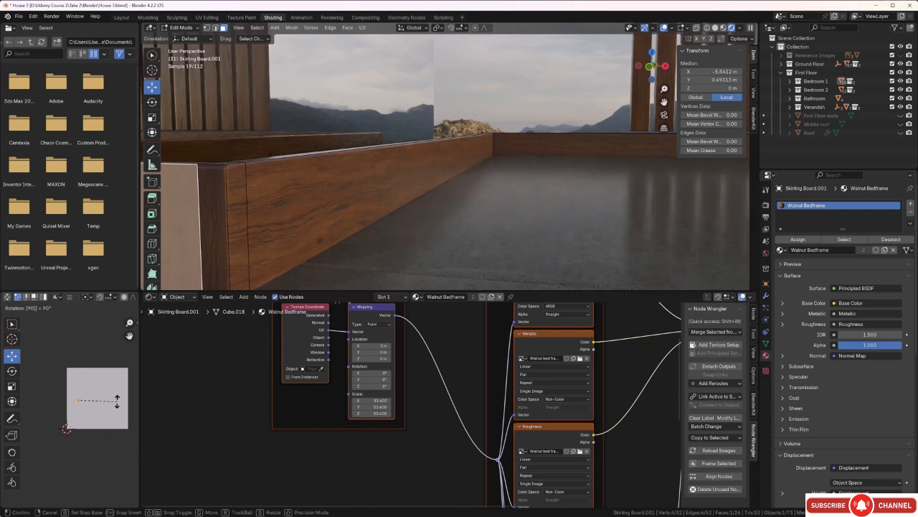
key(Return)
click(336, 85)
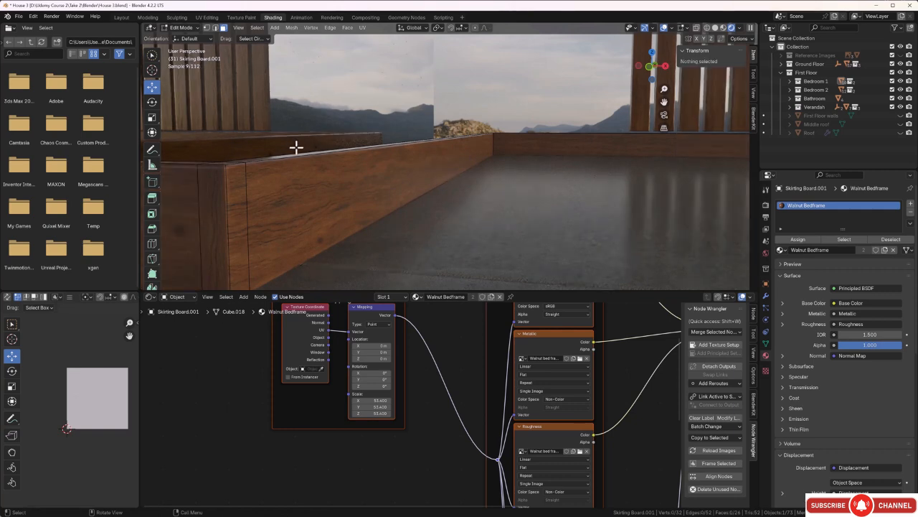
scroll(298, 148, down, 2)
scroll(295, 148, up, 3)
middle_drag(295, 148, 280, 153)
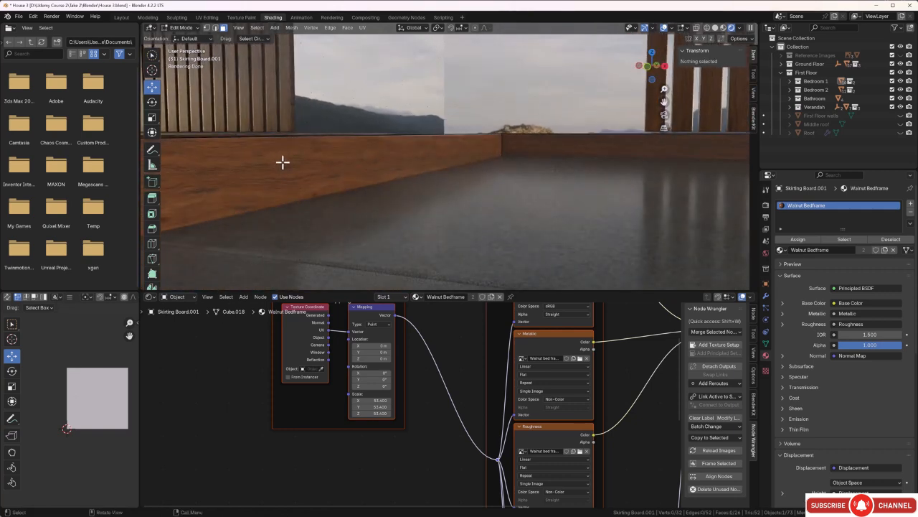
Rescale all of the skirting board's UVs slightly, stretch them along Y by about 1.5, and return to Object Mode.
key(a)
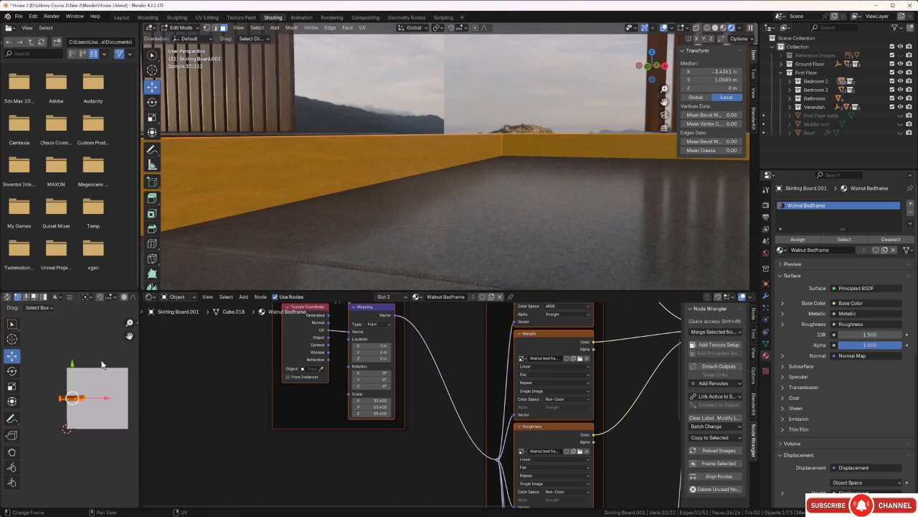
key(s)
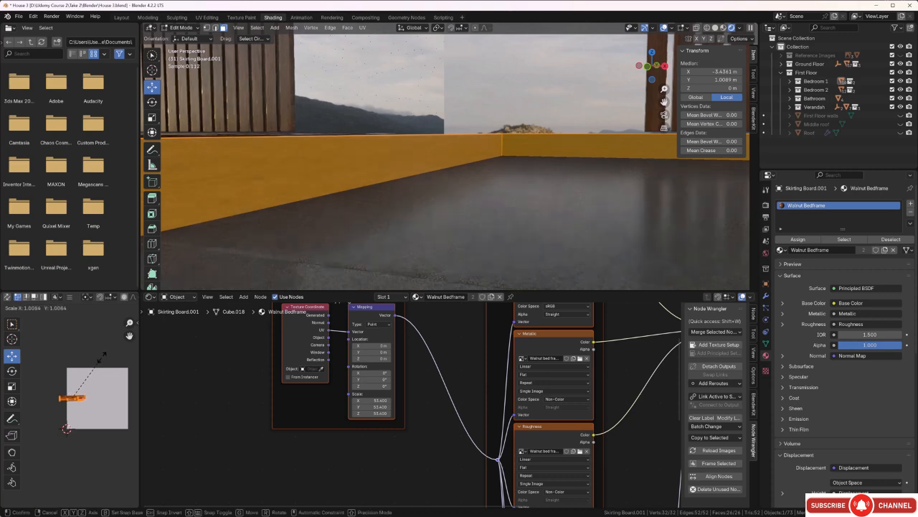
click(94, 368)
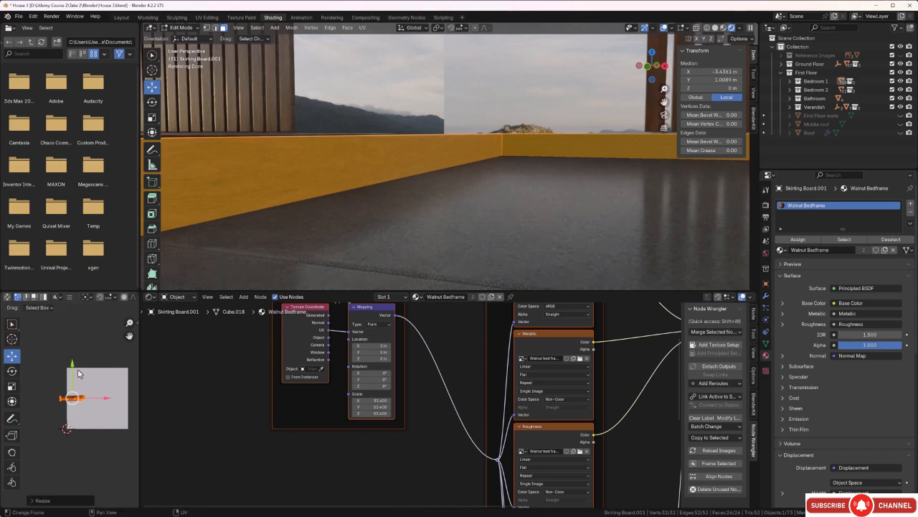
key(s)
key(y)
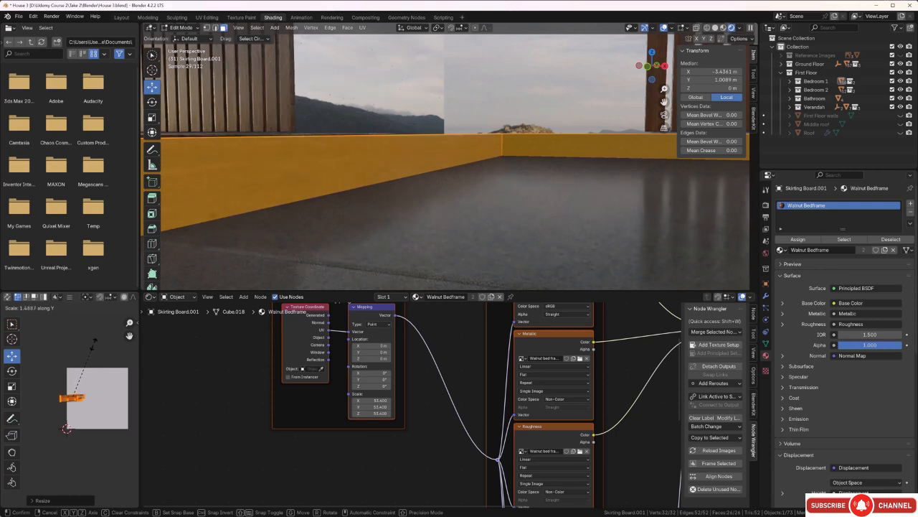
click(93, 346)
key(alt+a)
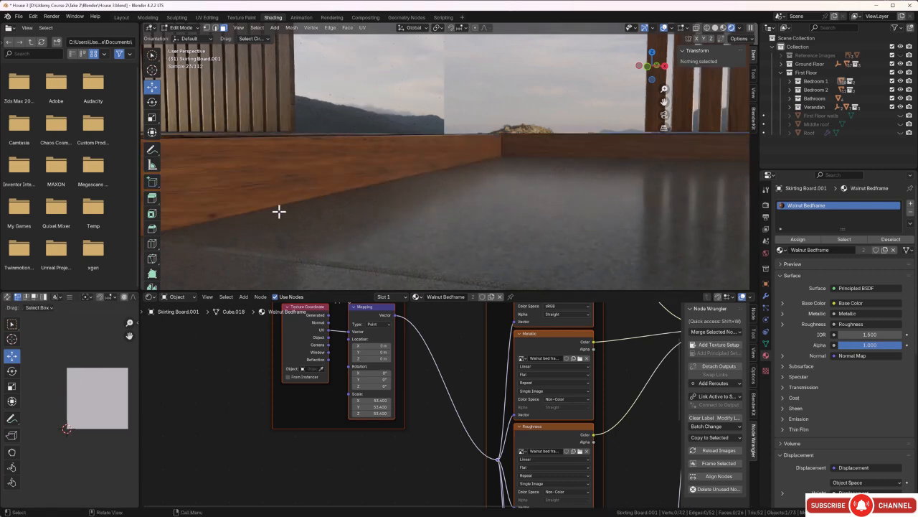
mouse_move(400, 180)
middle_down()
mouse_move(381, 195)
mouse_move(390, 194)
middle_up()
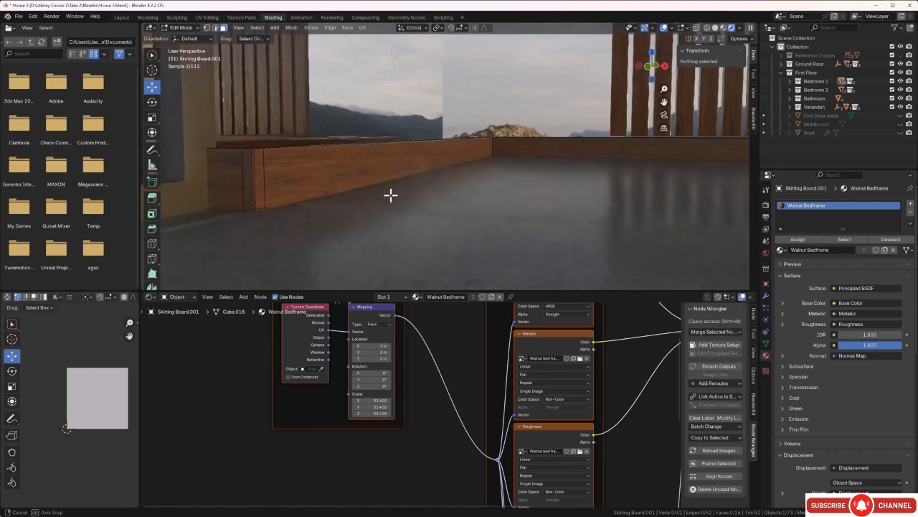
key(Tab)
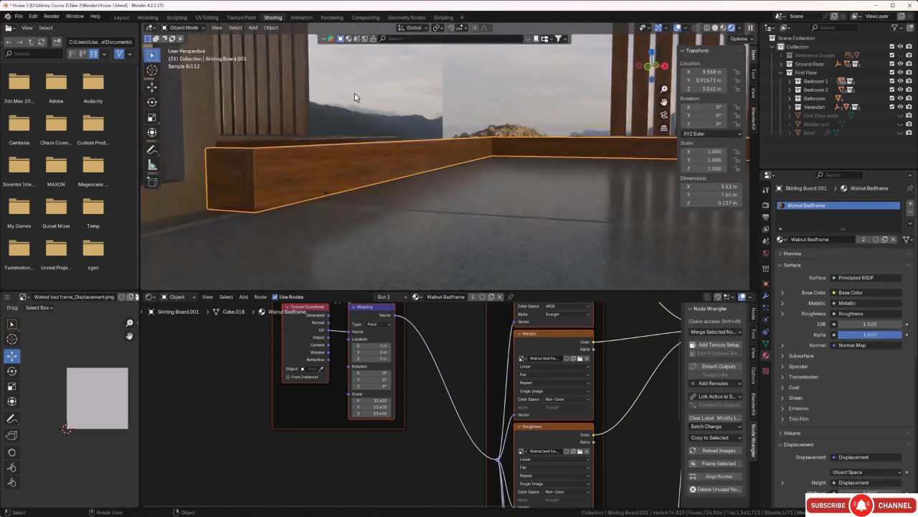
Select the white canopy frame on top of the posts and apply its rotation and scale.
click(323, 117)
middle_drag(317, 132, 393, 132)
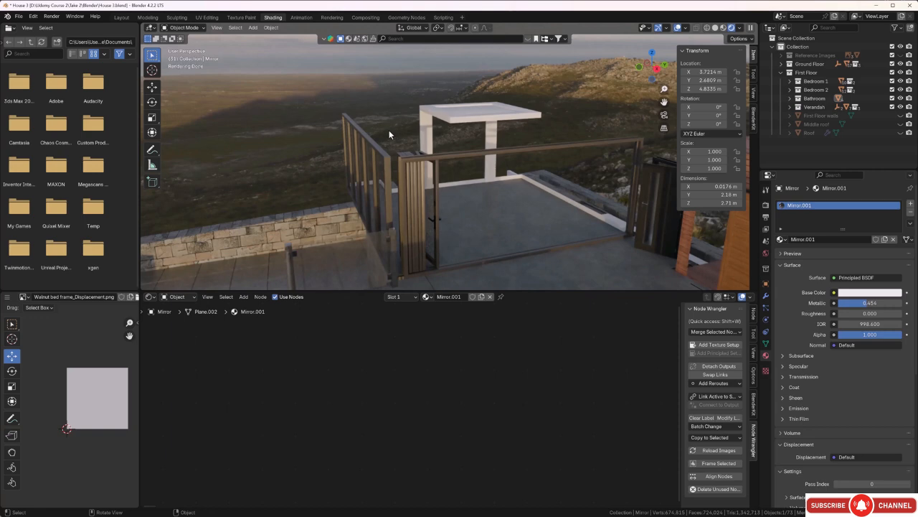
key(ctrl+b)
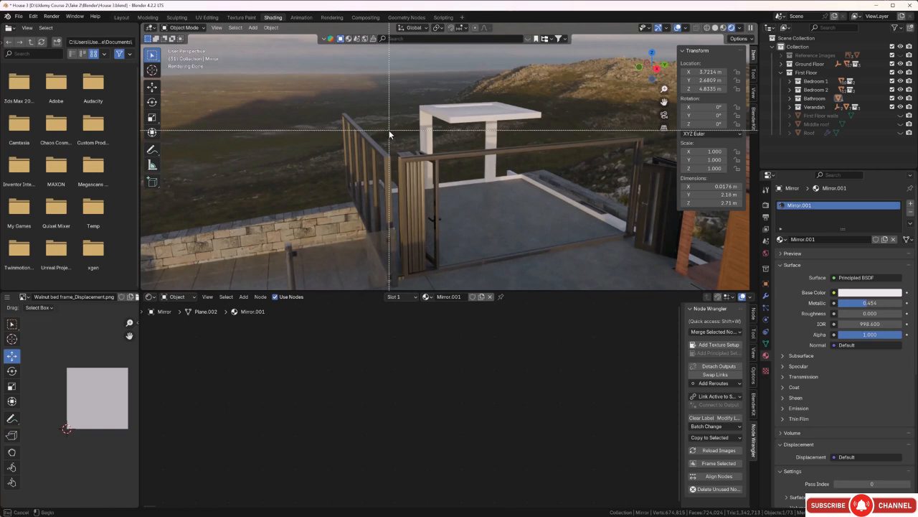
drag(515, 90, 417, 135)
middle_drag(450, 201, 444, 196)
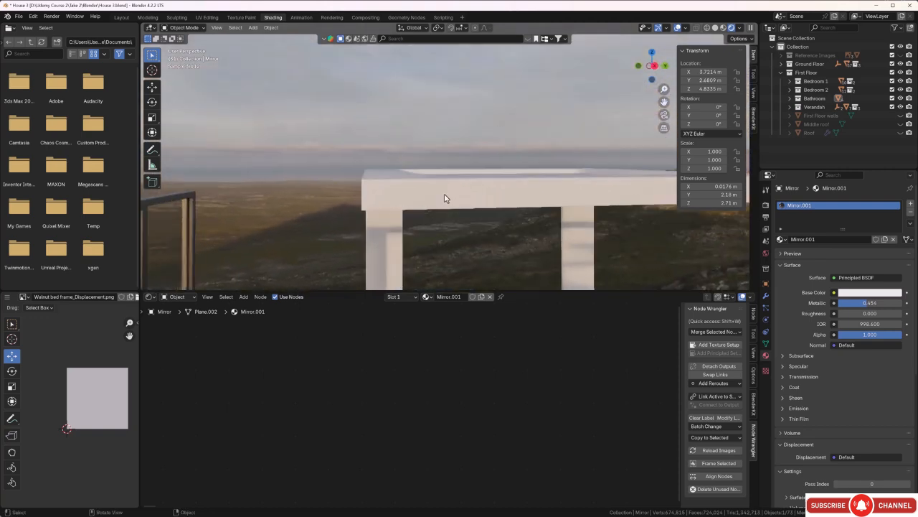
scroll(449, 205, down, 1)
middle_drag(457, 229, 340, 110)
click(343, 110)
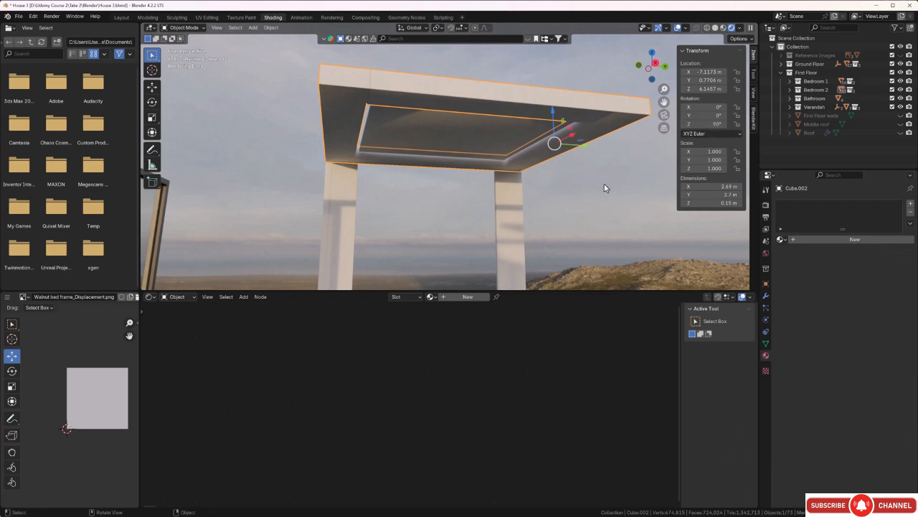
key(ctrl+a)
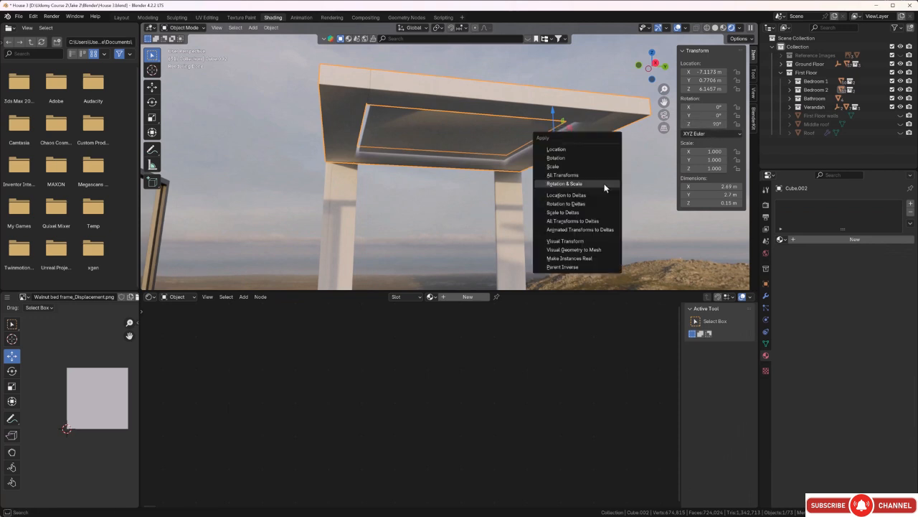
click(604, 184)
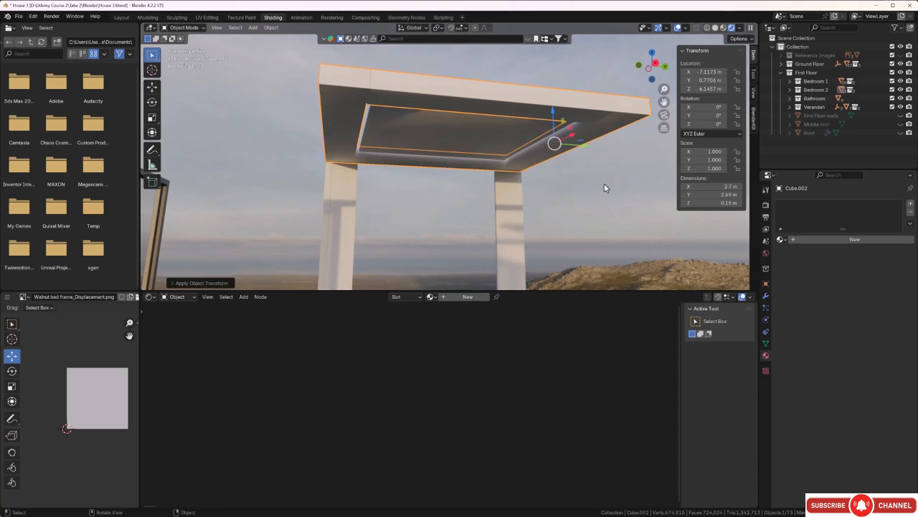
Unwrap all of the canopy frame's faces with Smart UV Project, using an island margin of 0.020.
key(Tab)
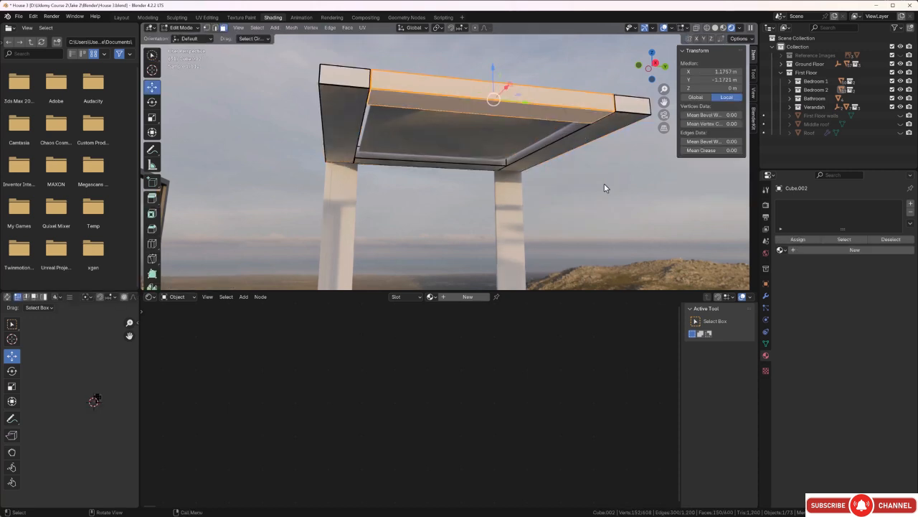
key(a)
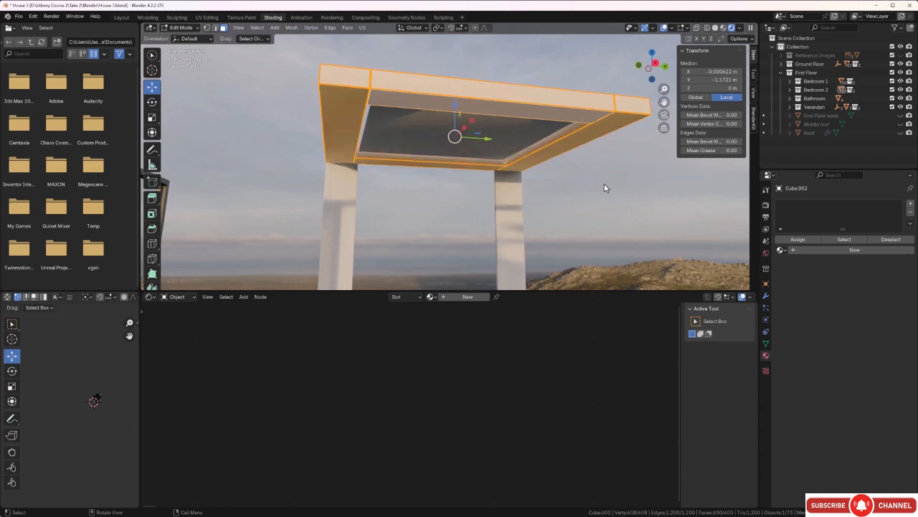
key(u)
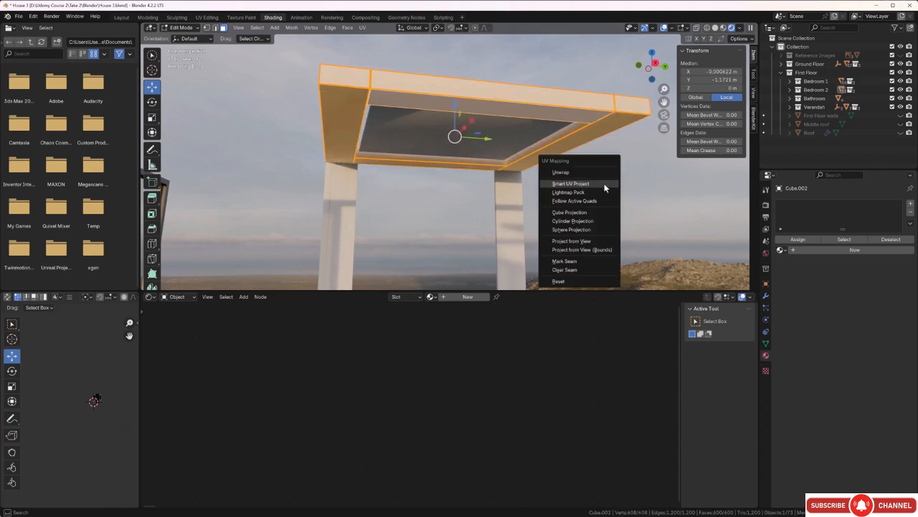
click(604, 183)
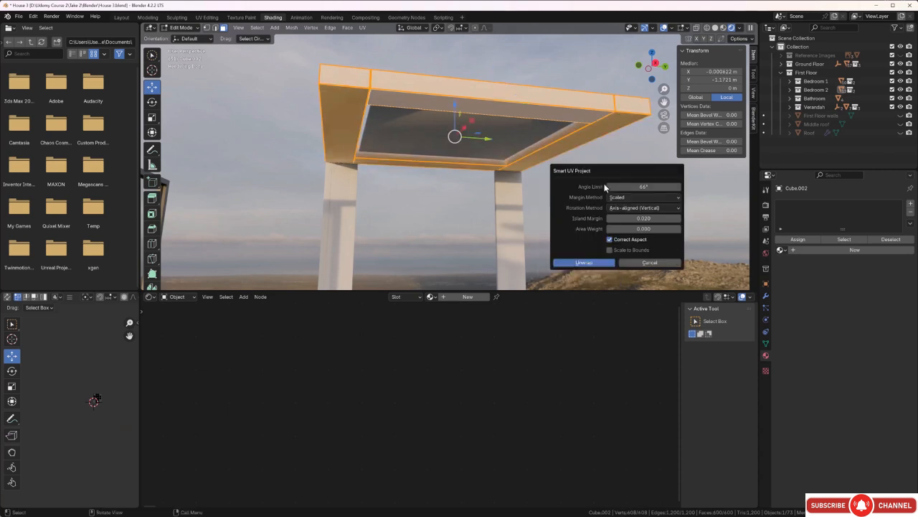
click(598, 263)
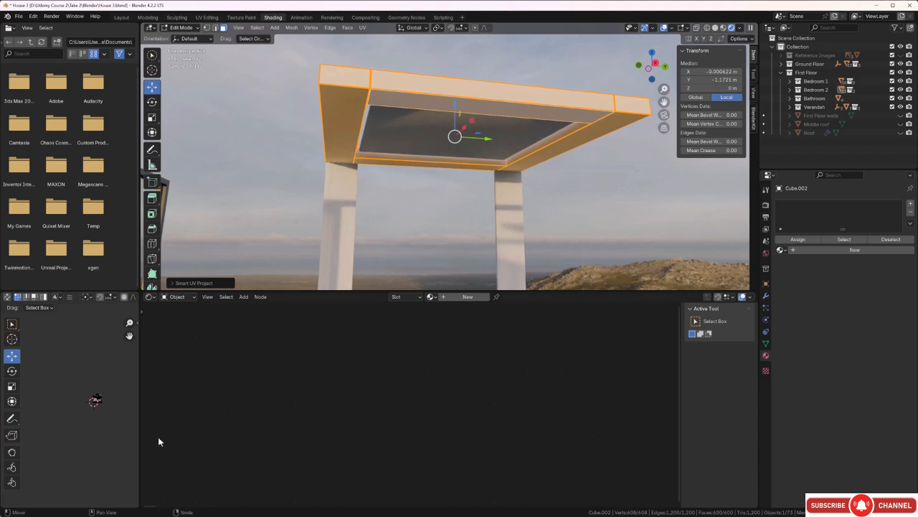
scroll(83, 409, up, 4)
middle_drag(96, 416, 30, 454)
scroll(114, 369, up, 2)
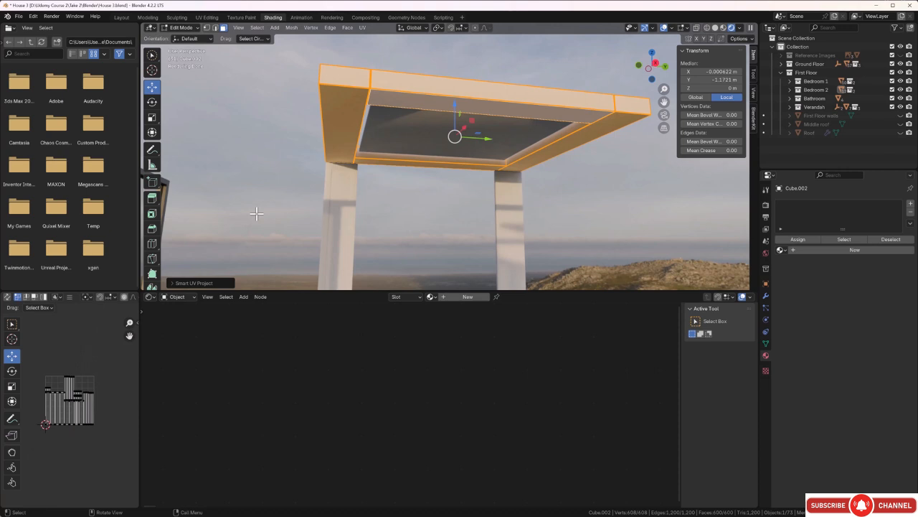
Create a new material for the canopy frame and name it Light Oak.
click(911, 205)
click(852, 251)
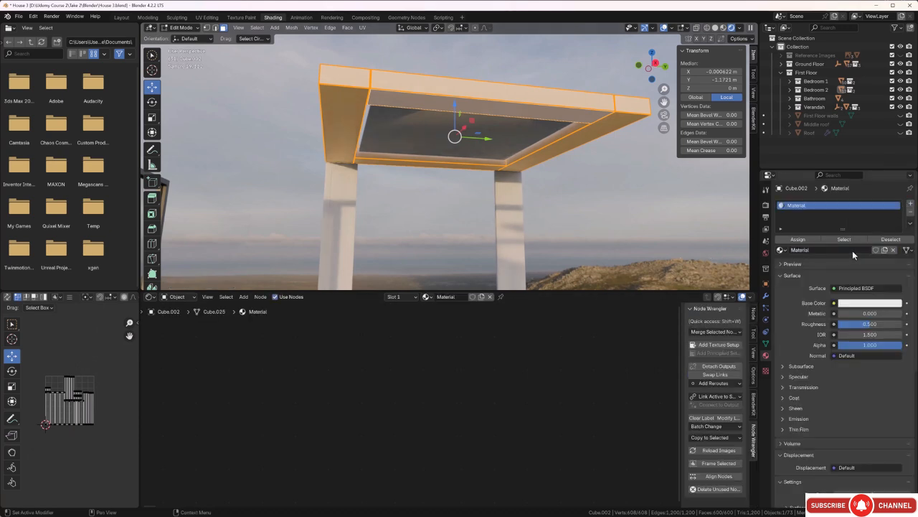
double_click(821, 249)
key(BackSpace)
text(Light Oak)
key(Return)
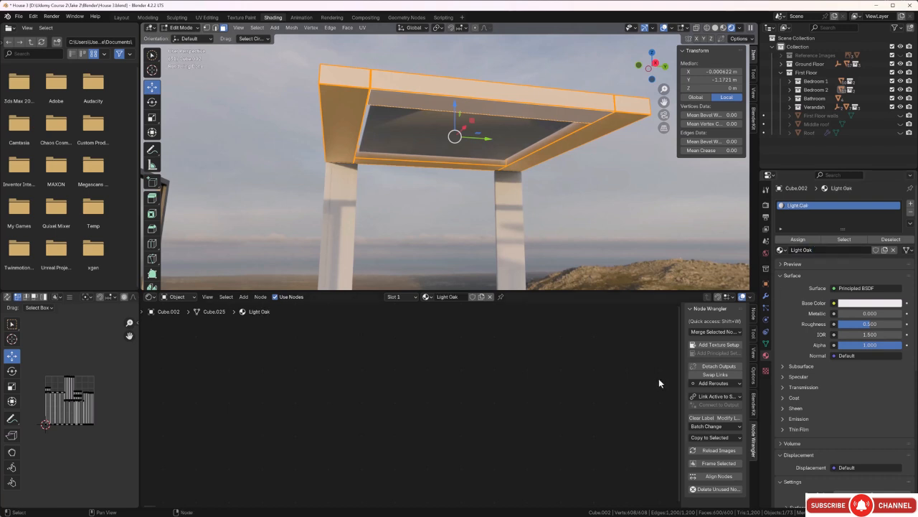
Add a Principled texture setup to the Light Oak material using all the maps in the Wood textures' light oak distressed folder.
key(Home)
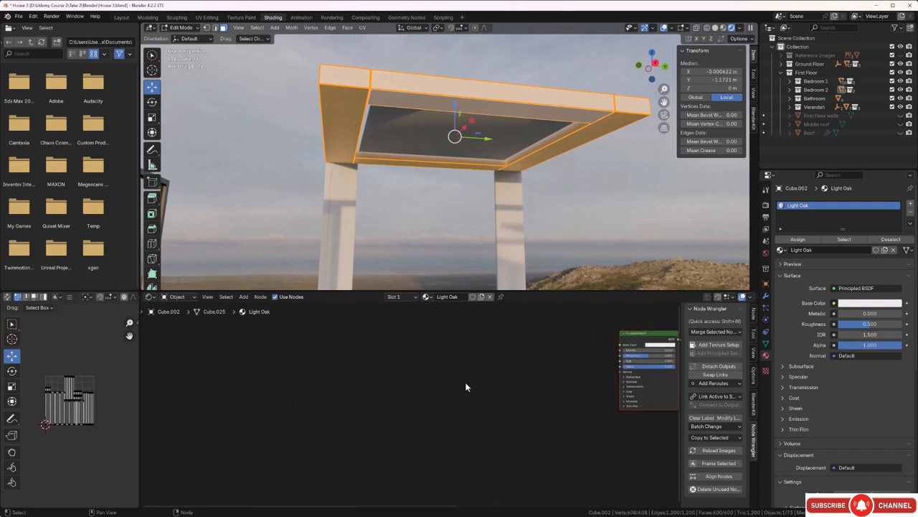
click(448, 369)
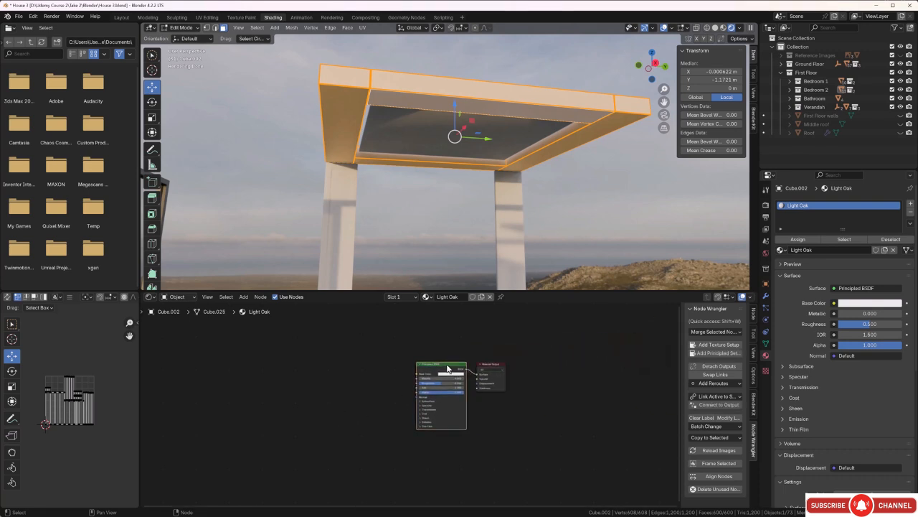
click(714, 352)
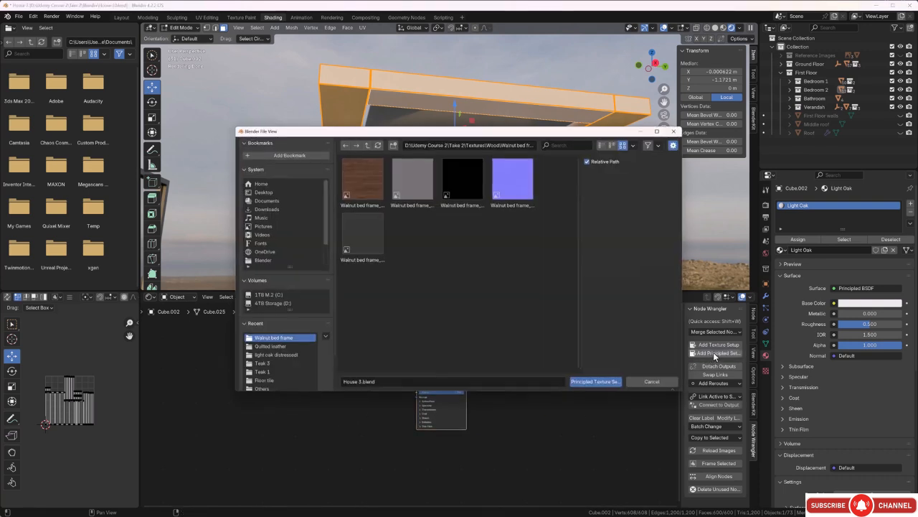
click(365, 144)
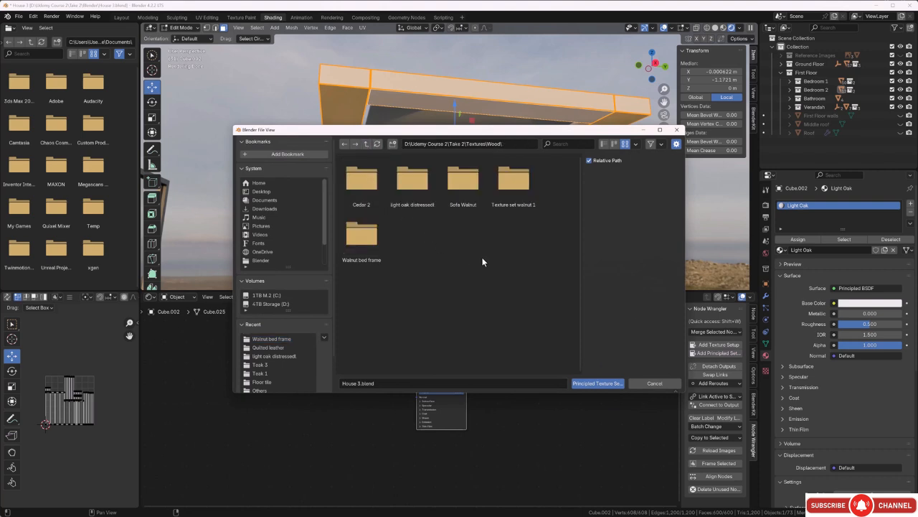
double_click(411, 185)
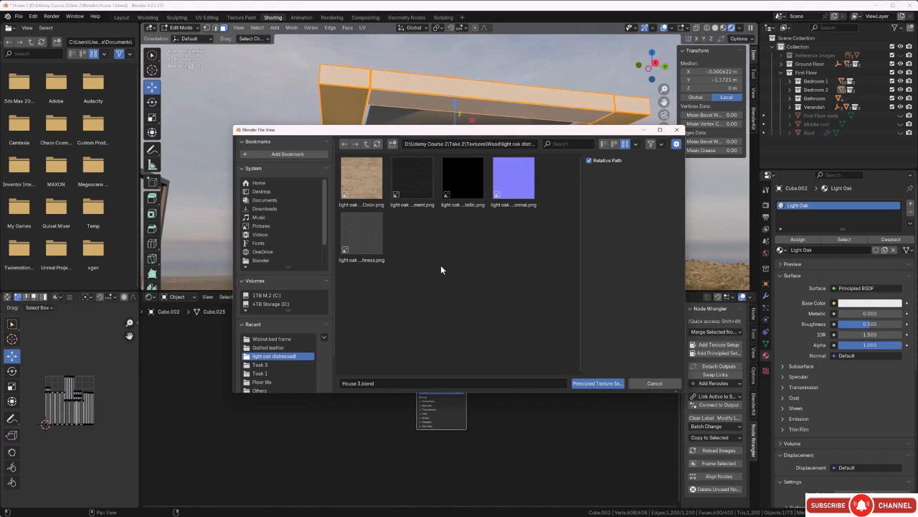
key(a)
click(591, 386)
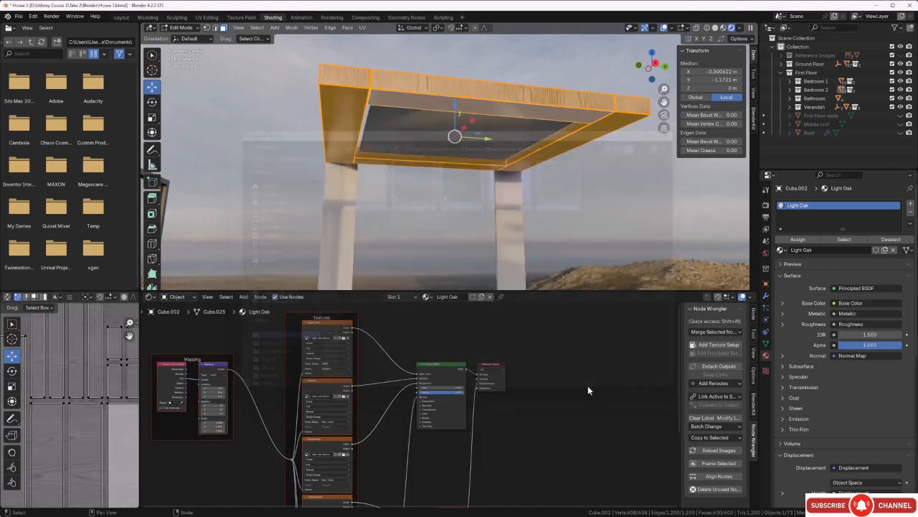
Select all of the canopy frame's UV islands in the UV Editor.
middle_drag(447, 219, 430, 109)
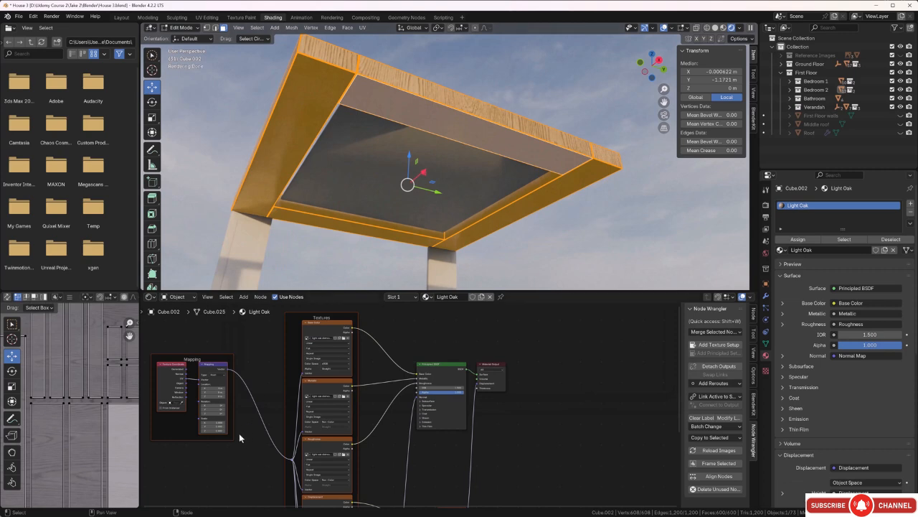
key(Home)
scroll(91, 418, down, 4)
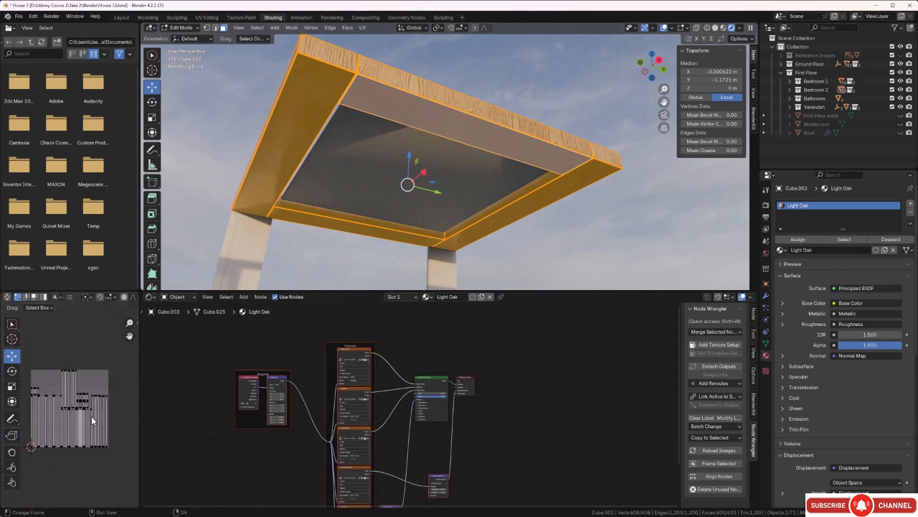
drag(120, 357, 35, 458)
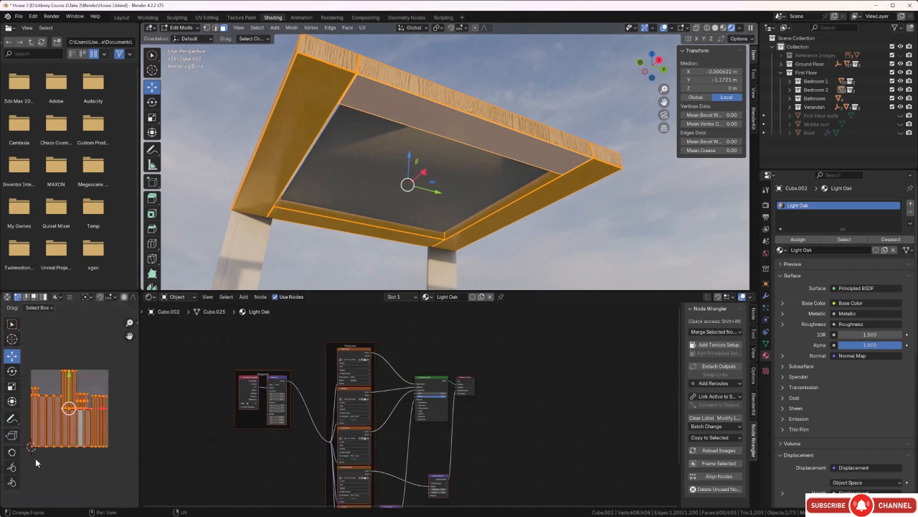
Rotate all of the wooden roof frame's UVs by 90 degrees and deselect the mesh.
text(r)
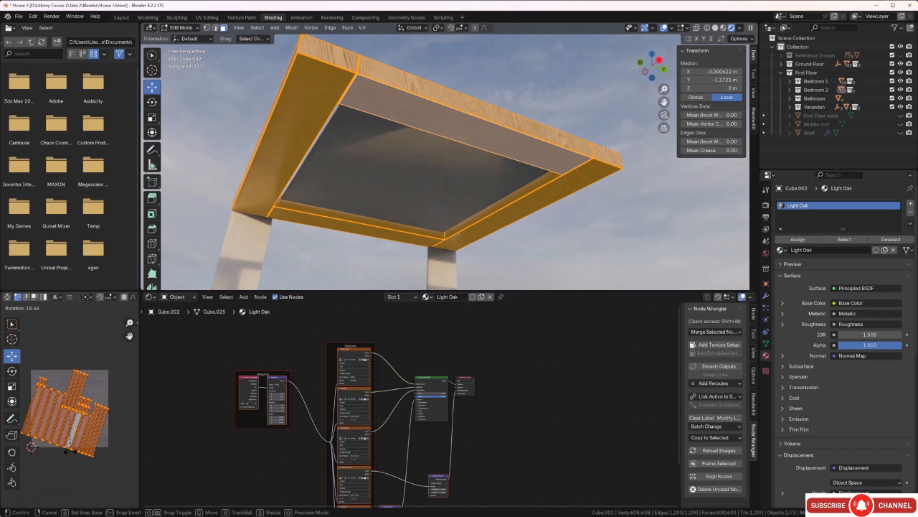
text(90)
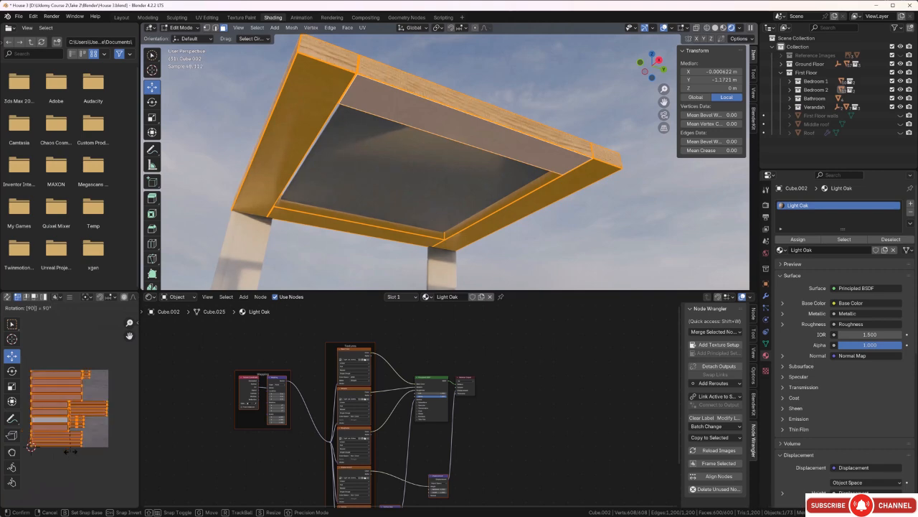
key(Return)
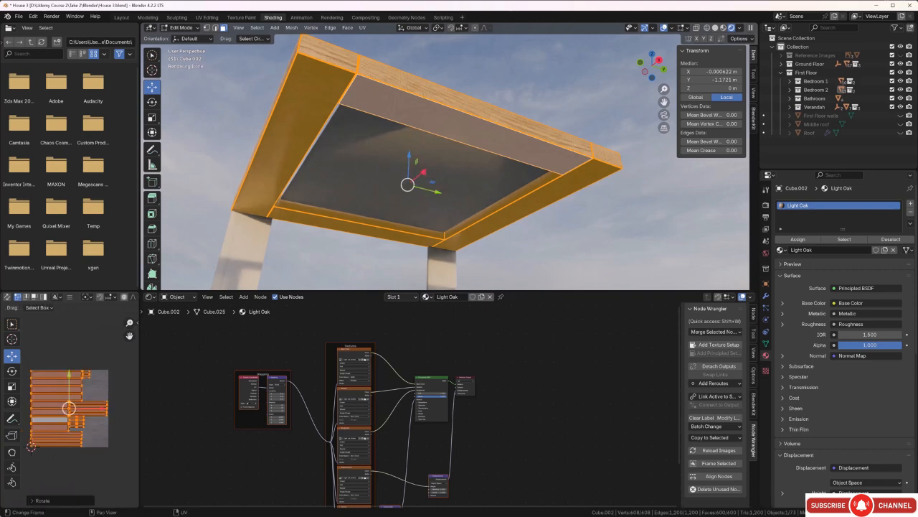
click(528, 91)
middle_drag(477, 134, 453, 128)
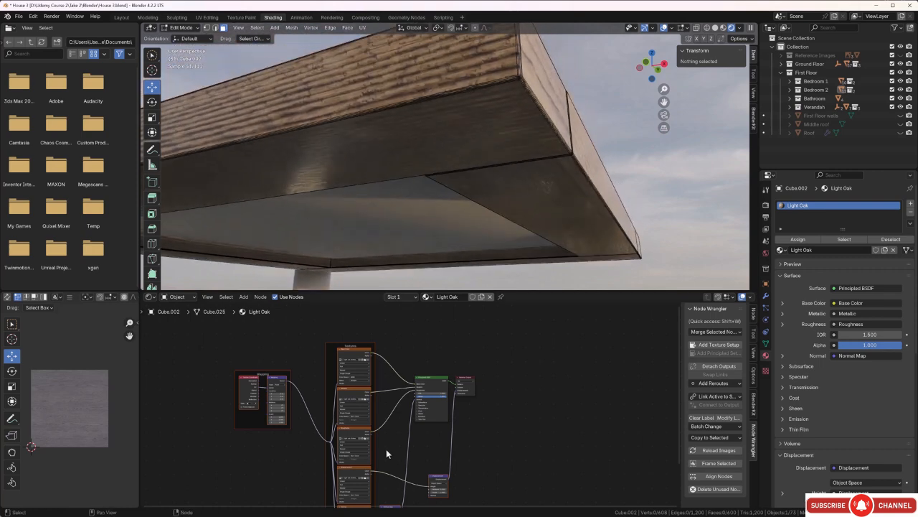
Set the Light Oak material's Displacement node to a Scale of 0.100 and a Midlevel of 0.300.
scroll(451, 470, up, 4)
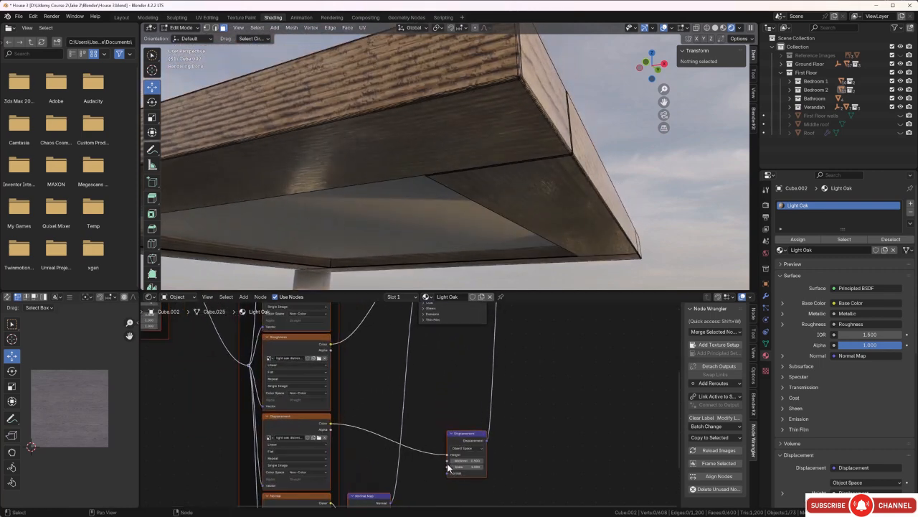
scroll(428, 453, up, 2)
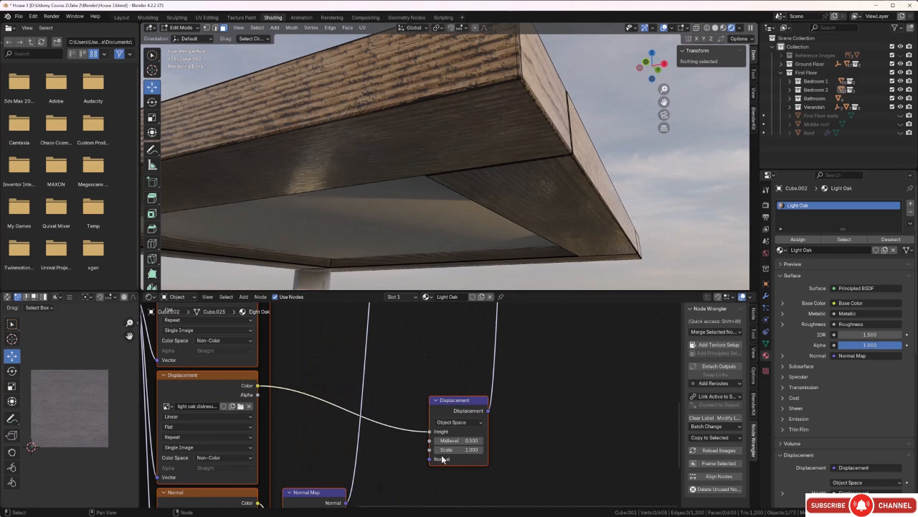
click(438, 450)
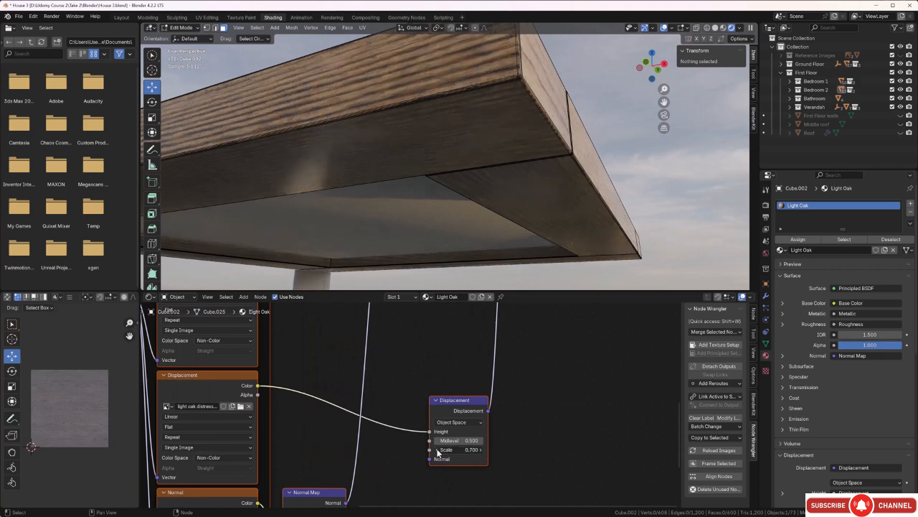
click(437, 450)
click(438, 450)
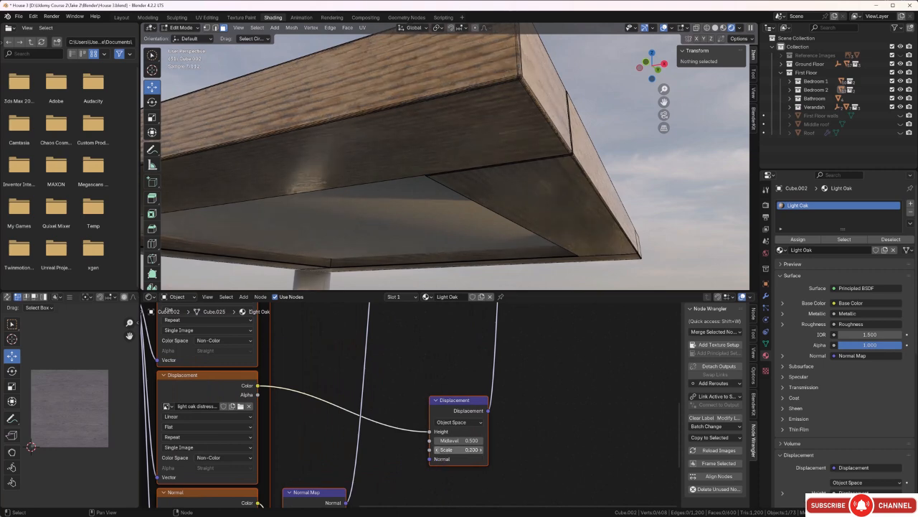
click(437, 450)
click(438, 450)
click(438, 450)
click(437, 450)
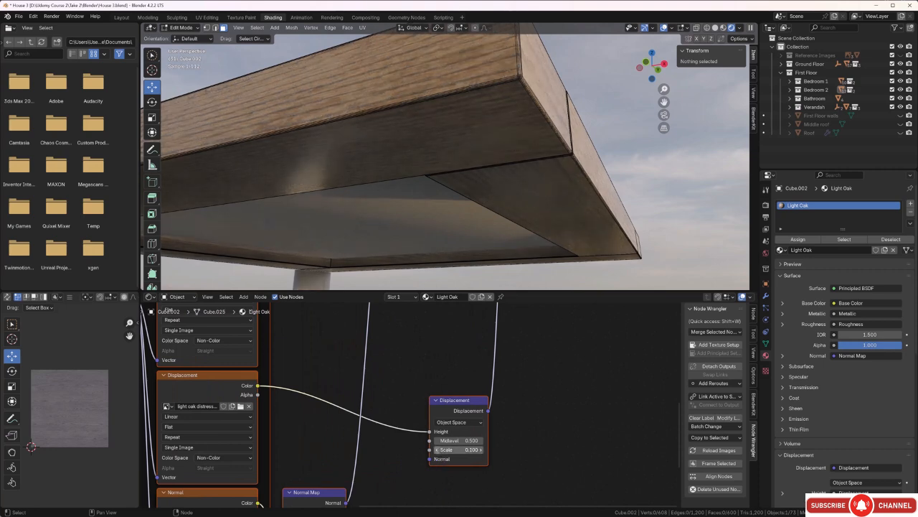
click(438, 440)
click(438, 441)
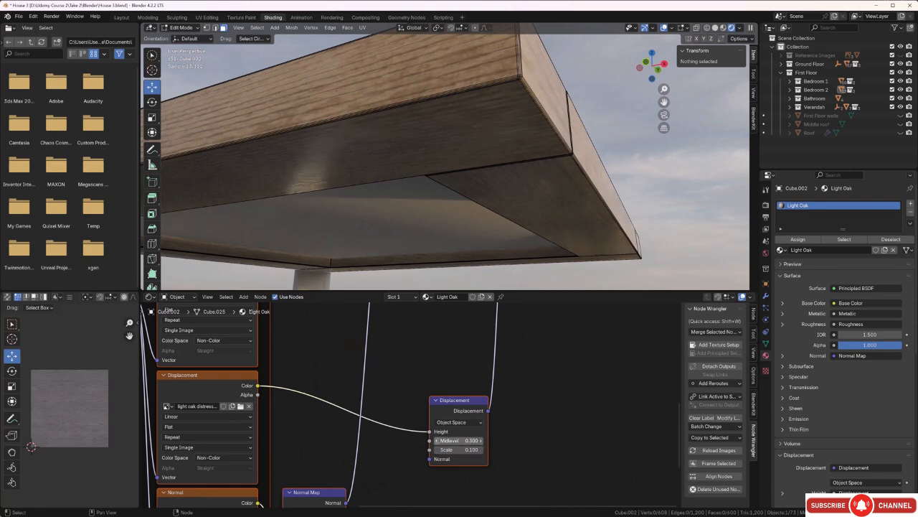
Scale up all of the roof frame's UVs by about 1.42 to make the wood grain finer.
middle_drag(426, 138, 455, 137)
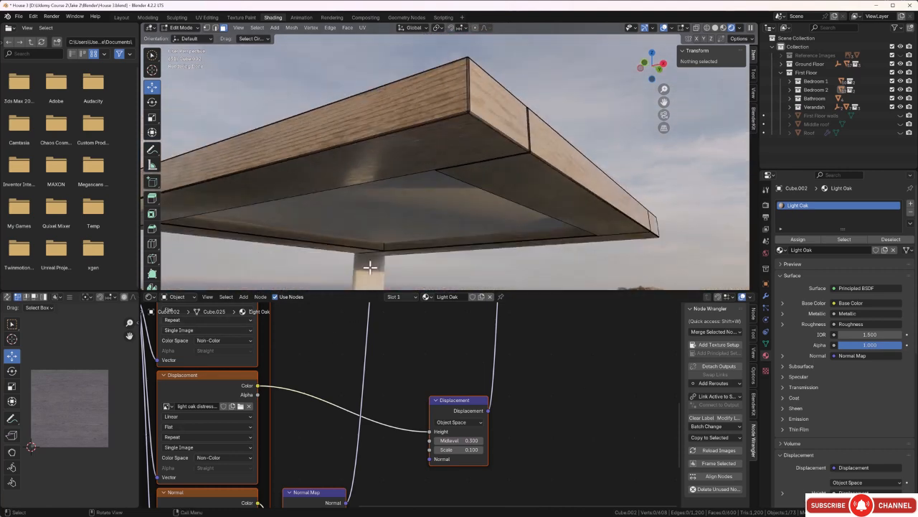
key(a)
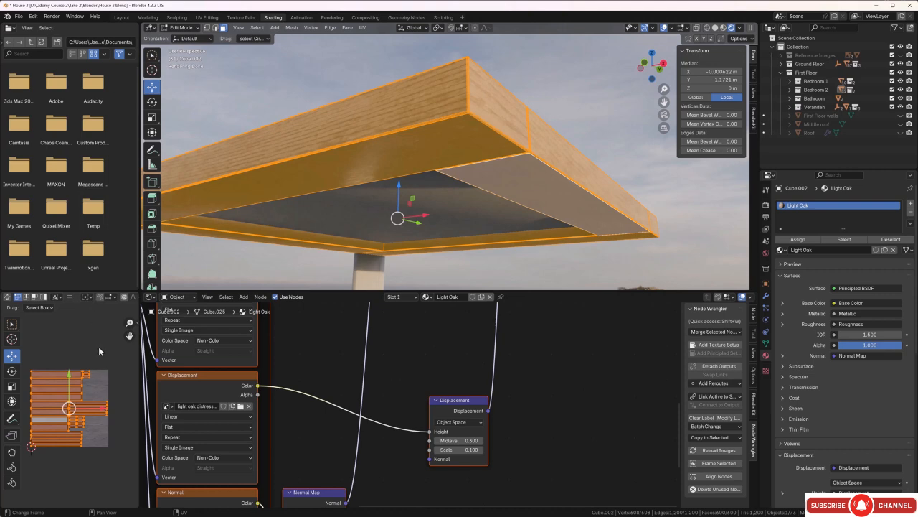
key(s)
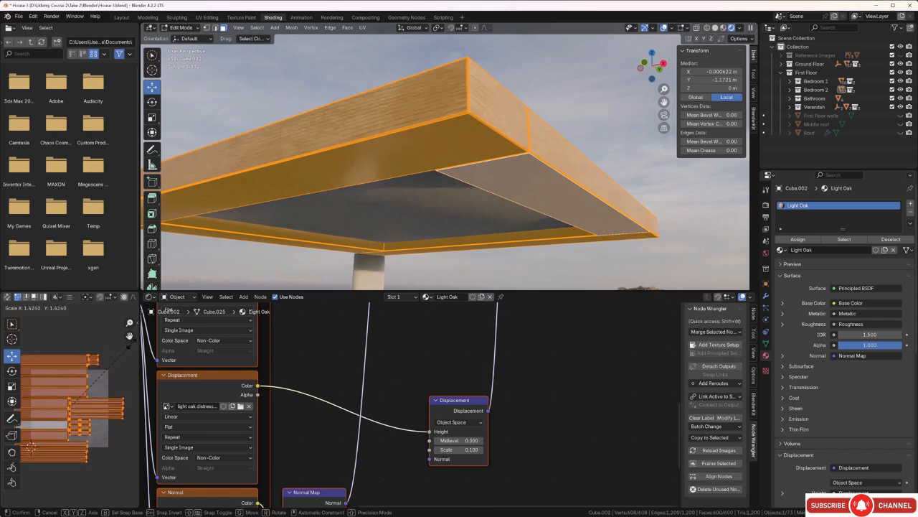
click(131, 345)
click(575, 91)
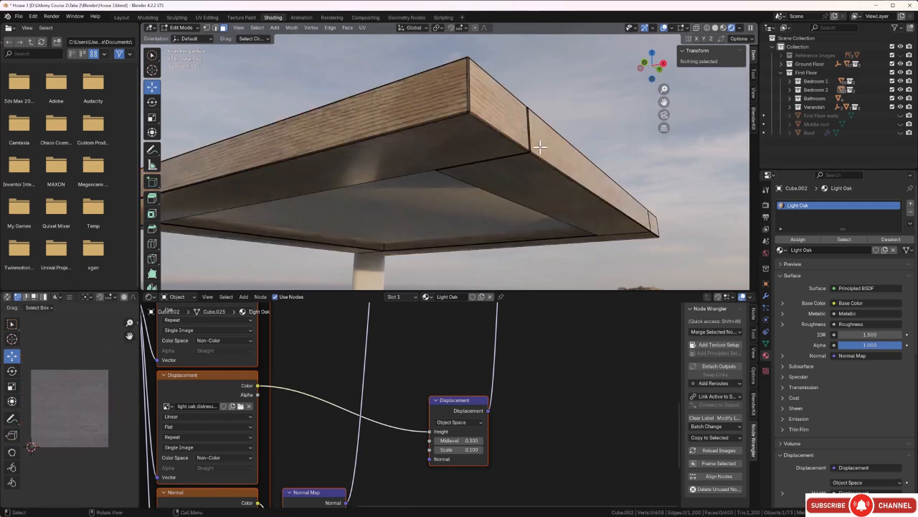
middle_drag(539, 149, 469, 136)
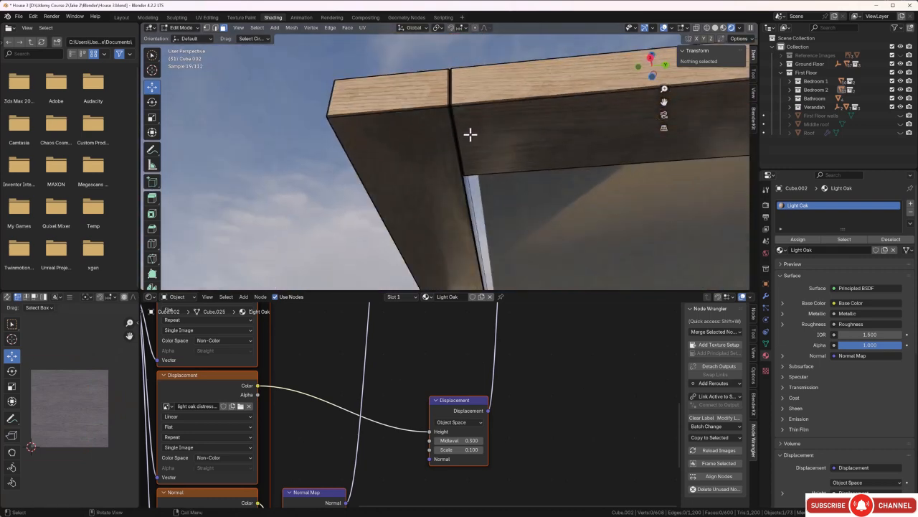
Leave the roof frame's mesh editing and unwrap the whole mesh of the white post below its corner with Smart UV Project.
key(Tab)
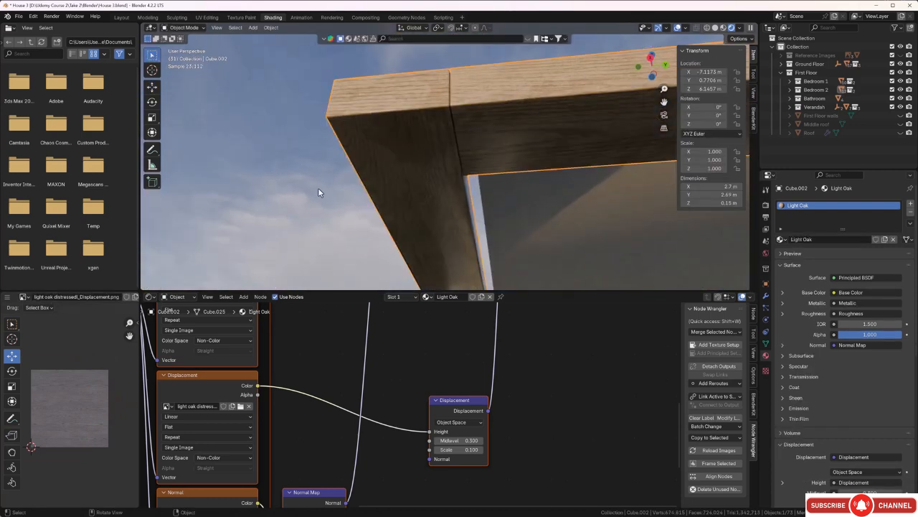
middle_drag(319, 192, 435, 118)
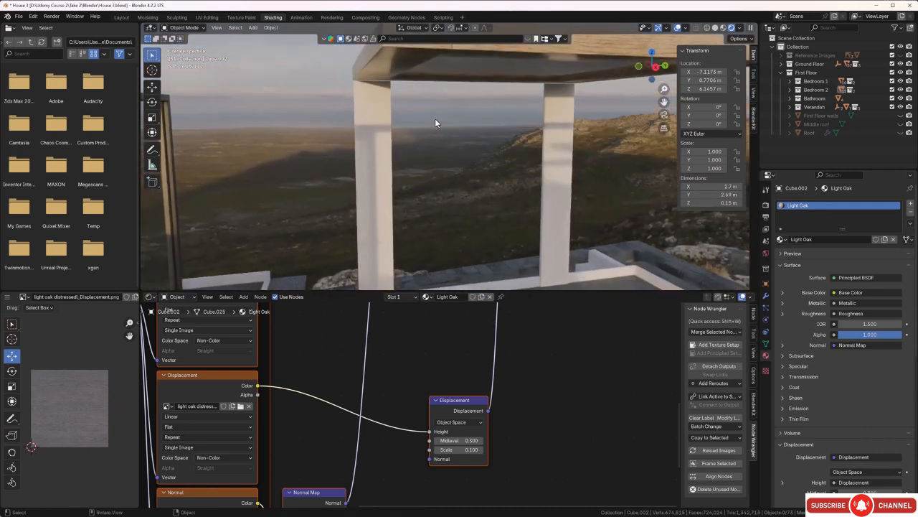
click(373, 169)
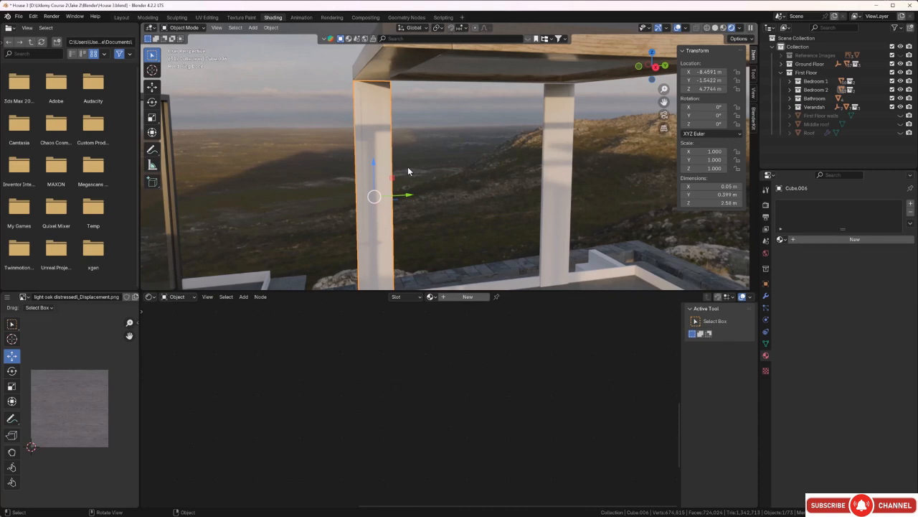
key(Tab)
scroll(408, 163, up, 3)
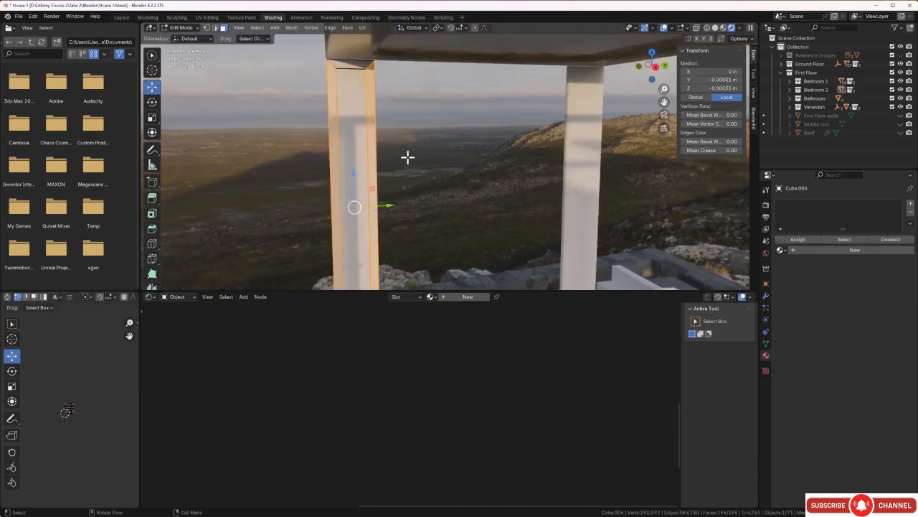
key(a)
key(u)
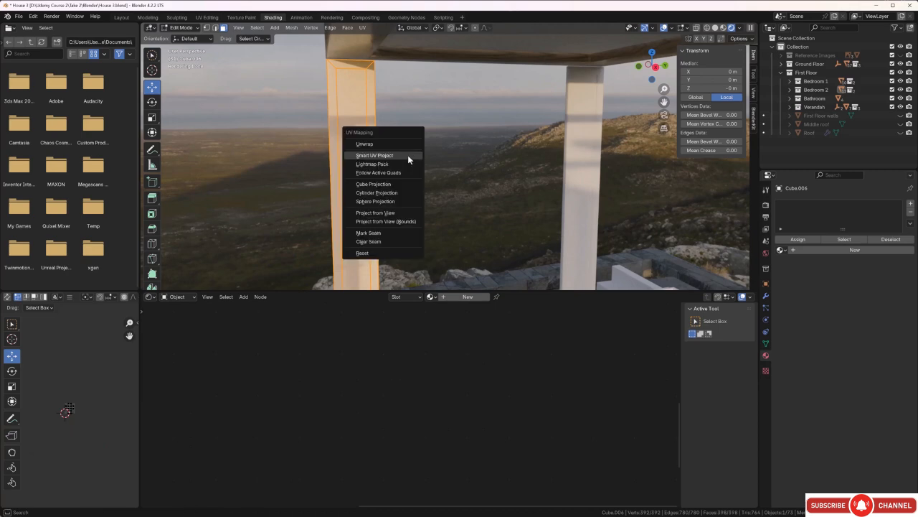
click(407, 155)
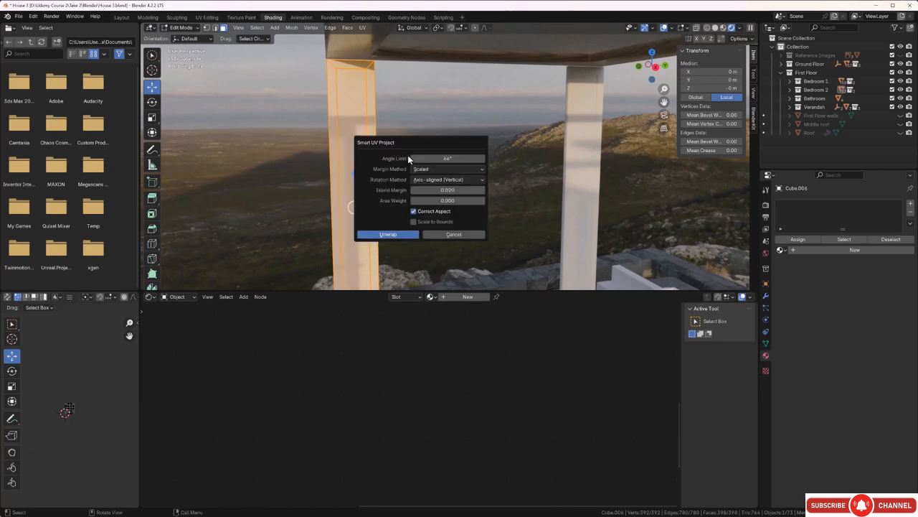
click(408, 235)
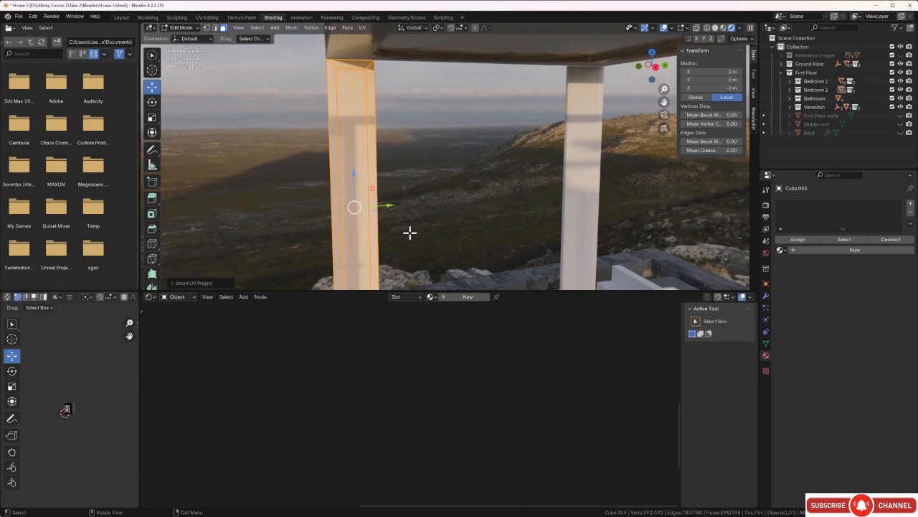
Assign the existing Light Oak material to the unwrapped post.
click(431, 297)
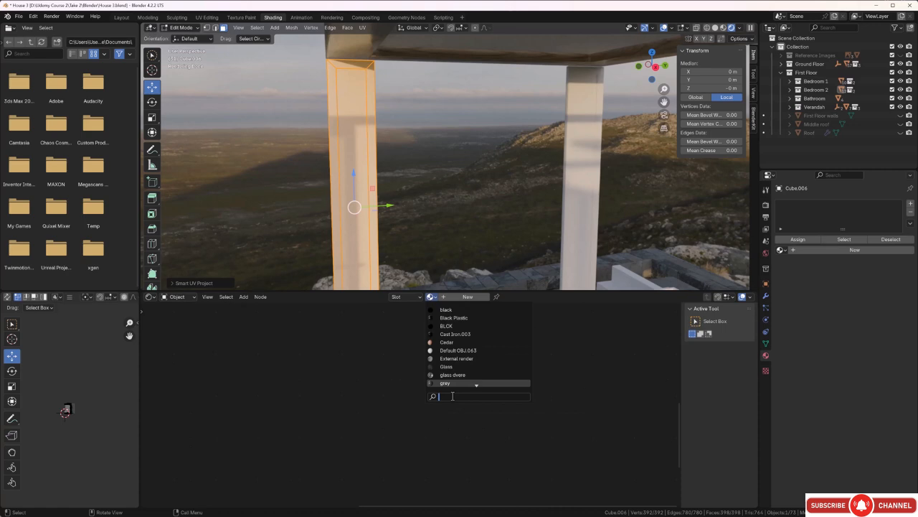
text(l)
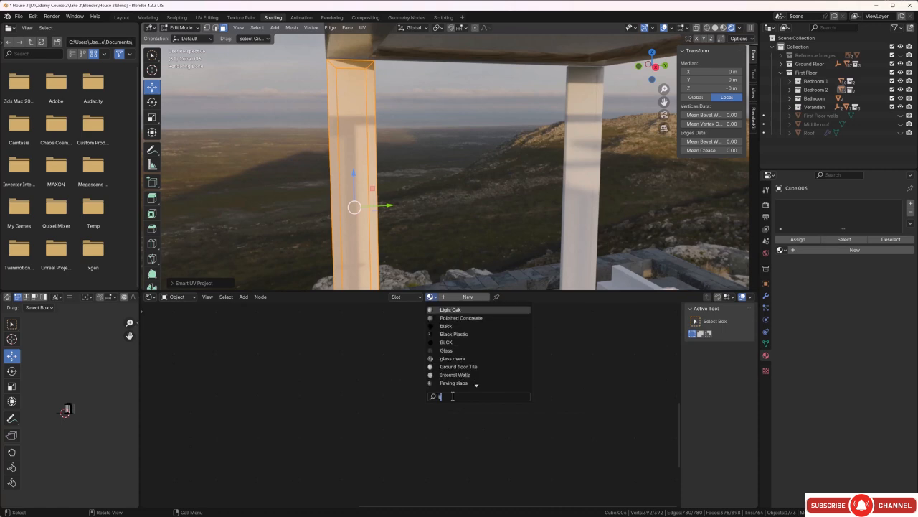
click(460, 309)
click(466, 176)
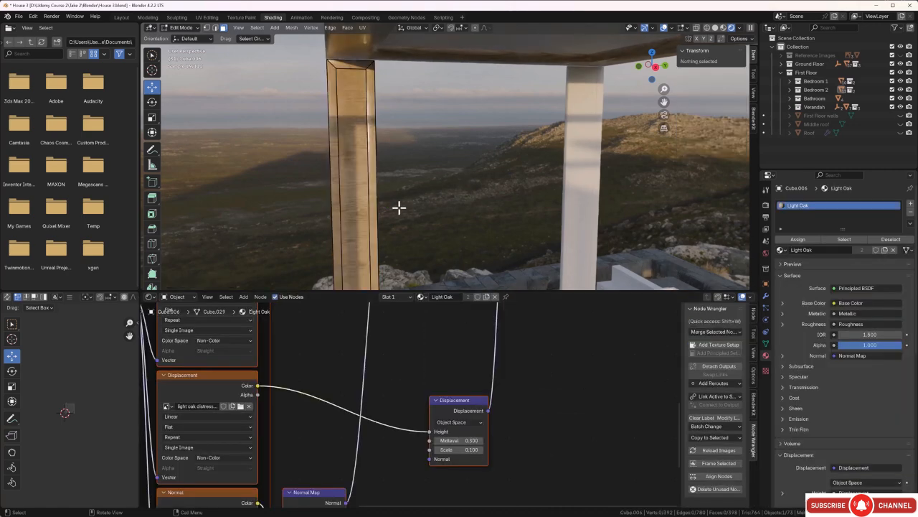
middle_drag(399, 208, 422, 194)
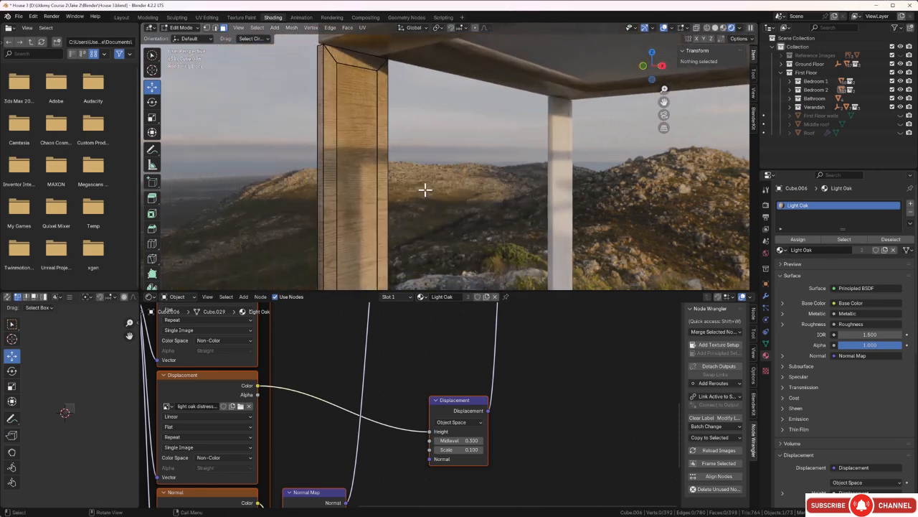
Rotate all of the post's UVs by 90 degrees so the grain runs along its height, and deselect the mesh.
key(a)
drag(85, 390, 27, 473)
key(r)
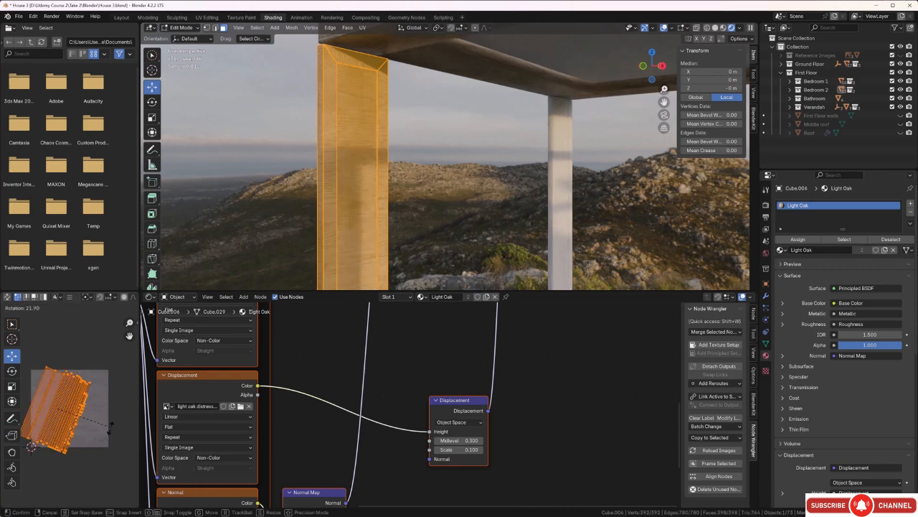
key(9)
key(0)
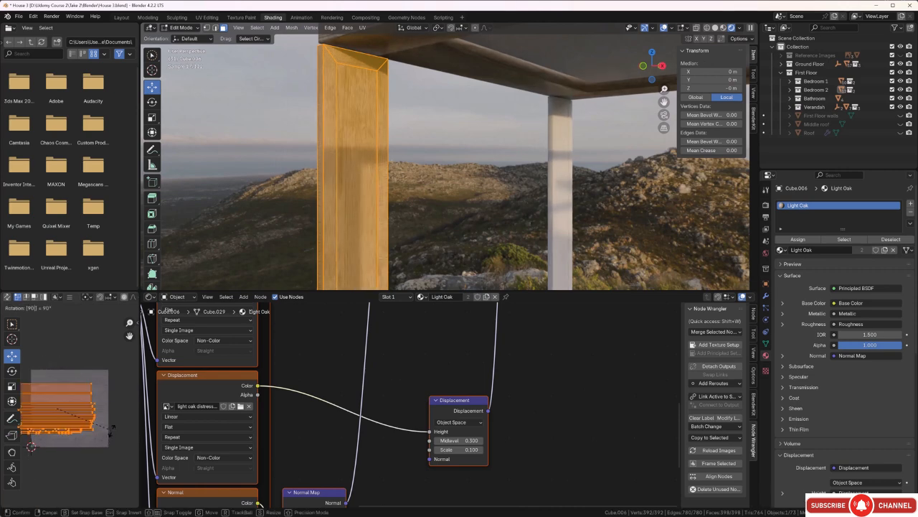
key(Return)
key(alt+a)
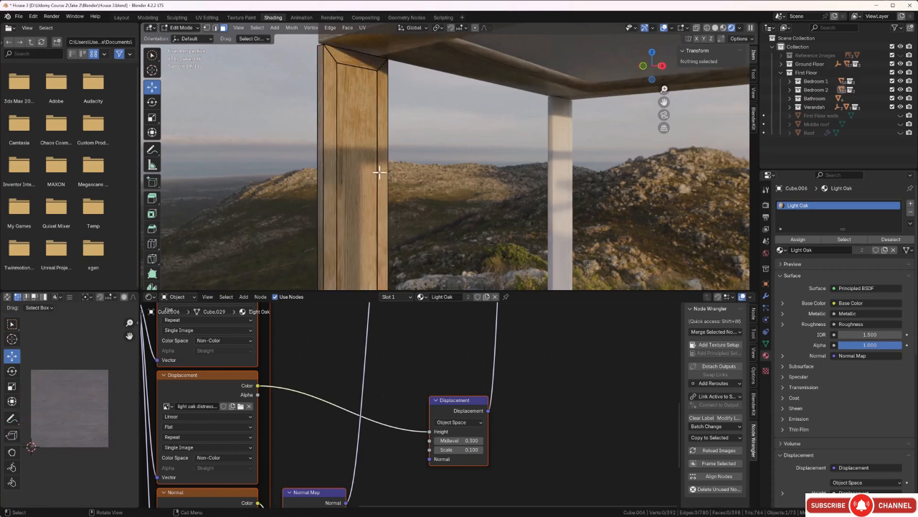
Examine the Light Oak grain and board joints on the different sides of the post up close.
middle_drag(428, 140, 386, 195)
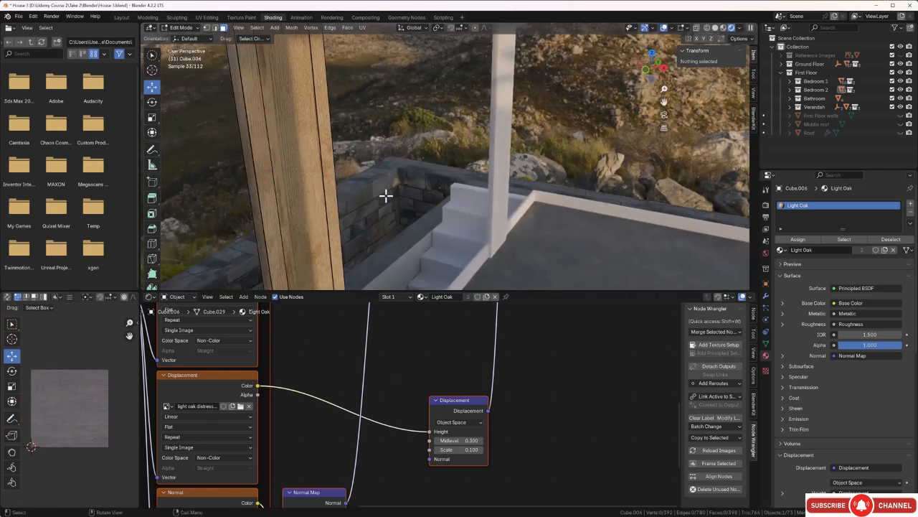
key(b)
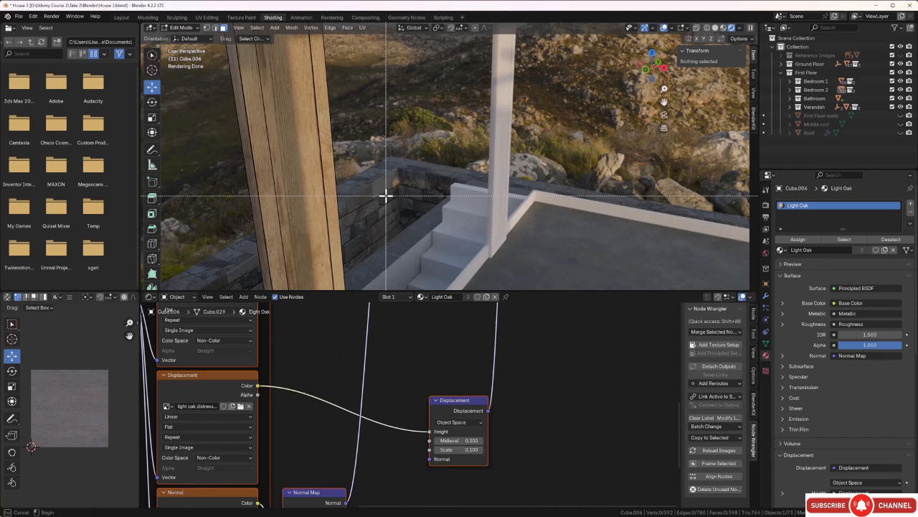
drag(385, 113, 209, 232)
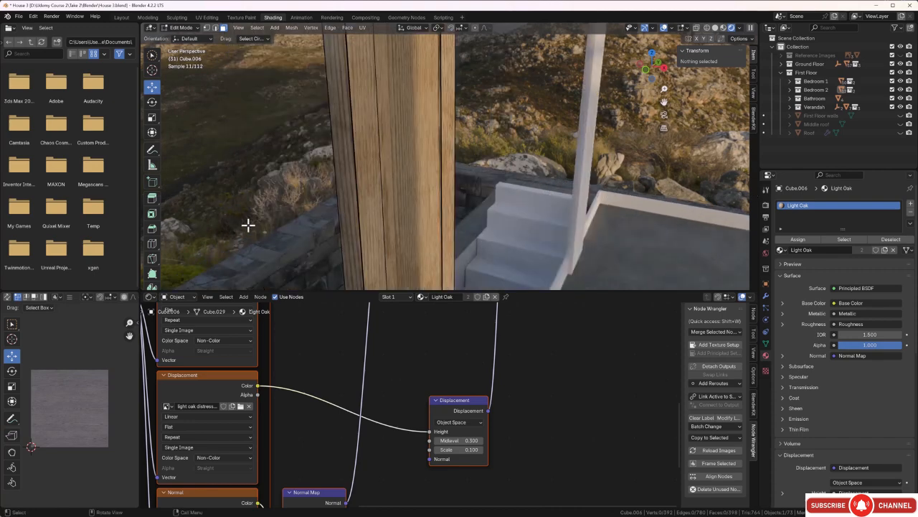
middle_drag(248, 225, 412, 208)
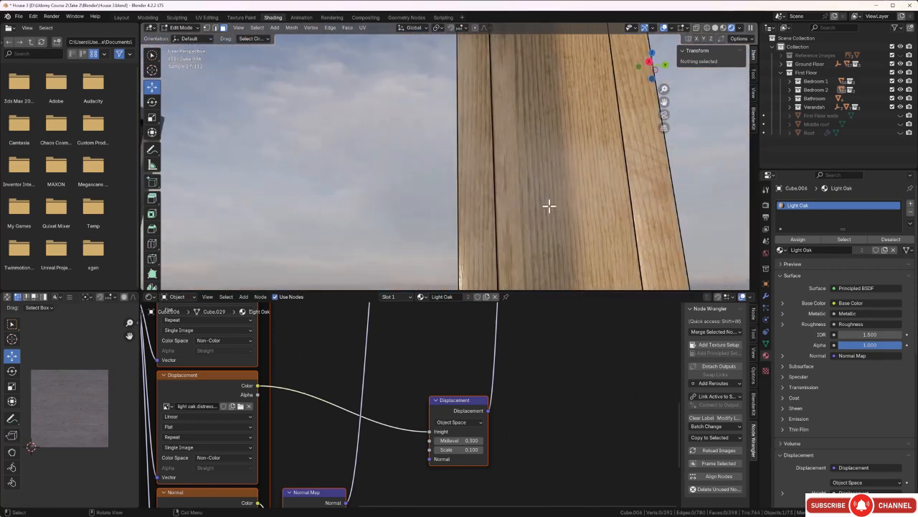
middle_drag(546, 205, 426, 221)
scroll(512, 229, up, 4)
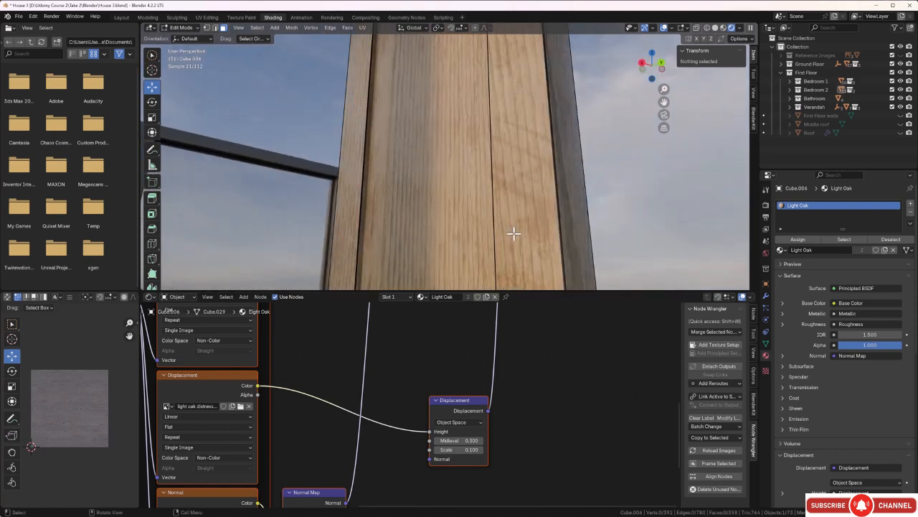
middle_drag(513, 233, 537, 229)
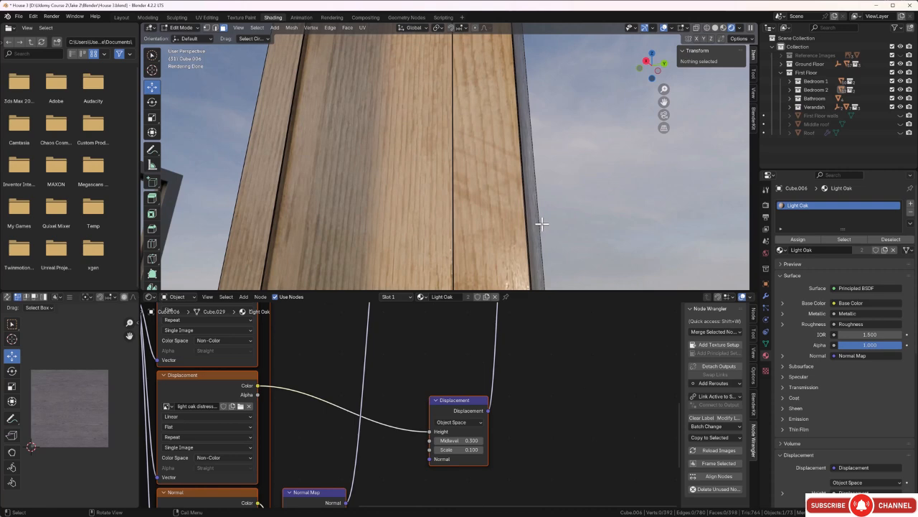
Inspect the Light Oak post from several sides outside mesh editing, and reopen its mesh with the central panel face selected.
key(Tab)
middle_drag(482, 212, 488, 250)
middle_drag(322, 190, 429, 195)
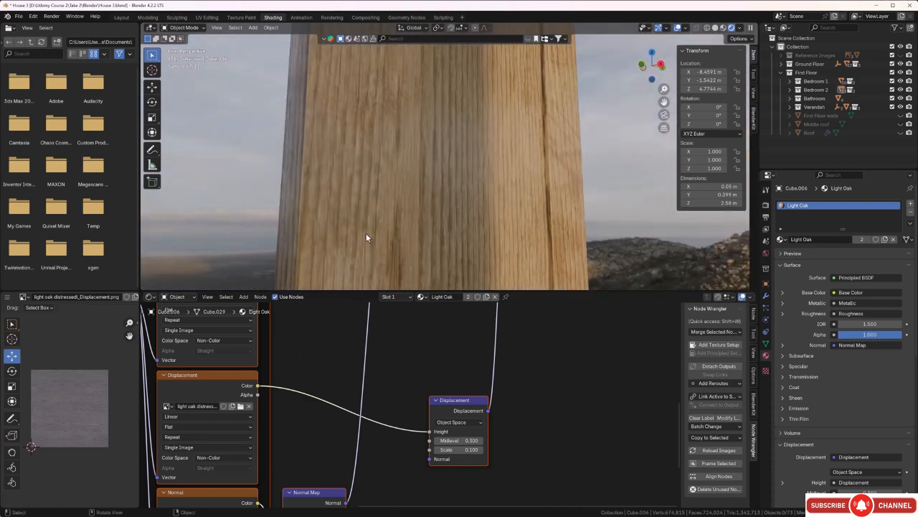
middle_drag(353, 186, 343, 210)
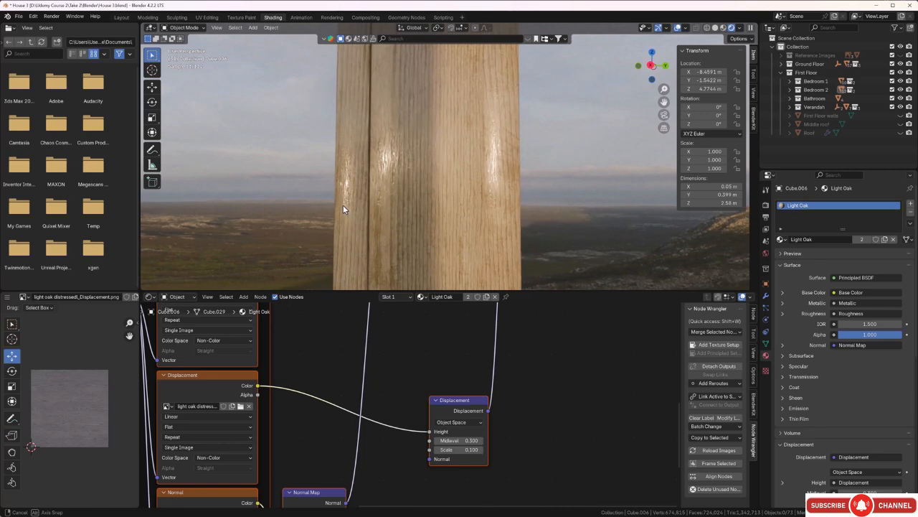
scroll(347, 186, down, 4)
middle_drag(344, 206, 443, 189)
click(451, 180)
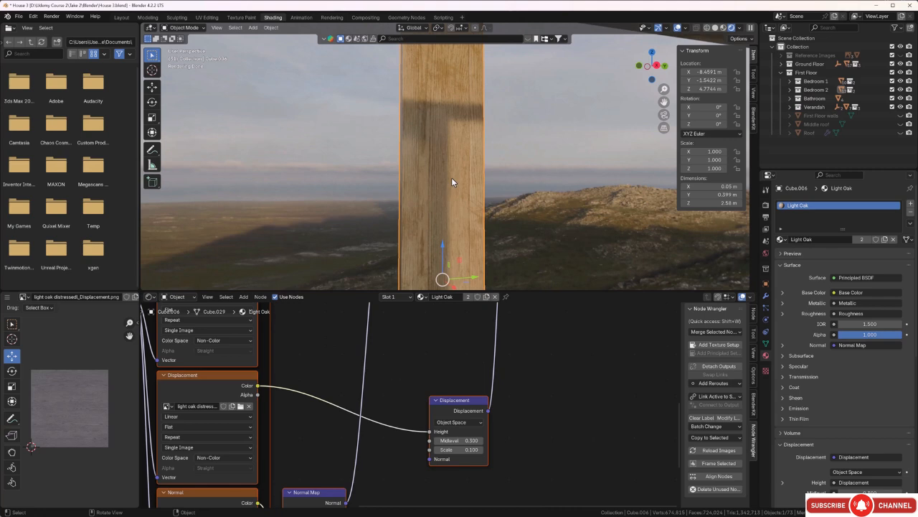
key(Tab)
click(451, 178)
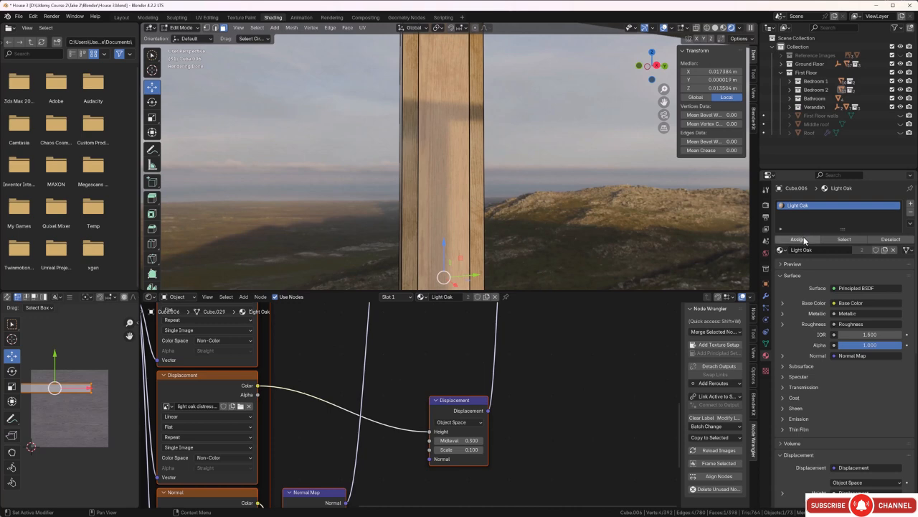
Add a second material slot to the post and create a new material in it named Quilted Leather.
click(910, 205)
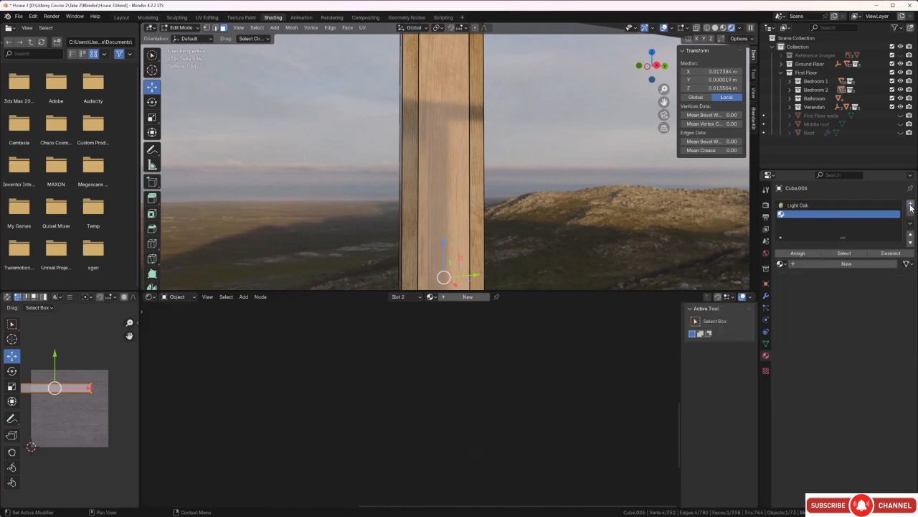
click(816, 264)
double_click(817, 264)
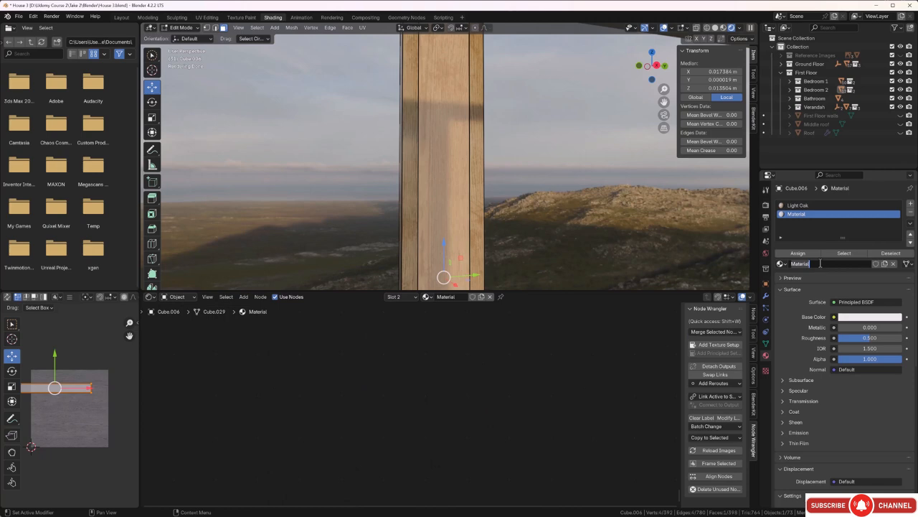
key(BackSpace)
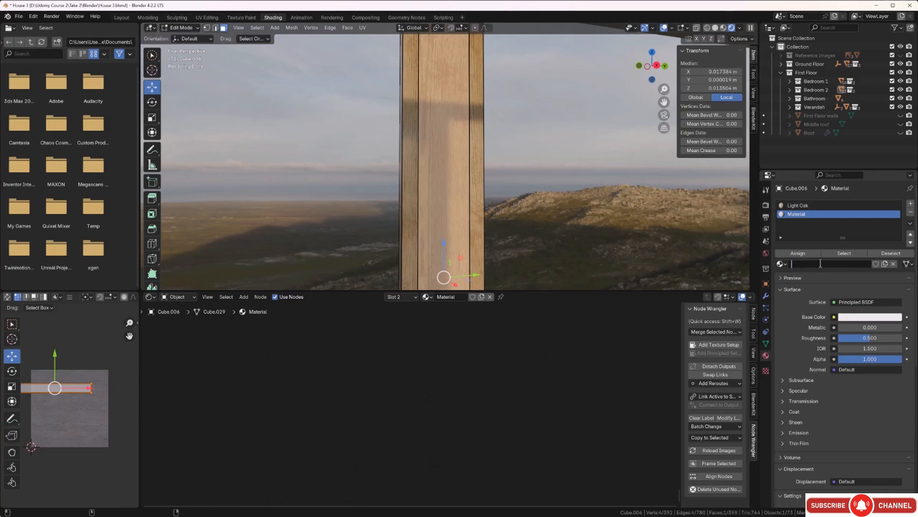
text(G)
text(uilted Le)
text(ather)
key(Return)
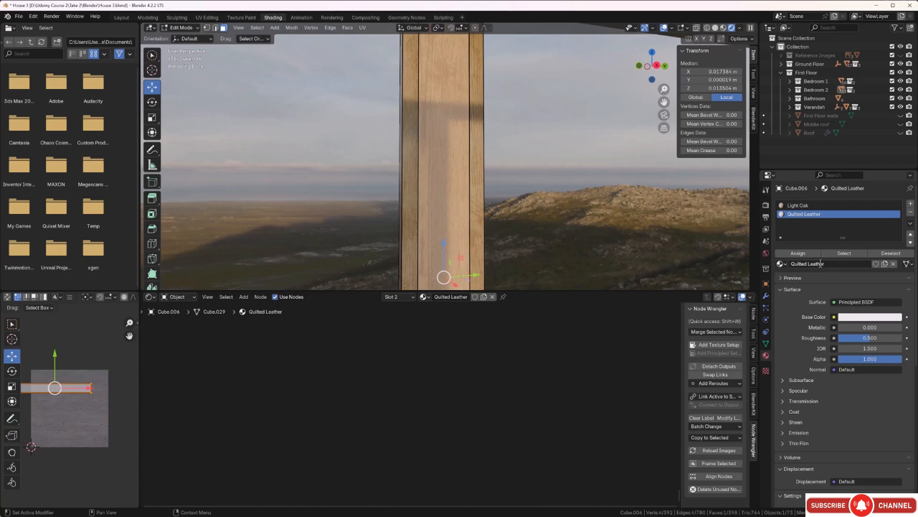
Build a Principled texture setup for Quilted Leather from all five maps in the Quilted leather folder under Textiles.
middle_drag(465, 382, 511, 438)
click(450, 356)
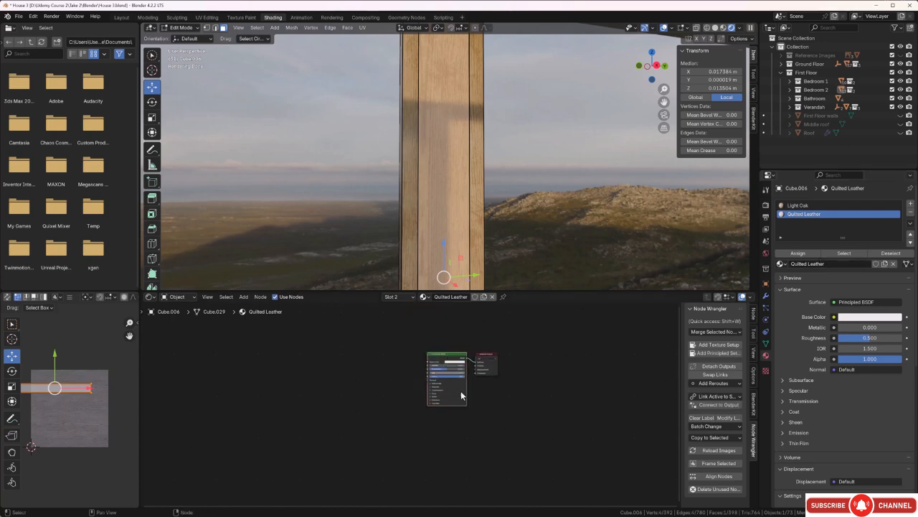
click(709, 354)
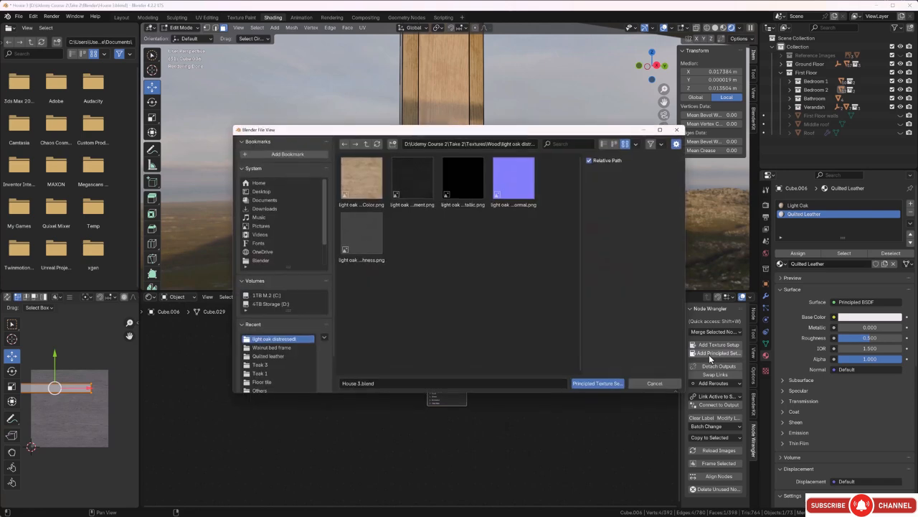
click(365, 144)
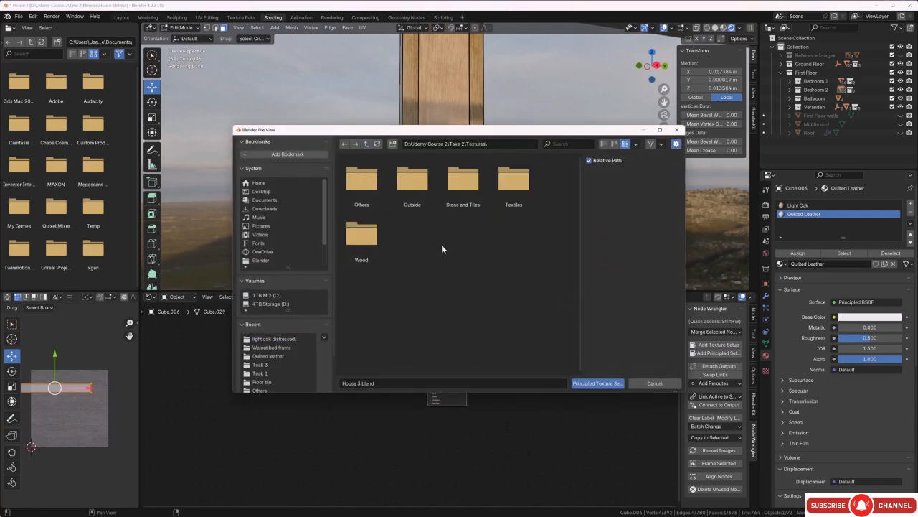
click(508, 192)
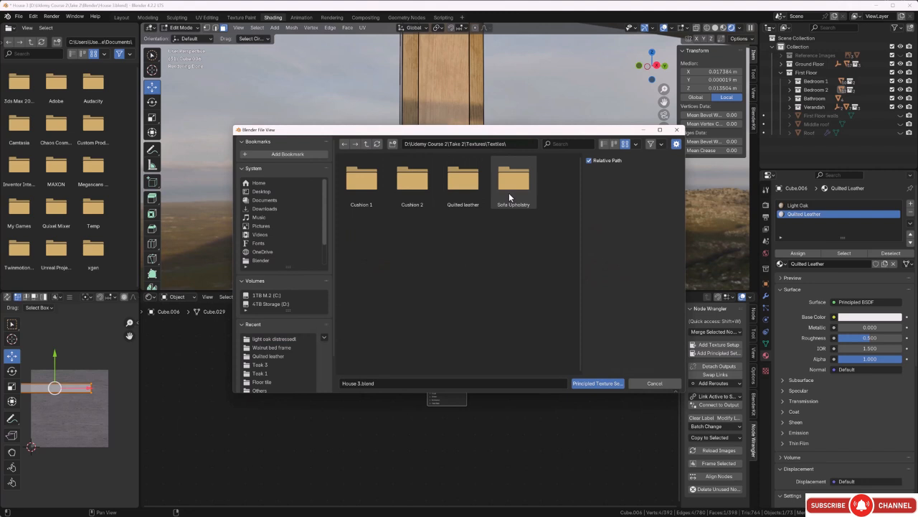
double_click(463, 191)
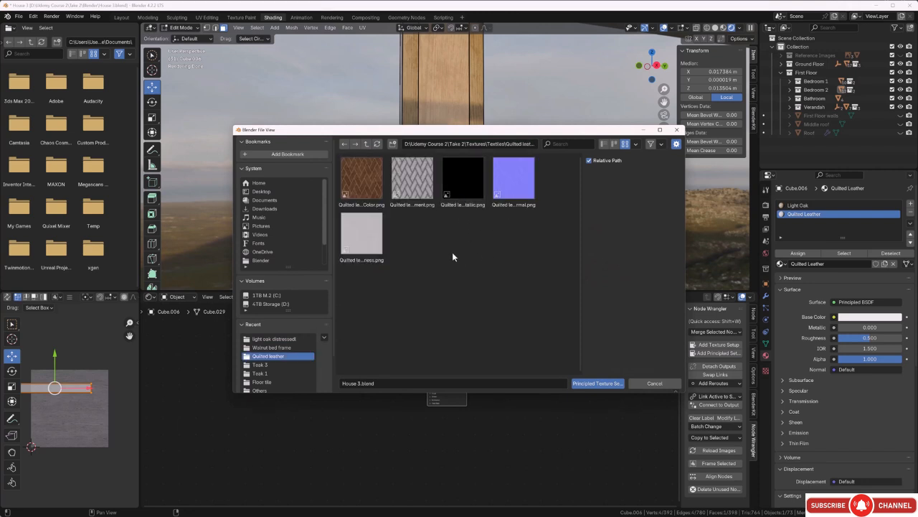
key(a)
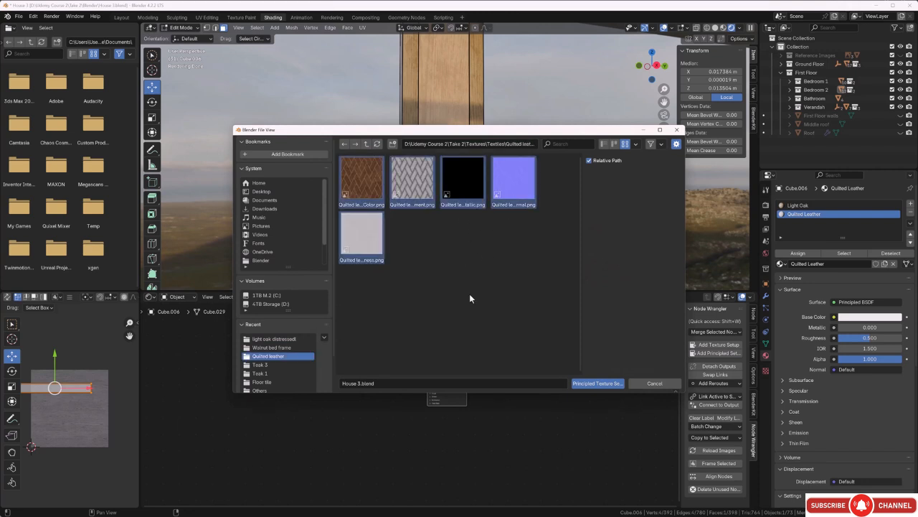
click(592, 384)
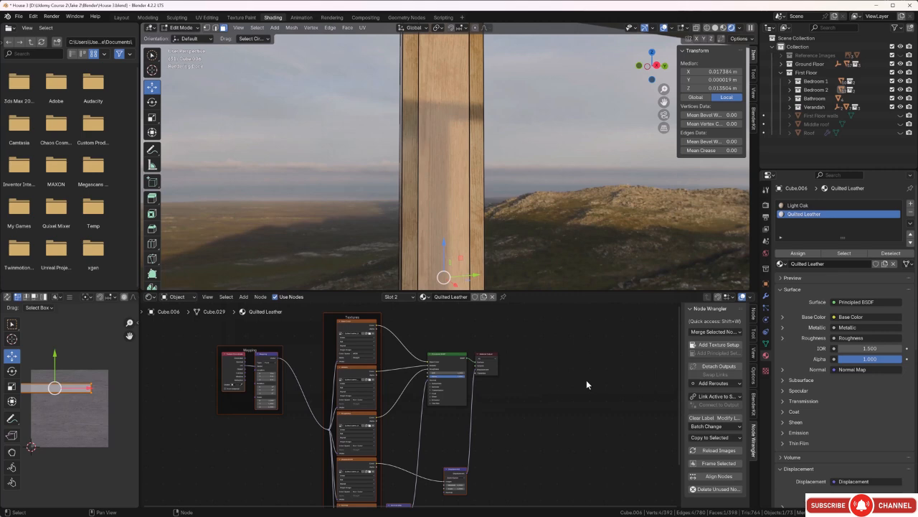
Assign Quilted Leather to the post's central panel face and scale its UVs up uniformly for a finer weave pattern.
click(797, 253)
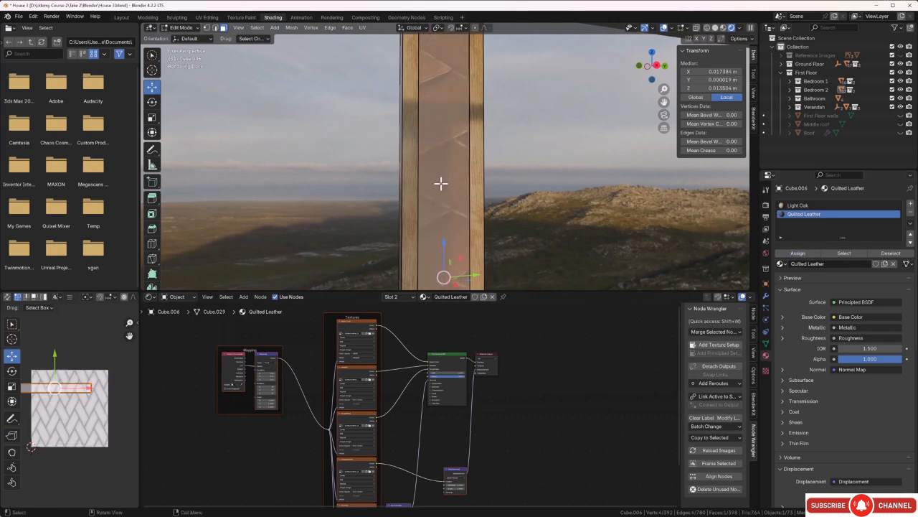
scroll(439, 179, up, 1)
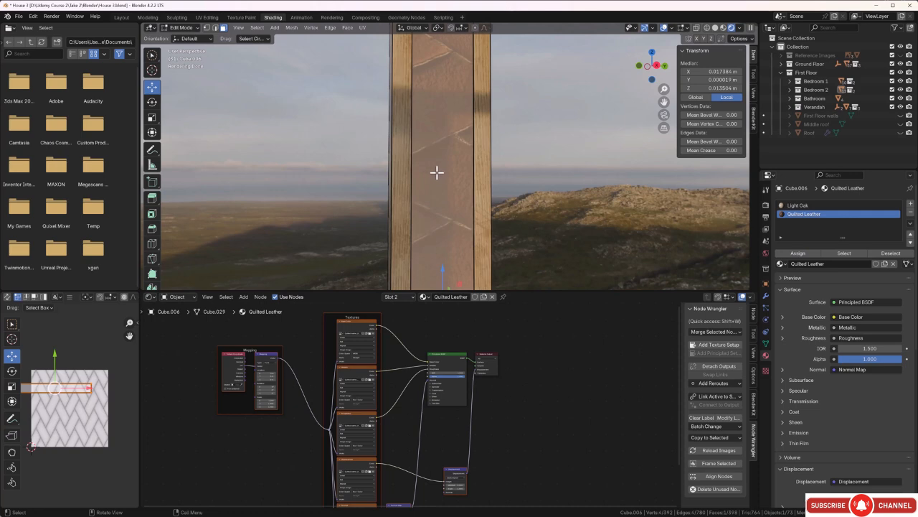
scroll(93, 364, down, 2)
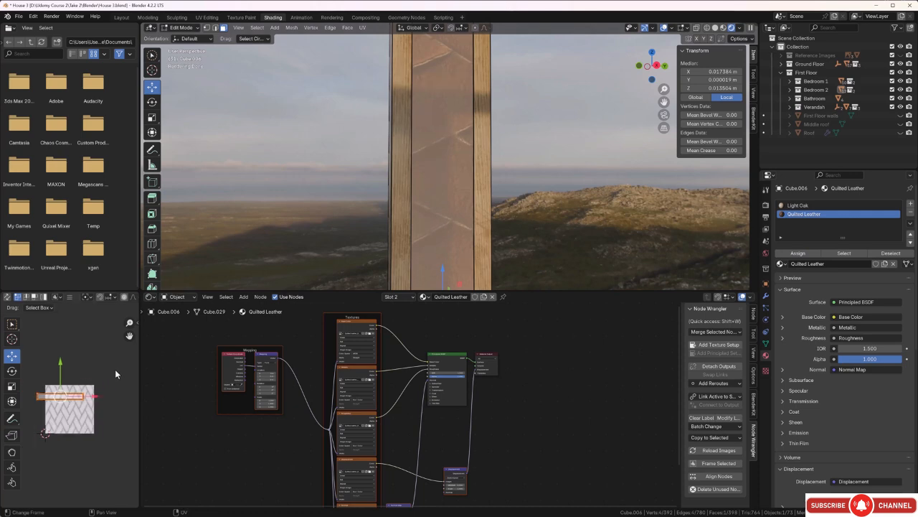
key(s)
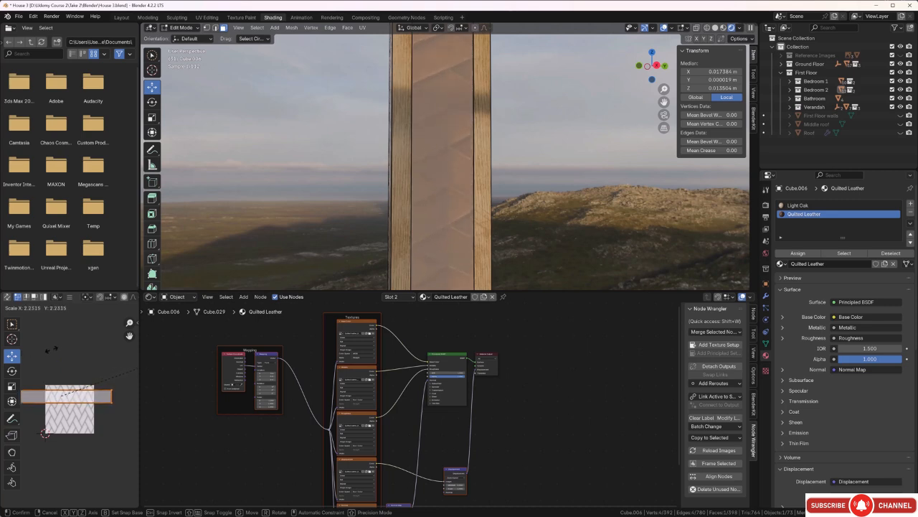
click(125, 326)
click(536, 144)
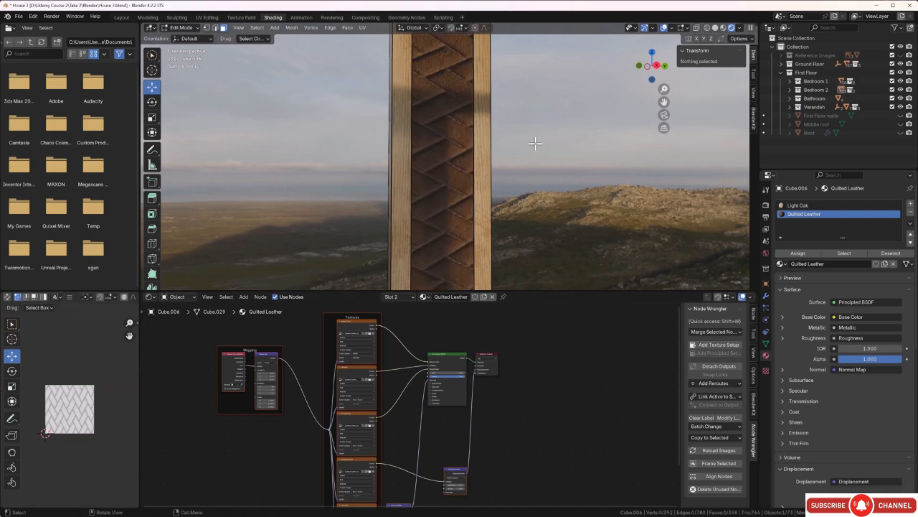
Select the post's leather panel face and enable the Face Orientation overlay to check its normal direction.
middle_drag(460, 206, 480, 191)
scroll(447, 214, up, 4)
scroll(488, 176, down, 4)
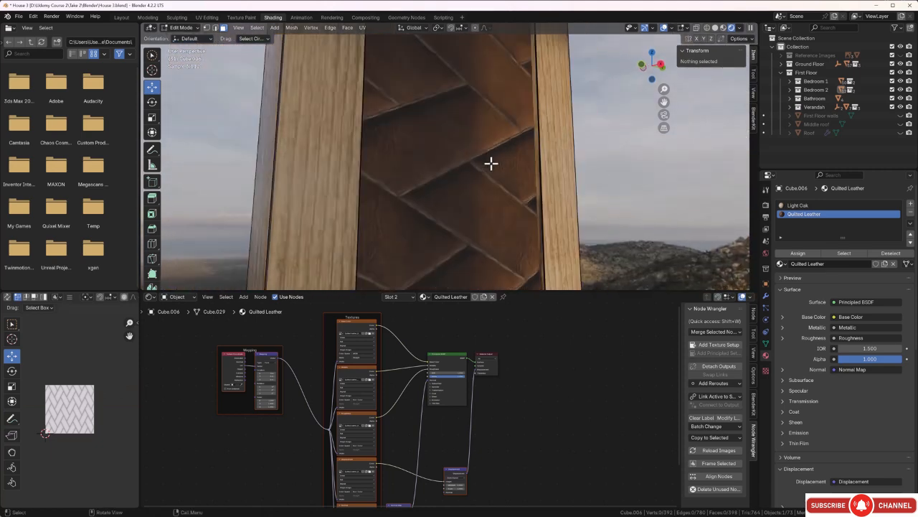
click(476, 153)
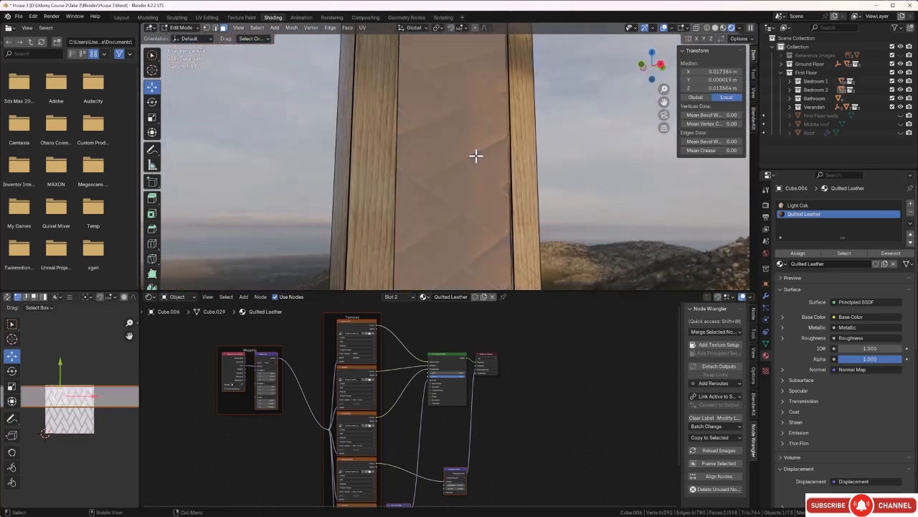
click(673, 29)
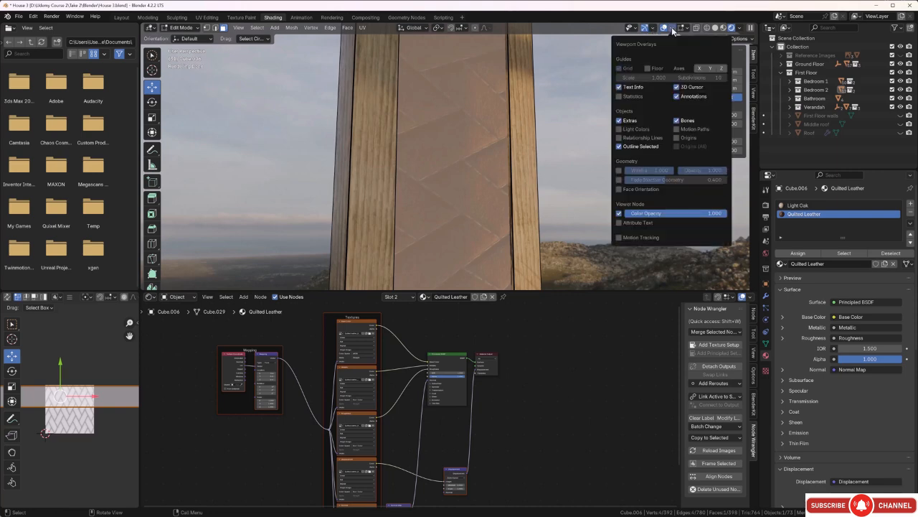
click(621, 190)
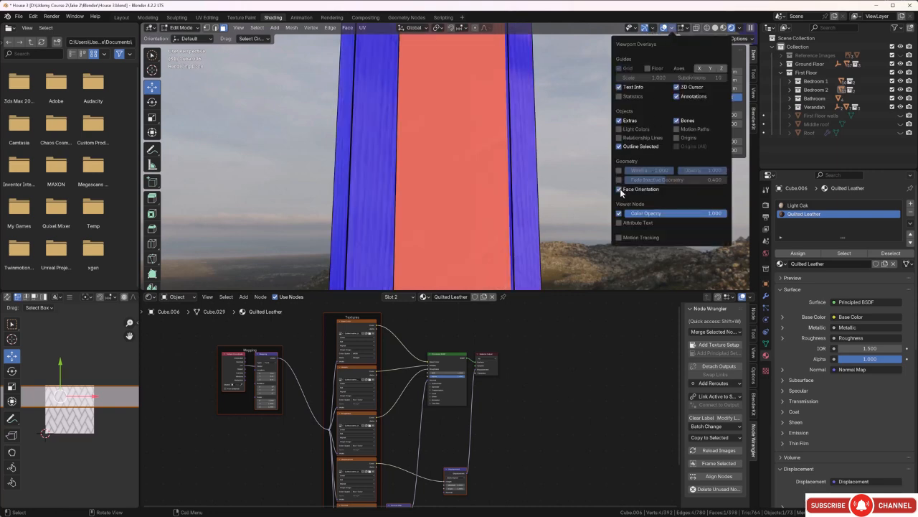
middle_drag(533, 189, 539, 182)
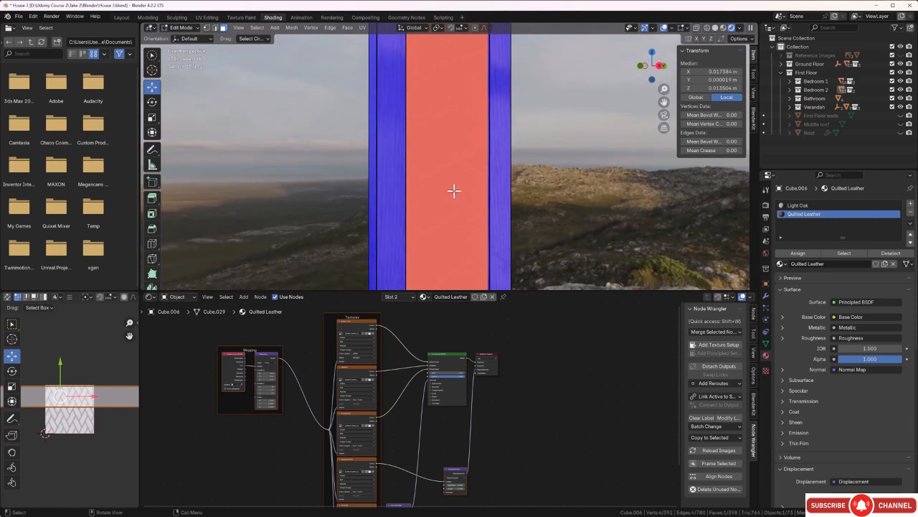
Flip the normals of the leather panel face, deselect it and disable the Face Orientation overlay.
click(292, 27)
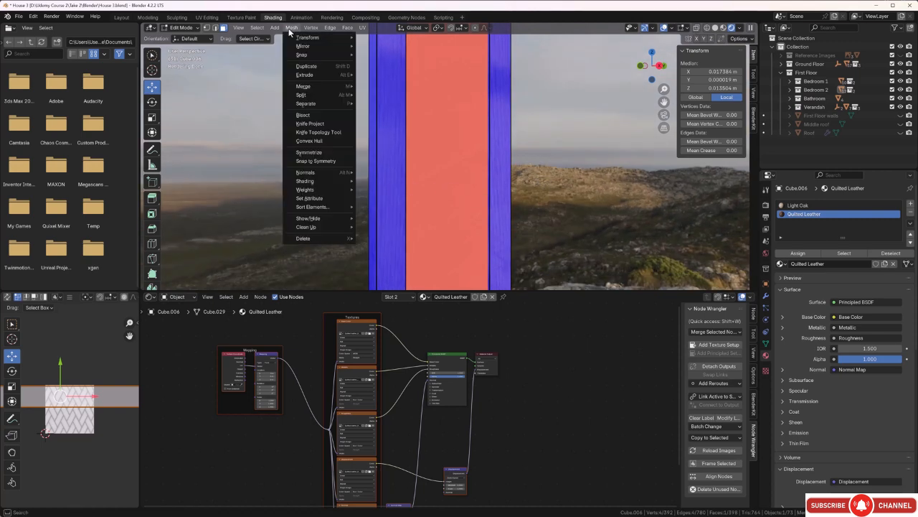
mouse_move(320, 173)
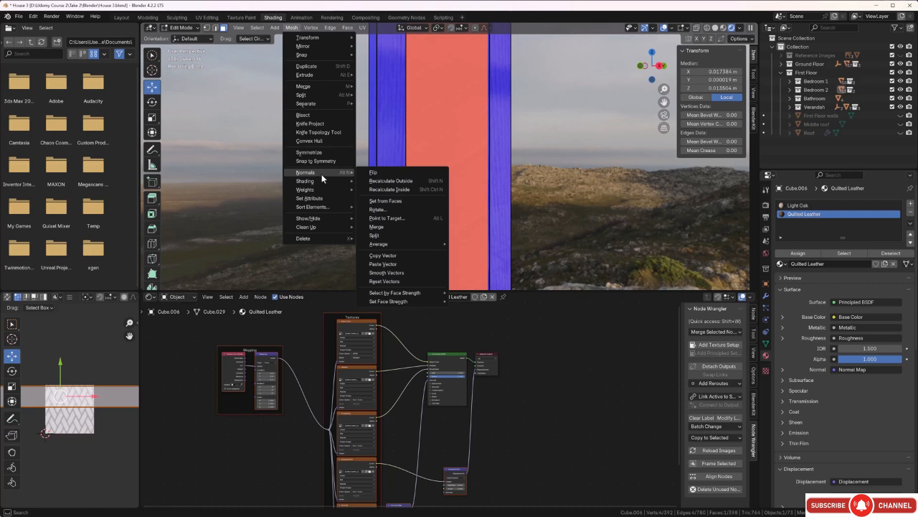
click(385, 174)
click(575, 175)
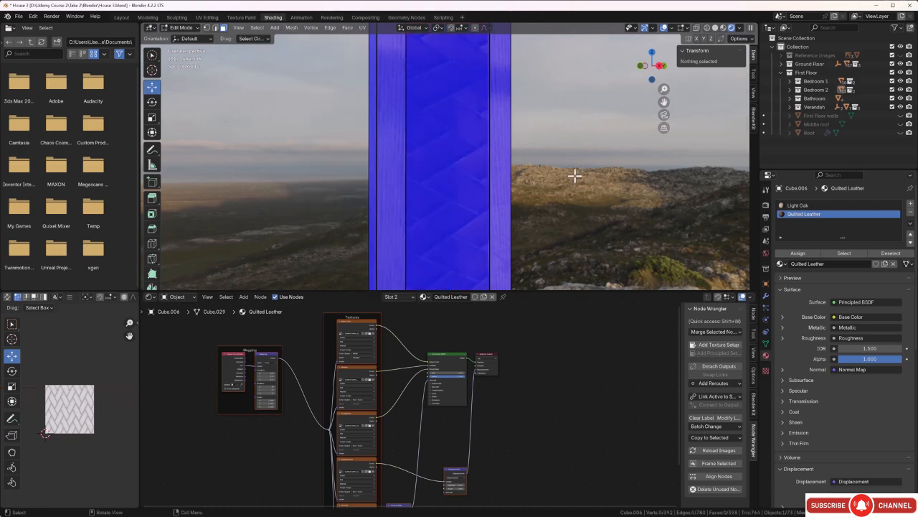
click(673, 30)
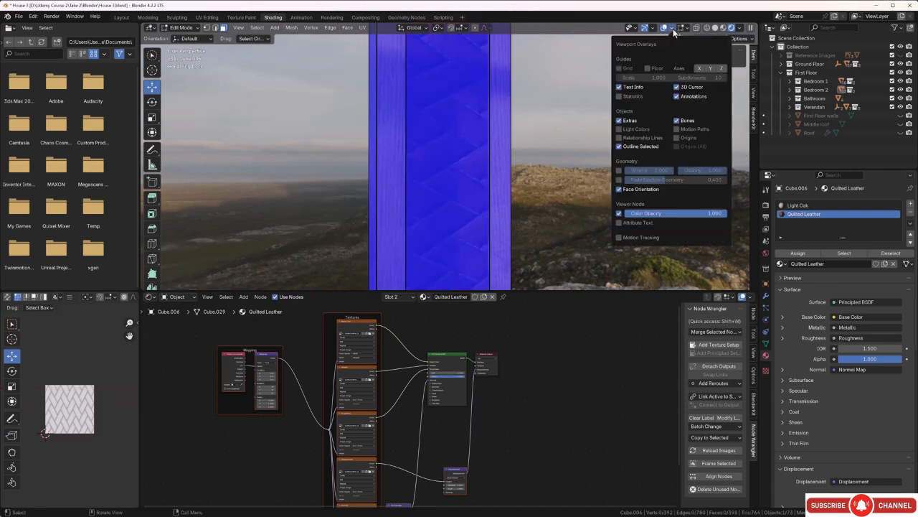
click(618, 189)
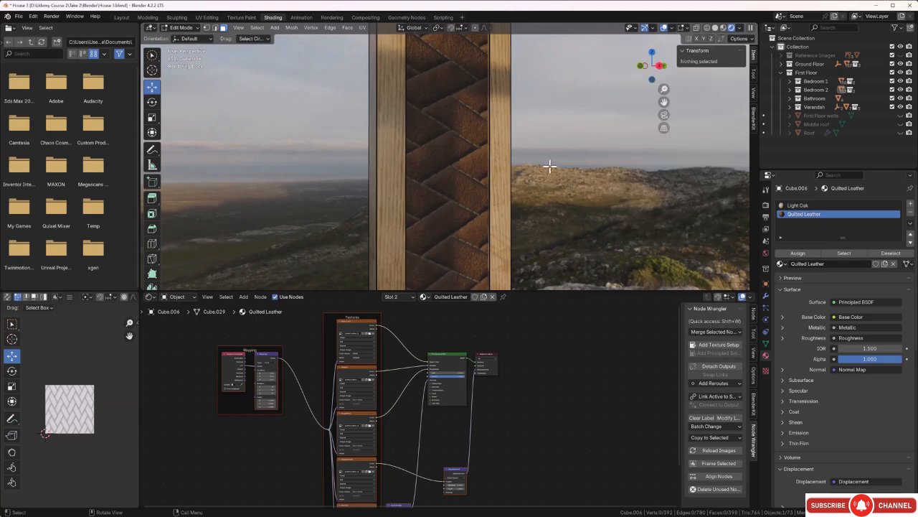
Scale the leather panel face's UVs by about 1.5 along Y only, and deselect the face.
middle_drag(550, 166, 562, 156)
scroll(450, 191, up, 4)
middle_drag(463, 188, 531, 199)
scroll(440, 178, down, 3)
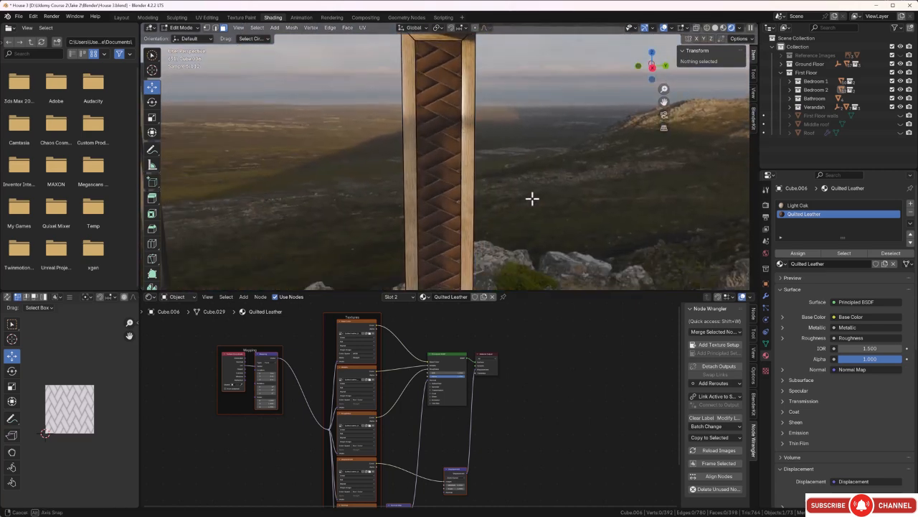
click(445, 170)
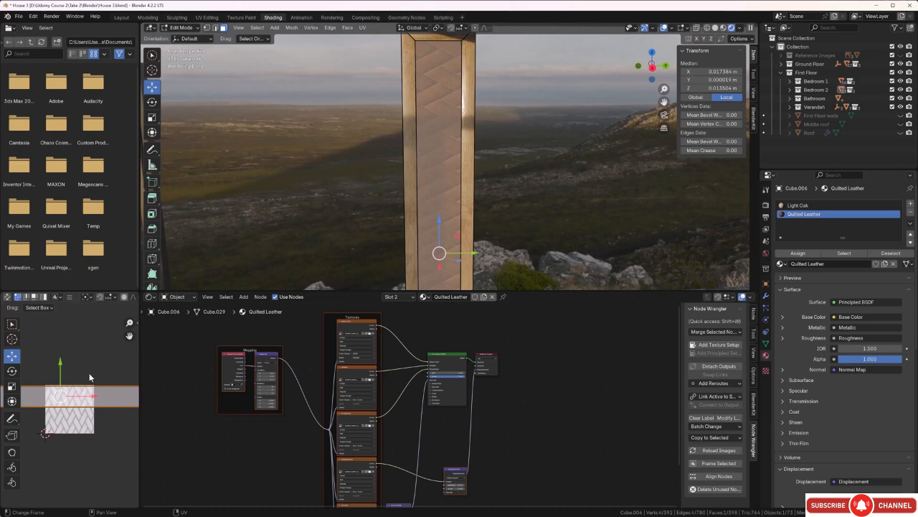
key(s)
key(y)
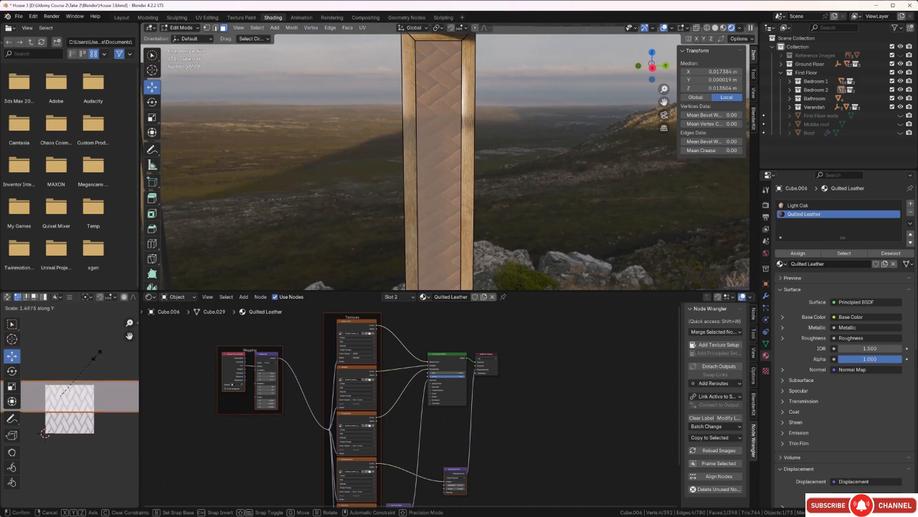
click(99, 352)
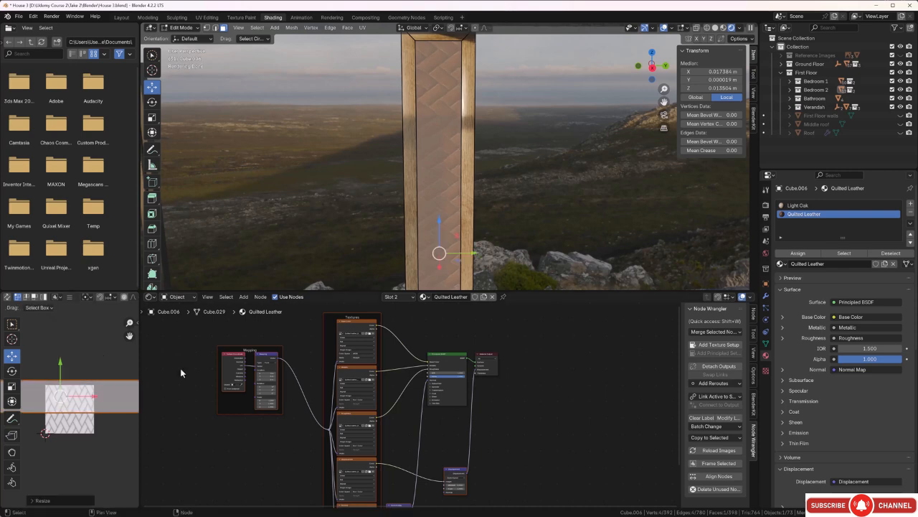
click(533, 177)
Leave the post's mesh editing and select the neighbouring white verandah post.
scroll(505, 174, down, 1)
middle_drag(462, 133, 578, 185)
key(Tab)
click(564, 189)
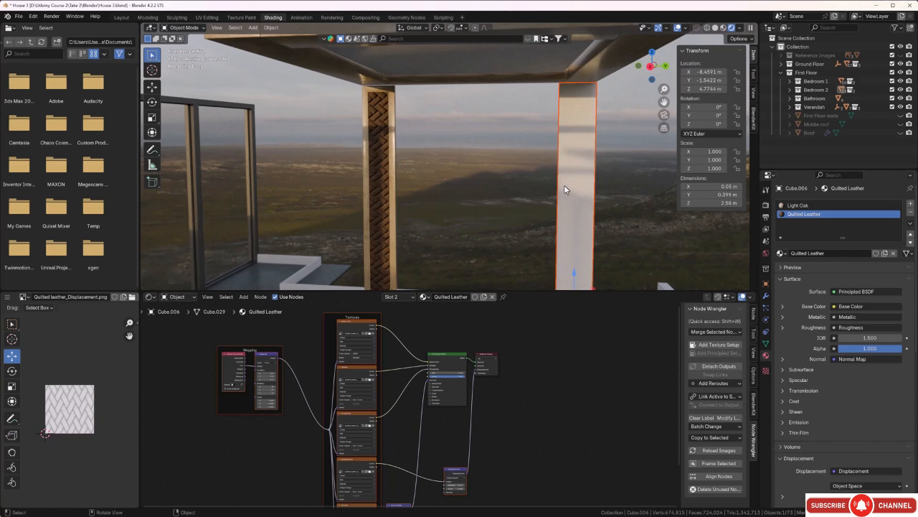
Delete the plain white verandah post and put a duplicate of the leather-panelled post in its place, moved along Y.
key(Delete)
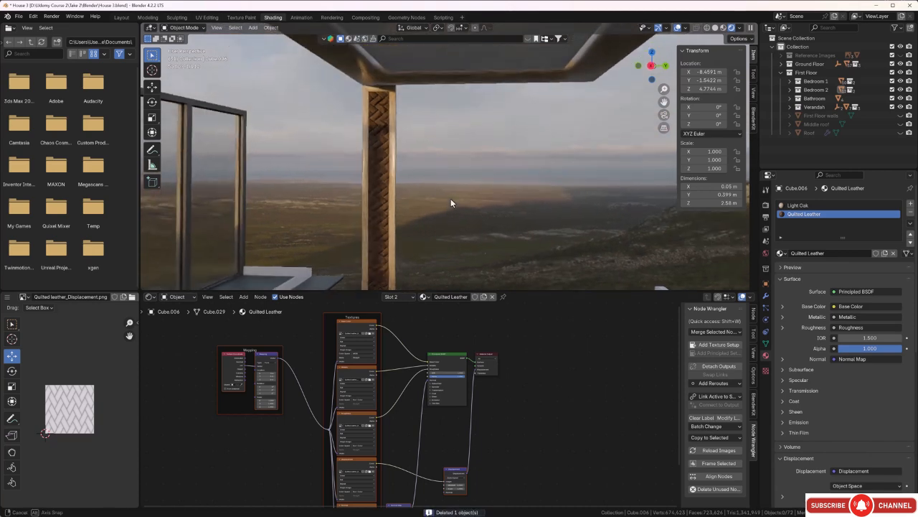
drag(443, 142, 388, 170)
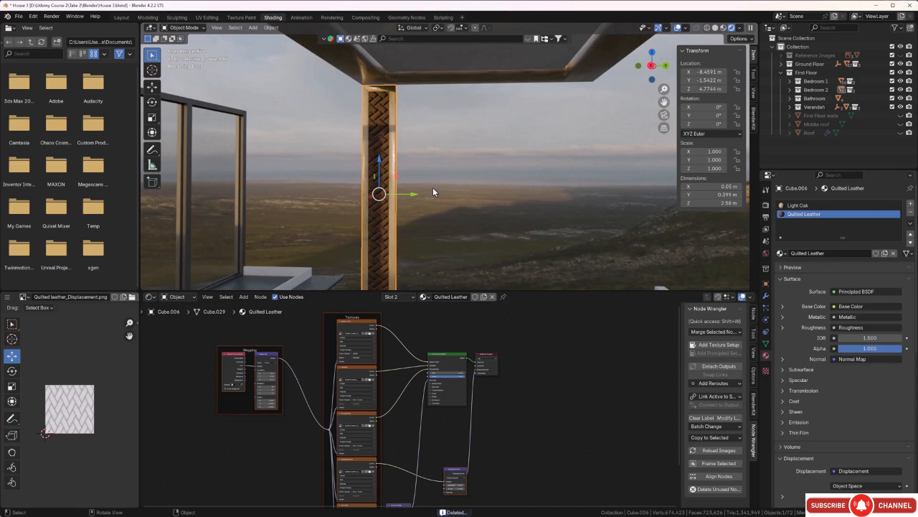
key(KP_3)
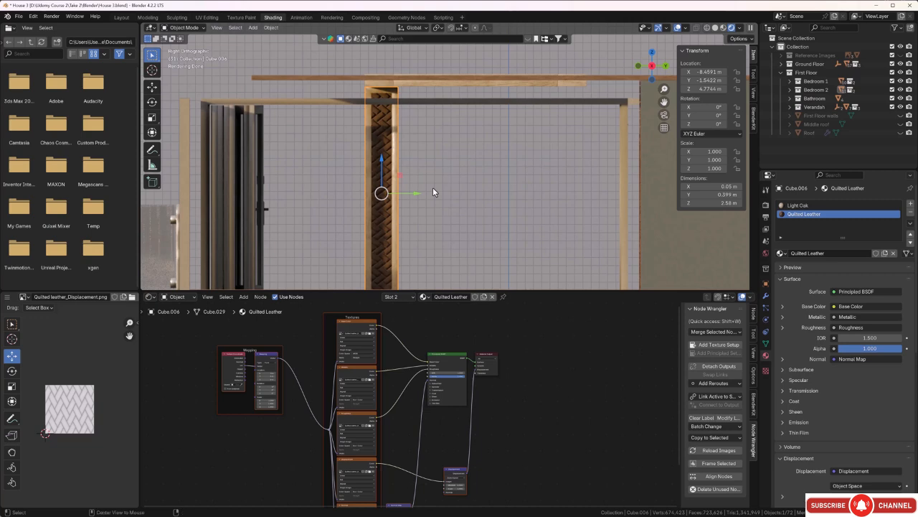
key(shift+d)
key(y)
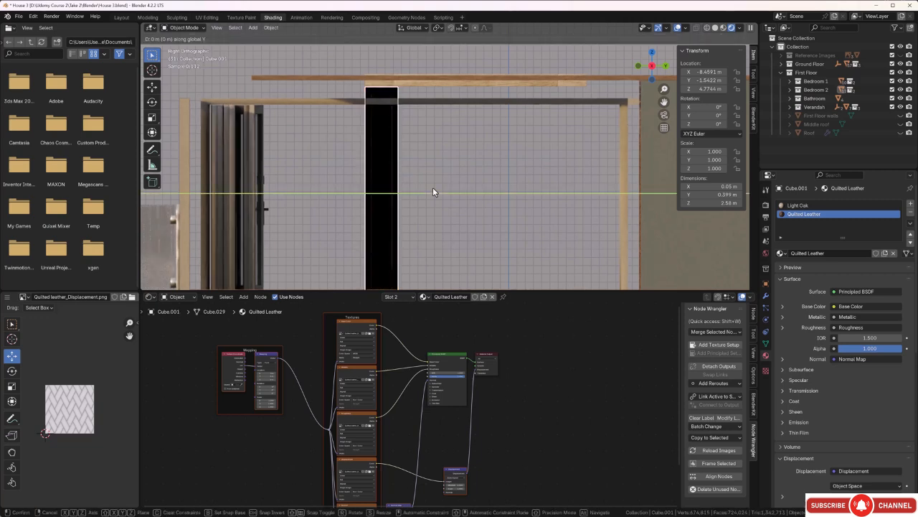
click(622, 208)
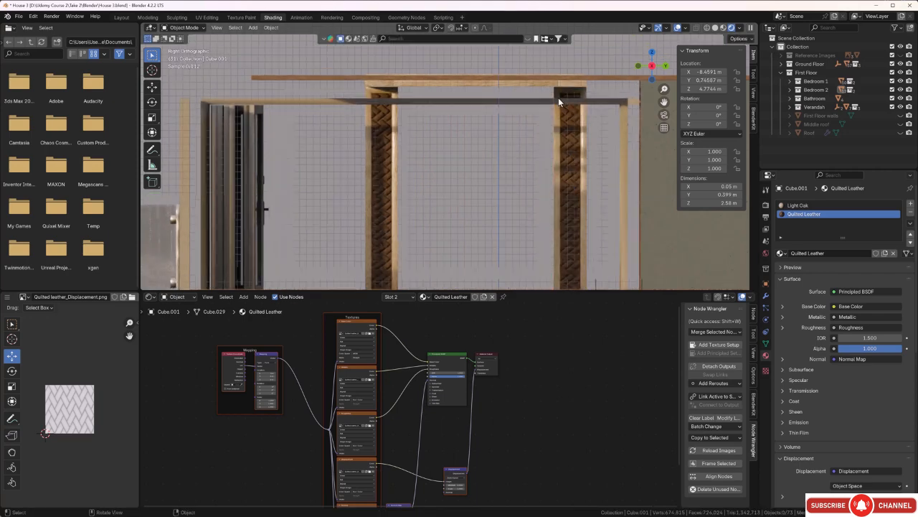
Assign the Quilted Leather material to the ceiling plane inside the verandah's roof frame and deselect it.
middle_drag(558, 97, 458, 130)
scroll(459, 132, up, 2)
click(469, 122)
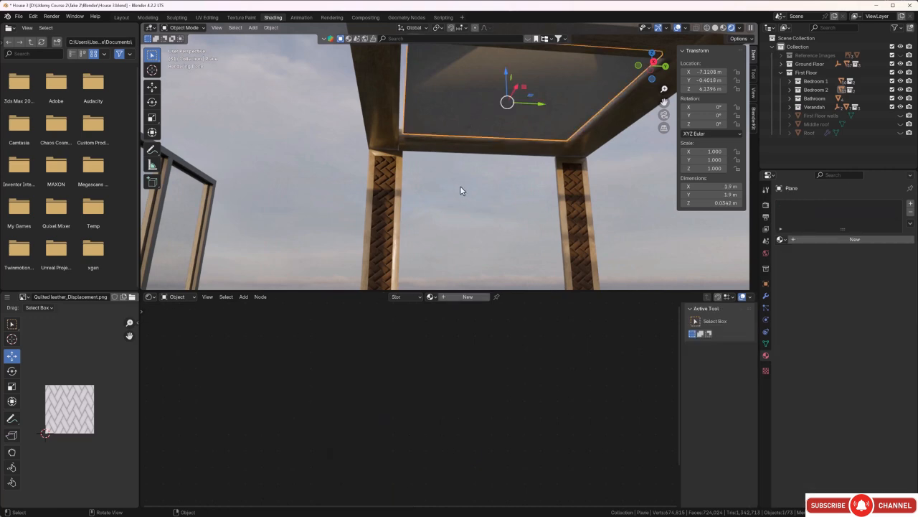
click(433, 296)
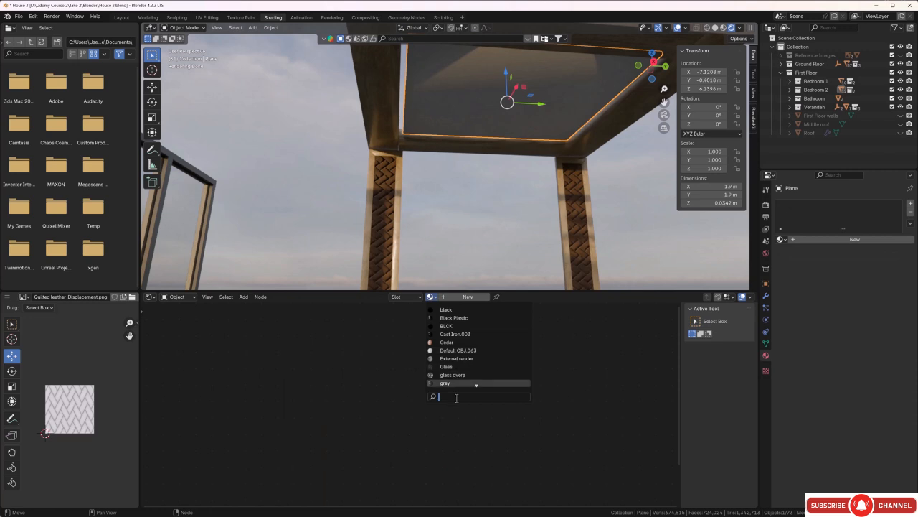
text(qu)
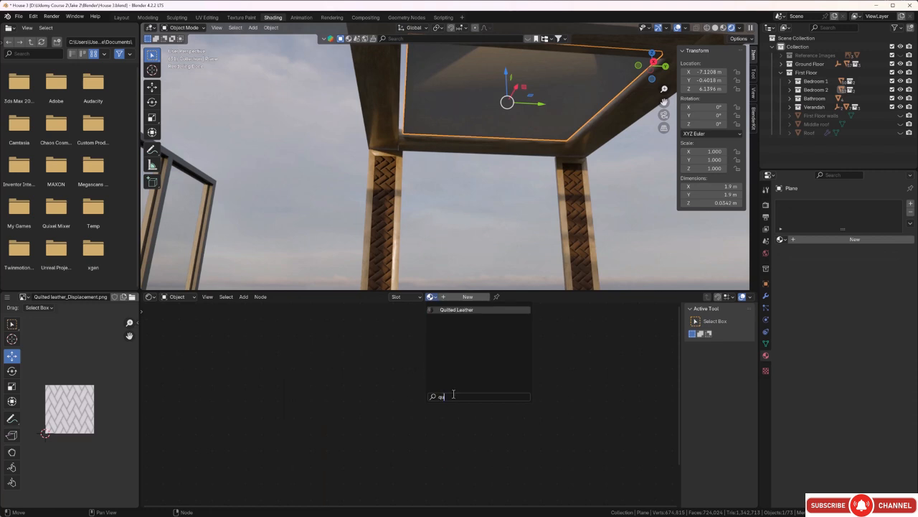
click(459, 309)
click(476, 212)
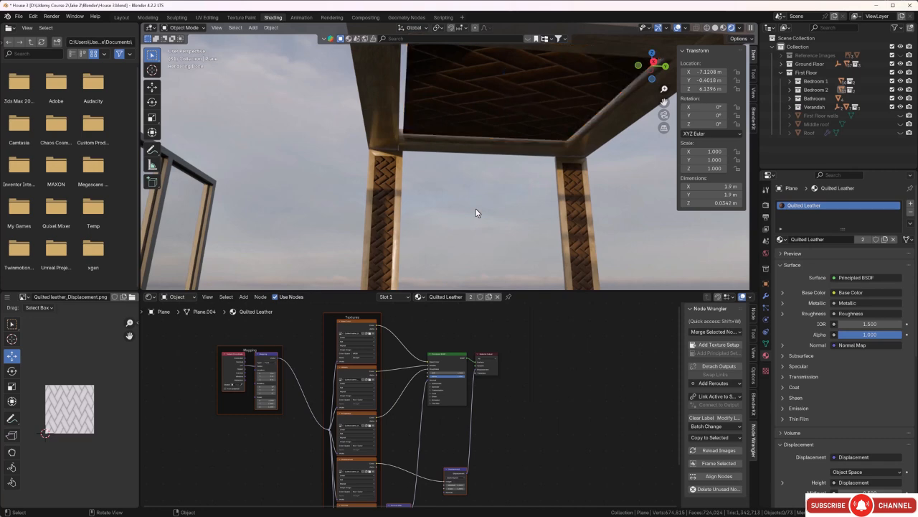
Check the ceiling panel's normal direction with the Face Orientation overlay, switching it off again.
mouse_move(473, 208)
middle_down()
mouse_move(472, 195)
mouse_move(481, 226)
mouse_move(473, 208)
middle_up()
scroll(485, 154, up, 3)
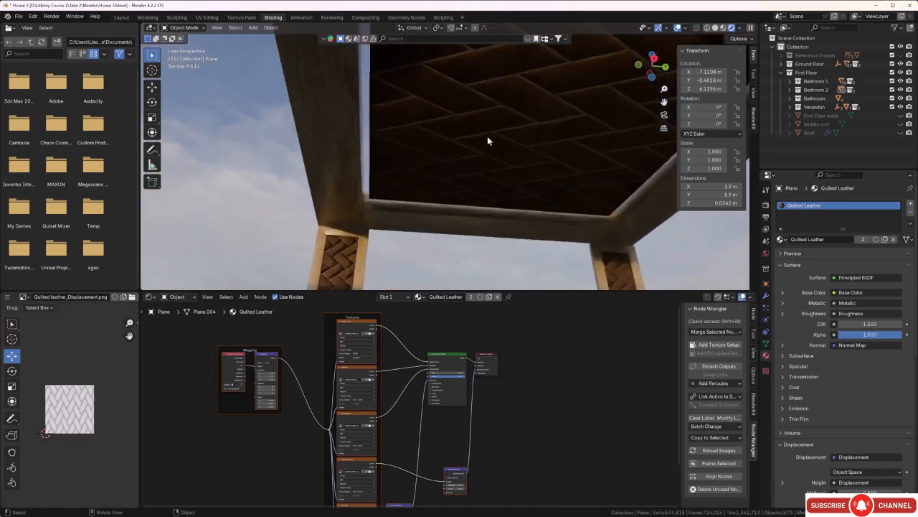
middle_drag(487, 136, 559, 122)
click(685, 29)
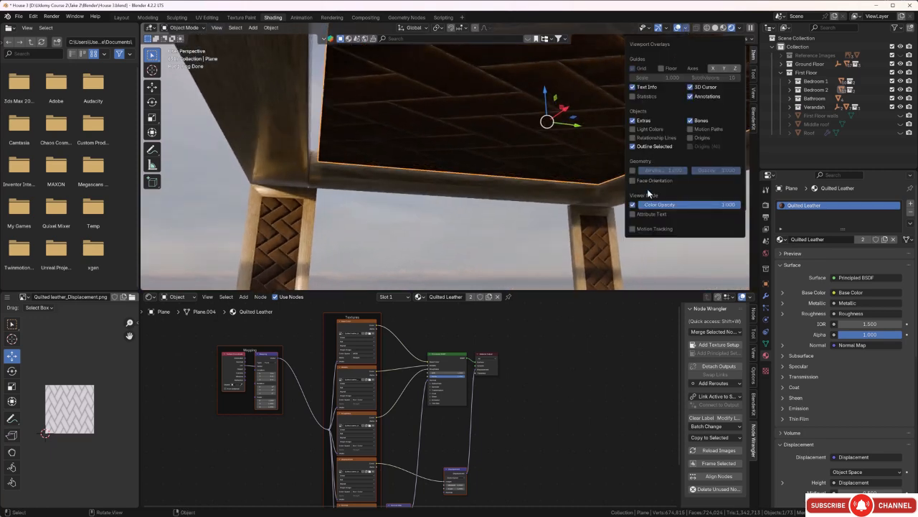
click(632, 181)
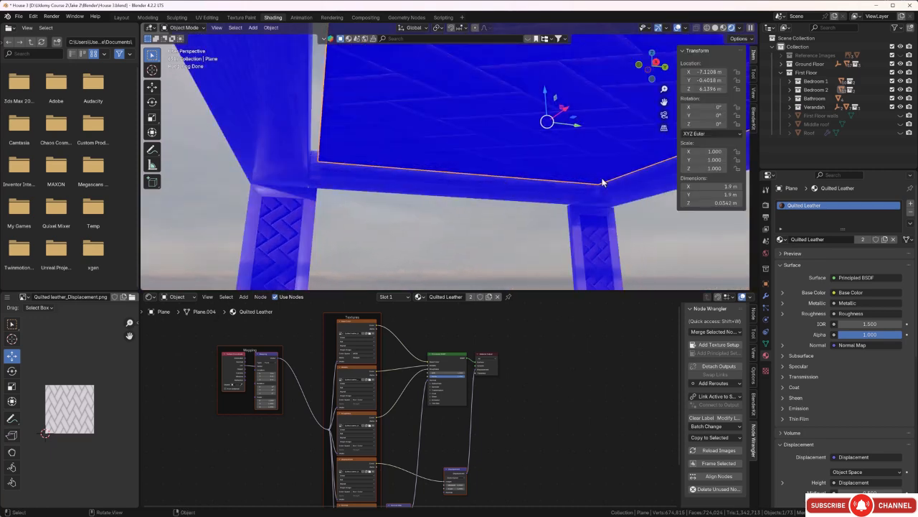
click(685, 30)
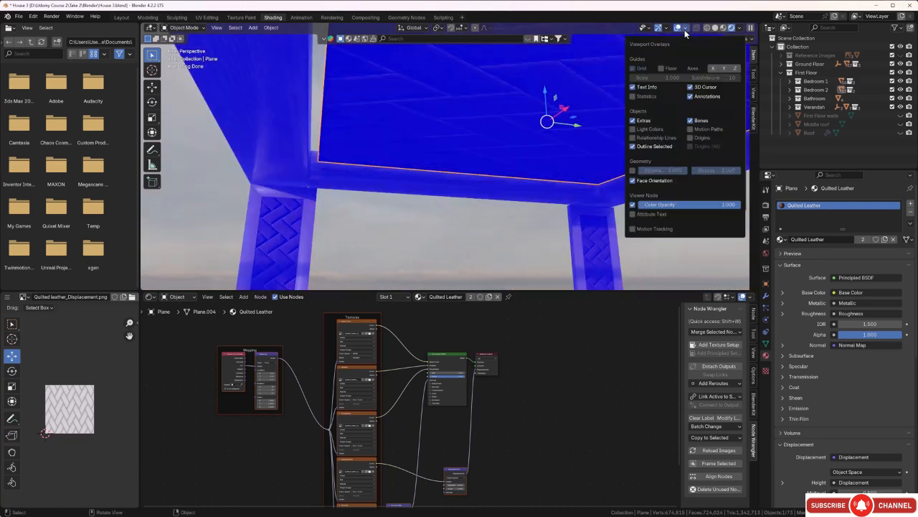
click(633, 180)
Unwrap all faces of the verandah ceiling panel with Smart UV Project at the default settings.
middle_drag(499, 173, 484, 137)
key(Tab)
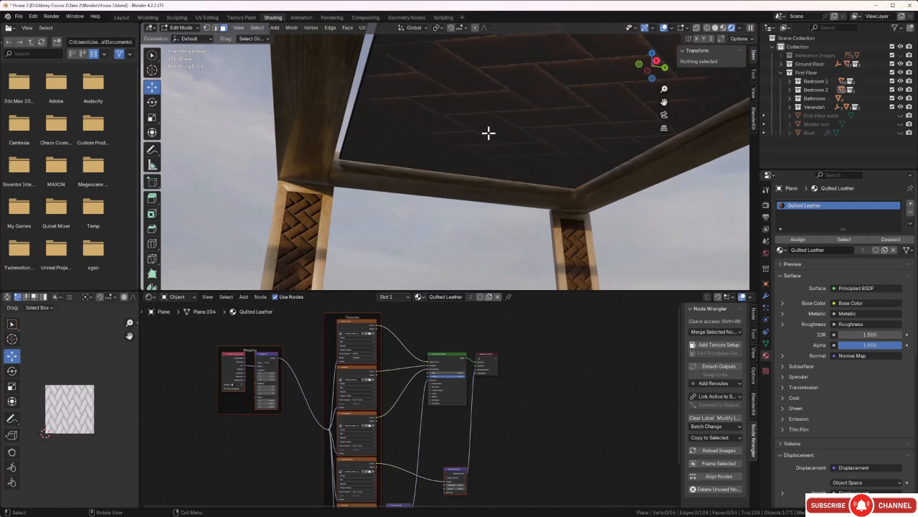
key(a)
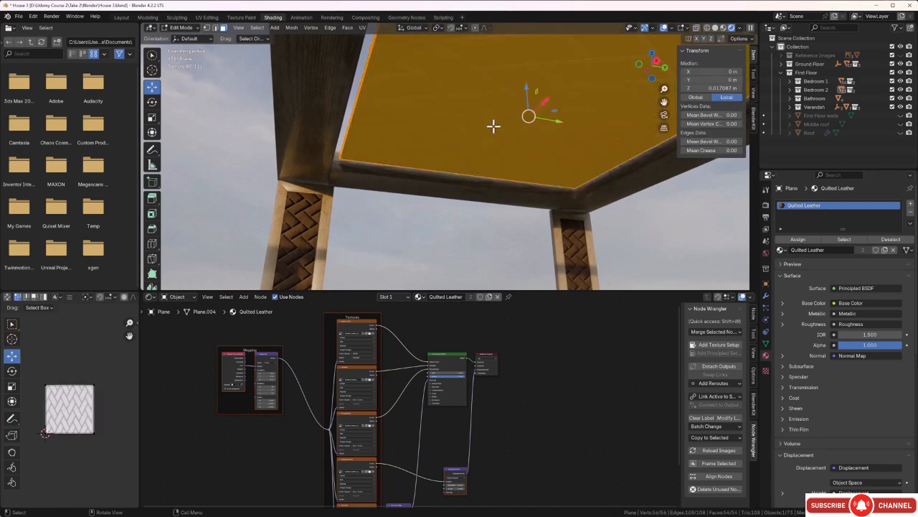
key(u)
click(491, 127)
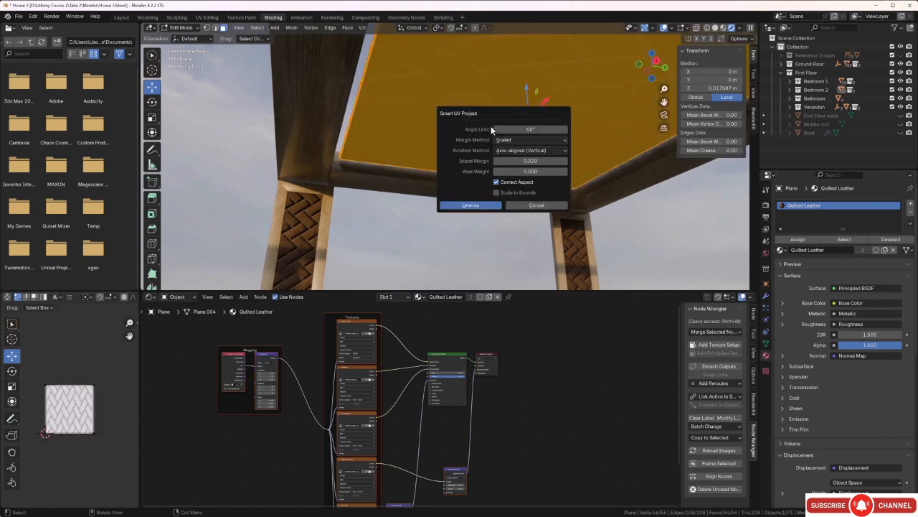
click(491, 205)
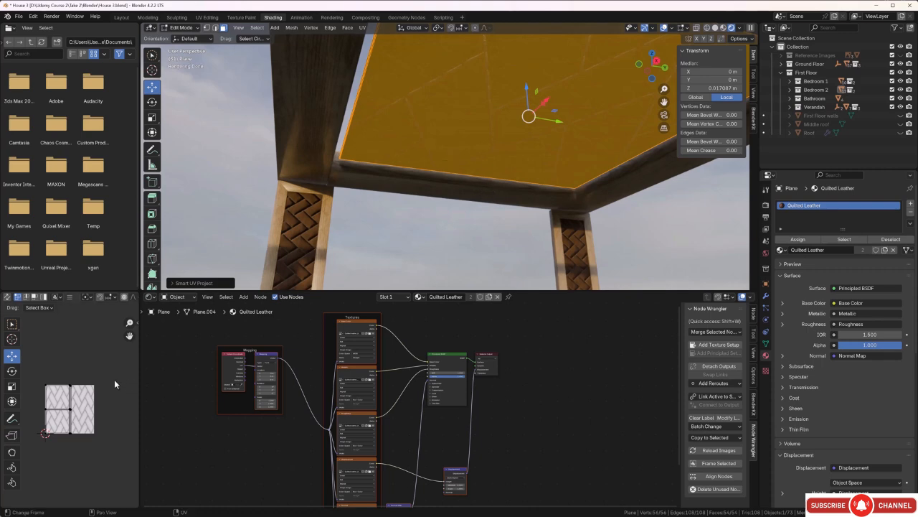
Scale the ceiling panel's UVs up uniformly by about 3.3 and deselect the mesh.
drag(105, 372, 44, 446)
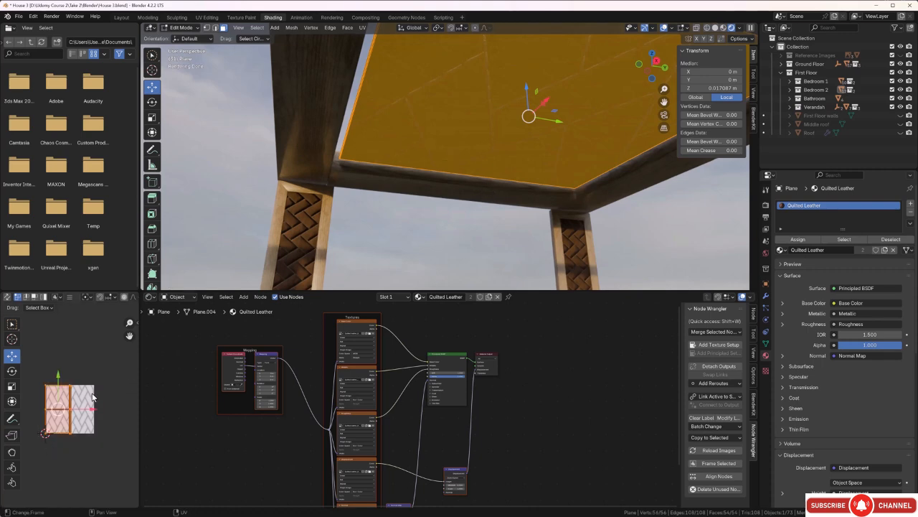
key(s)
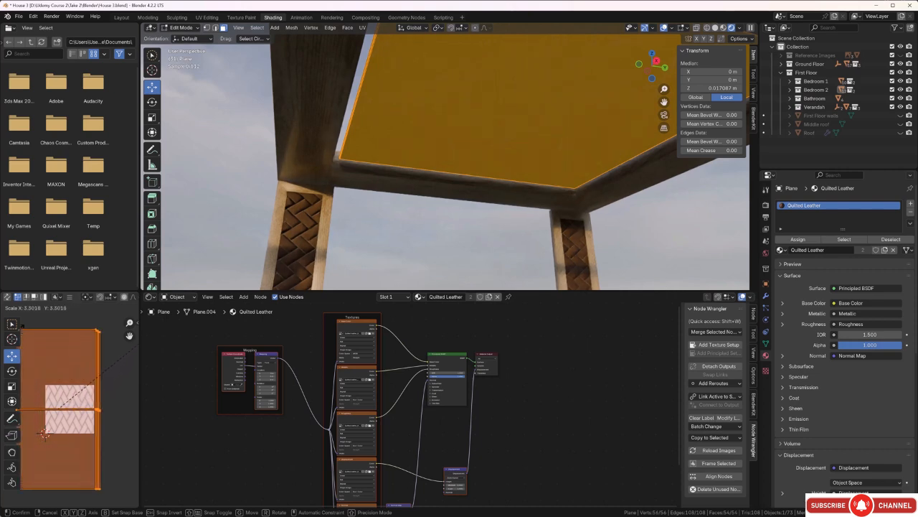
click(26, 324)
click(415, 237)
middle_drag(411, 254, 394, 228)
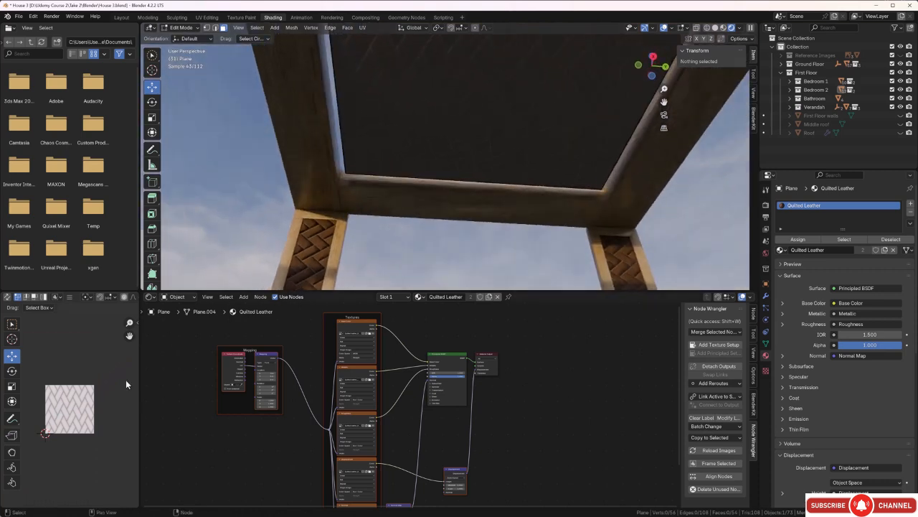
Scale the ceiling panel's UVs by about 0.98 along X, enlarge them along Y, and deselect the mesh.
key(a)
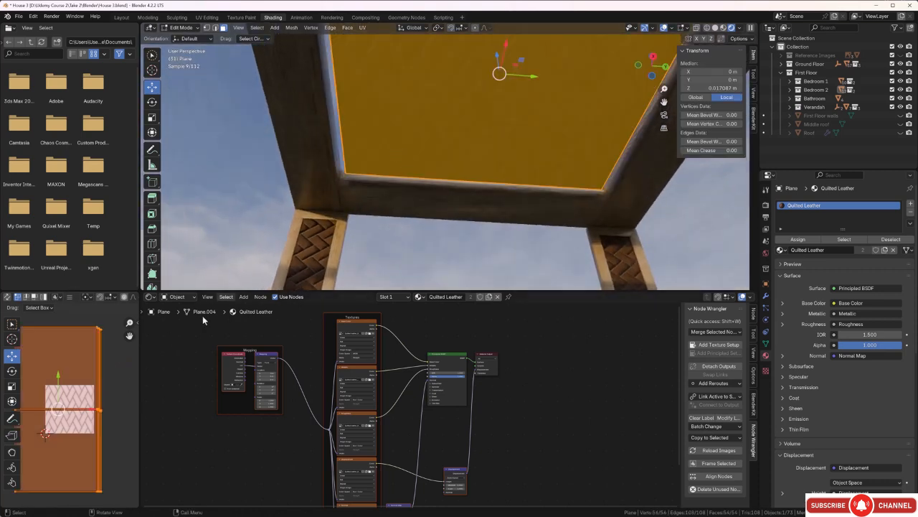
key(s)
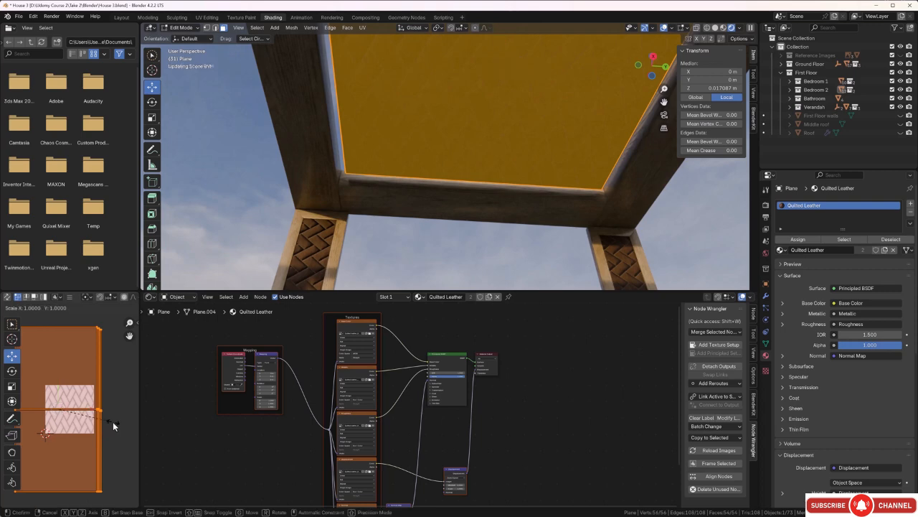
key(x)
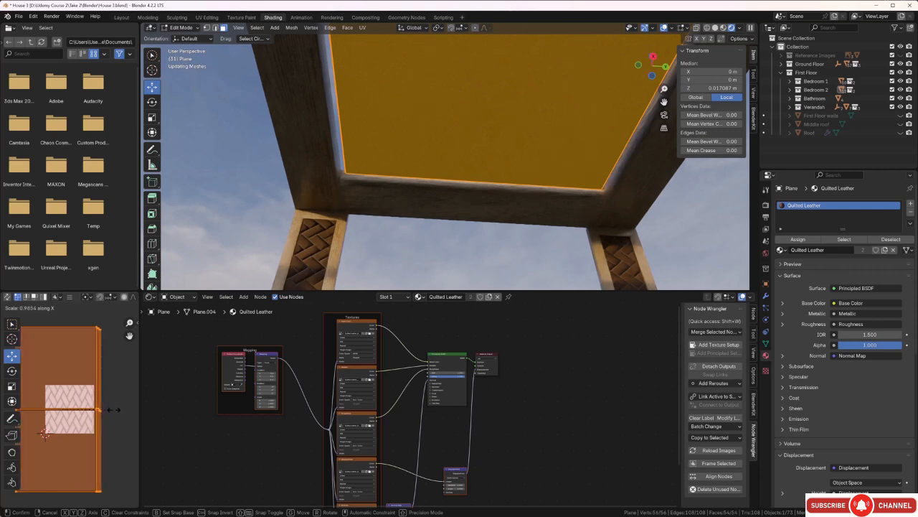
click(110, 408)
key(s)
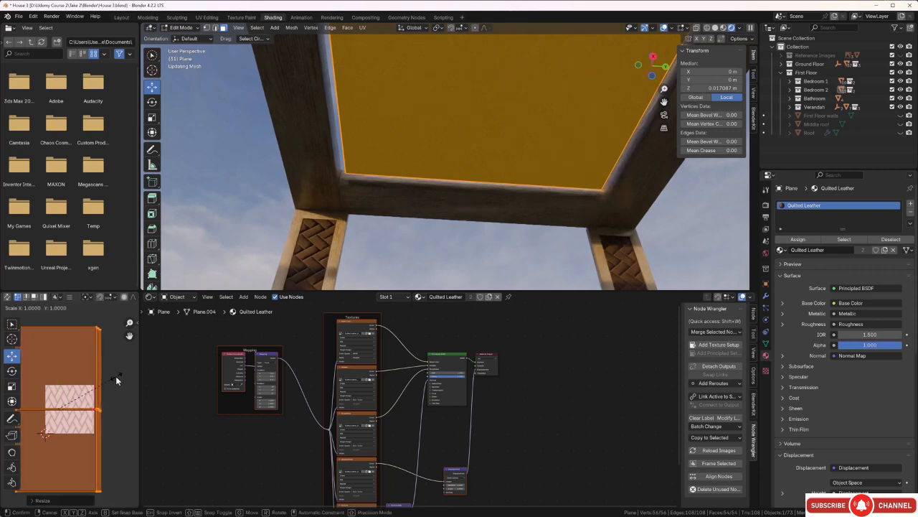
key(y)
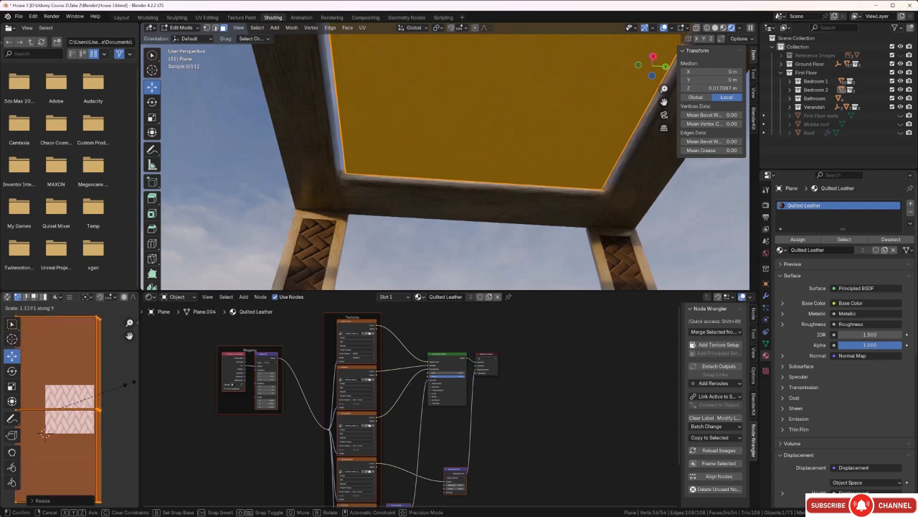
click(36, 345)
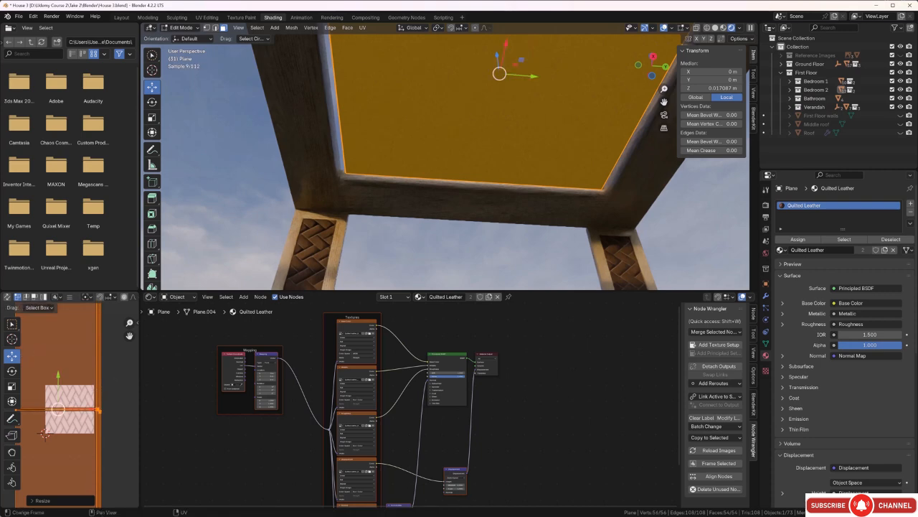
click(412, 256)
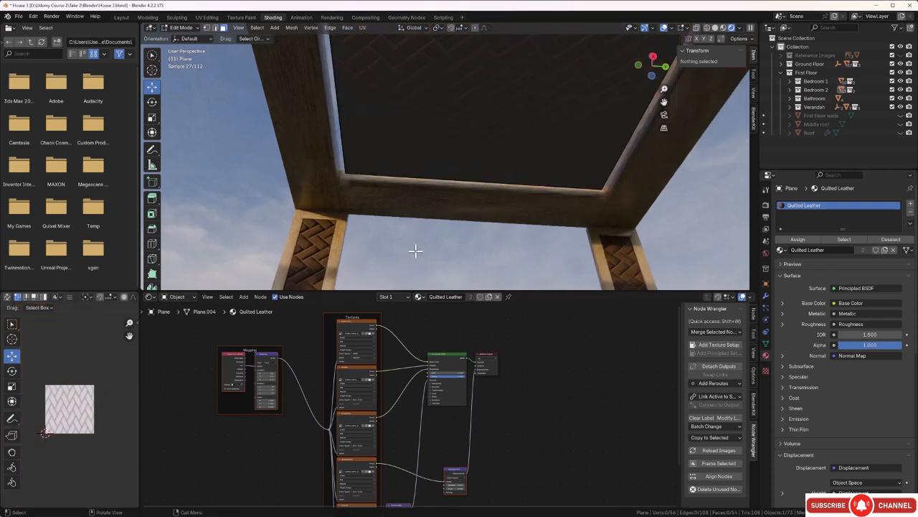
Leave the ceiling panel's mesh editing and examine the textured verandah roof and posts from near and far.
middle_drag(412, 243, 466, 240)
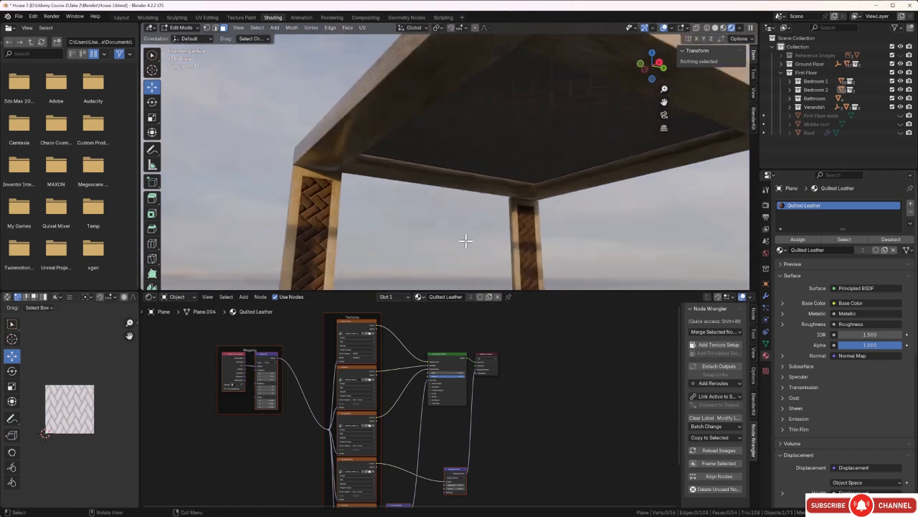
middle_drag(510, 137, 432, 196)
key(Tab)
scroll(452, 219, down, 1)
click(432, 243)
scroll(461, 226, up, 4)
scroll(431, 238, down, 2)
scroll(455, 232, down, 1)
scroll(431, 188, down, 2)
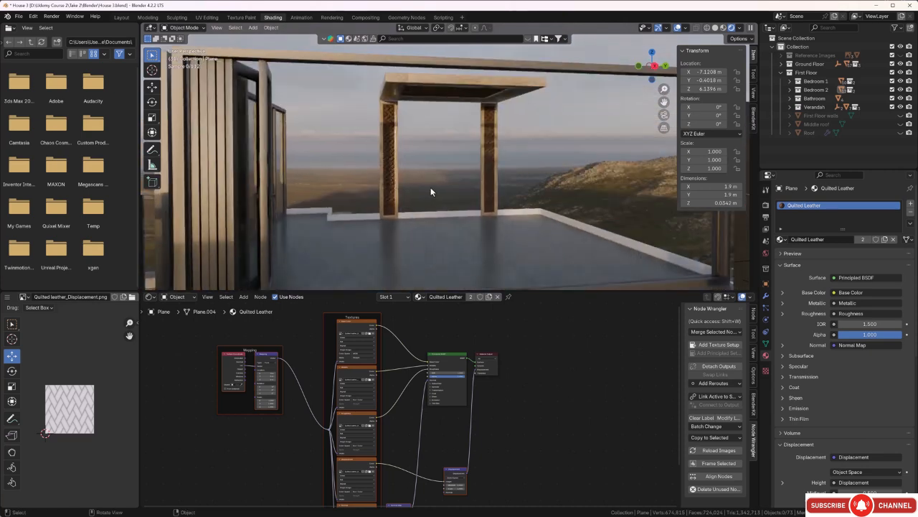
scroll(425, 190, down, 2)
scroll(491, 217, up, 4)
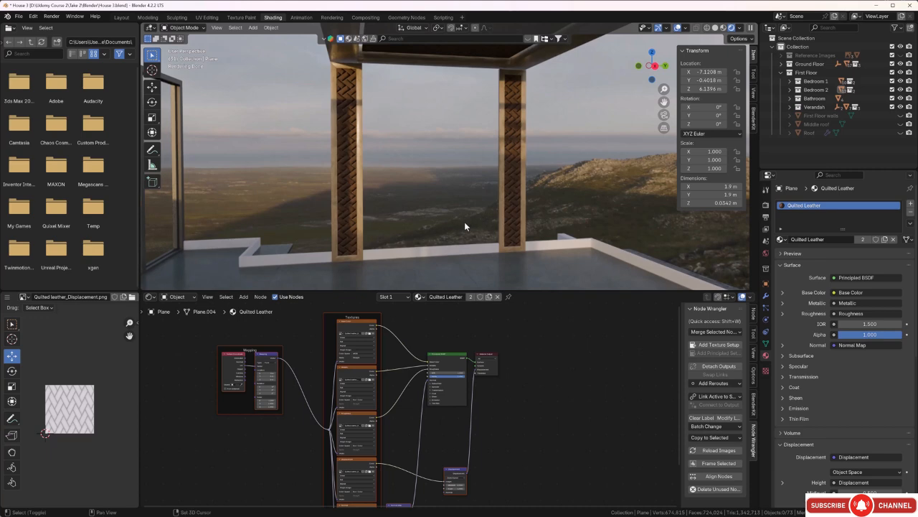
scroll(465, 221, up, 2)
scroll(425, 219, up, 1)
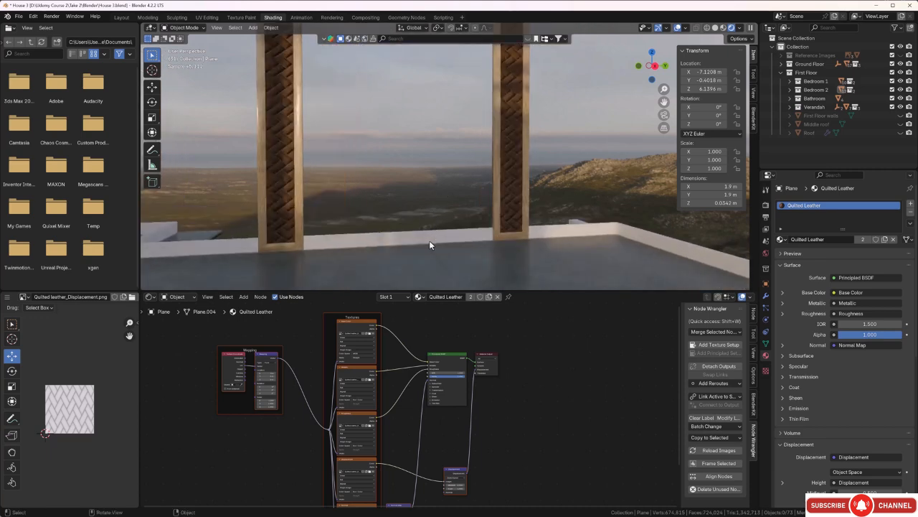
Unwrap all faces of the white skirting board around the verandah floor with Smart UV Project.
click(431, 240)
middle_drag(430, 240, 459, 148)
key(Tab)
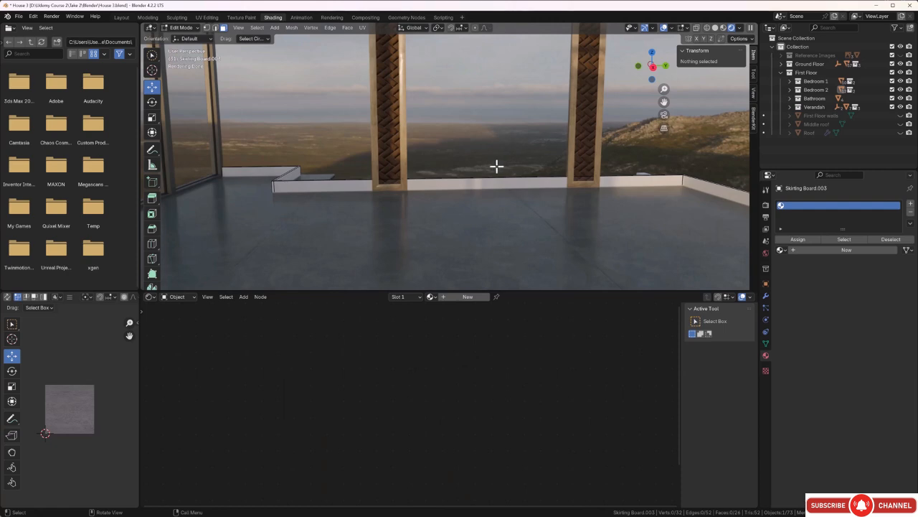
key(a)
key(u)
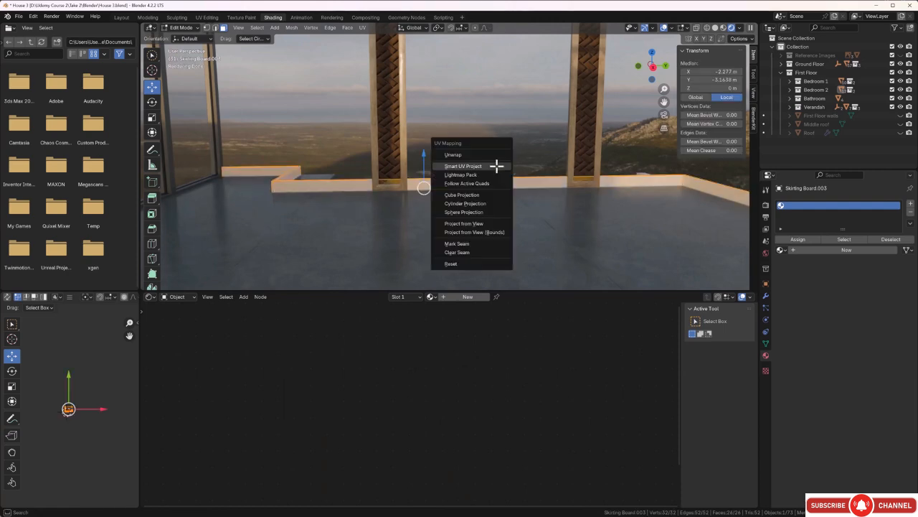
click(496, 166)
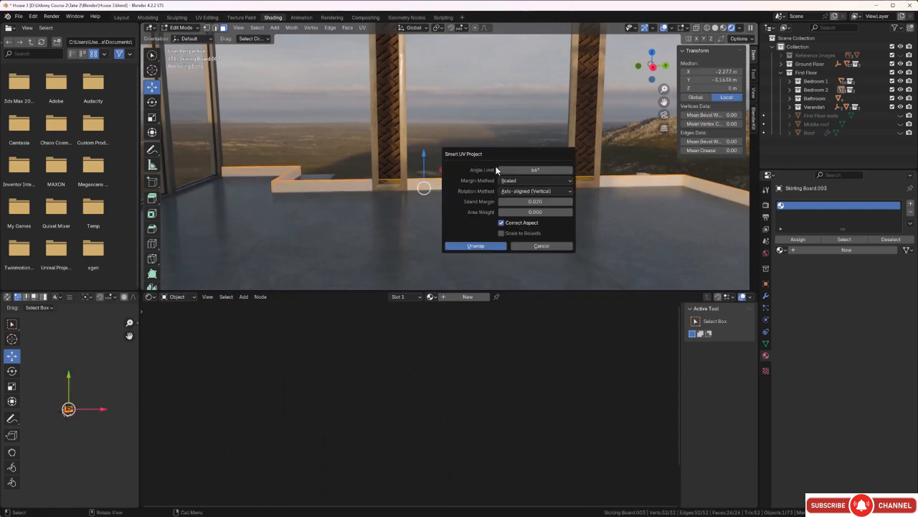
click(477, 246)
middle_drag(381, 234, 326, 220)
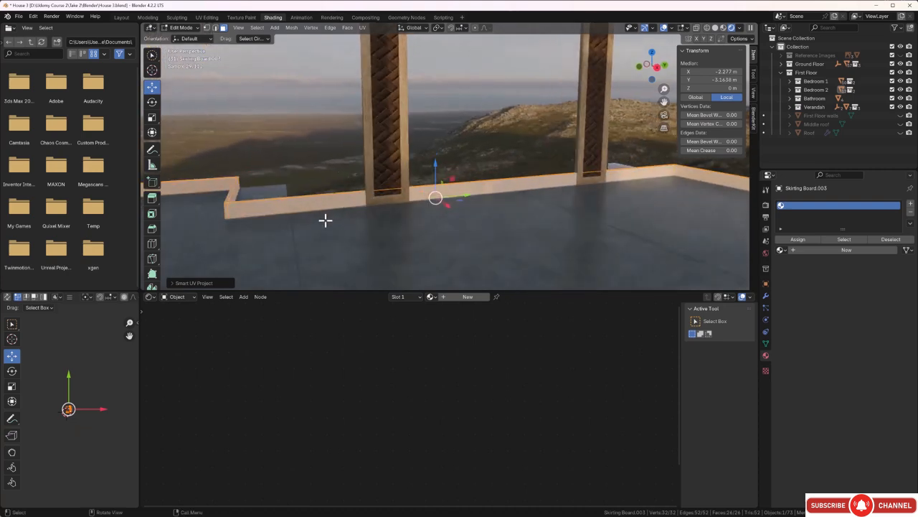
Assign the existing Light Oak material to the verandah's skirting board.
click(432, 296)
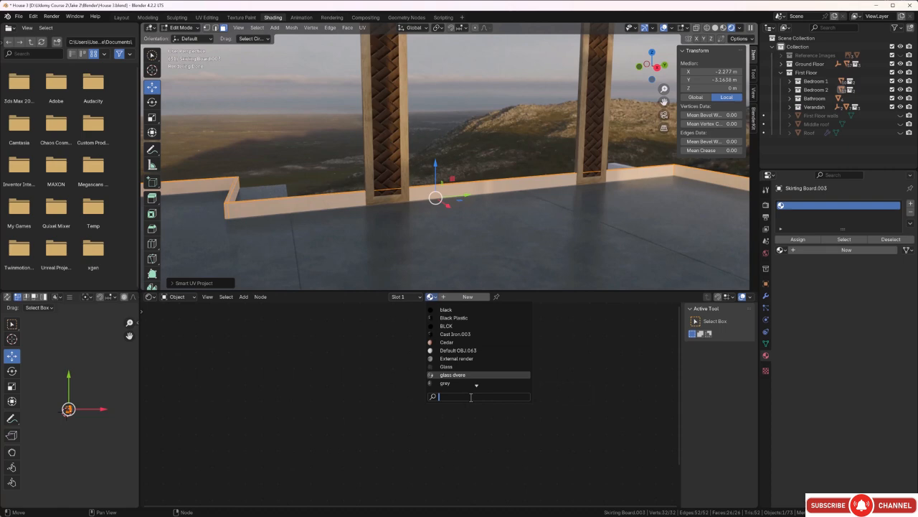
text(lig)
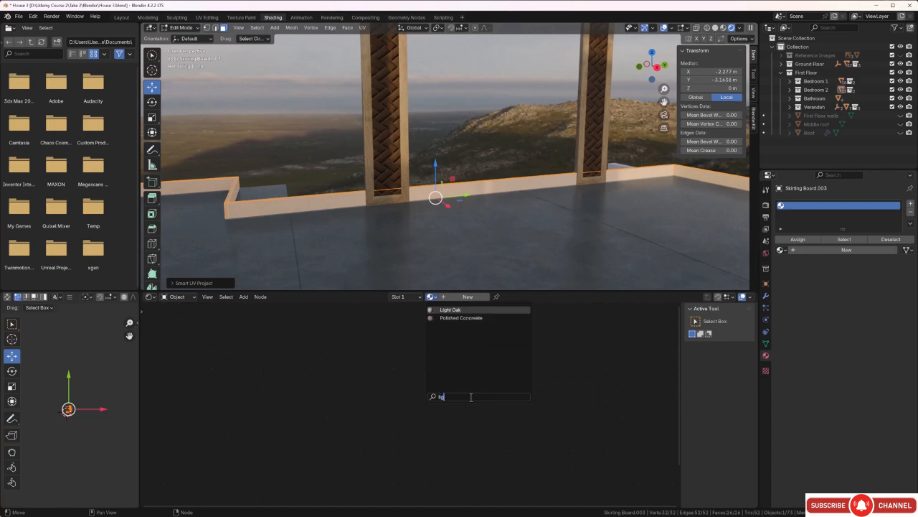
click(463, 310)
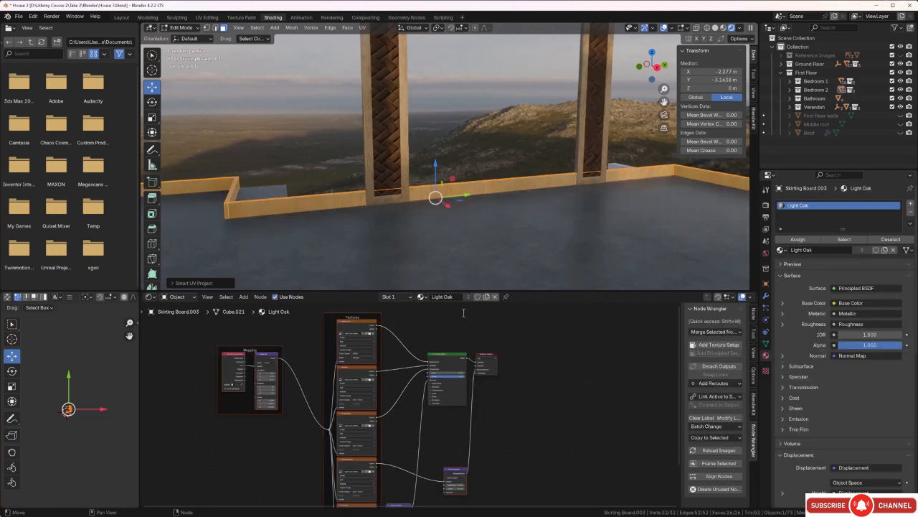
Rotate all of the skirting board's UVs by 90° so the wood grain runs along its length, and deselect the mesh.
middle_drag(367, 218, 366, 196)
drag(112, 365, 34, 458)
text(r)
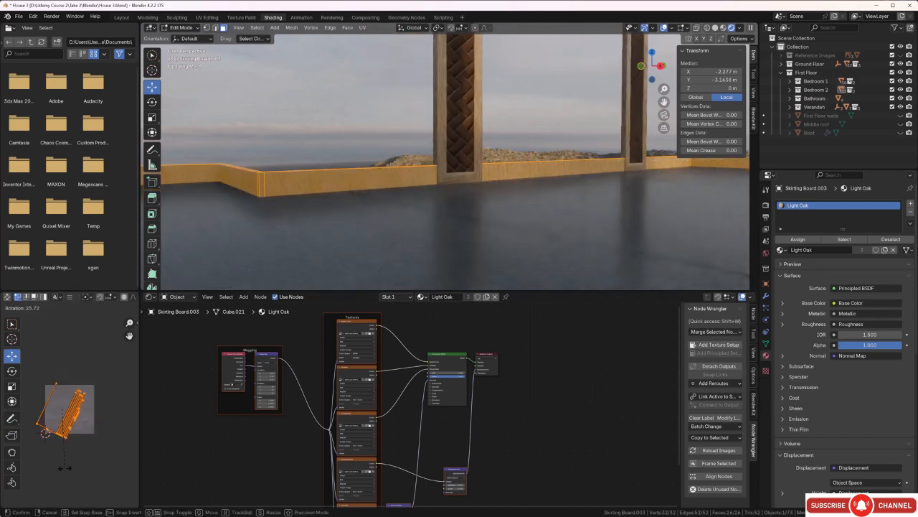
text(90)
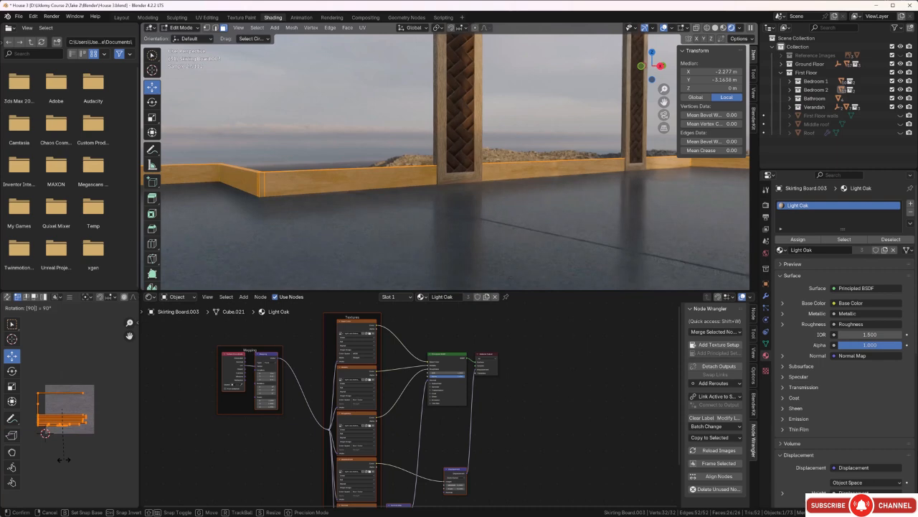
key(Return)
click(349, 139)
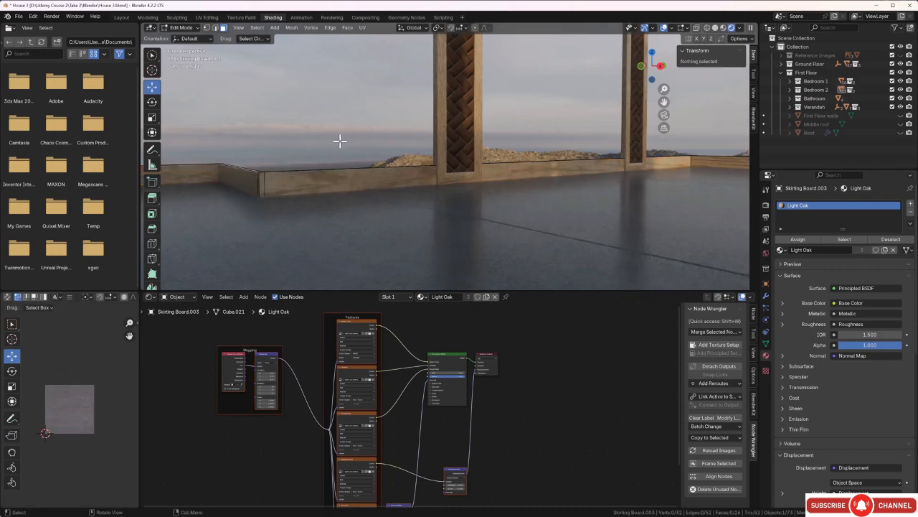
scroll(340, 141, up, 5)
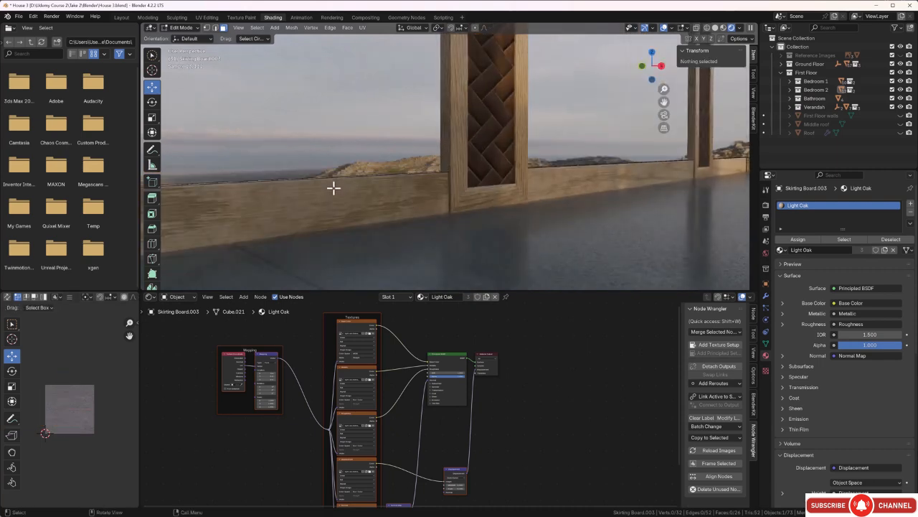
scroll(261, 371, up, 1)
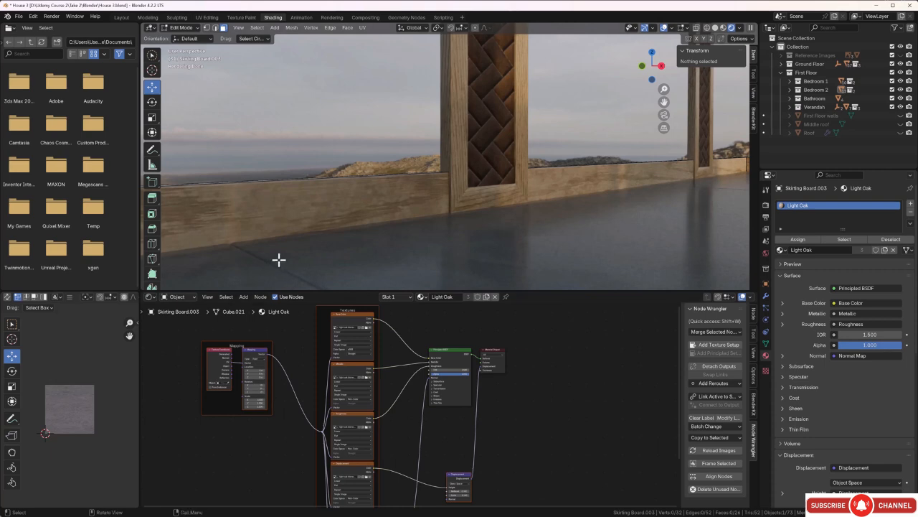
Scale all of the skirting board's UVs up uniformly by about 1.85 and deselect the mesh.
key(a)
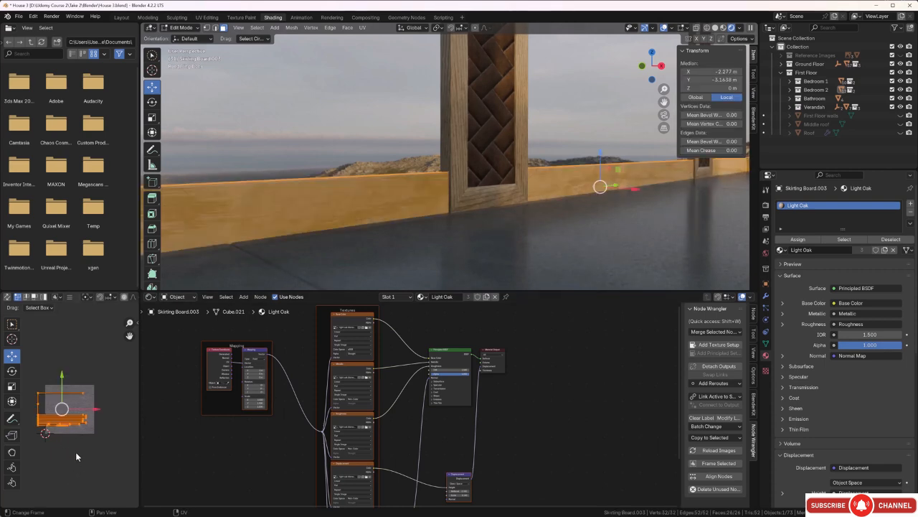
key(s)
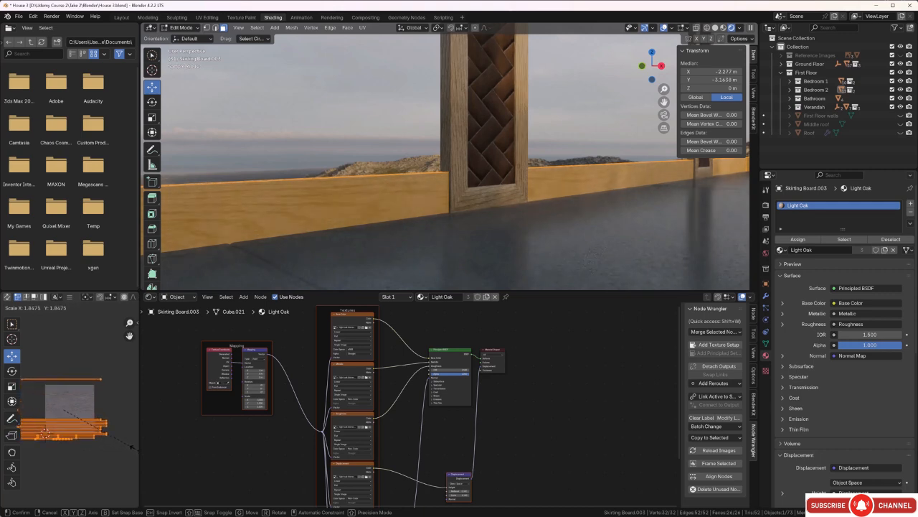
click(135, 447)
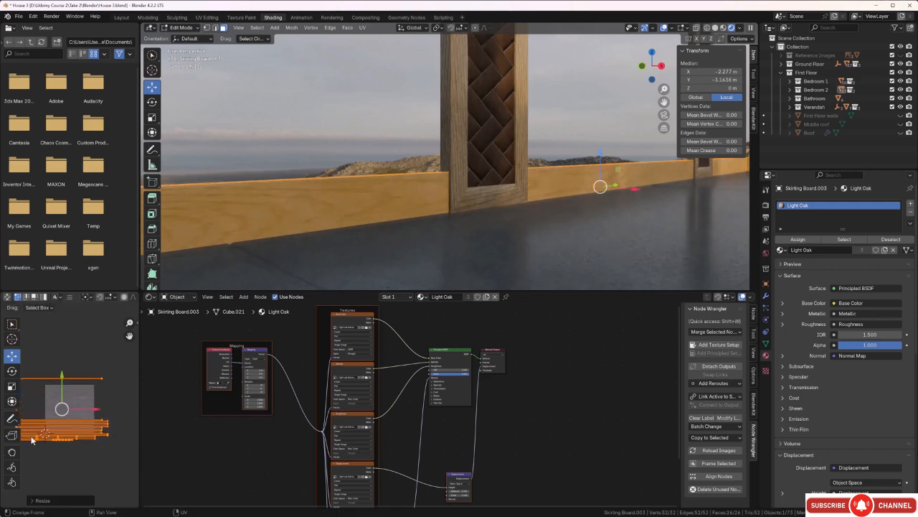
click(278, 156)
middle_drag(278, 156, 317, 218)
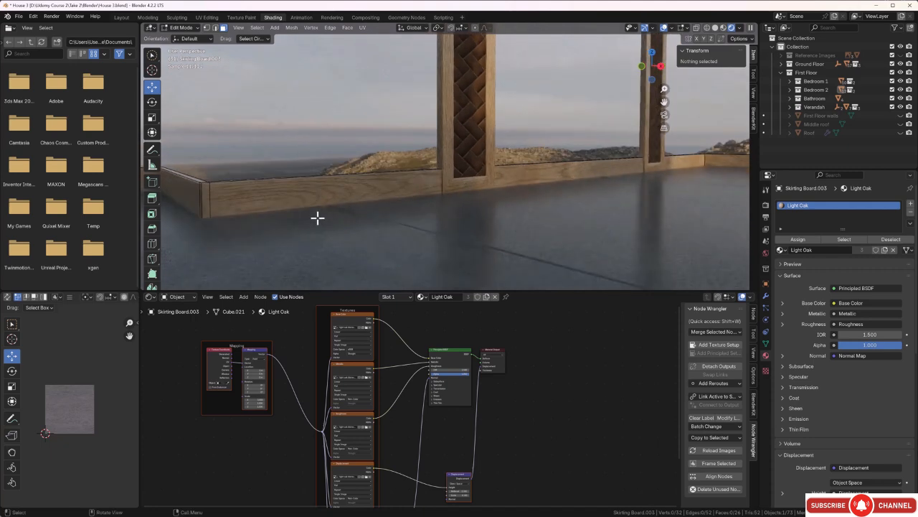
Enlarge the skirting board's UVs uniformly by a further factor of about 1.4, deselect the mesh and leave mesh editing.
key(a)
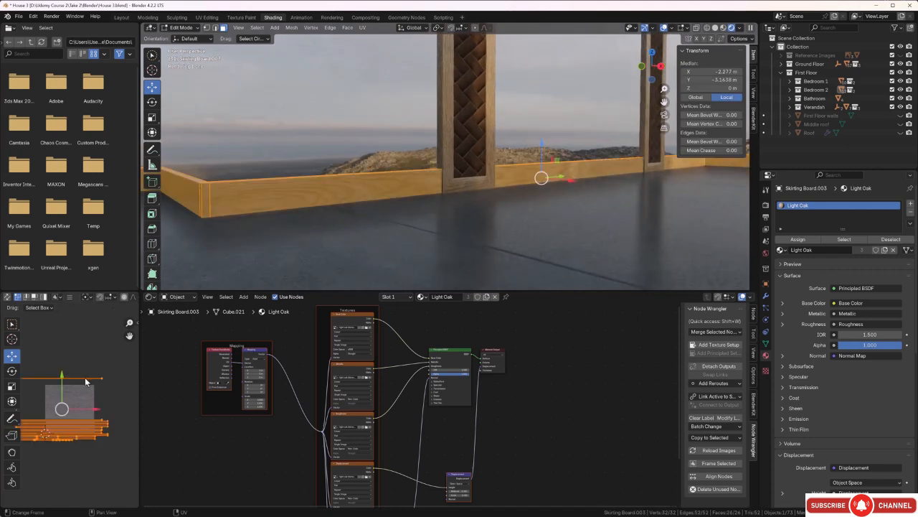
key(s)
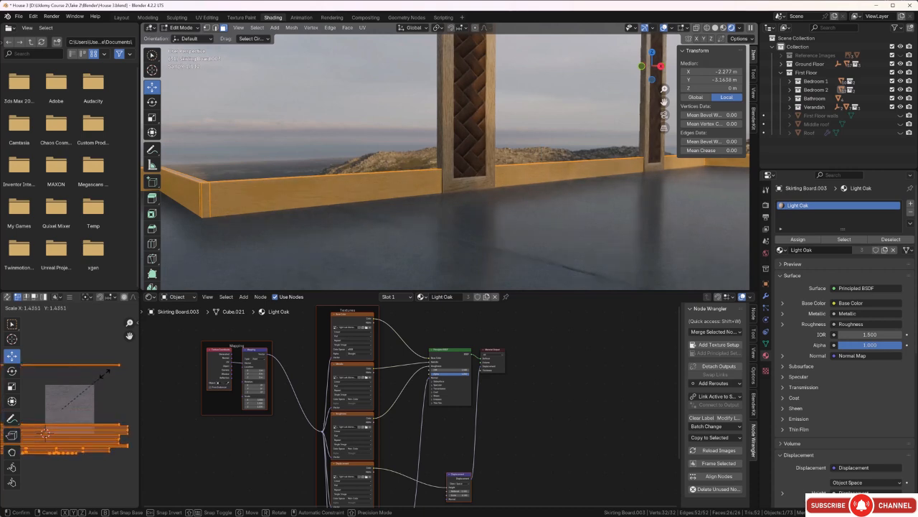
click(108, 371)
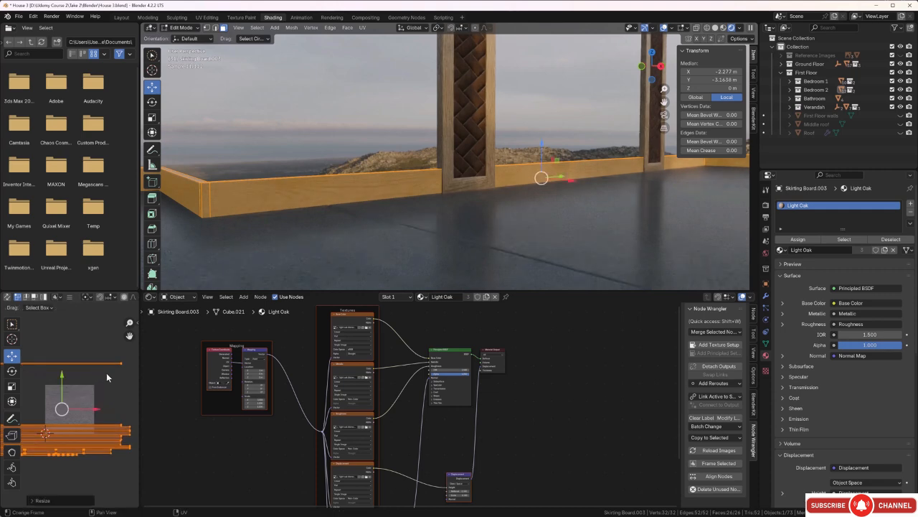
click(361, 117)
middle_drag(345, 155, 287, 148)
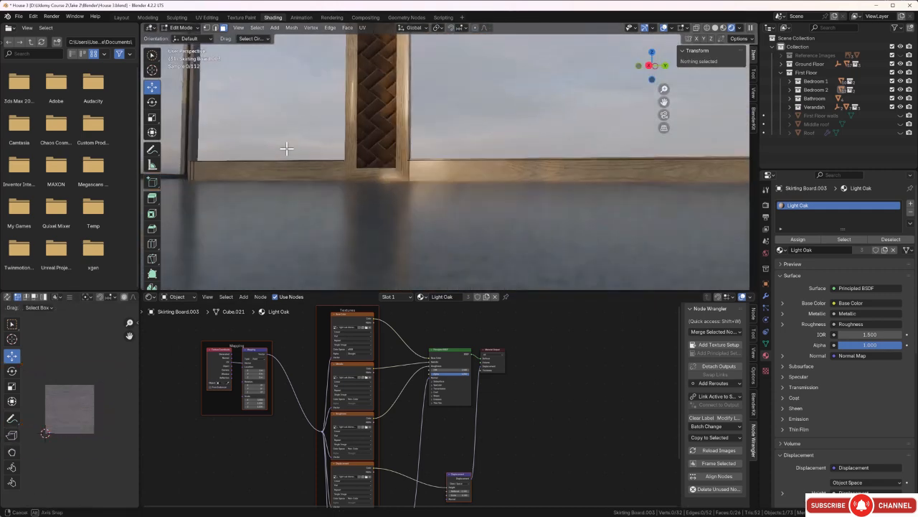
scroll(462, 172, up, 2)
mouse_move(470, 176)
middle_down()
mouse_move(488, 183)
mouse_move(466, 186)
middle_up()
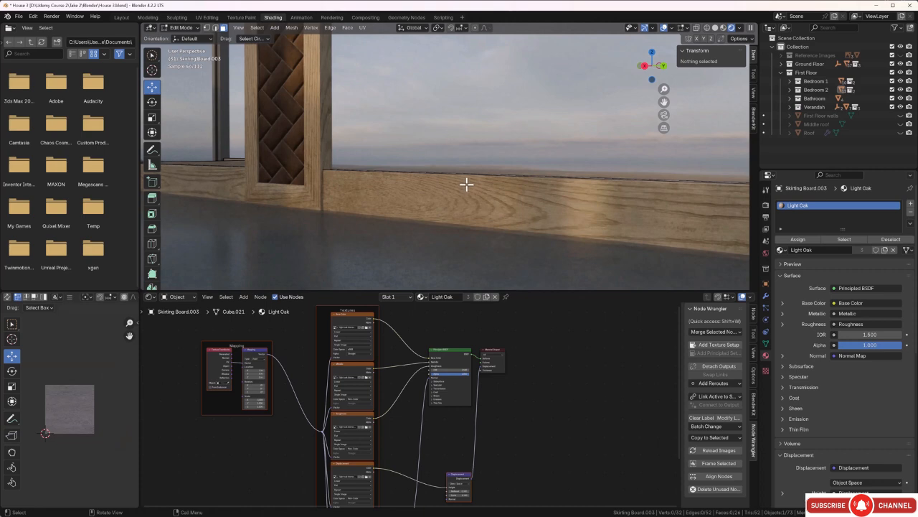
key(Tab)
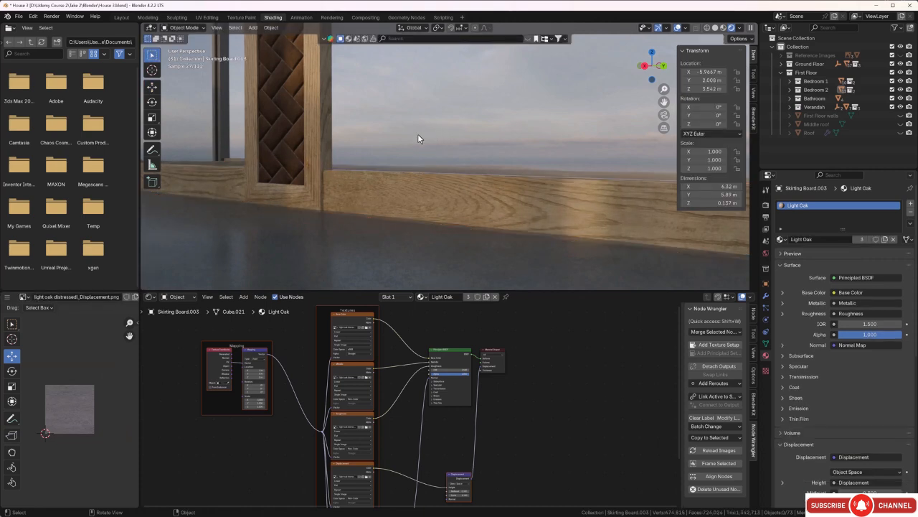
Unhide the First Floor walls, Middle roof and Roof objects, and save the file.
scroll(418, 133, down, 3)
middle_drag(422, 141, 505, 191)
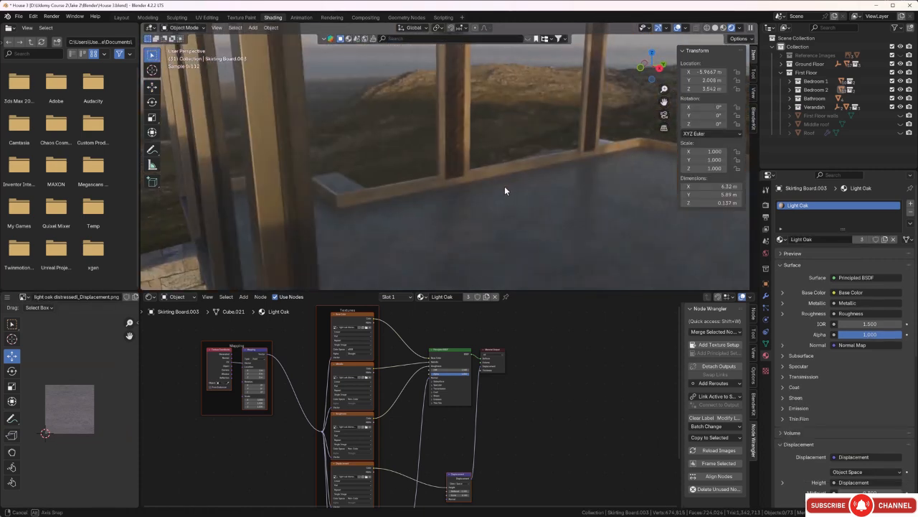
mouse_move(383, 199)
middle_down()
mouse_move(333, 205)
mouse_move(372, 196)
middle_up()
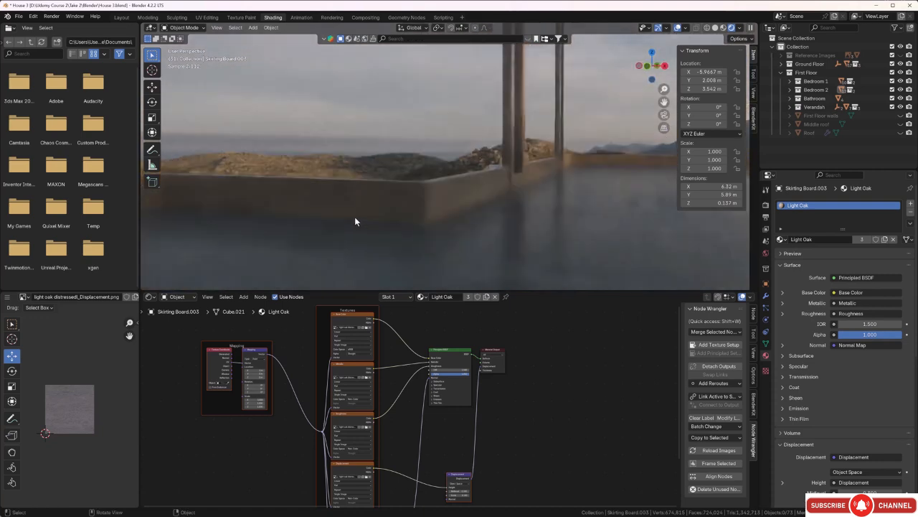
middle_drag(355, 220, 460, 196)
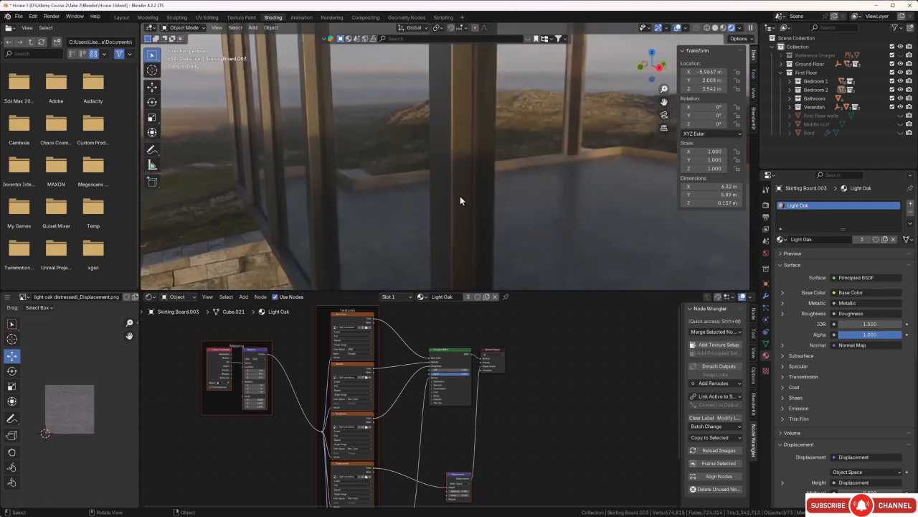
scroll(458, 191, down, 4)
middle_drag(532, 190, 386, 132)
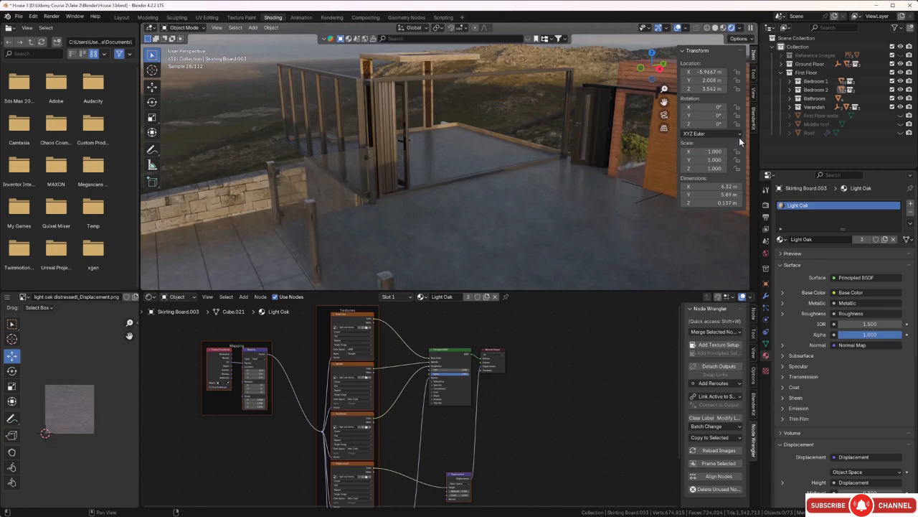
click(900, 116)
drag(900, 124, 901, 133)
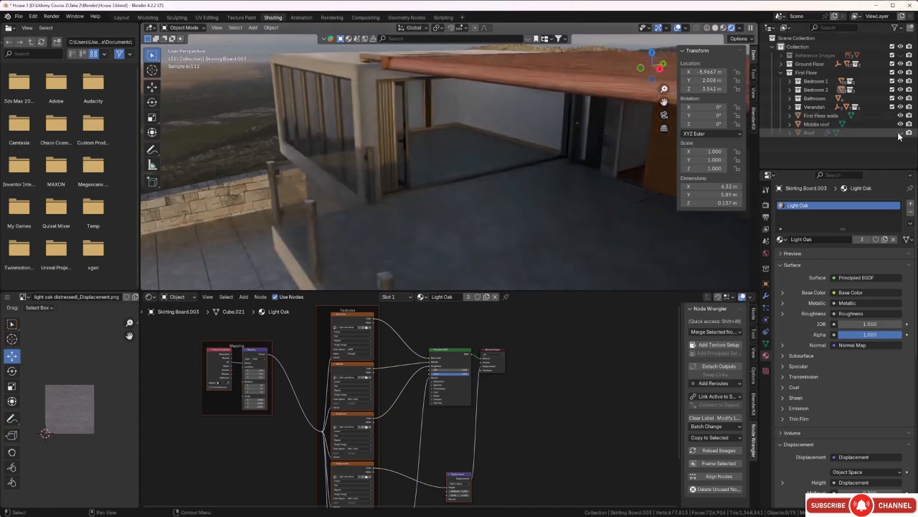
middle_drag(574, 152, 425, 181)
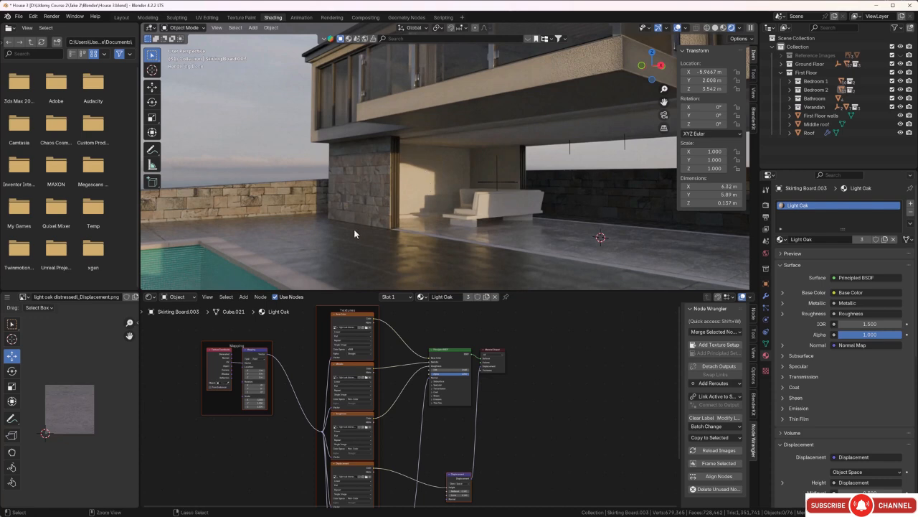
key(ctrl+s)
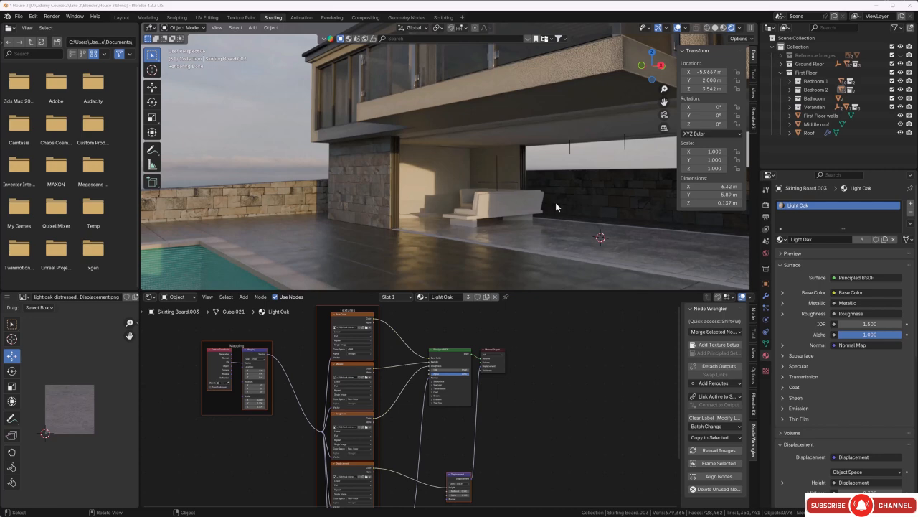
Collapse and hide the First Floor collection, and hide the ceiling panel above the ground floor room.
middle_drag(511, 176, 473, 151)
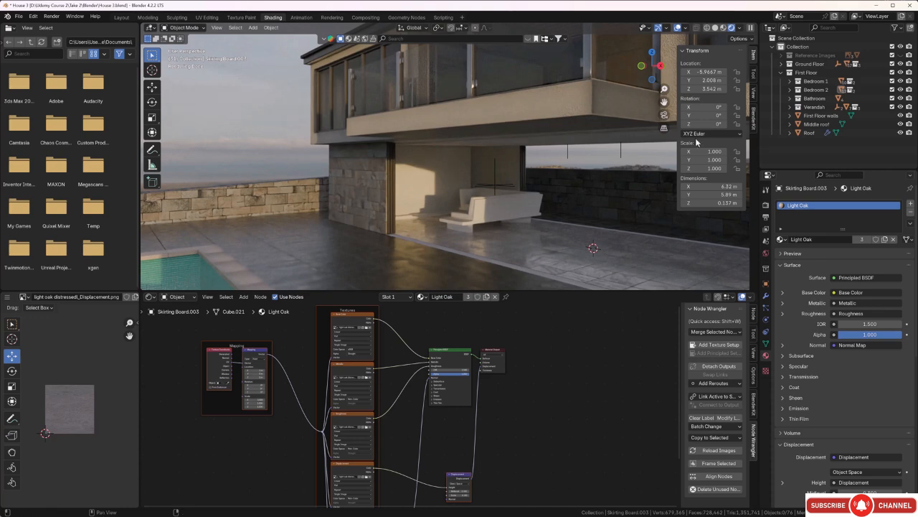
click(781, 73)
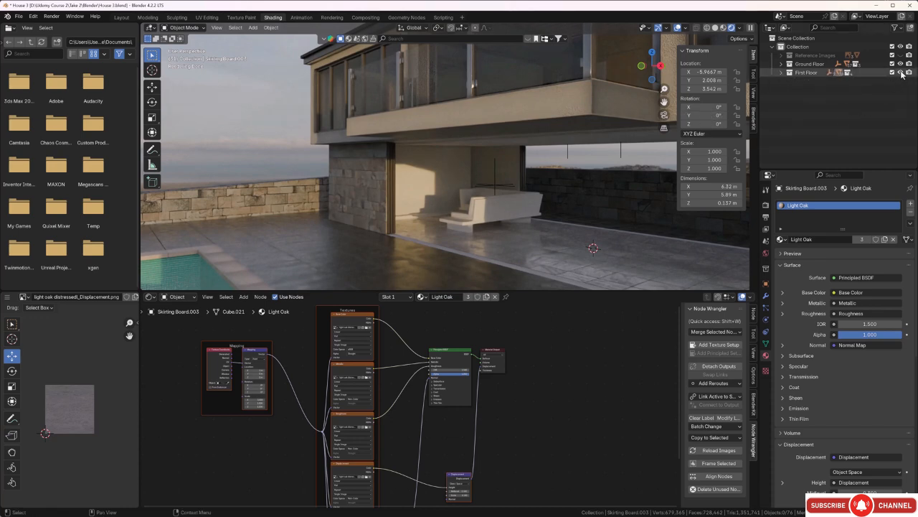
click(901, 73)
middle_drag(444, 86, 454, 149)
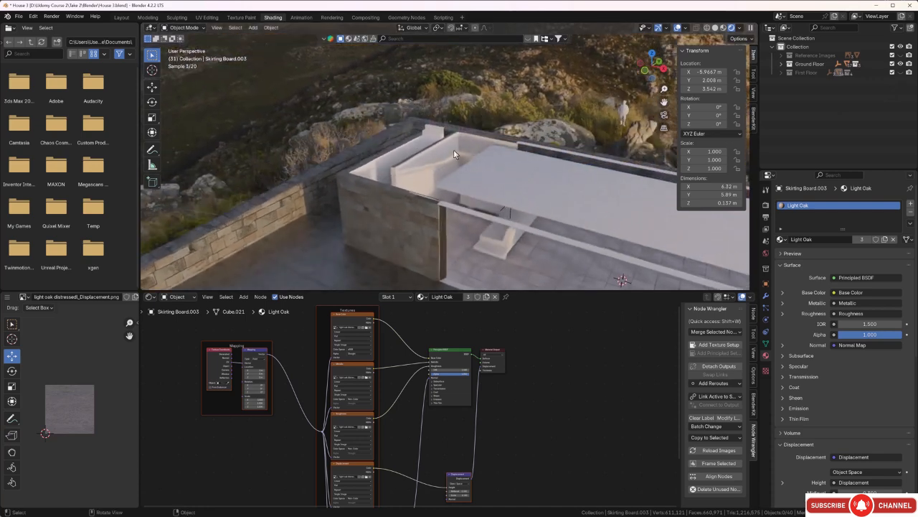
click(480, 186)
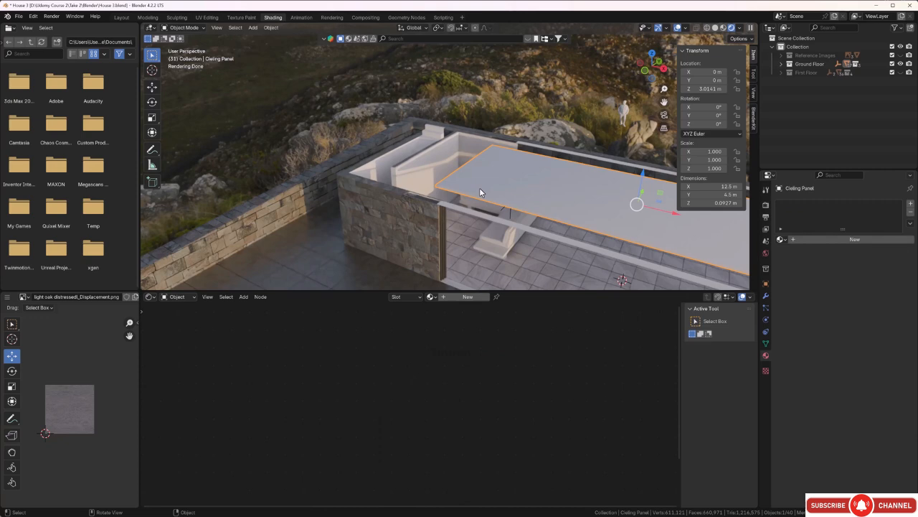
key(h)
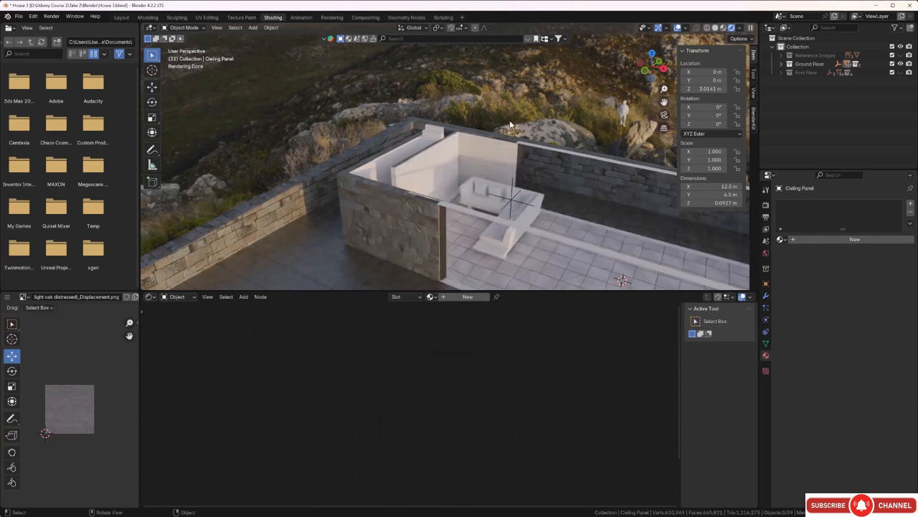
Unwrap the entire mesh of the sliding door tracks along the ground floor edges with Smart UV Project.
middle_drag(509, 120, 512, 102)
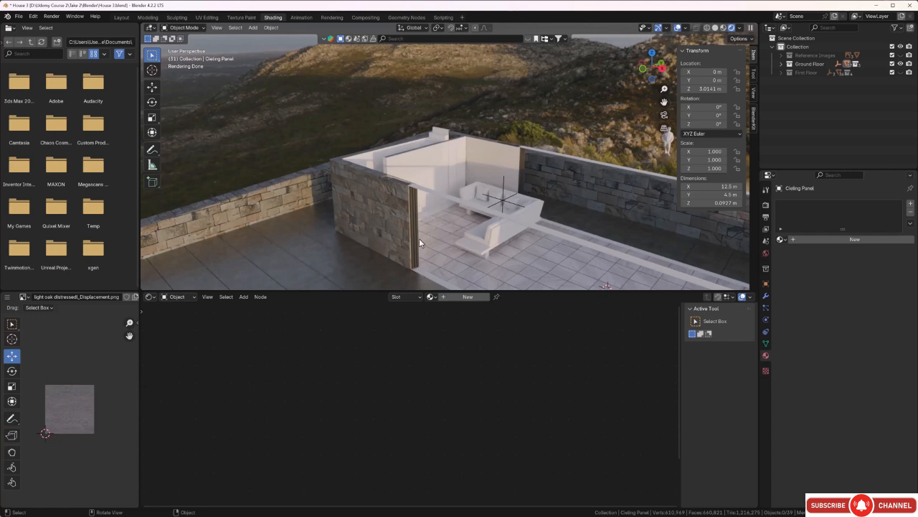
scroll(420, 233, down, 2)
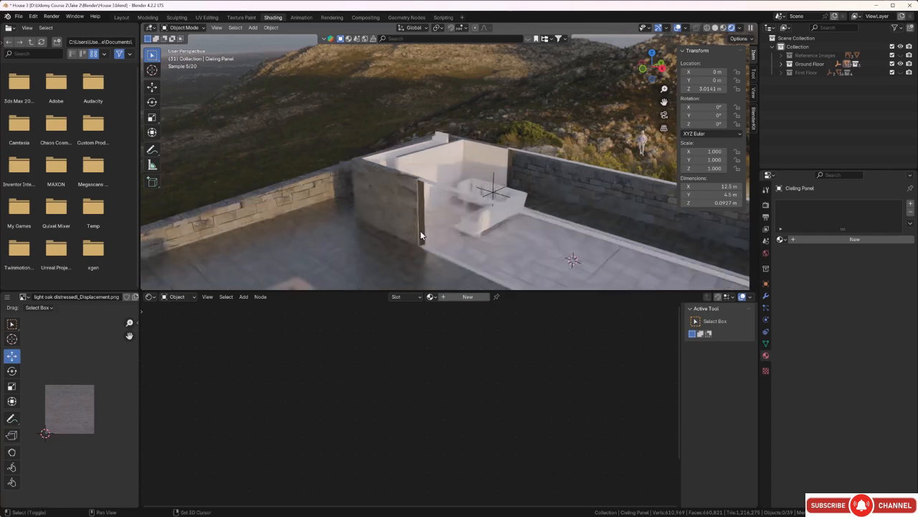
shift+middle_drag(421, 234, 380, 226)
scroll(406, 174, up, 4)
scroll(391, 216, up, 2)
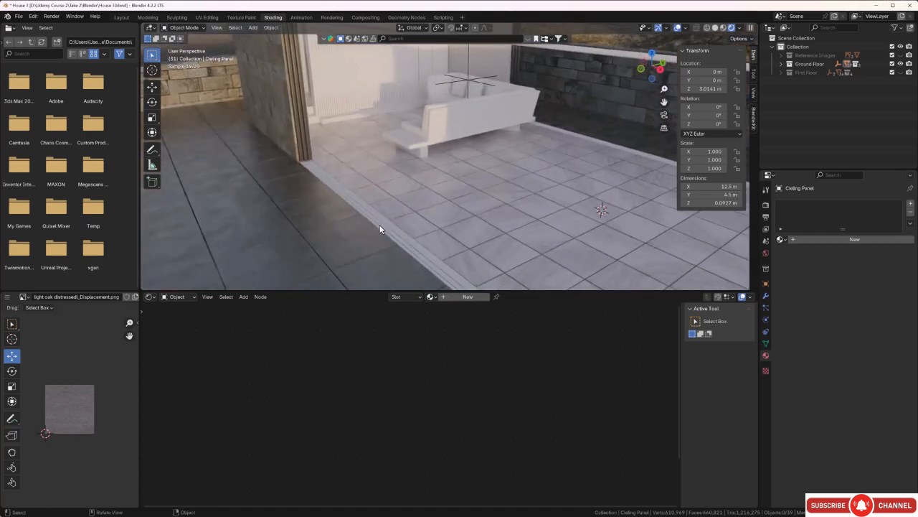
click(379, 226)
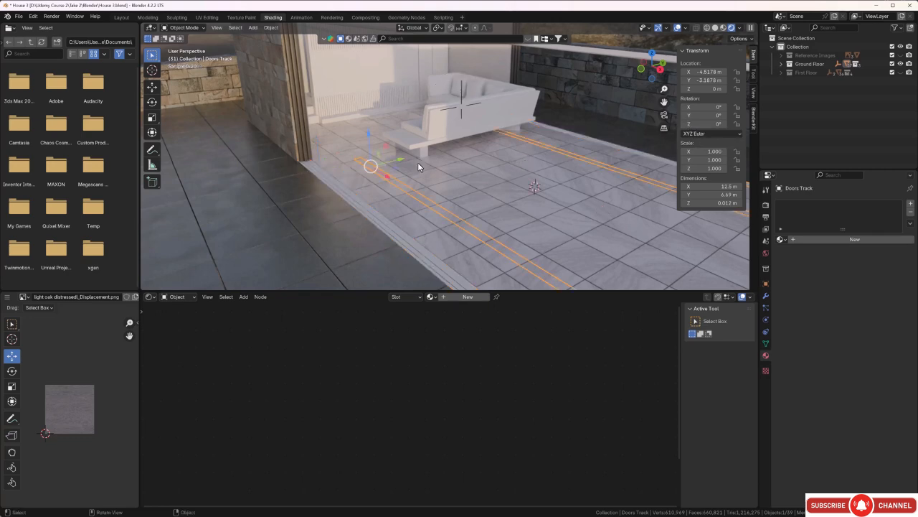
scroll(417, 162, down, 6)
scroll(417, 130, up, 2)
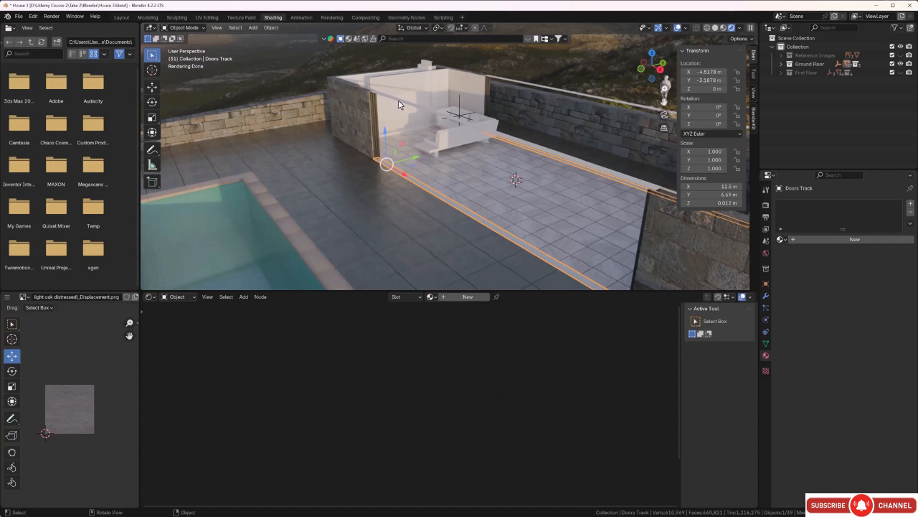
scroll(403, 201, up, 3)
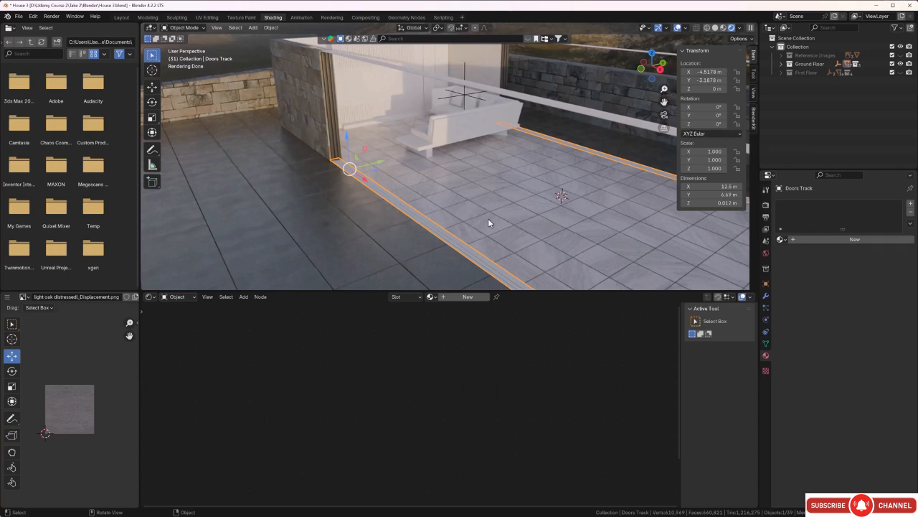
key(Tab)
key(a)
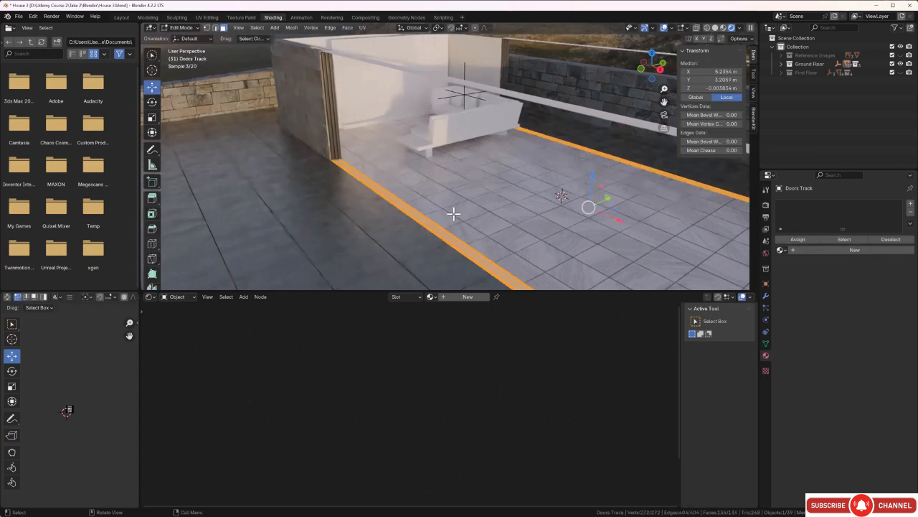
key(u)
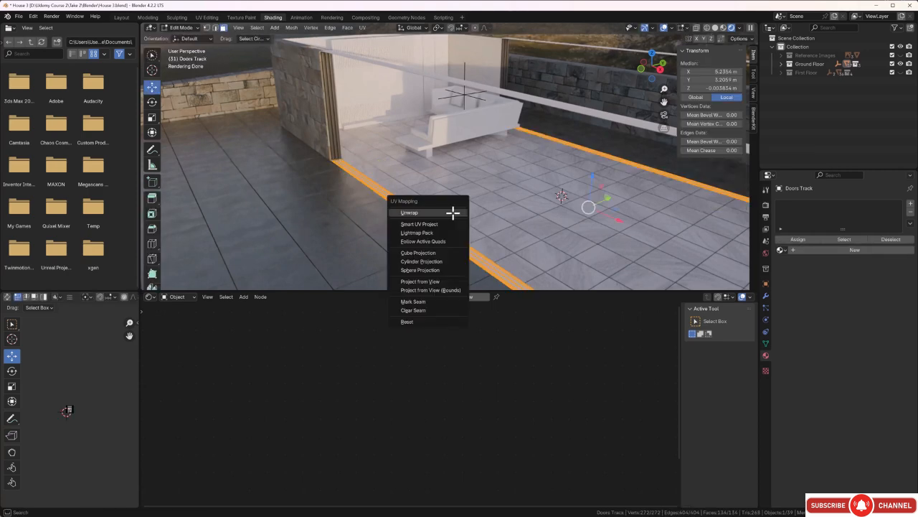
click(444, 223)
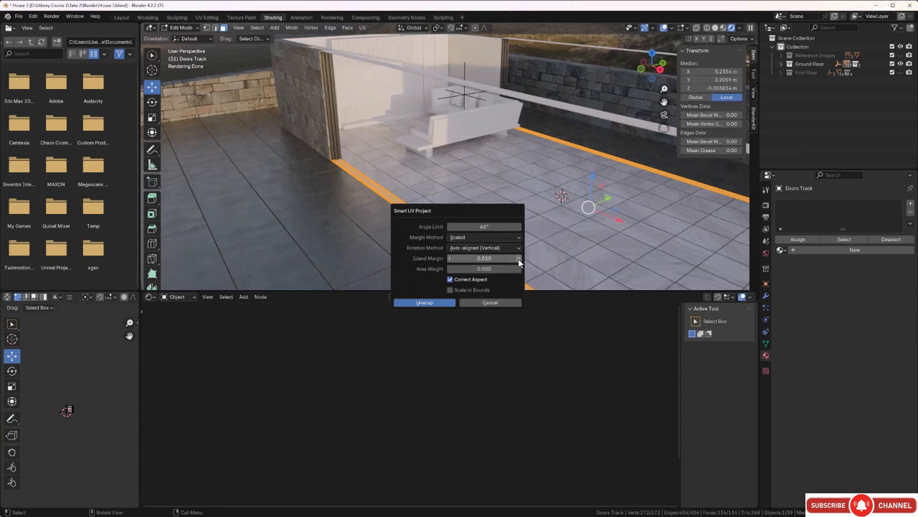
click(432, 303)
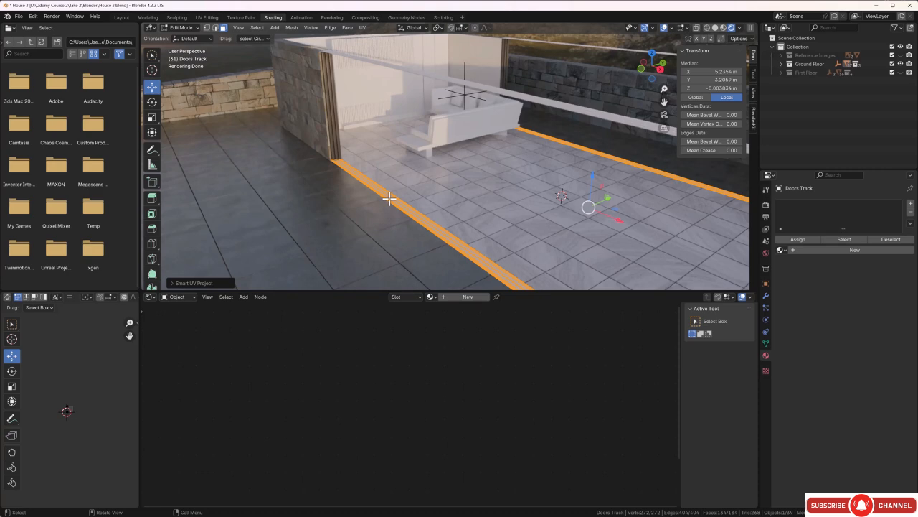
Assign the existing stainless material to the door tracks and leave mesh editing.
click(432, 296)
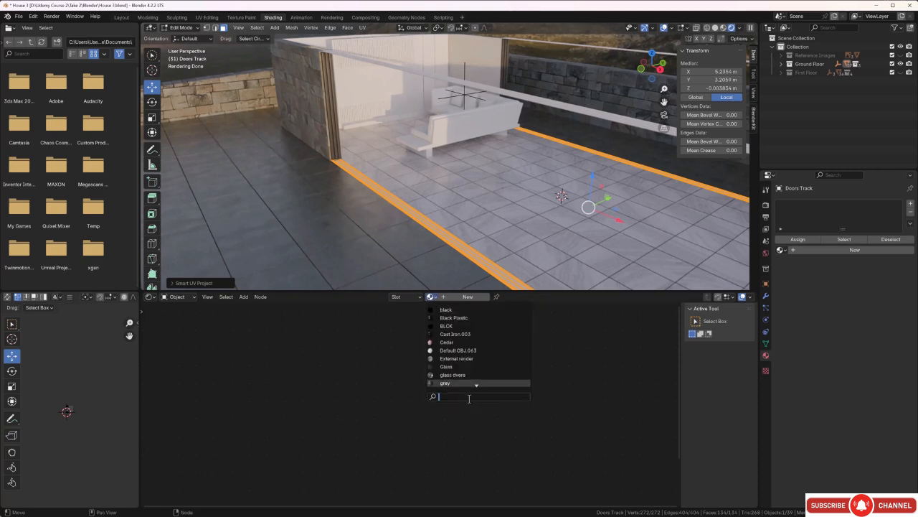
text(st)
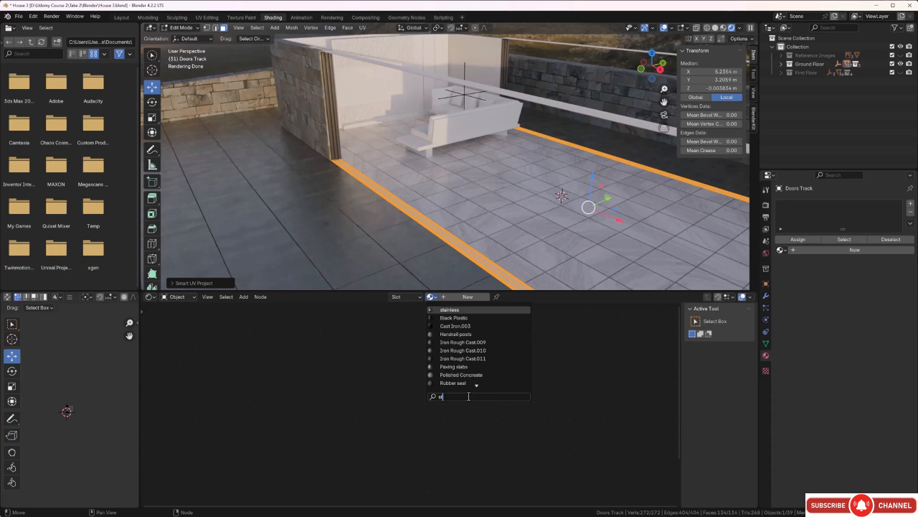
click(461, 309)
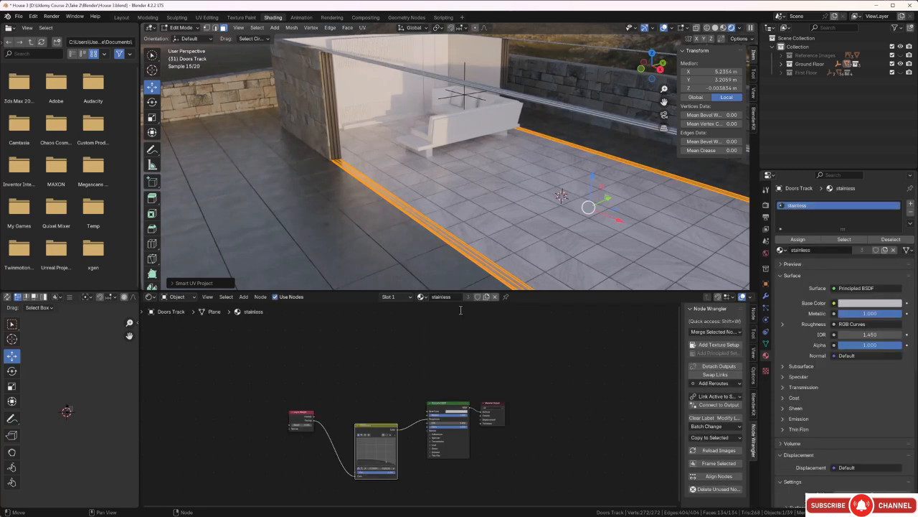
scroll(323, 215, up, 5)
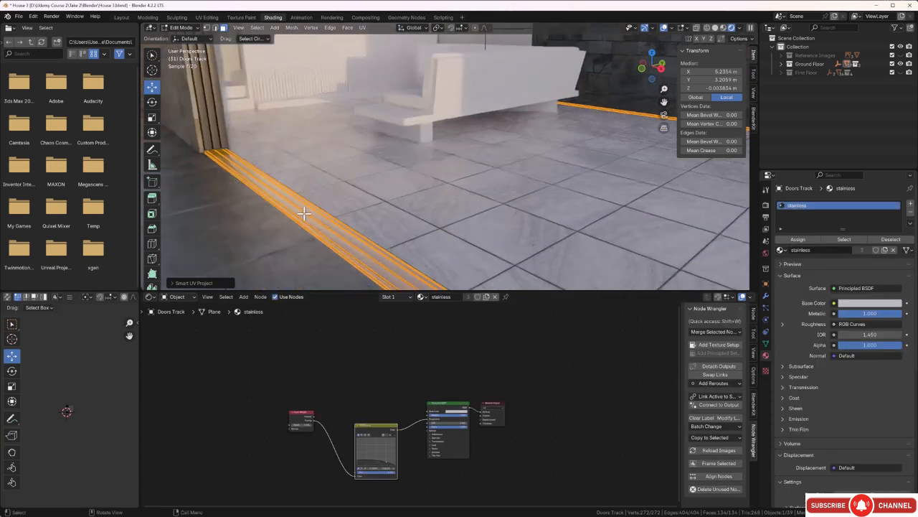
scroll(304, 213, up, 3)
key(Tab)
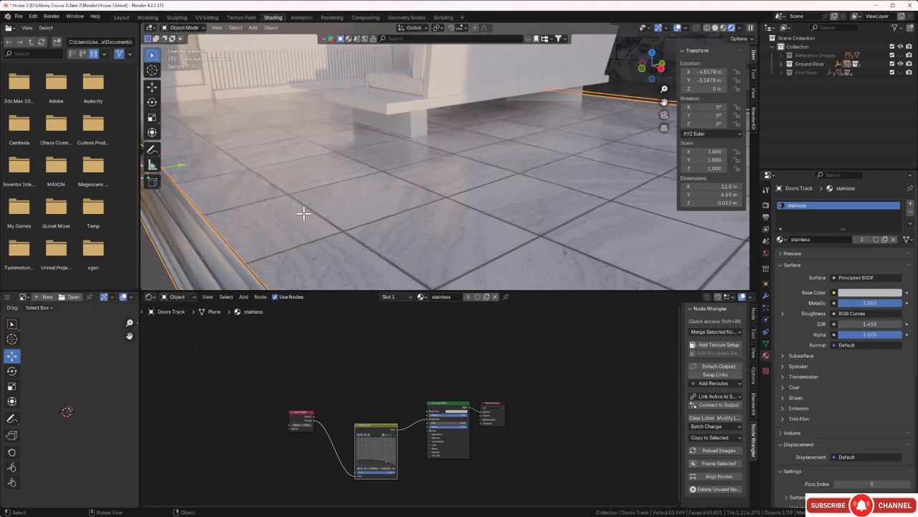
Unwrap all of the Vertical strips mesh on the living room's back wall with Smart UV Project.
middle_drag(303, 213, 397, 190)
scroll(268, 226, down, 4)
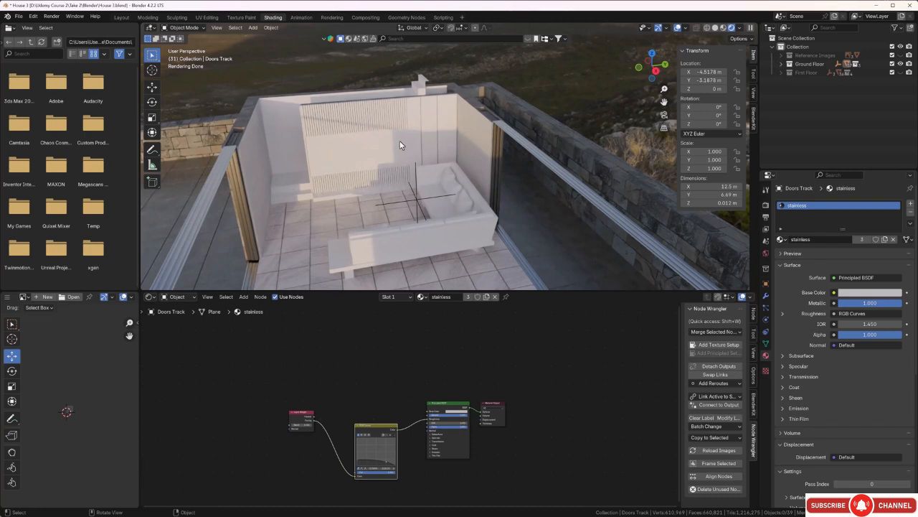
key(ctrl+b)
drag(399, 171, 400, 173)
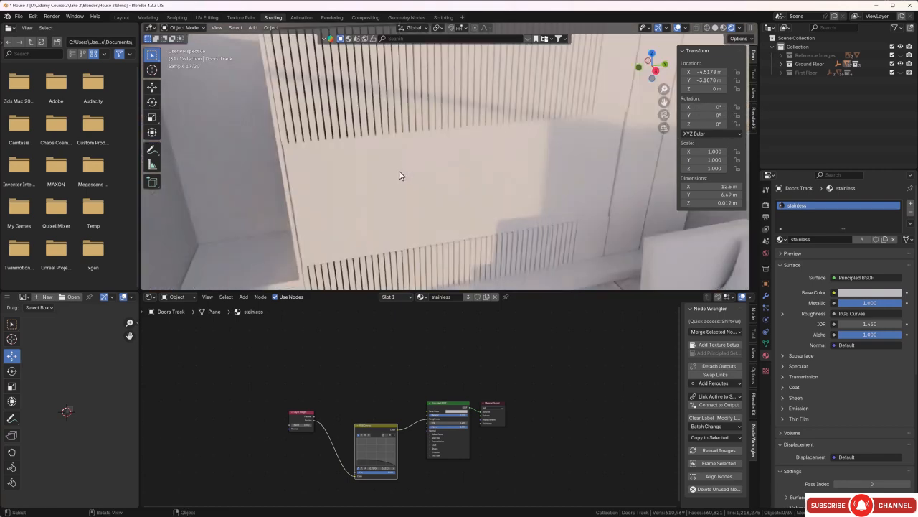
middle_drag(400, 177, 470, 172)
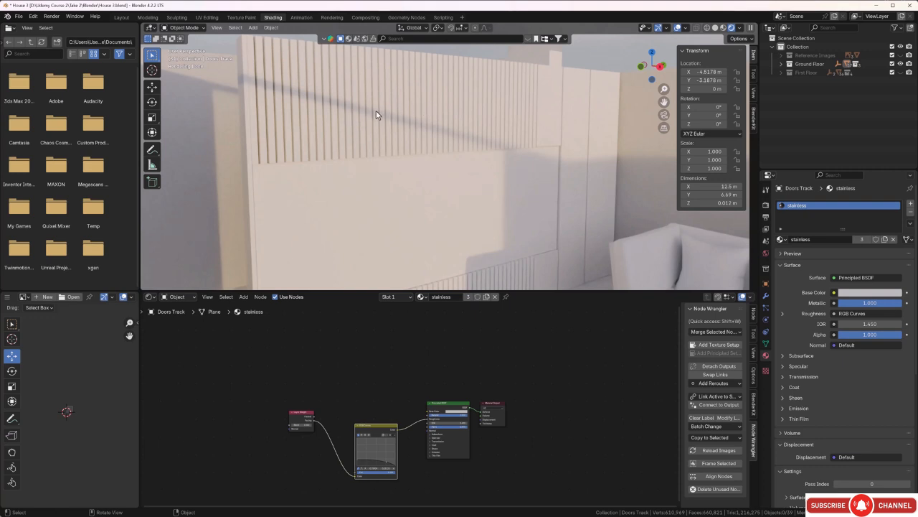
click(376, 112)
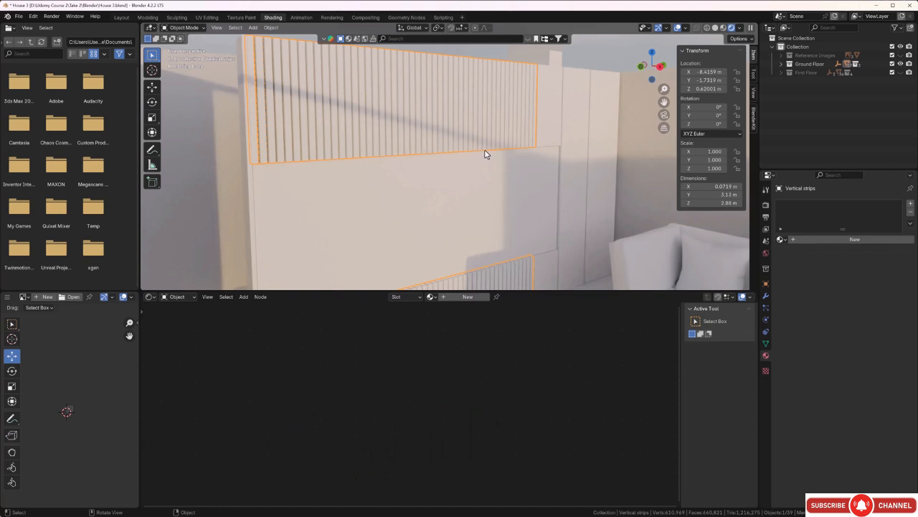
key(Tab)
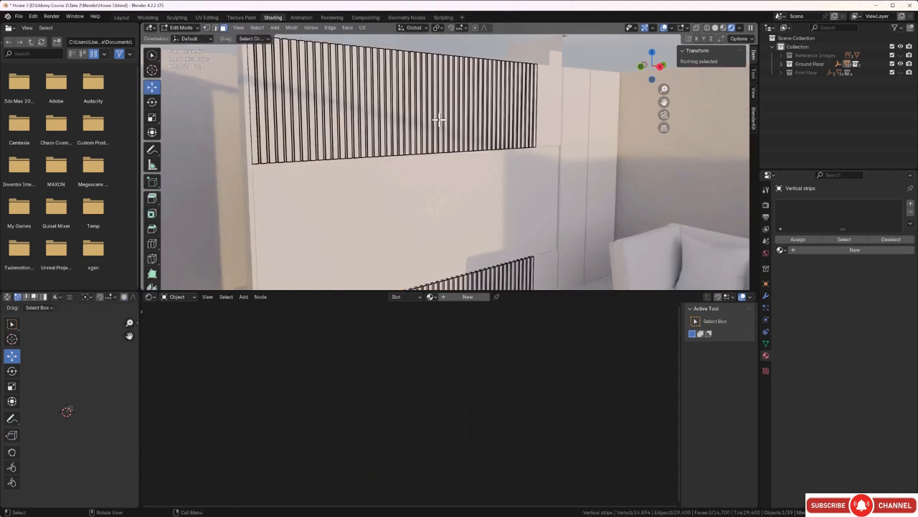
key(a)
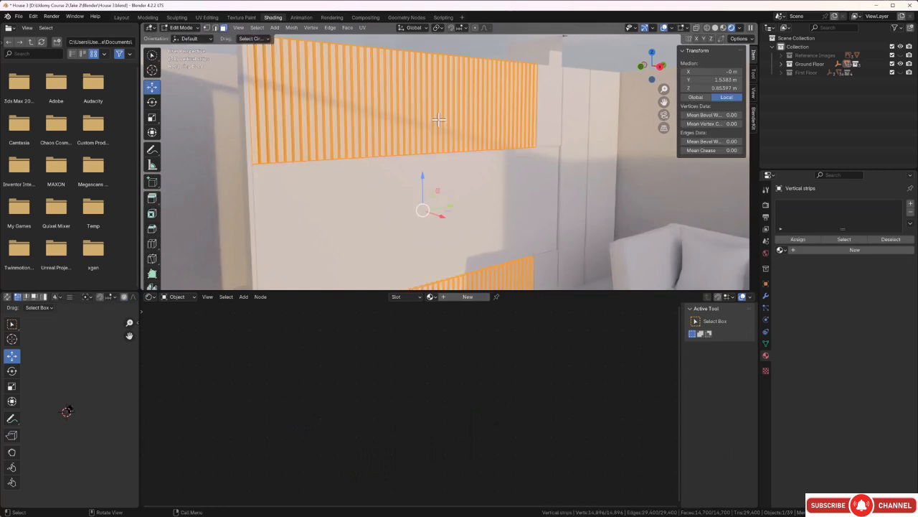
key(u)
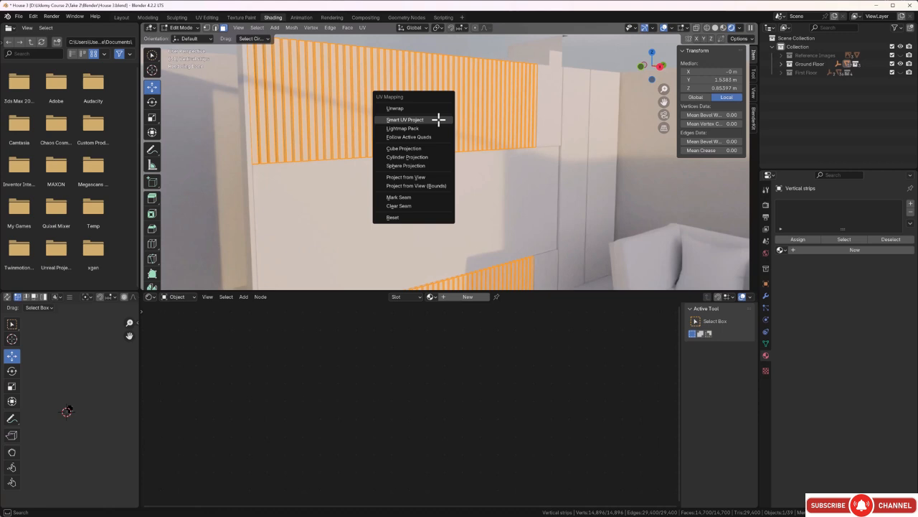
click(439, 124)
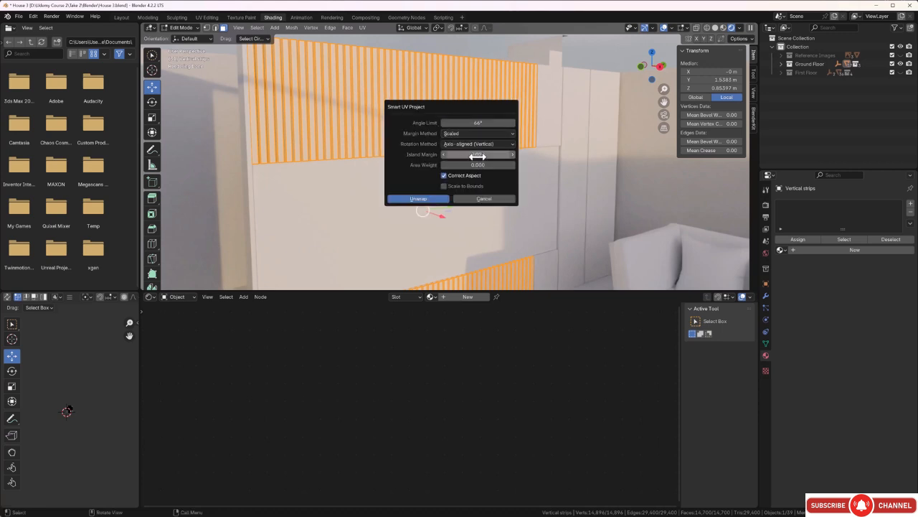
click(436, 199)
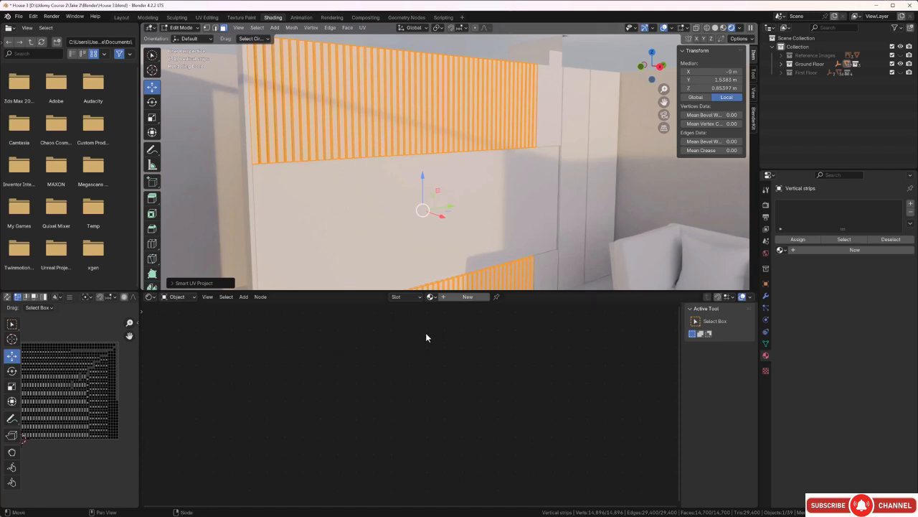
Assign the existing Walnut Bedframe material to the vertical wall strips.
click(433, 296)
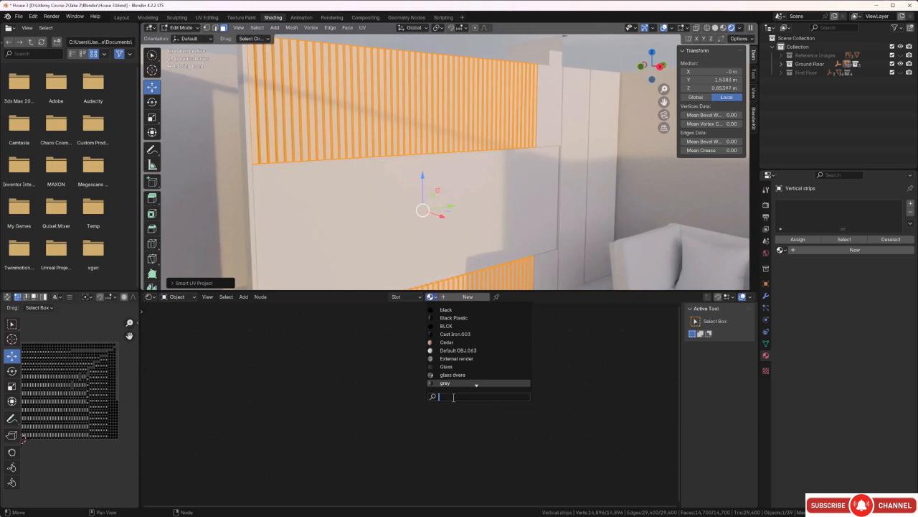
text(wa)
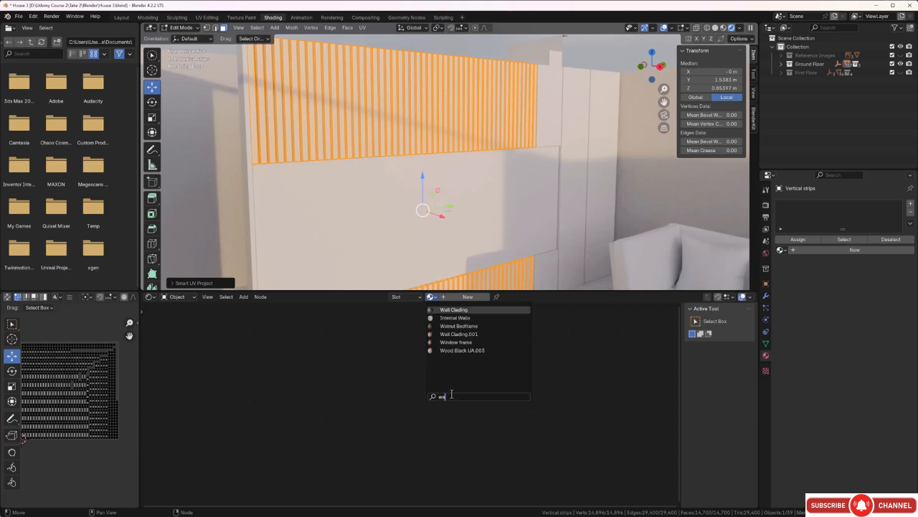
click(459, 325)
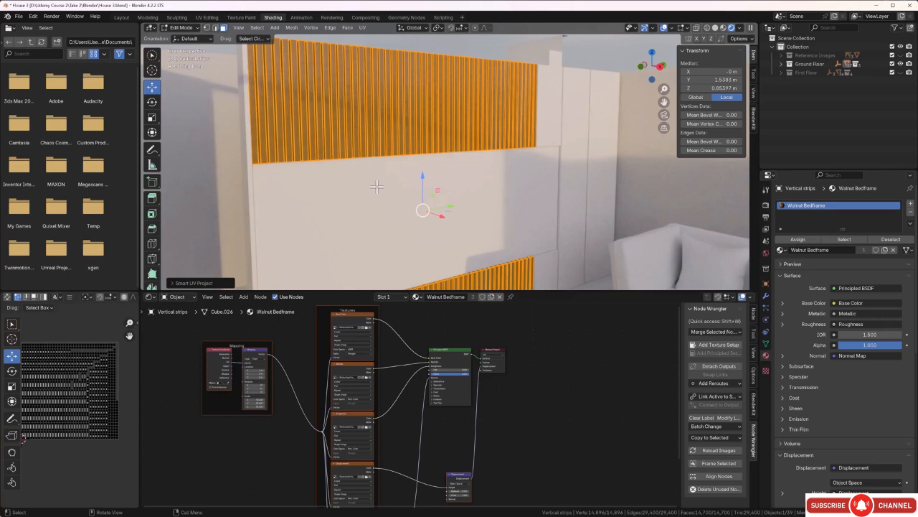
Rotate all of the vertical strips' UVs by 90 degrees and deselect the mesh.
middle_drag(332, 192, 435, 169)
scroll(468, 93, up, 3)
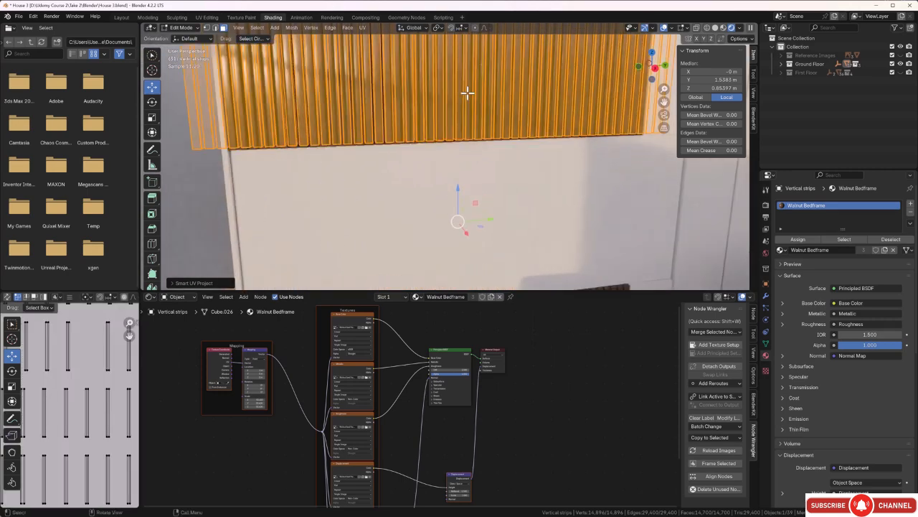
middle_drag(464, 94, 406, 114)
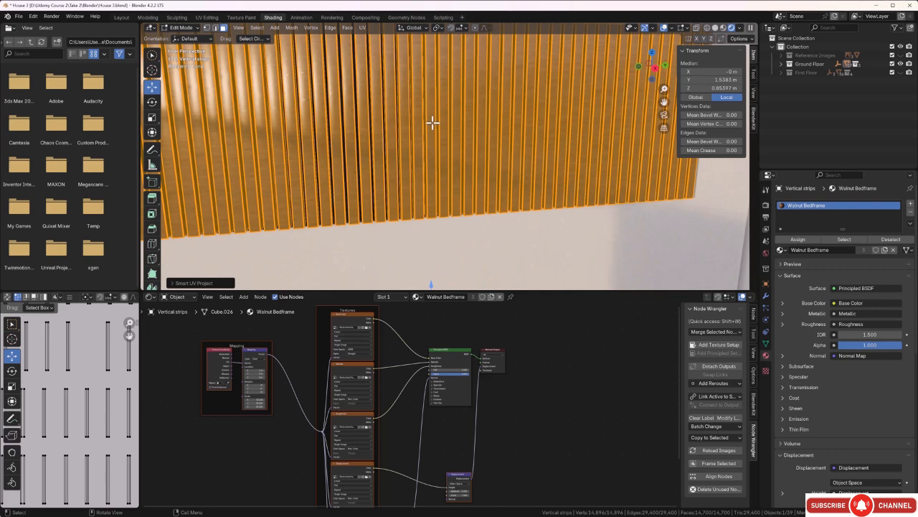
scroll(87, 384, down, 9)
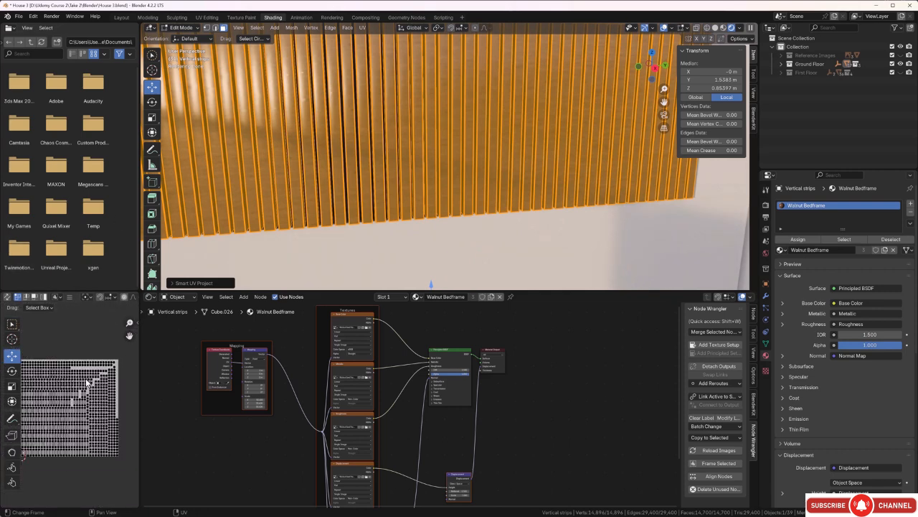
scroll(86, 384, down, 2)
drag(117, 361, 27, 463)
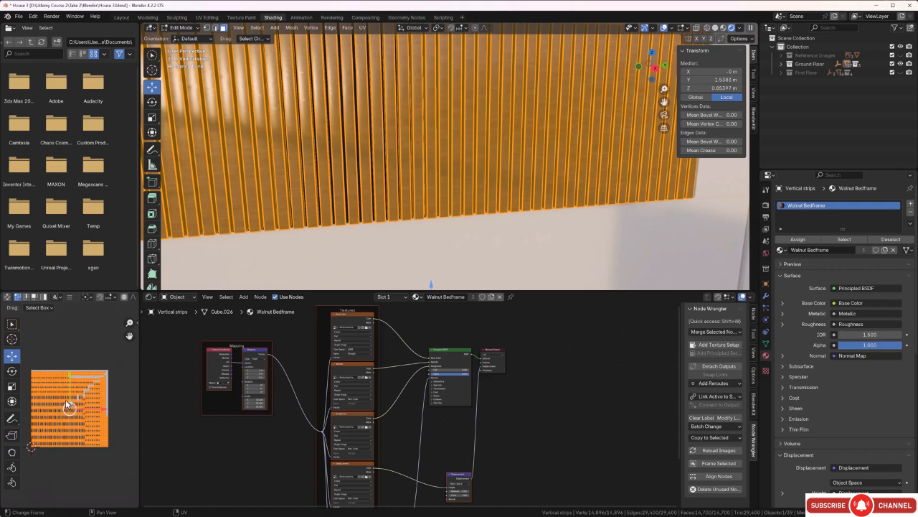
text(r90)
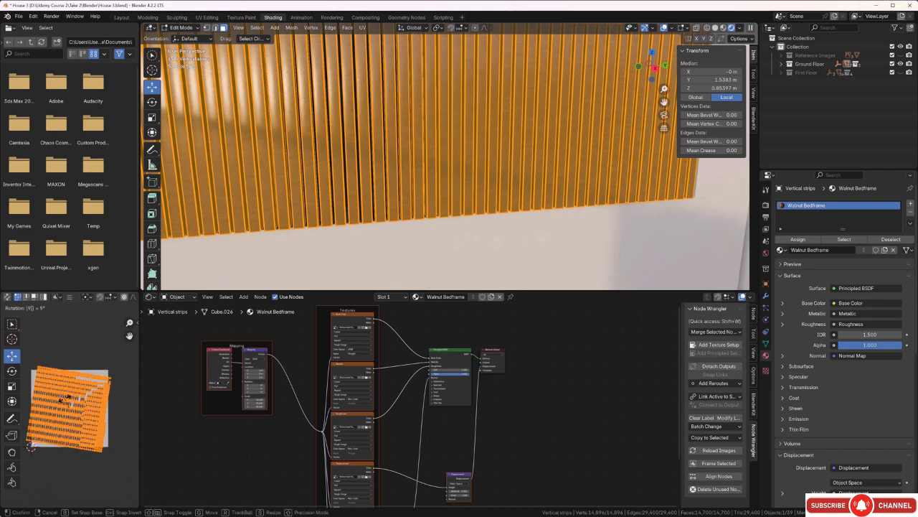
key(Return)
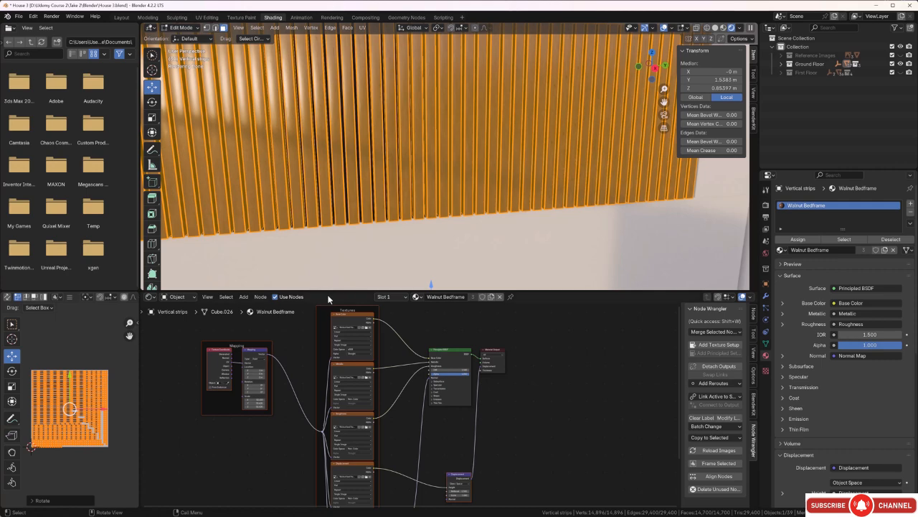
click(347, 255)
middle_drag(348, 250, 373, 191)
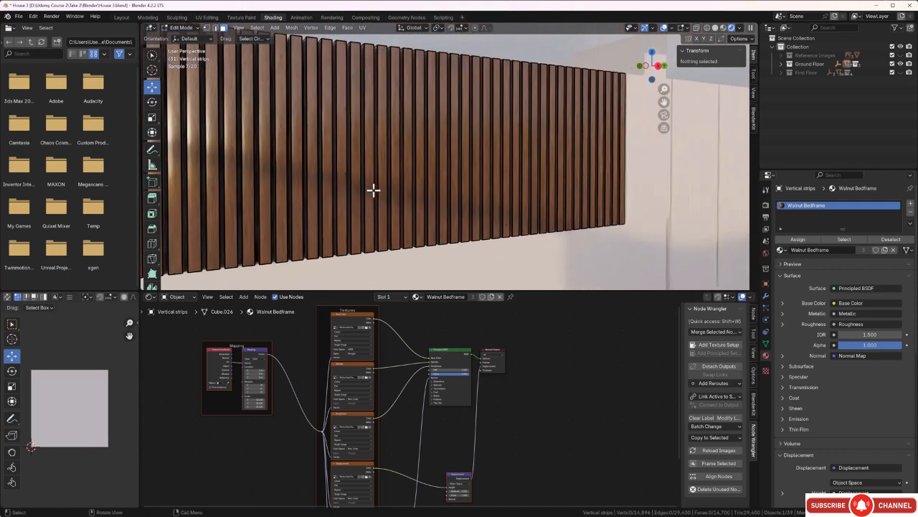
scroll(373, 188, up, 2)
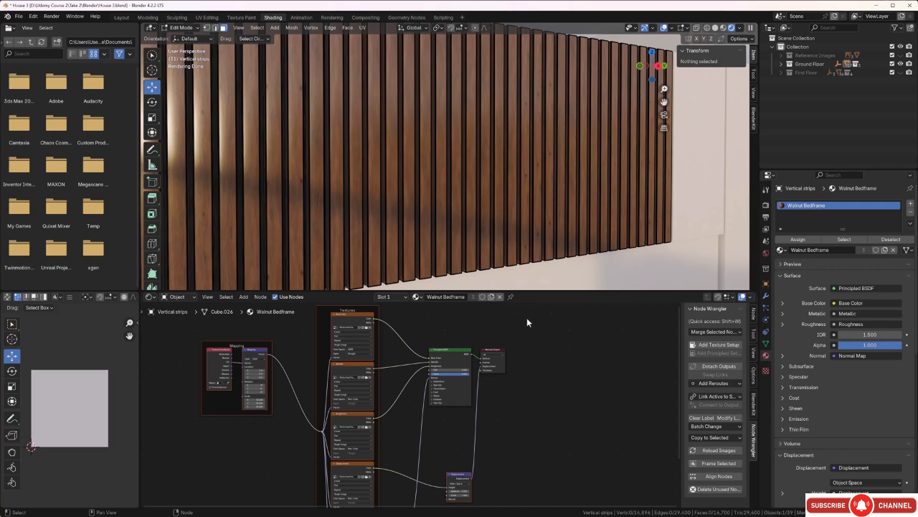
Make the strips' Walnut Bedframe material a single-user copy, set its Mapping scale to 1 on all axes, and leave mesh editing.
click(491, 297)
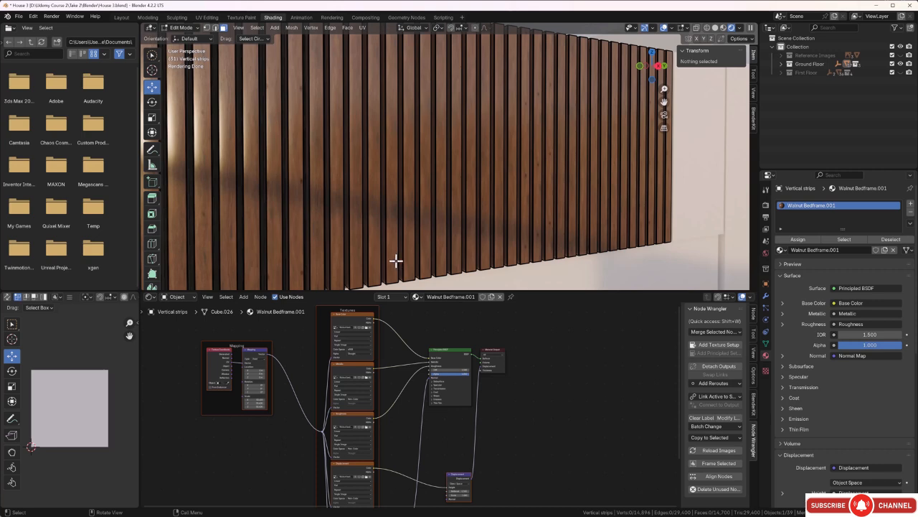
scroll(245, 419, up, 3)
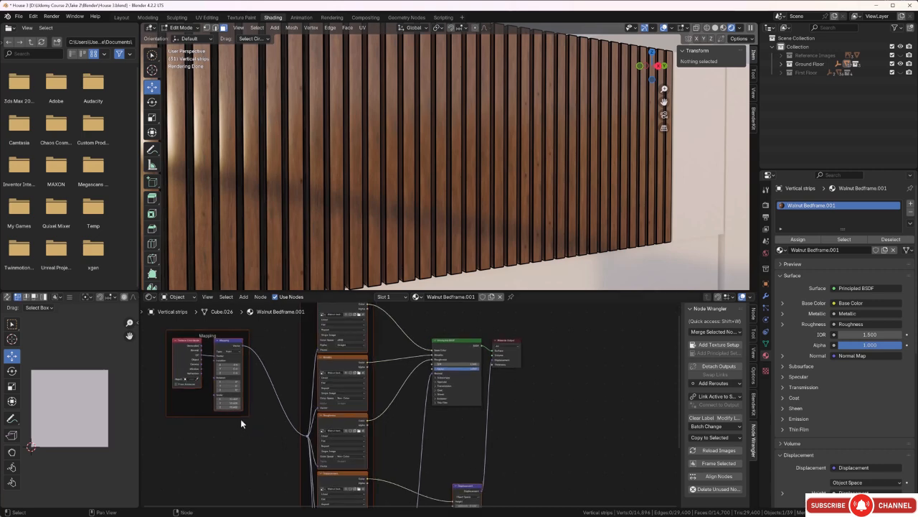
middle_drag(258, 433, 338, 433)
scroll(338, 433, up, 1)
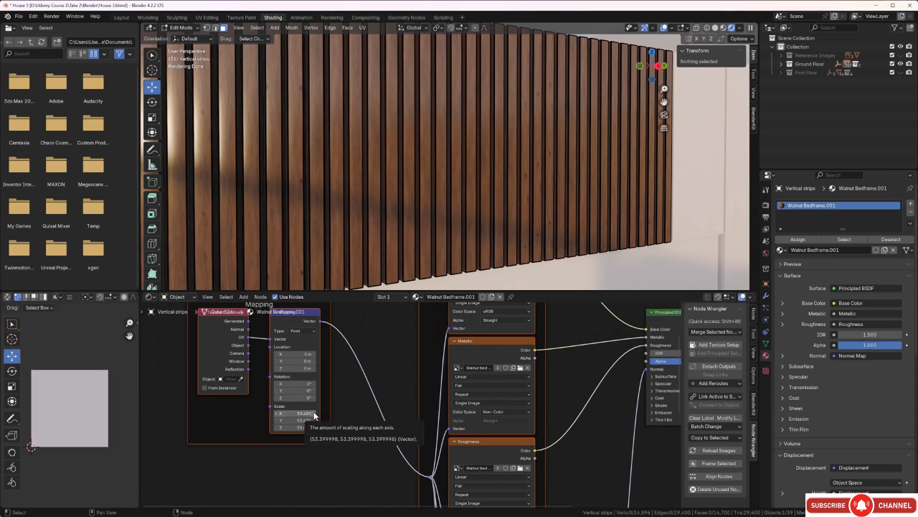
drag(314, 413, 184, 427)
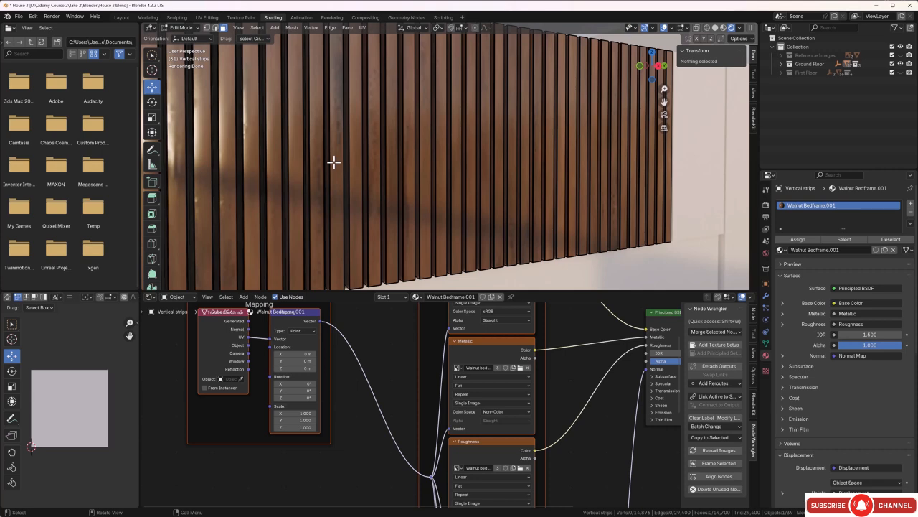
key(Tab)
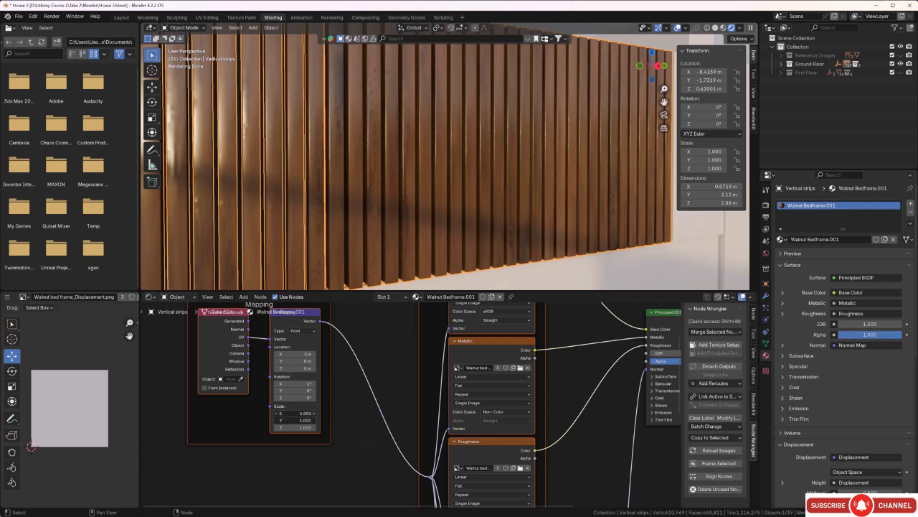
Set the X and Y scale in the strips' walnut Mapping node to 15.7.
drag(295, 421, 353, 420)
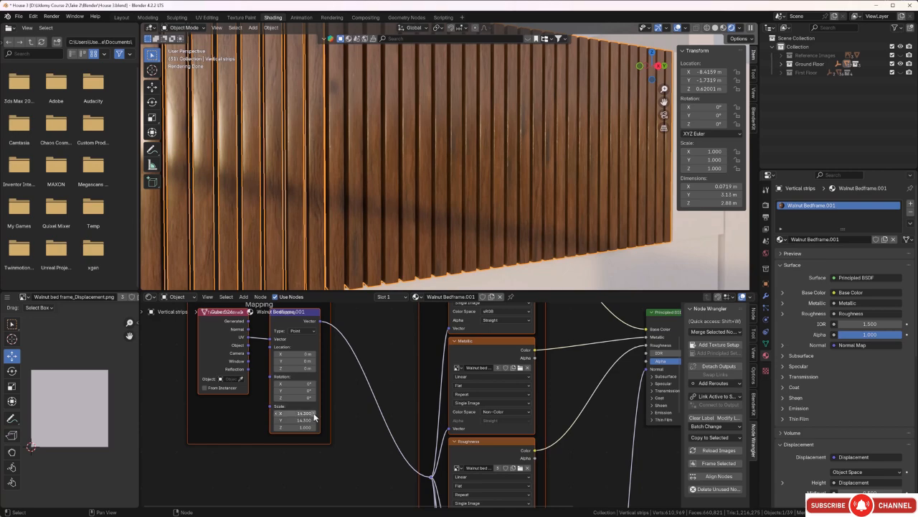
middle_drag(367, 225, 377, 200)
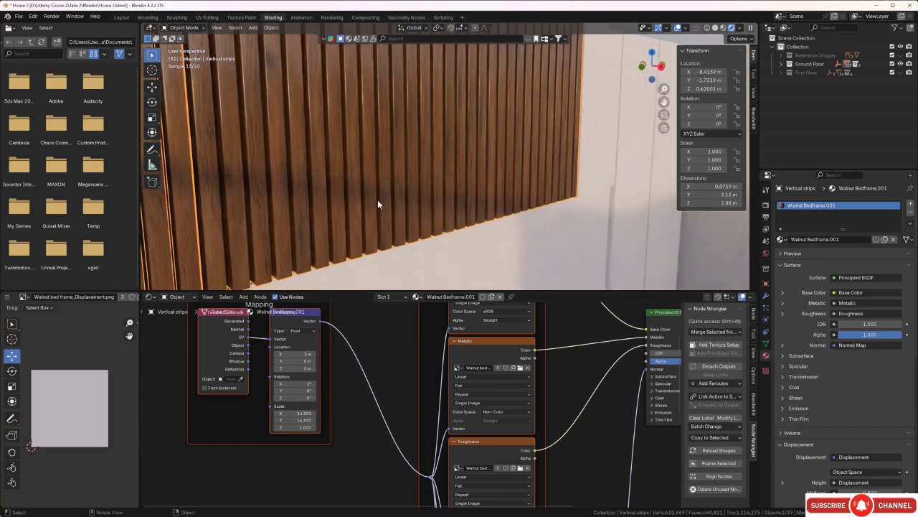
middle_drag(446, 158, 502, 277)
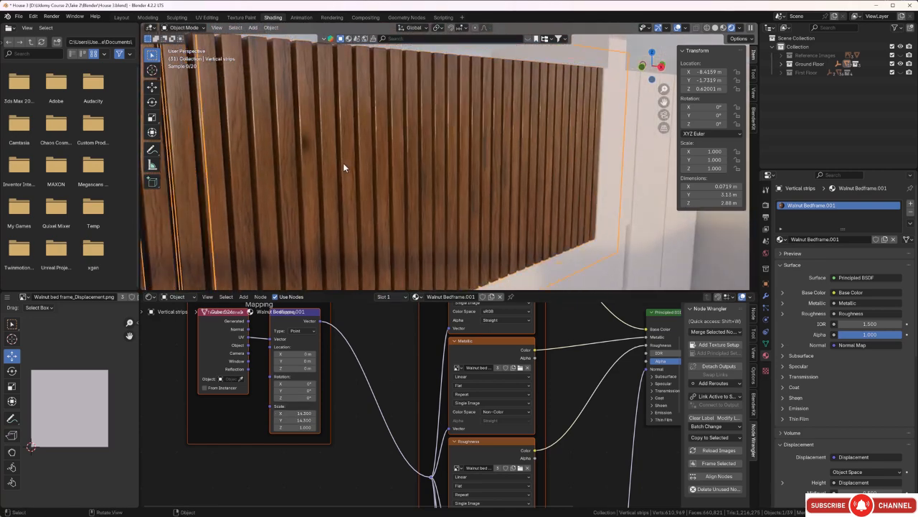
middle_drag(400, 185, 316, 182)
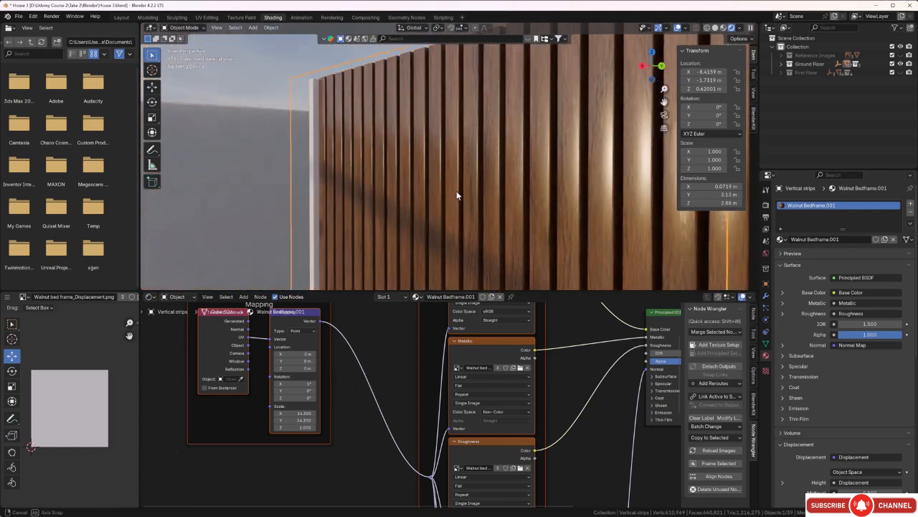
middle_drag(455, 194, 391, 217)
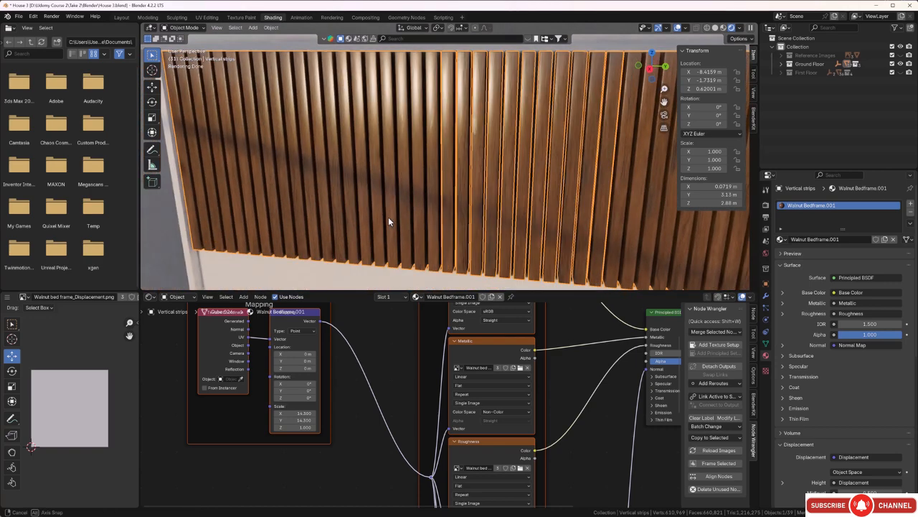
middle_drag(388, 217, 391, 211)
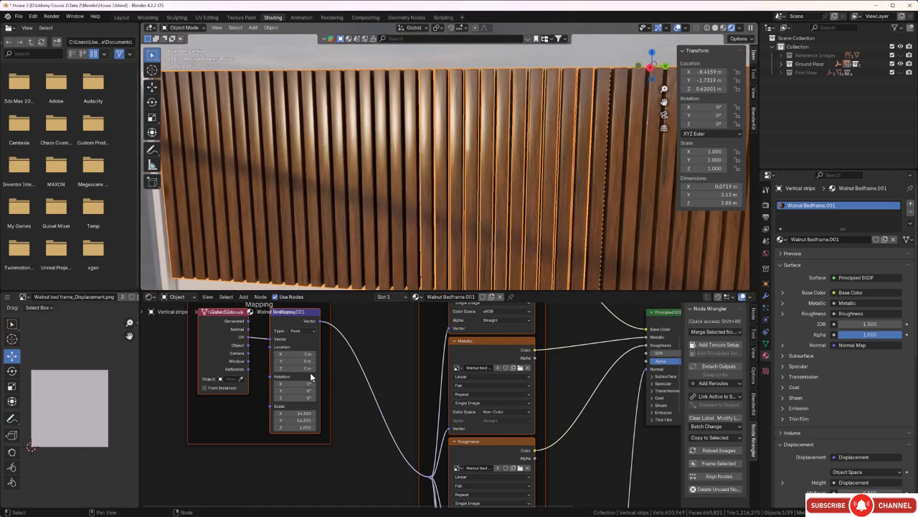
drag(314, 414, 325, 421)
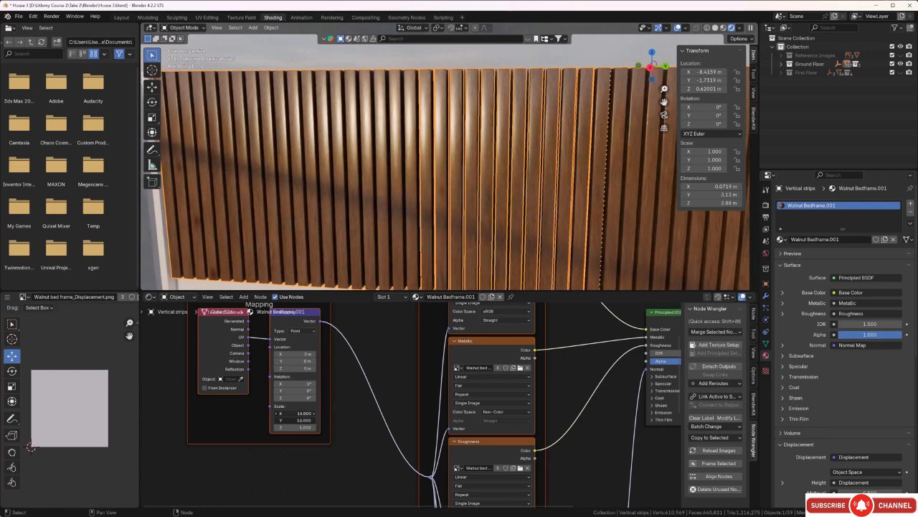
drag(325, 420, 323, 421)
middle_drag(460, 176, 434, 170)
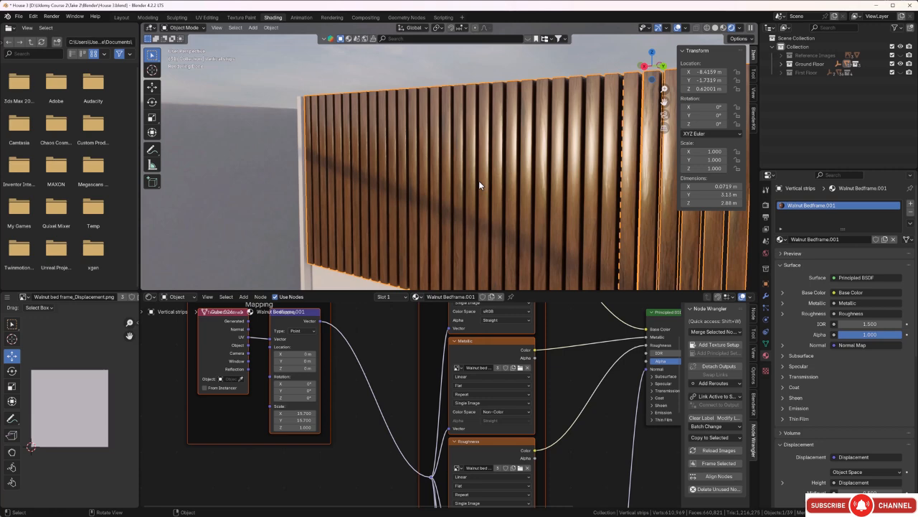
Rotate all of the vertical strips' UVs by about 2 degrees and leave mesh editing.
key(Tab)
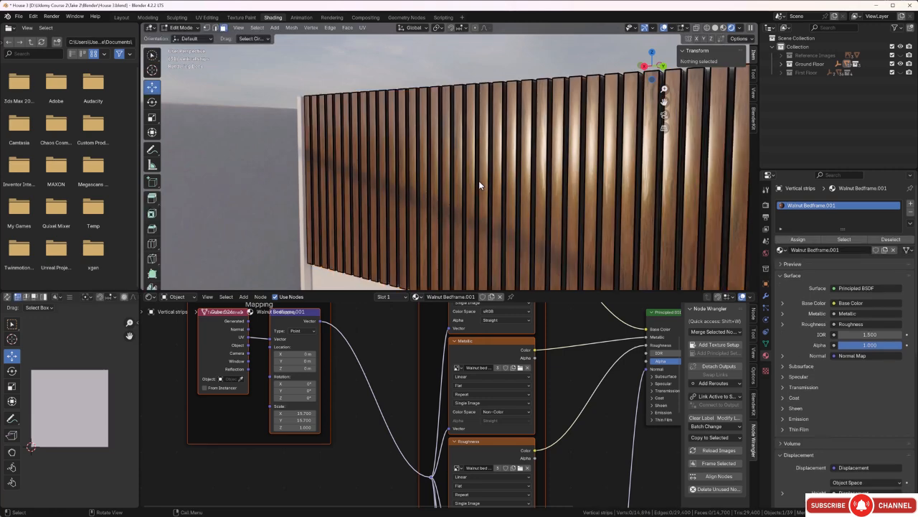
key(a)
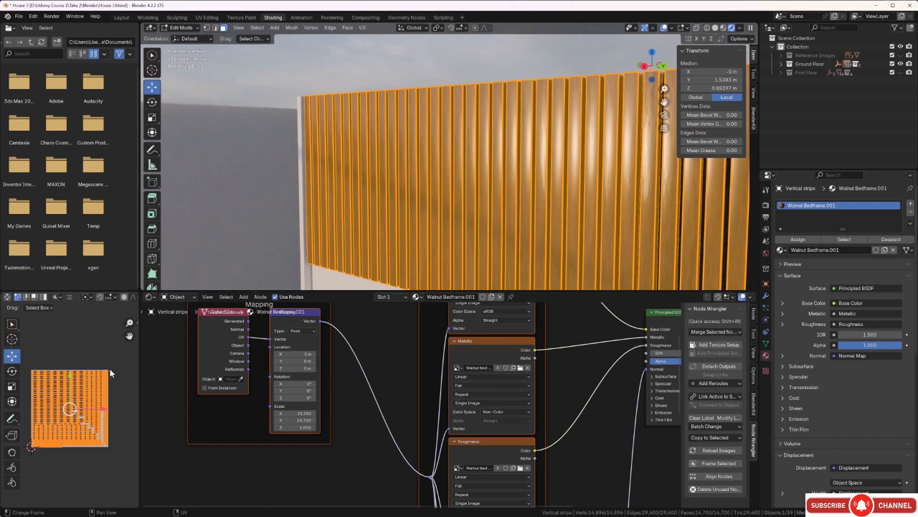
key(r)
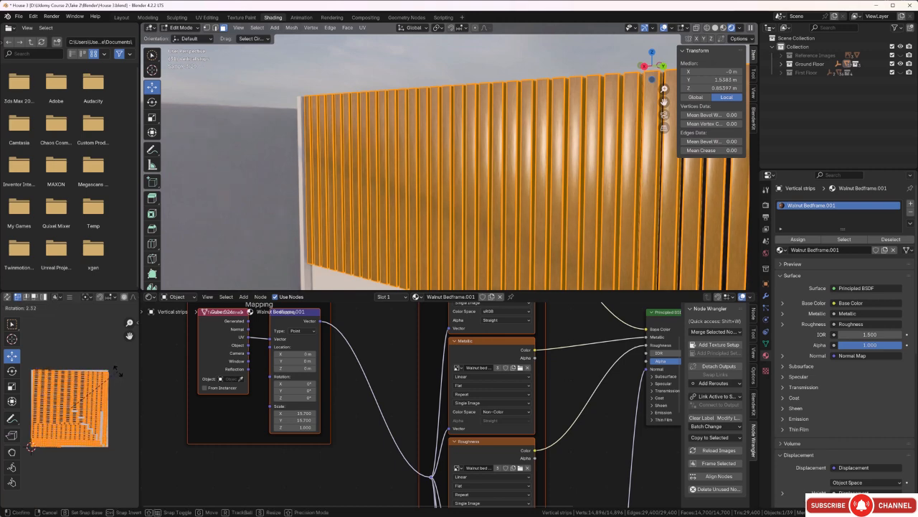
click(117, 370)
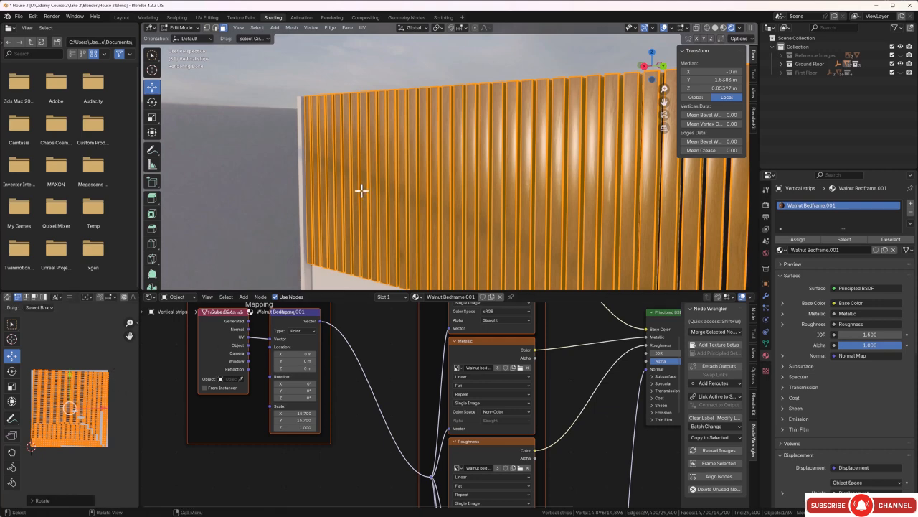
key(Tab)
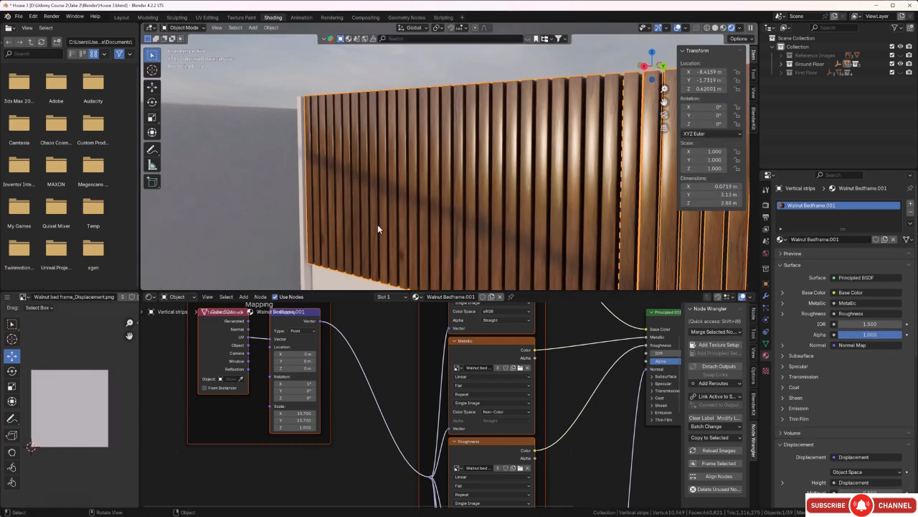
middle_drag(378, 224, 424, 228)
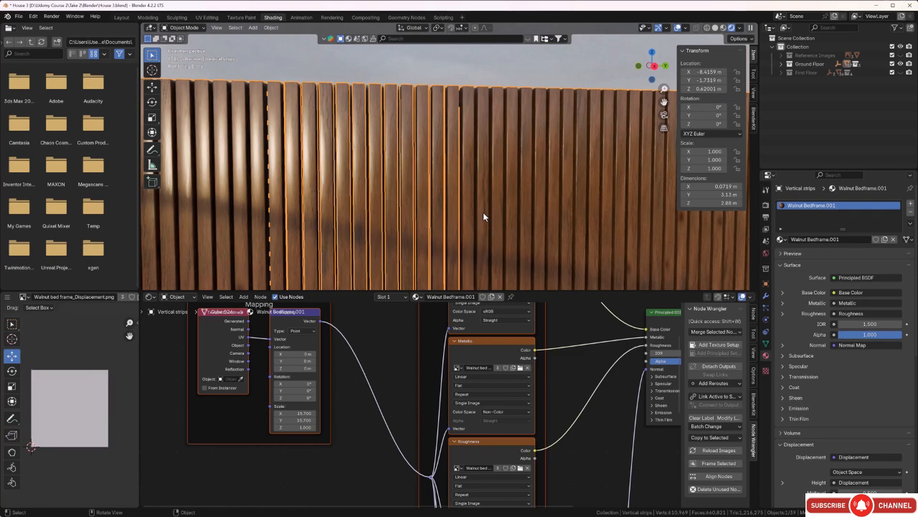
scroll(483, 212, up, 3)
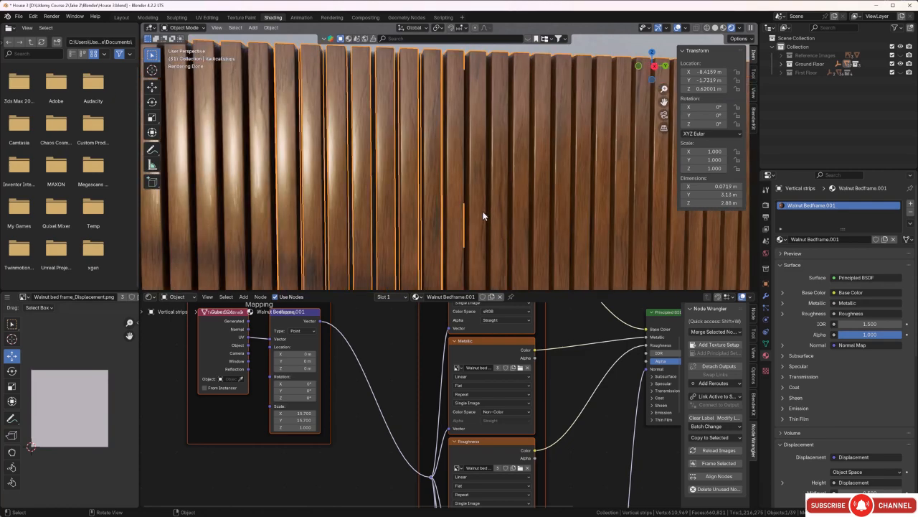
middle_drag(475, 212, 424, 228)
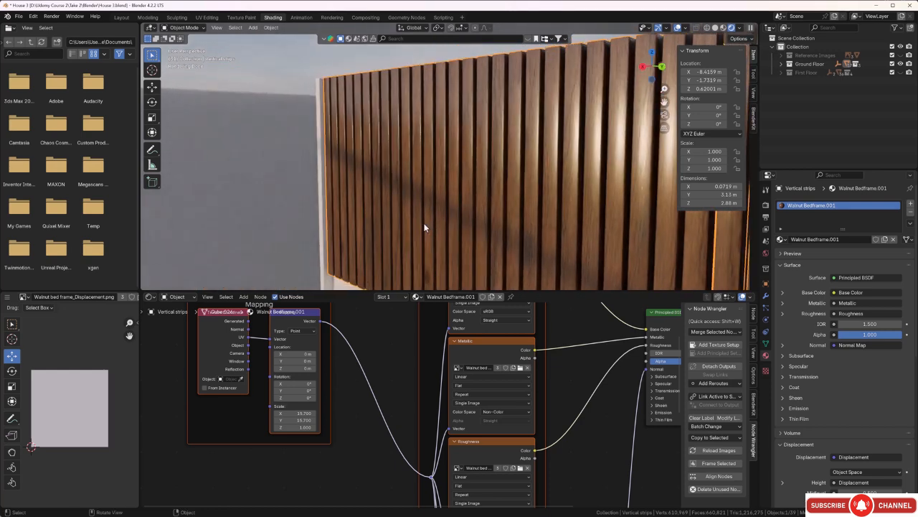
Set the IOR of the strips' walnut Principled BSDF to 1.9 and deselect the strips.
scroll(550, 379, down, 2)
middle_drag(577, 382, 452, 382)
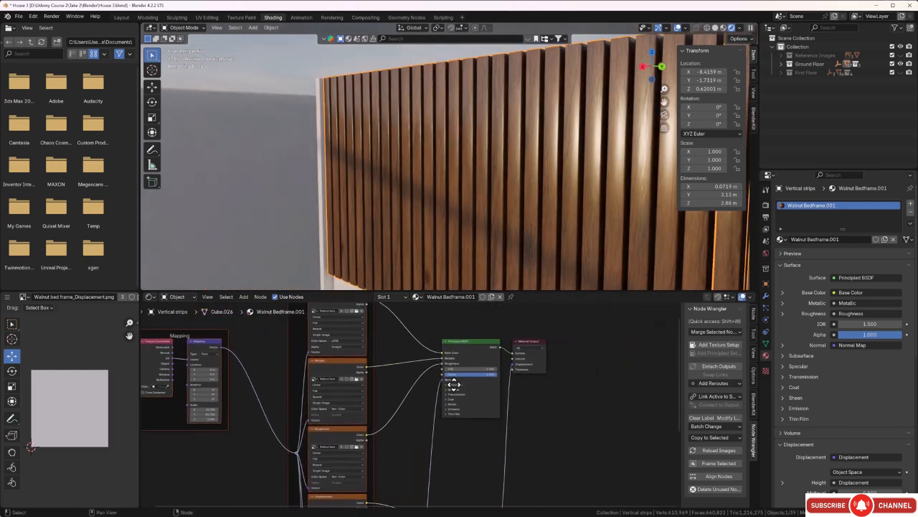
scroll(458, 367, up, 2)
scroll(481, 391, up, 2)
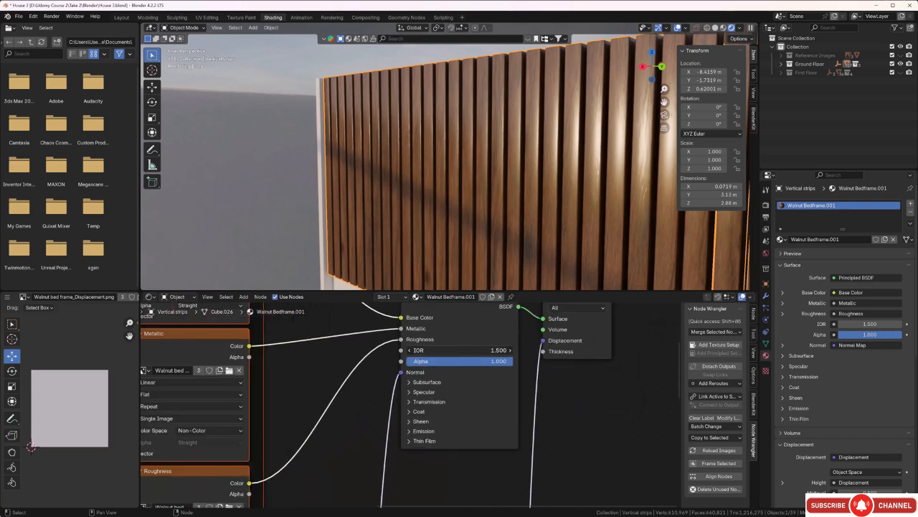
drag(469, 350, 474, 350)
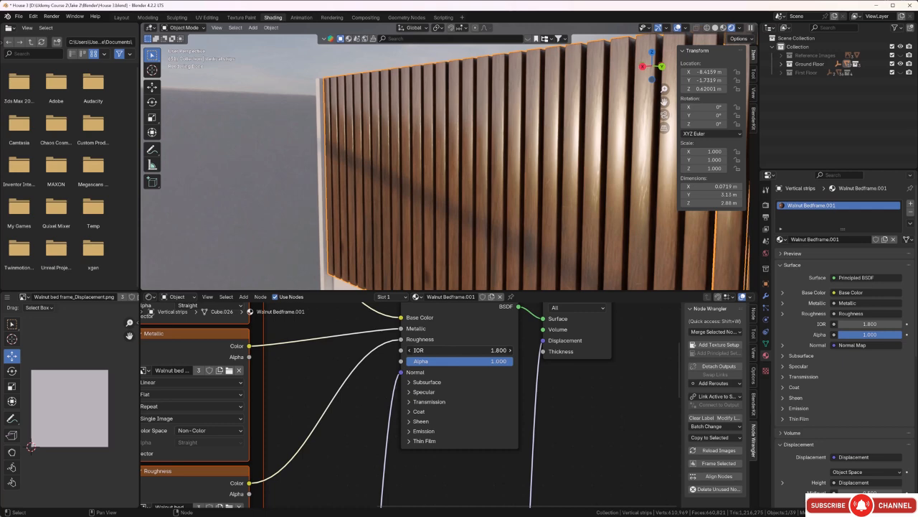
click(510, 350)
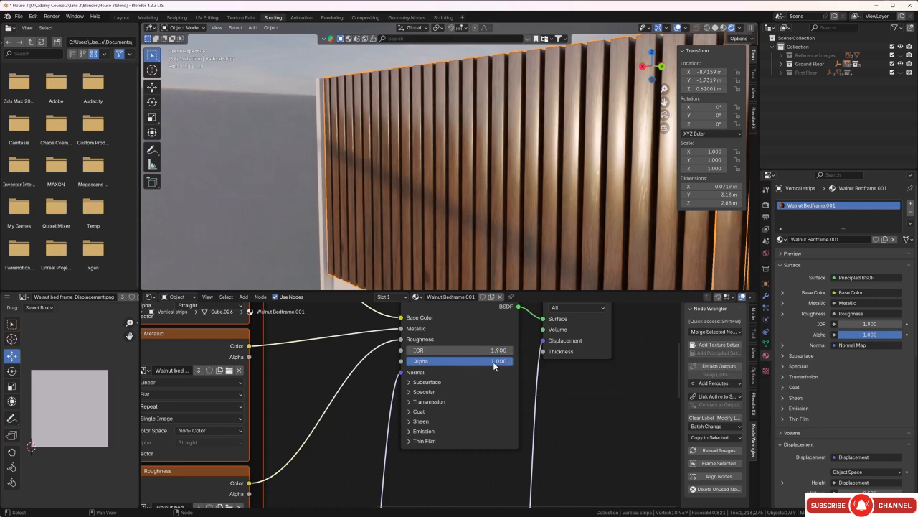
middle_drag(466, 183, 393, 204)
scroll(484, 188, down, 7)
click(451, 99)
Unwrap all of the Panels mesh beside the vertical strips with Smart UV Project.
scroll(483, 158, up, 3)
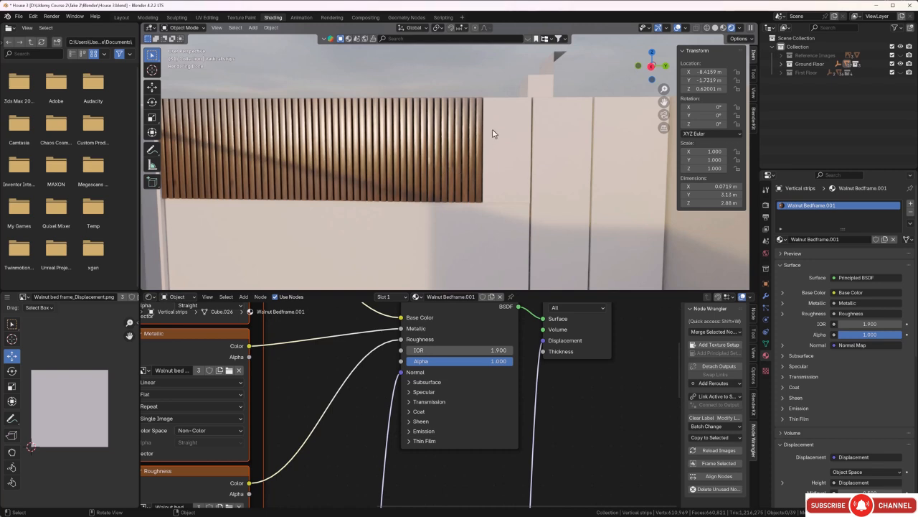
click(510, 148)
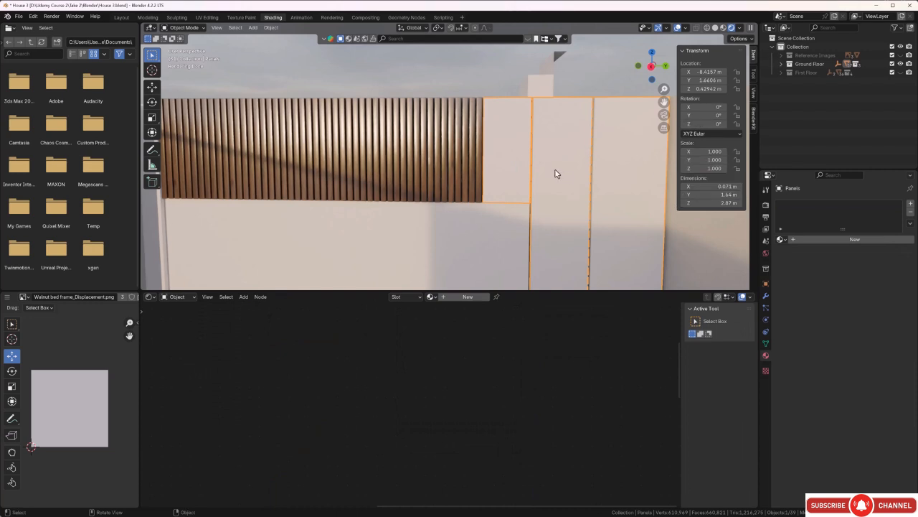
key(Tab)
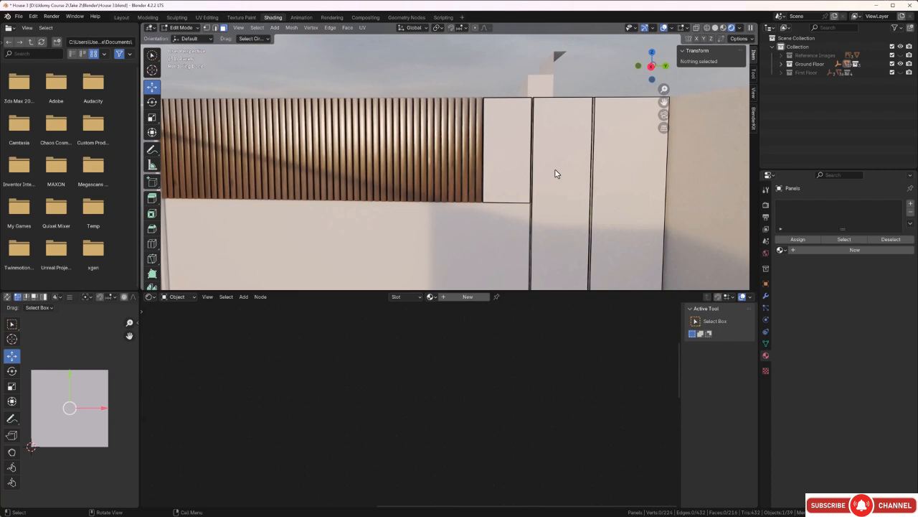
key(a)
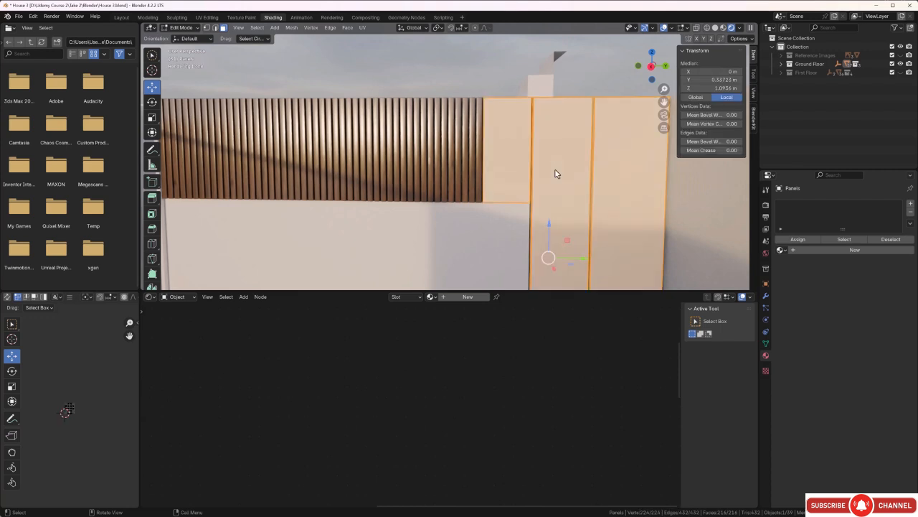
key(u)
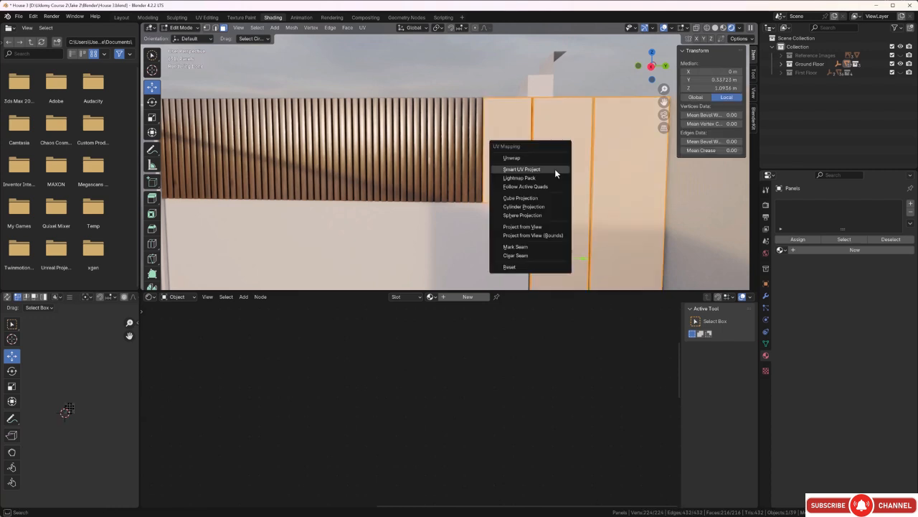
click(555, 170)
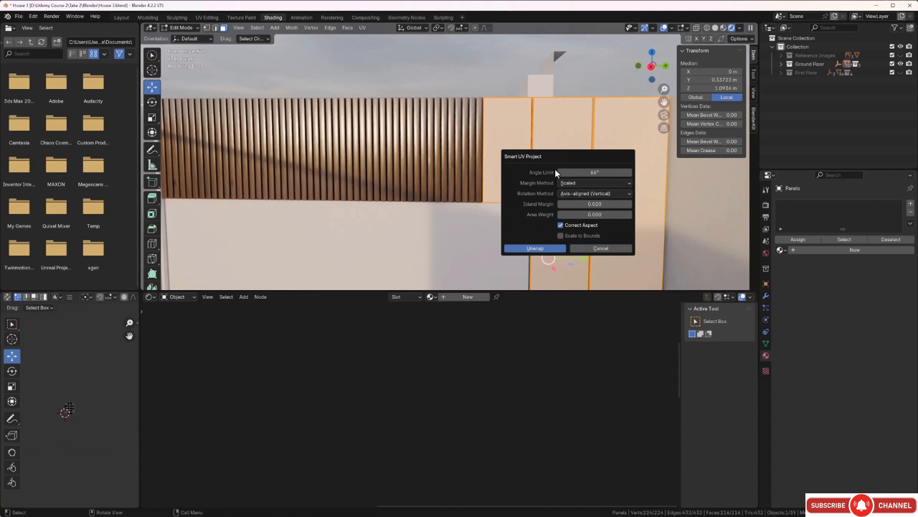
click(556, 251)
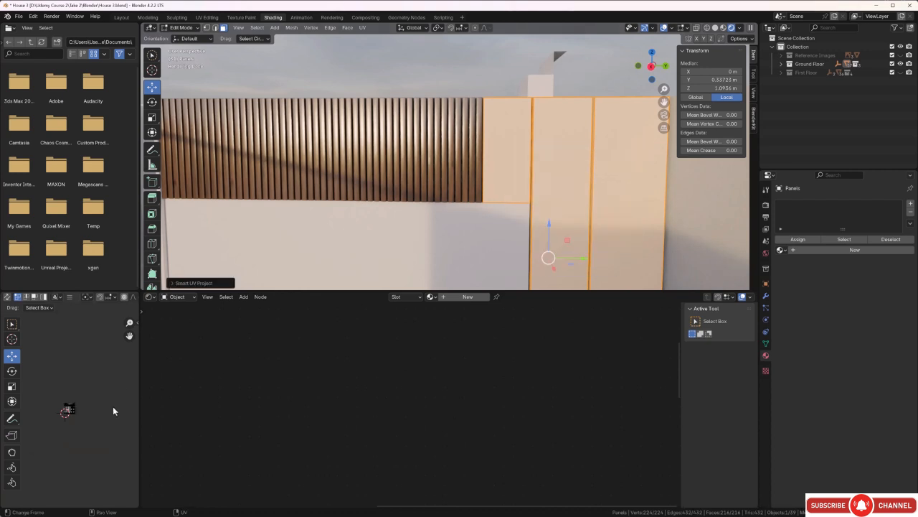
scroll(84, 420, up, 6)
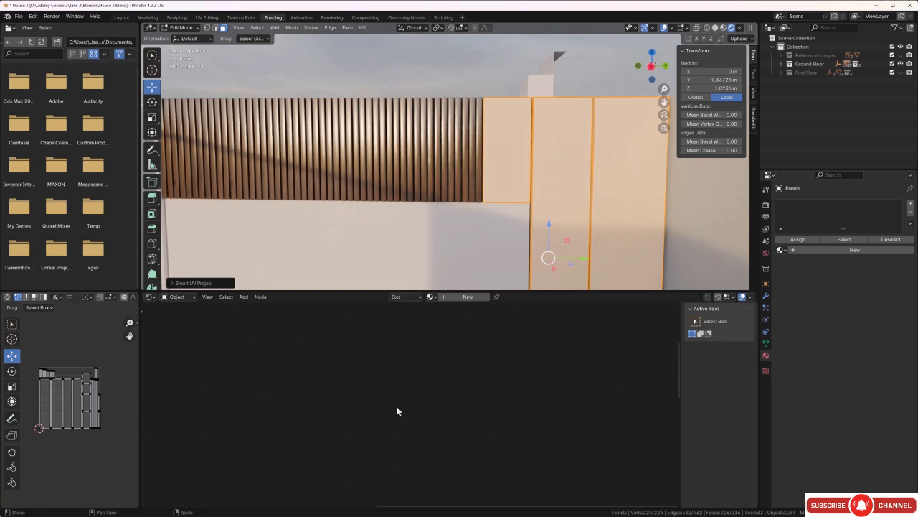
Assign the existing Walnut Bedframe.001 material to the Panels mesh beside the vertical strips.
click(435, 297)
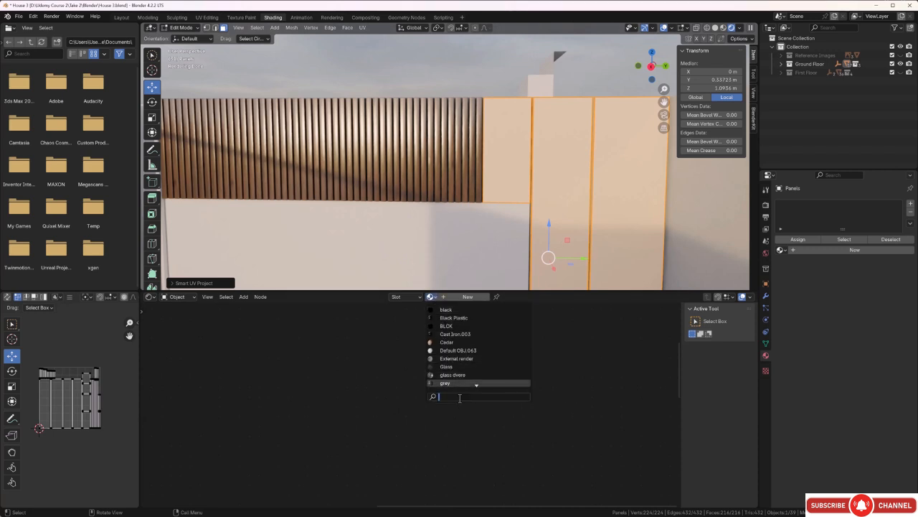
text(wa)
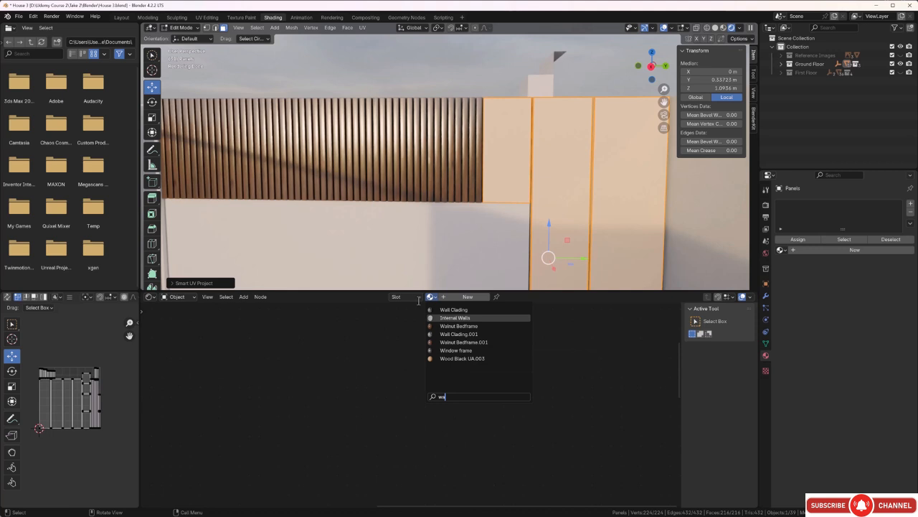
click(459, 343)
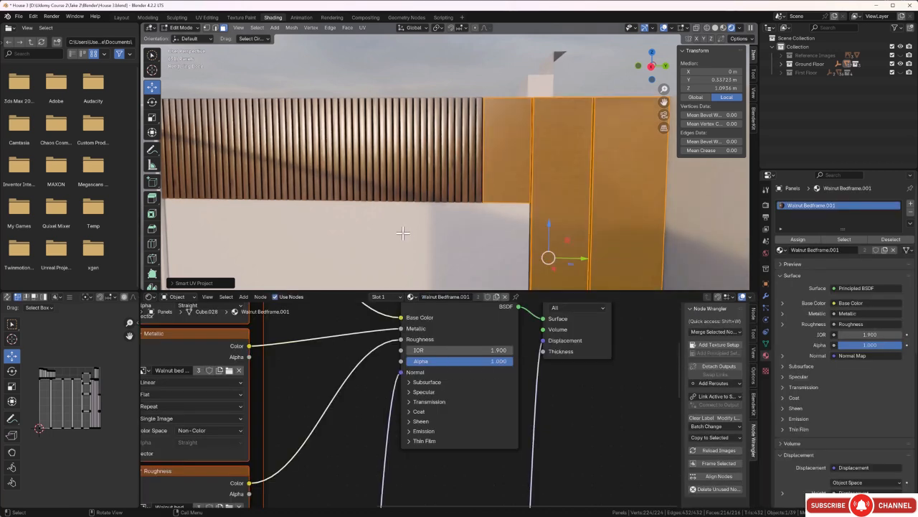
Rotate all of the Panels mesh's UVs by 90 degrees and check the grain direction against the strips.
scroll(549, 166, up, 3)
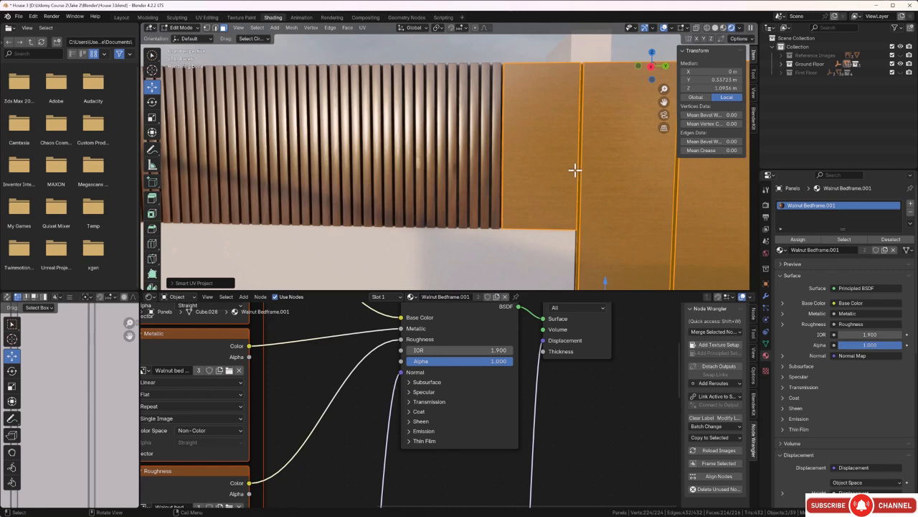
scroll(68, 410, down, 5)
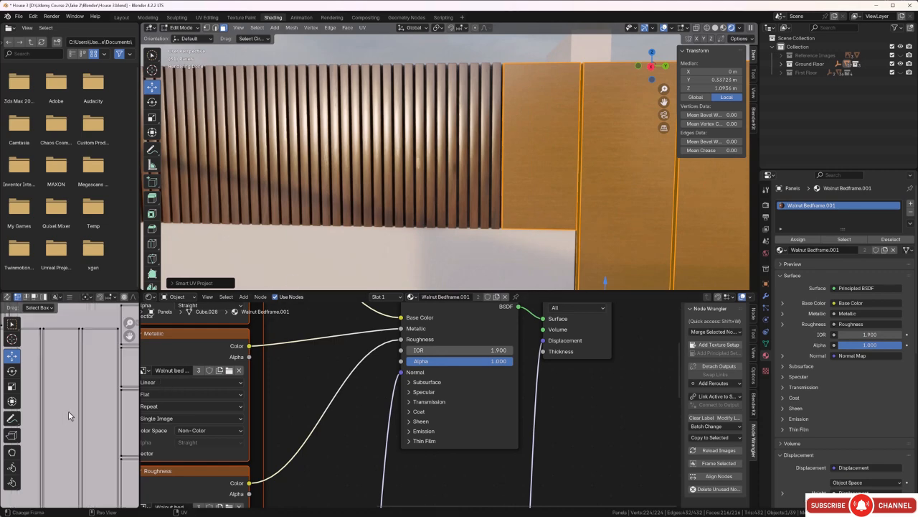
scroll(70, 409, down, 2)
drag(115, 357, 27, 474)
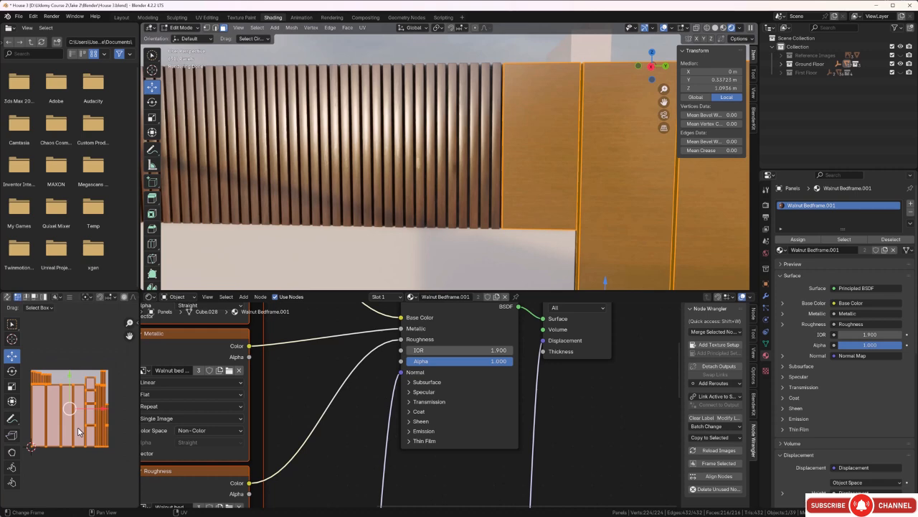
text(r90)
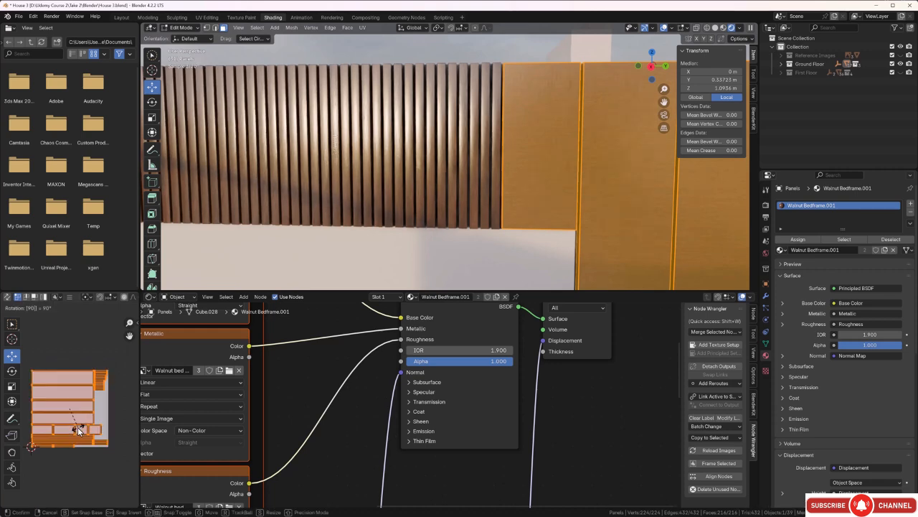
key(Return)
click(491, 269)
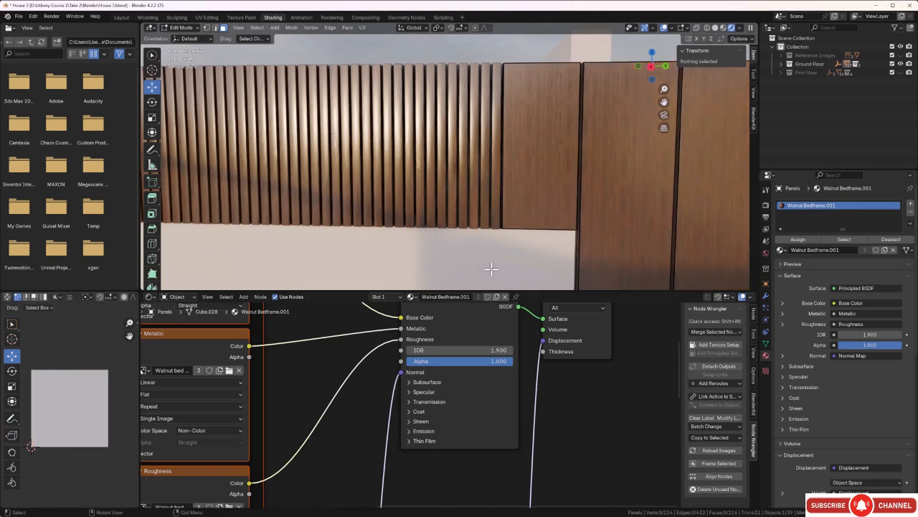
middle_drag(503, 264, 533, 246)
scroll(516, 199, up, 3)
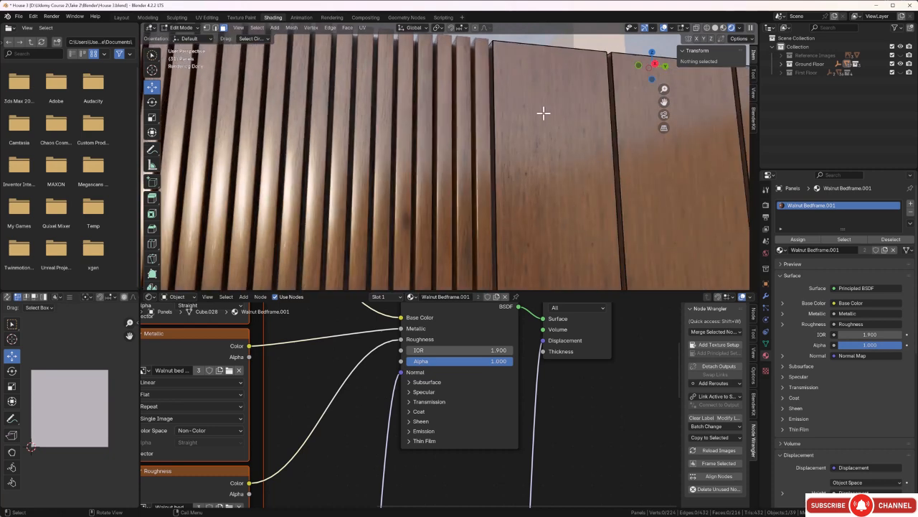
scroll(565, 202, down, 4)
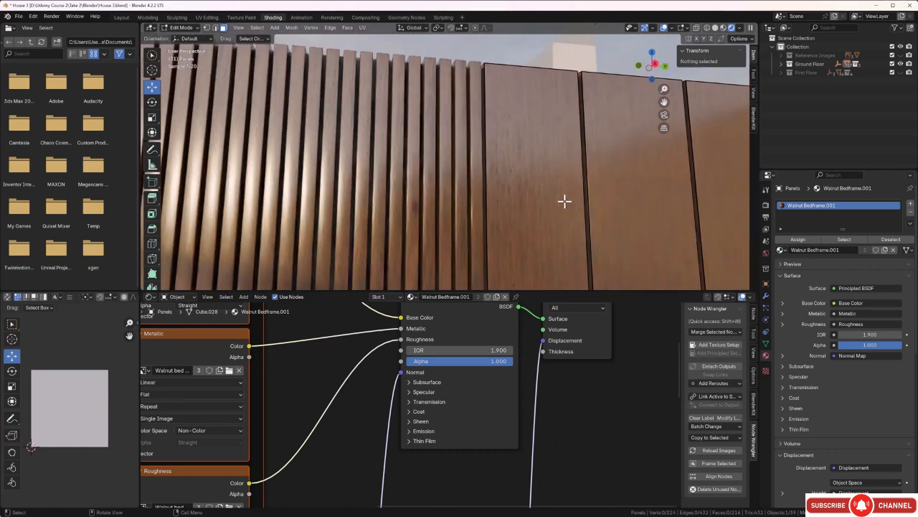
scroll(545, 187, up, 4)
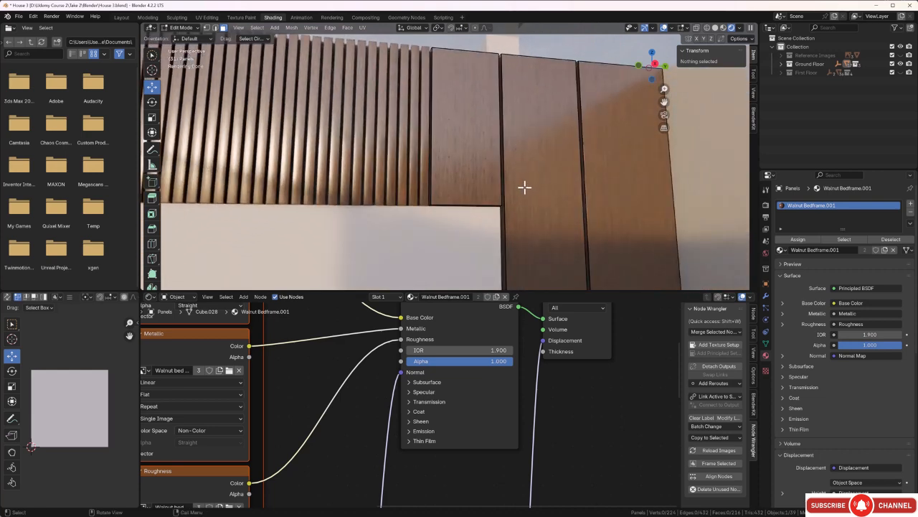
Scale all of the Panels mesh's UVs uniformly to about 0.29 and inspect the grain with the faces deselected.
key(a)
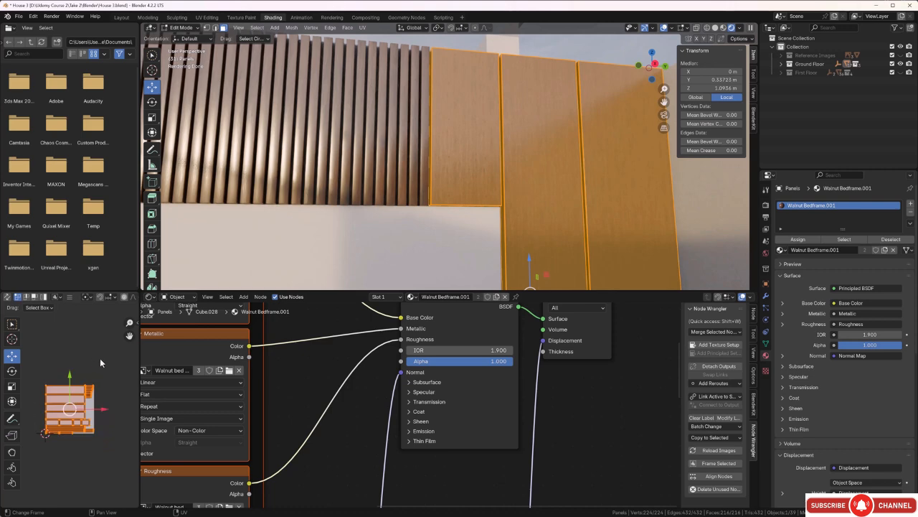
key(s)
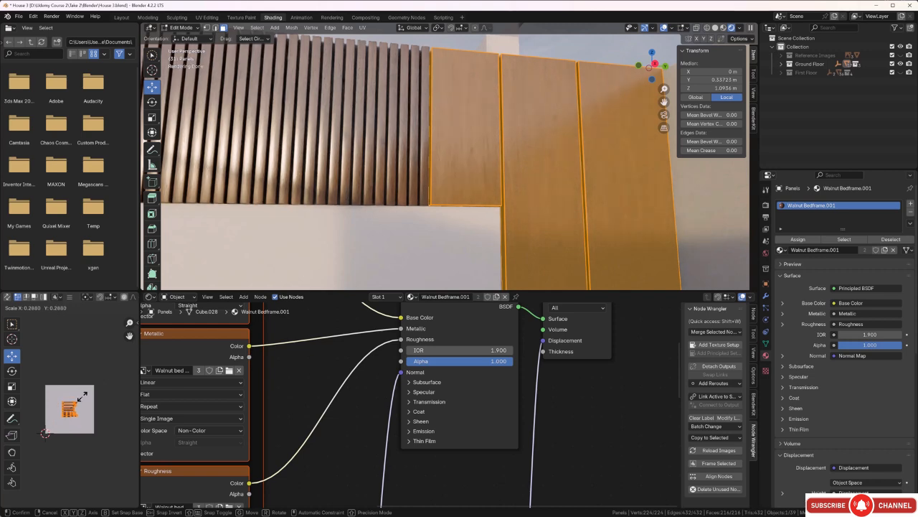
click(83, 396)
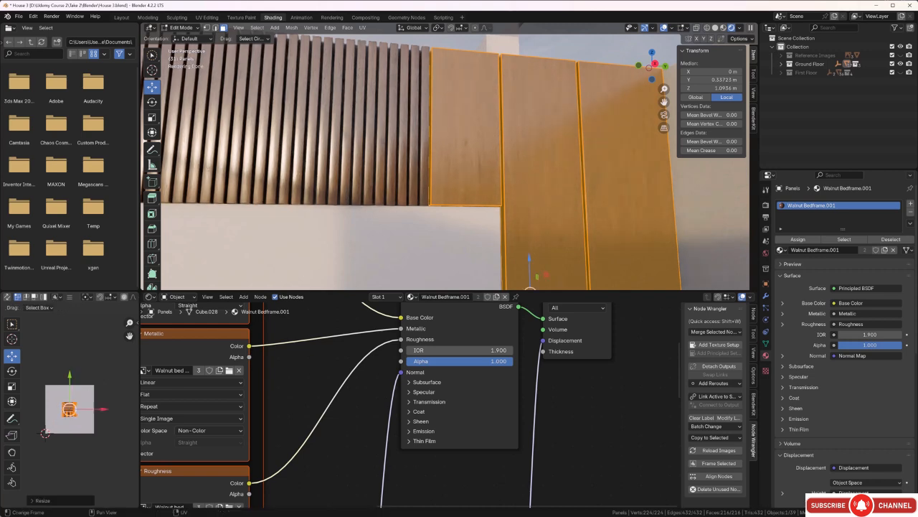
click(377, 252)
middle_drag(381, 254, 394, 230)
scroll(480, 156, up, 5)
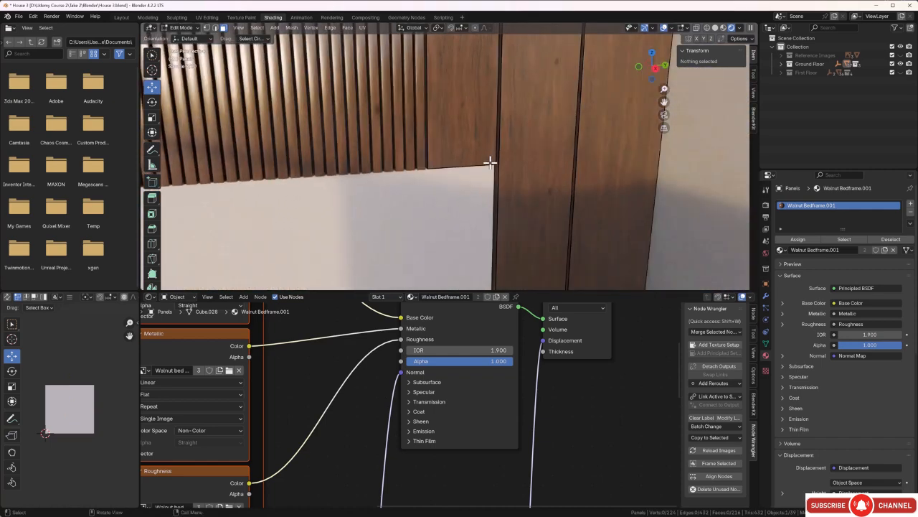
scroll(485, 203, down, 1)
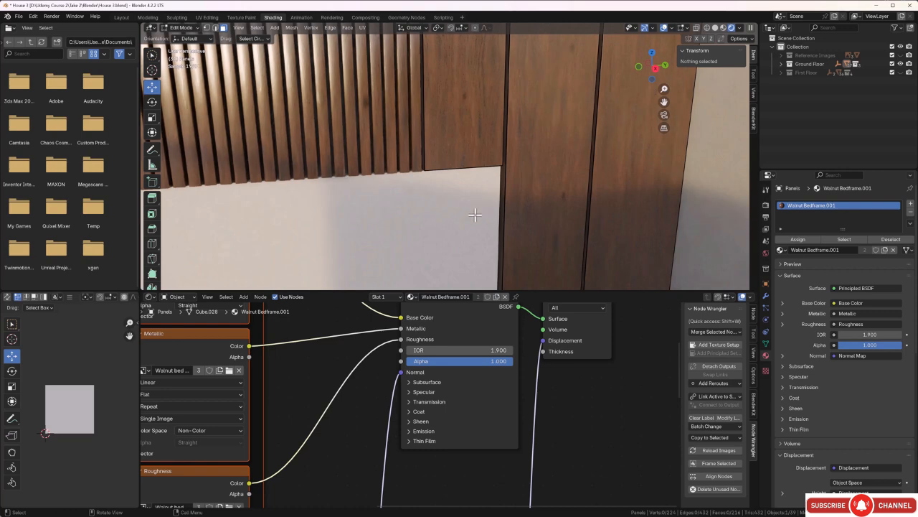
scroll(471, 213, down, 1)
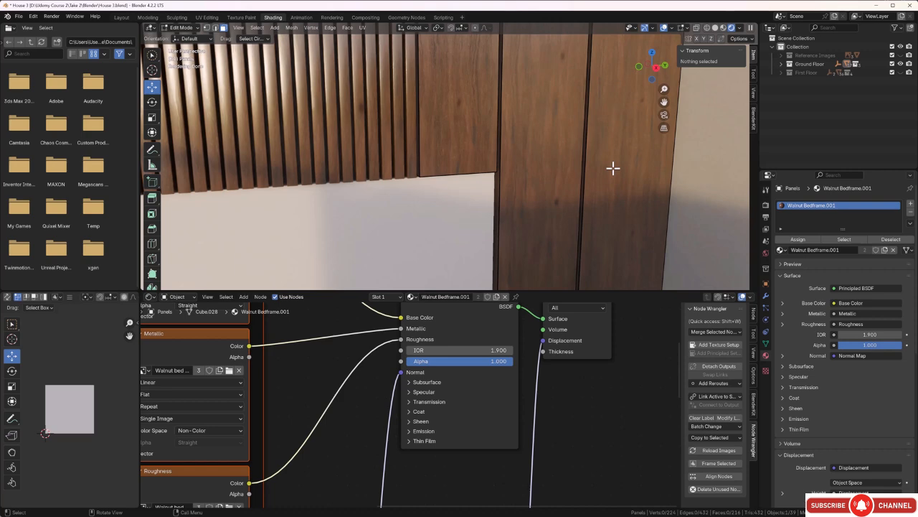
Scale all of the Panels mesh's UVs along X to about 0.73 and leave mesh editing.
key(a)
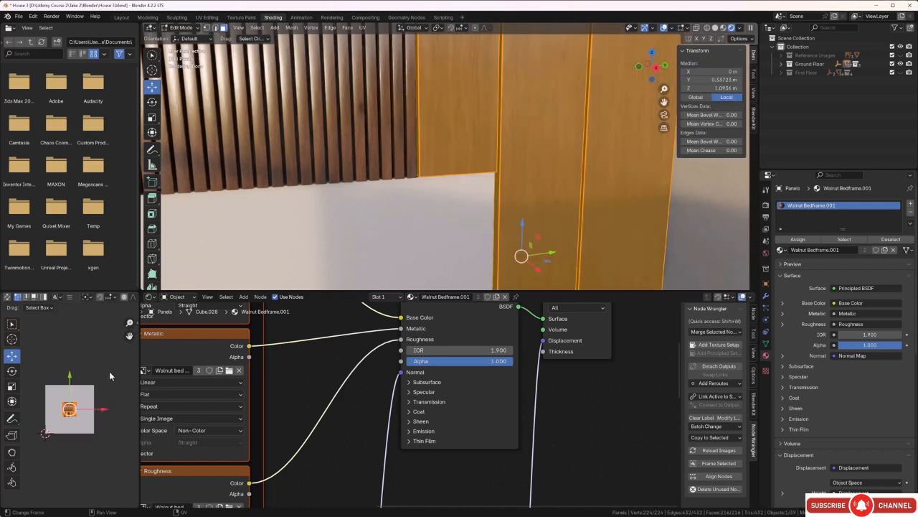
key(s)
key(x)
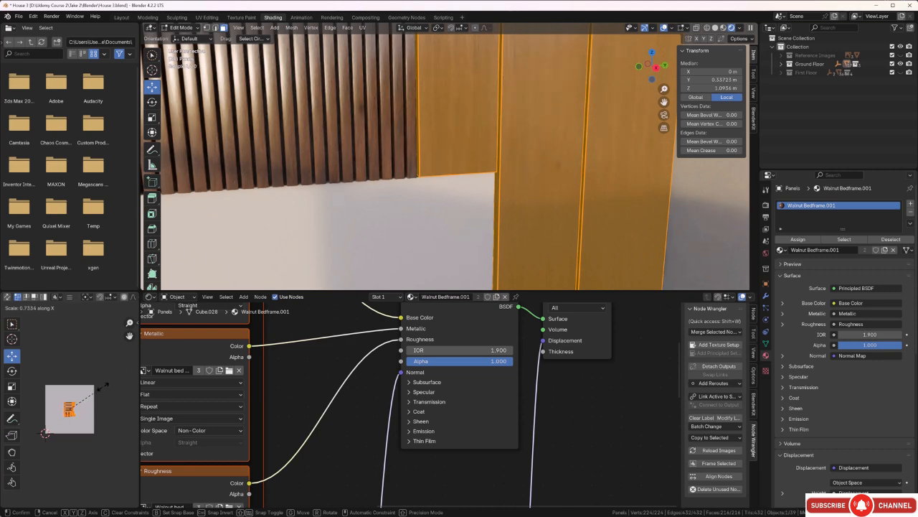
click(105, 386)
click(405, 219)
middle_drag(406, 216, 371, 205)
scroll(572, 210, down, 5)
middle_drag(609, 189, 547, 183)
key(Tab)
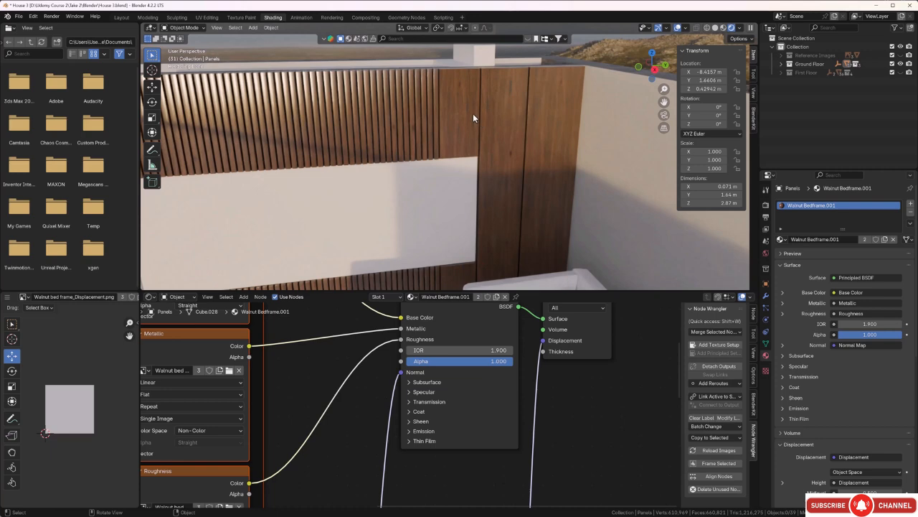
Unwrap all of the Marble capping mesh at the end of the slatted wall with Smart UV Project, keeping the default settings.
scroll(382, 214, down, 4)
shift+middle_drag(350, 239, 506, 183)
scroll(470, 191, down, 3)
scroll(433, 146, up, 3)
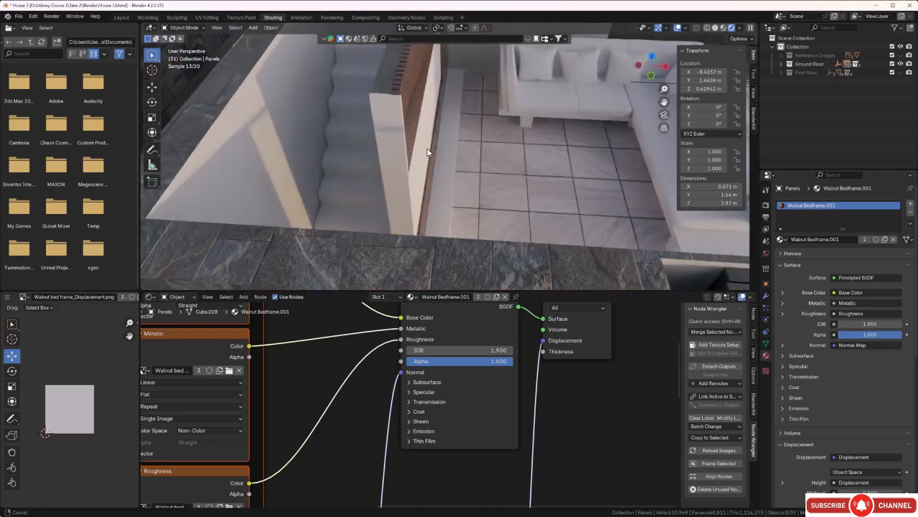
middle_drag(427, 148, 494, 198)
click(495, 198)
scroll(491, 205, up, 2)
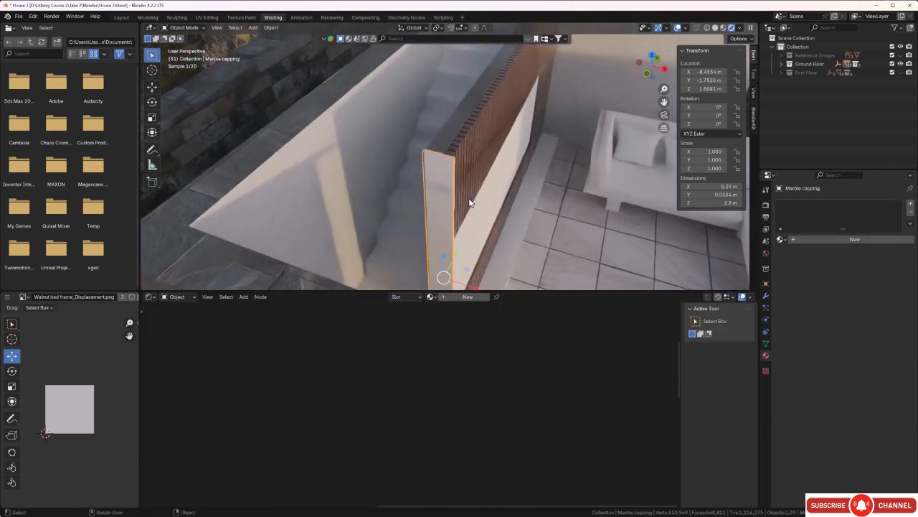
scroll(445, 199, up, 2)
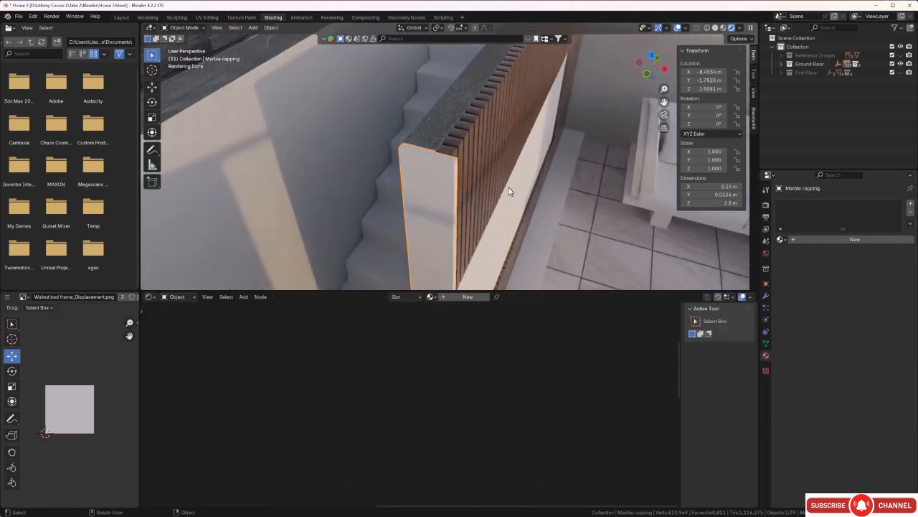
scroll(506, 190, up, 2)
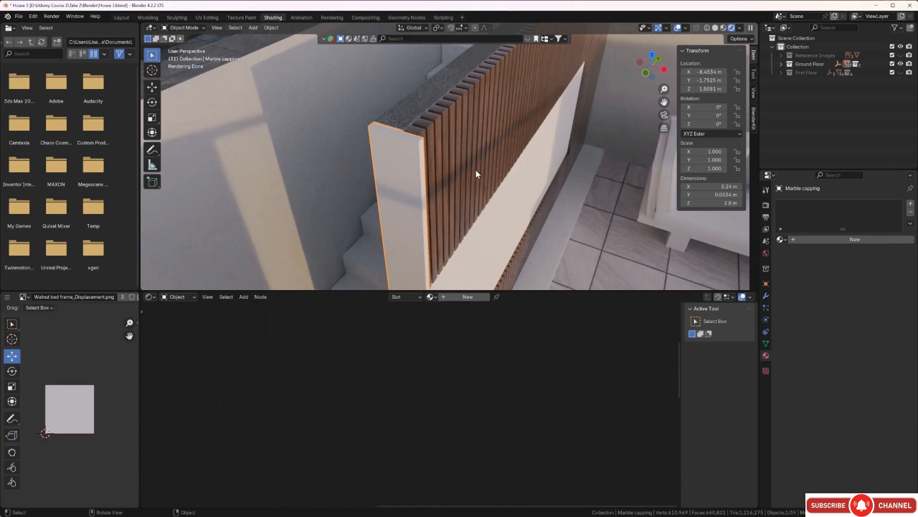
key(Tab)
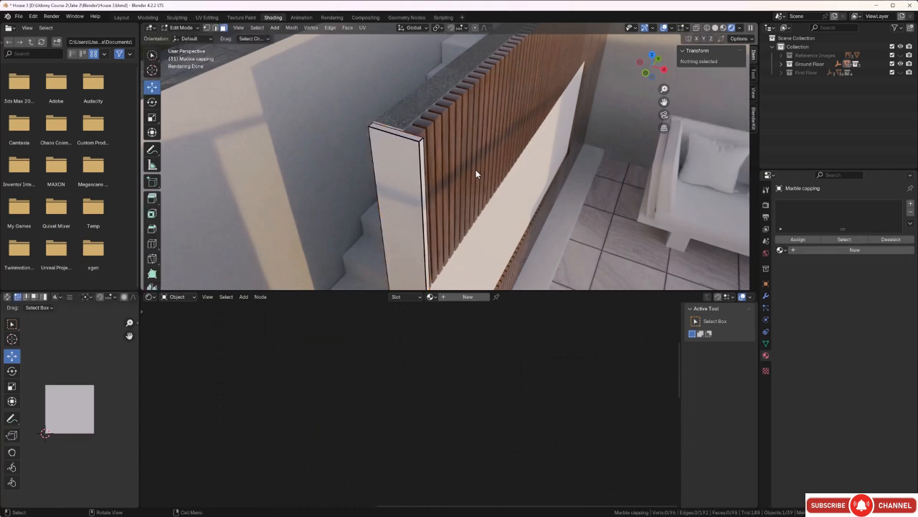
key(a)
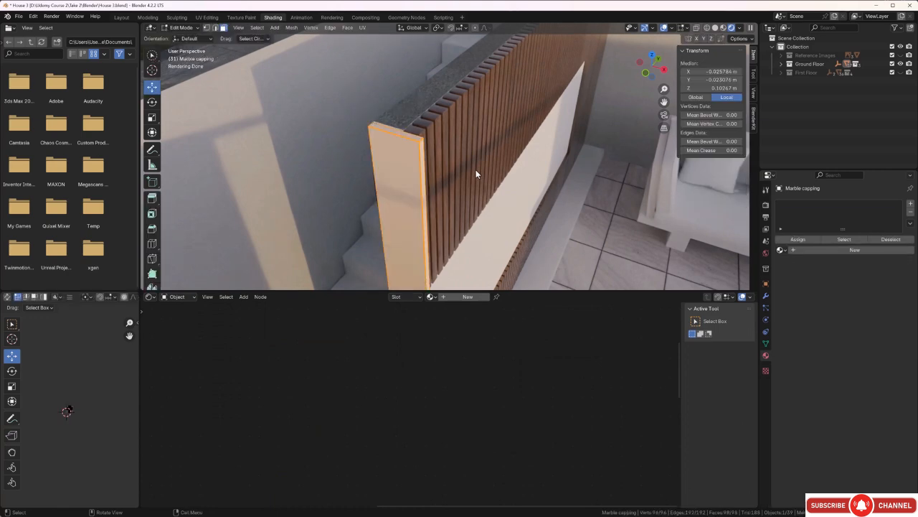
key(u)
click(475, 170)
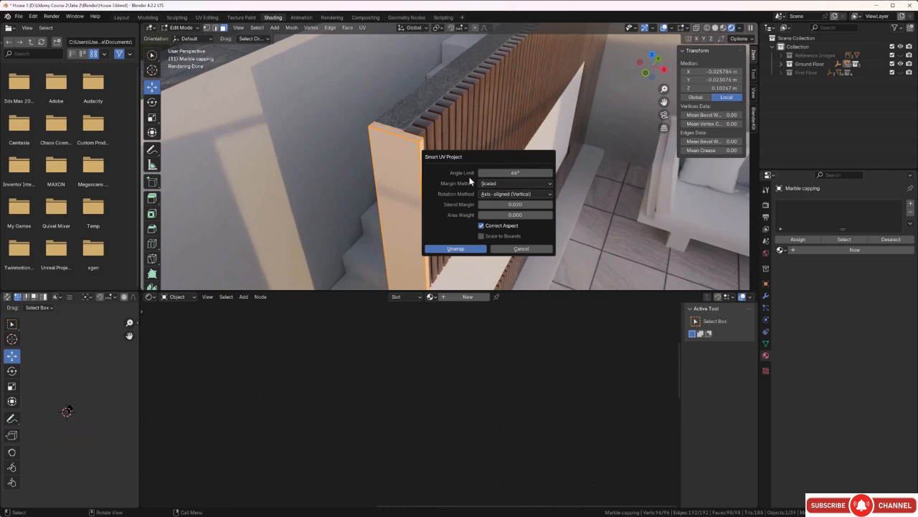
click(457, 249)
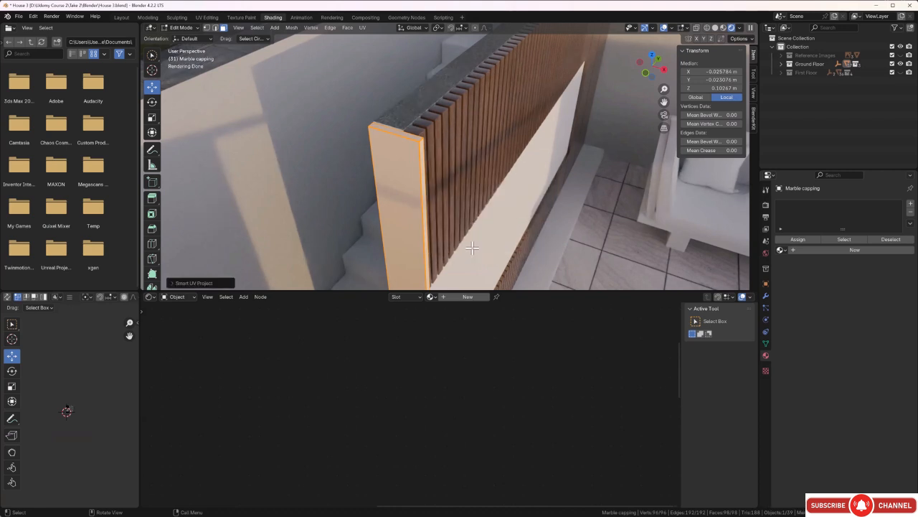
Assign the existing Walnut Bedframe.001 material to the Marble capping at the wall's end.
click(431, 296)
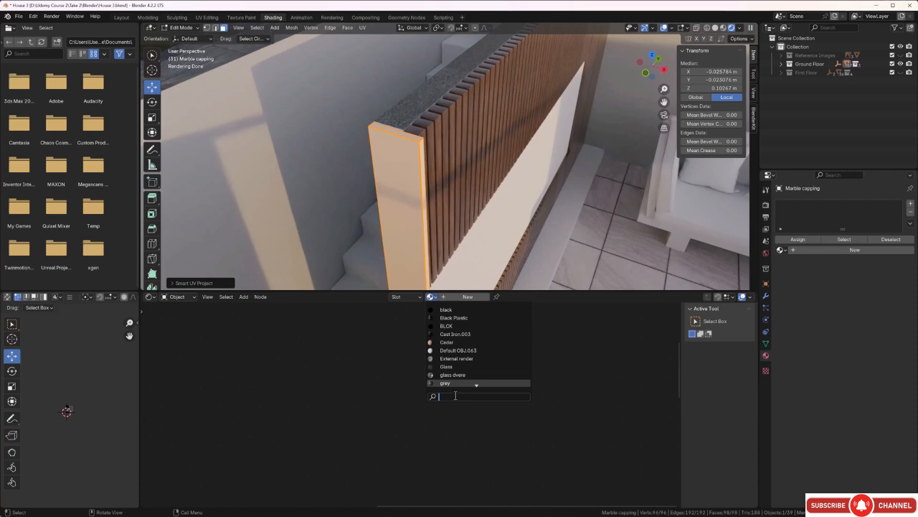
text(wa)
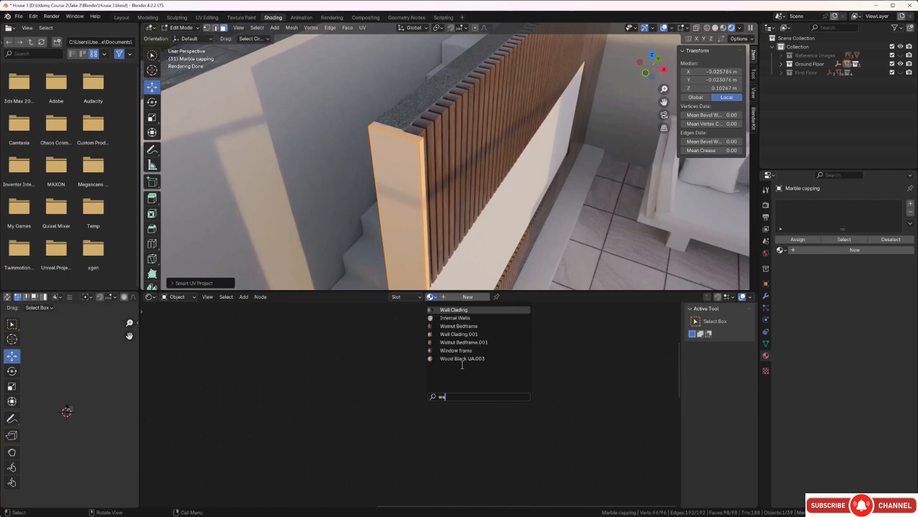
click(467, 342)
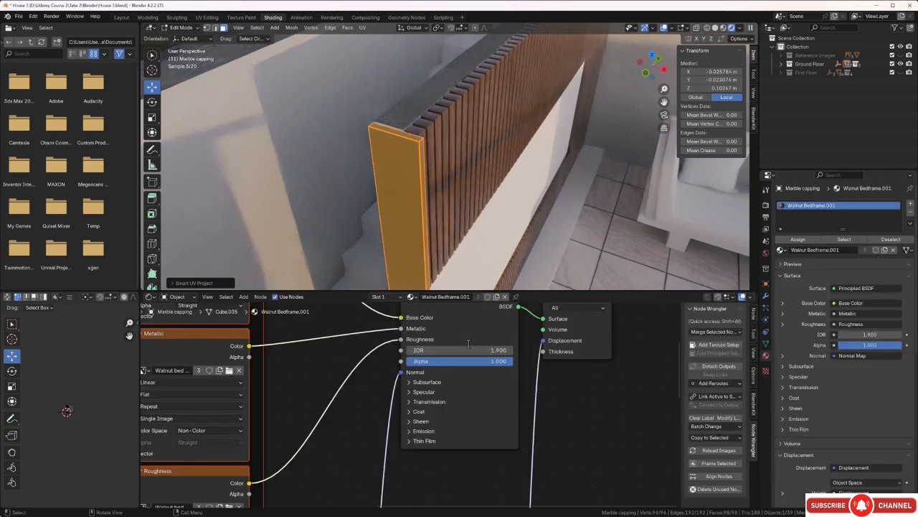
Rotate all of the Marble capping's UVs by 90 degrees.
scroll(411, 215, up, 3)
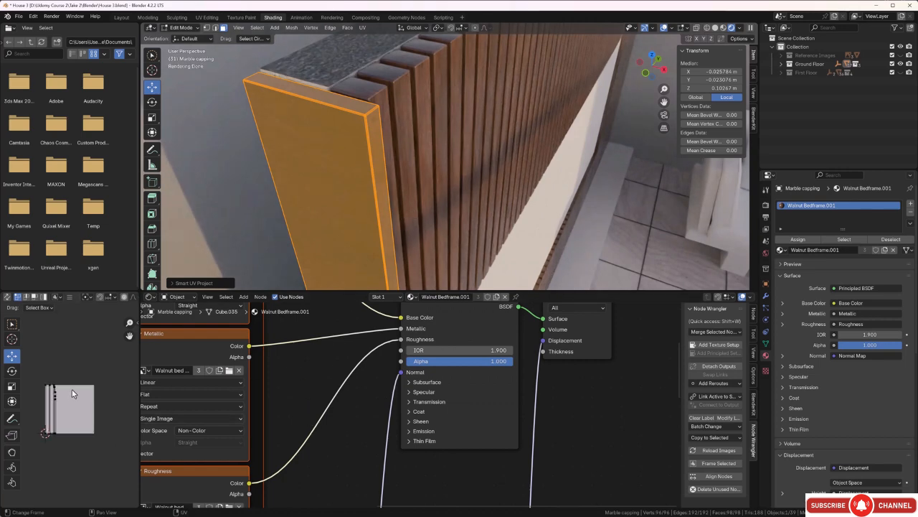
drag(97, 366, 39, 460)
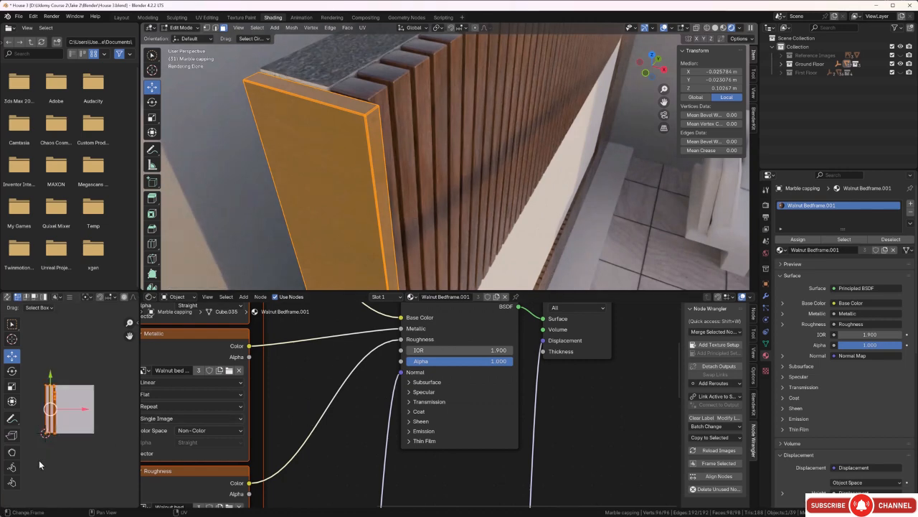
text(r90)
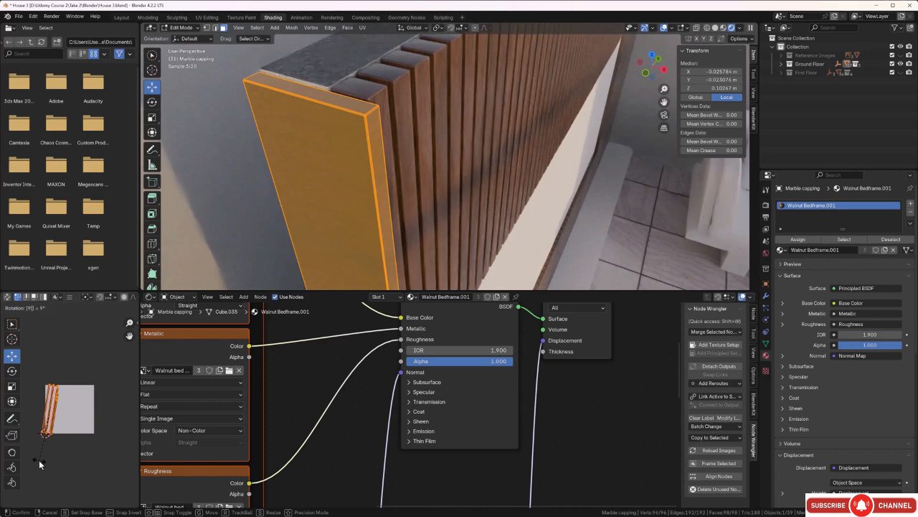
key(Return)
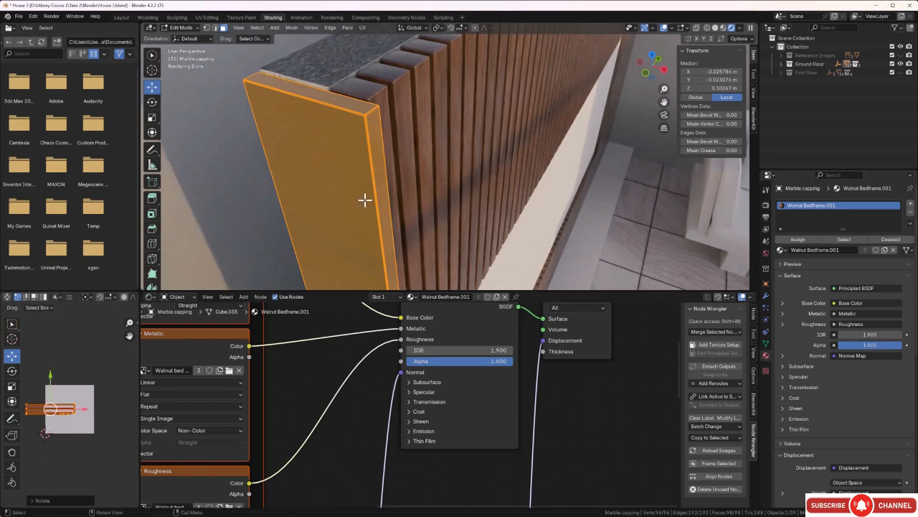
Scale all of the Marble capping's UVs down to about 0.36 and leave mesh editing.
scroll(361, 210, down, 3)
middle_drag(361, 209, 366, 175)
click(364, 174)
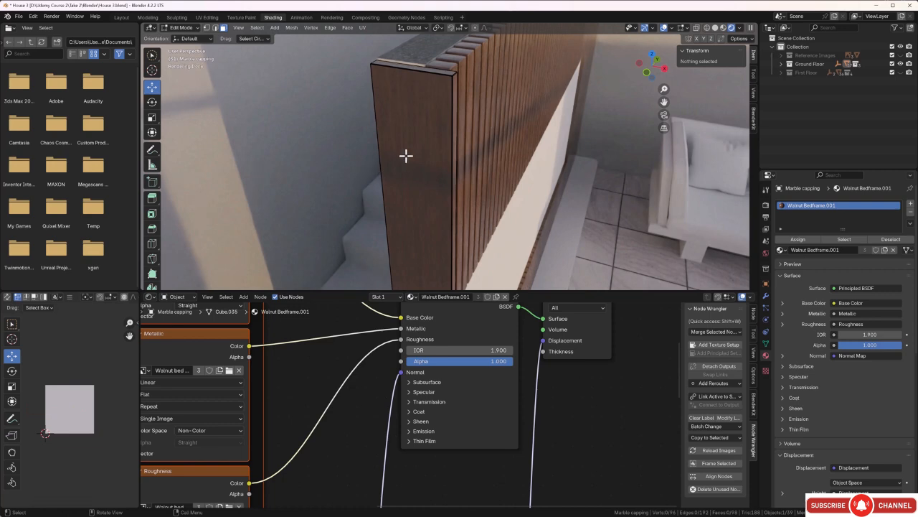
scroll(407, 162, up, 3)
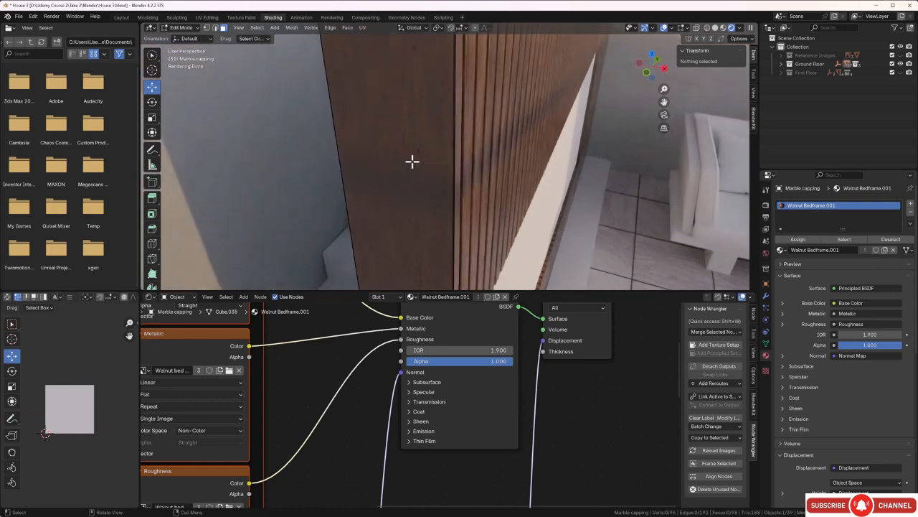
key(a)
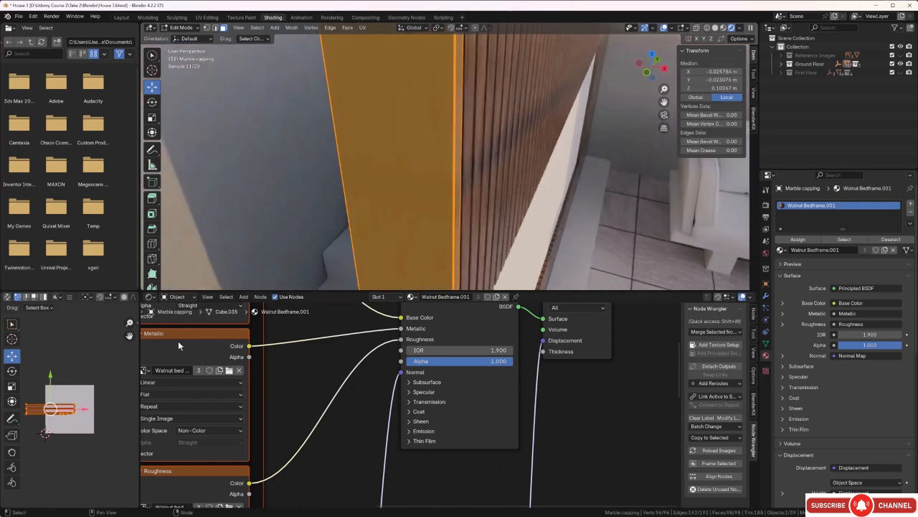
key(s)
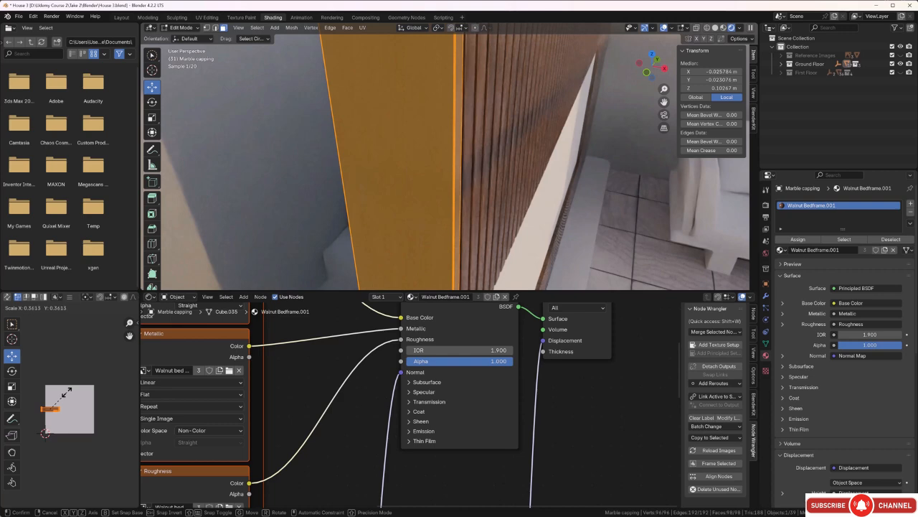
click(66, 396)
click(596, 232)
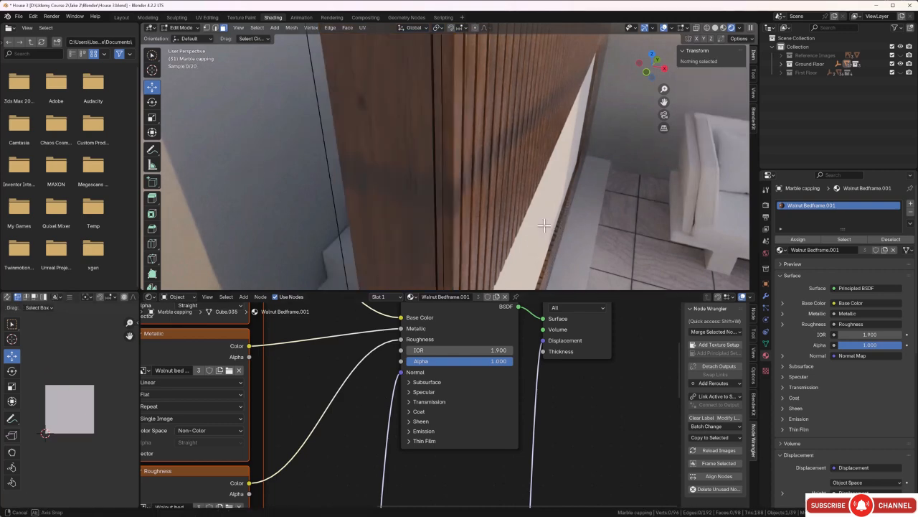
middle_drag(595, 232, 480, 195)
scroll(511, 207, down, 5)
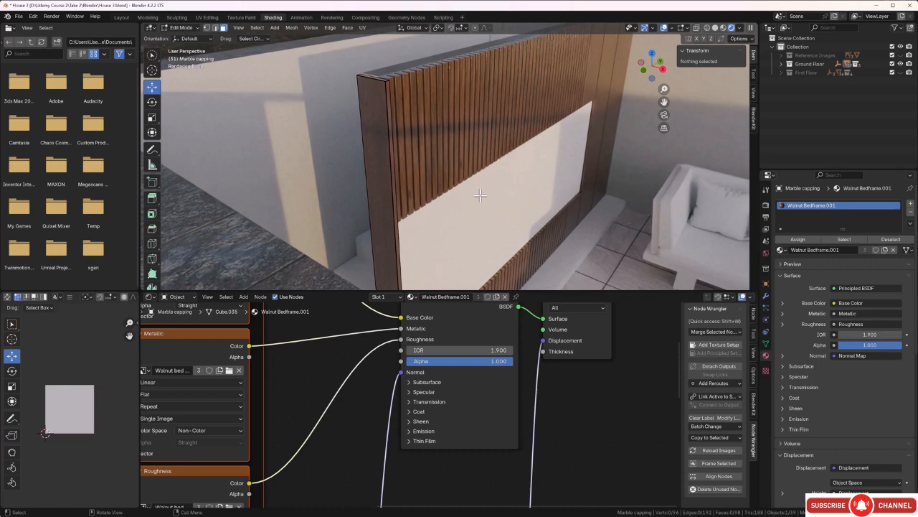
key(Tab)
Shift all of the Marble capping's UVs slightly upward, rotate them by about 4.6 degrees, and leave mesh editing.
middle_drag(440, 173, 505, 175)
scroll(529, 176, up, 4)
middle_drag(460, 208, 451, 206)
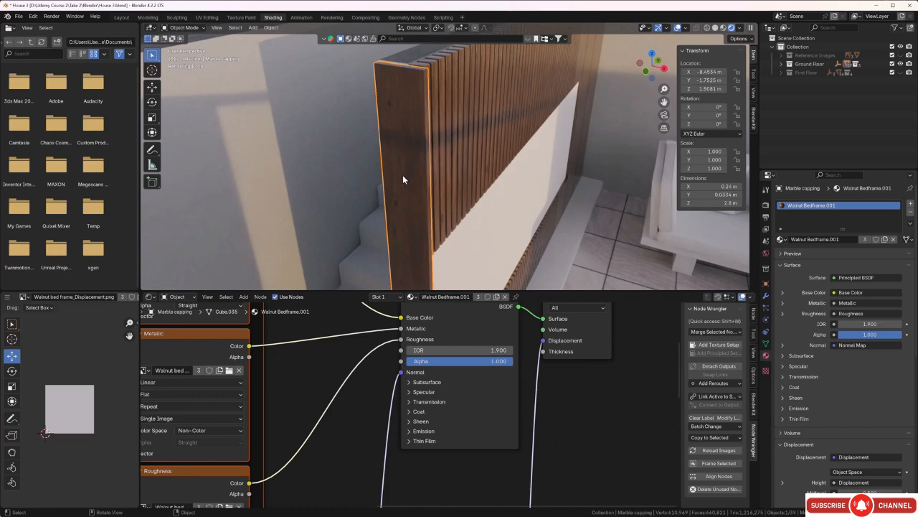
key(Tab)
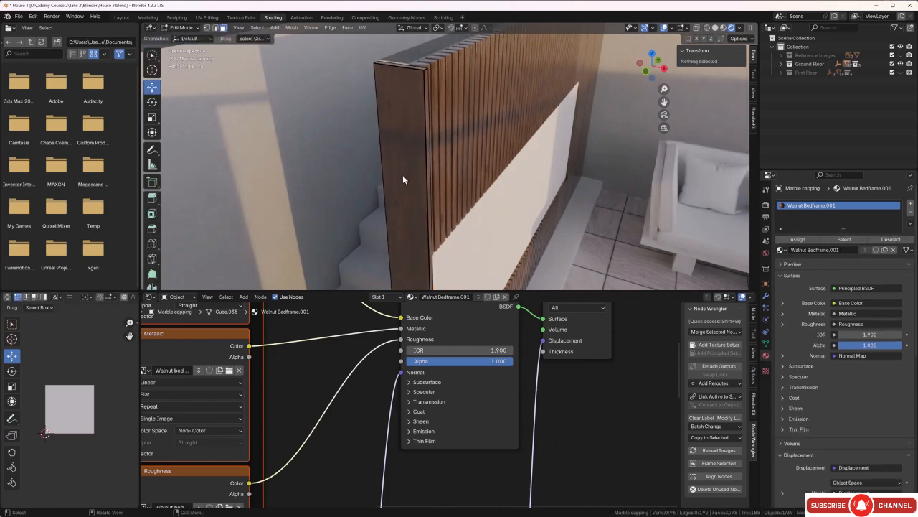
key(a)
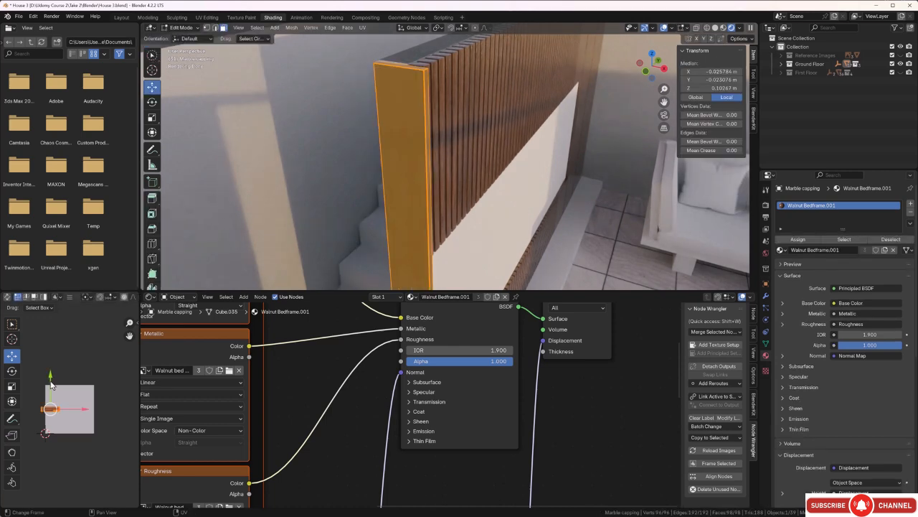
drag(84, 413, 51, 370)
key(r)
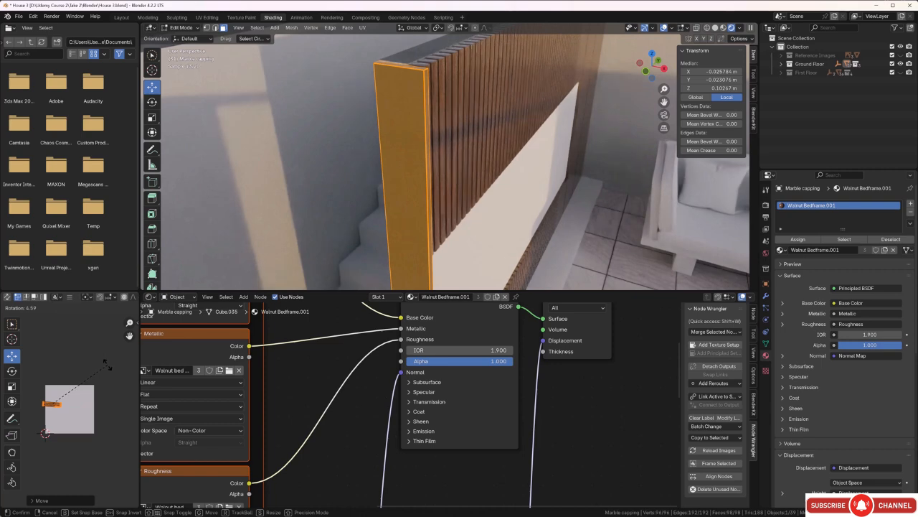
click(107, 365)
click(332, 198)
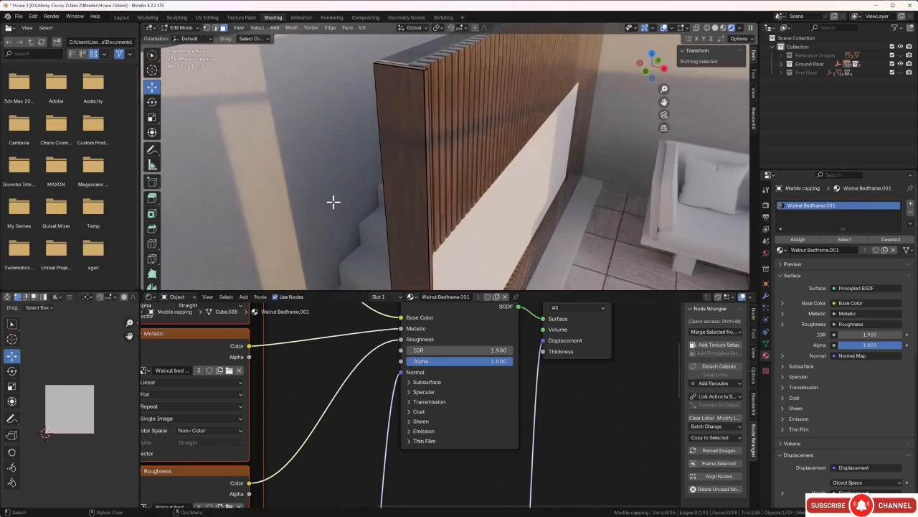
middle_drag(332, 202, 359, 202)
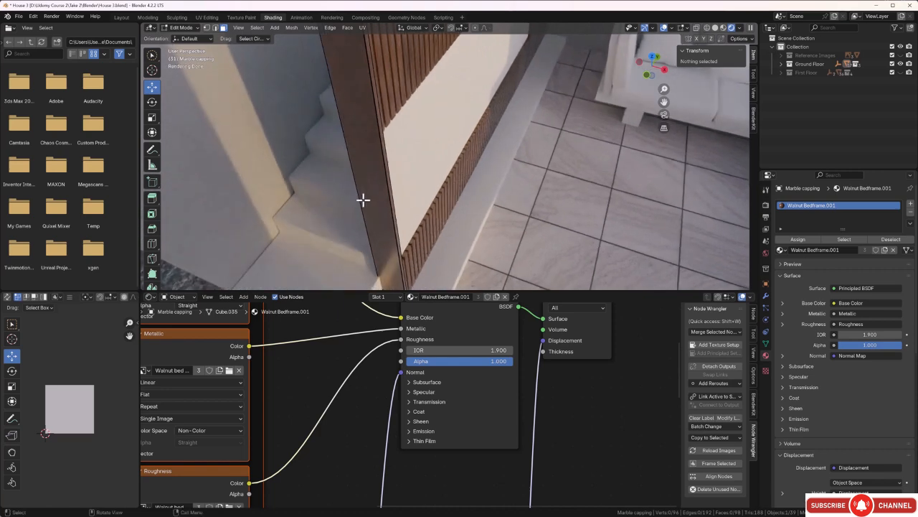
key(Tab)
Unwrap all of the Marble back panel on the slatted wall with Smart UV Project, keeping the default settings.
click(494, 216)
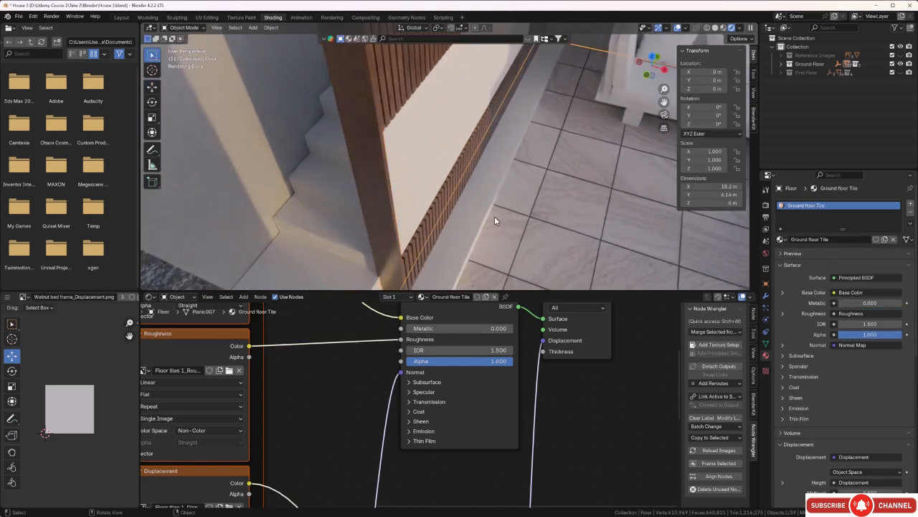
middle_drag(492, 219, 440, 214)
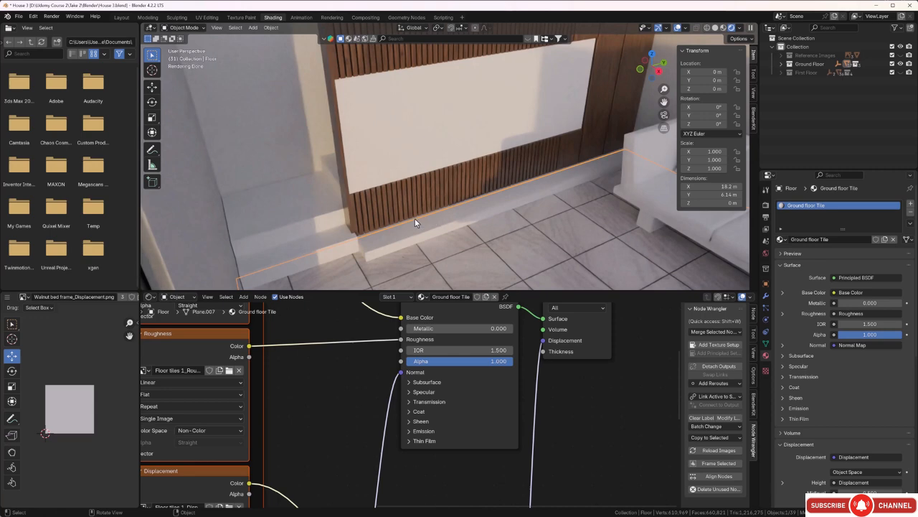
scroll(470, 129, up, 3)
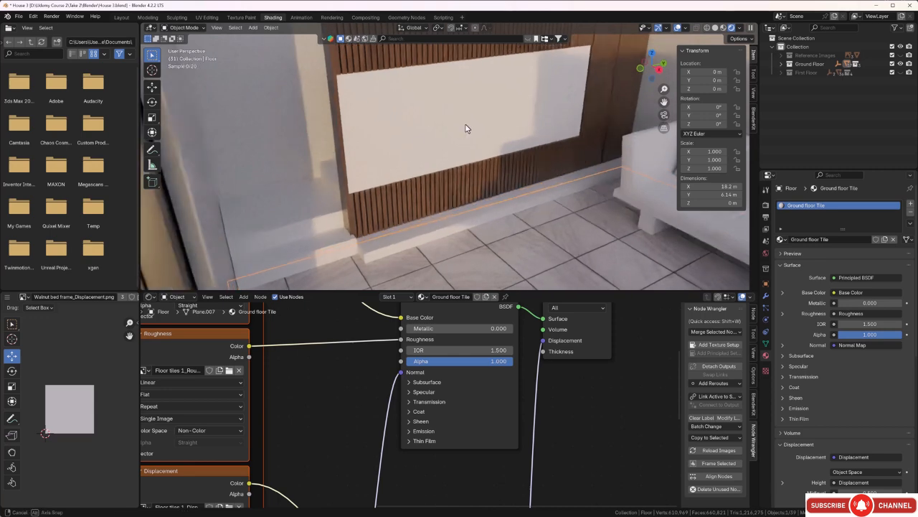
click(465, 125)
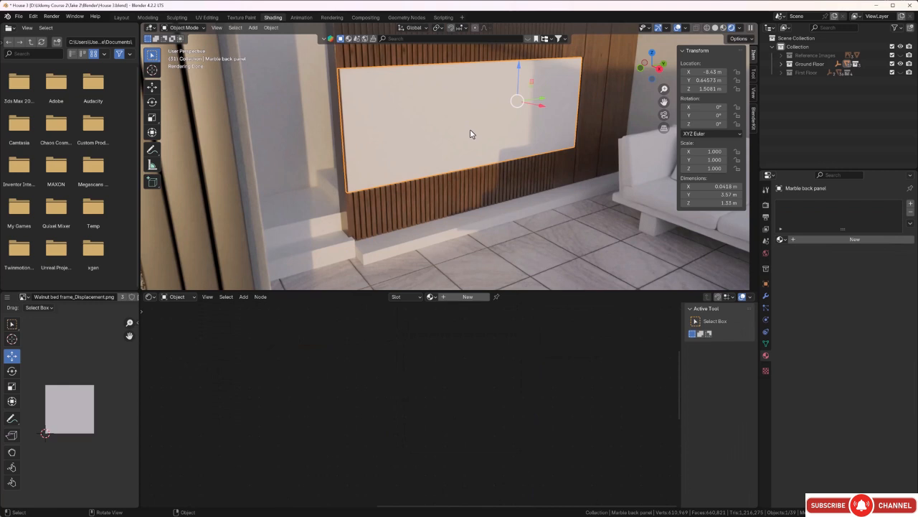
key(Tab)
key(a)
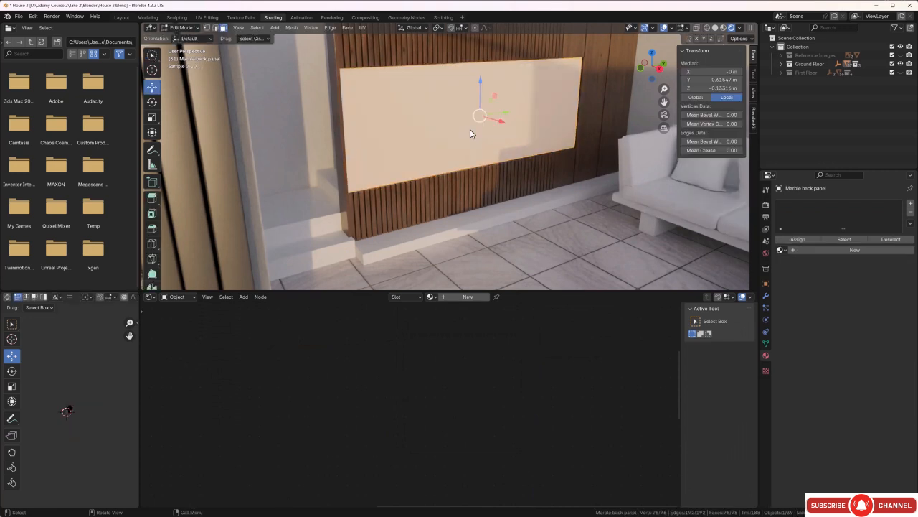
key(u)
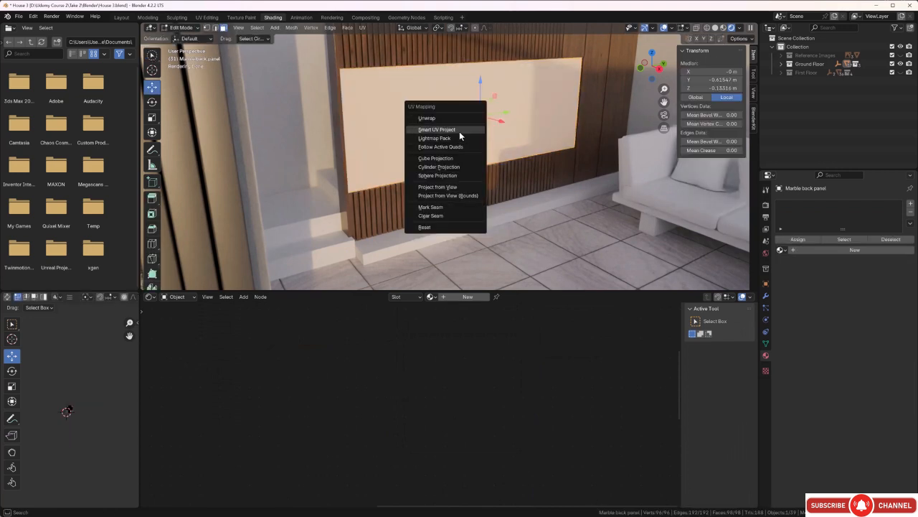
click(438, 129)
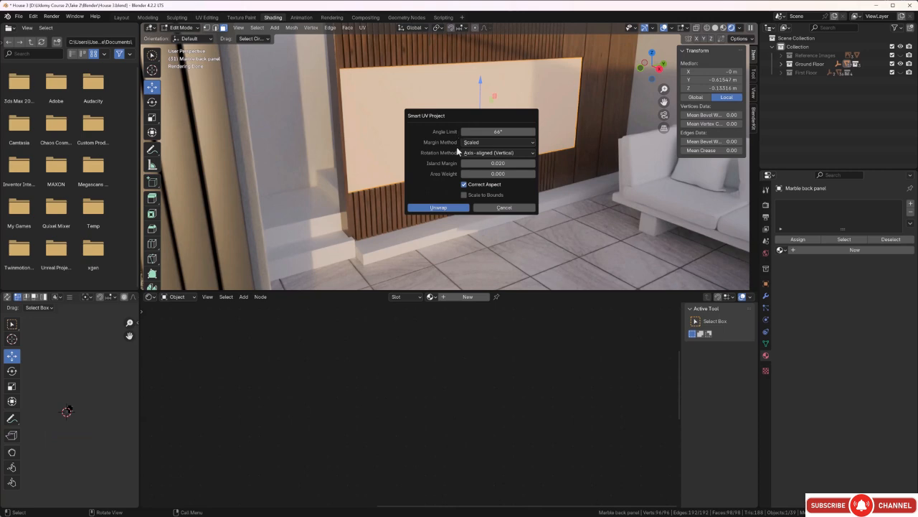
click(450, 208)
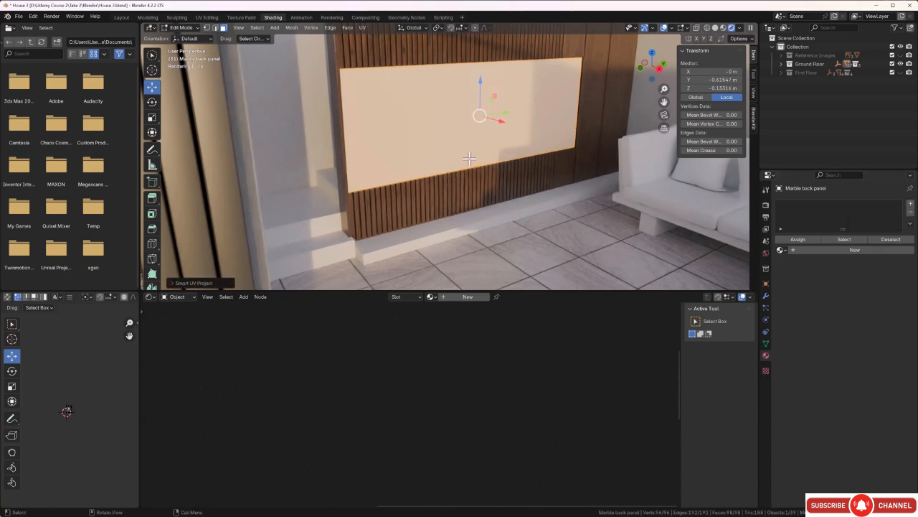
Add a new material to the Marble back panel and name it Marble.
click(912, 205)
click(847, 249)
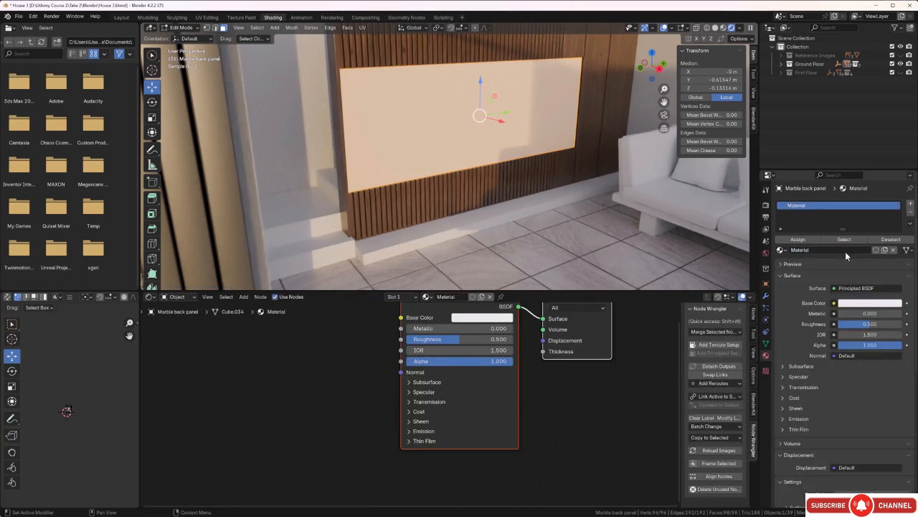
click(818, 250)
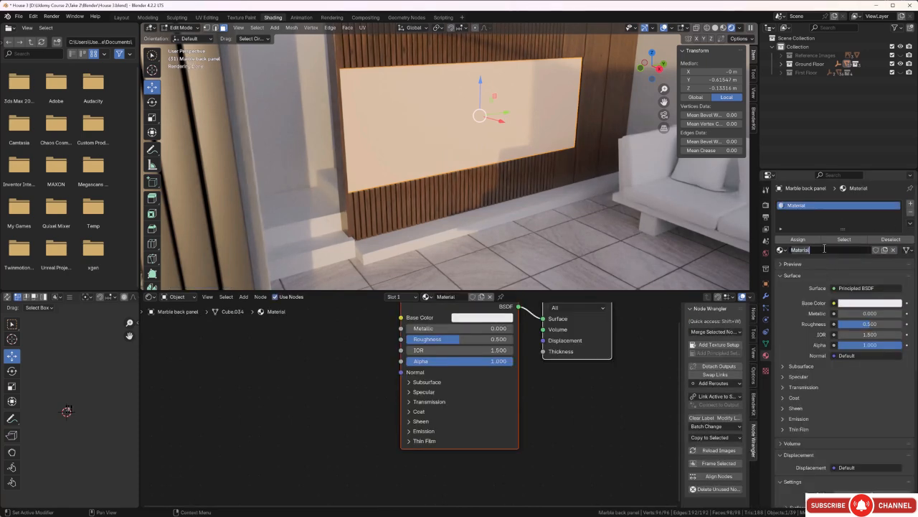
text(M)
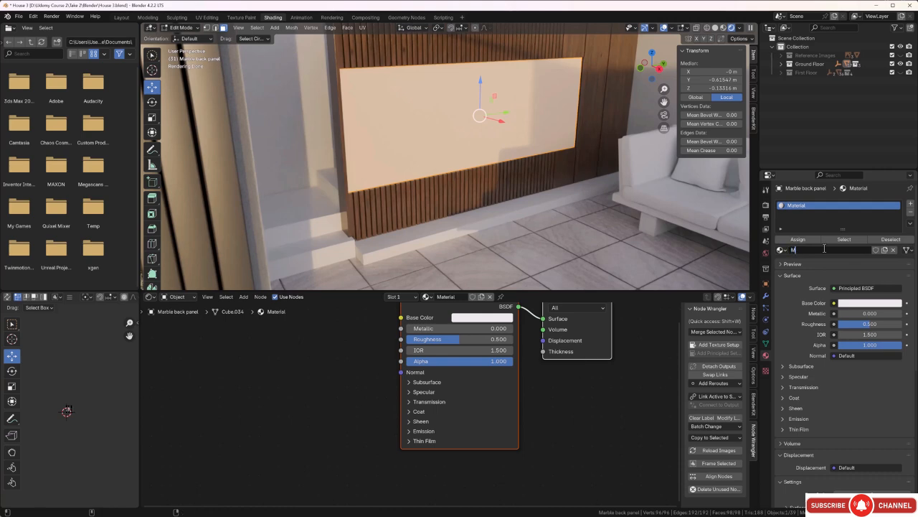
text(arble)
key(Return)
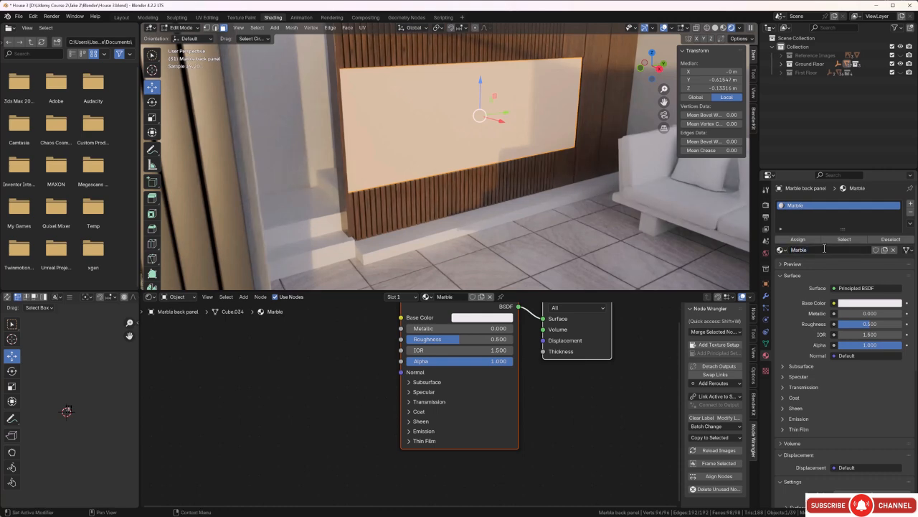
Load all four Marble 2 texture maps from the Textures\Stone and Tiles\Marble folder onto the Marble material's Principled BSDF using Node Wrangler's principled setup.
click(607, 401)
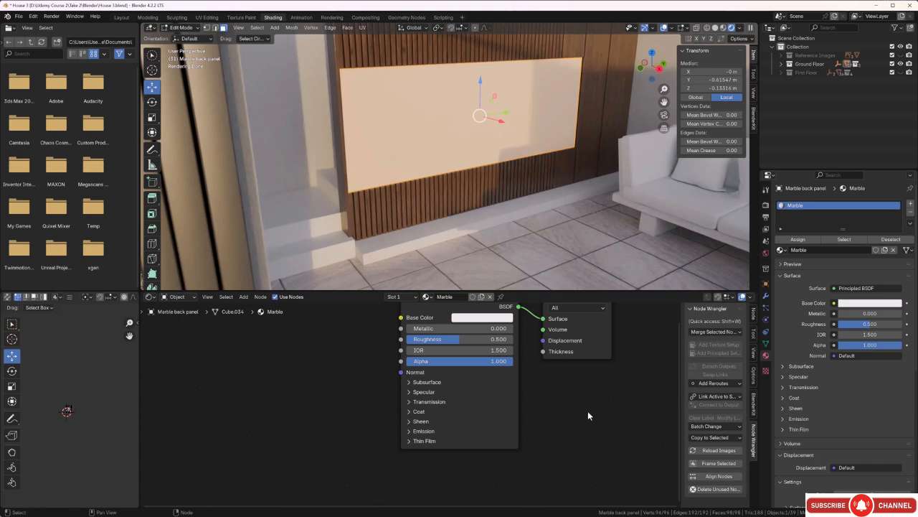
middle_drag(588, 410, 591, 450)
click(482, 334)
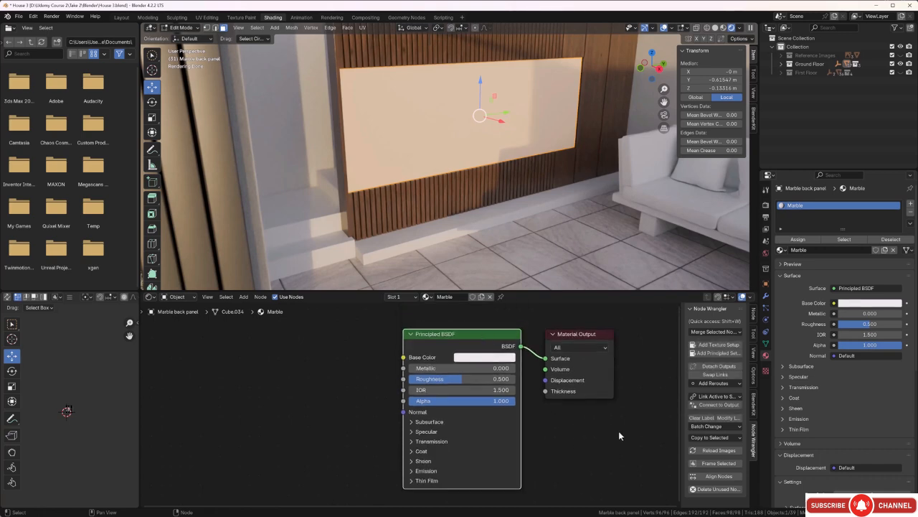
click(715, 354)
click(366, 144)
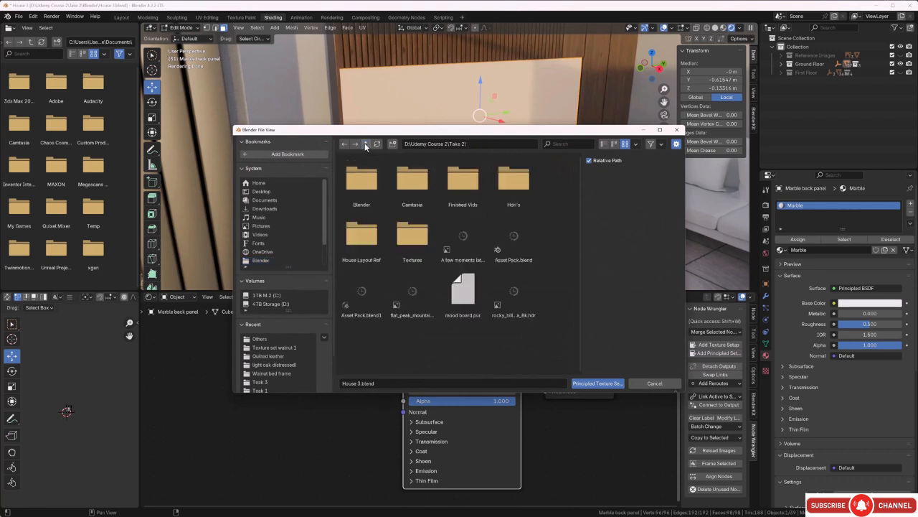
click(417, 236)
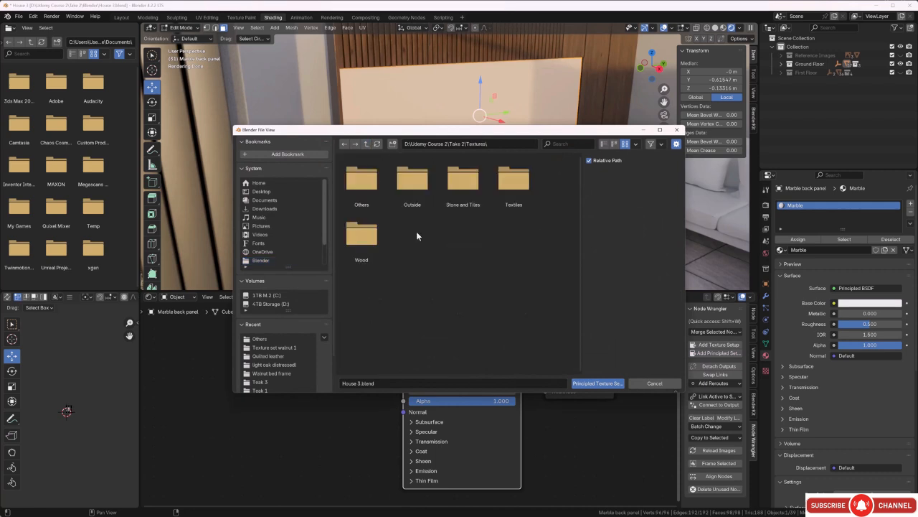
double_click(461, 188)
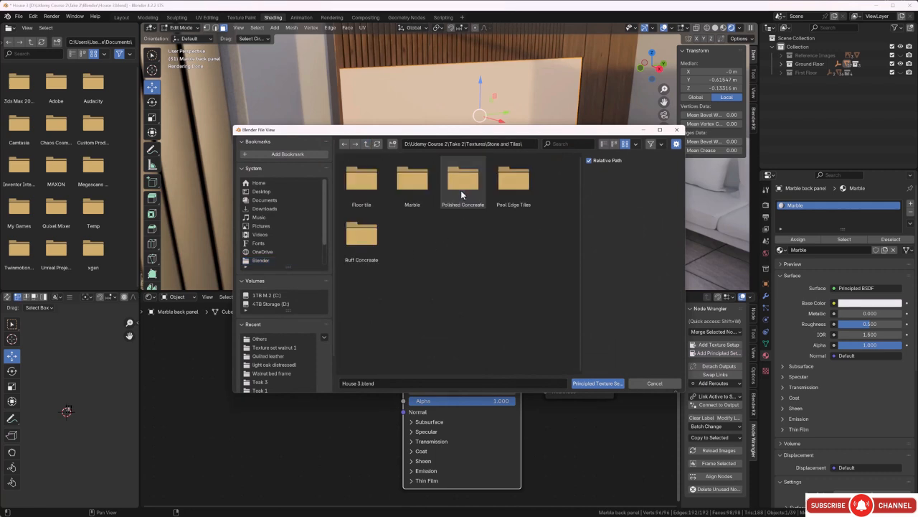
double_click(405, 196)
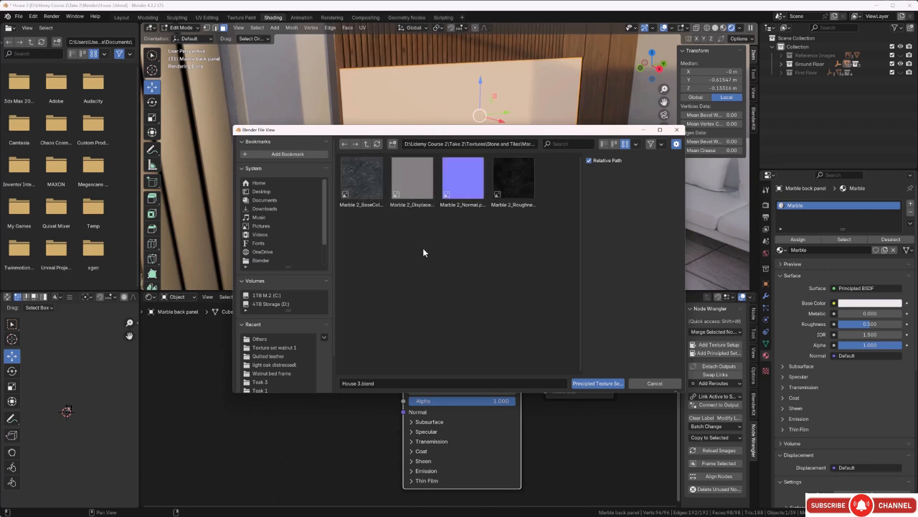
key(a)
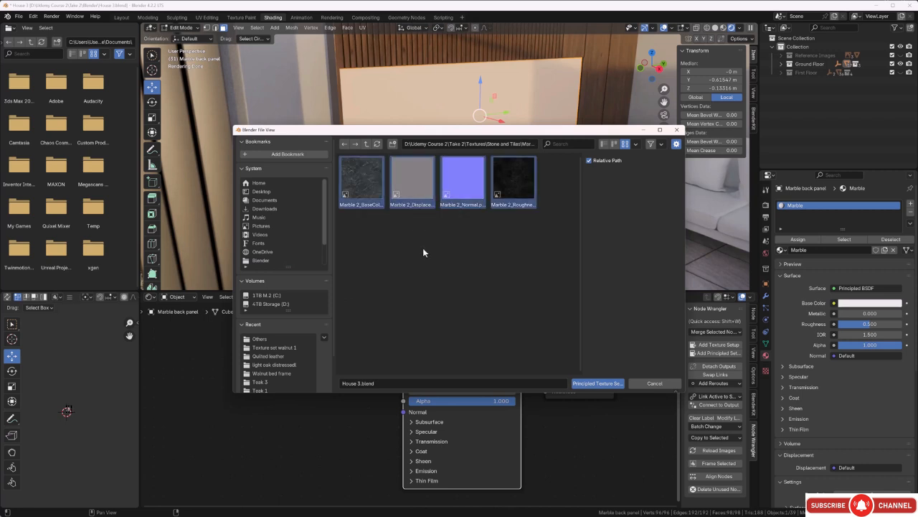
click(589, 383)
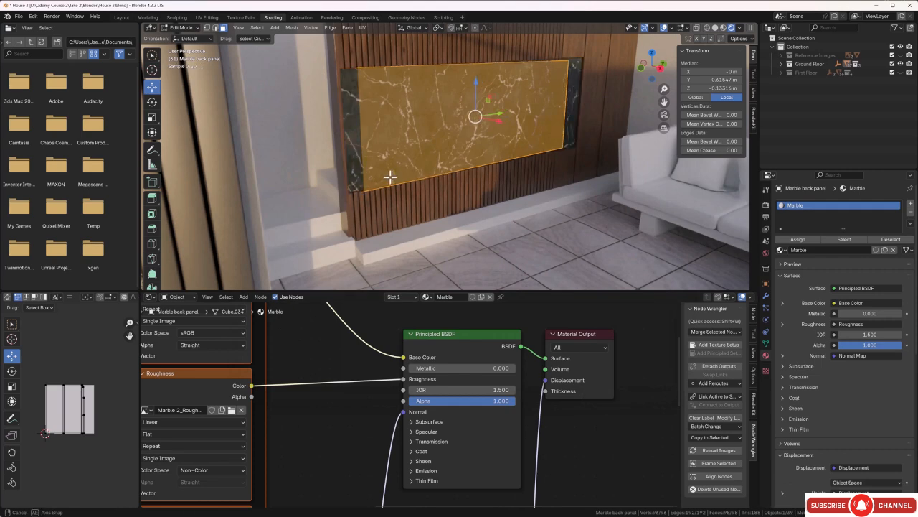
Rotate all of the Marble back panel's UVs by about 15.4 degrees, then deselect its faces.
middle_drag(390, 177, 416, 134)
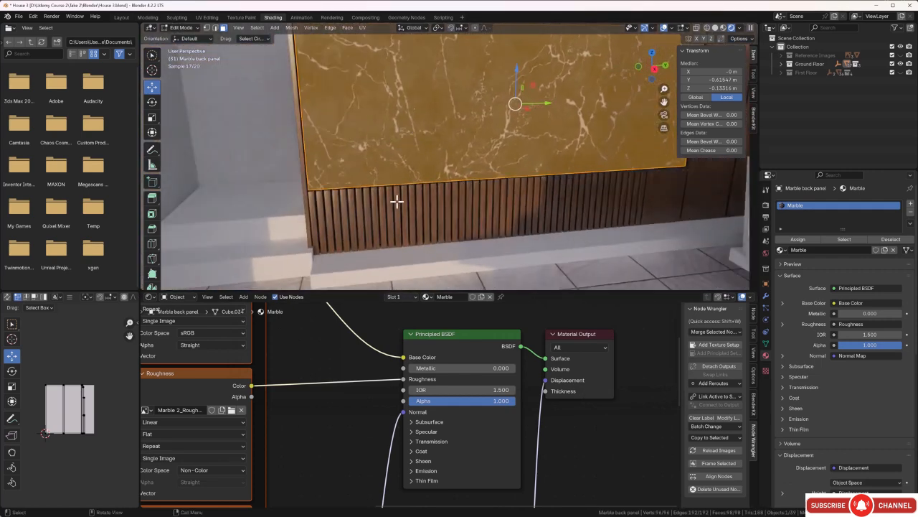
click(433, 261)
middle_drag(385, 179, 403, 168)
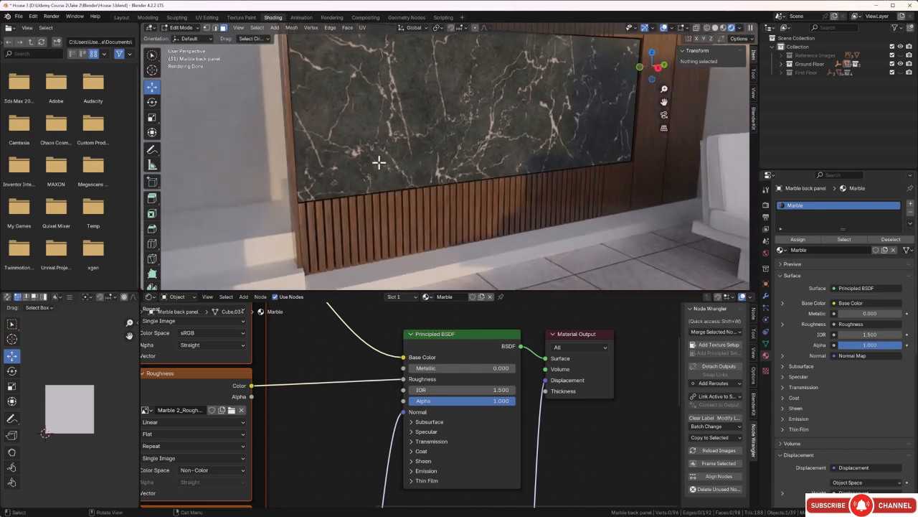
key(a)
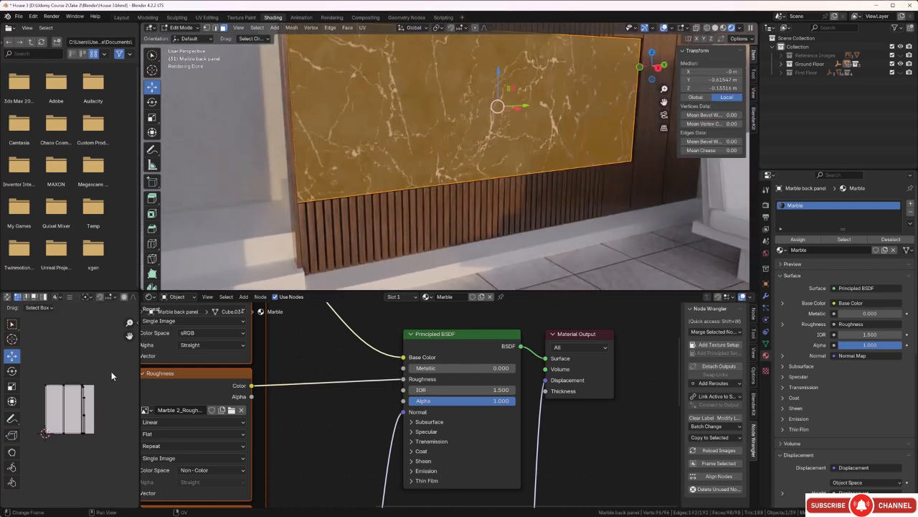
drag(111, 371, 37, 468)
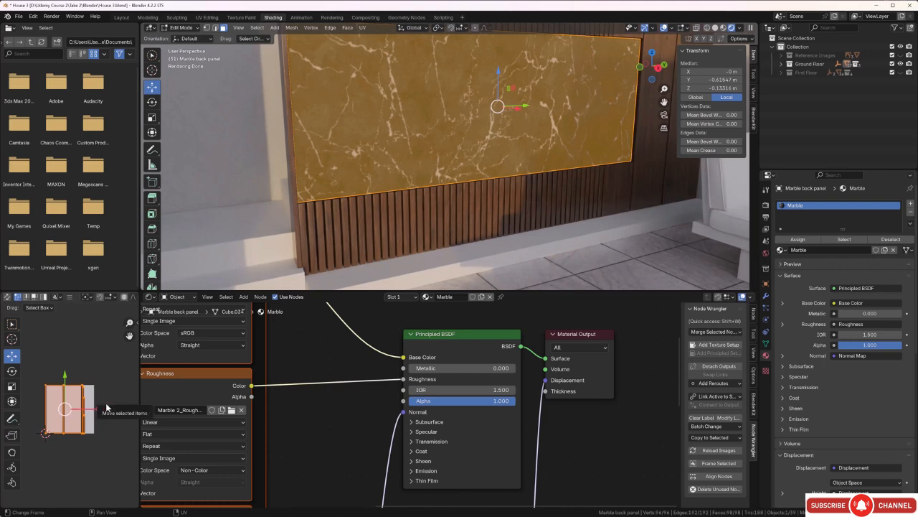
key(r)
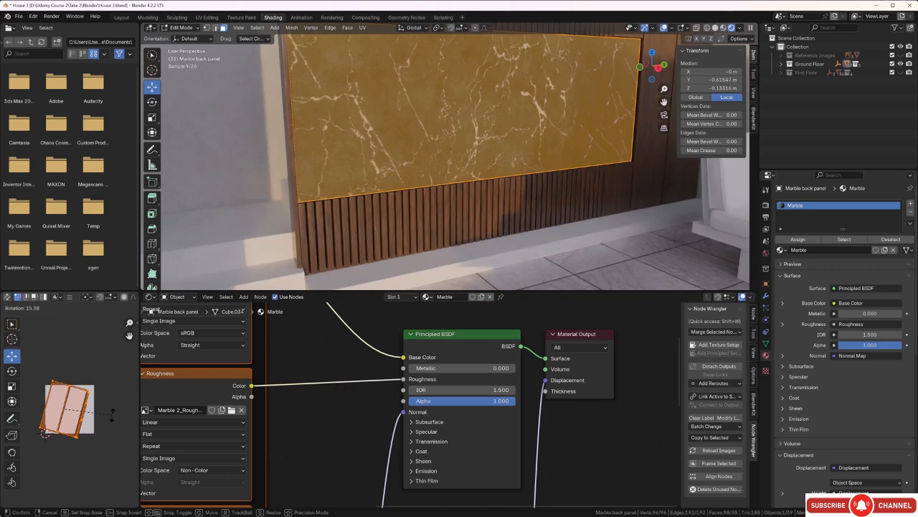
click(112, 415)
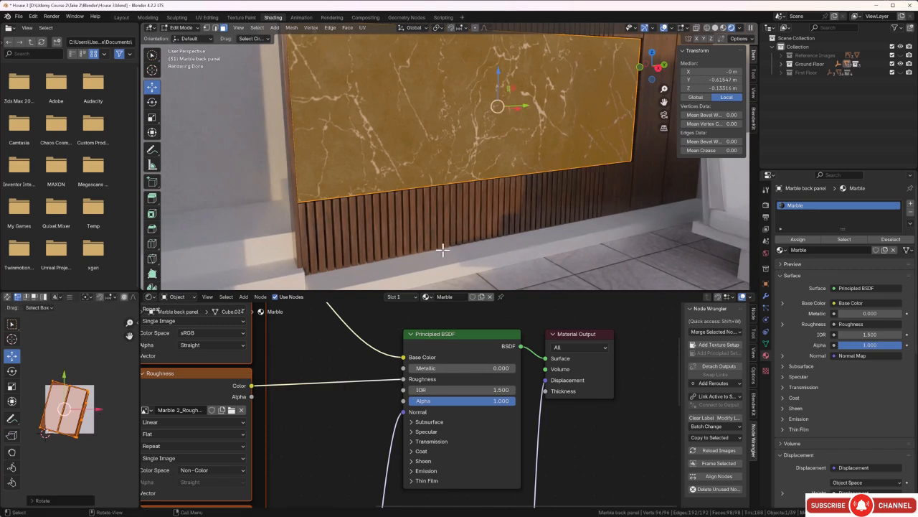
key(alt+a)
middle_drag(424, 251, 377, 209)
scroll(372, 207, up, 3)
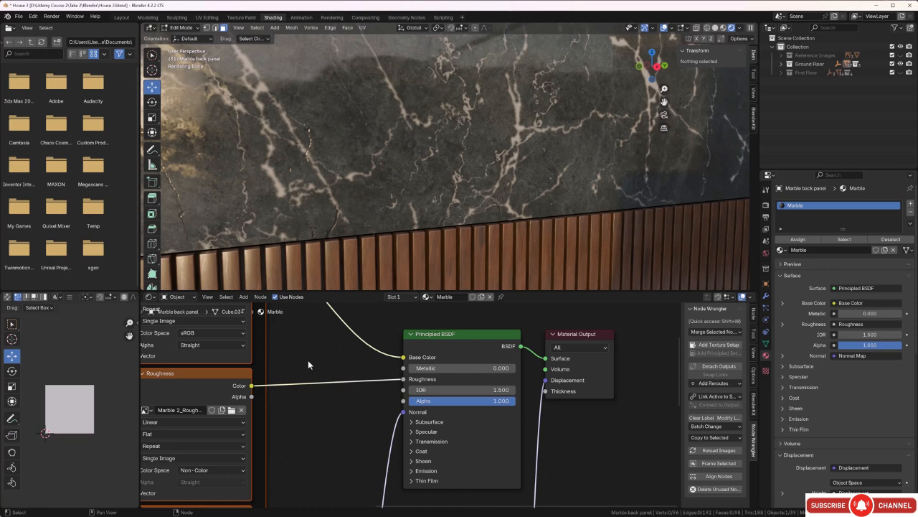
Set the Scale of the Marble material's Mapping node to 4 on all three axes.
scroll(278, 435, down, 3)
scroll(287, 441, up, 1)
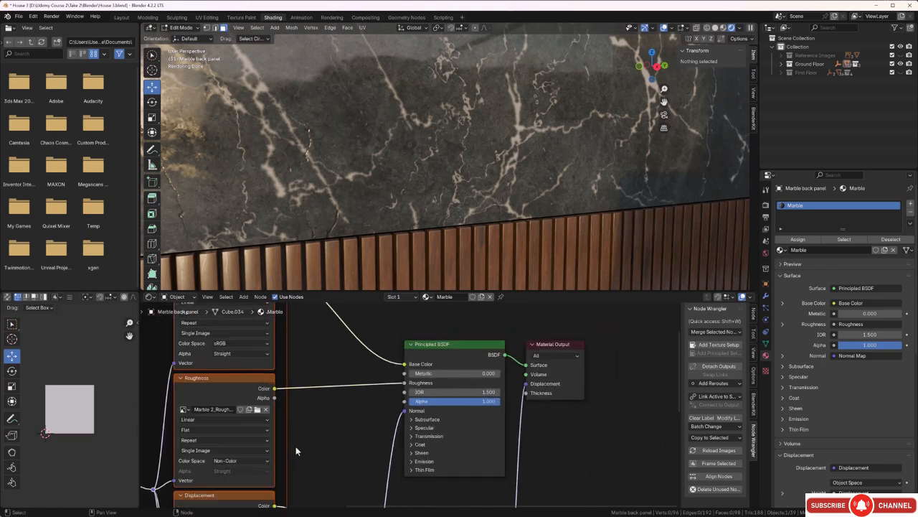
scroll(297, 450, down, 2)
middle_drag(297, 450, 442, 426)
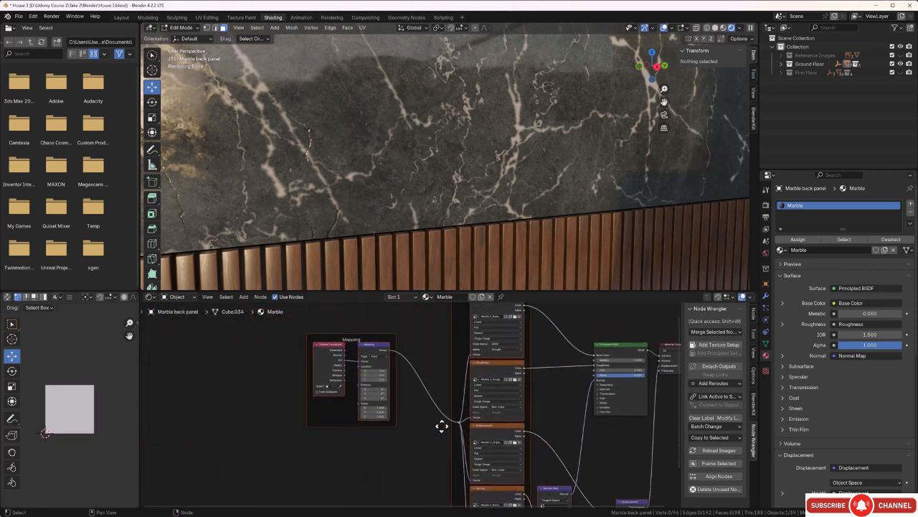
scroll(366, 412, up, 2)
scroll(355, 409, up, 2)
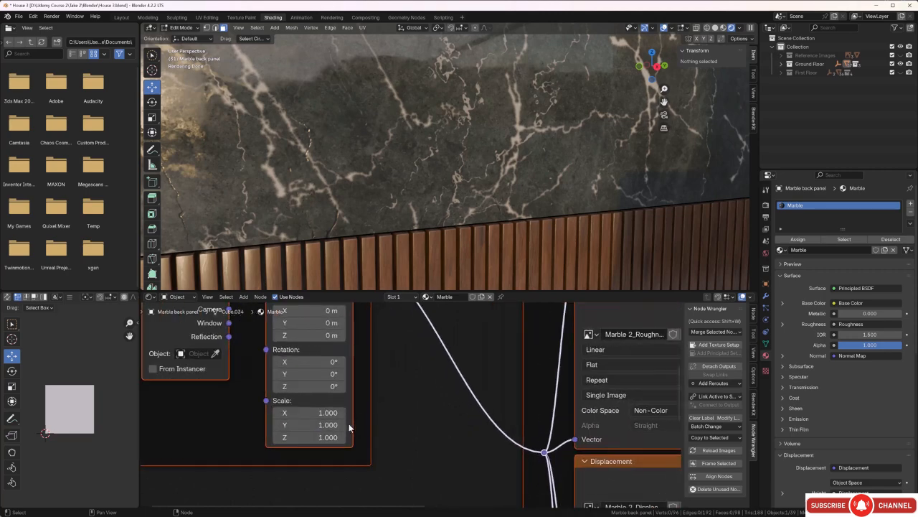
drag(309, 425, 392, 437)
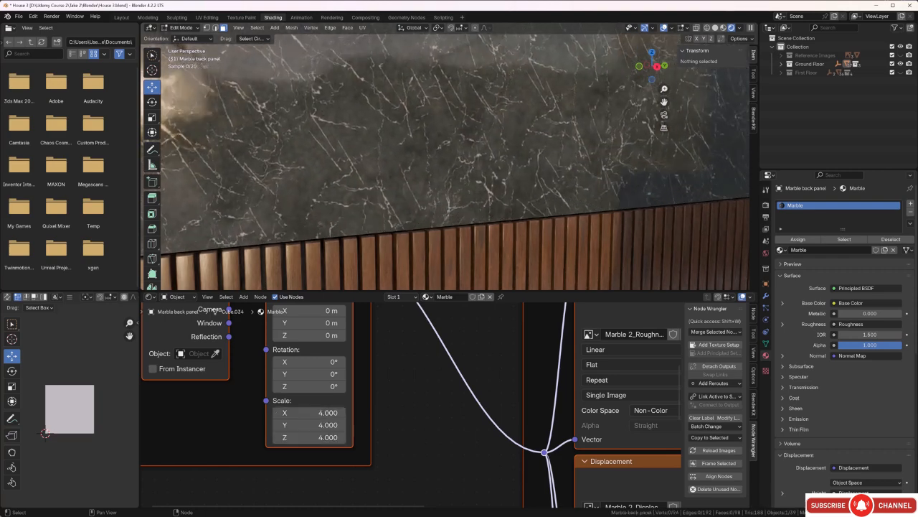
scroll(399, 175, down, 2)
middle_drag(399, 177, 407, 223)
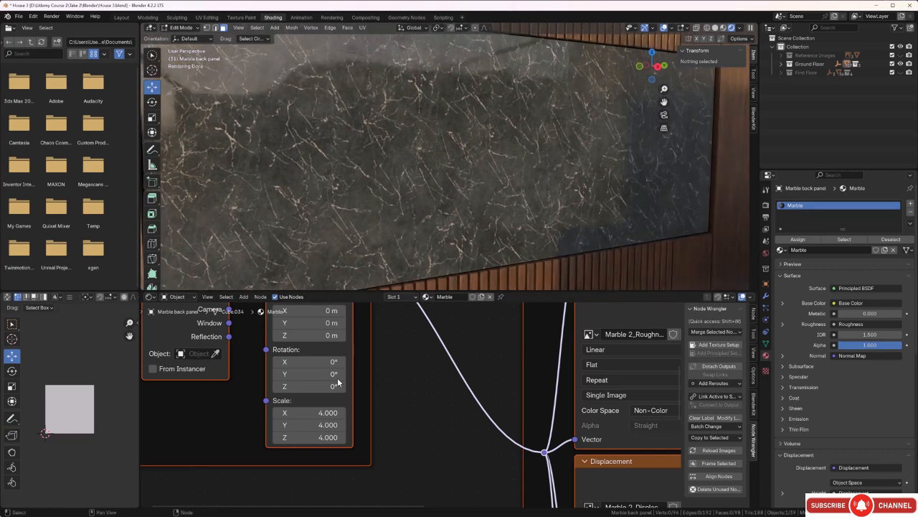
Lower the Marble material's Mapping scale to 3.1 on X and Y only.
drag(309, 412, 265, 424)
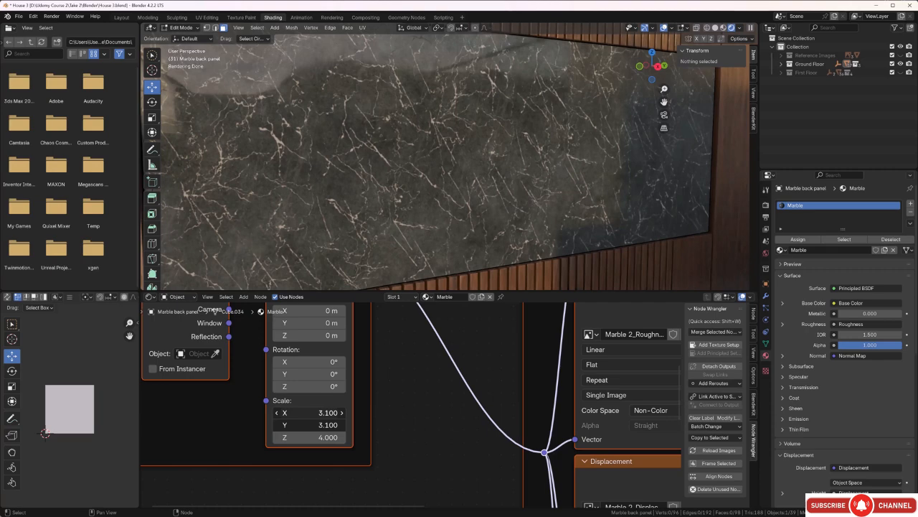
mouse_move(348, 136)
middle_down()
mouse_move(412, 141)
mouse_move(378, 150)
mouse_move(364, 139)
middle_up()
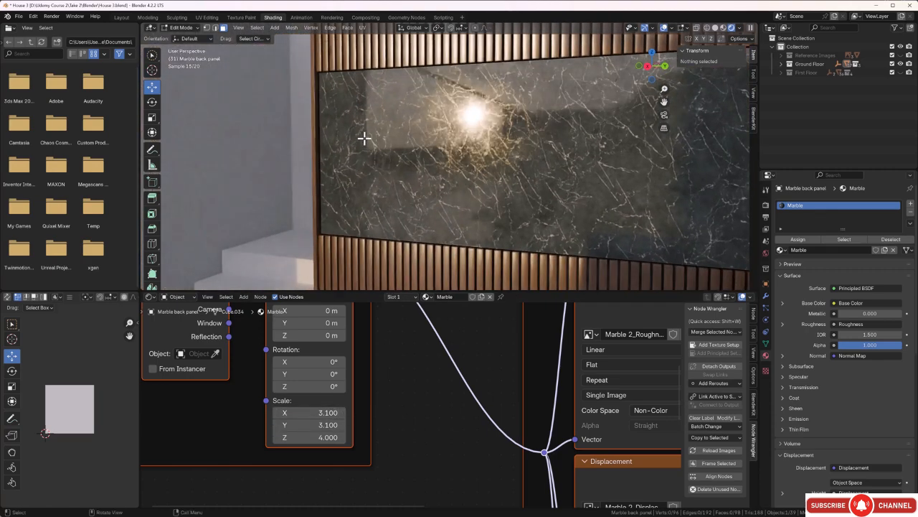
middle_drag(431, 170, 469, 172)
scroll(401, 340, down, 8)
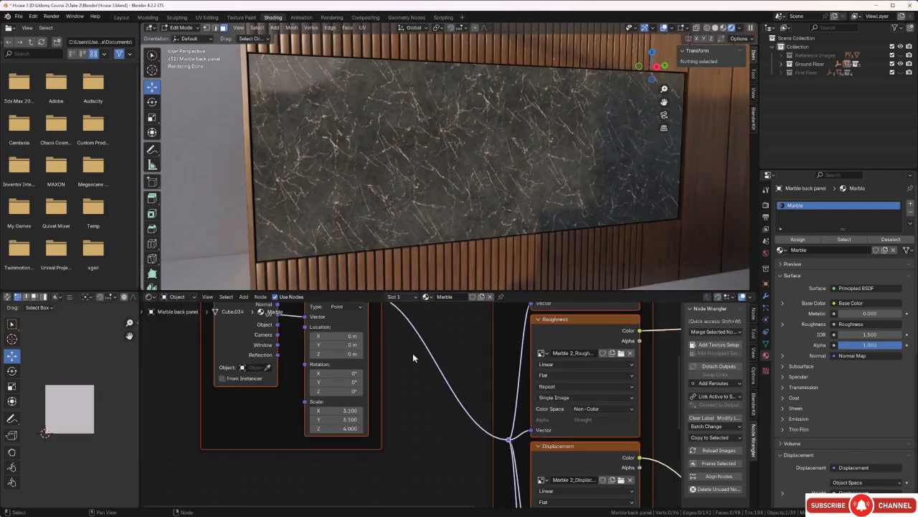
Leave mesh editing on the back panel and set the Marble material's Principled BSDF IOR to 1.9.
middle_drag(563, 386, 469, 381)
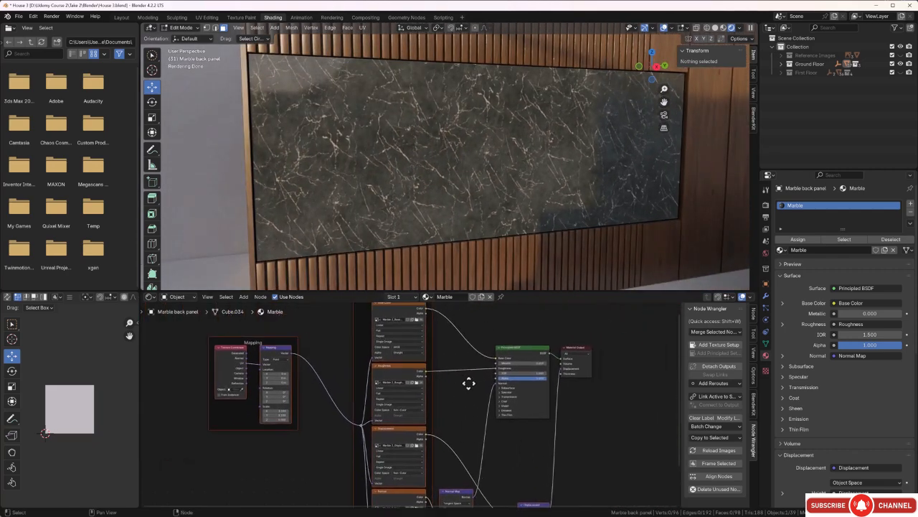
scroll(510, 390, up, 3)
middle_drag(396, 196, 330, 276)
key(Tab)
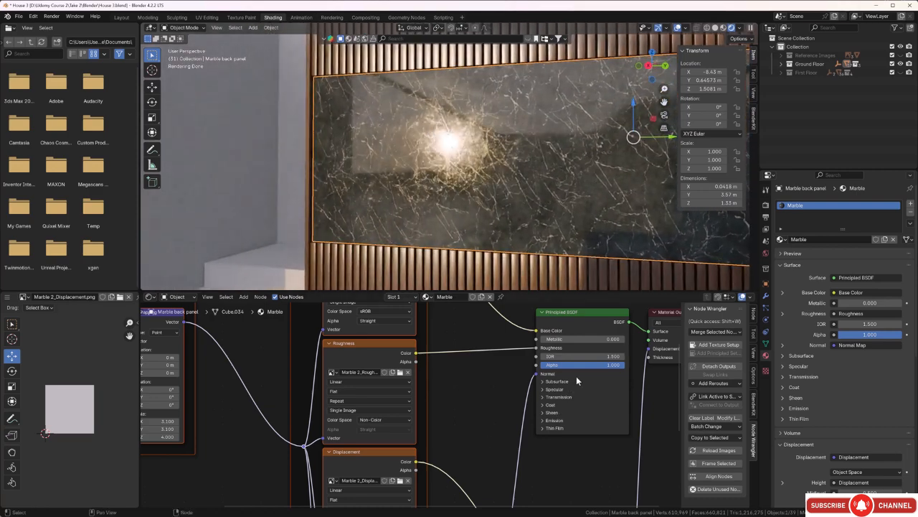
click(622, 357)
click(622, 356)
click(622, 357)
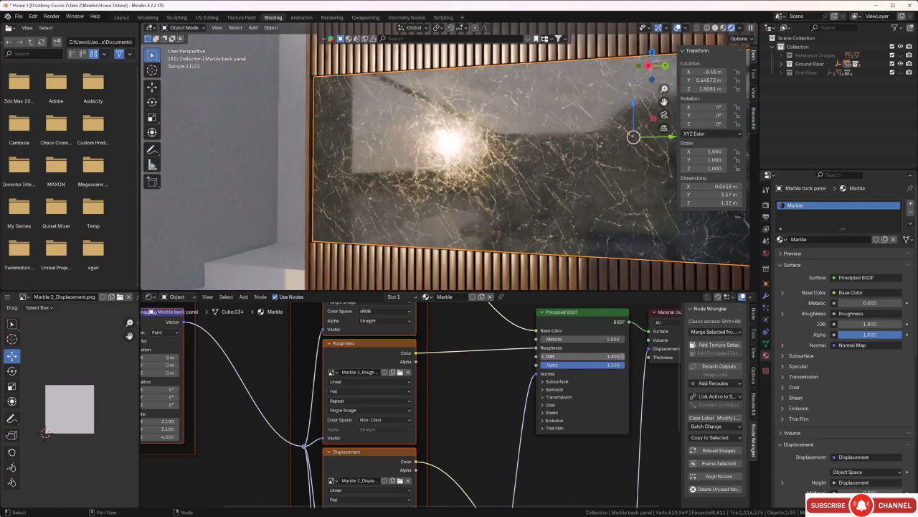
click(622, 356)
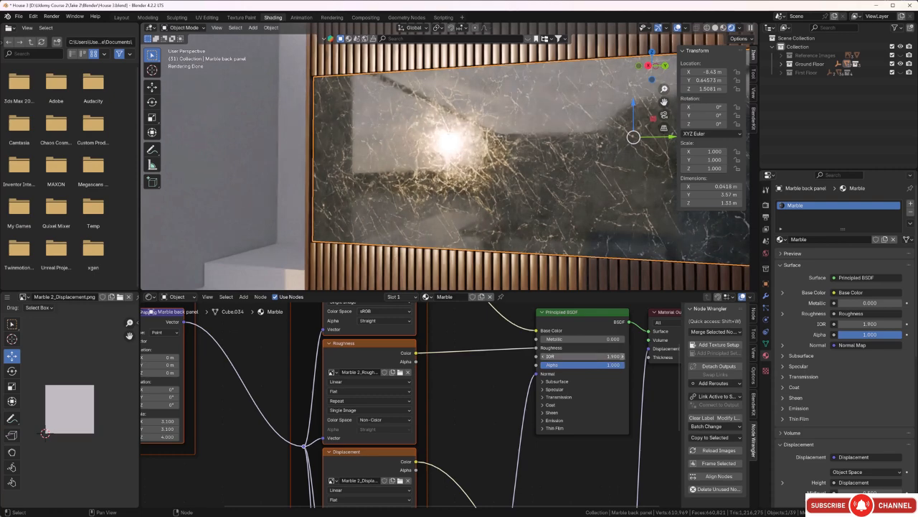
mouse_move(430, 147)
middle_down()
mouse_move(473, 149)
mouse_move(482, 136)
mouse_move(493, 147)
mouse_move(413, 145)
middle_up()
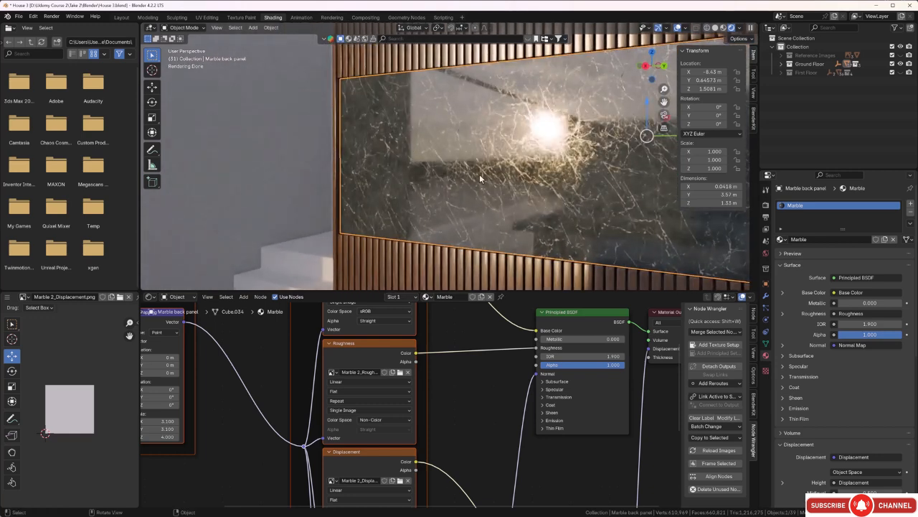
Unwrap all of the Marble base below the slatted wall with Smart UV Project, keeping the default settings.
middle_drag(458, 184, 491, 204)
scroll(487, 184, down, 1)
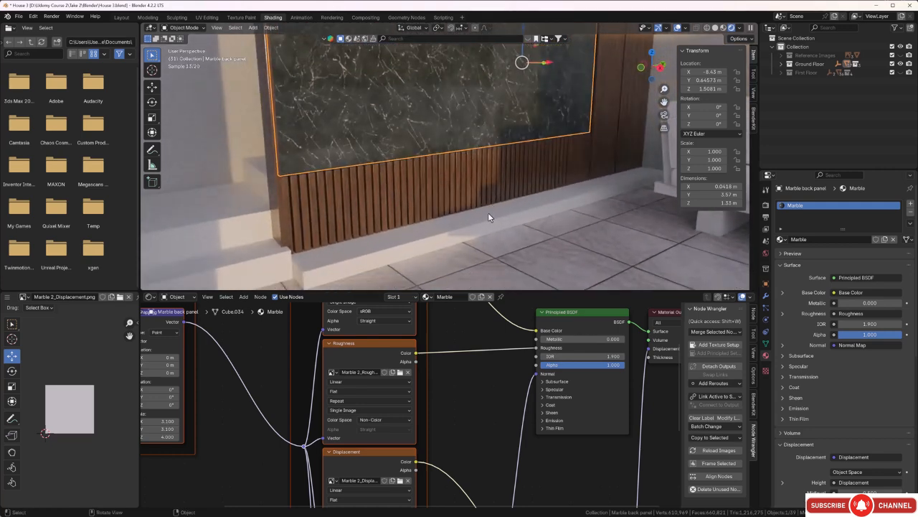
click(488, 212)
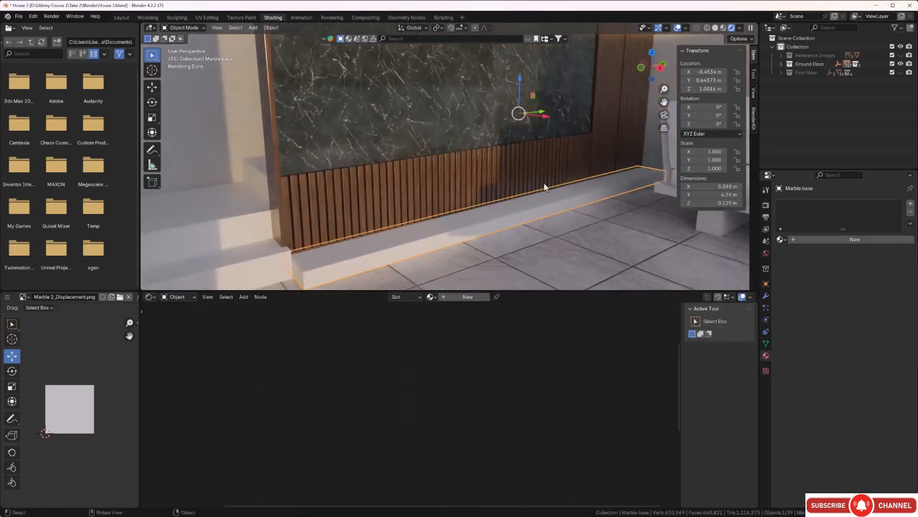
key(Tab)
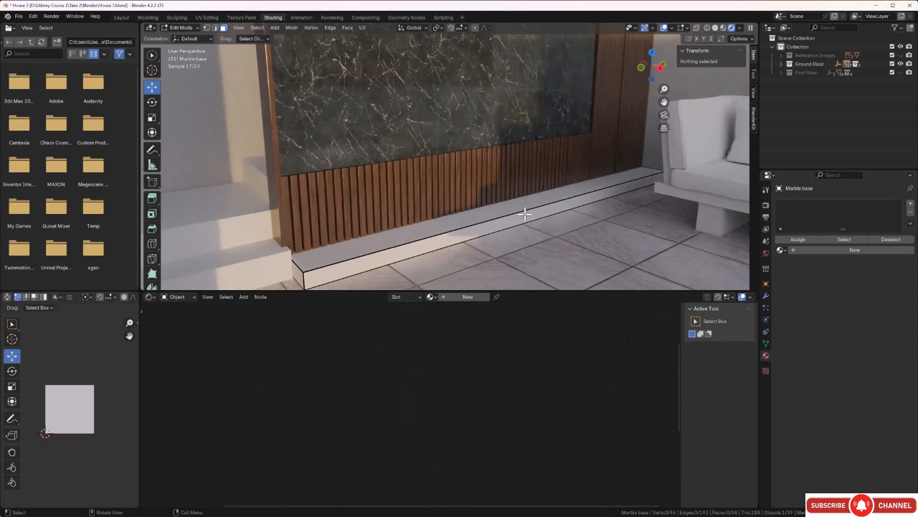
key(a)
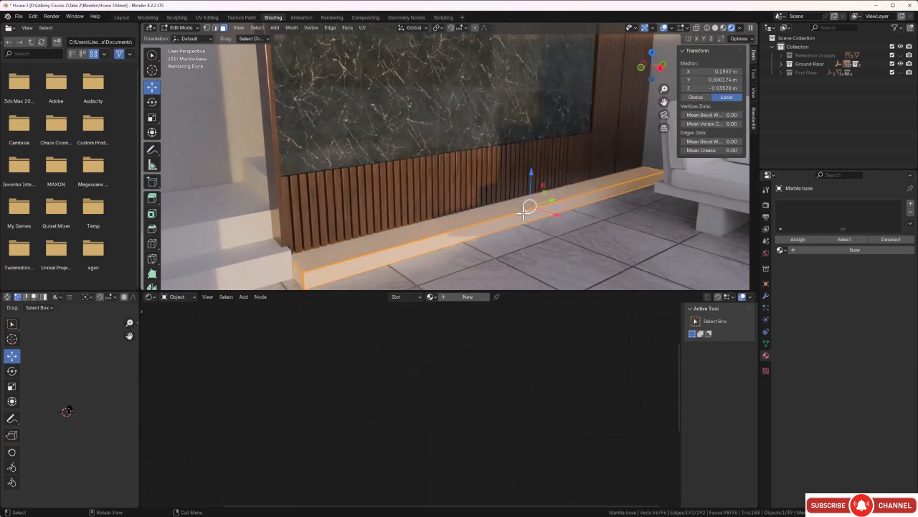
key(u)
click(524, 215)
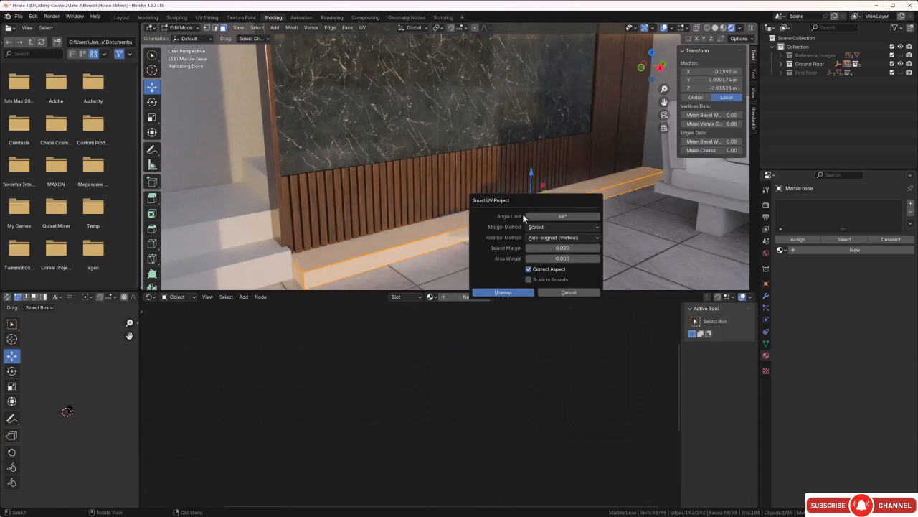
click(511, 293)
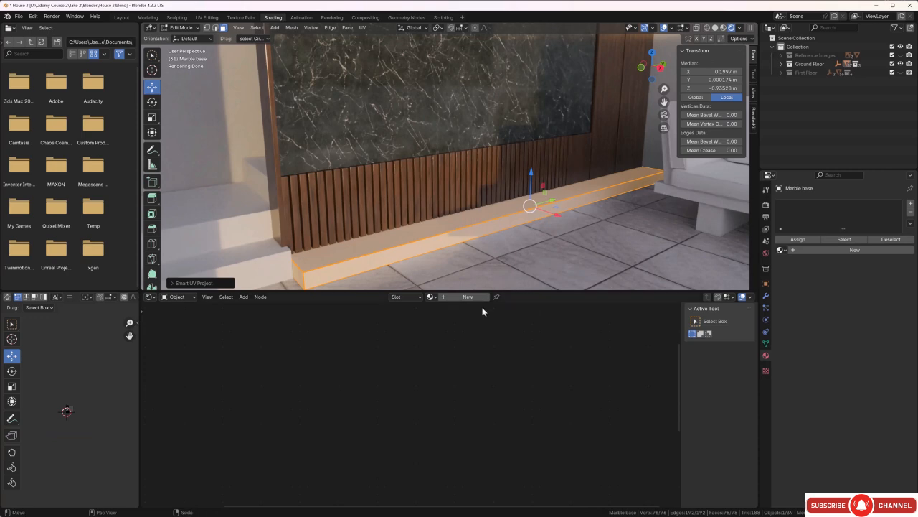
Assign the existing Marble material to the Marble base and leave mesh editing.
click(431, 297)
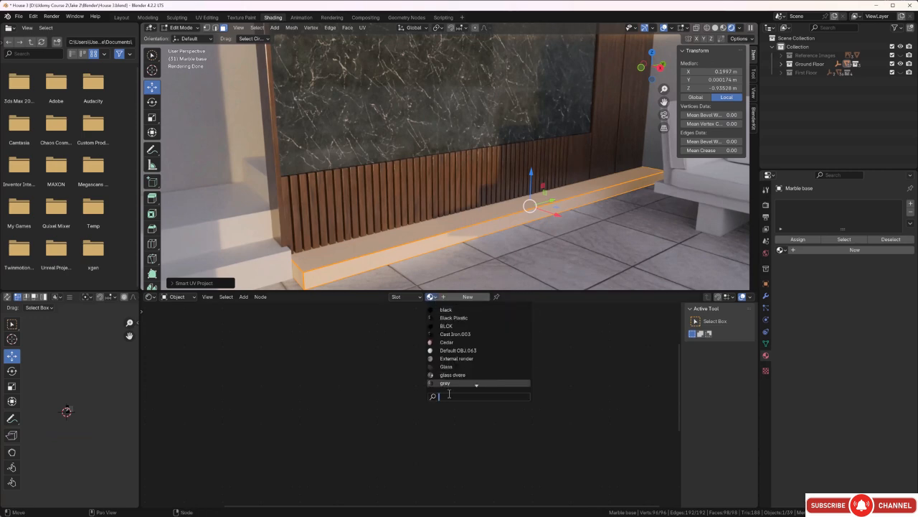
text(ma)
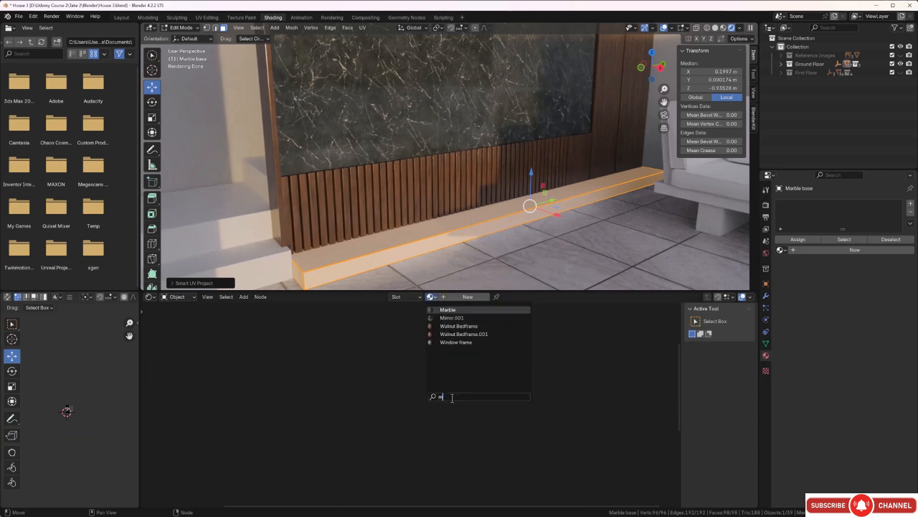
click(453, 311)
scroll(345, 265, up, 3)
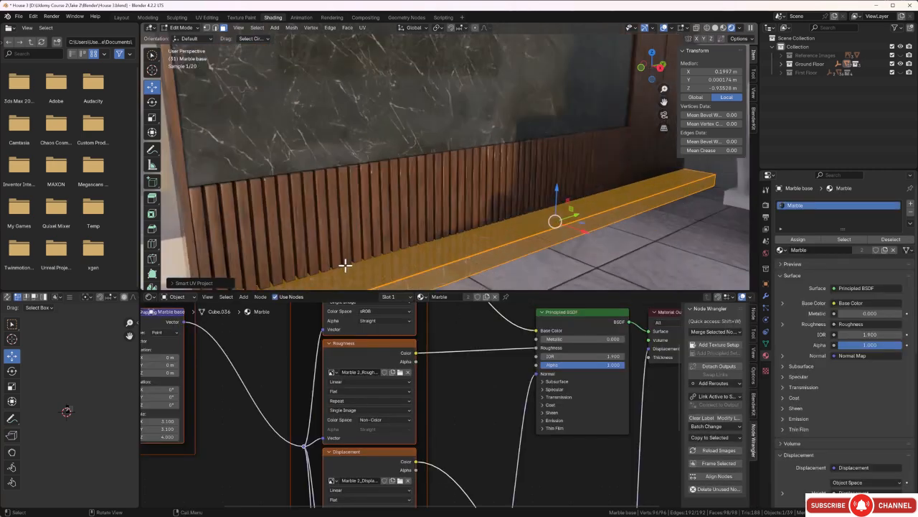
key(Tab)
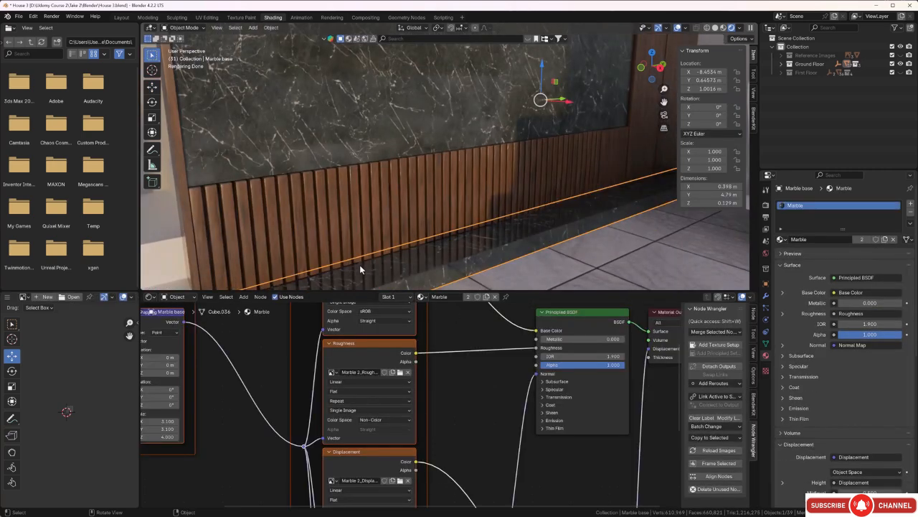
shift+middle_drag(359, 265, 420, 191)
scroll(401, 229, up, 3)
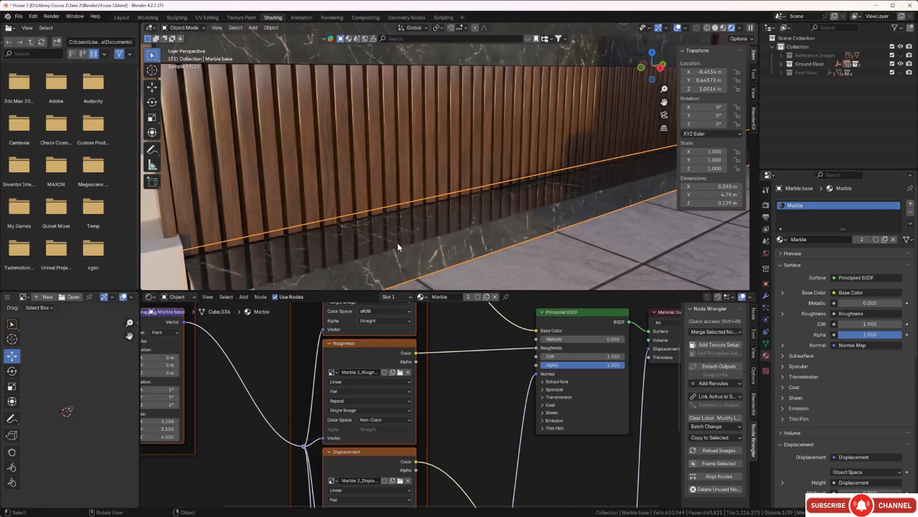
middle_drag(398, 243, 350, 230)
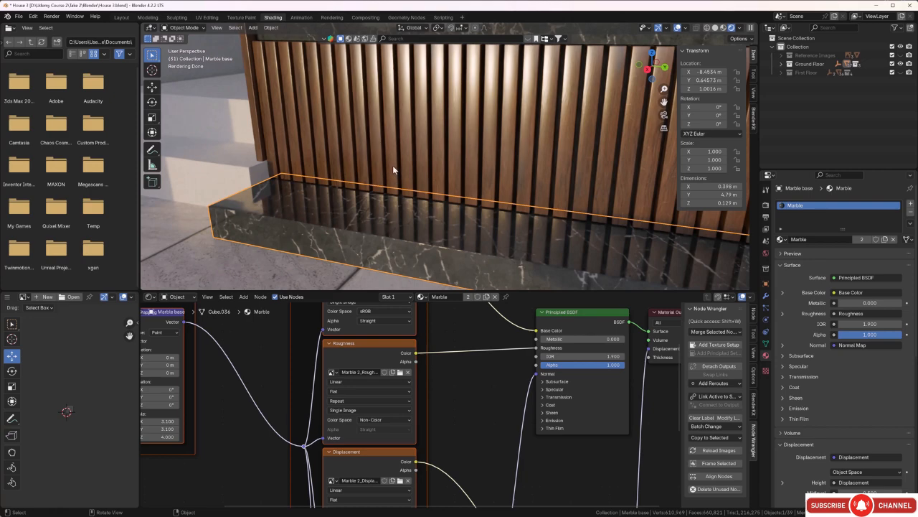
Unhide the ceiling panel in the ground floor's Interior collection and the whole First Floor collection.
scroll(391, 142, down, 6)
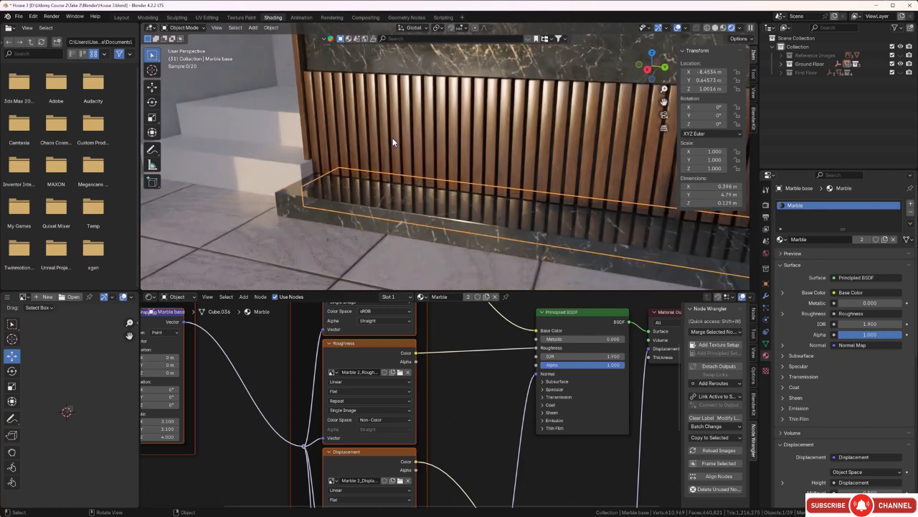
middle_drag(397, 145, 426, 162)
scroll(388, 168, down, 7)
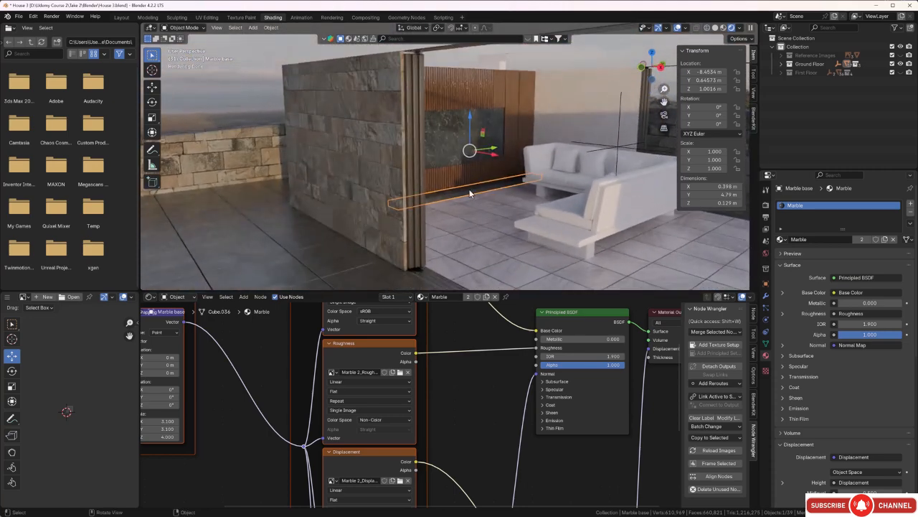
click(781, 65)
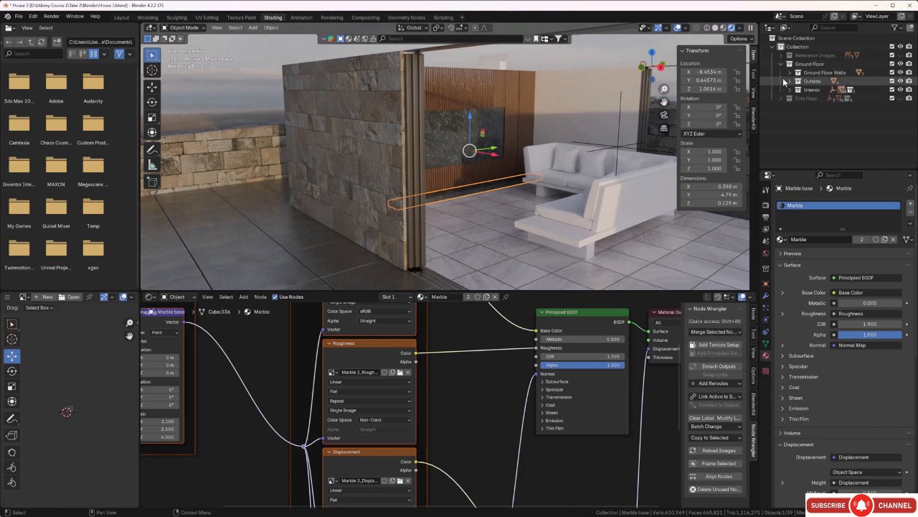
click(789, 89)
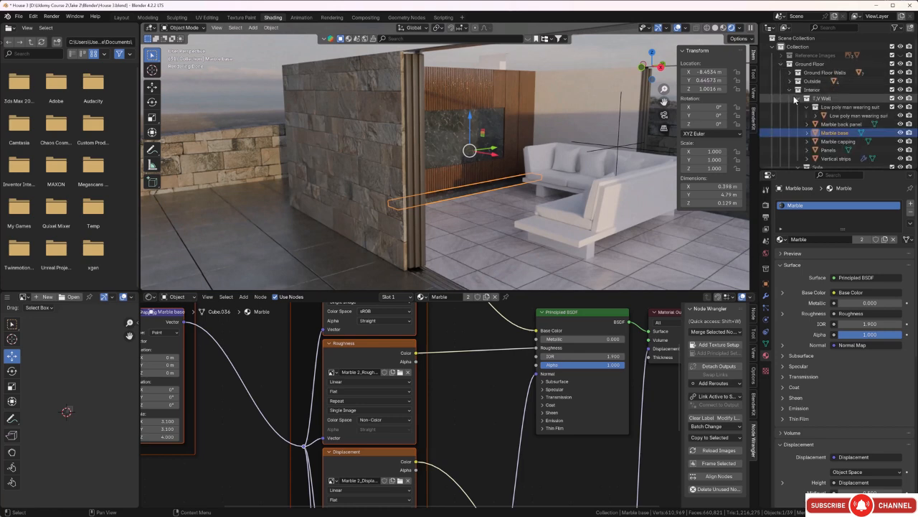
scroll(807, 118, down, 5)
scroll(810, 127, down, 2)
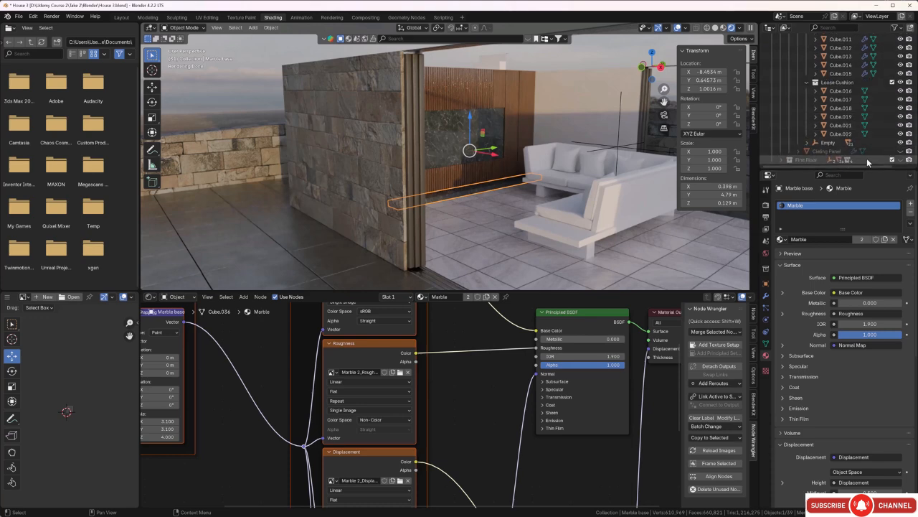
click(901, 152)
click(902, 151)
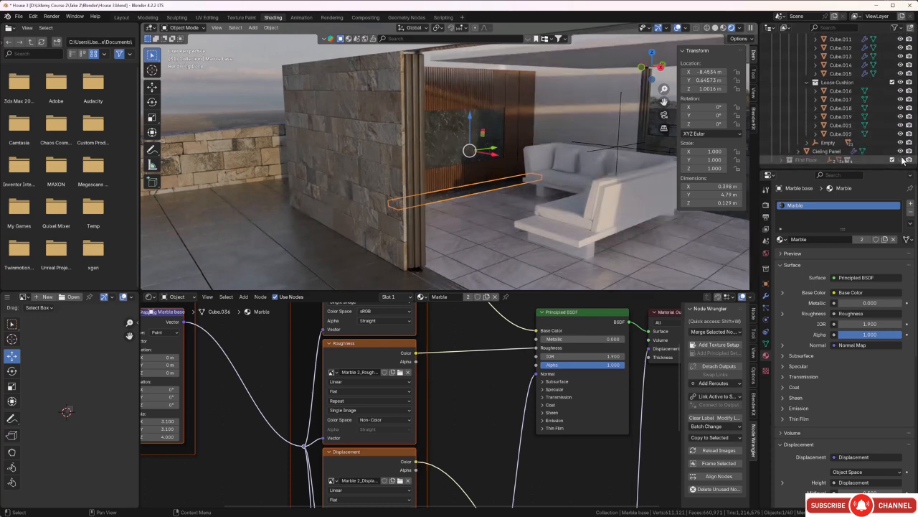
Examine the living room's TV wall and sofa under the ceiling from several angles outside and inside.
middle_drag(663, 149, 564, 159)
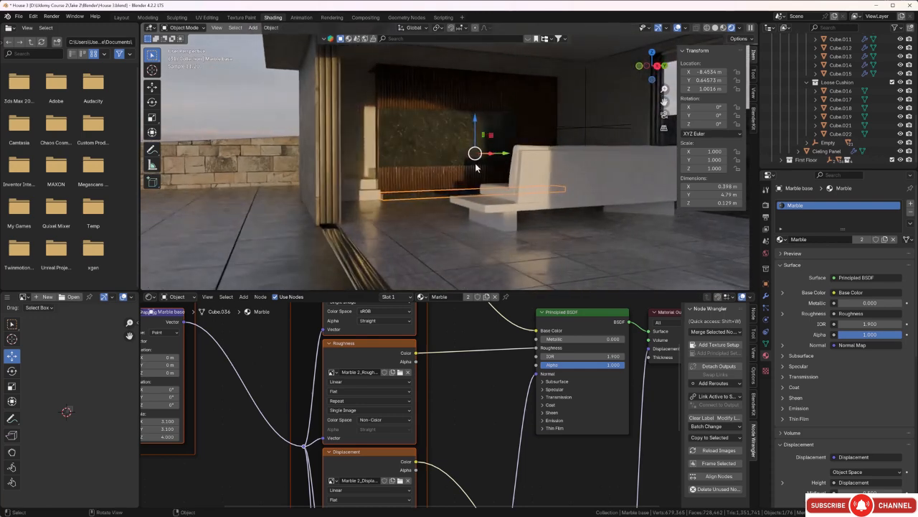
scroll(476, 160, up, 1)
scroll(477, 162, down, 3)
mouse_move(478, 163)
middle_down()
mouse_move(491, 166)
mouse_move(455, 163)
mouse_move(486, 167)
middle_up()
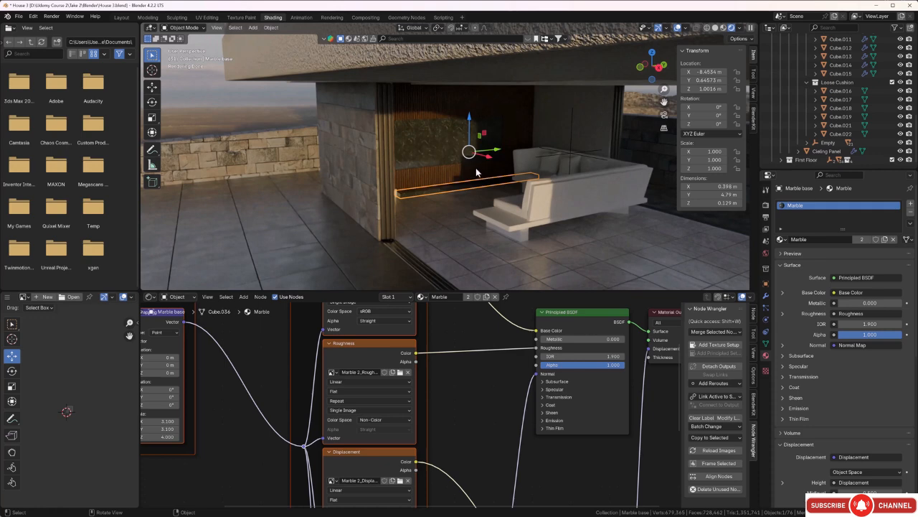
scroll(476, 172, down, 3)
middle_drag(492, 194, 547, 192)
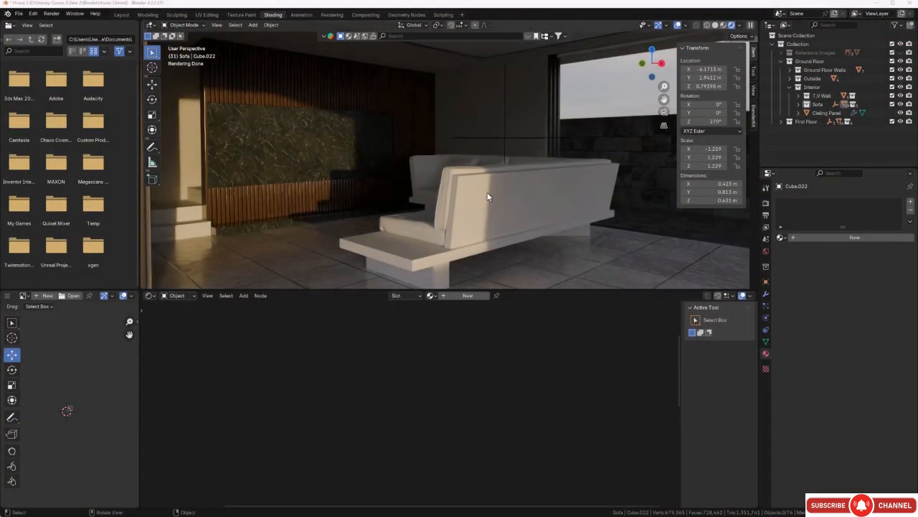
middle_drag(487, 193, 492, 201)
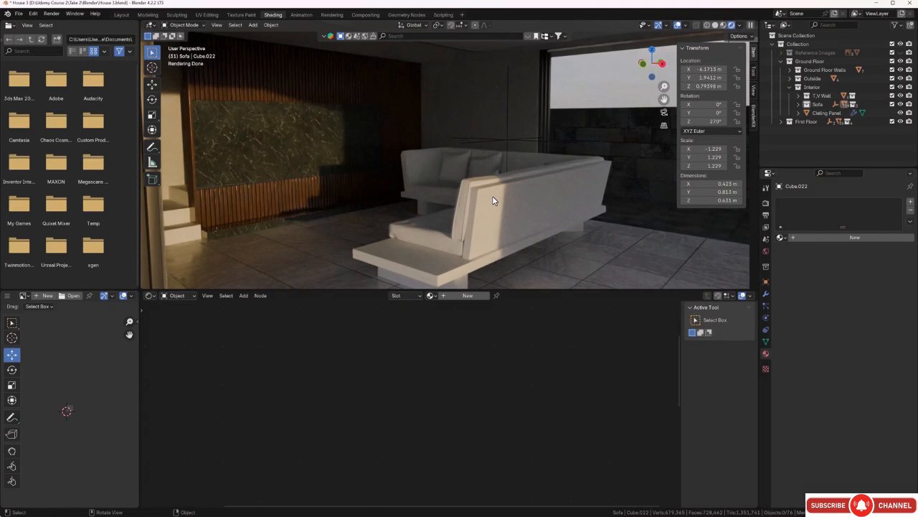
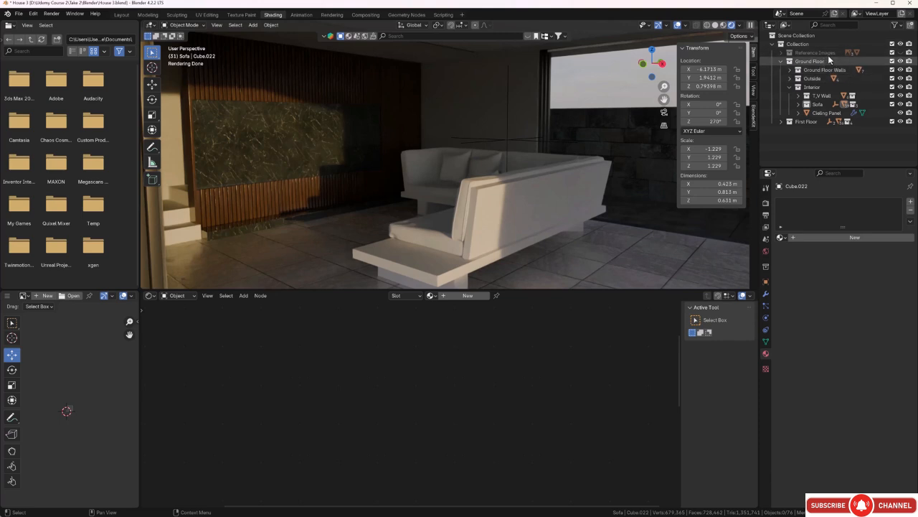
Select all objects of the Sofa collection, isolate them in local view and clear the selection.
click(825, 105)
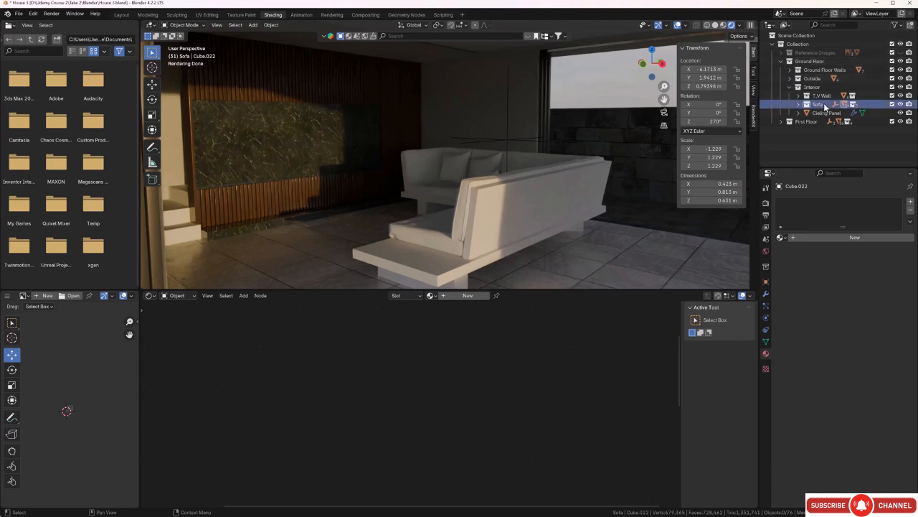
right_click(825, 106)
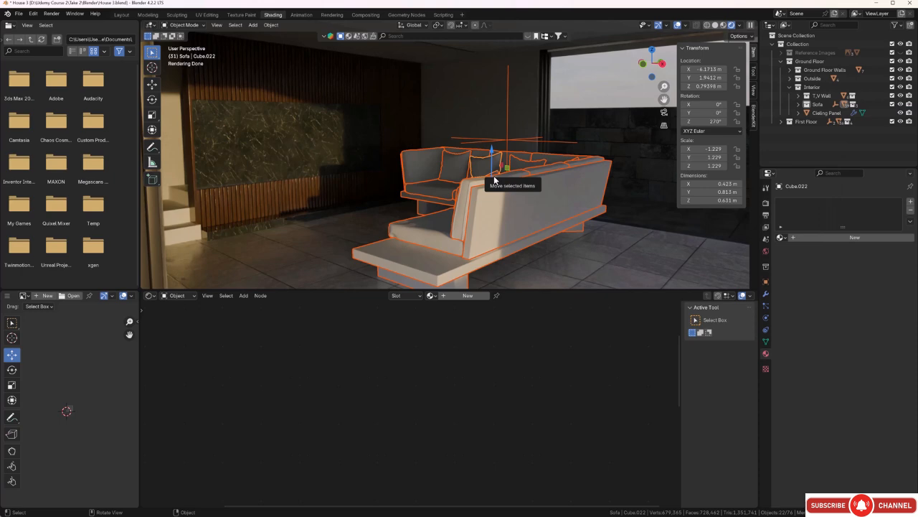
key(KP_Divide)
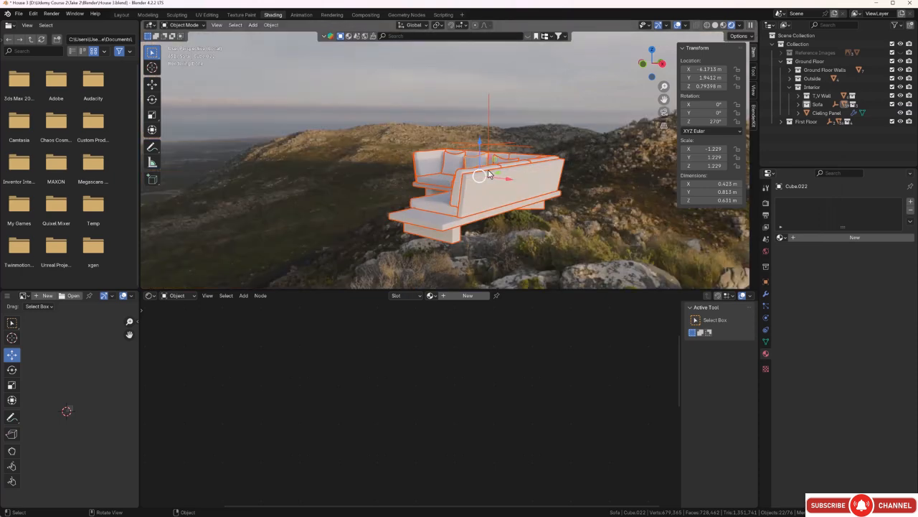
click(337, 195)
Unwrap all faces of the sofa's corner seat cushion with Smart UV Project, keeping the default settings.
middle_drag(337, 195, 396, 208)
scroll(417, 190, up, 1)
scroll(416, 192, up, 2)
scroll(419, 188, up, 2)
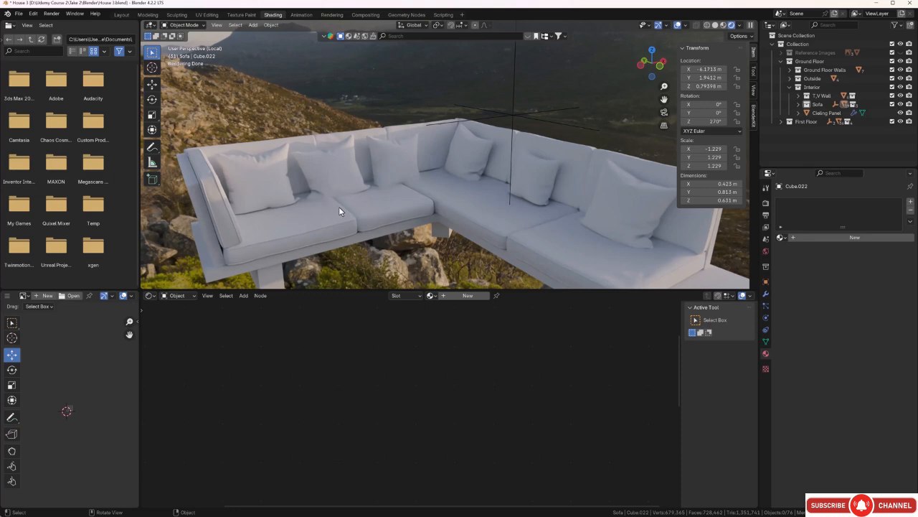
mouse_move(340, 207)
middle_down()
mouse_move(345, 146)
mouse_move(323, 192)
mouse_move(346, 197)
middle_up()
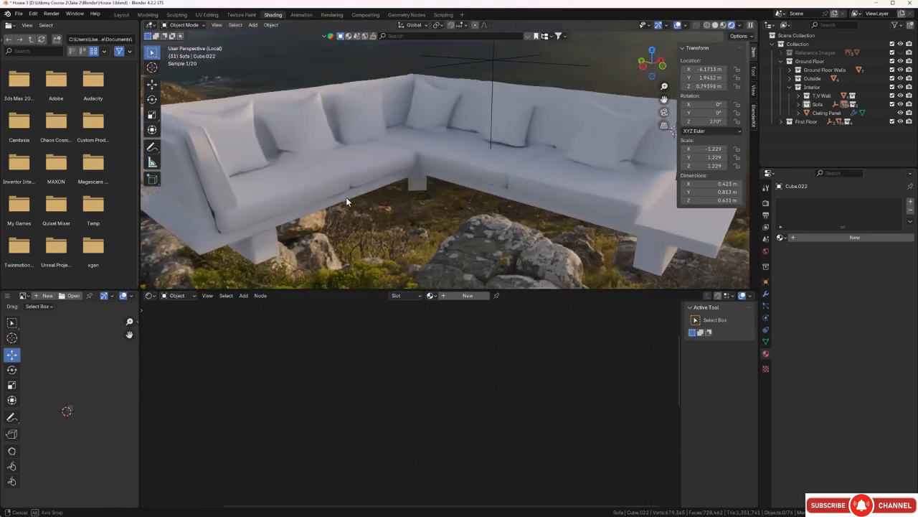
click(346, 196)
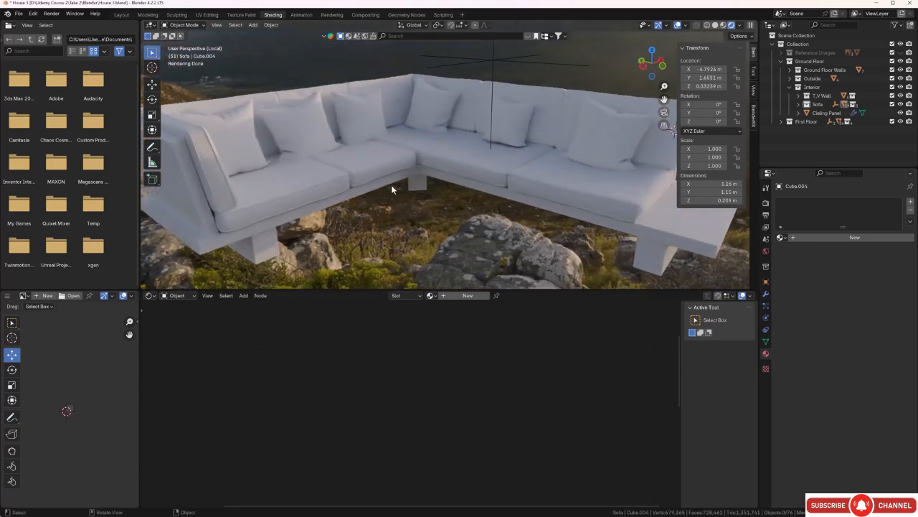
click(417, 142)
key(Tab)
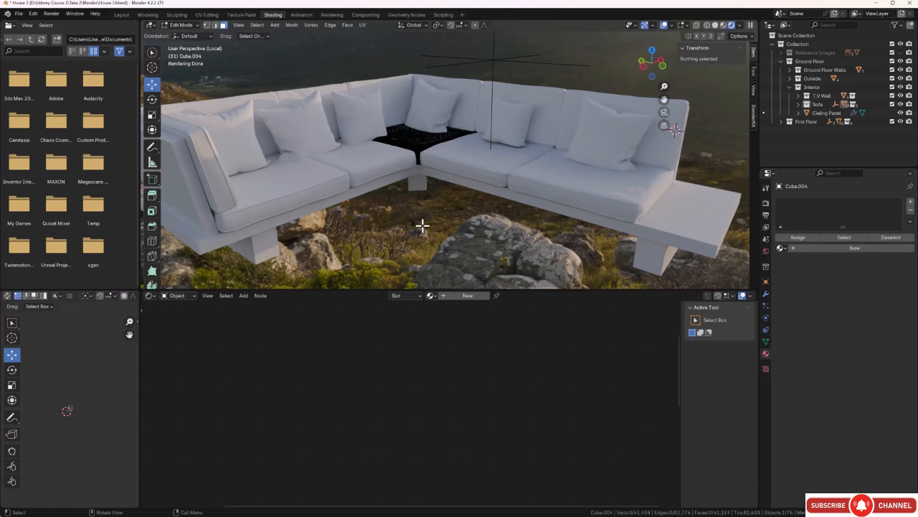
middle_drag(435, 214, 428, 231)
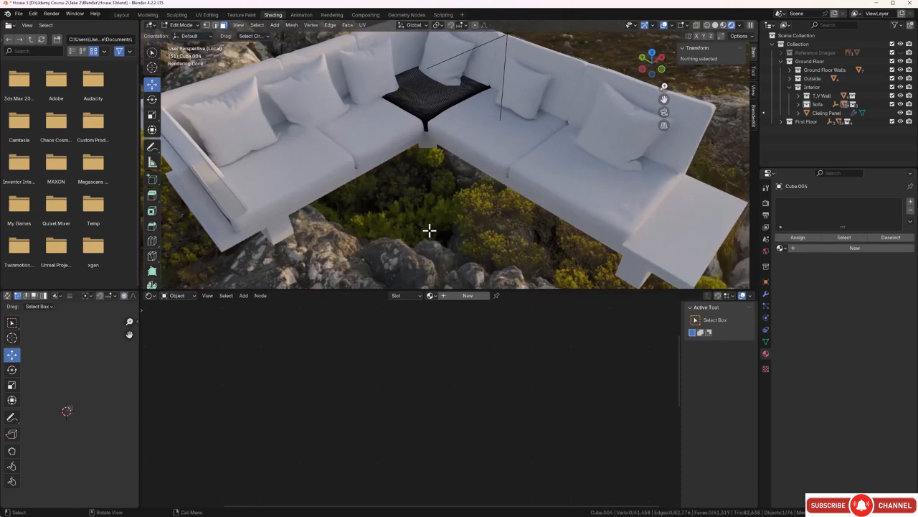
key(a)
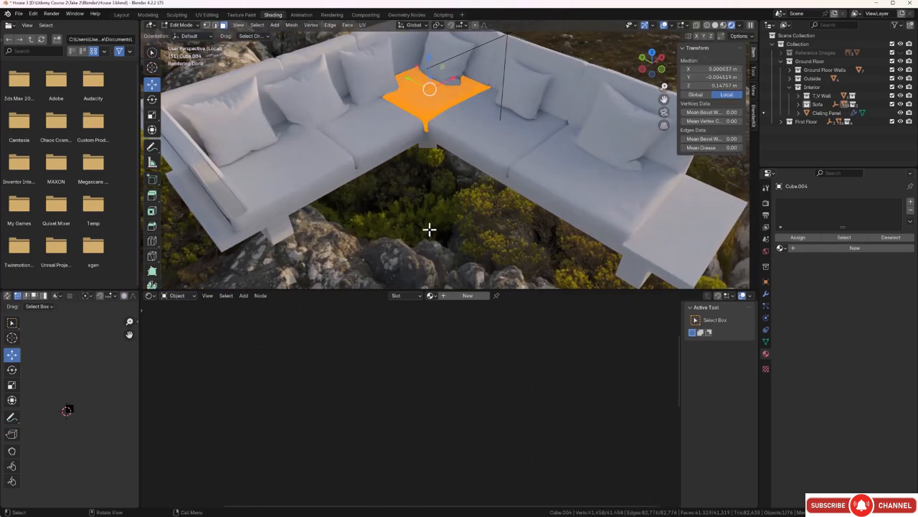
key(u)
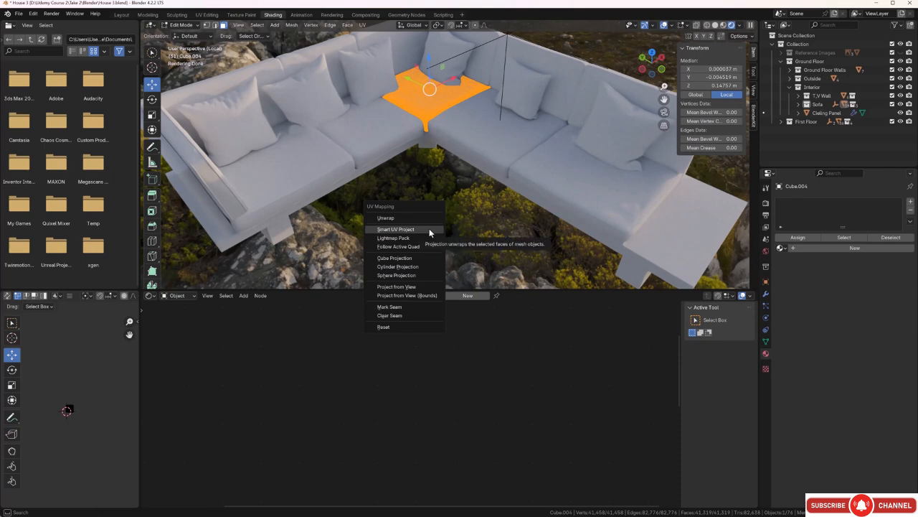
click(429, 228)
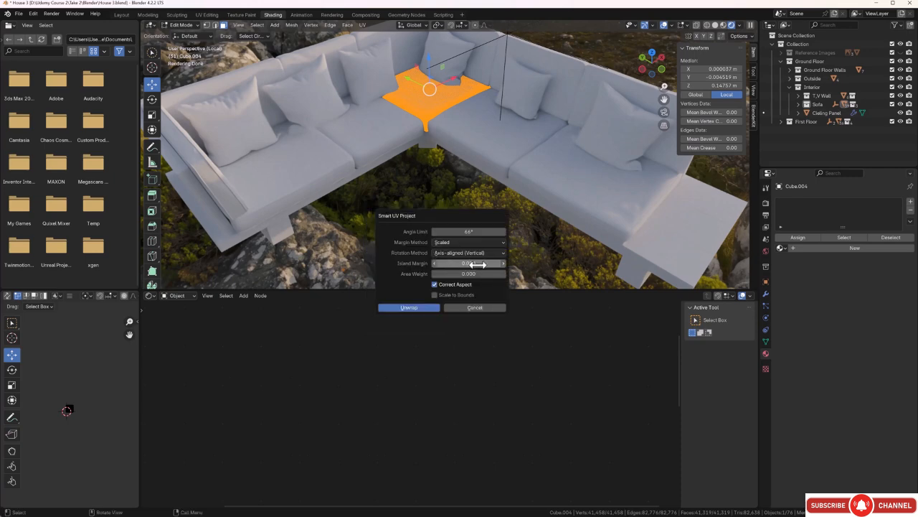
click(431, 308)
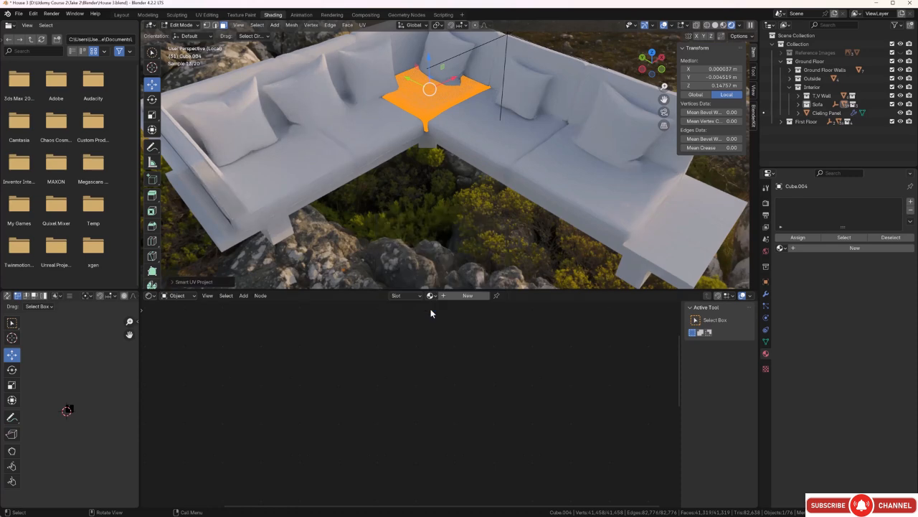
Create a new material named Sofa Upholstery on the corner seat cushion.
middle_drag(426, 206, 409, 197)
scroll(464, 123, up, 2)
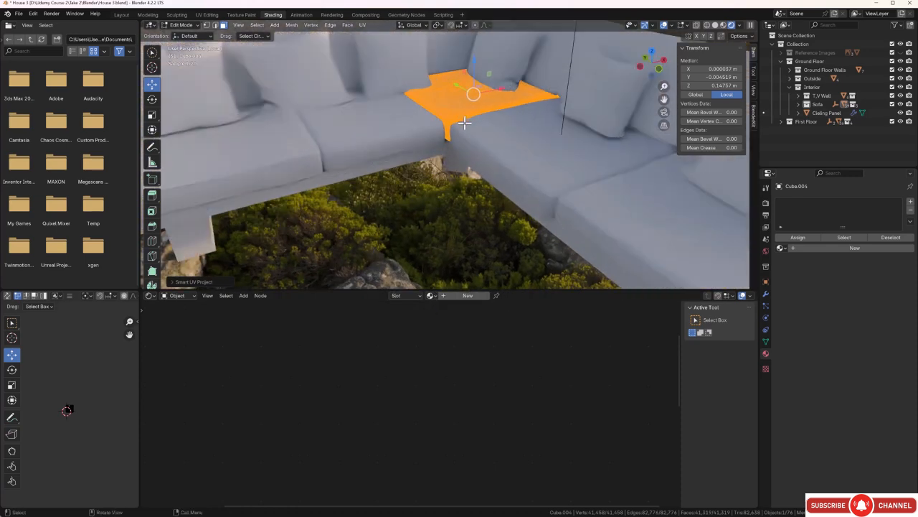
middle_drag(465, 124, 438, 194)
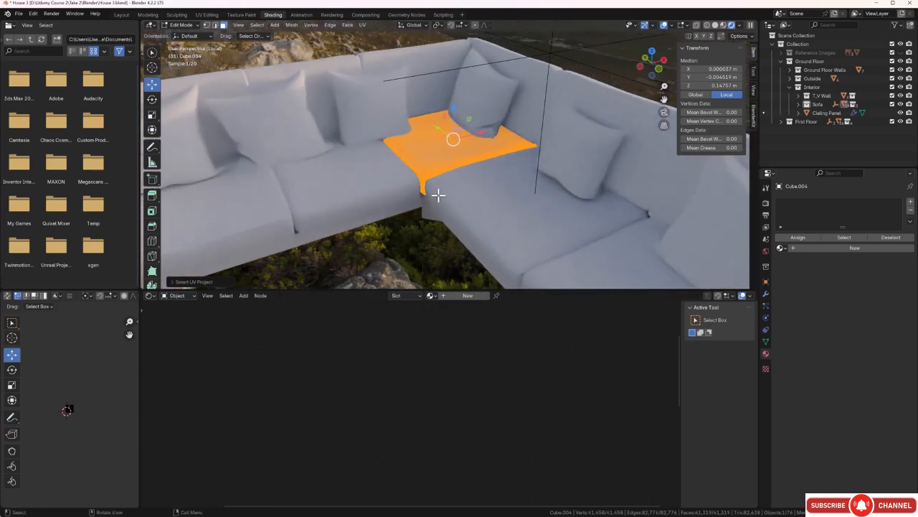
scroll(429, 160, up, 3)
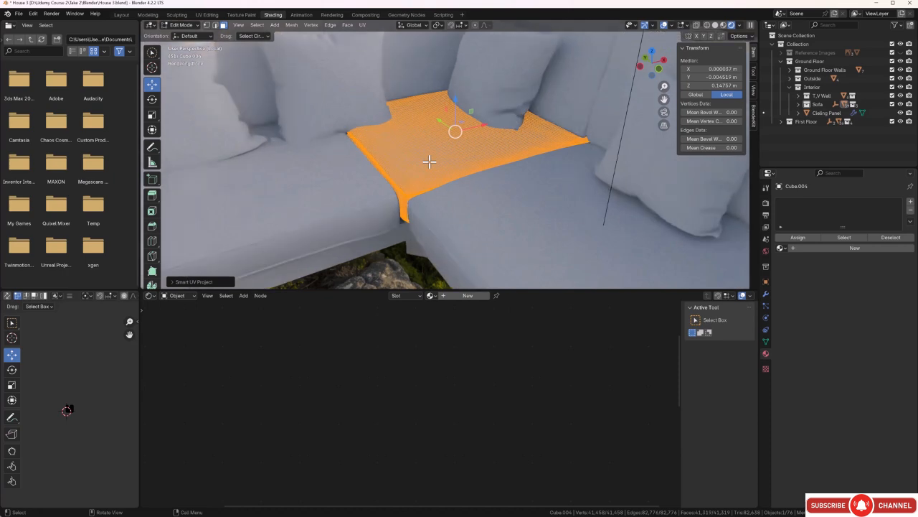
click(850, 249)
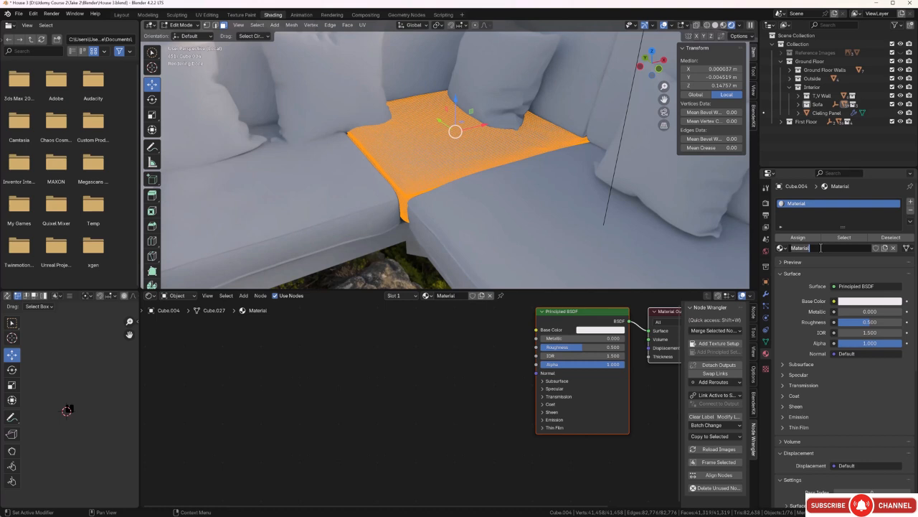
key(BackSpace)
text(Sofa)
text( Uphol)
text(stry)
text(e)
key(Return)
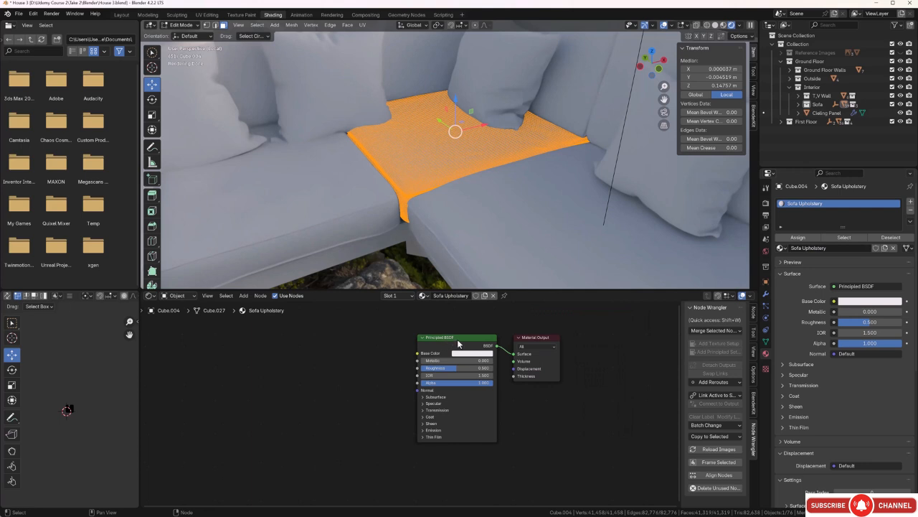
Add a Principled texture setup to the Sofa Upholstery material using all five maps from the sofa upholstery folder under Textiles.
click(463, 339)
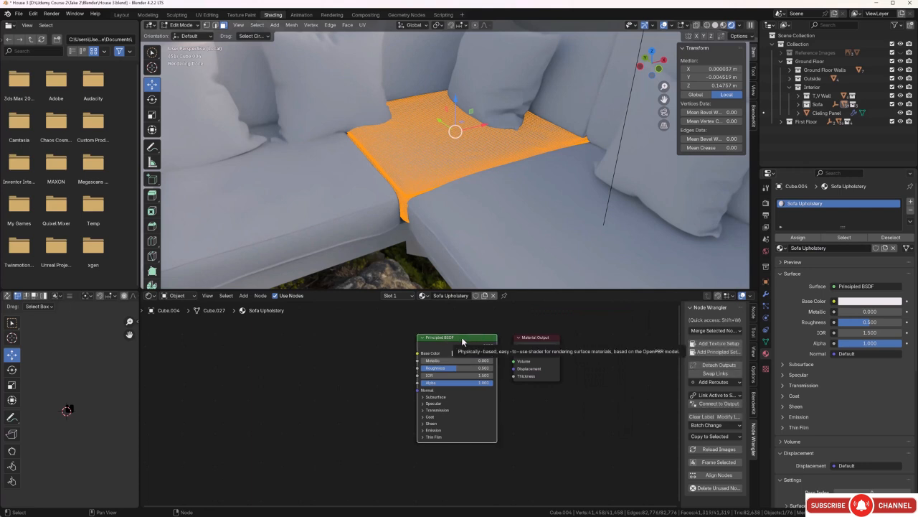
click(703, 353)
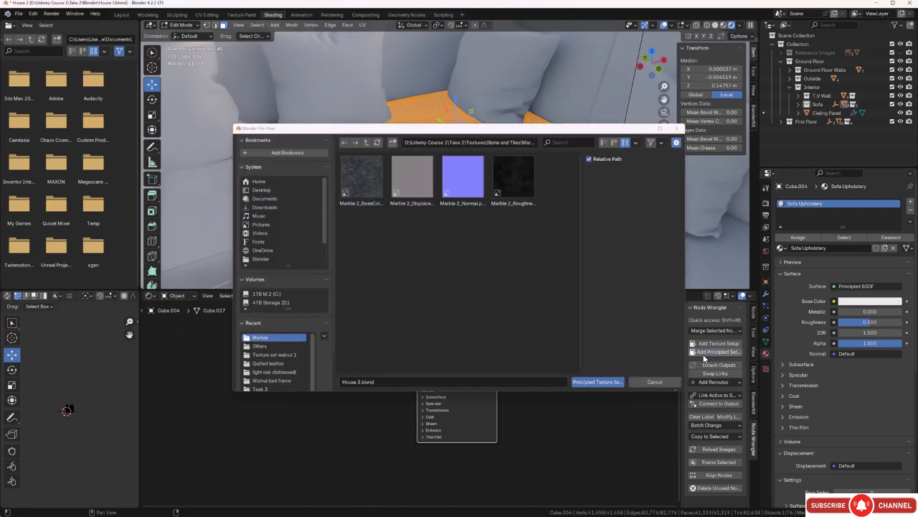
click(366, 143)
click(366, 143)
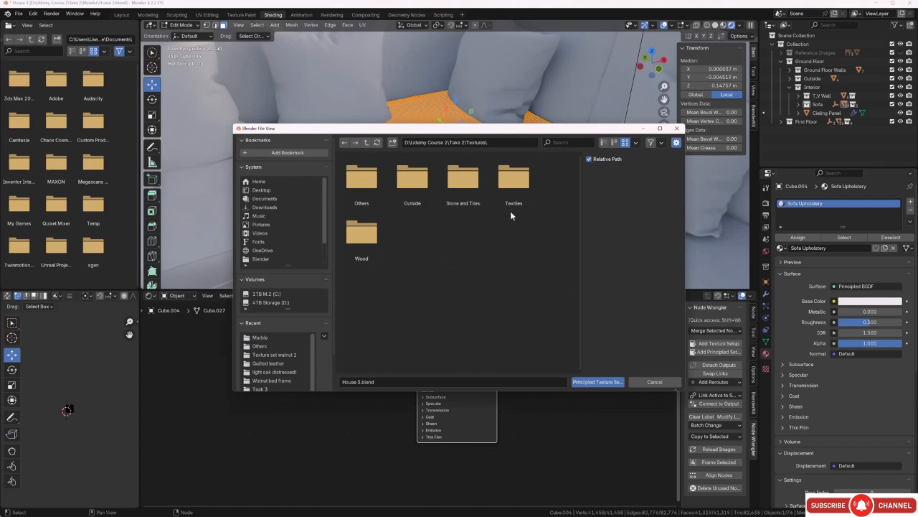
double_click(511, 188)
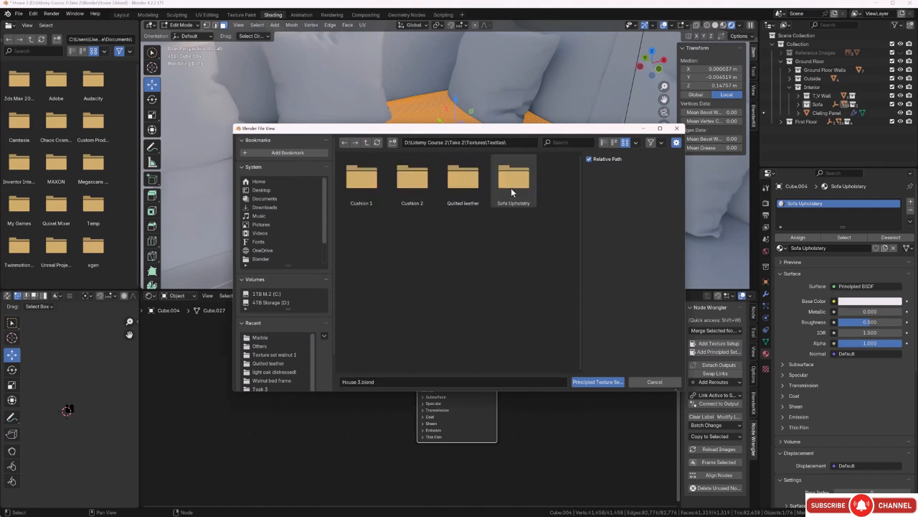
double_click(511, 187)
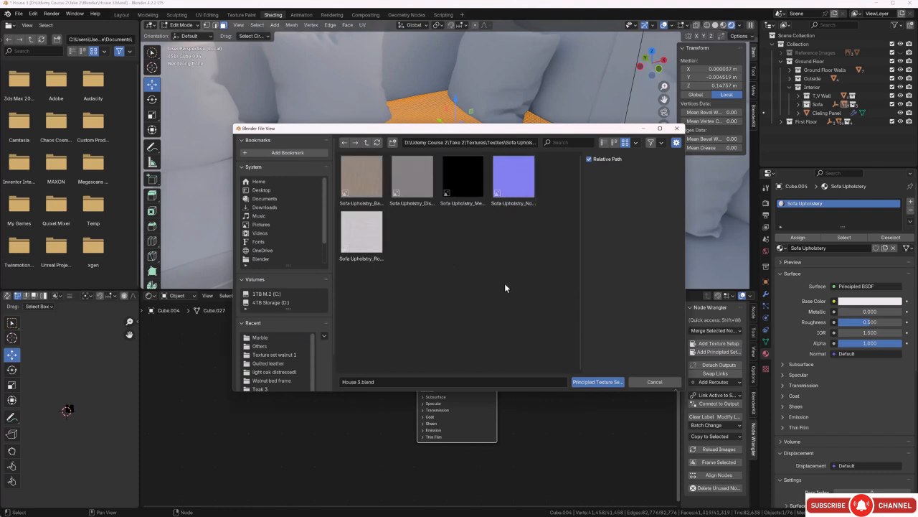
key(a)
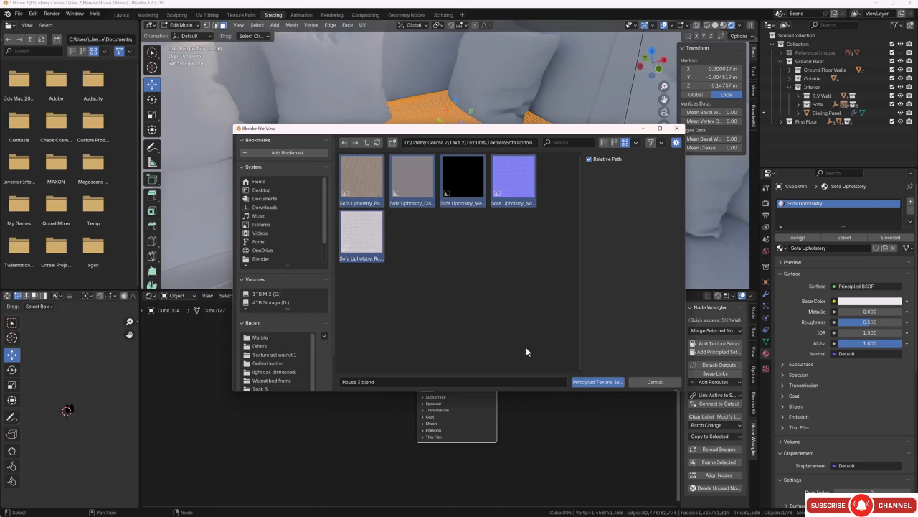
click(589, 382)
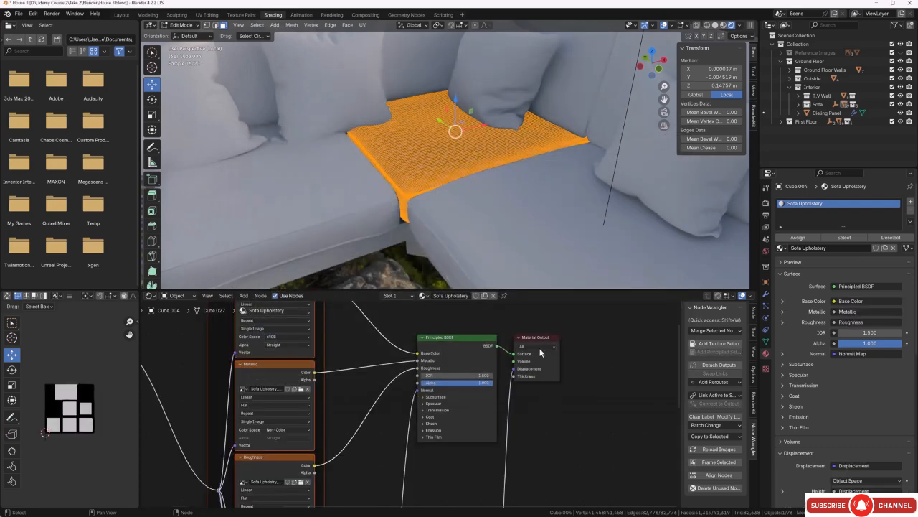
Leave Edit Mode on the corner cushion and raise the Sofa Upholstery Mapping scale evenly on all axes to about 26.6.
scroll(421, 171, up, 3)
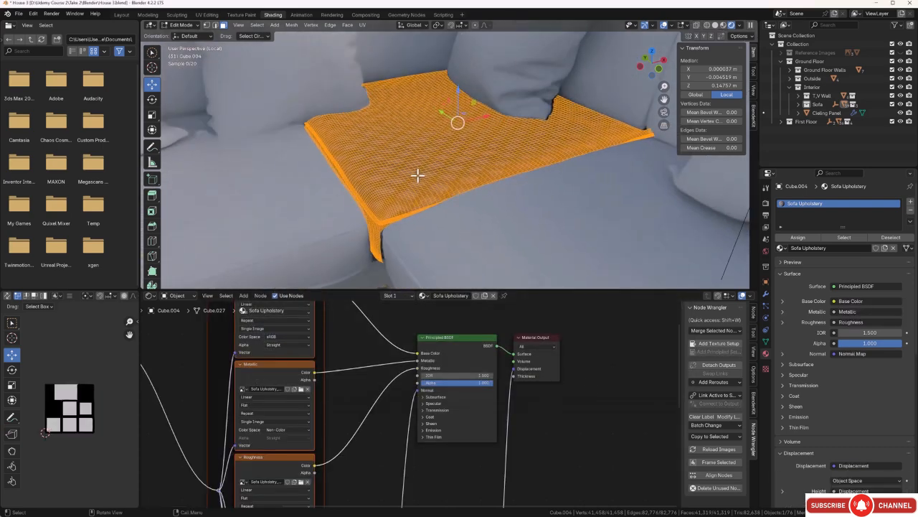
scroll(418, 175, up, 3)
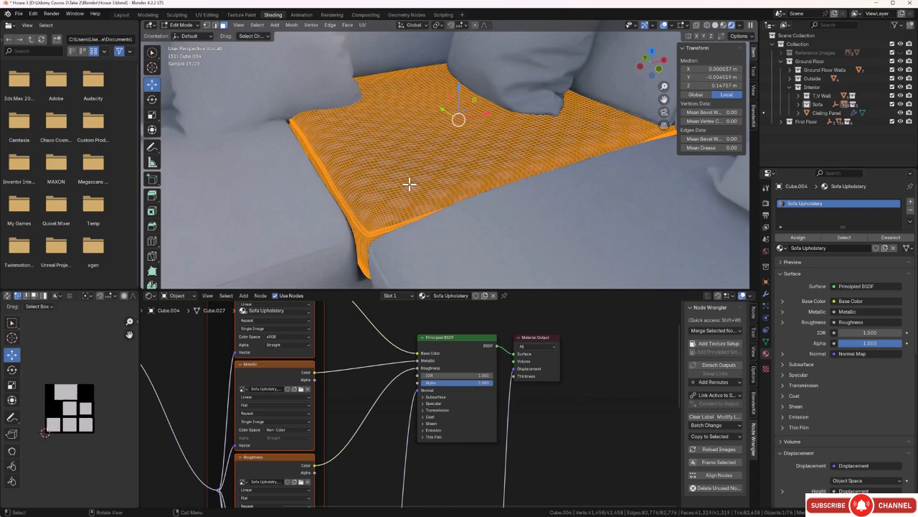
key(Tab)
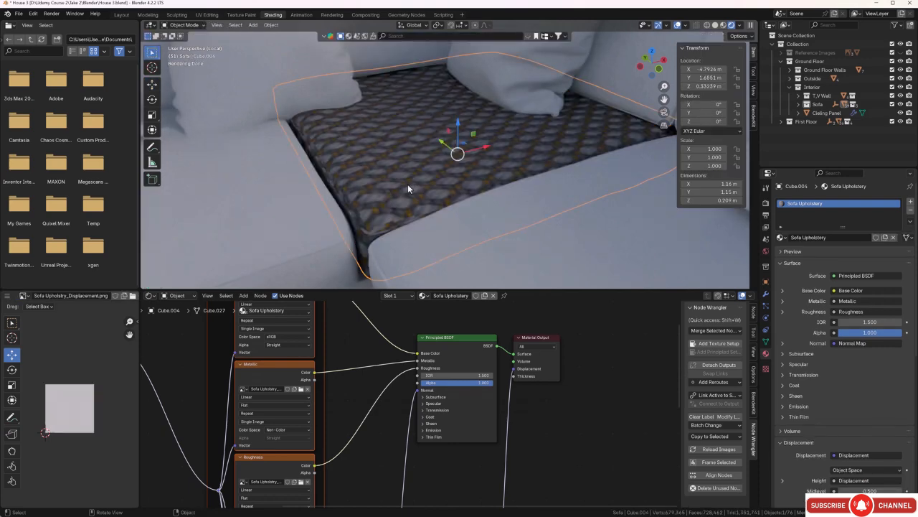
scroll(375, 362, down, 4)
scroll(381, 387, up, 4)
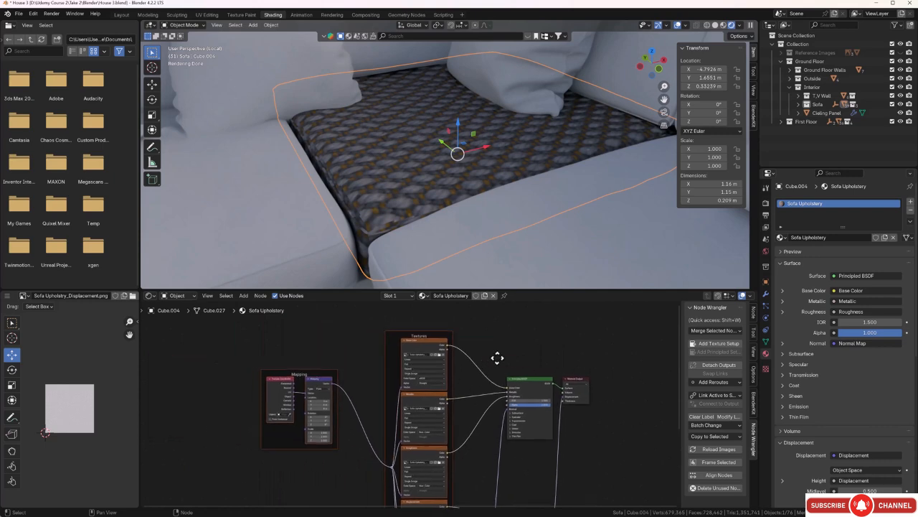
middle_drag(363, 444, 398, 414)
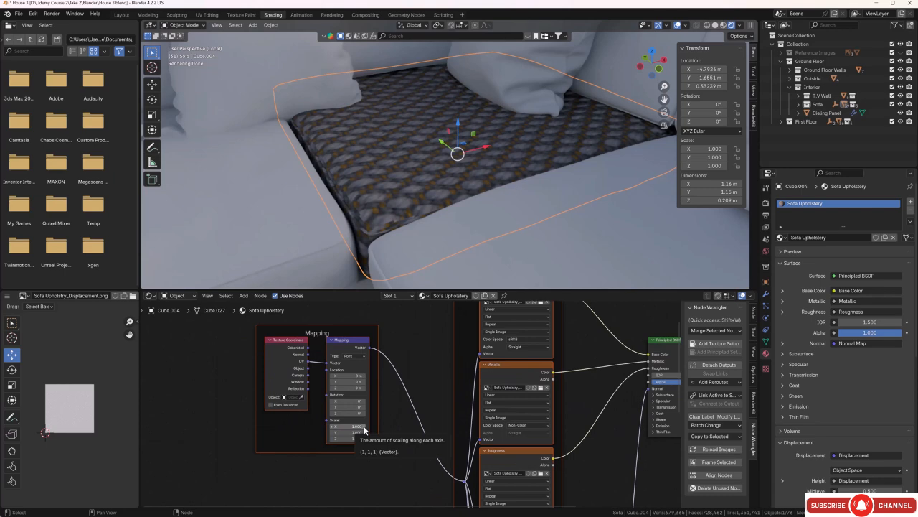
drag(364, 427, 364, 438)
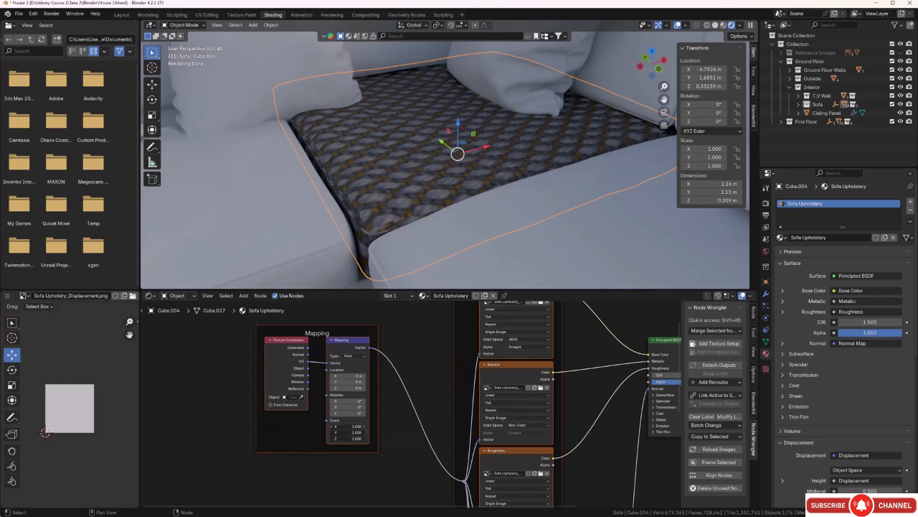
text(10)
key(Return)
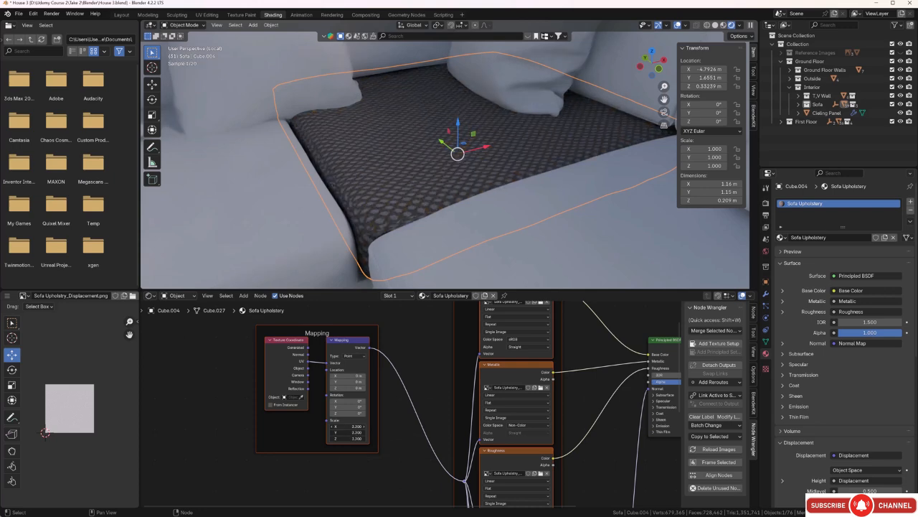
drag(364, 439, 442, 439)
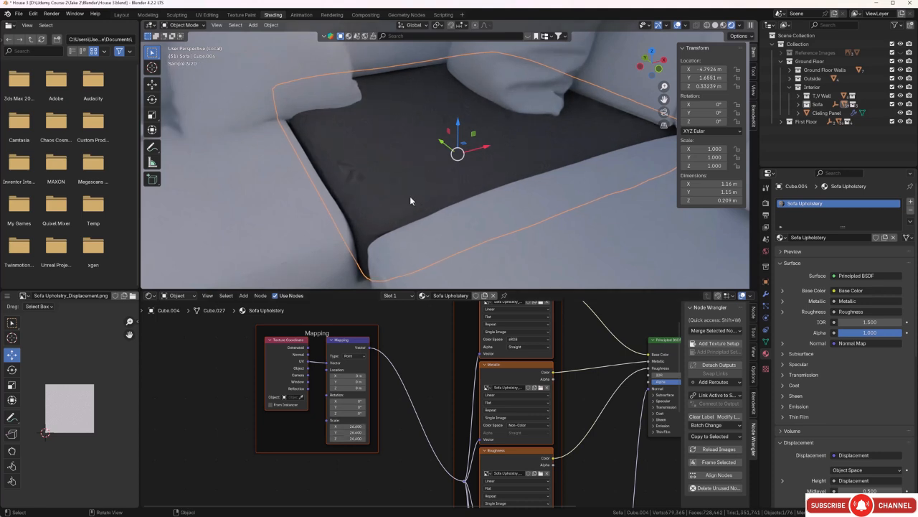
Inspect the scaled upholstery weave on the corner seat cushion up close.
click(397, 255)
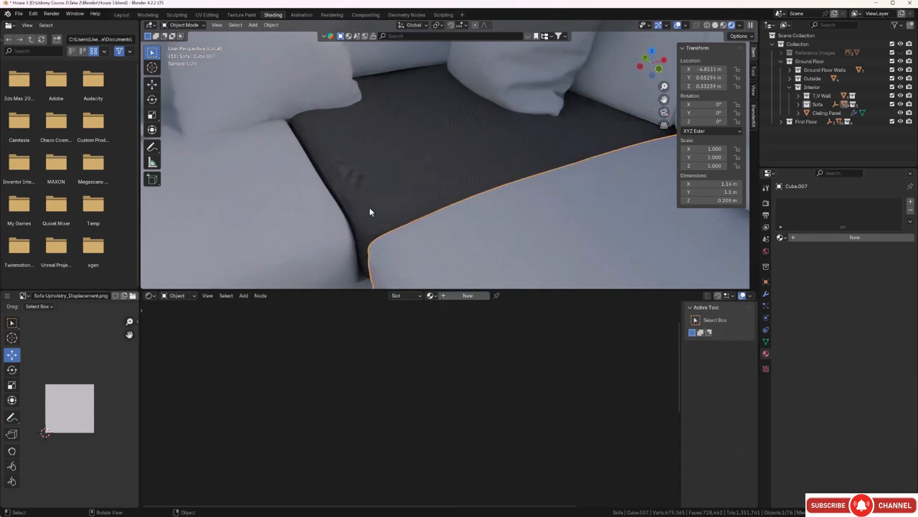
scroll(369, 211, down, 3)
scroll(368, 207, down, 2)
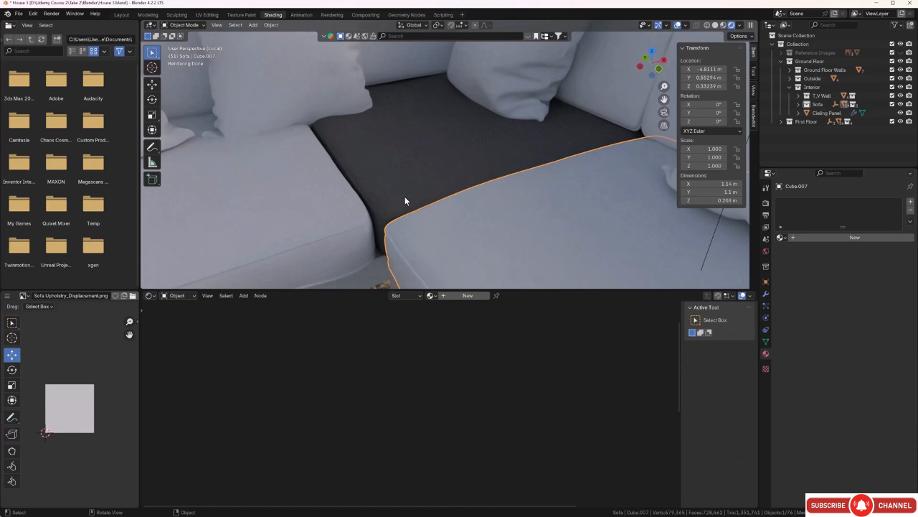
key(b)
drag(373, 141, 436, 184)
middle_drag(419, 209, 440, 152)
scroll(411, 220, up, 1)
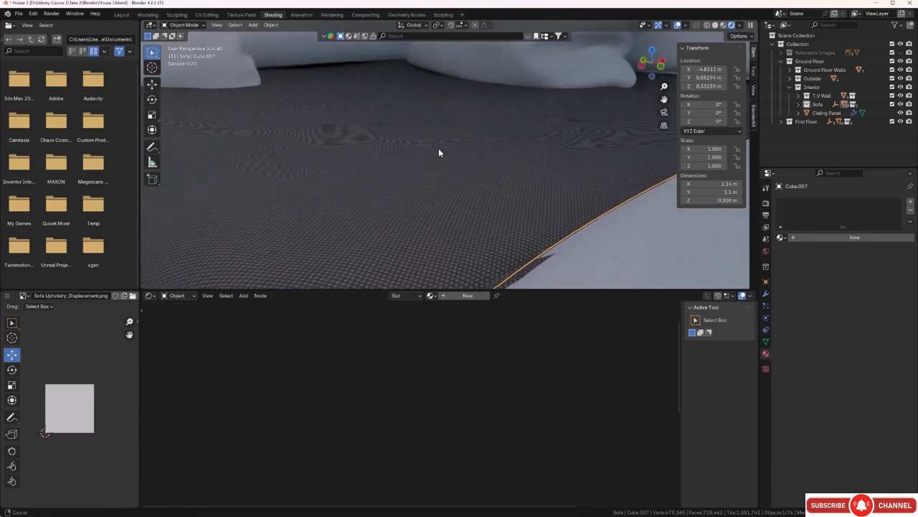
Examine the corner cushion's UV islands over the displacement map in Edit Mode, then return to Object Mode.
key(Tab)
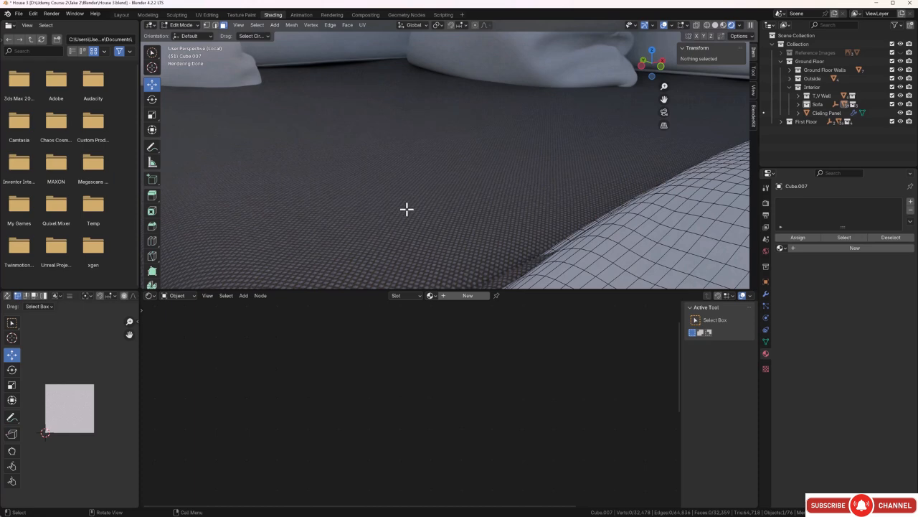
key(a)
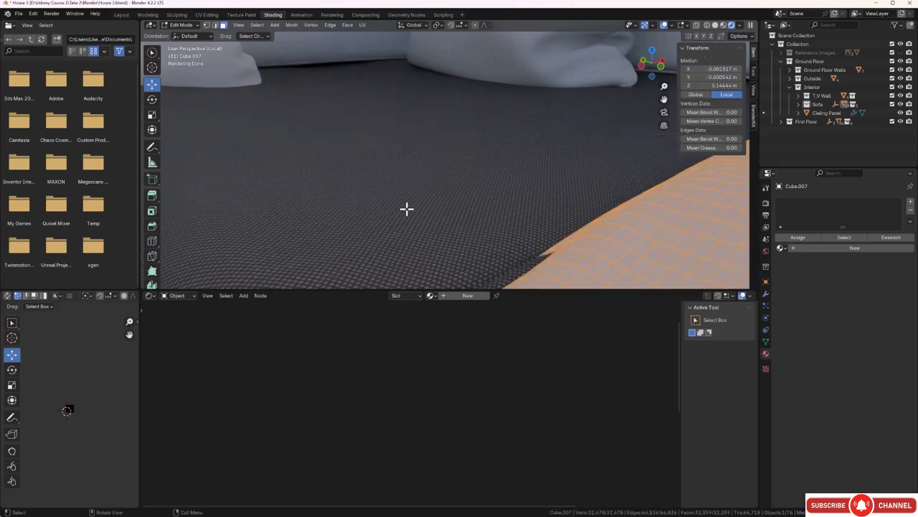
key(Tab)
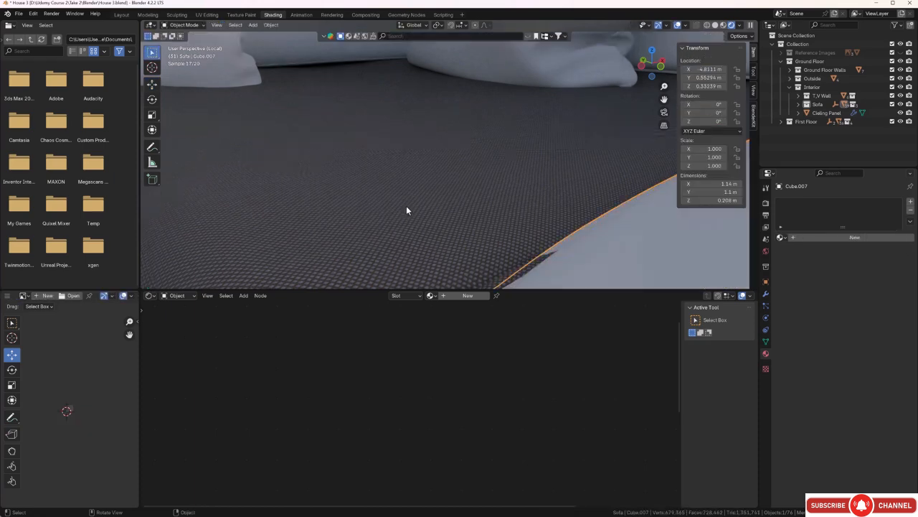
click(406, 208)
key(Tab)
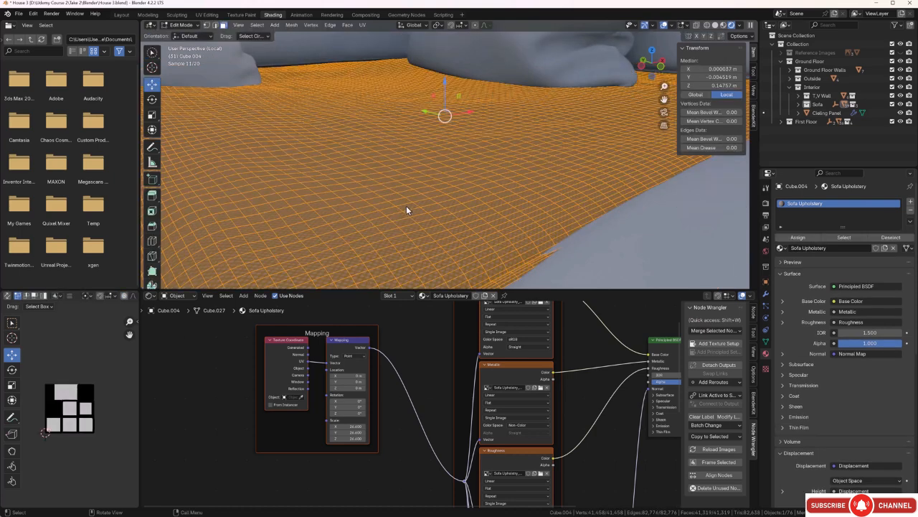
scroll(84, 396, up, 5)
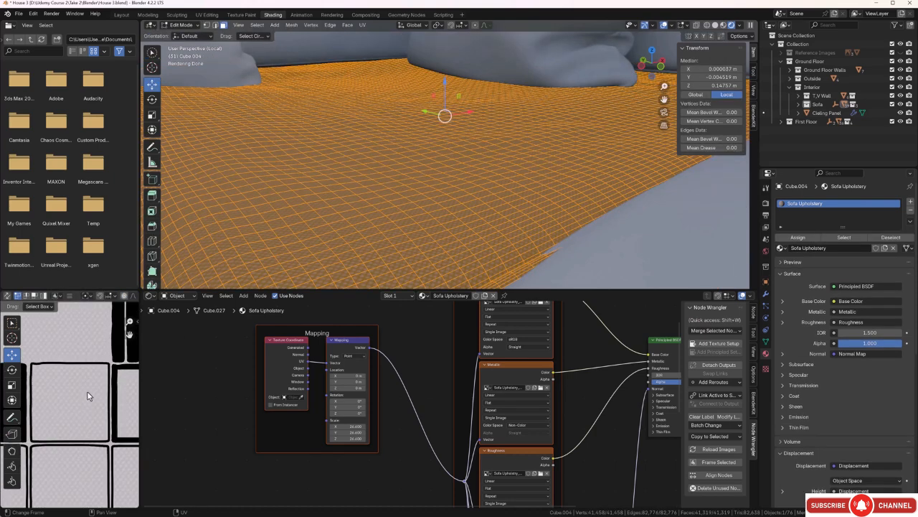
middle_drag(93, 402, 123, 396)
scroll(98, 380, down, 2)
scroll(76, 401, up, 2)
scroll(76, 403, up, 2)
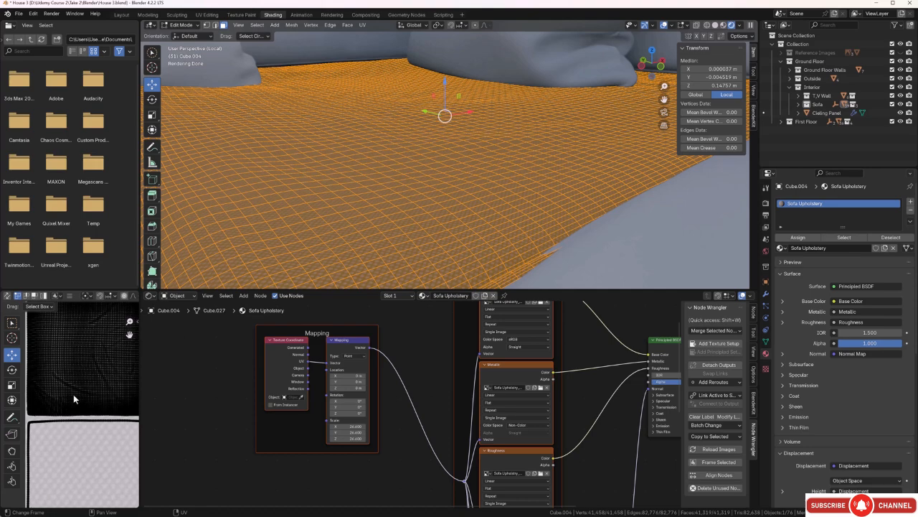
scroll(74, 394, down, 4)
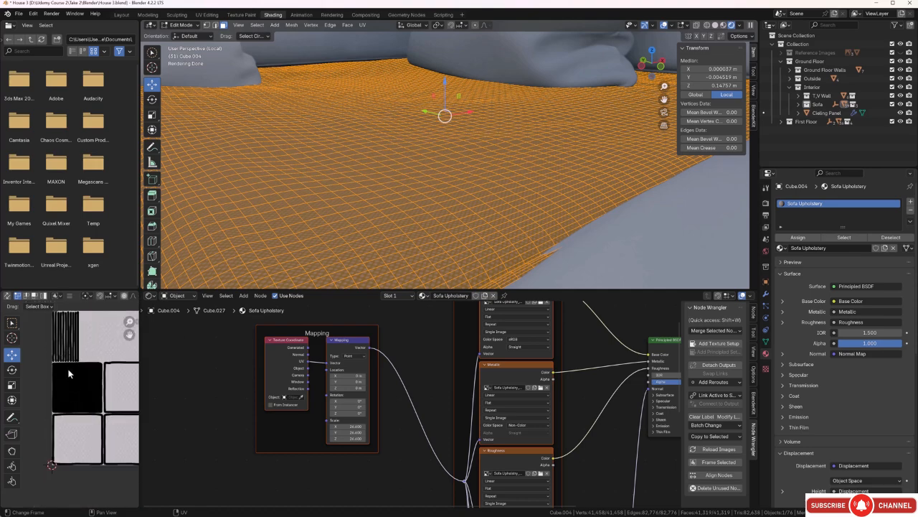
scroll(70, 372, down, 4)
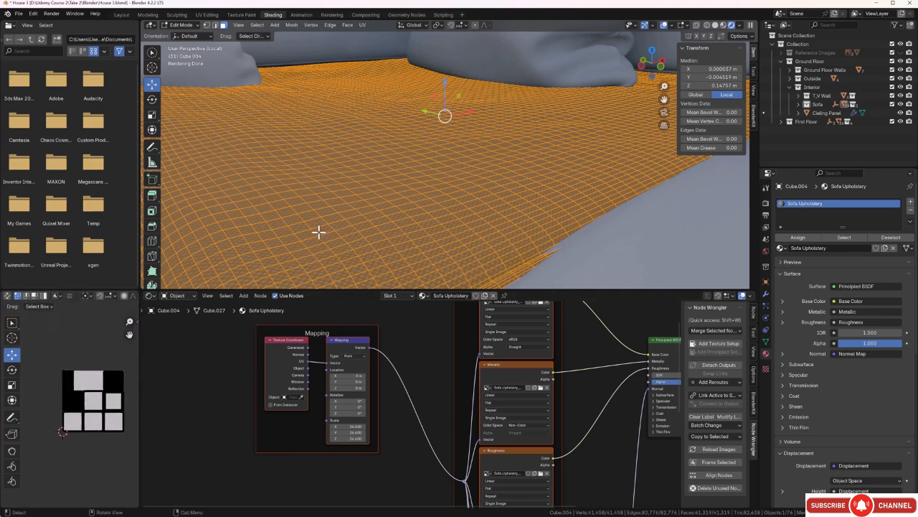
key(Tab)
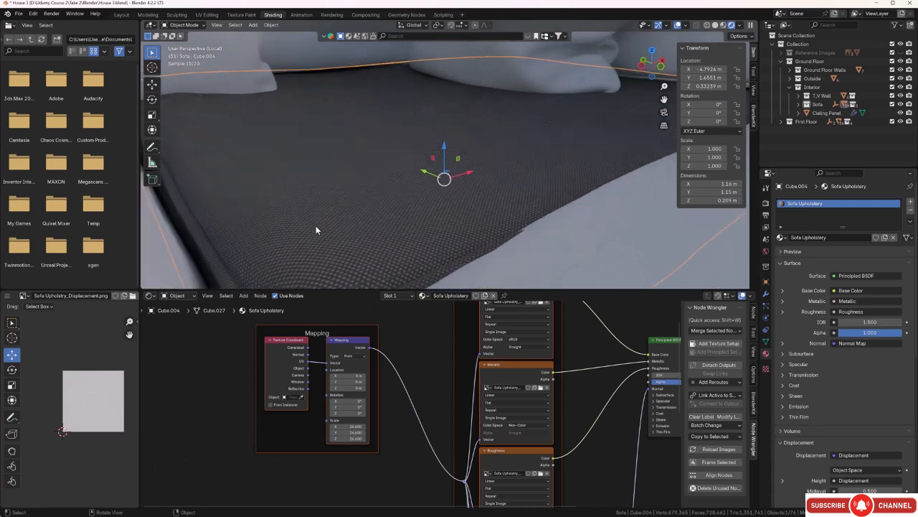
Increase the Sofa Upholstery Mapping scale slightly further on all axes, to about 30.5.
middle_drag(316, 226, 323, 220)
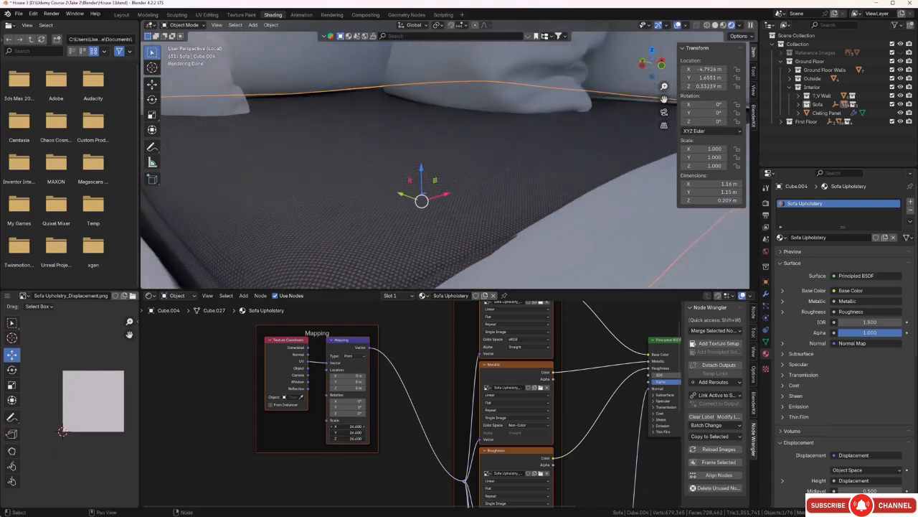
drag(347, 427, 375, 426)
middle_drag(268, 241, 388, 191)
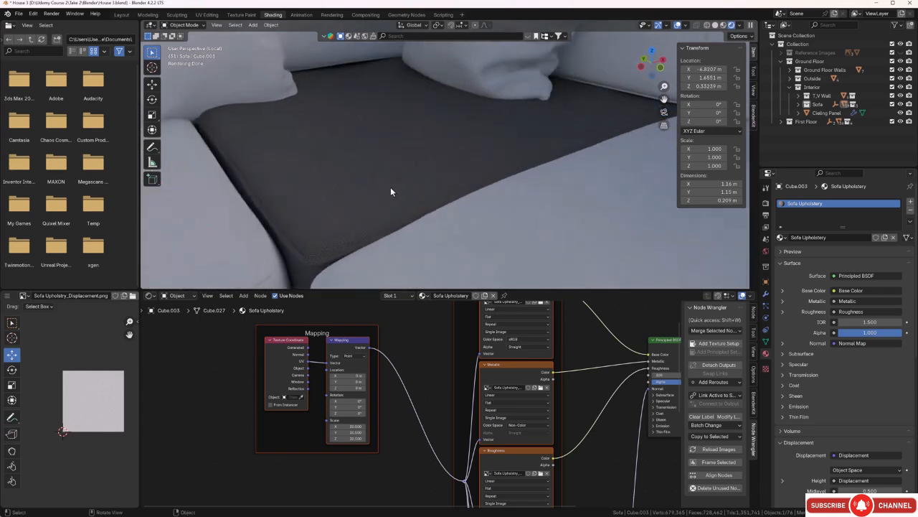
Unwrap all faces of the plain seat cushion left of the corner cushion with Smart UV Project, keeping the default settings.
scroll(391, 186, down, 4)
scroll(388, 187, down, 6)
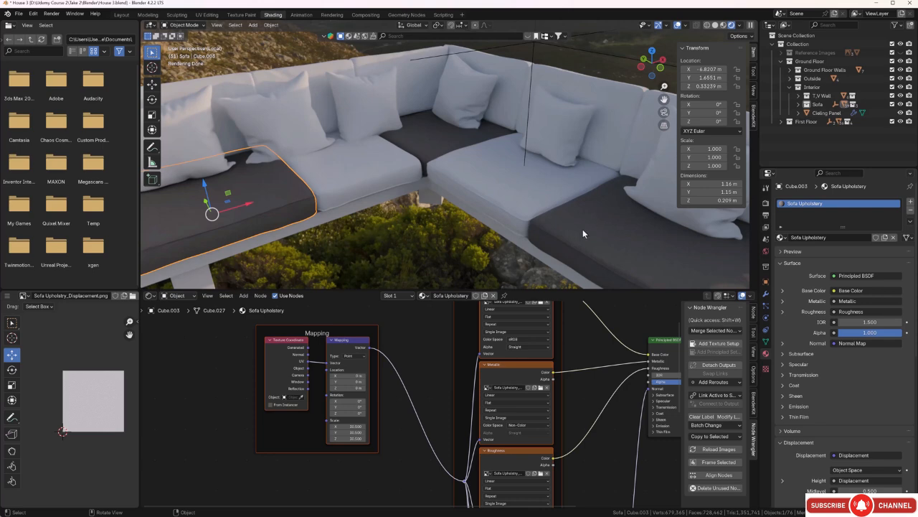
click(399, 246)
click(358, 184)
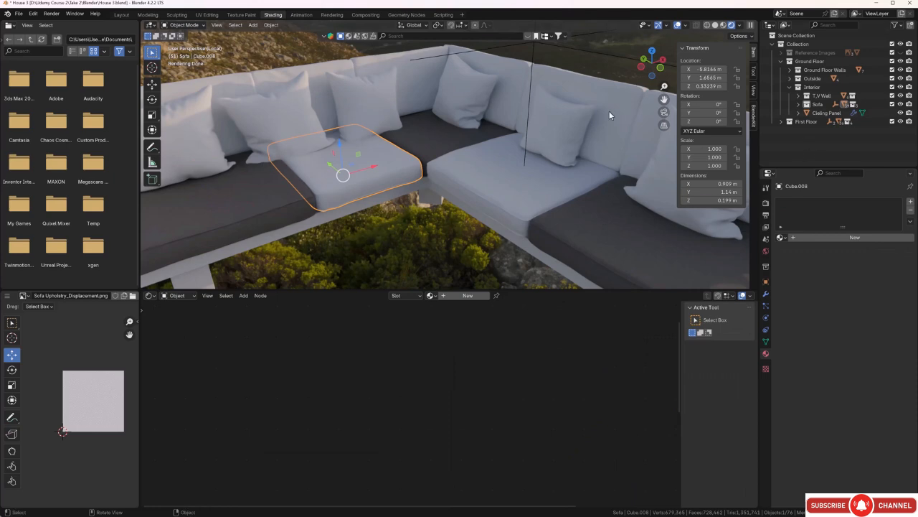
middle_drag(396, 249, 431, 247)
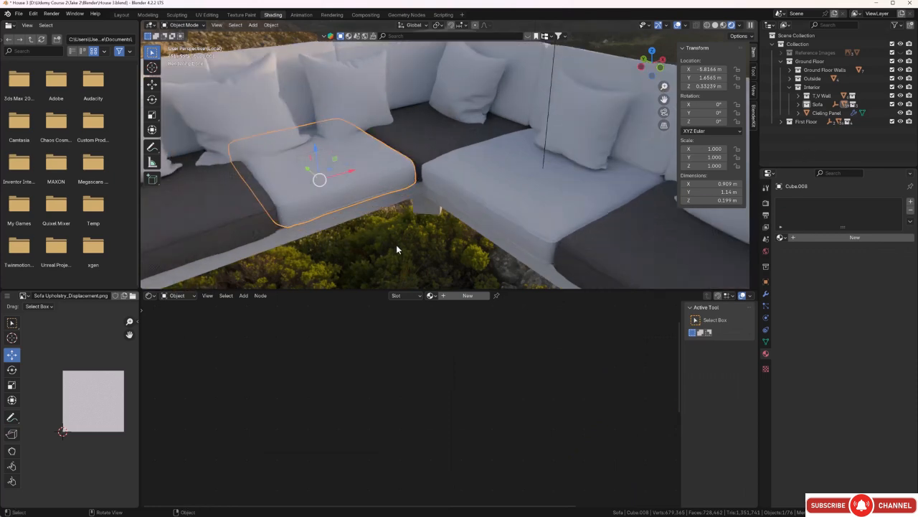
key(Tab)
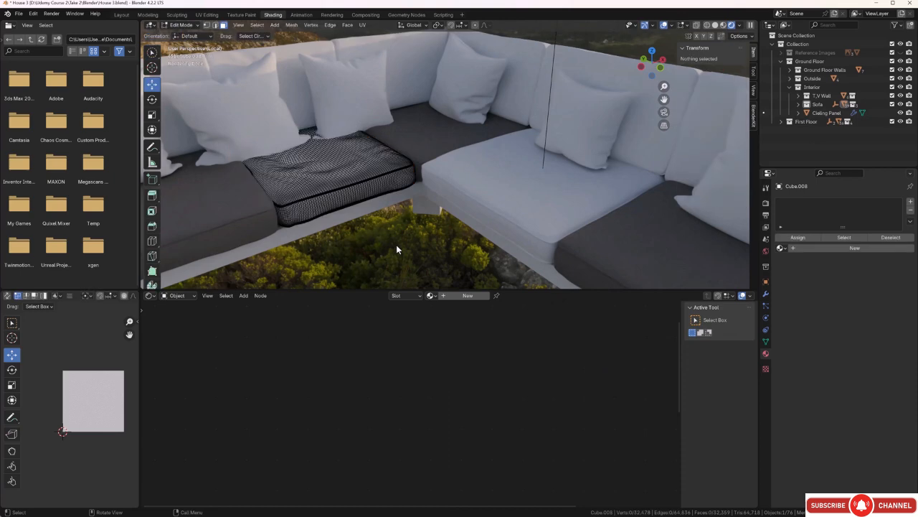
key(a)
key(u)
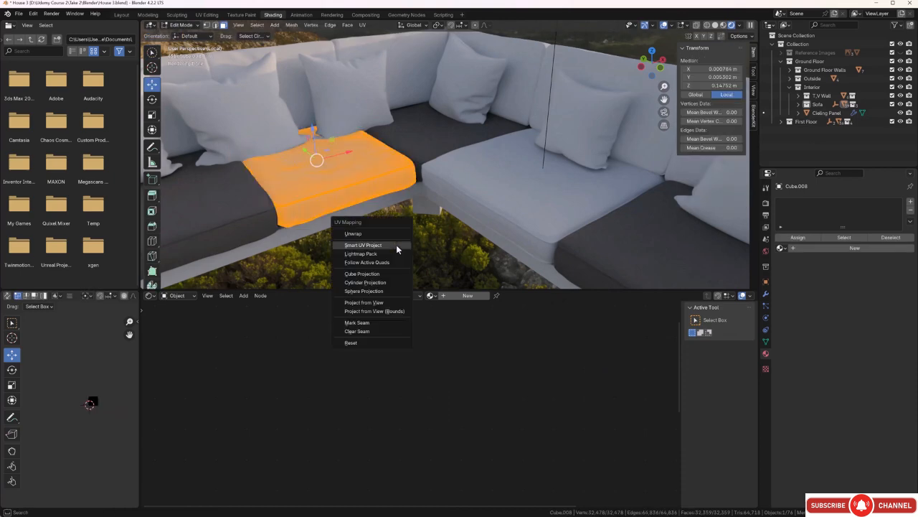
click(397, 246)
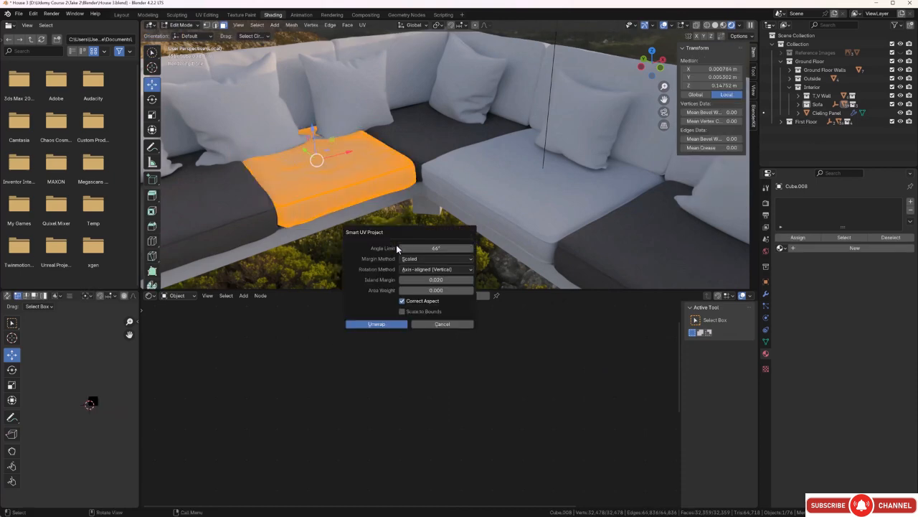
click(390, 325)
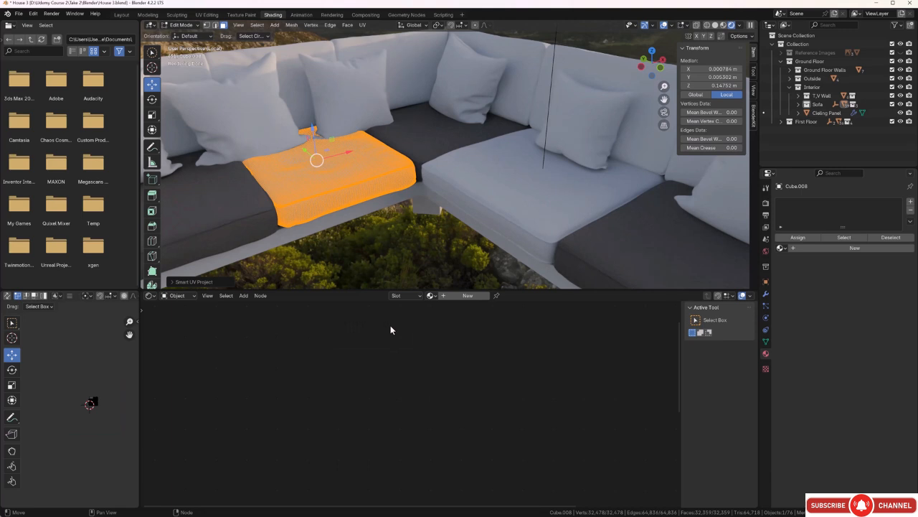
key(Tab)
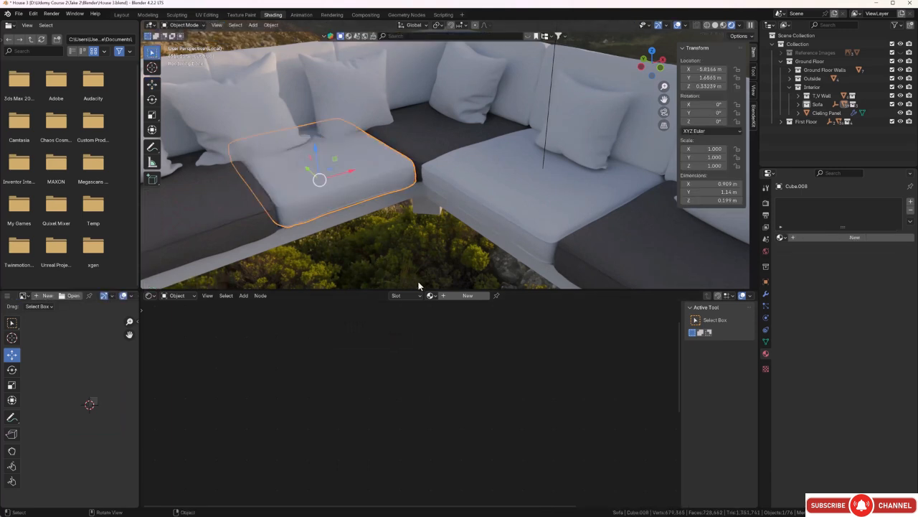
Assign the existing Sofa Upholstery material to the newly unwrapped seat cushion and clear the selection.
click(432, 295)
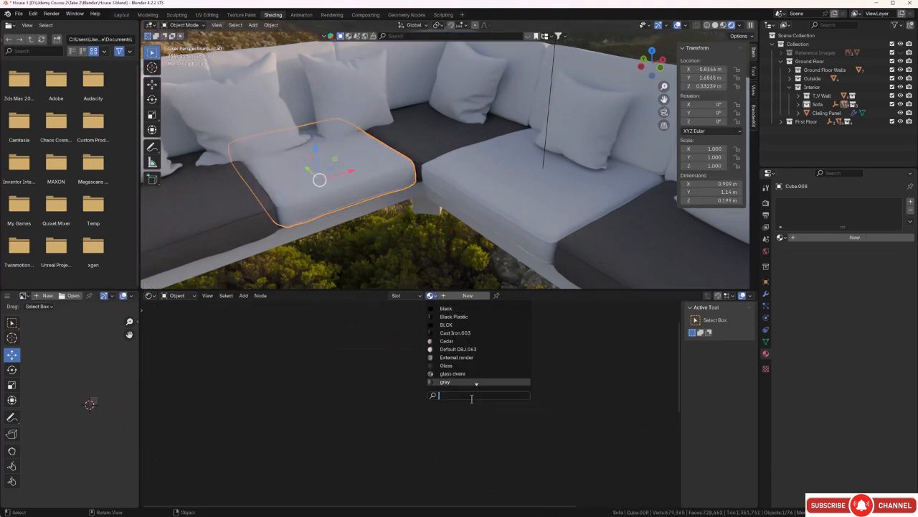
text(so)
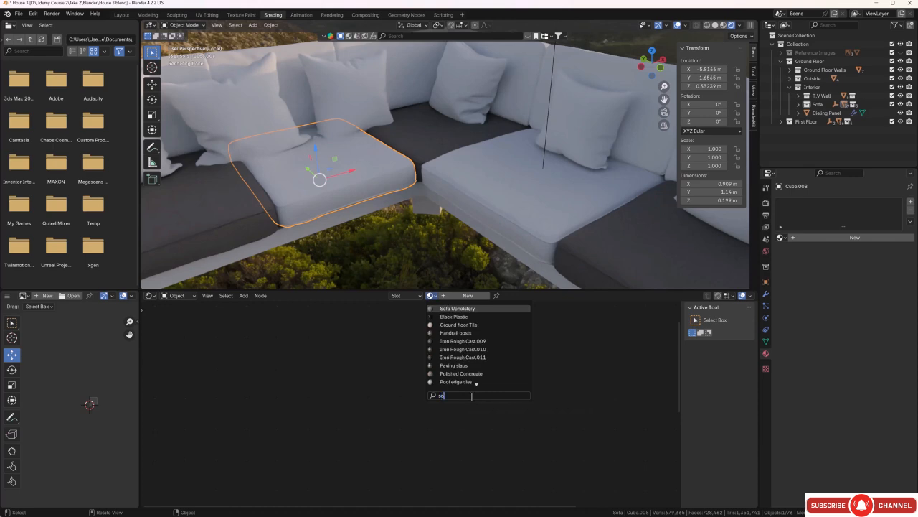
click(461, 308)
click(415, 249)
Unwrap all faces of the remaining plain seat cushion beside the corner with Smart UV Project, keeping the default settings.
middle_drag(409, 239, 394, 238)
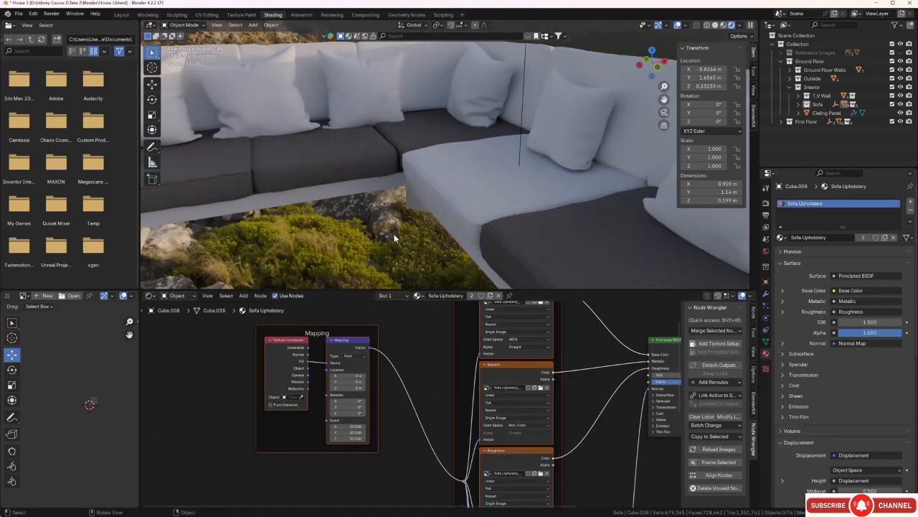
click(486, 198)
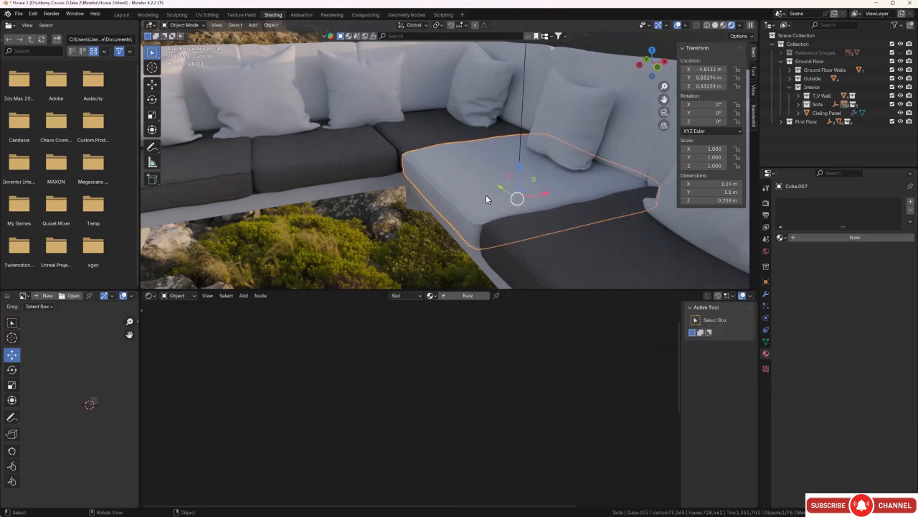
key(Tab)
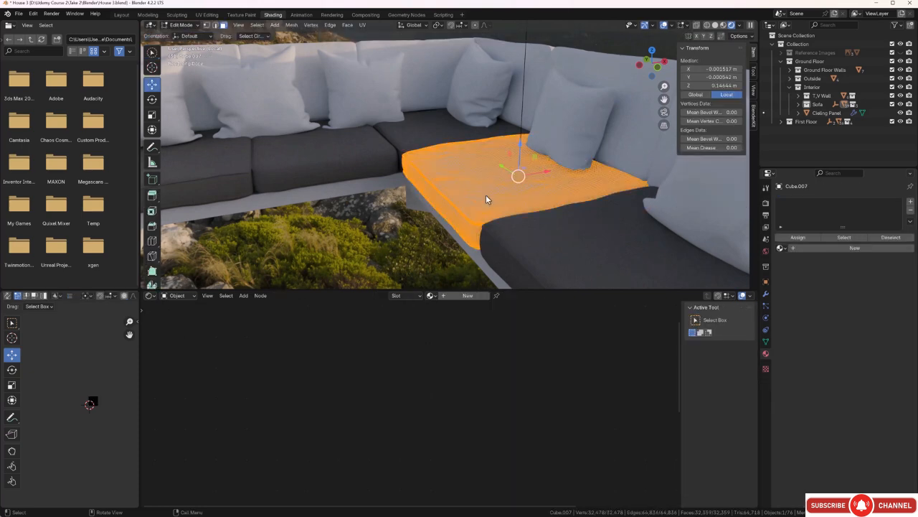
key(u)
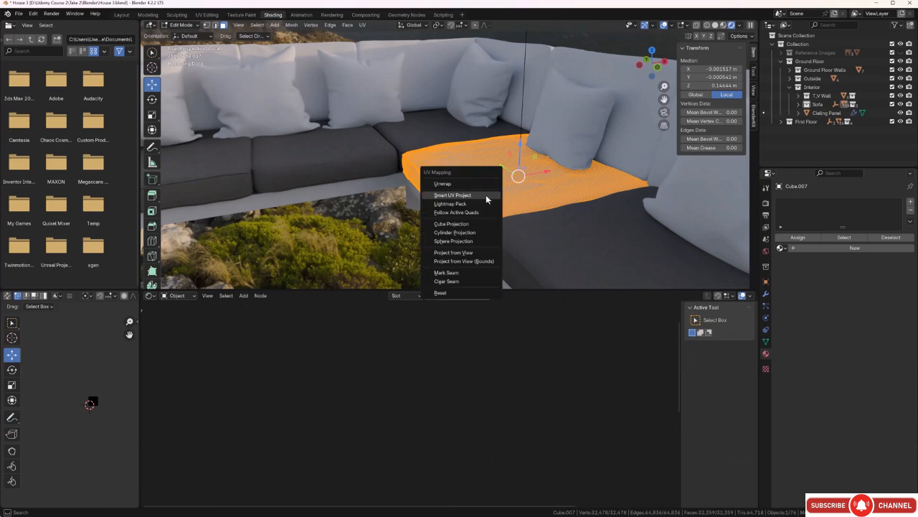
click(486, 194)
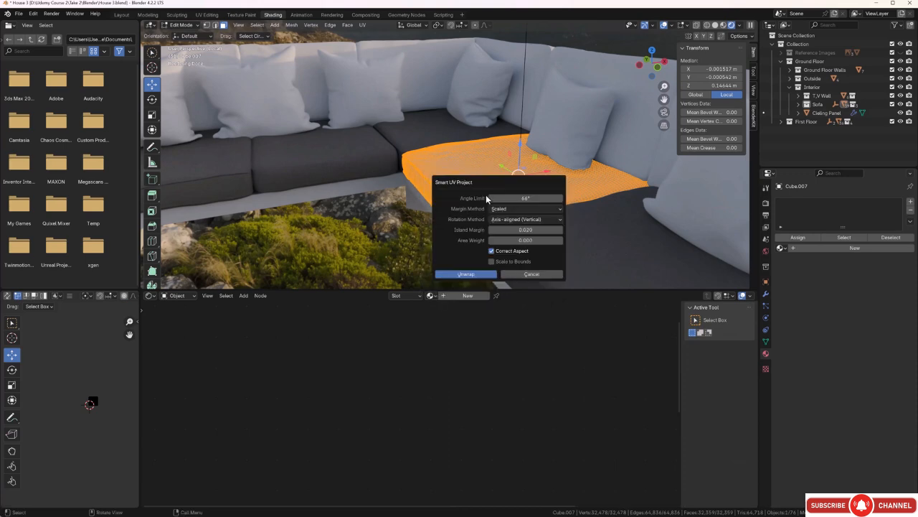
click(485, 276)
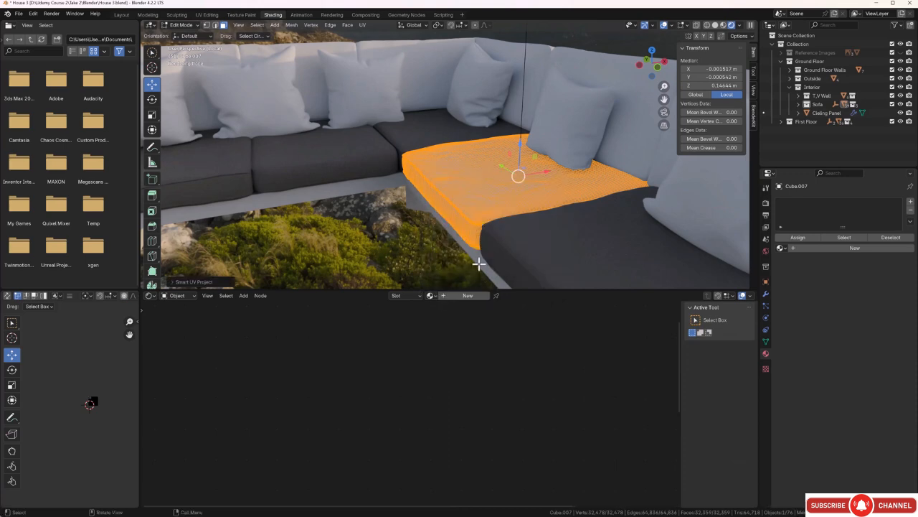
Assign the existing Sofa Upholstery material to the last plain seat cushion and return to Object Mode.
click(432, 295)
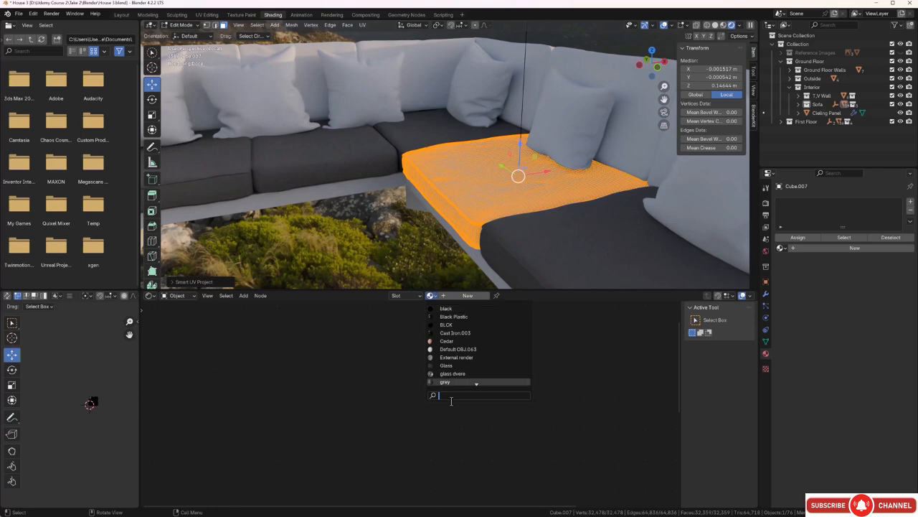
text(so)
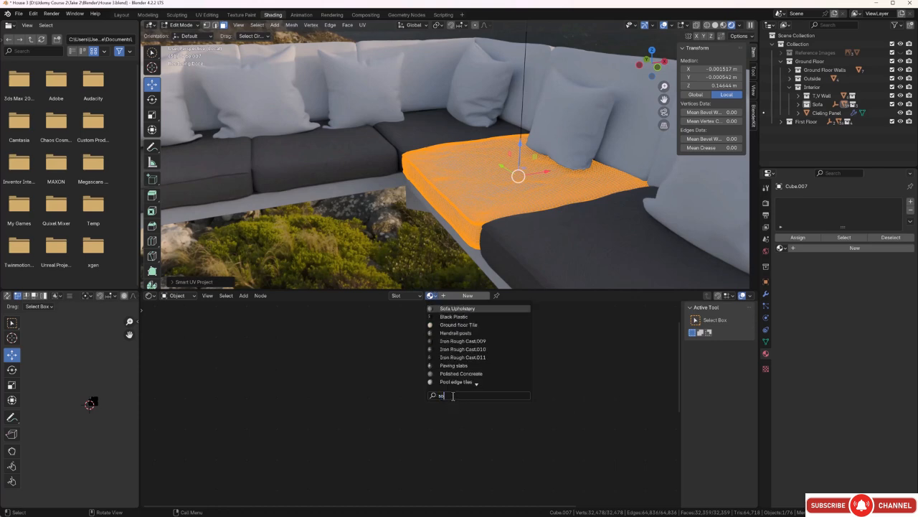
click(458, 308)
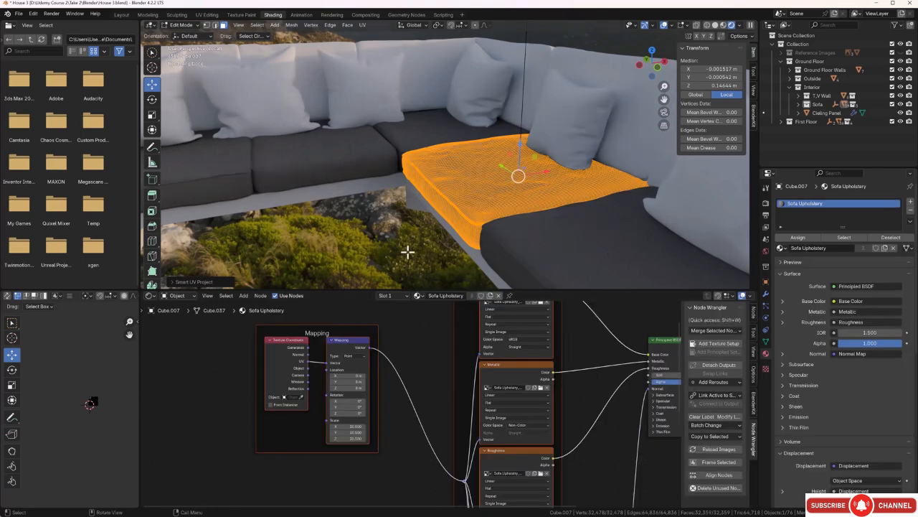
click(410, 254)
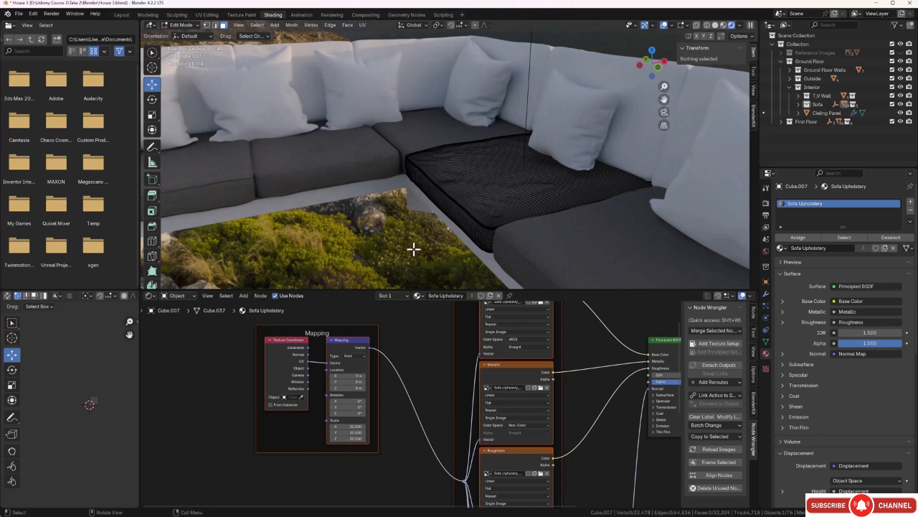
key(Tab)
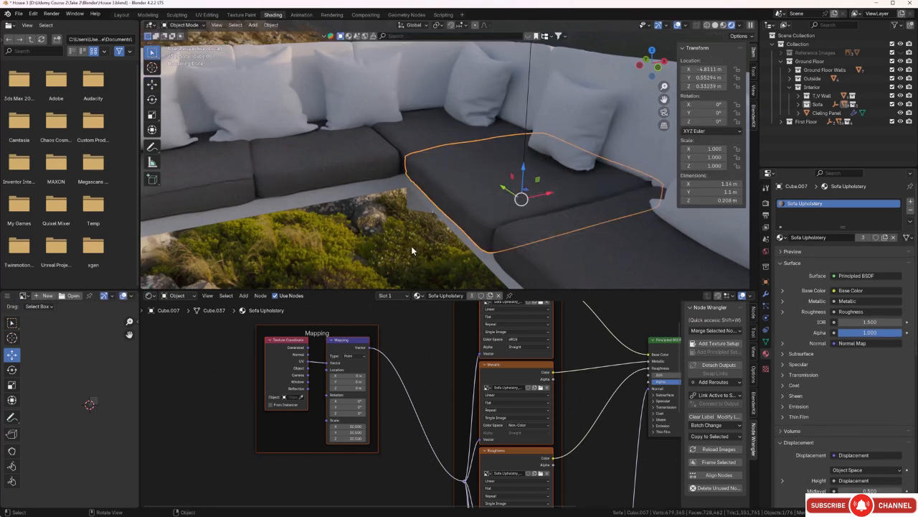
Unwrap all faces of the backrest cushion at the sofa's near end with Smart UV Project, keeping the default settings.
middle_drag(411, 247, 363, 244)
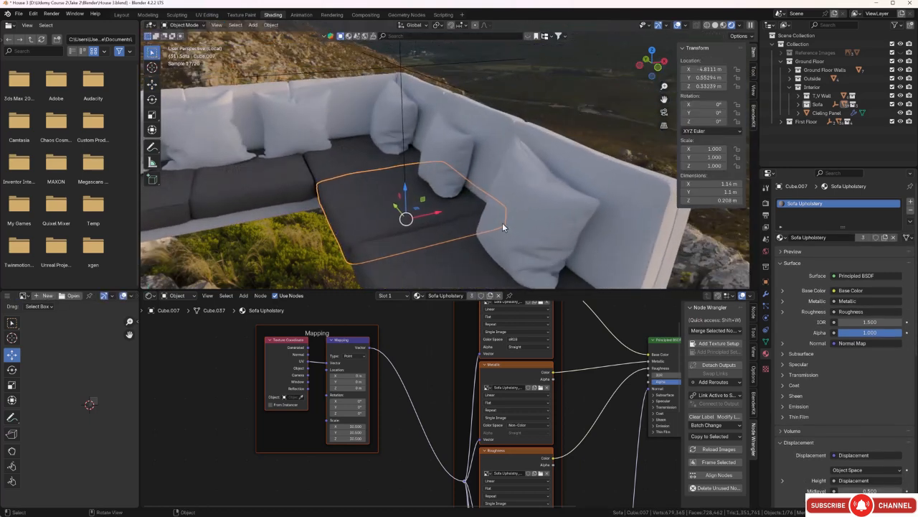
click(611, 182)
middle_drag(611, 182, 578, 195)
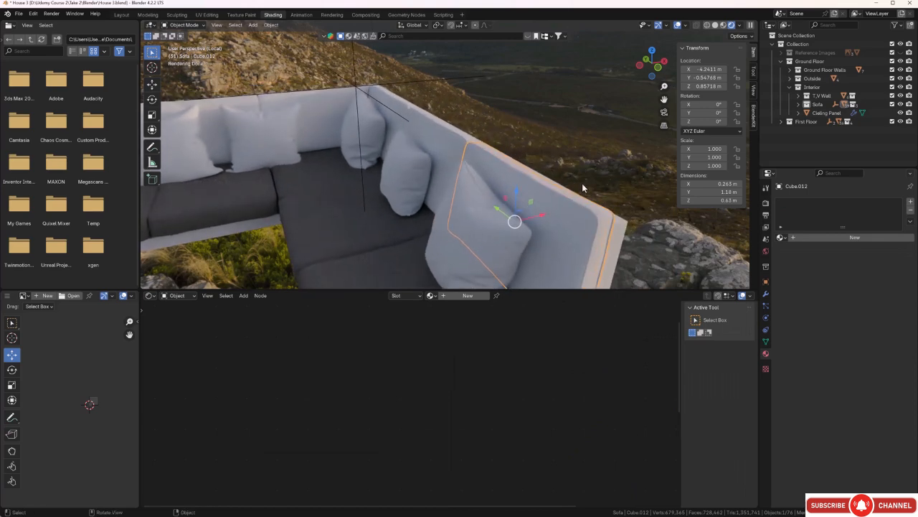
key(Tab)
key(a)
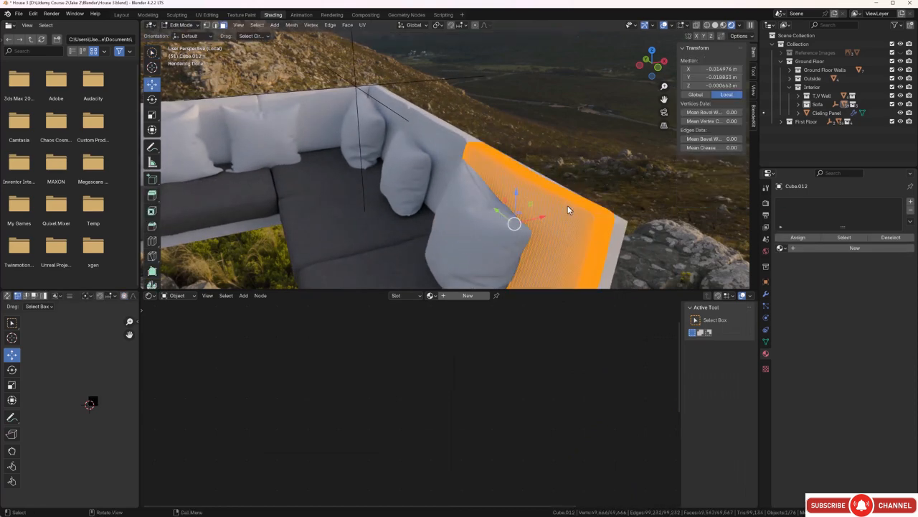
key(u)
click(568, 207)
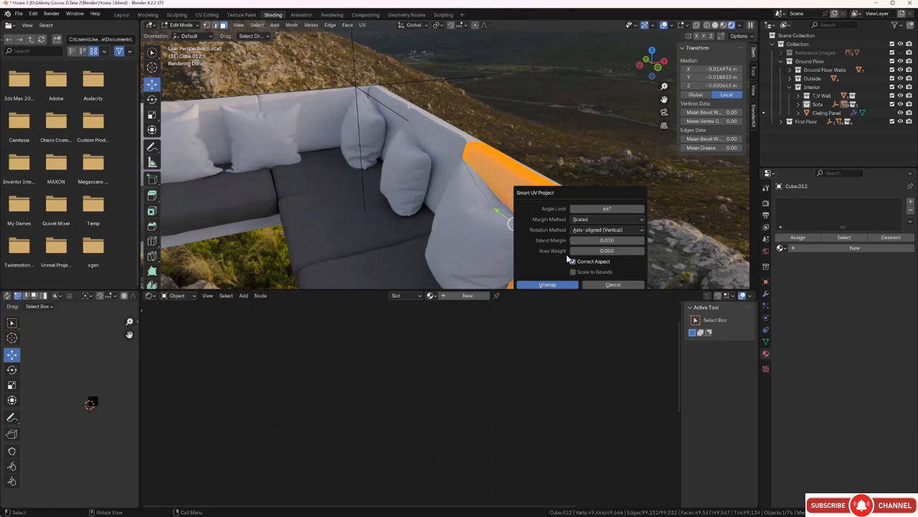
click(547, 284)
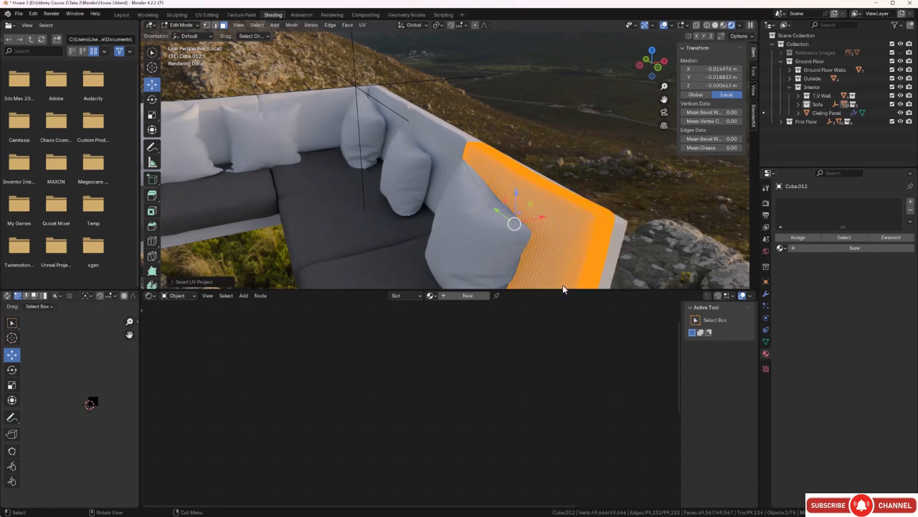
Assign the existing Sofa Upholstery material to the end backrest cushion, clear the selection and return to Object Mode.
click(431, 296)
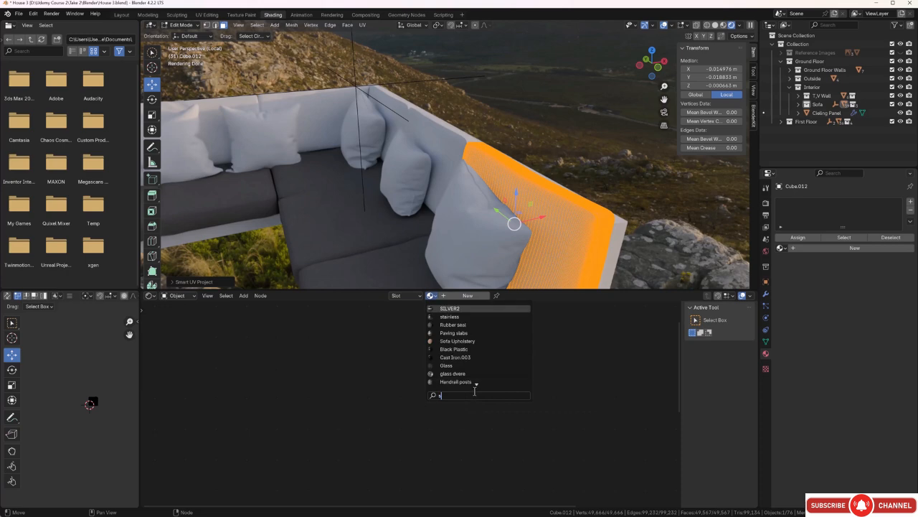
text(so)
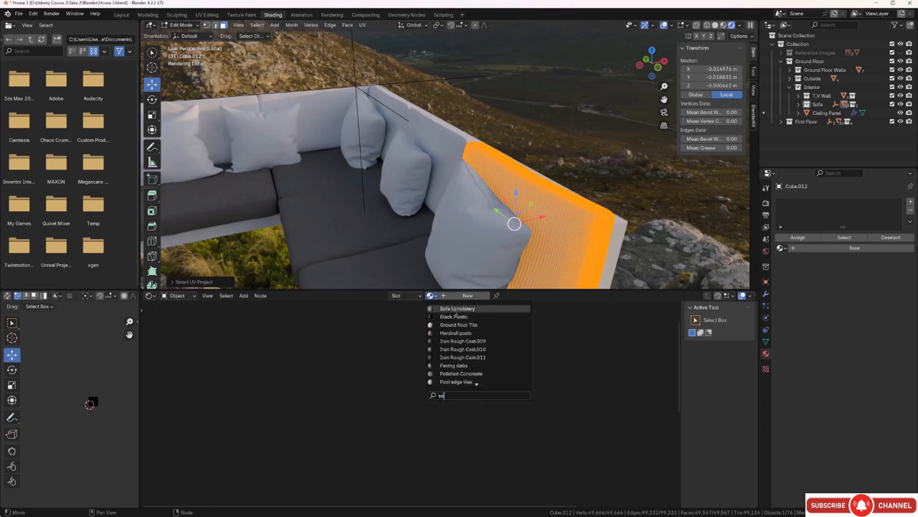
click(455, 308)
click(562, 149)
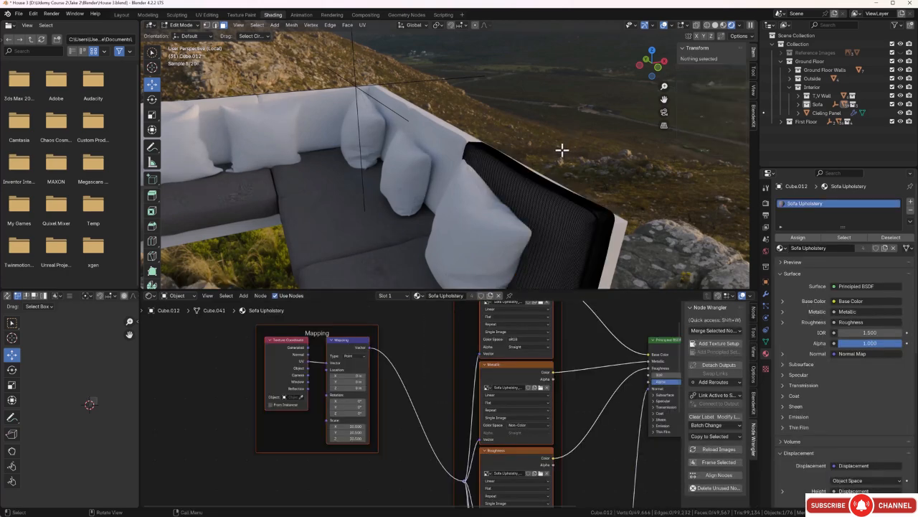
middle_drag(562, 149, 575, 151)
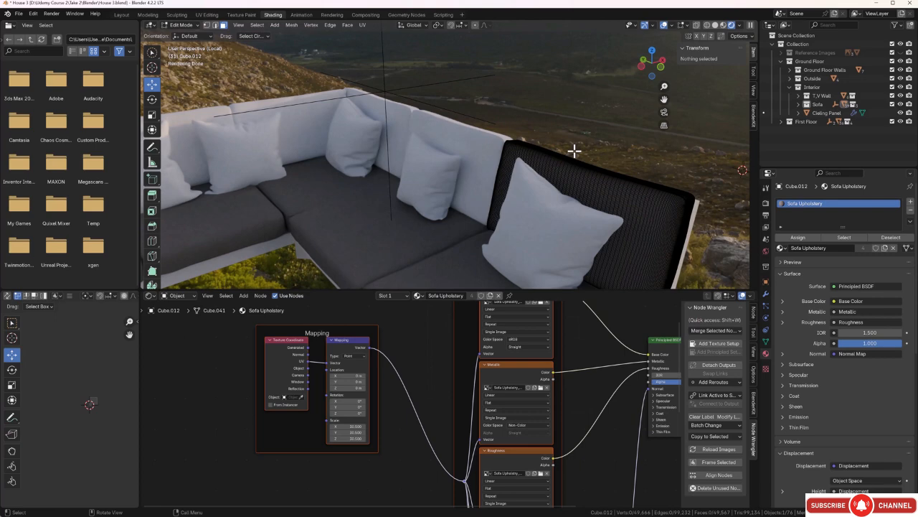
key(Tab)
Select all faces of the plain backrest cushion adjoining the upholstered end one and open the UV mapping options.
click(487, 145)
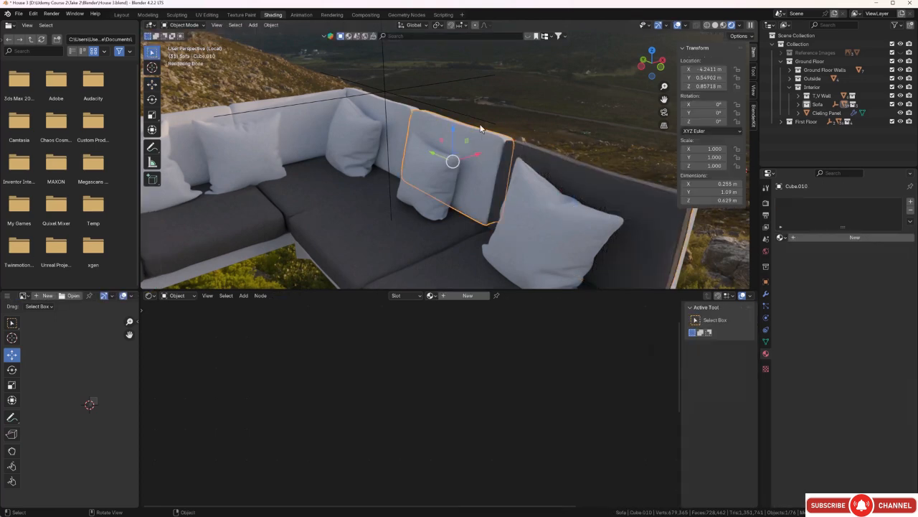
key(Tab)
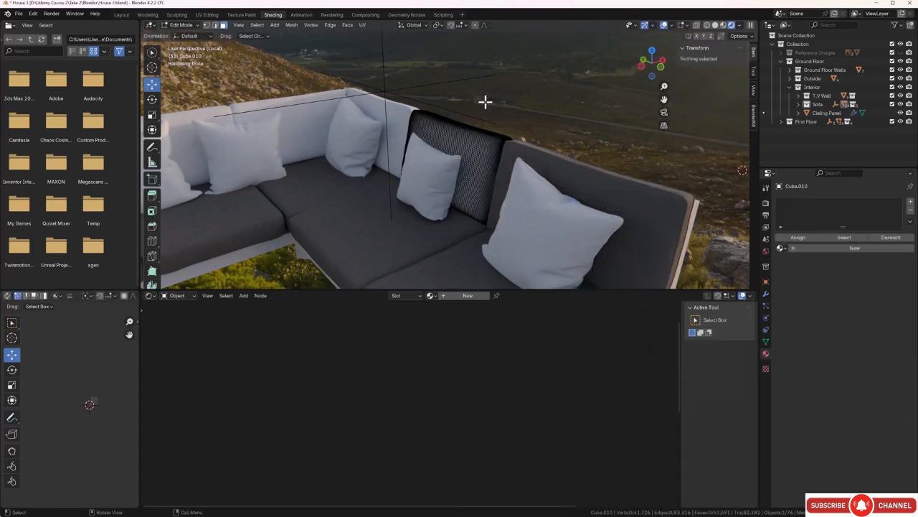
key(a)
key(u)
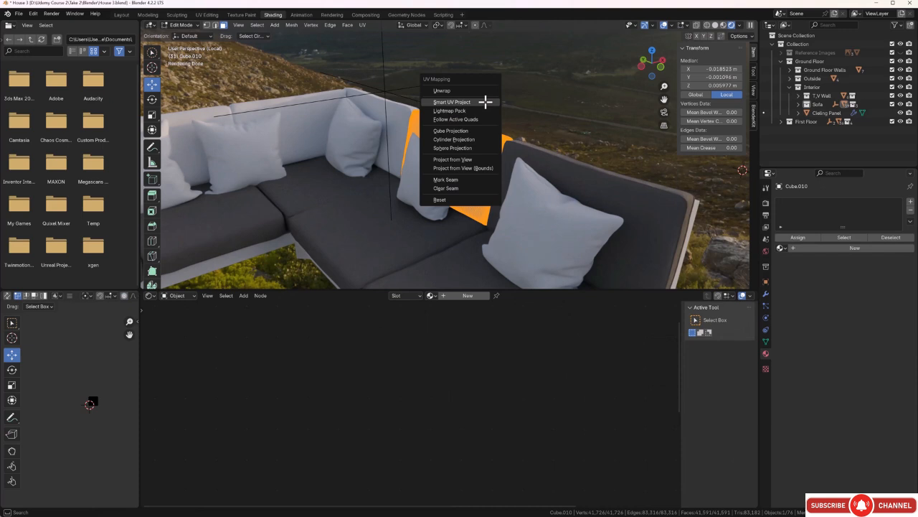
Unwrap the selected backrest cushion Cube.010 with Smart UV Project and assign it the existing Sofa Upholstery material.
click(485, 102)
click(486, 181)
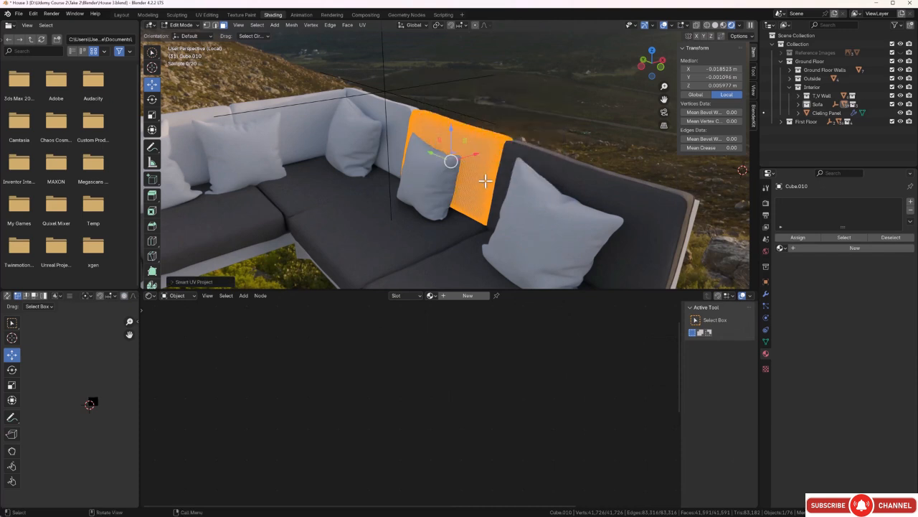
click(433, 296)
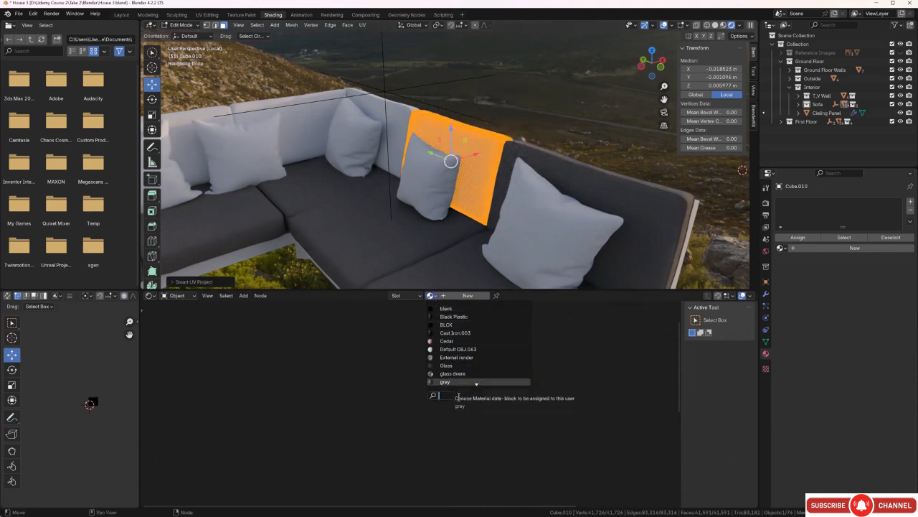
text(so)
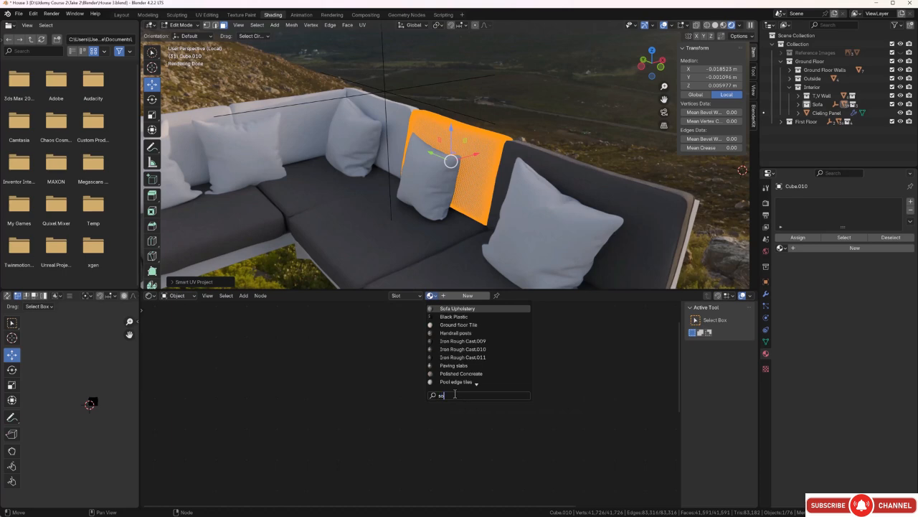
click(458, 309)
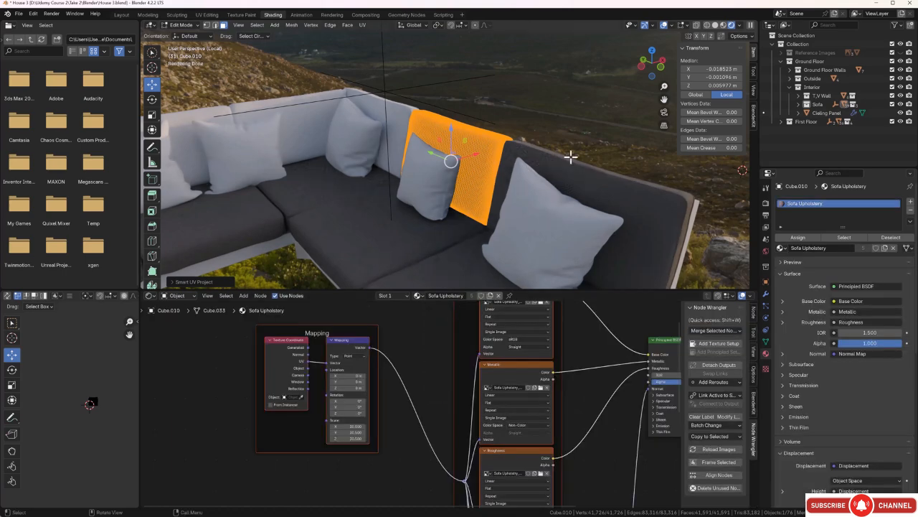
key(alt+a)
key(Tab)
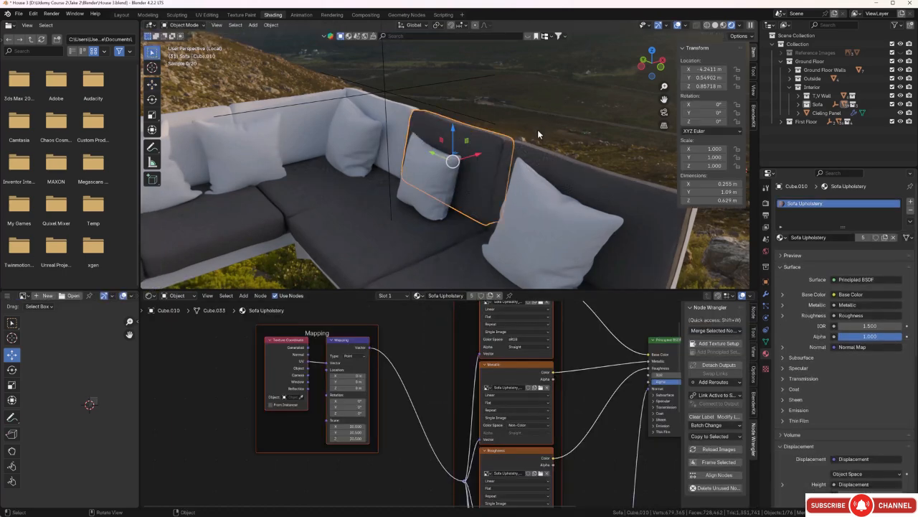
key(alt+a)
Unwrap all faces of the adjacent white backrest cushion Cube.009, beside the sofa's inner corner, with Smart UV Project.
shift+middle_drag(524, 99, 600, 181)
scroll(472, 195, up, 5)
mouse_move(470, 194)
shift+middle_down()
mouse_move(467, 181)
mouse_move(476, 187)
shift+middle_up()
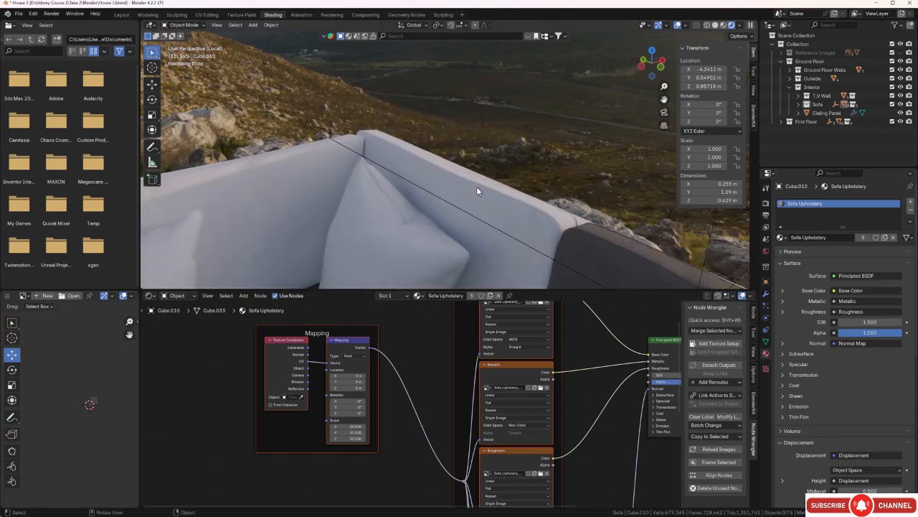
click(476, 187)
key(Tab)
key(a)
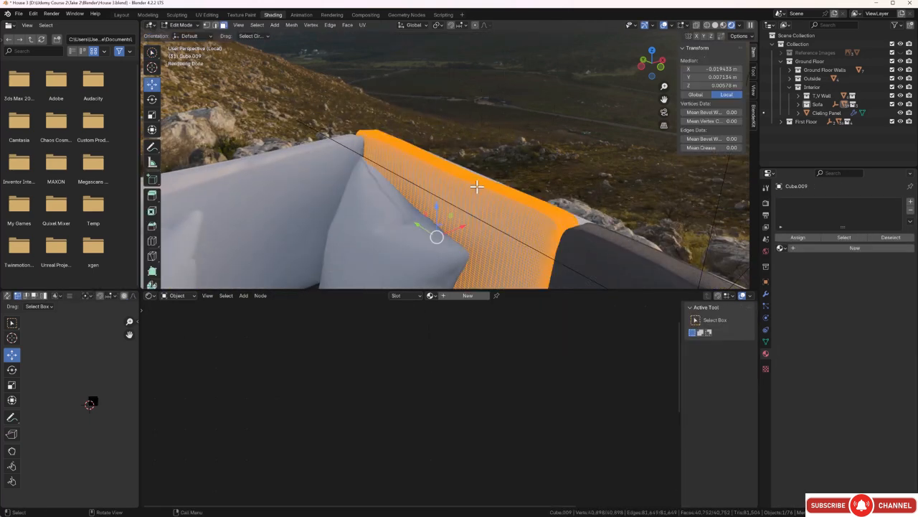
key(u)
click(476, 185)
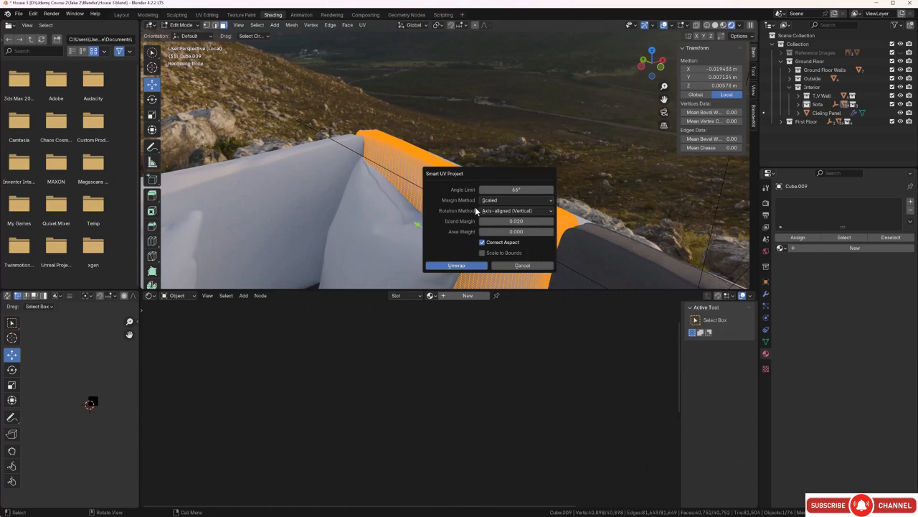
click(471, 265)
Assign the existing Sofa Upholstery material to the unwrapped corner cushion Cube.009 and return to Object Mode.
click(431, 296)
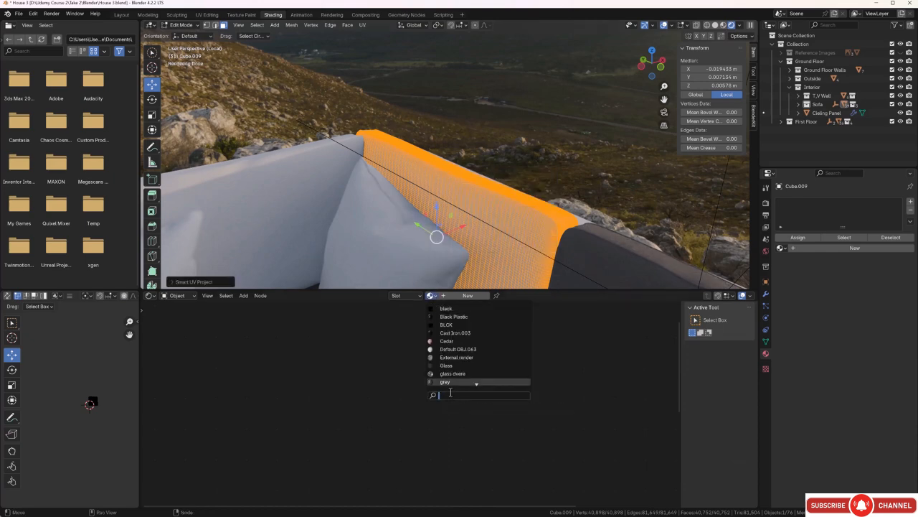
text(so)
click(455, 309)
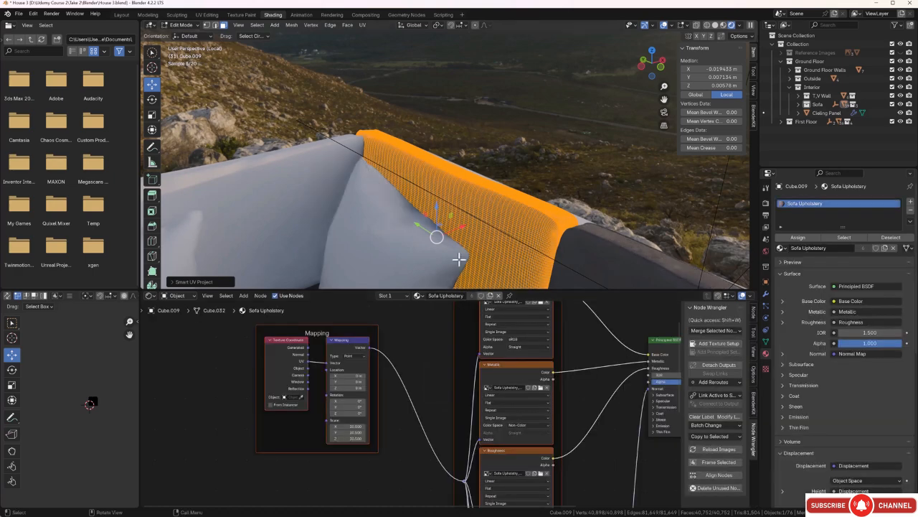
click(497, 146)
key(Tab)
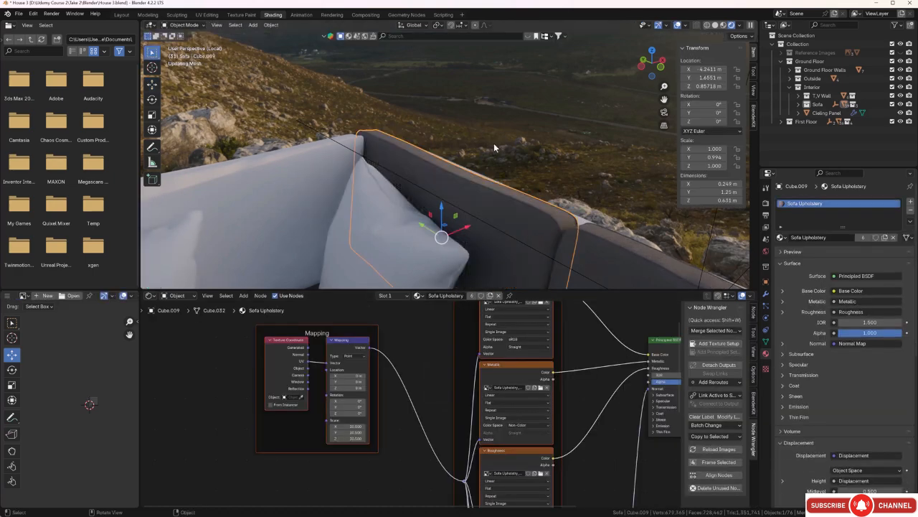
Unwrap all faces of Cube.011, the first backrest cushion on the other side of the sofa corner, with Smart UV Project.
middle_drag(493, 143, 458, 154)
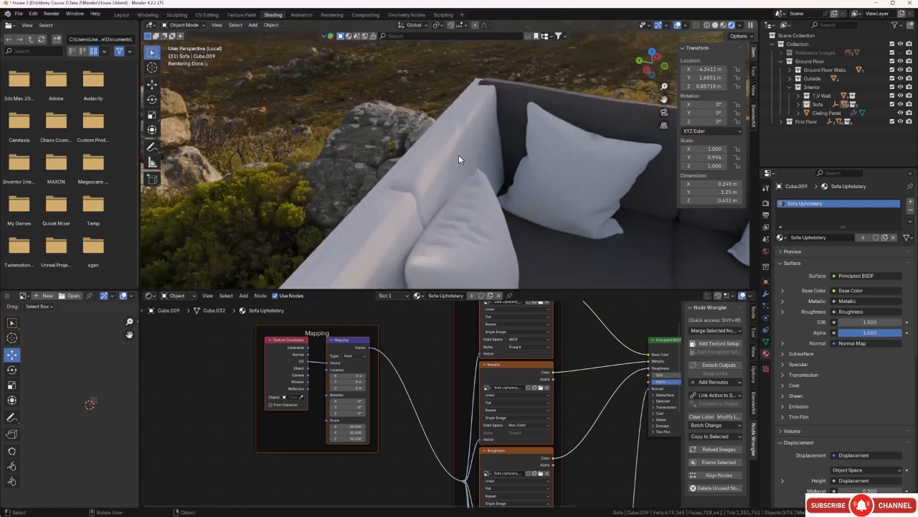
click(459, 154)
key(Tab)
key(a)
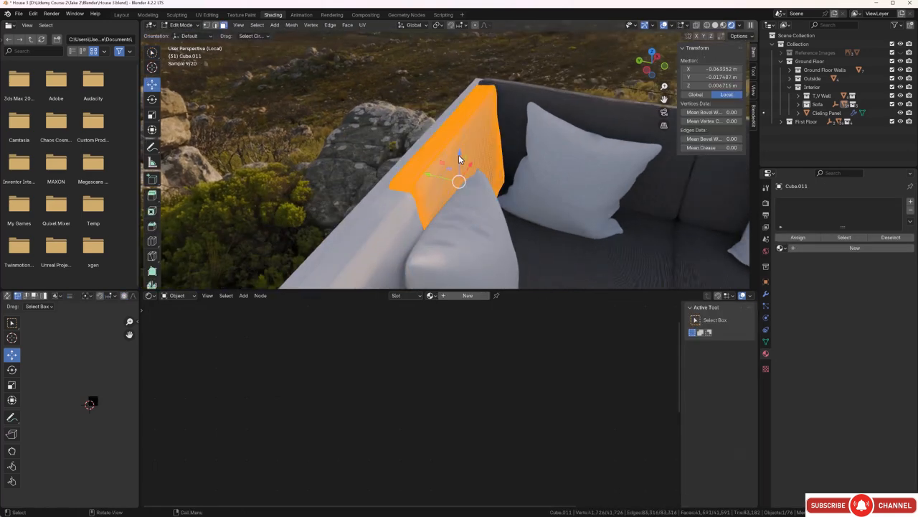
key(u)
click(459, 154)
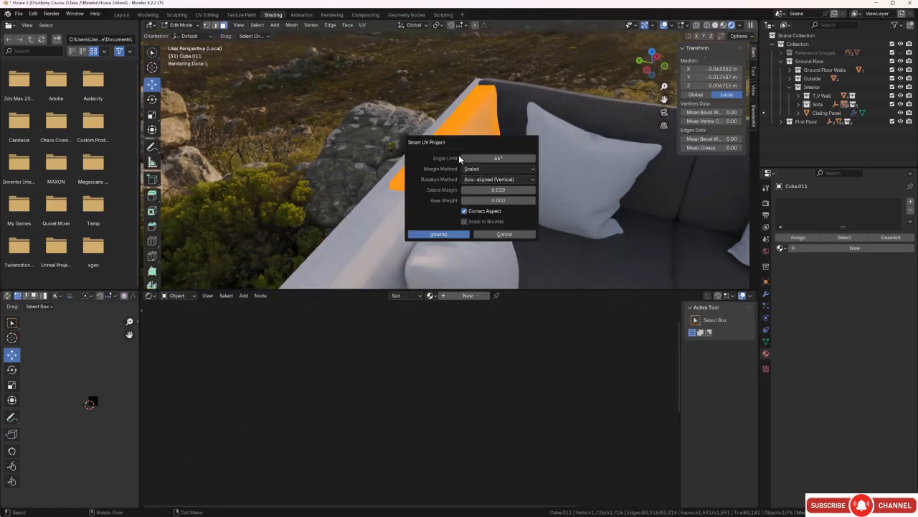
click(463, 234)
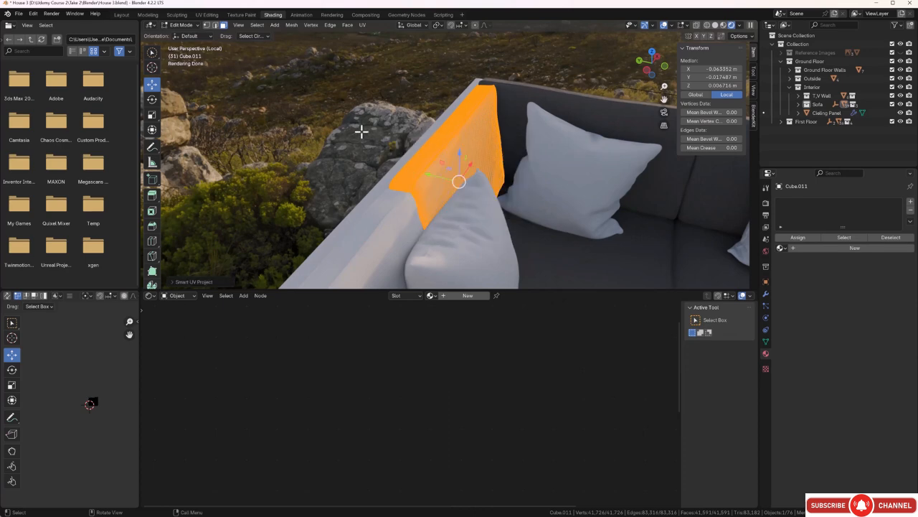
Return to Object Mode and assign the existing Sofa Upholstery material to the backrest cushion Cube.011.
key(Tab)
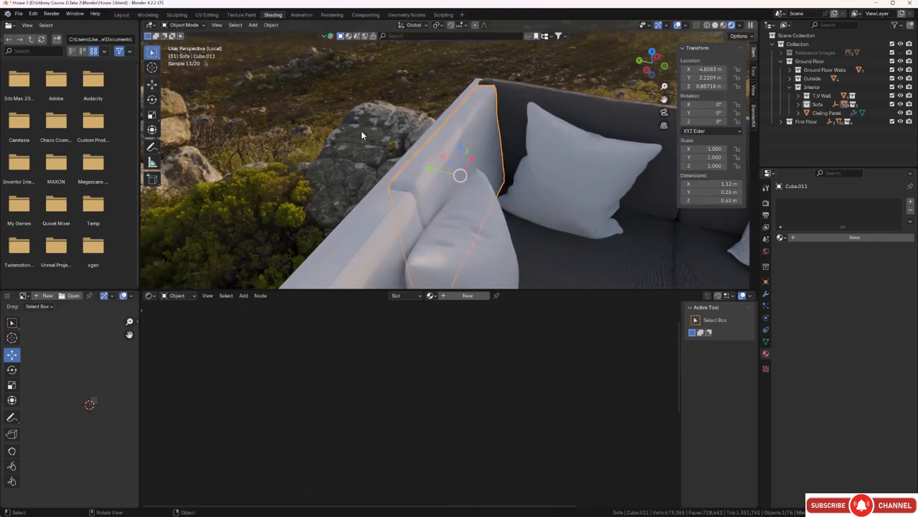
click(430, 295)
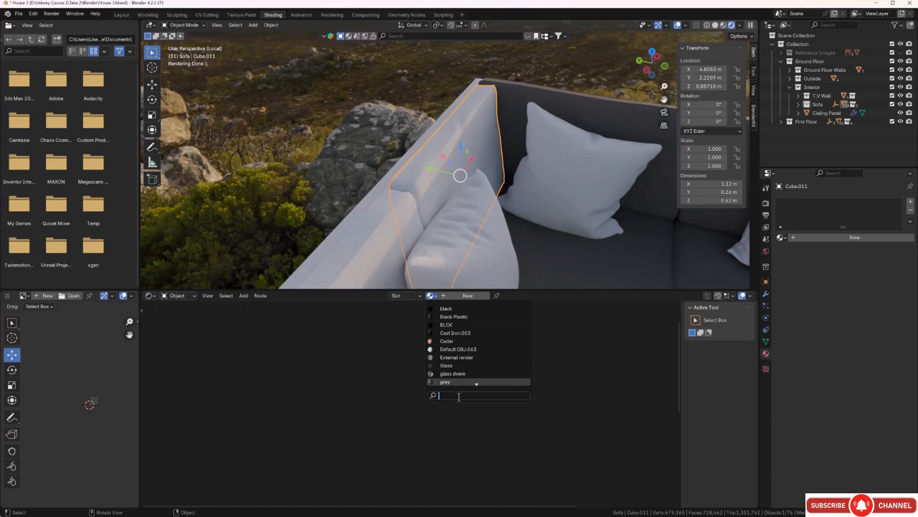
text(so)
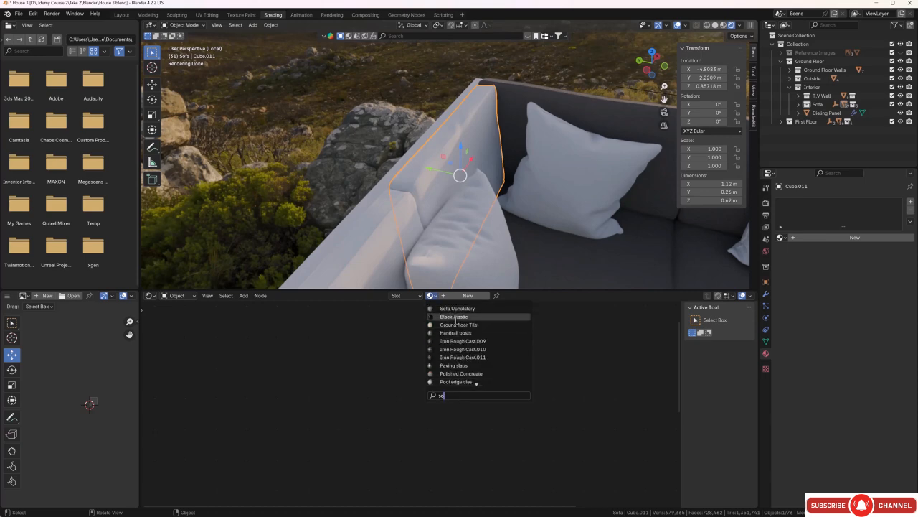
click(459, 308)
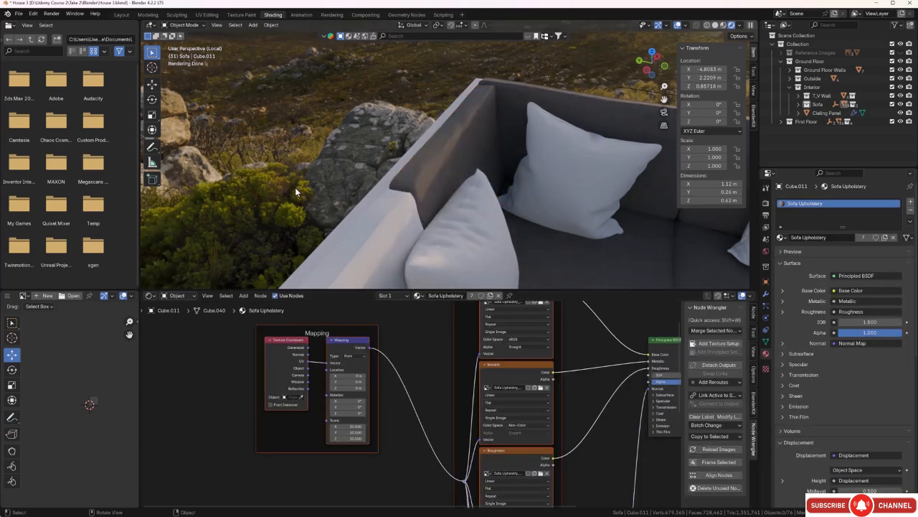
Unwrap all faces of Cube.013, the middle backrest cushion along the same side, with Smart UV Project.
middle_drag(296, 192, 351, 155)
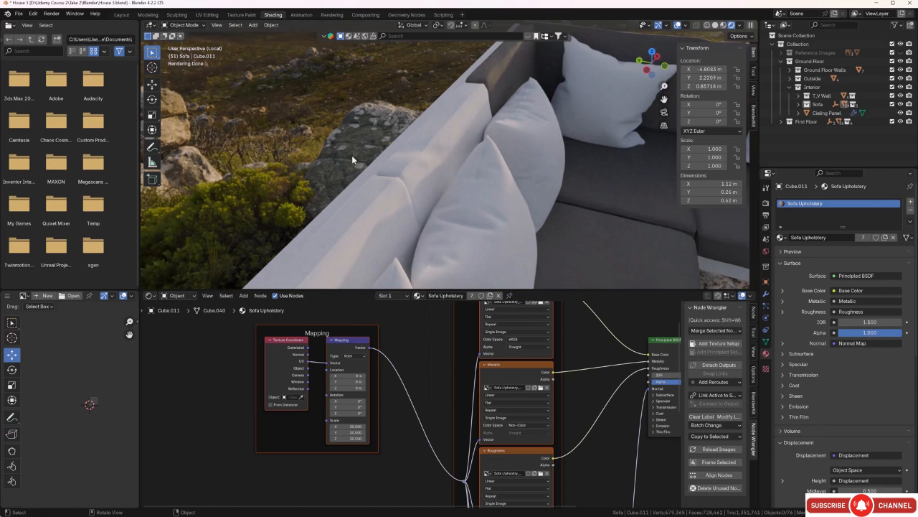
click(417, 171)
key(Tab)
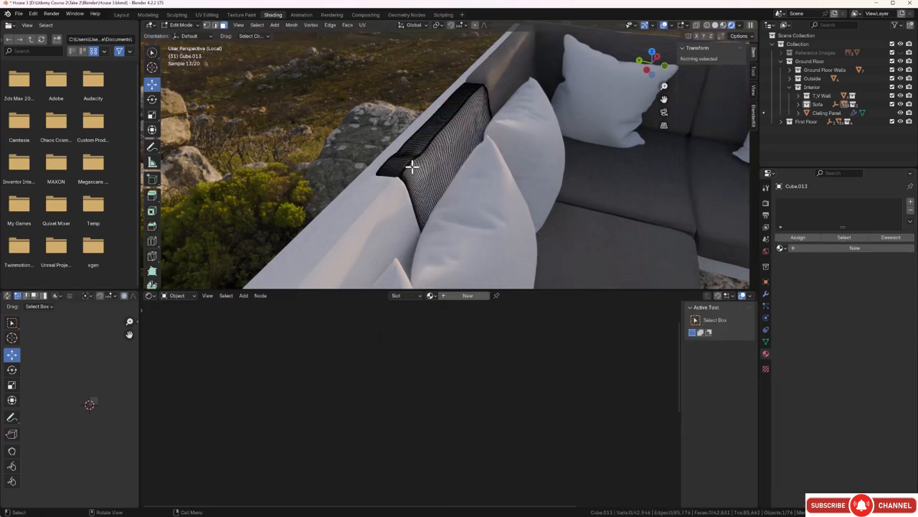
key(a)
key(u)
click(411, 165)
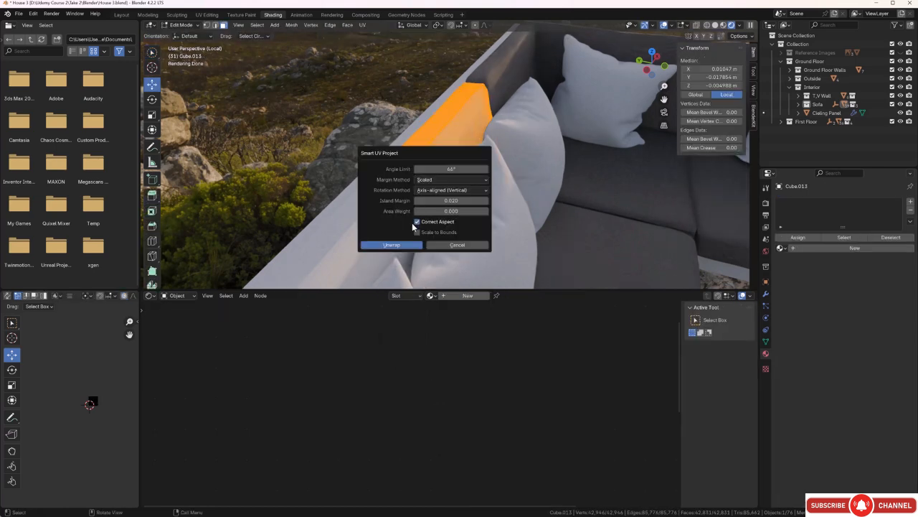
click(410, 244)
Assign the existing Sofa Upholstery material to the middle backrest cushion Cube.013 and leave Edit Mode.
click(419, 298)
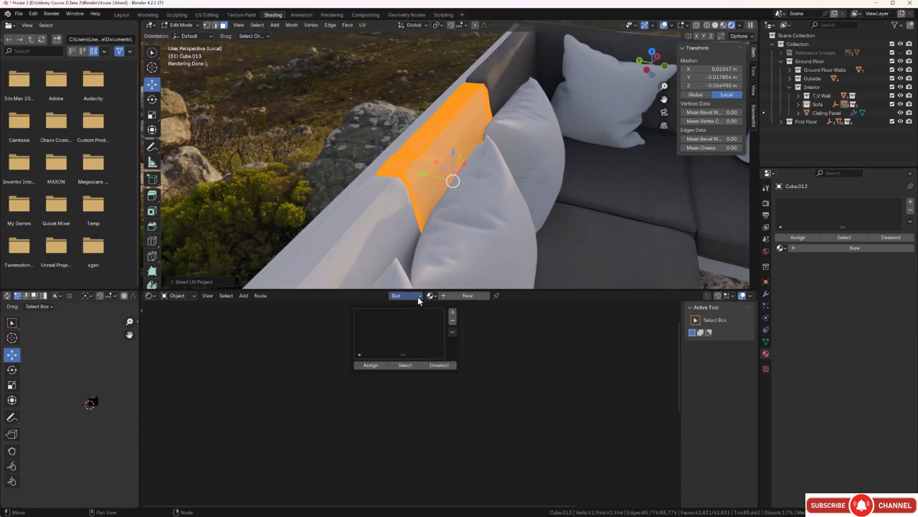
click(429, 296)
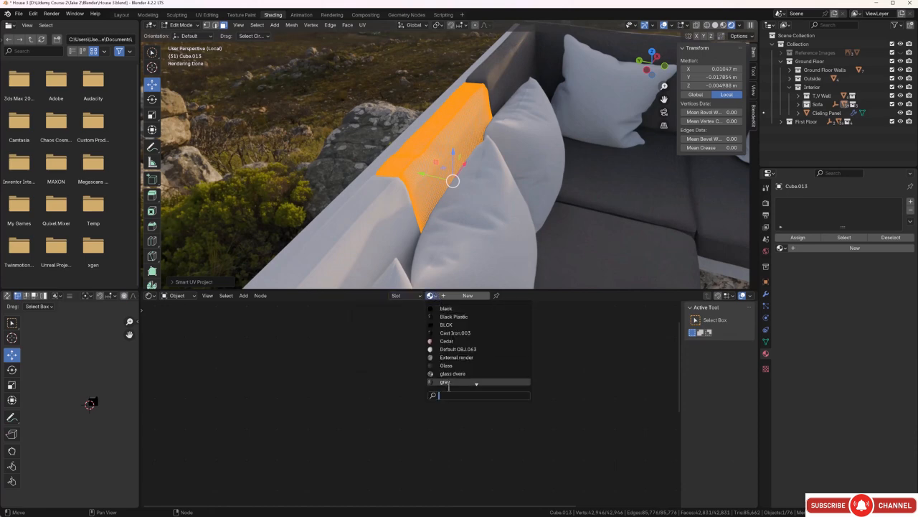
text(so)
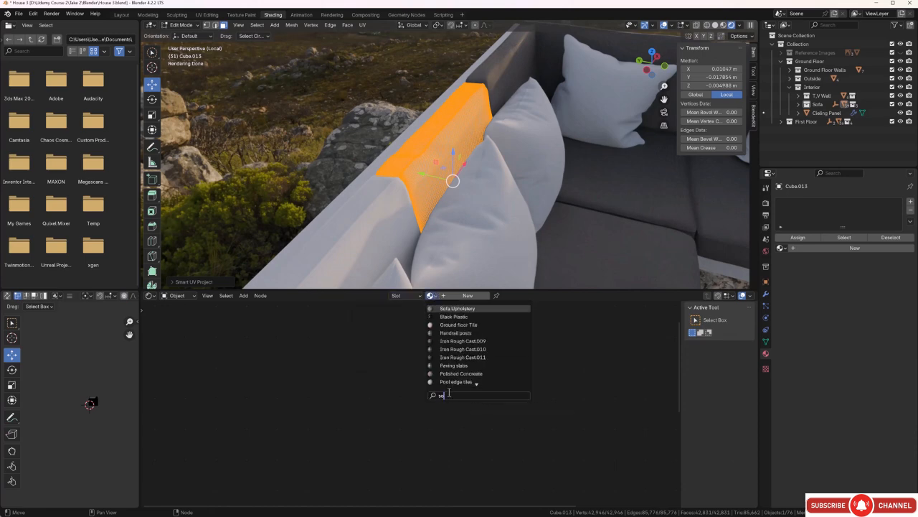
click(453, 307)
click(322, 132)
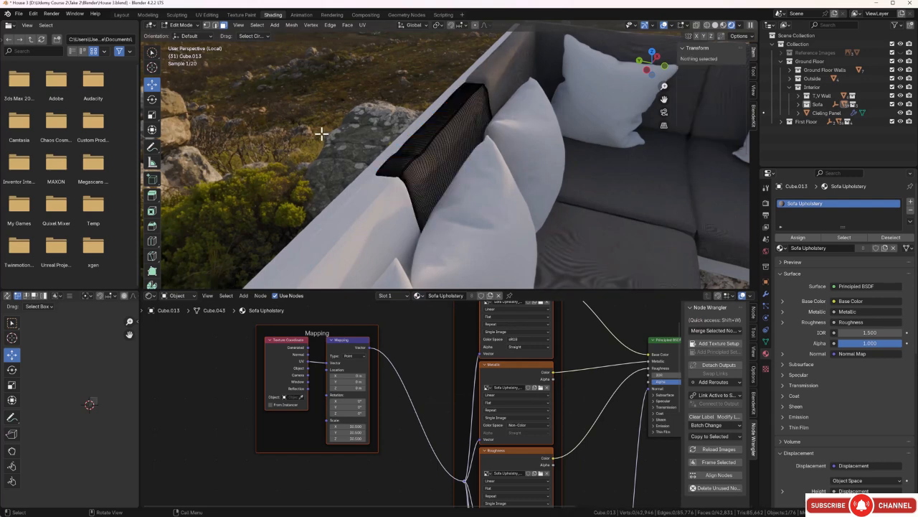
key(Tab)
Unwrap all faces of Cube.014, the last backrest cushion next to the armrest, with Smart UV Project.
middle_drag(310, 130, 307, 107)
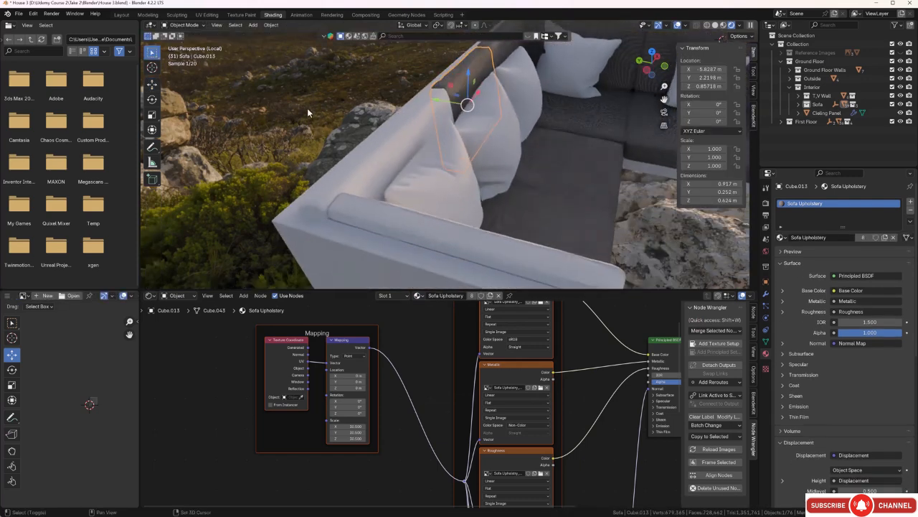
click(379, 158)
key(Tab)
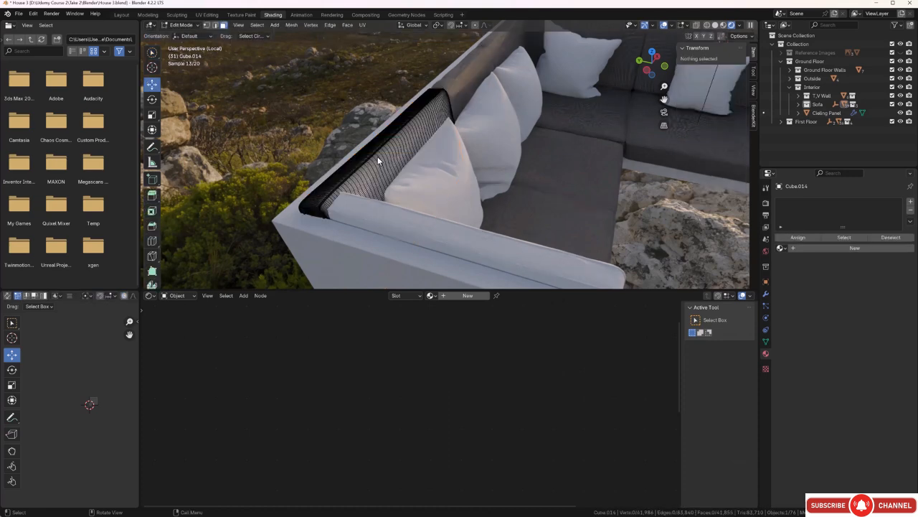
alt+click(377, 157)
key(u)
click(378, 155)
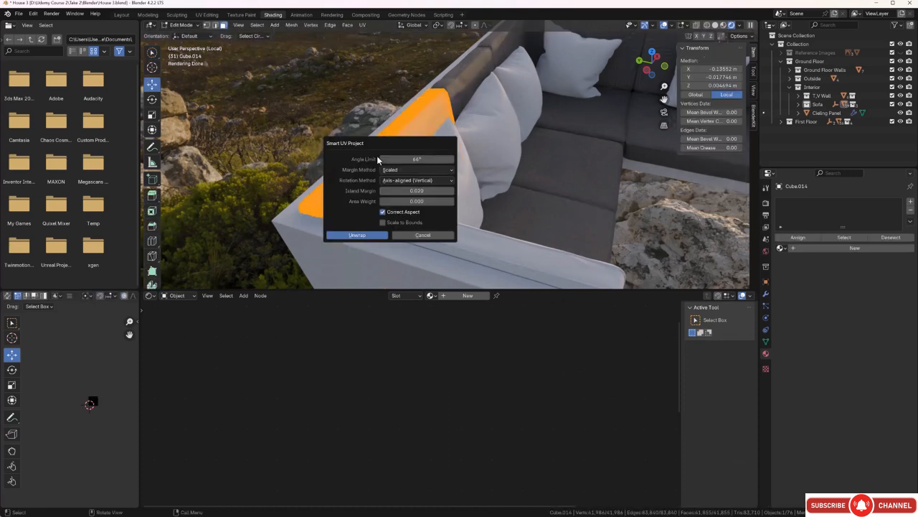
click(378, 235)
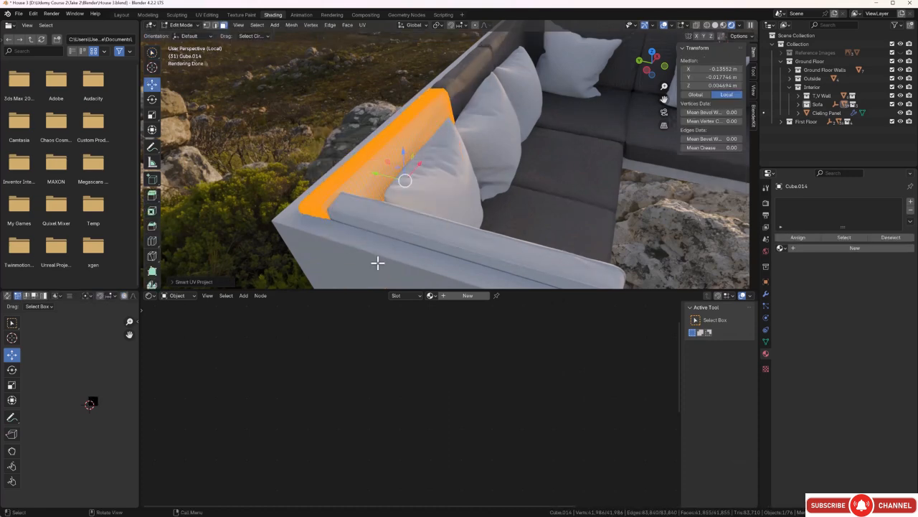
Assign the existing Sofa Upholstery material to the end backrest cushion Cube.014 and return to Object Mode.
click(434, 296)
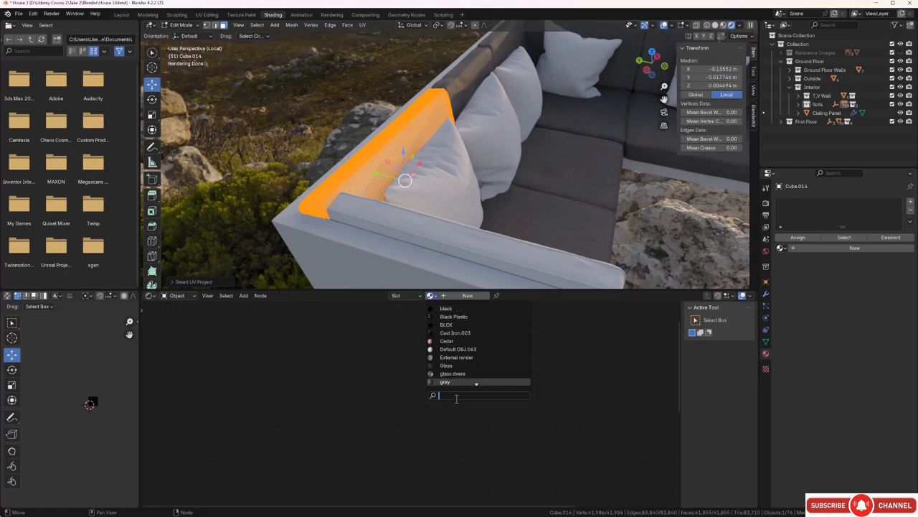
text(so)
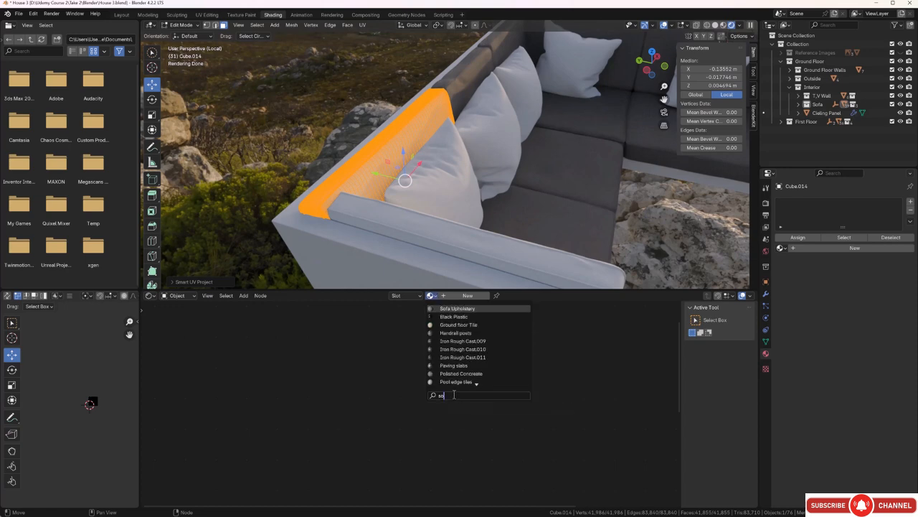
click(458, 310)
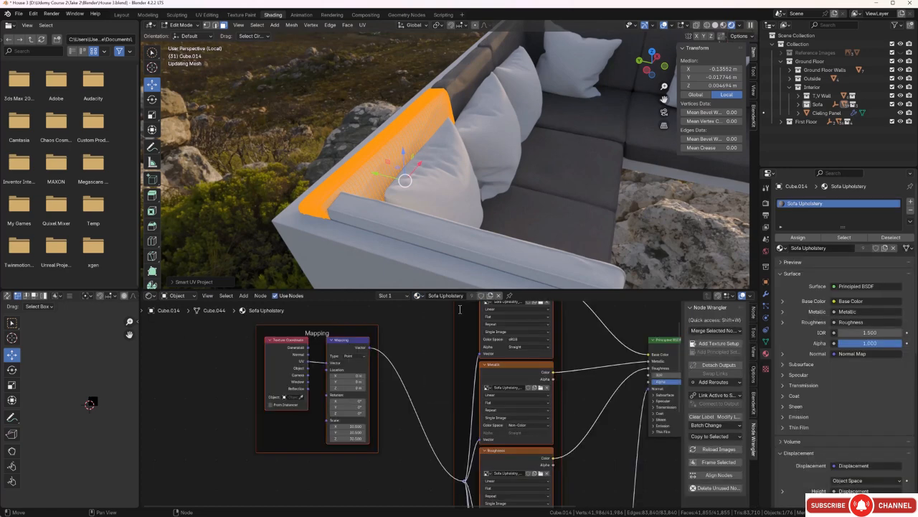
click(264, 185)
key(Tab)
Unwrap all faces of Cube.015, the side cushion resting against the sofa's end armrest, with Smart UV Project.
middle_drag(267, 191, 358, 213)
scroll(294, 188, up, 4)
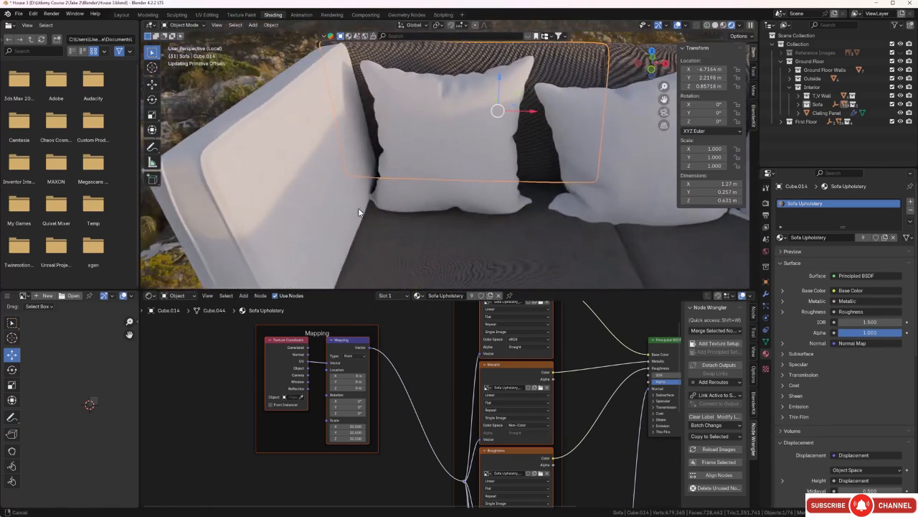
click(320, 206)
key(Tab)
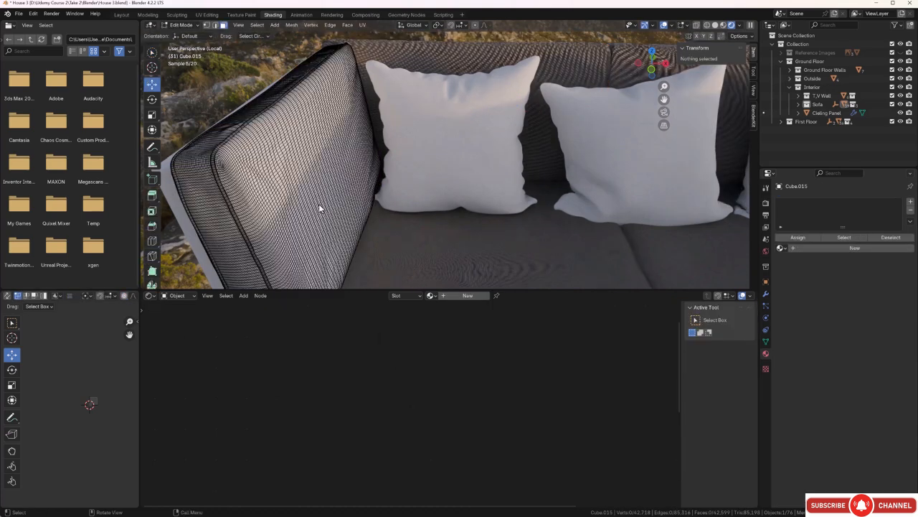
key(a)
key(u)
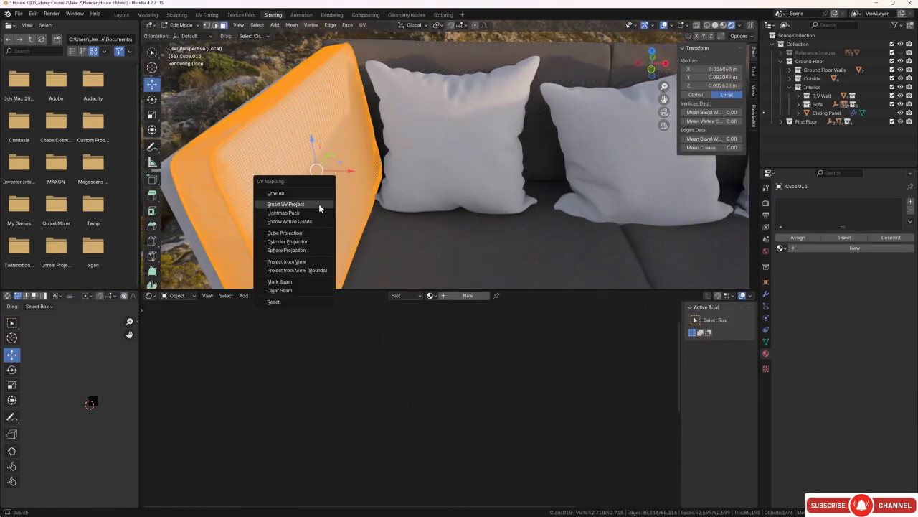
click(318, 203)
click(321, 285)
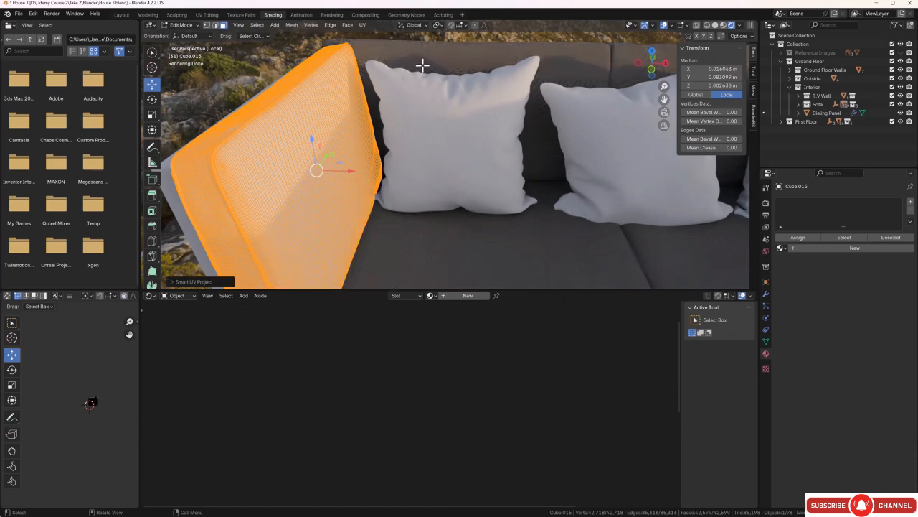
Assign the existing Sofa Upholstery material to the side cushion Cube.015, return to Object Mode and deselect it.
click(431, 295)
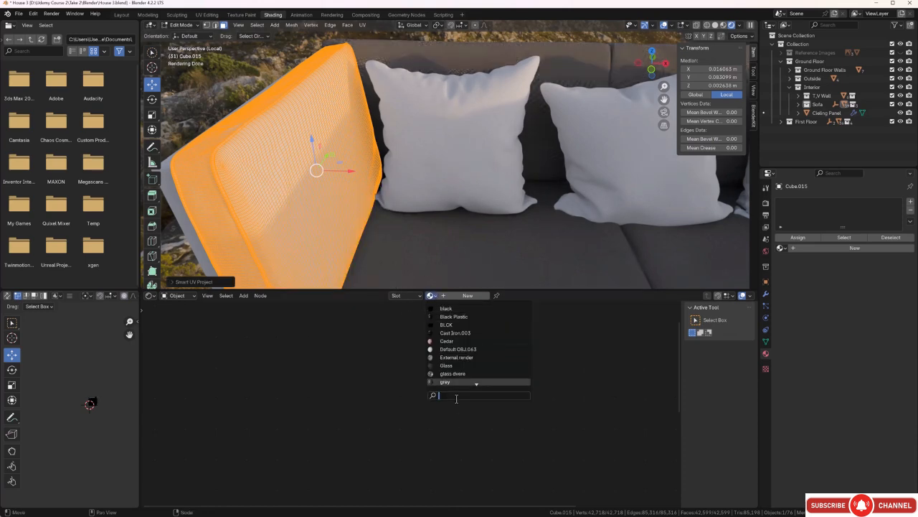
text(so)
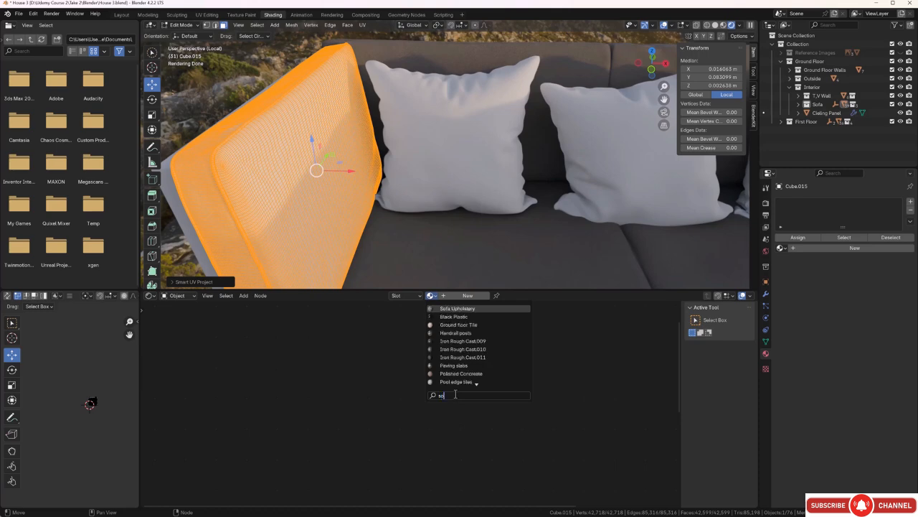
click(462, 308)
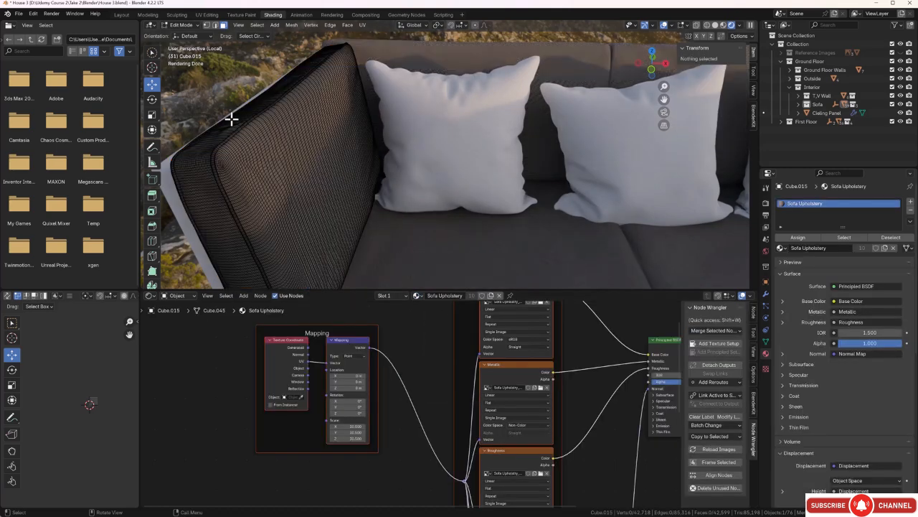
key(Tab)
click(207, 105)
Examine the upholstery across the whole corner sofa and check the fabric weave up close on a backrest cushion.
scroll(240, 152, down, 2)
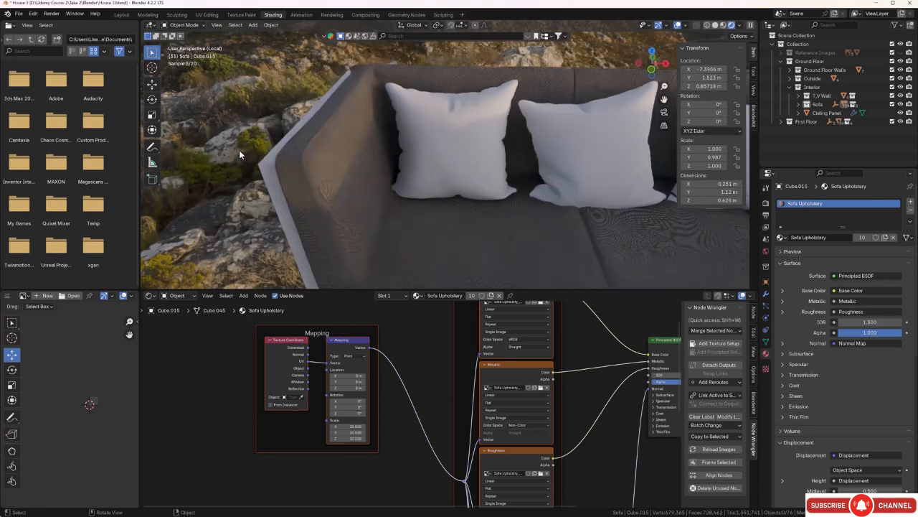
middle_drag(243, 155, 260, 172)
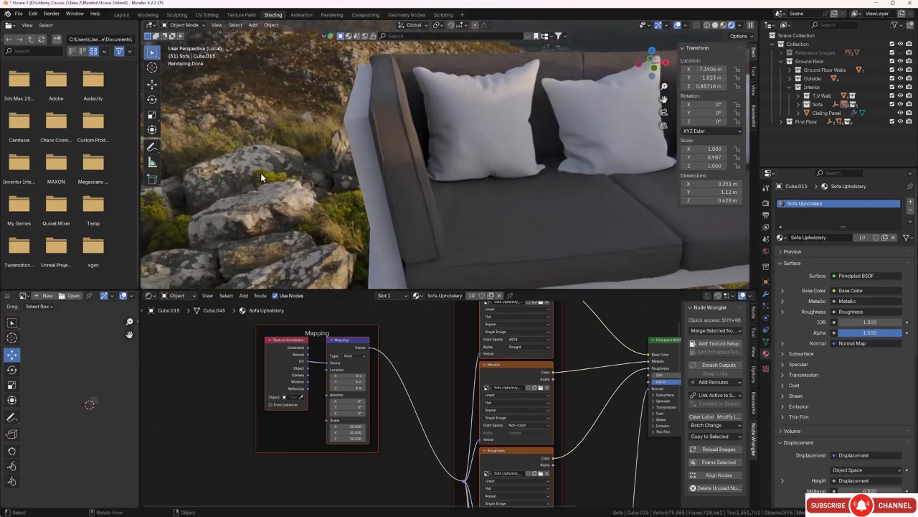
scroll(260, 172, down, 3)
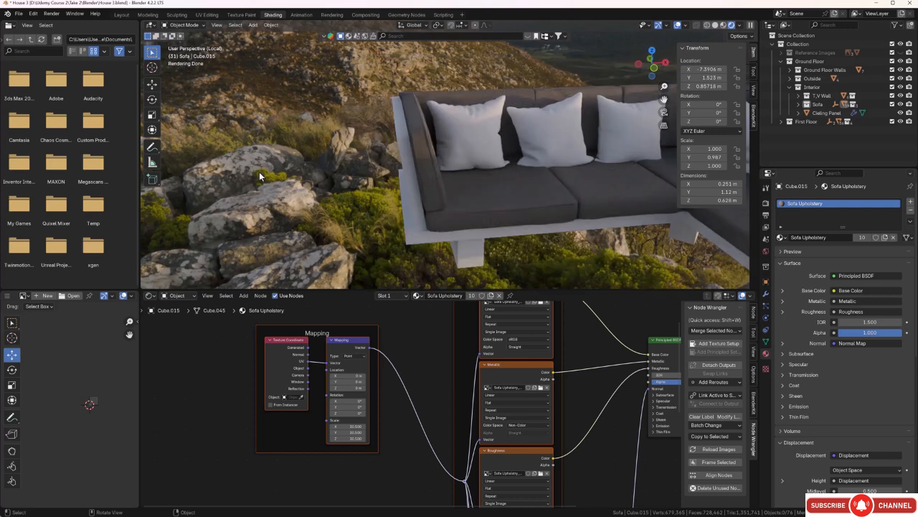
shift+middle_drag(406, 183, 233, 171)
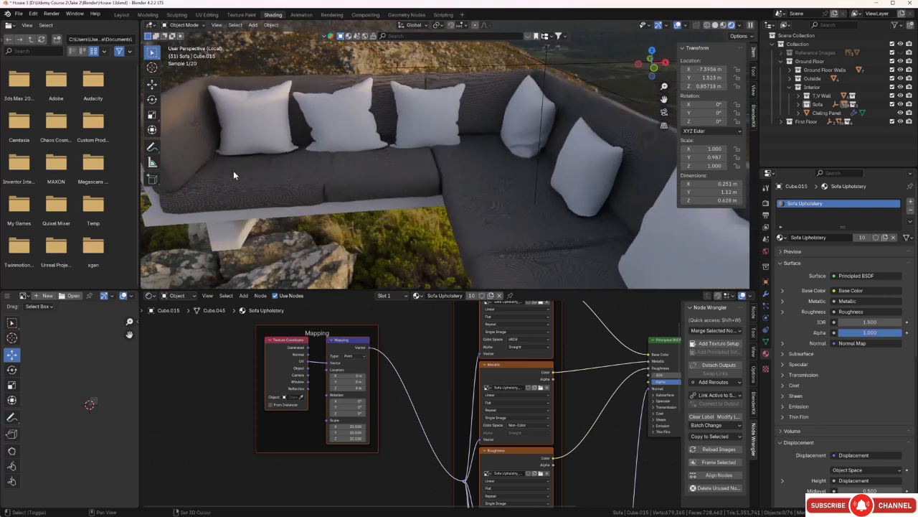
middle_drag(295, 178, 287, 169)
alt+drag(287, 169, 287, 169)
middle_drag(288, 169, 284, 168)
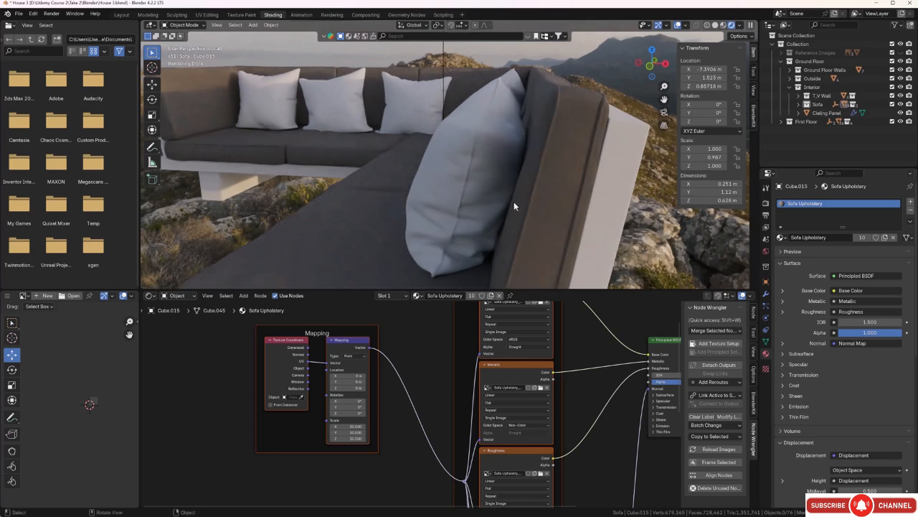
scroll(522, 206, up, 3)
middle_drag(521, 204, 507, 209)
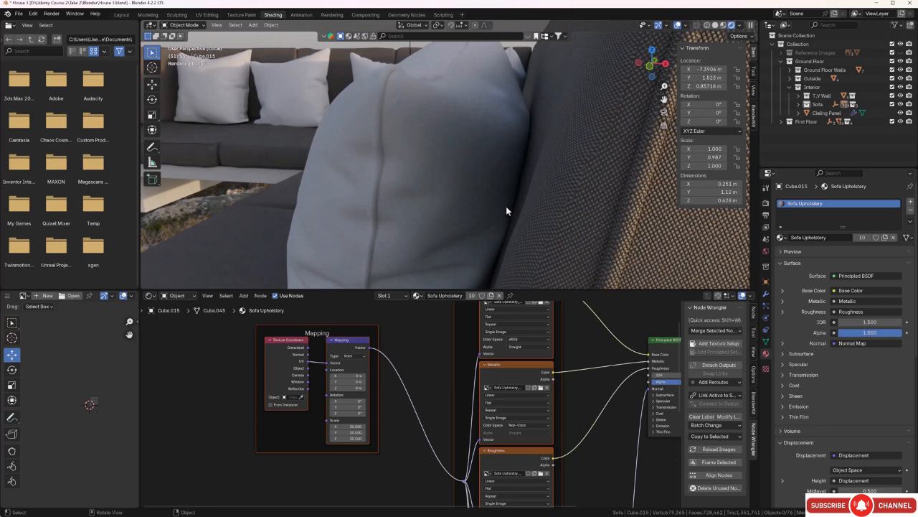
Move the Principled BSDF and Material Output nodes of Sofa Upholstery away from the texture nodes to make room between them.
scroll(522, 346, down, 3)
middle_drag(549, 355, 482, 344)
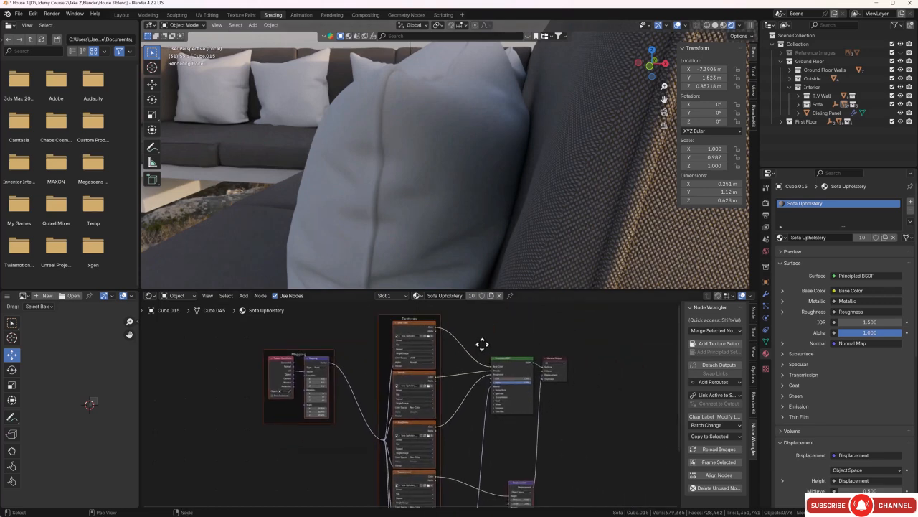
click(505, 361)
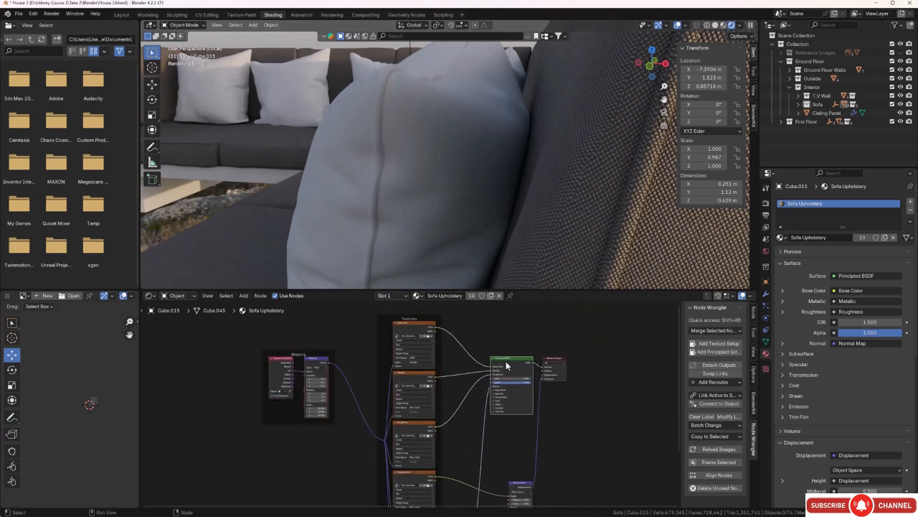
shift+click(558, 362)
key(g)
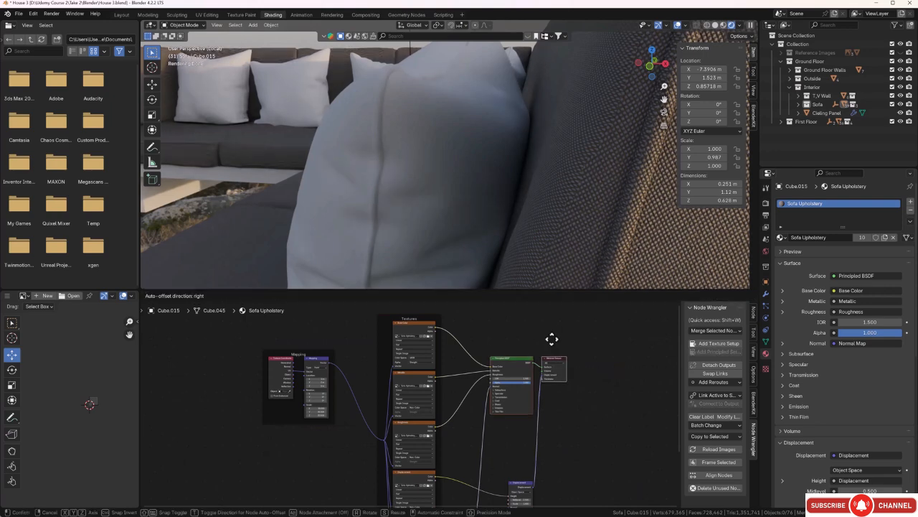
click(620, 327)
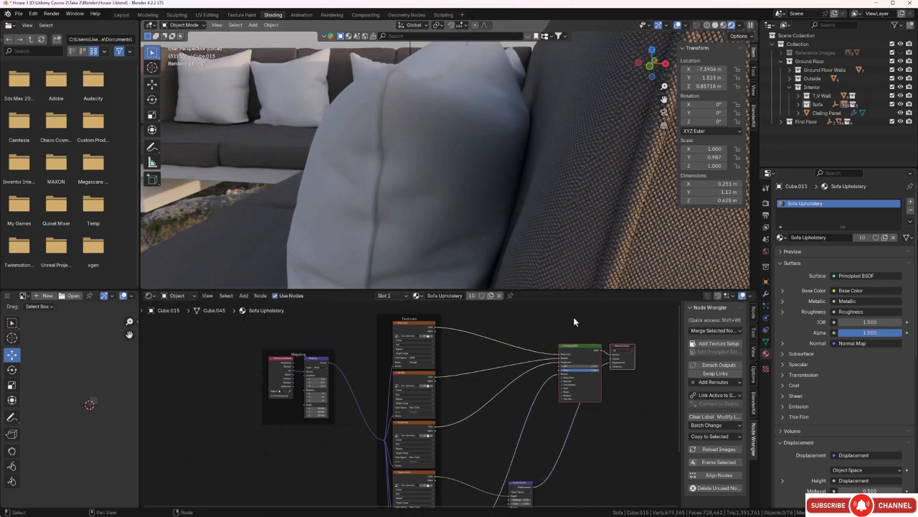
click(561, 323)
middle_drag(545, 325, 528, 356)
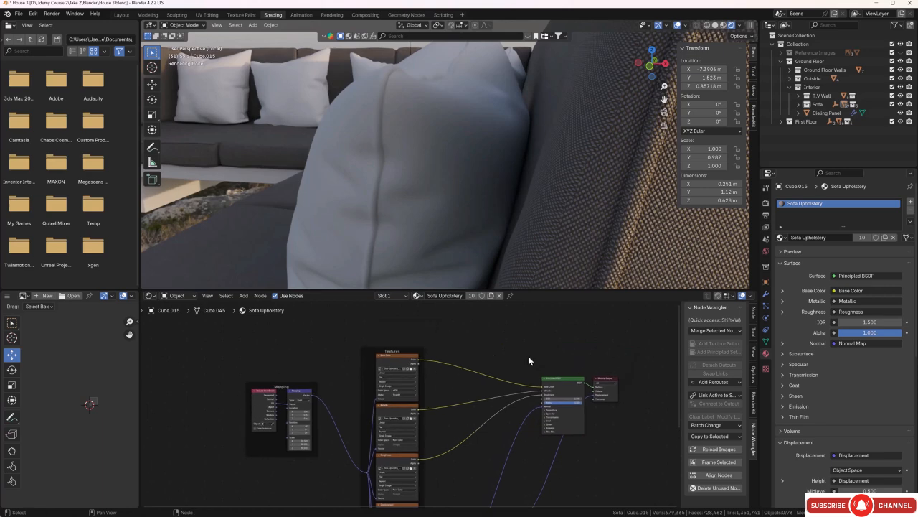
Insert a Color Ramp node between the Base Color texture and the Principled BSDF of the Sofa Upholstery material.
key(shift+a)
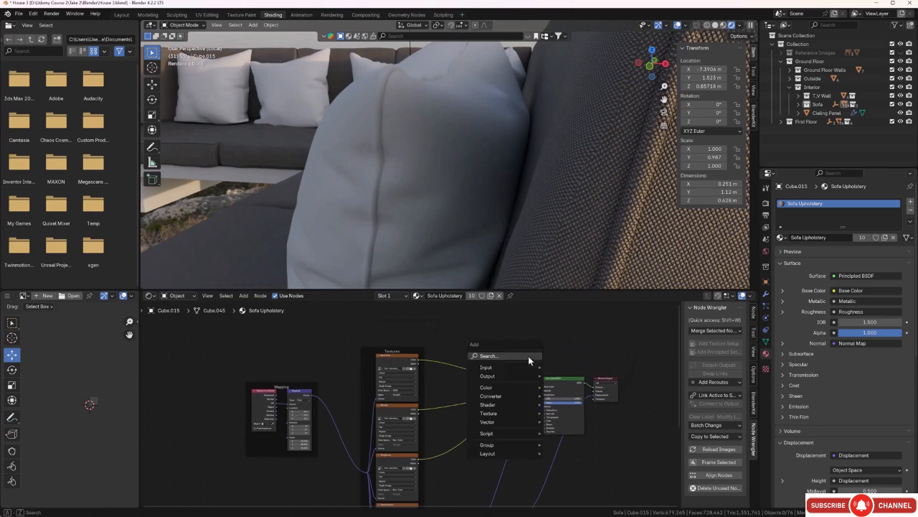
click(528, 356)
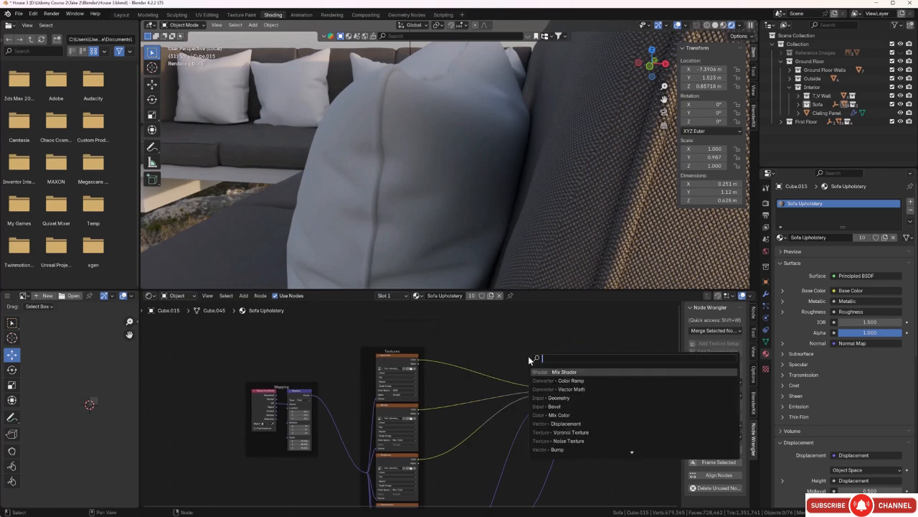
click(558, 380)
click(469, 351)
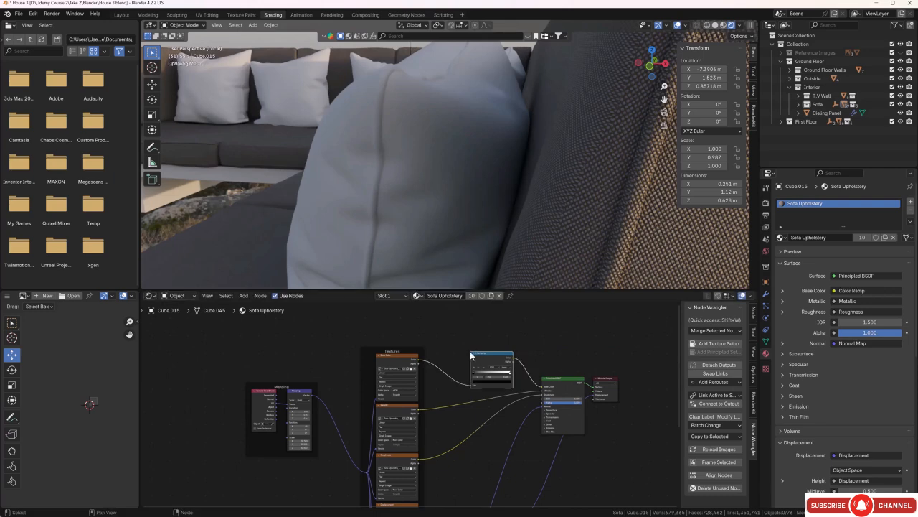
Adjust the dark and light stops of the Color Ramp to tune the upholstery's grey tone.
scroll(526, 352, up, 3)
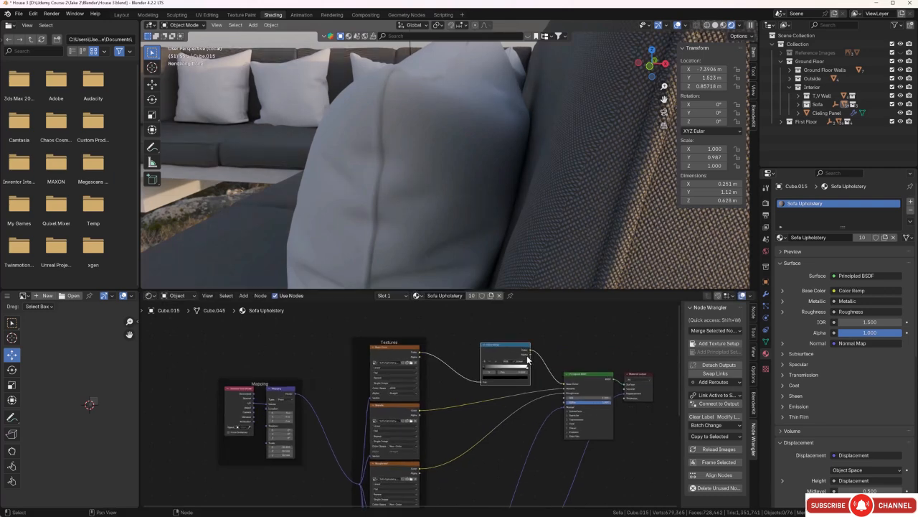
mouse_move(511, 355)
mouse_down()
mouse_move(534, 354)
mouse_move(511, 355)
mouse_up()
click(565, 355)
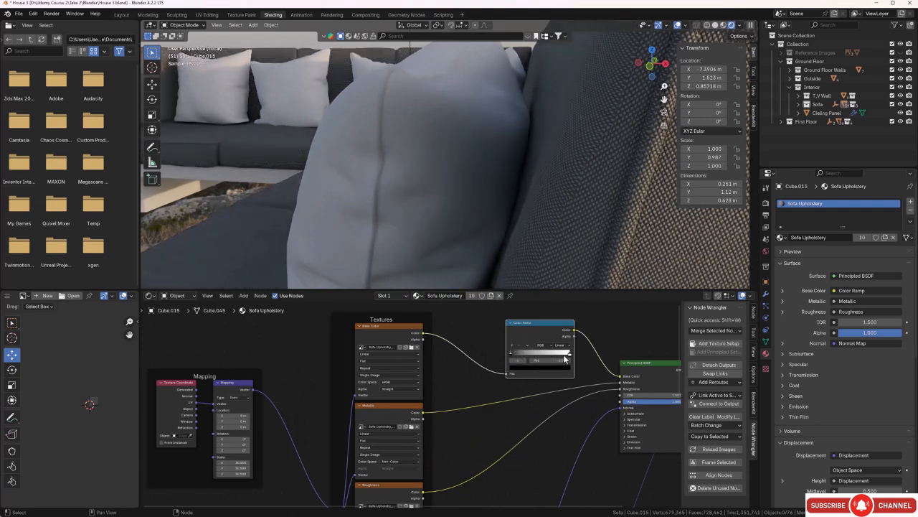
mouse_move(572, 357)
mouse_down()
mouse_move(537, 355)
mouse_move(571, 357)
mouse_up()
click(482, 325)
Unwrap all faces of Cube.017, the throw pillow nearest the sofa's open end, with Smart UV Project.
scroll(445, 198, down, 5)
middle_drag(439, 189, 492, 176)
click(492, 177)
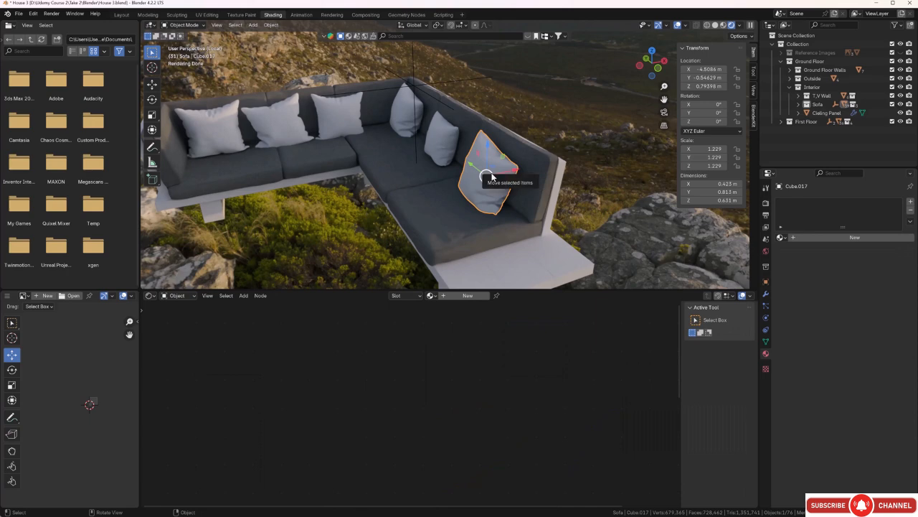
key(Tab)
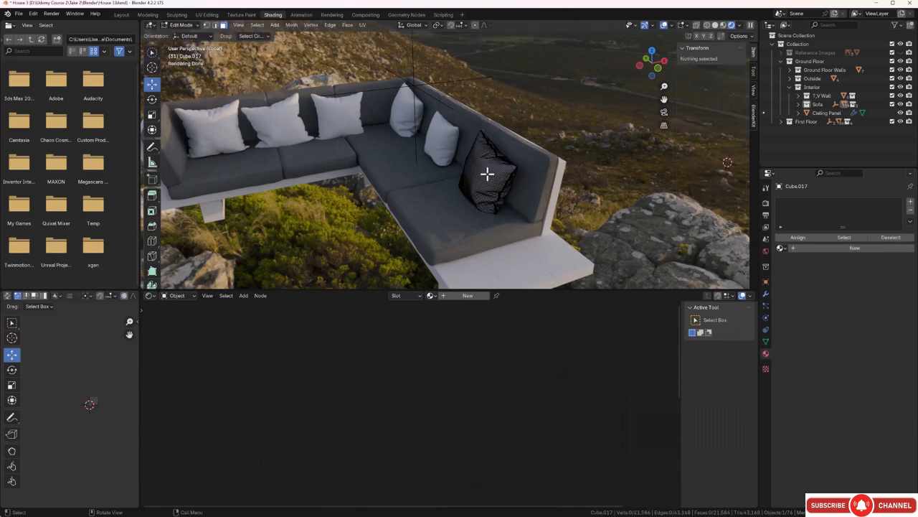
key(a)
key(u)
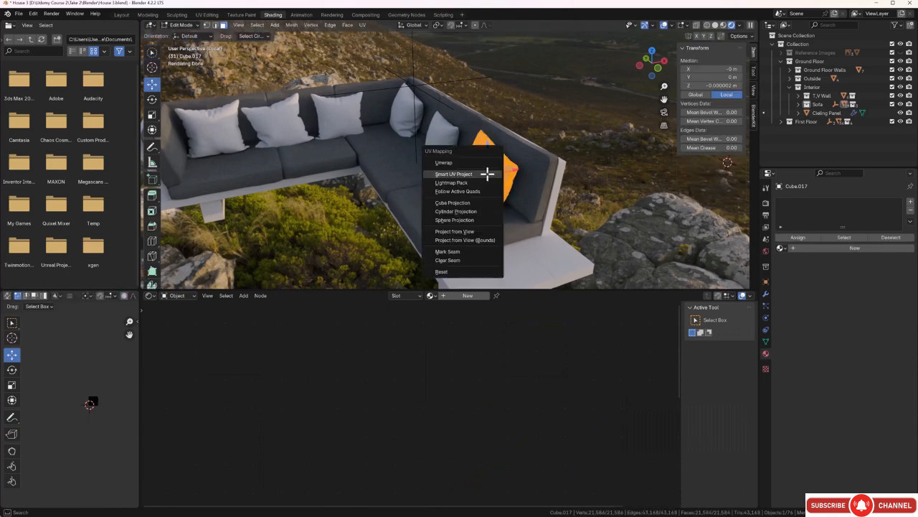
click(487, 173)
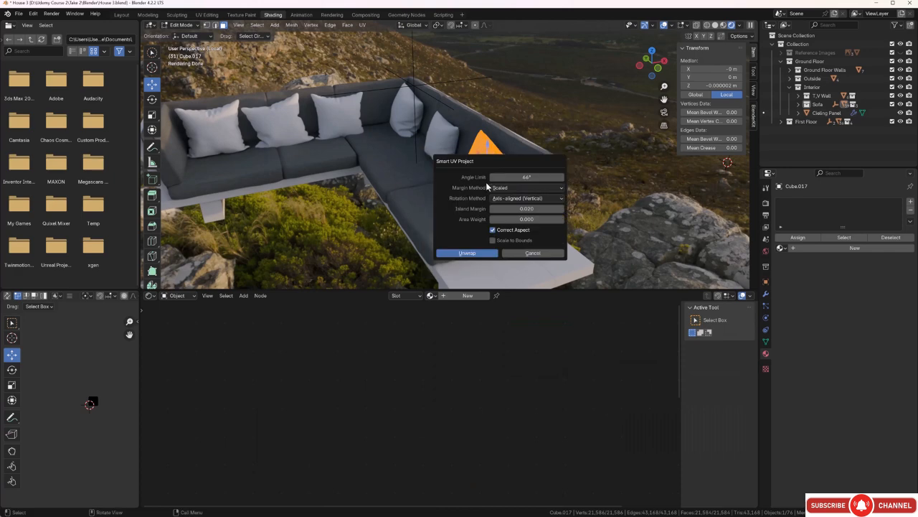
click(486, 251)
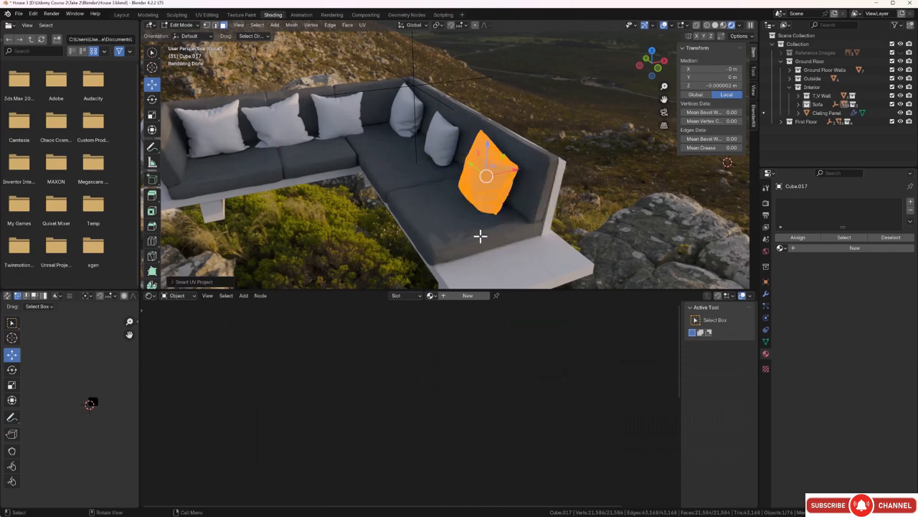
Add a material slot to the throw pillow Cube.017 and create a new material named sofa Cushion in it.
click(911, 203)
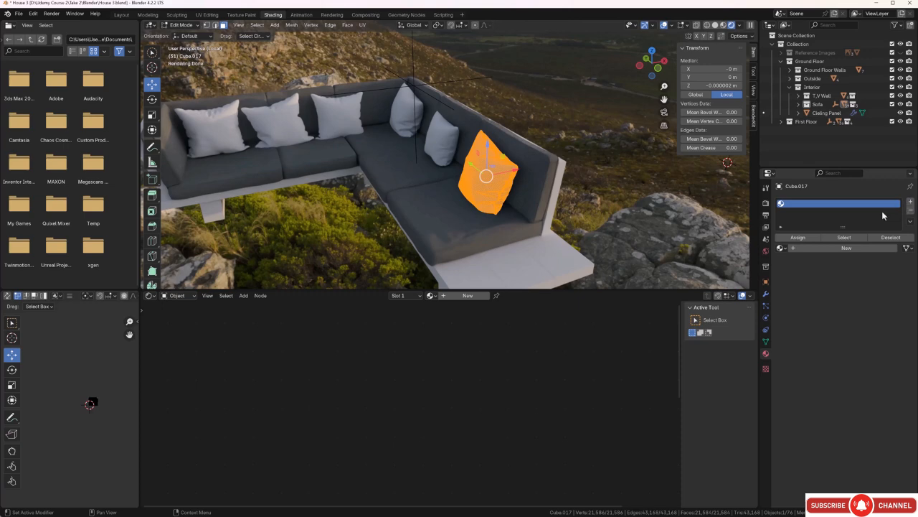
click(818, 249)
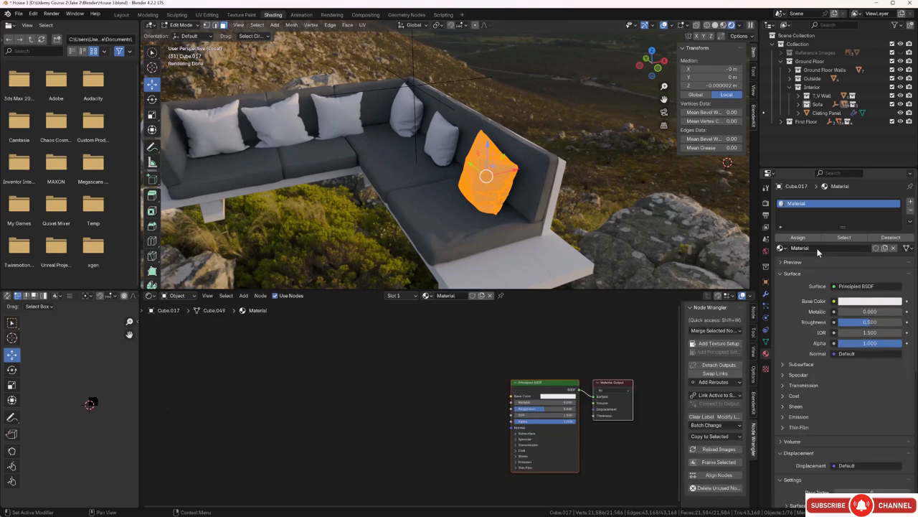
double_click(817, 248)
key(BackSpace)
text(sofa Cushion)
key(Return)
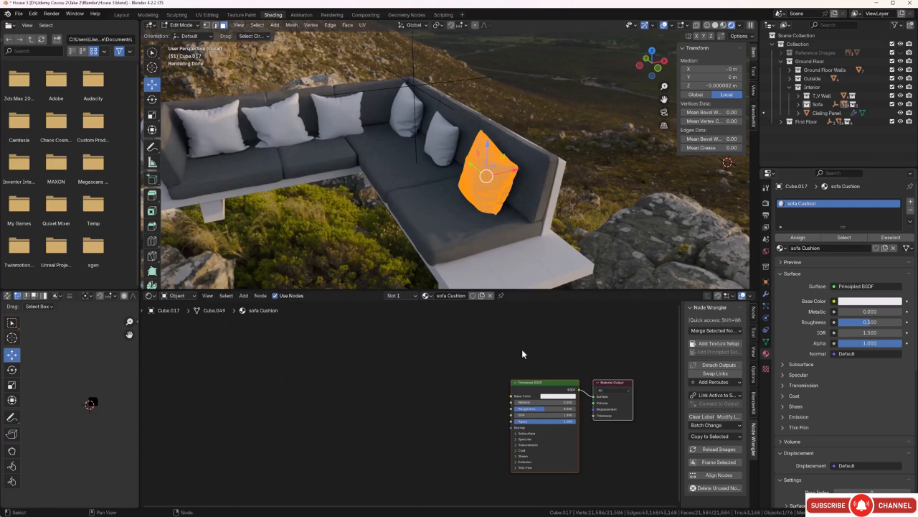
Load all Sofa Cushion texture maps from the Cushion 1 folder into the sofa Cushion material with Principled Texture Setup.
click(536, 386)
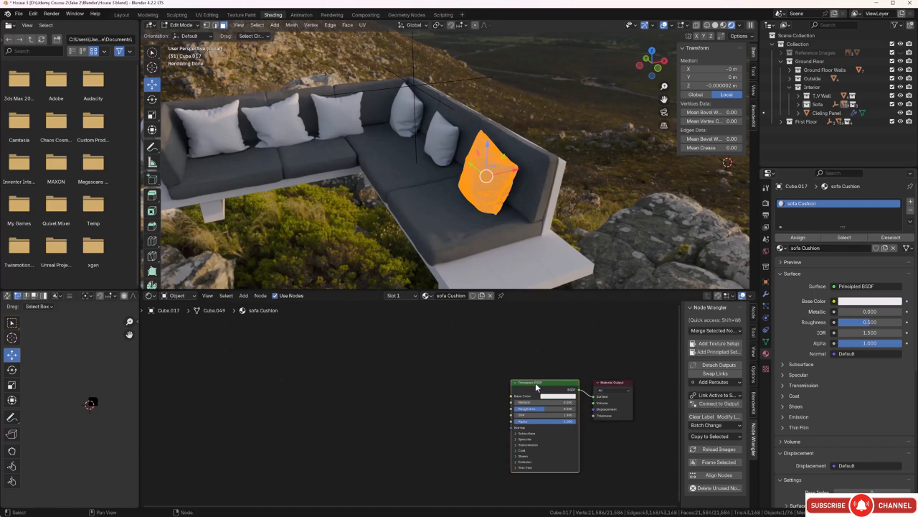
click(706, 352)
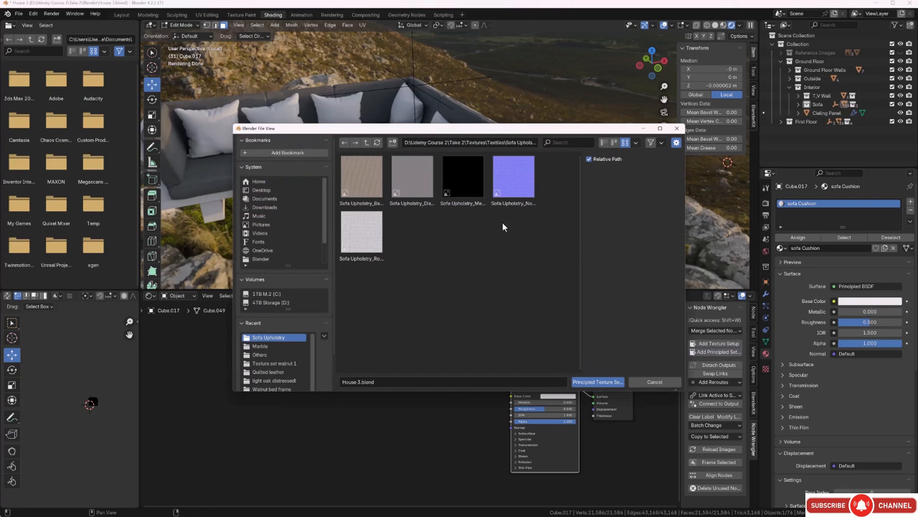
click(367, 142)
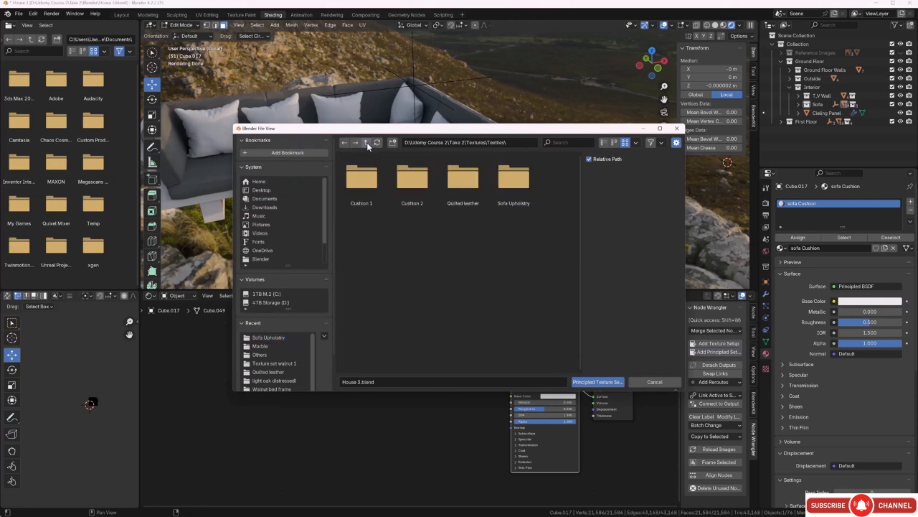
double_click(362, 180)
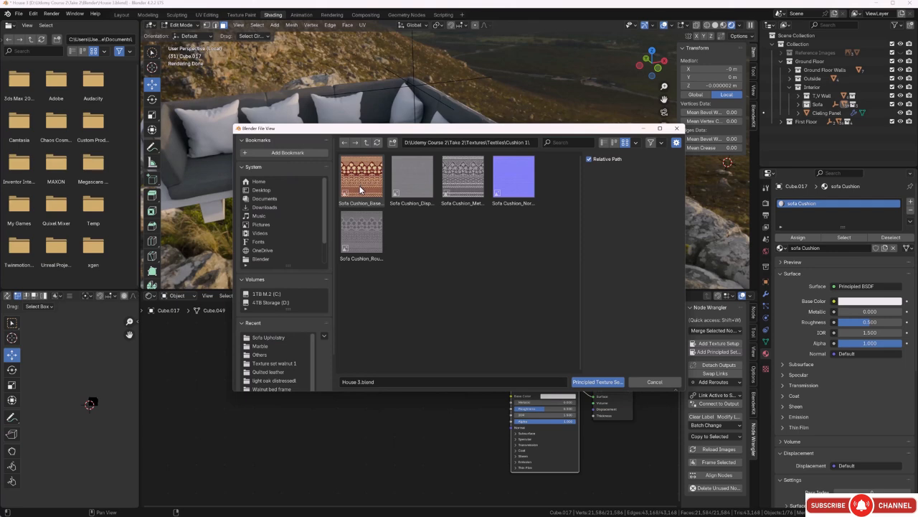
key(a)
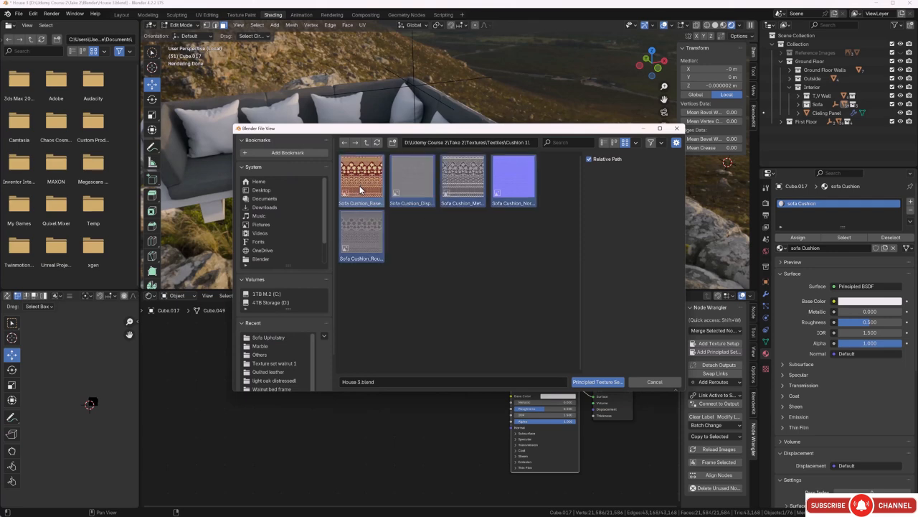
click(590, 385)
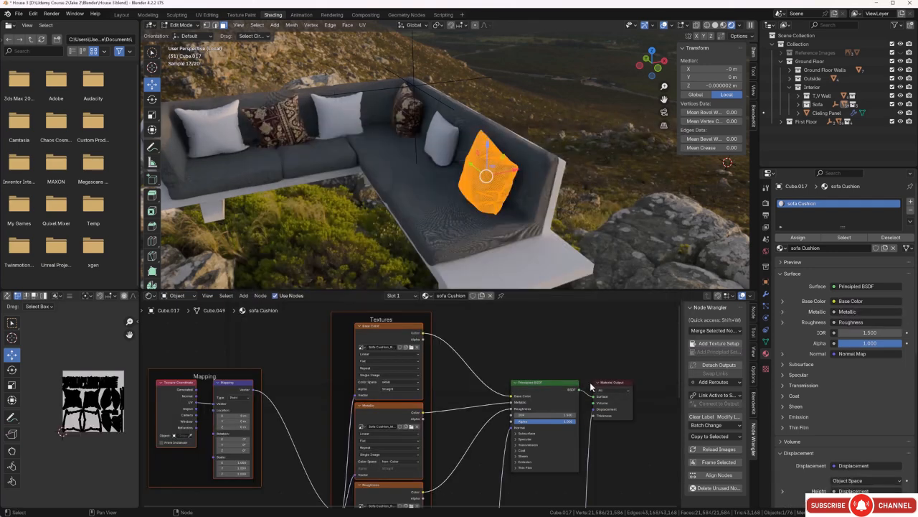
Return to Object Mode and examine the patterned fabric on the throw pillows along both sides of the corner sofa.
middle_drag(482, 236, 493, 231)
scroll(523, 178, up, 3)
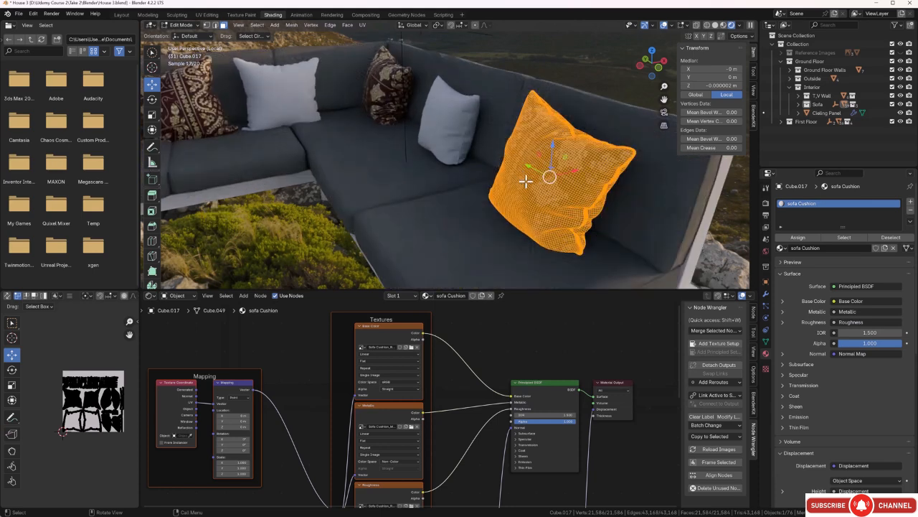
key(Tab)
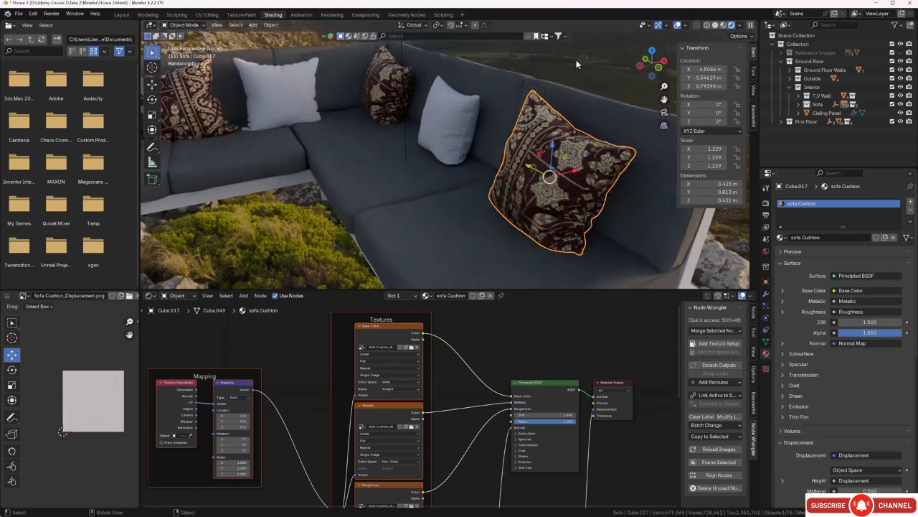
middle_drag(593, 170, 537, 181)
scroll(534, 182, up, 2)
scroll(506, 165, down, 3)
middle_drag(473, 167, 578, 163)
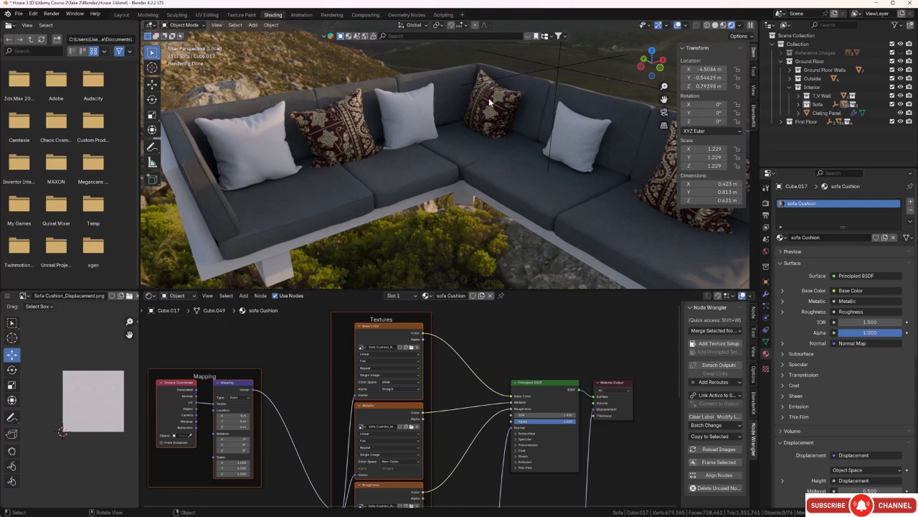
scroll(337, 136, up, 3)
middle_drag(336, 133, 396, 149)
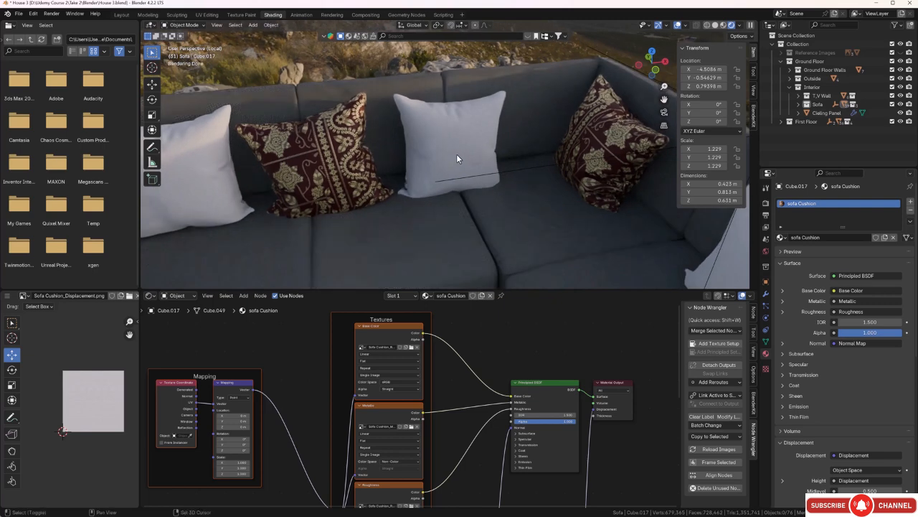
middle_drag(456, 153, 575, 211)
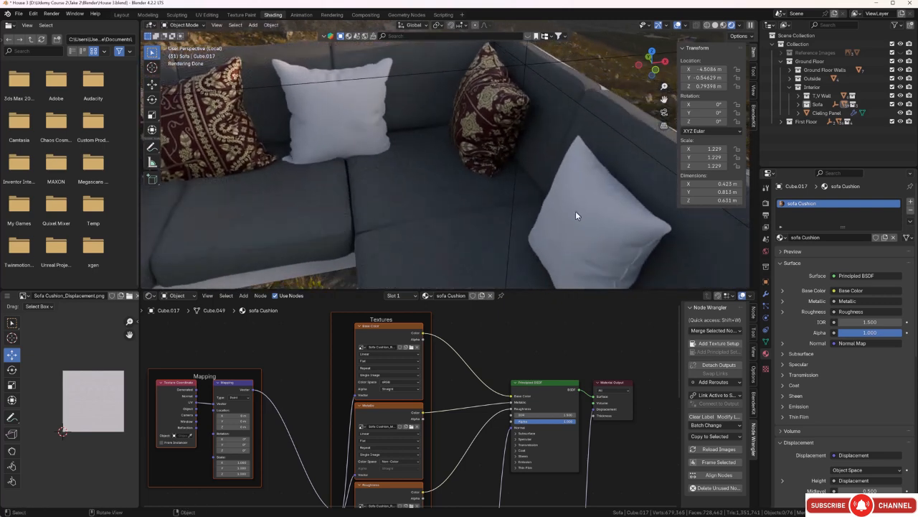
Unwrap all faces of the plain white throw pillow Cube.016 with Smart UV Project.
click(576, 211)
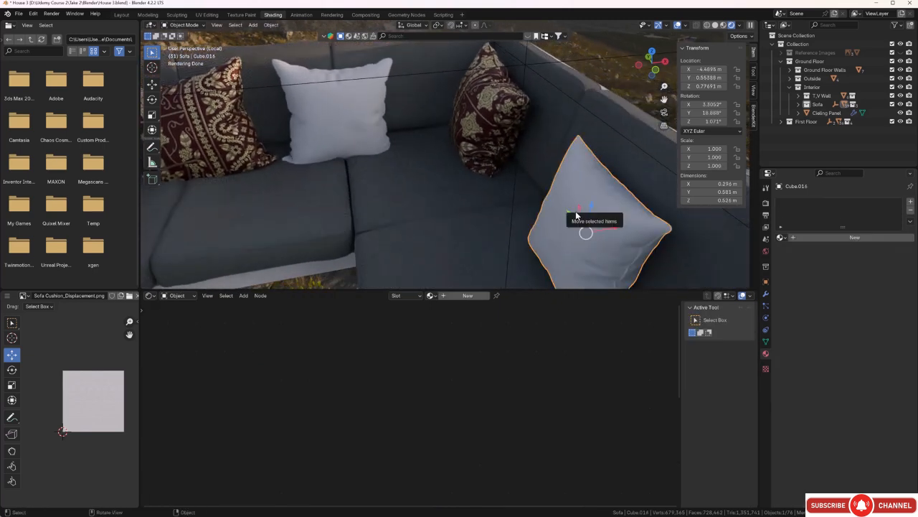
key(Tab)
key(a)
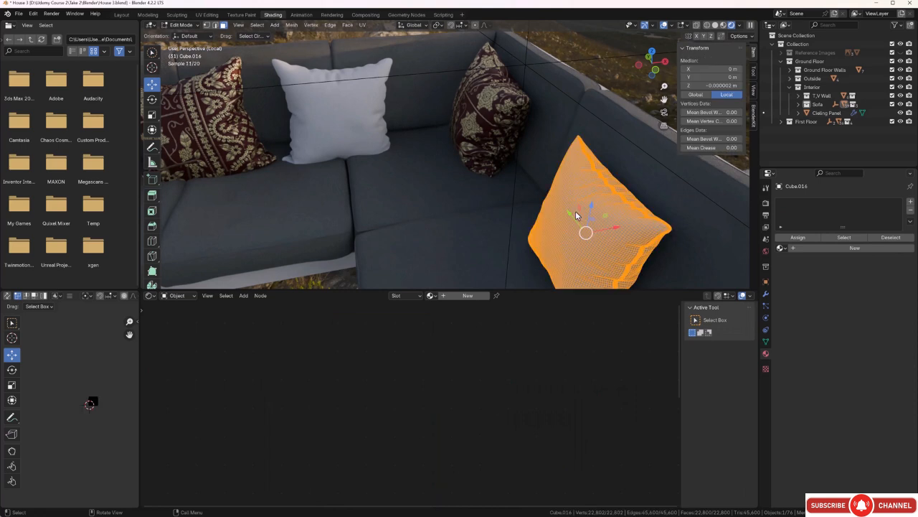
key(u)
click(575, 211)
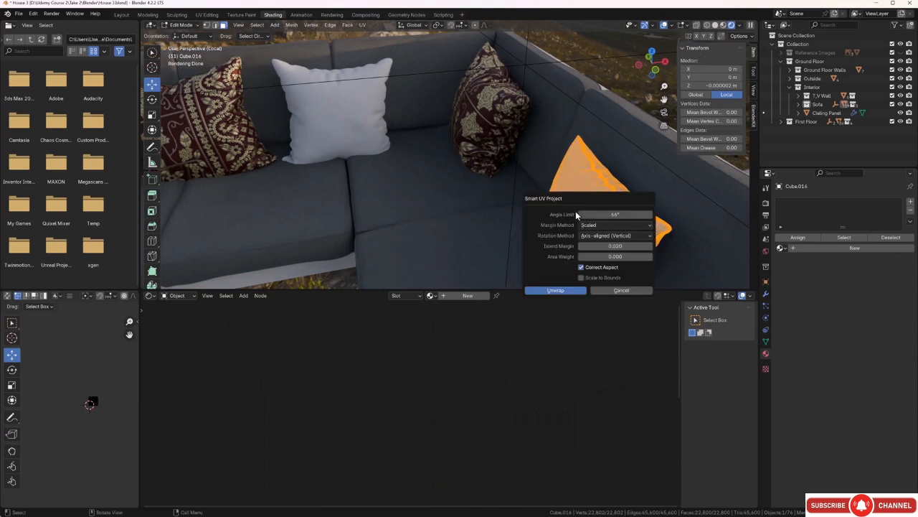
click(573, 291)
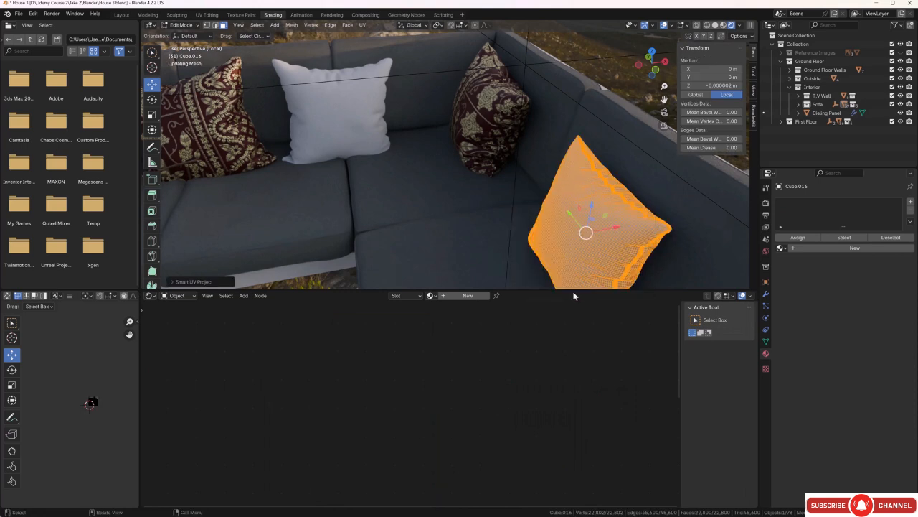
Assign the existing sofa Cushion material to the throw pillow Cube.016 and return to Object Mode.
click(432, 295)
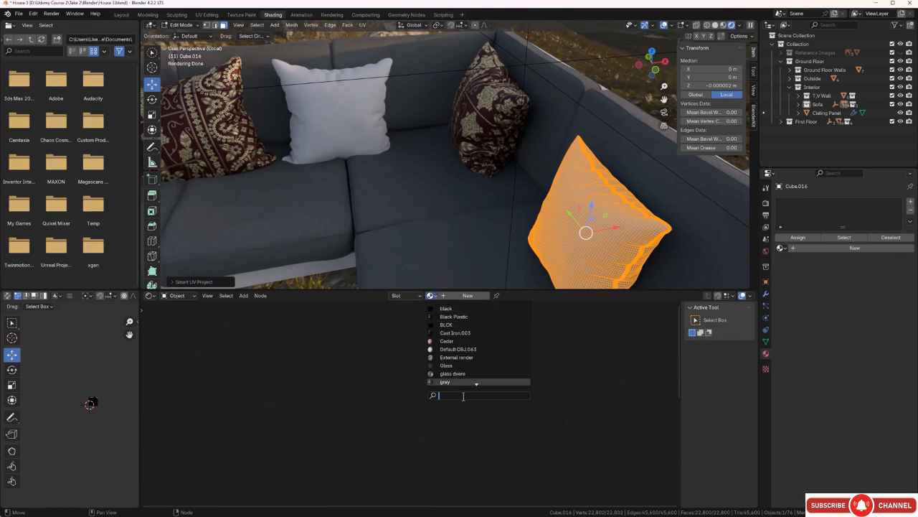
text(s)
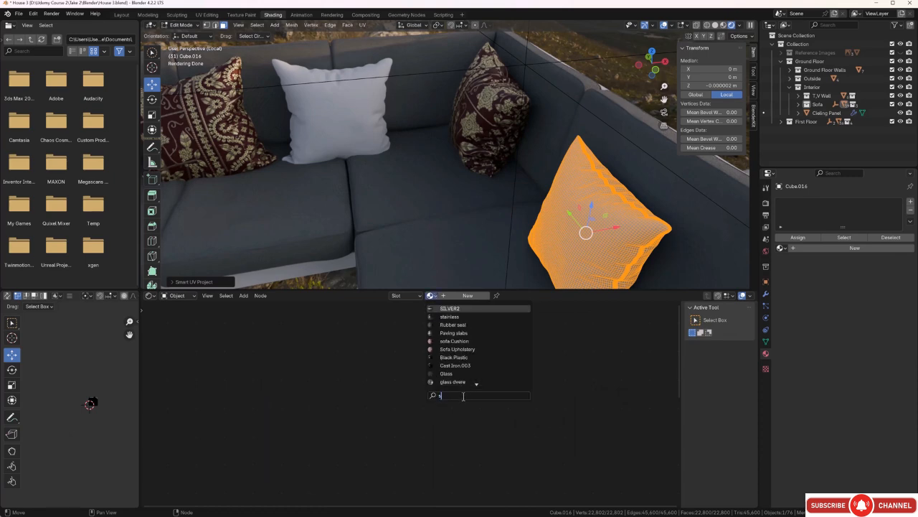
click(455, 341)
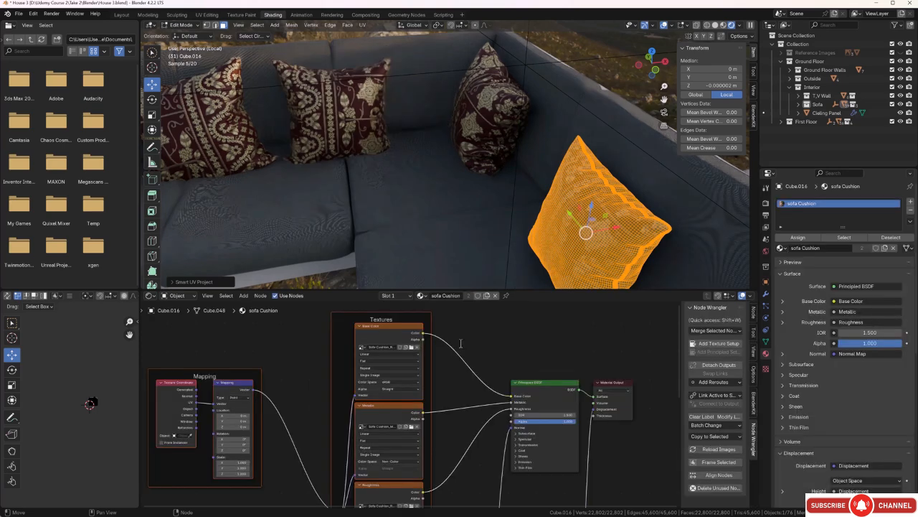
click(638, 83)
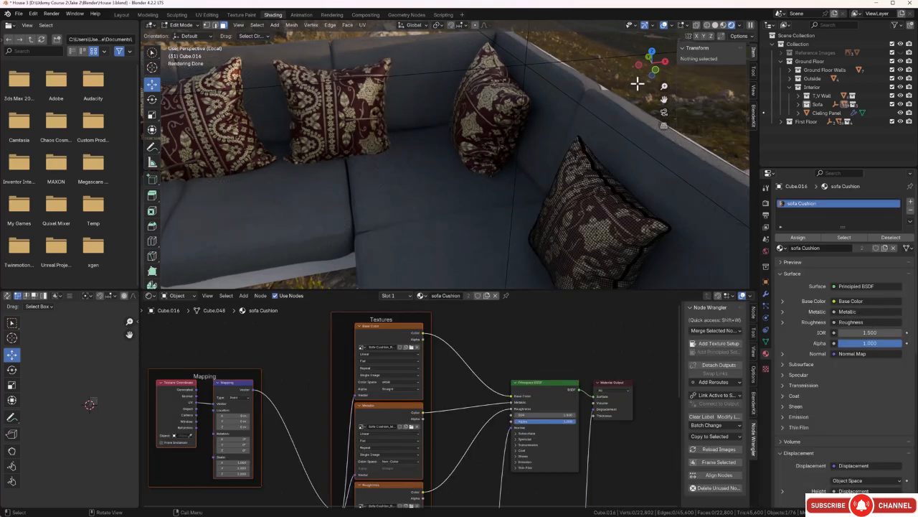
key(Tab)
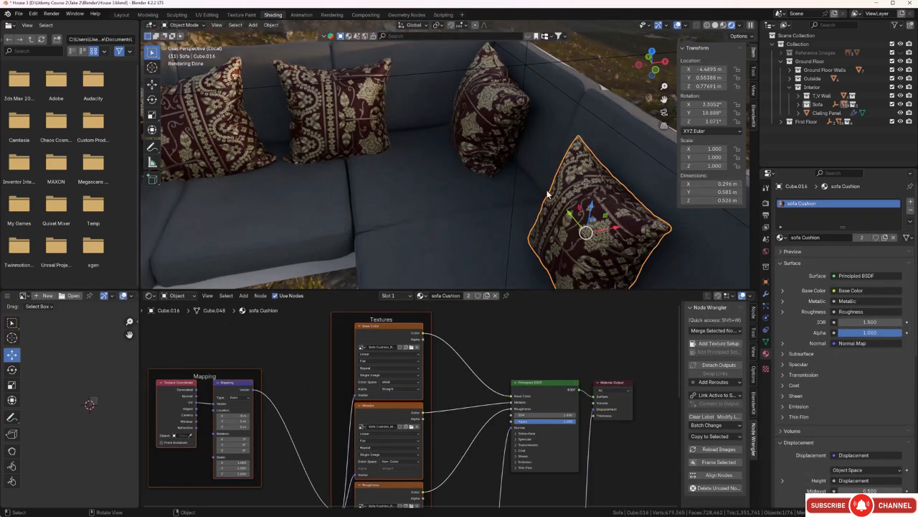
In Edit Mode of the end backrest cushion Cube.012, select one face on each of its two piping strips.
middle_drag(548, 195, 512, 165)
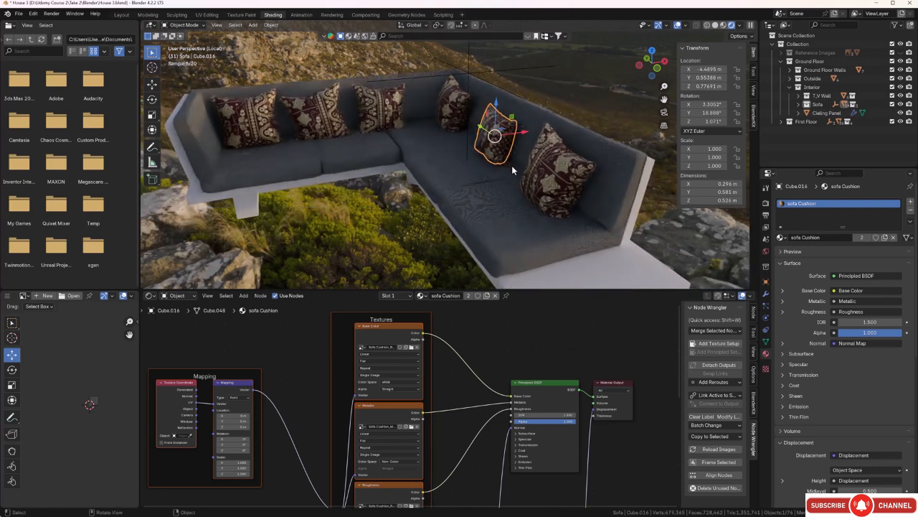
click(396, 222)
middle_drag(386, 223, 389, 218)
scroll(388, 217, up, 2)
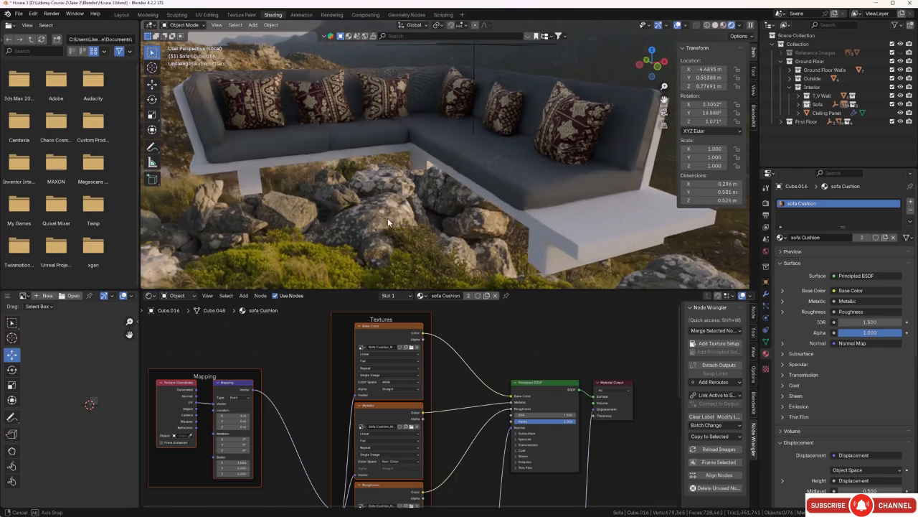
scroll(387, 211, up, 3)
middle_drag(389, 203, 442, 188)
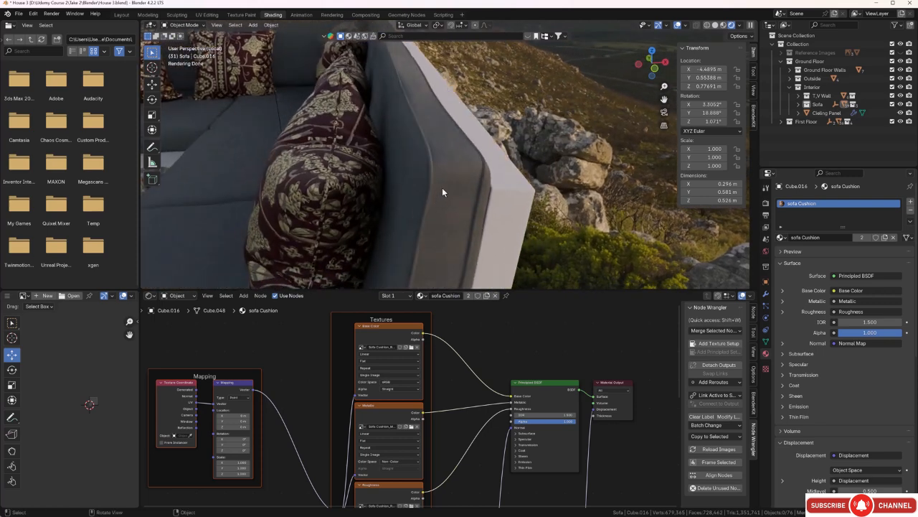
click(444, 188)
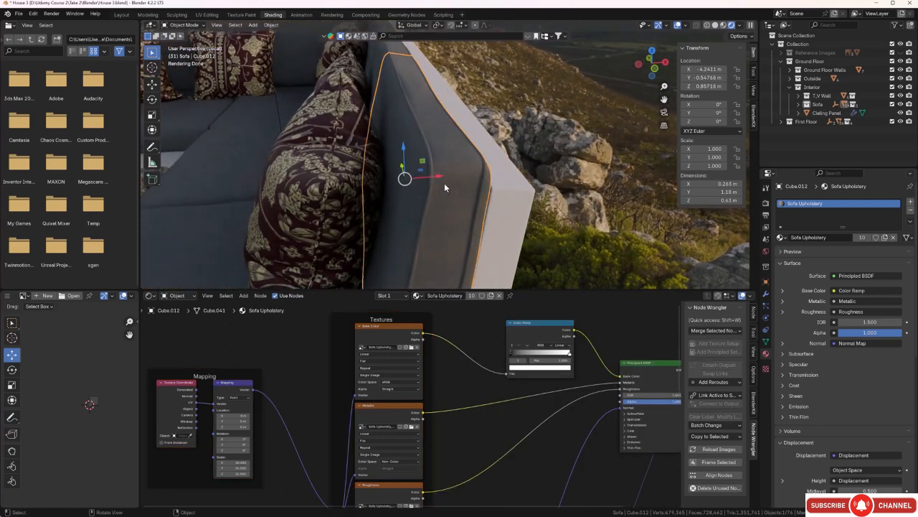
key(Tab)
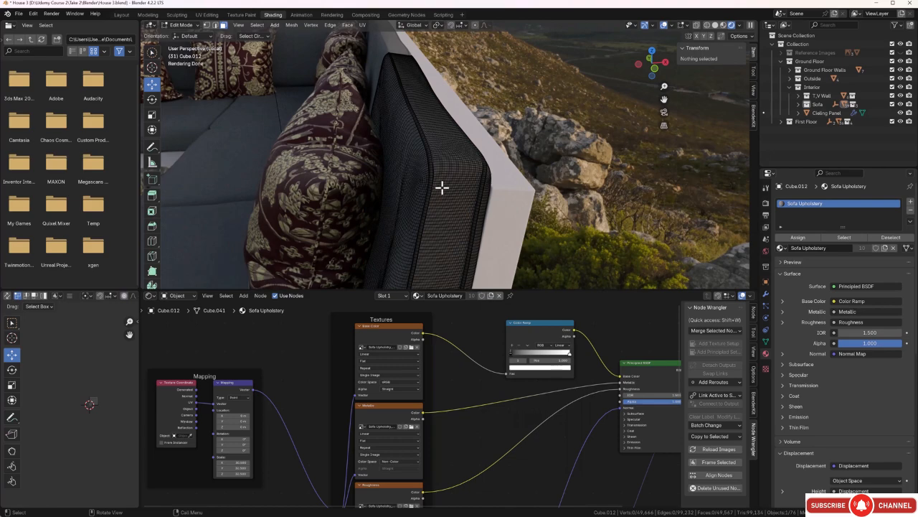
middle_drag(440, 186, 441, 179)
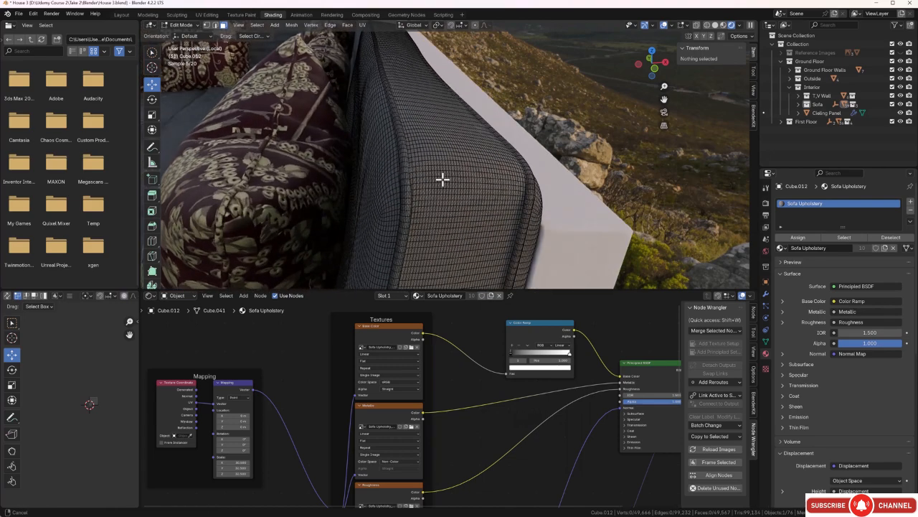
click(406, 184)
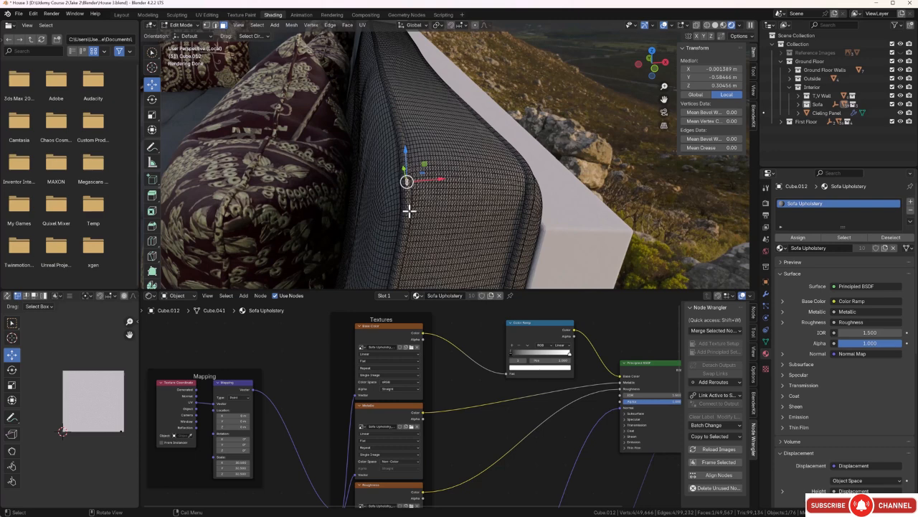
shift+click(529, 186)
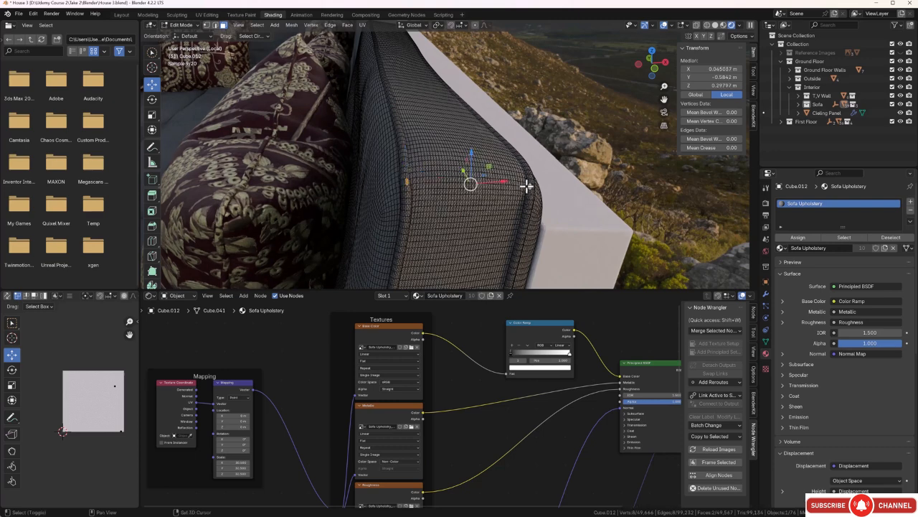
Grow the face selection with Select More until it covers both piping strips all around the backrest cushion.
scroll(512, 208, down, 4)
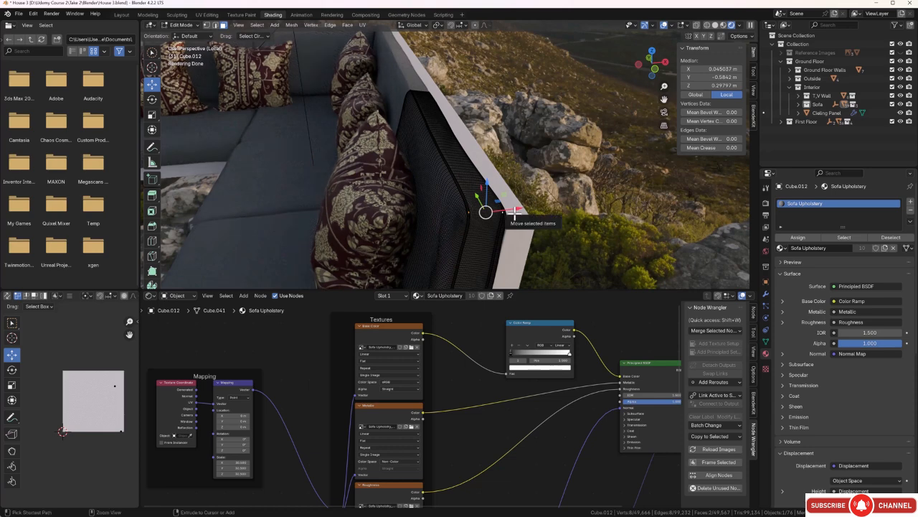
key(ctrl+KP_Add)
key(ctrl+KP_Add)
key(ctrl+KP_Add)
key(ctrl+KP_Add)
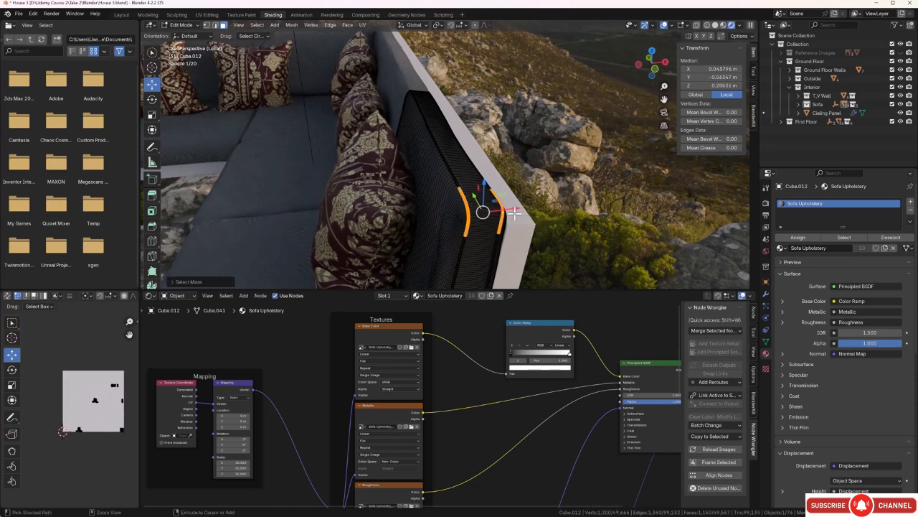
key(ctrl+KP_Add)
key(ctrl+KP_Add)
key(ctrl+KP_Add)
key(ctrl+KP_Add)
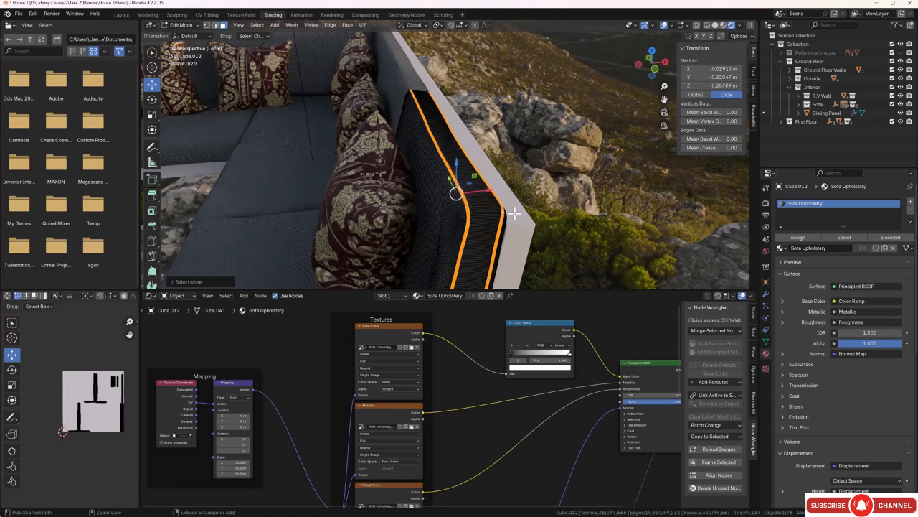
key(ctrl+KP_Add)
key(ctrl+KP_Add)
key(ctrl+KP_Add)
key(ctrl+KP_Add)
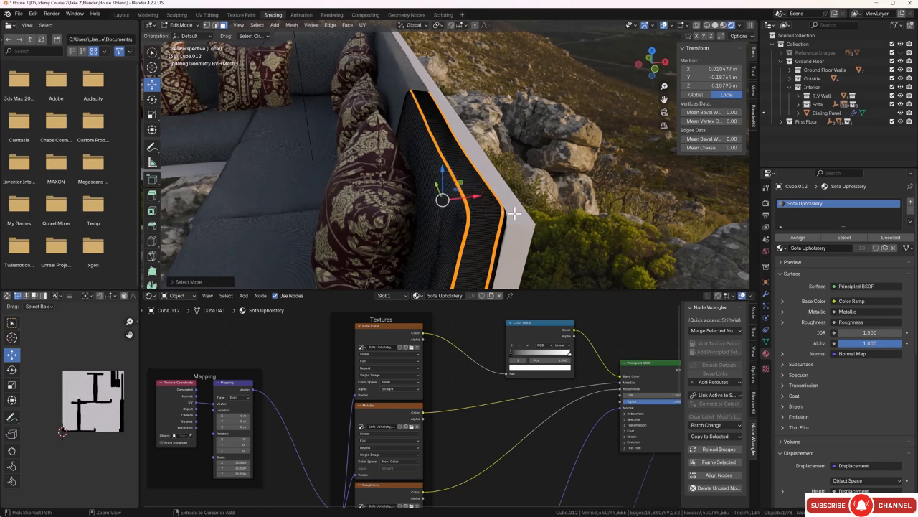
key(ctrl+KP_Add)
key(ctrl+KP_Add)
key(ctrl+KP_Add)
key(ctrl+KP_Add)
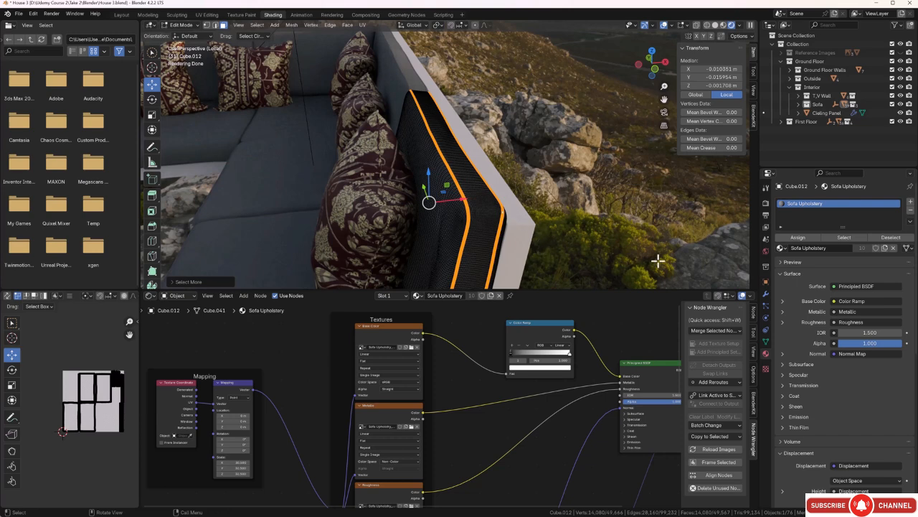
Add a second material slot with Sofa Upholstery to the end backrest cushion Cube.012 and make that material a single-user copy.
click(910, 204)
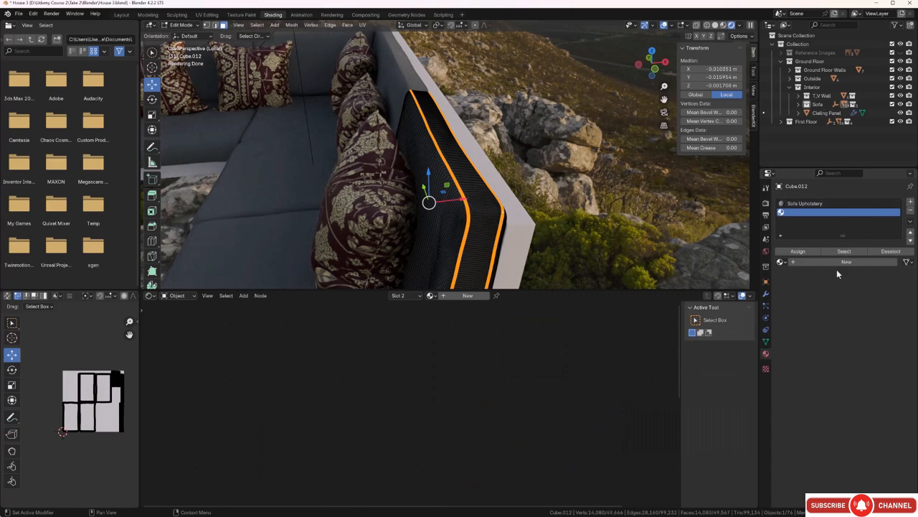
click(783, 261)
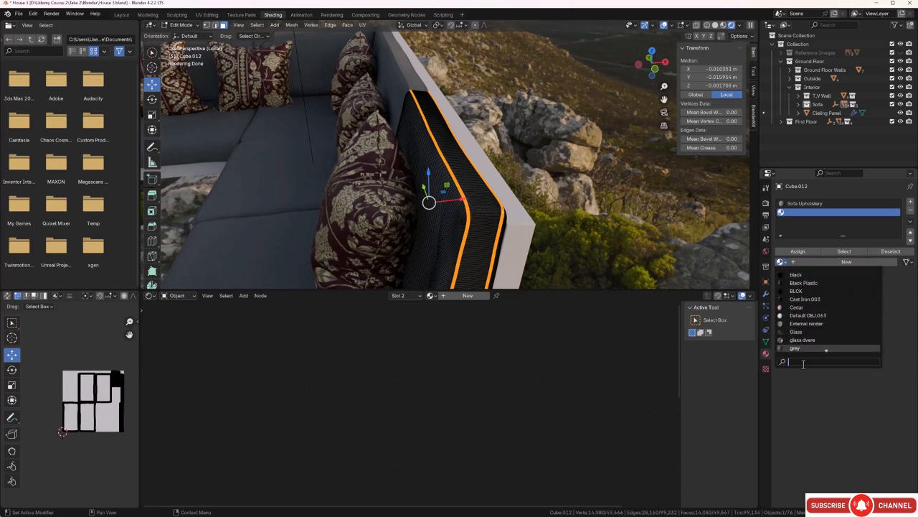
text(sof)
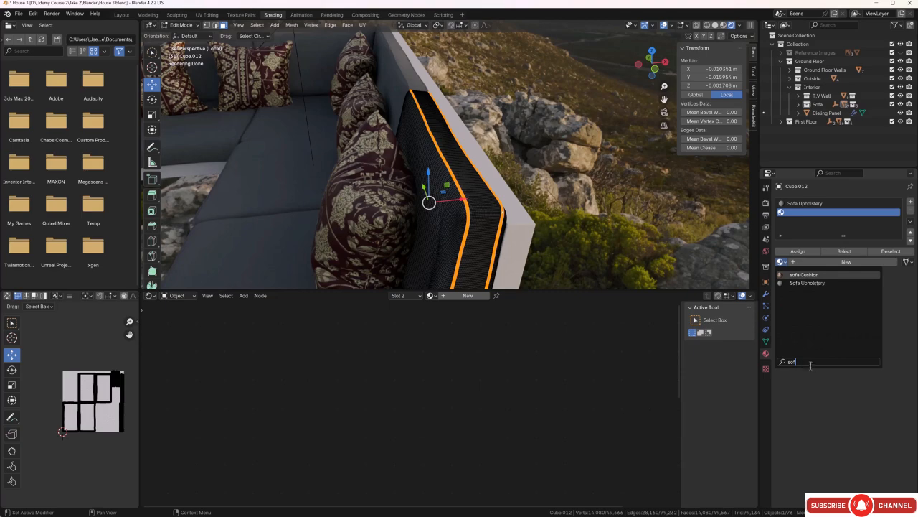
click(810, 283)
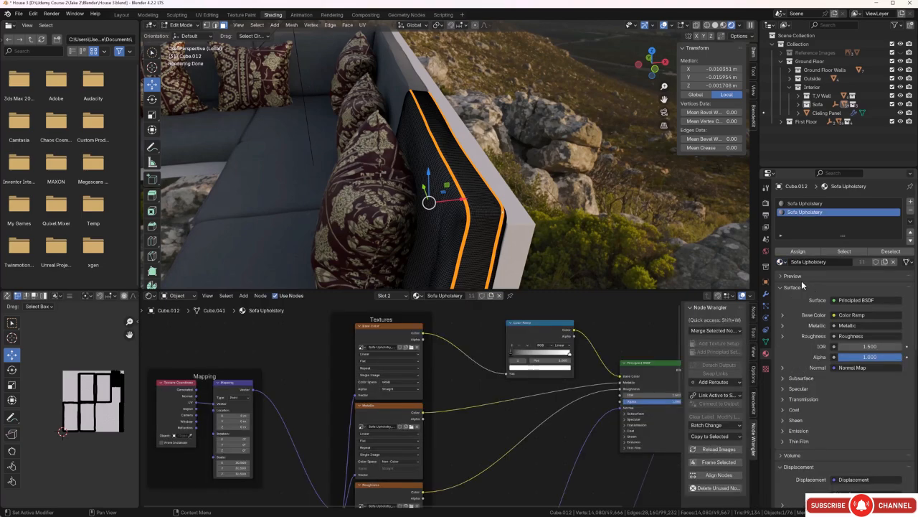
middle_drag(556, 272, 561, 271)
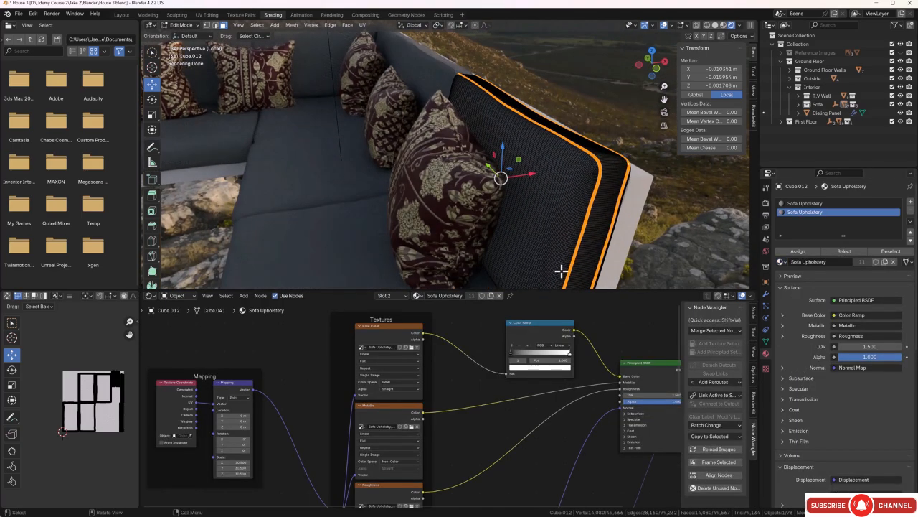
click(490, 295)
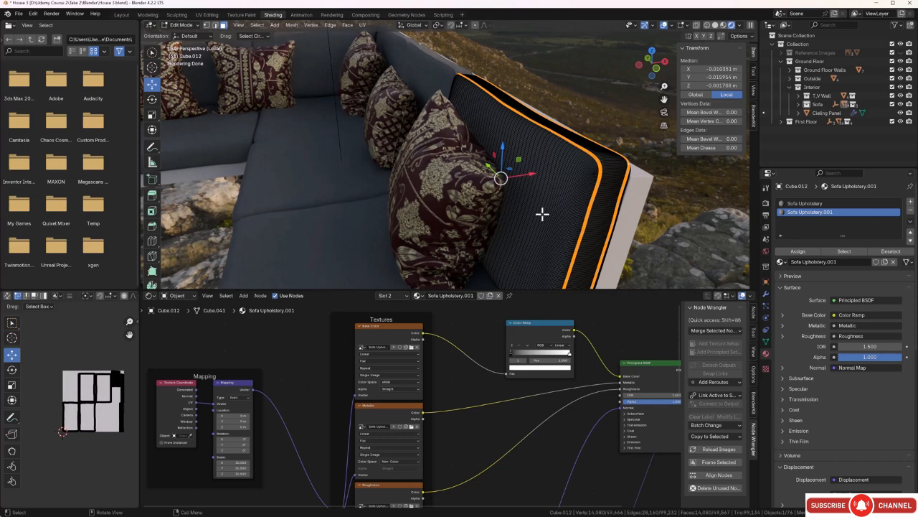
Assign the copied upholstery material to the selected piping faces of Cube.012 and return to Object Mode.
click(798, 251)
middle_drag(687, 237, 665, 233)
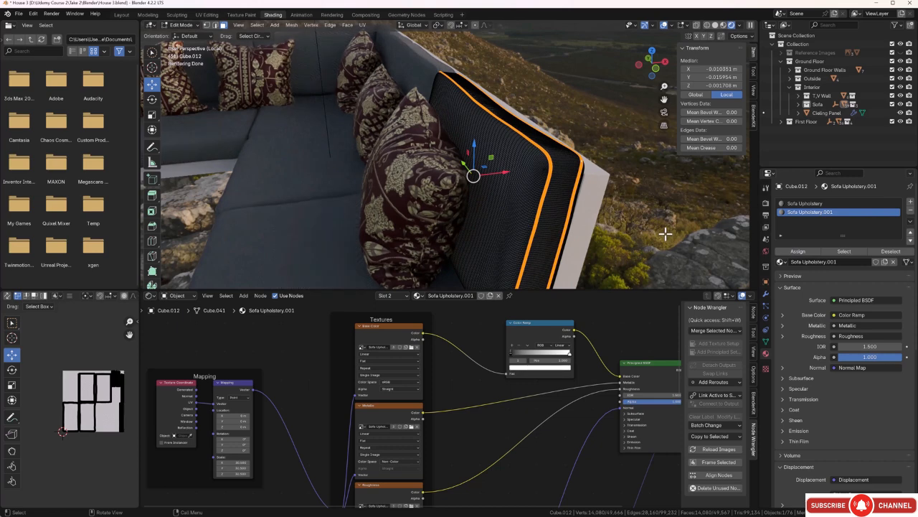
key(Tab)
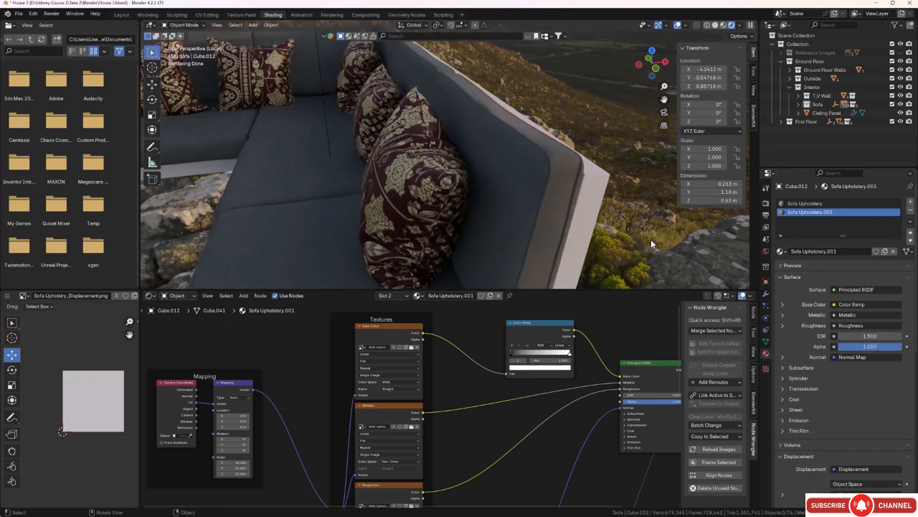
Darken the piping material Sofa Upholstery.001 by shifting its Color Ramp's black stop about a quarter of the way toward white.
ctrl+middle_drag(651, 239, 611, 221)
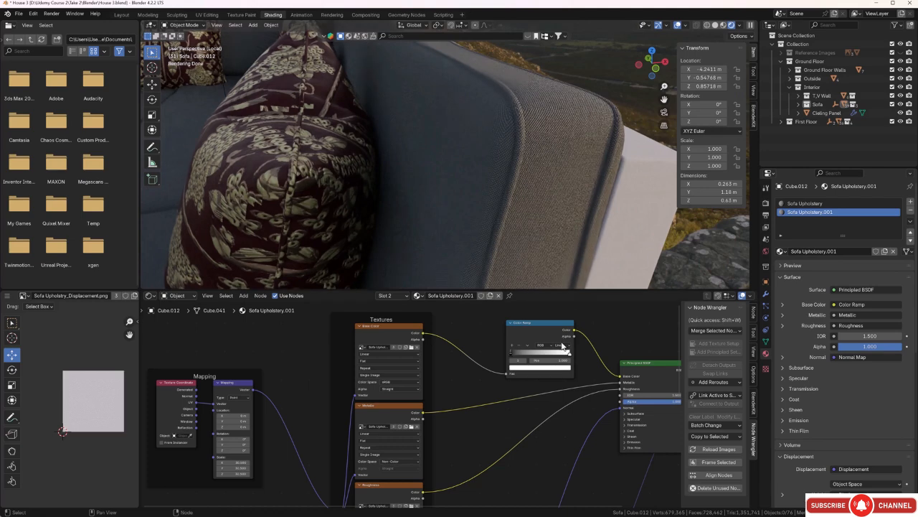
click(512, 353)
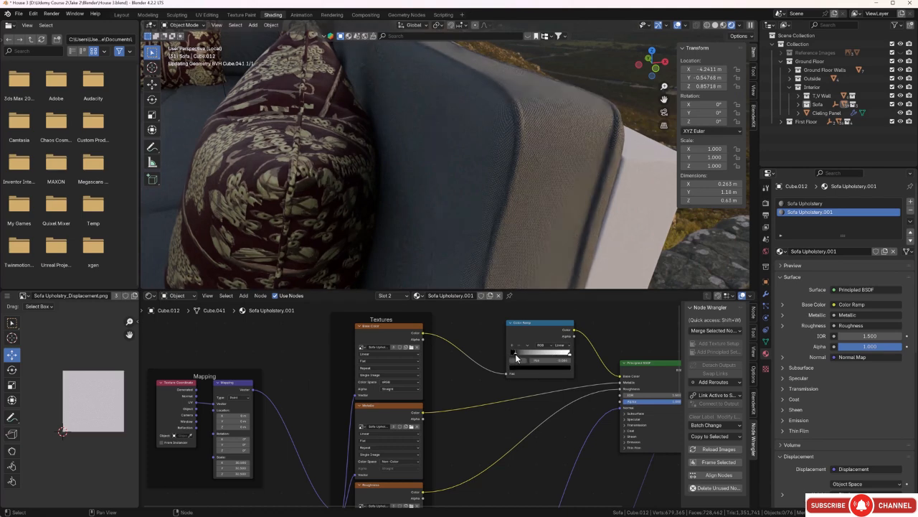
drag(514, 354, 517, 354)
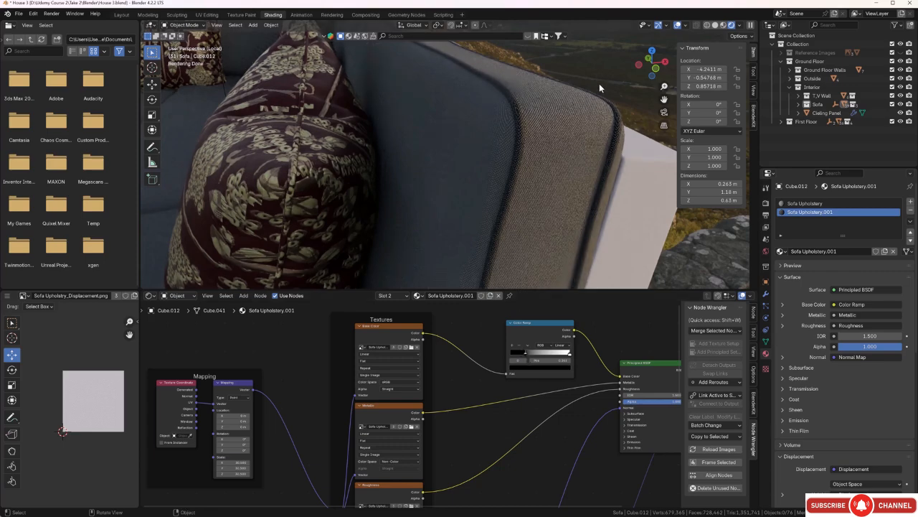
In Edit Mode of the neighbouring backrest cushion Cube.010, select one face on each of its two piping strips.
scroll(577, 126, down, 5)
middle_drag(576, 129, 577, 119)
mouse_move(521, 160)
middle_down()
mouse_move(528, 147)
mouse_move(544, 151)
mouse_move(527, 147)
mouse_move(530, 155)
mouse_move(528, 132)
mouse_move(550, 147)
mouse_move(512, 162)
middle_up()
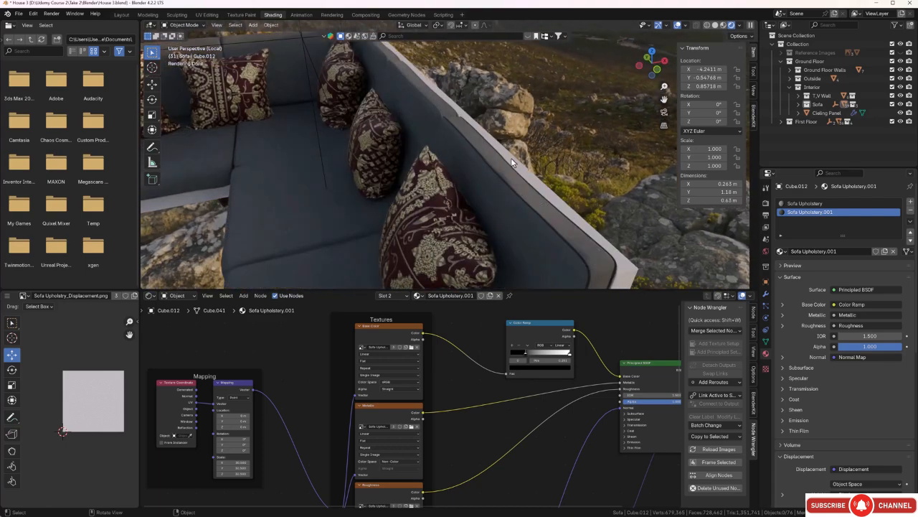
mouse_move(484, 132)
middle_down()
mouse_move(522, 147)
mouse_move(489, 145)
middle_up()
scroll(521, 147, up, 4)
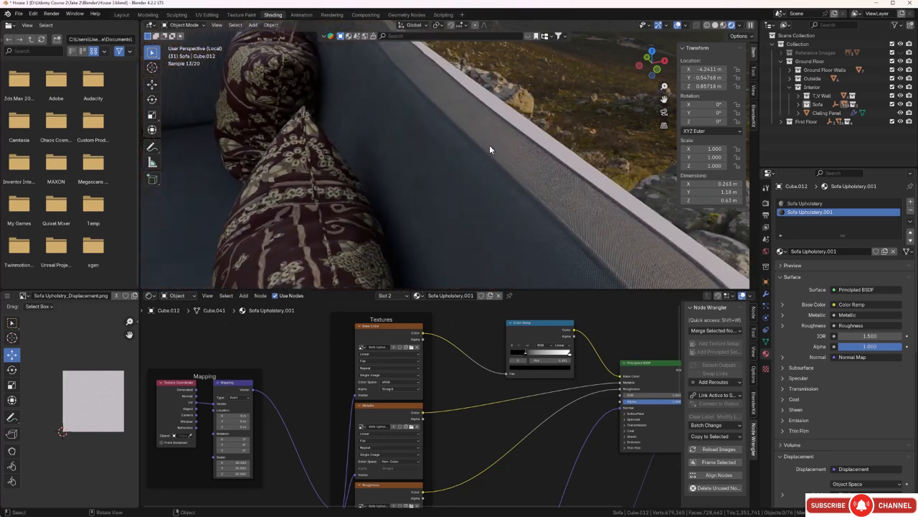
click(489, 145)
key(Tab)
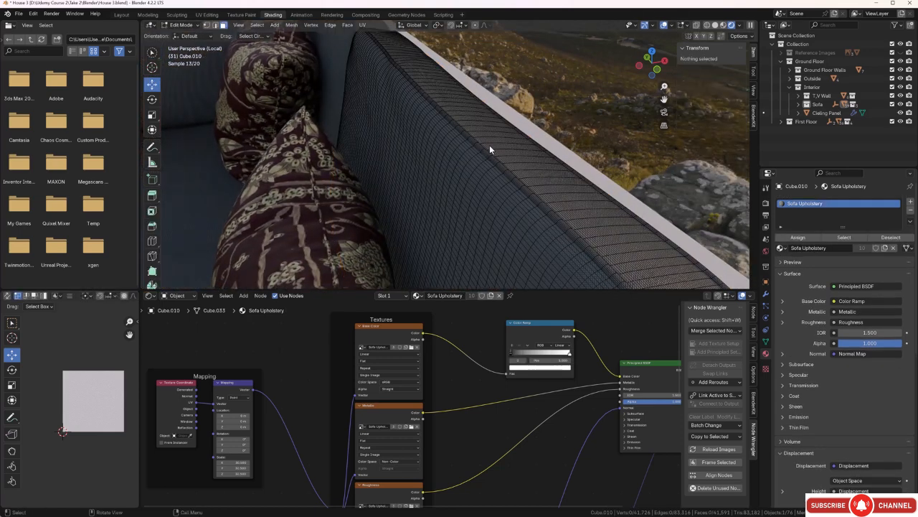
click(488, 153)
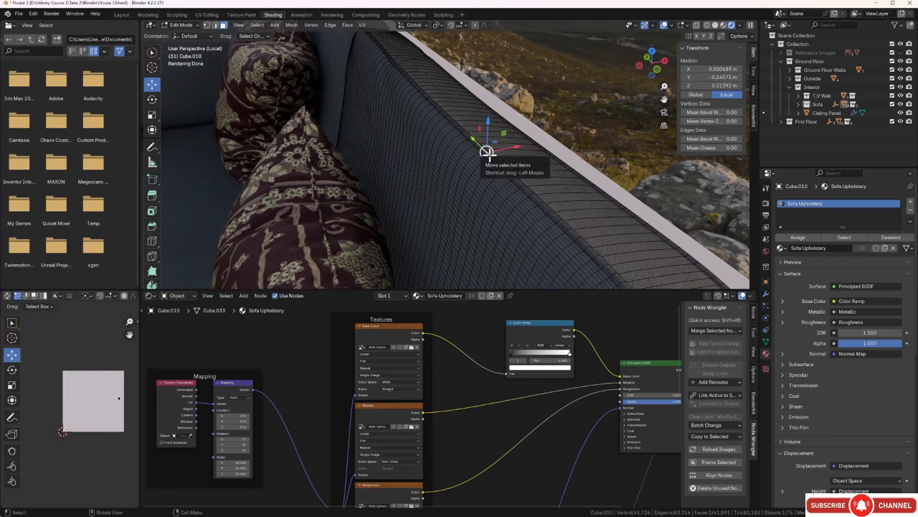
shift+click(537, 145)
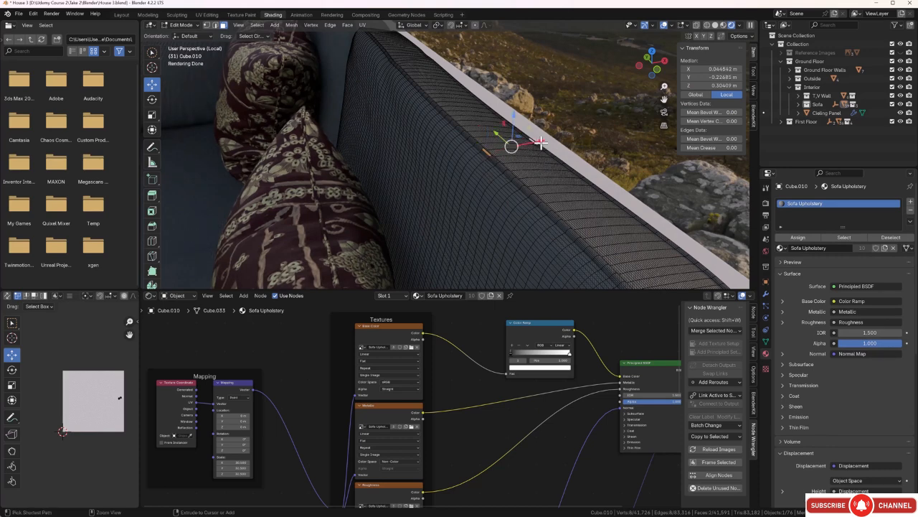
Grow the face selection on Cube.010 with Select More until both piping strips are covered all around.
key(ctrl+KP_Add)
key(ctrl+KP_Add)
key(ctrl+KP_Add)
key(ctrl+KP_Add)
key(ctrl+KP_Add)
key(ctrl+KP_Add)
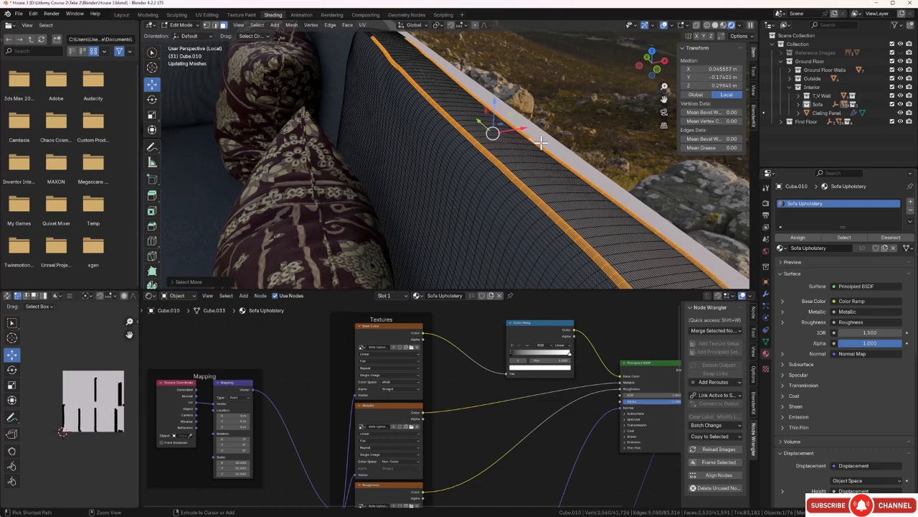
key(ctrl+KP_Add)
key(ctrl+KP_Add)
key(ctrl+KP_Add)
key(ctrl+KP_Add)
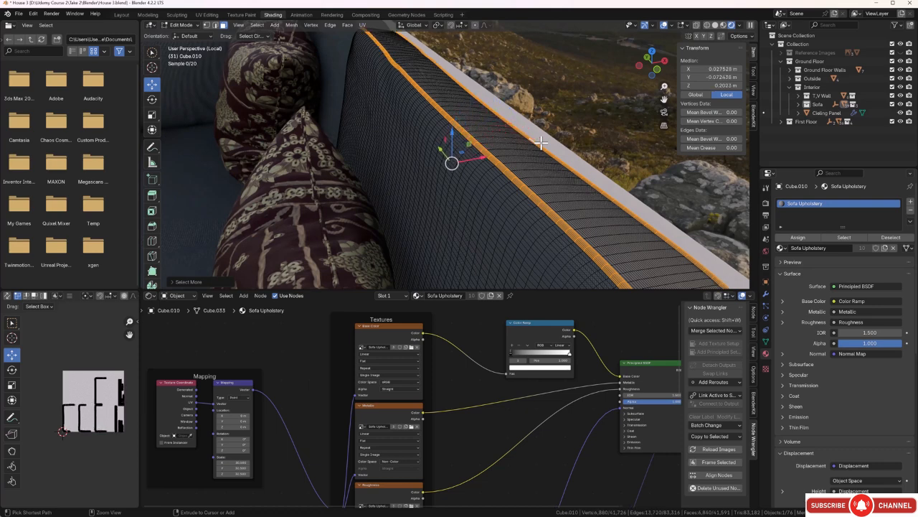
key(ctrl+KP_Add)
key(ctrl+KP_Add)
key(ctrl+KP_Add)
key(ctrl+KP_Add)
key(ctrl+KP_Add)
key(ctrl+KP_Add)
key(ctrl+KP_Add)
key(ctrl+KP_Add)
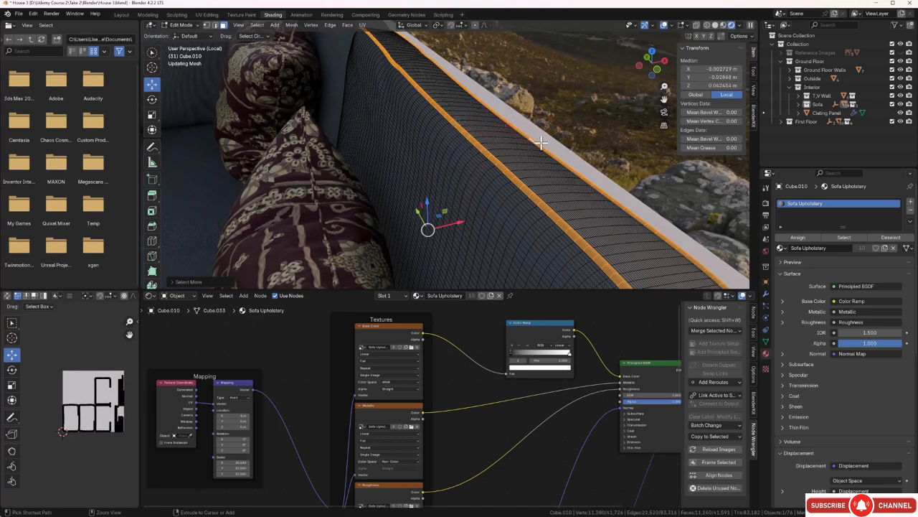
key(ctrl+KP_Add)
key(ctrl+KP_Add)
key(ctrl+KP_Add)
key(ctrl+KP_Add)
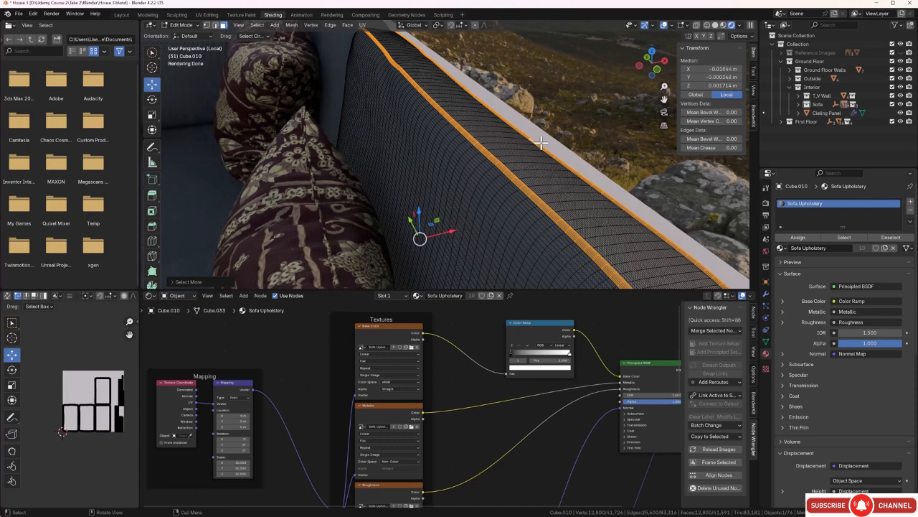
Add a second material slot with Sofa Upholstery.001 to Cube.010, assign it to the selected piping faces, and return to Object Mode.
click(911, 204)
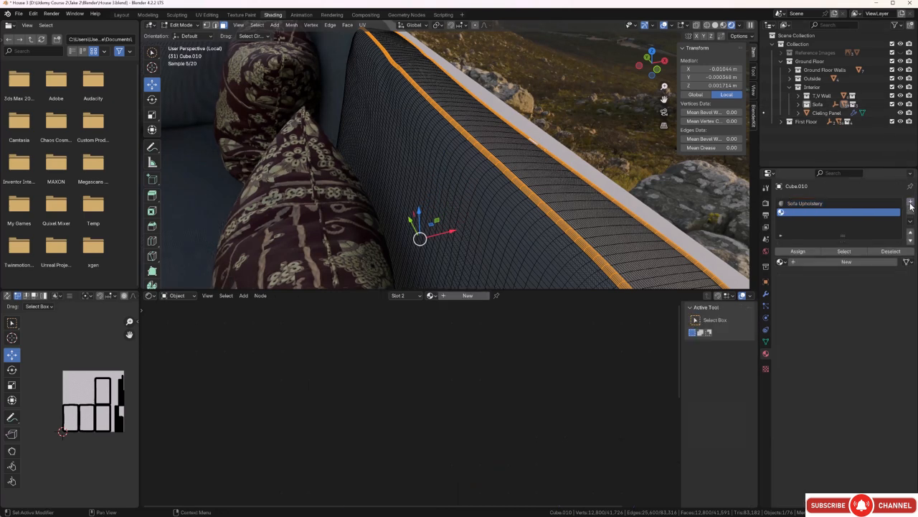
click(782, 262)
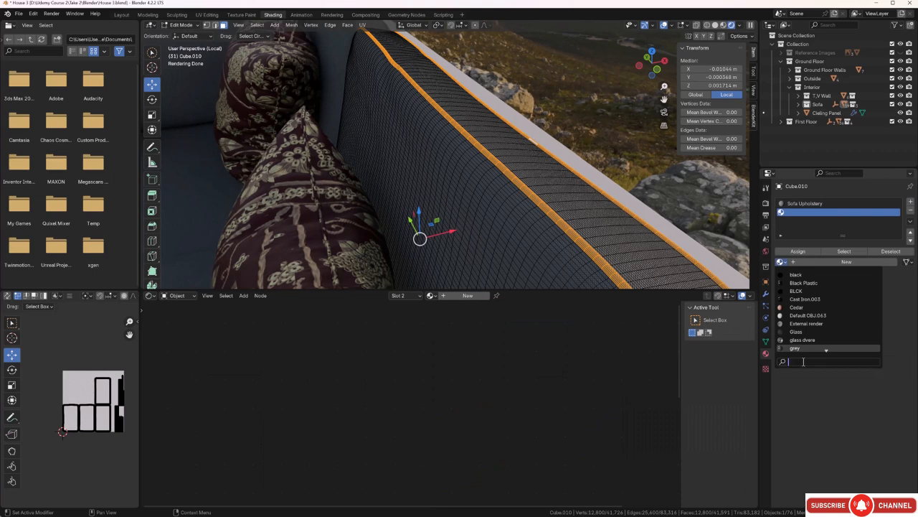
text(so)
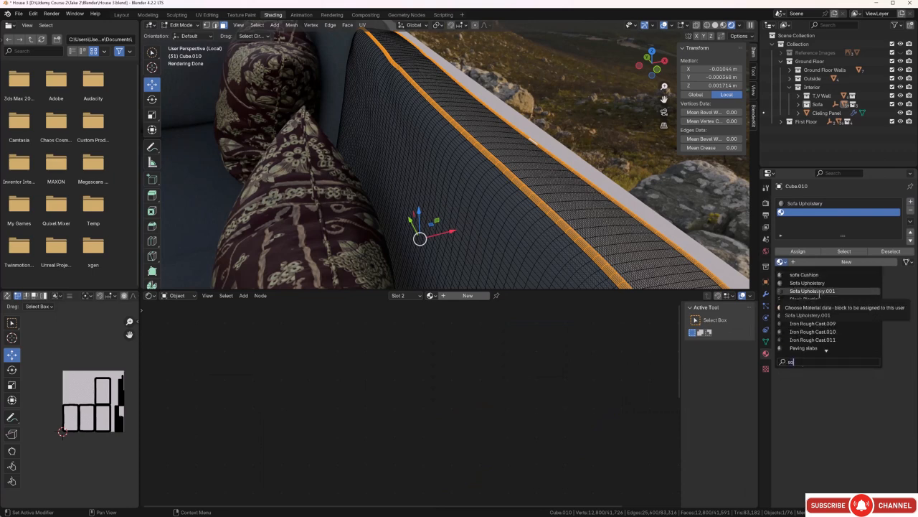
click(819, 291)
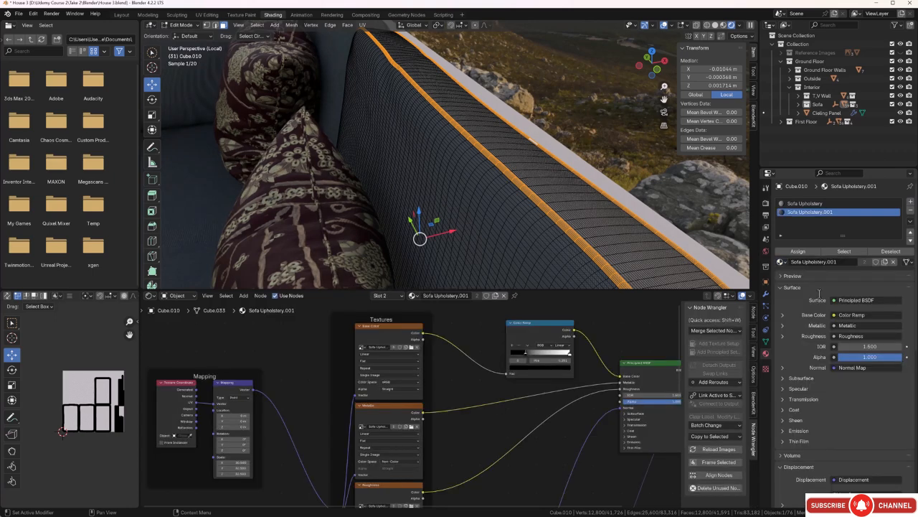
click(799, 251)
click(633, 158)
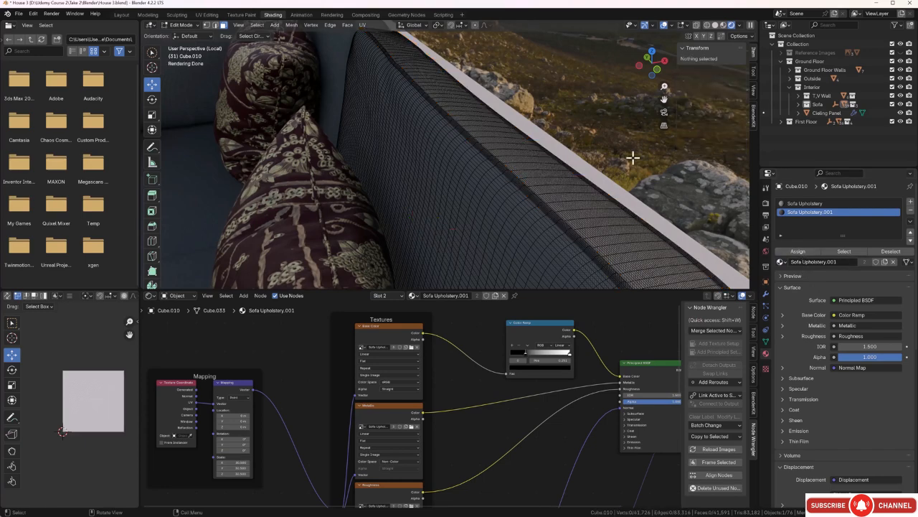
key(Tab)
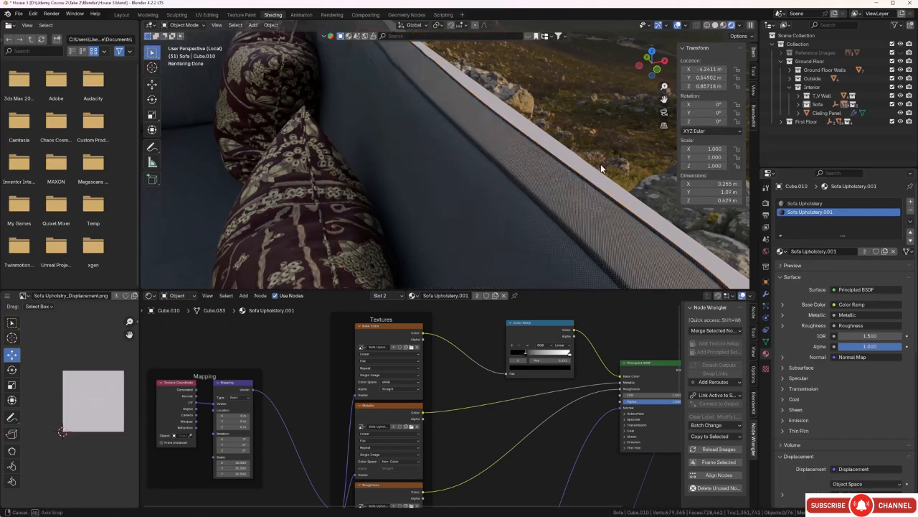
In Edit Mode of the next backrest cushion Cube.009, select one face on each of its two piping strips.
middle_drag(600, 163, 562, 161)
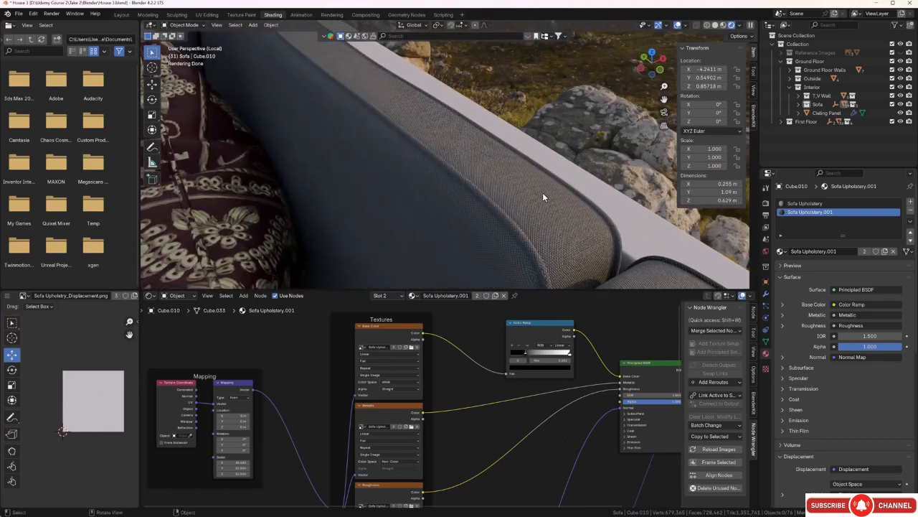
click(542, 193)
key(Tab)
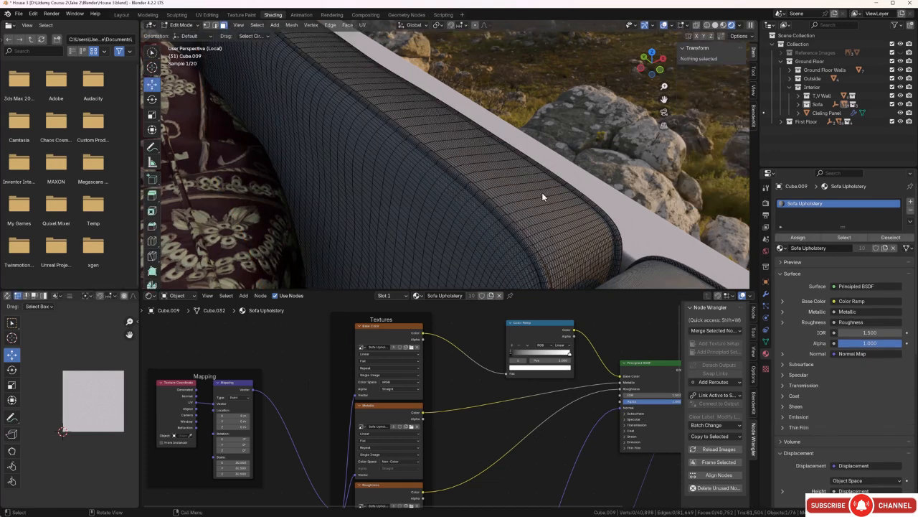
shift+right_click(498, 212)
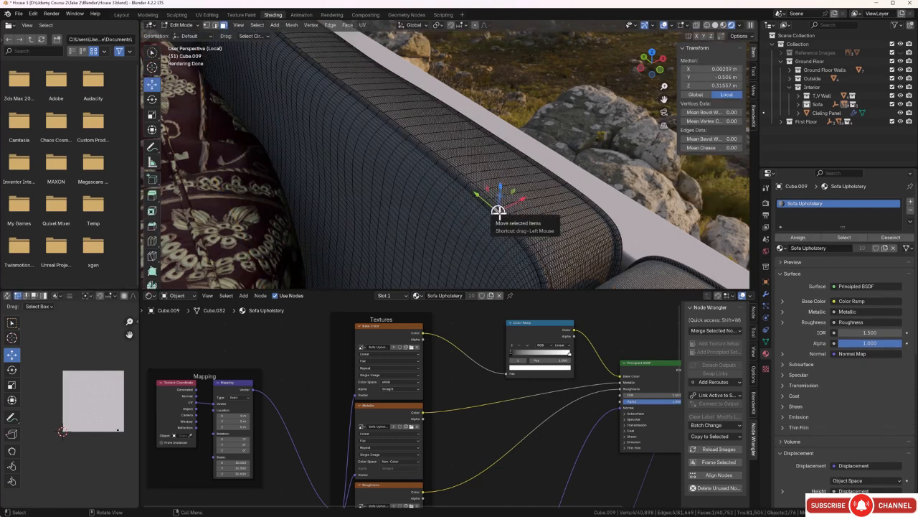
shift+click(546, 173)
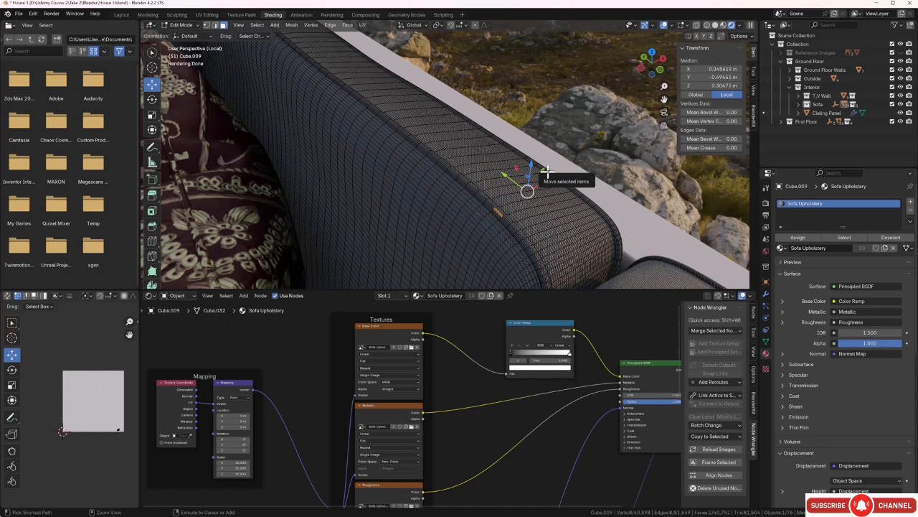
Grow the face selection on Cube.009 with Select More until both piping strips are covered all around.
key(ctrl+KP_Add)
key(ctrl+KP_Add)
key(ctrl+KP_Add)
key(ctrl+KP_Add)
key(ctrl+KP_Add)
key(ctrl+KP_Add)
key(ctrl+KP_Add)
key(ctrl+KP_Add)
key(ctrl+KP_Add)
key(ctrl+KP_Add)
key(ctrl+KP_Add)
key(ctrl+KP_Add)
key(ctrl+KP_Add)
key(ctrl+KP_Add)
key(ctrl+KP_Add)
key(ctrl+KP_Add)
key(ctrl+KP_Add)
key(ctrl+KP_Add)
key(ctrl+KP_Add)
key(ctrl+KP_Add)
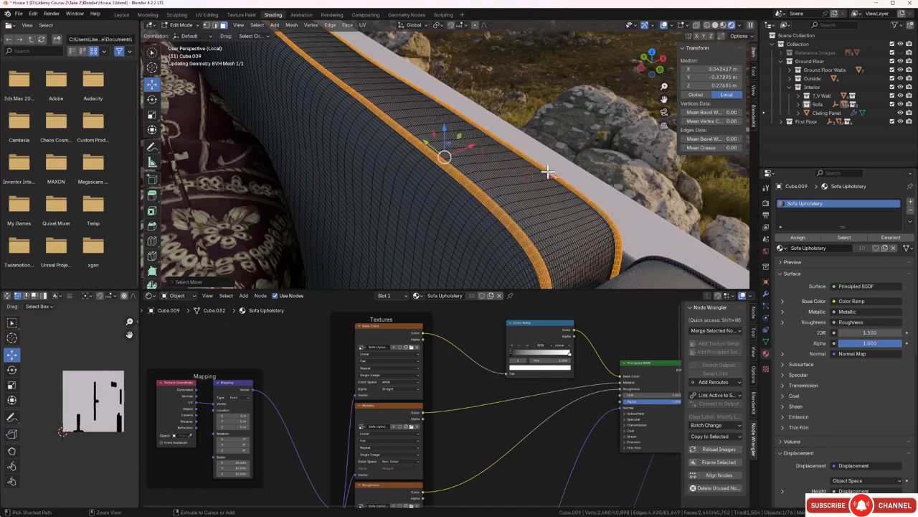
key(ctrl+KP_Add)
key(ctrl+KP_Add)
key(ctrl+KP_Add)
key(ctrl+KP_Add)
key(ctrl+KP_Add)
key(ctrl+KP_Add)
key(ctrl+KP_Add)
key(ctrl+KP_Add)
key(ctrl+KP_Add)
key(ctrl+KP_Add)
key(ctrl+KP_Add)
key(ctrl+KP_Add)
key(ctrl+KP_Add)
key(ctrl+KP_Add)
key(ctrl+KP_Add)
key(ctrl+KP_Add)
key(ctrl+KP_Add)
key(ctrl+KP_Add)
key(ctrl+KP_Add)
key(ctrl+KP_Add)
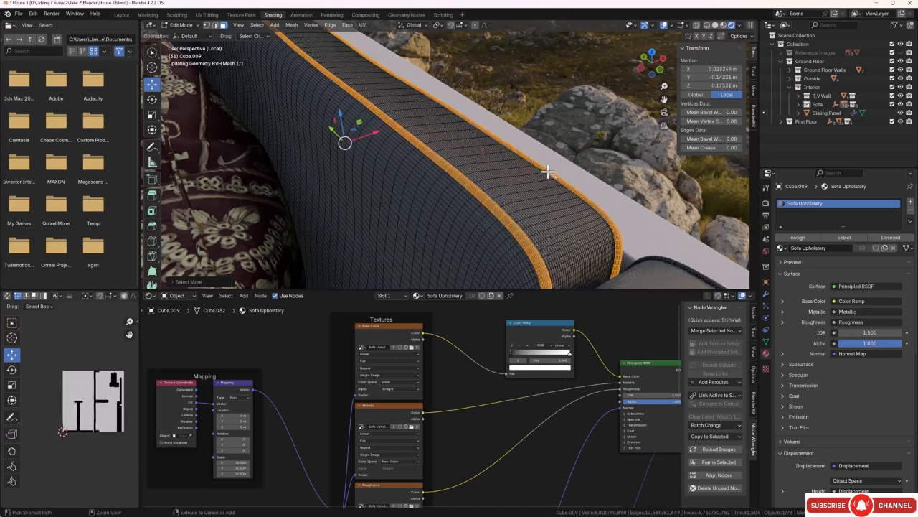
key(ctrl+KP_Add)
key(ctrl+KP_Add)
key(ctrl+KP_Add)
key(ctrl+KP_Add)
key(ctrl+KP_Add)
key(ctrl+KP_Add)
key(ctrl+KP_Add)
key(ctrl+KP_Add)
key(ctrl+KP_Add)
key(ctrl+KP_Add)
key(ctrl+KP_Add)
key(ctrl+KP_Add)
key(ctrl+KP_Add)
key(ctrl+KP_Add)
key(ctrl+KP_Add)
key(ctrl+KP_Add)
key(ctrl+KP_Add)
key(ctrl+KP_Add)
key(ctrl+KP_Add)
key(ctrl+KP_Add)
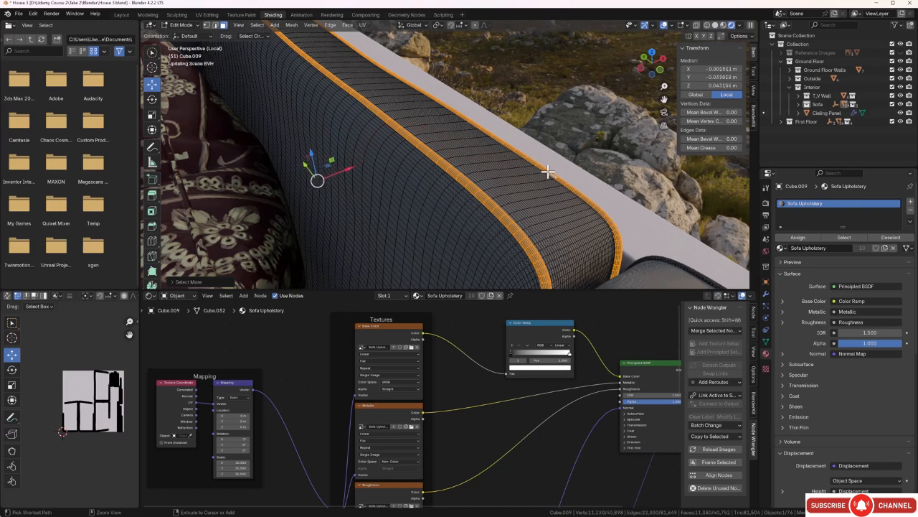
key(ctrl+KP_Add)
key(ctrl+KP_Add)
key(ctrl+KP_Add)
key(ctrl+KP_Add)
key(ctrl+KP_Add)
key(ctrl+KP_Add)
key(ctrl+KP_Add)
key(ctrl+KP_Add)
key(ctrl+KP_Add)
key(ctrl+KP_Add)
key(ctrl+KP_Add)
key(ctrl+KP_Add)
key(ctrl+KP_Add)
key(ctrl+KP_Add)
key(ctrl+KP_Add)
key(ctrl+KP_Add)
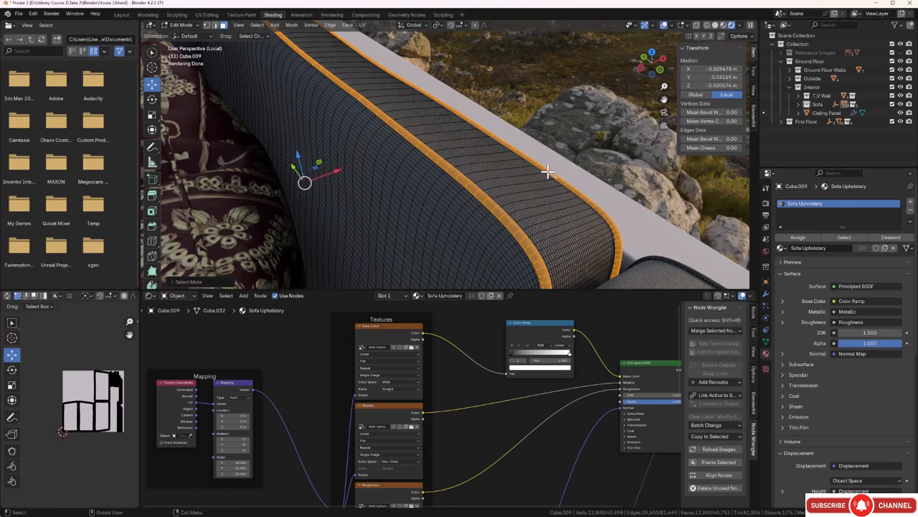
Add a second material slot with Sofa Upholstery.001 to Cube.009, assign it to the selected piping faces, and return to Object Mode.
click(910, 203)
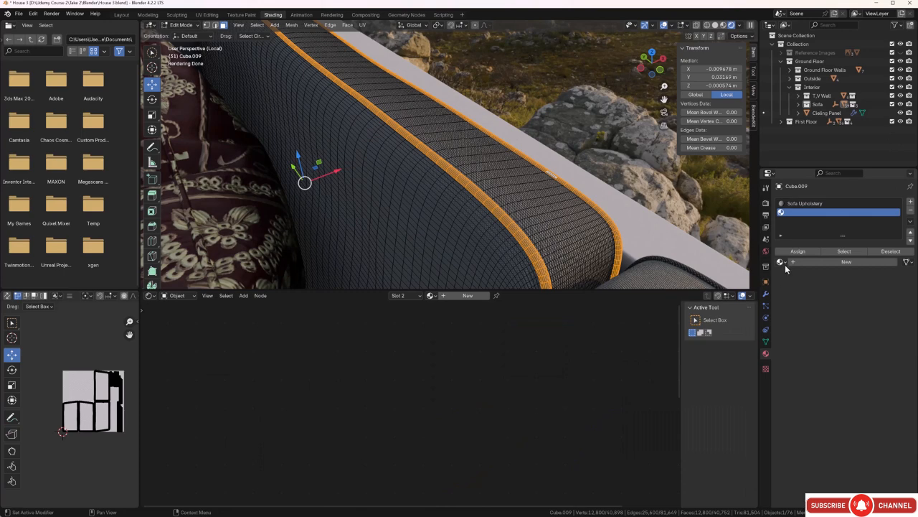
click(784, 262)
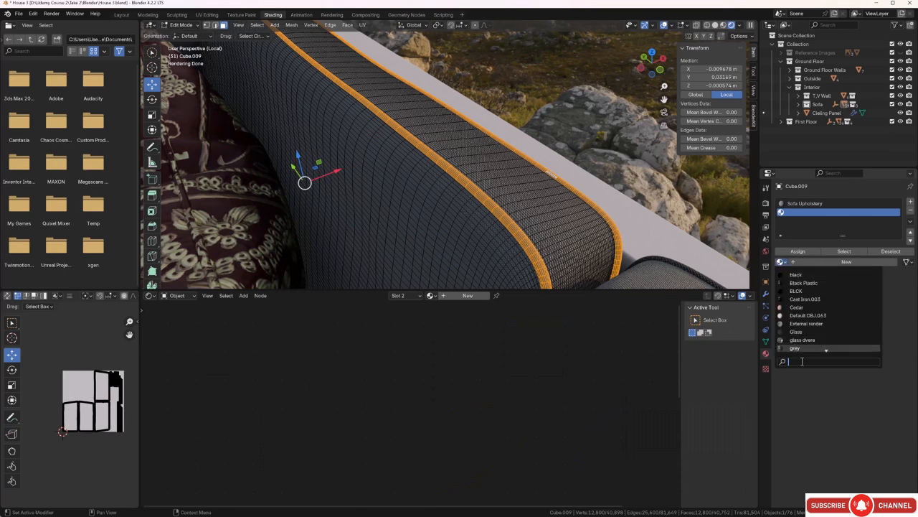
text(so)
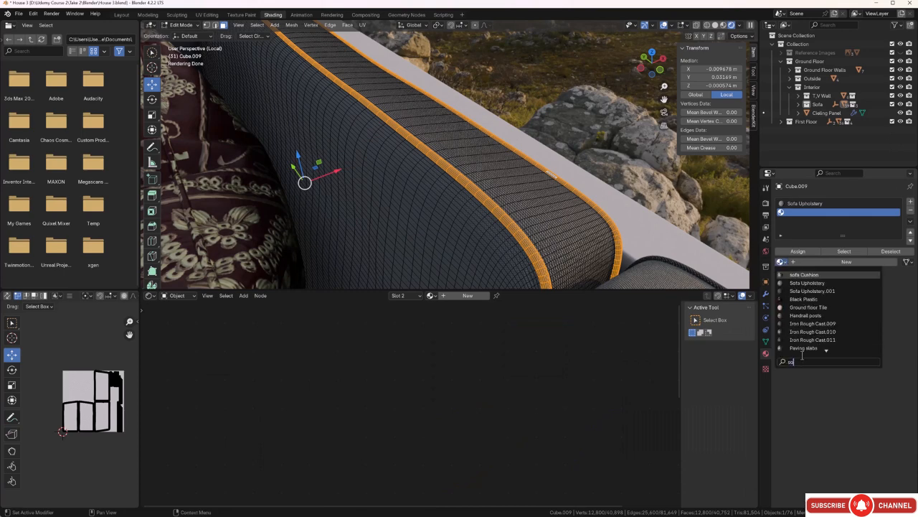
click(811, 290)
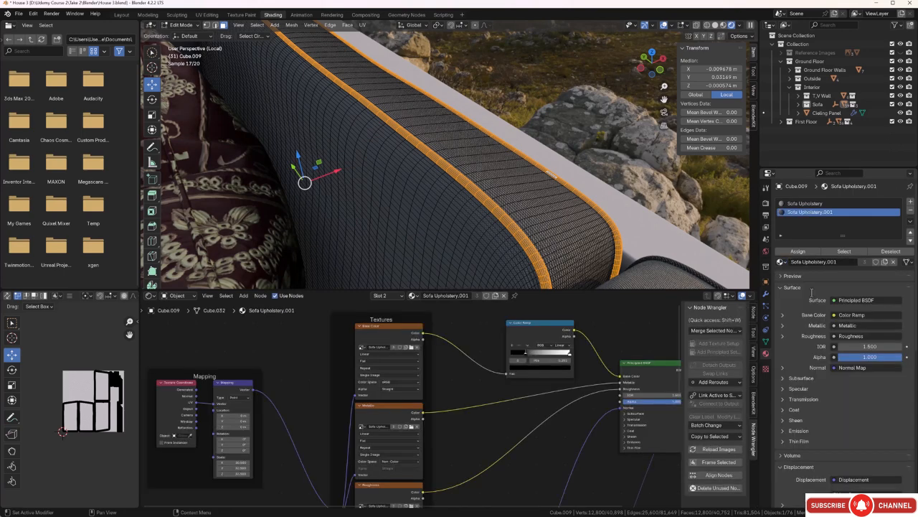
click(798, 252)
key(alt+a)
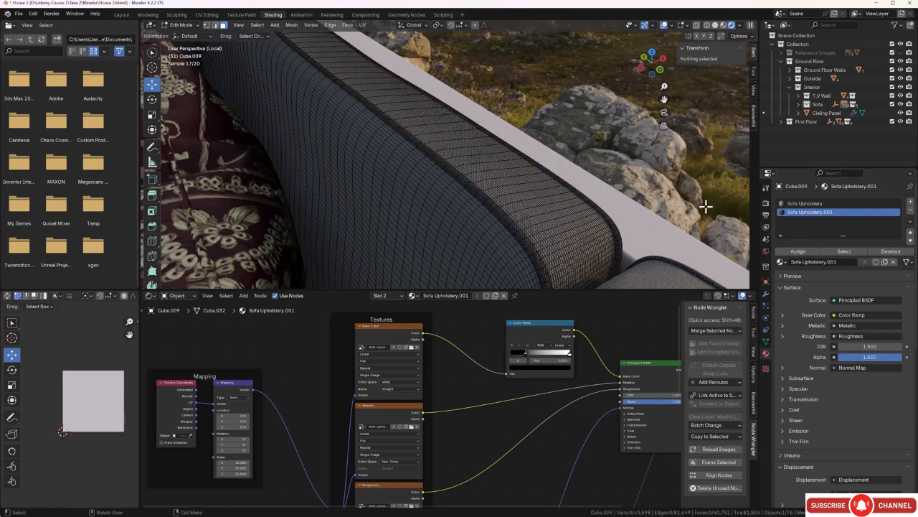
key(Tab)
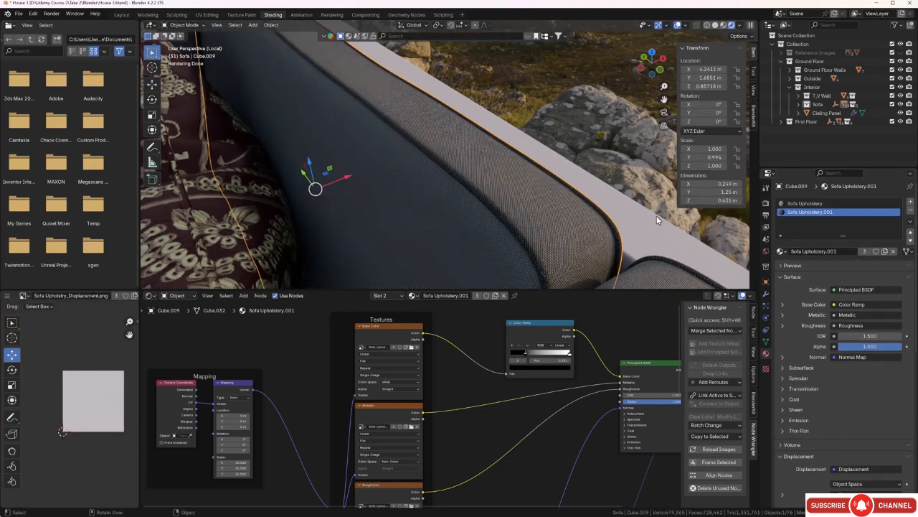
In Edit Mode of the end seat cushion Cube.005, clear the selection and select one face on each of its two piping strips.
scroll(658, 219, down, 4)
middle_drag(474, 197, 492, 192)
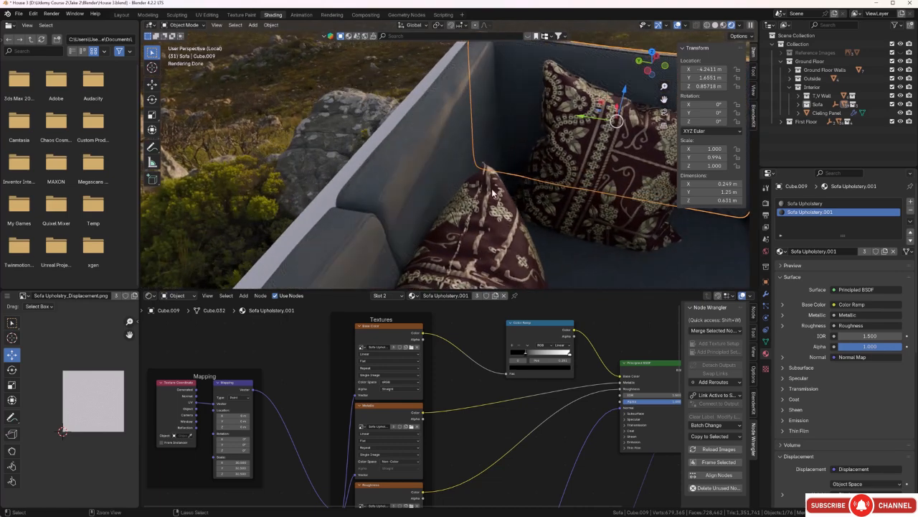
ctrl+middle_drag(431, 163, 469, 156)
click(439, 151)
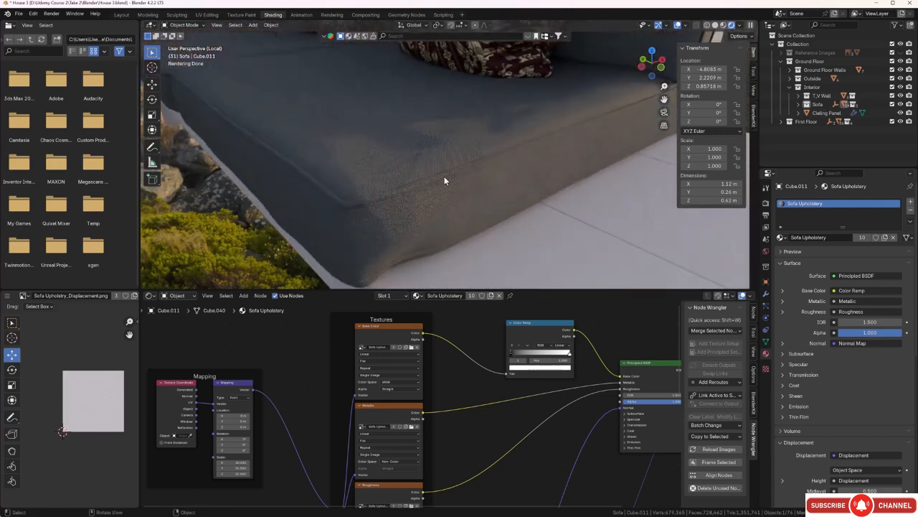
scroll(444, 175, up, 5)
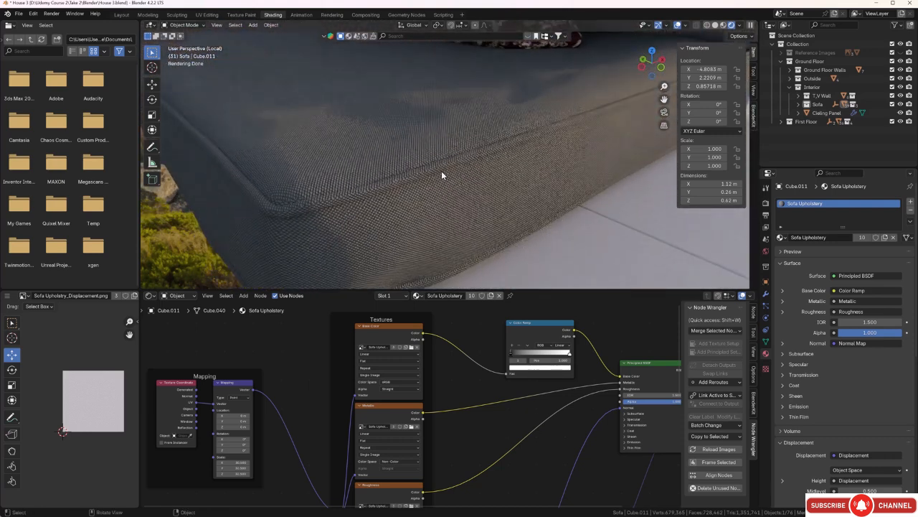
click(354, 156)
key(Tab)
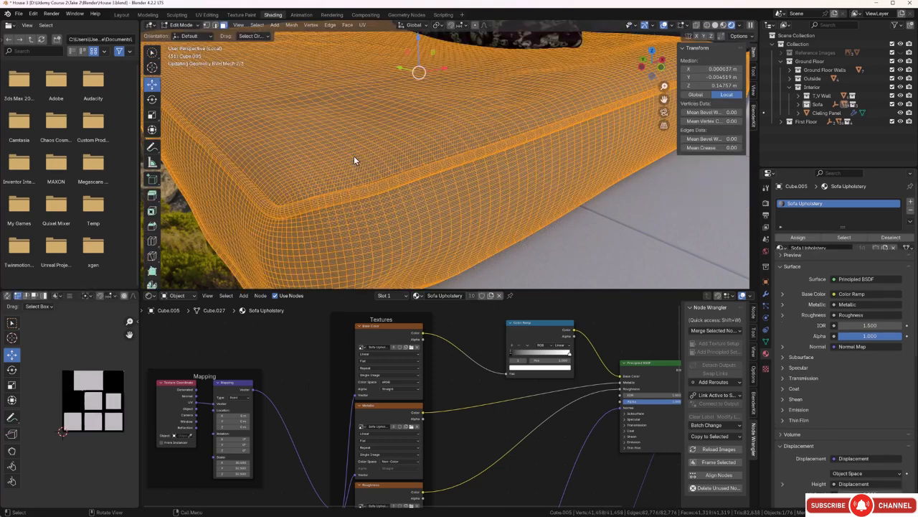
key(alt+a)
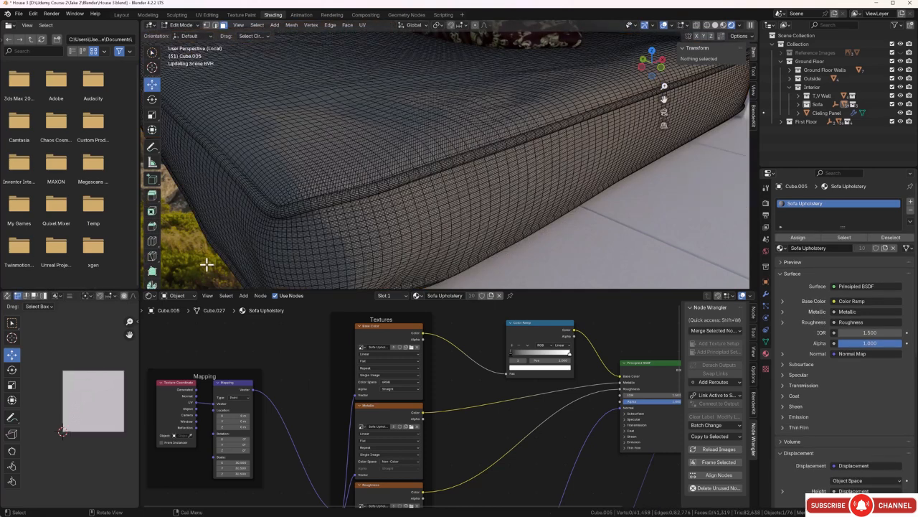
click(307, 206)
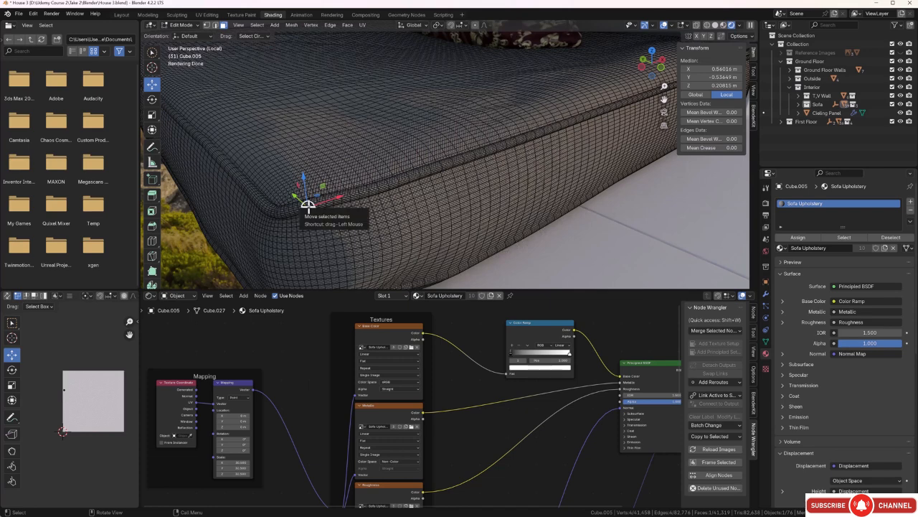
shift+click(438, 278)
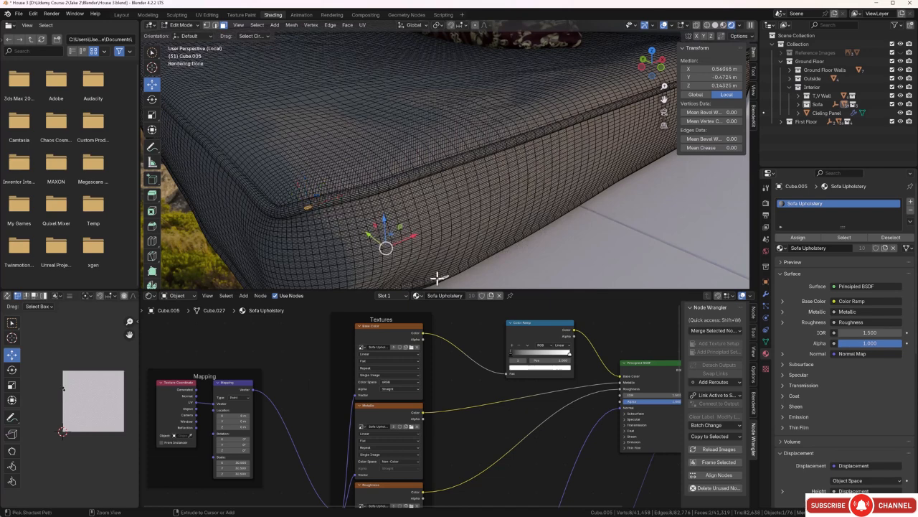
Grow the face selection on Cube.005 with Select More until both piping strips are covered all around.
key(ctrl+KP_Add)
key(ctrl+KP_Add)
key(ctrl+KP_Add)
key(ctrl+KP_Add)
key(ctrl+KP_Add)
key(ctrl+KP_Add)
key(ctrl+KP_Add)
key(ctrl+KP_Add)
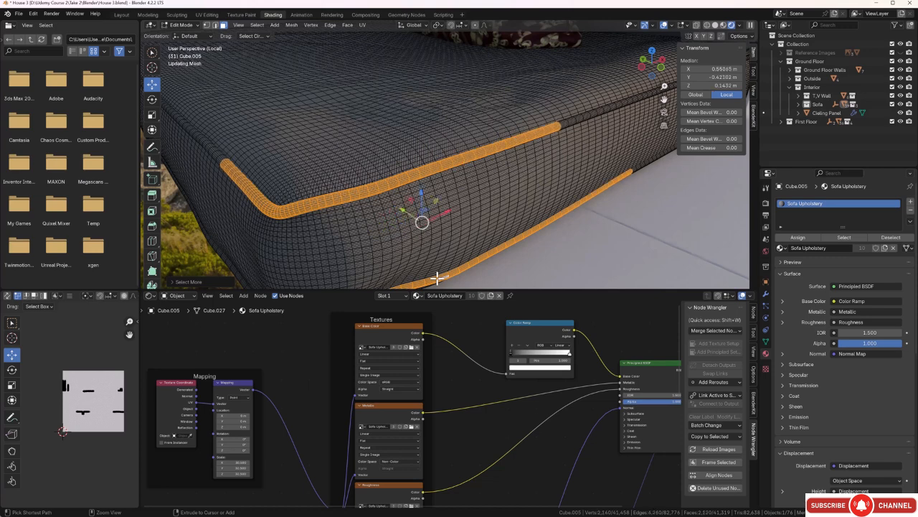
key(ctrl+KP_Add)
key(ctrl+KP_Add)
key(ctrl+KP_Add)
key(ctrl+KP_Add)
key(ctrl+KP_Add)
key(ctrl+KP_Add)
key(ctrl+KP_Add)
key(ctrl+KP_Add)
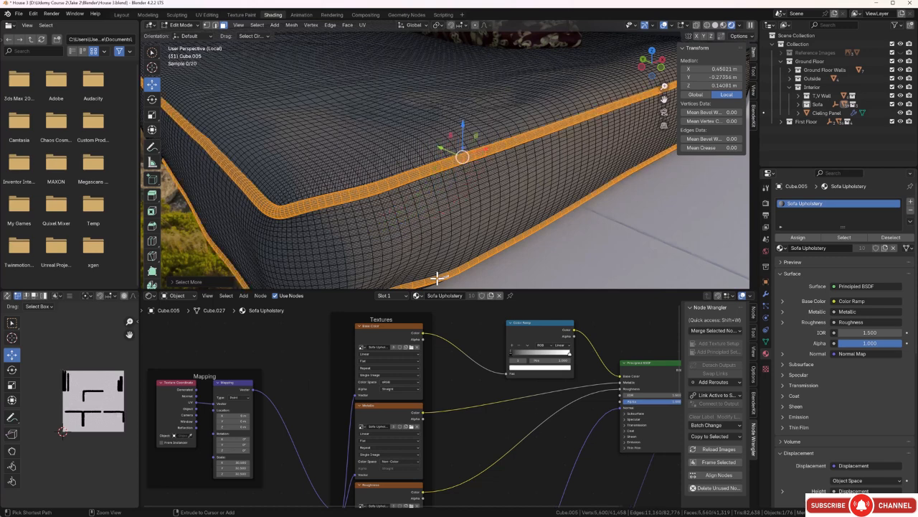
key(ctrl+KP_Add)
key(ctrl+KP_Add)
key(ctrl+KP_Add)
key(ctrl+KP_Add)
key(ctrl+KP_Add)
key(ctrl+KP_Add)
key(ctrl+KP_Add)
key(ctrl+KP_Add)
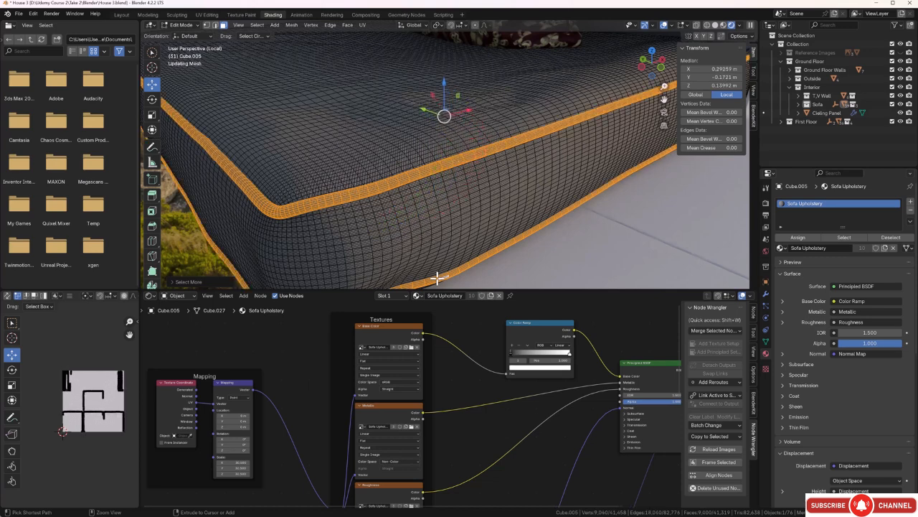
key(ctrl+KP_Add)
key(ctrl+KP_Add)
key(ctrl+KP_Add)
key(ctrl+KP_Add)
key(ctrl+KP_Add)
key(ctrl+KP_Add)
key(ctrl+KP_Add)
key(ctrl+KP_Add)
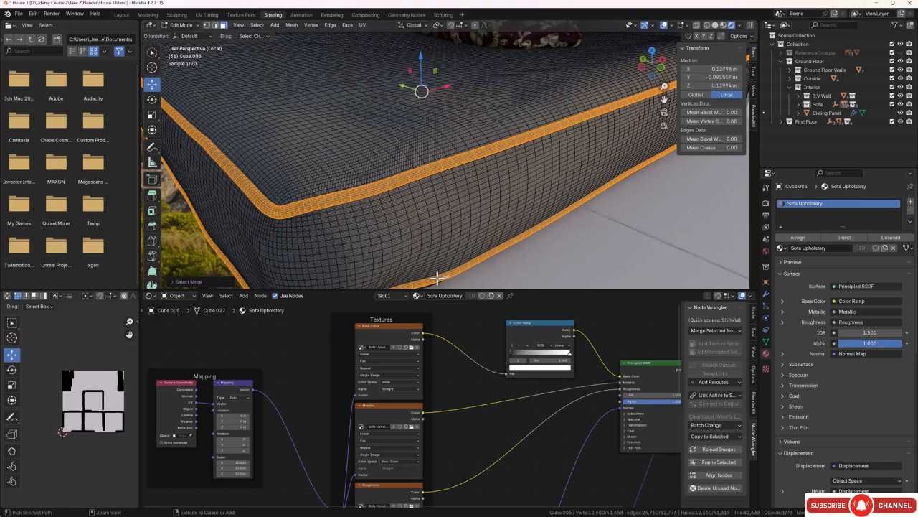
key(ctrl+KP_Add)
key(ctrl+KP_Add)
key(ctrl+KP_Add)
key(ctrl+KP_Add)
key(ctrl+KP_Add)
key(ctrl+KP_Add)
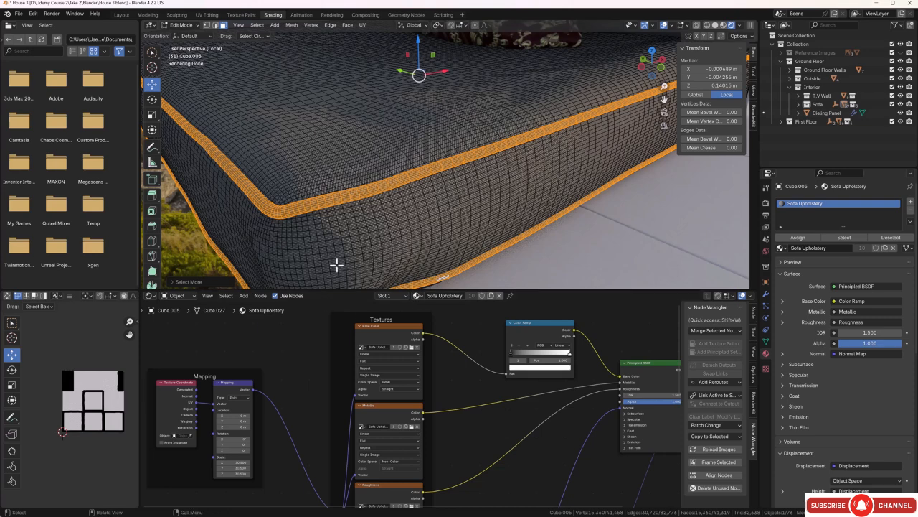
Add a second material slot with Sofa Upholstery.001 to Cube.005, assign it to the selected piping faces, and return to Object Mode.
middle_drag(334, 215, 395, 241)
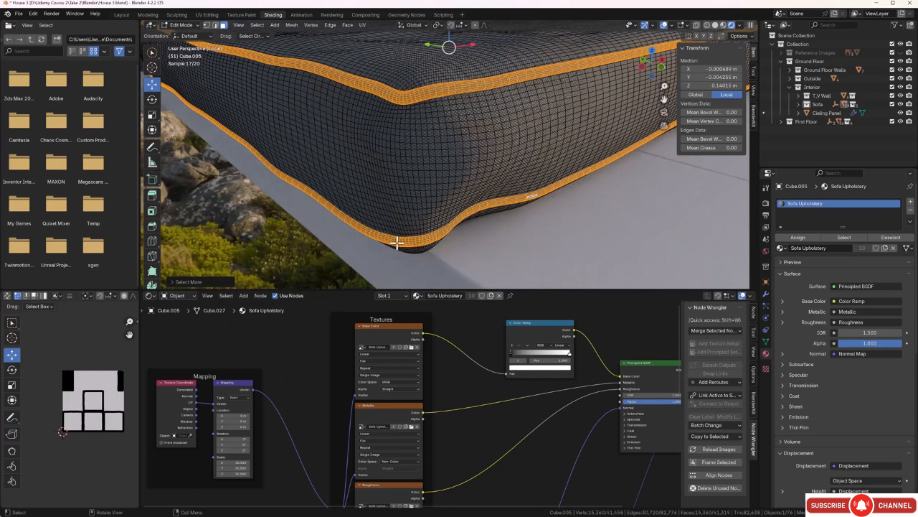
click(912, 204)
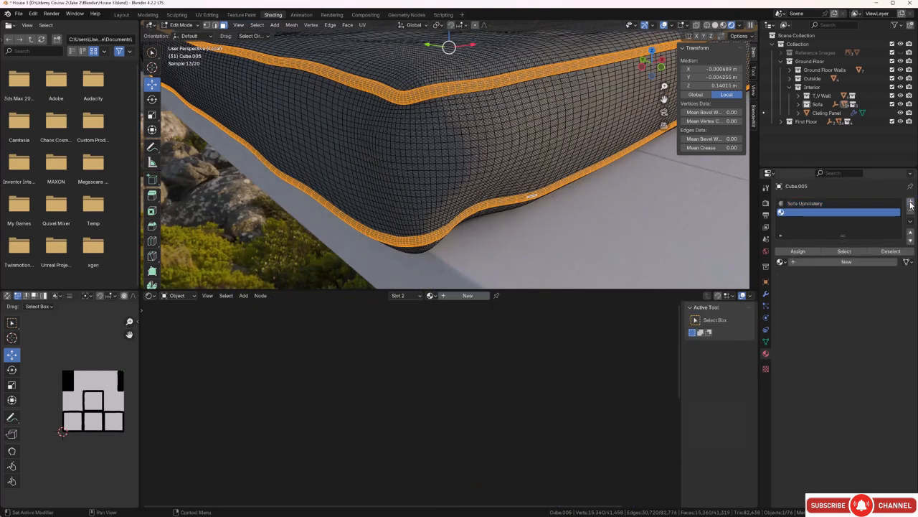
click(784, 261)
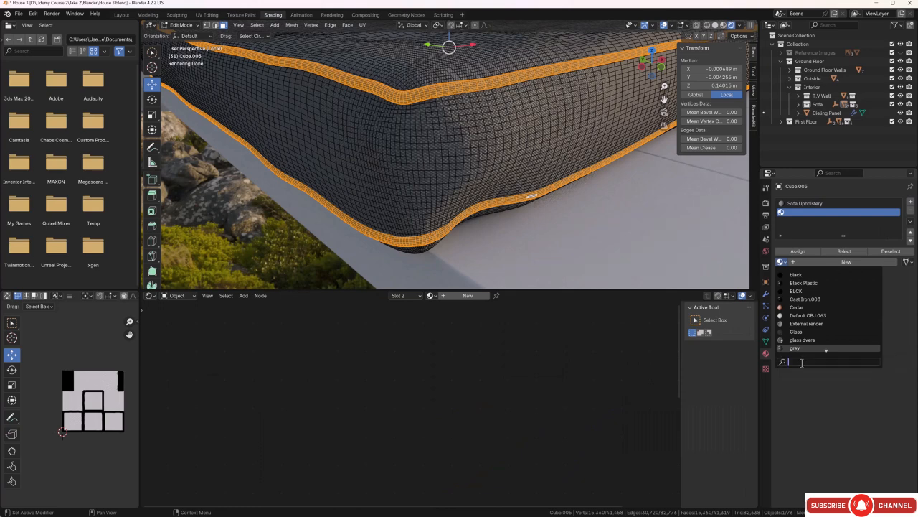
text(so)
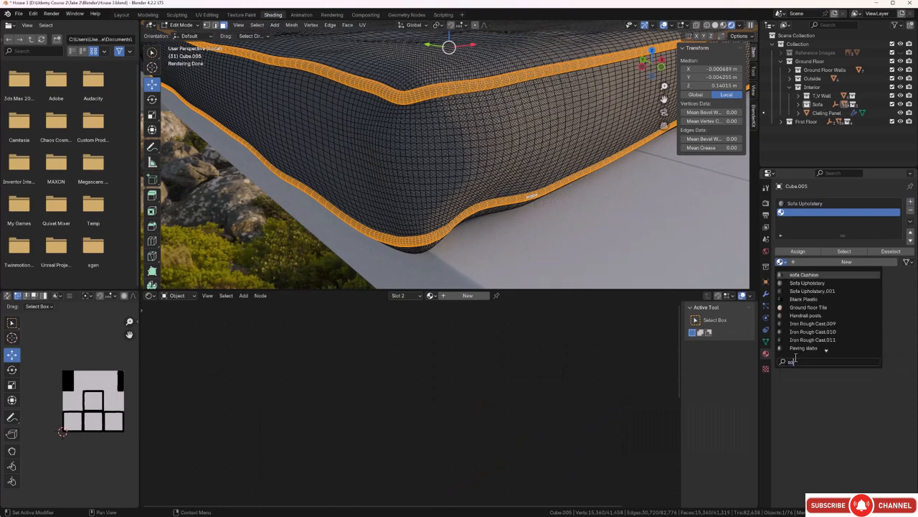
click(807, 290)
click(796, 251)
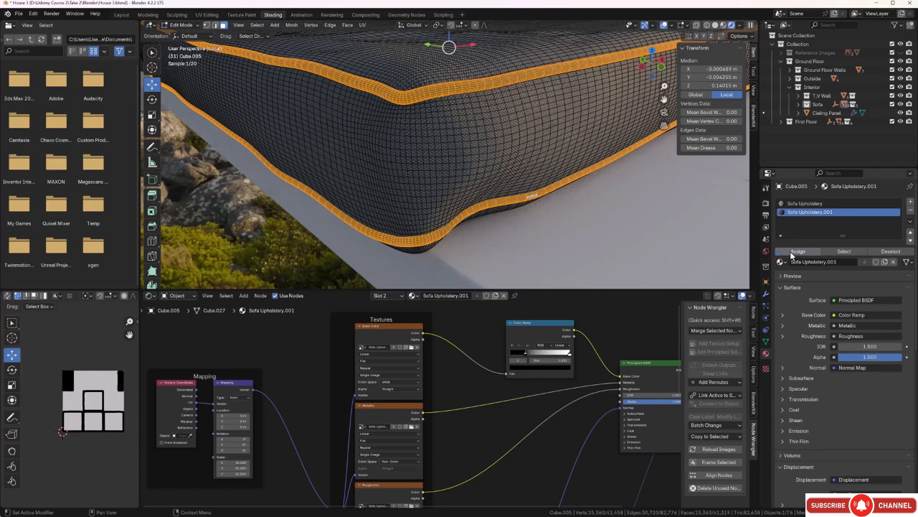
click(264, 237)
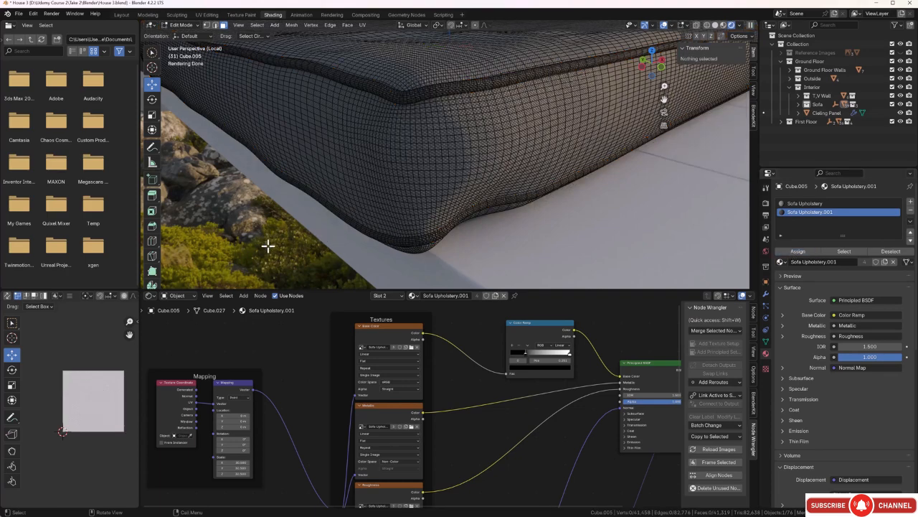
key(Tab)
Examine the textured corner sofa from several sides and up close, checking the cushion fabric and darker piping, with nothing left selected.
scroll(267, 190, down, 6)
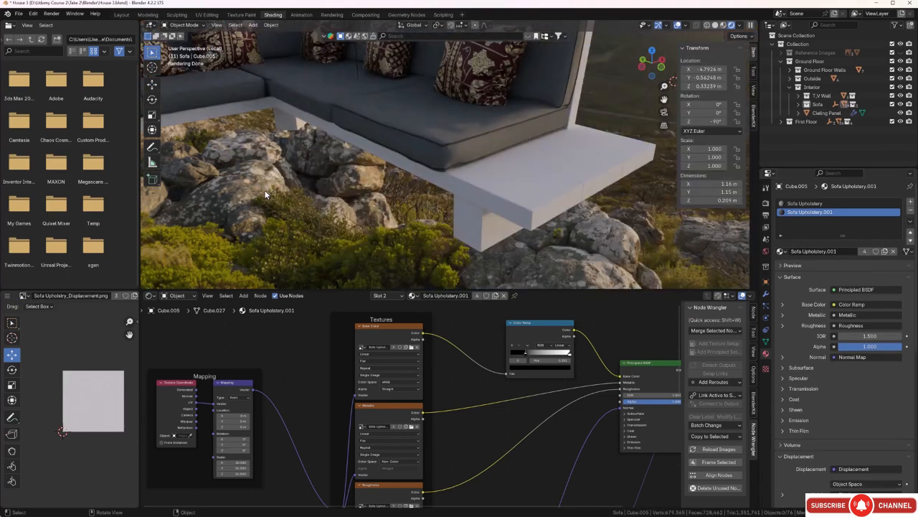
scroll(276, 201, up, 4)
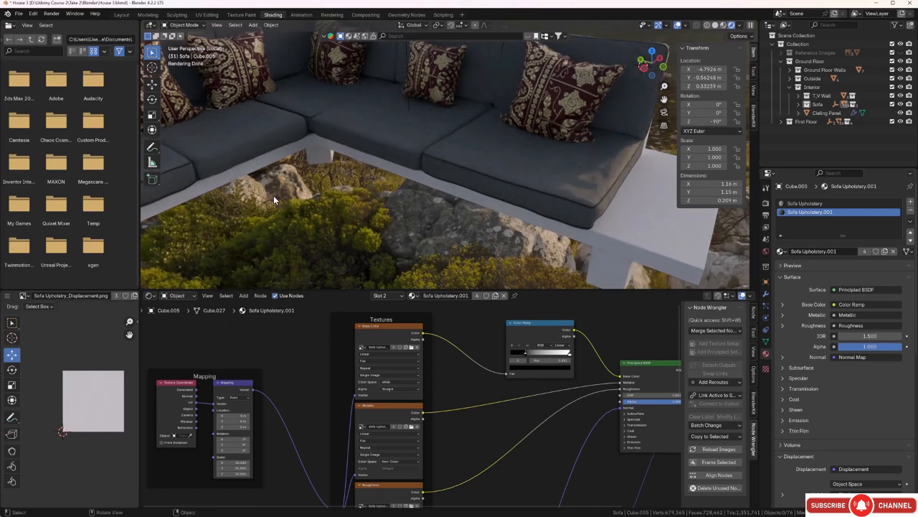
middle_drag(279, 194, 358, 204)
scroll(233, 178, up, 3)
middle_drag(306, 172, 375, 195)
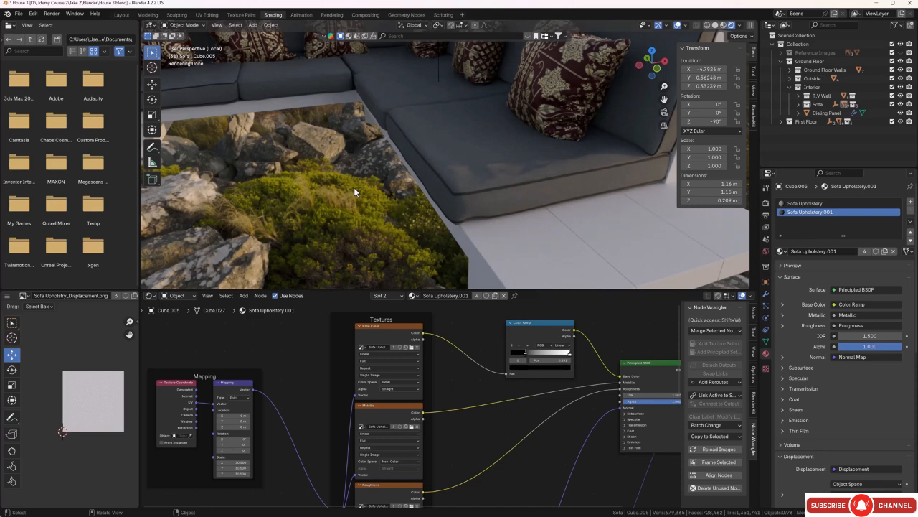
middle_drag(342, 185, 434, 132)
middle_drag(563, 72, 543, 84)
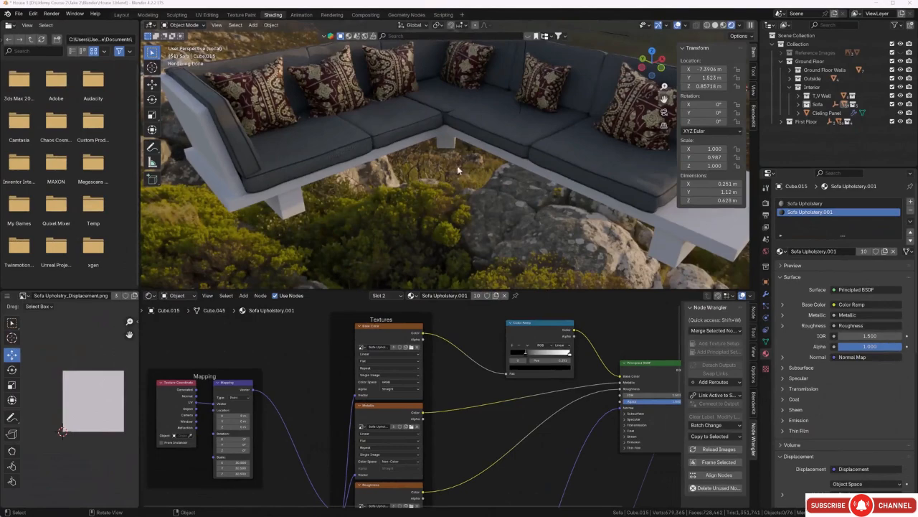
middle_drag(458, 170, 431, 141)
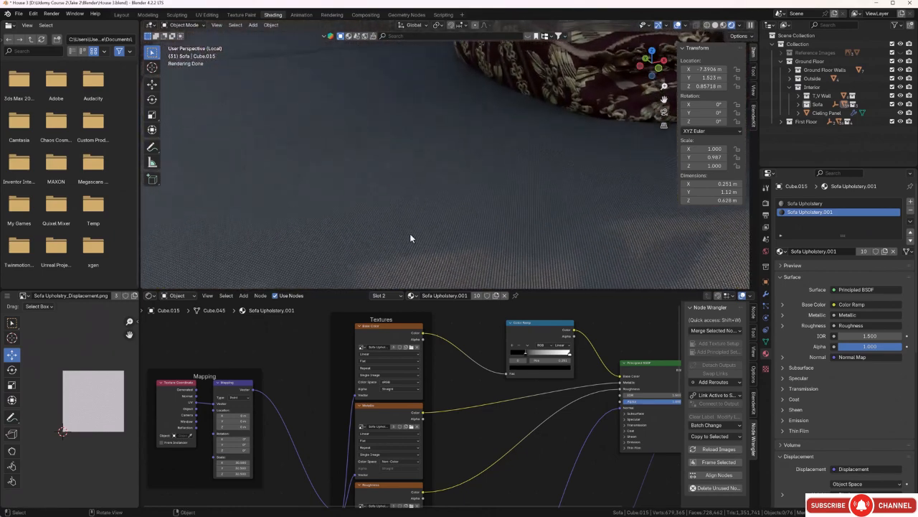
scroll(410, 232, up, 3)
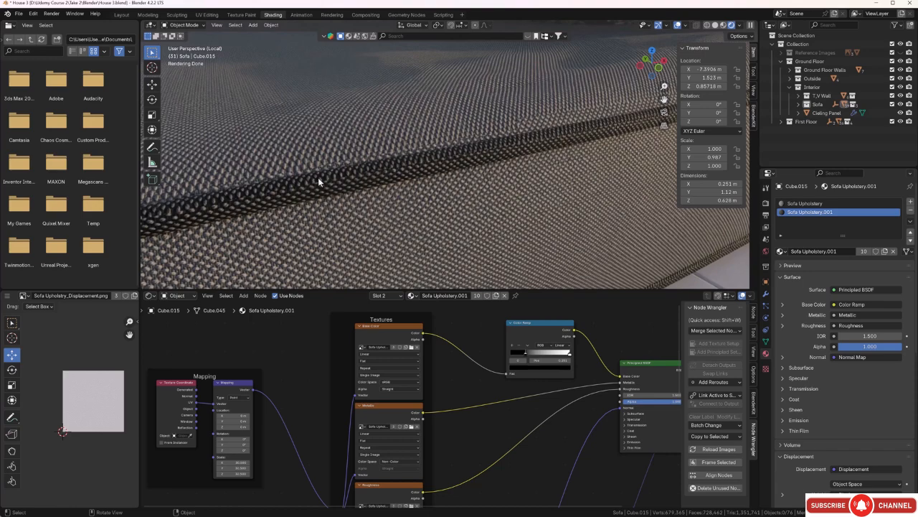
middle_drag(414, 189, 526, 169)
middle_drag(523, 171, 519, 164)
scroll(496, 150, down, 8)
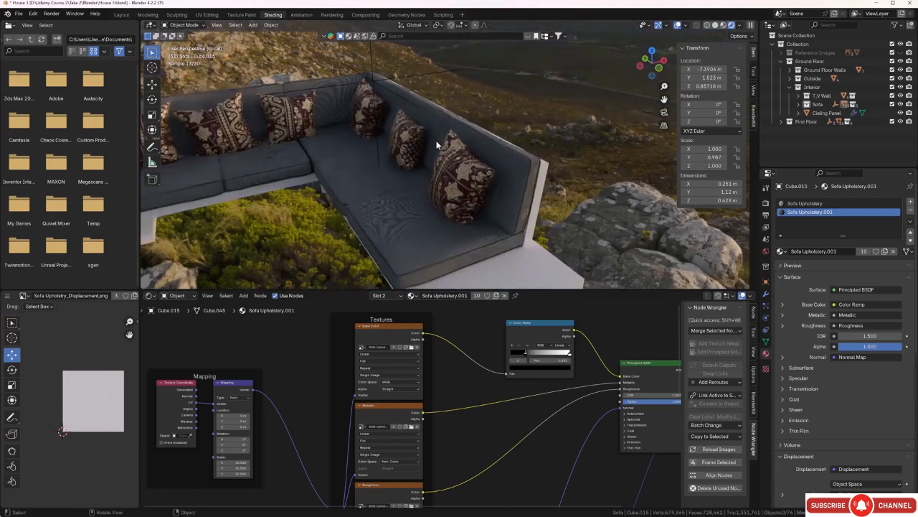
middle_drag(437, 143, 352, 181)
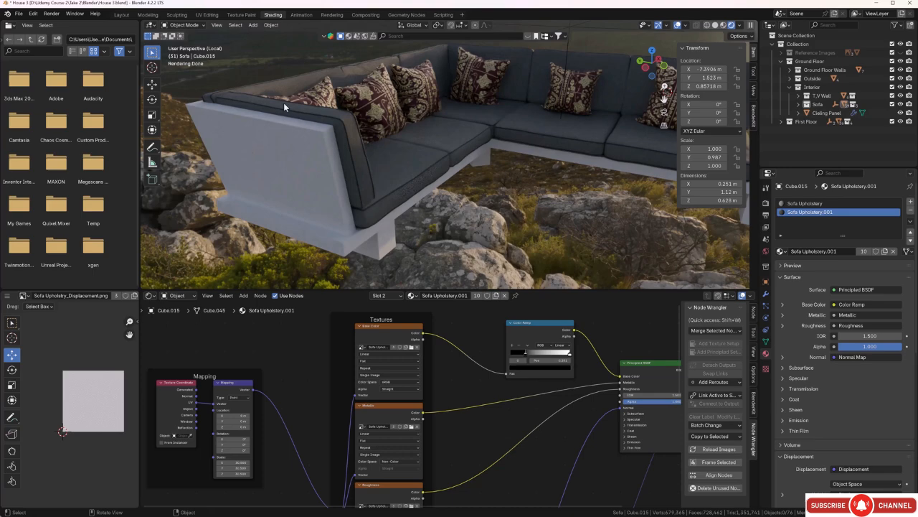
mouse_move(273, 175)
middle_down()
mouse_move(284, 179)
mouse_move(255, 186)
mouse_move(268, 172)
middle_up()
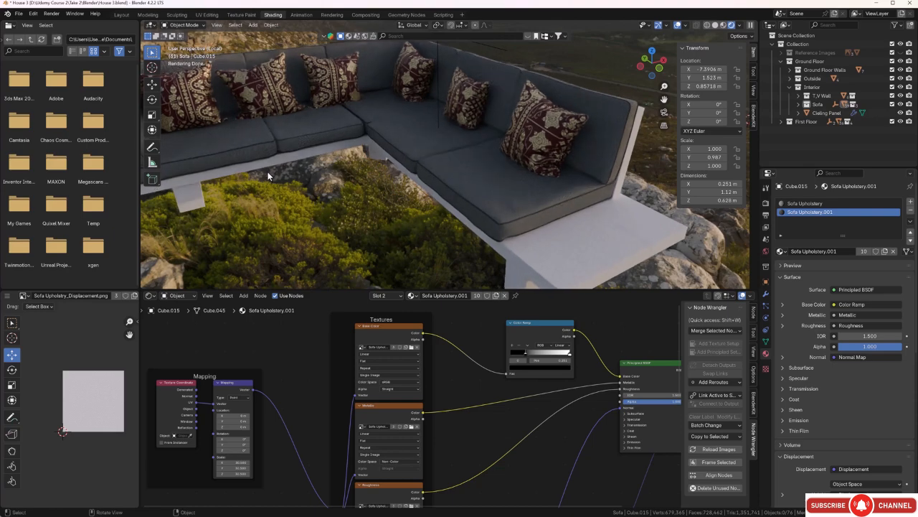
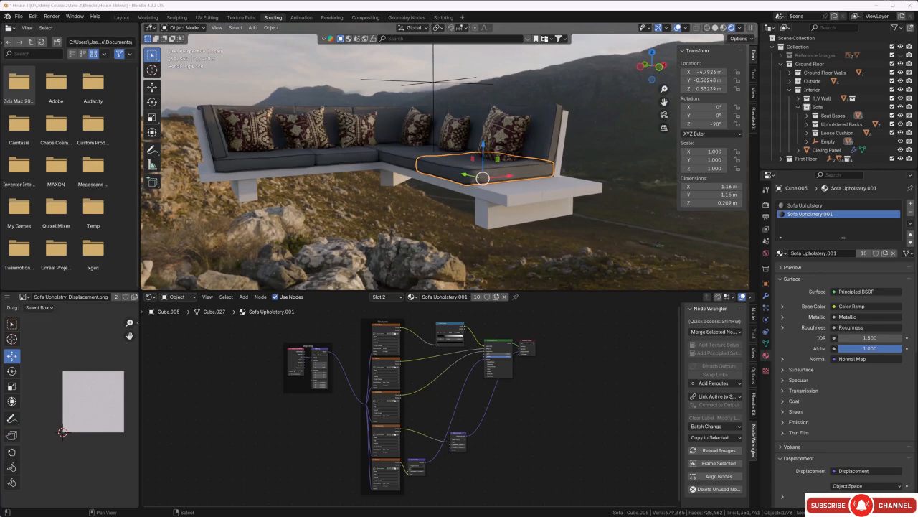
click(575, 273)
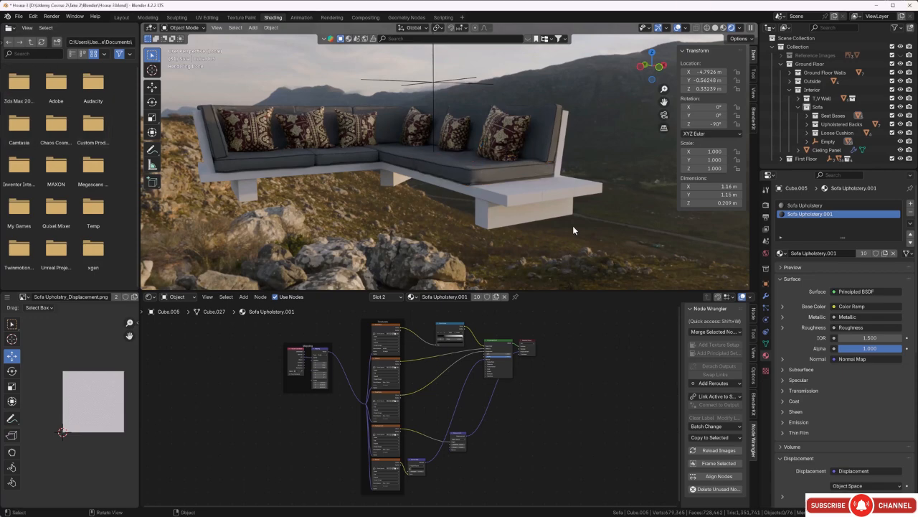
In the World shader nodes, replace the environment texture's image with cannon_8k.hdr from the Hdri's folder.
middle_drag(572, 230, 512, 222)
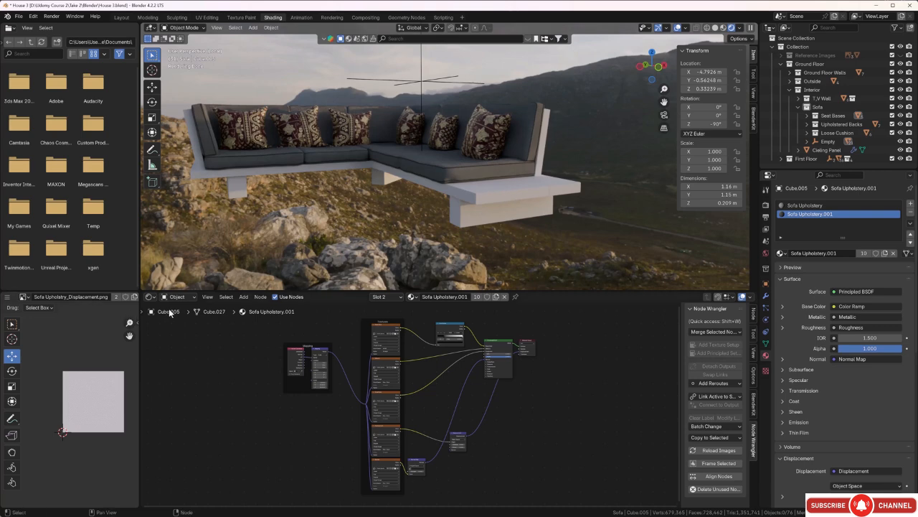
click(190, 297)
click(189, 327)
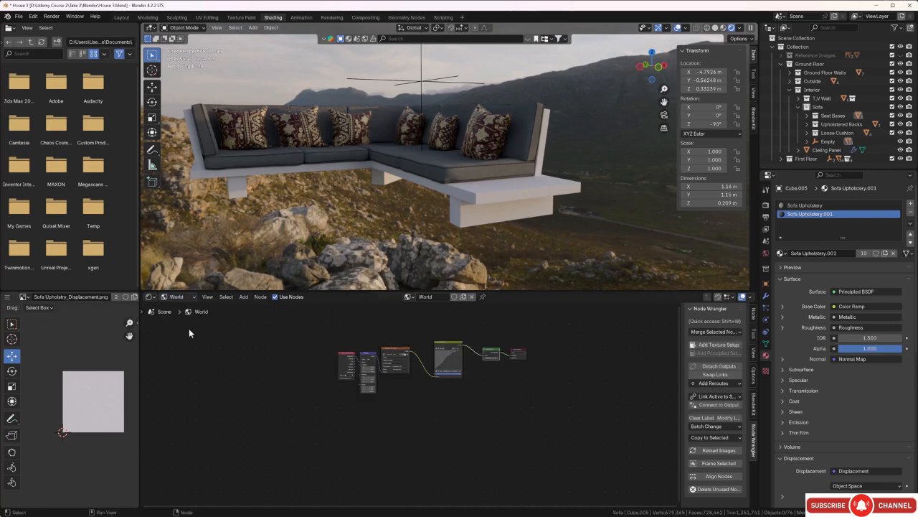
scroll(402, 389, up, 3)
scroll(395, 440, up, 4)
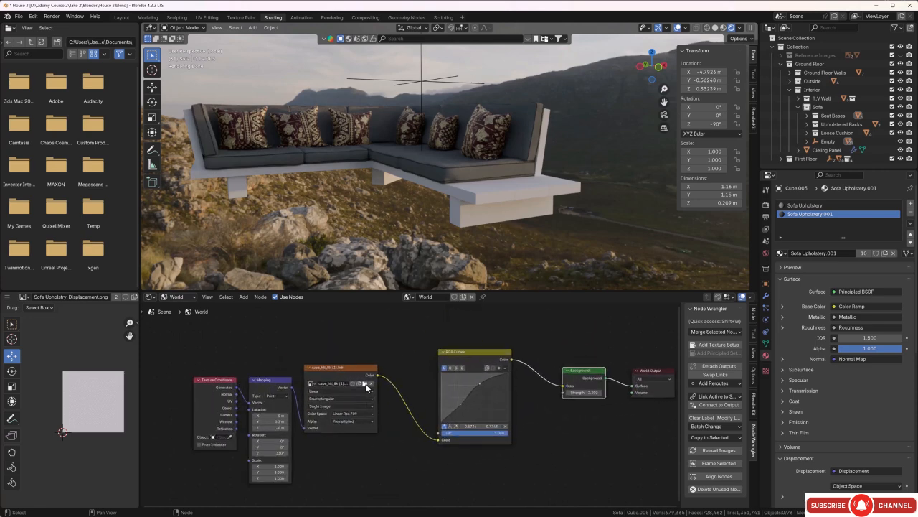
click(362, 383)
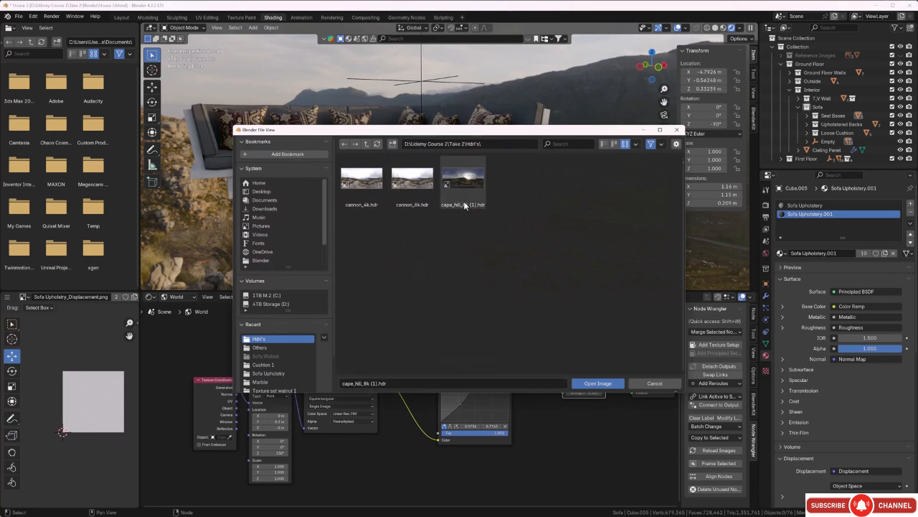
click(416, 179)
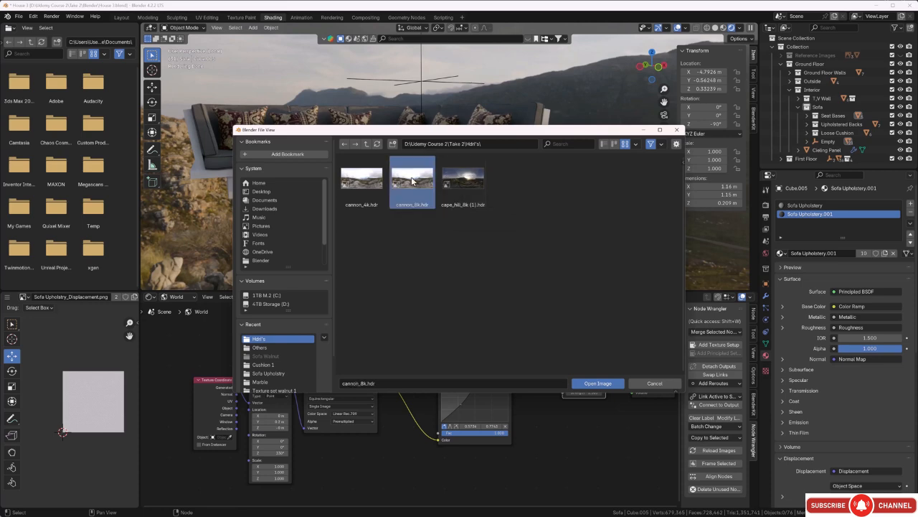
click(586, 384)
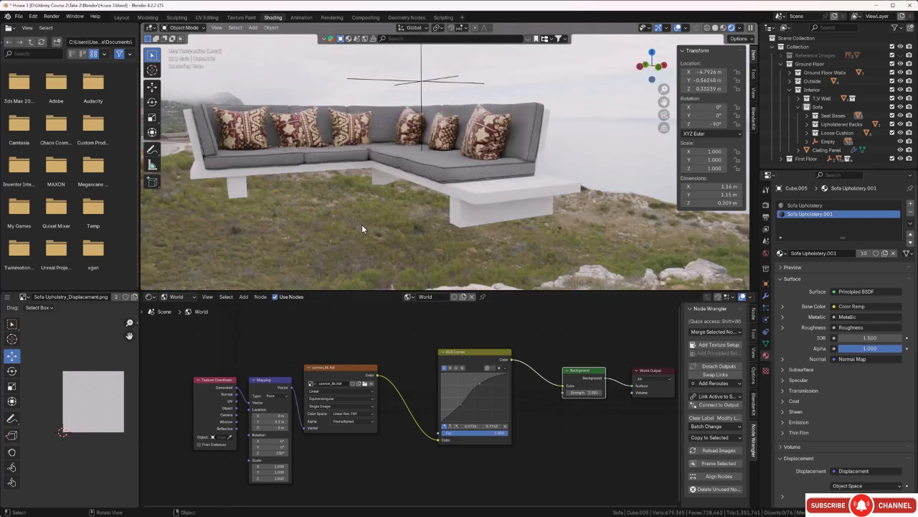
Lower the strength of the world's Background node to about 1.1 and check the sofa fabric and piping under the new lighting.
mouse_move(346, 225)
middle_down()
mouse_move(460, 224)
mouse_move(358, 237)
mouse_move(333, 225)
middle_up()
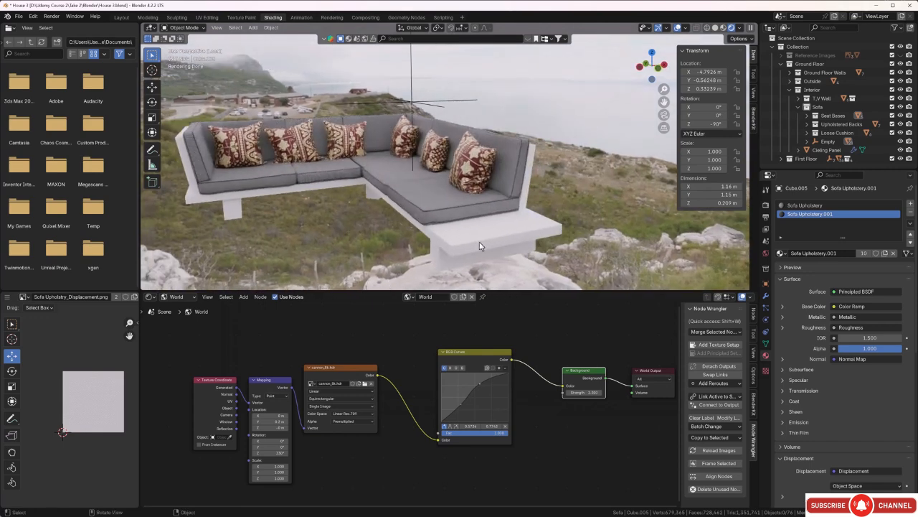
scroll(485, 221, up, 3)
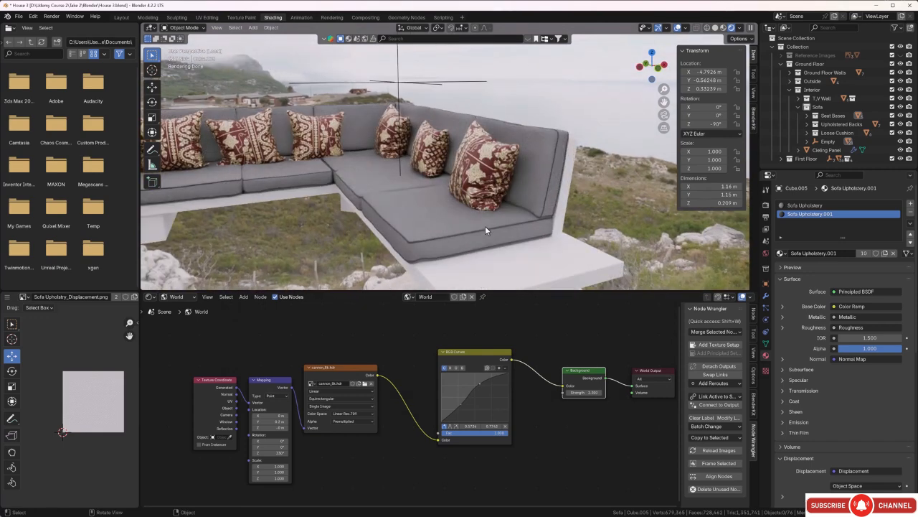
middle_drag(485, 226, 475, 189)
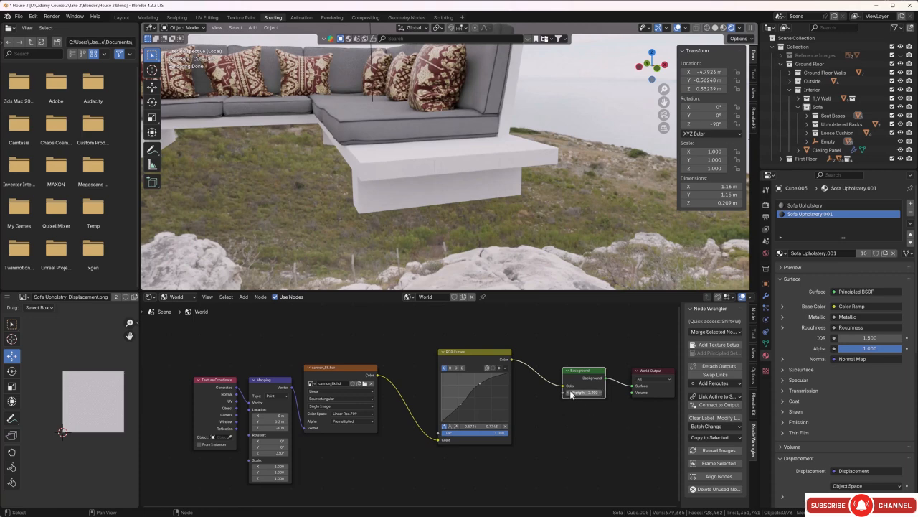
drag(570, 392, 547, 393)
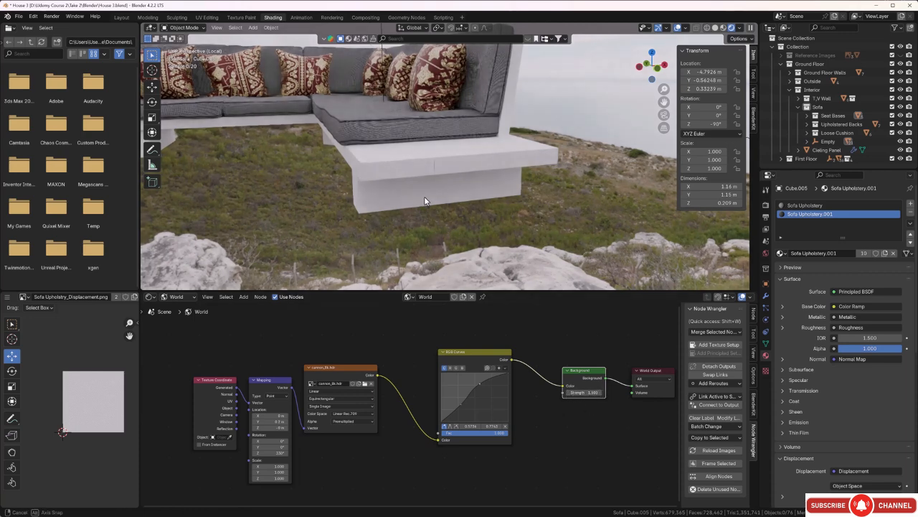
mouse_move(424, 196)
middle_down()
mouse_move(427, 206)
mouse_move(412, 192)
middle_up()
scroll(409, 189, up, 3)
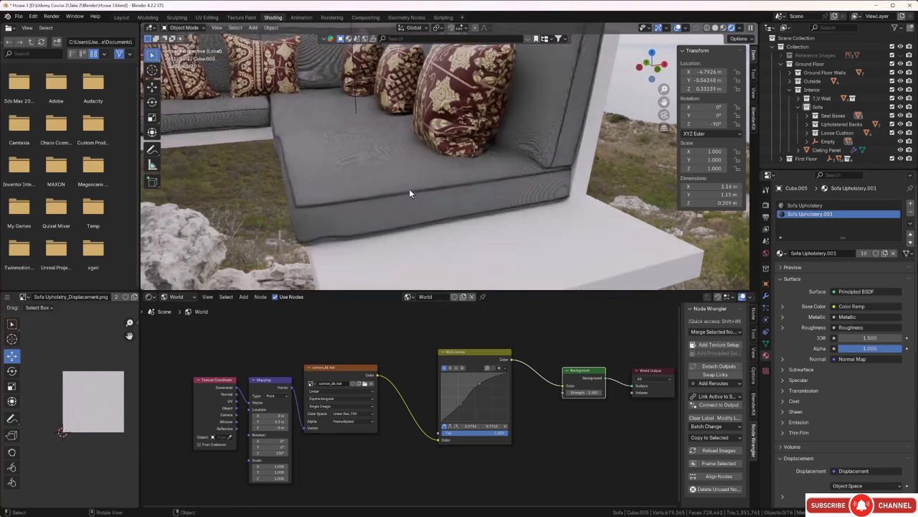
scroll(408, 190, up, 3)
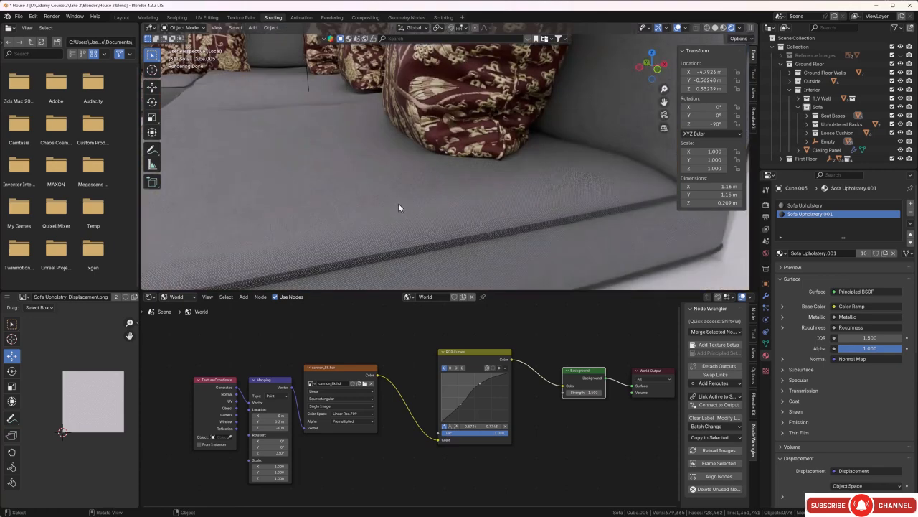
shift+scroll(398, 199, down, 10)
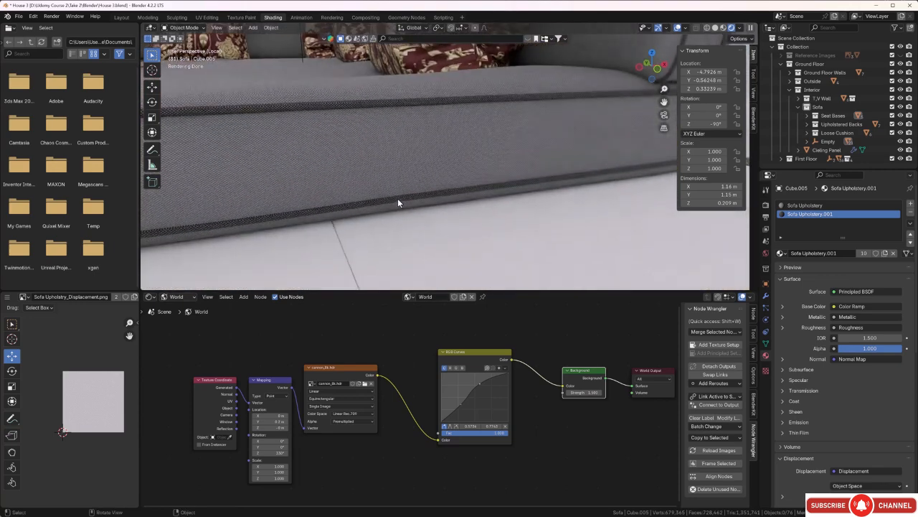
scroll(399, 201, down, 5)
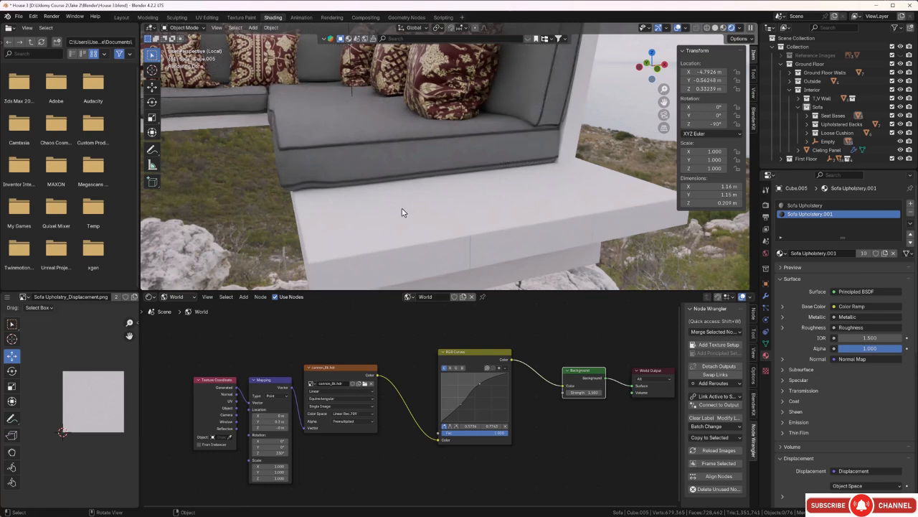
shift+scroll(401, 211, down, 3)
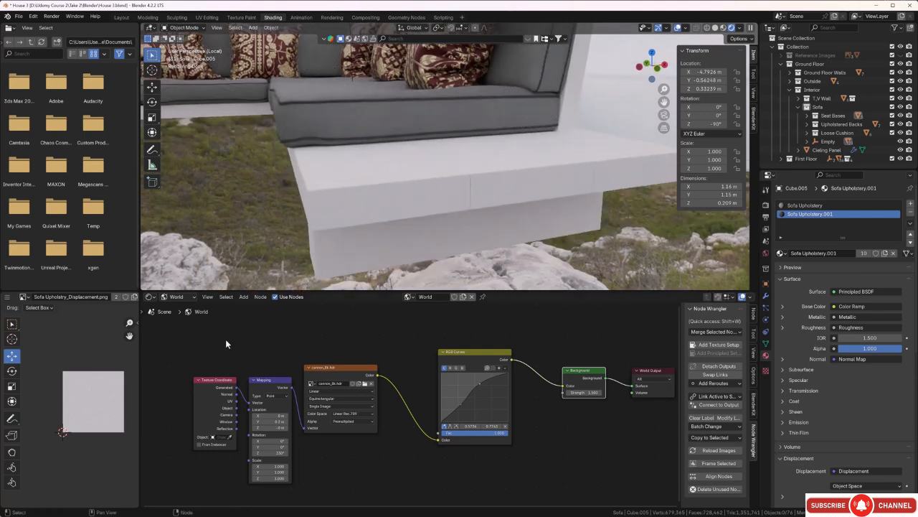
Return the shader editor to Object shading and hide the Seat Bases, Upholstered Backs and Loose Cushion collections.
click(193, 298)
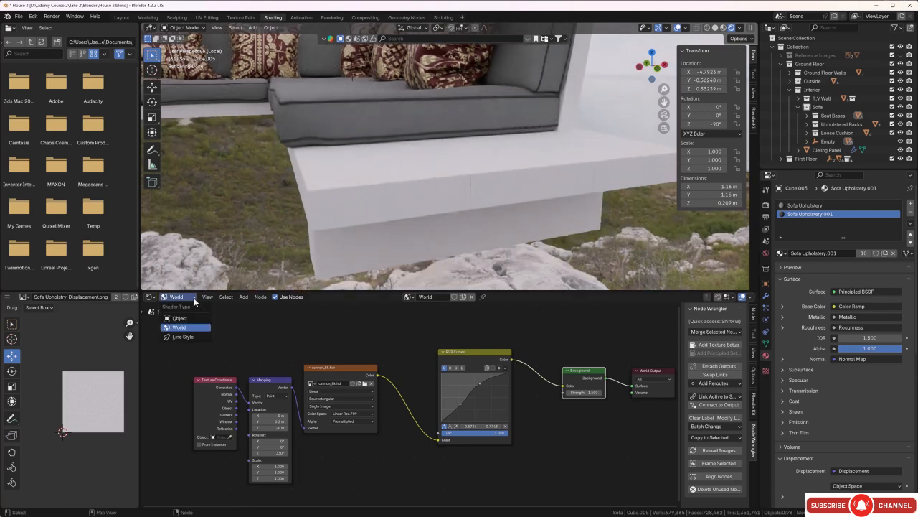
click(180, 318)
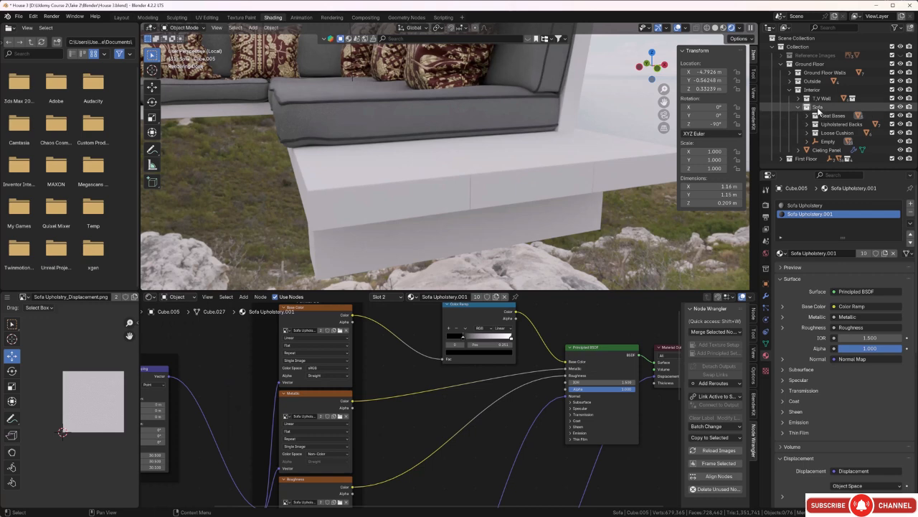
click(900, 115)
click(900, 125)
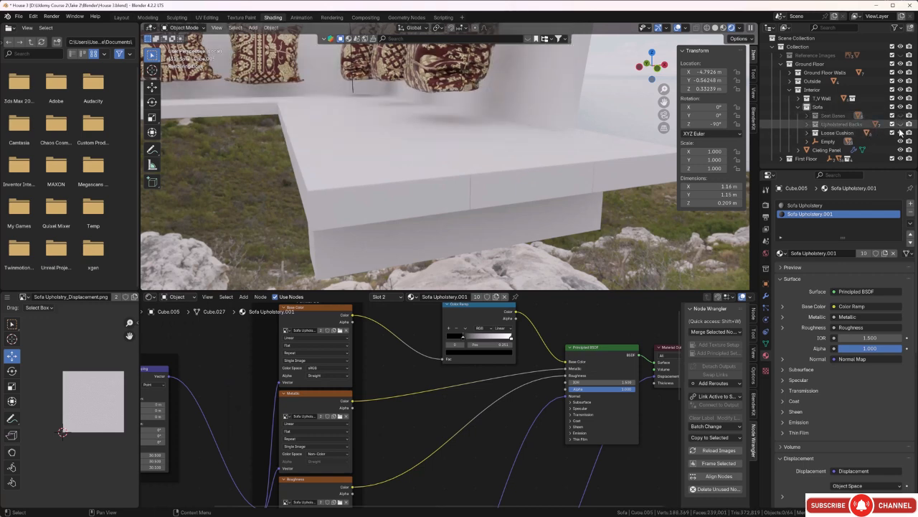
click(901, 133)
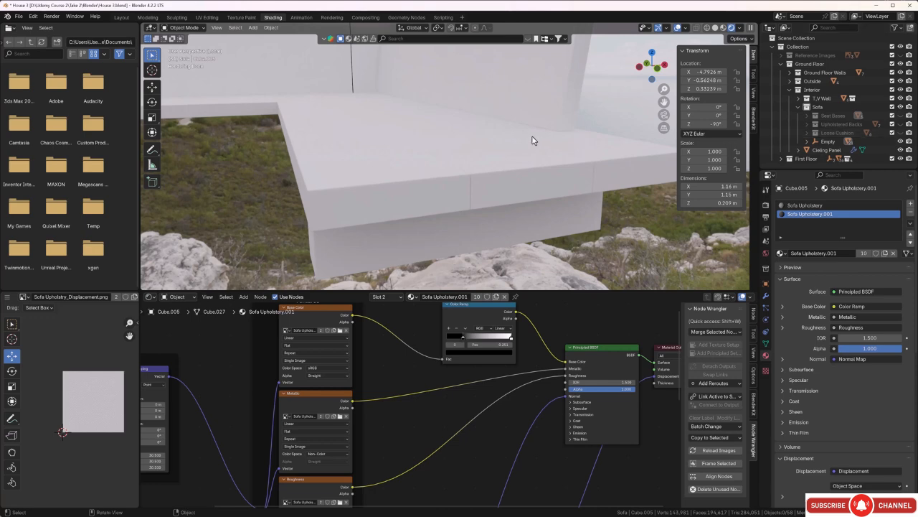
Select the sofa's L-shaped base platform, Sofa Base.001, and apply its rotation and scale.
middle_drag(533, 140, 525, 143)
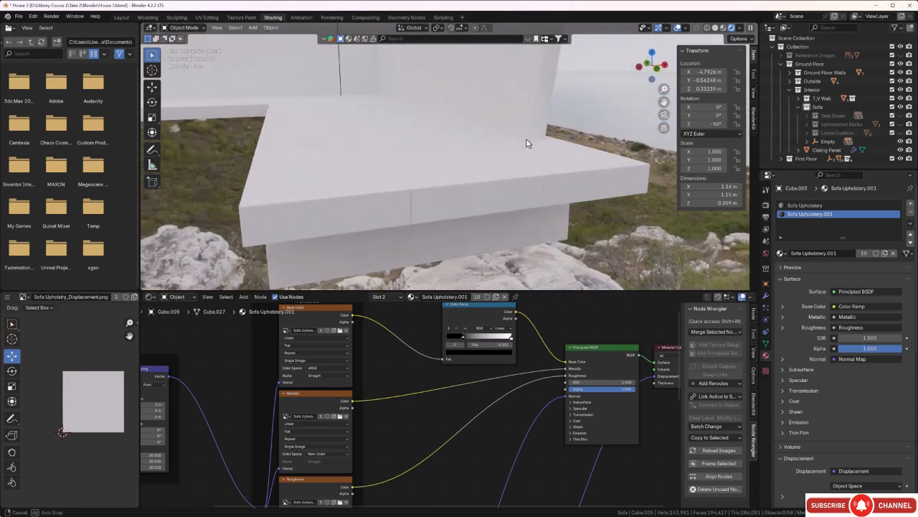
click(365, 187)
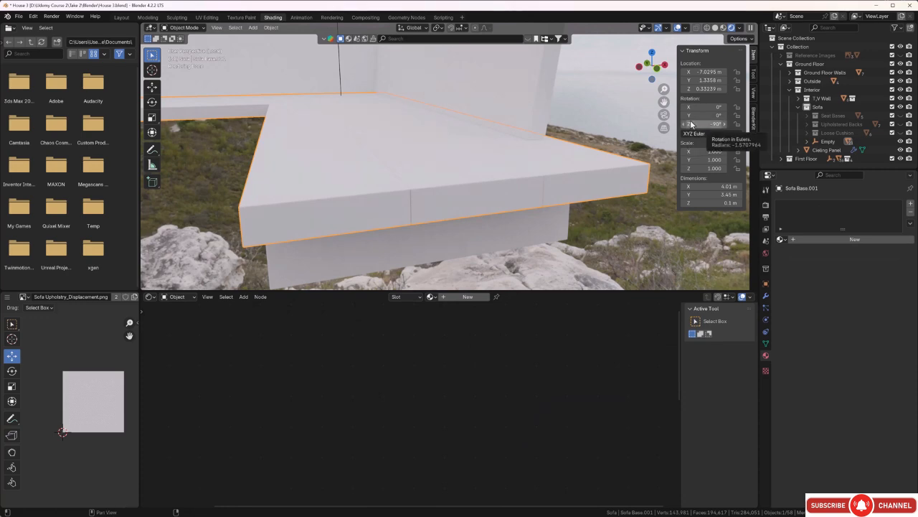
key(ctrl+a)
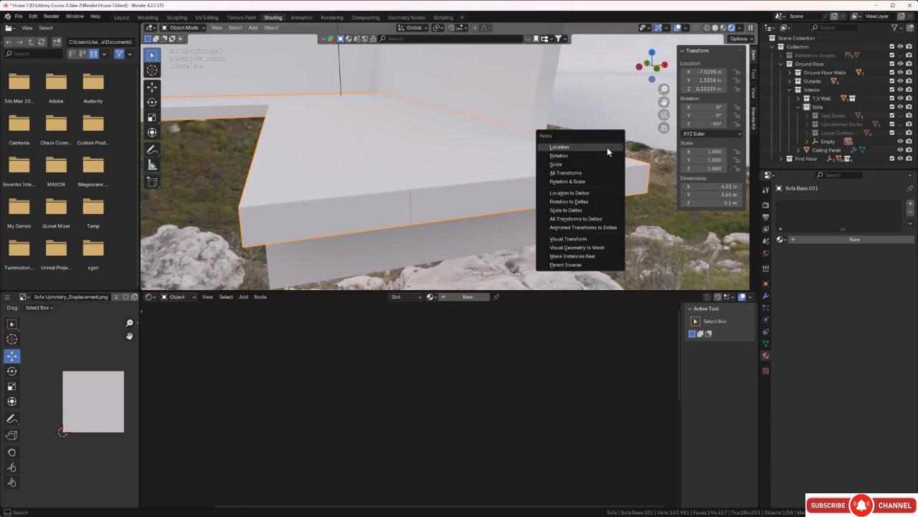
click(594, 182)
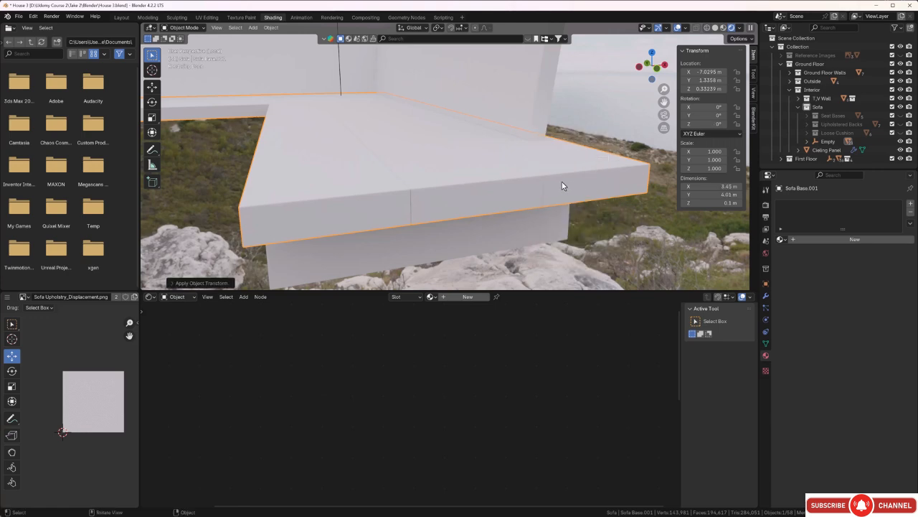
Unwrap all faces of Sofa Base.001 in Edit Mode with Smart UV Project, using an island margin of 0.020.
key(Tab)
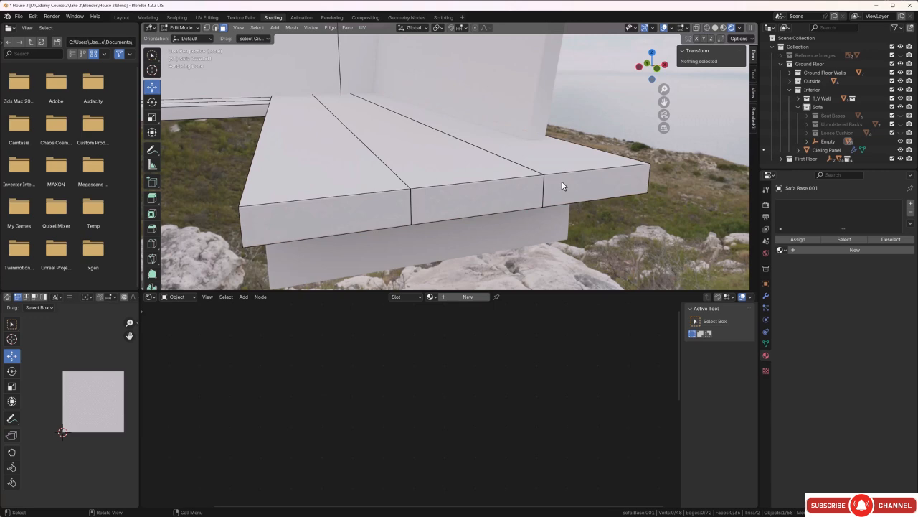
key(a)
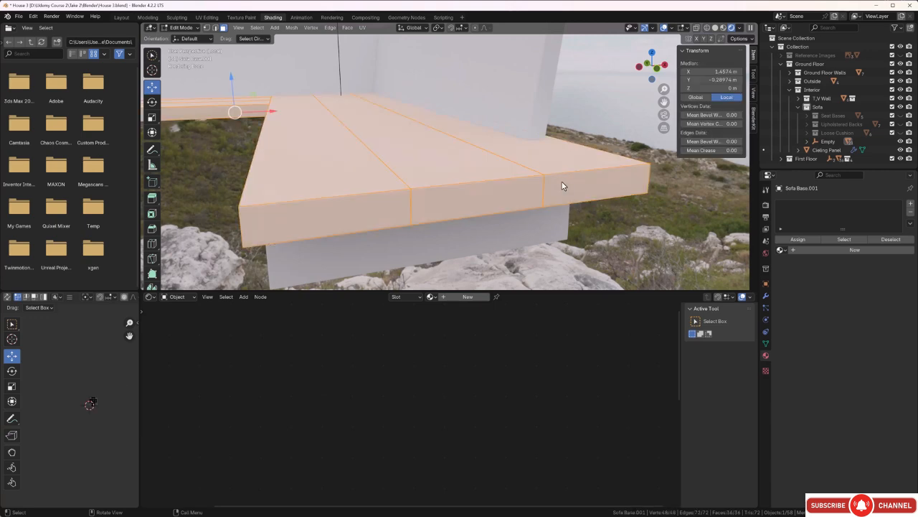
key(u)
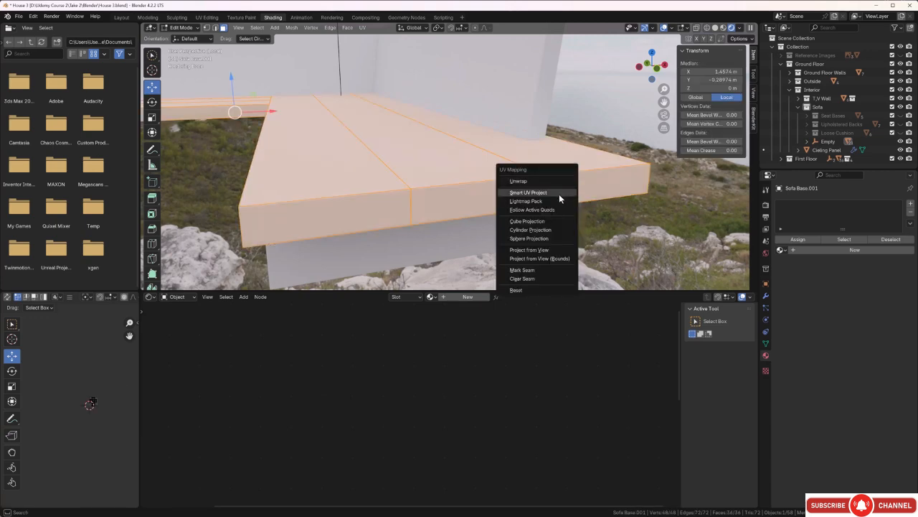
click(559, 193)
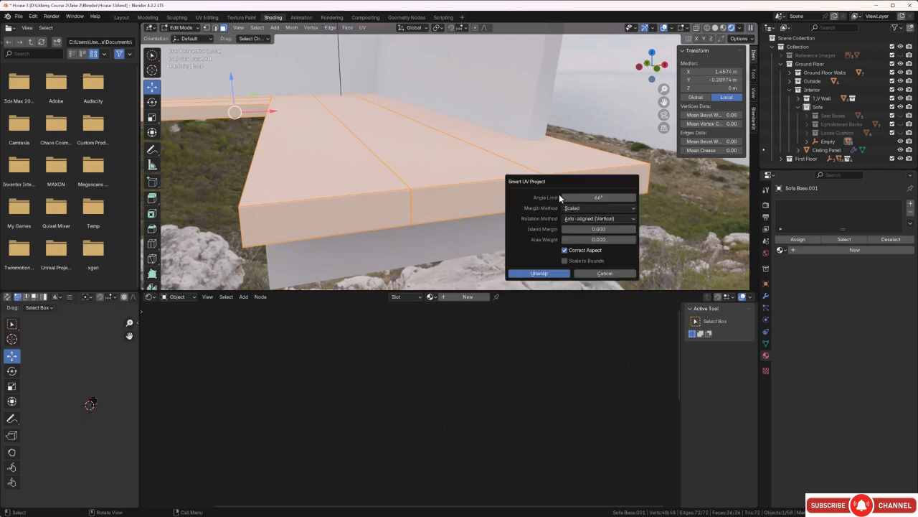
click(634, 229)
click(634, 228)
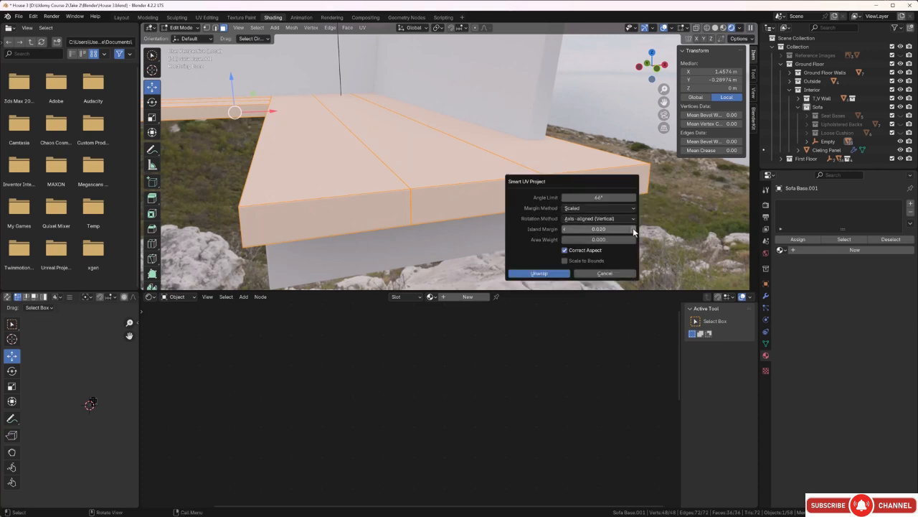
click(540, 274)
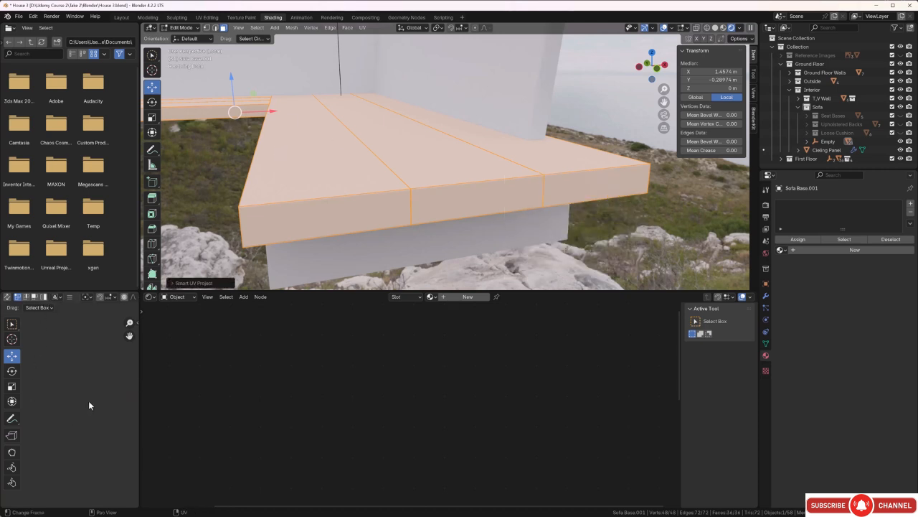
scroll(69, 380, up, 8)
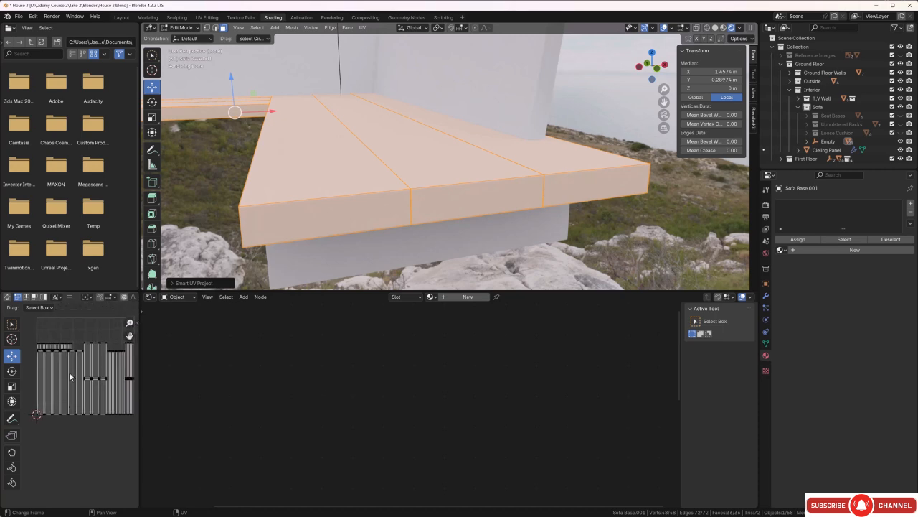
scroll(69, 373, up, 3)
middle_drag(76, 365, 68, 399)
scroll(77, 396, down, 3)
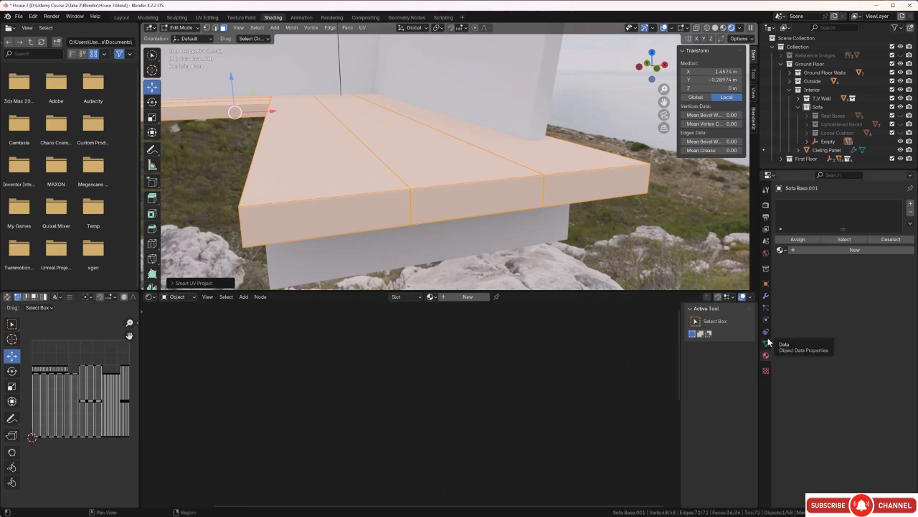
Add a material slot to Sofa Base.001 with a new material named Sofa wood material.
click(910, 205)
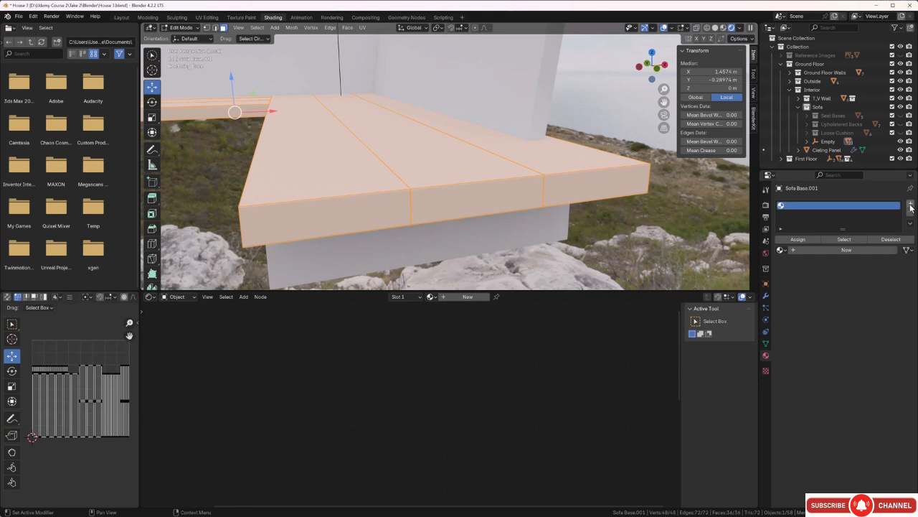
click(820, 251)
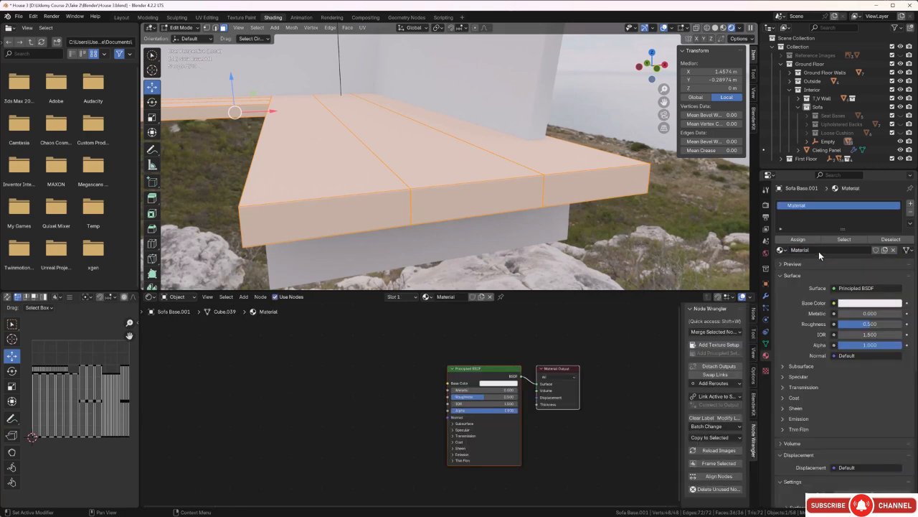
click(817, 251)
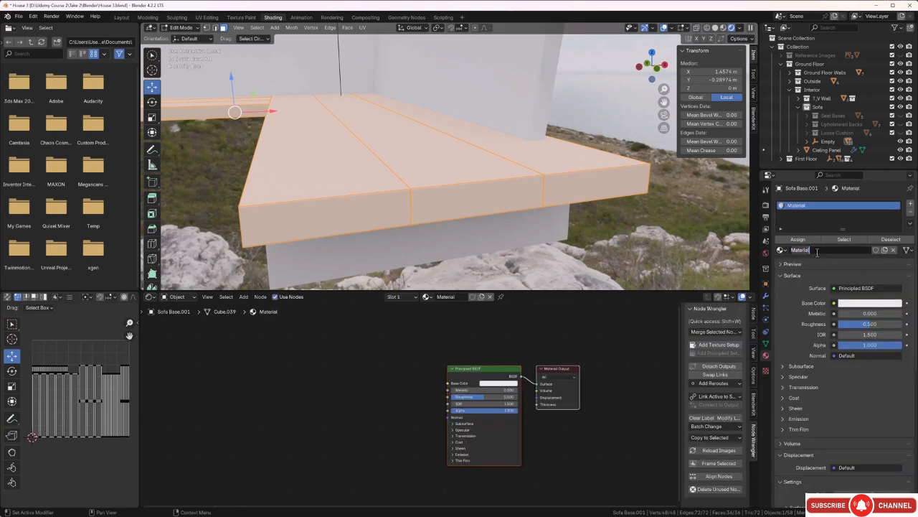
key(BackSpace)
text(Sofa wood material)
key(Return)
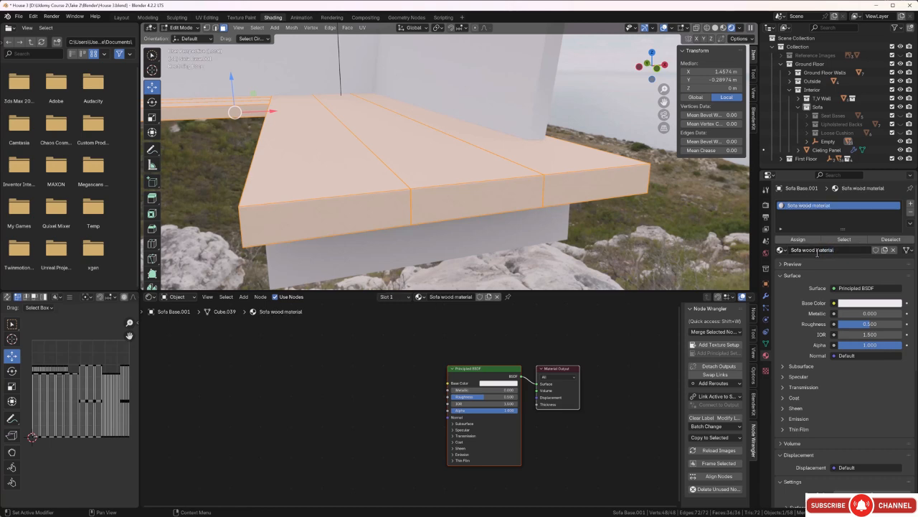
Start a Node Wrangler Principled texture setup on the Principled BSDF node and browse to D:\Udemy Course 2\Take 2.
click(473, 370)
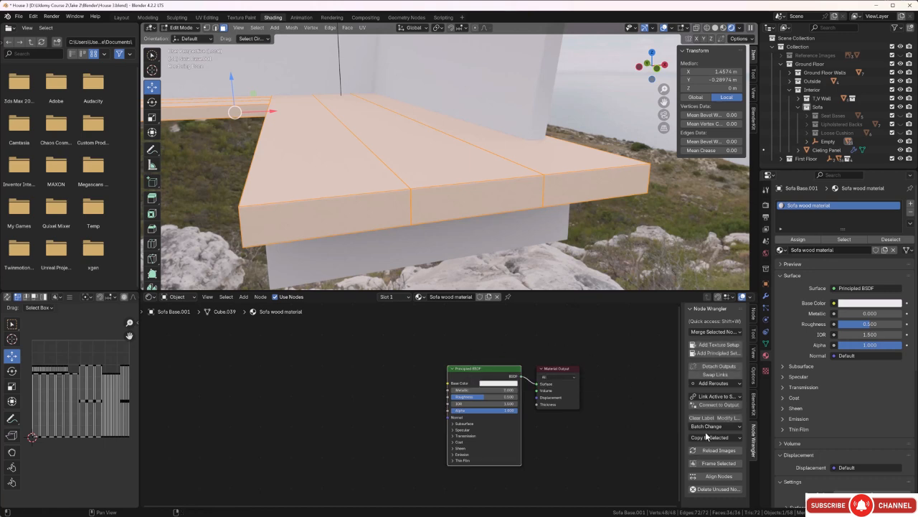
click(719, 353)
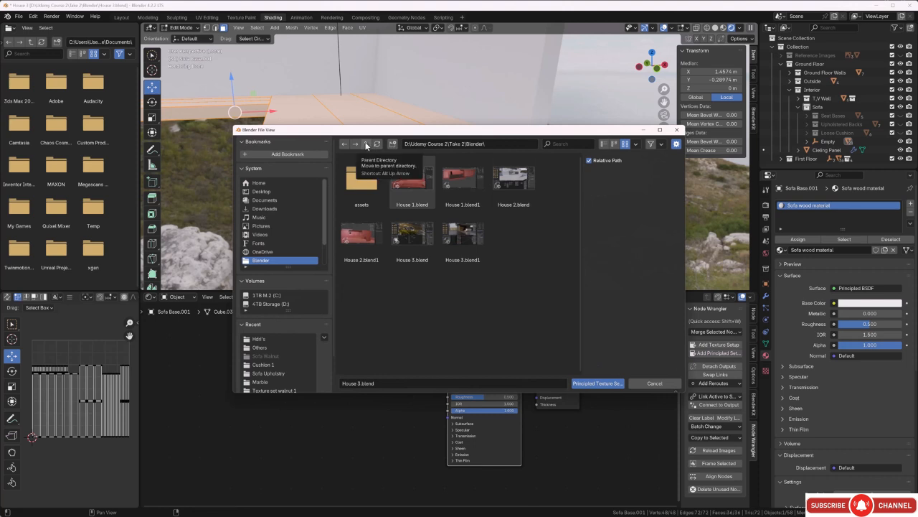
click(366, 145)
click(366, 144)
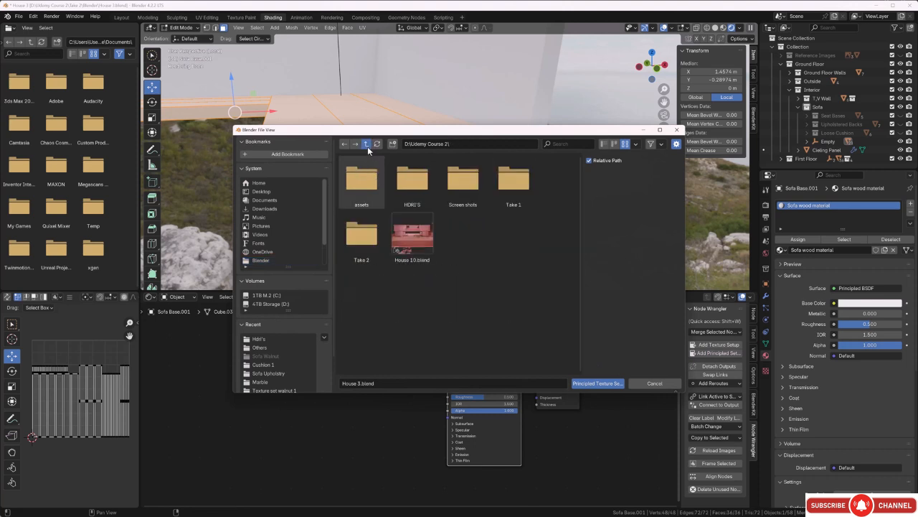
click(367, 144)
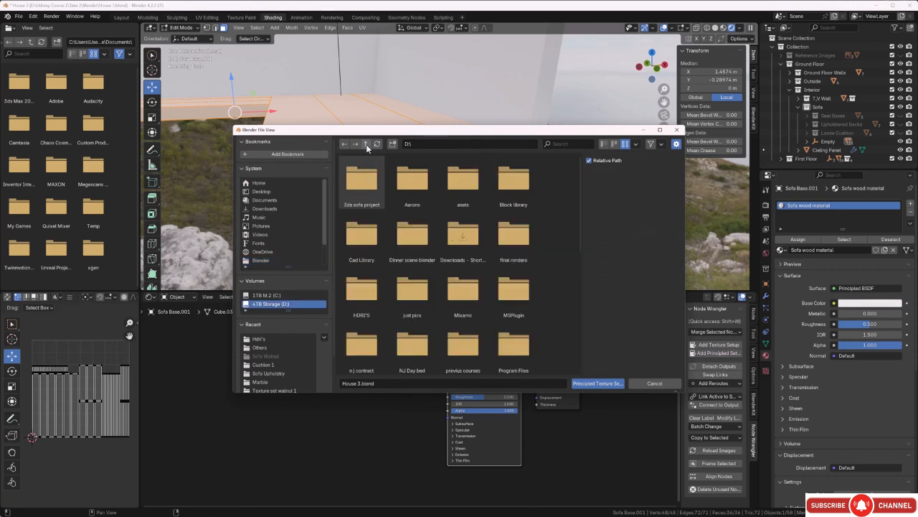
scroll(406, 287, down, 4)
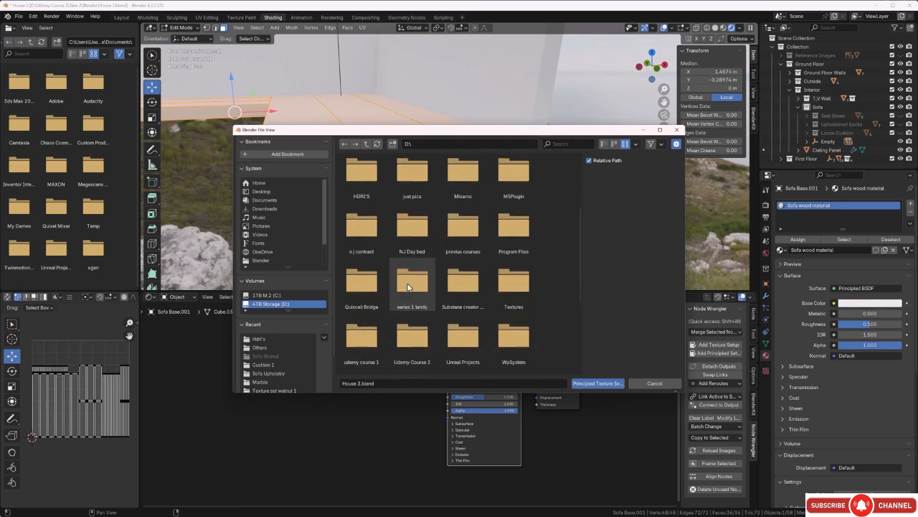
double_click(409, 348)
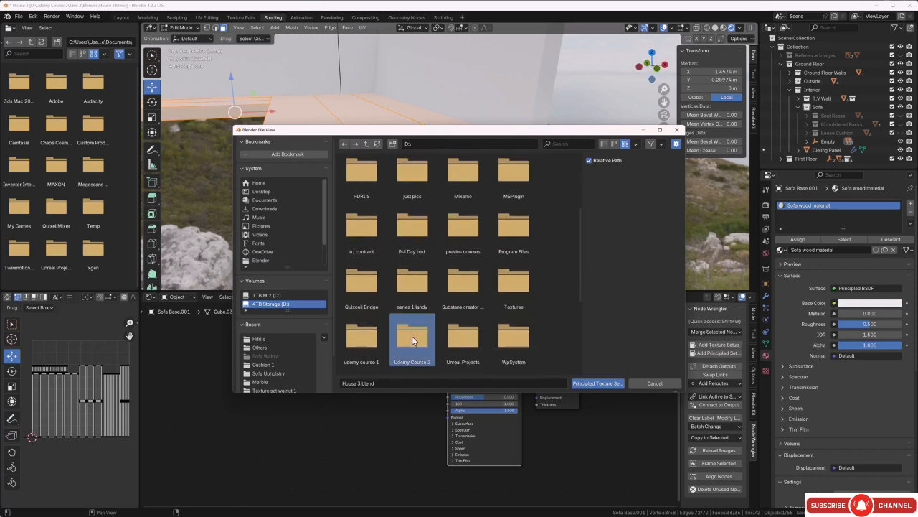
click(356, 226)
double_click(356, 225)
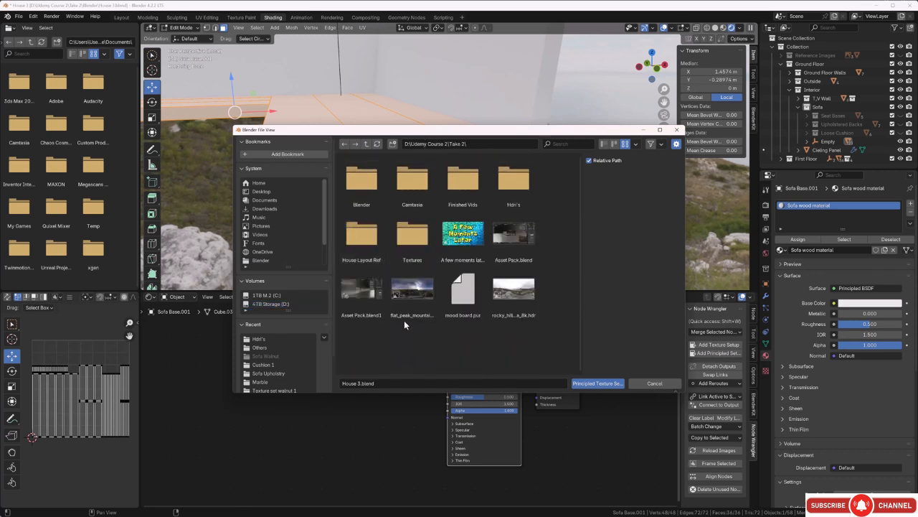
Load all four SOFA 3 texture maps from Textures\Wood\Sofa material into the Principled setup and deselect the base's faces.
double_click(413, 238)
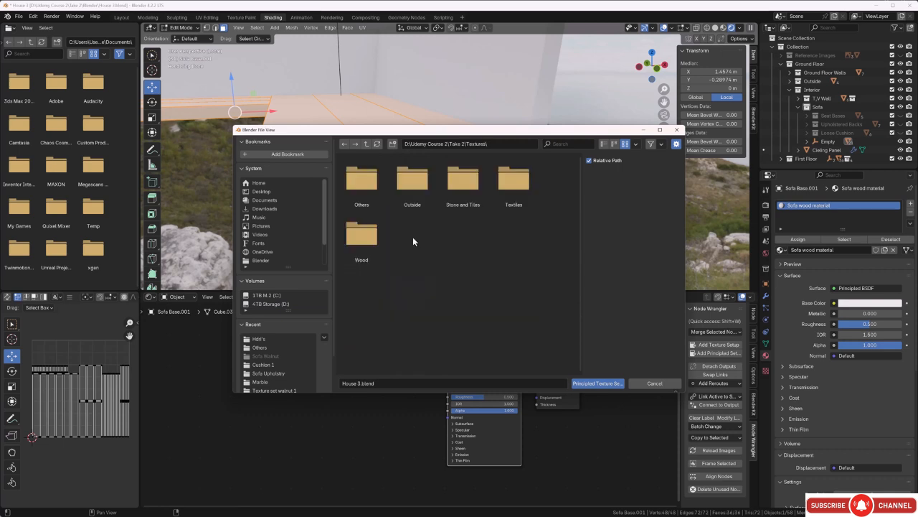
double_click(361, 236)
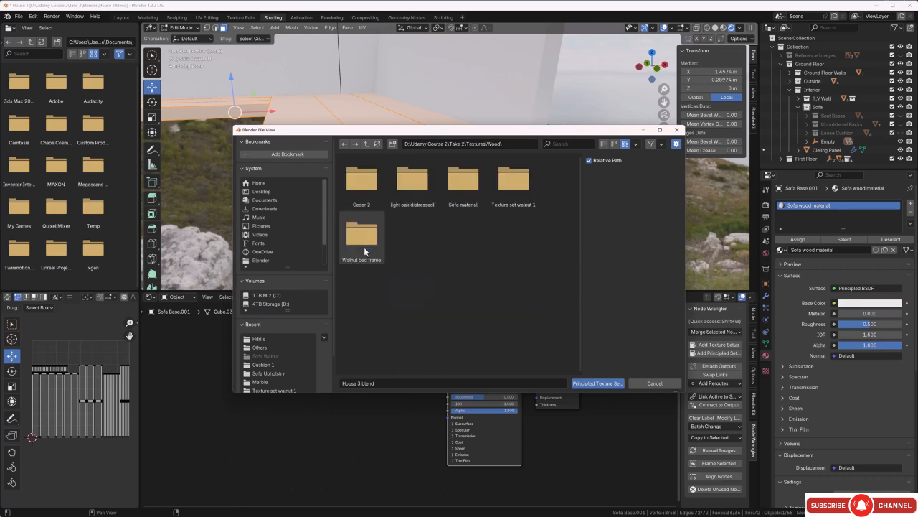
double_click(465, 203)
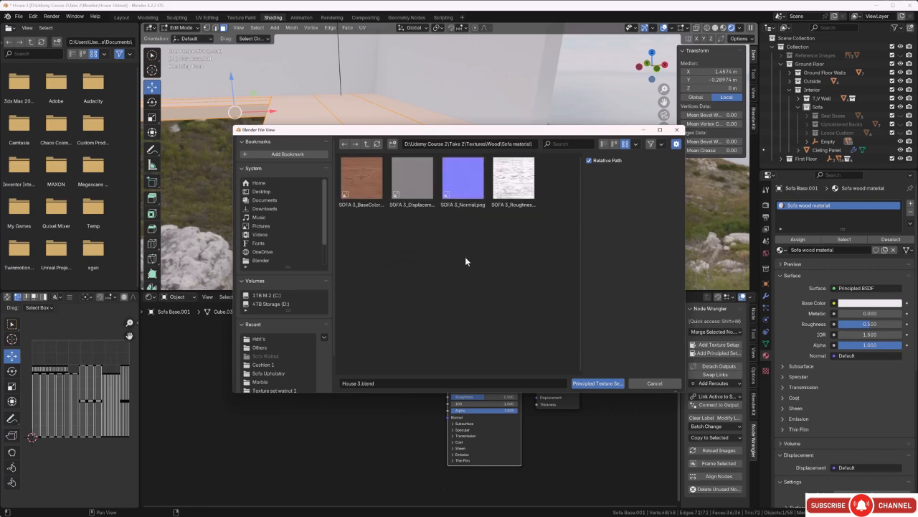
key(a)
click(585, 387)
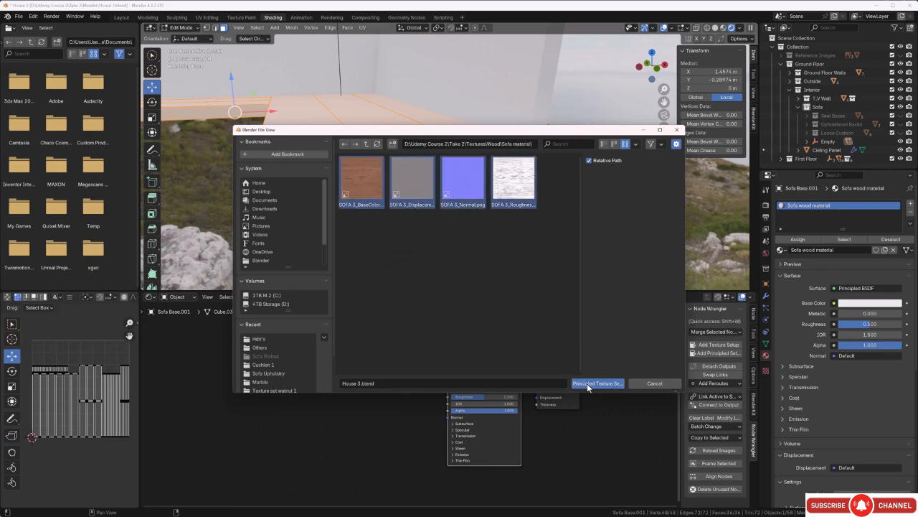
mouse_move(362, 184)
middle_down()
mouse_move(373, 183)
mouse_move(358, 186)
middle_up()
click(544, 166)
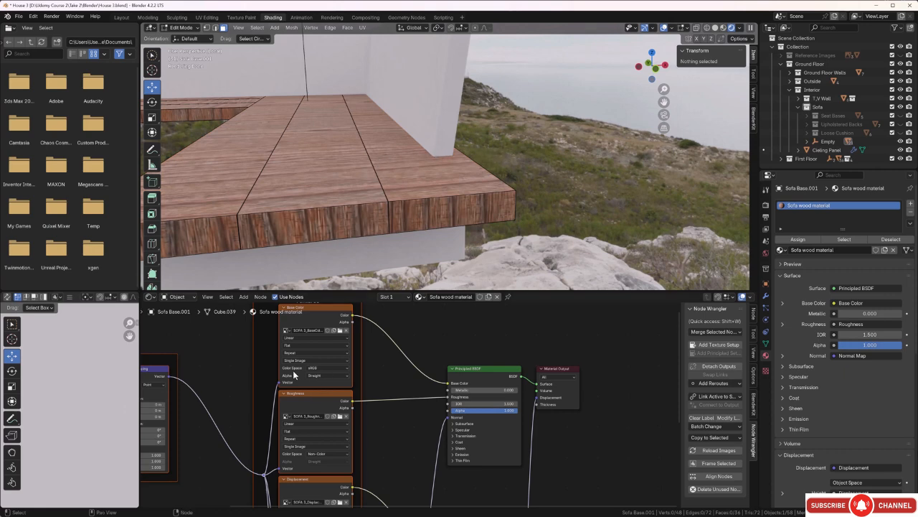
Set the Mapping node's Z rotation to 90° in Sofa wood material.
scroll(233, 397, down, 2)
middle_drag(253, 407, 362, 381)
scroll(300, 429, up, 3)
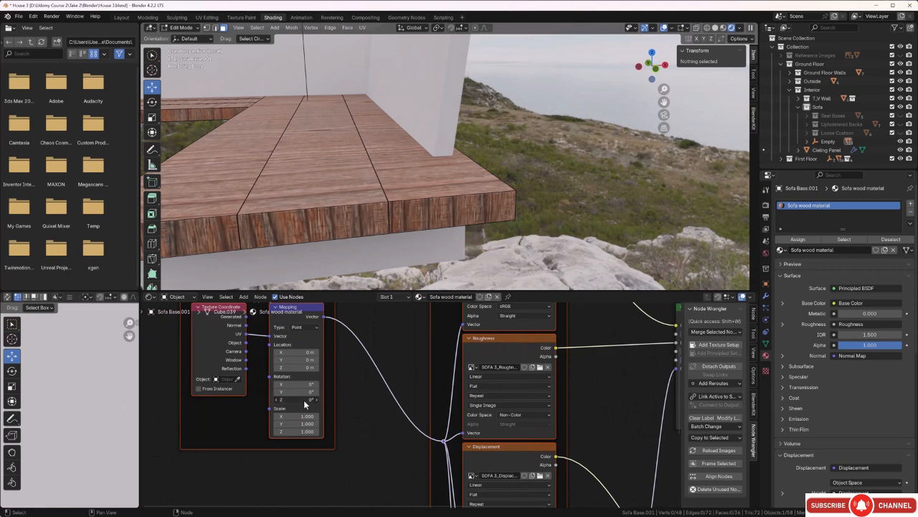
drag(304, 399, 331, 400)
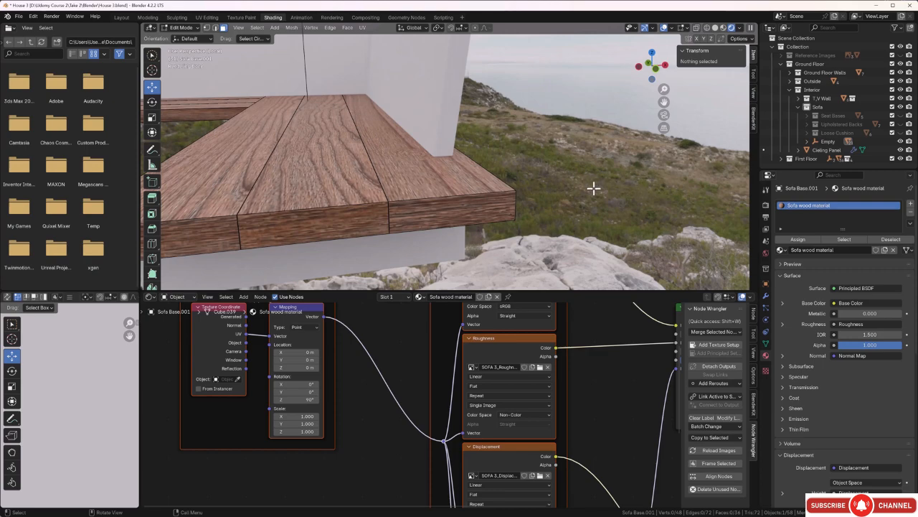
Set the Mapping node's X, Y and Z scale to 5.500 for a finer wood grain.
middle_drag(594, 188, 557, 186)
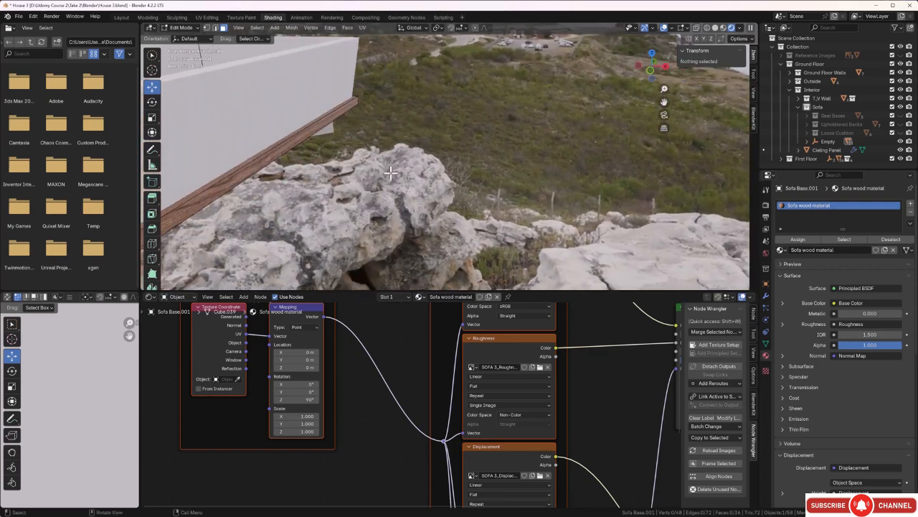
middle_drag(440, 174, 508, 167)
scroll(437, 213, up, 3)
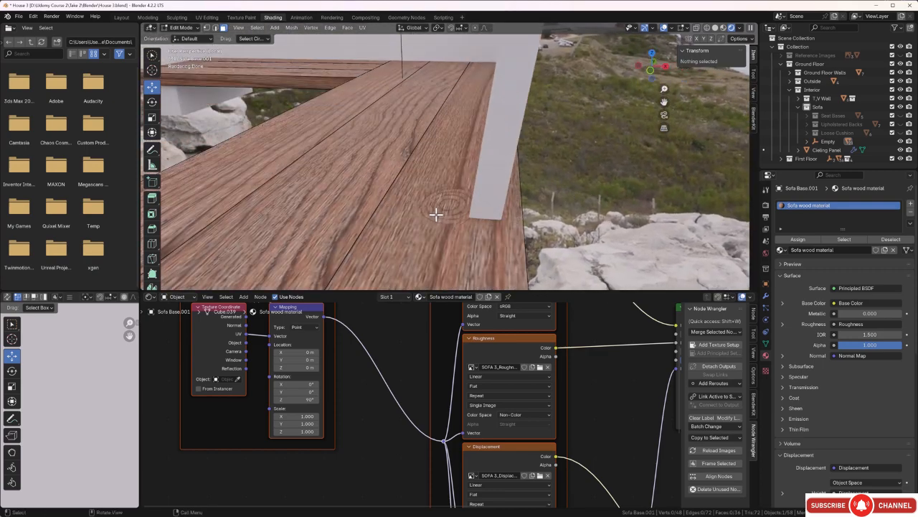
middle_drag(436, 214, 436, 195)
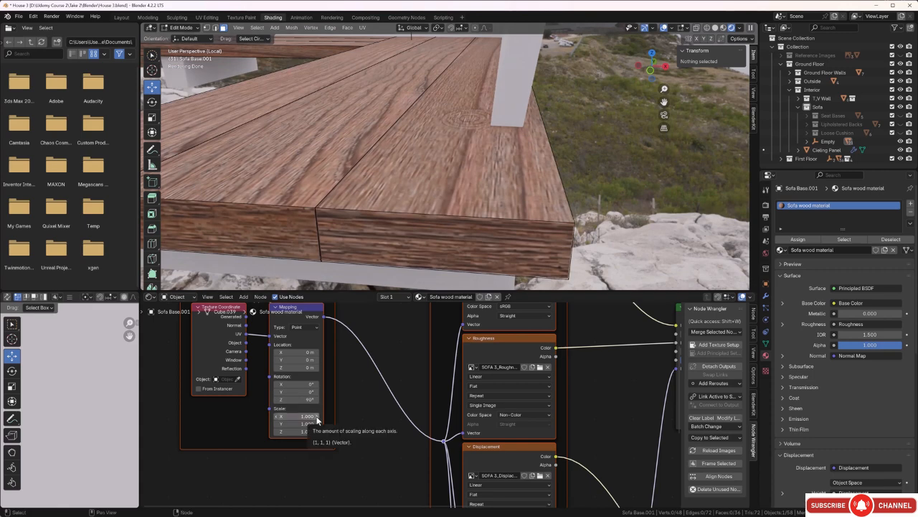
drag(317, 417, 381, 431)
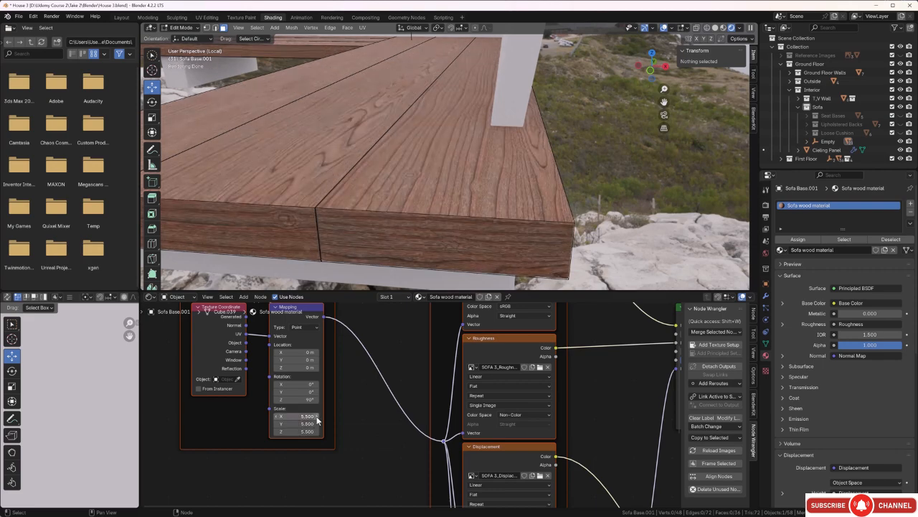
Shift the UV island of the middle plank's top face sideways along U and rotate it by about -2.9°.
mouse_move(595, 144)
middle_down()
mouse_move(615, 150)
mouse_move(611, 142)
middle_up()
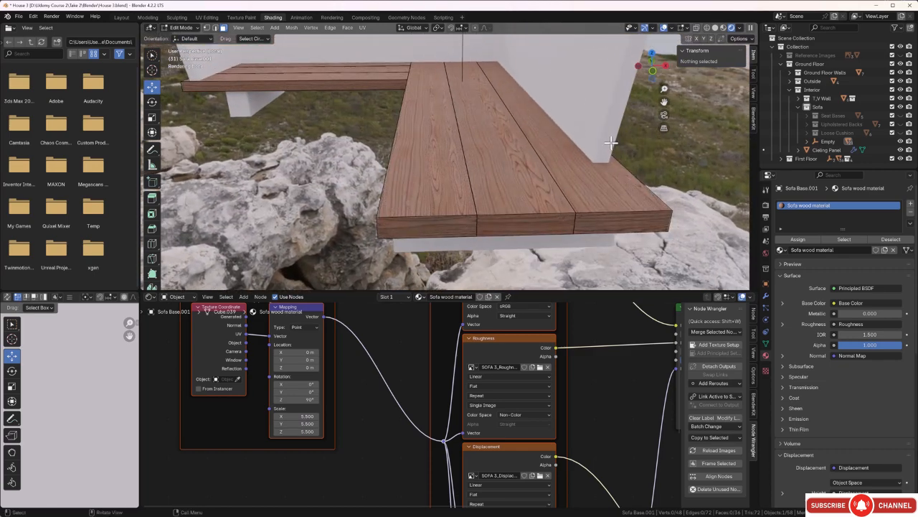
click(529, 176)
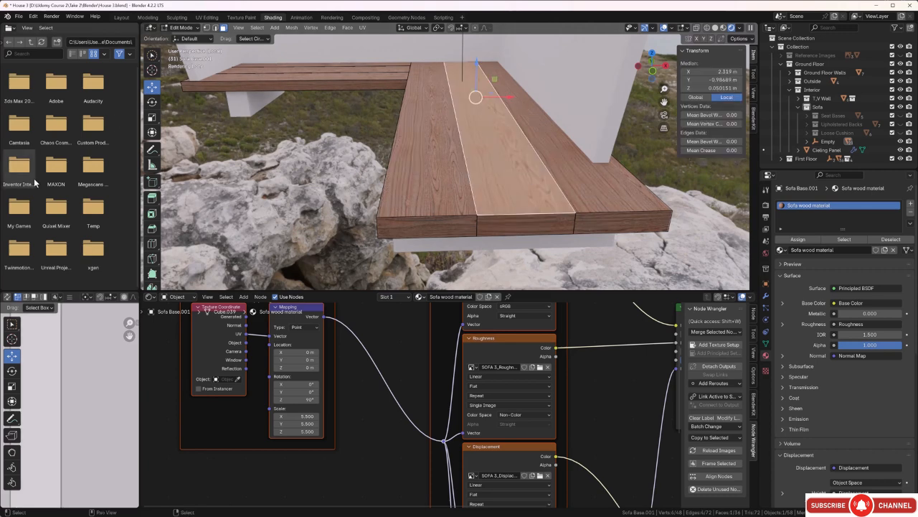
scroll(67, 398, down, 8)
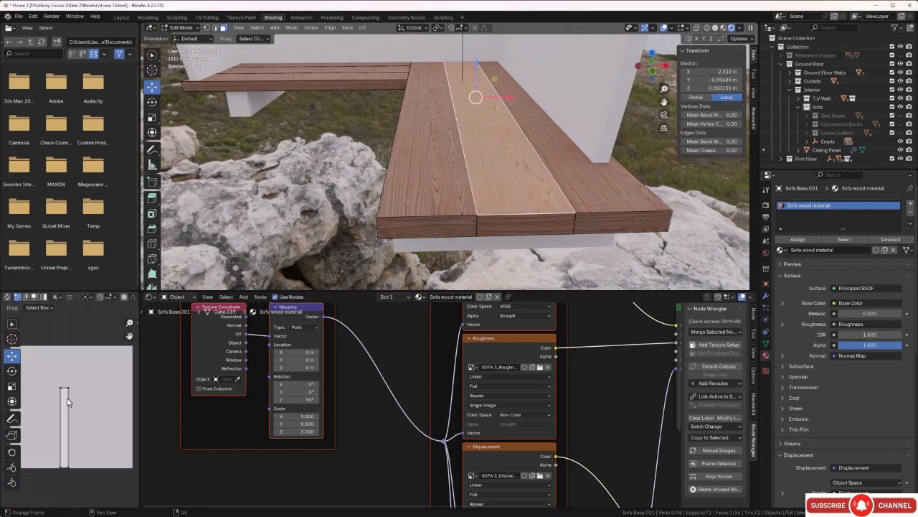
scroll(72, 413, up, 1)
middle_drag(79, 426, 91, 396)
drag(94, 332, 81, 409)
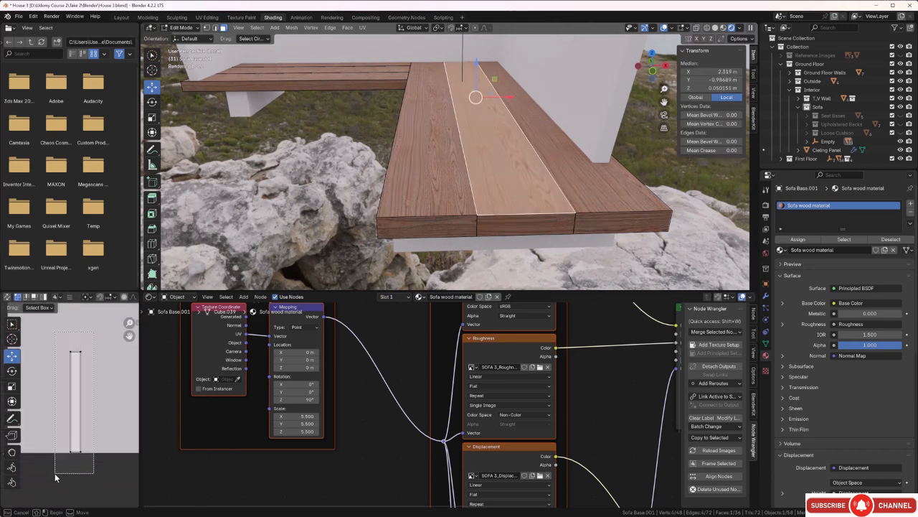
drag(55, 477, 57, 475)
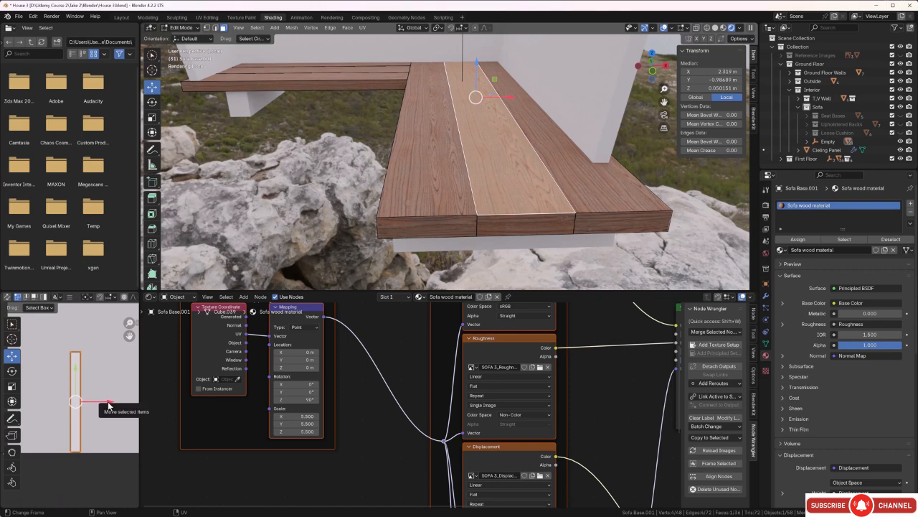
drag(108, 406, 92, 404)
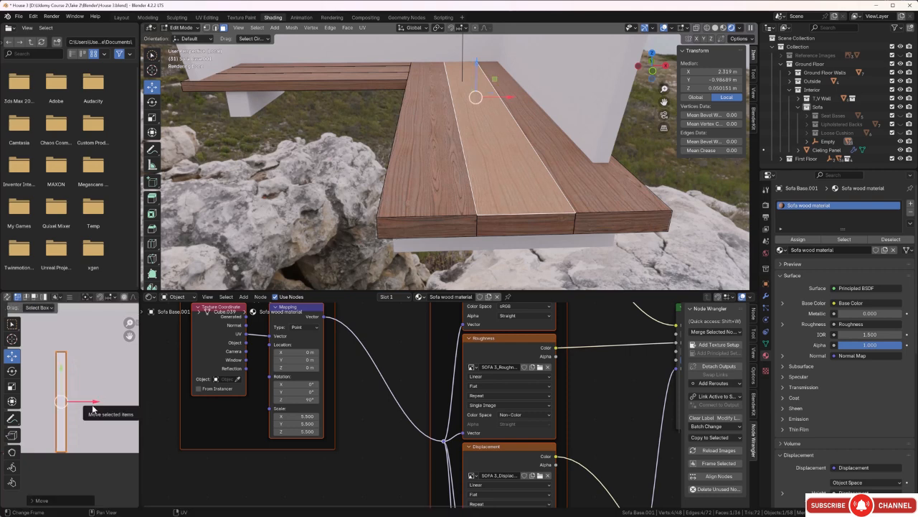
key(r)
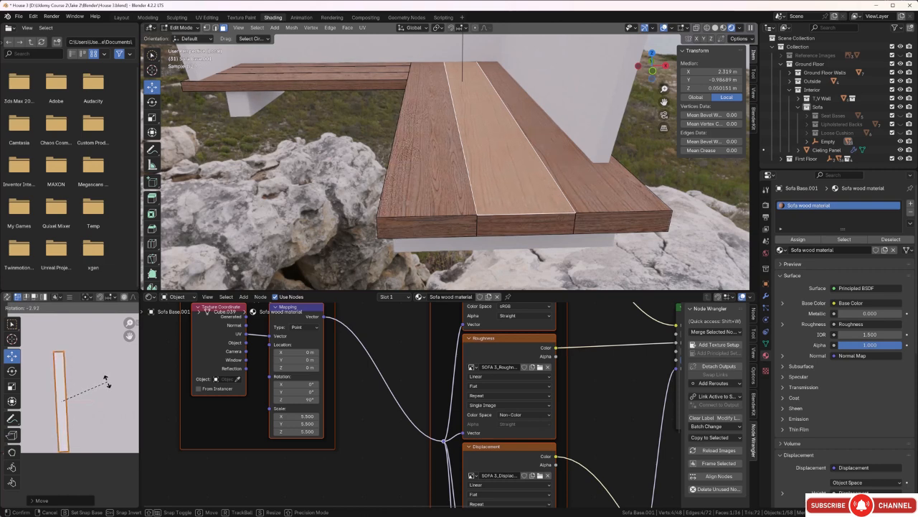
click(106, 380)
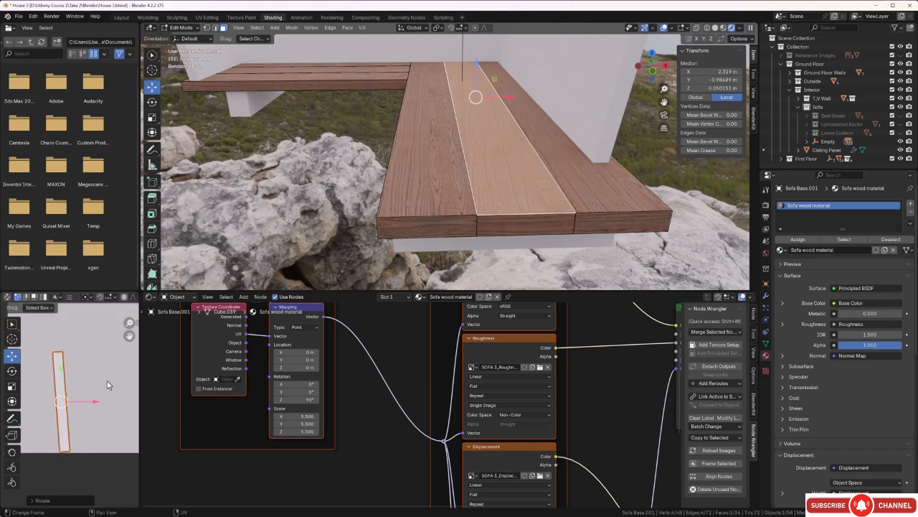
click(672, 183)
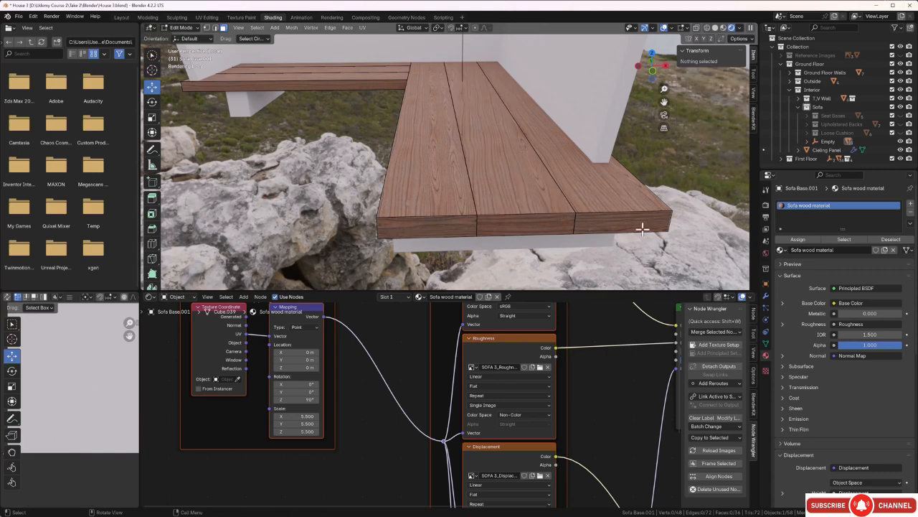
Nudge the UV island of the sofa base's long outer side face slightly along U and return to Object Mode.
middle_drag(426, 180, 391, 139)
scroll(391, 139, up, 2)
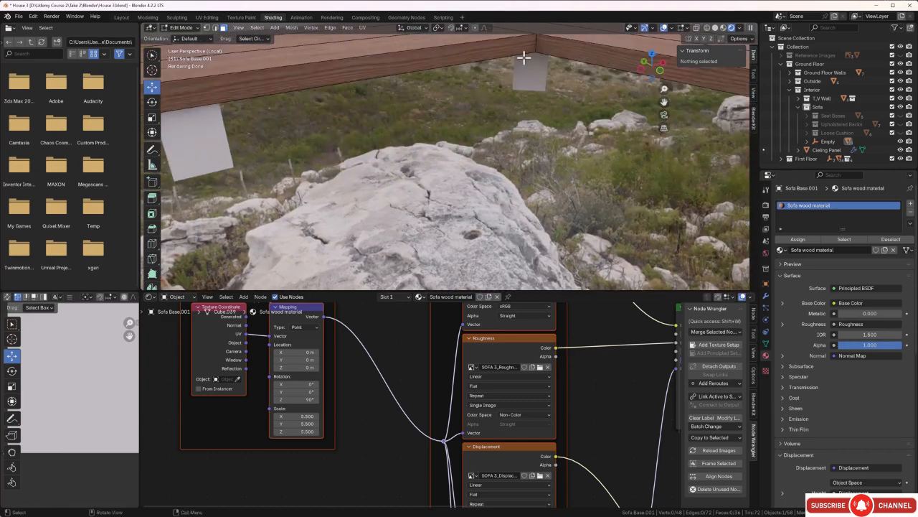
middle_drag(492, 86, 462, 131)
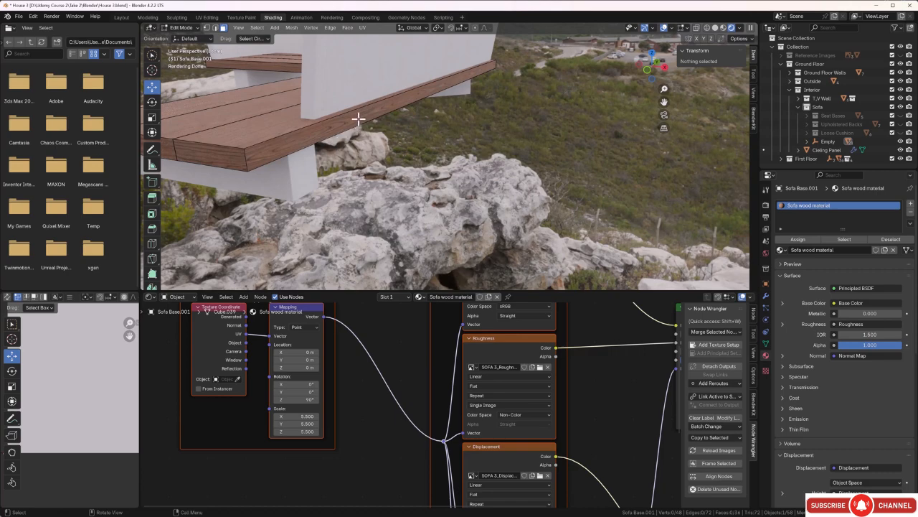
click(360, 126)
scroll(343, 149, up, 3)
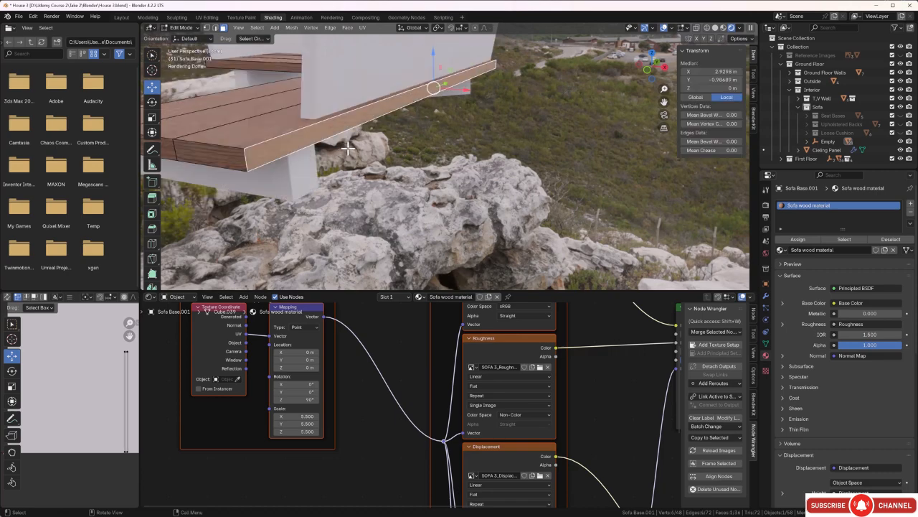
middle_drag(347, 149, 433, 143)
scroll(330, 134, up, 2)
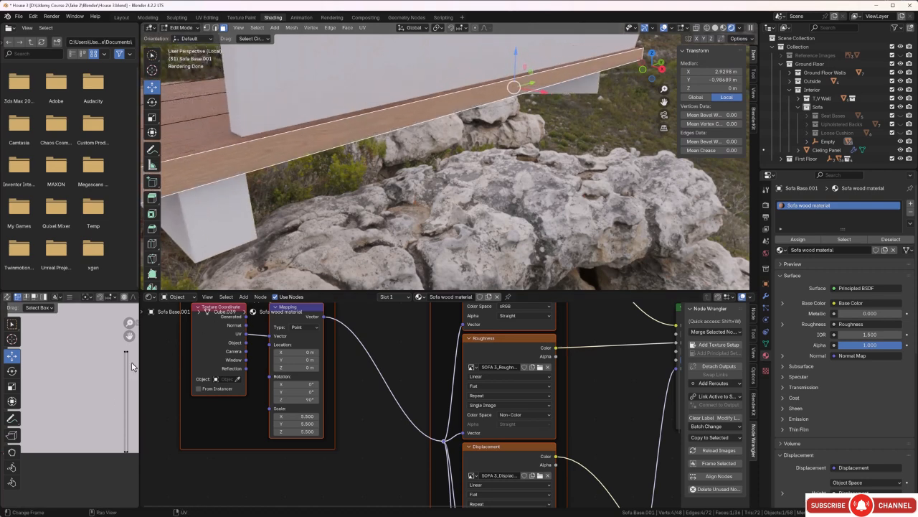
drag(133, 352, 107, 461)
drag(135, 407, 132, 404)
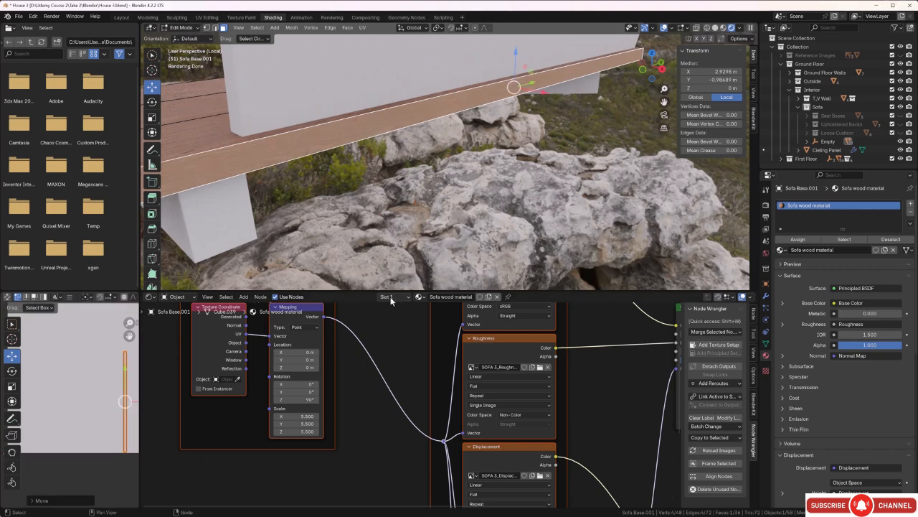
click(429, 210)
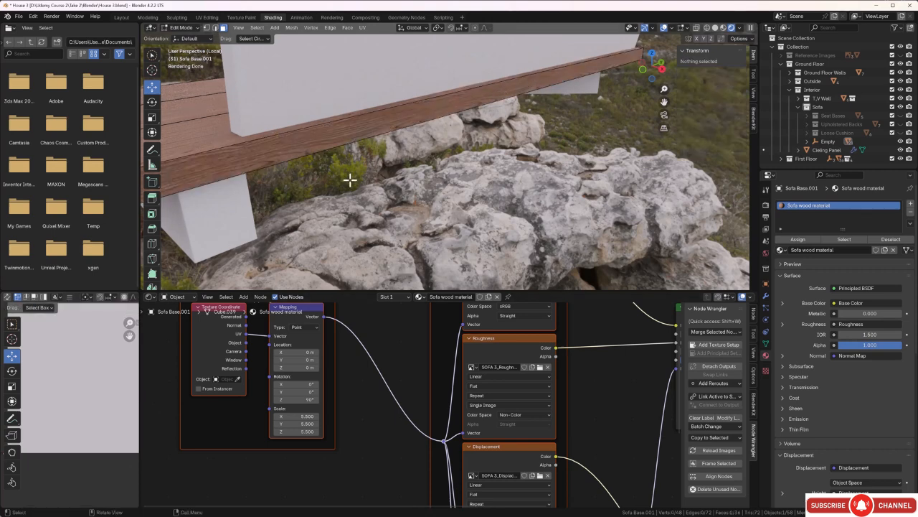
middle_drag(347, 195, 362, 193)
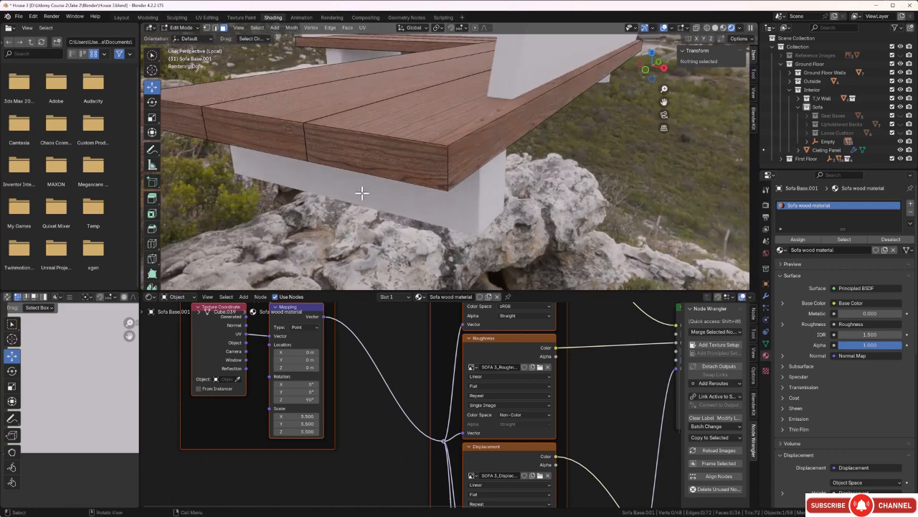
key(Tab)
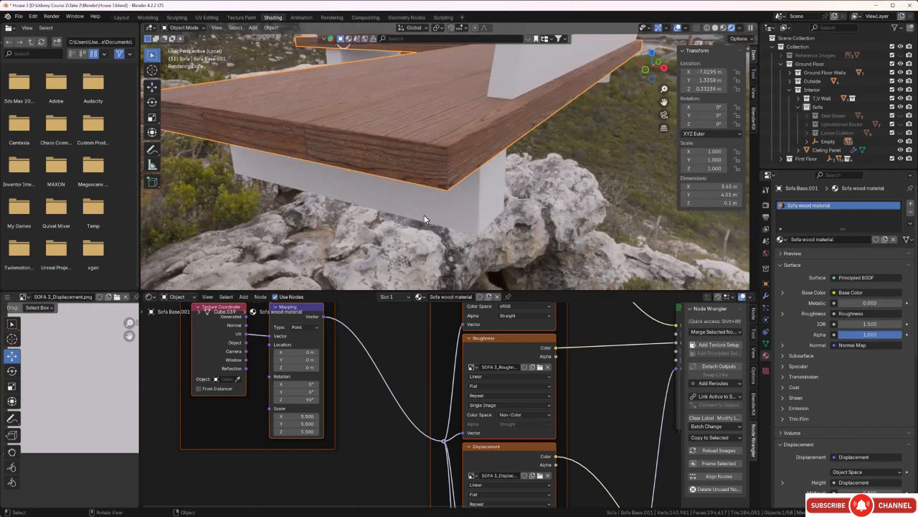
Rotate the UV islands of the three plank end faces on the sofa base by 90° and return to Object Mode.
middle_drag(424, 214, 428, 221)
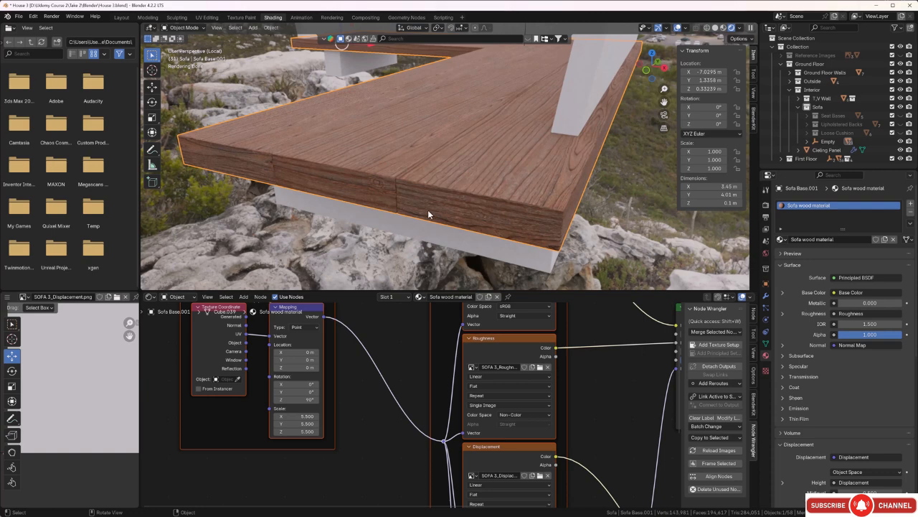
key(Tab)
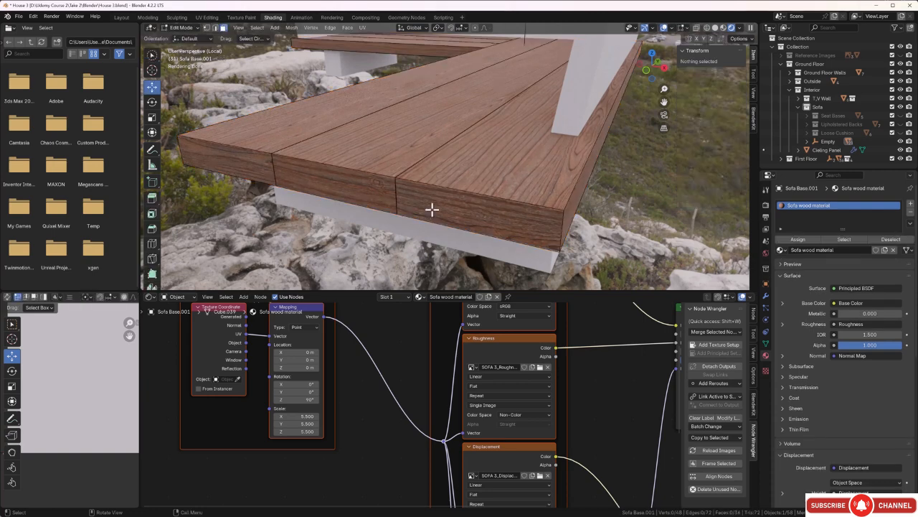
click(432, 210)
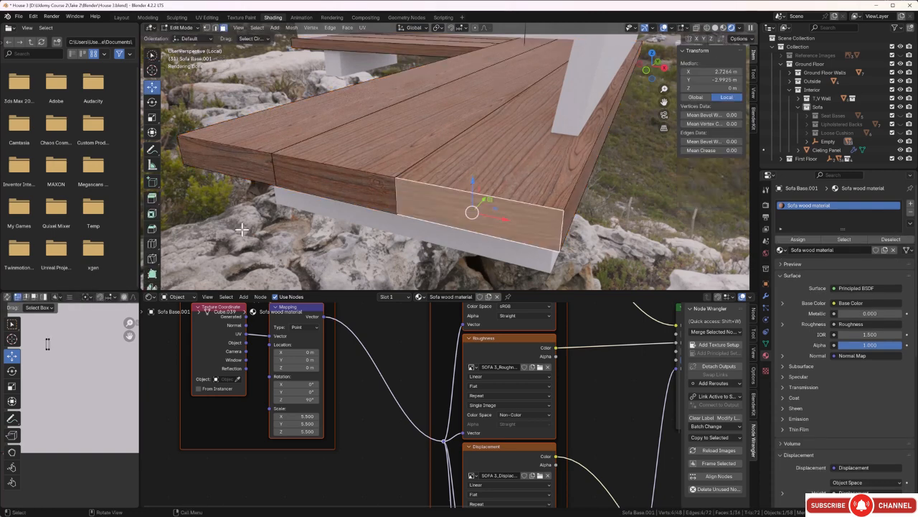
shift+click(296, 183)
shift+click(255, 174)
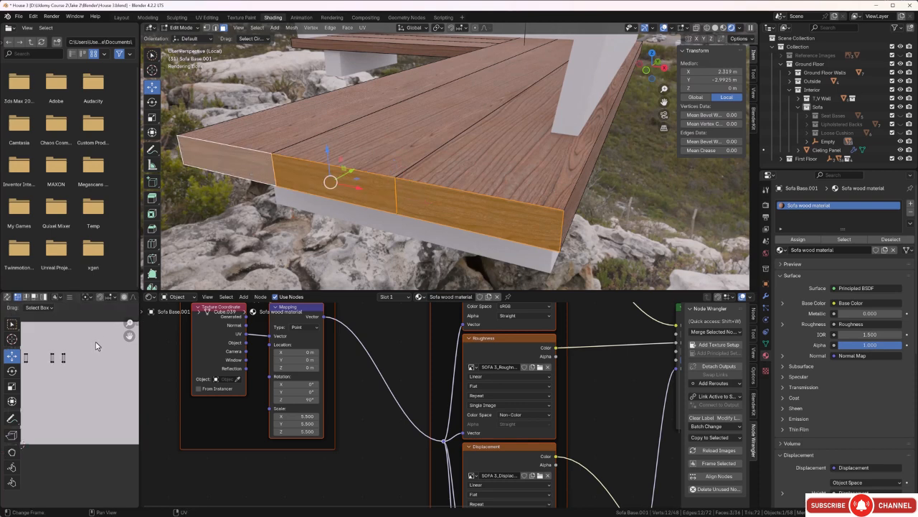
drag(90, 340, 31, 406)
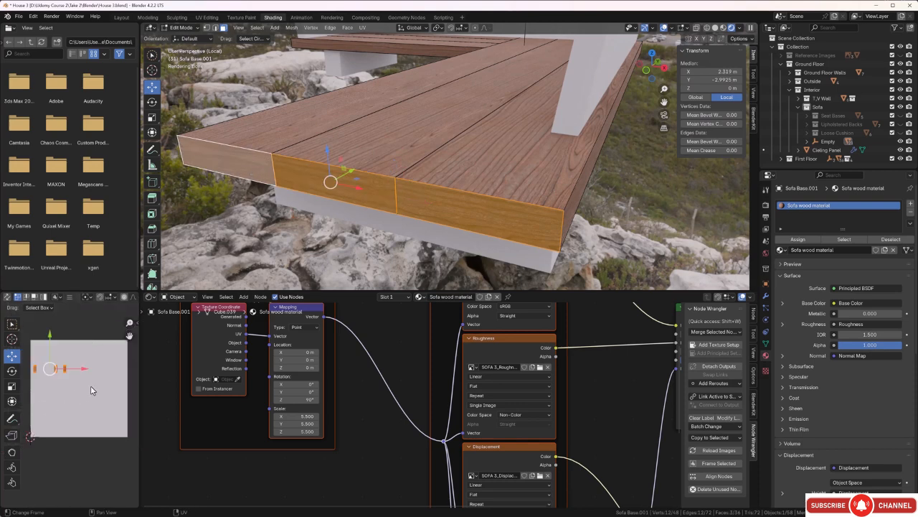
text(r)
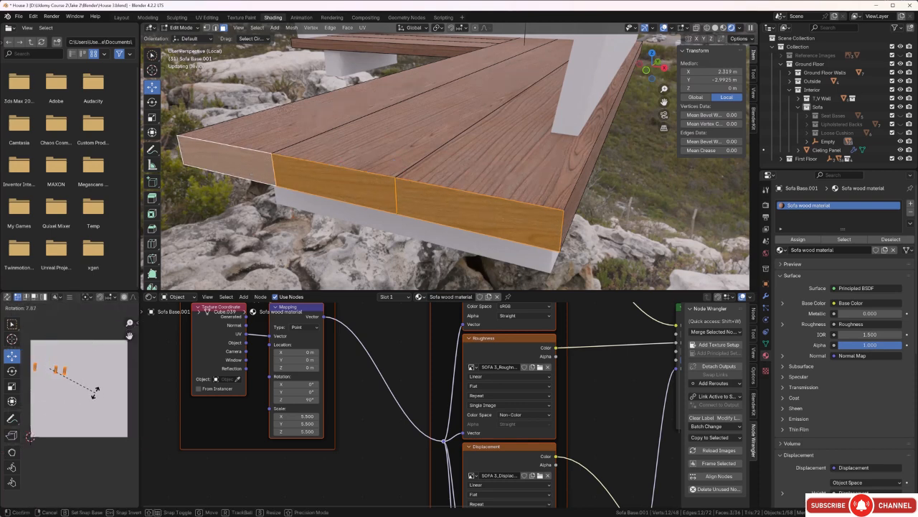
text(90)
key(Return)
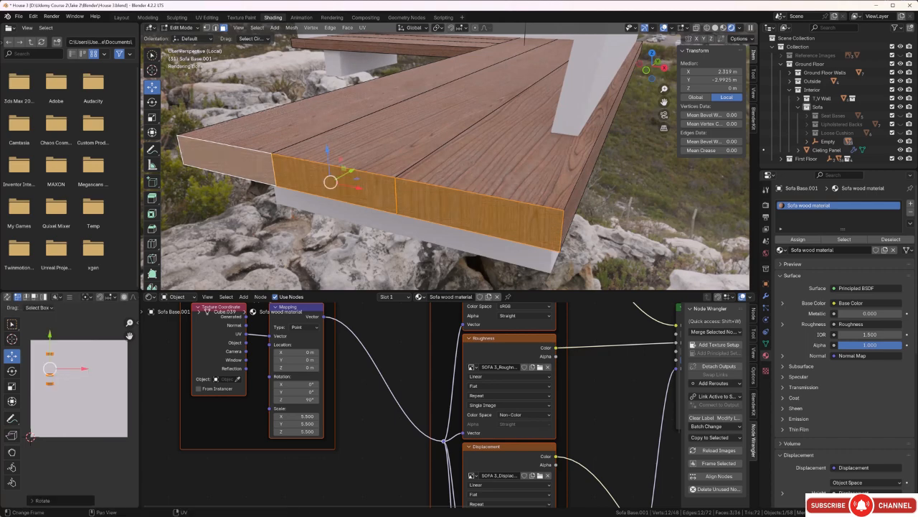
click(638, 228)
mouse_move(631, 226)
middle_down()
mouse_move(642, 219)
mouse_move(623, 221)
middle_up()
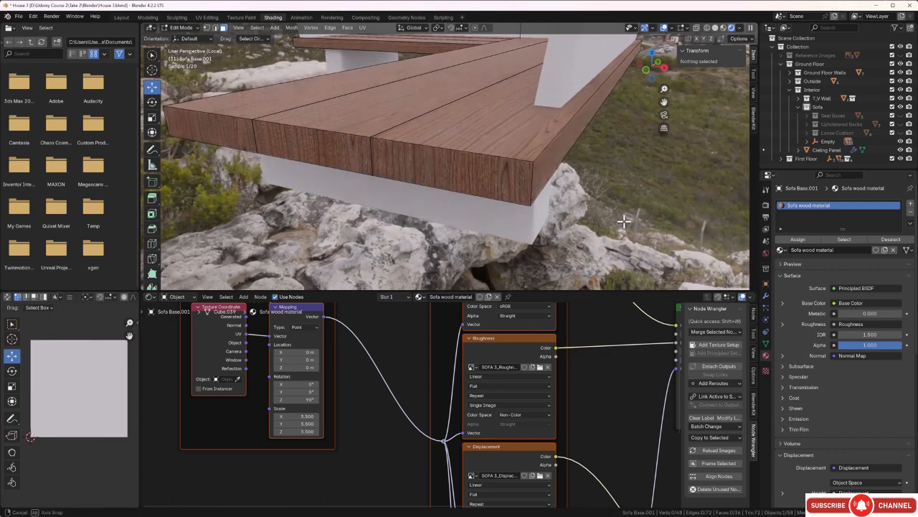
key(Tab)
click(583, 210)
Unwrap all faces of the Sofa Back object with Smart UV Project using its preset options.
scroll(581, 210, down, 5)
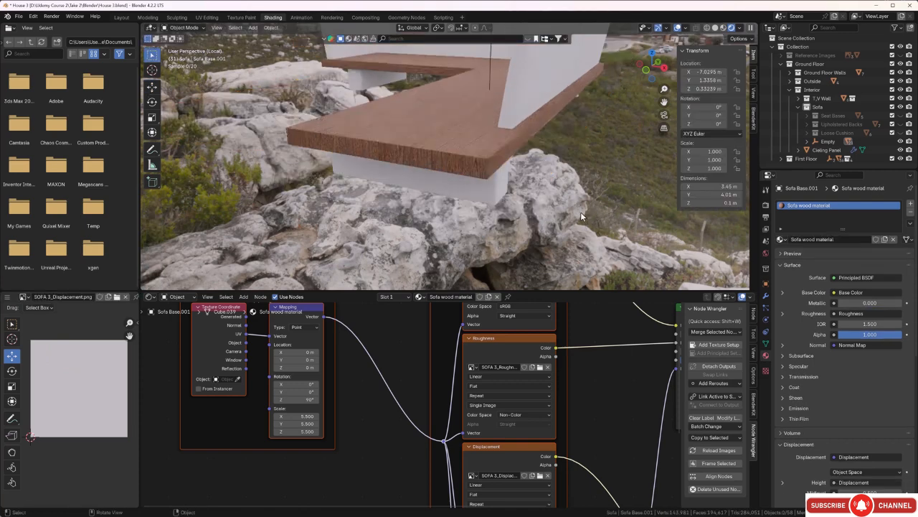
middle_drag(581, 210, 507, 213)
click(463, 185)
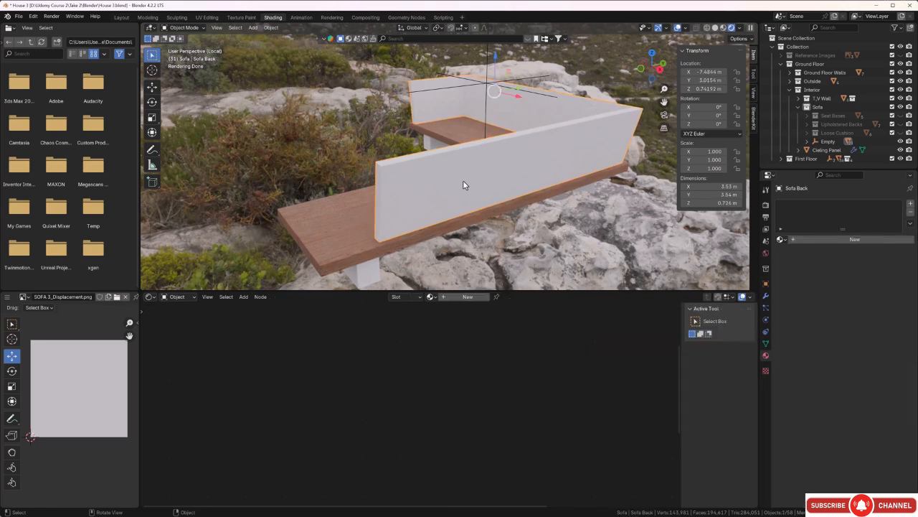
middle_drag(450, 190, 473, 193)
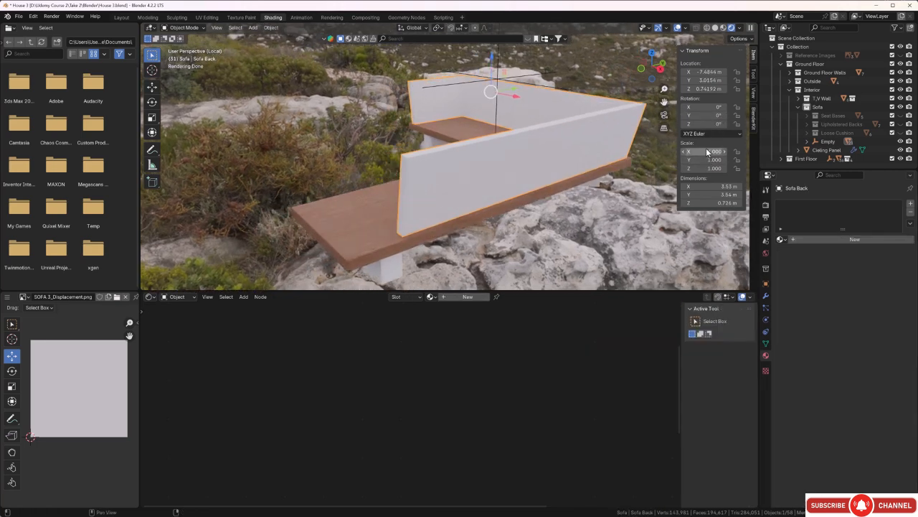
key(Tab)
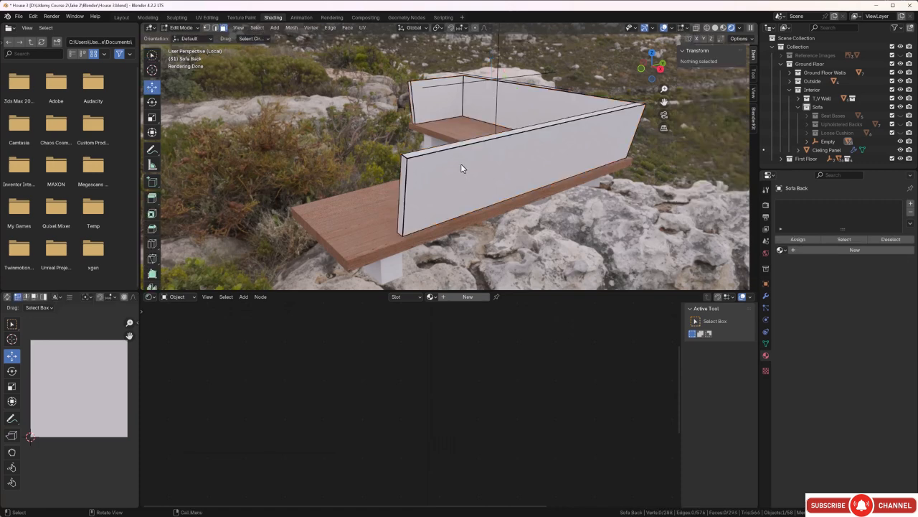
key(a)
key(u)
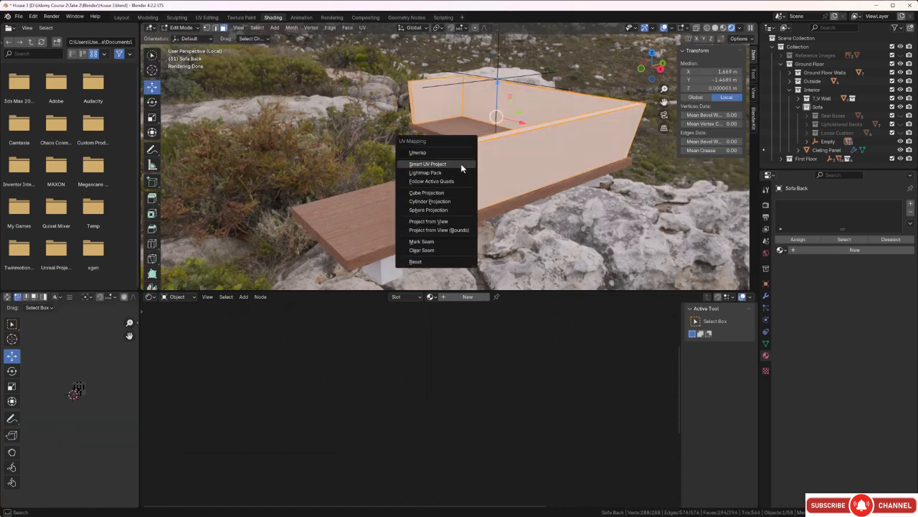
click(461, 168)
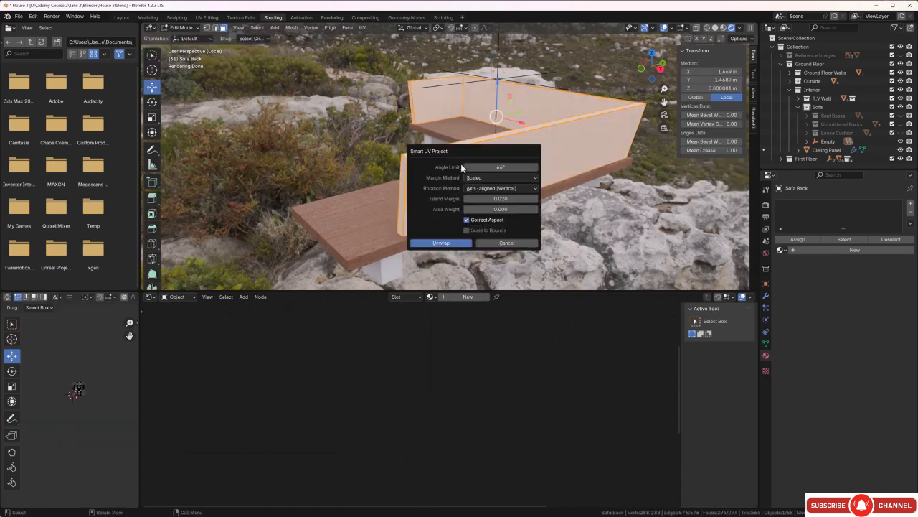
click(455, 243)
scroll(94, 403, up, 6)
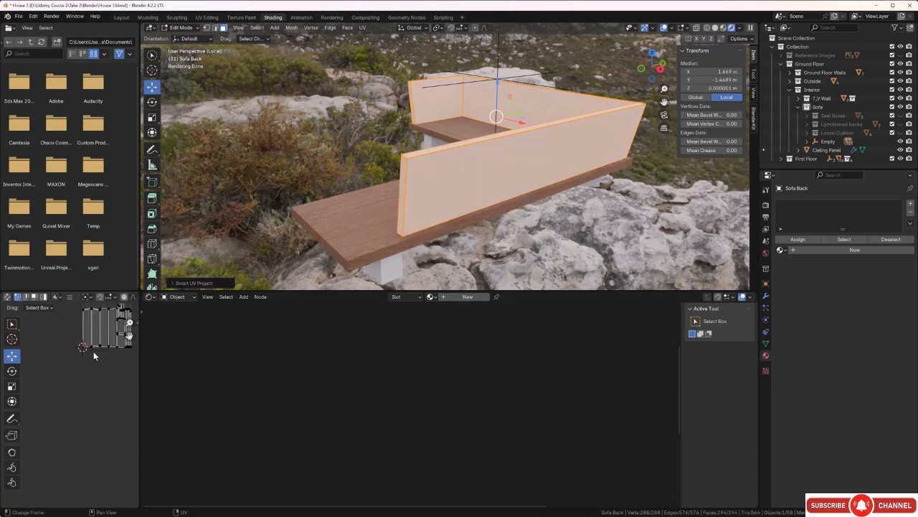
Assign the existing Sofa wood material to the Sofa Back.
click(431, 296)
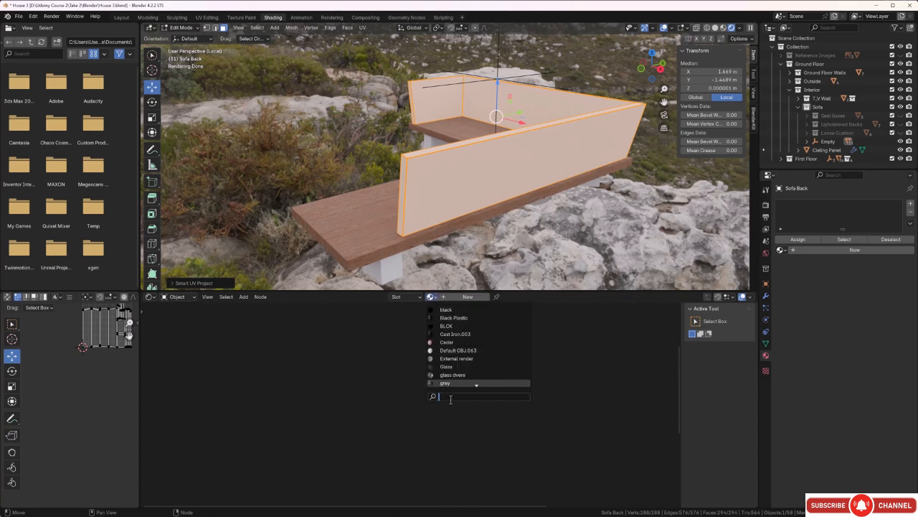
text(so)
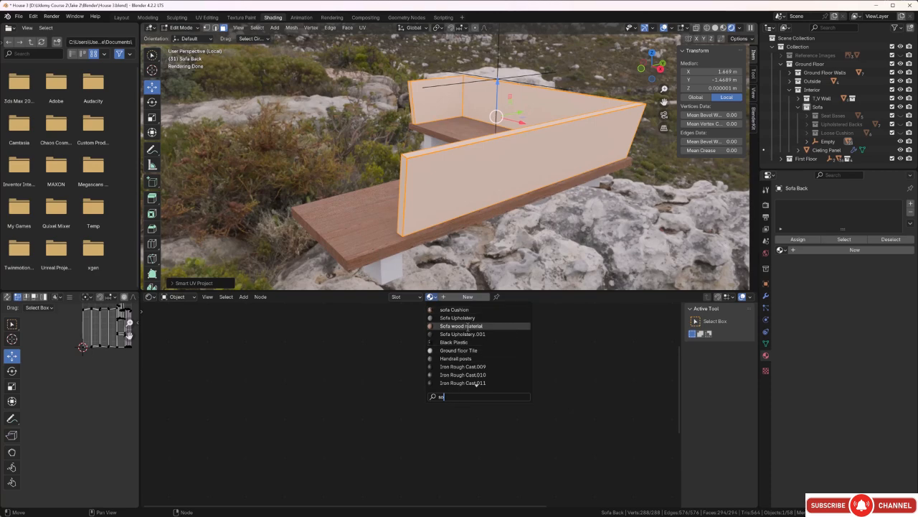
click(469, 326)
click(473, 264)
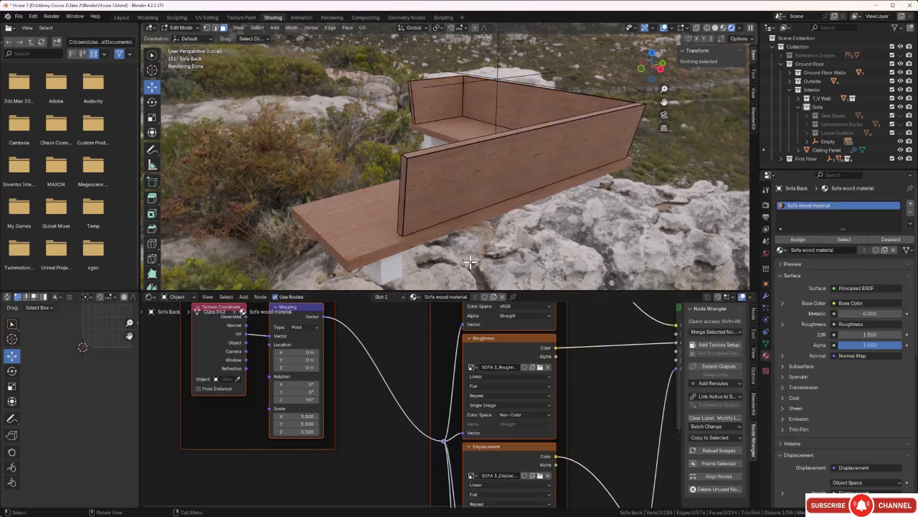
Scale all UV islands of the Sofa Back down to about 0.39 for a larger wood grain.
mouse_move(445, 177)
middle_down()
mouse_move(450, 170)
mouse_move(436, 175)
middle_up()
scroll(450, 170, up, 4)
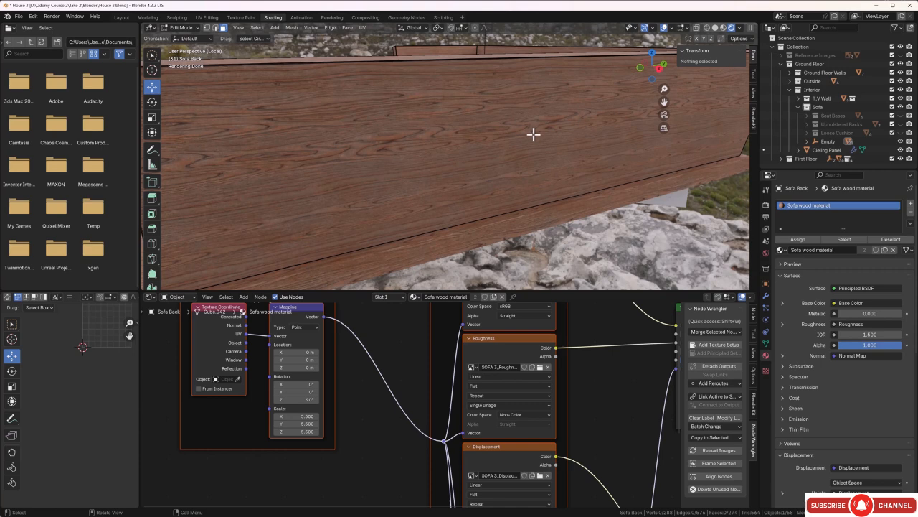
key(a)
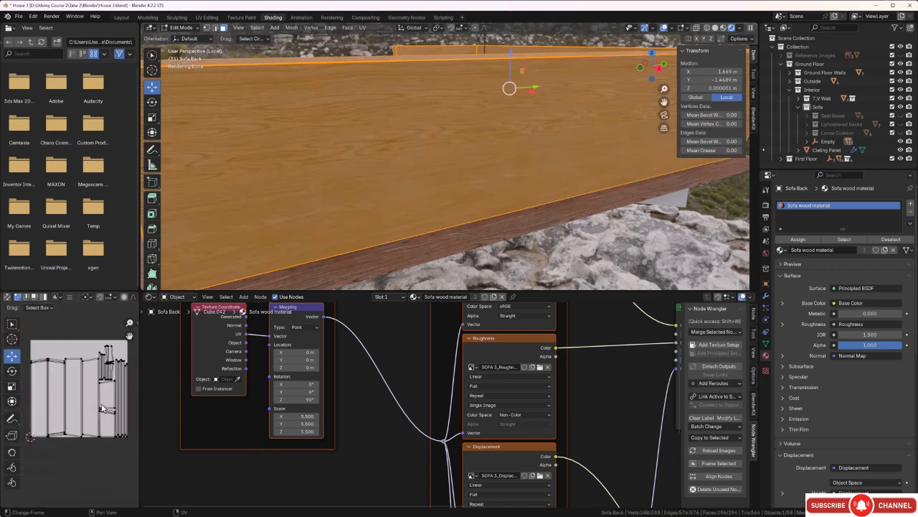
scroll(102, 408, down, 1)
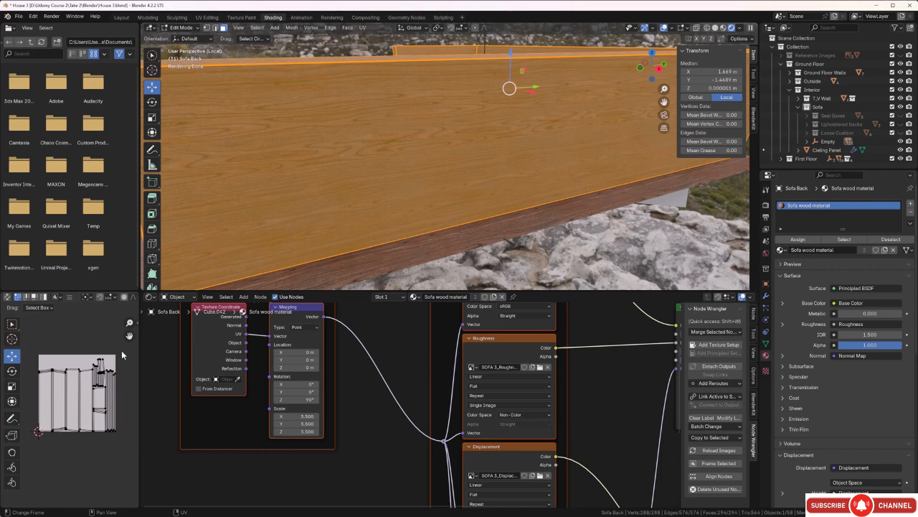
drag(122, 353, 32, 445)
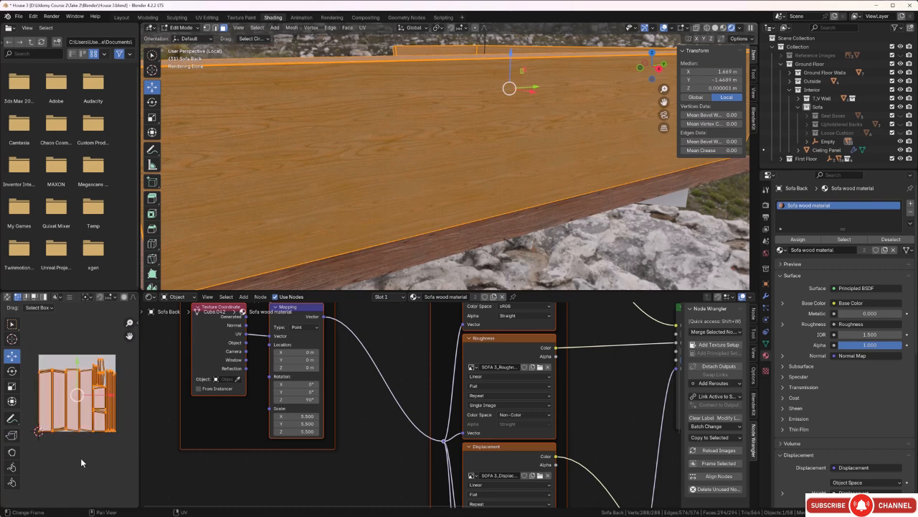
key(s)
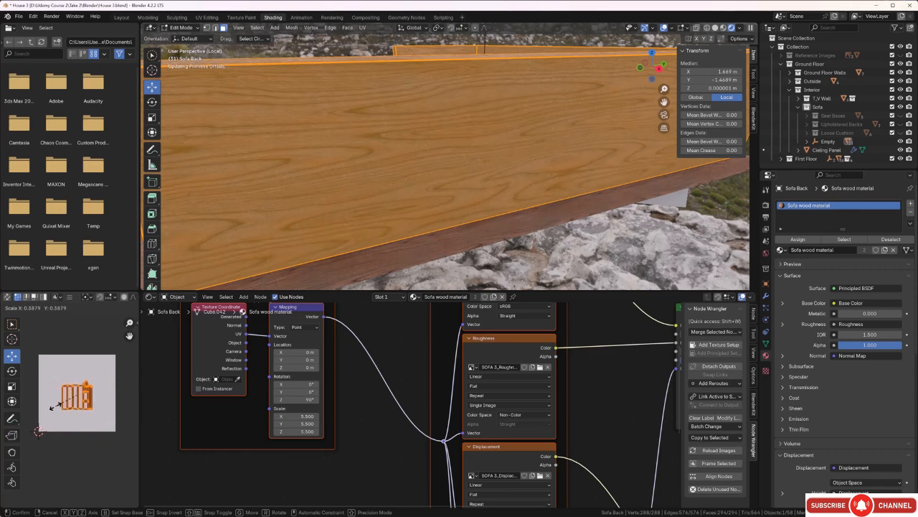
click(55, 406)
click(549, 249)
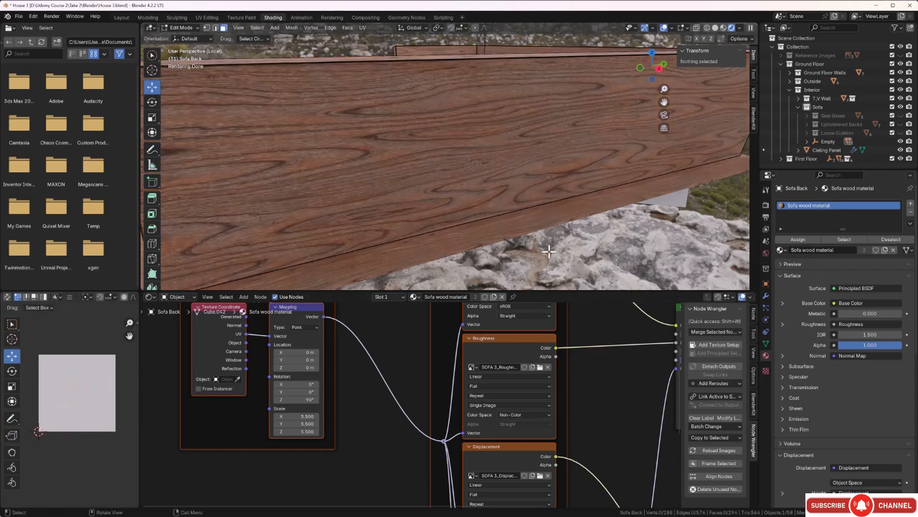
Scale all UV islands of the Sofa Back up by about 1.63 for a finer grain.
mouse_move(576, 242)
middle_down()
mouse_move(508, 229)
mouse_move(513, 219)
mouse_move(585, 226)
mouse_move(575, 229)
middle_up()
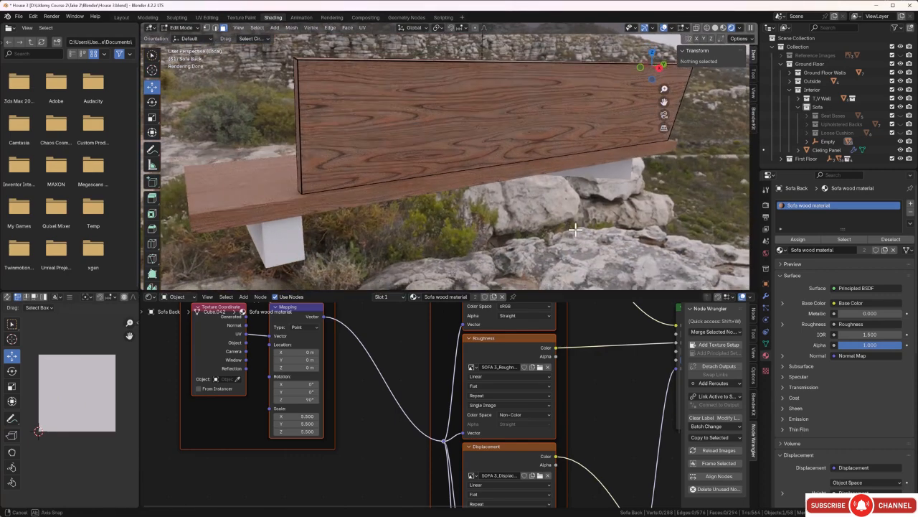
middle_drag(575, 228, 574, 231)
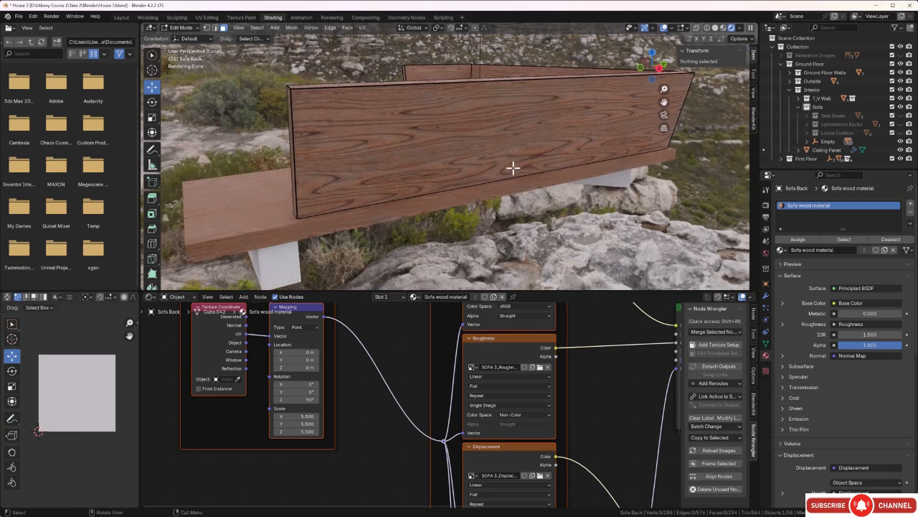
middle_drag(512, 164, 447, 170)
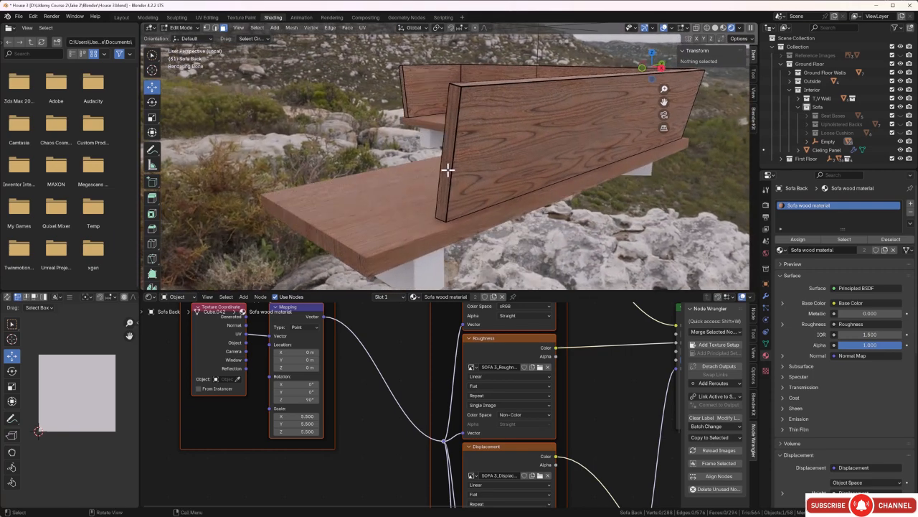
middle_drag(490, 130, 480, 129)
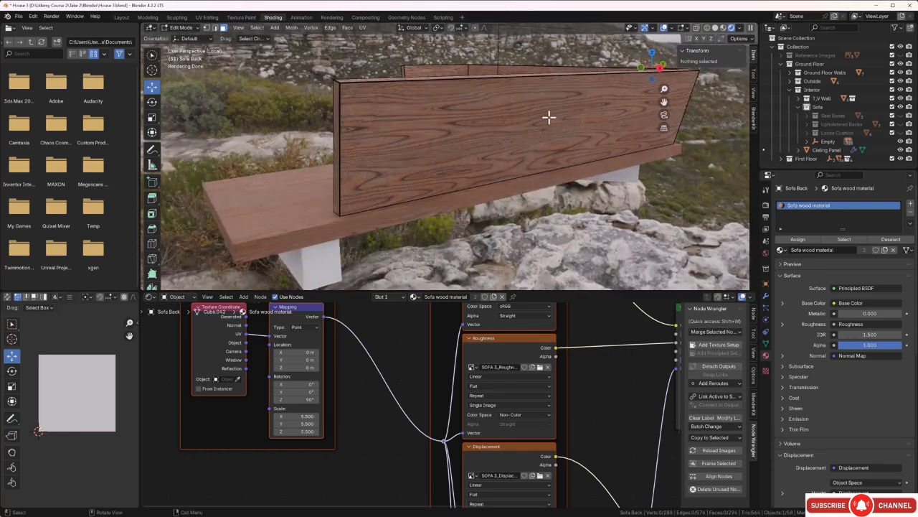
middle_drag(548, 135, 512, 145)
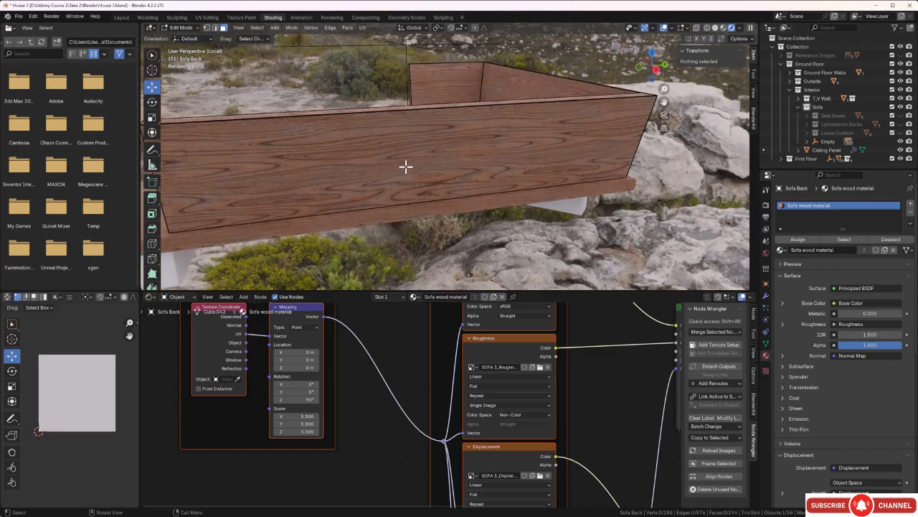
key(a)
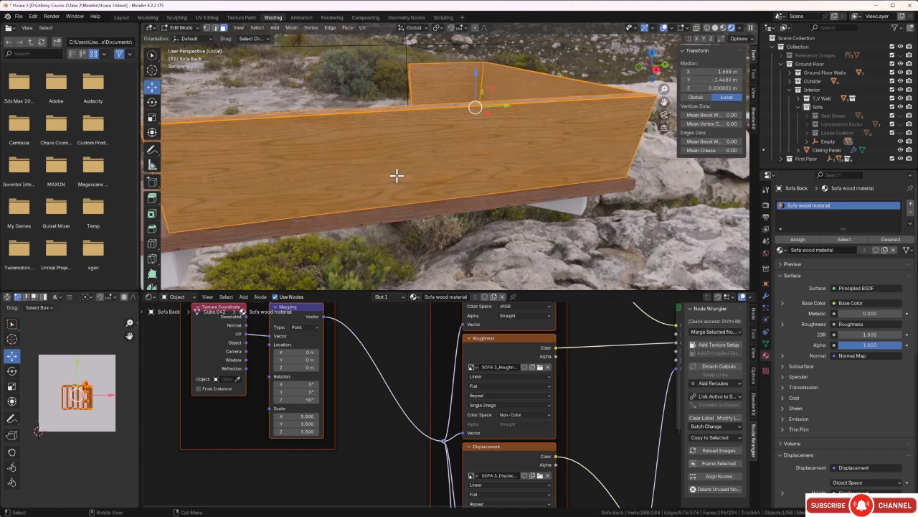
key(s)
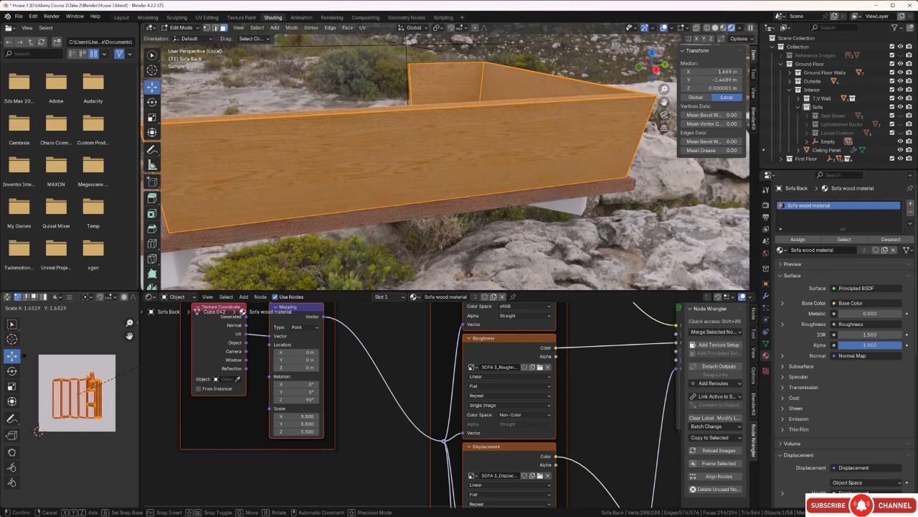
key(Return)
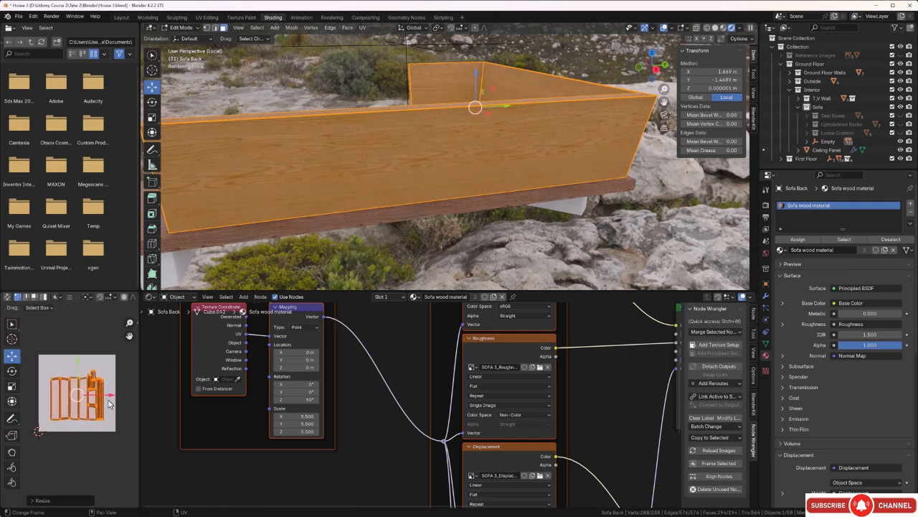
Shift the Sofa Back's UV islands slightly along U and rotate them slightly to vary the grain.
drag(111, 399, 108, 397)
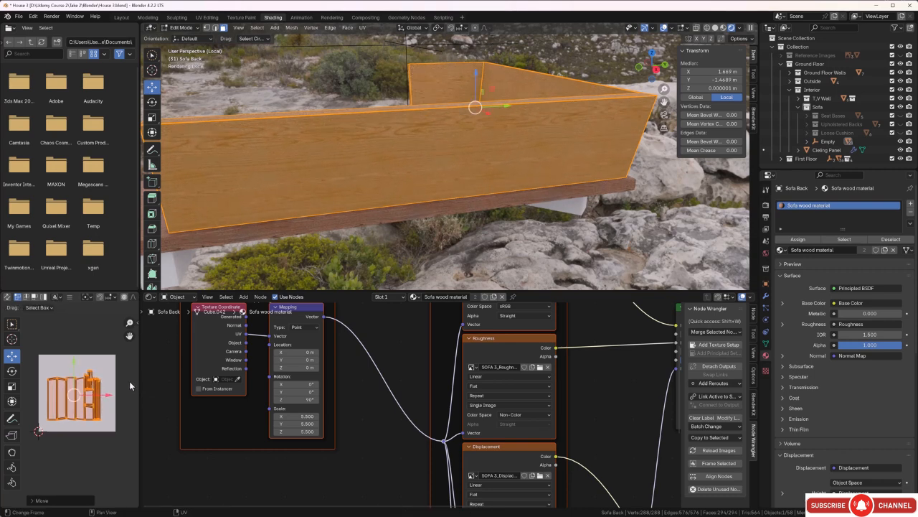
key(r)
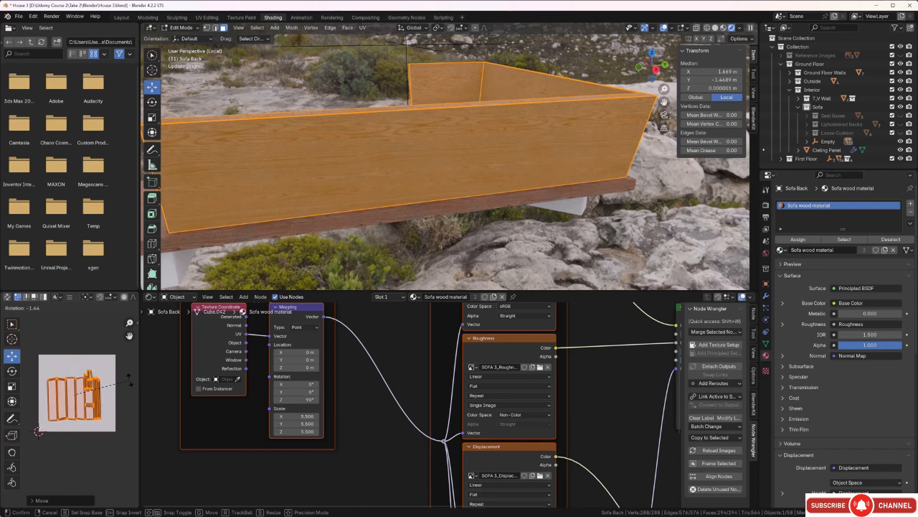
click(133, 384)
click(429, 261)
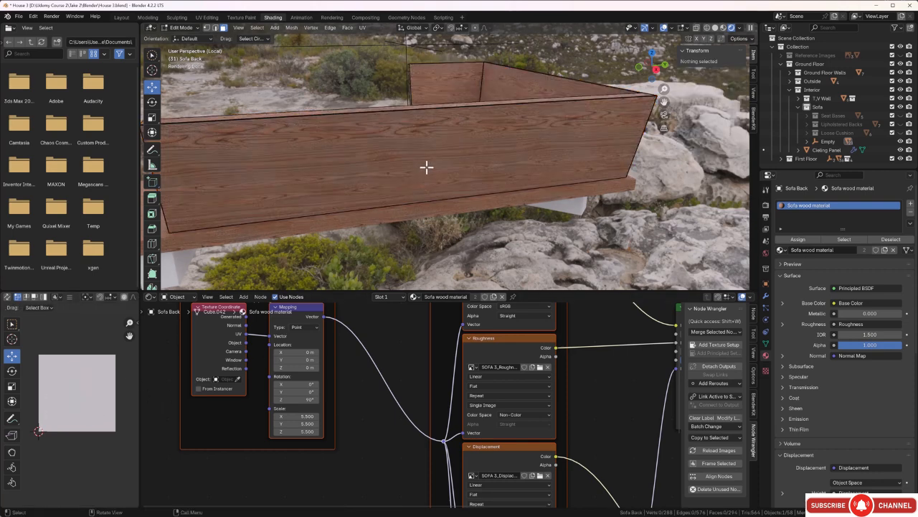
Scale the outer side panel's UV island on the Sofa Back down slightly and narrow it to about 0.6 along X.
click(424, 167)
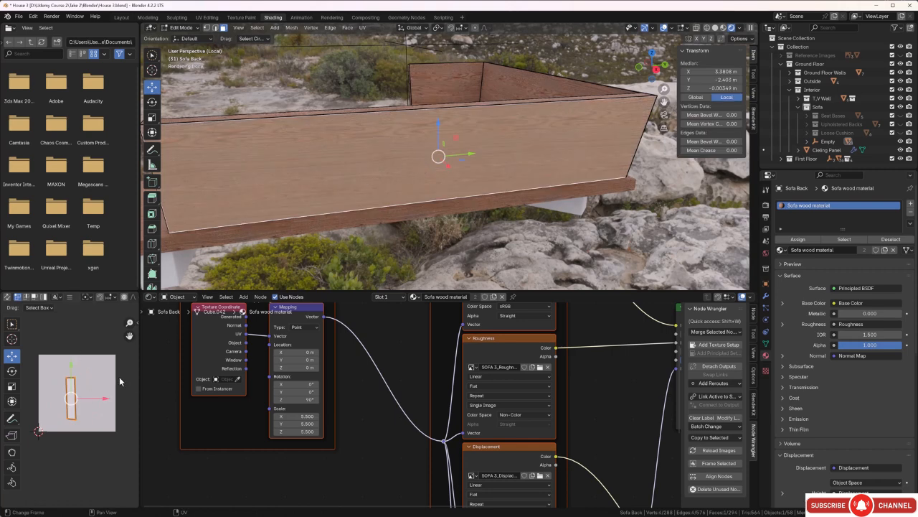
key(s)
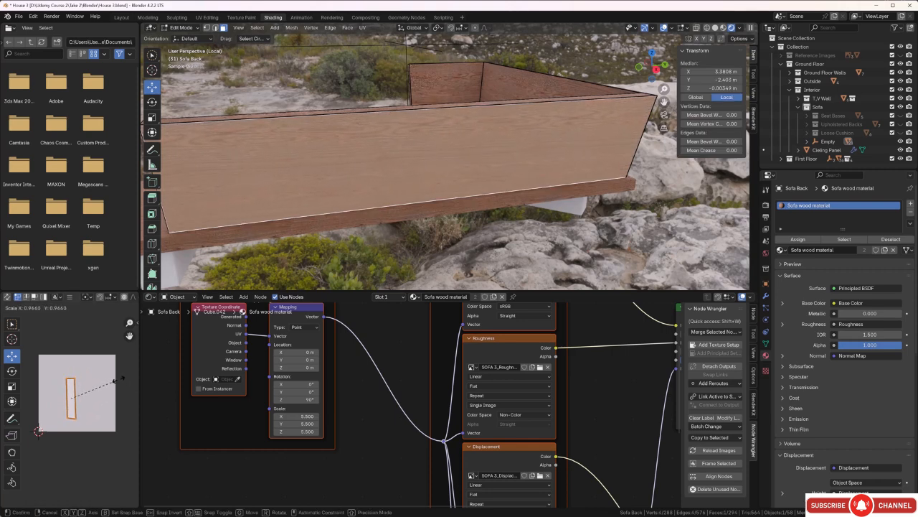
click(118, 381)
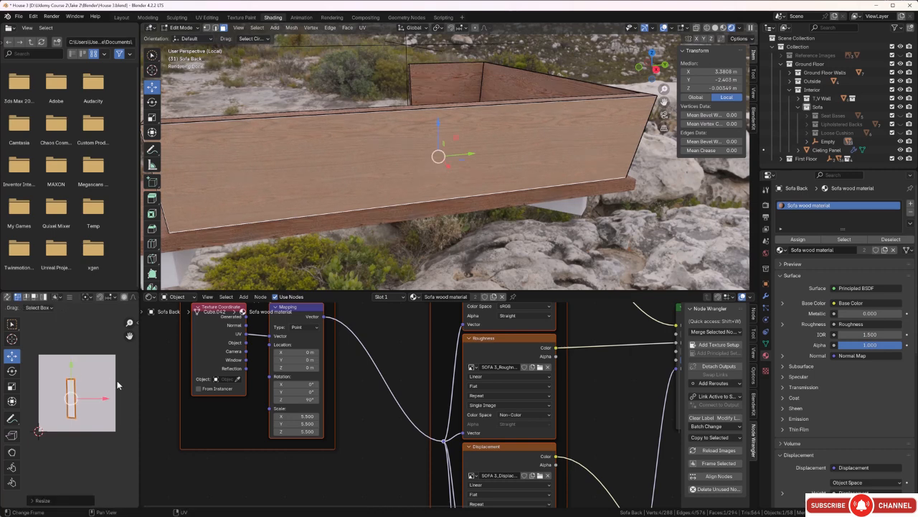
key(s)
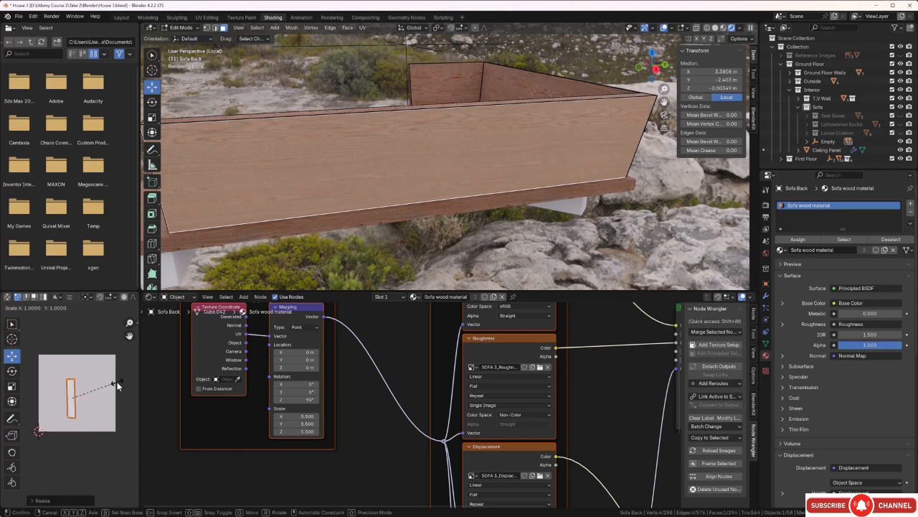
key(x)
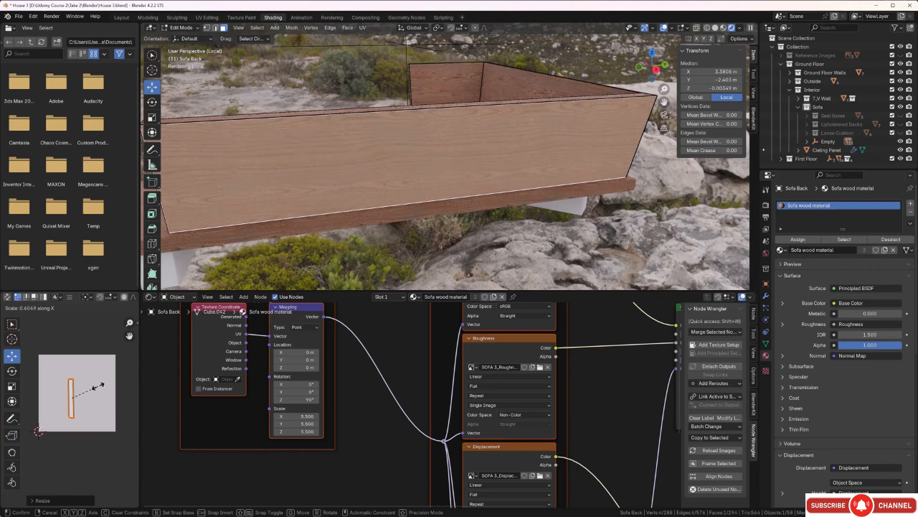
click(102, 385)
middle_drag(411, 256, 394, 221)
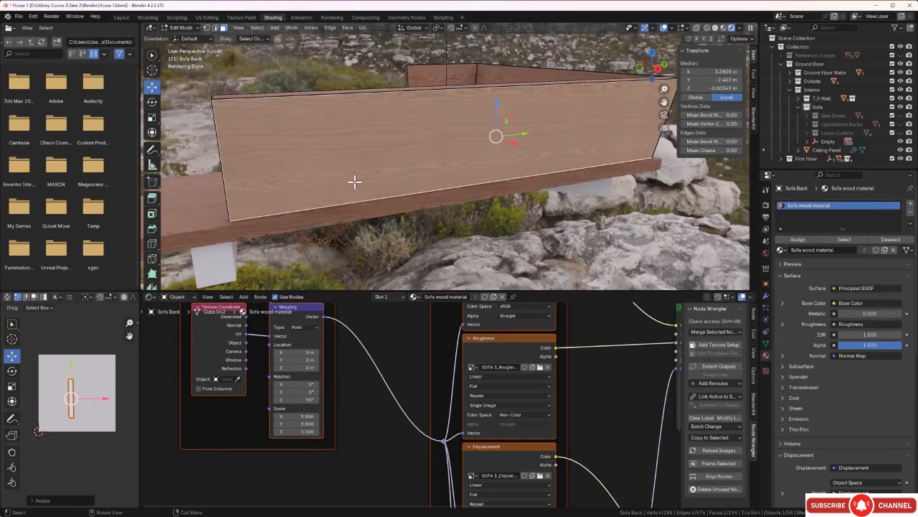
mouse_move(335, 189)
middle_down()
mouse_move(361, 180)
mouse_move(344, 187)
middle_up()
click(463, 249)
middle_drag(466, 251, 453, 252)
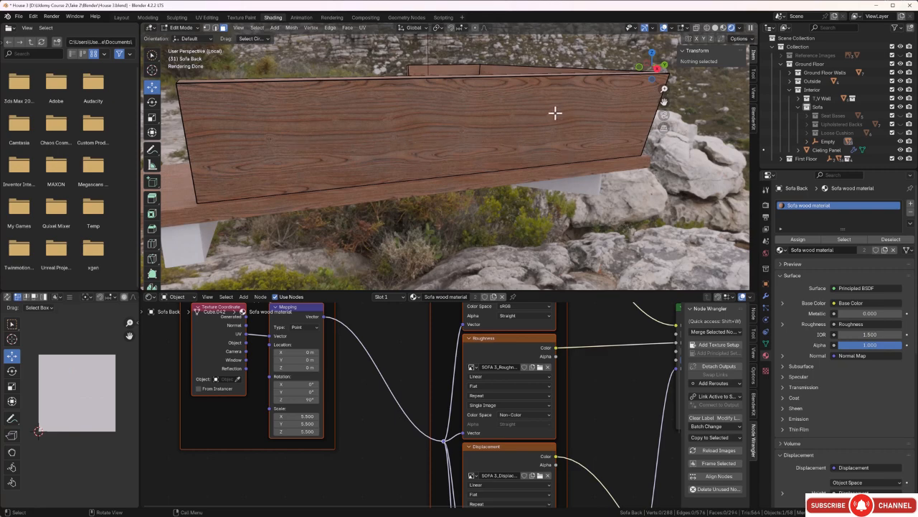
middle_drag(509, 139, 449, 142)
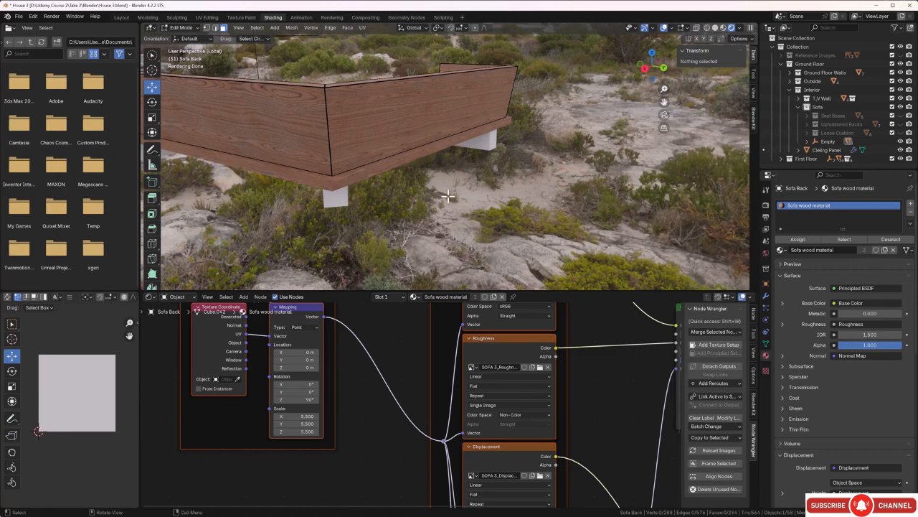
middle_drag(451, 198, 466, 202)
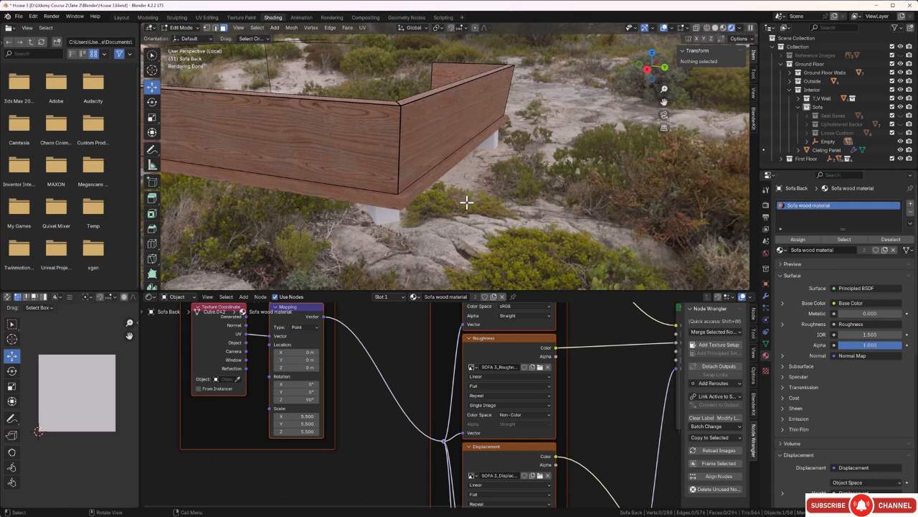
Unwrap the entire Sofa Back with Smart UV Project using a 66° angle limit, axis-aligned vertical rotation and 0.020 island margin.
key(a)
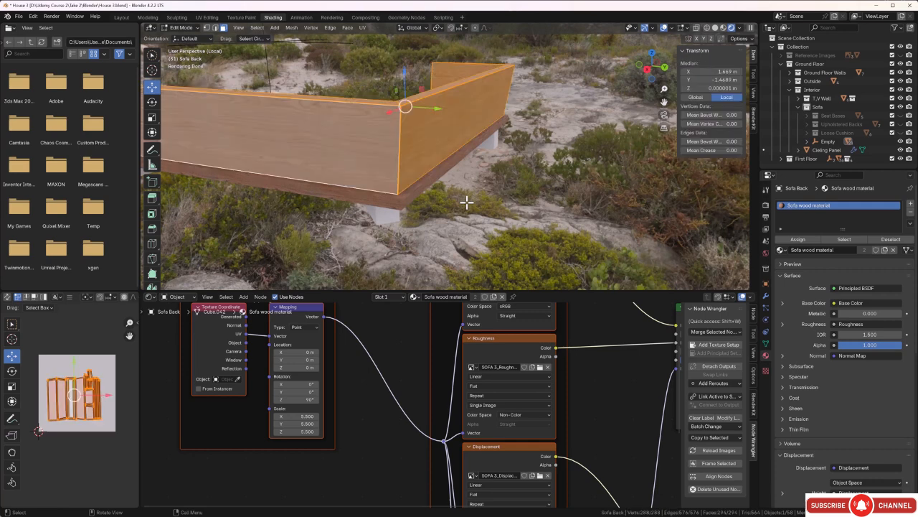
key(u)
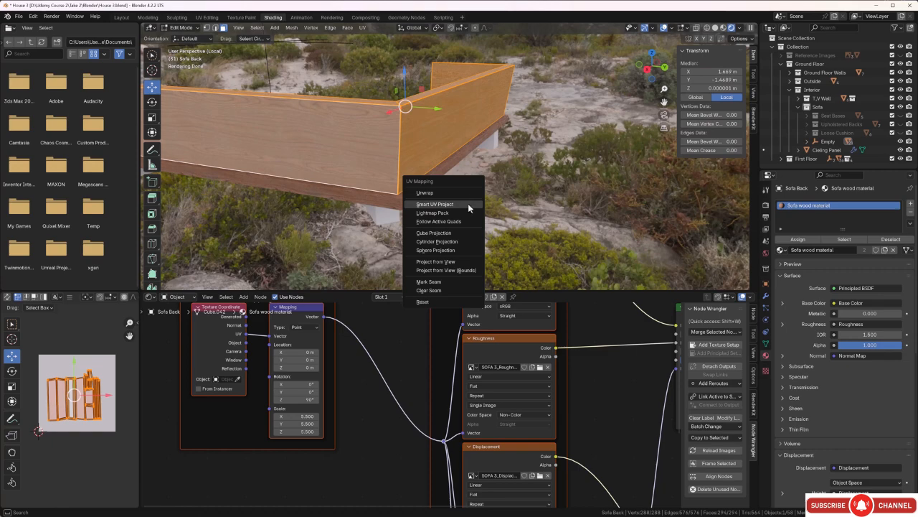
click(468, 203)
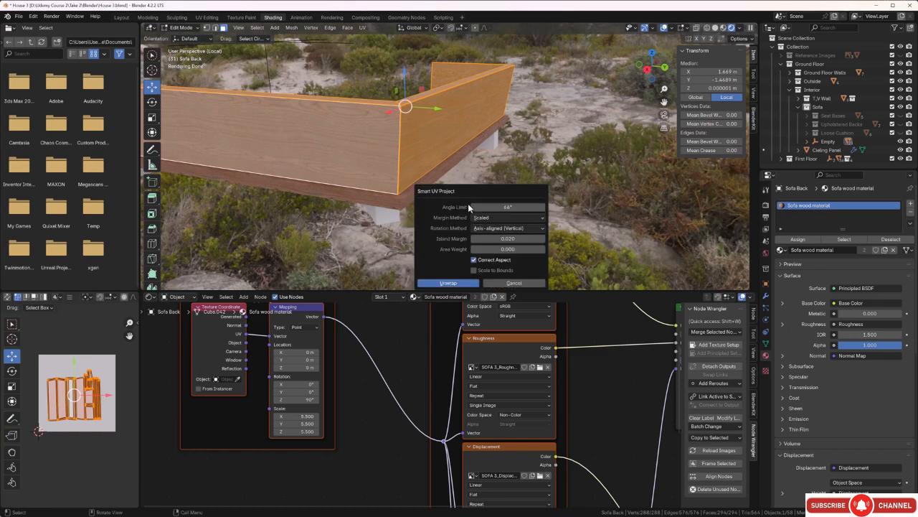
click(469, 283)
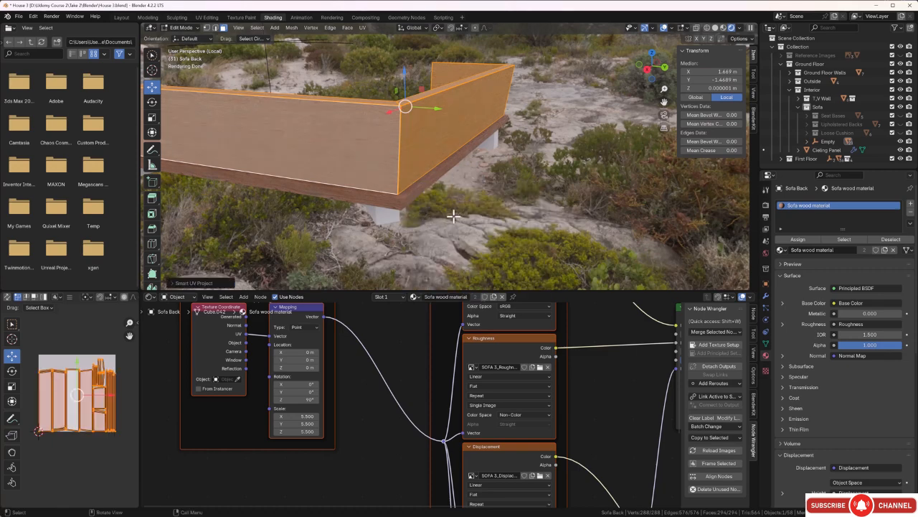
middle_drag(463, 224, 526, 222)
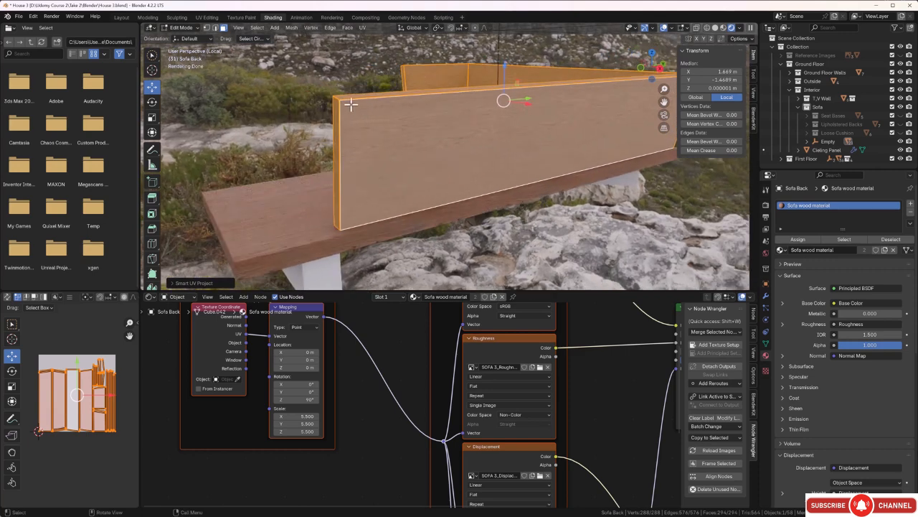
click(296, 110)
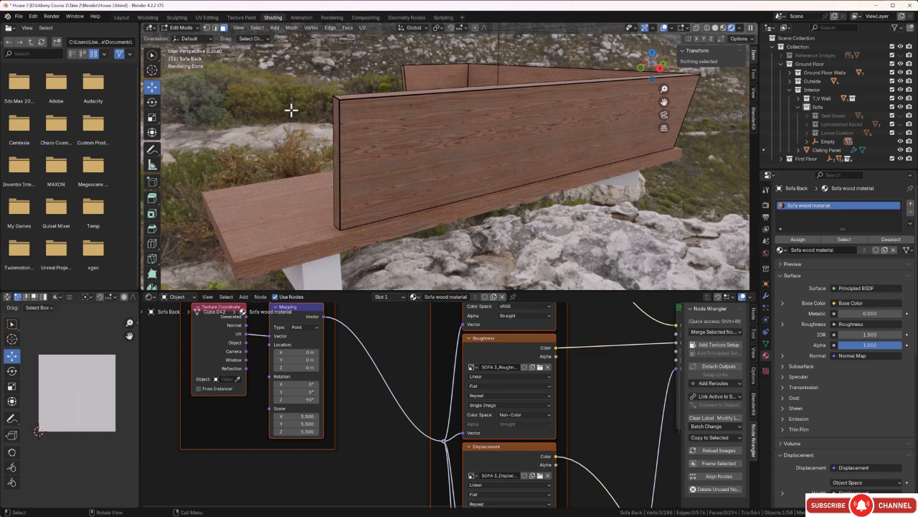
Turn on edge selection for the Sofa Back and show the viewport in wireframe.
click(717, 29)
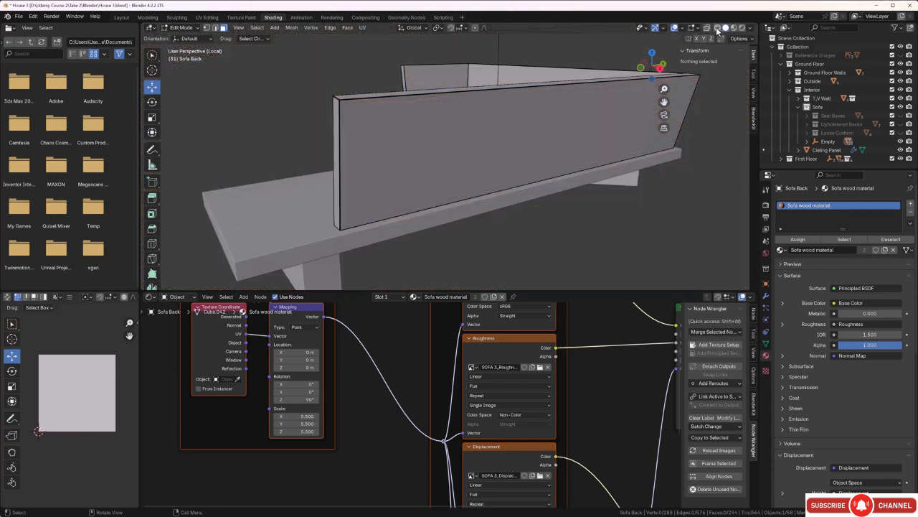
middle_drag(492, 243, 421, 180)
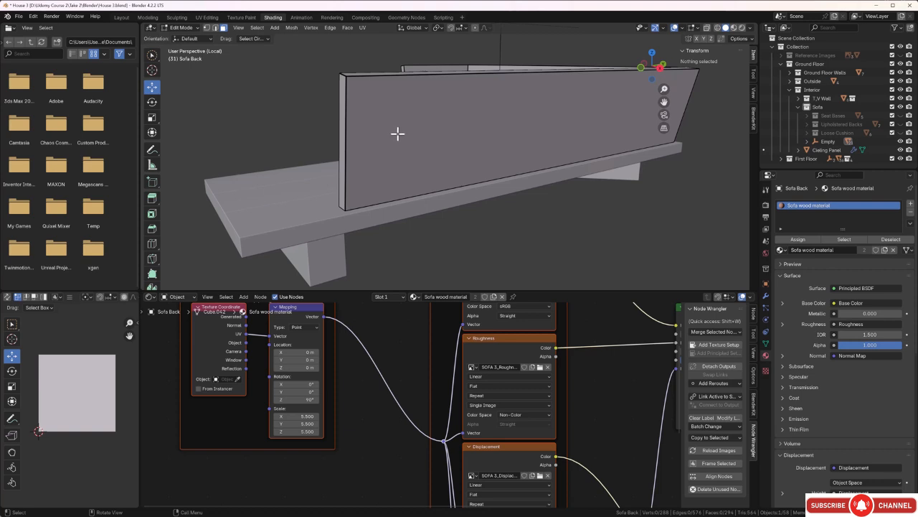
key(2)
click(345, 146)
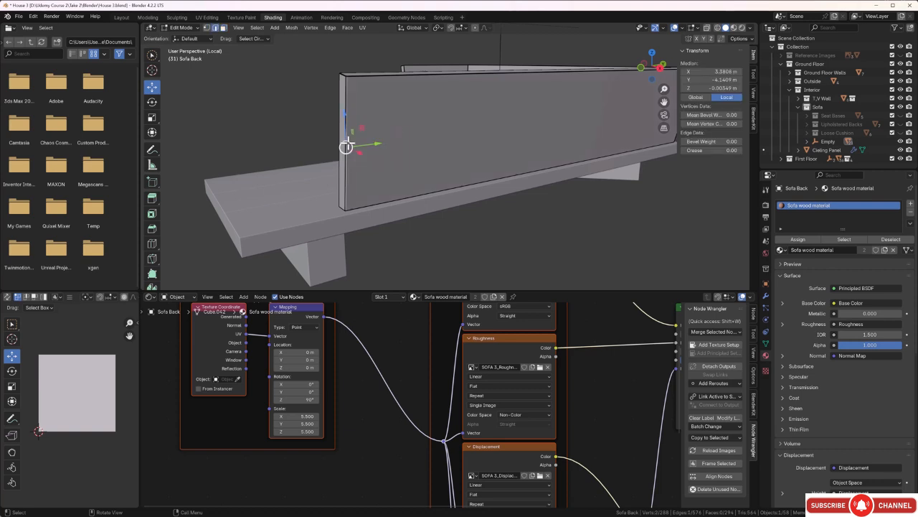
key(z)
click(282, 142)
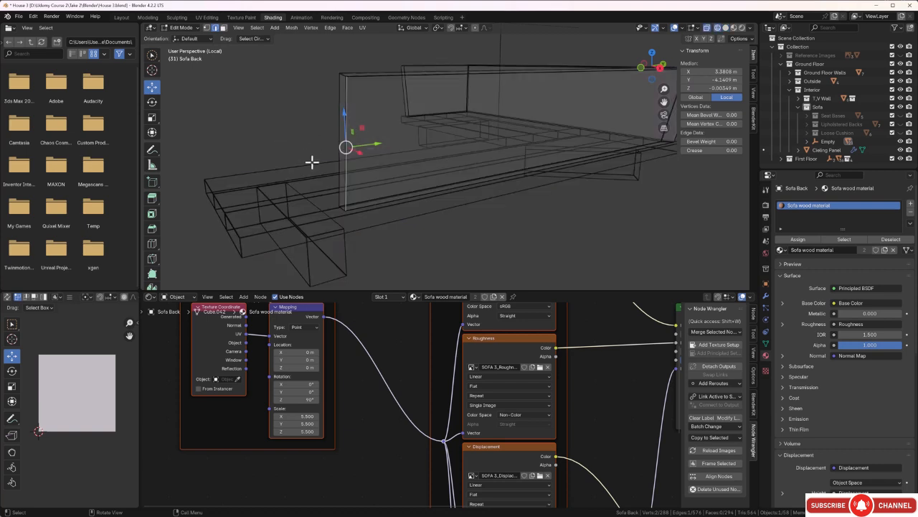
Try to circle-select the upright edges at the ends of the Sofa Back's outer side panel.
middle_drag(312, 160, 517, 138)
key(c)
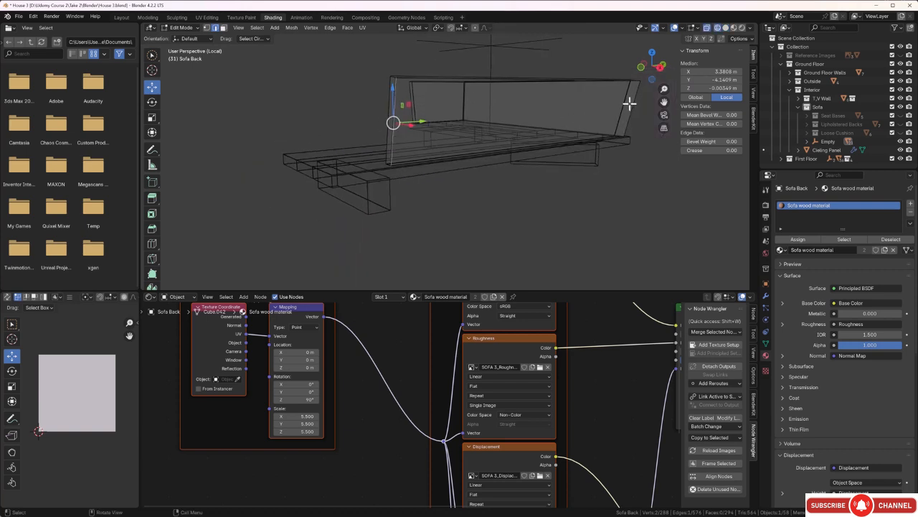
click(630, 101)
click(453, 103)
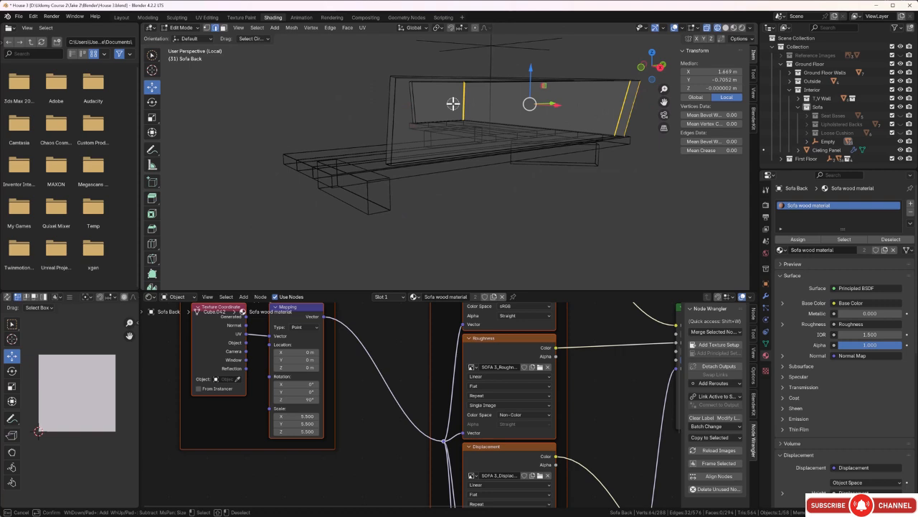
right_click(453, 103)
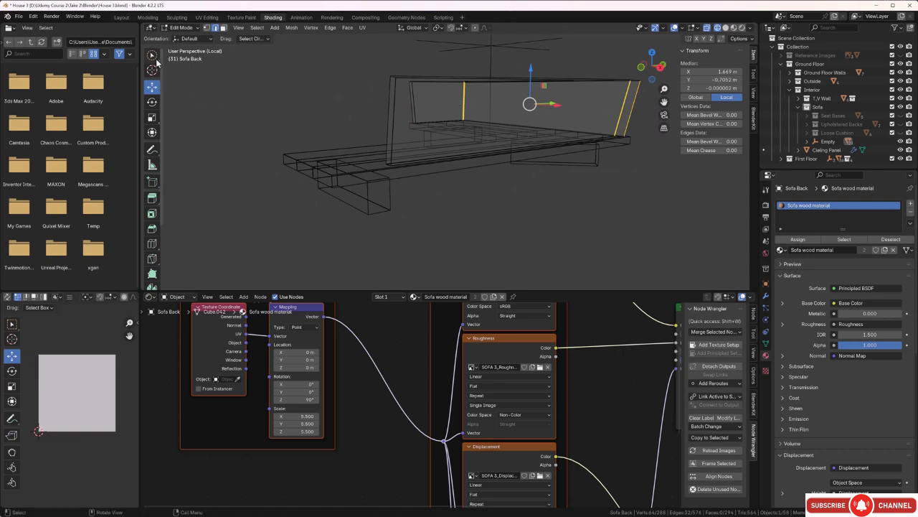
Box-select the Sofa Back's upright edges and add one horizontal loop cut at mid-height around the outer side panel.
click(156, 62)
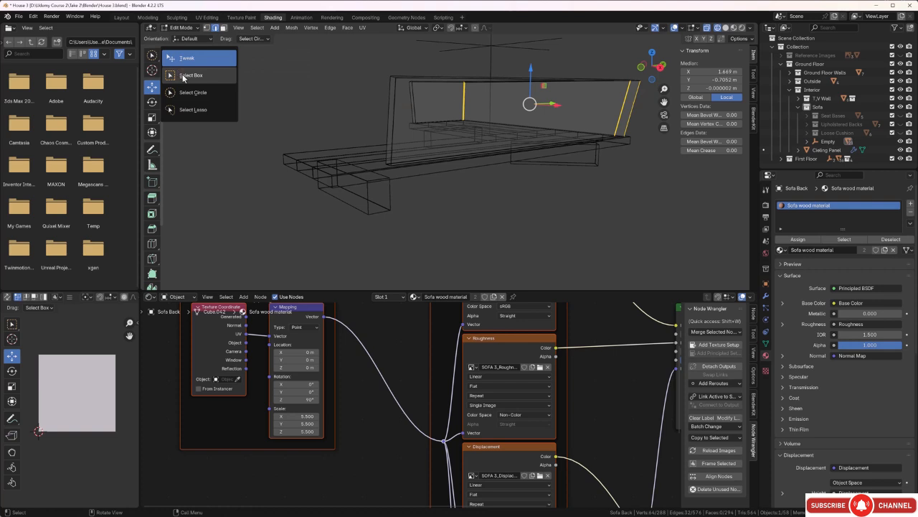
click(182, 74)
click(348, 148)
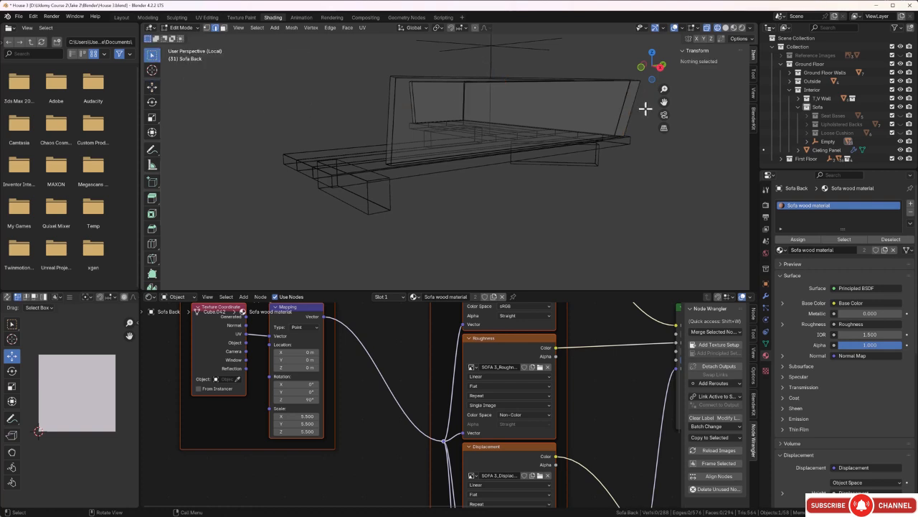
drag(647, 107, 376, 111)
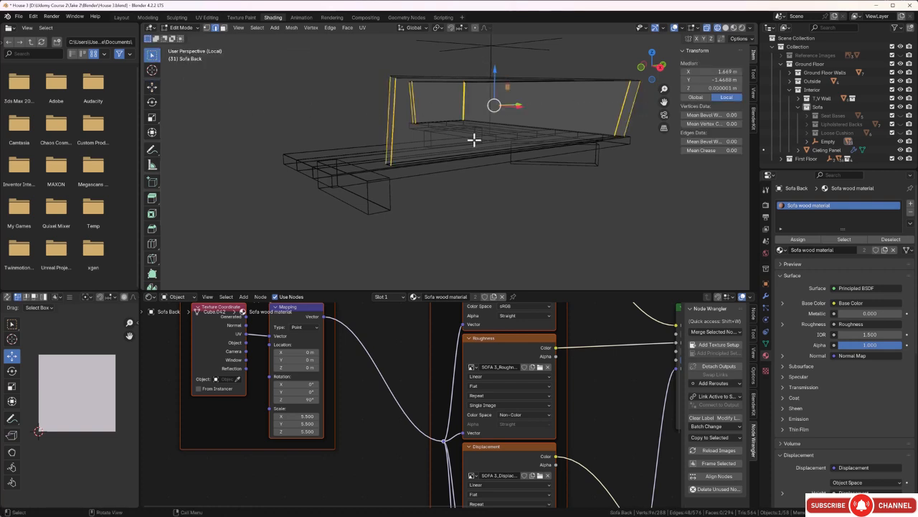
key(ctrl+r)
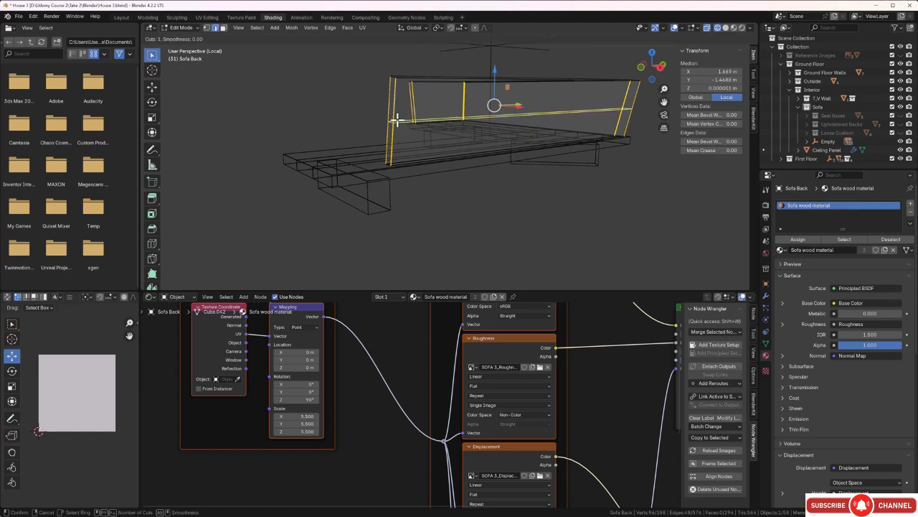
click(396, 120)
right_click(397, 120)
click(340, 119)
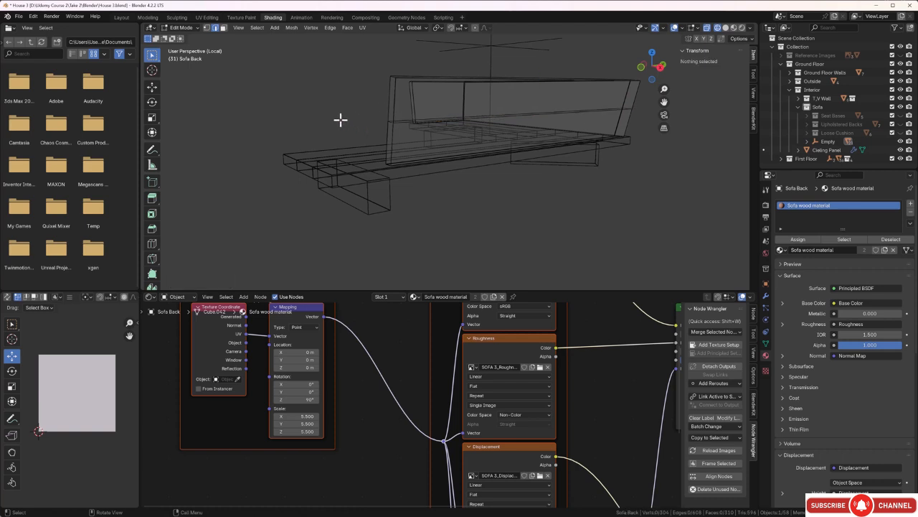
Select the upright corner edges at both ends of the middle backrest panel and add one horizontal loop cut around it at mid-height.
mouse_move(533, 185)
middle_down()
mouse_move(412, 195)
mouse_move(538, 200)
middle_up()
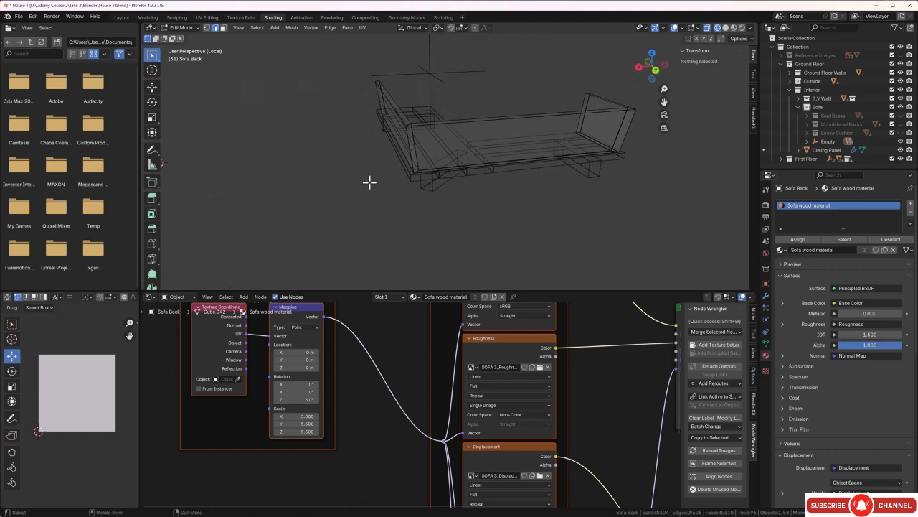
scroll(379, 176, up, 4)
middle_drag(390, 170, 349, 158)
scroll(287, 108, up, 1)
scroll(269, 93, up, 2)
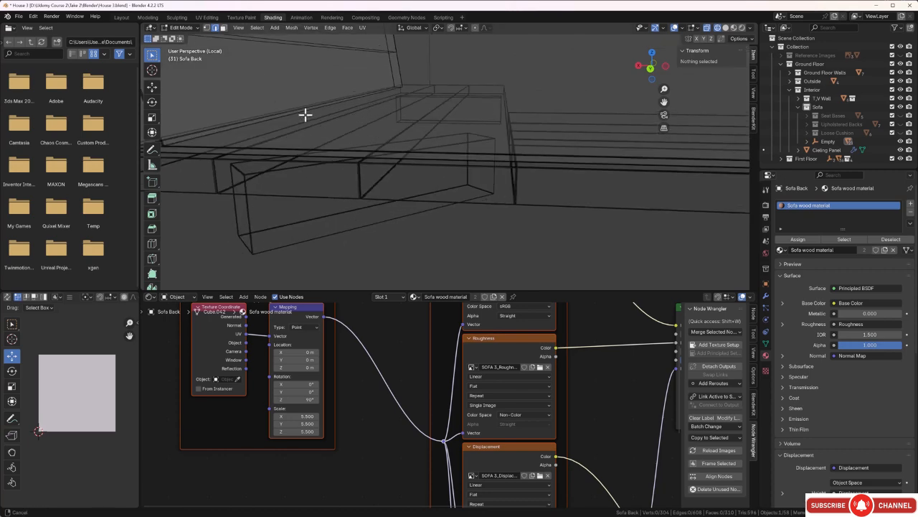
mouse_move(305, 114)
shift+middle_down()
mouse_move(404, 153)
mouse_move(406, 163)
shift+middle_up()
drag(336, 109, 309, 128)
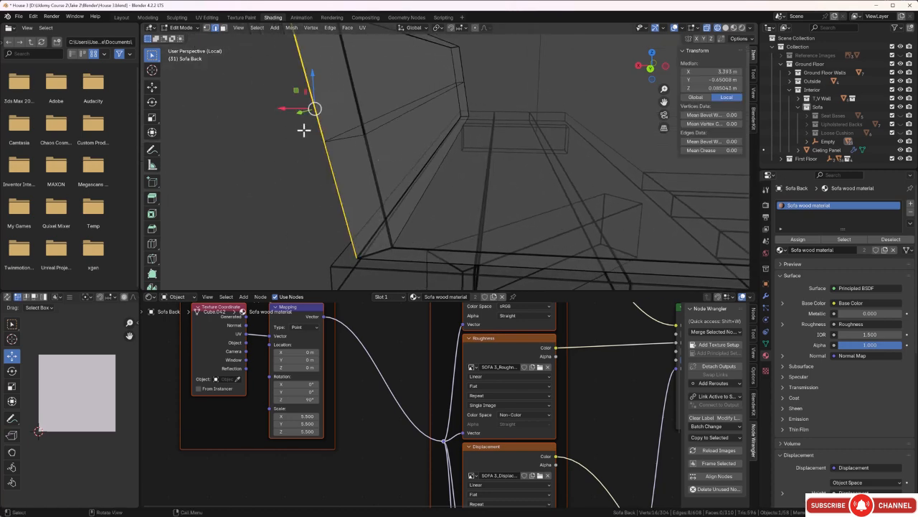
key(KP_Decimal)
middle_drag(414, 172, 376, 158)
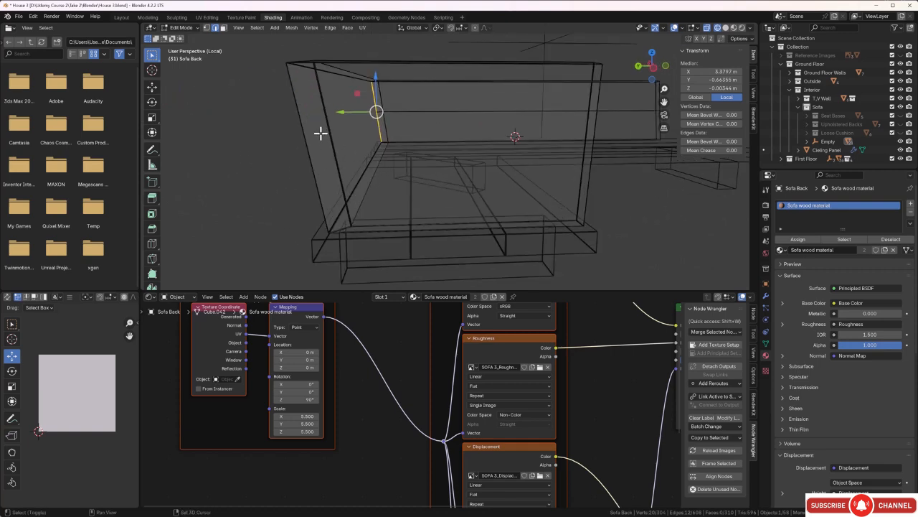
shift+drag(320, 133, 273, 185)
middle_drag(294, 186, 334, 192)
key(ctrl+r)
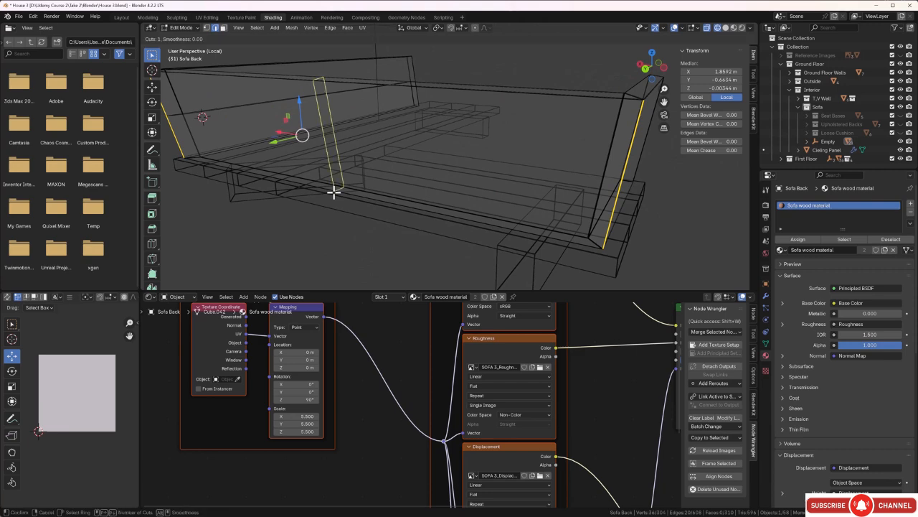
click(601, 177)
click(602, 177)
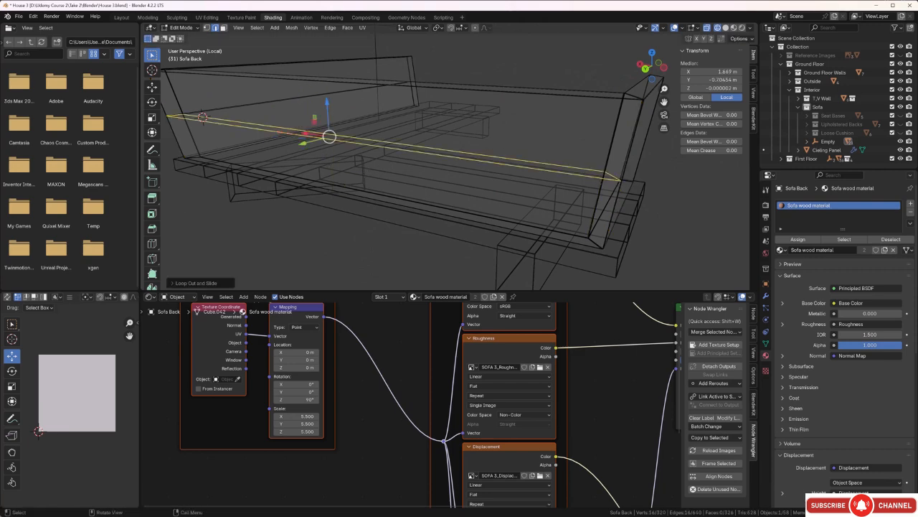
click(664, 229)
Select the upright corner edges of the remaining side backrest panel and add one horizontal loop cut around it at mid-height.
middle_drag(660, 229, 459, 231)
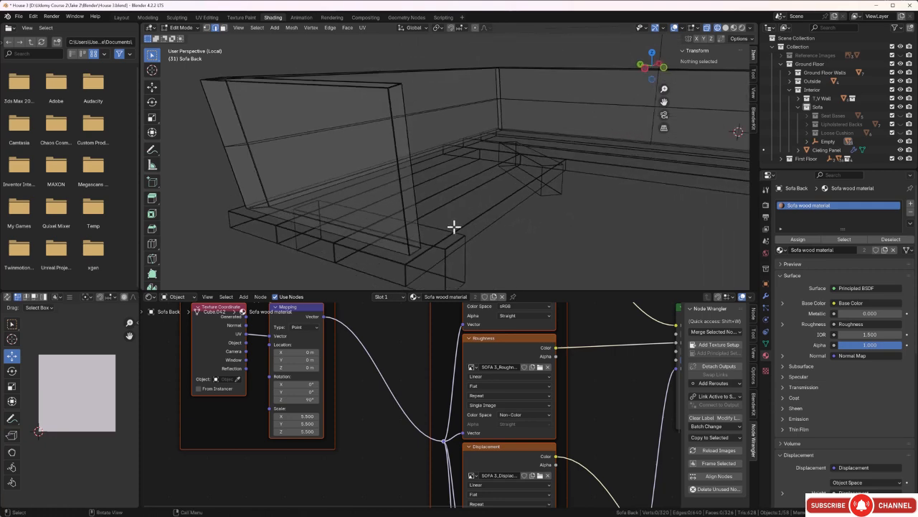
drag(416, 131, 386, 143)
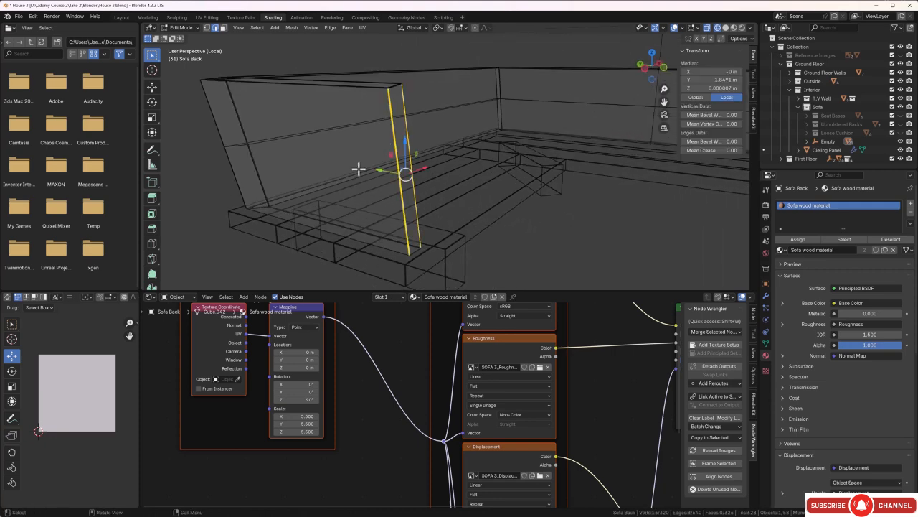
middle_drag(358, 168, 467, 170)
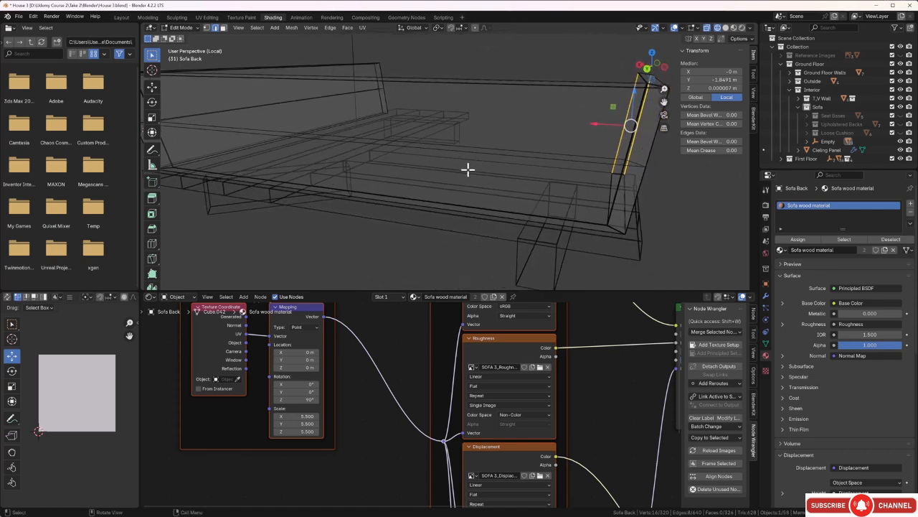
shift+drag(646, 156, 664, 181)
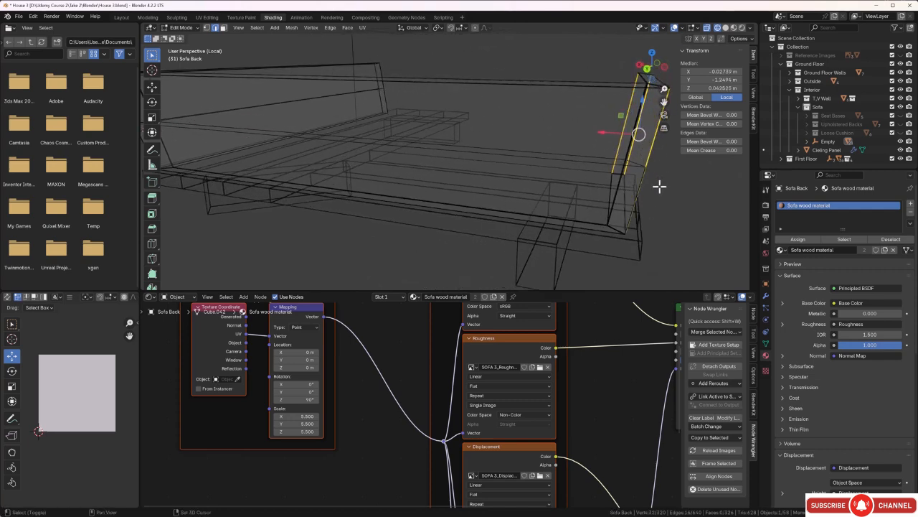
middle_drag(658, 186, 671, 178)
shift+drag(674, 168, 647, 172)
middle_drag(647, 173, 531, 189)
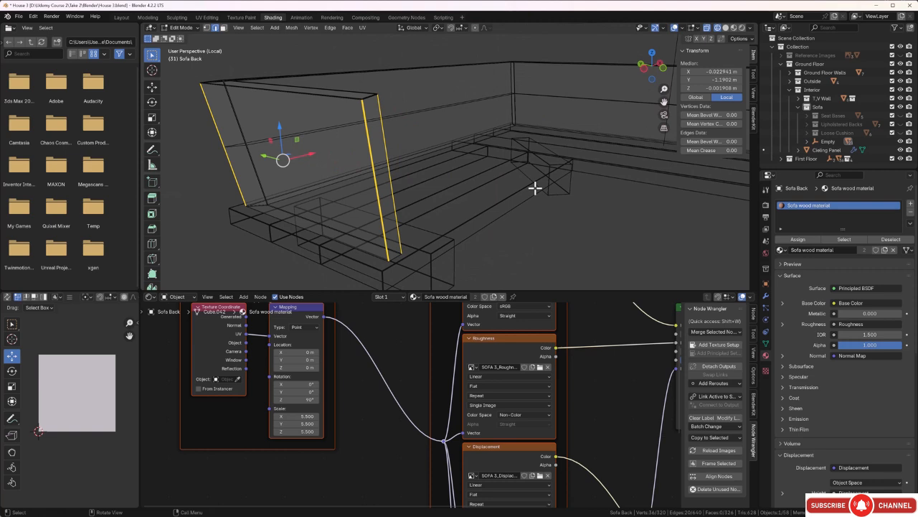
key(ctrl+r)
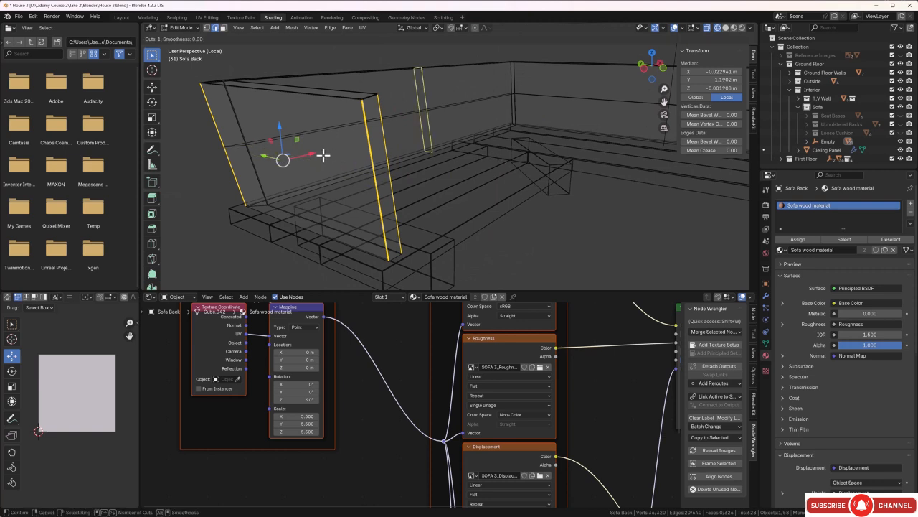
click(226, 150)
right_click(227, 149)
click(191, 158)
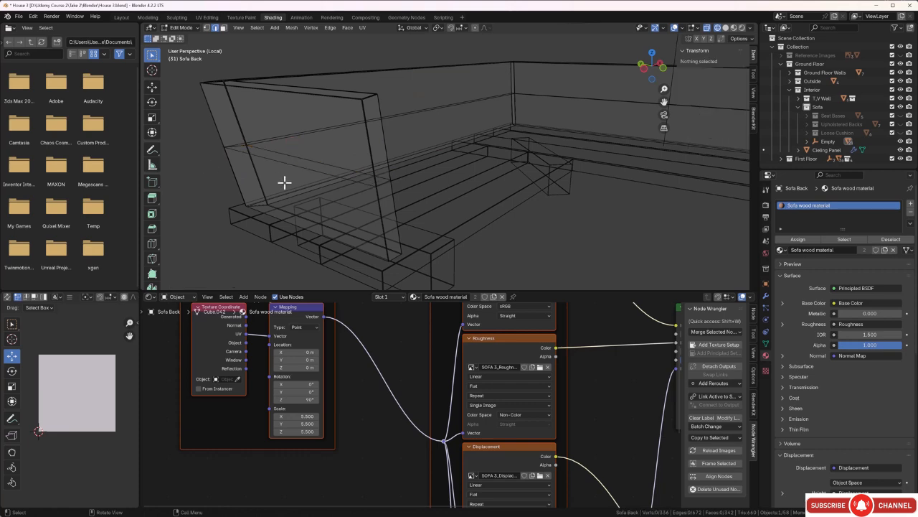
Return to Object Mode and display the sofa in rendered shading to inspect the wood grain on the backrest.
middle_drag(284, 182, 509, 195)
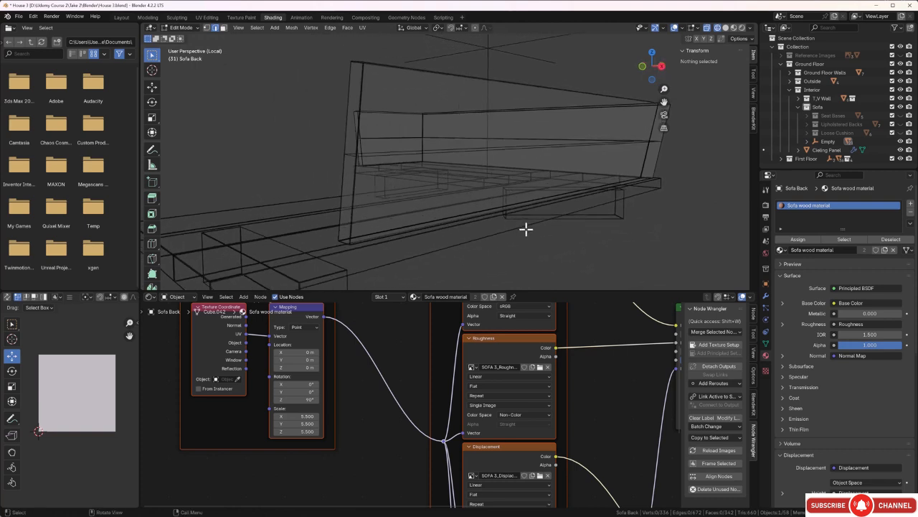
key(Tab)
click(549, 251)
middle_drag(547, 250, 528, 229)
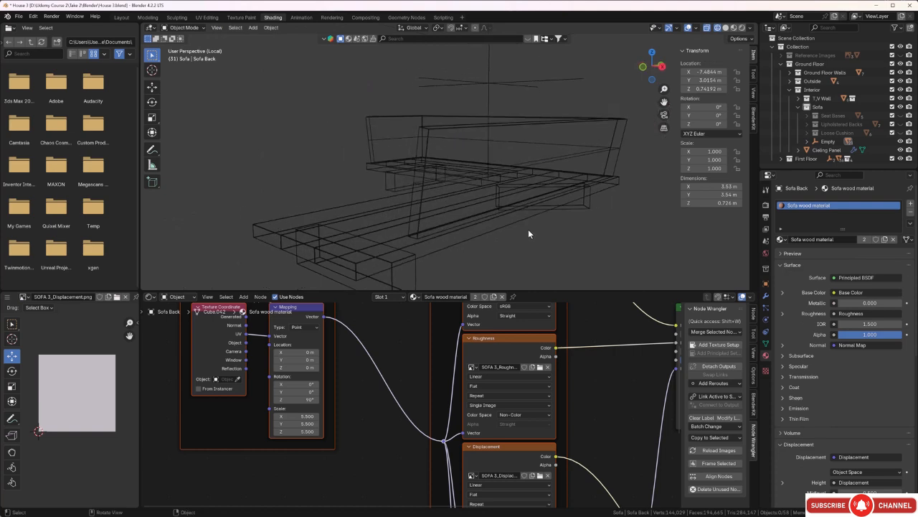
key(z)
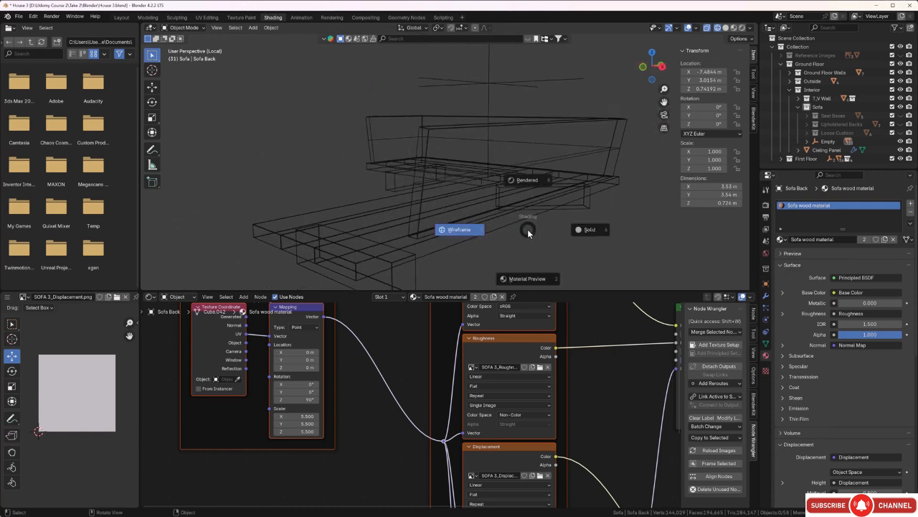
click(597, 231)
middle_drag(492, 201, 678, 99)
click(741, 28)
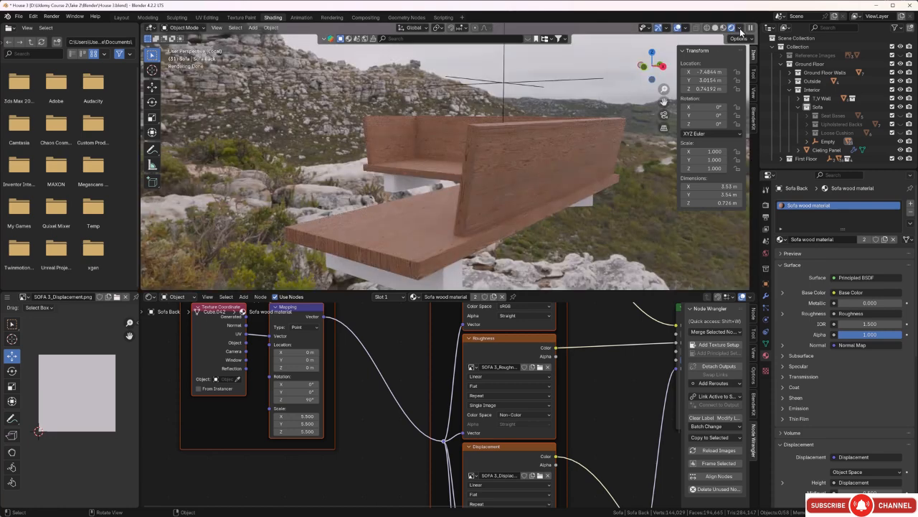
middle_drag(516, 145, 478, 131)
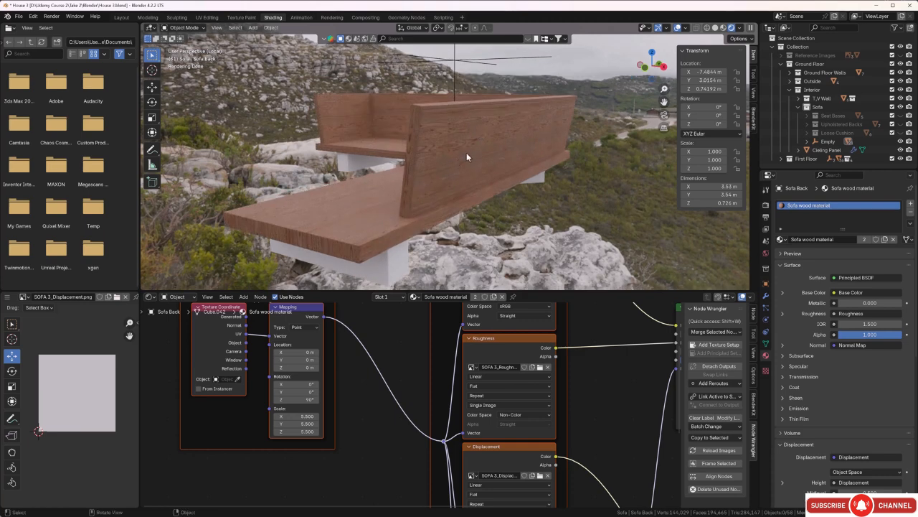
Select the Sofa Back and make its Sofa wood material a separate single-user copy.
click(466, 156)
scroll(474, 346, down, 2)
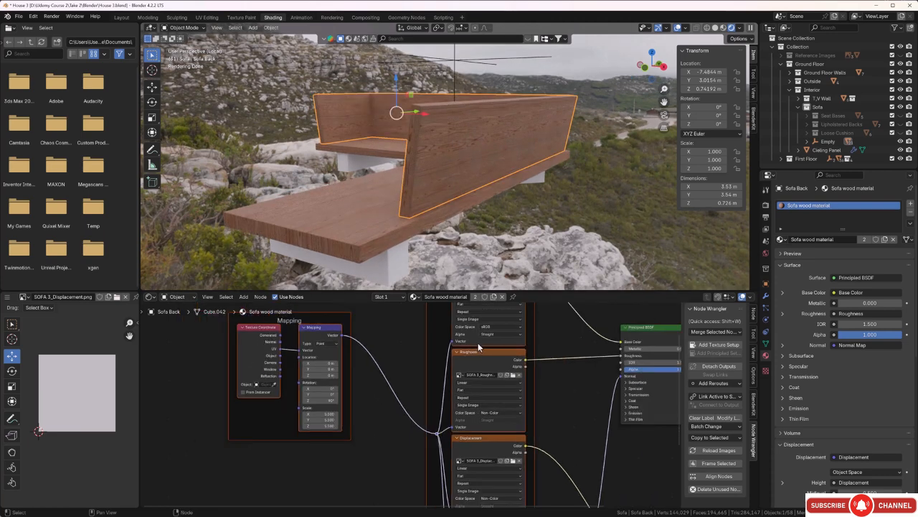
middle_drag(565, 333, 563, 393)
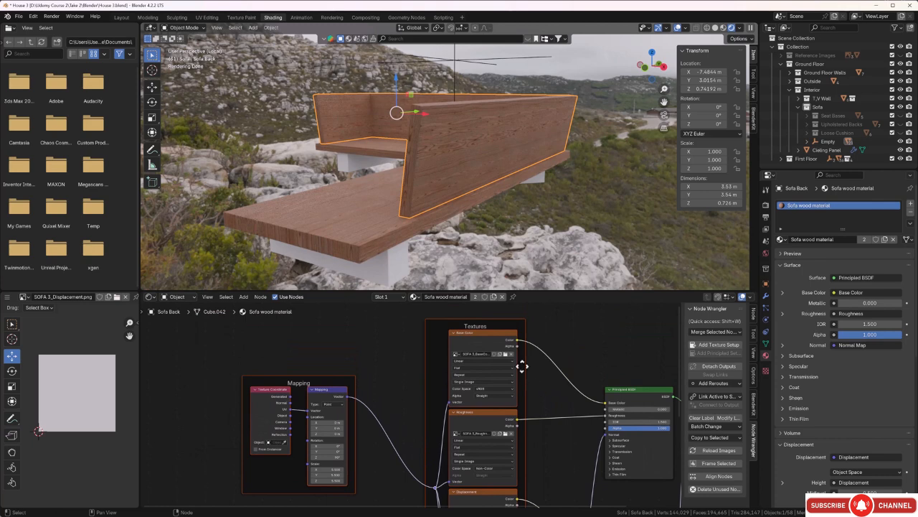
click(492, 298)
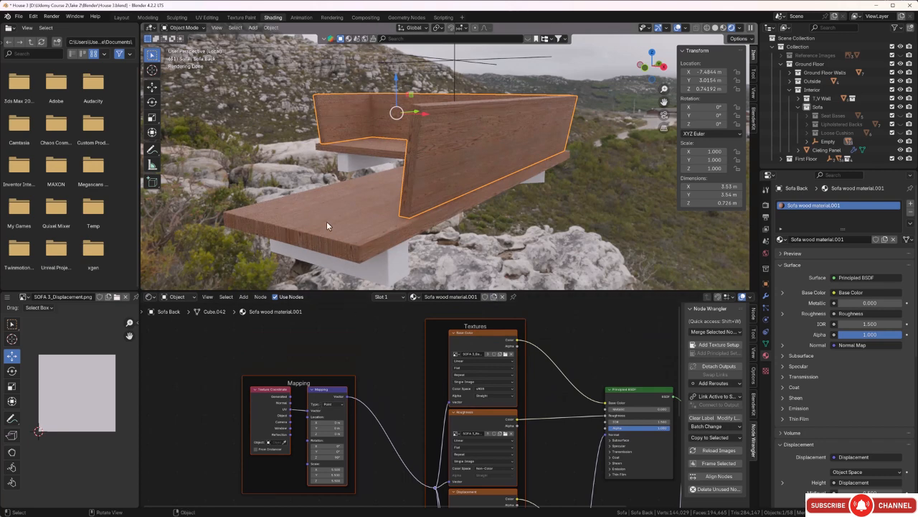
Enter Edit Mode on the Sofa Back, turn on face selection and select the side panel's upper outer face.
scroll(523, 247, up, 3)
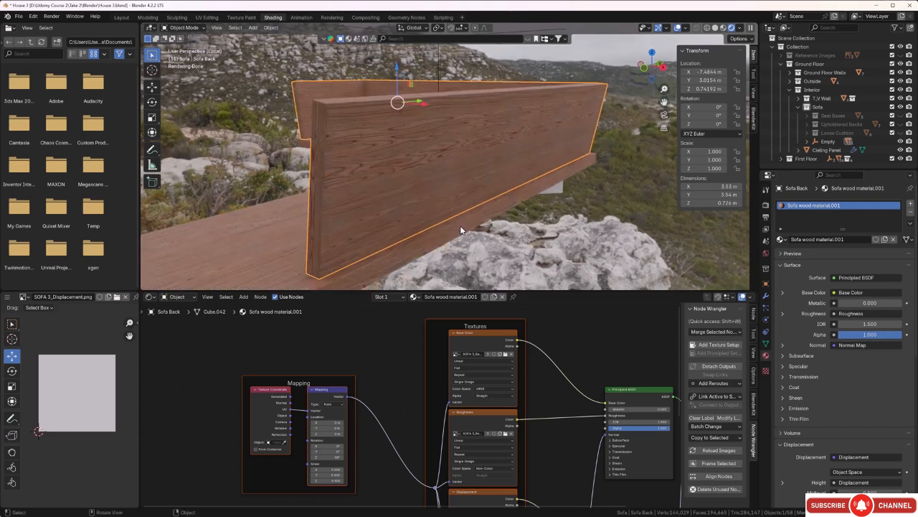
key(Tab)
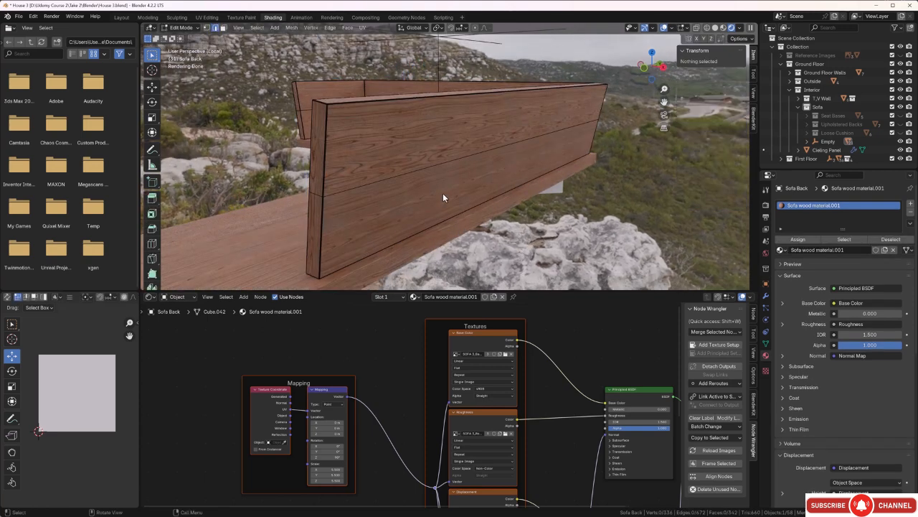
click(397, 149)
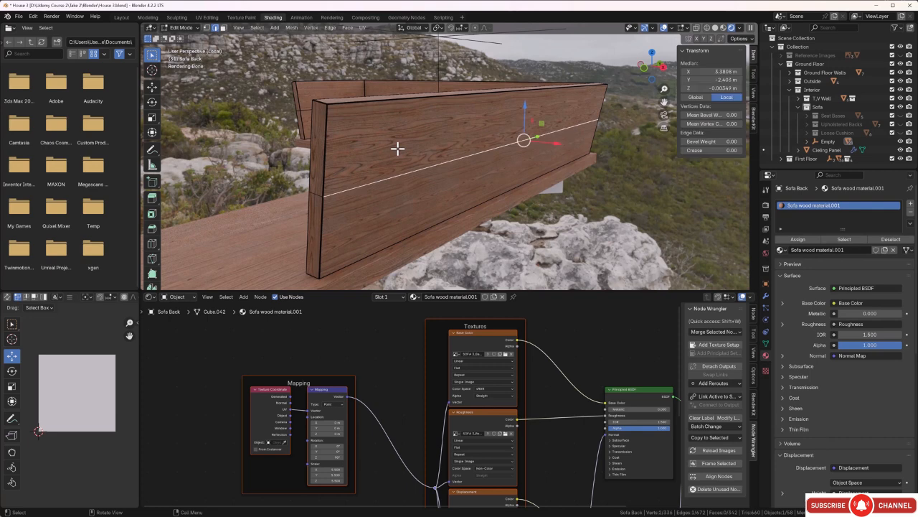
key(3)
click(397, 148)
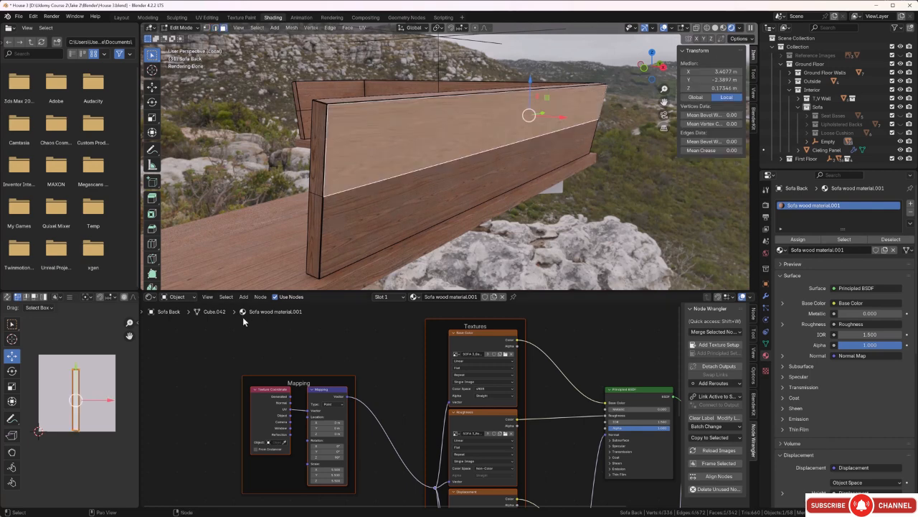
Deselect the face and reduce the Mapping node's X, Y and Z scale together to enlarge the backrest's wood grain.
click(238, 144)
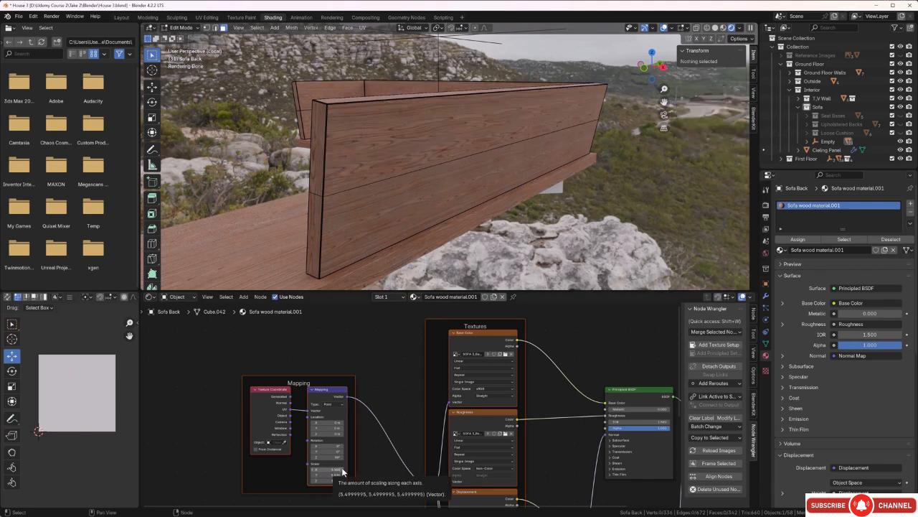
drag(342, 468, 322, 481)
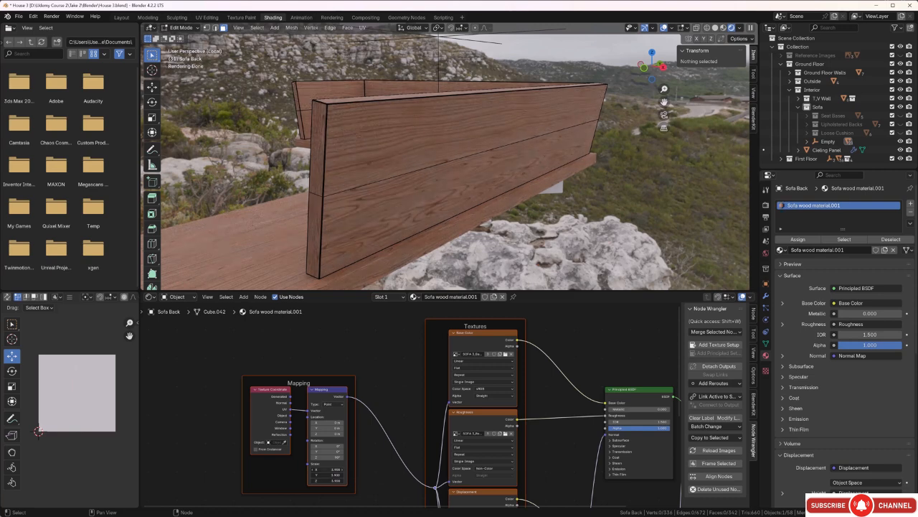
drag(322, 480, 317, 481)
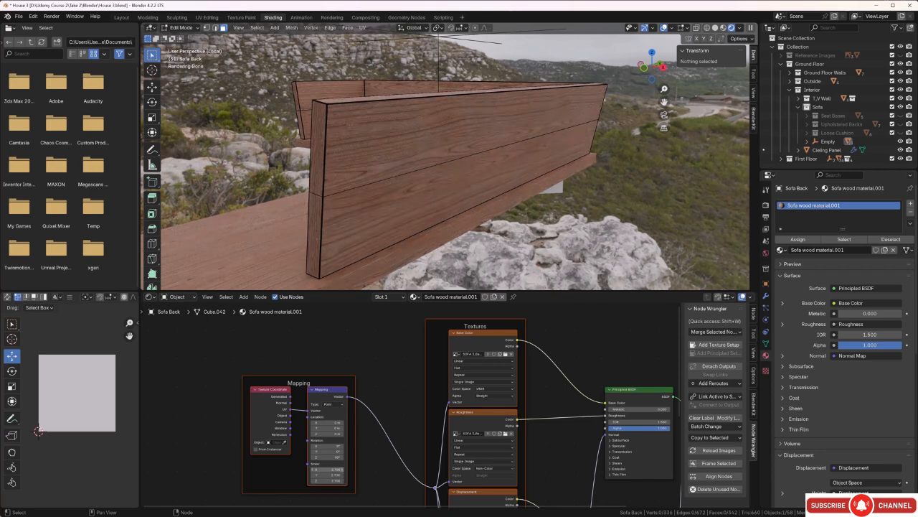
Select the side panel's upper outer face, shift its UV island to the left and rotate it by about -1.8°.
middle_drag(615, 195, 596, 191)
click(457, 106)
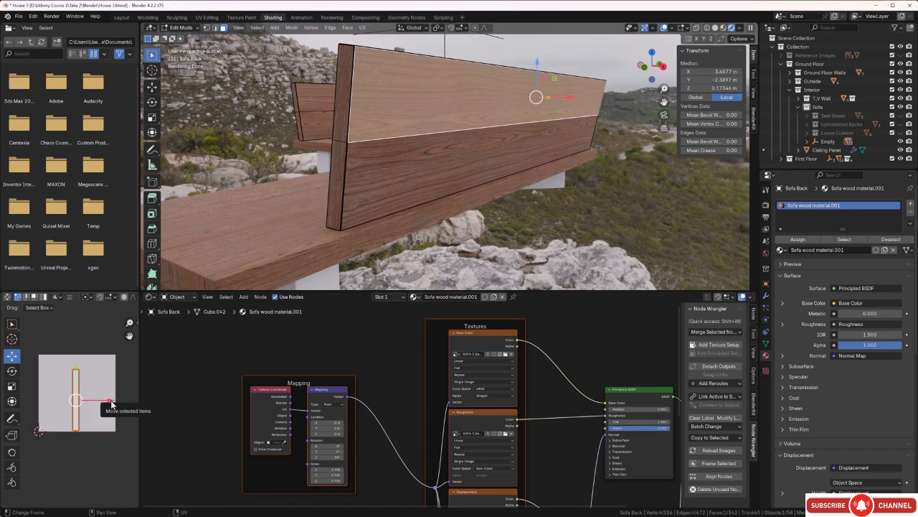
drag(111, 404, 101, 401)
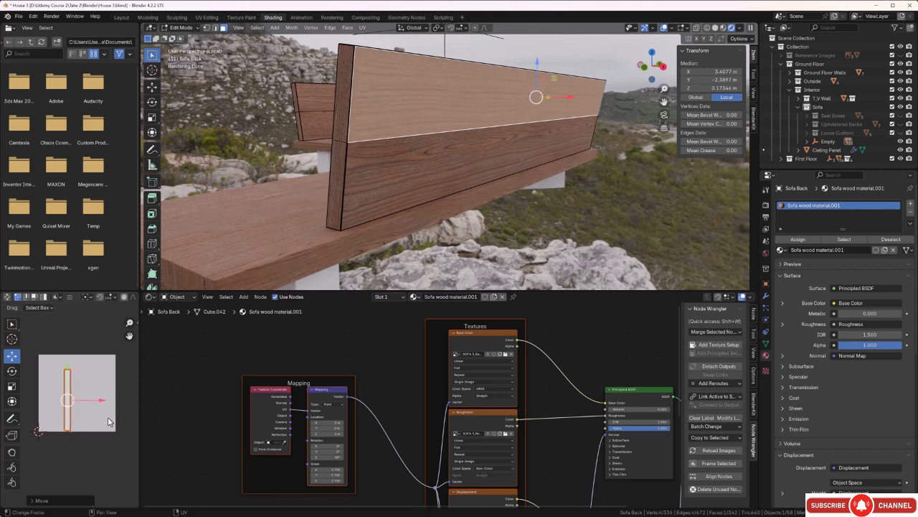
key(r)
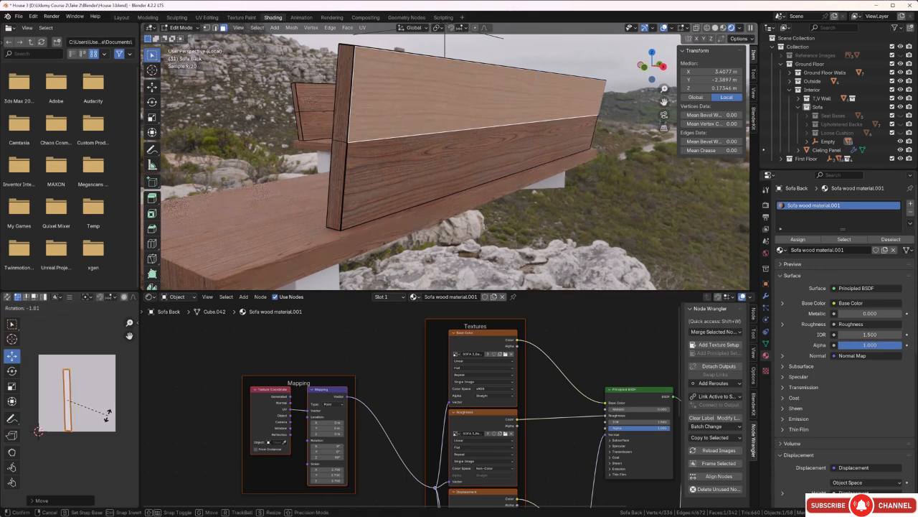
click(108, 415)
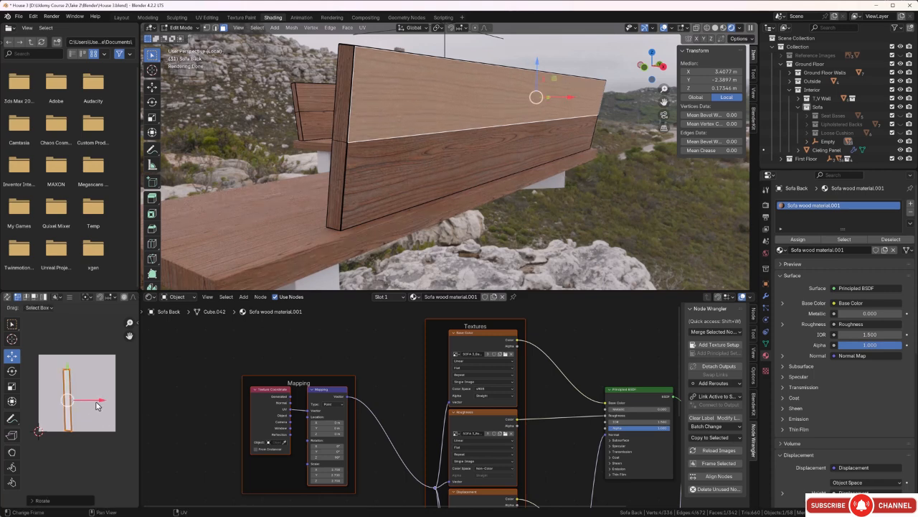
drag(100, 402, 102, 400)
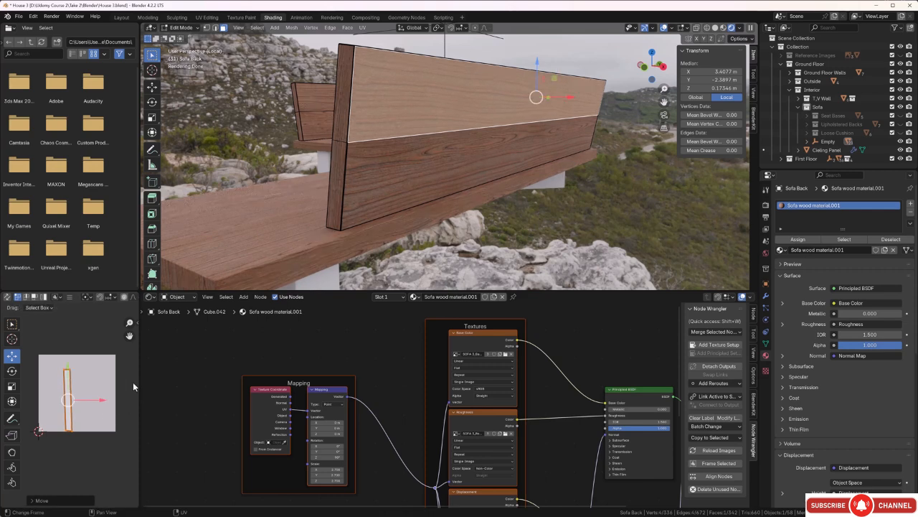
Scale the upper face's UV island slightly down, then up by about 1.3, and deselect the face.
key(s)
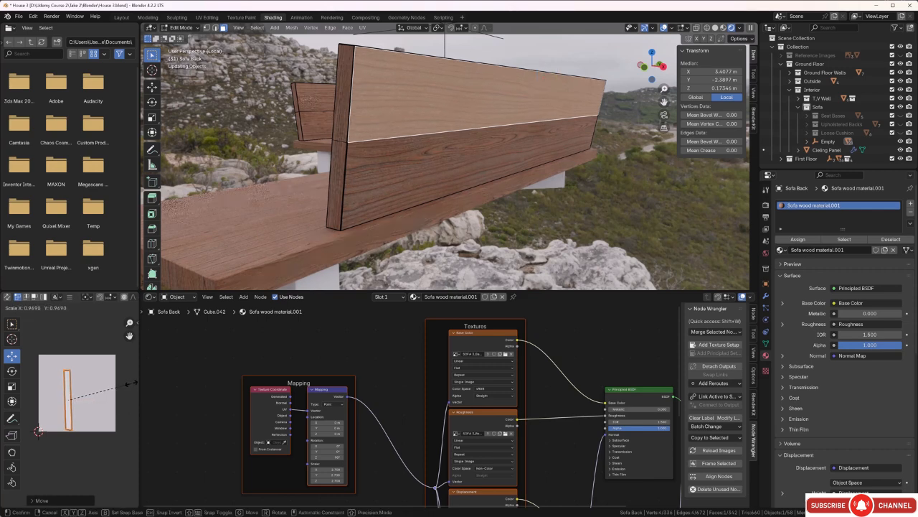
click(132, 384)
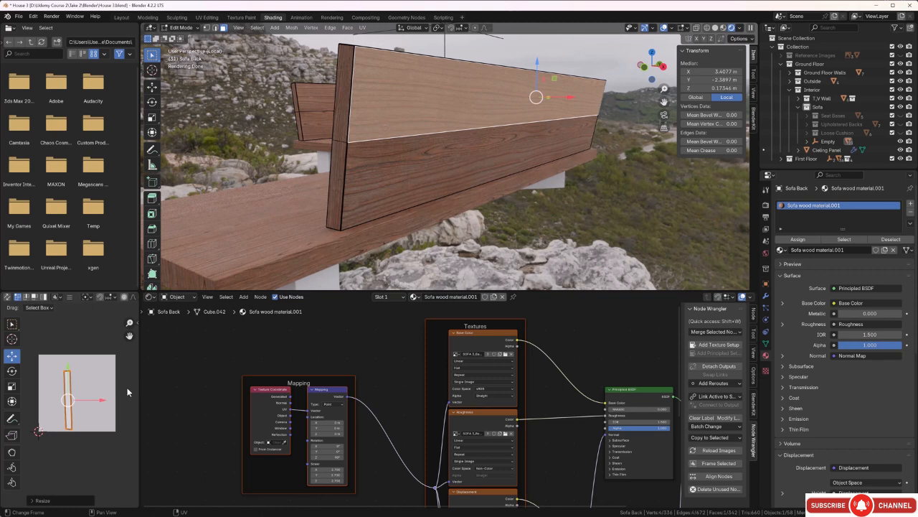
key(s)
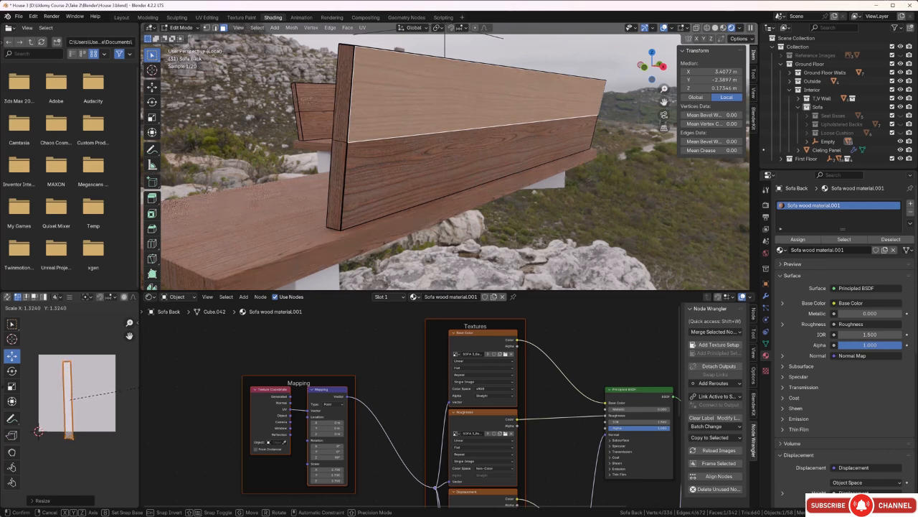
click(140, 388)
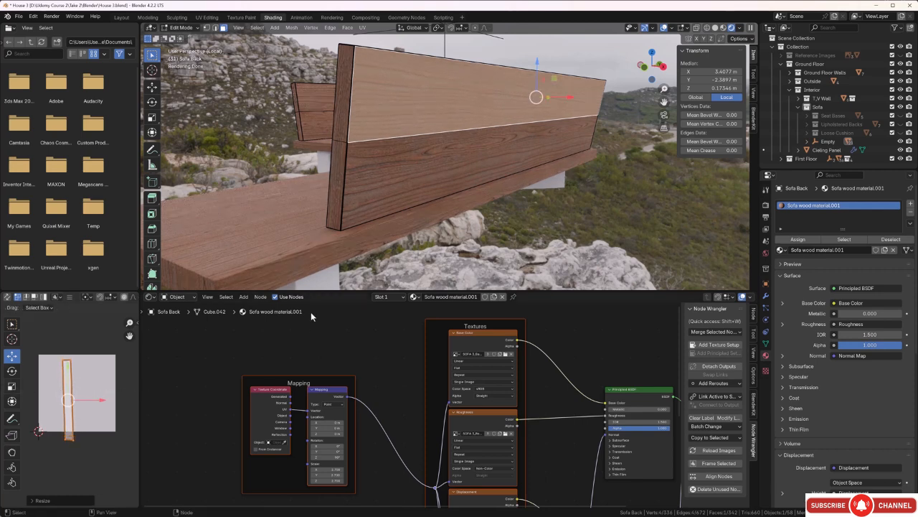
click(566, 201)
Select the side panel's lower outer face, shift its UV island to the right, rotate it slightly and deselect the face.
middle_drag(566, 202, 553, 202)
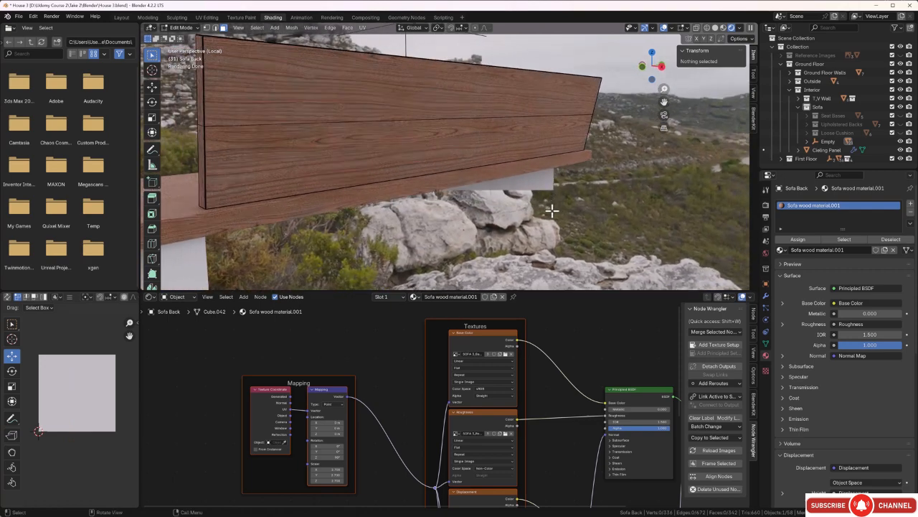
click(438, 154)
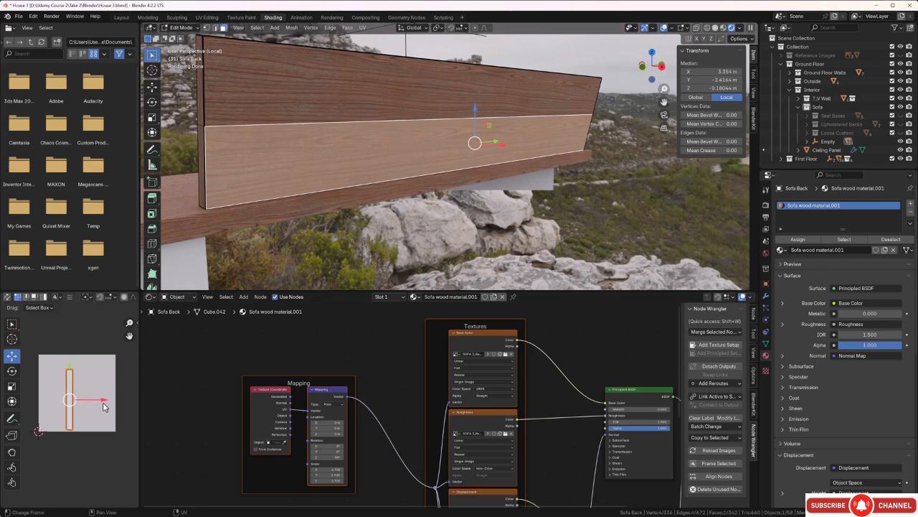
drag(101, 402, 128, 400)
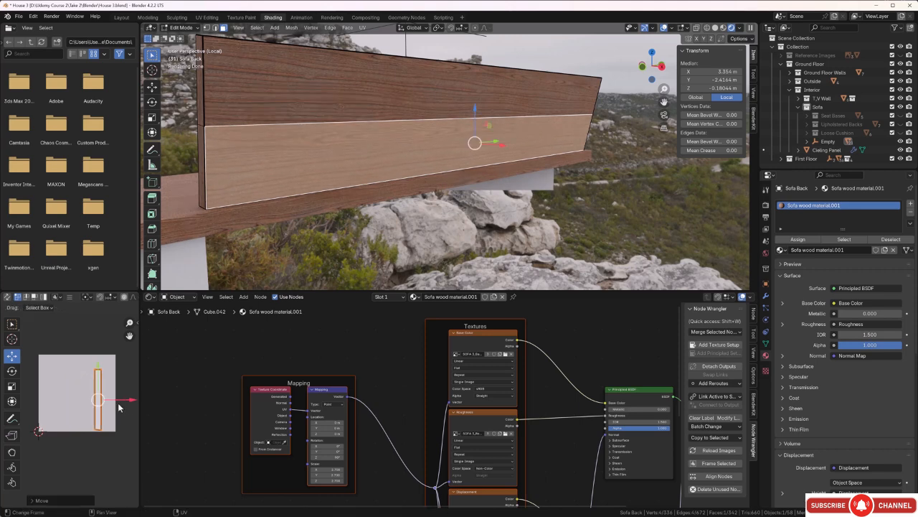
key(r)
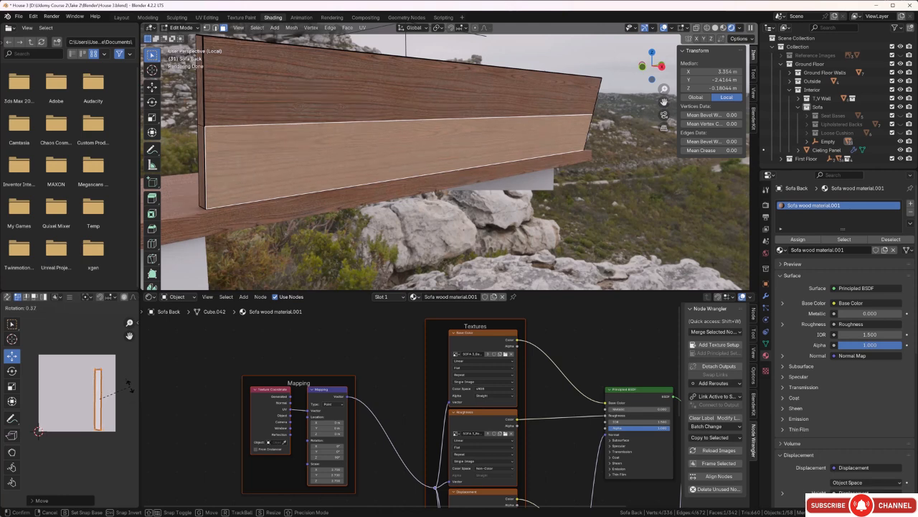
click(129, 385)
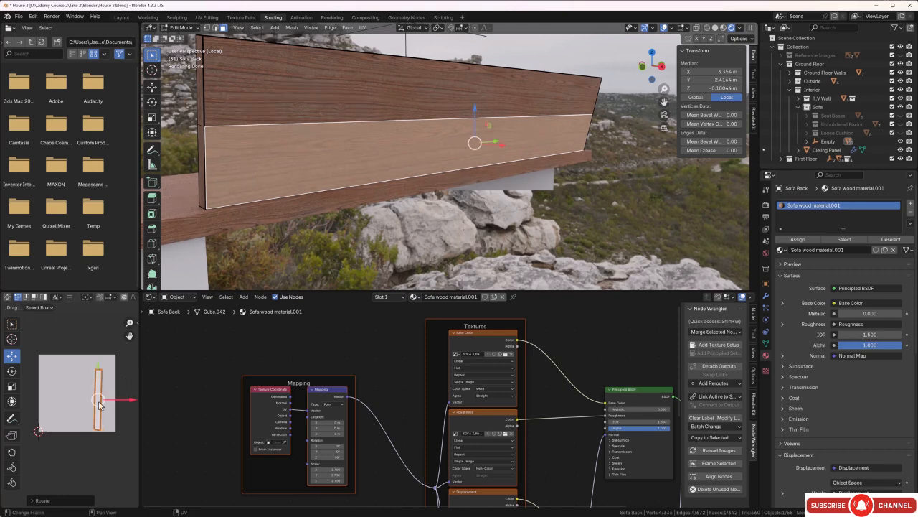
drag(133, 405, 130, 401)
click(459, 263)
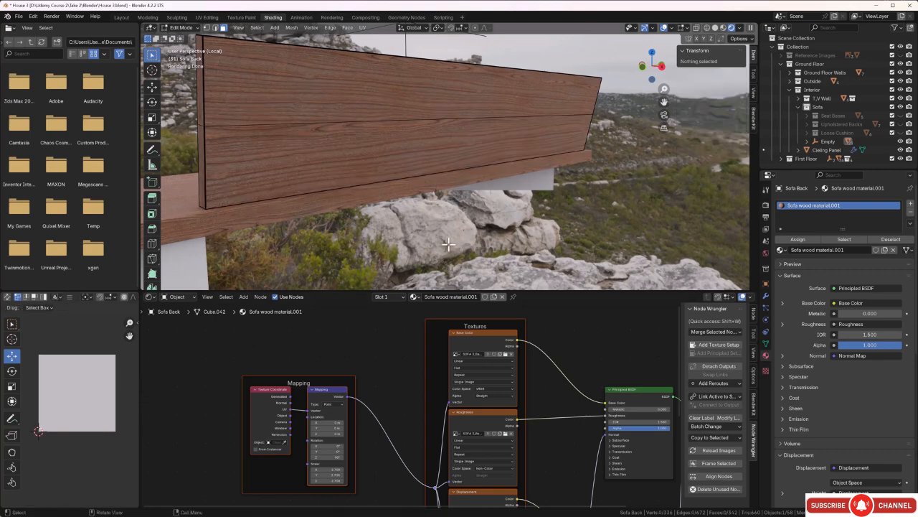
Select both end faces of the side panel, rotate their UV islands by about 93° and deselect them.
mouse_move(448, 244)
middle_down()
mouse_move(435, 242)
mouse_move(452, 244)
middle_up()
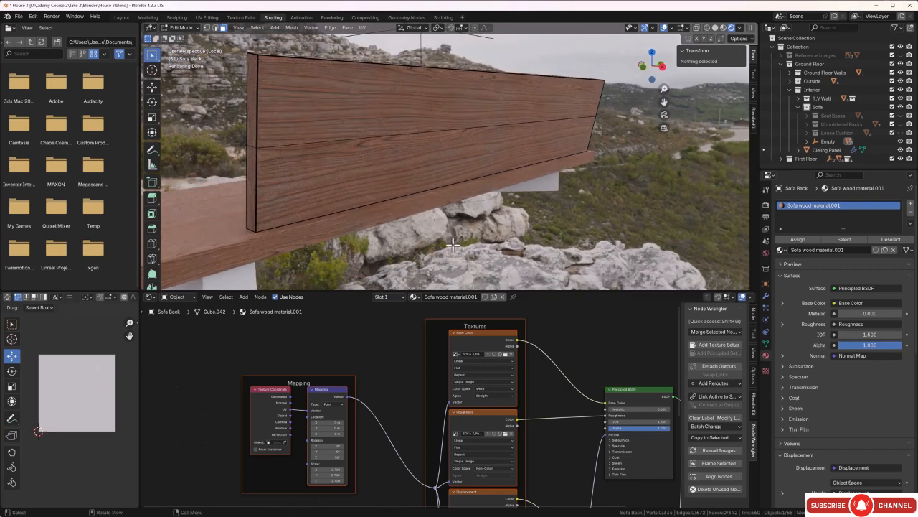
scroll(345, 176, down, 6)
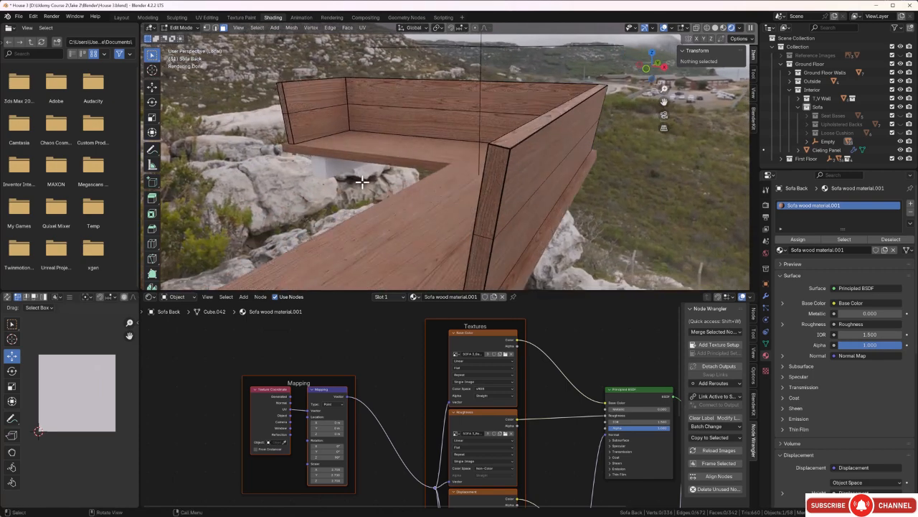
mouse_move(362, 183)
middle_down()
mouse_move(339, 166)
mouse_move(358, 169)
middle_up()
click(479, 132)
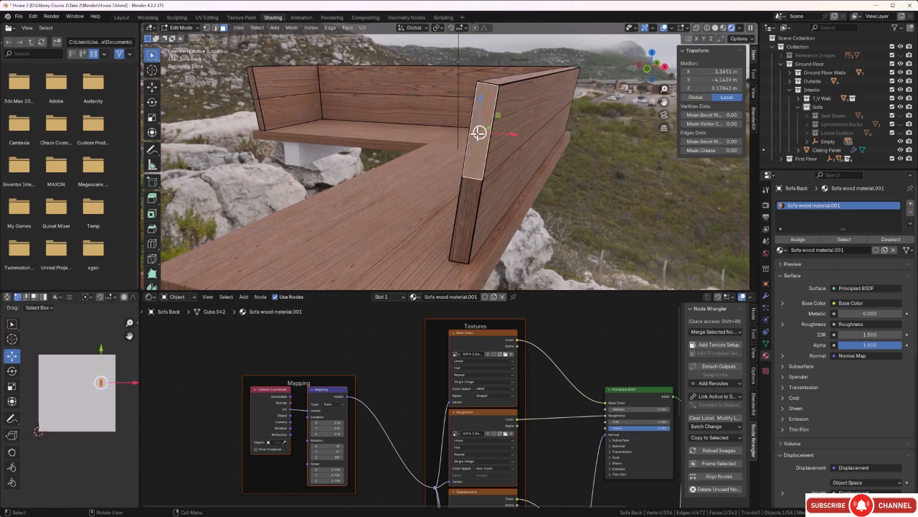
shift+click(467, 205)
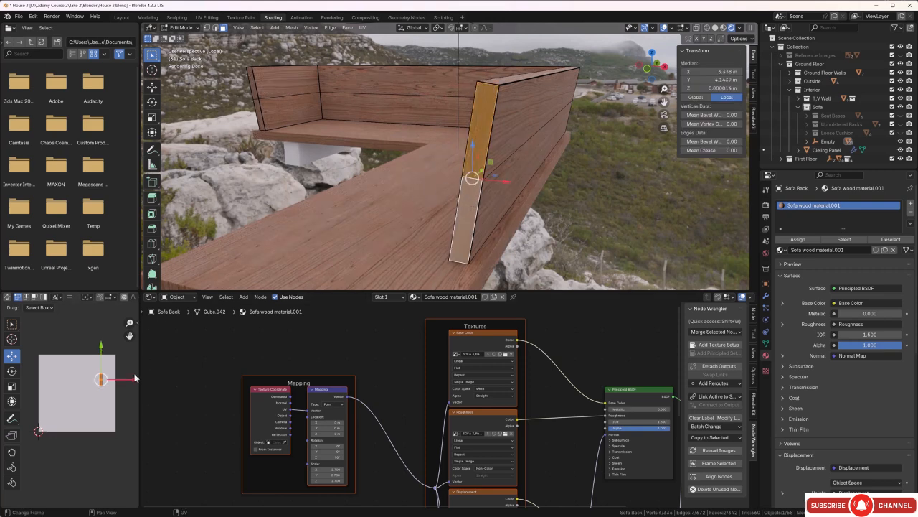
key(r)
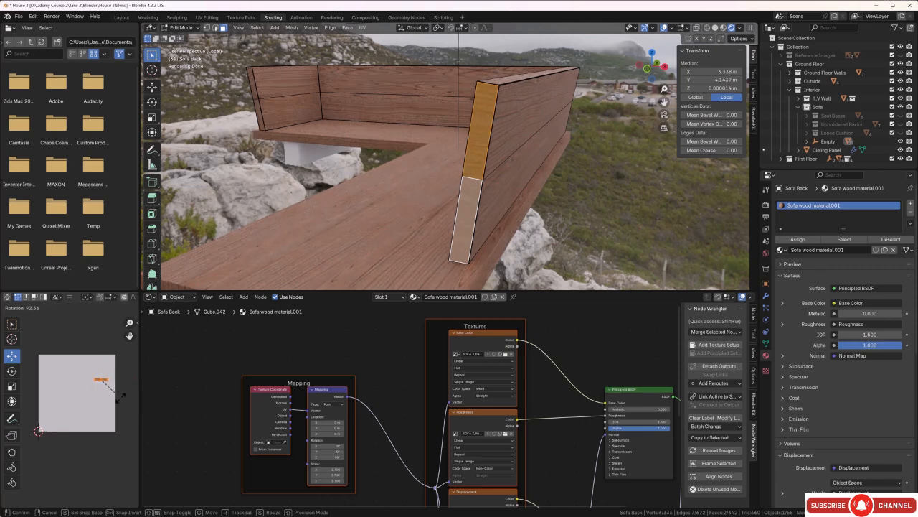
click(121, 394)
click(626, 199)
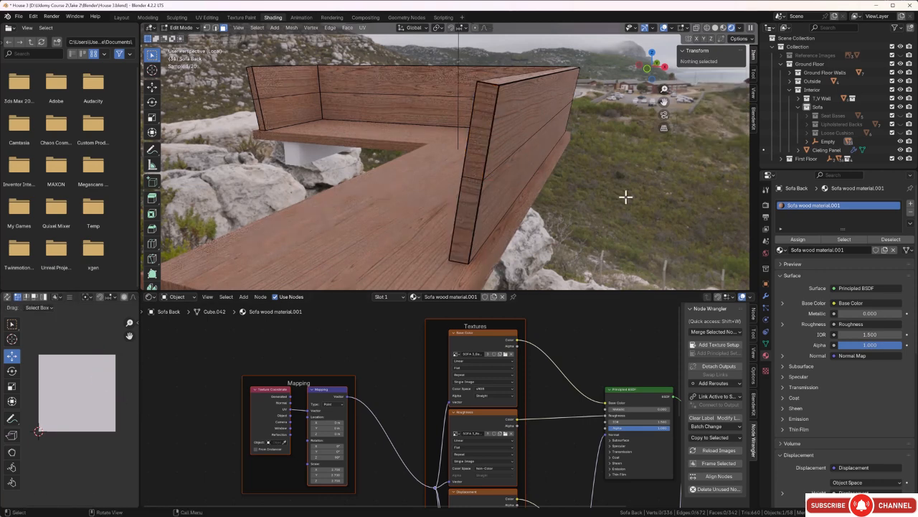
Select the side panel's upper inner face, then shift its UV island slightly to the right and rotate it slightly.
middle_drag(606, 204, 508, 139)
middle_drag(537, 141, 526, 161)
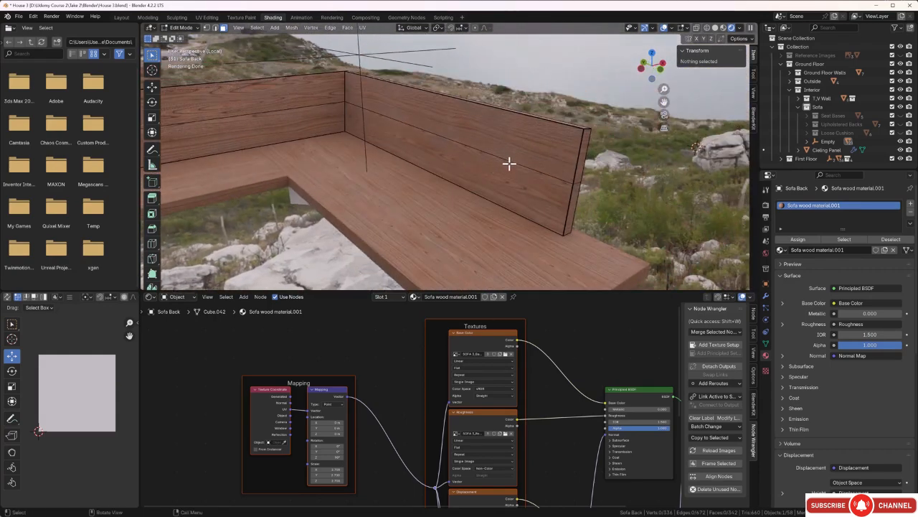
scroll(552, 159, up, 1)
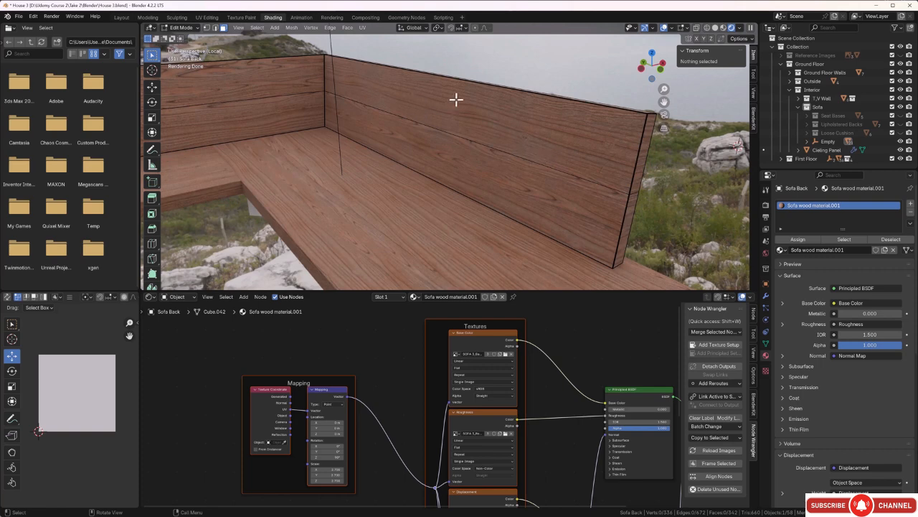
click(541, 130)
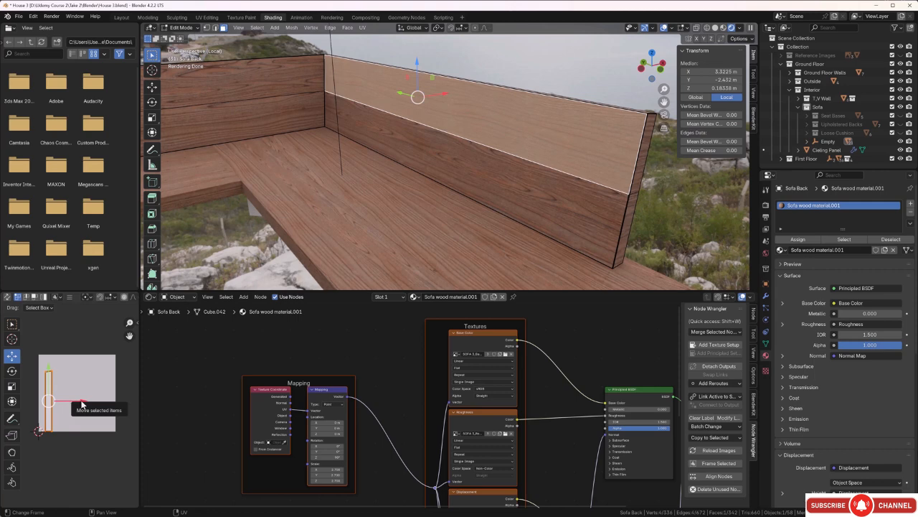
drag(81, 405, 84, 399)
key(r)
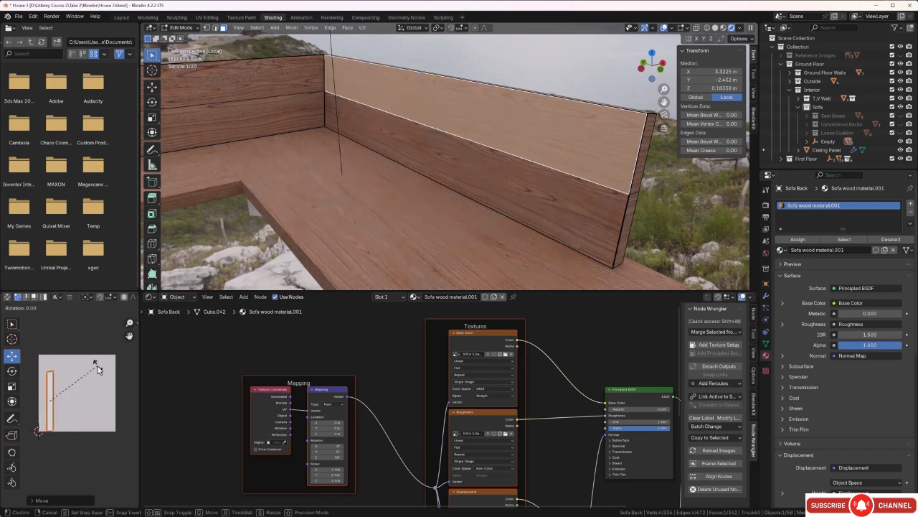
click(94, 361)
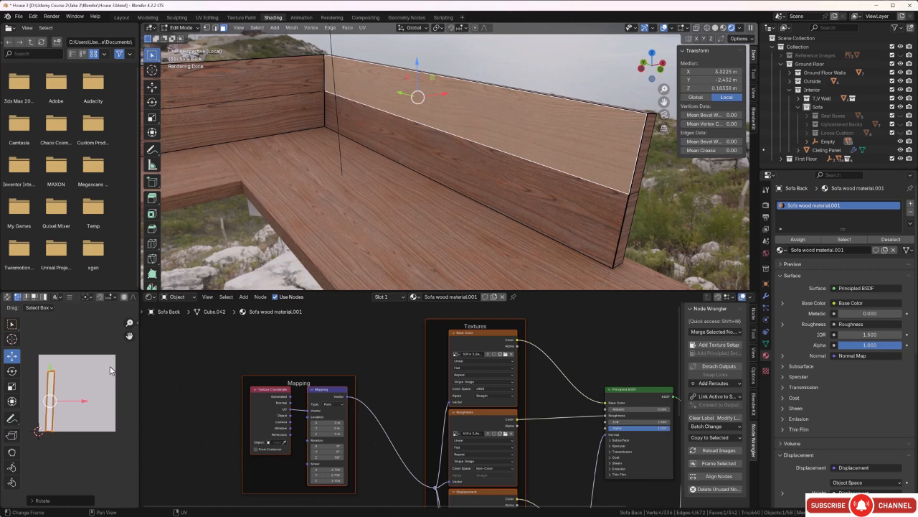
Scale the upper inner face's UV island down very slightly and deselect the face.
key(s)
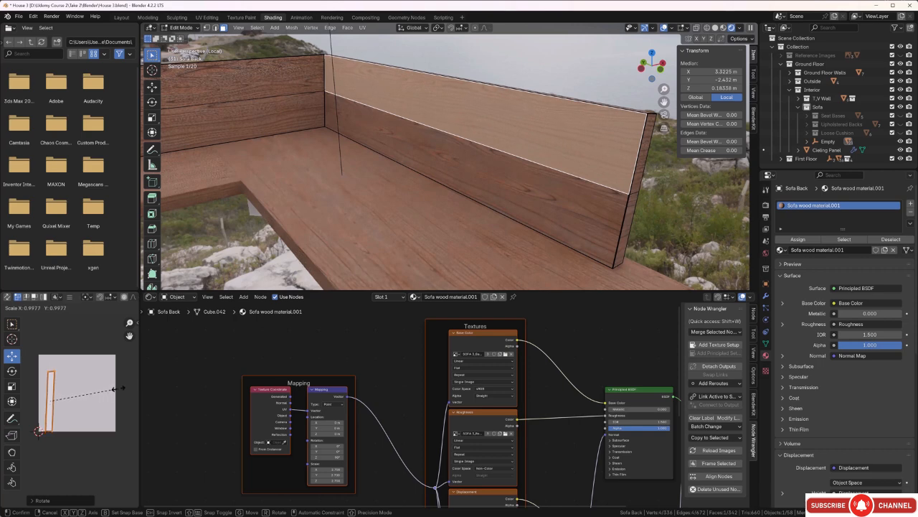
click(115, 389)
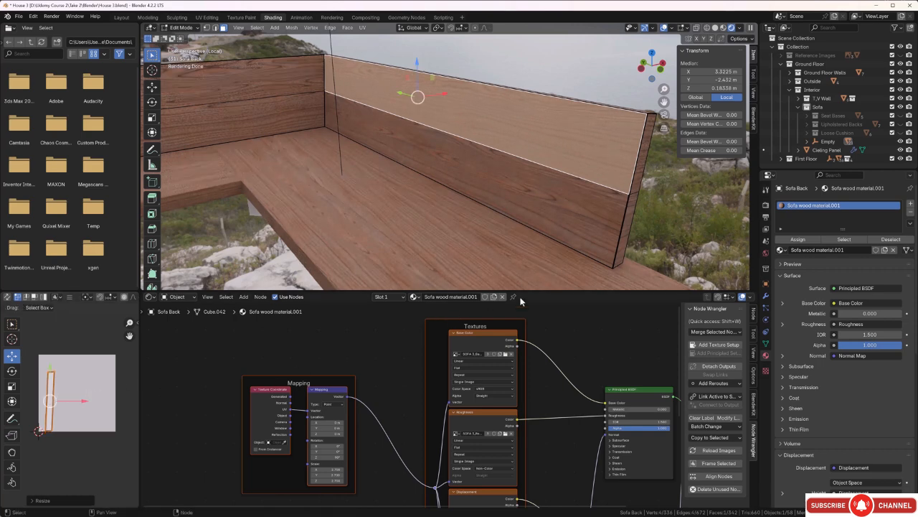
click(658, 223)
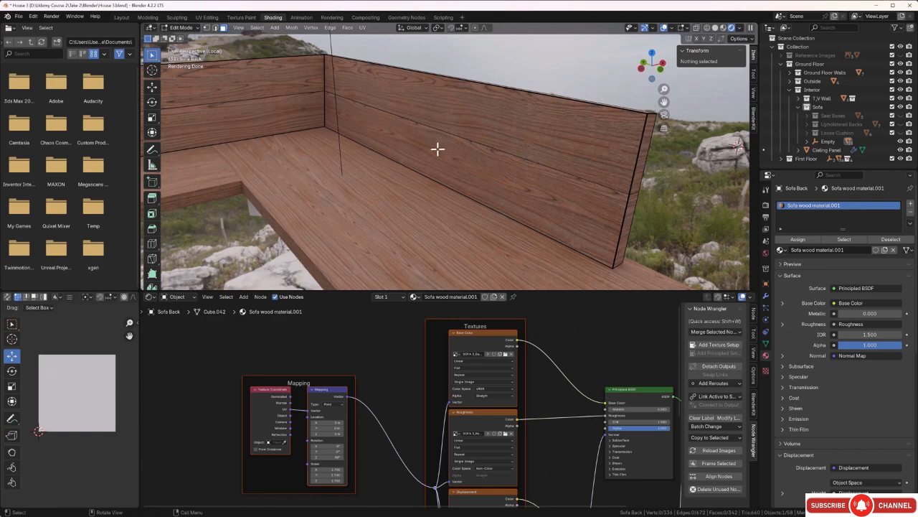
Leave Edit Mode on the Sofa Back and select the Feet object beneath the seat.
middle_drag(443, 169, 423, 175)
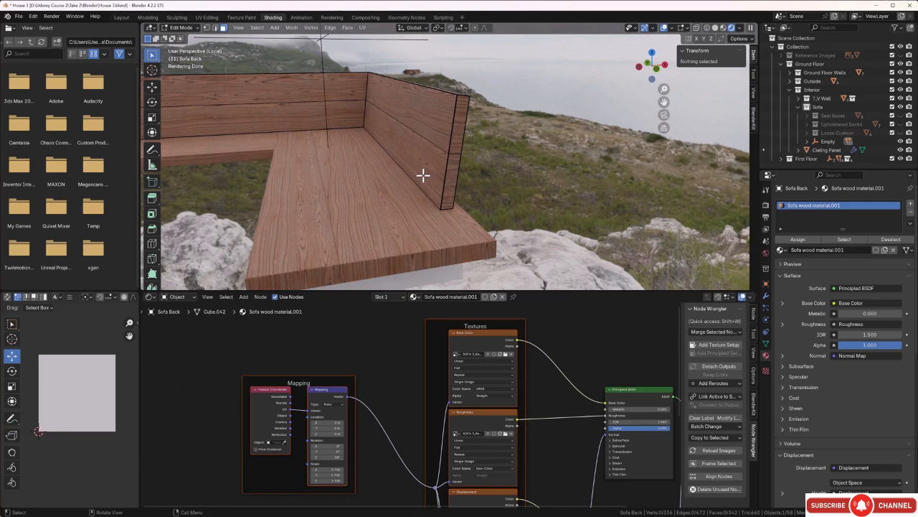
key(Tab)
middle_drag(420, 175, 540, 188)
click(323, 115)
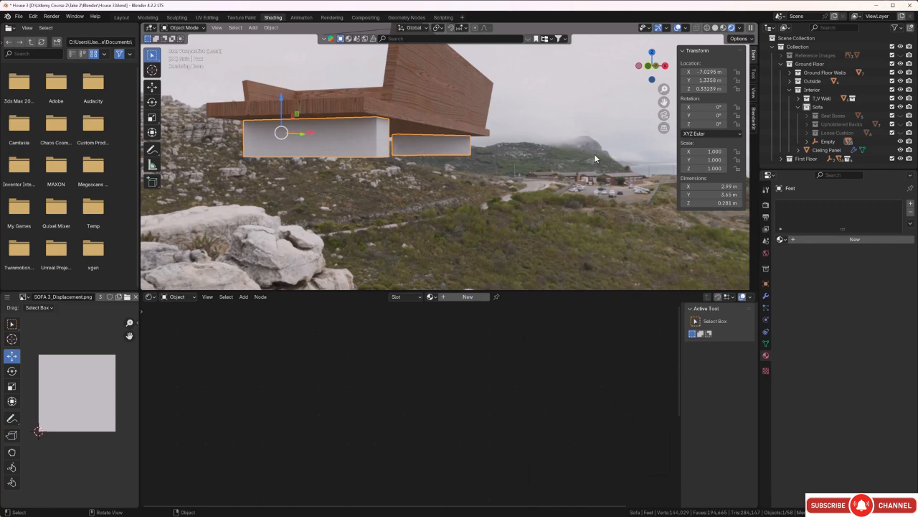
Enter Edit Mode on the Feet and unwrap all faces with Smart UV Project, using a 66° angle limit and 0.020 island margin.
key(Tab)
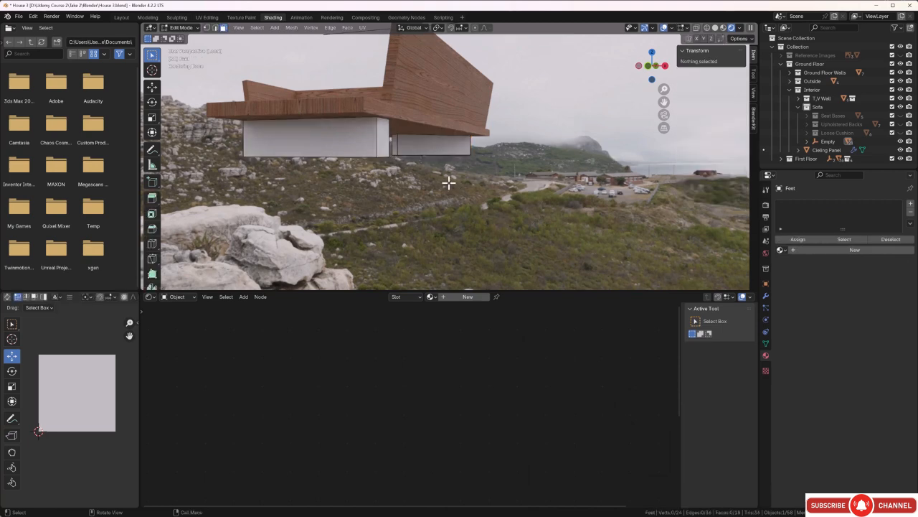
key(a)
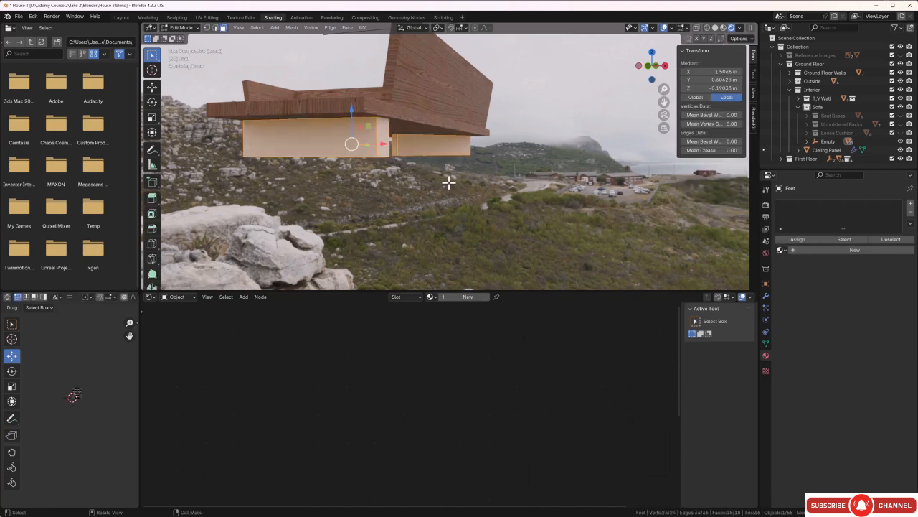
key(u)
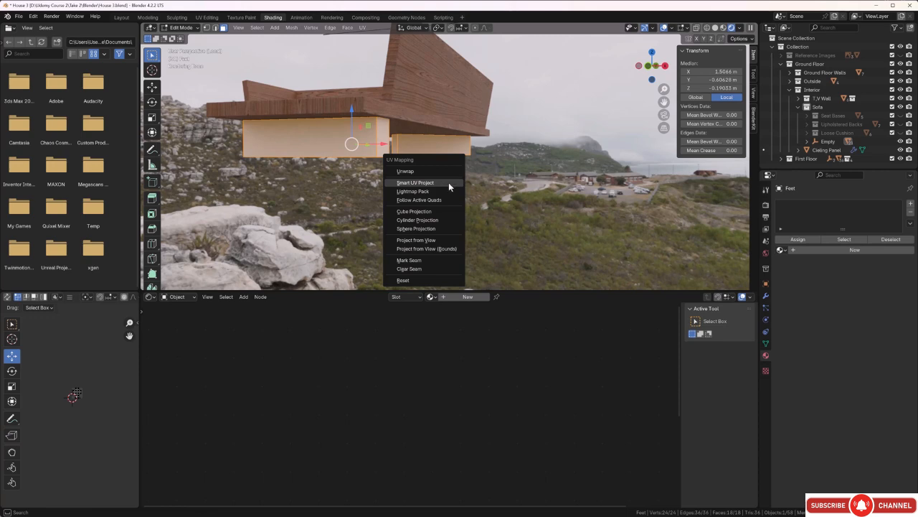
click(448, 183)
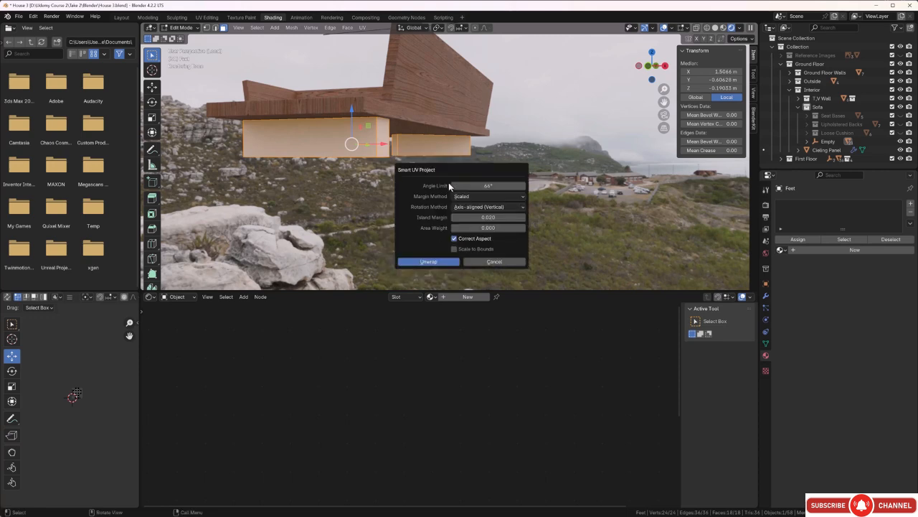
click(429, 261)
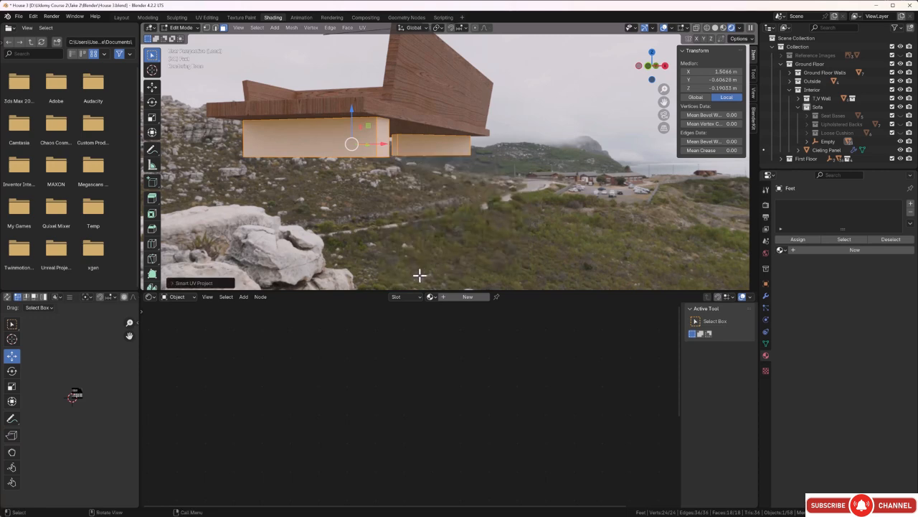
Assign the existing Sofa wood material to the Feet.
click(432, 296)
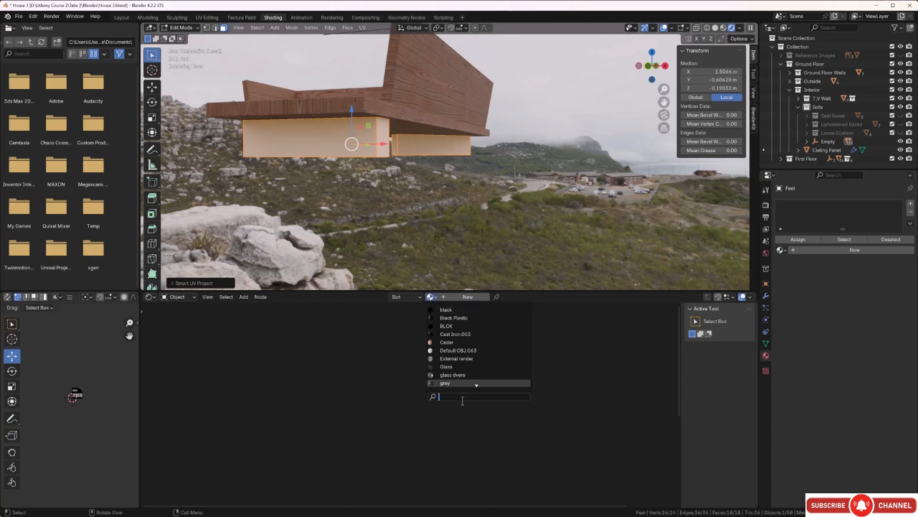
text(so)
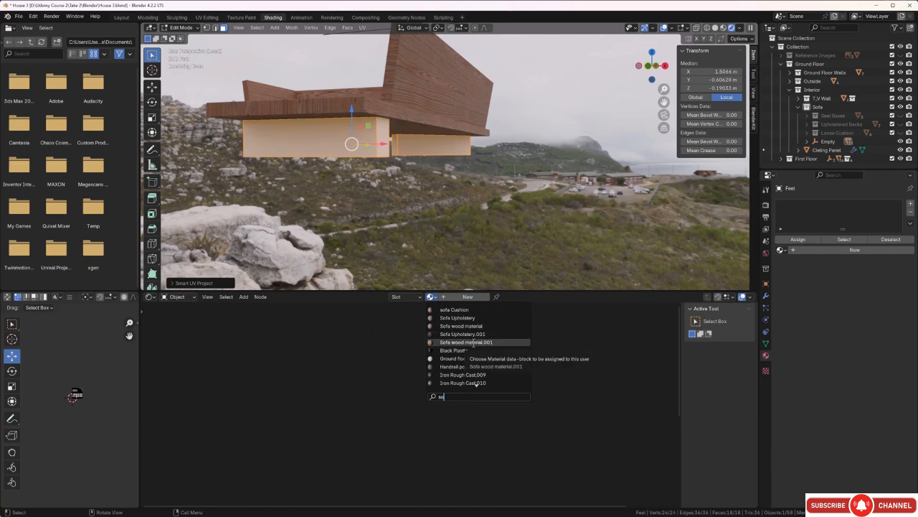
click(472, 326)
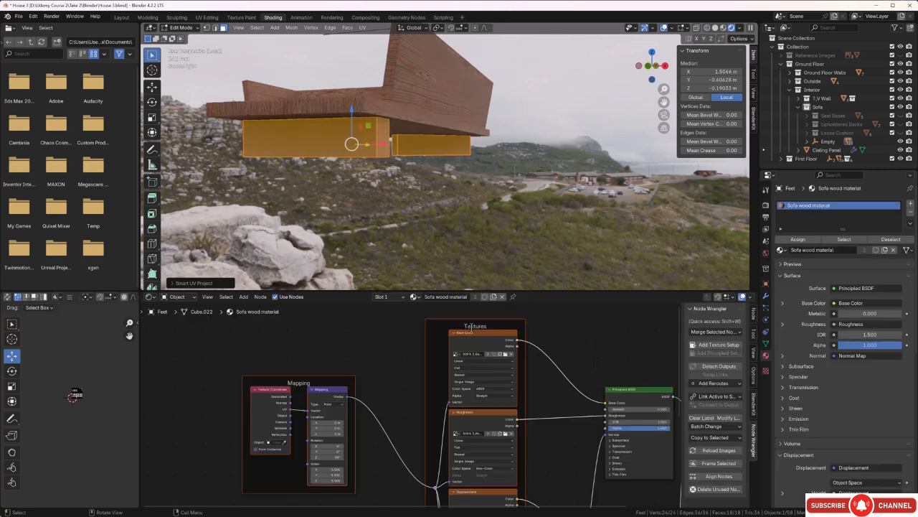
Scale all of the Feet's UV islands down together to about half size, then deselect the faces.
middle_drag(523, 265, 437, 218)
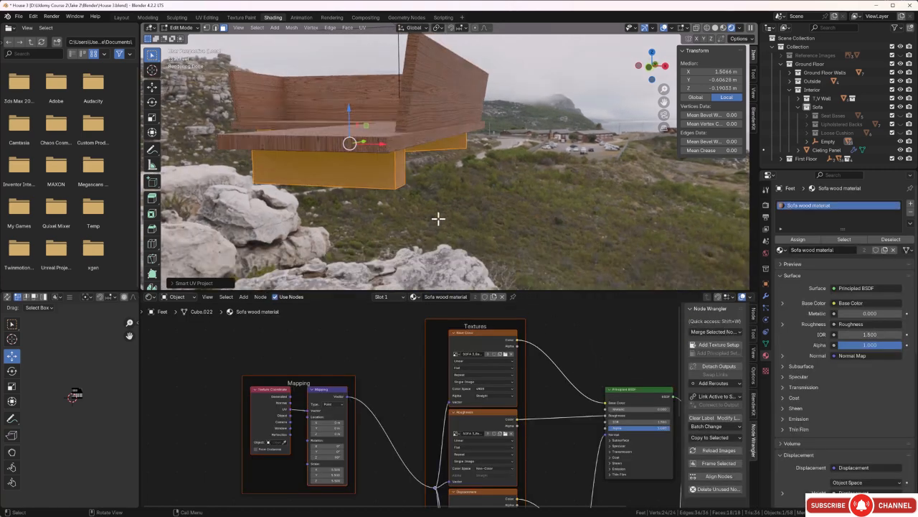
scroll(395, 185, up, 3)
click(391, 187)
scroll(404, 199, up, 5)
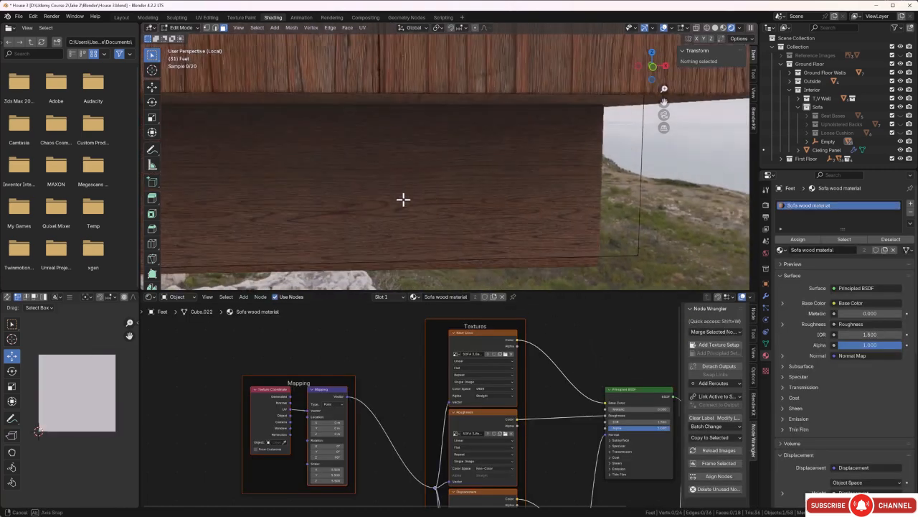
scroll(404, 200, down, 4)
mouse_move(404, 203)
middle_down()
mouse_move(417, 203)
mouse_move(388, 203)
middle_up()
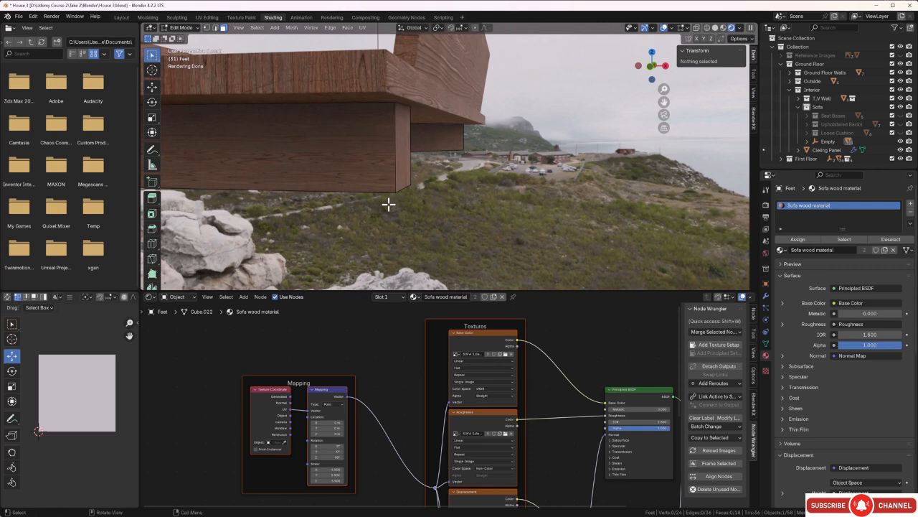
key(a)
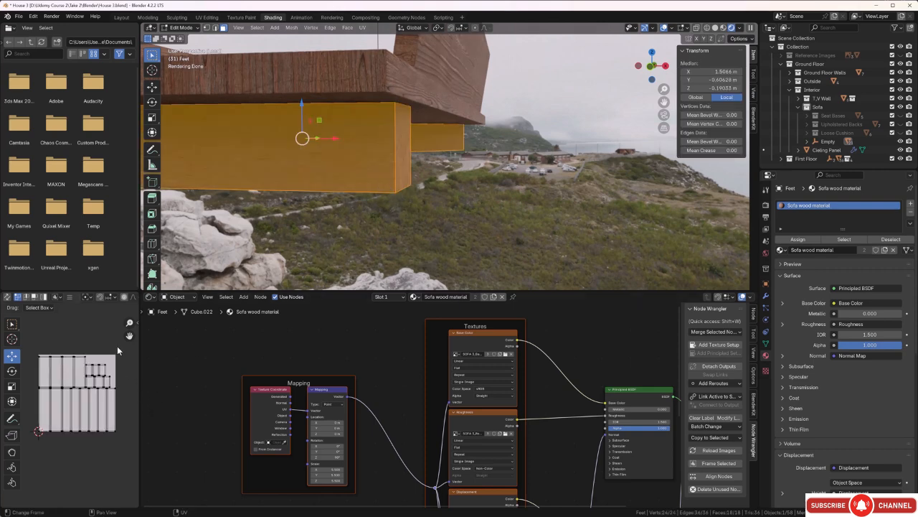
drag(119, 345, 32, 445)
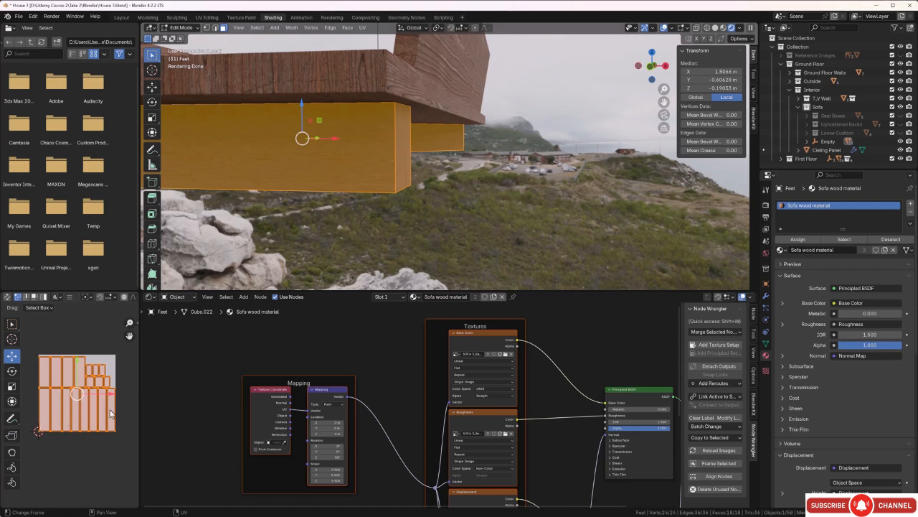
key(s)
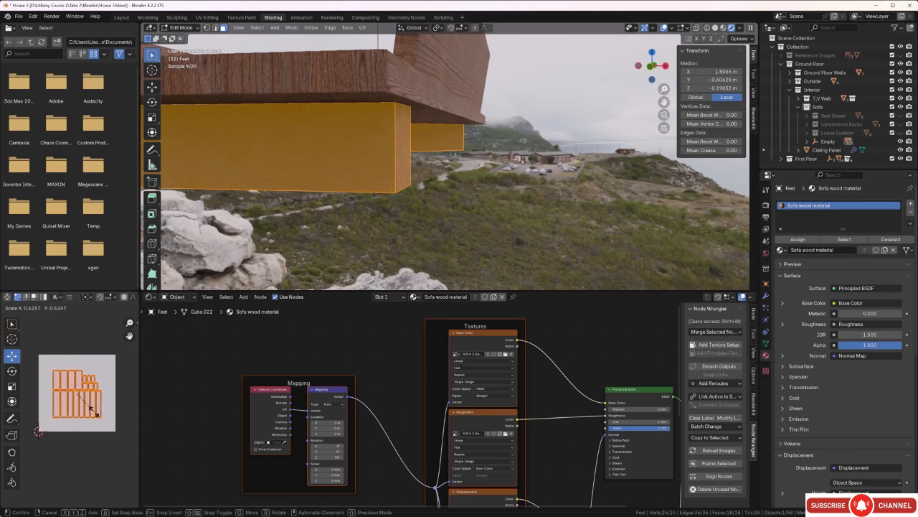
click(94, 412)
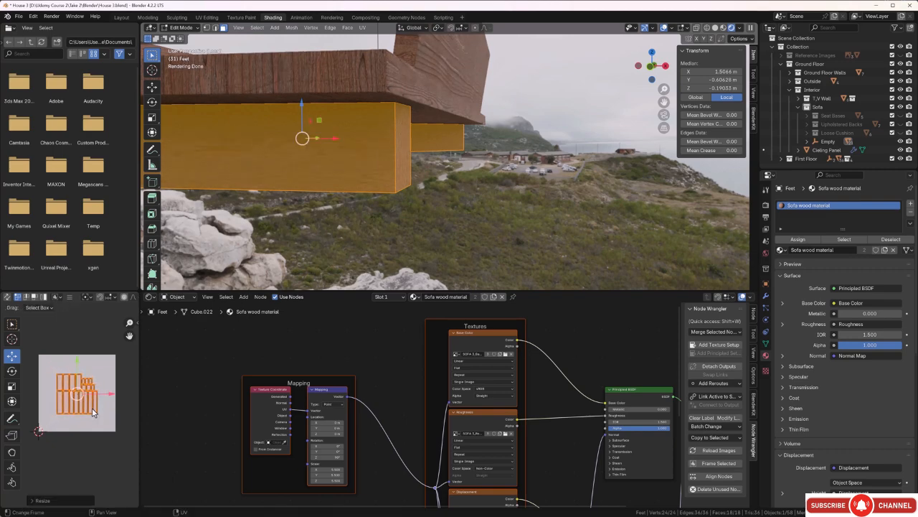
click(420, 241)
Select both opposite end faces of the foot under the open seat end and rotate their UV islands about 90°.
middle_drag(424, 240, 430, 218)
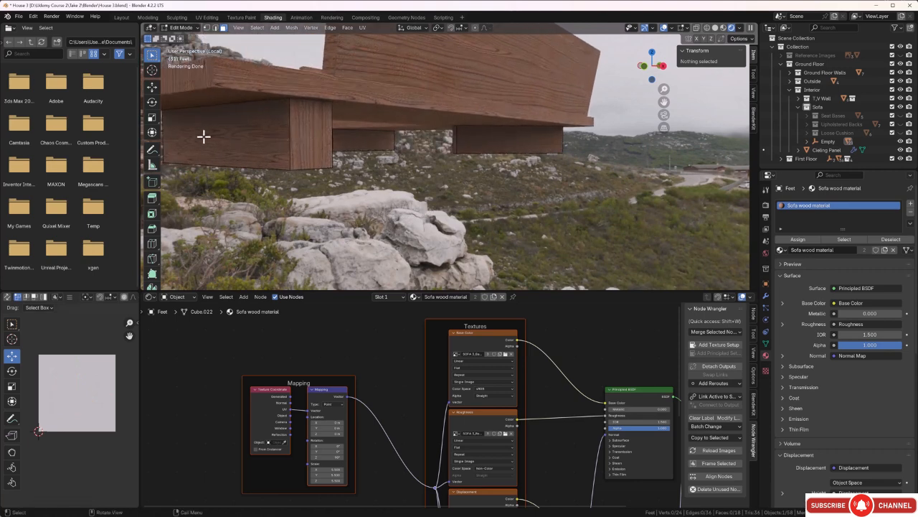
click(307, 136)
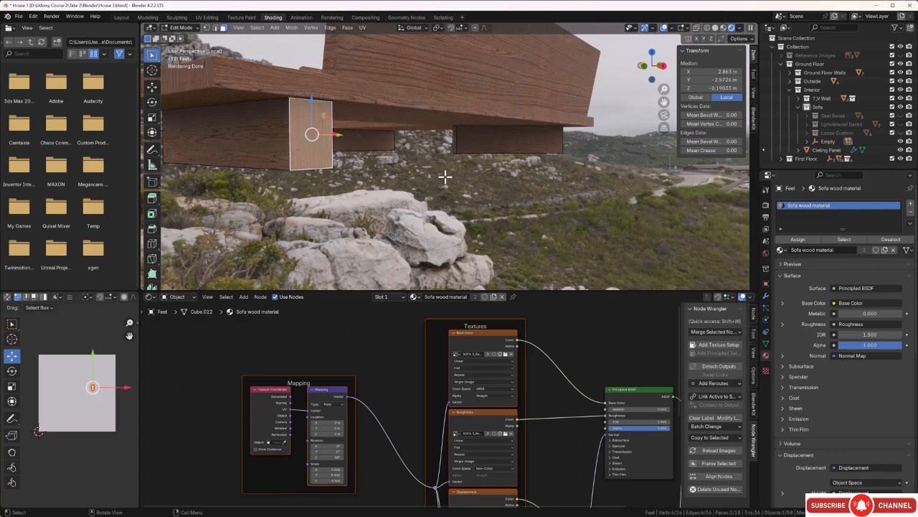
middle_drag(493, 181, 561, 184)
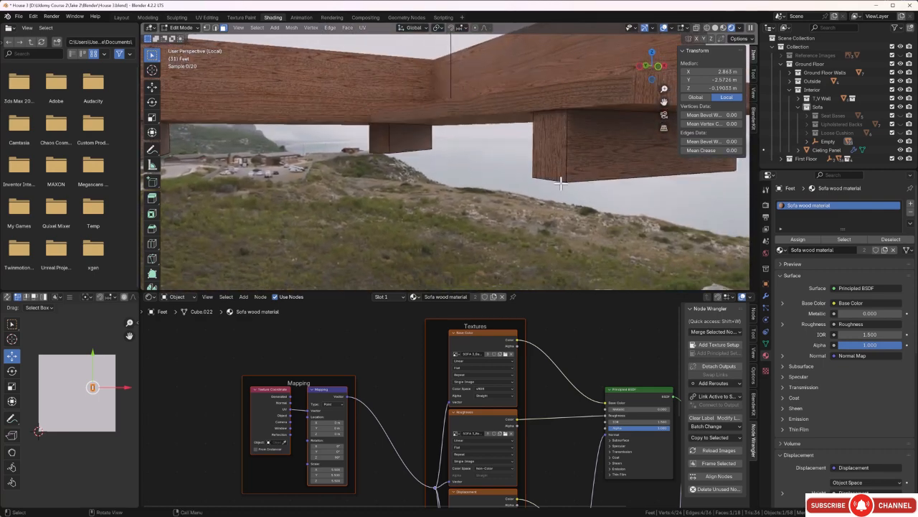
click(538, 146)
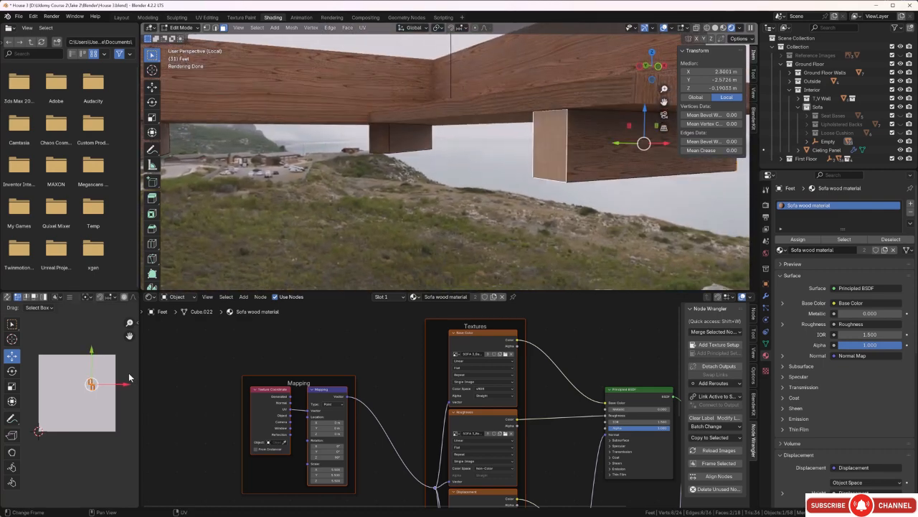
key(r)
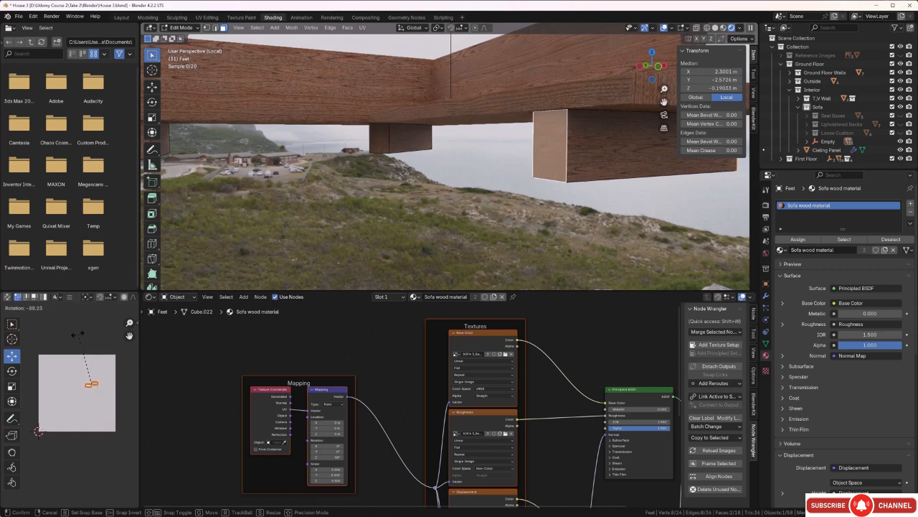
click(75, 335)
click(626, 219)
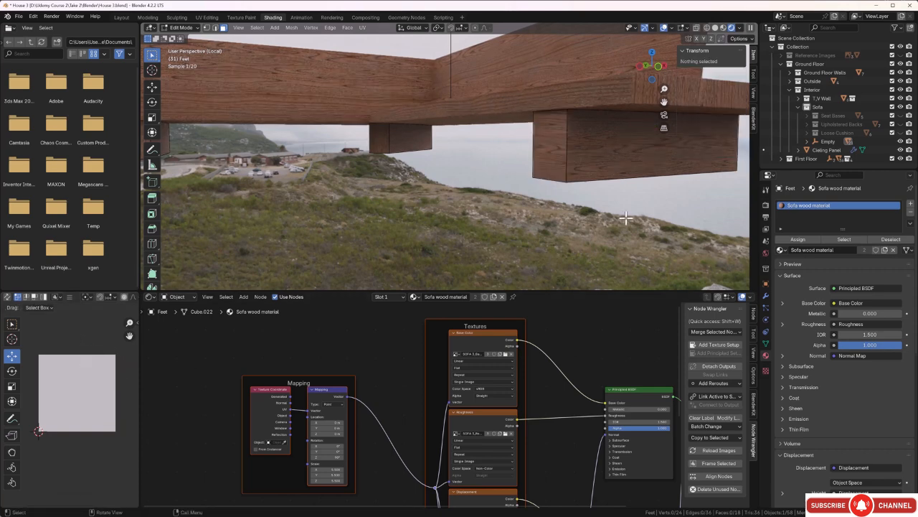
Rotate the UV islands of the matching end faces on the other two feet together by about 90°.
middle_drag(626, 219, 486, 218)
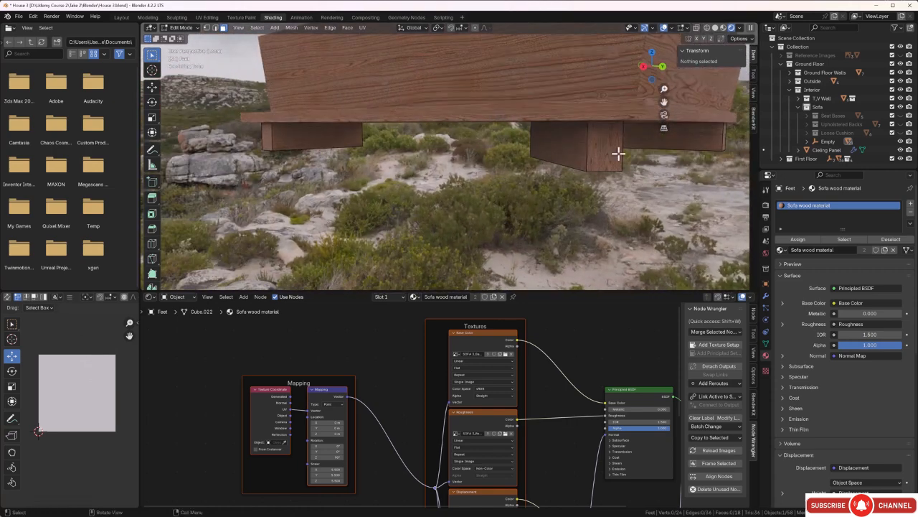
middle_drag(609, 157, 496, 186)
middle_drag(435, 189, 406, 180)
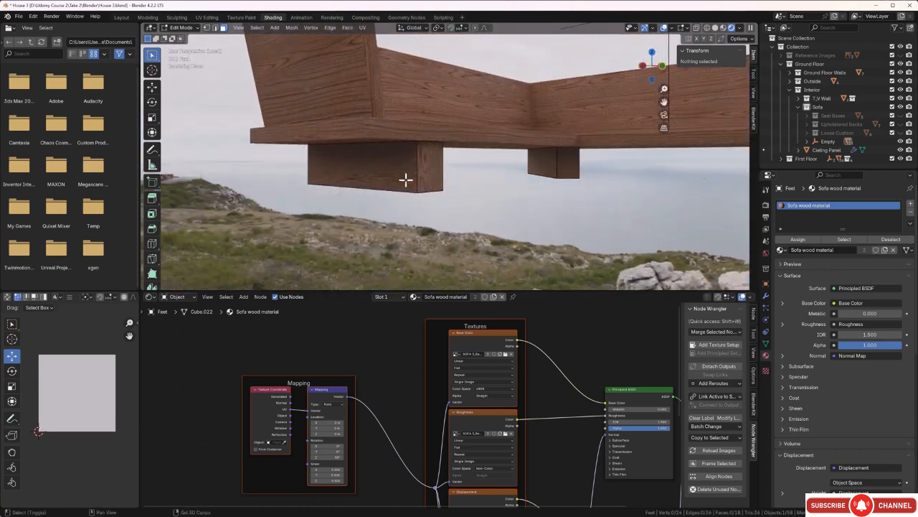
click(431, 173)
shift+click(564, 163)
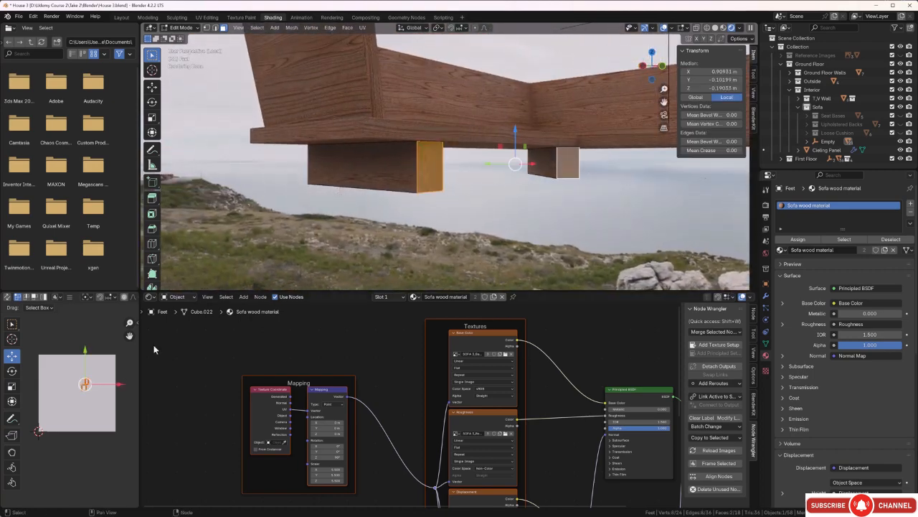
key(r)
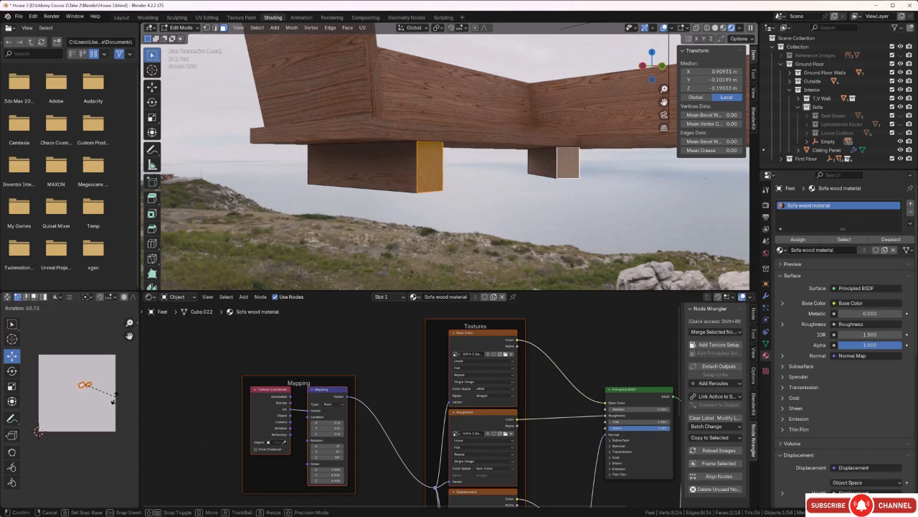
click(101, 405)
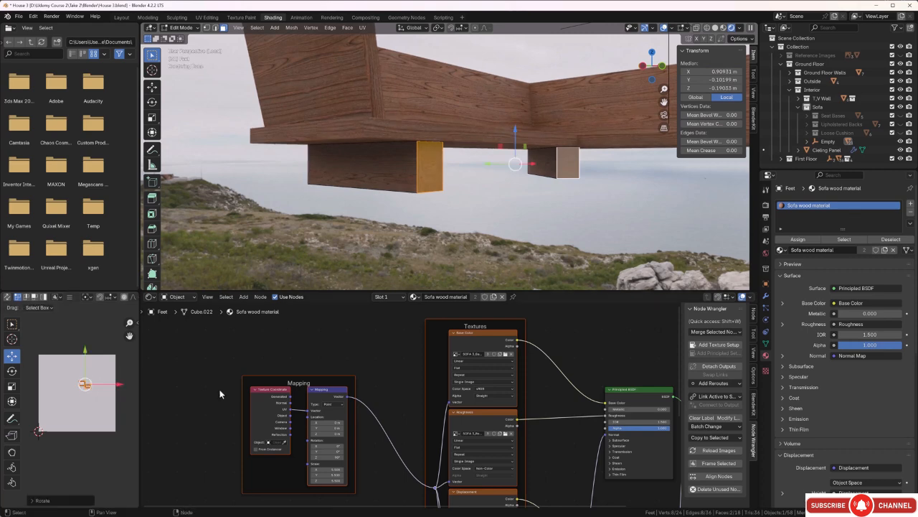
click(471, 220)
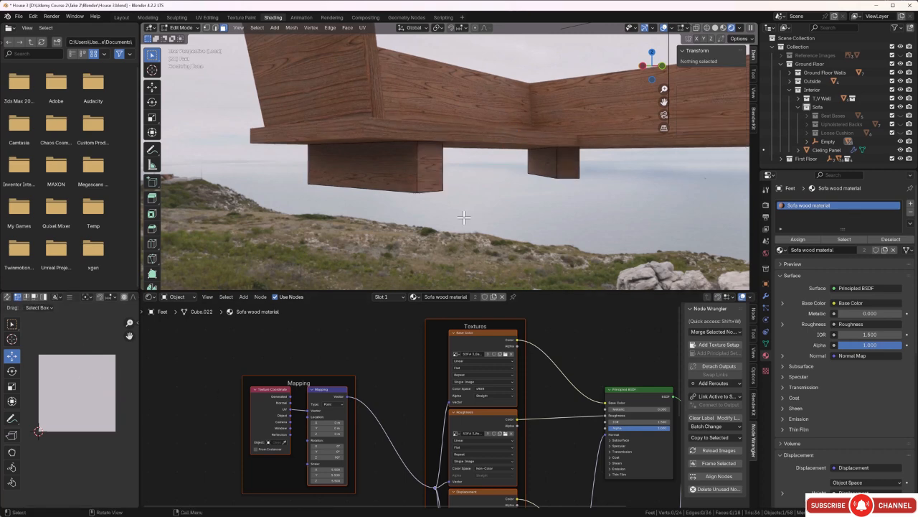
Shift the UV island of the nearest foot's end face slightly to vary its grain, then deselect the face.
click(429, 170)
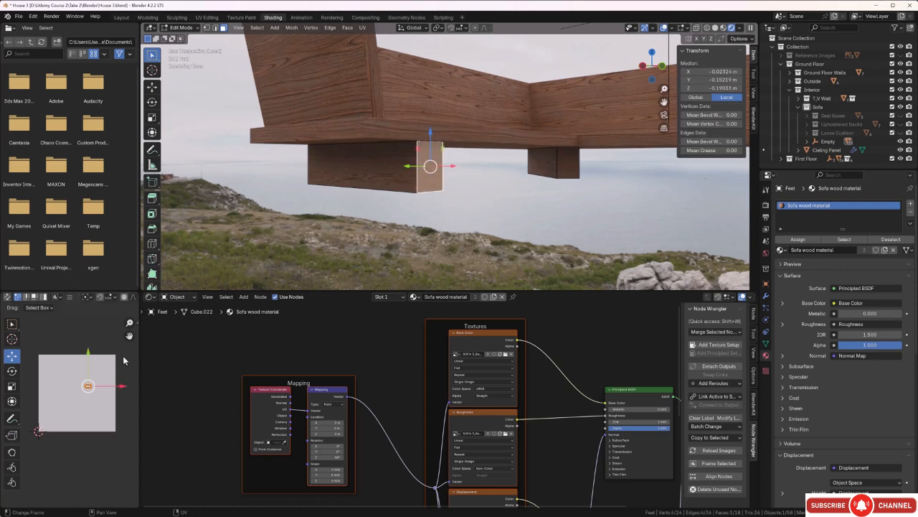
drag(88, 356, 87, 355)
drag(122, 391, 117, 388)
click(506, 204)
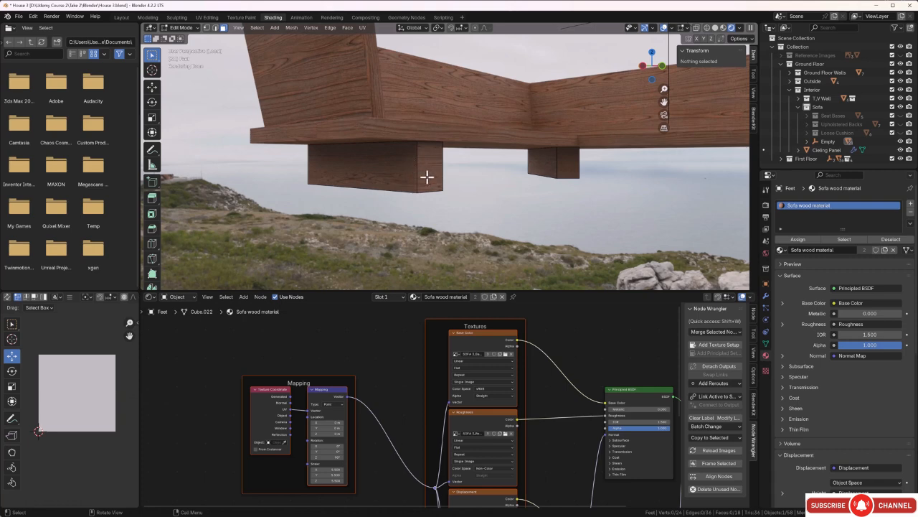
Unhide the Seat Bases, Upholstered Backs and Loose Cushion collections and leave Edit Mode on the Feet.
middle_drag(536, 191, 570, 208)
scroll(570, 209, down, 2)
scroll(570, 209, down, 2)
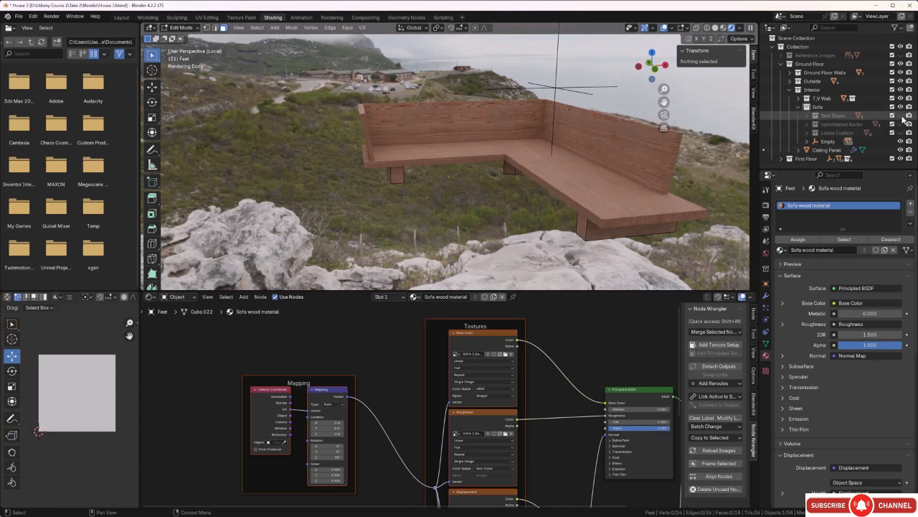
drag(902, 117, 901, 134)
middle_drag(575, 159, 553, 149)
key(Tab)
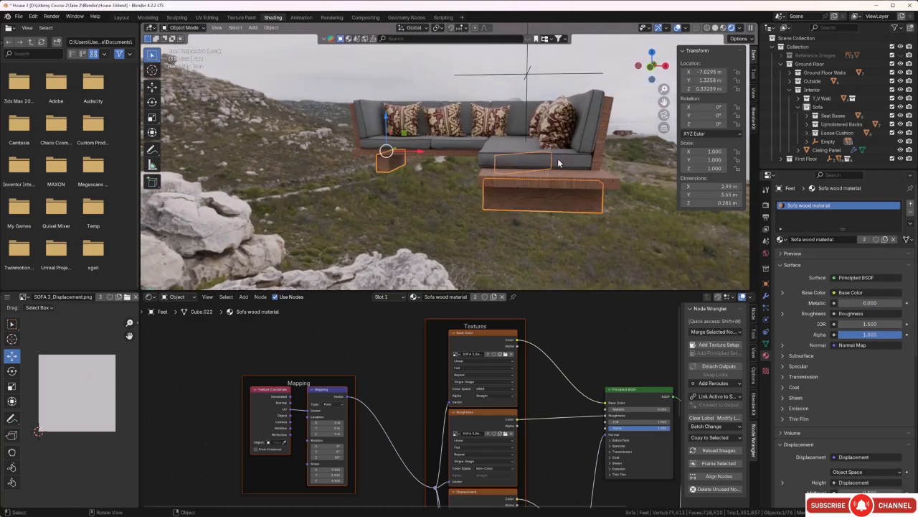
middle_drag(627, 165, 648, 177)
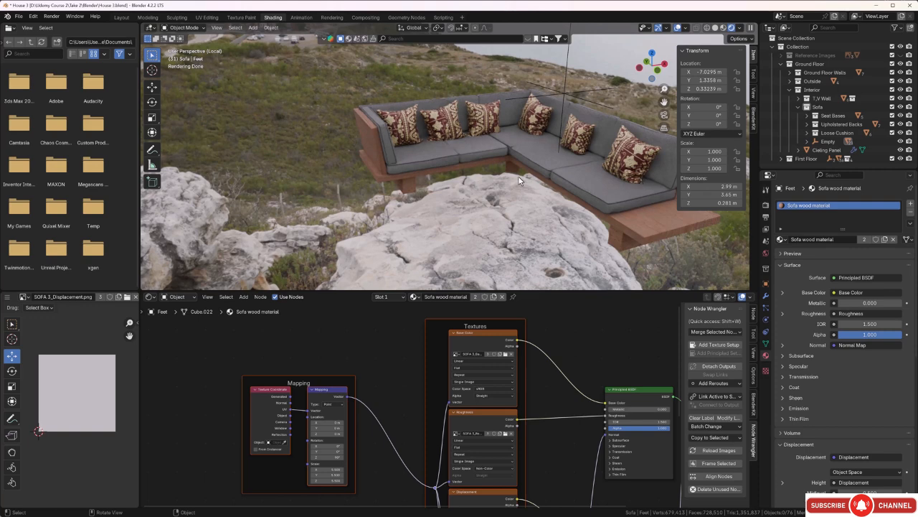
Exit Local View and examine the finished sofa from behind within the furnished room.
key(KP_Divide)
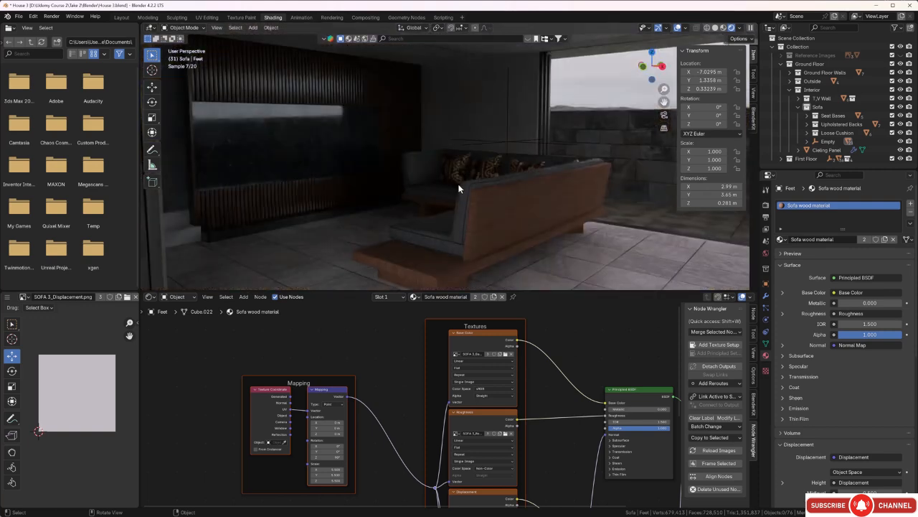
mouse_move(459, 183)
middle_down()
mouse_move(483, 180)
mouse_move(451, 177)
middle_up()
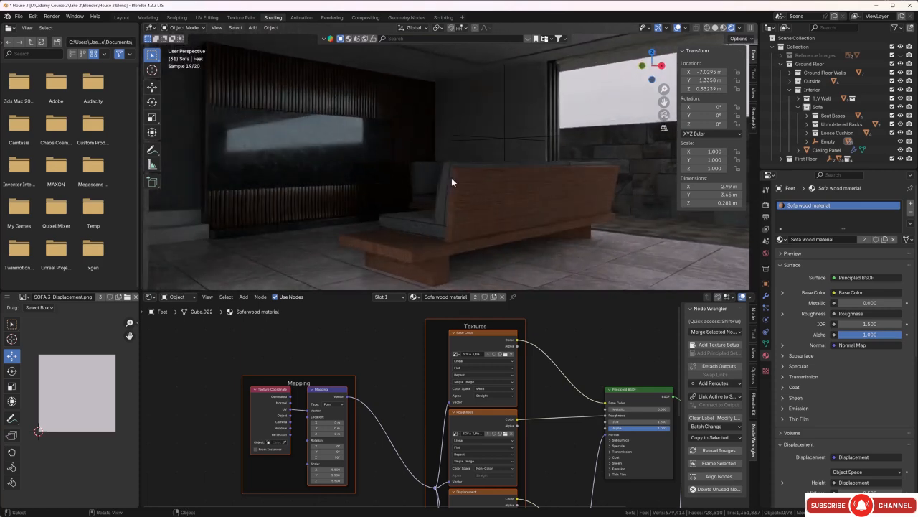
scroll(519, 194, down, 2)
middle_drag(519, 194, 477, 201)
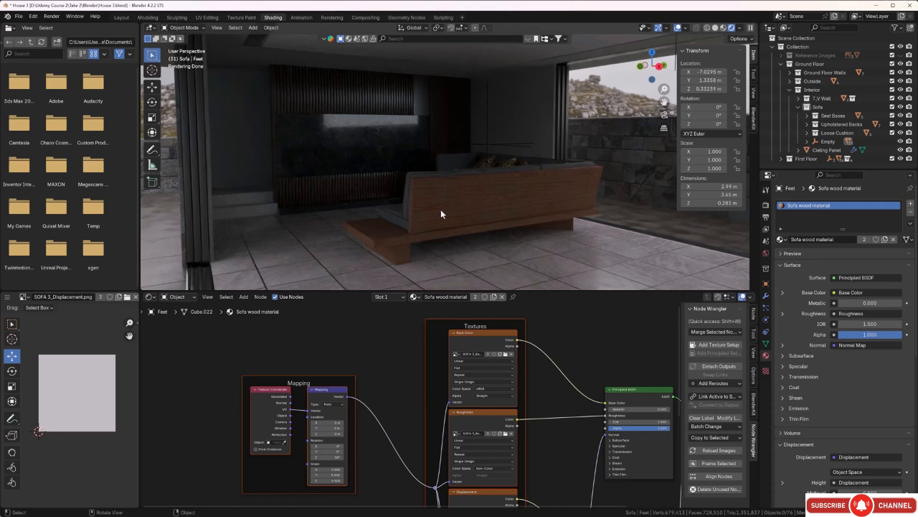
Examine the wooden sofa and the living room interior from several angles in the rendered view.
middle_drag(434, 214, 371, 184)
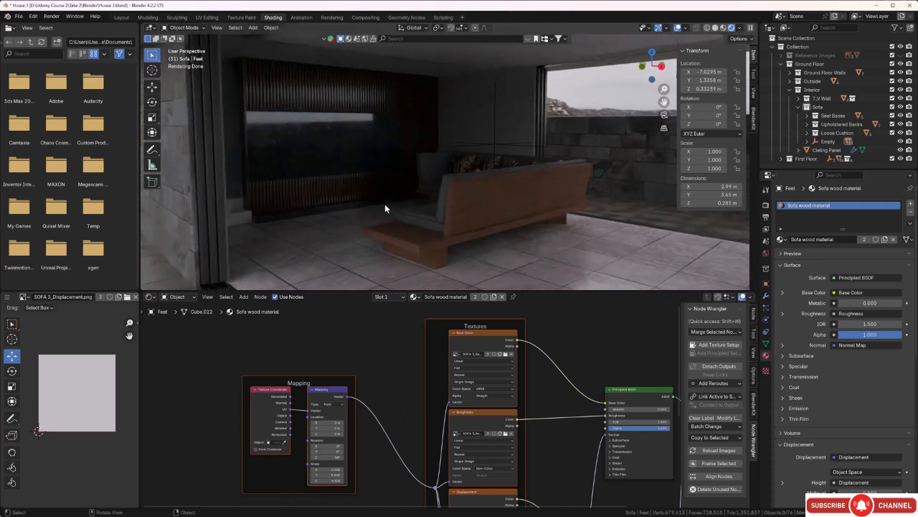
scroll(450, 172, down, 3)
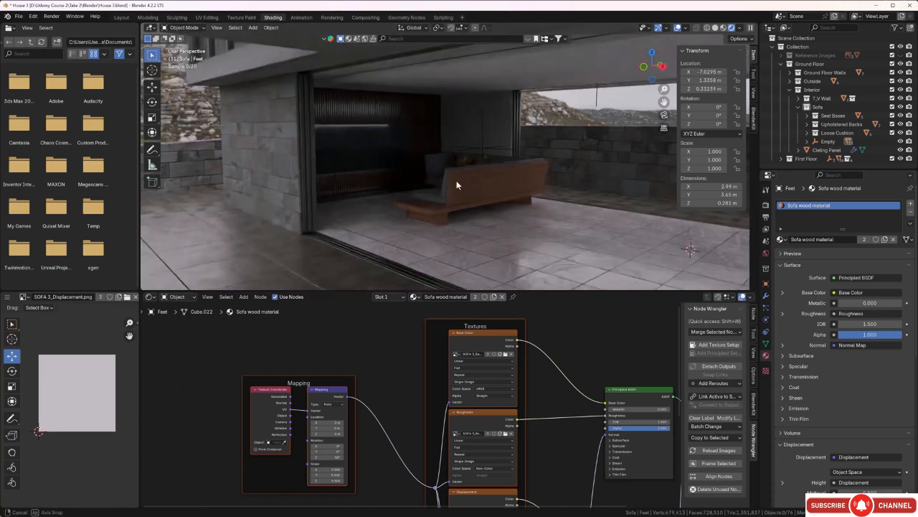
middle_drag(456, 181, 424, 181)
scroll(424, 181, up, 8)
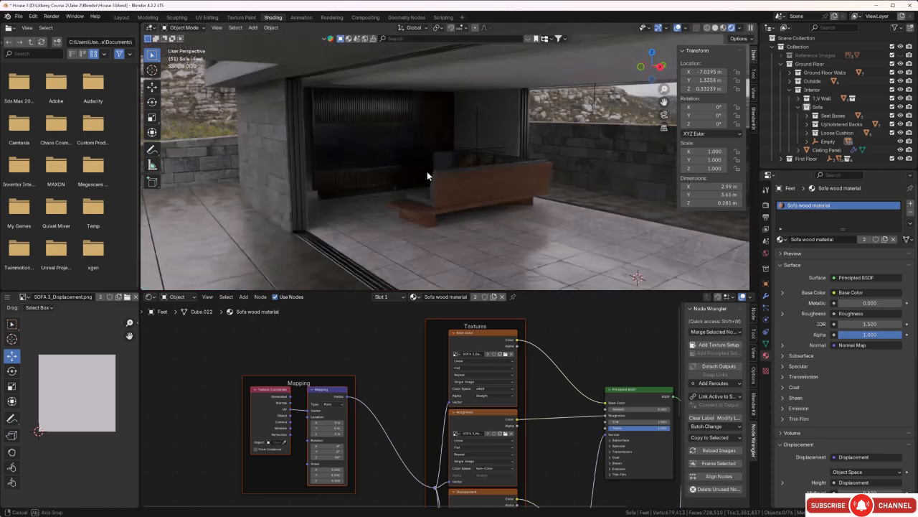
scroll(416, 170, up, 1)
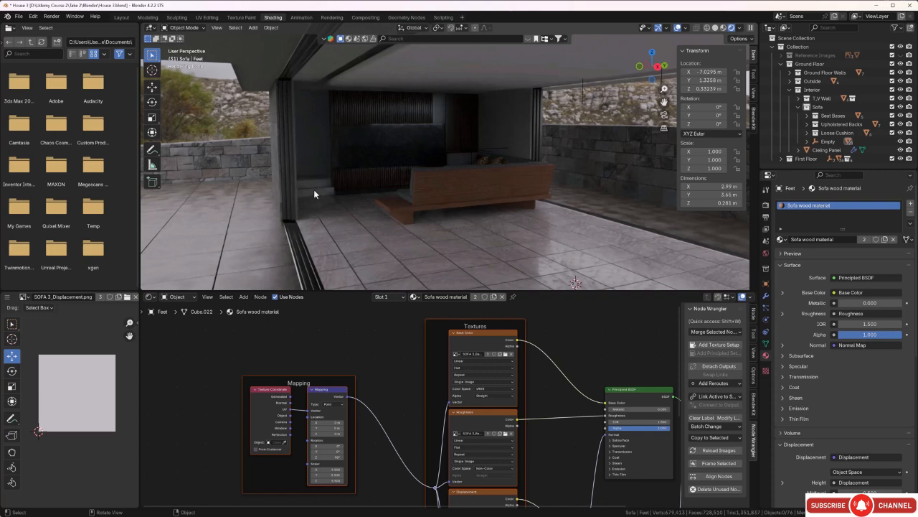
middle_drag(325, 182, 307, 184)
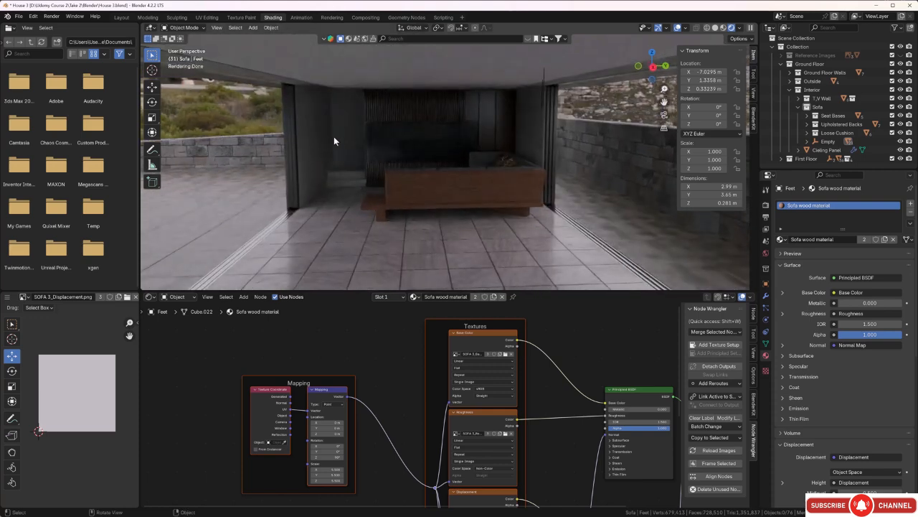
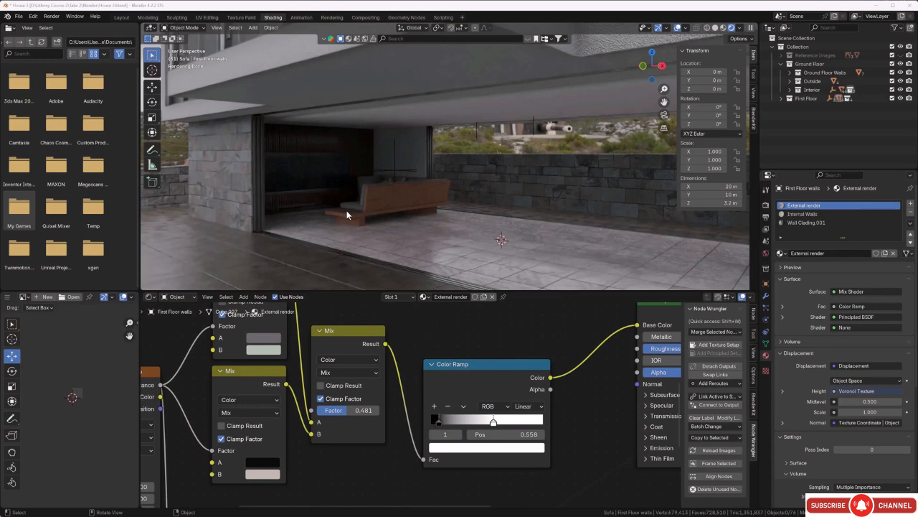
mouse_move(346, 210)
middle_down()
mouse_move(354, 212)
mouse_move(335, 216)
mouse_move(338, 201)
mouse_move(332, 206)
middle_up()
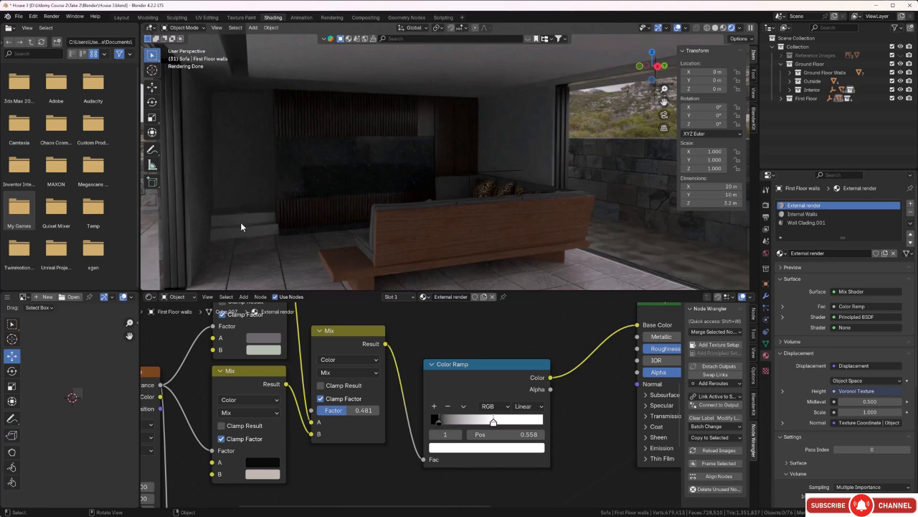
mouse_move(289, 233)
middle_down()
mouse_move(309, 233)
mouse_move(291, 233)
middle_up()
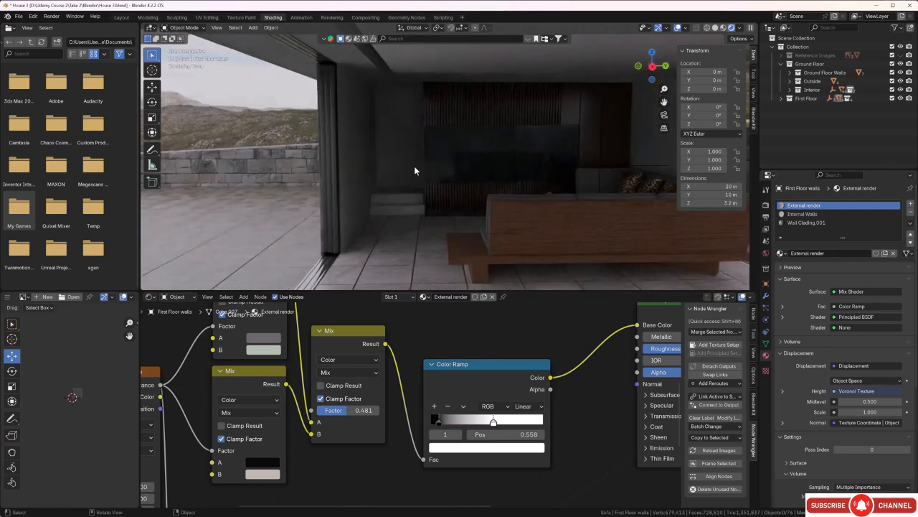
Hide the First Floor collection to expose the ground floor staircase.
click(392, 208)
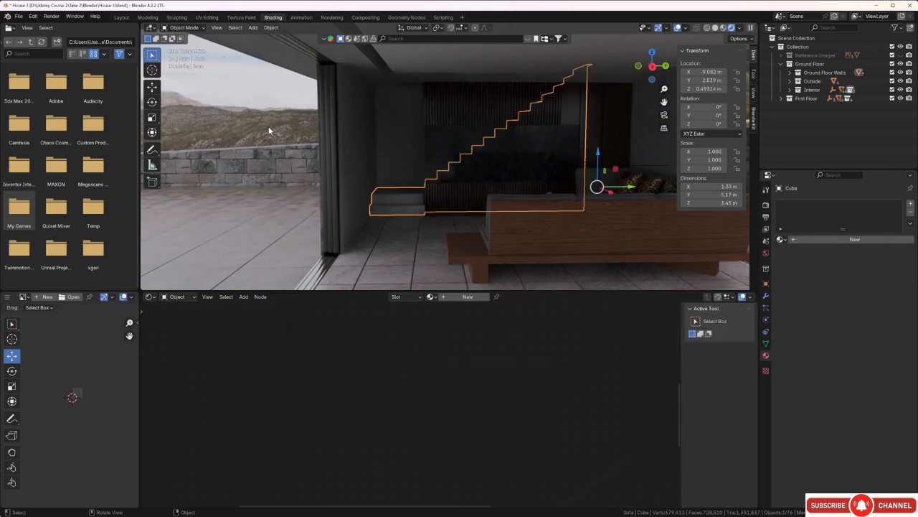
key(h)
scroll(411, 201, up, 2)
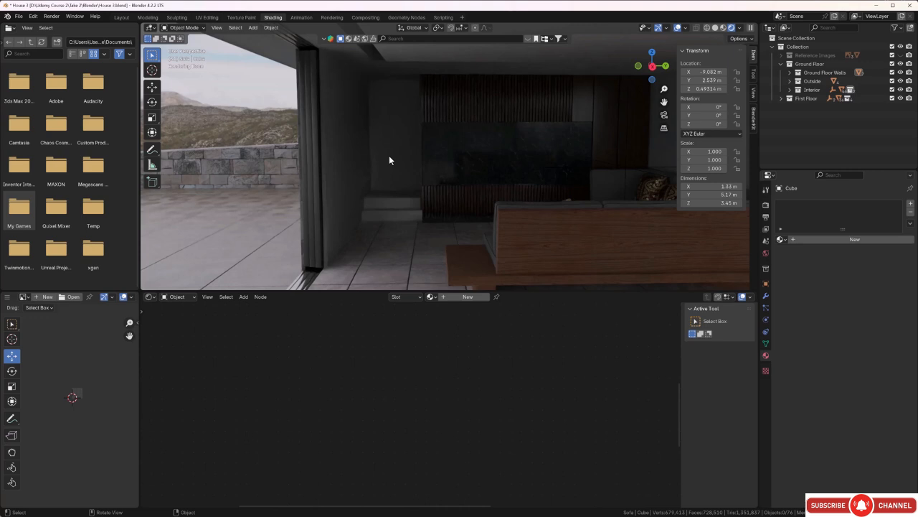
scroll(389, 160, down, 2)
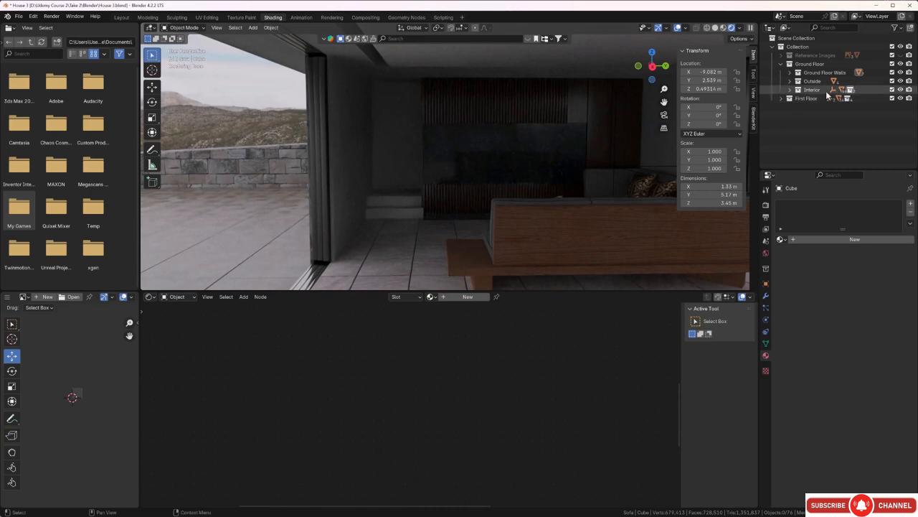
click(901, 99)
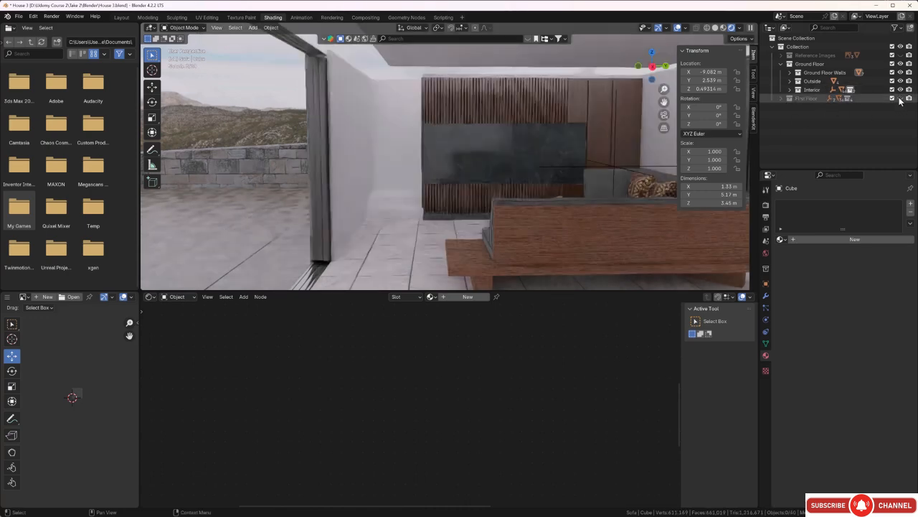
Isolate the right ground floor wall together with the staircase in local view.
middle_drag(513, 180, 375, 201)
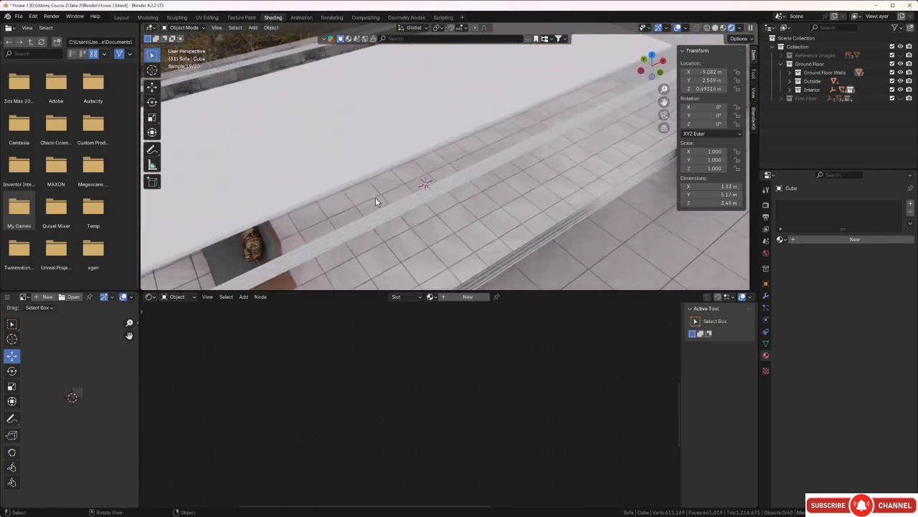
middle_drag(311, 206, 419, 163)
click(388, 73)
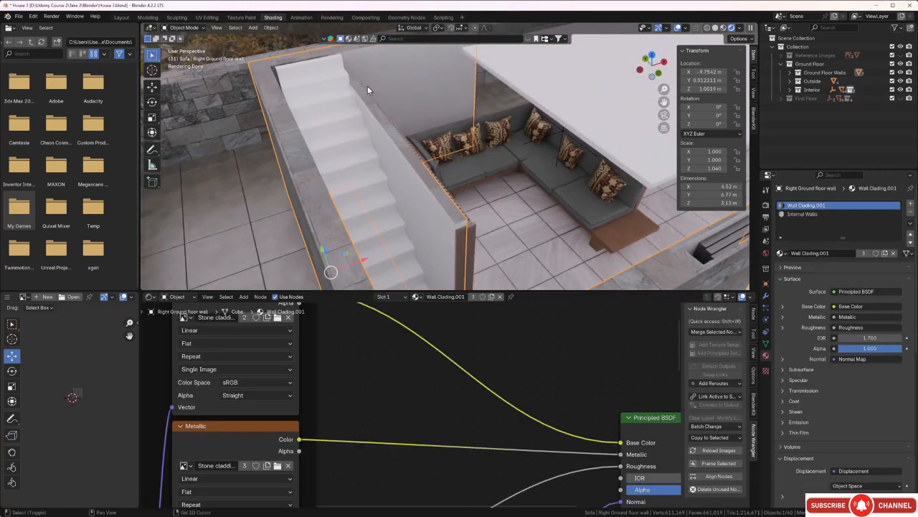
click(335, 119)
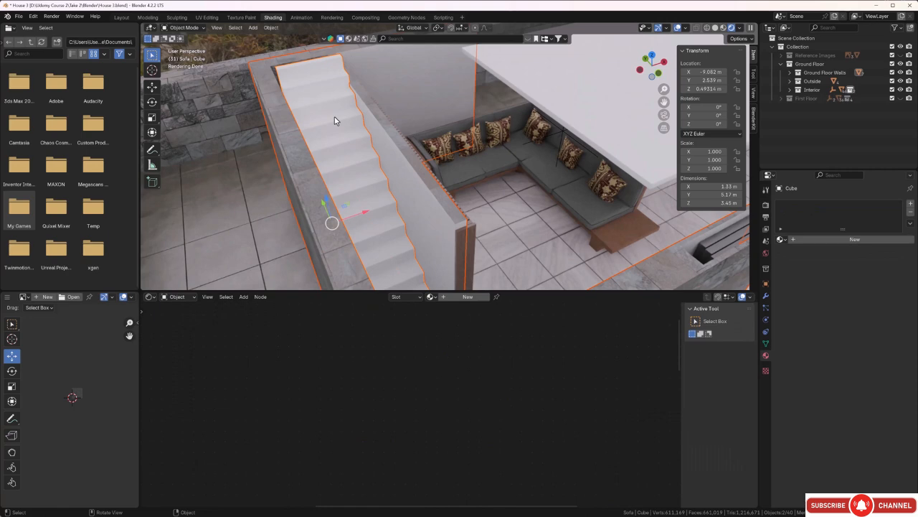
key(KP_Divide)
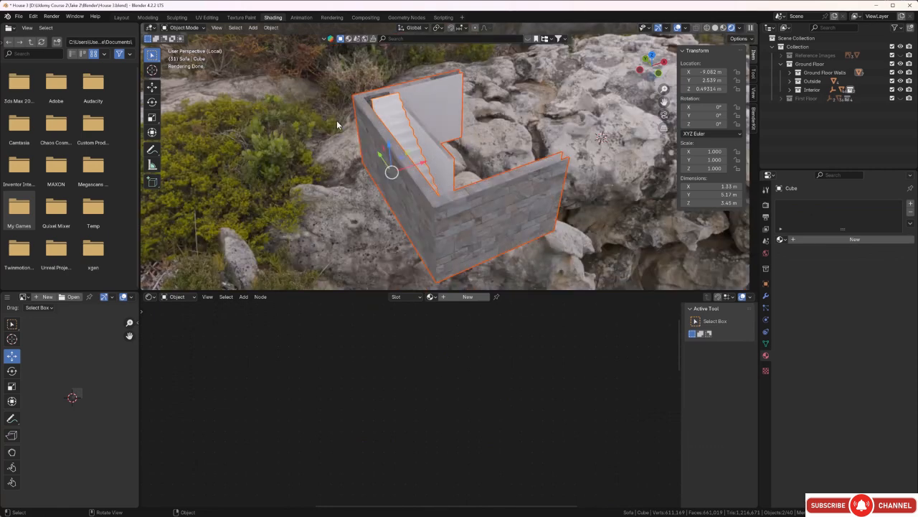
From the top view, scale only the staircase along X to about 0.974, making it about 1.3 m wide.
middle_drag(371, 146, 352, 144)
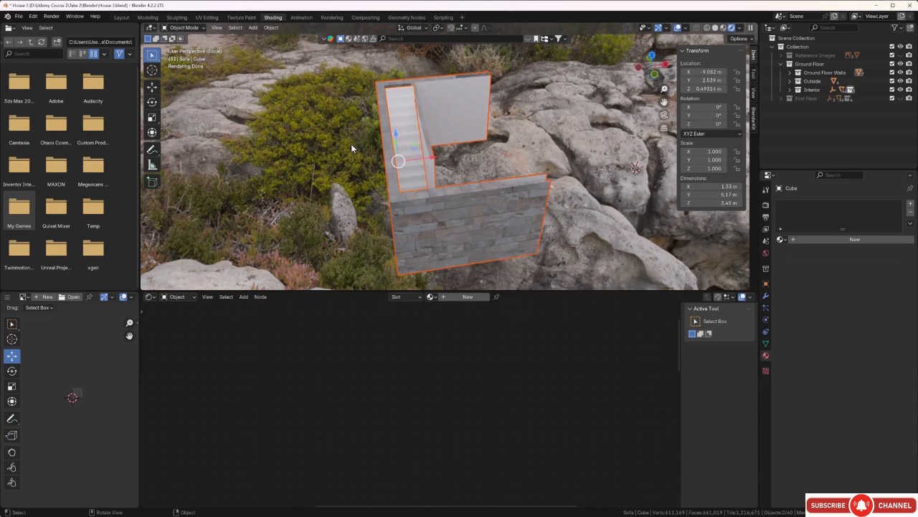
key(KP_7)
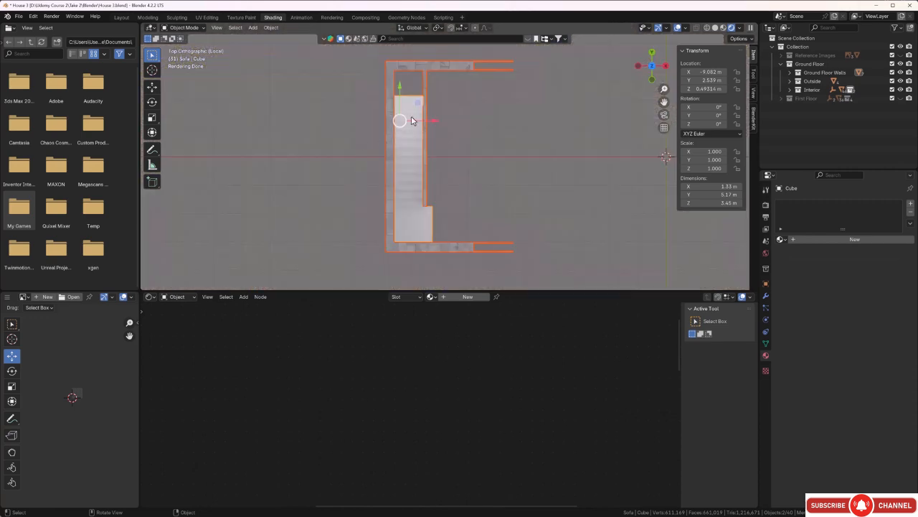
scroll(396, 100, up, 5)
shift+middle_drag(393, 100, 460, 213)
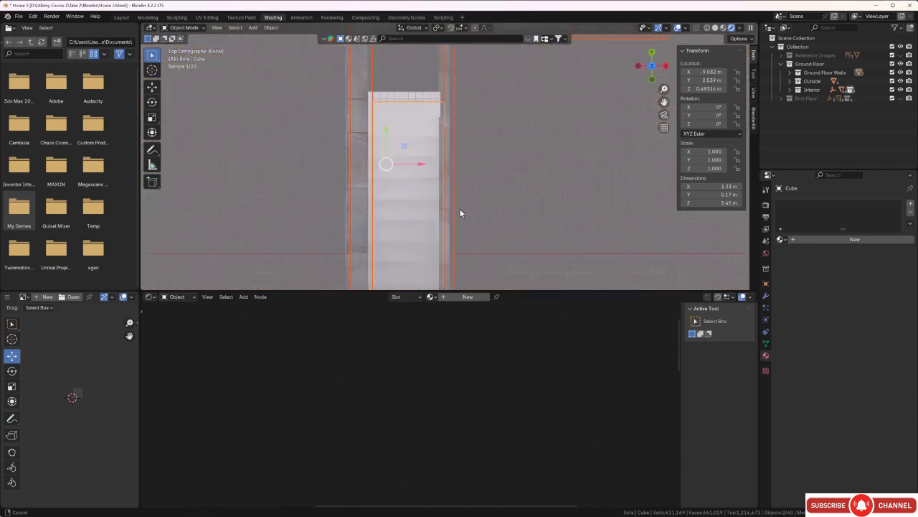
scroll(387, 117, up, 4)
shift+middle_drag(383, 127, 420, 185)
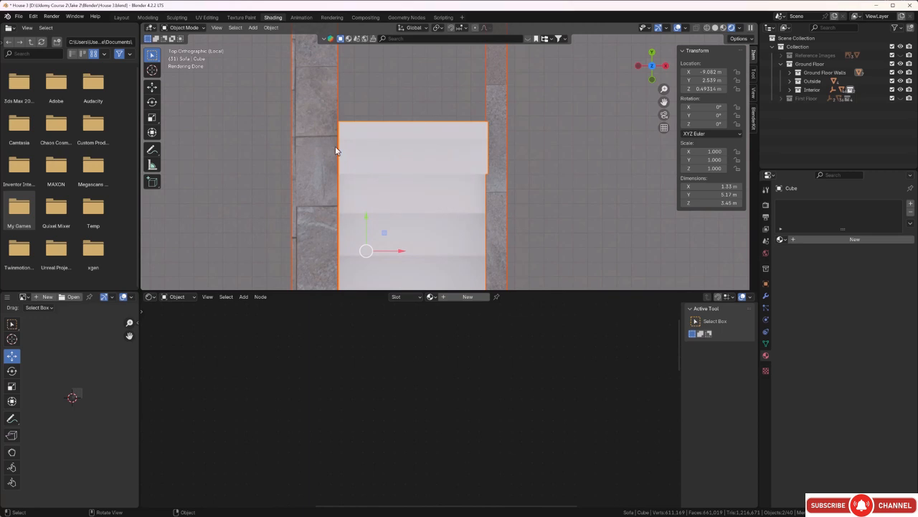
key(alt+a)
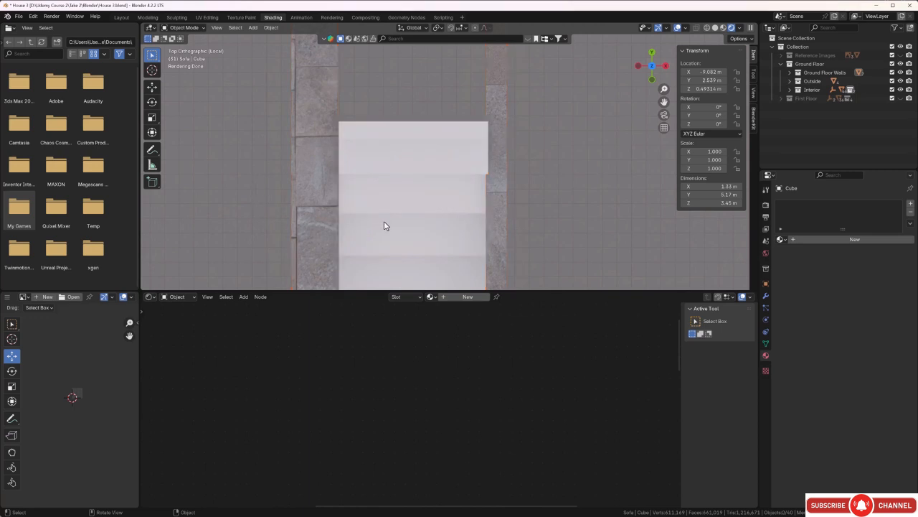
click(409, 202)
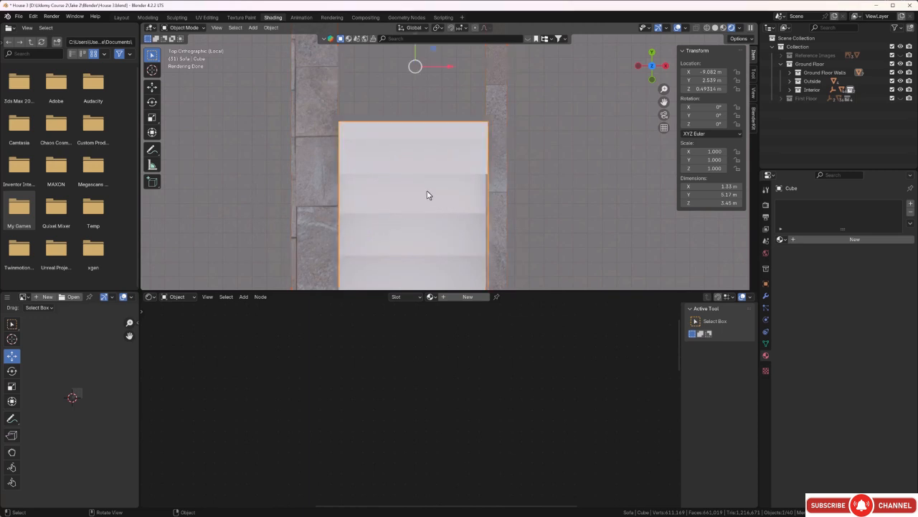
key(s)
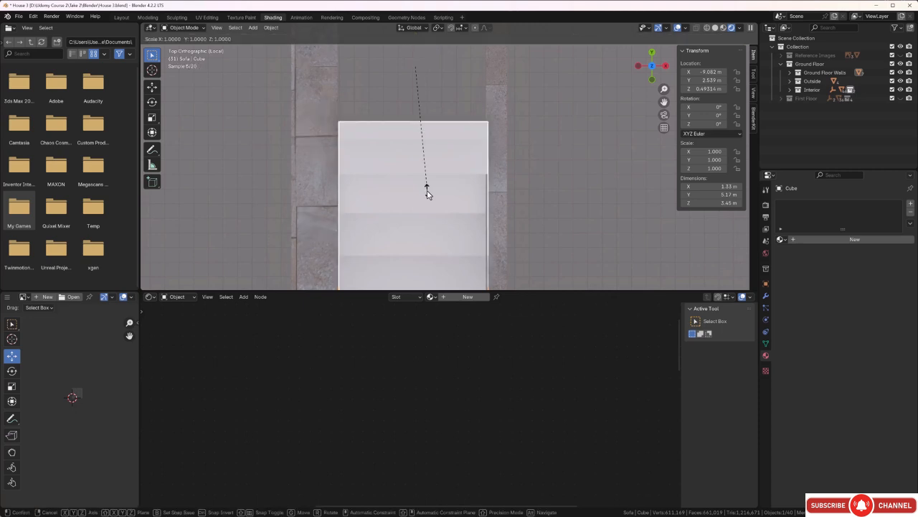
key(x)
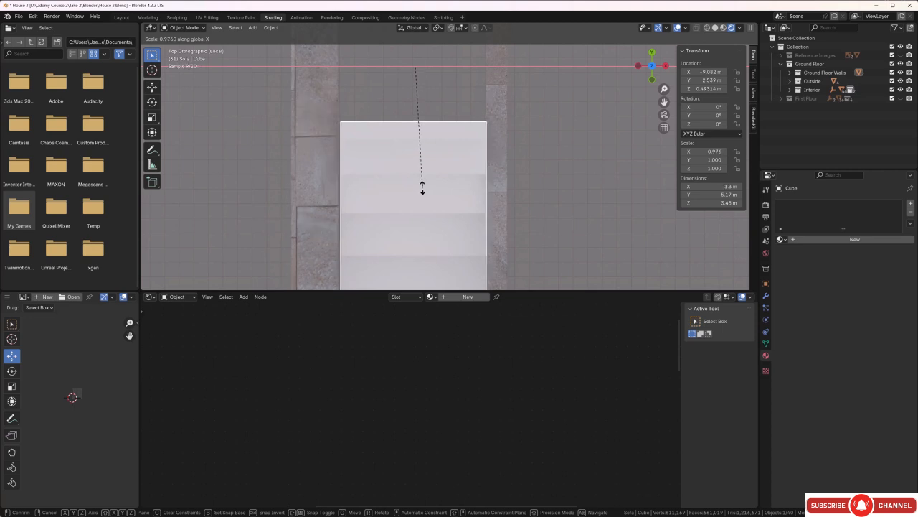
click(422, 189)
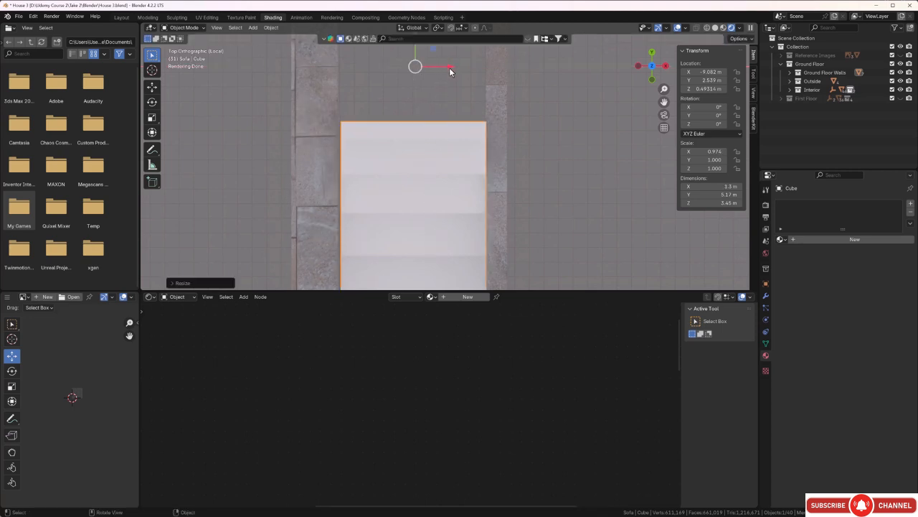
Move the staircase along X to about -9.094 m so it sits between the two walls.
drag(449, 67, 448, 68)
scroll(484, 136, up, 3)
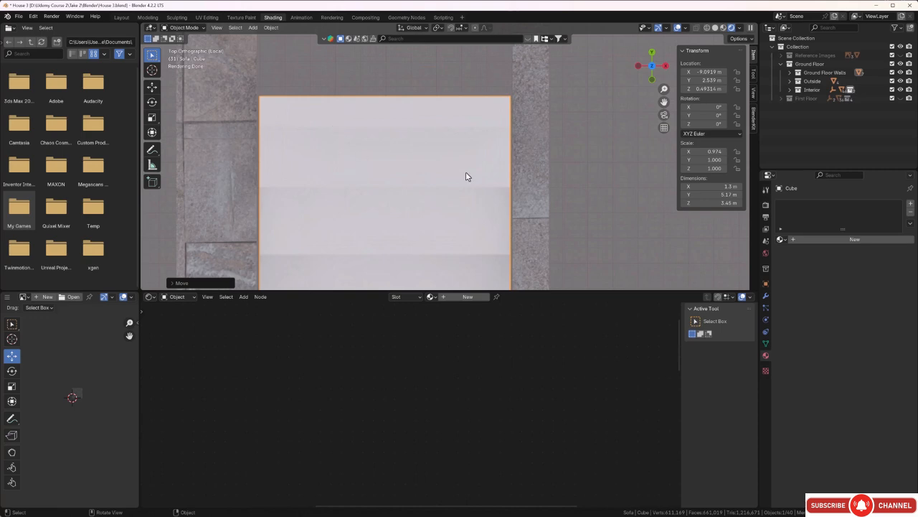
scroll(467, 172, up, 2)
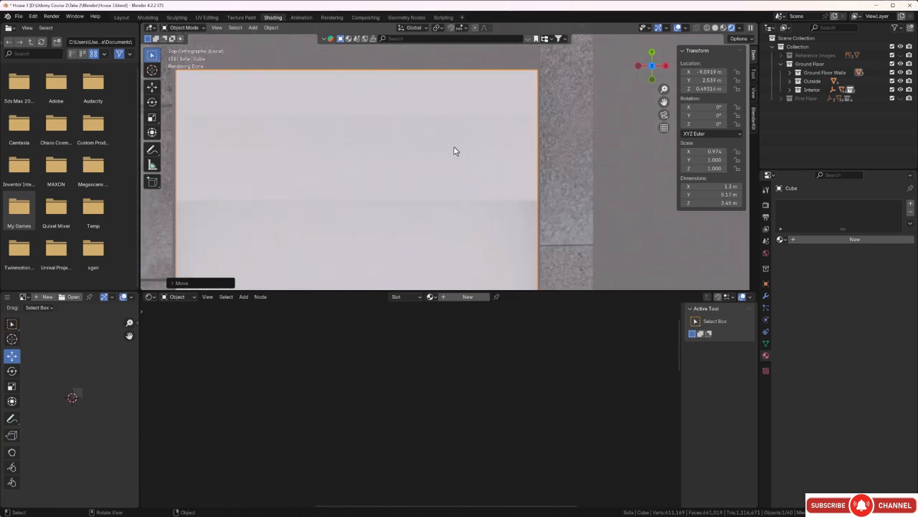
key(g)
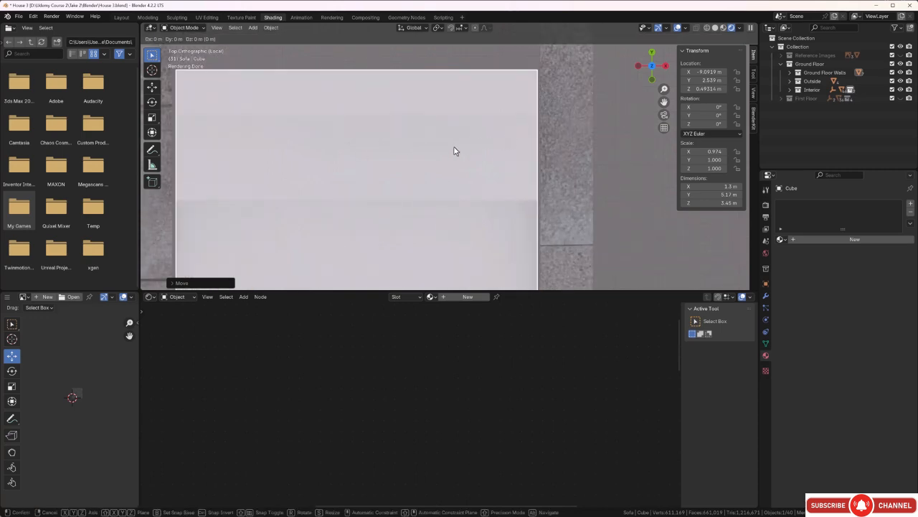
key(x)
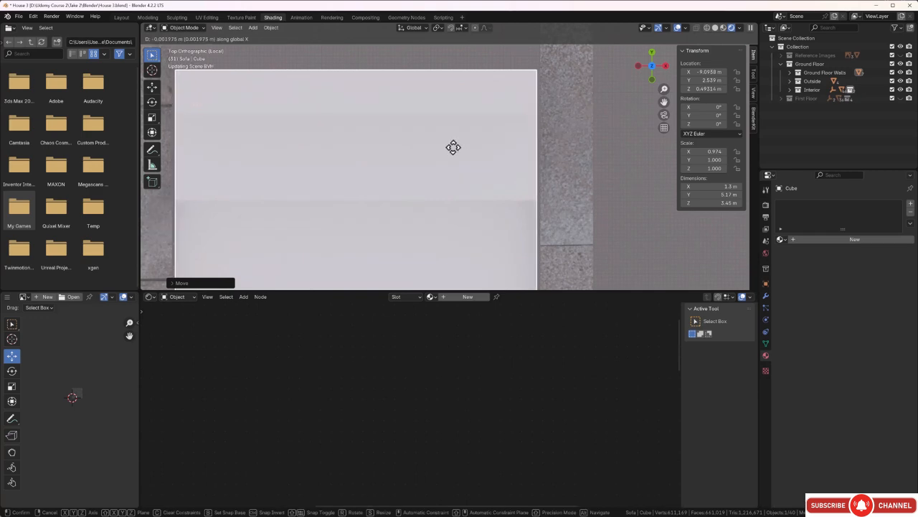
click(452, 147)
scroll(430, 154, down, 4)
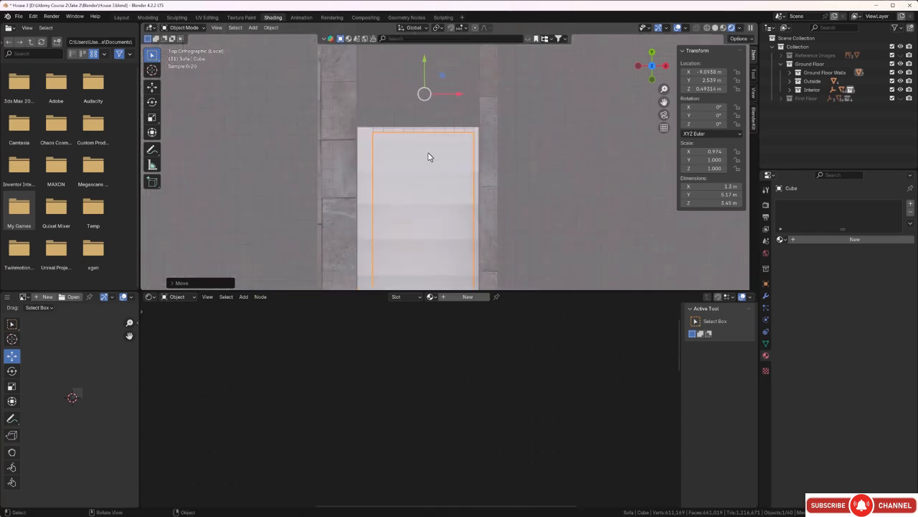
Apply the rotation and scale of the staircase object.
middle_drag(428, 153, 407, 159)
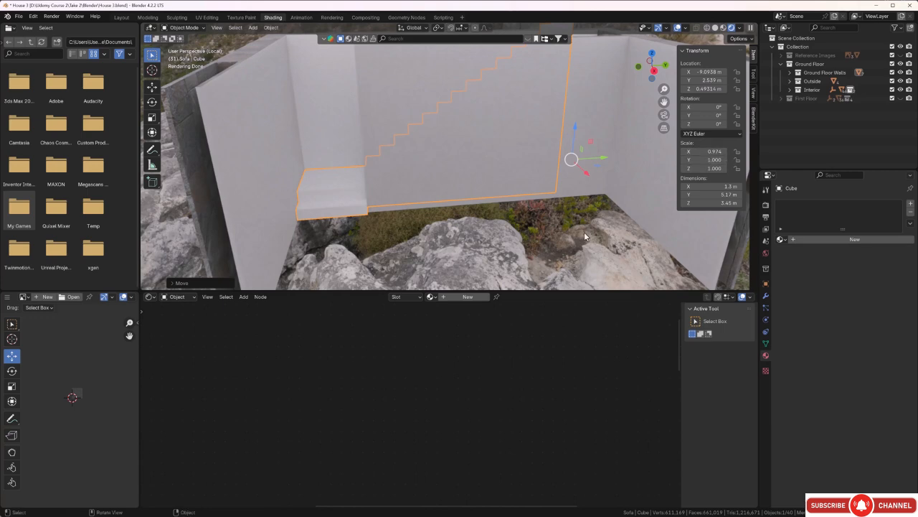
key(ctrl+a)
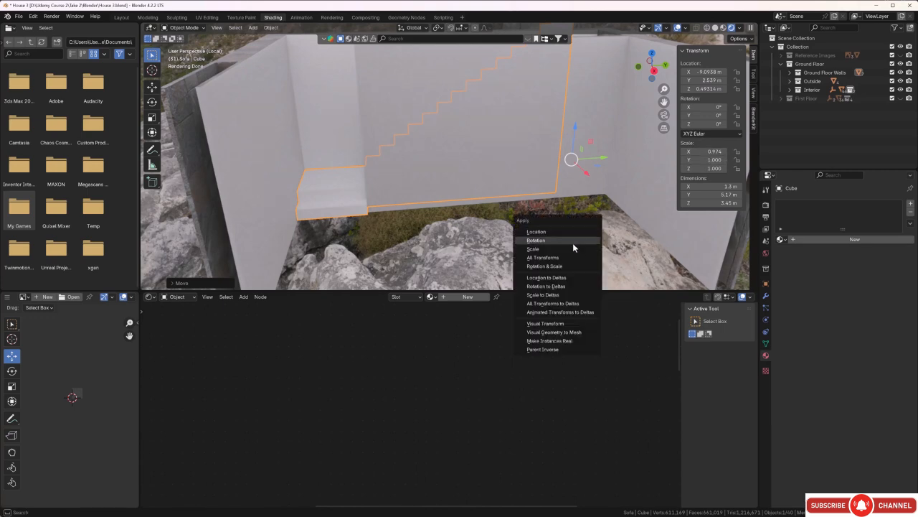
click(571, 265)
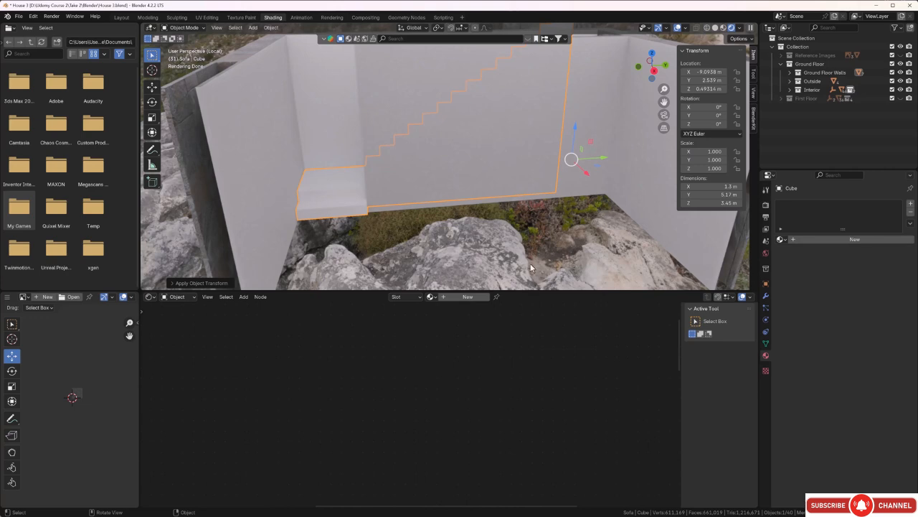
Select all faces of the staircase mesh and unwrap them with Smart UV Project, raising the island margin slightly.
middle_drag(462, 250, 457, 235)
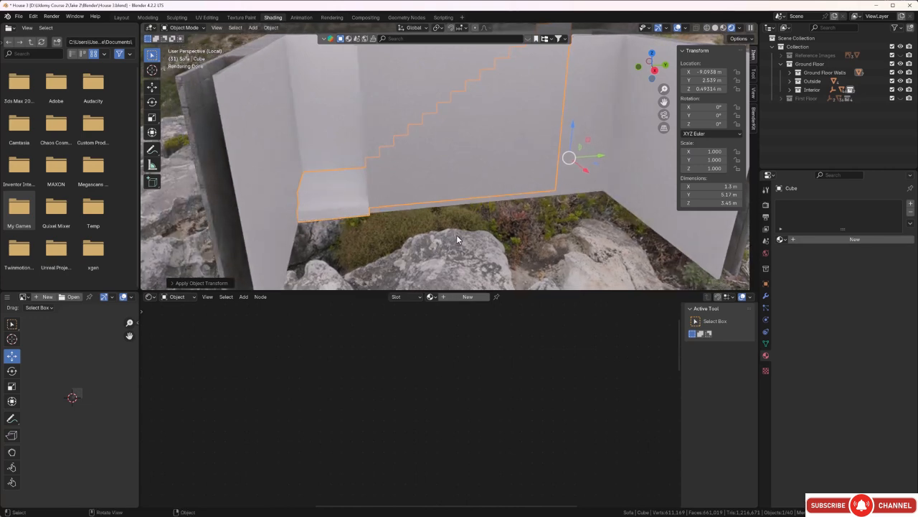
key(Tab)
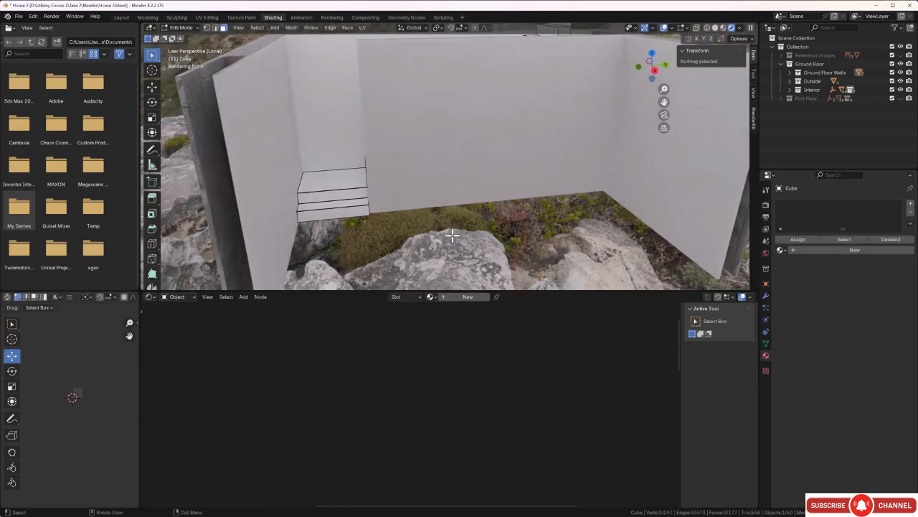
key(a)
key(u)
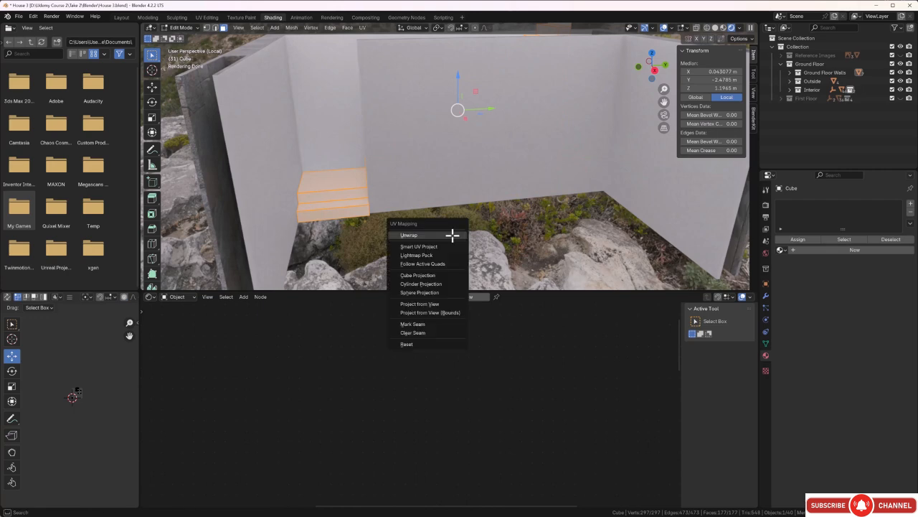
click(452, 248)
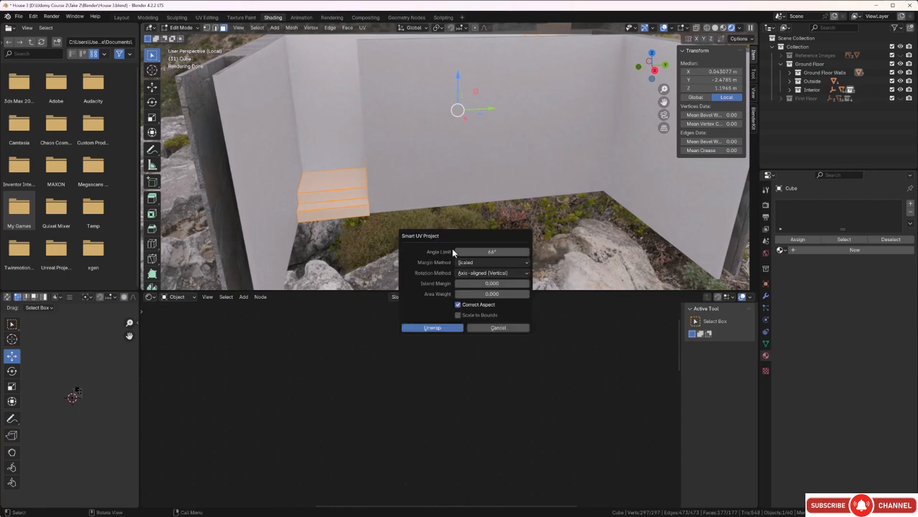
click(528, 284)
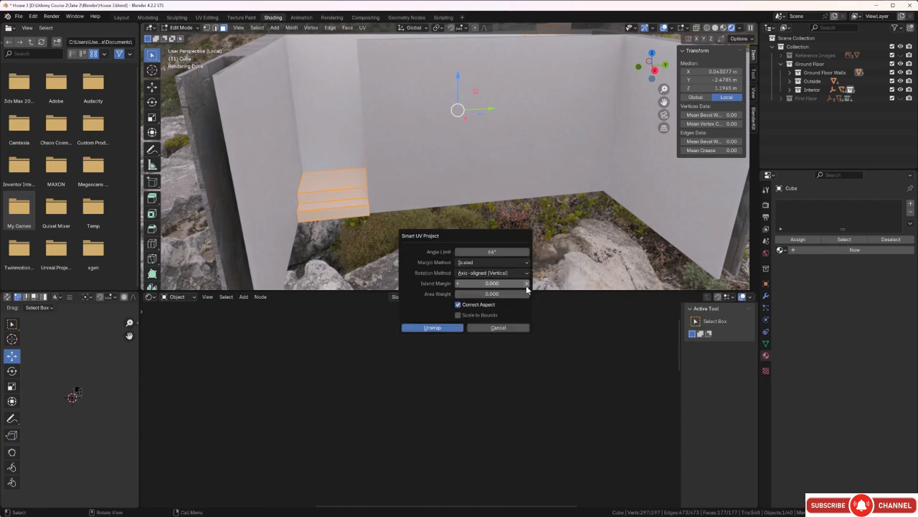
click(527, 284)
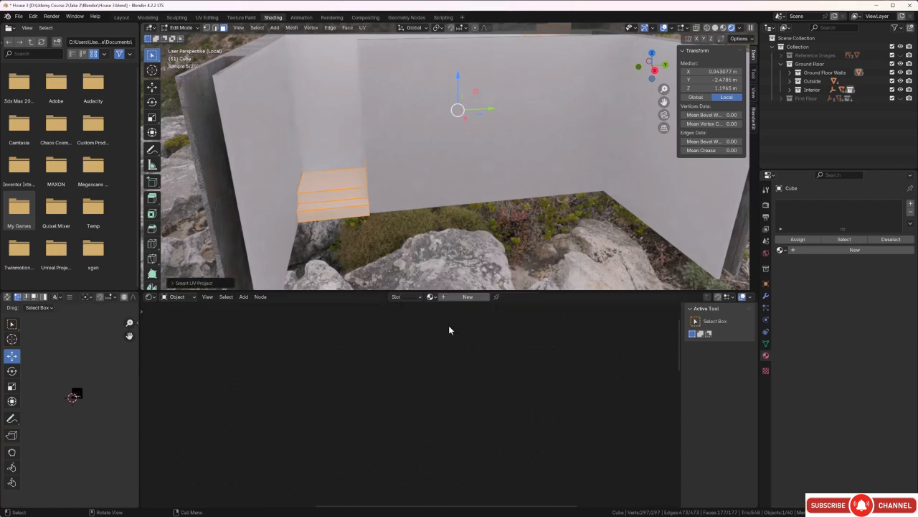
click(450, 327)
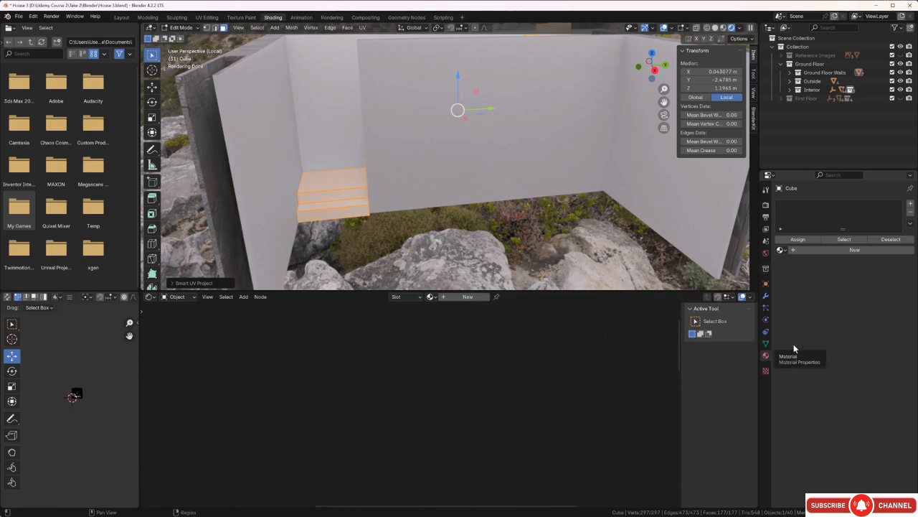
Create a new material for the staircase and name it "Stair Material".
click(845, 251)
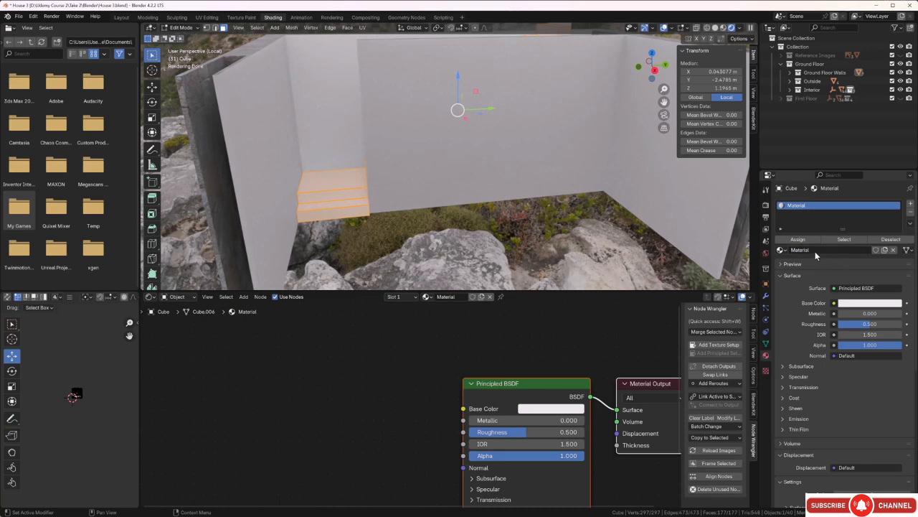
click(813, 250)
key(BackSpace)
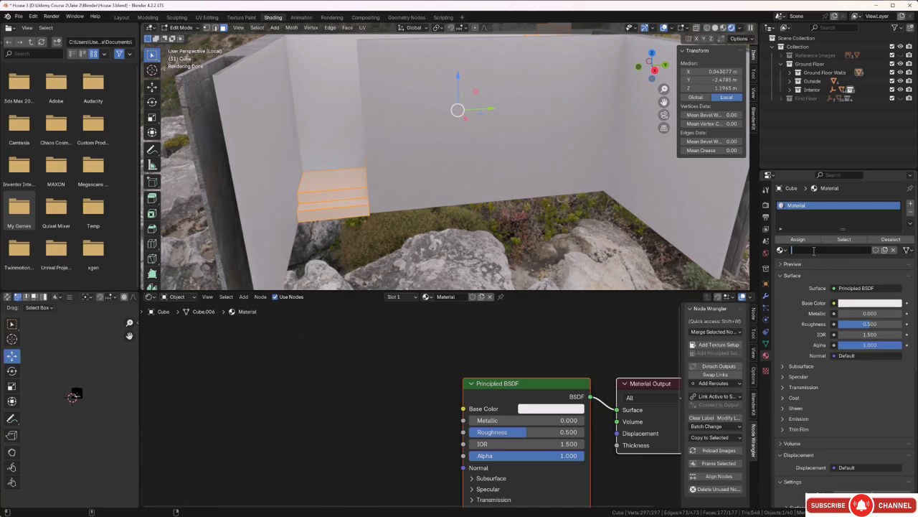
text(Stair Material)
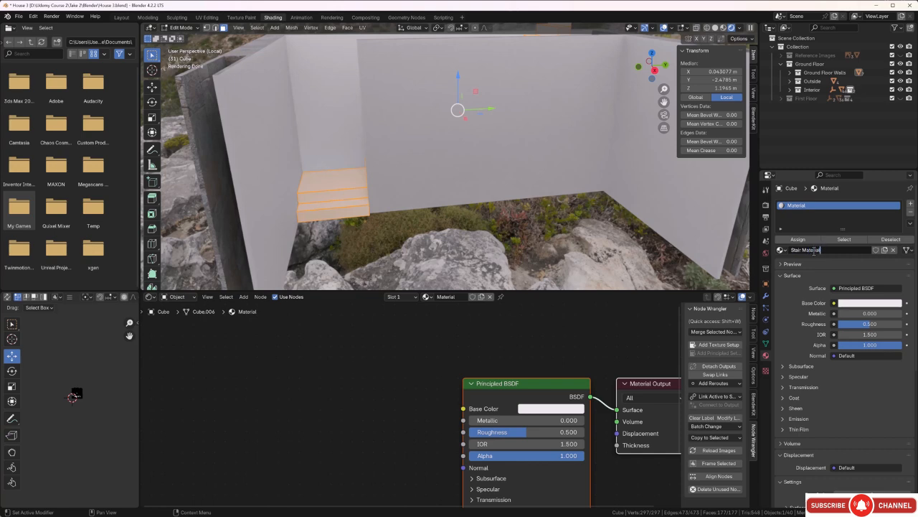
key(Return)
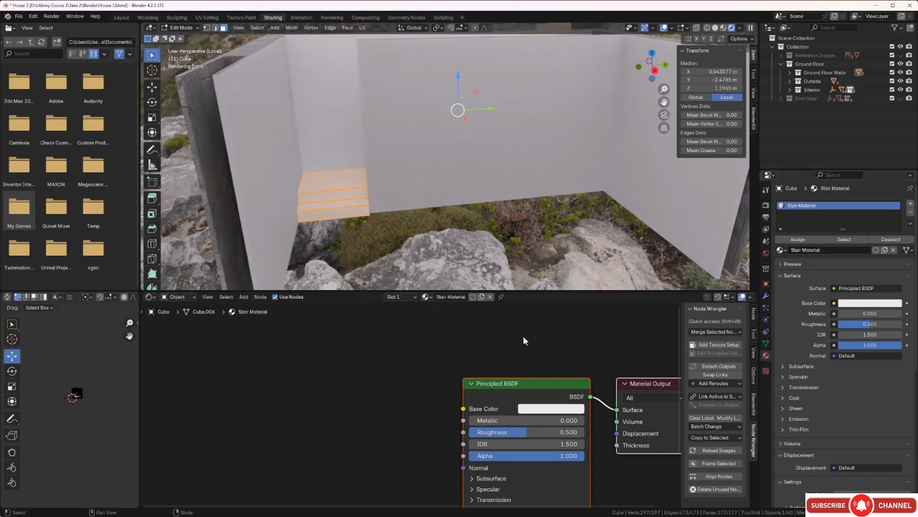
Add a Principled texture setup to the Principled BSDF node using all four light oak distressed images from the Textures\Wood folder.
scroll(524, 336, down, 2)
click(491, 379)
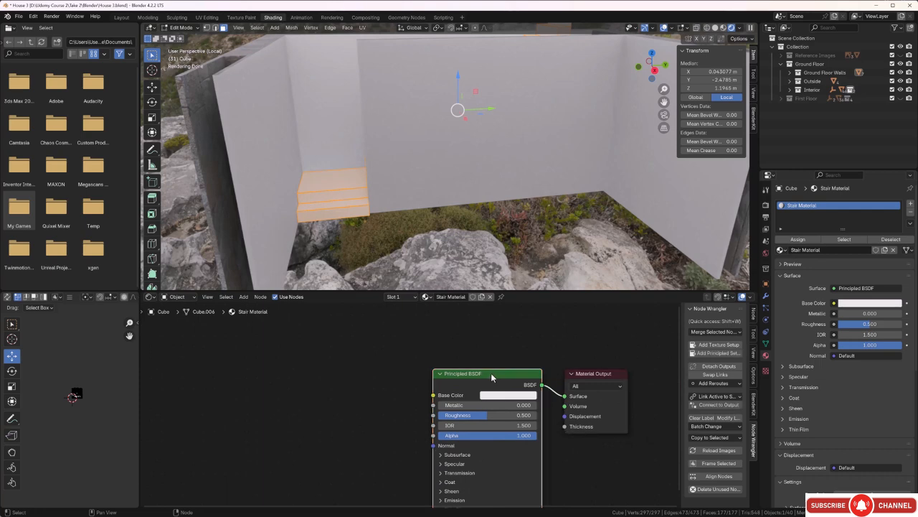
click(710, 354)
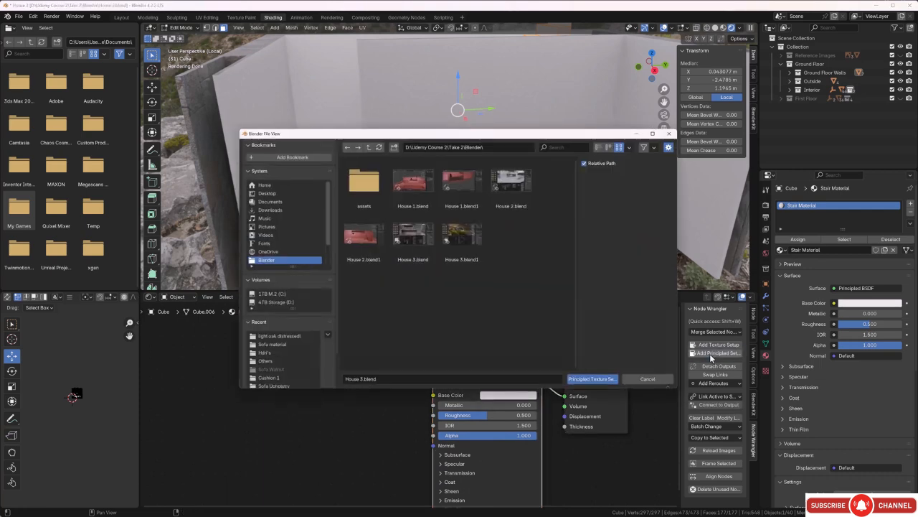
click(366, 144)
double_click(411, 237)
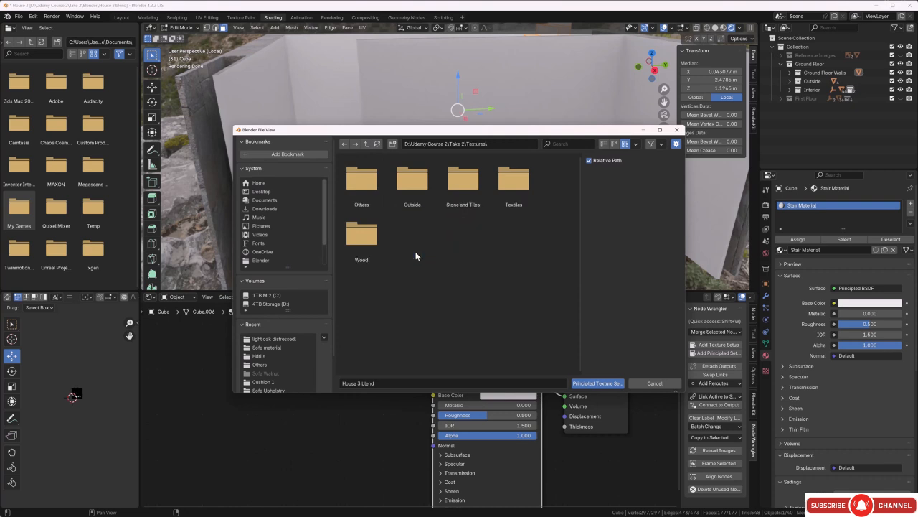
double_click(343, 240)
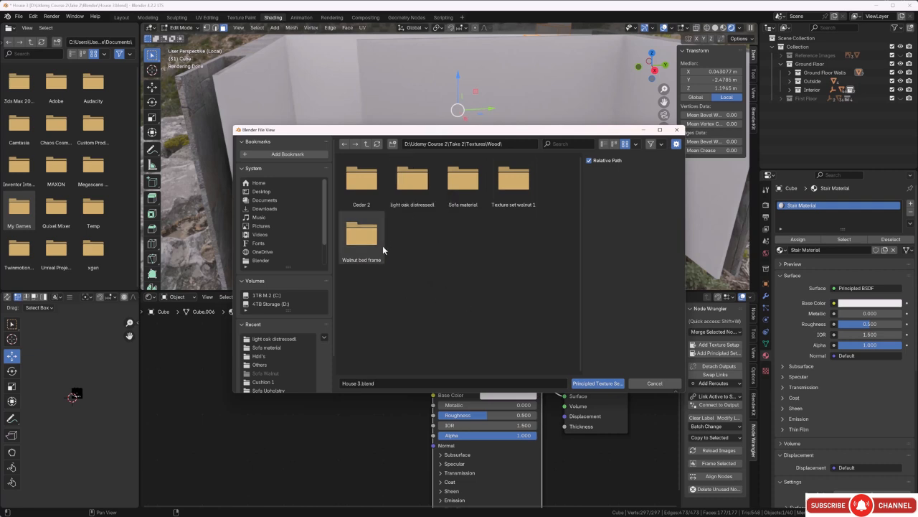
double_click(403, 185)
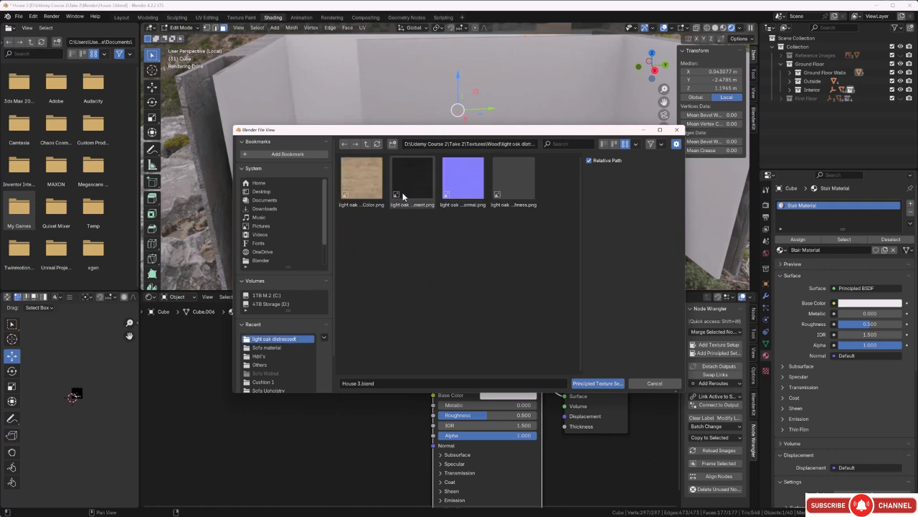
key(a)
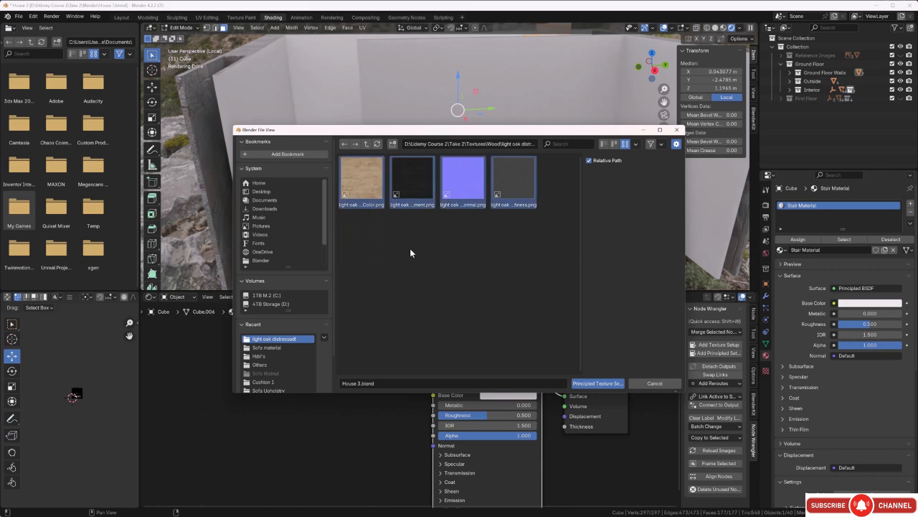
click(597, 383)
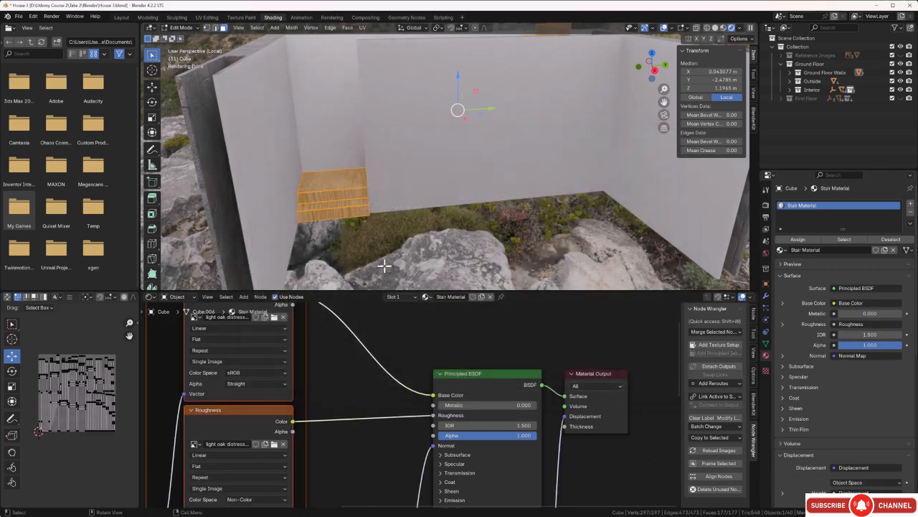
Return the staircase to Object Mode and isolate it alone in local view, without the surrounding walls.
middle_drag(366, 256, 352, 189)
scroll(348, 208, up, 3)
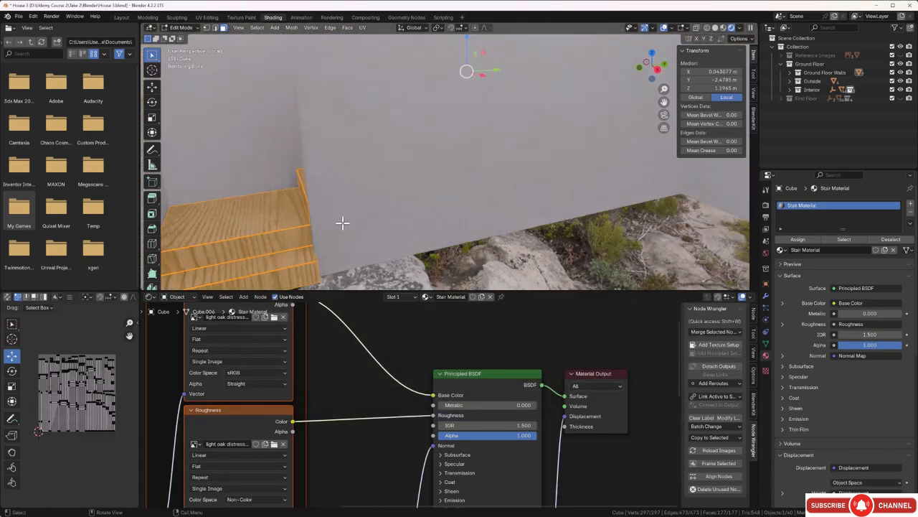
mouse_move(335, 236)
middle_down()
mouse_move(363, 226)
mouse_move(347, 247)
middle_up()
key(Tab)
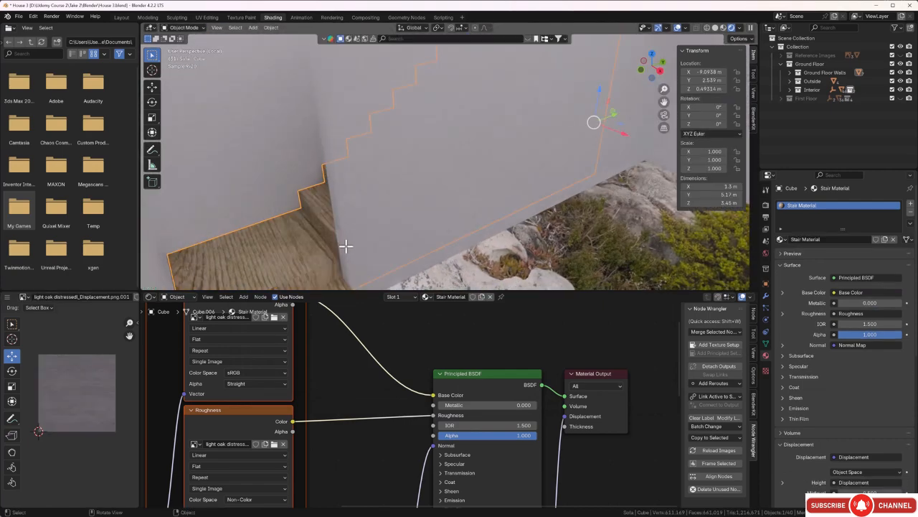
scroll(346, 246, down, 2)
click(470, 249)
middle_drag(469, 248, 360, 226)
click(357, 228)
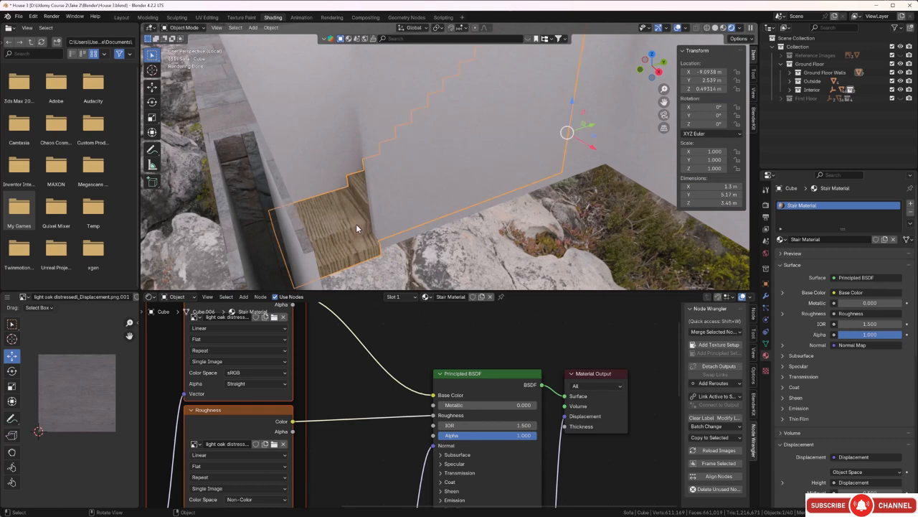
key(KP_Divide)
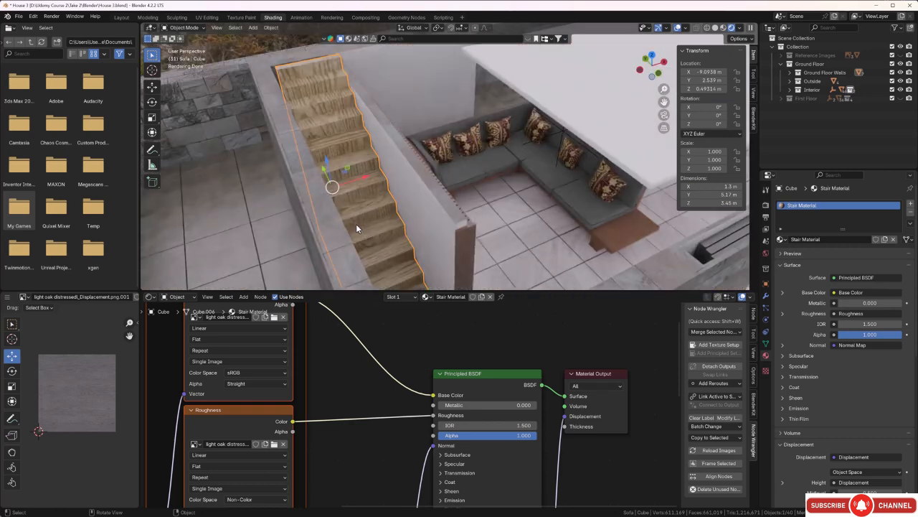
key(KP_Divide)
Examine the scale and direction of the oak grain on the treads, risers and side of the staircase.
middle_drag(367, 218, 320, 202)
click(469, 234)
middle_drag(469, 233, 491, 217)
scroll(466, 221, up, 3)
middle_drag(442, 233, 369, 221)
scroll(434, 200, up, 4)
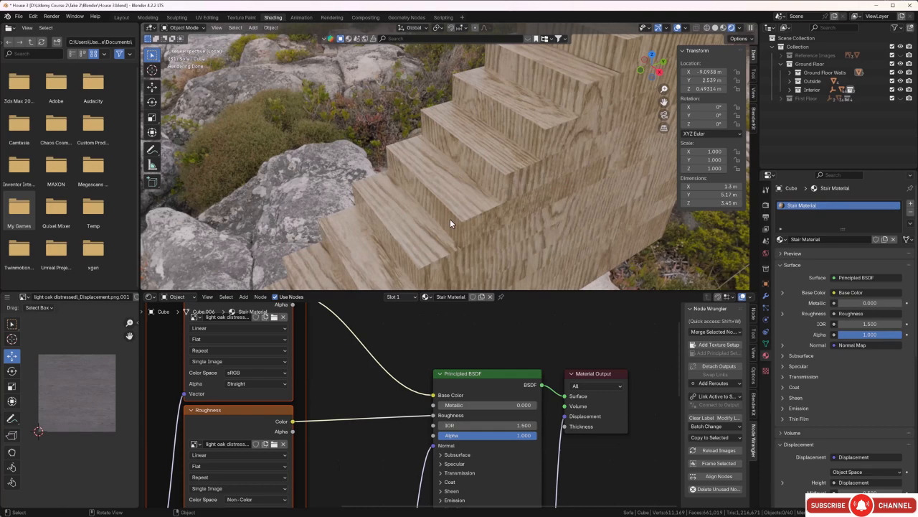
middle_drag(450, 219, 539, 142)
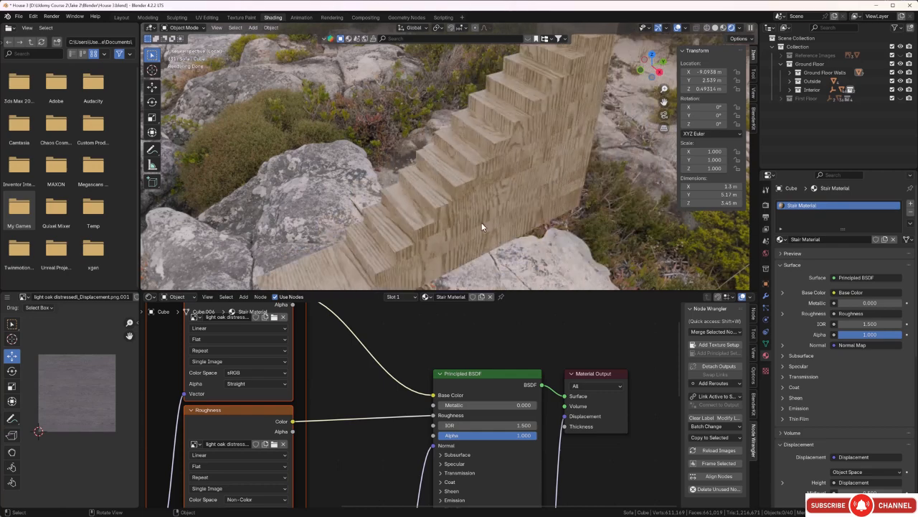
middle_drag(482, 225, 450, 202)
scroll(450, 202, up, 3)
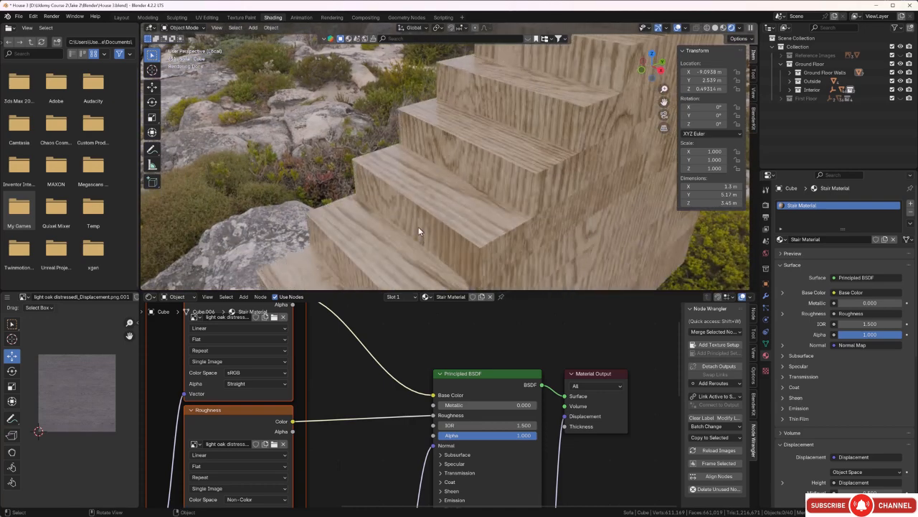
middle_drag(449, 163, 462, 184)
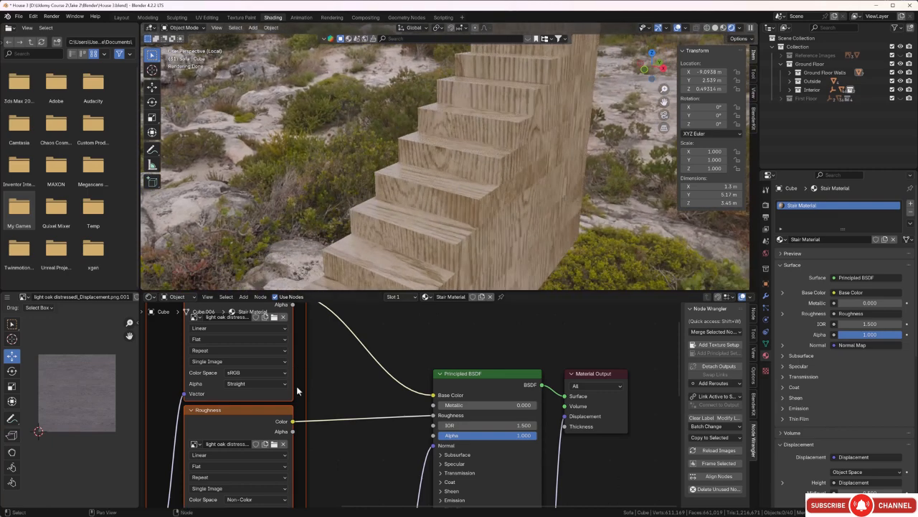
Set the X, Y and Z scale of the stair material's Mapping node to 6.4.
scroll(329, 377, down, 5)
scroll(331, 378, up, 4)
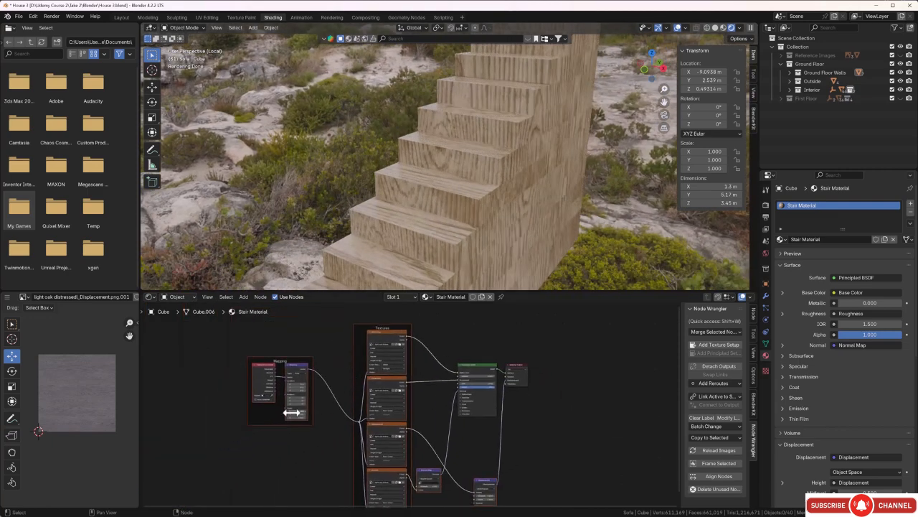
middle_drag(302, 406, 396, 406)
scroll(364, 423, up, 3)
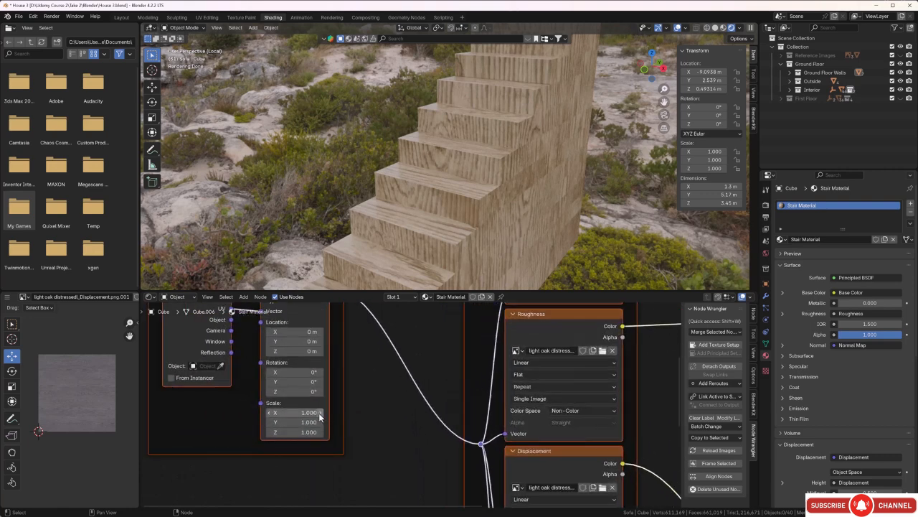
drag(319, 414, 368, 432)
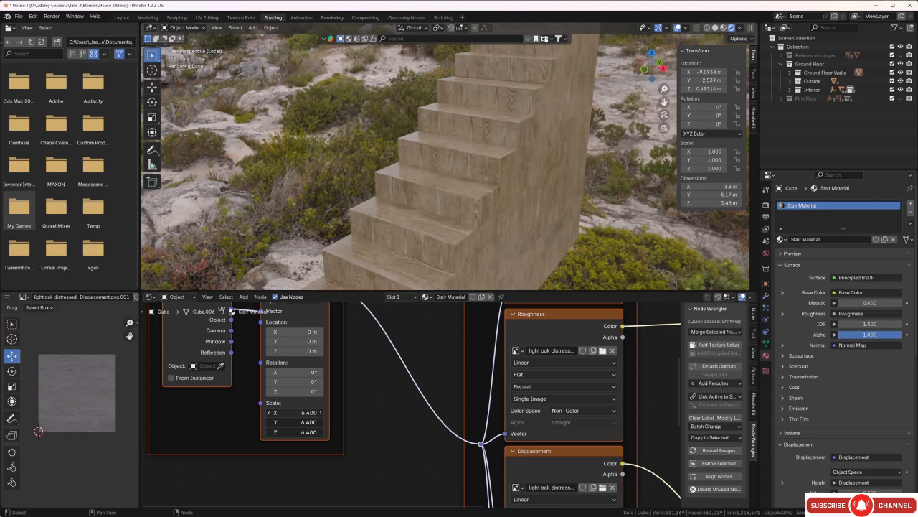
Inspect the oak grain on the treads and risers, and put the staircase into Edit Mode.
middle_drag(446, 193, 290, 183)
scroll(404, 221, up, 2)
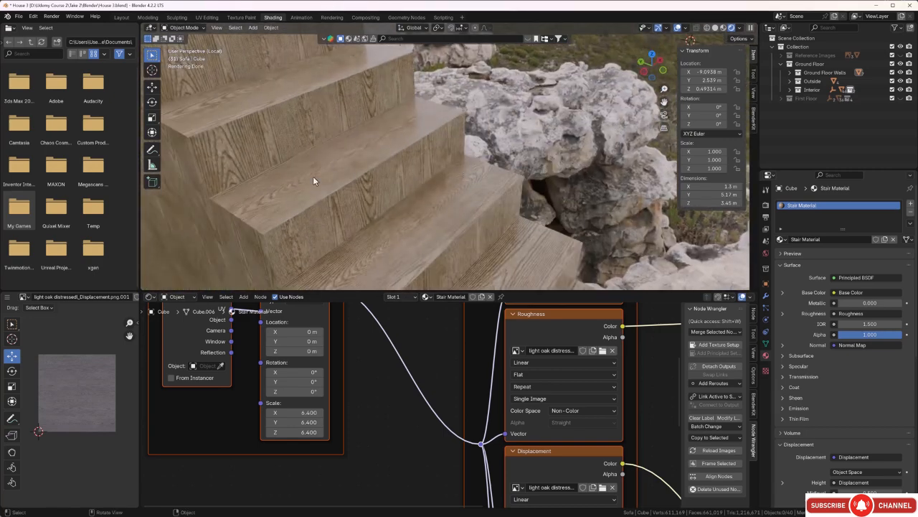
middle_drag(384, 185, 294, 180)
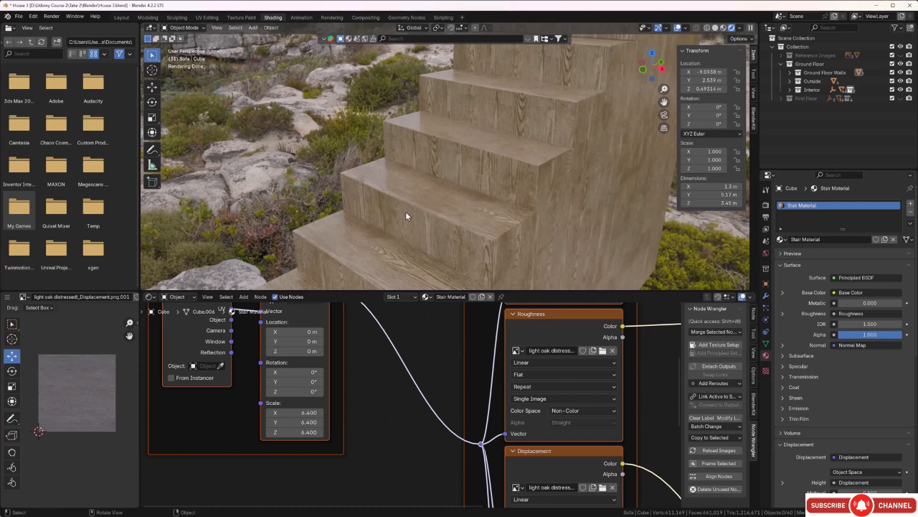
click(446, 155)
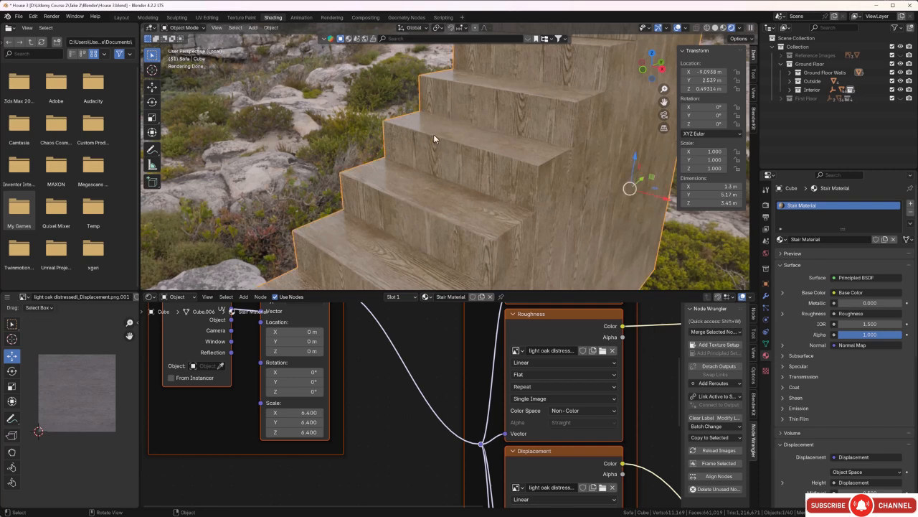
click(341, 125)
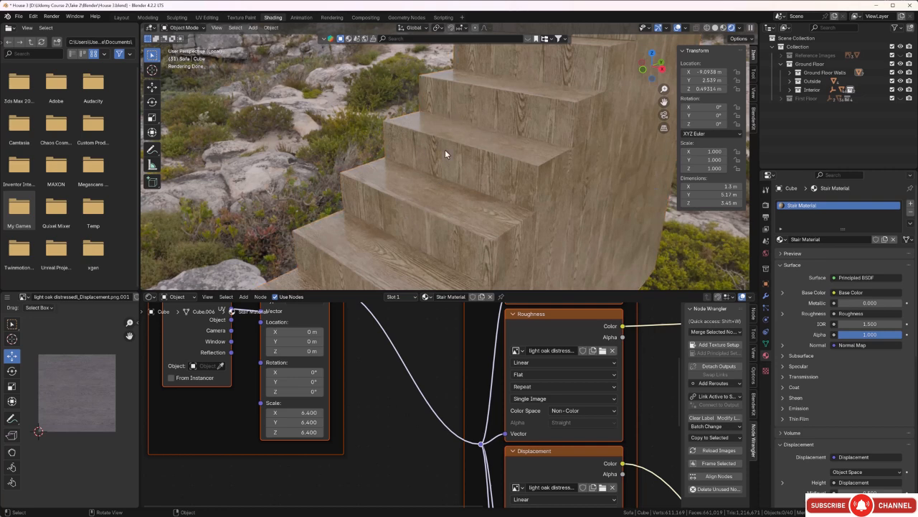
key(Tab)
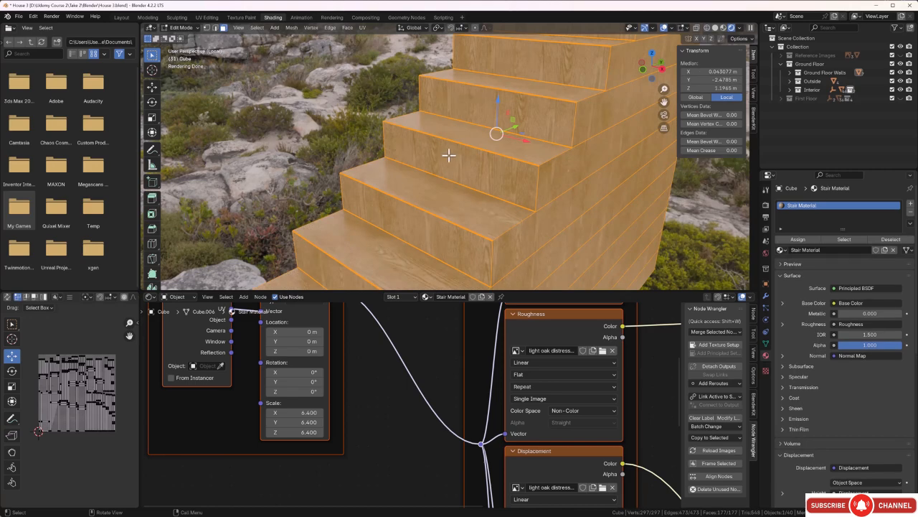
Select every riser face of the main flight above the landing and rotate their UV islands by 90 degrees.
click(448, 157)
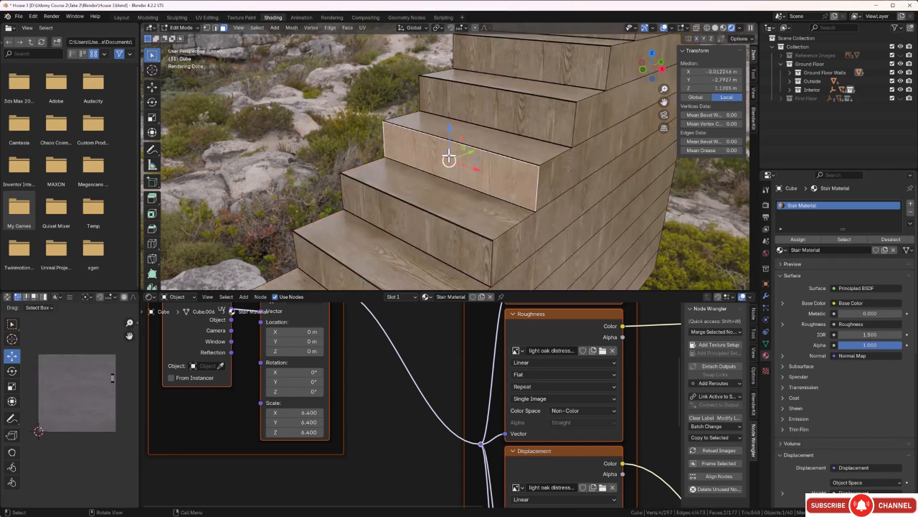
shift+click(495, 107)
shift+click(522, 72)
shift+middle_drag(527, 76, 472, 182)
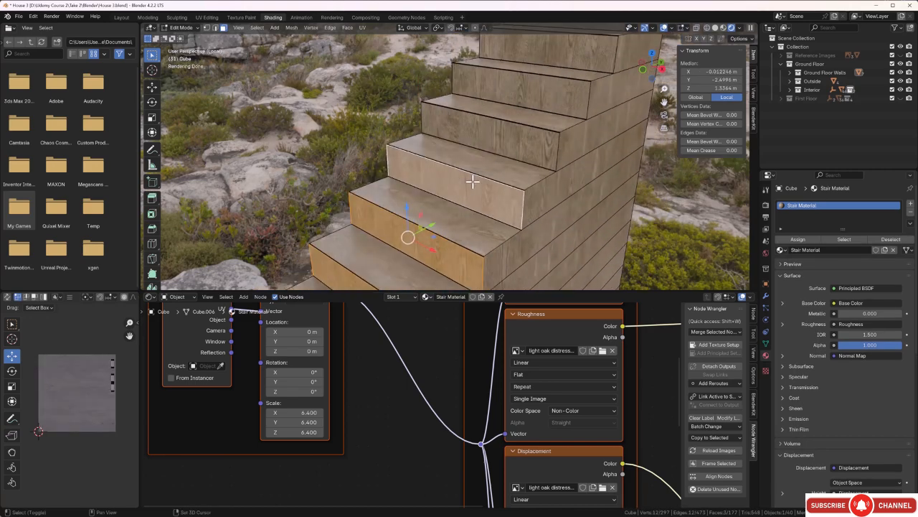
shift+click(495, 132)
shift+click(523, 88)
shift+click(550, 55)
shift+middle_drag(549, 55, 483, 130)
shift+click(495, 106)
shift+click(529, 66)
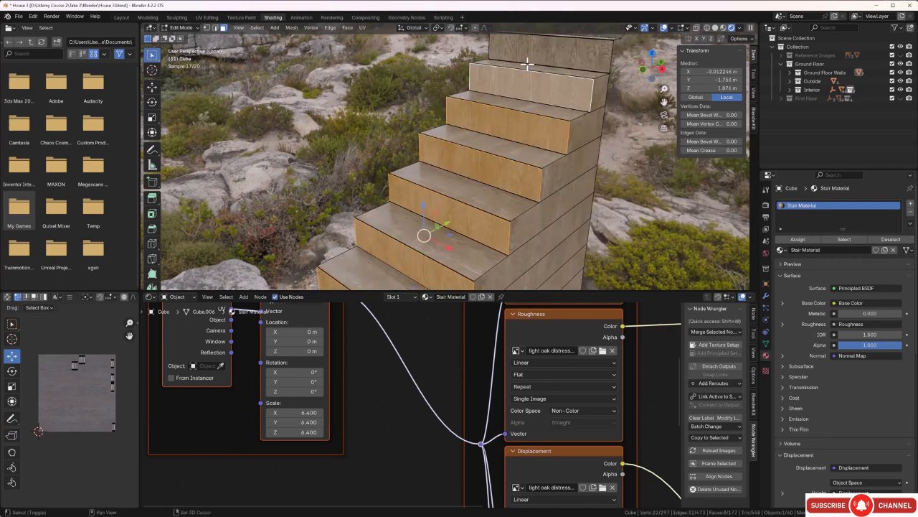
shift+click(536, 54)
shift+middle_drag(536, 53, 515, 117)
shift+click(511, 122)
shift+click(495, 152)
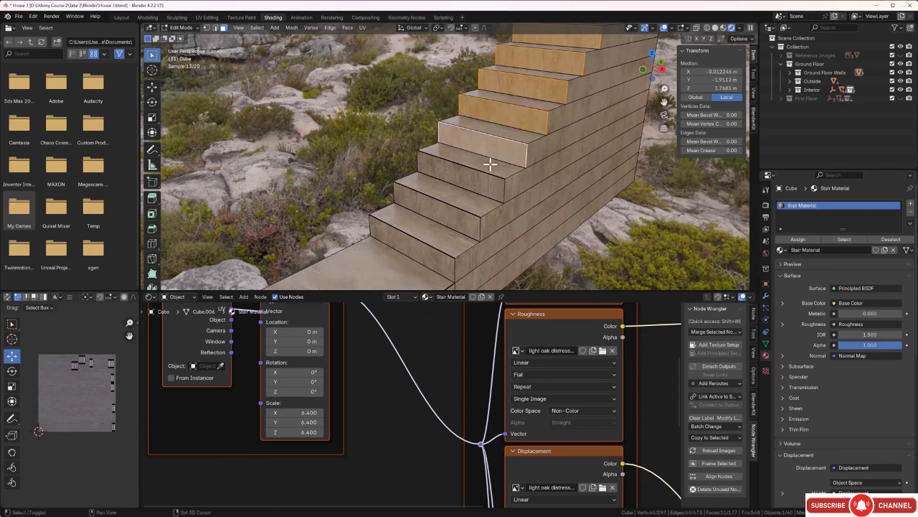
shift+click(482, 182)
shift+click(456, 219)
shift+click(432, 253)
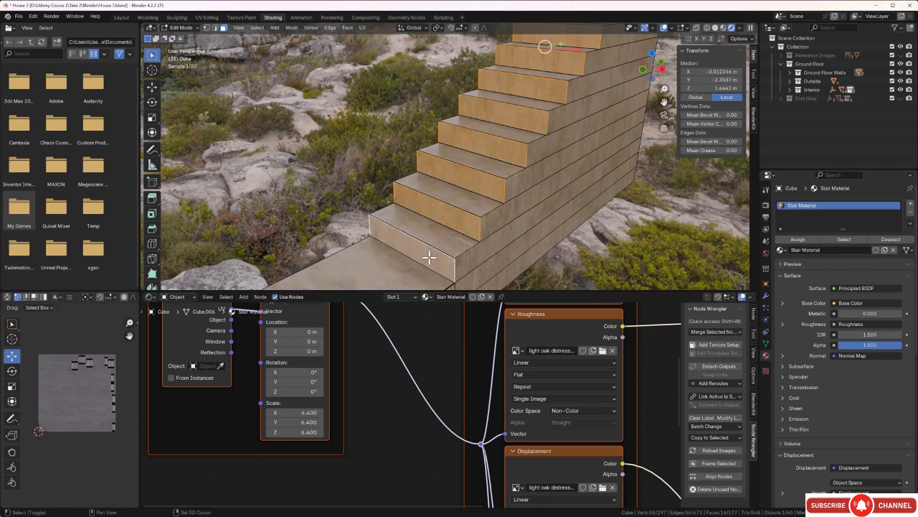
shift+middle_drag(431, 255, 456, 173)
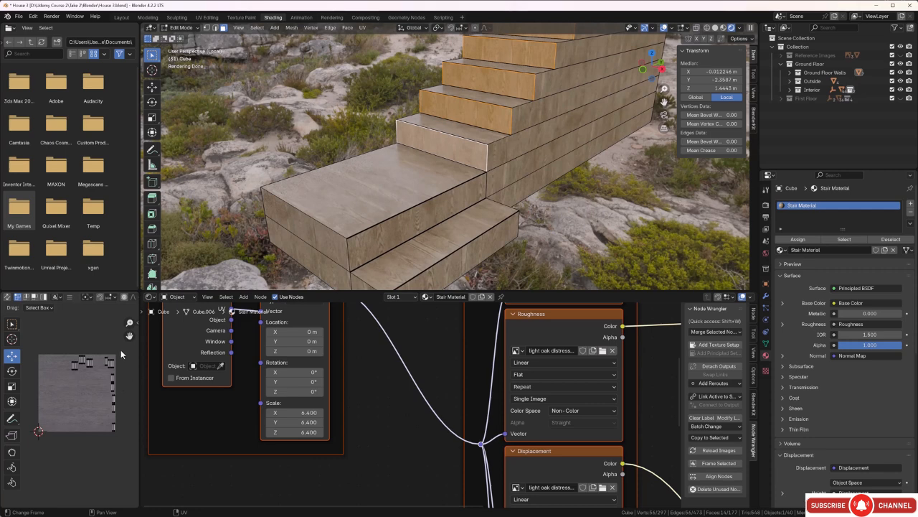
drag(120, 350, 63, 462)
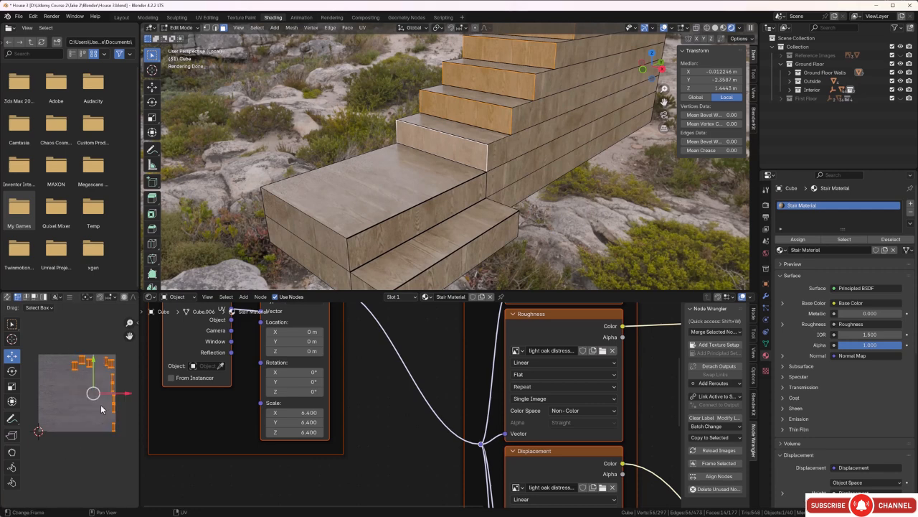
text(r)
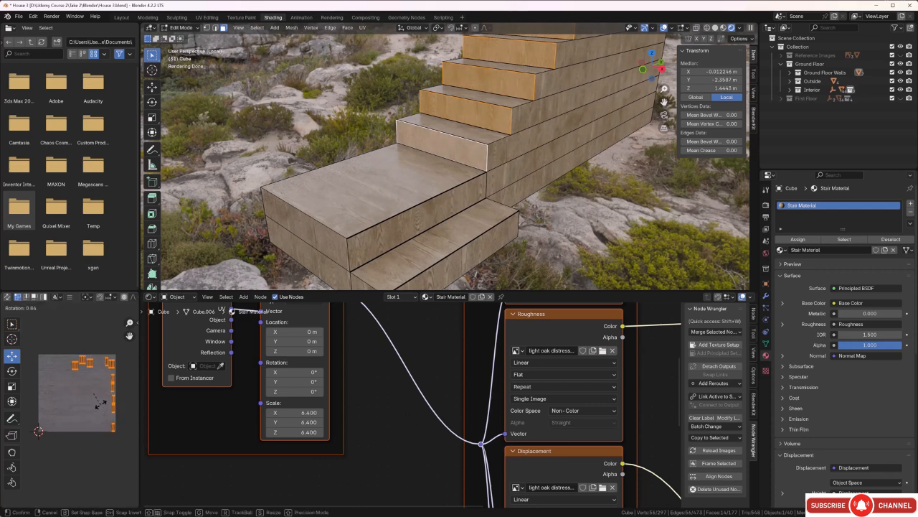
text(90)
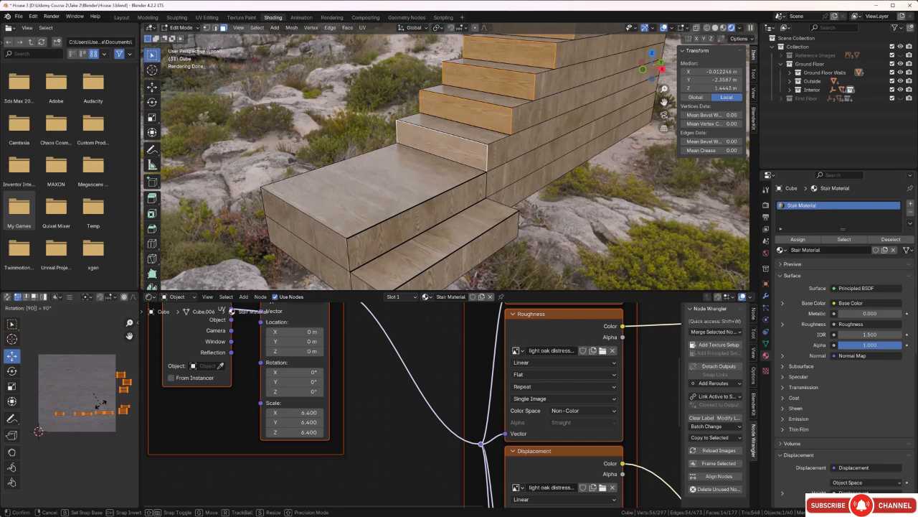
key(Return)
click(567, 213)
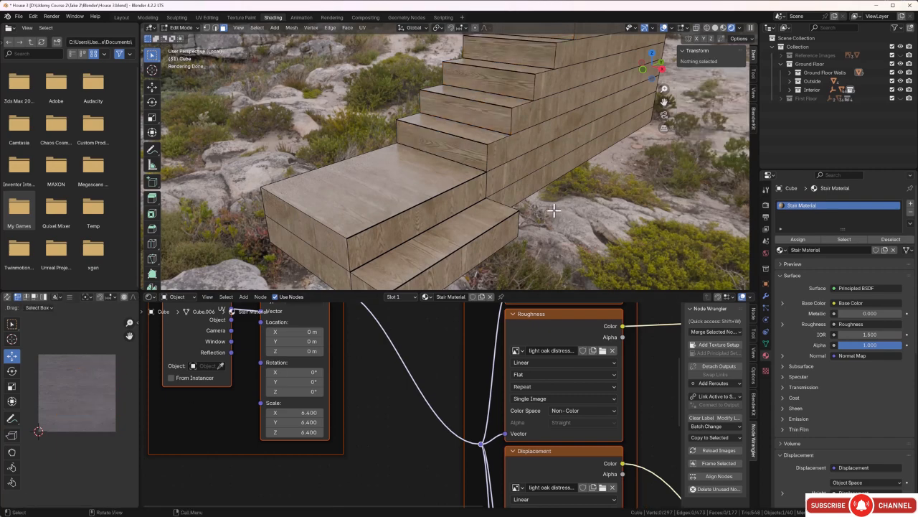
Rotate the UV islands of the two front riser faces at the landing and the lowest step by 90 degrees.
middle_drag(554, 209, 628, 217)
scroll(503, 163, up, 4)
scroll(467, 133, up, 5)
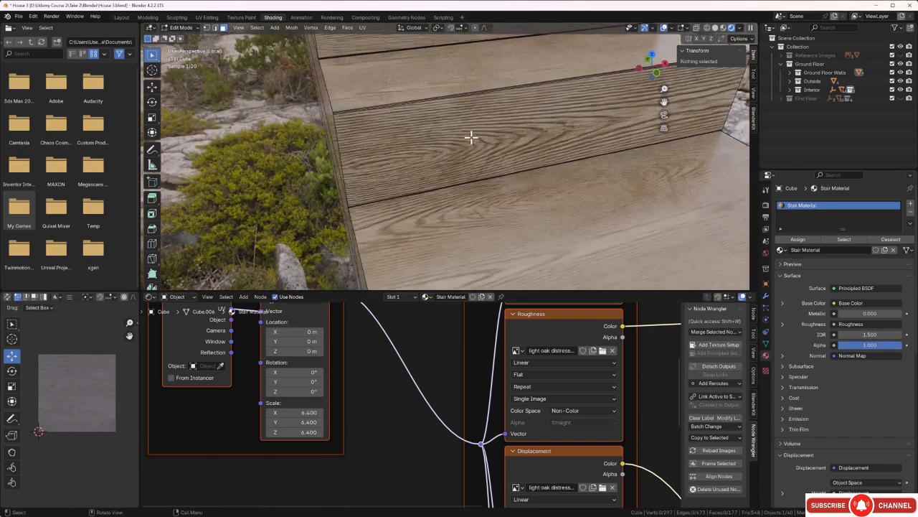
middle_drag(465, 140, 410, 123)
shift+click(388, 183)
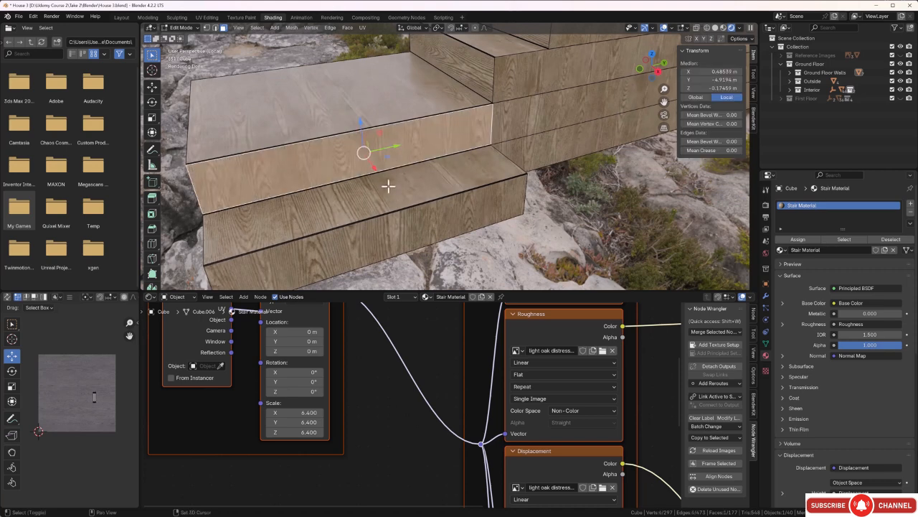
shift+click(395, 231)
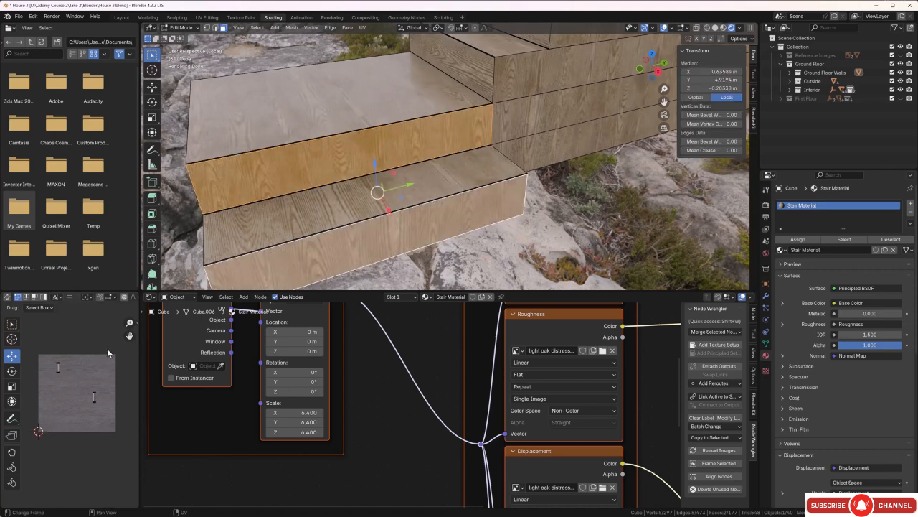
drag(107, 348, 47, 448)
text(r90)
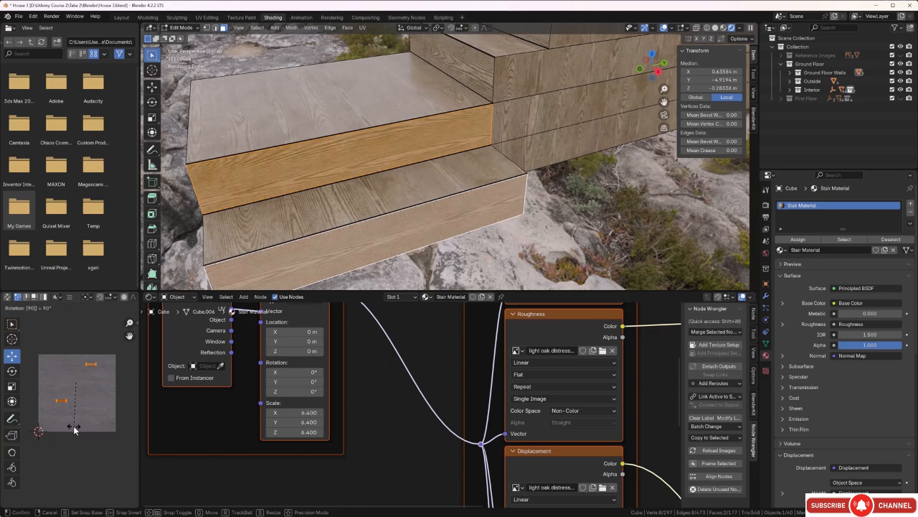
key(Return)
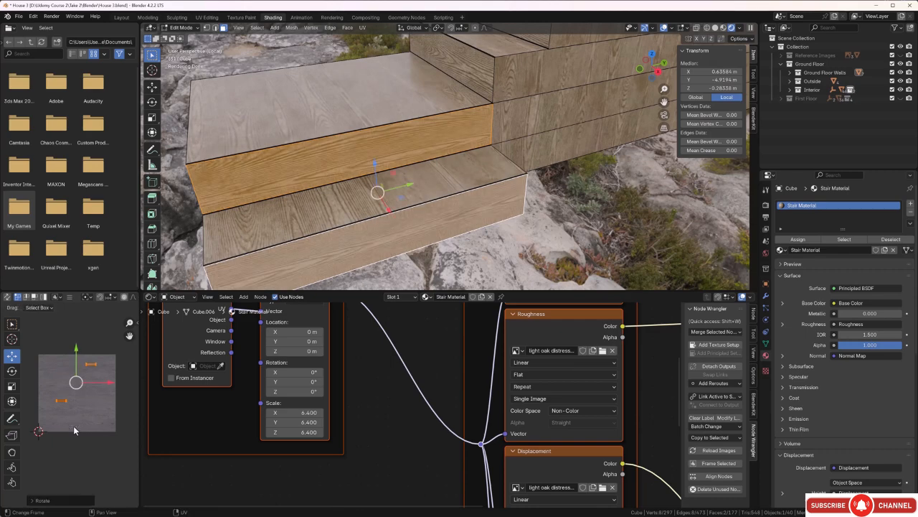
click(581, 227)
Return the staircase to Object Mode and check the grain on the lowest steps.
middle_drag(460, 243, 399, 190)
key(Tab)
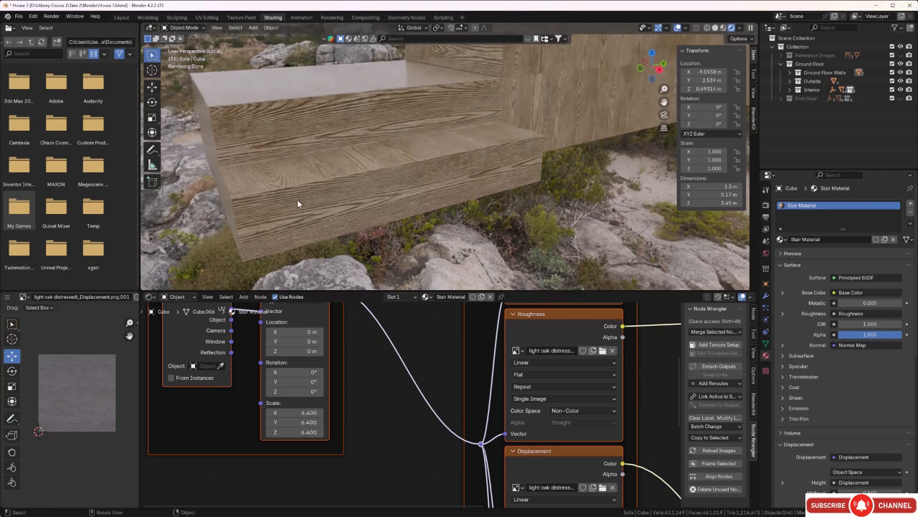
scroll(347, 185, up, 2)
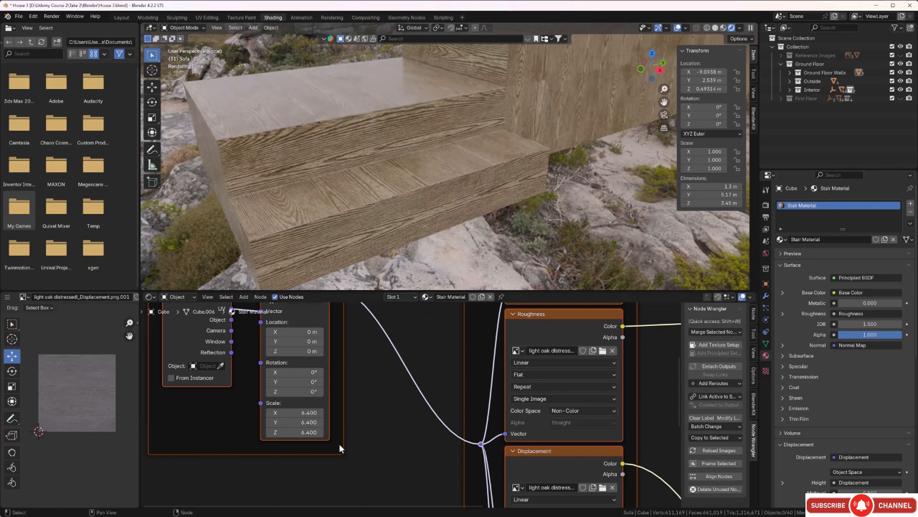
Move the Material Output node farther from the Principled BSDF node and make the node editor area taller.
scroll(426, 395, down, 6)
scroll(425, 366, down, 2)
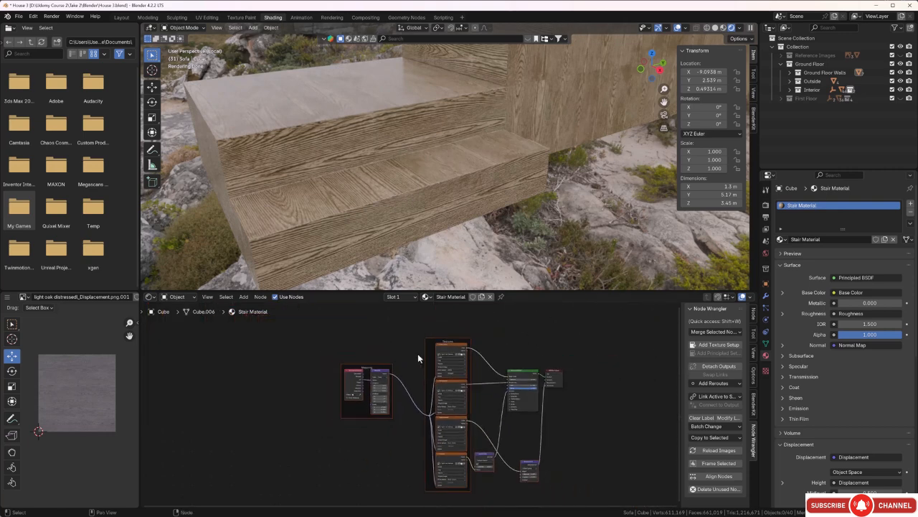
middle_drag(417, 353, 348, 371)
scroll(416, 363, up, 2)
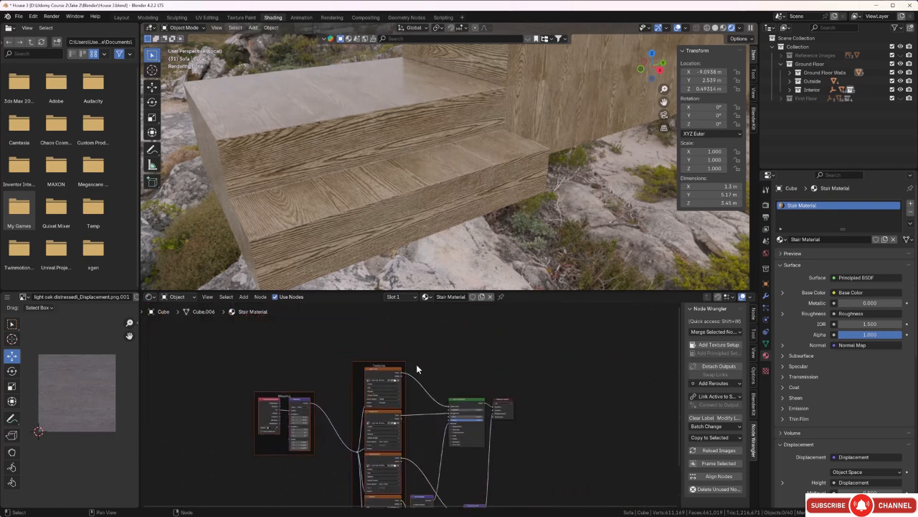
drag(515, 399, 586, 374)
drag(473, 398, 473, 394)
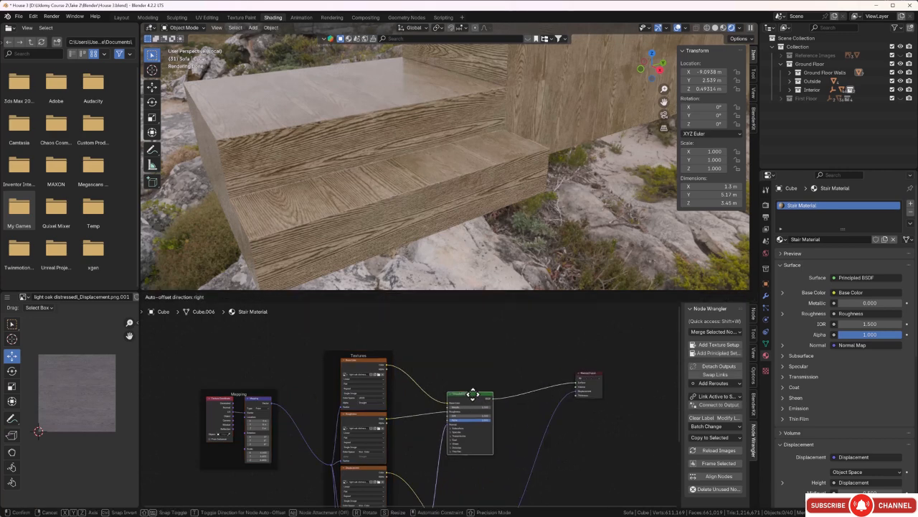
middle_drag(567, 365, 564, 379)
middle_drag(465, 365, 467, 371)
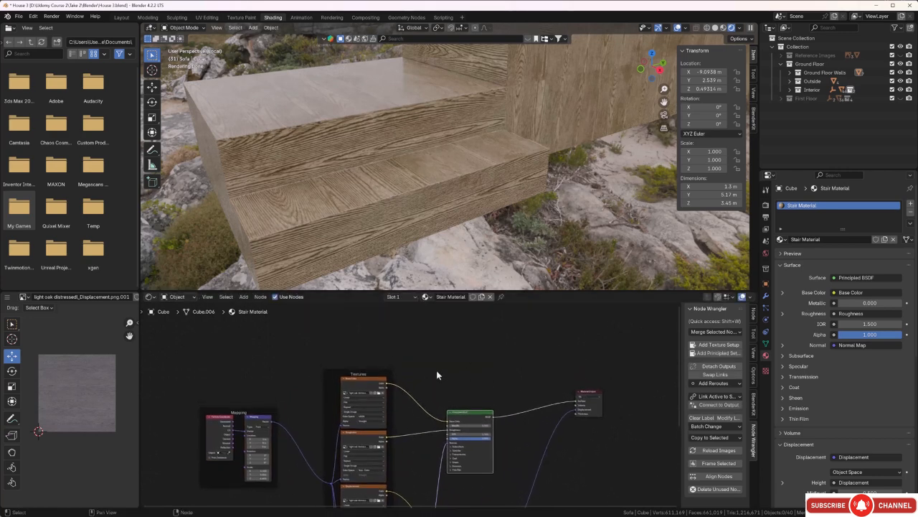
drag(364, 284, 364, 262)
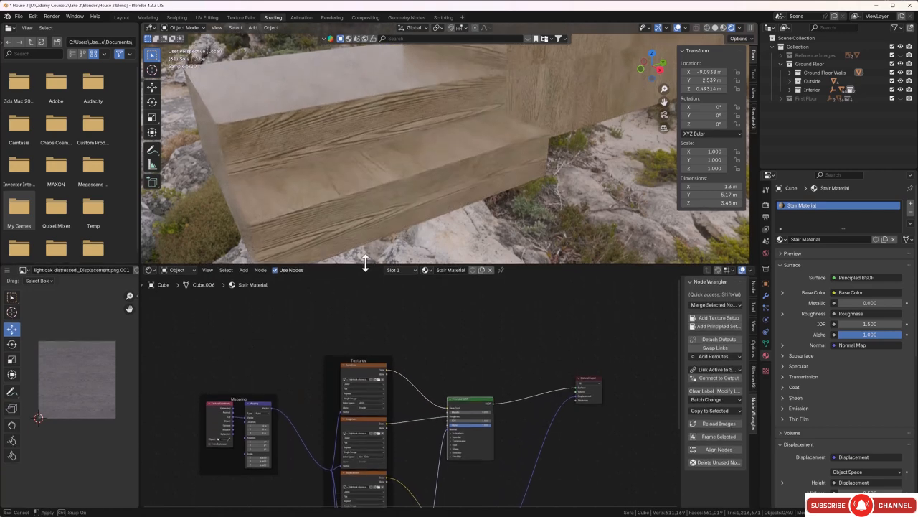
scroll(420, 358, up, 2)
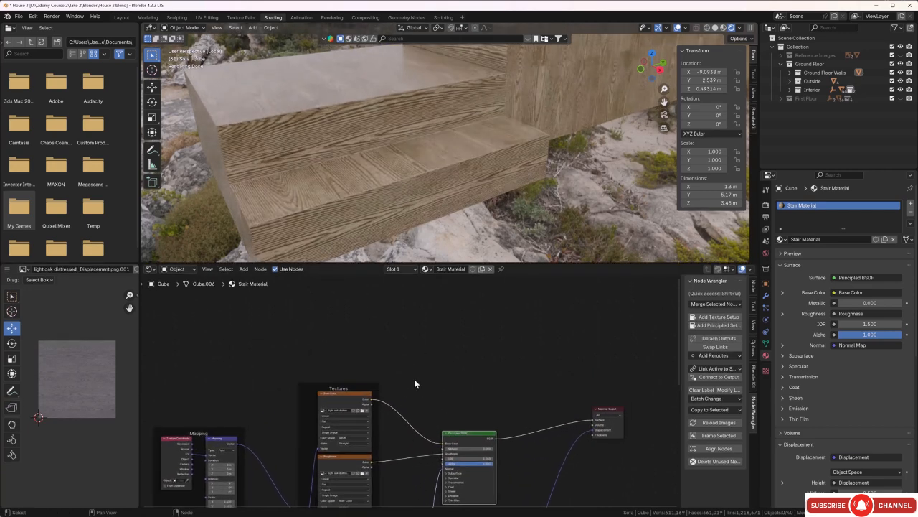
Add a Bevel node above the Textures frame in the stair material.
key(shift+a)
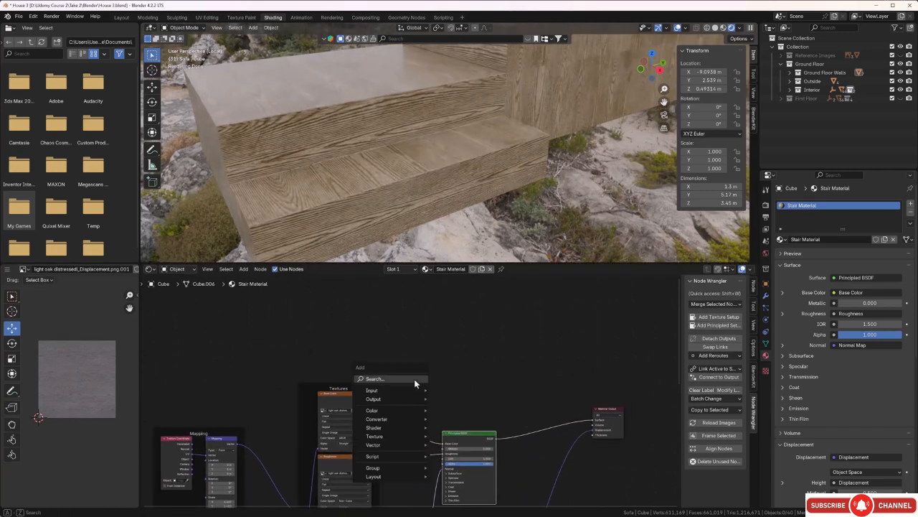
click(414, 379)
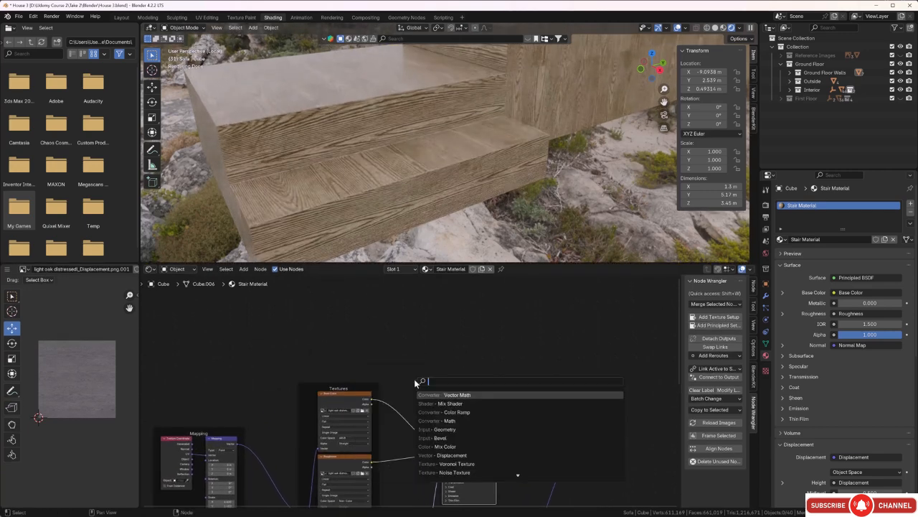
click(430, 437)
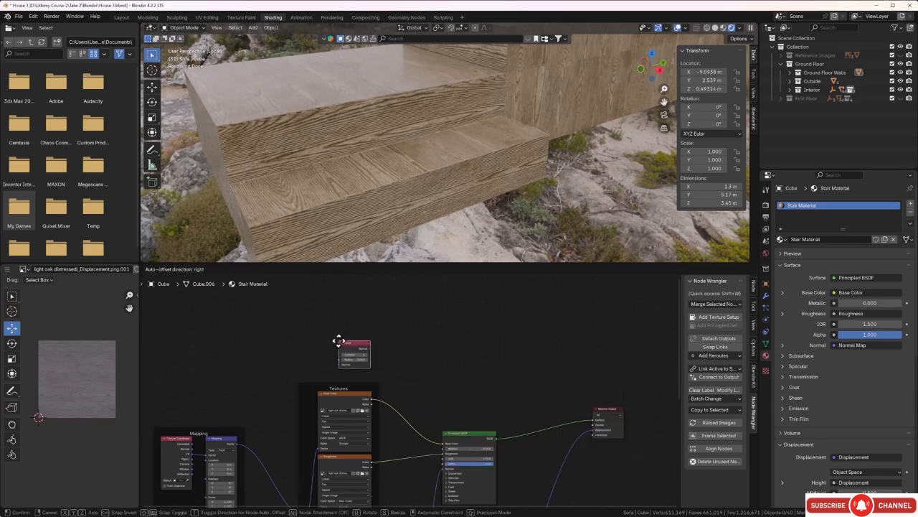
click(337, 341)
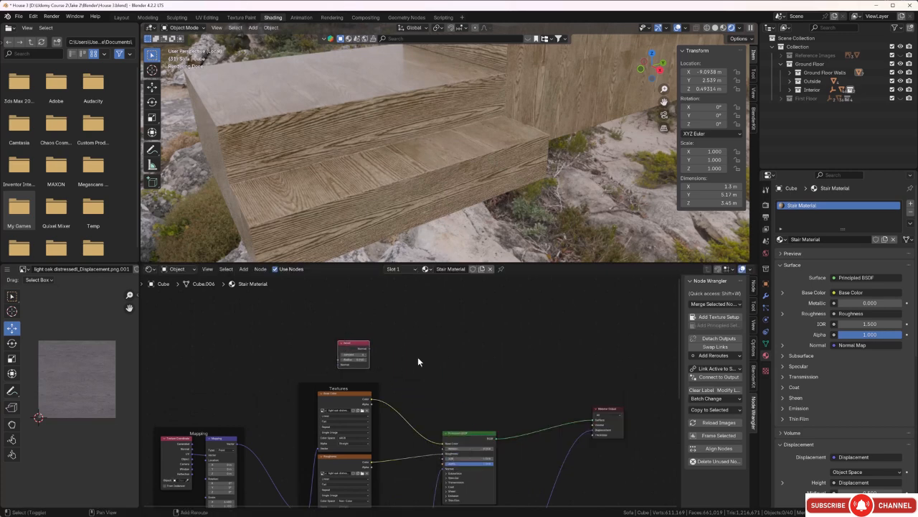
Add a Geometry input node directly above the Bevel node in the stair material.
key(shift+a)
click(417, 356)
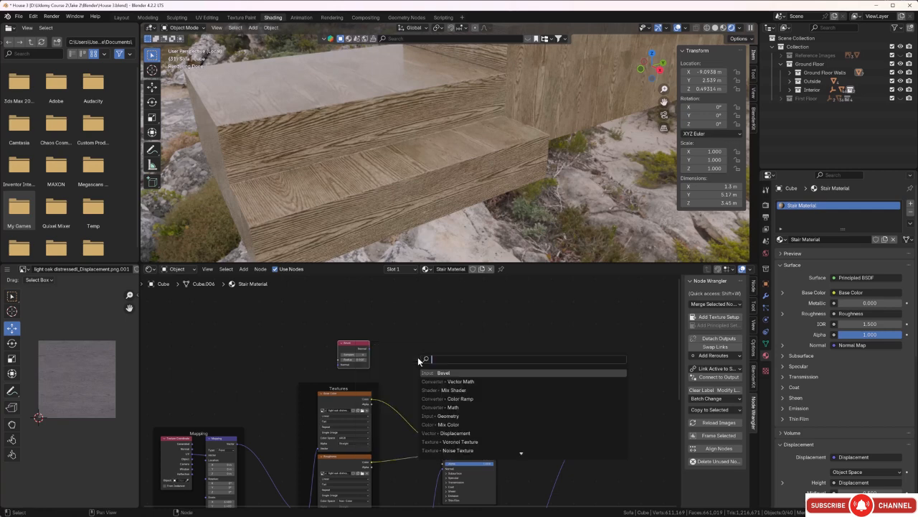
key(Down)
key(Down)
key(Down)
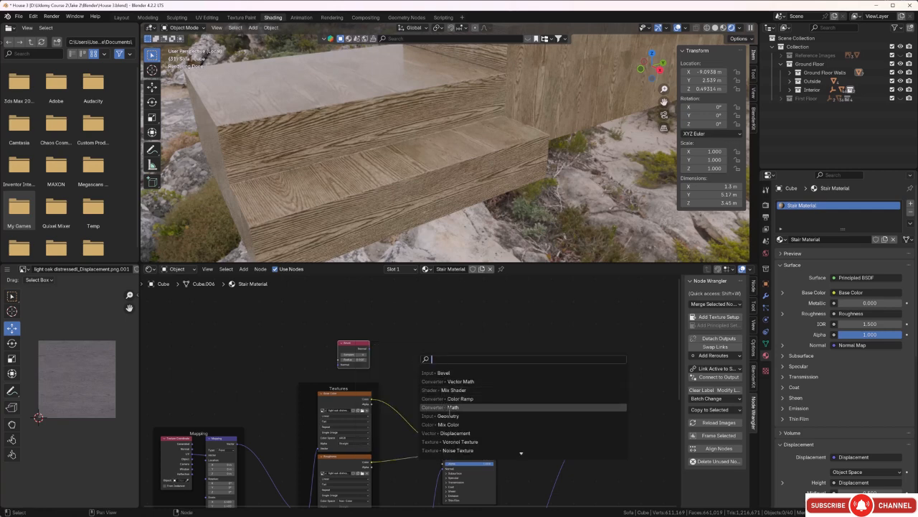
key(Return)
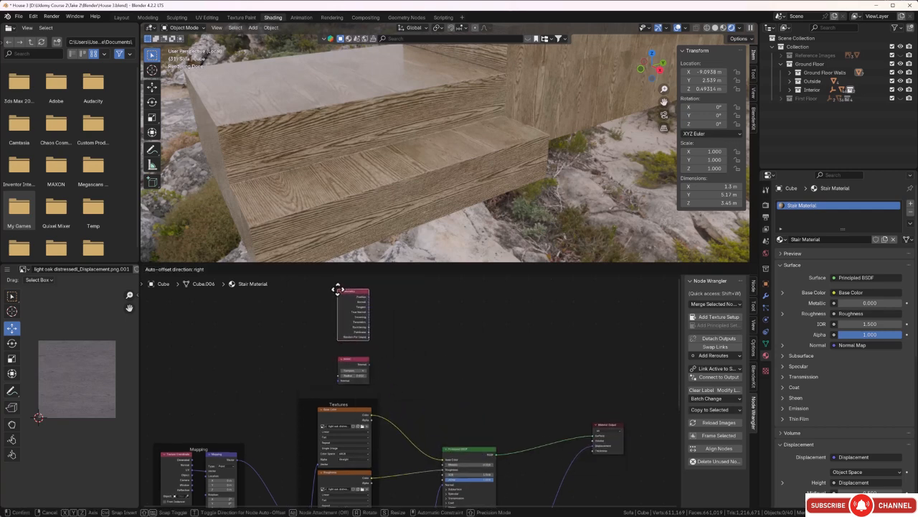
click(339, 311)
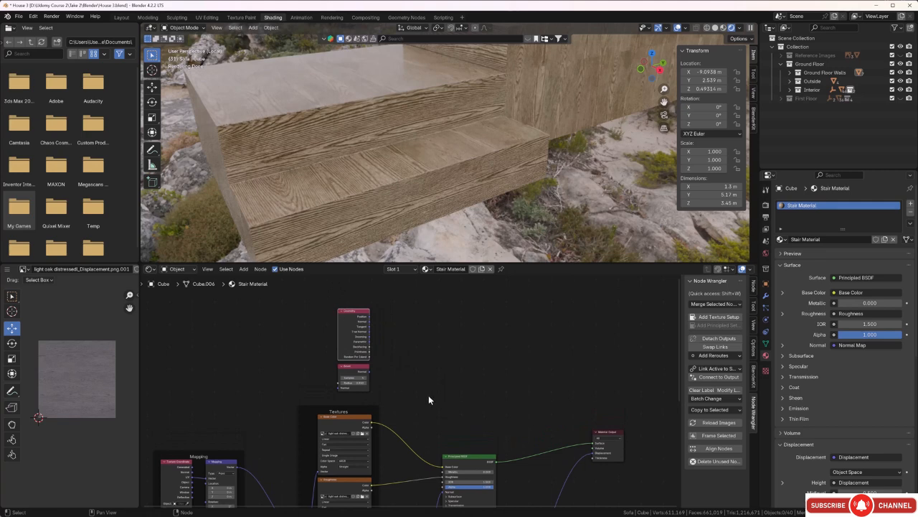
Add a Vector Math node beside the Geometry and Bevel nodes, on their output side.
key(shift+a)
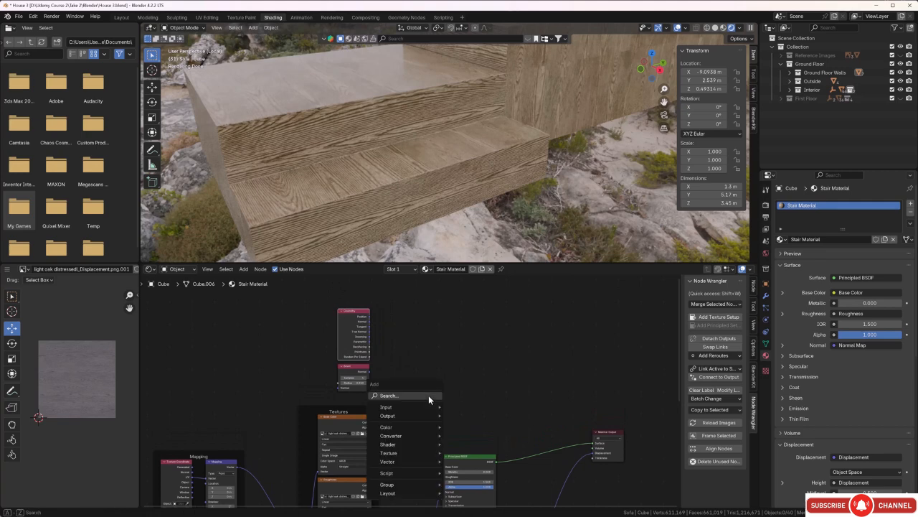
click(428, 395)
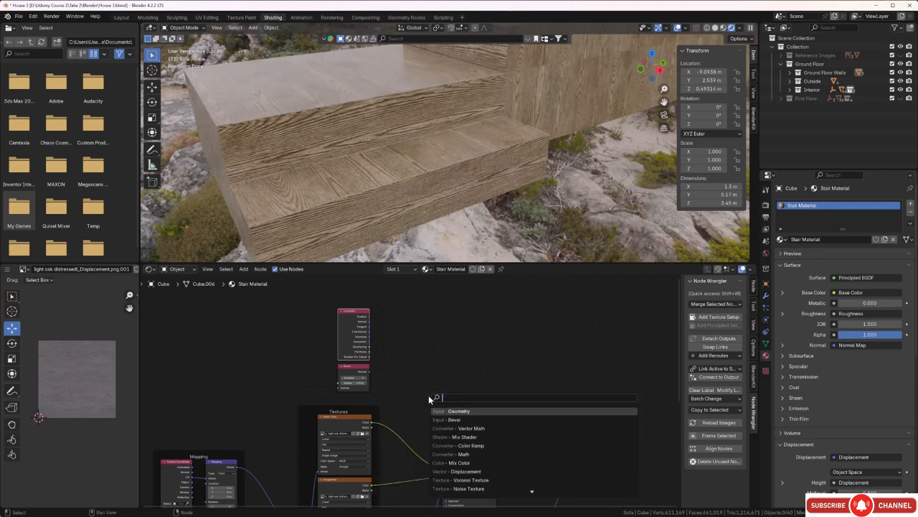
click(472, 428)
click(391, 332)
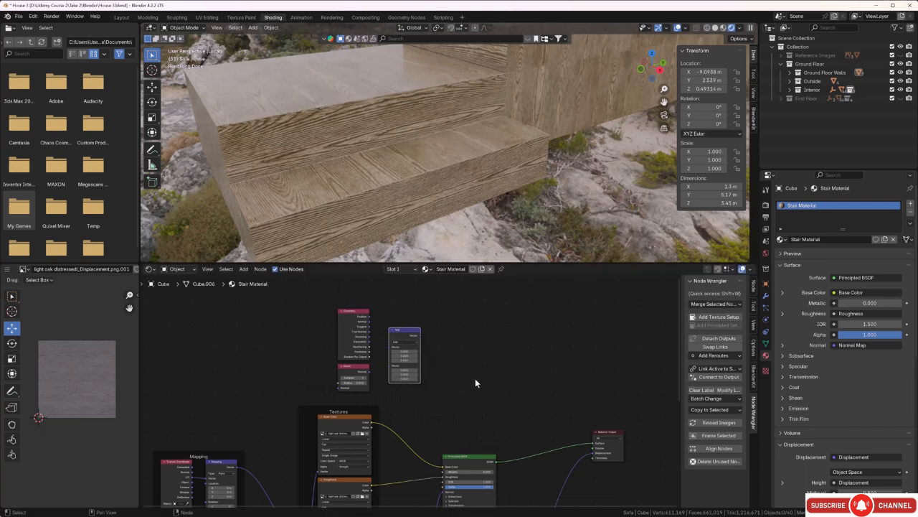
Add a Color Ramp node after the Vector Math node.
key(shift+a)
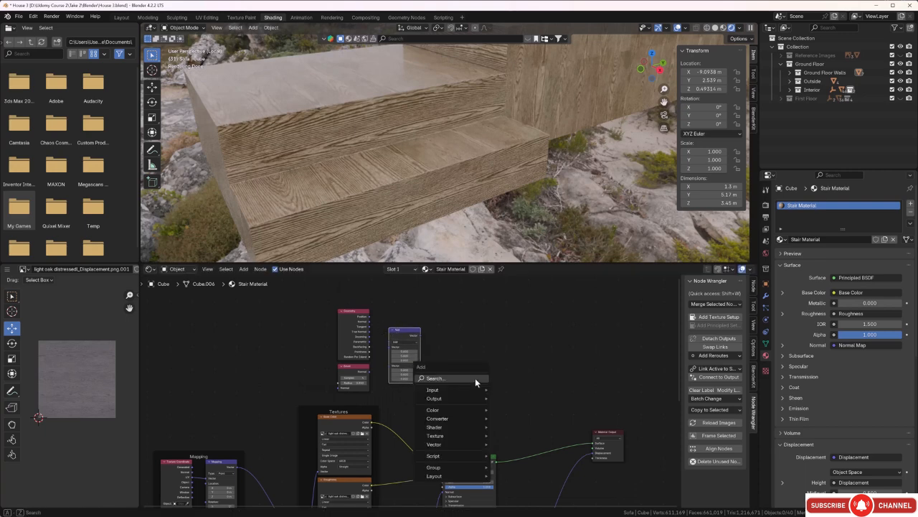
click(475, 378)
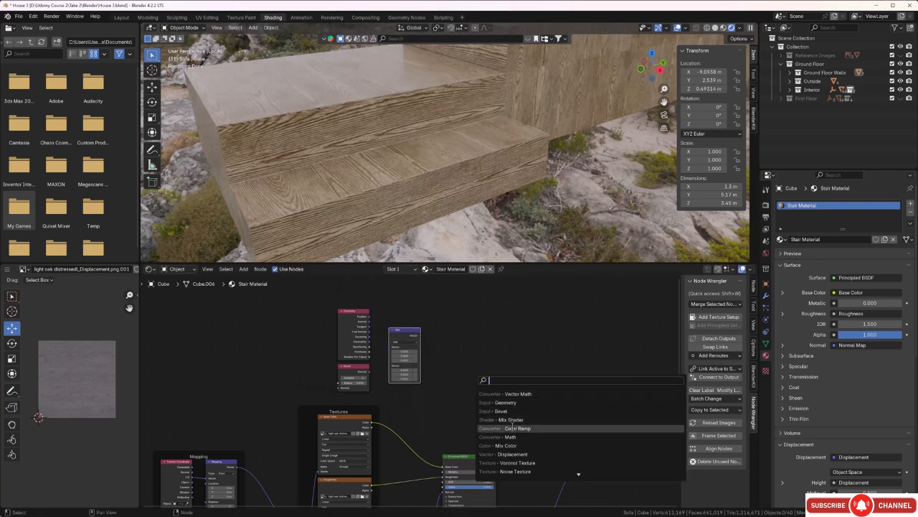
click(513, 428)
click(443, 334)
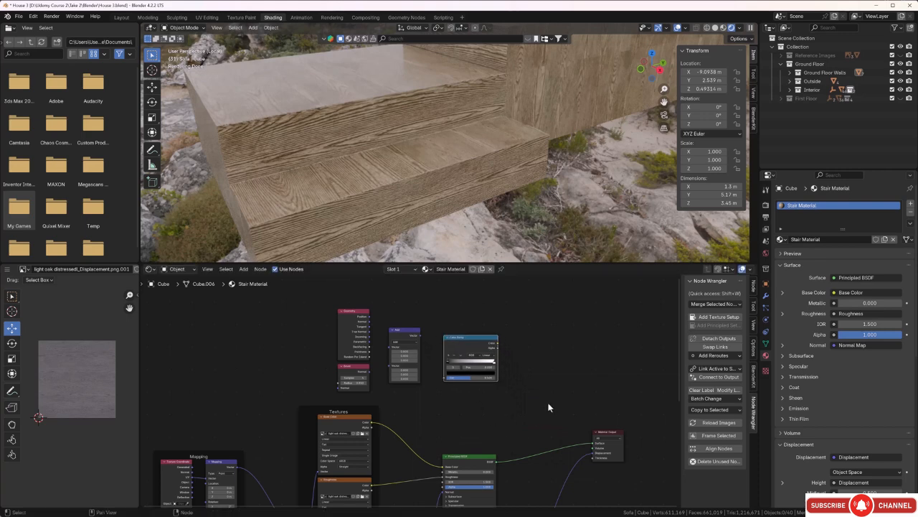
Add a Mix Shader node between the Color Ramp and the Material Output node.
middle_drag(548, 403, 501, 411)
key(shift+a)
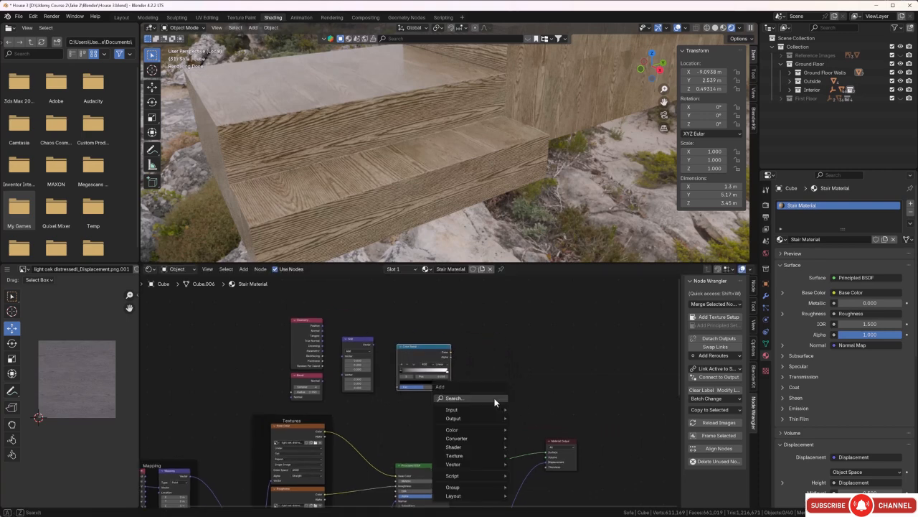
click(494, 399)
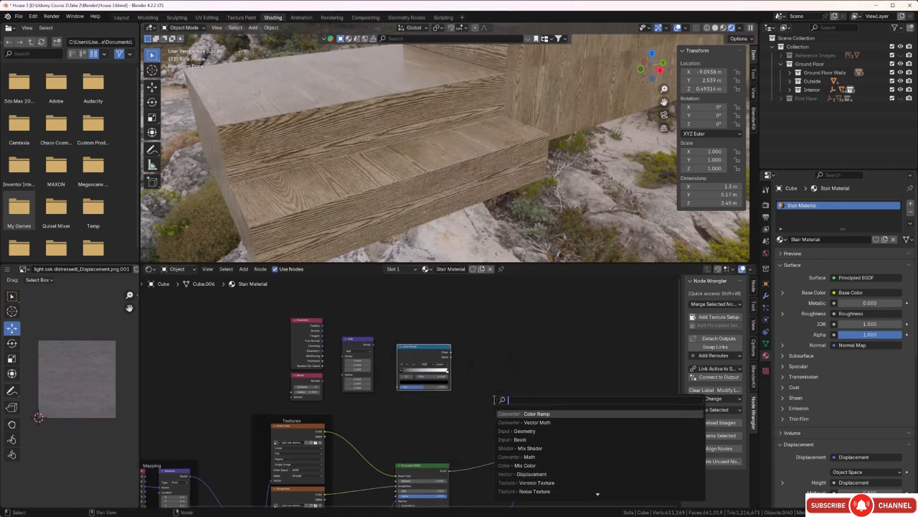
click(531, 448)
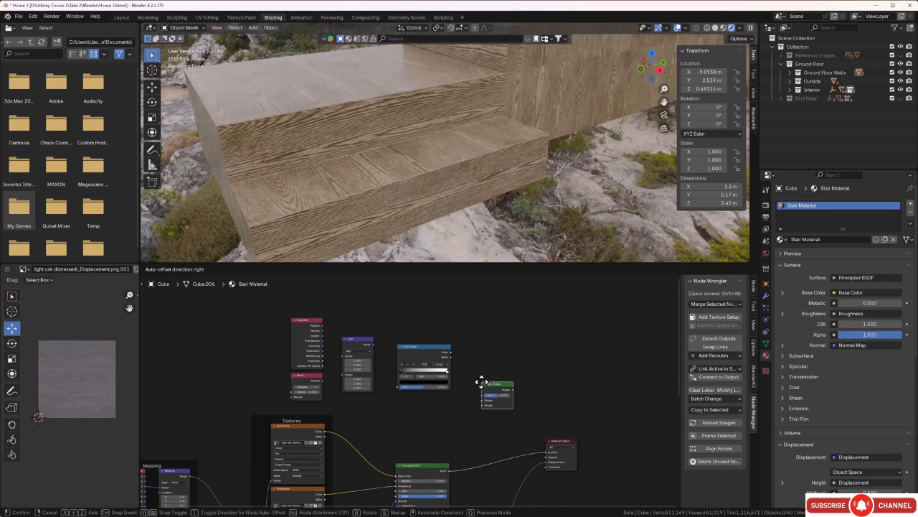
click(481, 382)
Change the Vector Math node's operation to Dot Product.
scroll(469, 409, up, 3)
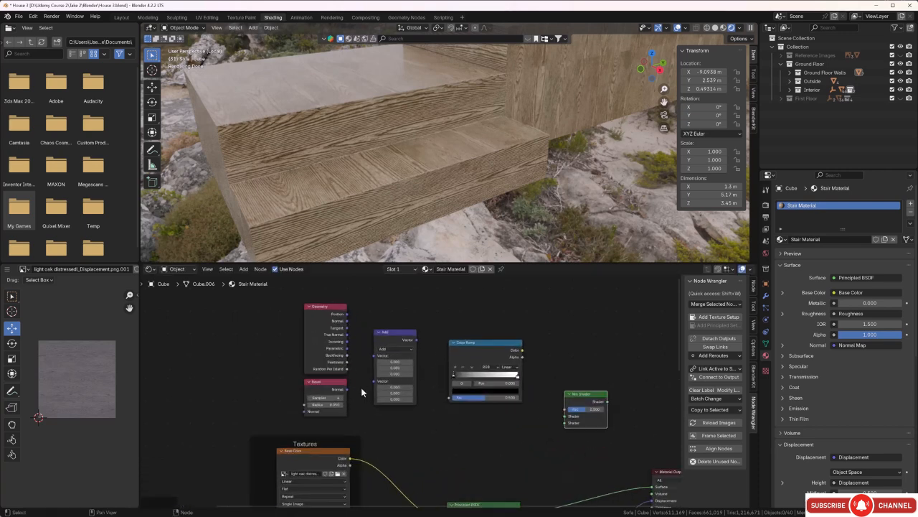
scroll(373, 350, up, 3)
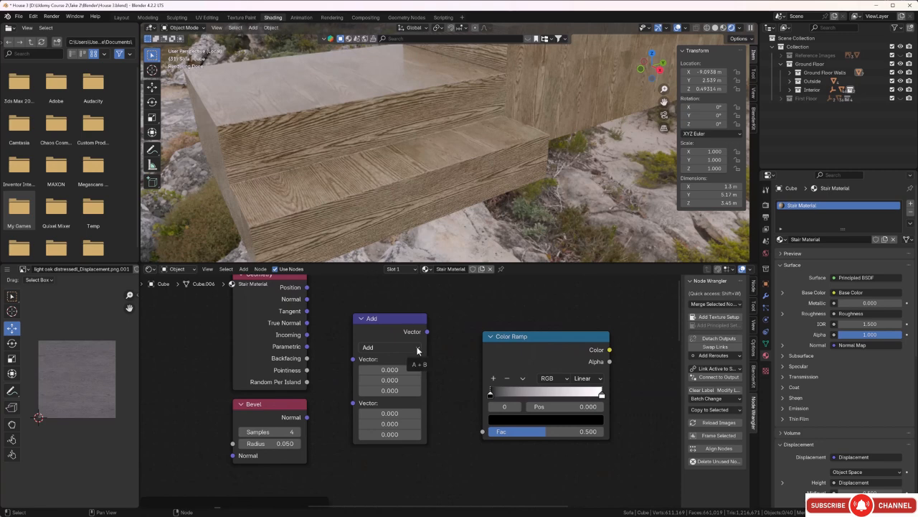
click(418, 351)
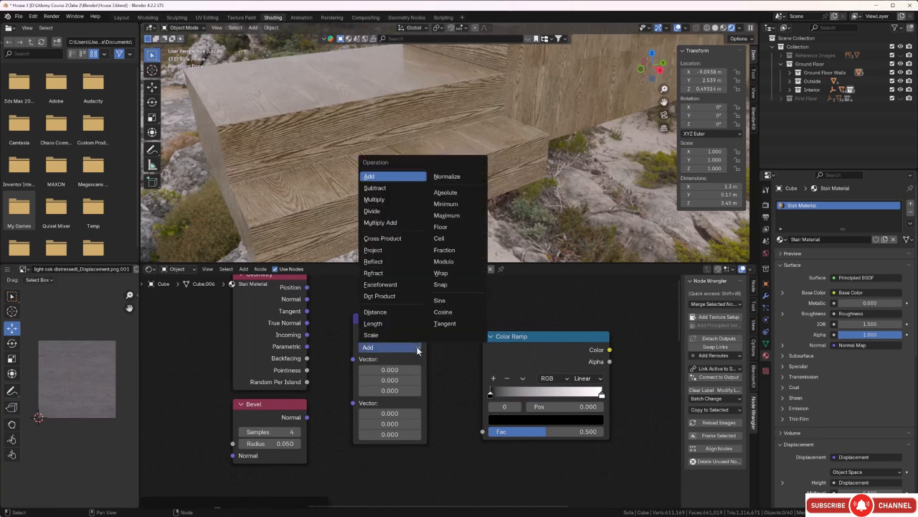
click(384, 297)
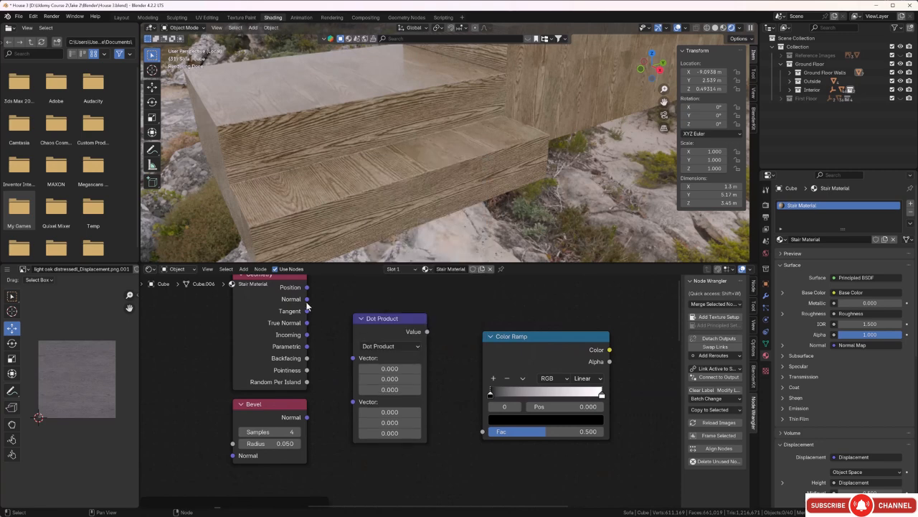
Link the Geometry node's Normal to the first Vector input of the Dot Product node and the Bevel node's Normal to the second.
drag(306, 299, 308, 303)
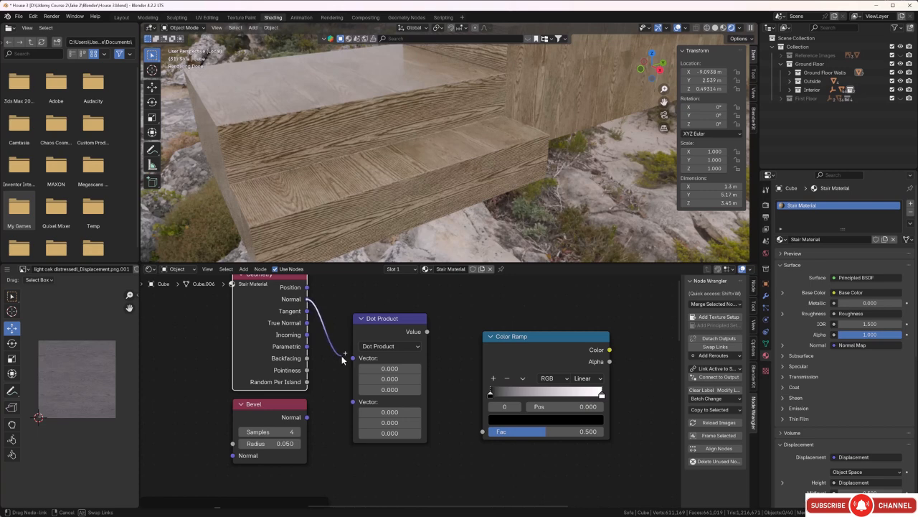
drag(343, 360, 348, 364)
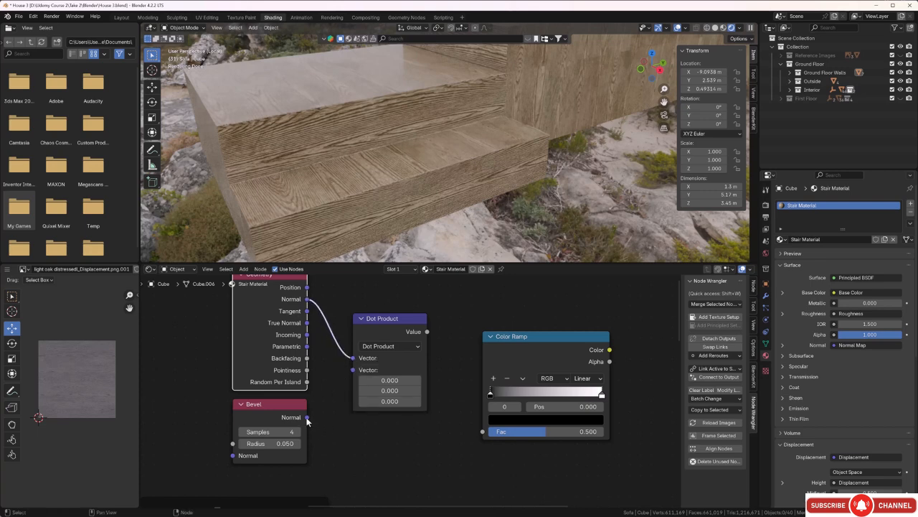
drag(307, 419, 352, 370)
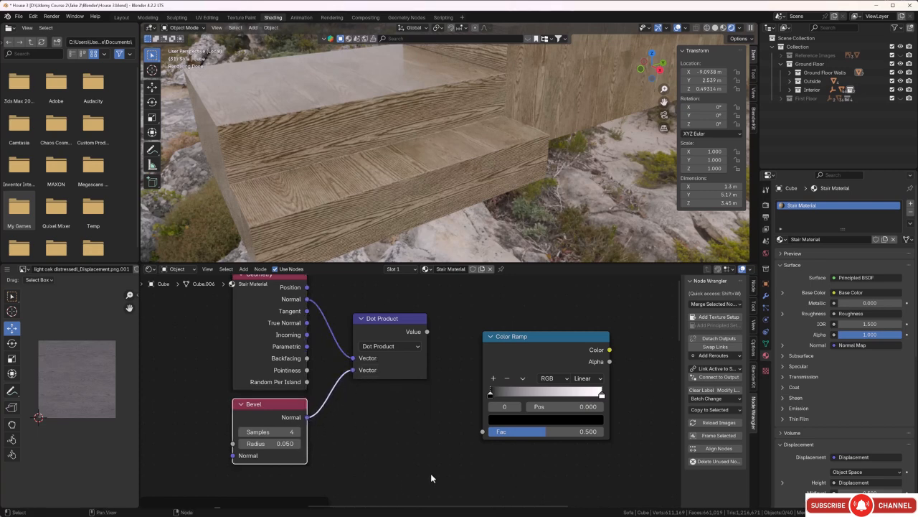
Link the Dot Product Value to the Color Ramp's Fac, and the Color Ramp's Color to the Mix Shader's Fac.
middle_drag(431, 472, 357, 442)
drag(354, 326, 409, 422)
middle_drag(486, 452, 379, 435)
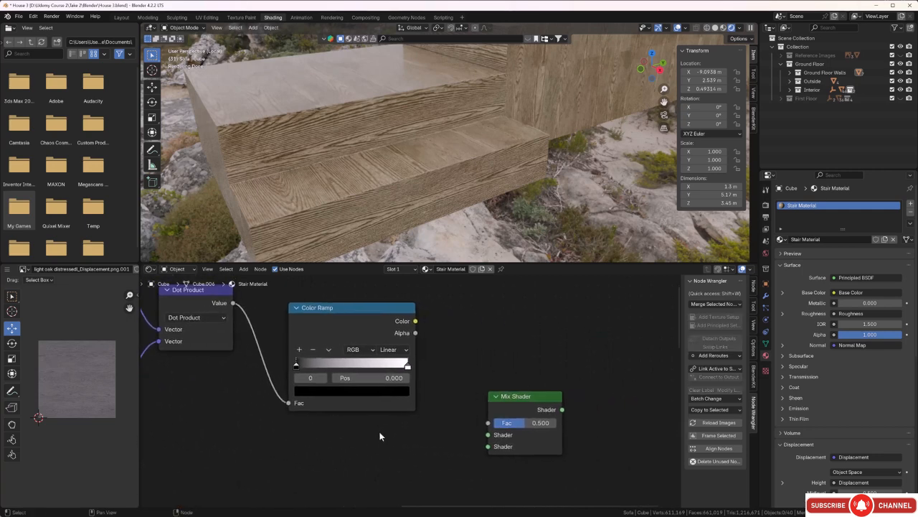
scroll(421, 387, down, 2)
drag(415, 335, 433, 371)
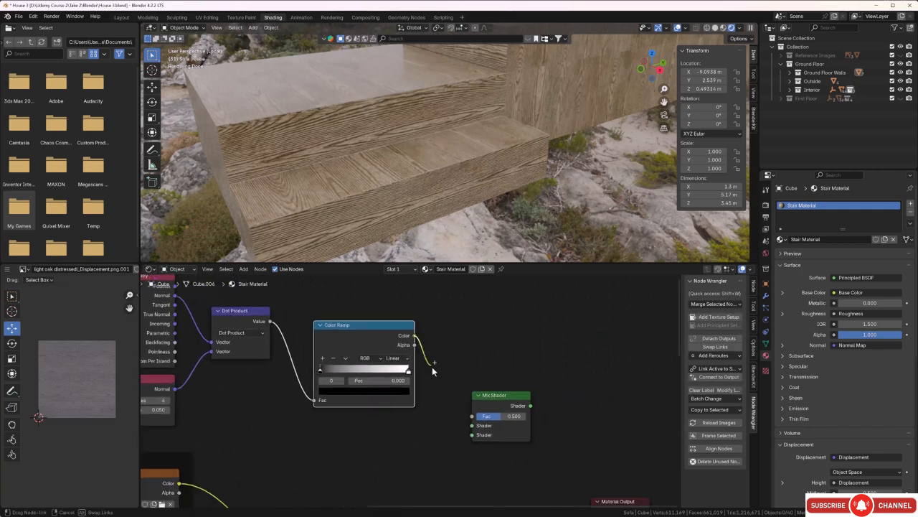
drag(460, 415, 470, 418)
scroll(464, 423, down, 2)
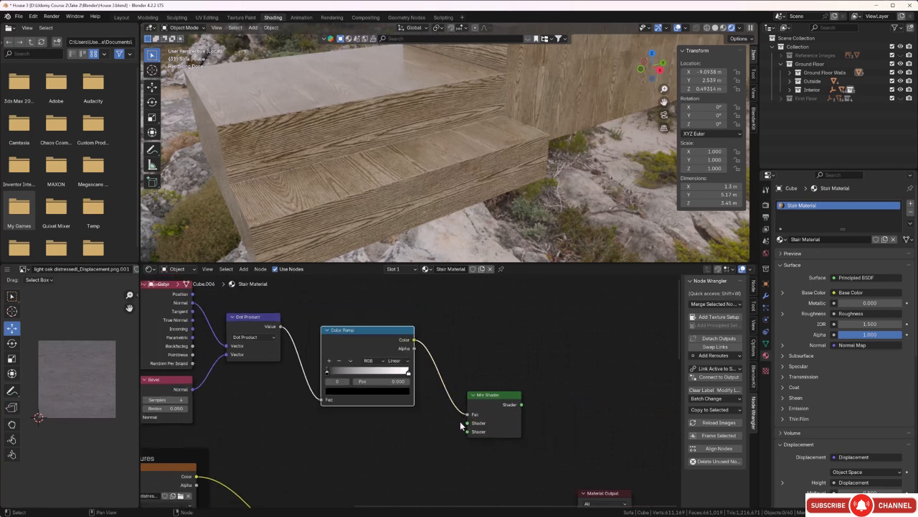
Move the Color Ramp link from the Mix Shader's Fac to the Material Output's Surface and inspect the edge mask on the stairs.
middle_drag(474, 440, 420, 367)
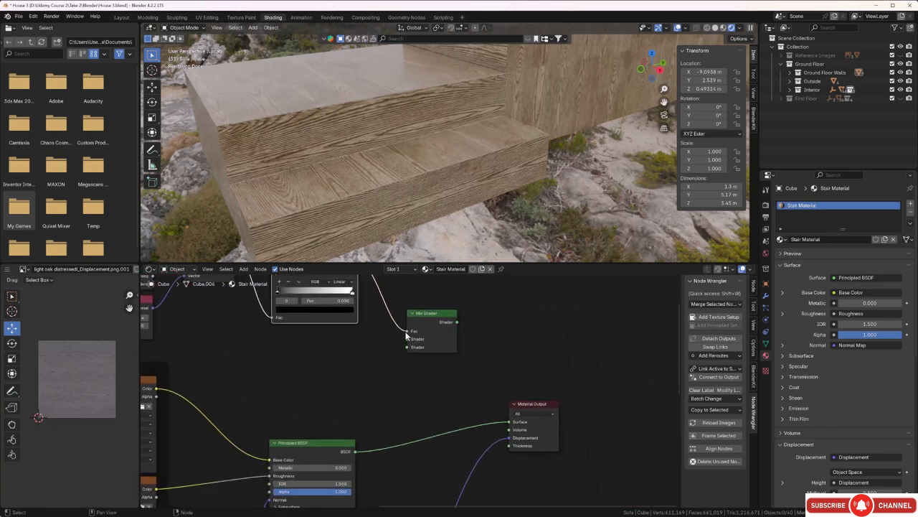
drag(407, 330, 509, 422)
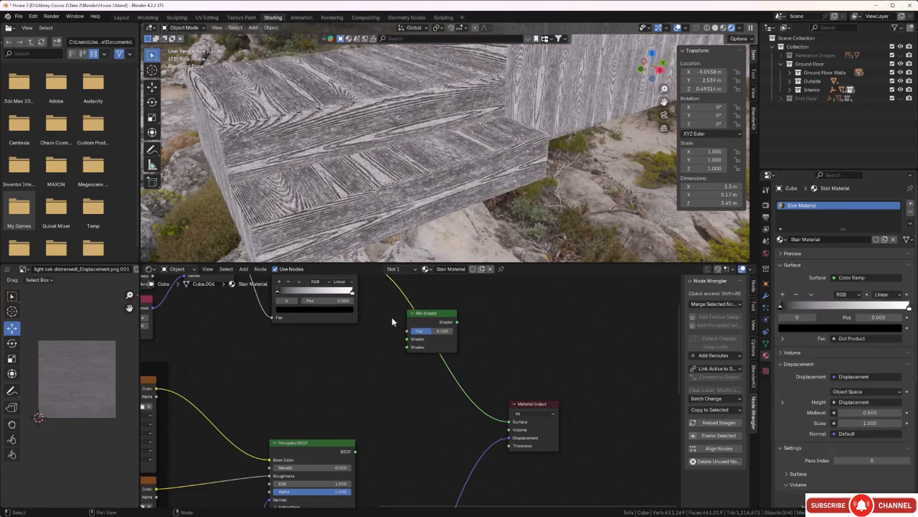
middle_drag(336, 177, 349, 176)
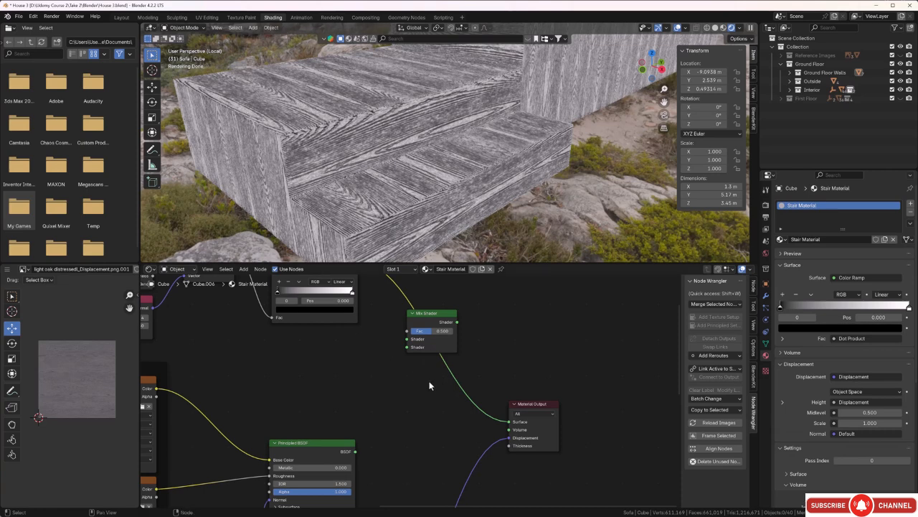
Set the Displacement node's Scale to 0.100 and check the mask on the steps.
scroll(424, 379, down, 5)
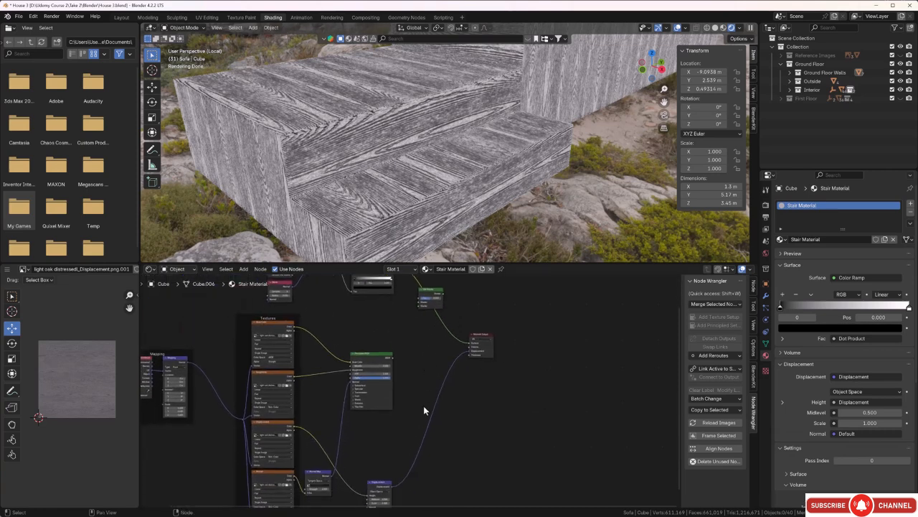
scroll(424, 410, up, 5)
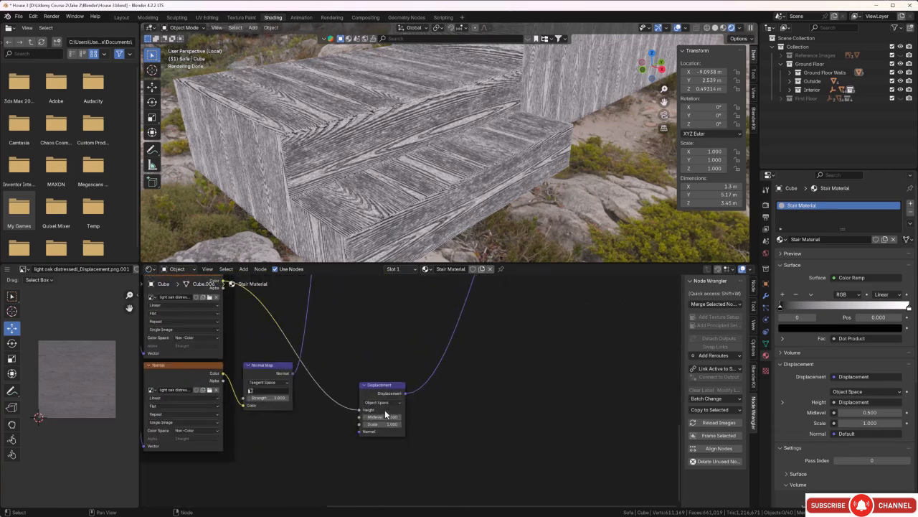
scroll(385, 409, up, 6)
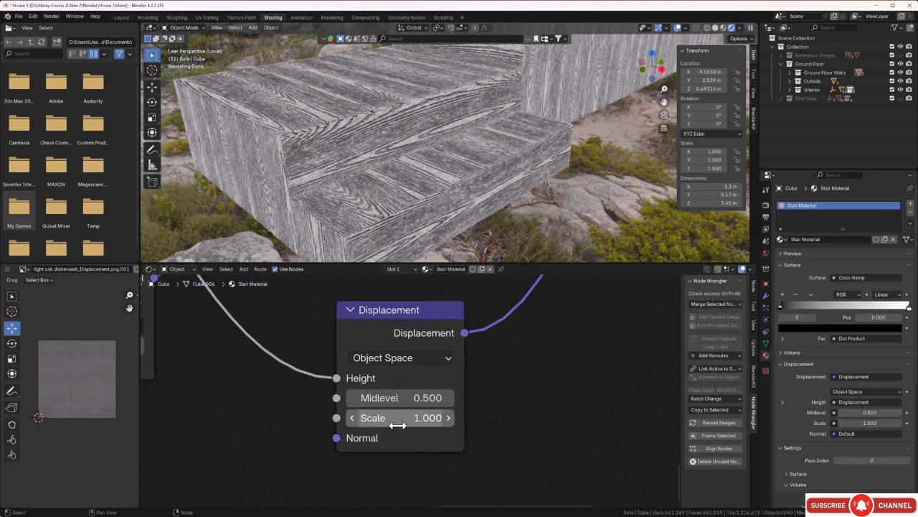
drag(373, 423, 273, 424)
middle_drag(415, 158, 405, 162)
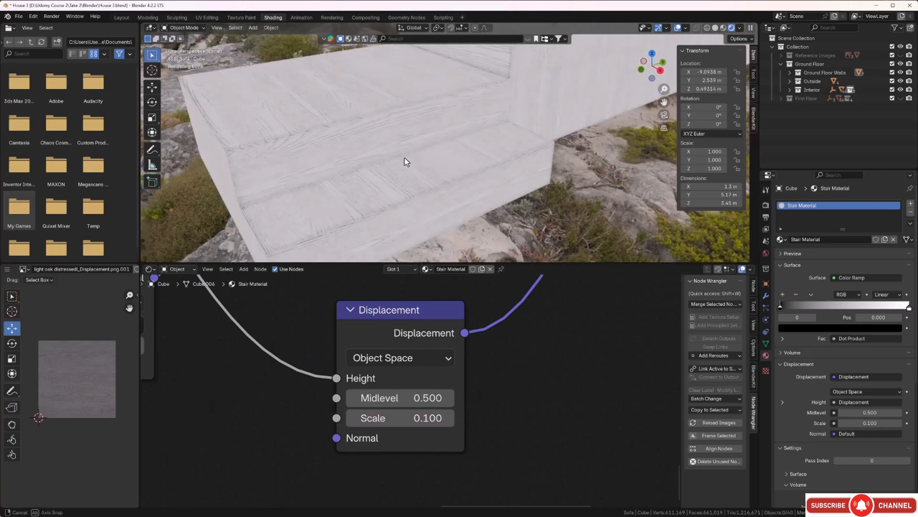
Increase the Bevel node's Radius to 0.450.
scroll(462, 311, down, 5)
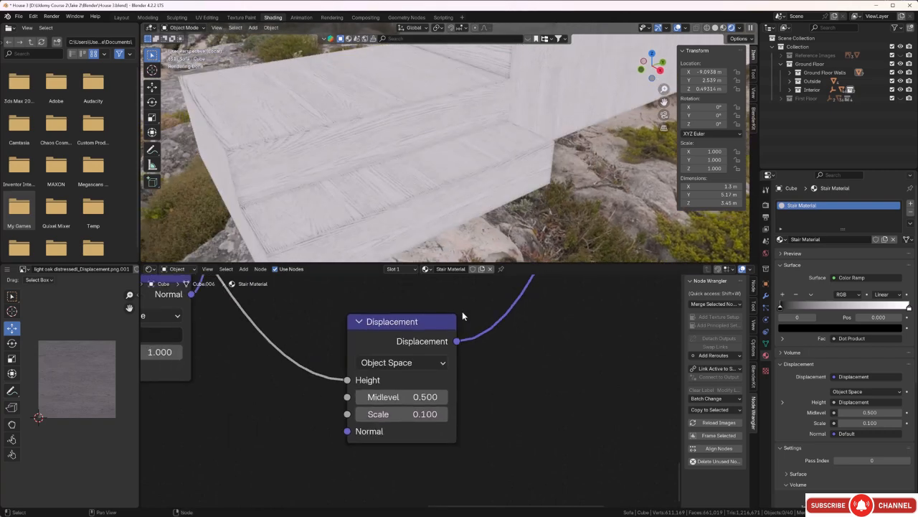
middle_drag(459, 308, 466, 416)
scroll(464, 409, down, 4)
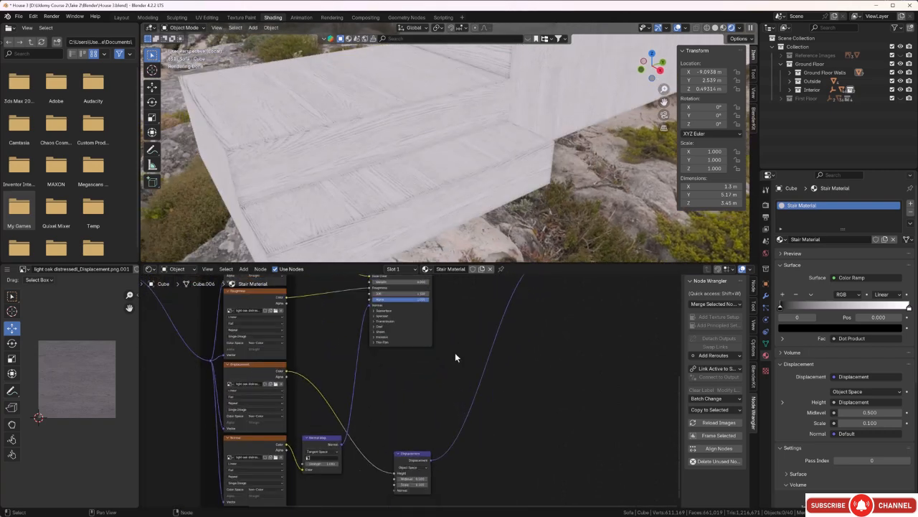
middle_drag(455, 331, 474, 419)
middle_drag(482, 350, 475, 412)
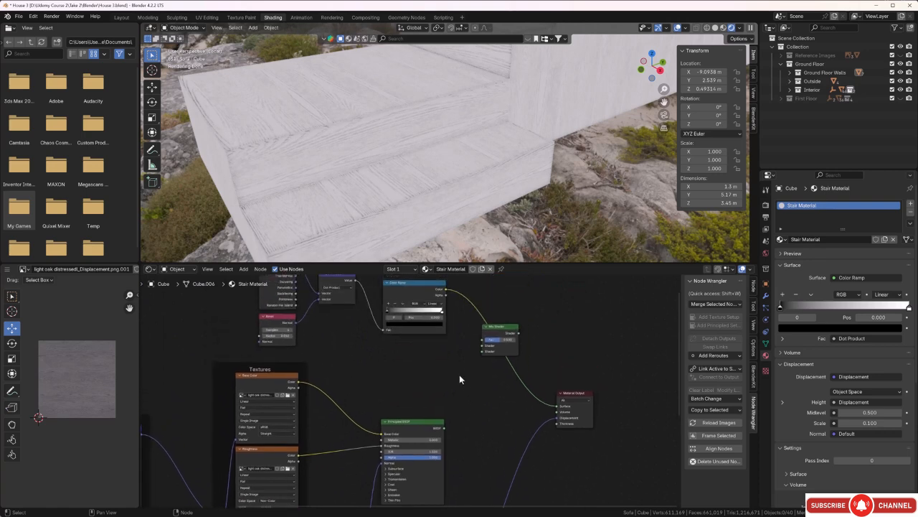
middle_drag(458, 376, 477, 405)
middle_drag(328, 398, 354, 397)
scroll(313, 370, up, 8)
middle_drag(313, 370, 468, 412)
scroll(407, 396, up, 6)
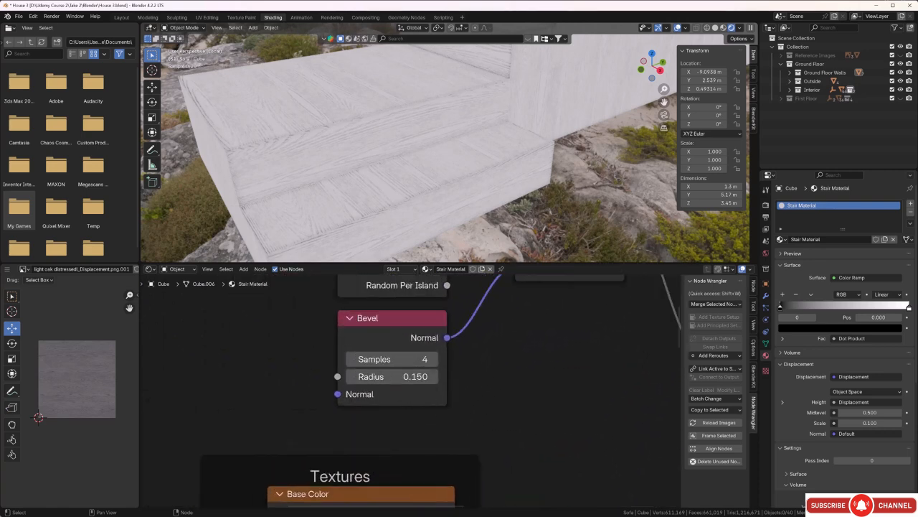
click(434, 377)
click(433, 377)
click(434, 377)
click(433, 377)
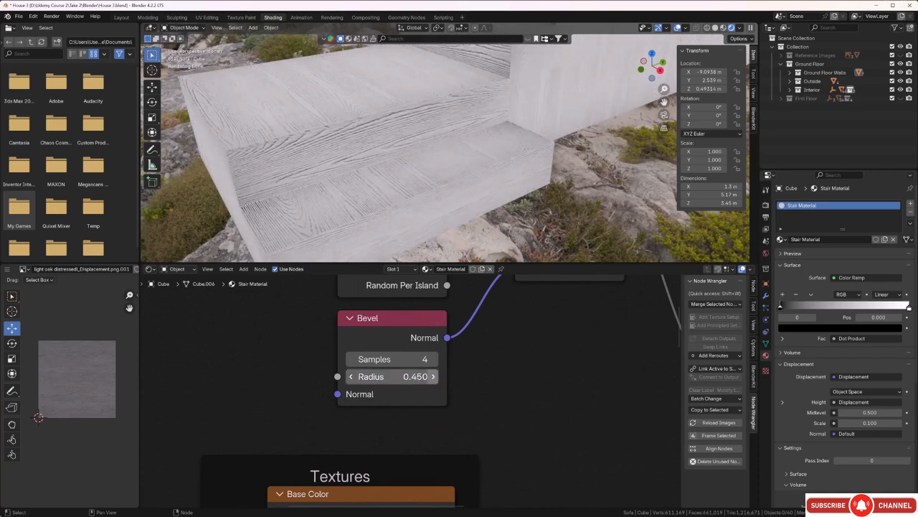
Increase the Bevel node's Radius to 0.550 and inspect the mask on the steps.
click(433, 376)
middle_drag(297, 195, 338, 190)
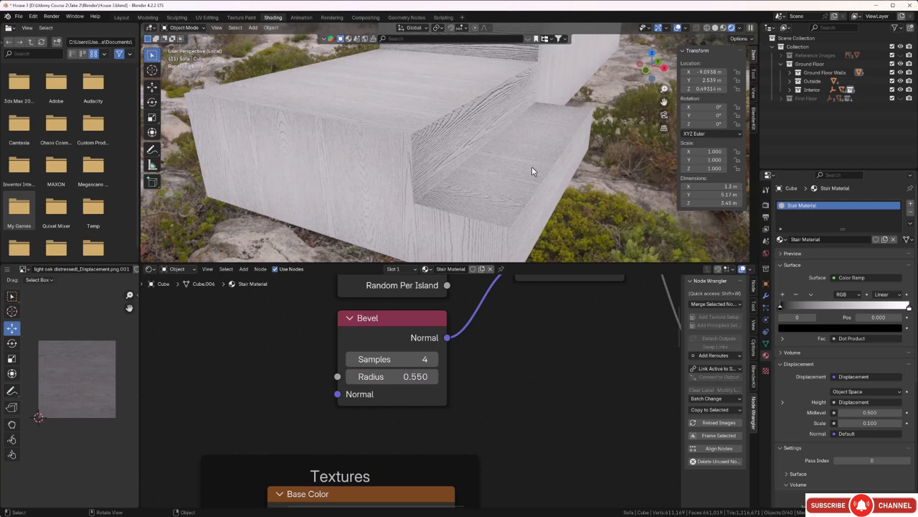
mouse_move(532, 171)
middle_down()
mouse_move(503, 215)
mouse_move(515, 166)
middle_up()
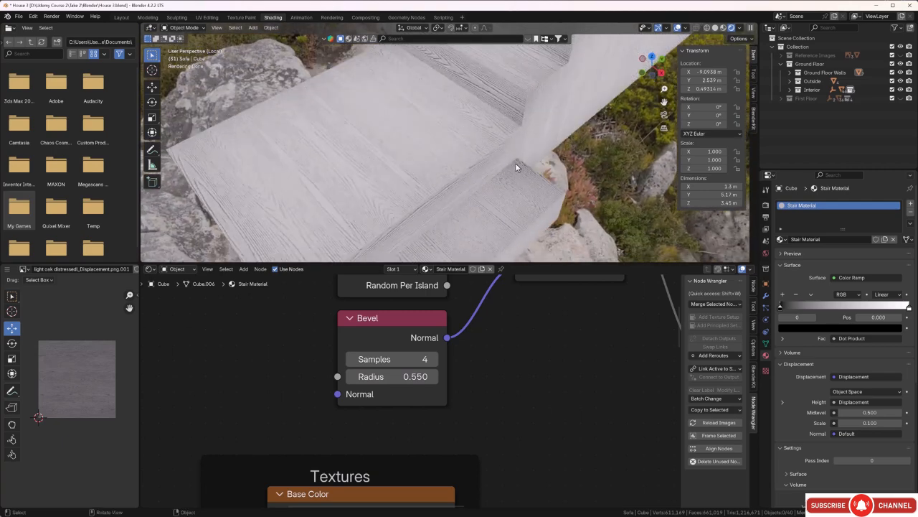
middle_drag(236, 186, 371, 150)
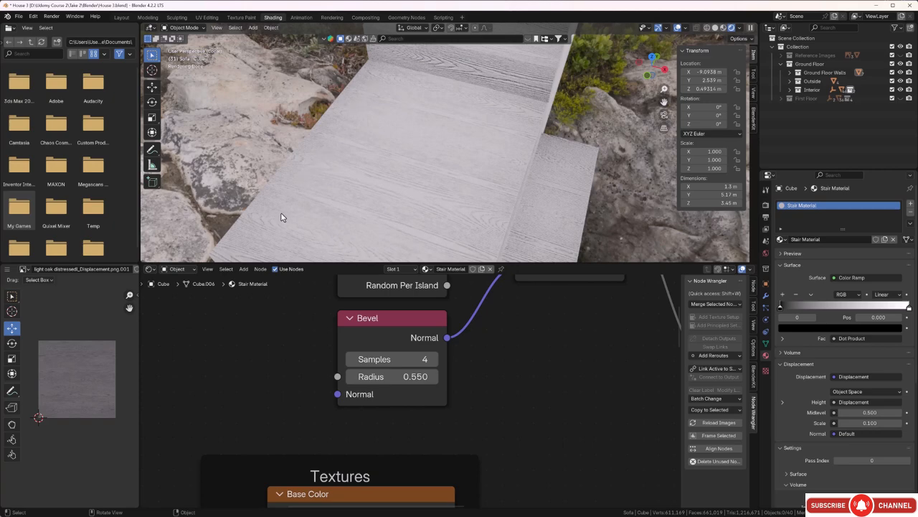
middle_drag(452, 94, 382, 123)
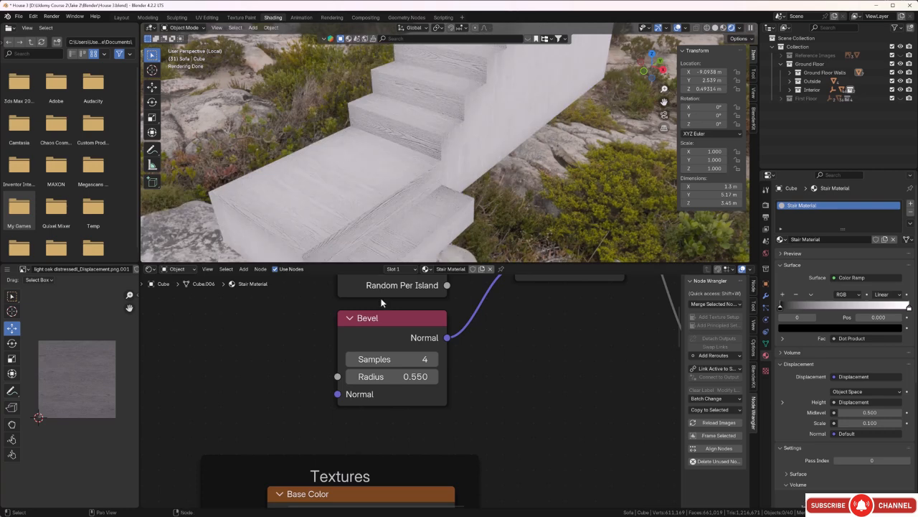
Move the Color Ramp's black stop to position 0.297 and check the mask on the stairs.
scroll(452, 353, down, 2)
middle_drag(526, 331, 463, 436)
middle_drag(570, 337, 482, 312)
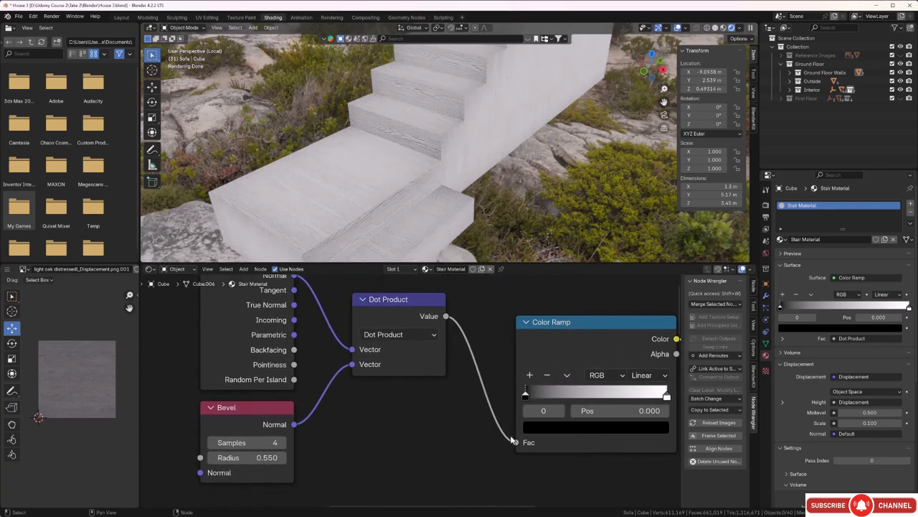
scroll(531, 404, up, 1)
drag(534, 400, 581, 392)
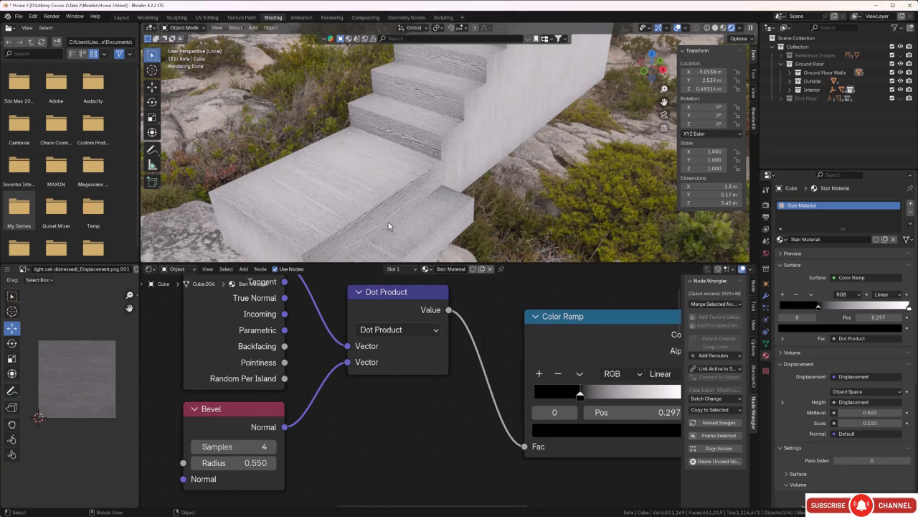
middle_drag(441, 212, 394, 191)
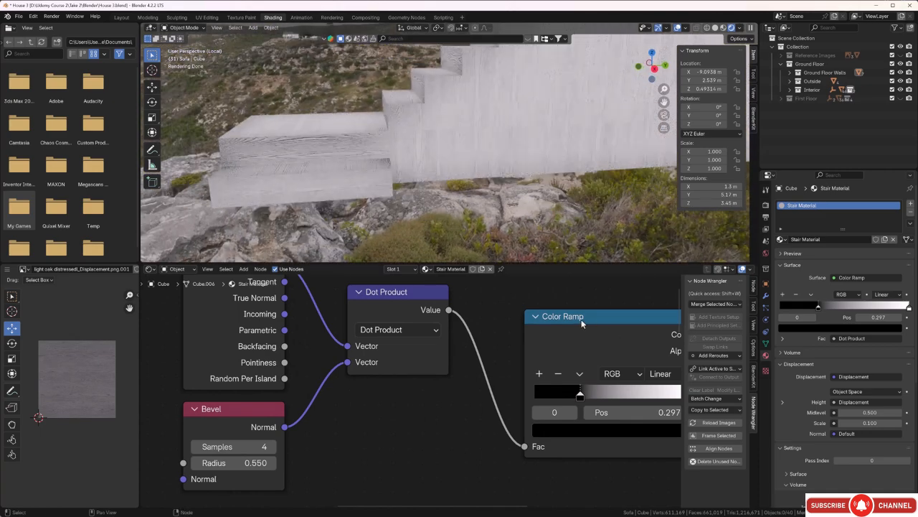
Move the Color Ramp link from the Material Output's Surface back to the Mix Shader's Fac.
scroll(451, 469, down, 6)
scroll(536, 474, down, 1)
middle_drag(538, 475, 435, 404)
scroll(446, 449, down, 3)
middle_drag(478, 424, 479, 441)
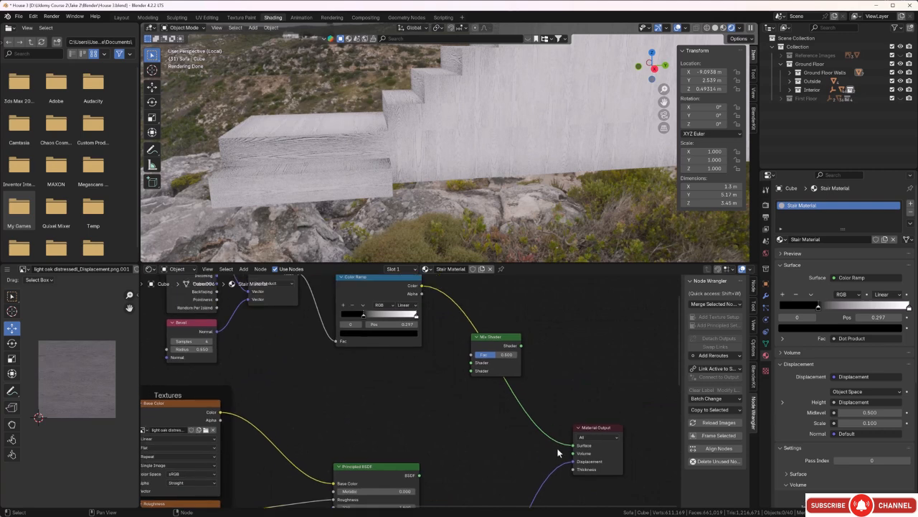
drag(574, 446, 470, 354)
middle_drag(453, 452, 452, 436)
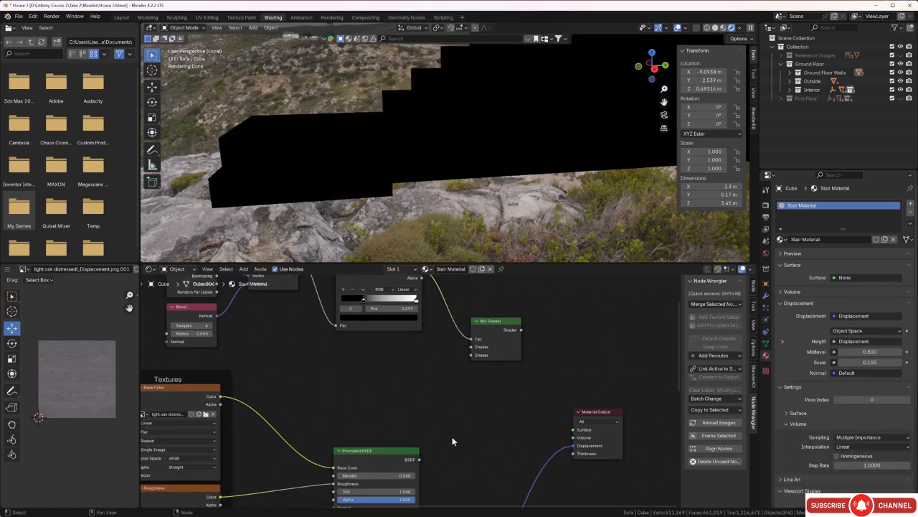
Link the Principled BSDF to the Mix Shader's second Shader input, and the Mix Shader's output to the Material Output's Surface.
drag(420, 460, 468, 356)
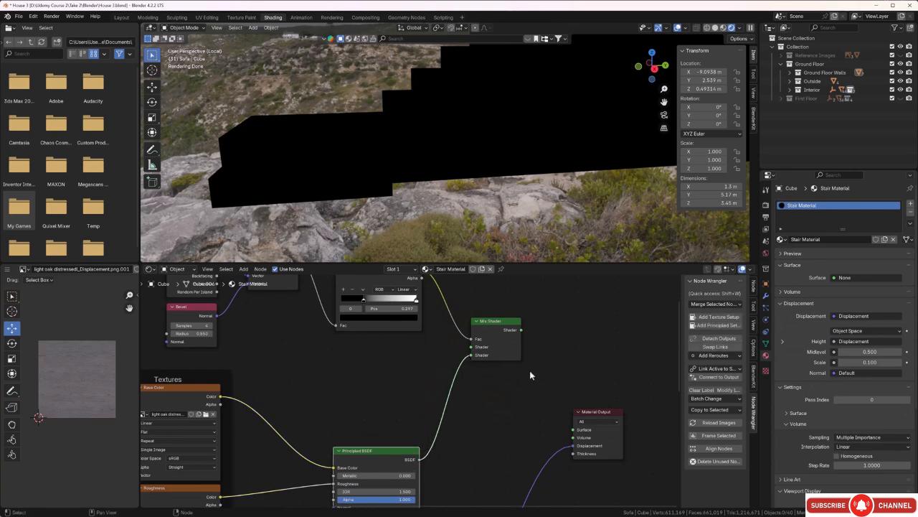
drag(521, 330, 535, 369)
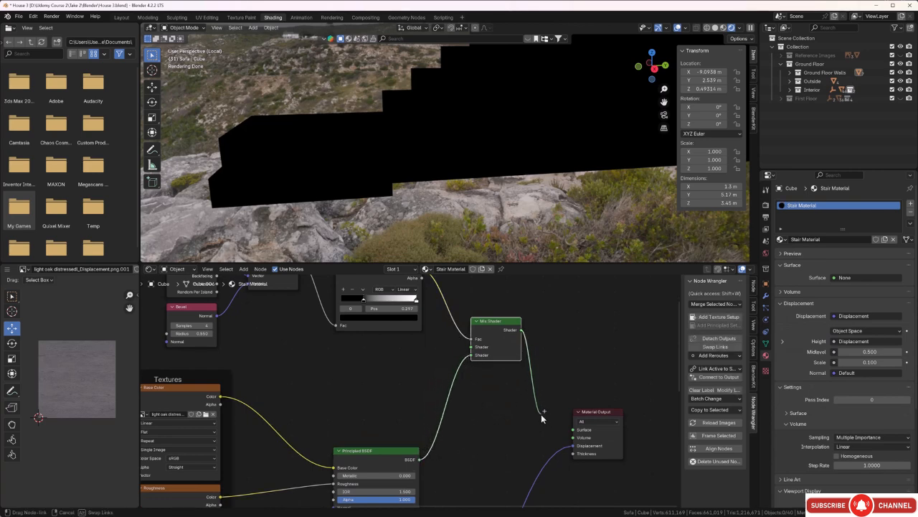
drag(541, 414, 574, 429)
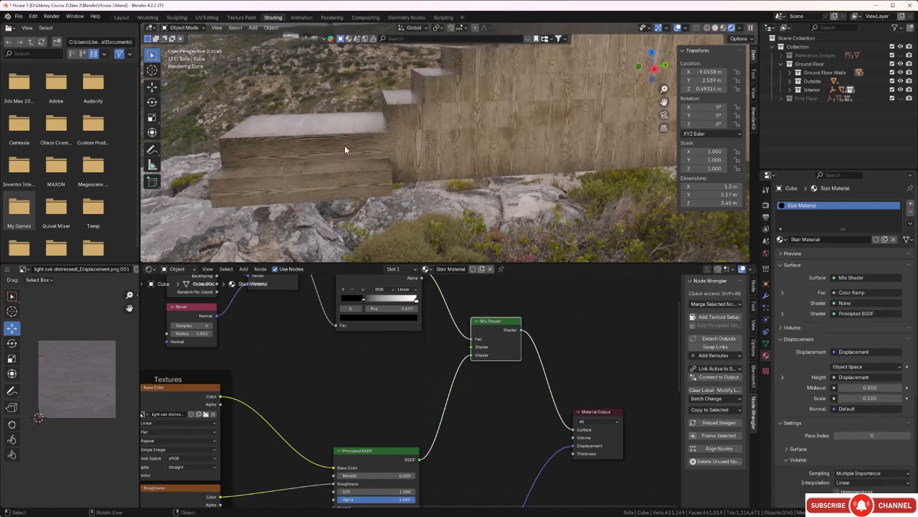
middle_drag(344, 147, 375, 166)
scroll(348, 201, up, 2)
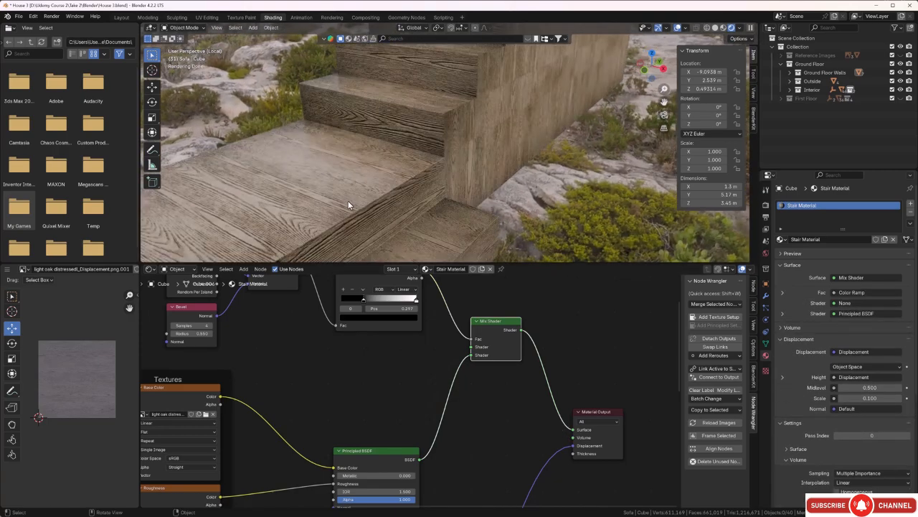
middle_drag(348, 200, 379, 244)
Move the Color Ramp's white stop inward and its black stop to position 0.145, checking the wood on the stairs.
middle_drag(379, 350, 380, 369)
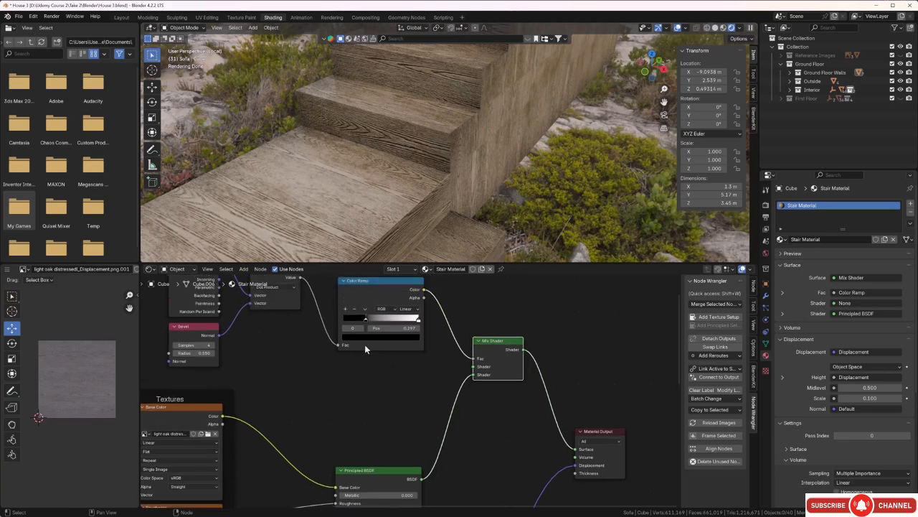
click(418, 321)
drag(418, 320, 402, 321)
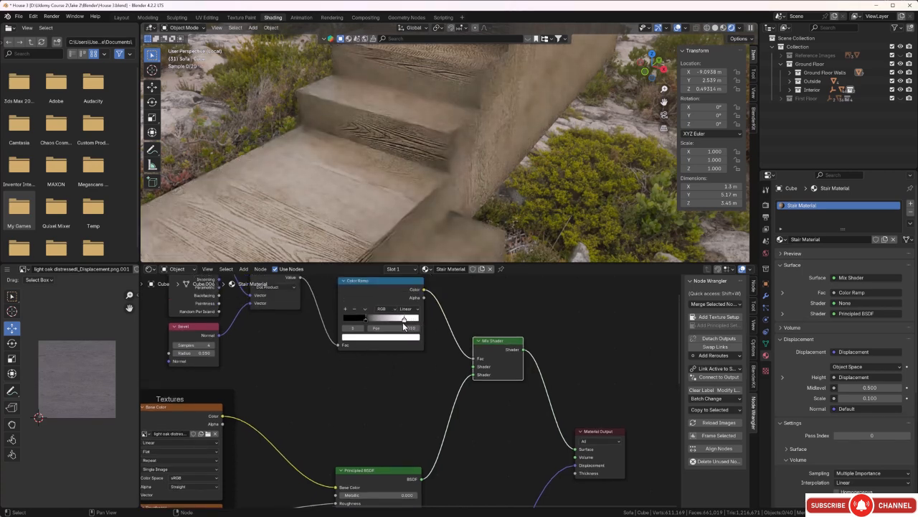
click(364, 319)
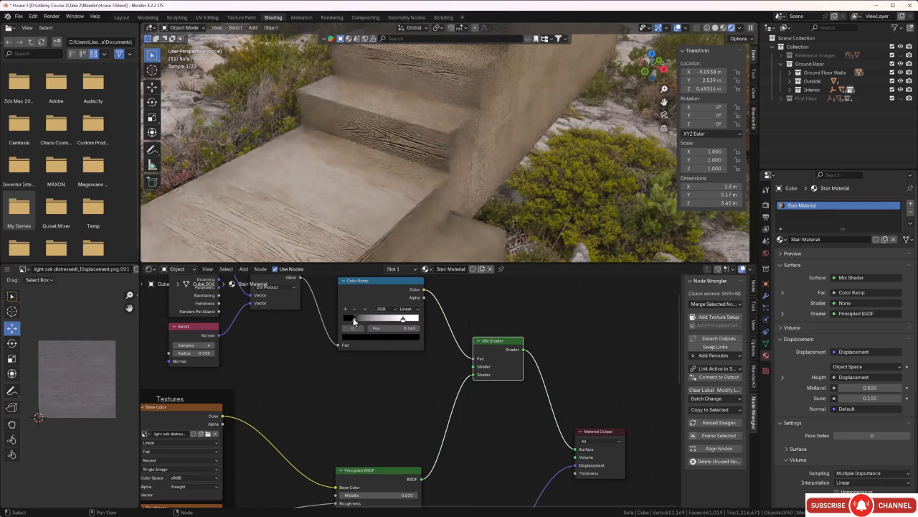
middle_drag(388, 170, 345, 166)
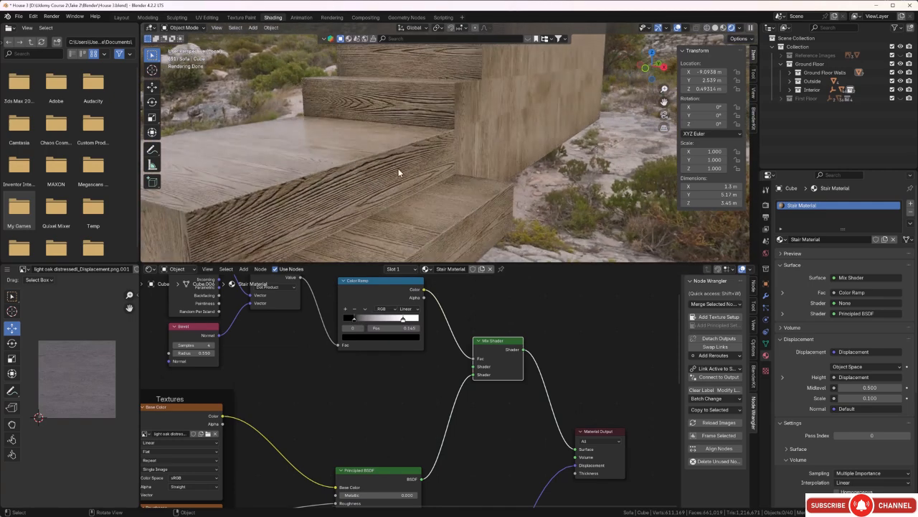
scroll(398, 168, down, 3)
middle_drag(451, 163, 394, 157)
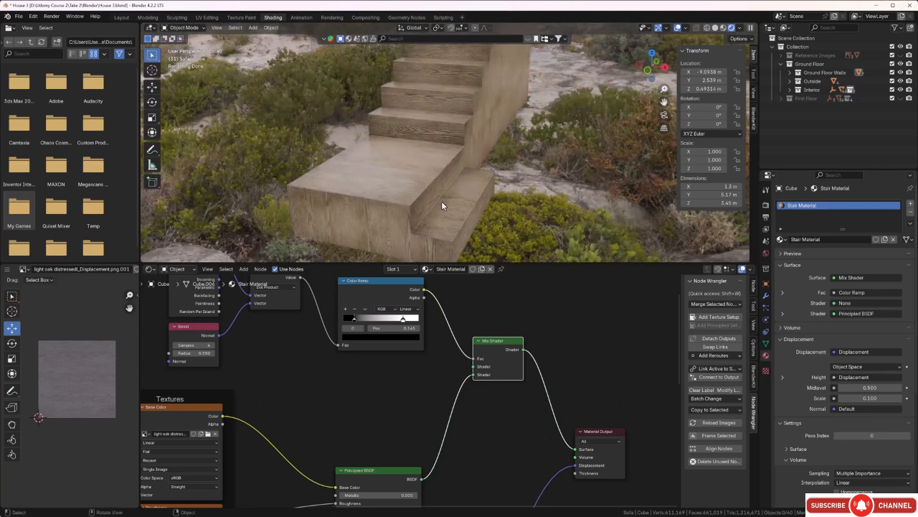
middle_drag(415, 164, 446, 193)
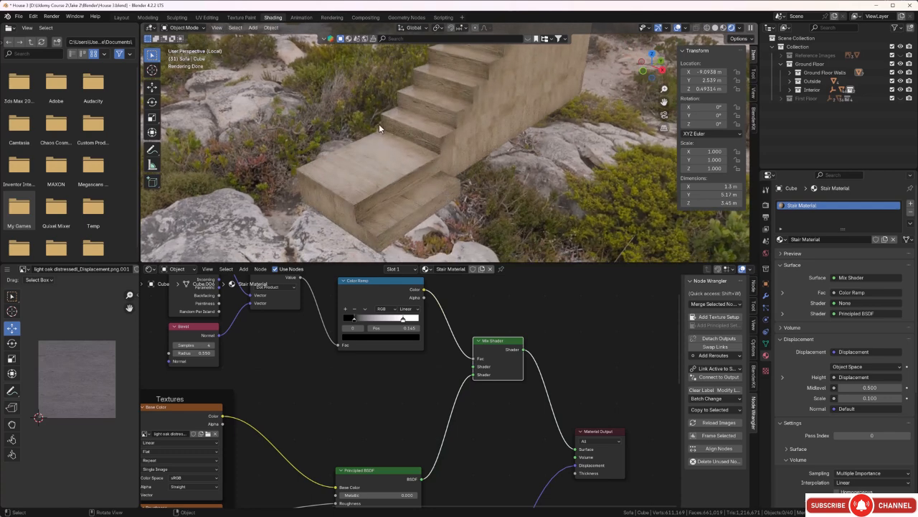
Leave local view to check the staircase inside the room, and save the file.
key(KP_Divide)
middle_drag(384, 149, 449, 135)
scroll(351, 164, up, 5)
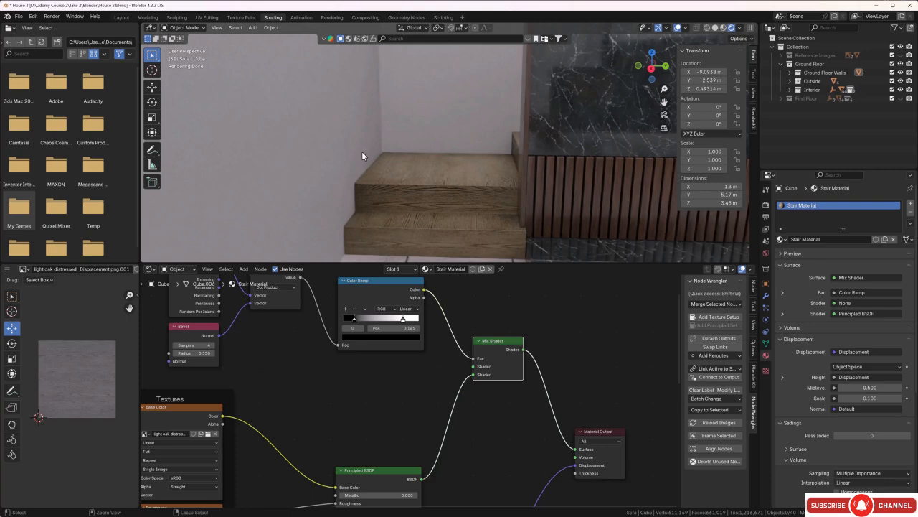
key(ctrl+s)
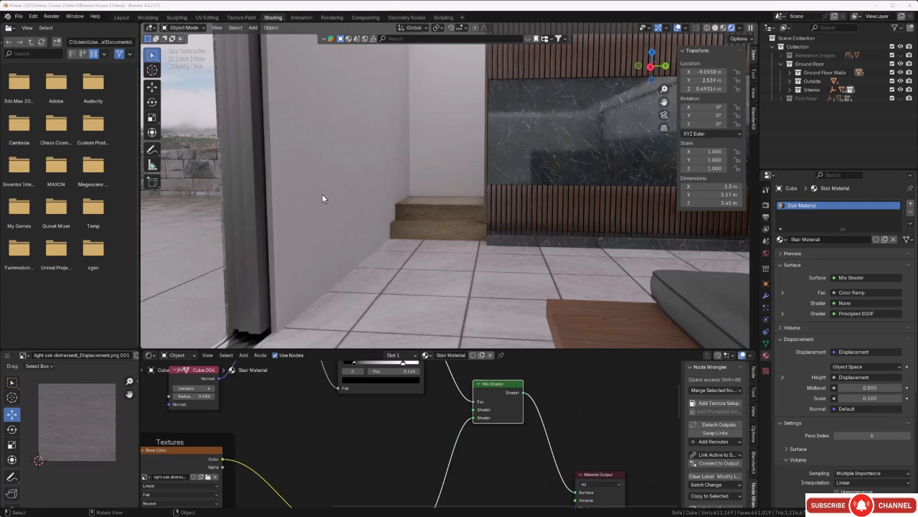
middle_drag(322, 194, 318, 182)
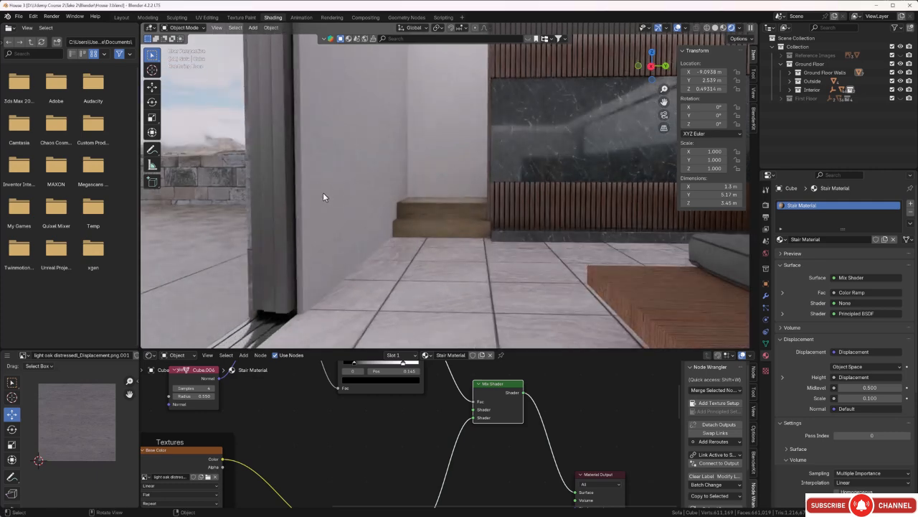
middle_drag(402, 185, 370, 205)
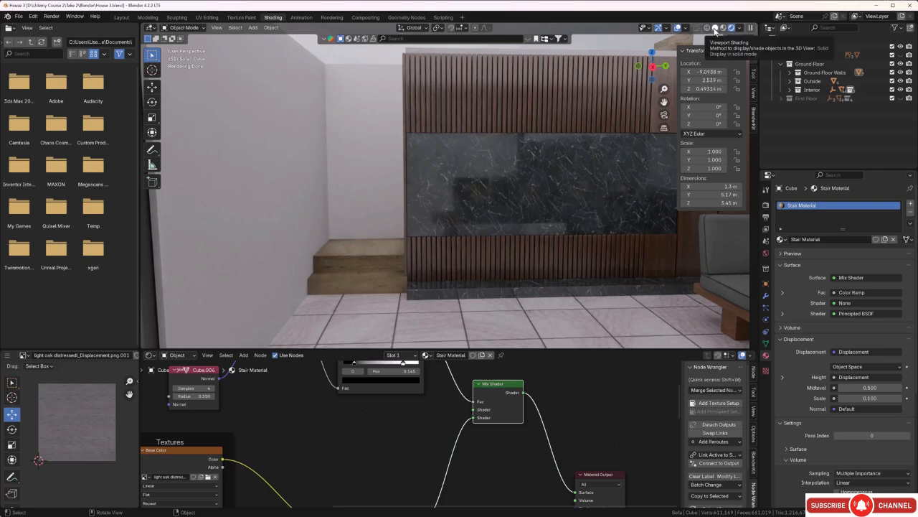
Switch the viewport to Solid shading and isolate the staircase in local view.
click(715, 28)
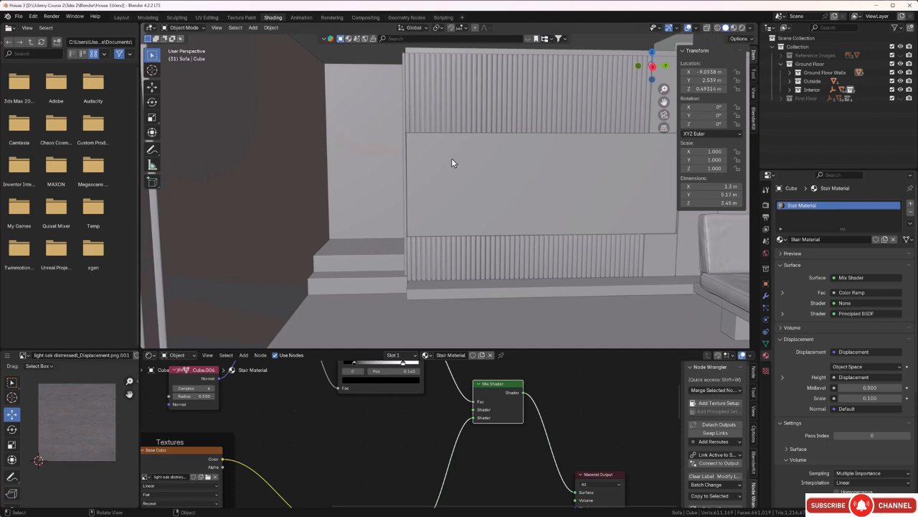
mouse_move(448, 159)
middle_down()
mouse_move(464, 165)
mouse_move(449, 162)
middle_up()
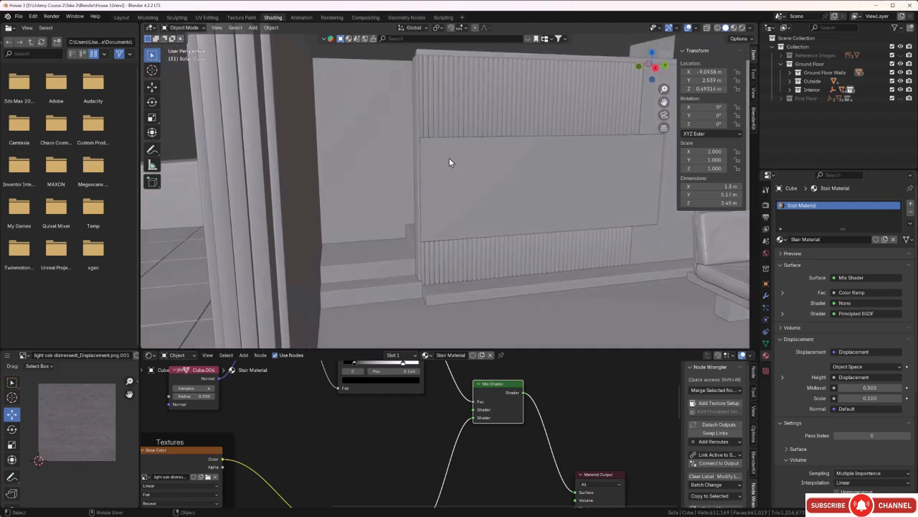
click(396, 259)
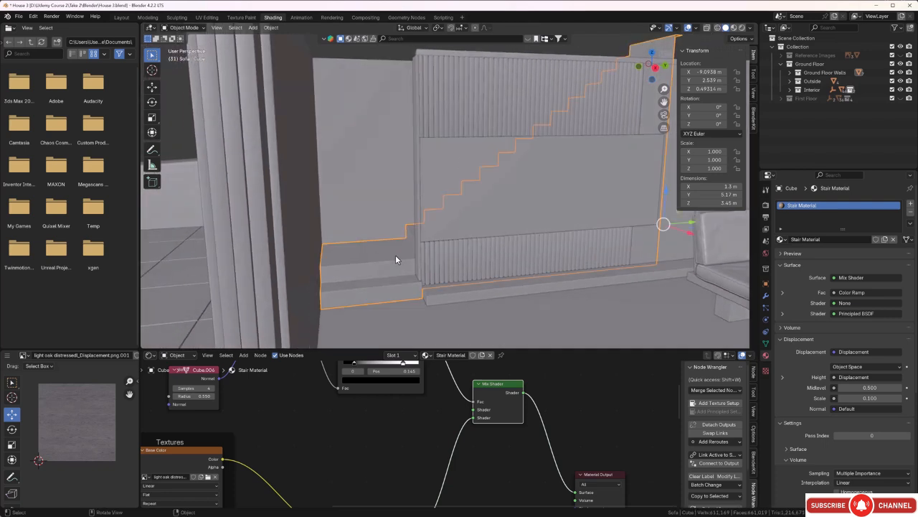
key(KP_Divide)
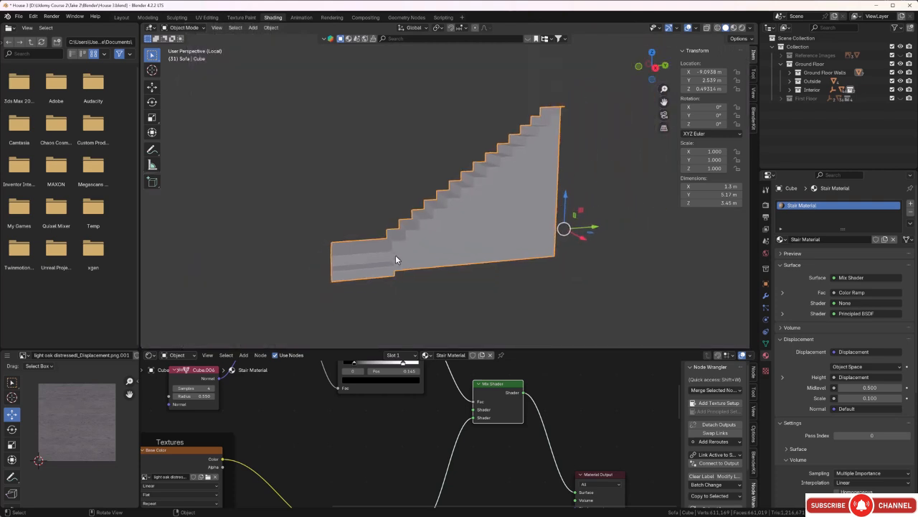
middle_drag(399, 254, 397, 224)
click(338, 197)
mouse_move(338, 197)
middle_down()
mouse_move(383, 206)
mouse_move(338, 220)
mouse_move(331, 208)
middle_up()
scroll(332, 208, down, 3)
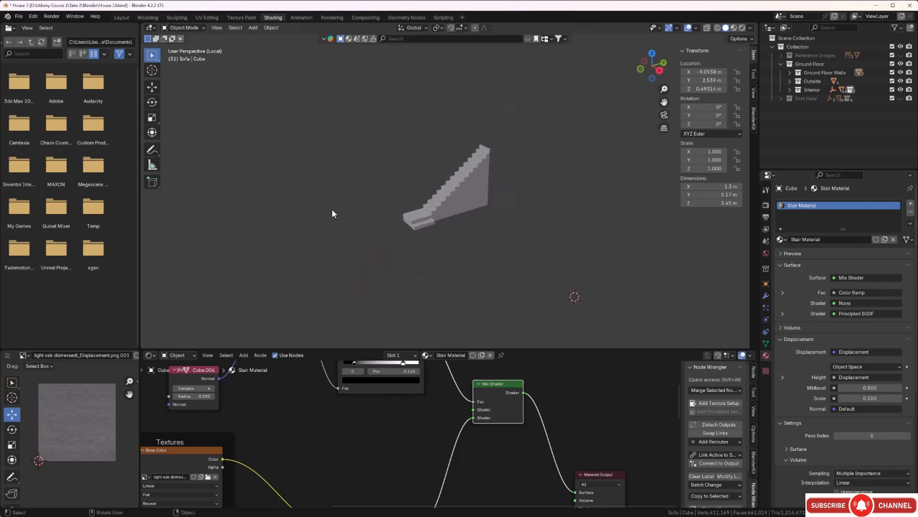
middle_drag(405, 233, 422, 188)
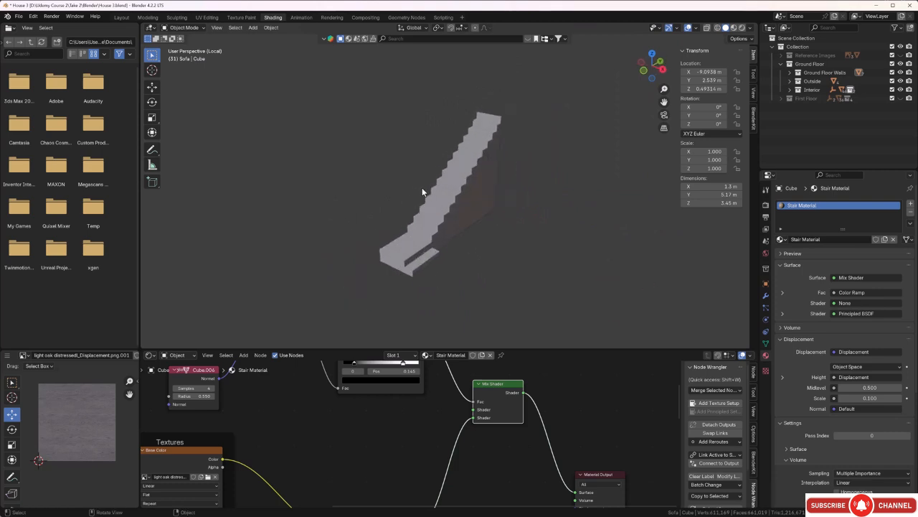
Add a plane and move it along X to -11.021 m, beside the staircase.
key(shift+a)
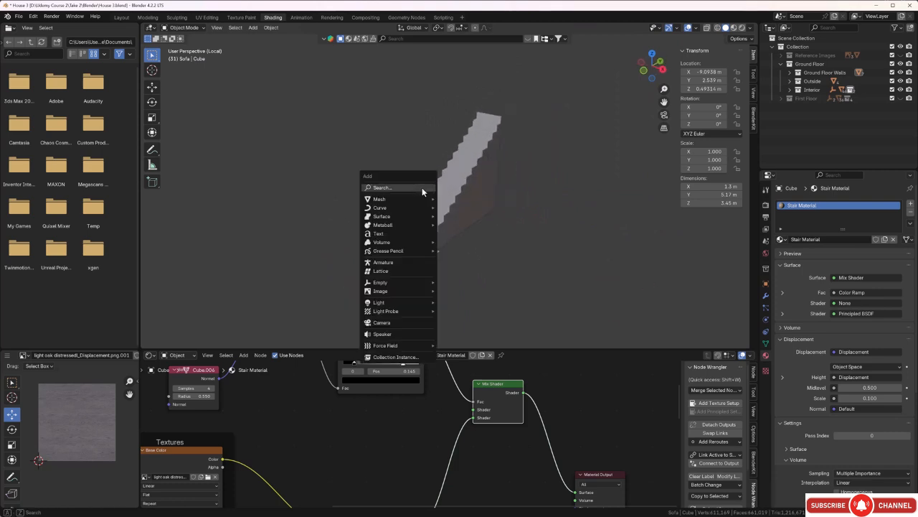
mouse_move(427, 199)
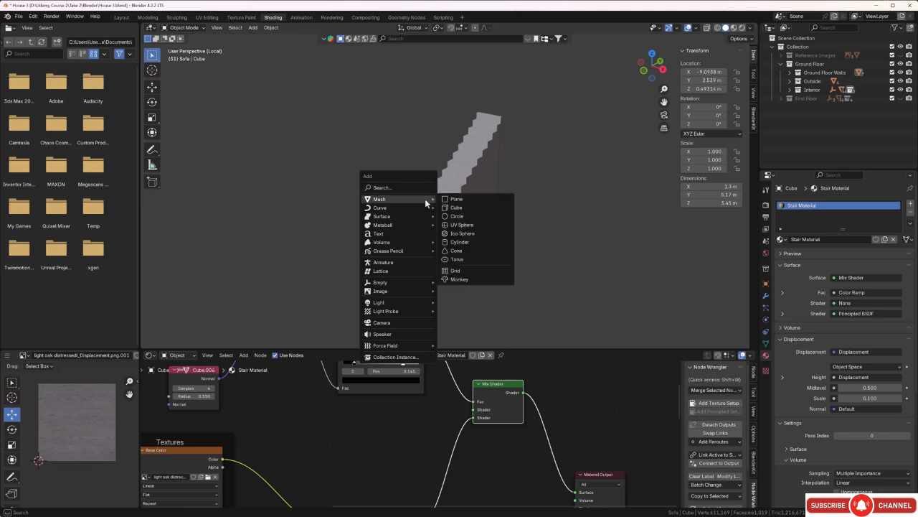
click(466, 197)
scroll(468, 208, down, 3)
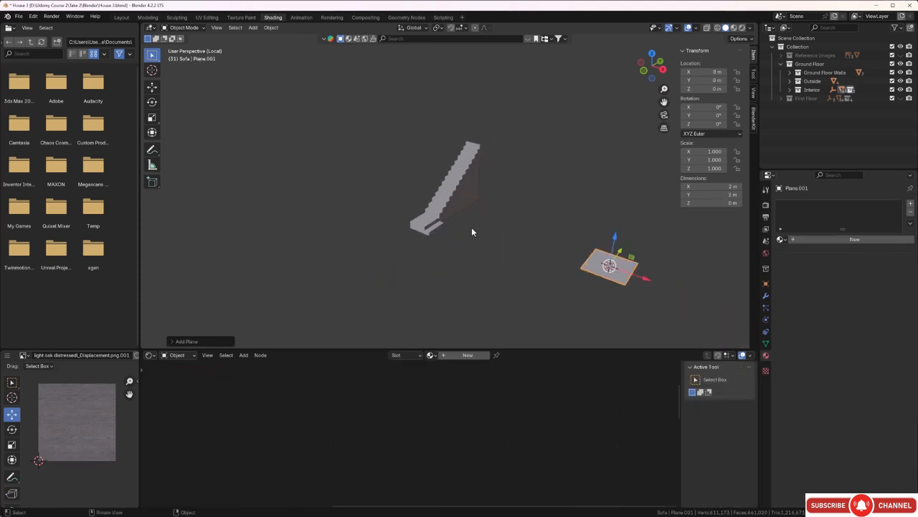
drag(644, 281, 434, 206)
scroll(432, 205, up, 2)
scroll(432, 206, up, 2)
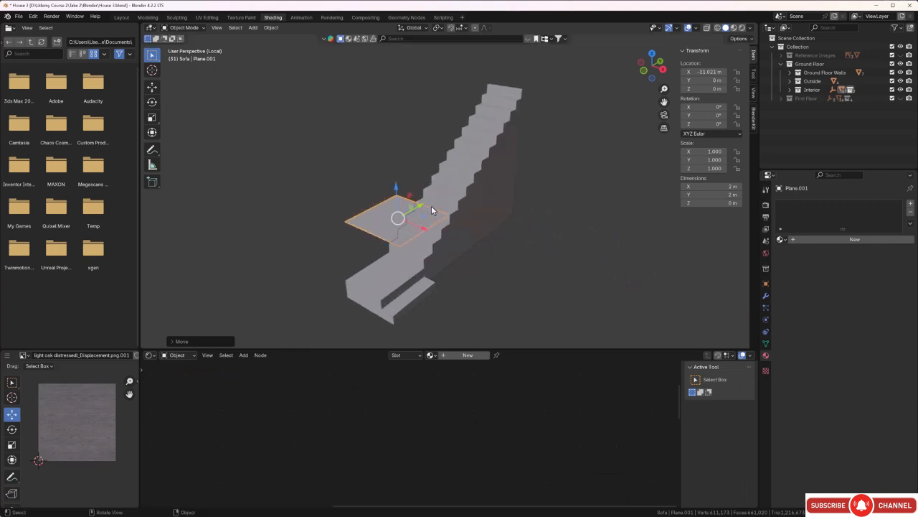
Rotate the plane 90° about the Y axis to stand it upright beside the stairs.
key(r)
key(y)
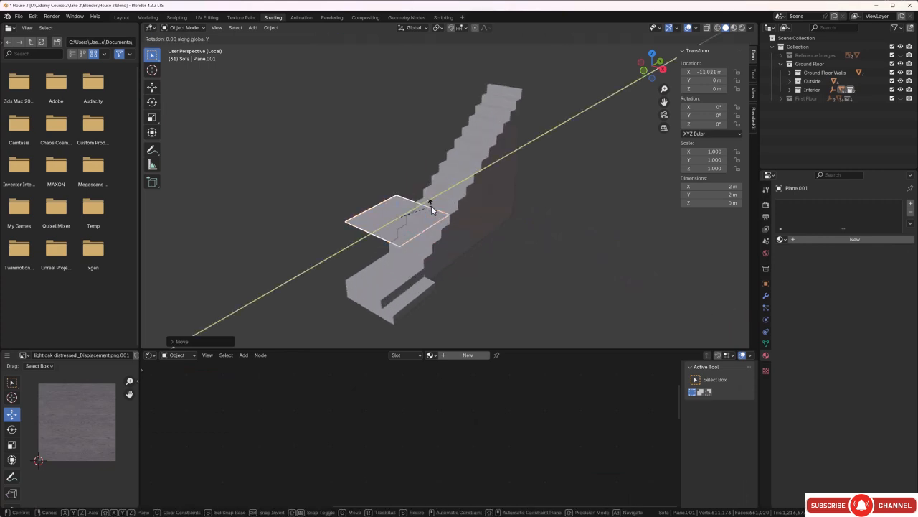
key(9)
key(0)
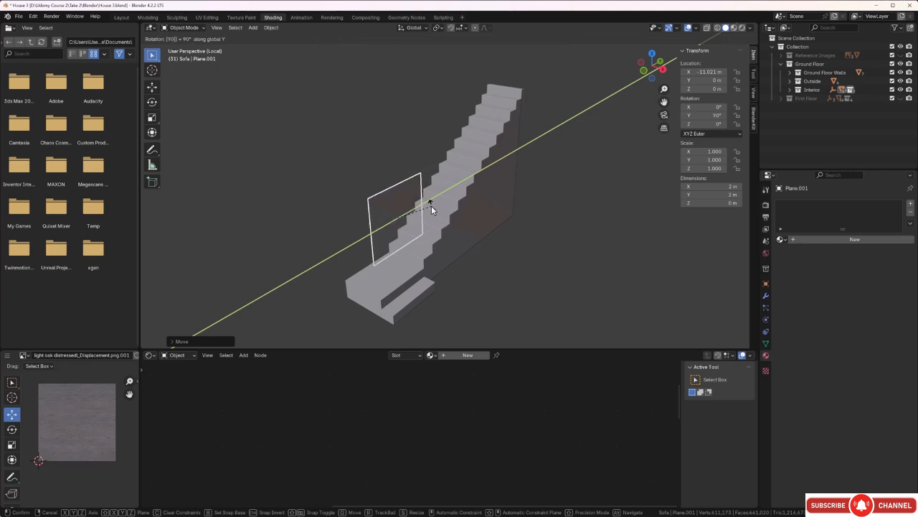
key(Return)
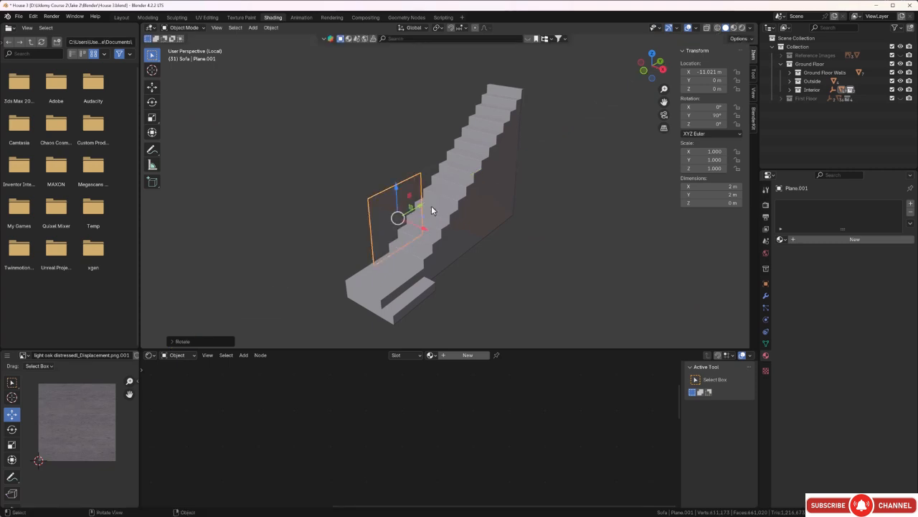
Scale the upright plane along Z into a narrow horizontal strip about 0.24 m high.
scroll(413, 206, up, 5)
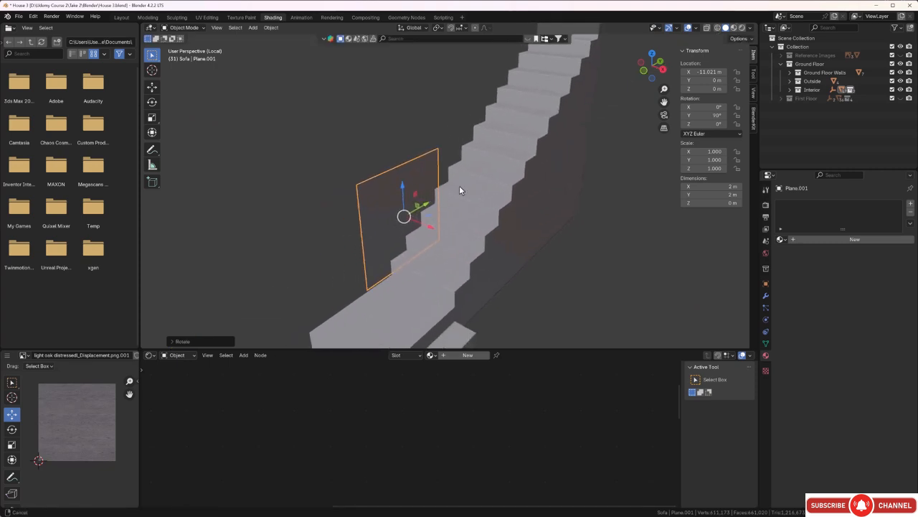
mouse_move(430, 194)
middle_down()
mouse_move(460, 182)
mouse_move(437, 198)
middle_up()
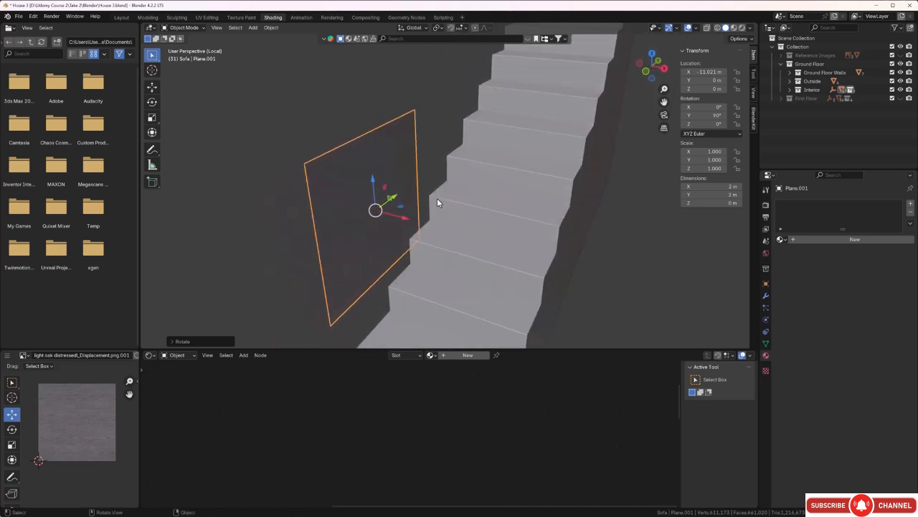
key(s)
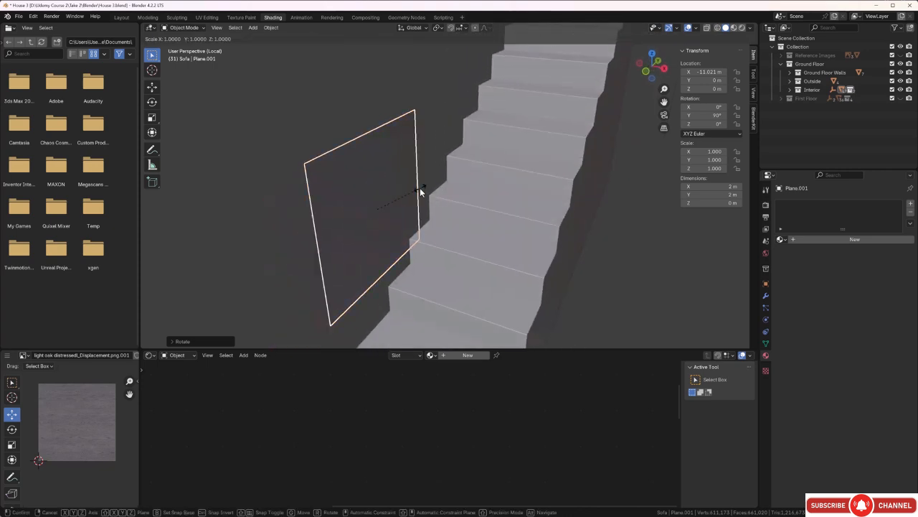
key(z)
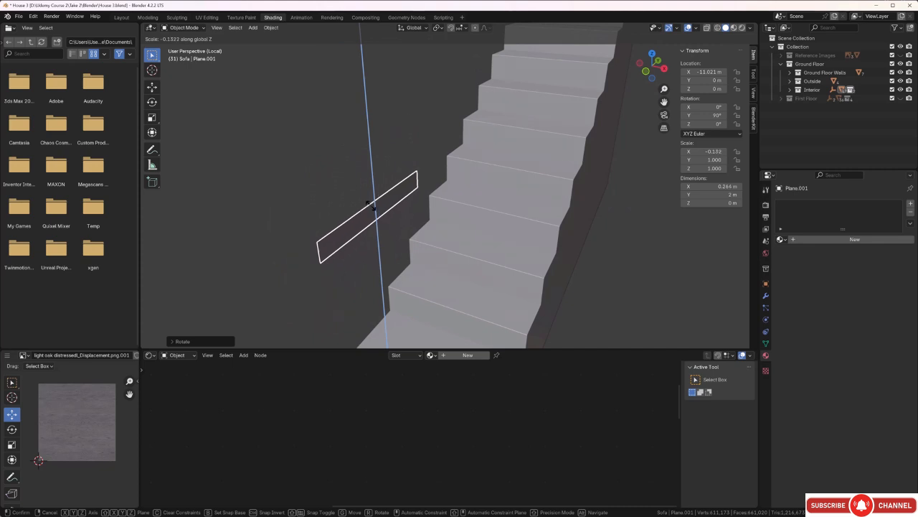
click(373, 206)
Raise the strip along Z to about 2.30 m, checking its height against the steps in the right orthographic view.
drag(373, 191, 374, 94)
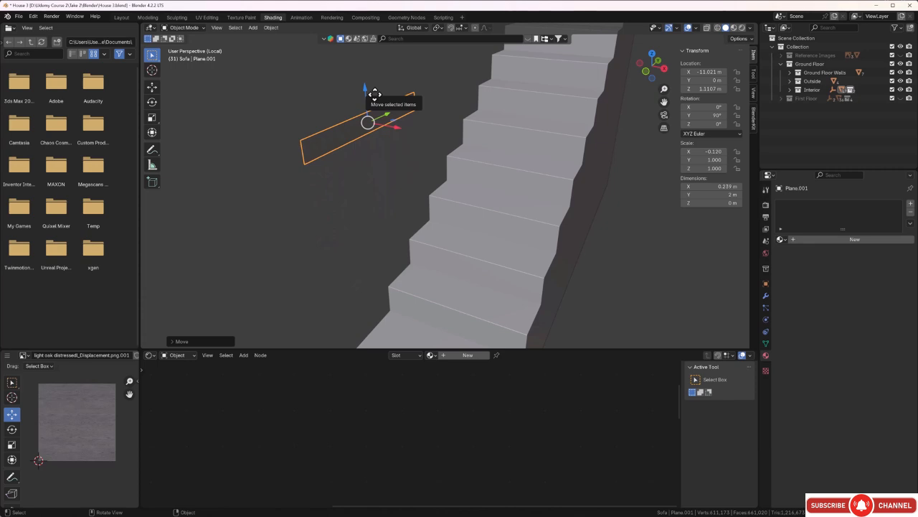
key(KP_3)
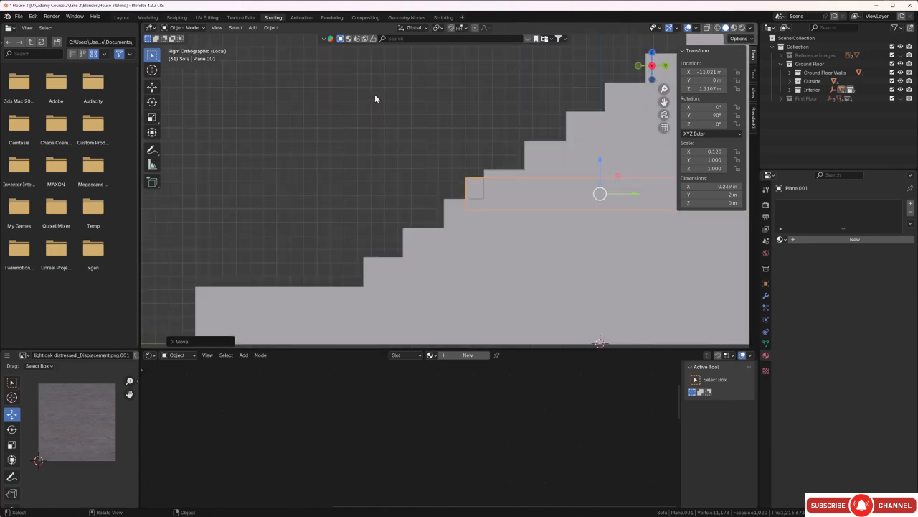
scroll(374, 95, down, 1)
shift+middle_drag(446, 121, 277, 161)
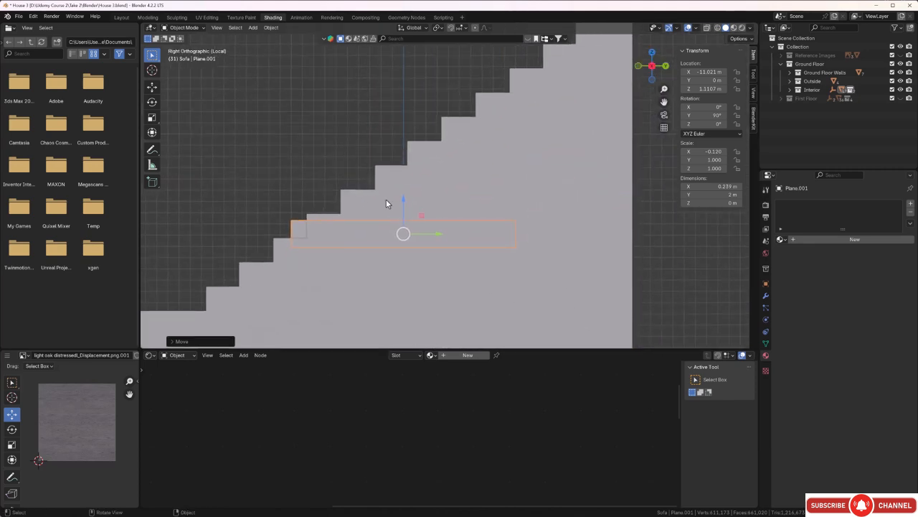
drag(403, 201, 406, 78)
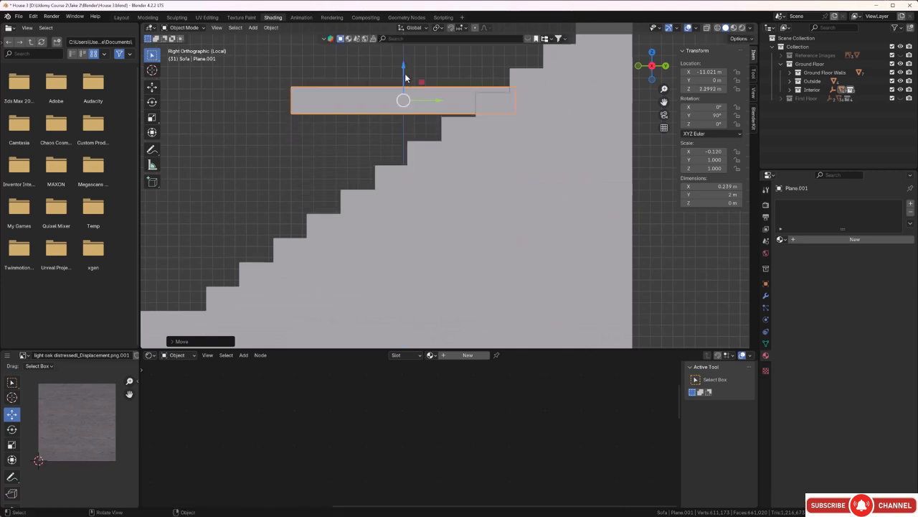
scroll(405, 78, down, 2)
shift+middle_drag(455, 88, 442, 135)
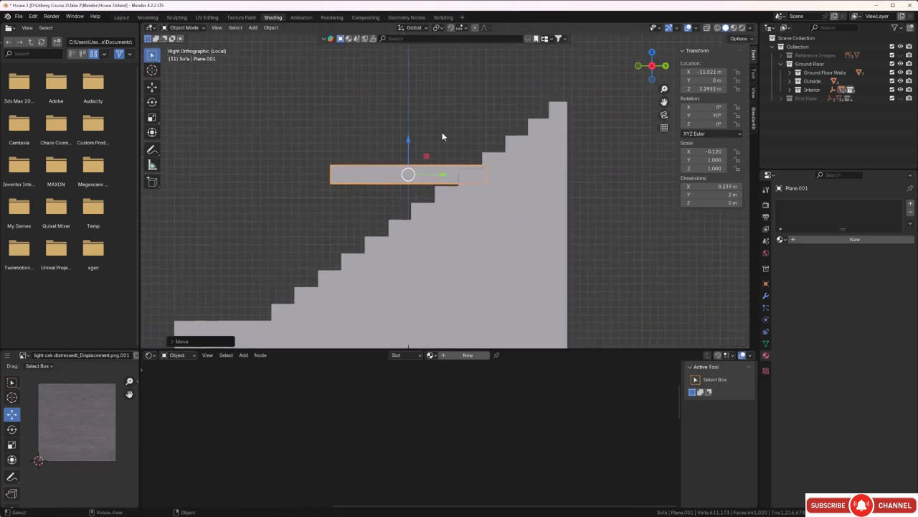
Scale the strip along Z to about 0.187 m and raise it to about Z 3.12 m, above the stairs.
key(s)
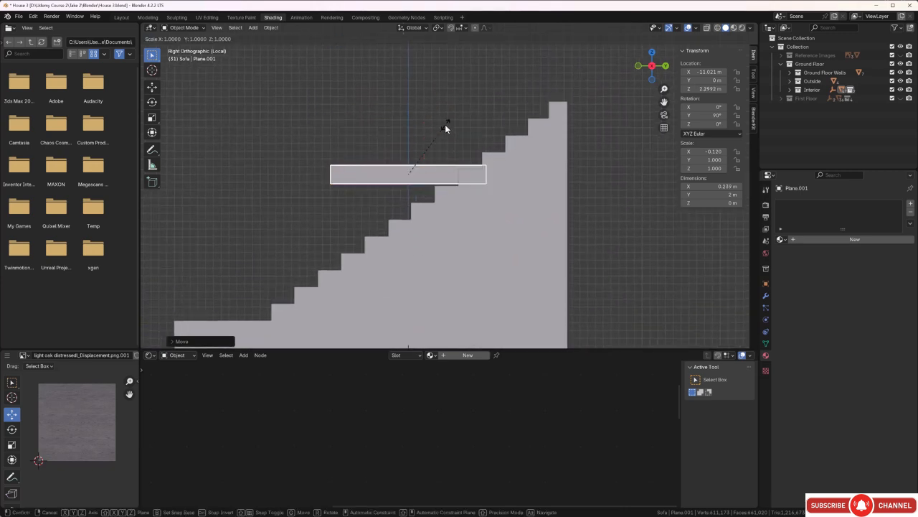
key(z)
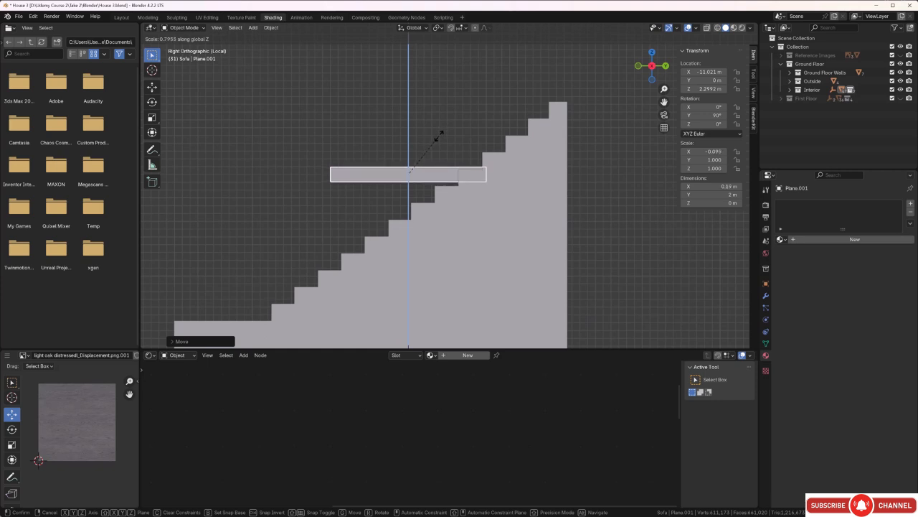
click(439, 139)
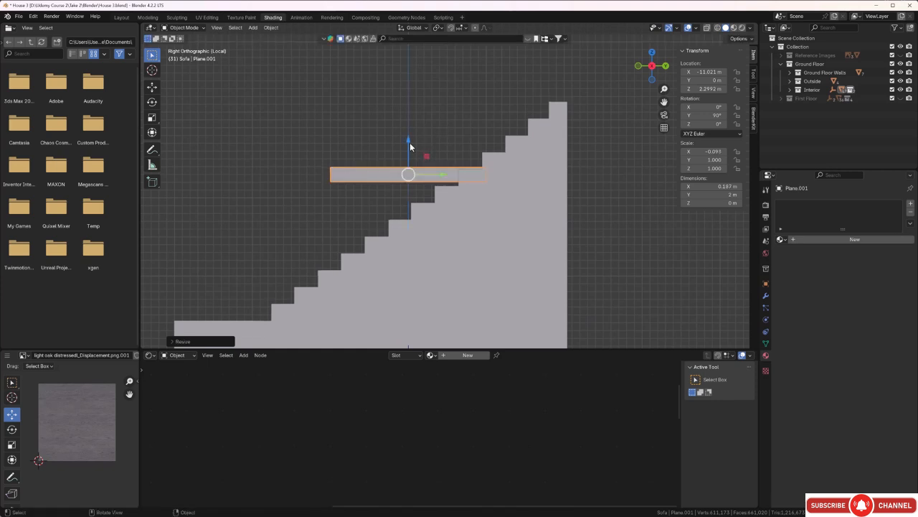
drag(410, 142, 402, 77)
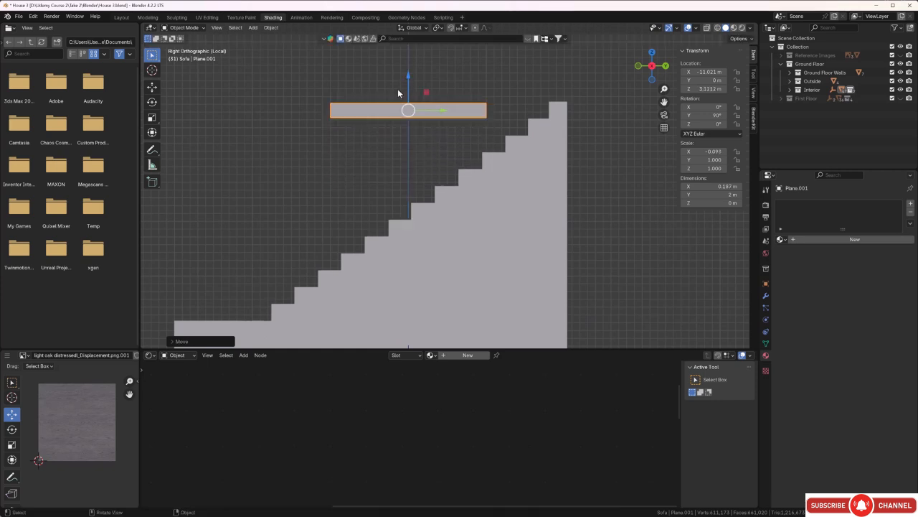
shift+middle_drag(431, 125, 422, 173)
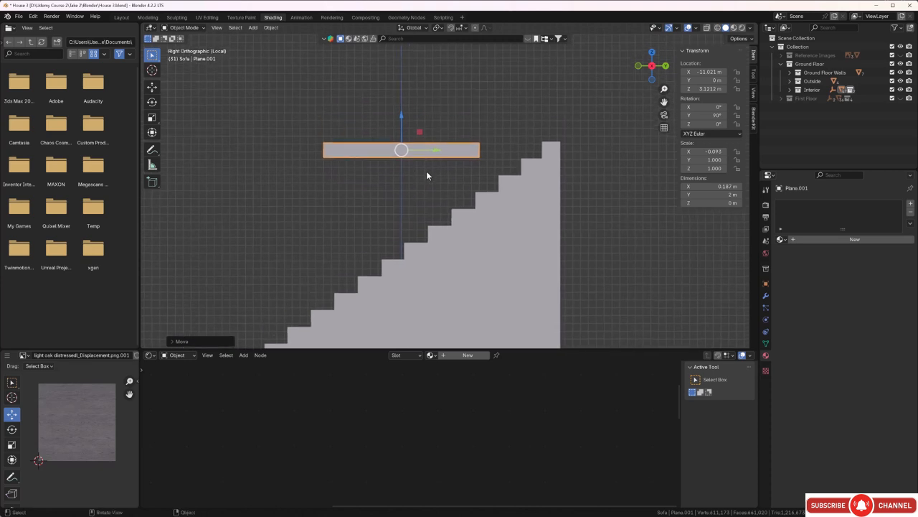
Tilt the strip parallel to the stair slope, to about 51.78° Y rotation, and lower it to about Z 2.87 m.
key(r)
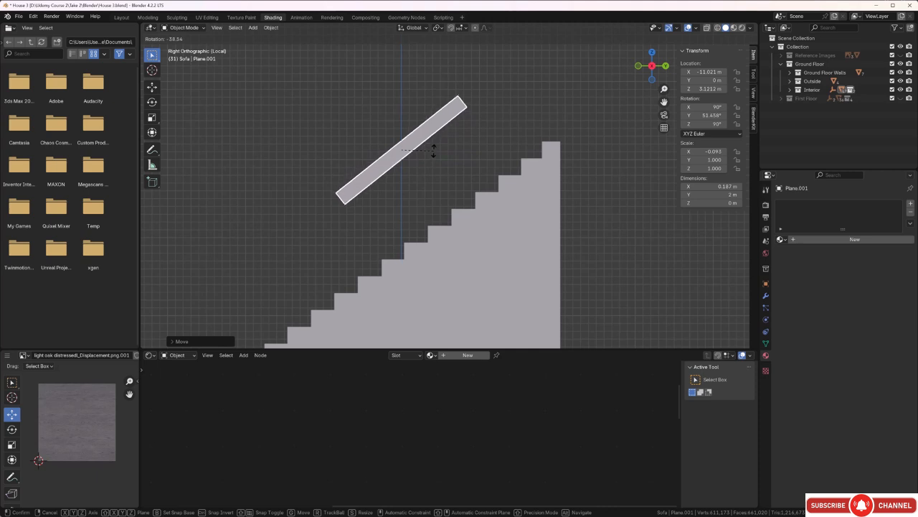
click(432, 149)
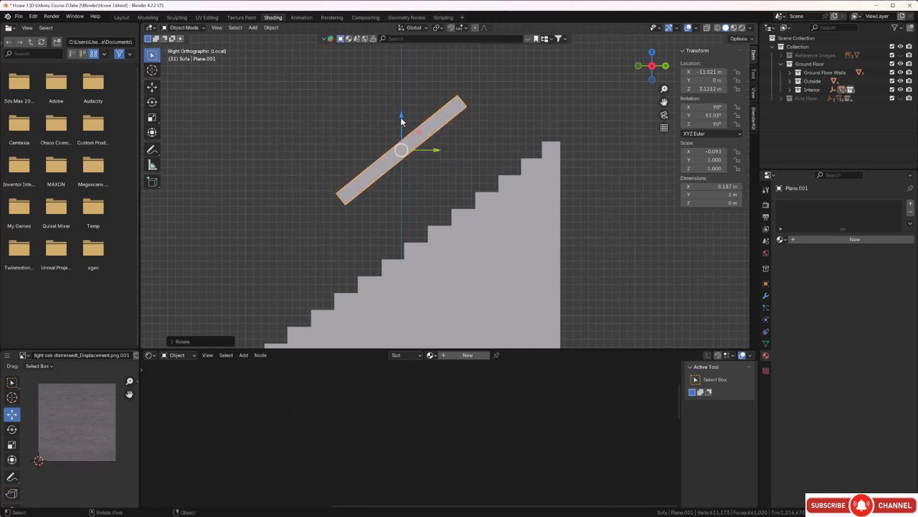
drag(400, 117, 400, 132)
scroll(417, 176, down, 2)
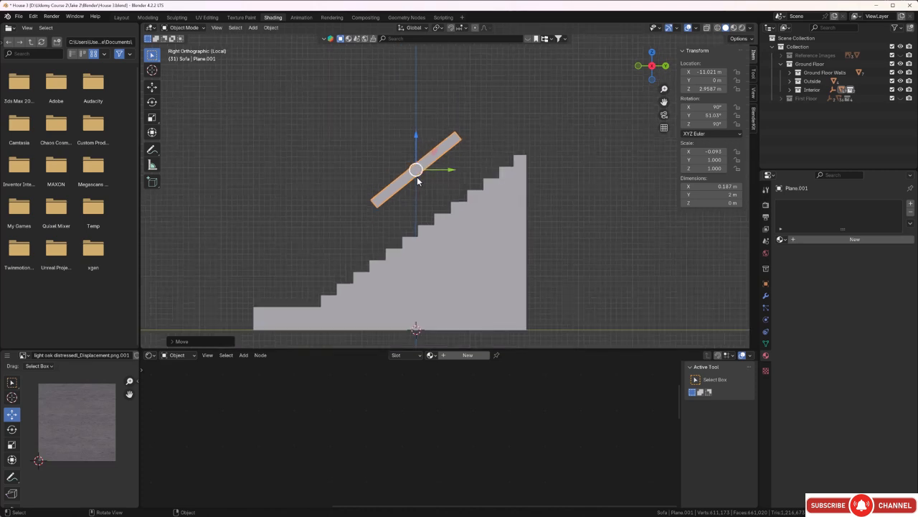
drag(417, 136, 417, 140)
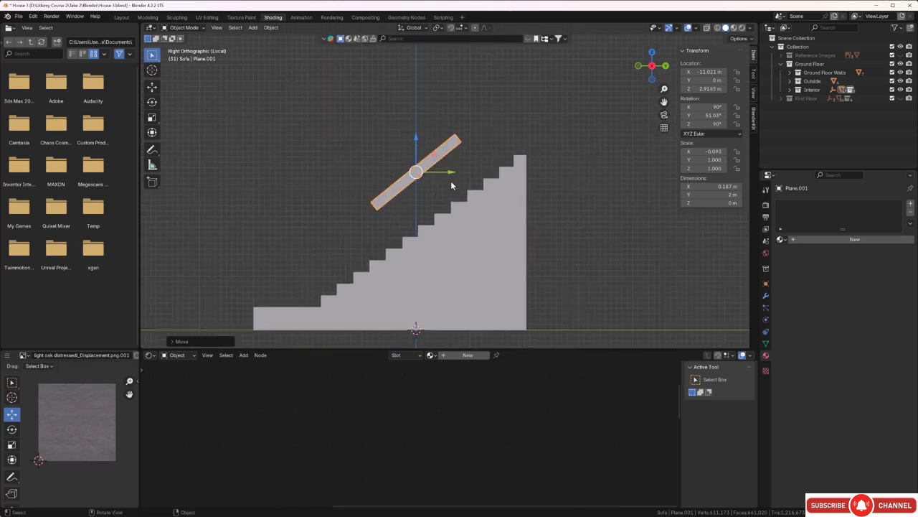
drag(416, 137, 415, 140)
key(r)
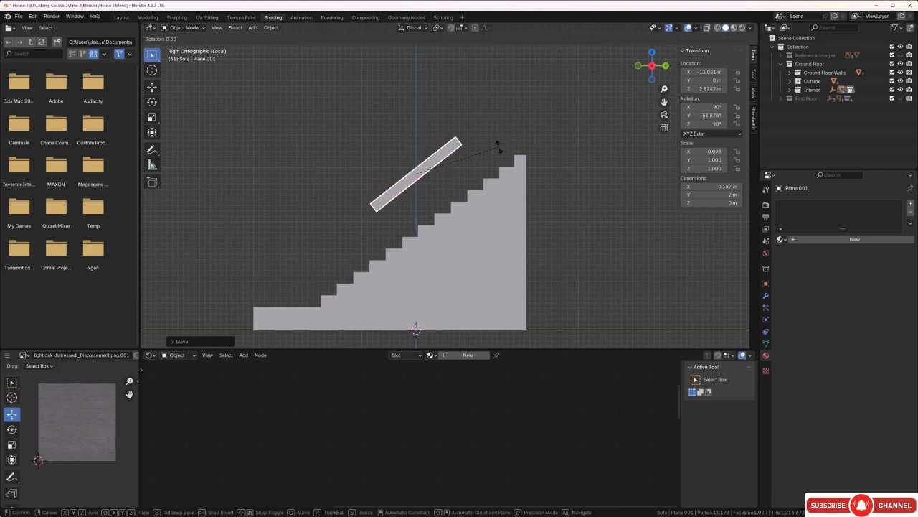
click(499, 147)
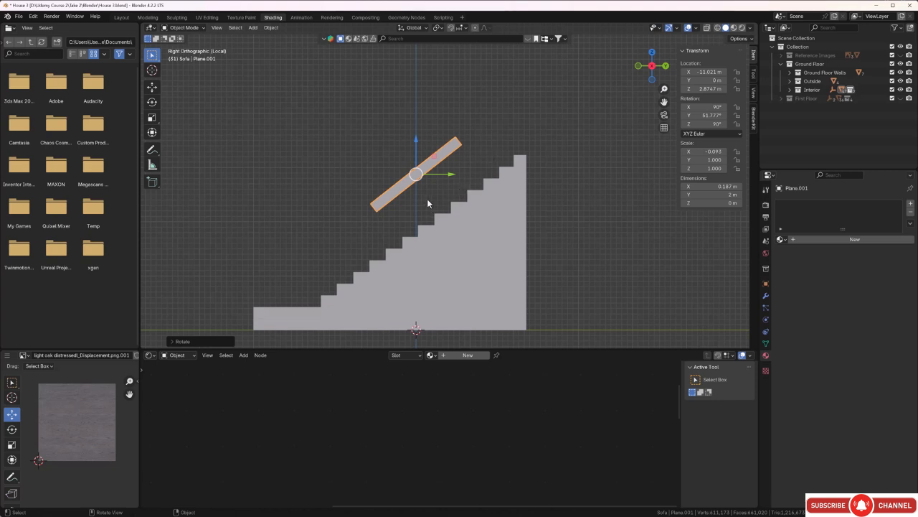
Set the transform orientation to Normal and stretch the strip along its Y axis to about 4.73 m.
shift+middle_drag(427, 198, 458, 178)
scroll(426, 189, up, 1)
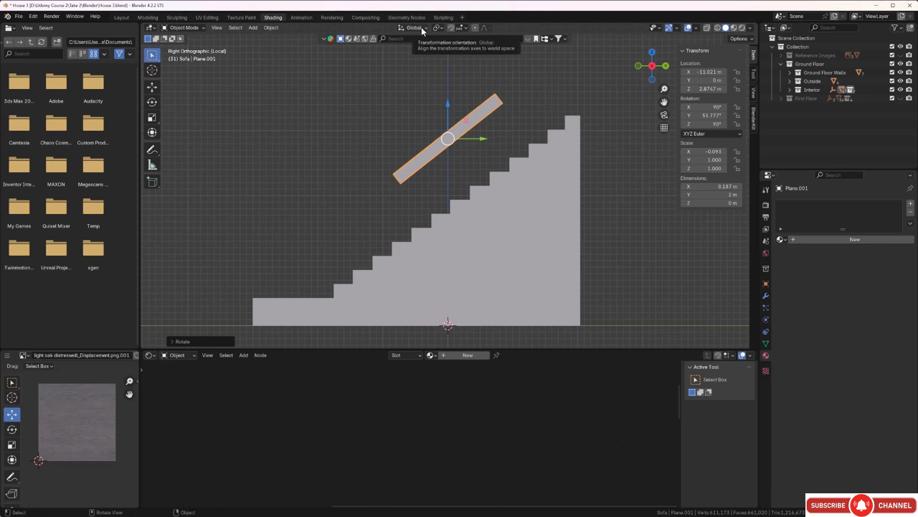
click(423, 30)
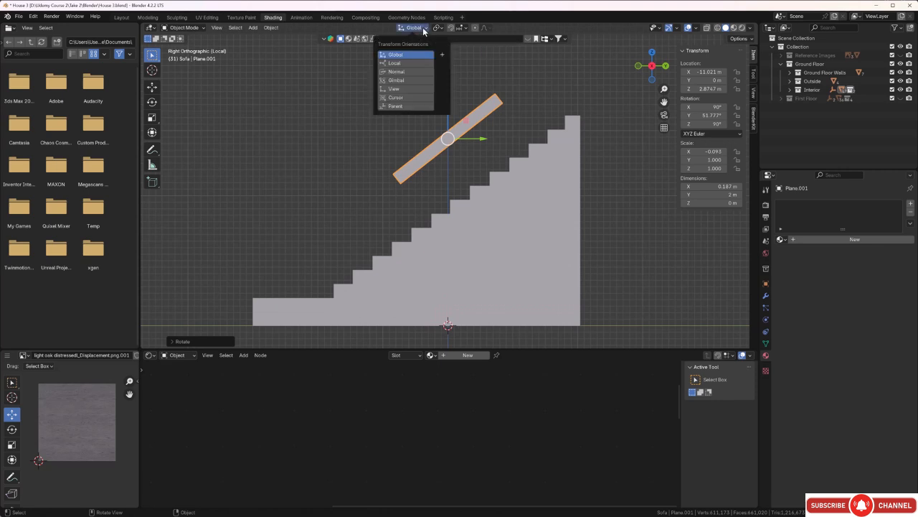
click(411, 72)
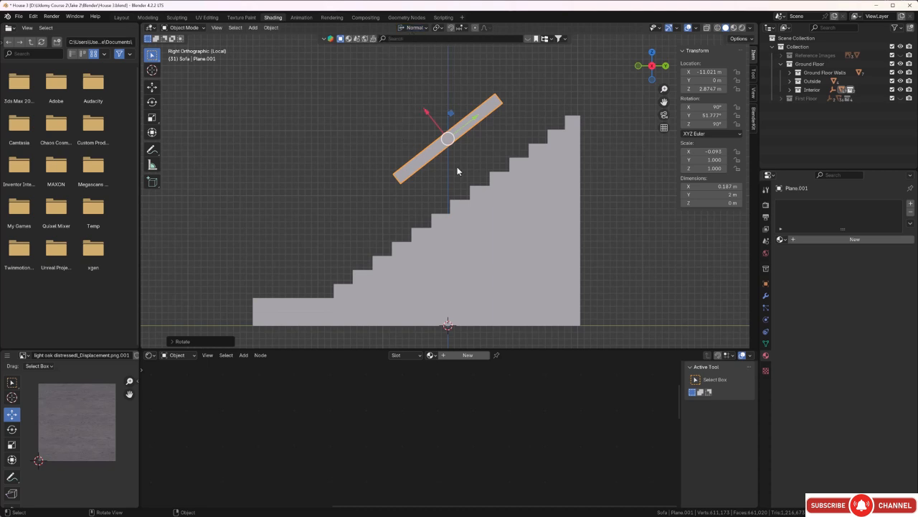
scroll(457, 166, down, 4)
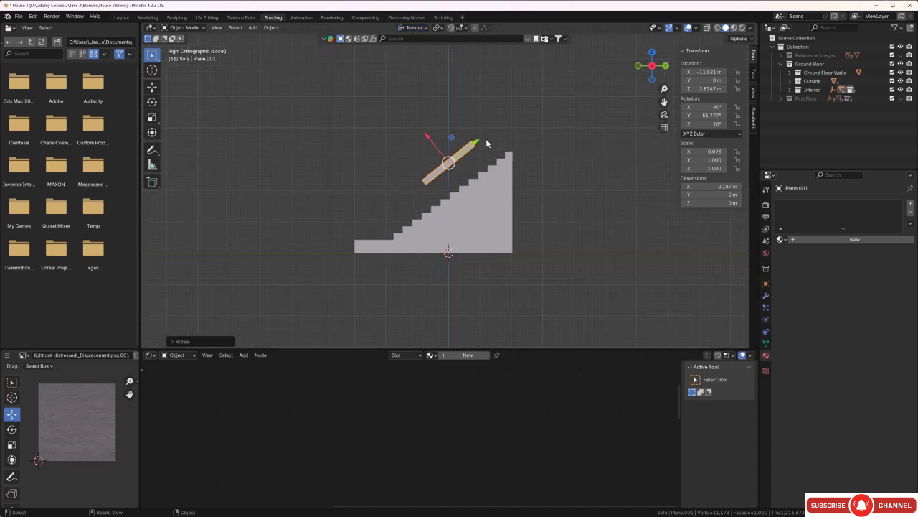
key(s)
key(y)
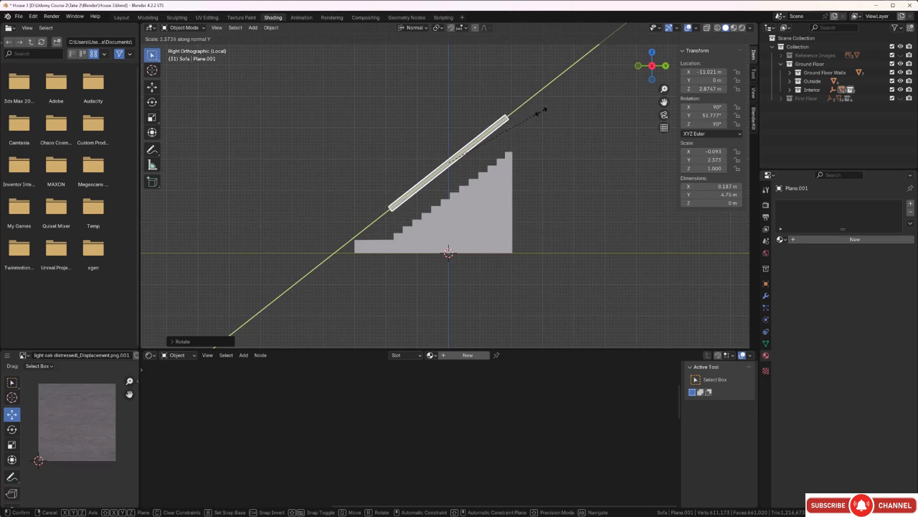
click(540, 111)
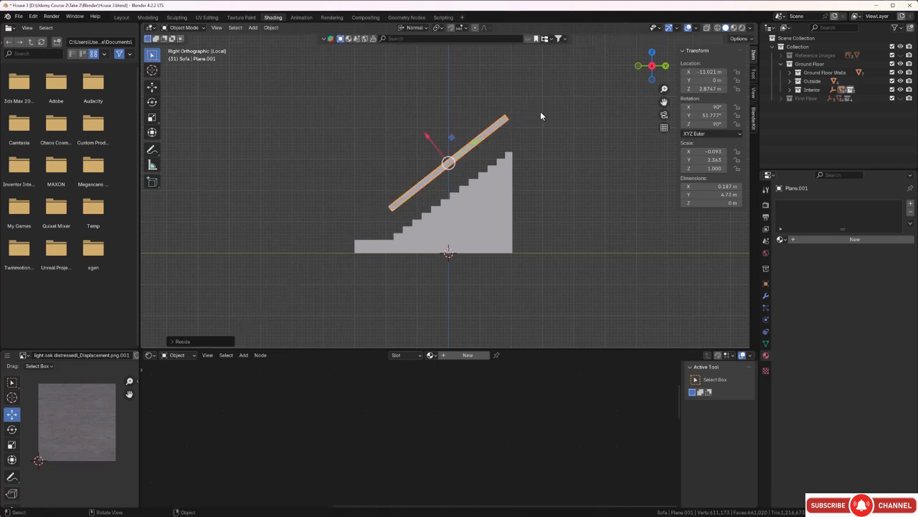
Apply the strip's rotation and scale, and enter Edit Mode on its mesh.
scroll(387, 240, up, 3)
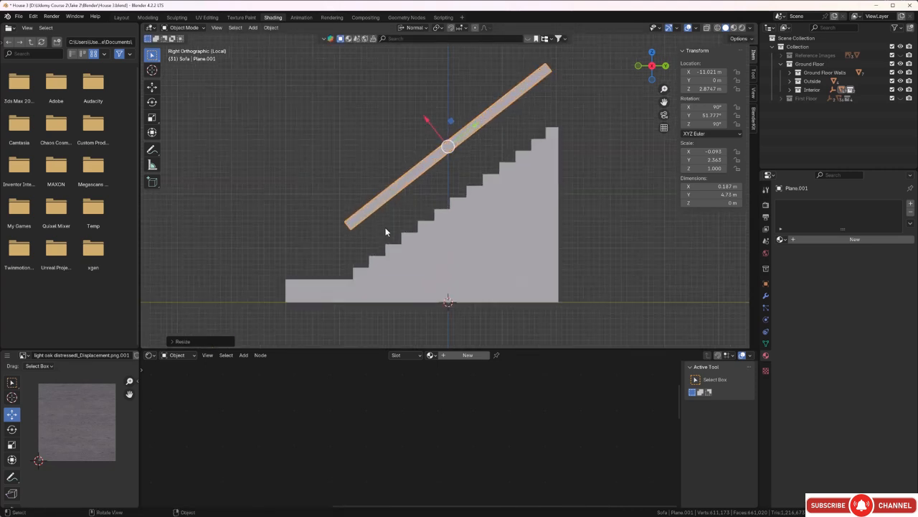
scroll(357, 245, up, 2)
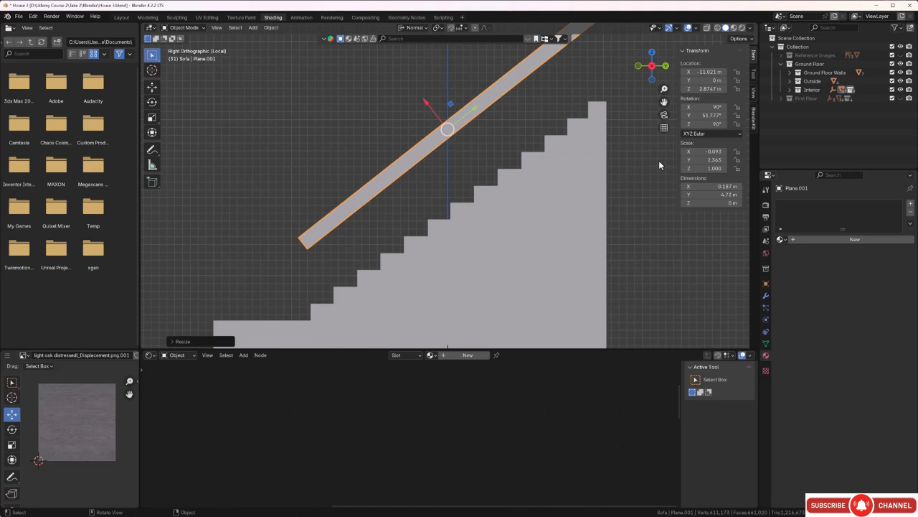
key(ctrl+a)
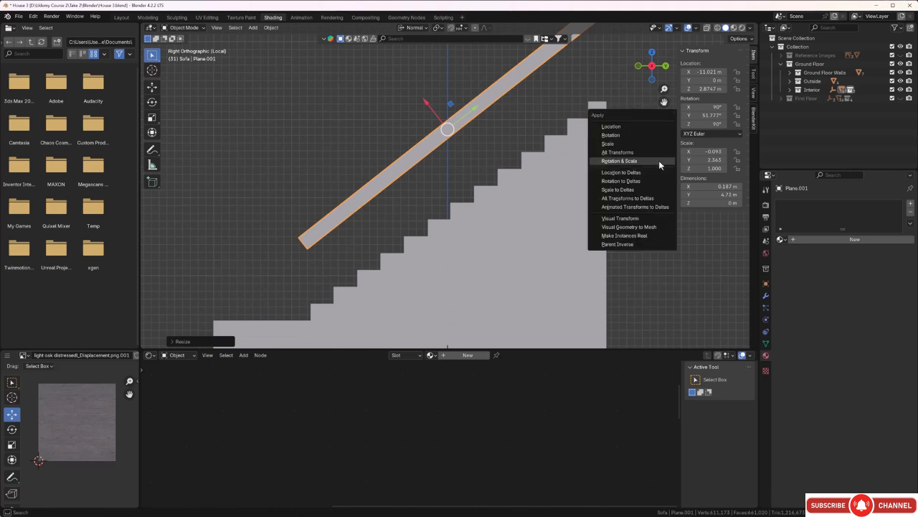
click(659, 160)
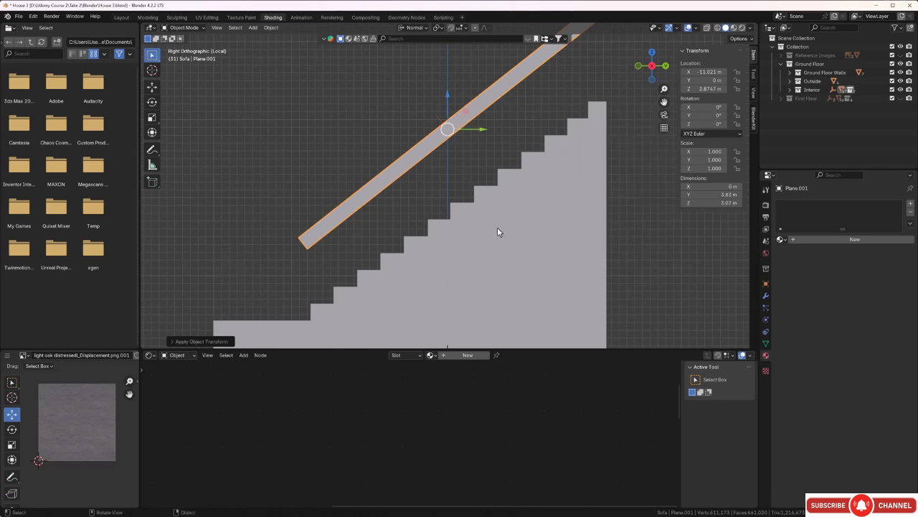
key(Tab)
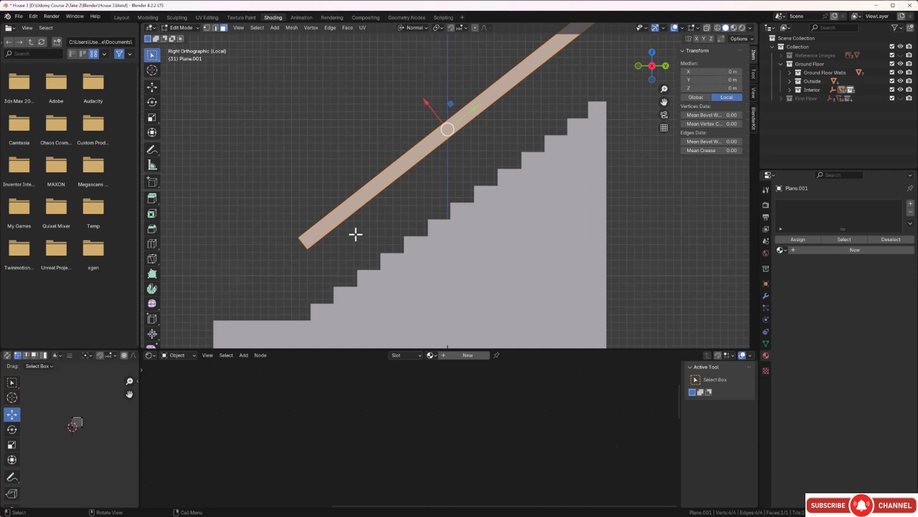
scroll(355, 233, up, 3)
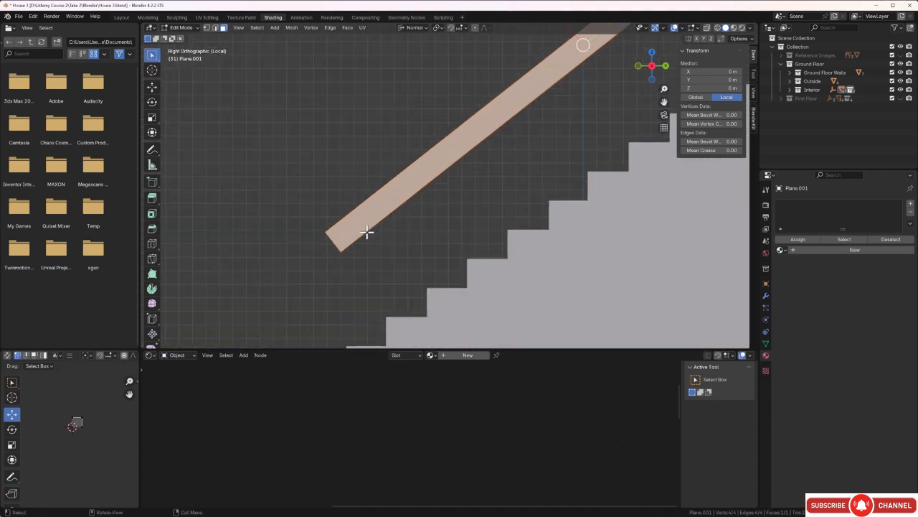
Switch to edge selection and extrude the strip's lower end edge in place.
scroll(366, 237, up, 2)
shift+middle_drag(365, 250, 470, 218)
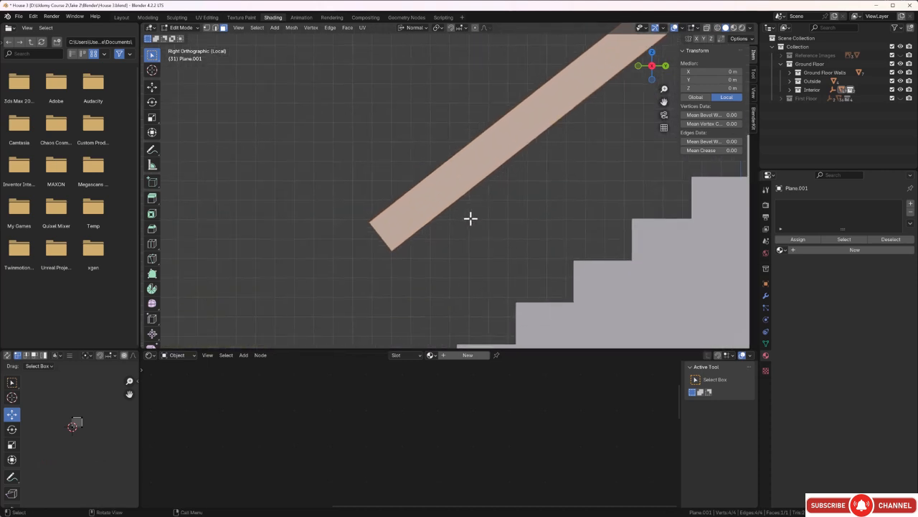
key(2)
scroll(375, 254, up, 2)
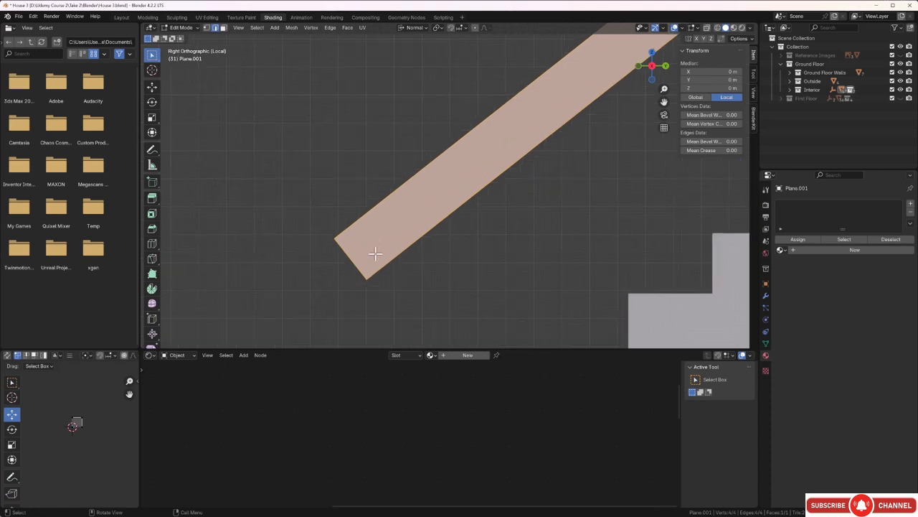
shift+middle_drag(352, 263, 358, 259)
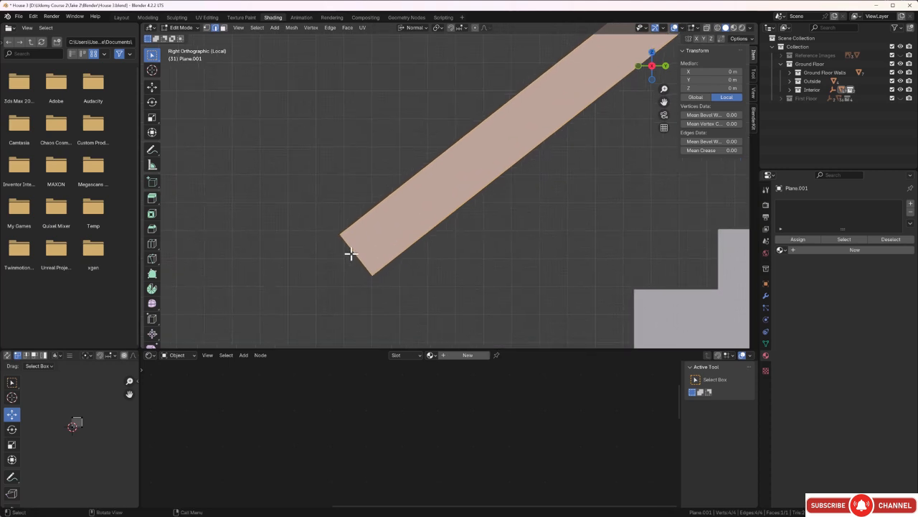
click(351, 253)
scroll(338, 267, up, 2)
shift+middle_drag(380, 295, 431, 236)
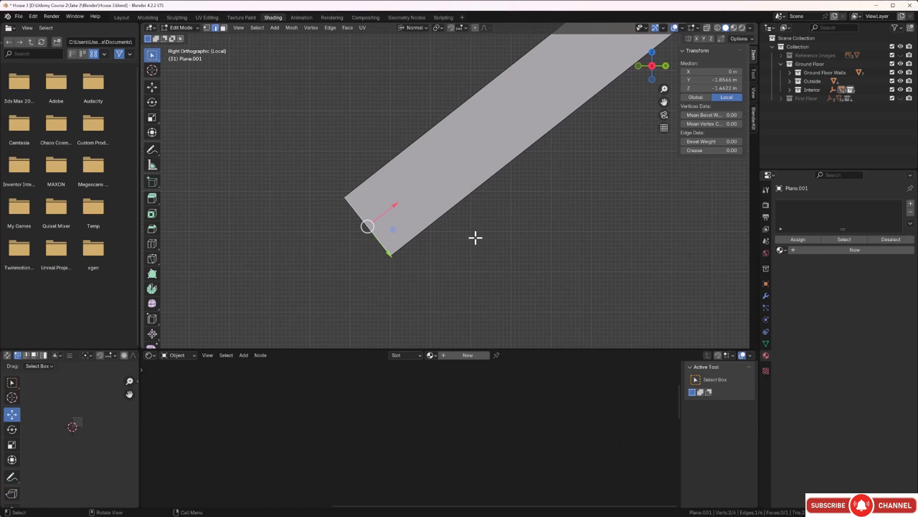
key(g)
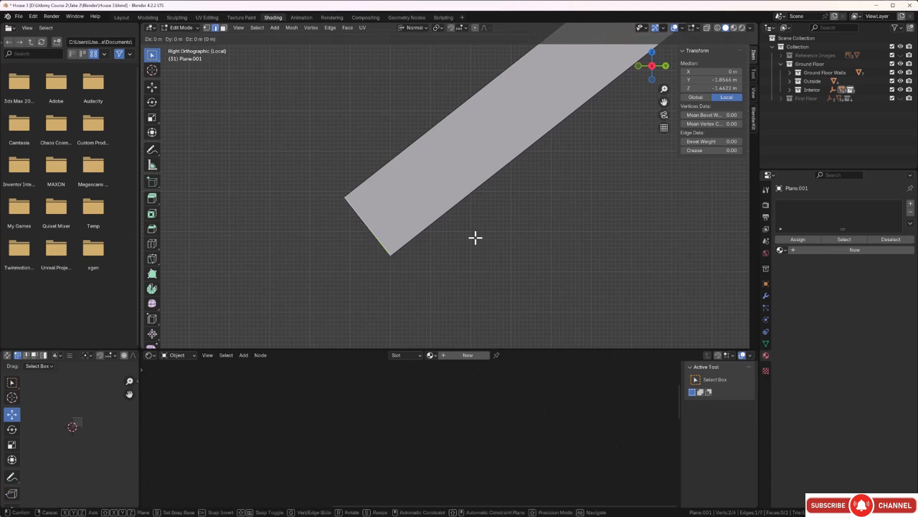
click(475, 238)
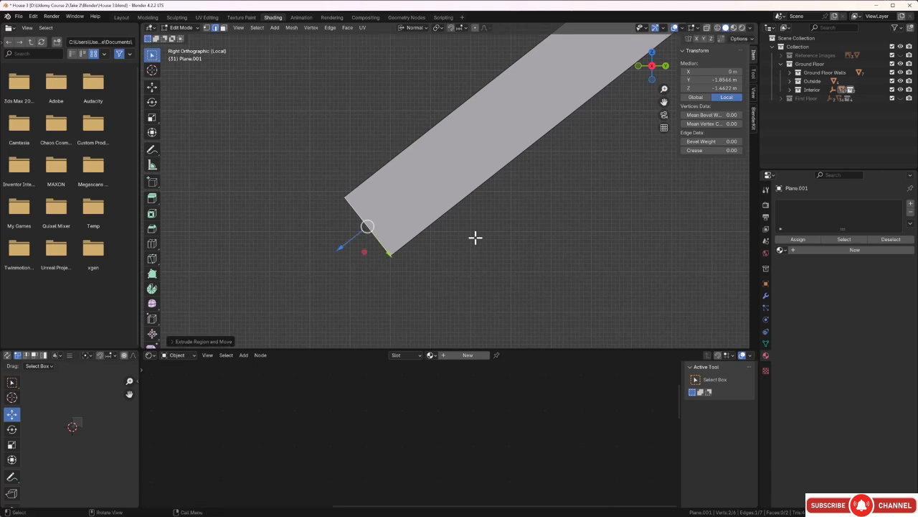
Rotate the extruded end edge slightly clockwise and move it outward to about Y -1.872 m, Z -1.472 m.
key(r)
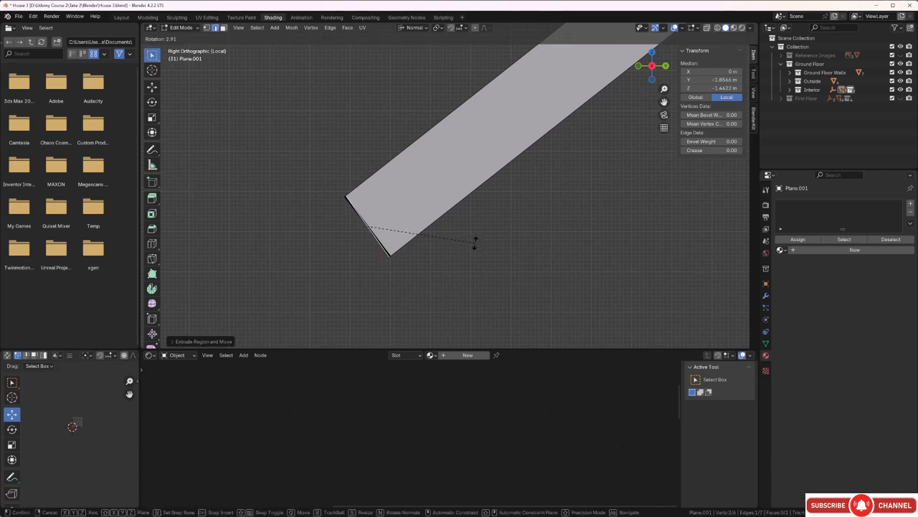
click(474, 246)
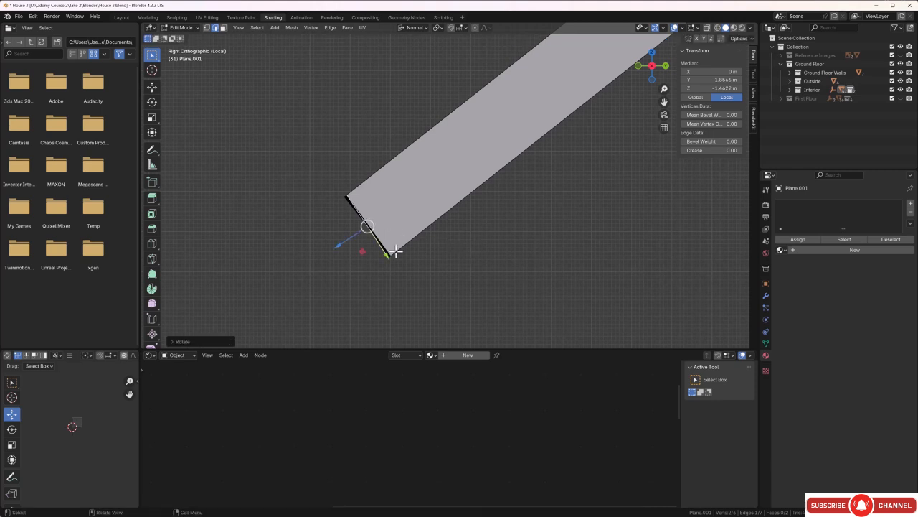
scroll(354, 251, up, 3)
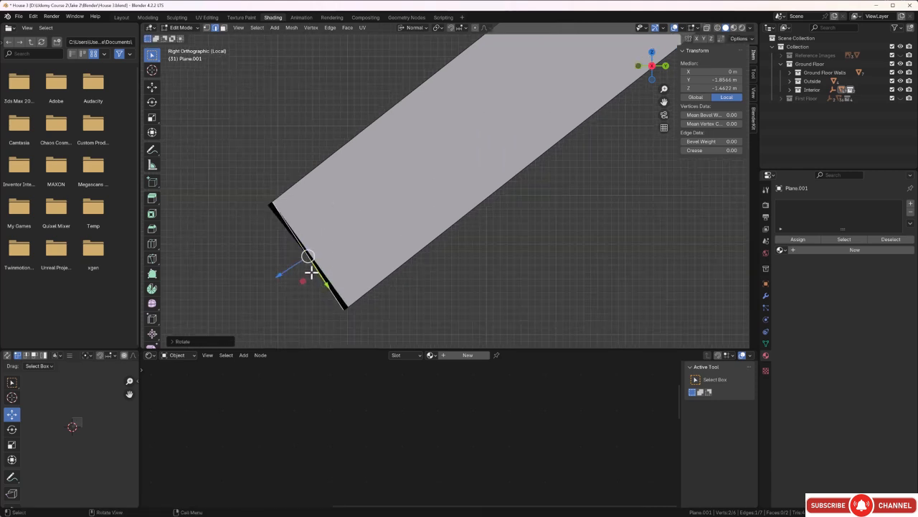
shift+middle_drag(312, 276, 361, 233)
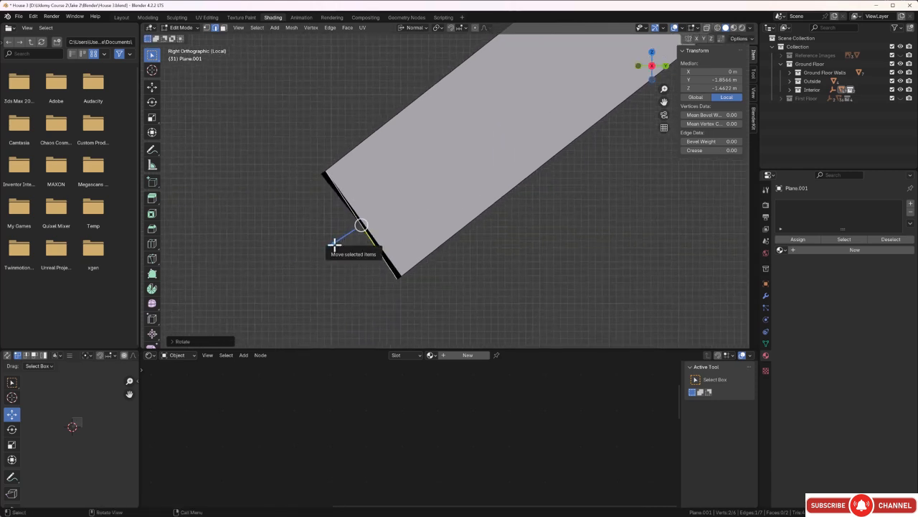
drag(332, 243, 323, 251)
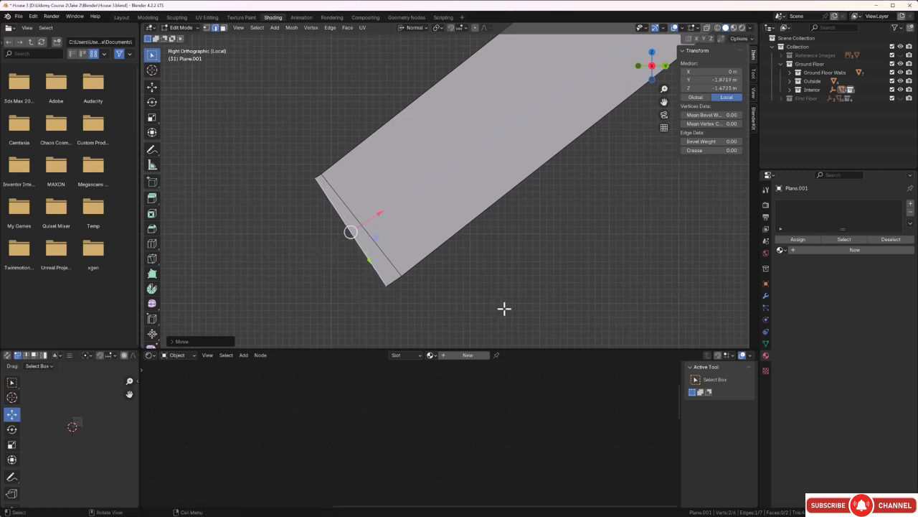
Rotate the end edge further towards vertical, shifting it outward to about Y -1.878 m, Z -1.475 m, to form a wedge segment.
key(r)
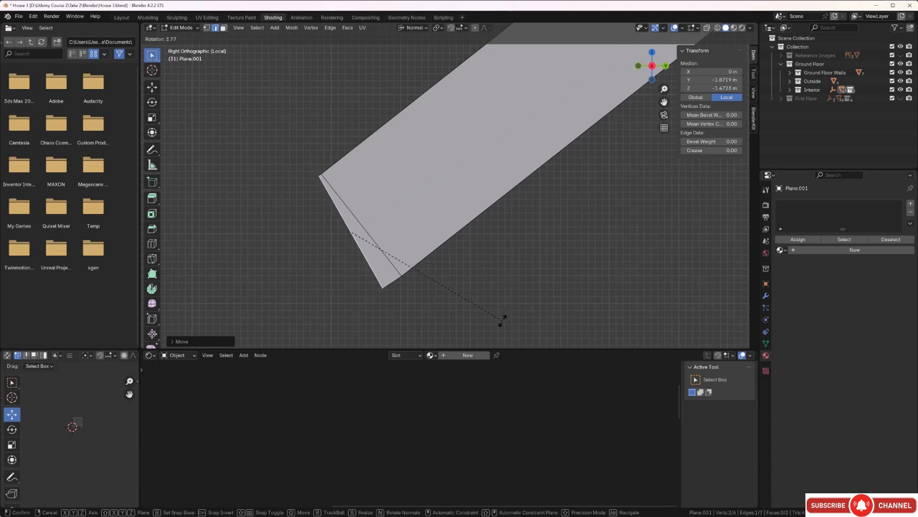
click(500, 324)
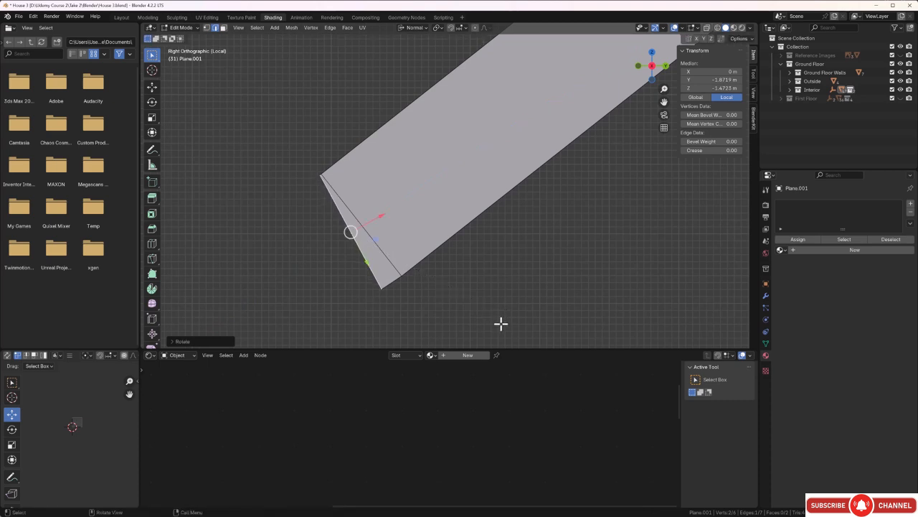
drag(383, 215, 378, 218)
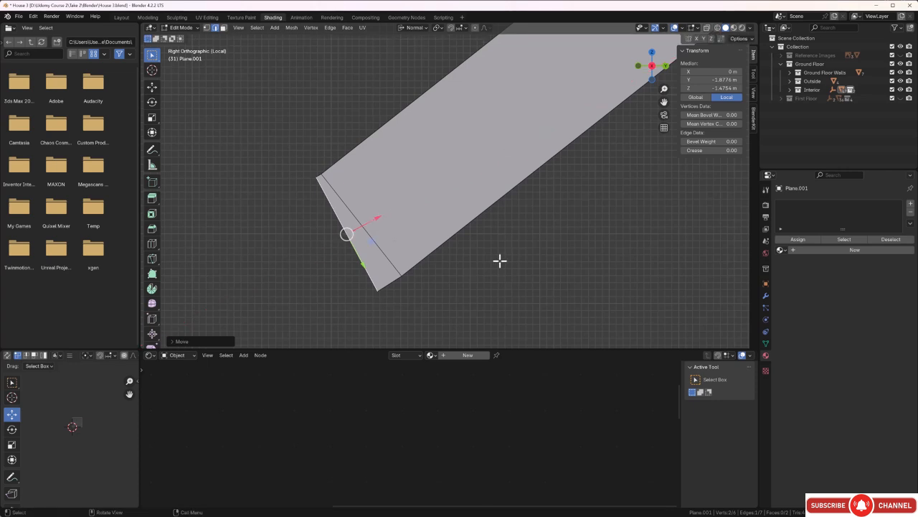
key(r)
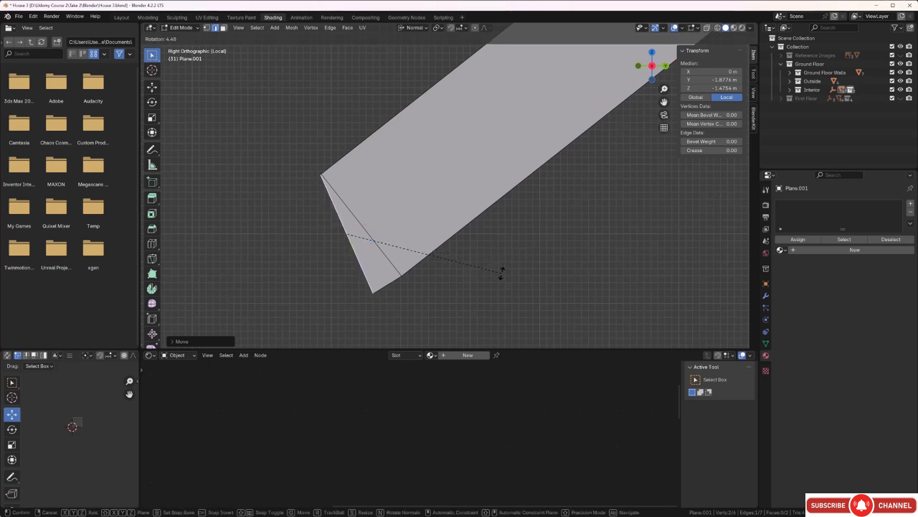
click(501, 271)
scroll(473, 266, down, 2)
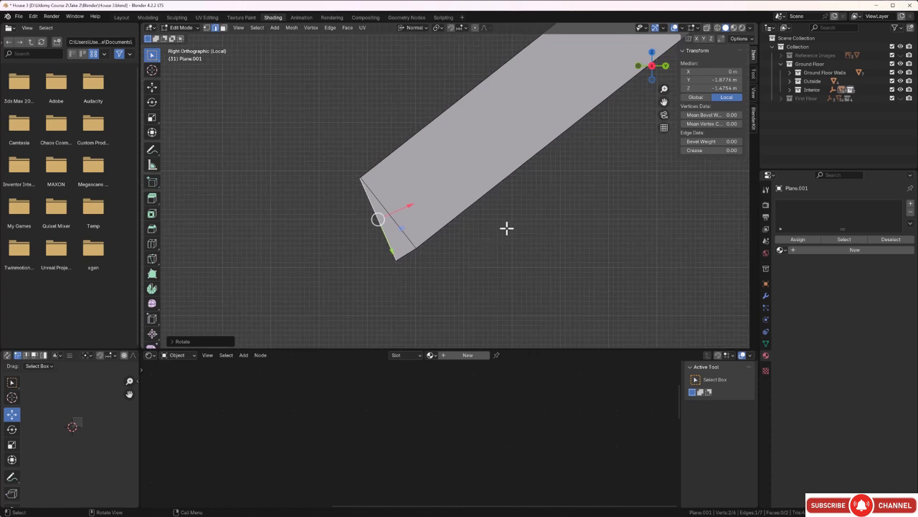
Extrude the end edge again in place, rotate it about 5.7°, and move it about 0.01 m outward along its normal.
key(e)
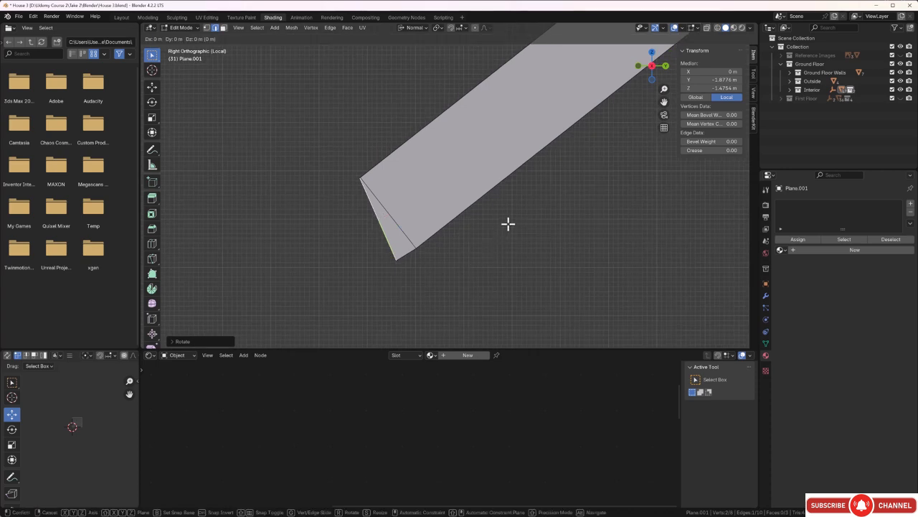
right_click(508, 223)
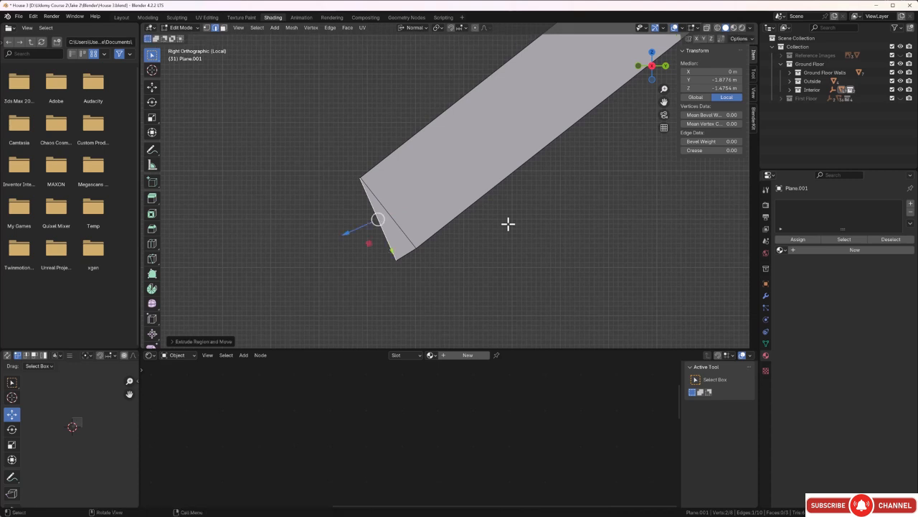
key(r)
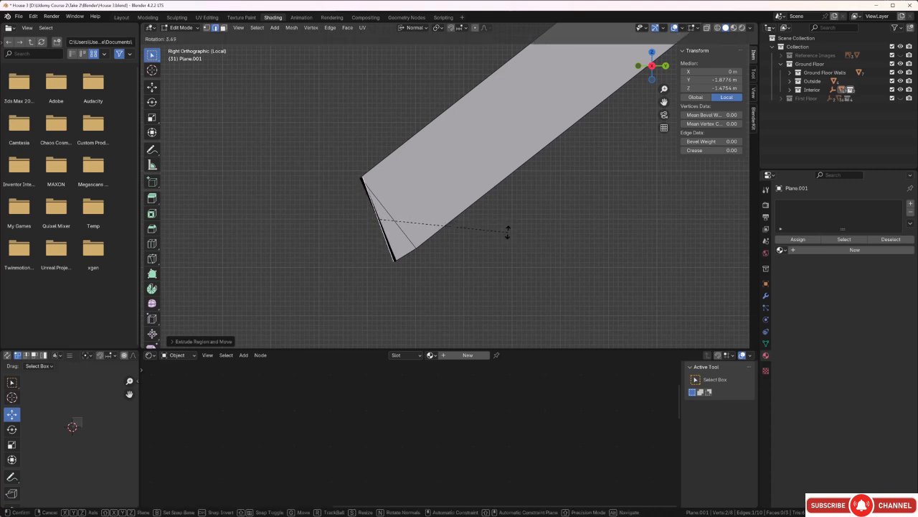
click(508, 231)
scroll(373, 244, up, 4)
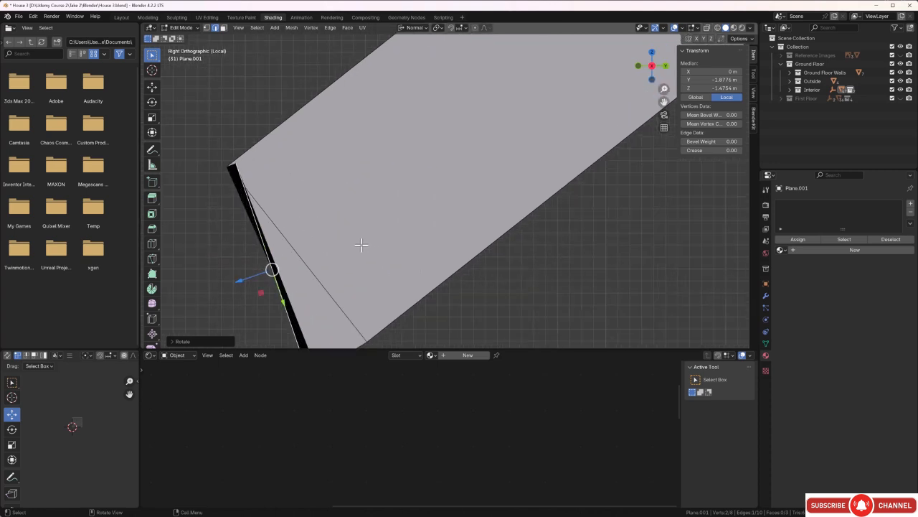
shift+middle_drag(361, 245, 474, 181)
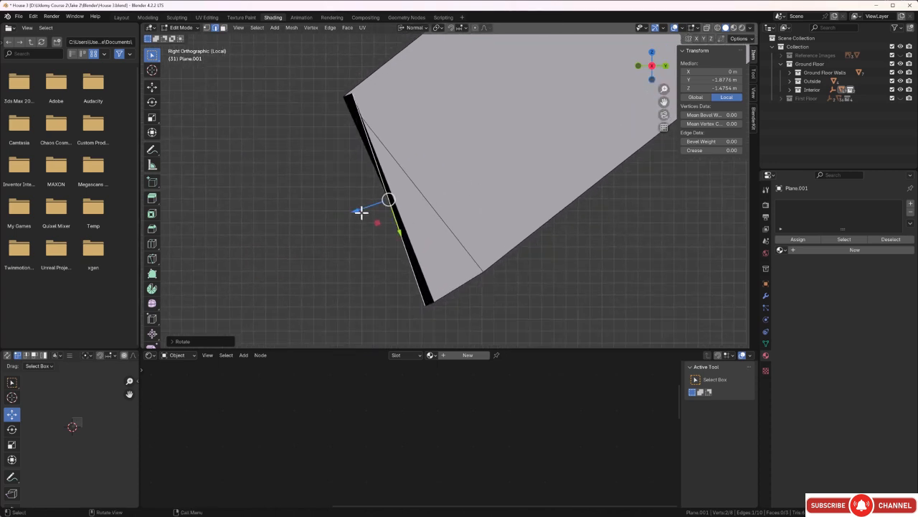
key(g)
key(z)
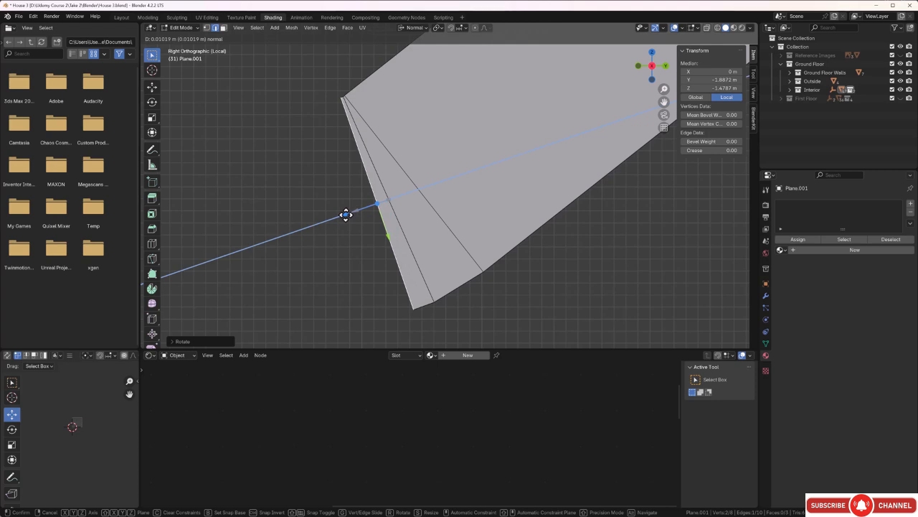
click(345, 215)
Rotate the second segment's outer edge further towards vertical and position it at about Y -1.897 m, Z -1.482 m.
key(r)
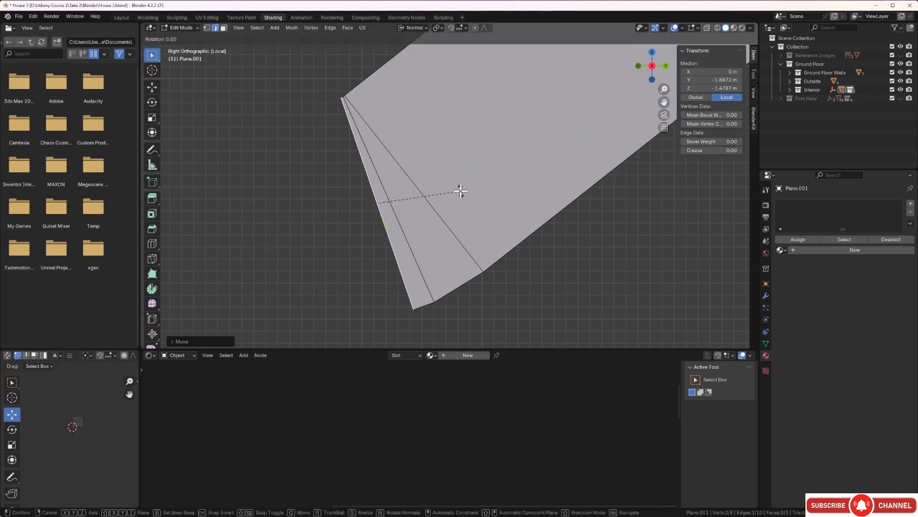
click(458, 201)
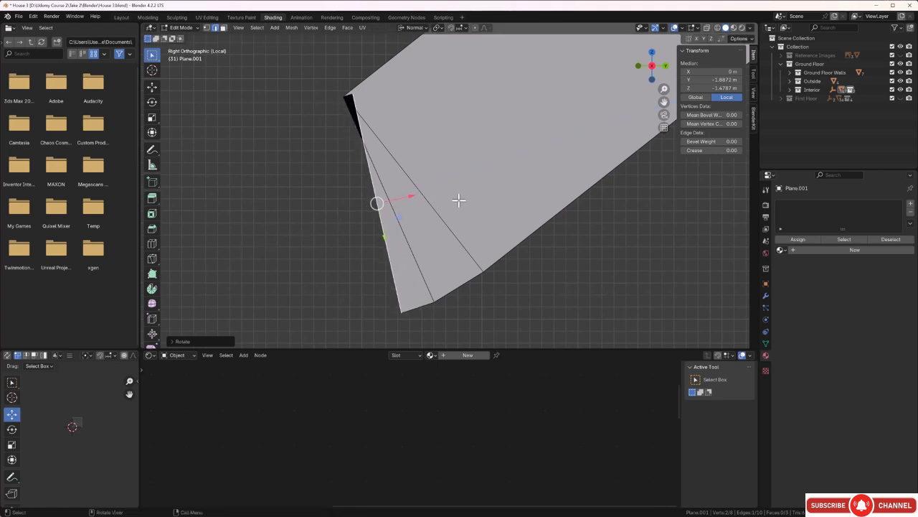
drag(411, 198, 399, 201)
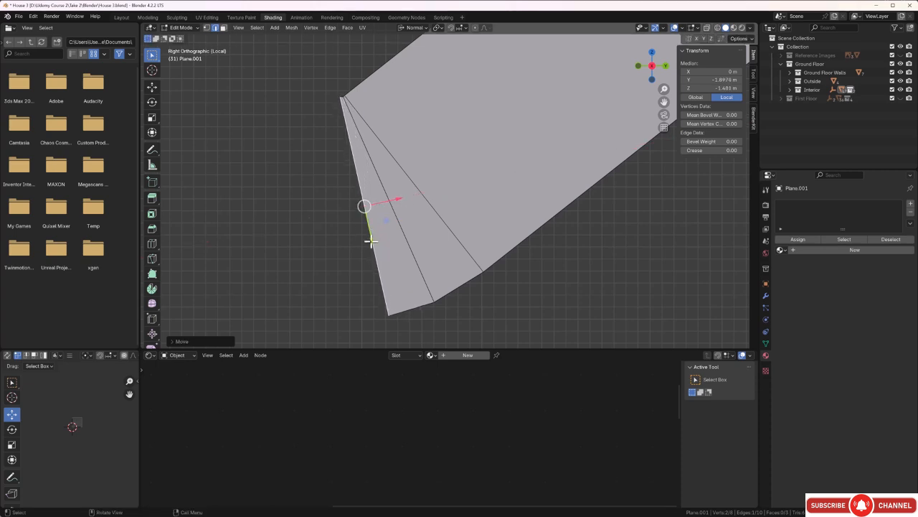
drag(371, 243, 372, 244)
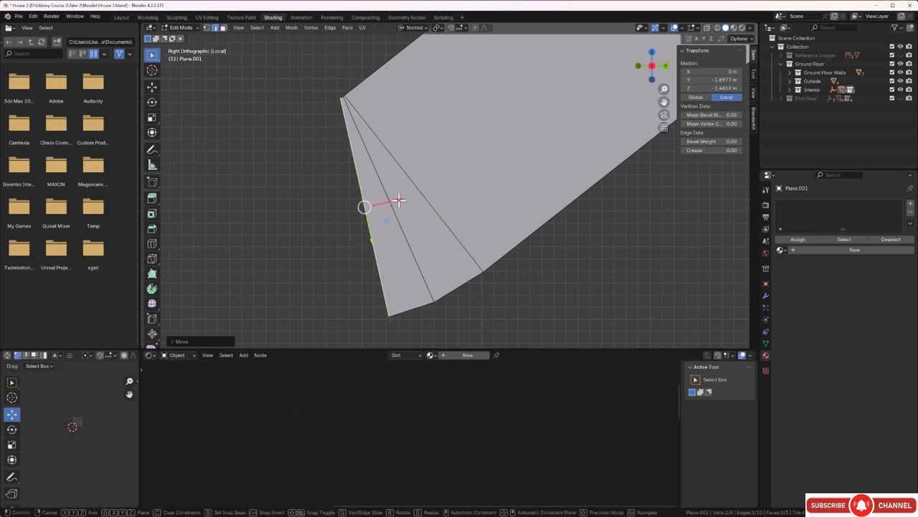
drag(400, 201, 409, 203)
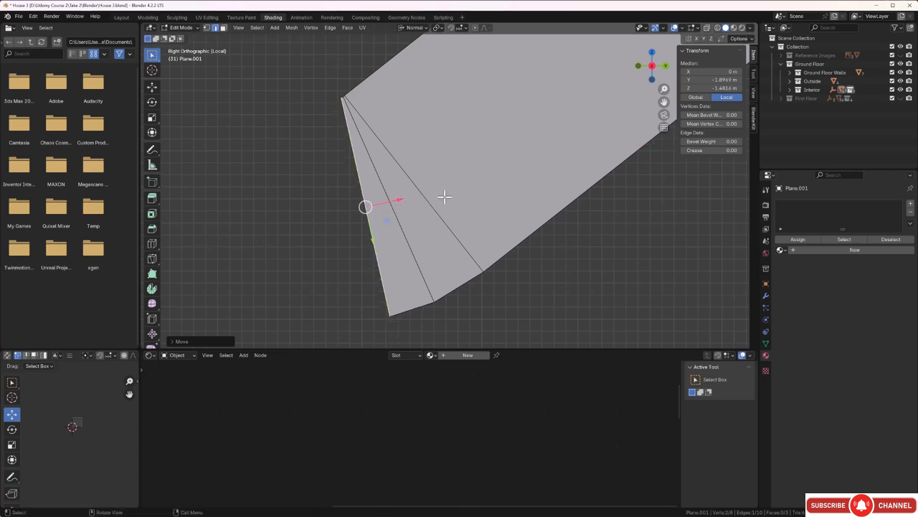
Tilt the outer edge slightly more upright and move it outward to about Y -1.902 m, Z -1.483 m.
key(r)
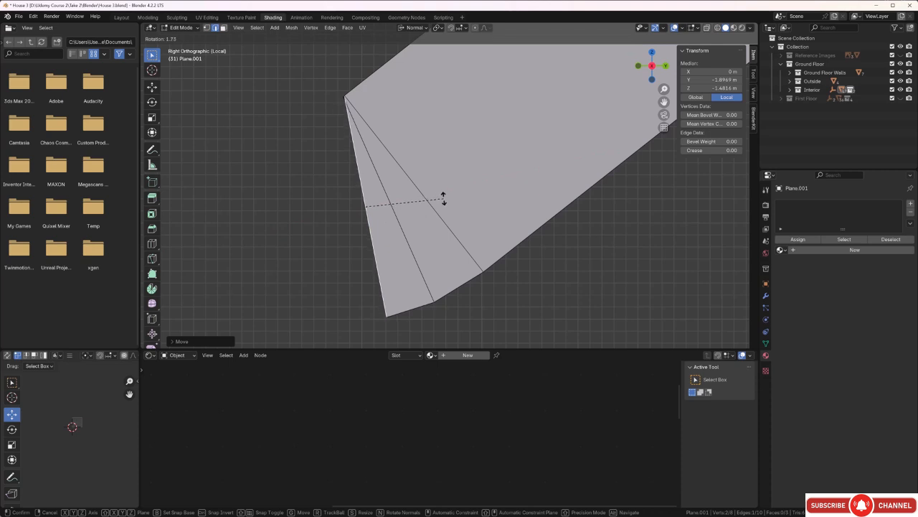
click(442, 202)
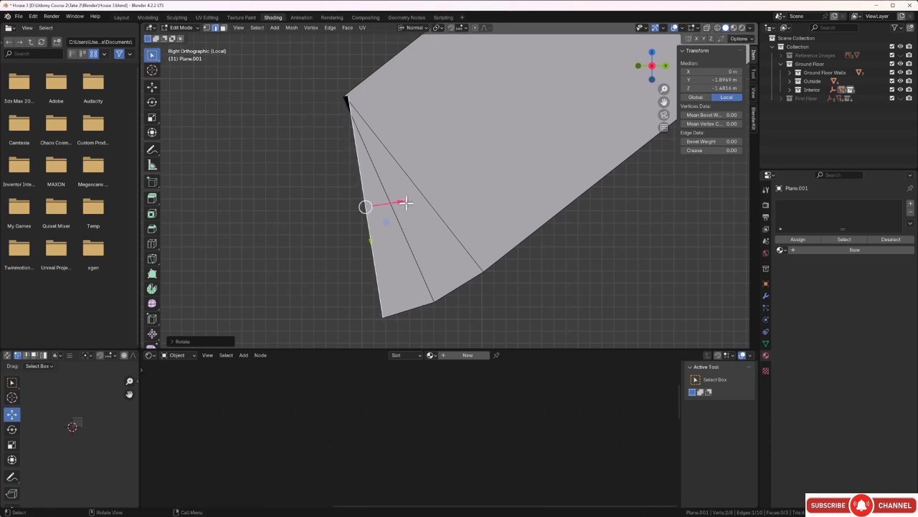
drag(396, 203, 394, 200)
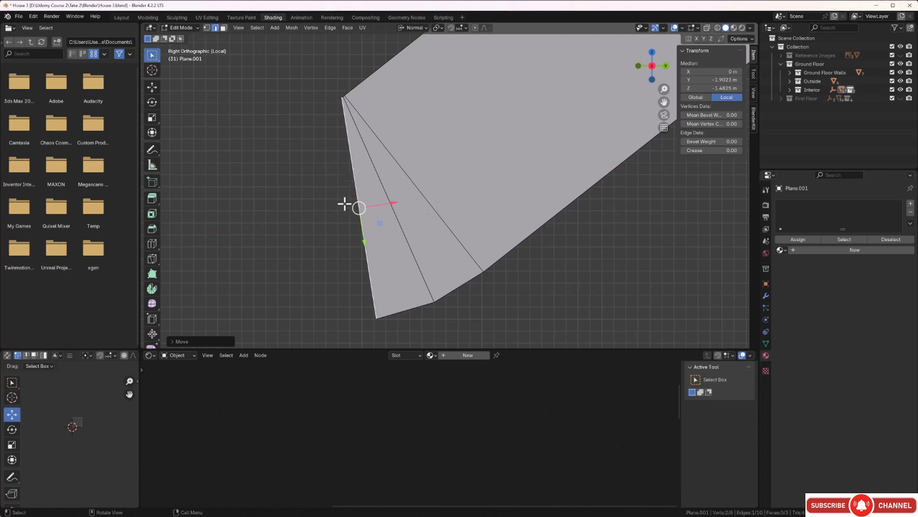
Rotate the outermost edge to nearly vertical and pull it outward to about Y -1.914 m, Z -1.483 m.
key(r)
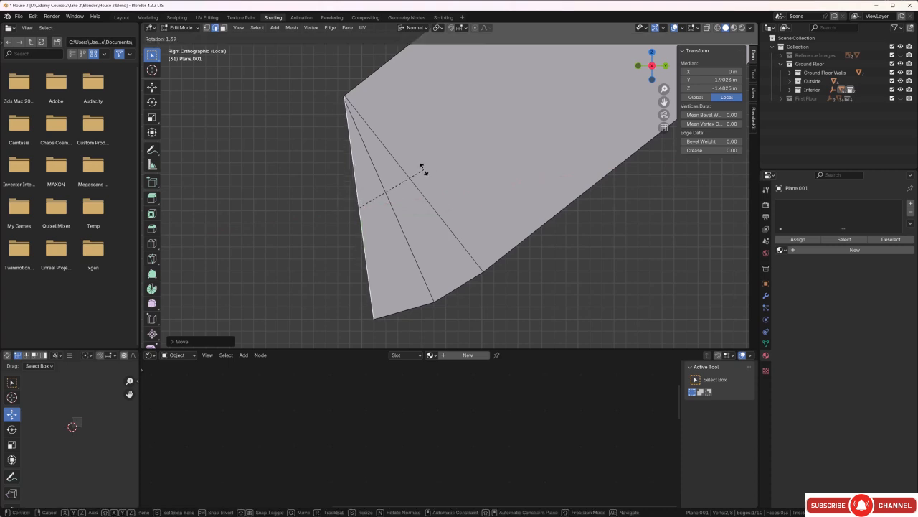
click(424, 174)
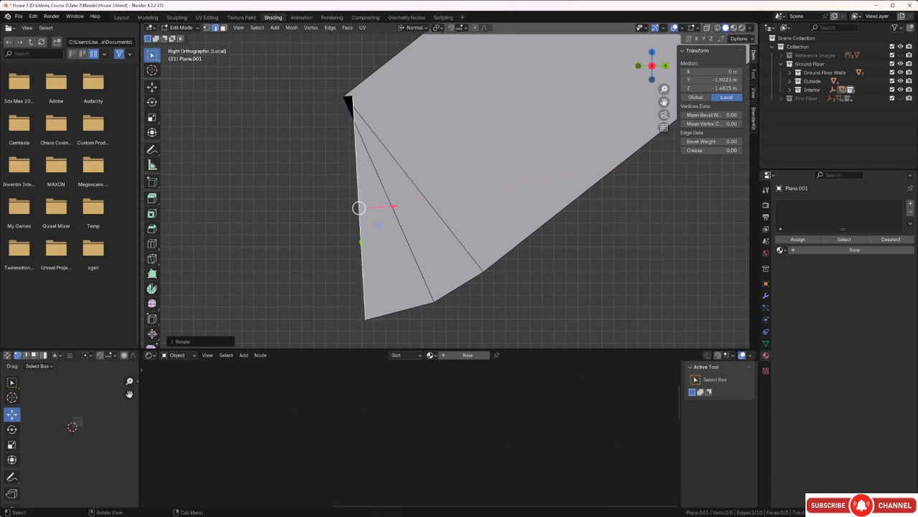
drag(393, 207, 377, 207)
click(375, 207)
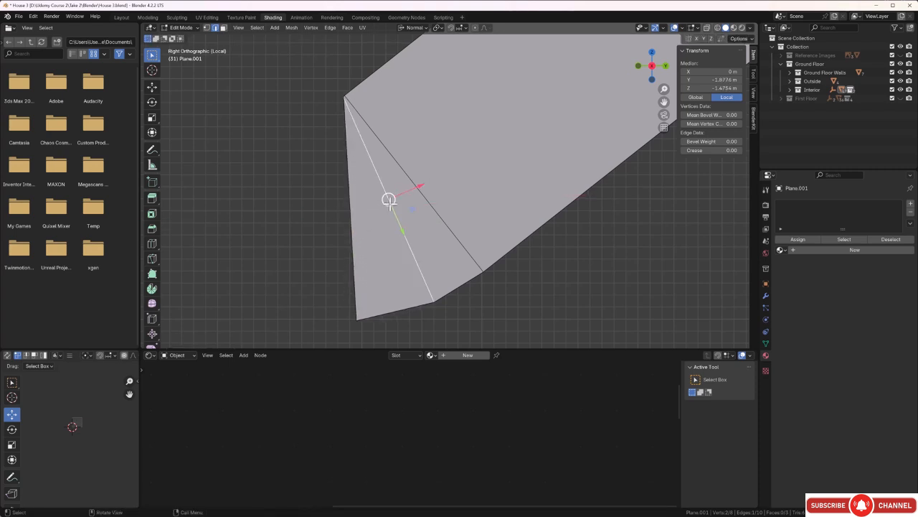
click(351, 225)
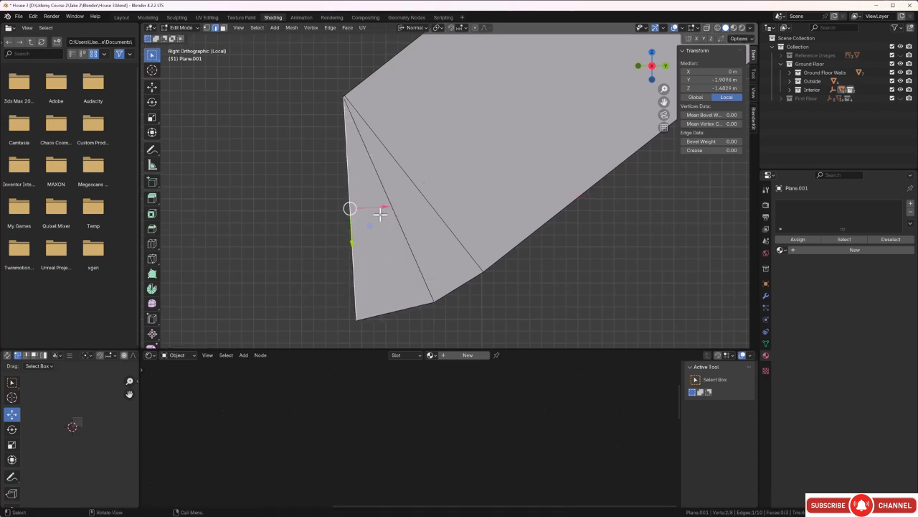
drag(385, 208, 378, 208)
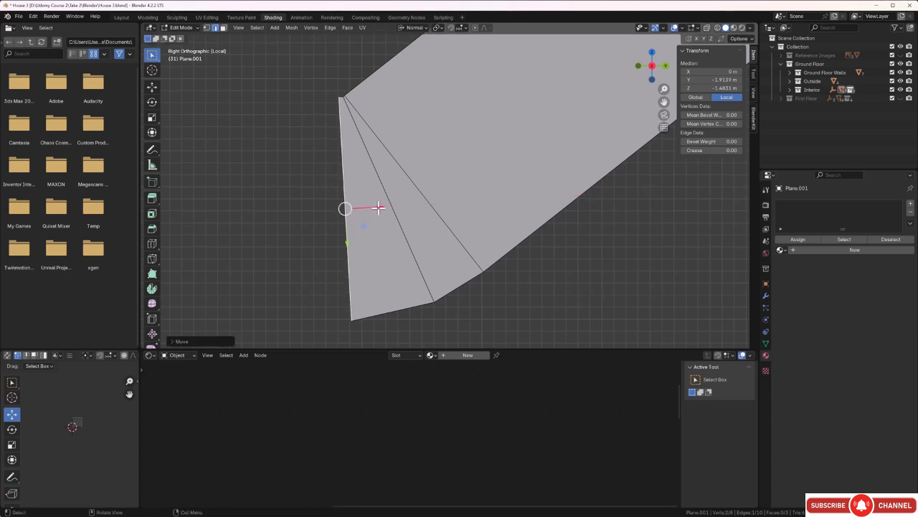
Straighten the outermost edge of the bend to nearly vertical and position it at about Y -1.915 m, Z -1.483 m.
drag(379, 208, 380, 206)
key(r)
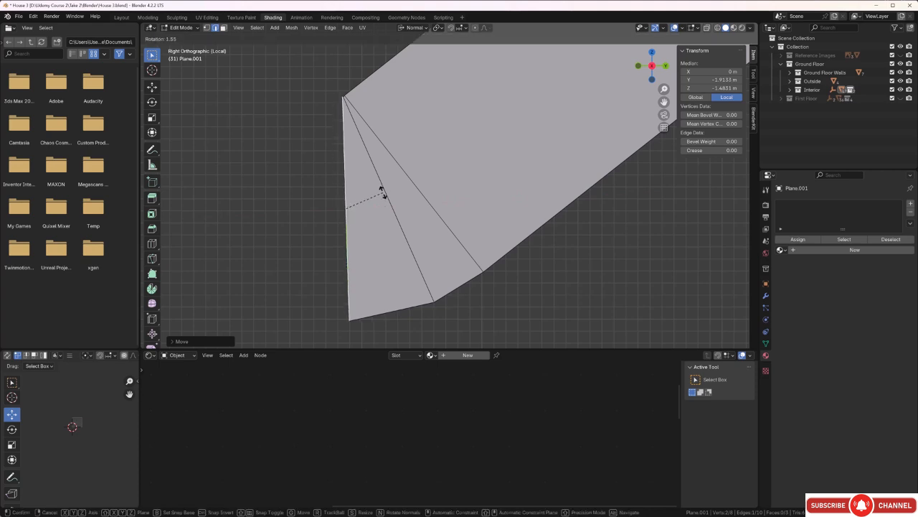
click(381, 196)
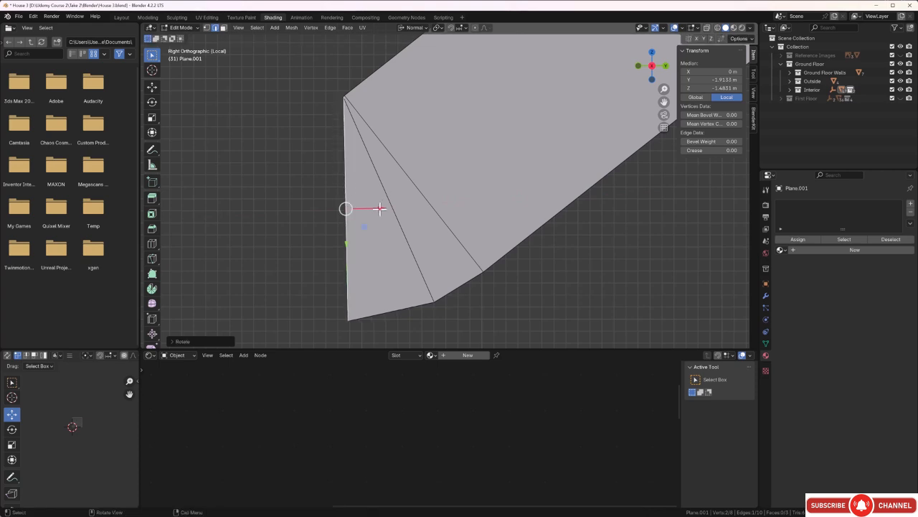
drag(381, 208, 379, 208)
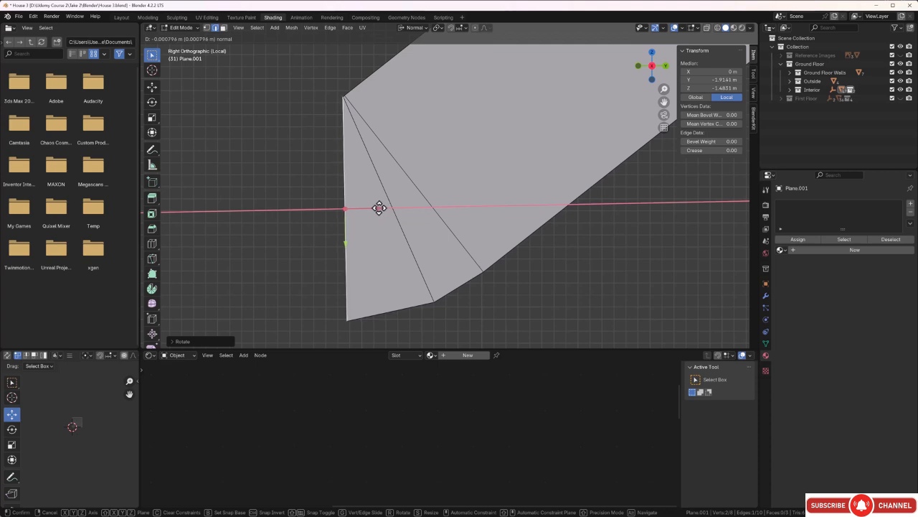
drag(379, 208, 377, 207)
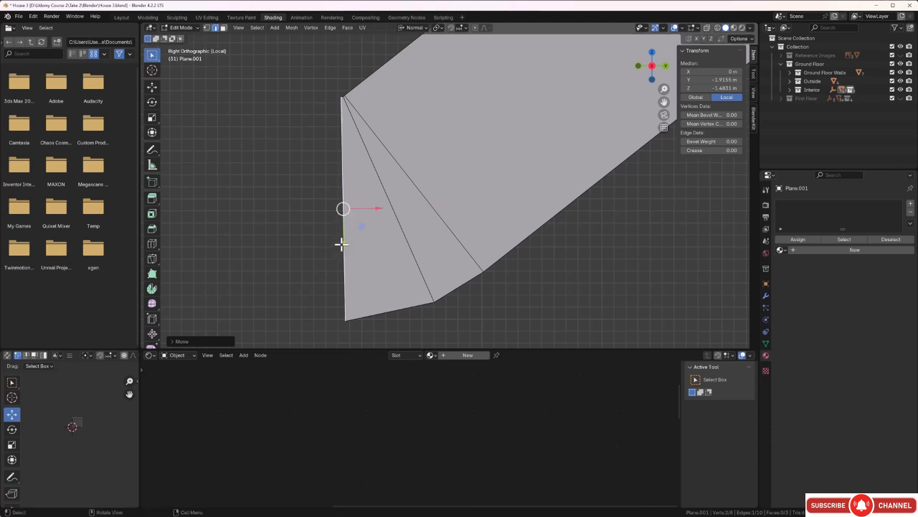
drag(343, 244, 343, 245)
Extrude the bend's outer edge horizontally by about 0.887 m, and move the new end edge outward to about Y -2.993 m.
scroll(306, 214, down, 8)
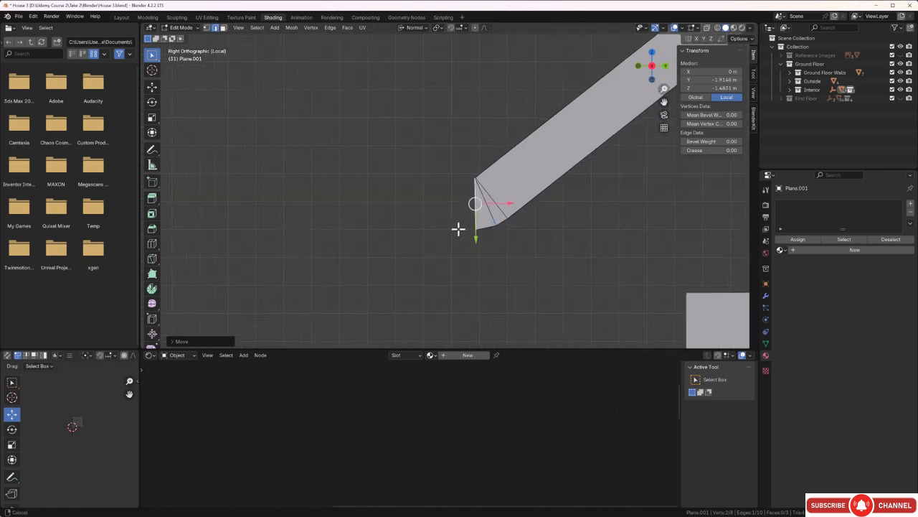
shift+middle_drag(459, 229, 490, 222)
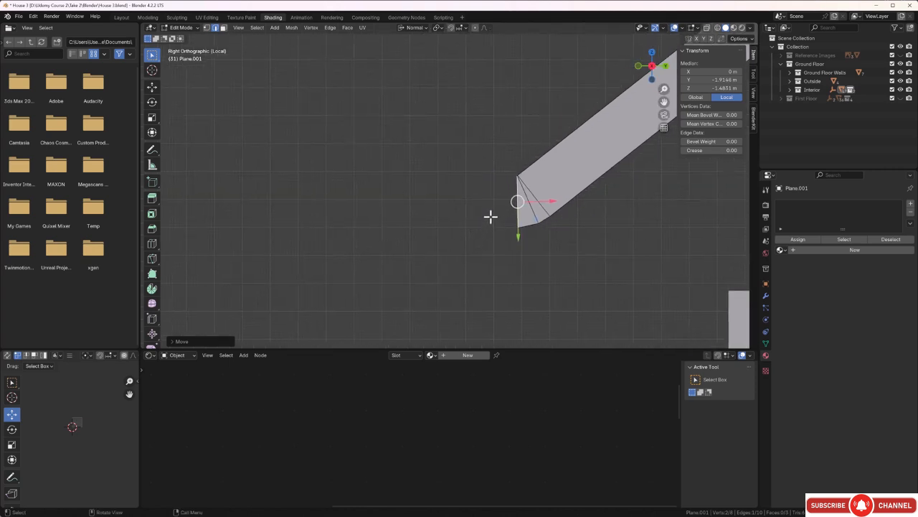
key(e)
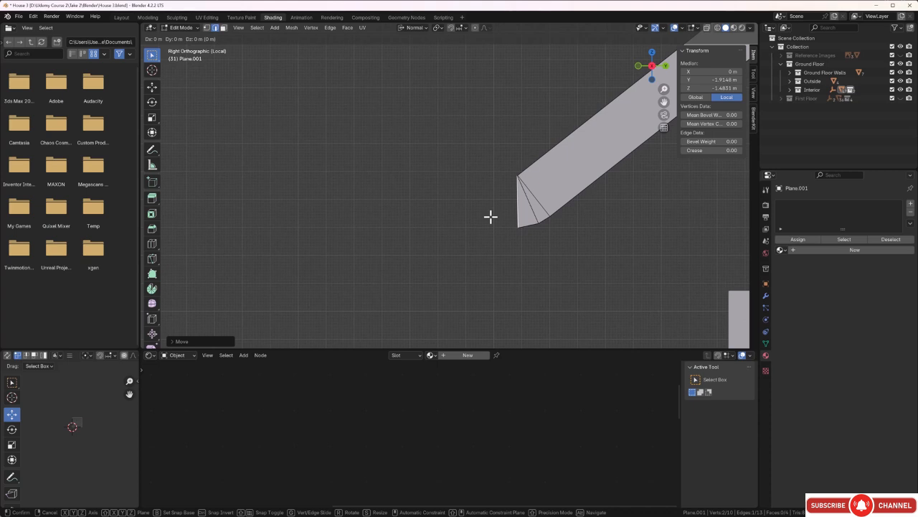
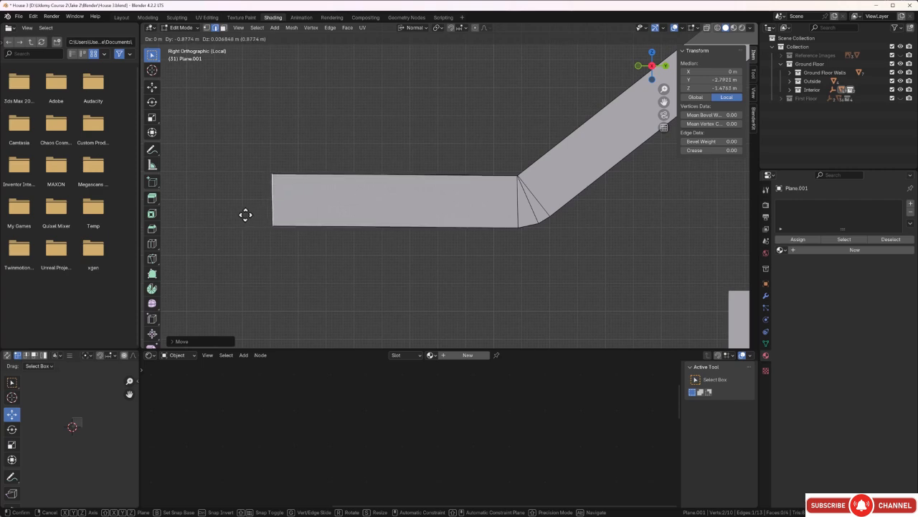
click(243, 216)
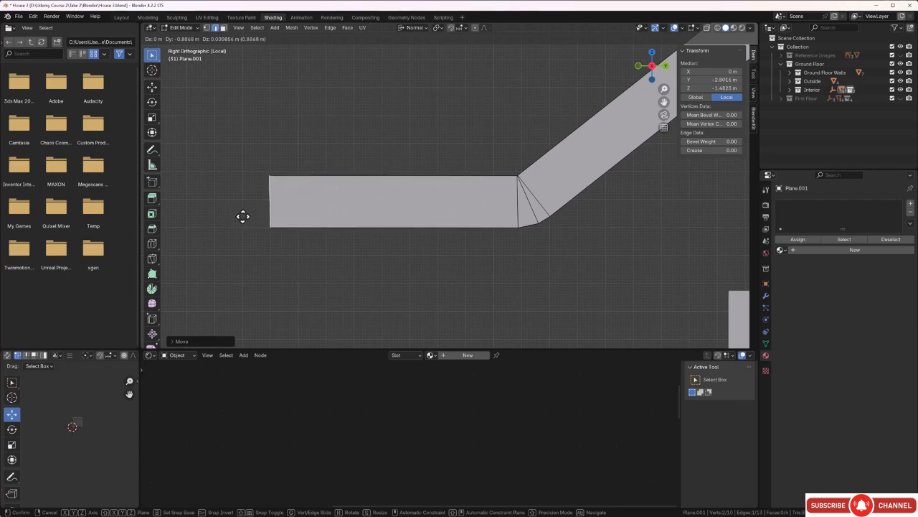
scroll(346, 243, down, 4)
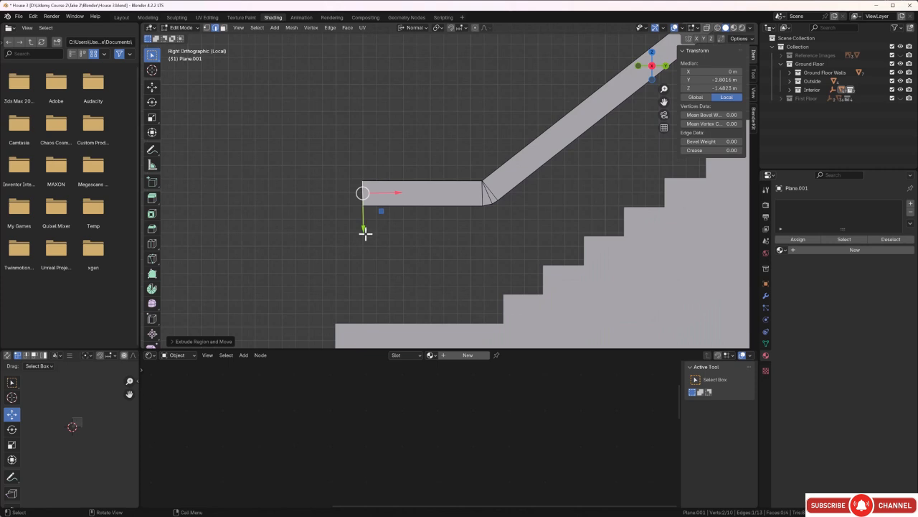
key(e)
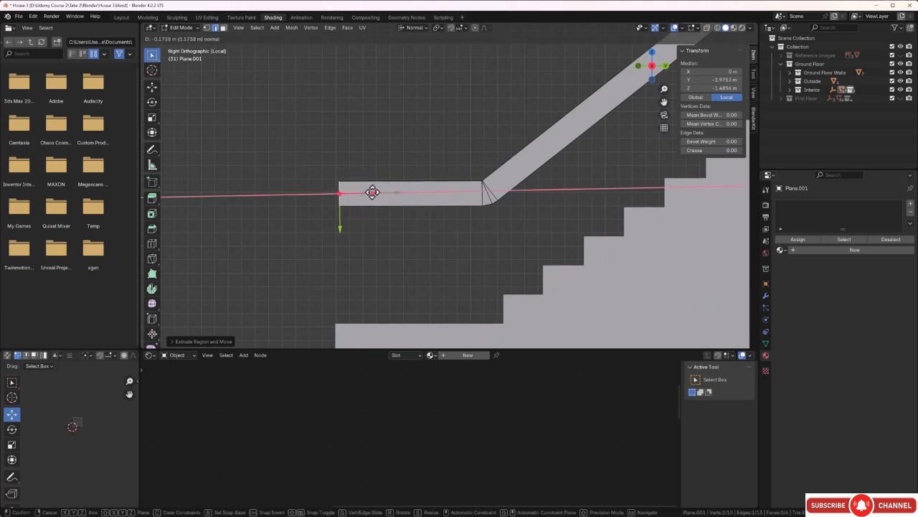
click(371, 192)
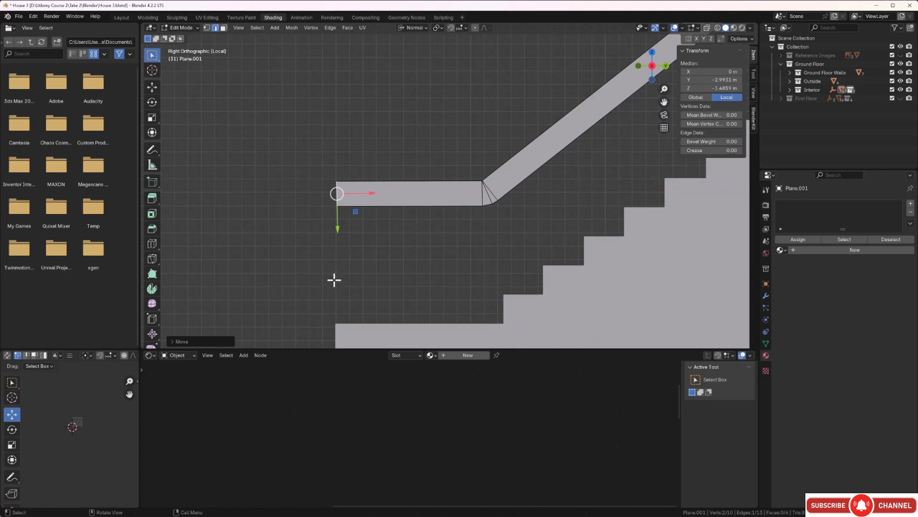
Rotate the horizontal segment's end edge to vertical and move it outward along its normal to about Y -2.998 m.
scroll(338, 219, up, 6)
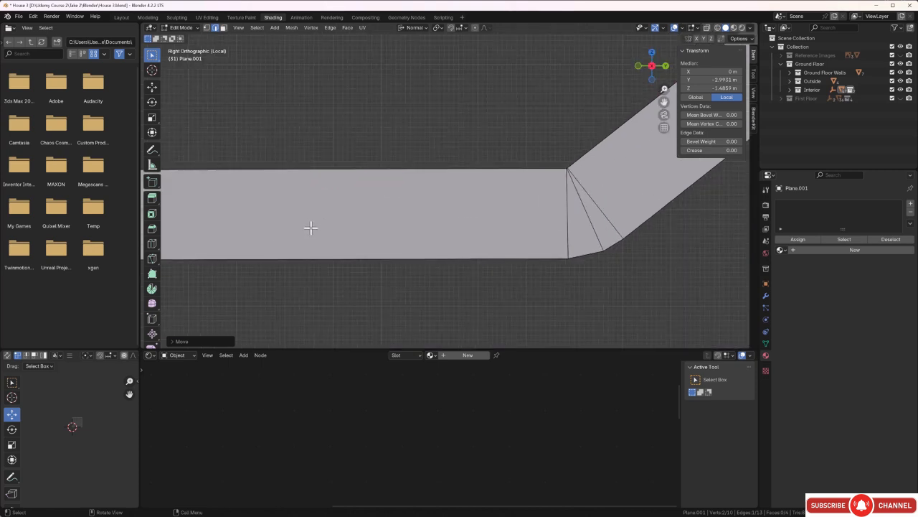
shift+middle_drag(295, 235, 588, 231)
scroll(321, 230, up, 2)
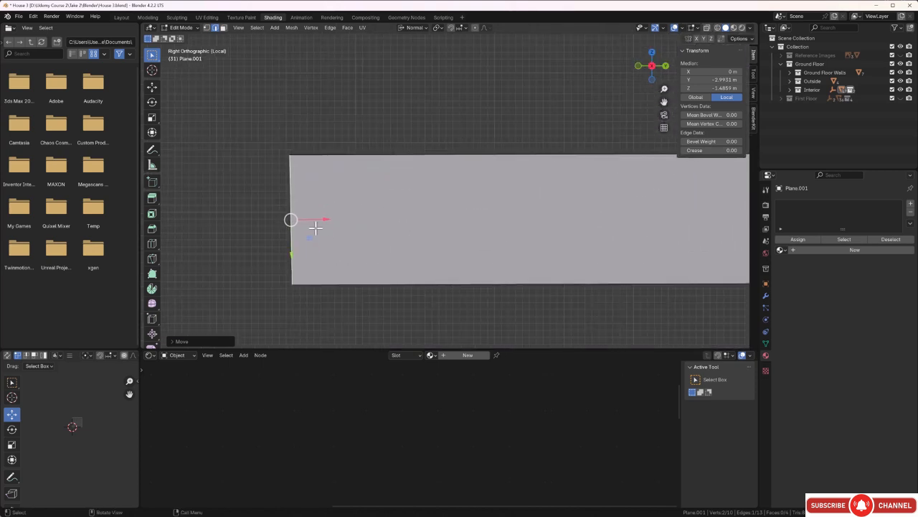
shift+middle_drag(328, 229, 410, 201)
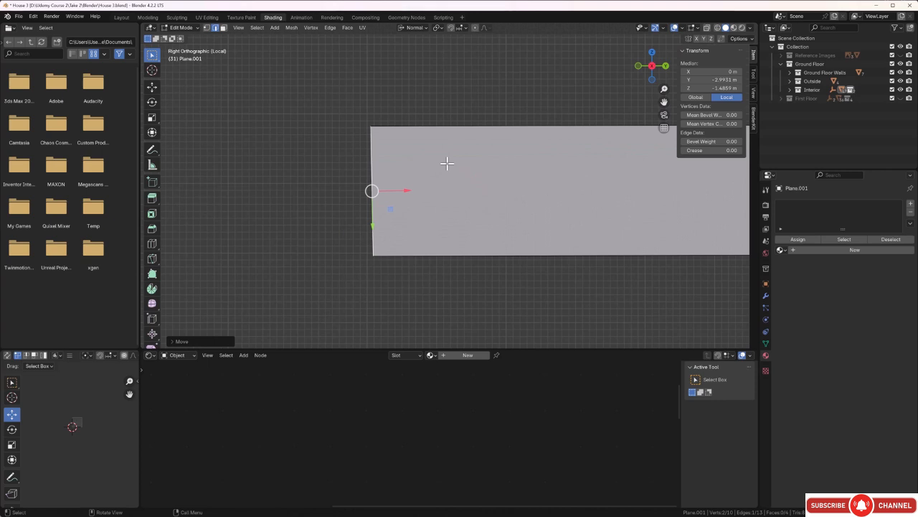
key(r)
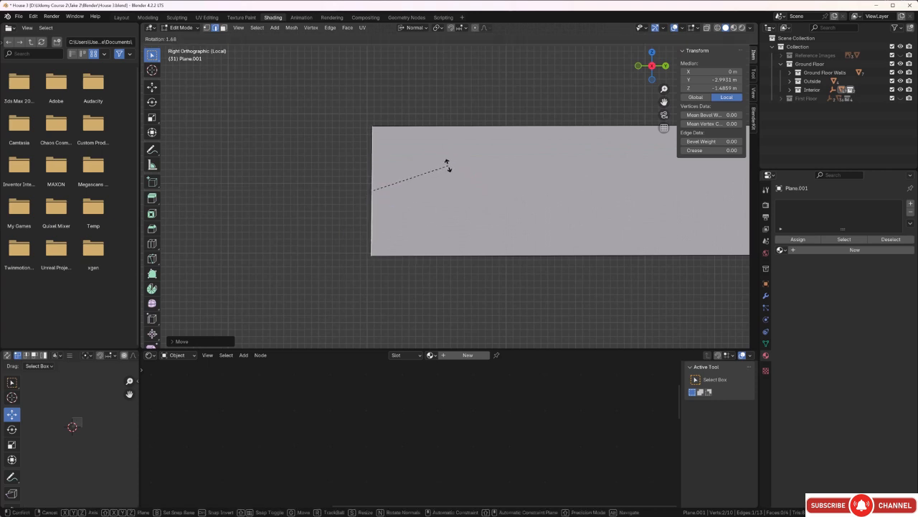
click(447, 164)
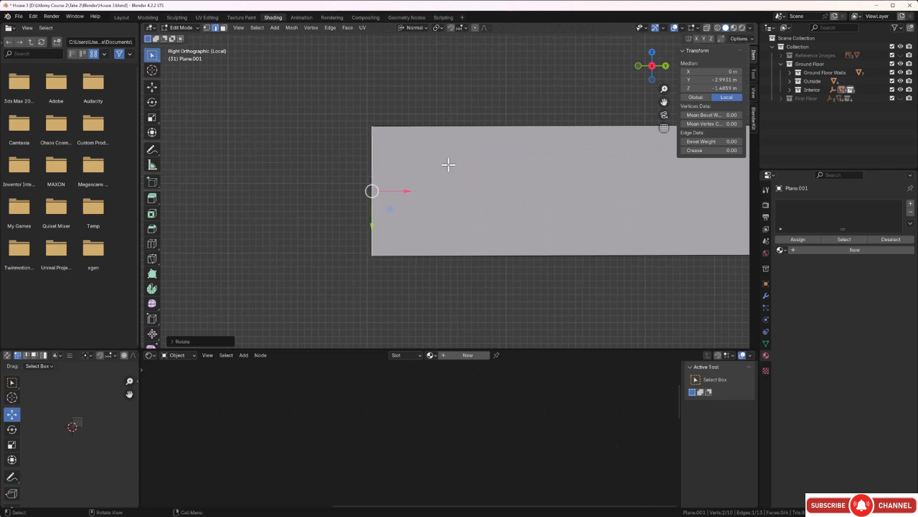
key(g)
key(x)
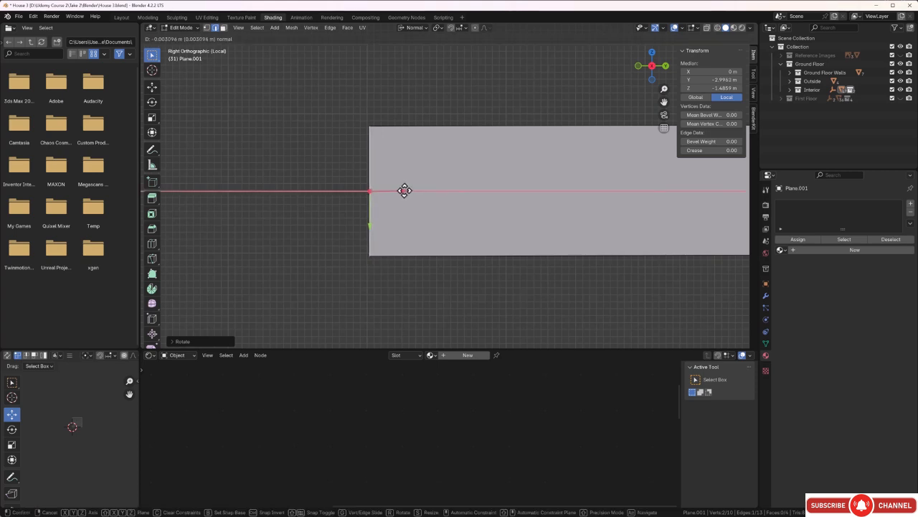
click(404, 191)
Dissolve the middle edge of the bend between the horizontal segment and the sloped strip.
scroll(408, 244, down, 6)
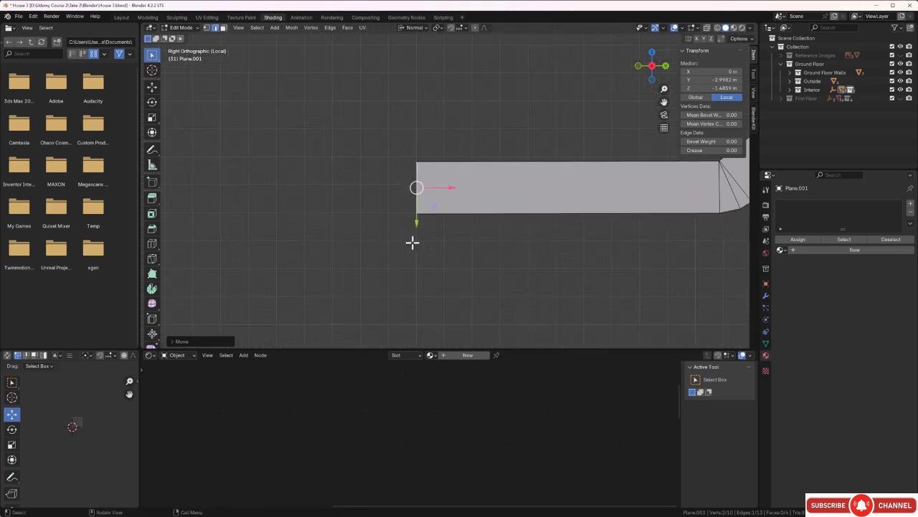
shift+middle_drag(516, 251, 341, 254)
scroll(435, 234, down, 1)
scroll(461, 206, up, 3)
scroll(462, 206, up, 3)
shift+middle_drag(472, 222, 421, 232)
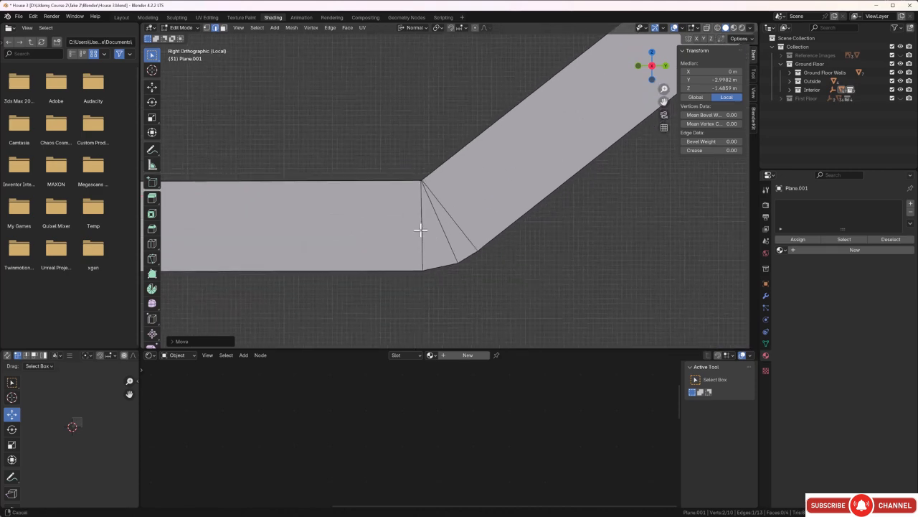
scroll(436, 273, up, 2)
shift+middle_drag(435, 273, 406, 232)
scroll(478, 163, up, 2)
scroll(483, 159, up, 1)
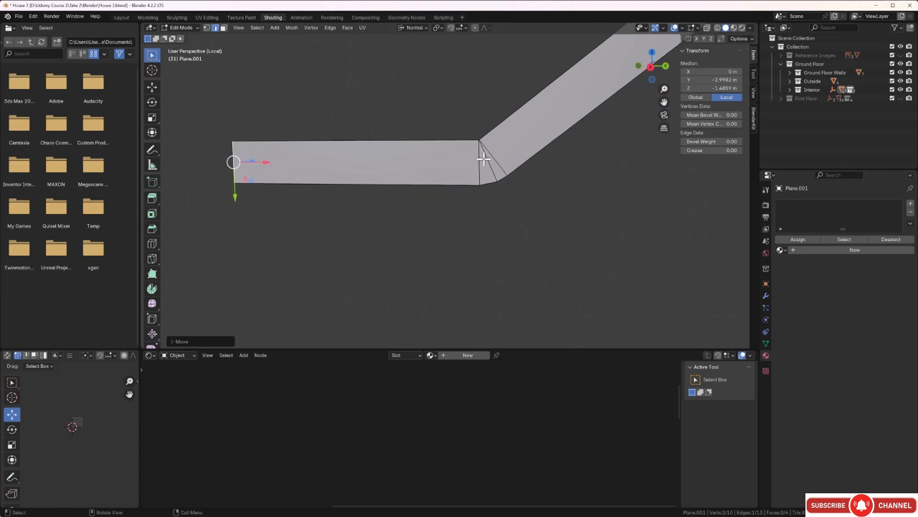
scroll(485, 156, up, 1)
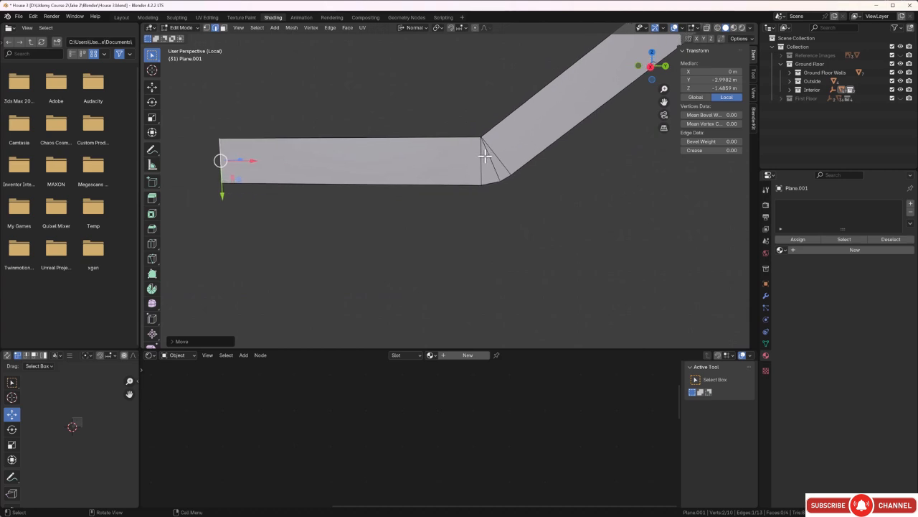
scroll(485, 155, up, 15)
scroll(486, 161, down, 8)
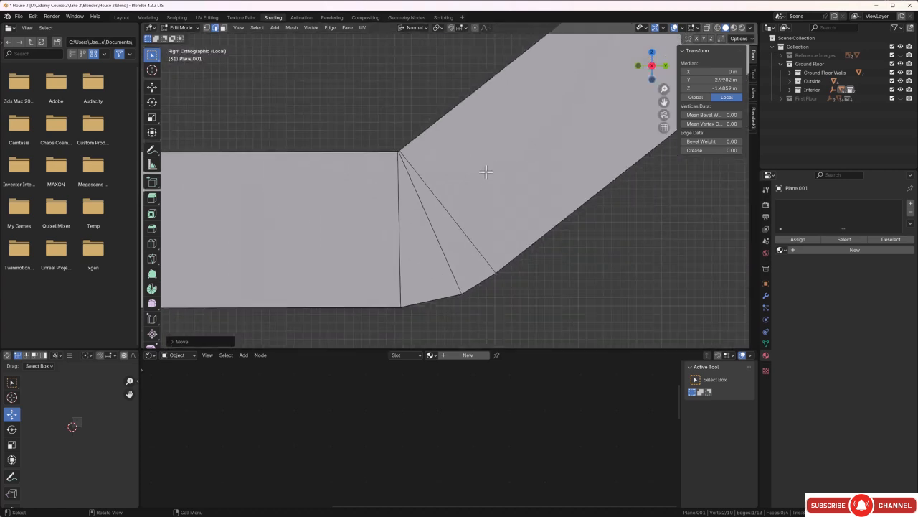
click(428, 178)
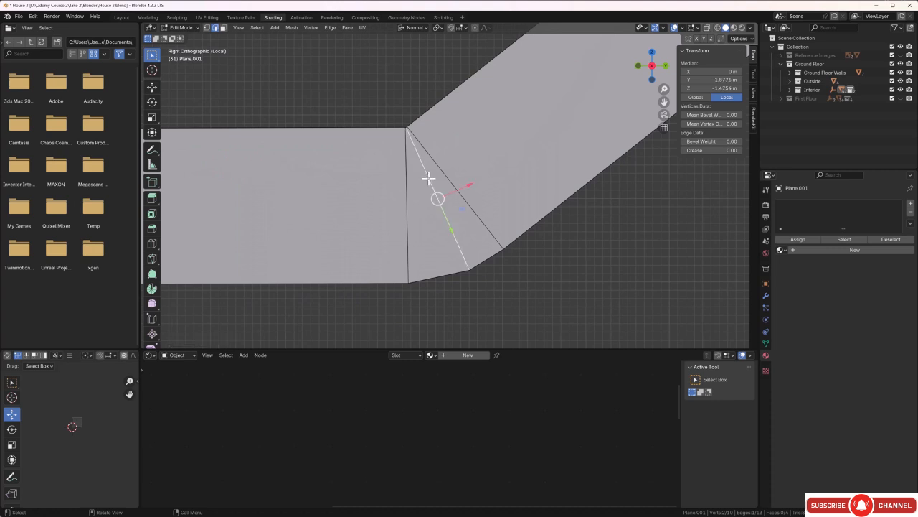
key(ctrl+e)
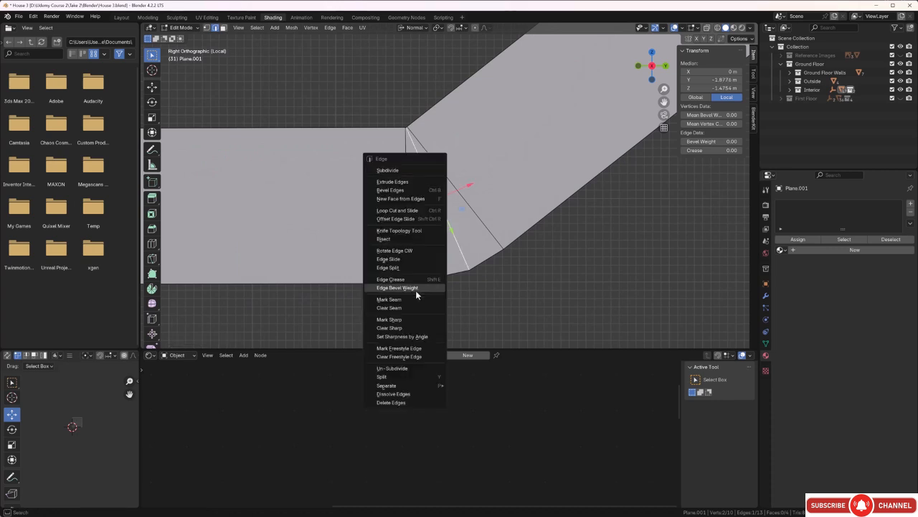
click(393, 394)
Extrude the horizontal, bend and sloped faces of the strip together by about 0.048 m along their normal towards the stairs.
scroll(452, 287, down, 2)
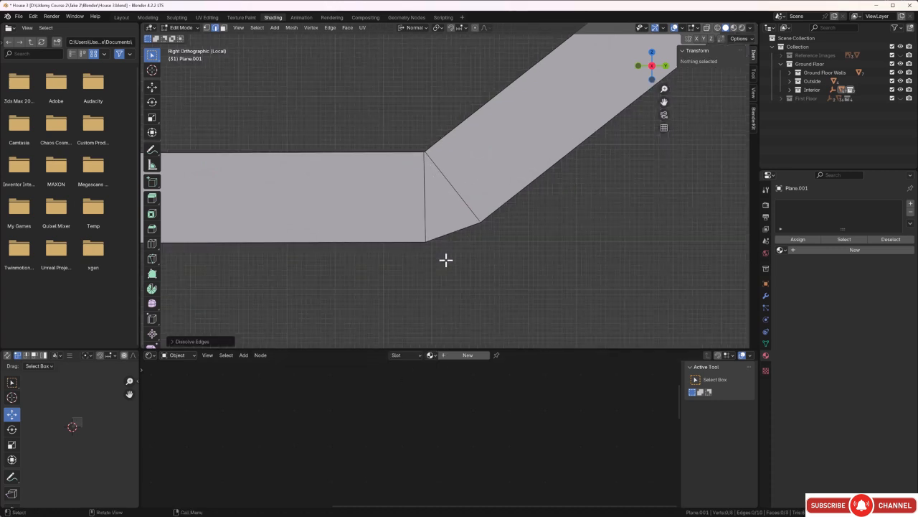
middle_drag(433, 244, 538, 249)
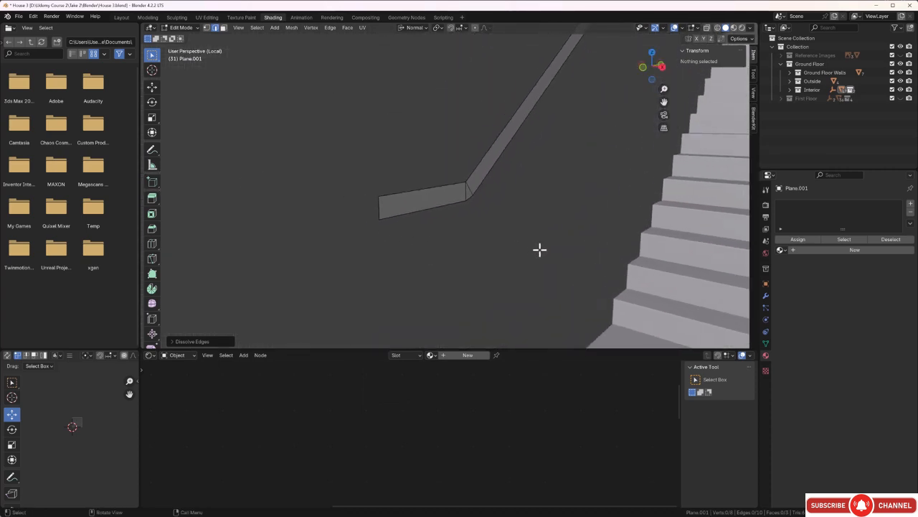
click(446, 194)
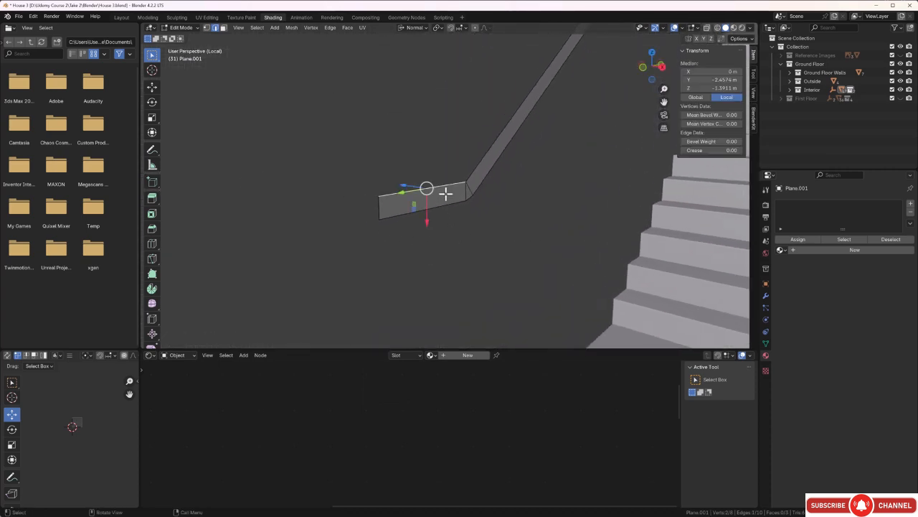
key(3)
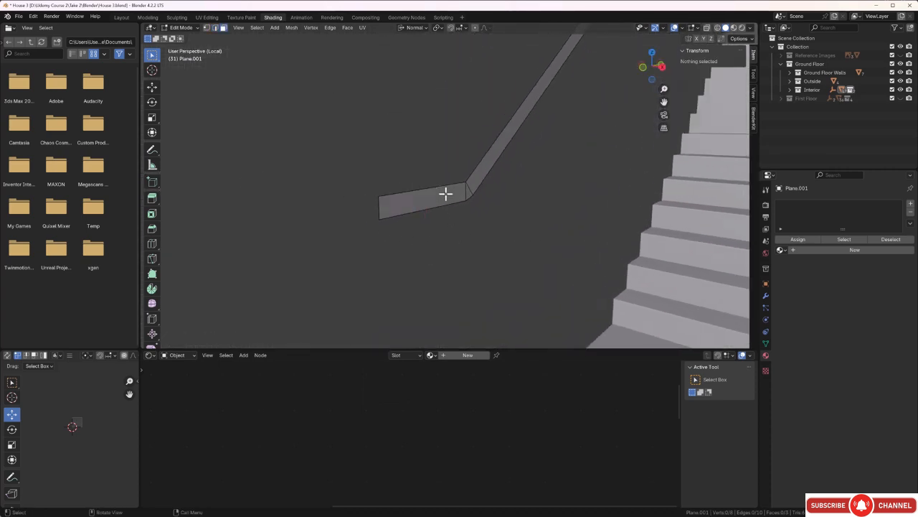
click(446, 195)
scroll(452, 197, up, 2)
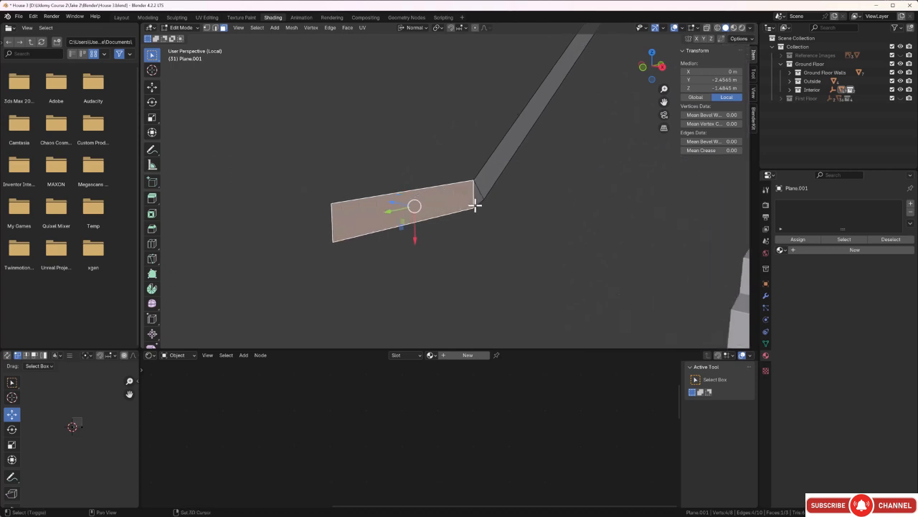
shift+click(479, 198)
shift+click(485, 184)
middle_drag(485, 183, 406, 156)
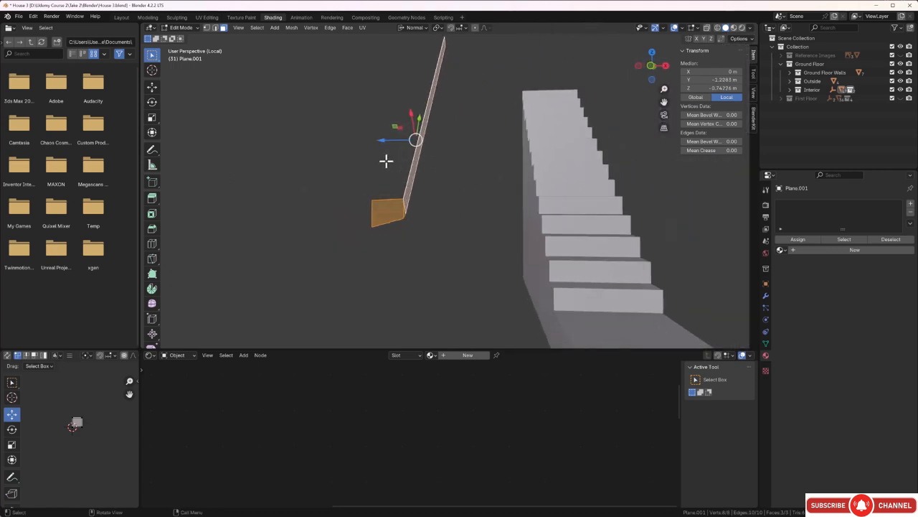
key(g)
key(z)
key(z)
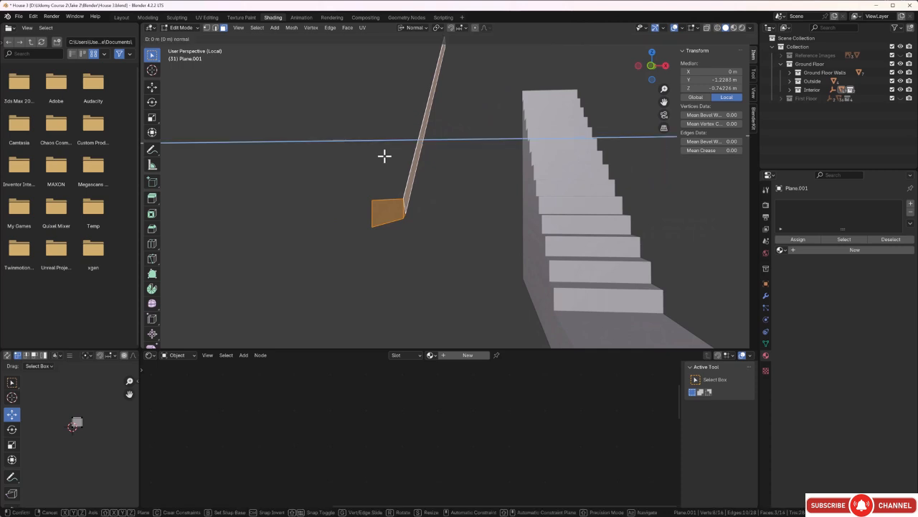
key(z)
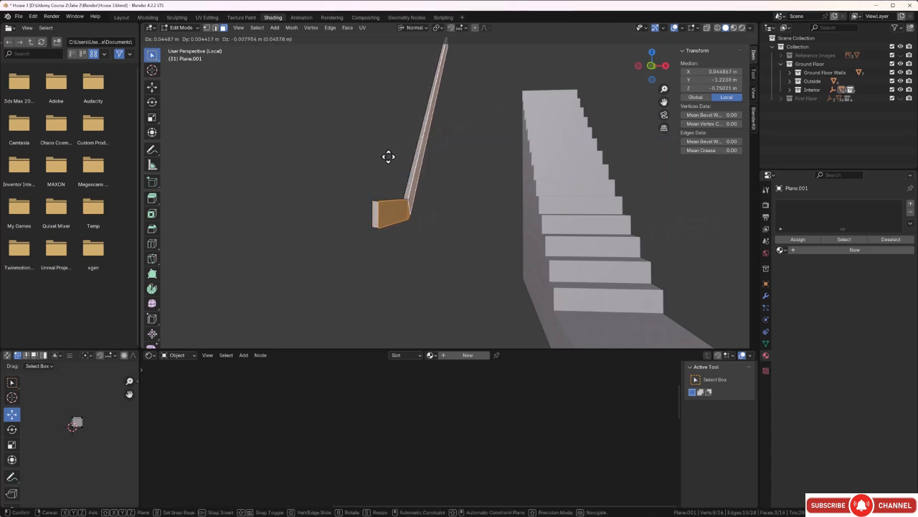
key(z)
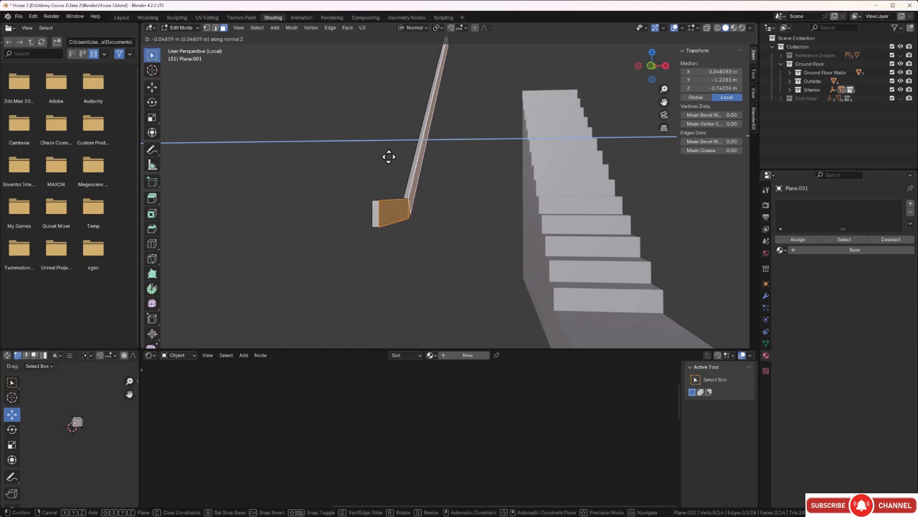
click(388, 157)
middle_drag(350, 187, 367, 221)
click(348, 208)
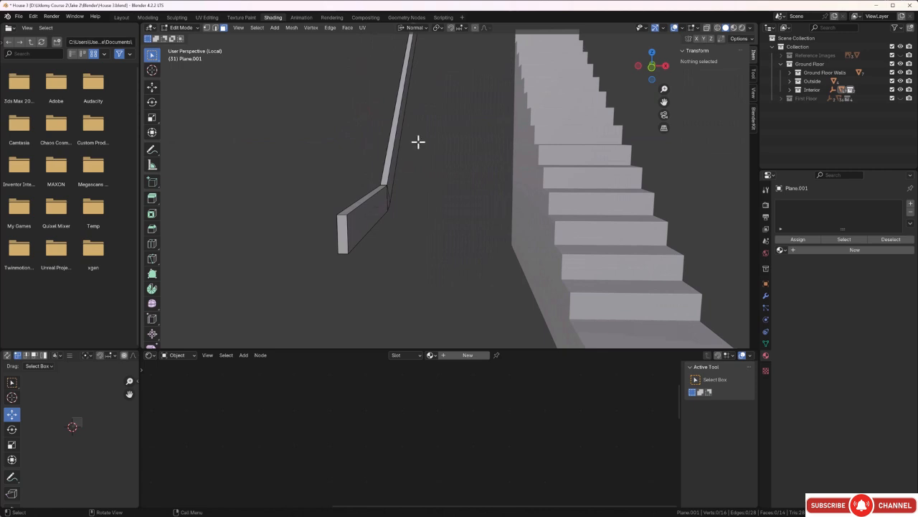
Set the transform orientation to Global.
click(425, 27)
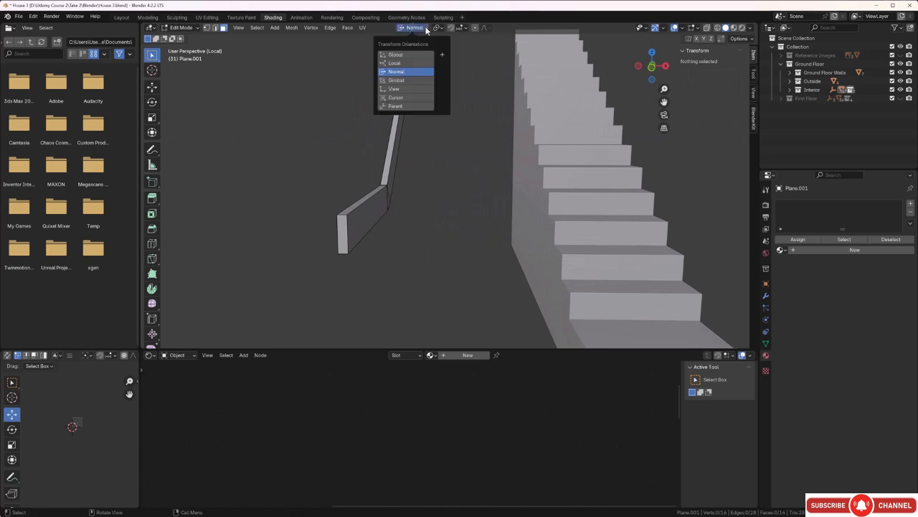
click(417, 57)
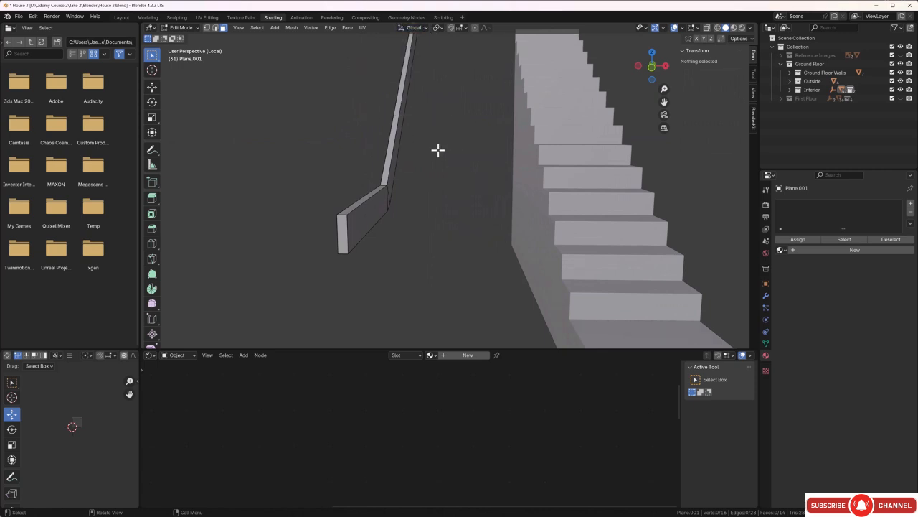
middle_drag(444, 200, 504, 211)
scroll(431, 224, up, 3)
middle_drag(435, 220, 430, 225)
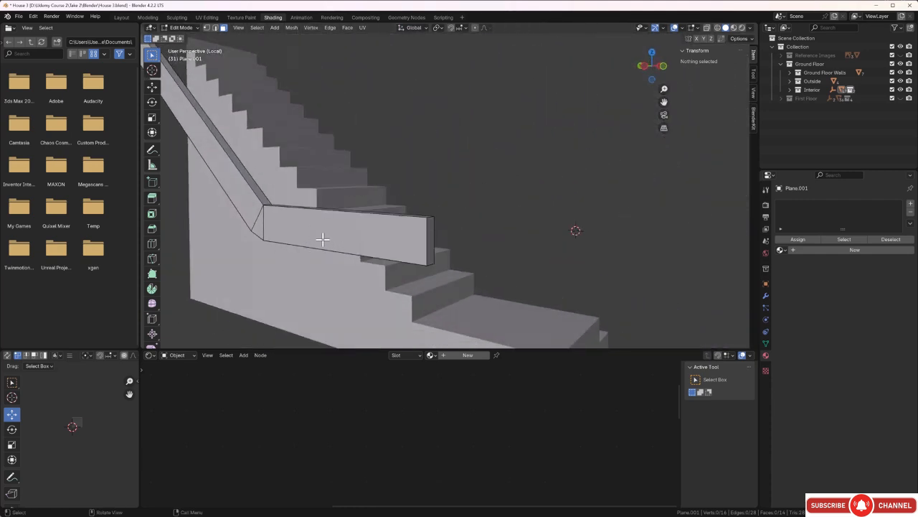
middle_drag(323, 239, 348, 220)
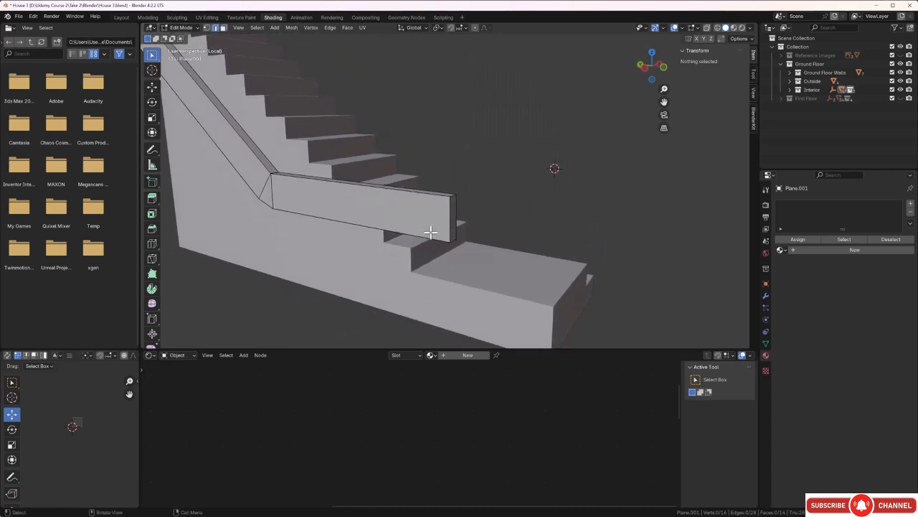
Add two evenly spaced lengthwise loop cuts along the handrail's side, running through the bend, without sliding them.
click(448, 210)
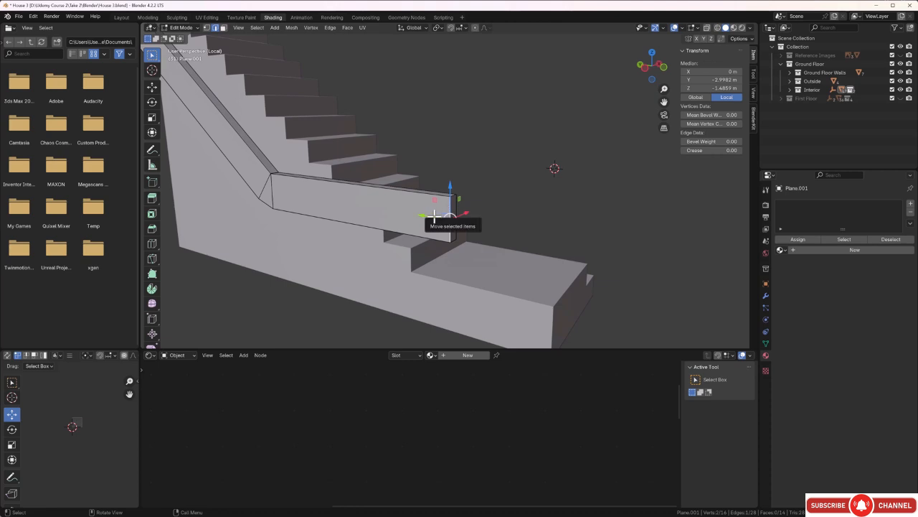
key(ctrl+r)
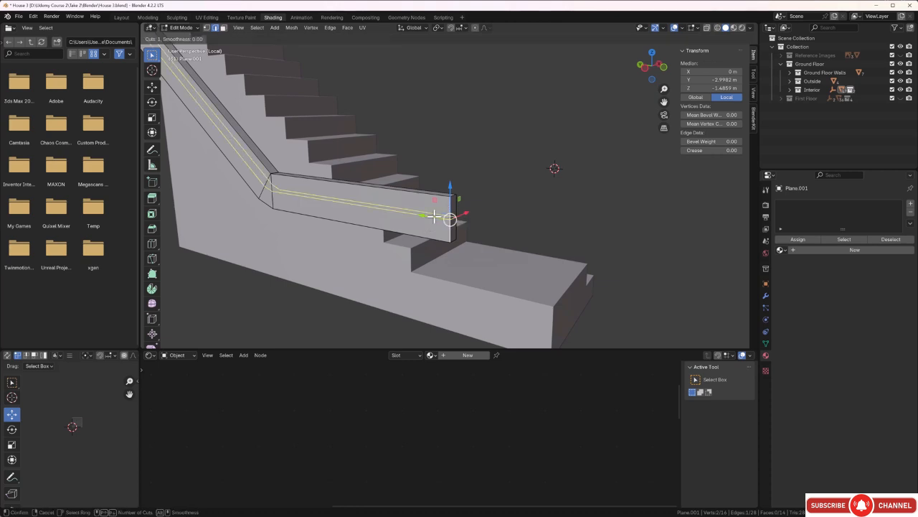
scroll(434, 215, up, 2)
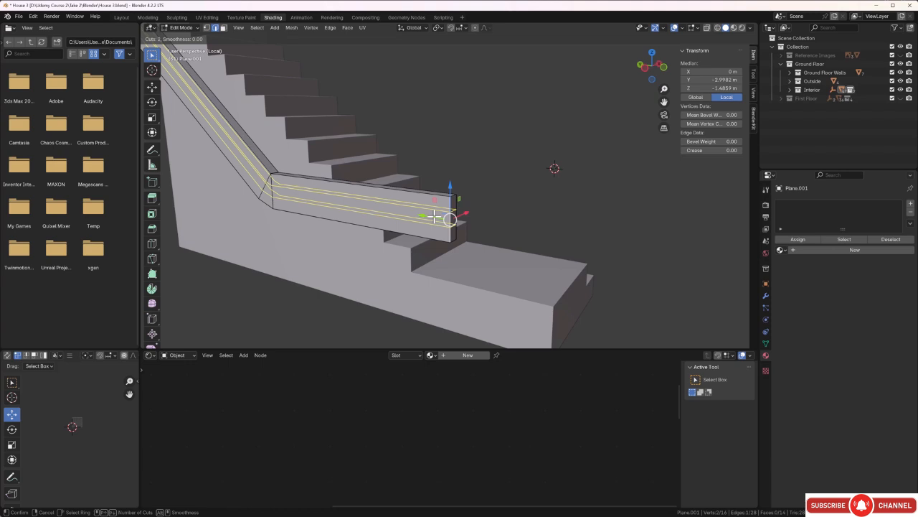
click(435, 215)
right_click(434, 215)
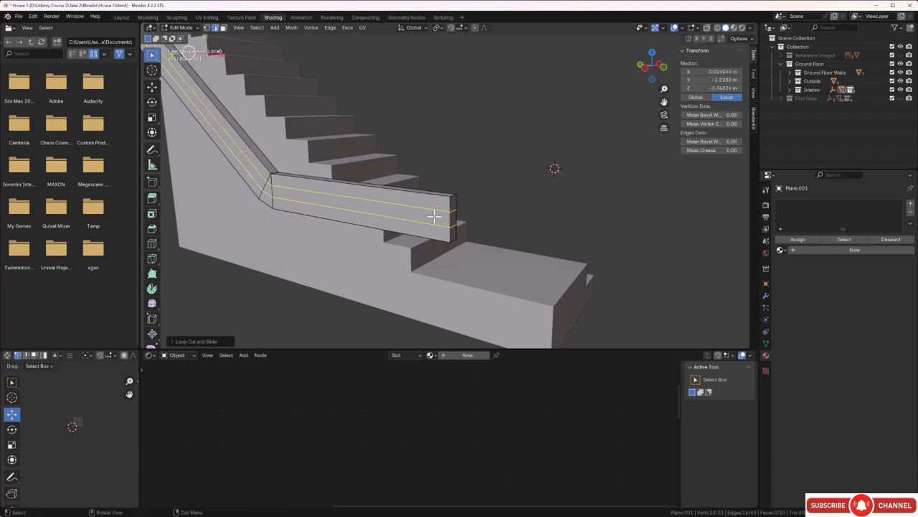
click(445, 159)
middle_drag(445, 180, 472, 175)
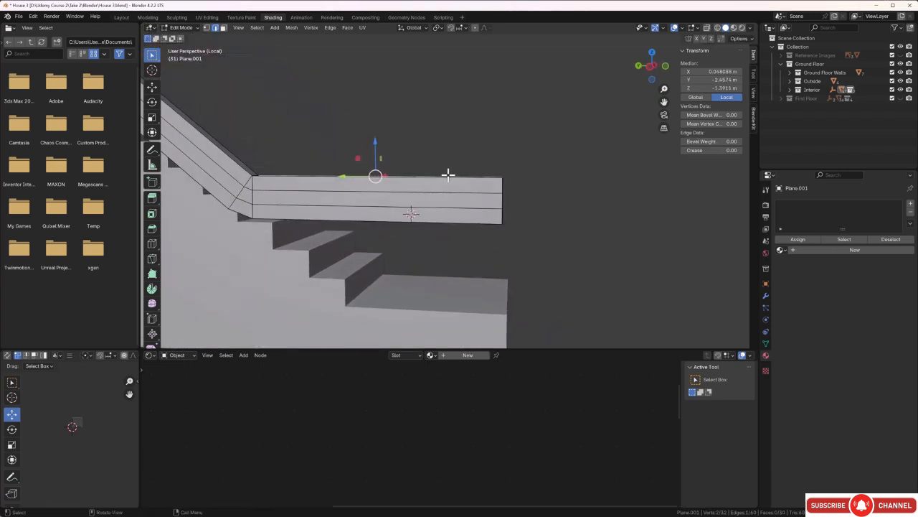
Extrude the middle strip of faces on the handrail's outer side by about 0.029 m along global X, away from the stairs.
key(alt+a)
click(351, 197)
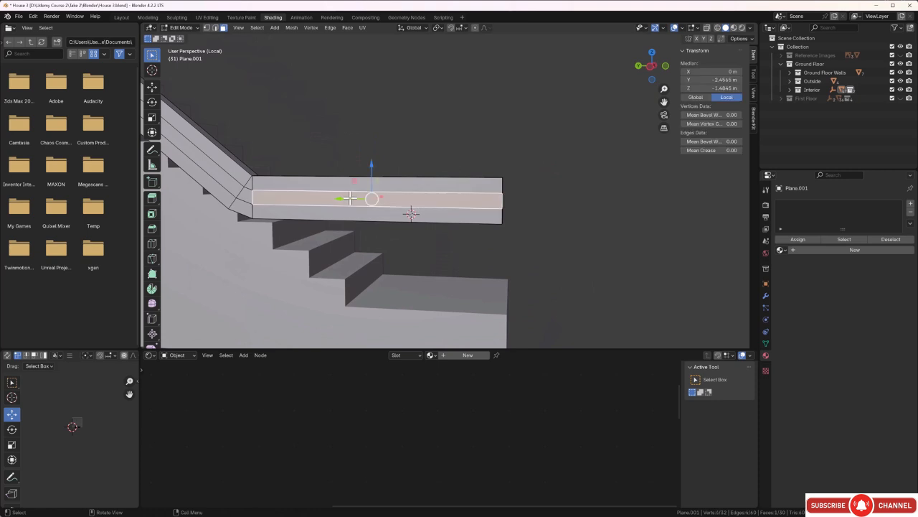
alt+shift+click(411, 213)
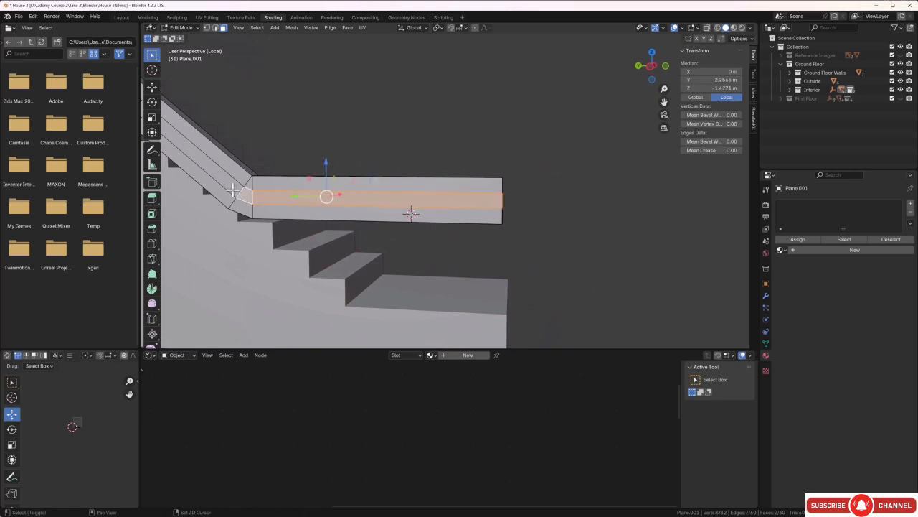
middle_drag(410, 213, 396, 127)
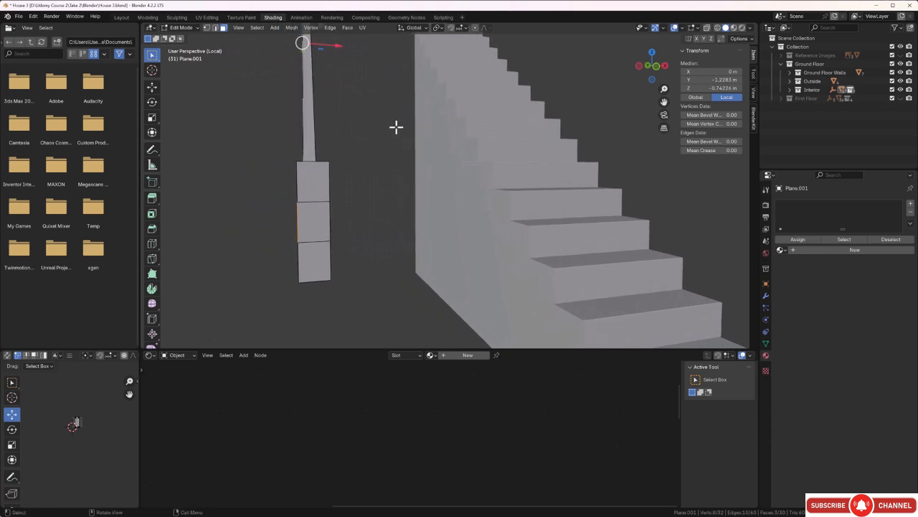
key(g)
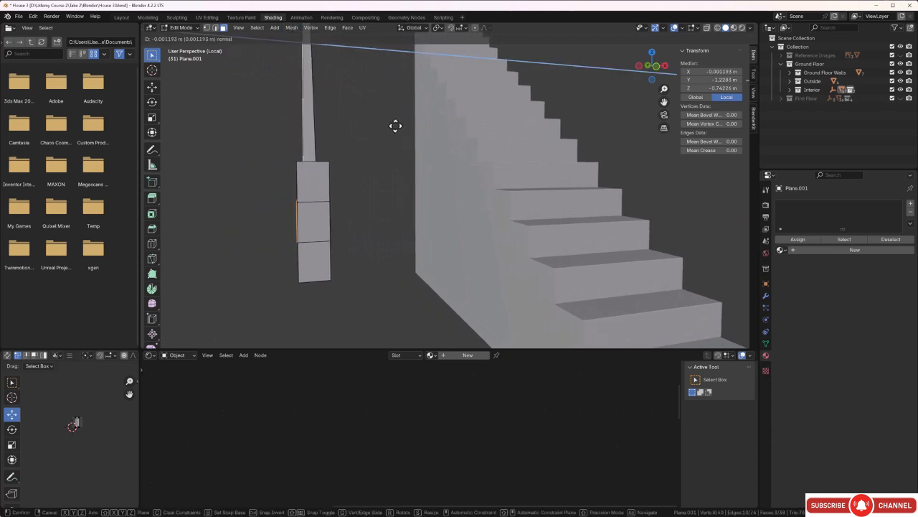
key(x)
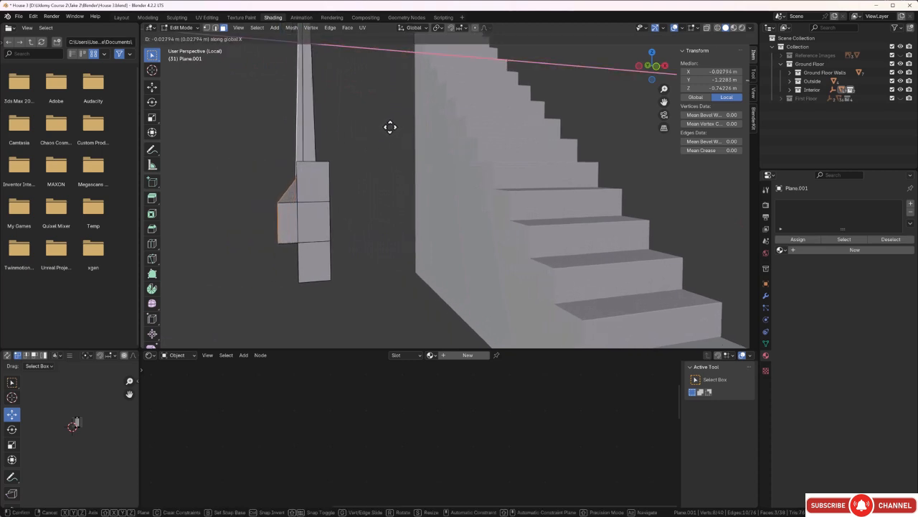
click(389, 127)
middle_drag(352, 175, 368, 177)
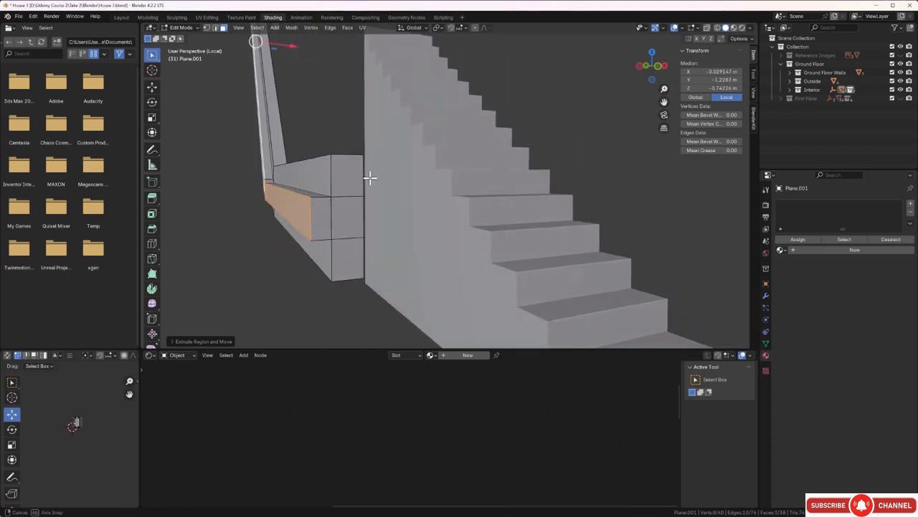
middle_drag(333, 134, 449, 184)
key(alt+a)
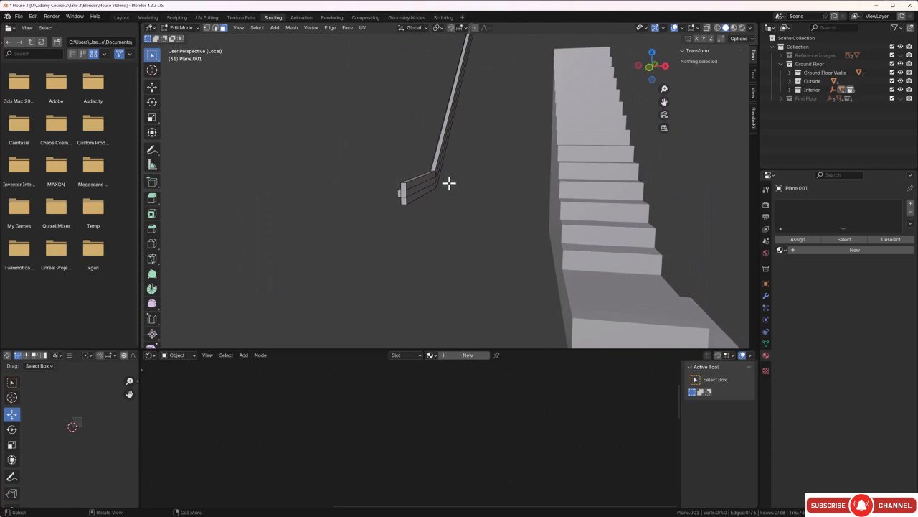
Leave mesh editing and, in top view, move the handrail along X over the stairs to about X -9.532 m.
key(Tab)
key(KP_7)
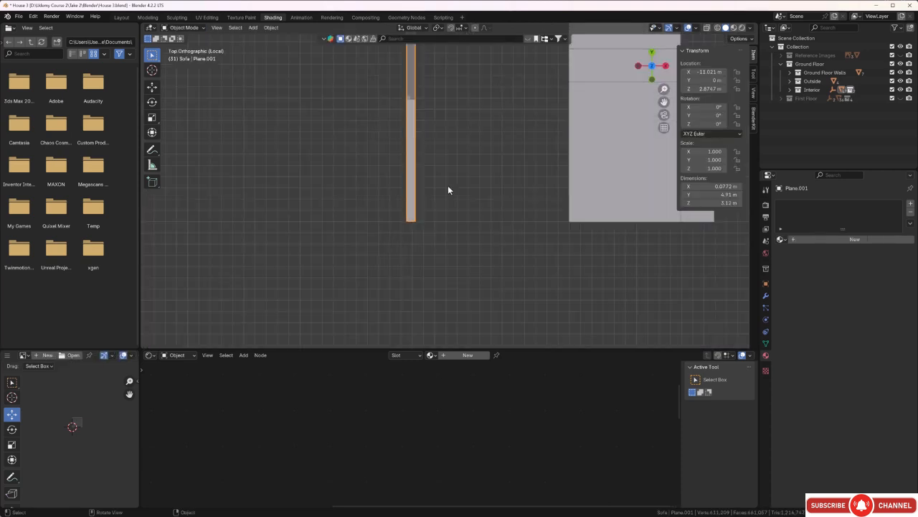
scroll(444, 153, down, 2)
scroll(445, 157, down, 3)
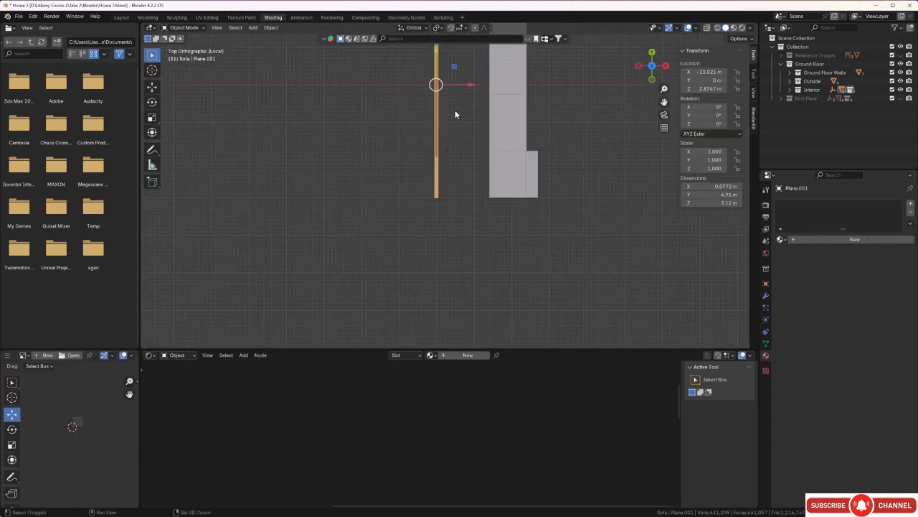
shift+middle_drag(455, 113, 433, 170)
drag(447, 148, 502, 144)
Shift the handrail along X to about X -9.569 m, flush with the outer side of the stairs.
scroll(477, 215, up, 2)
scroll(473, 221, up, 4)
shift+middle_drag(462, 203, 420, 69)
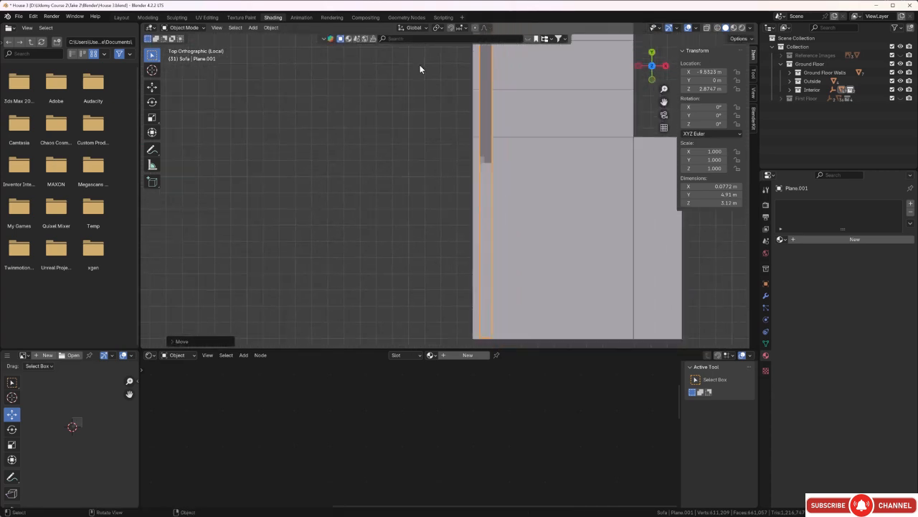
shift+middle_drag(447, 211, 435, 146)
scroll(437, 183, up, 3)
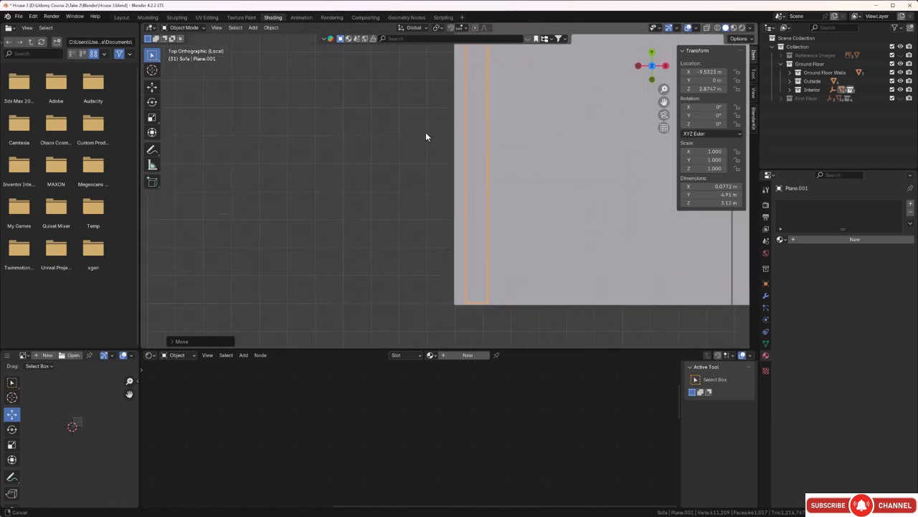
key(g)
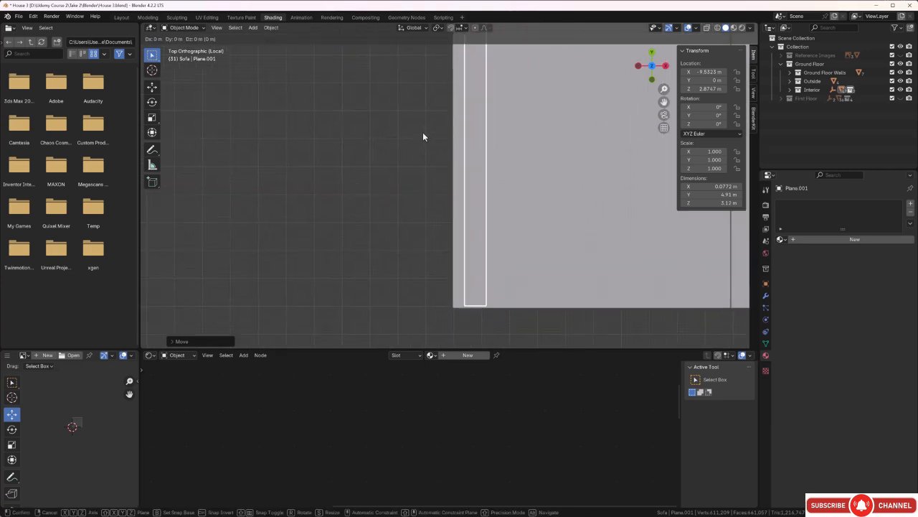
key(x)
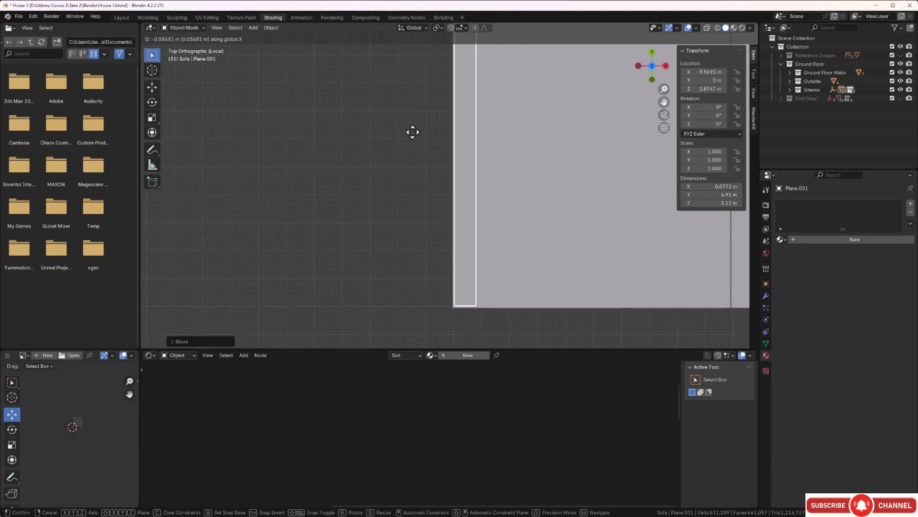
click(413, 133)
Examine the handrail's placement above the stairs and the shape of its lower bend.
scroll(413, 142, down, 7)
middle_drag(535, 176, 534, 102)
scroll(450, 143, down, 5)
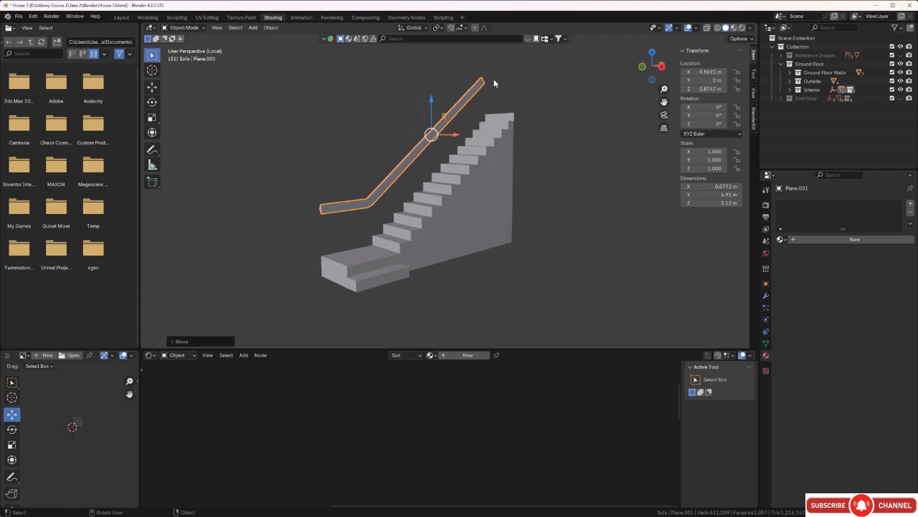
middle_drag(495, 75, 468, 117)
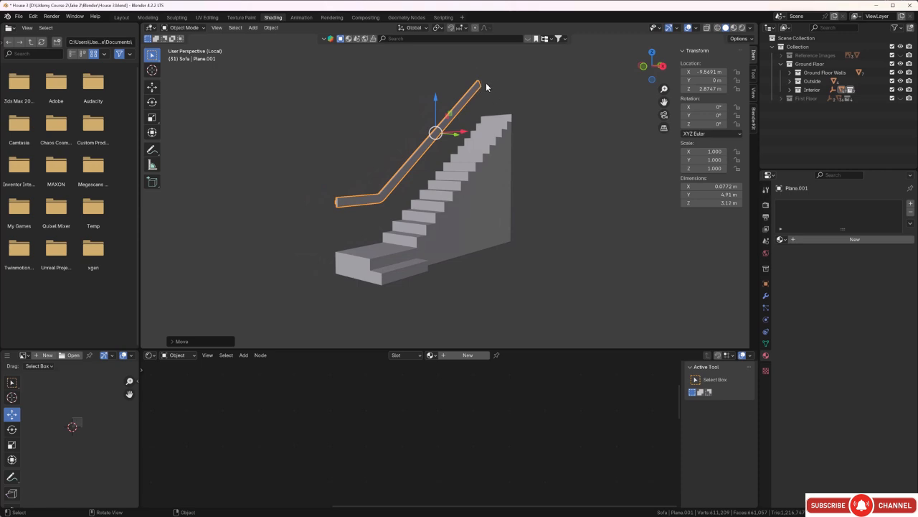
click(297, 165)
middle_drag(354, 201, 391, 180)
scroll(316, 205, up, 4)
scroll(381, 203, up, 3)
scroll(334, 175, up, 3)
middle_drag(334, 175, 434, 201)
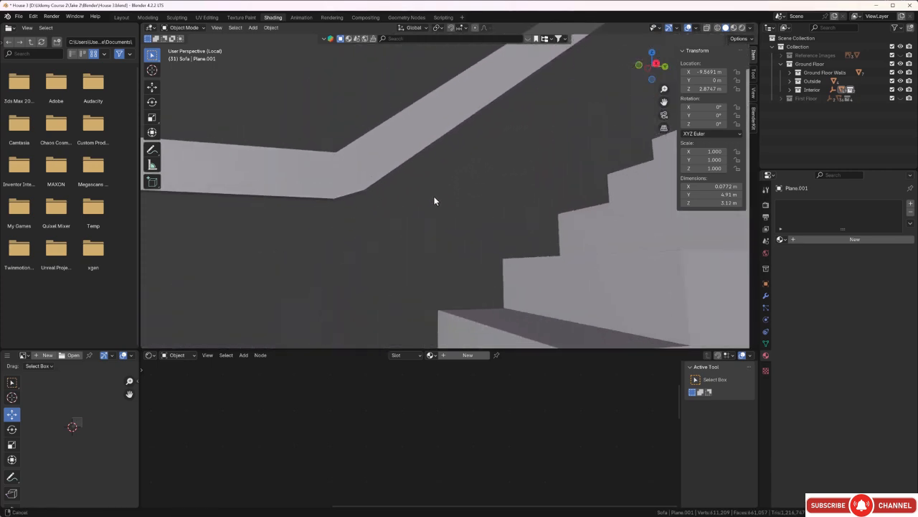
Bevel the two underside edges of the handrail's bend with 6 segments, wide enough for the rounded corners to nearly meet.
click(368, 175)
key(Tab)
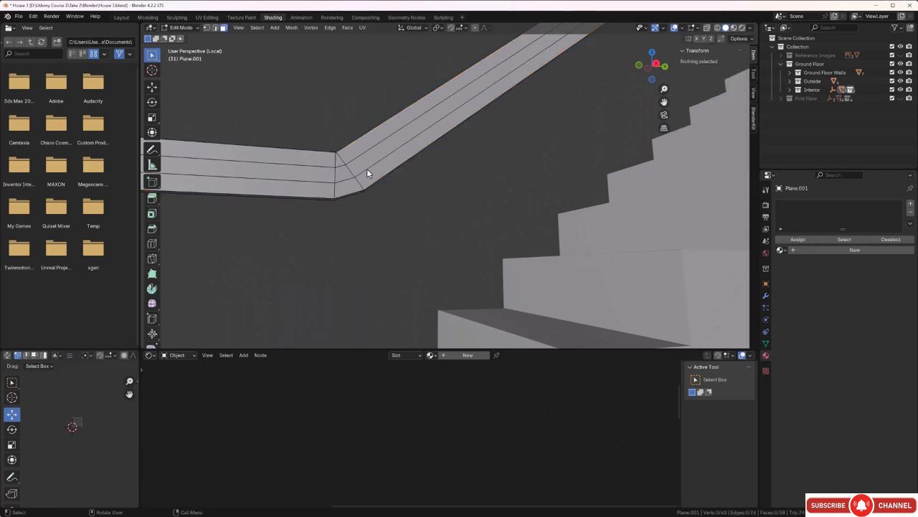
middle_drag(368, 172, 344, 147)
scroll(344, 147, up, 3)
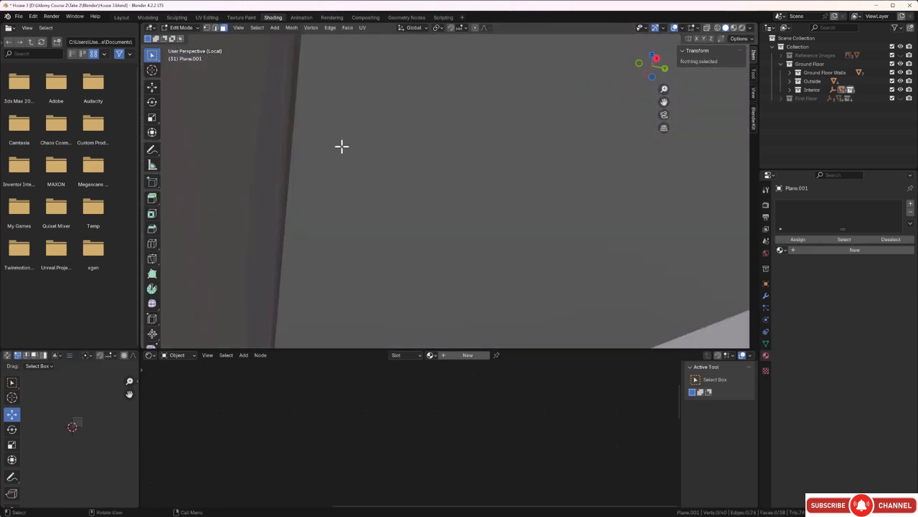
scroll(342, 146, down, 5)
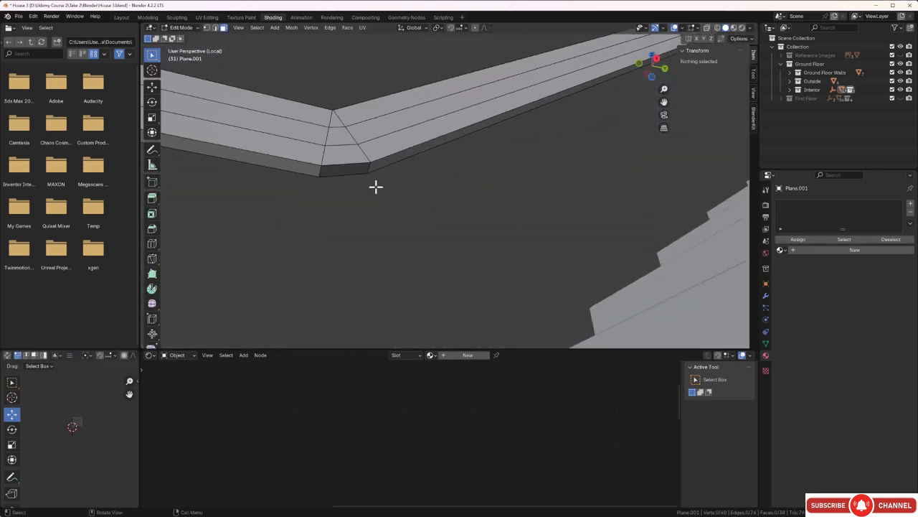
key(2)
click(320, 171)
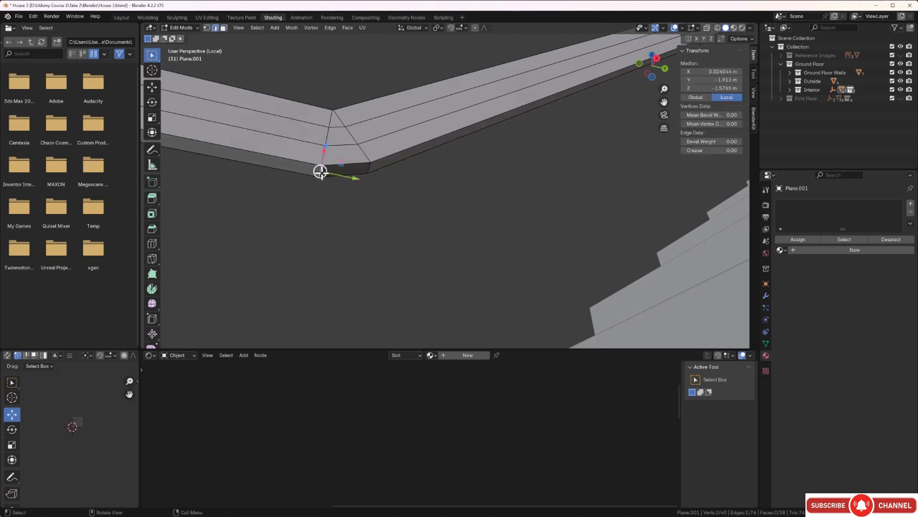
shift+click(369, 165)
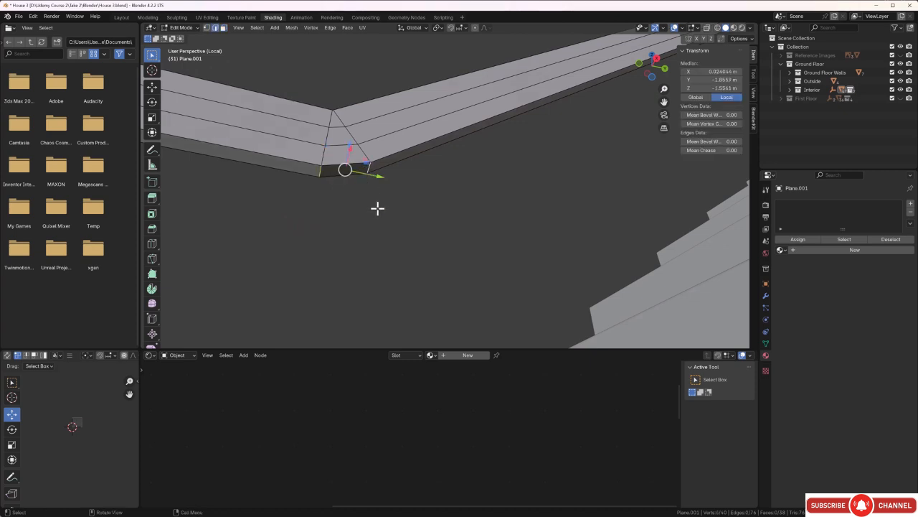
key(ctrl+b)
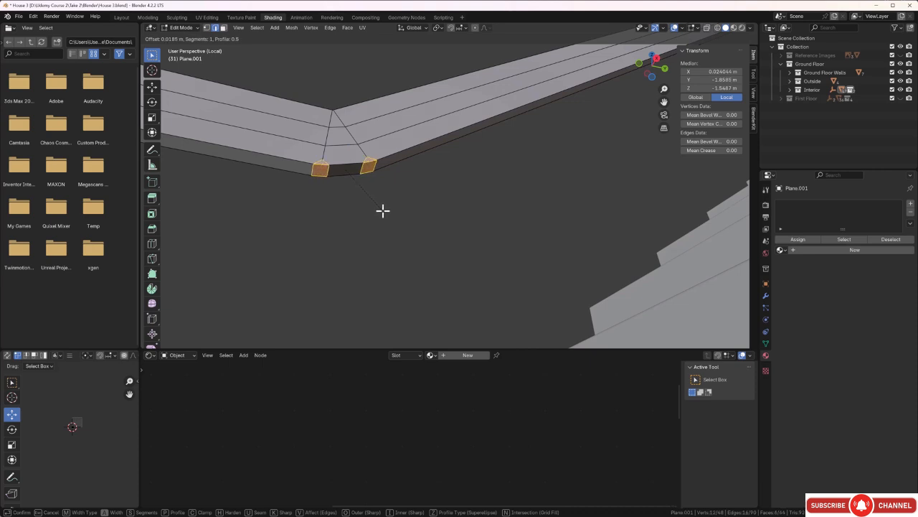
scroll(383, 210, up, 2)
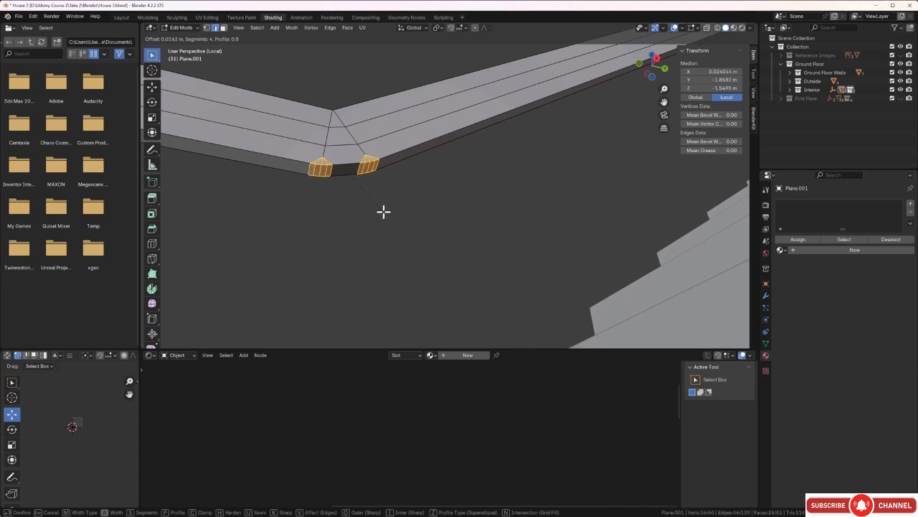
scroll(383, 211, up, 1)
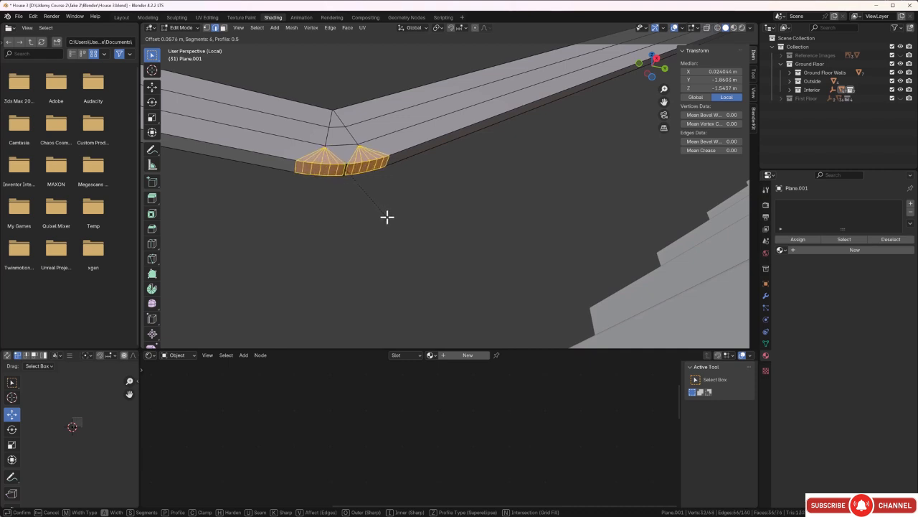
click(386, 216)
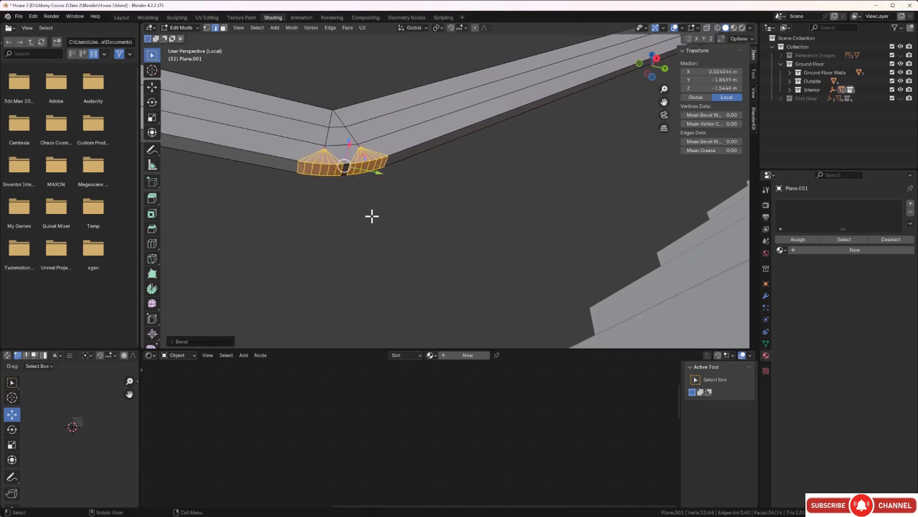
click(372, 215)
middle_drag(372, 215, 399, 213)
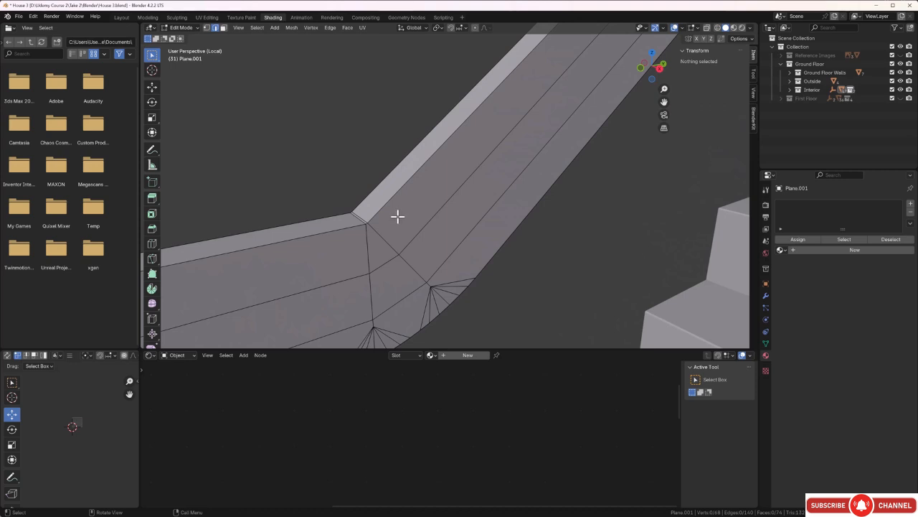
Merge the two nearly coincident vertices at the near corner of the handrail's upper bend at their center.
scroll(361, 236, up, 4)
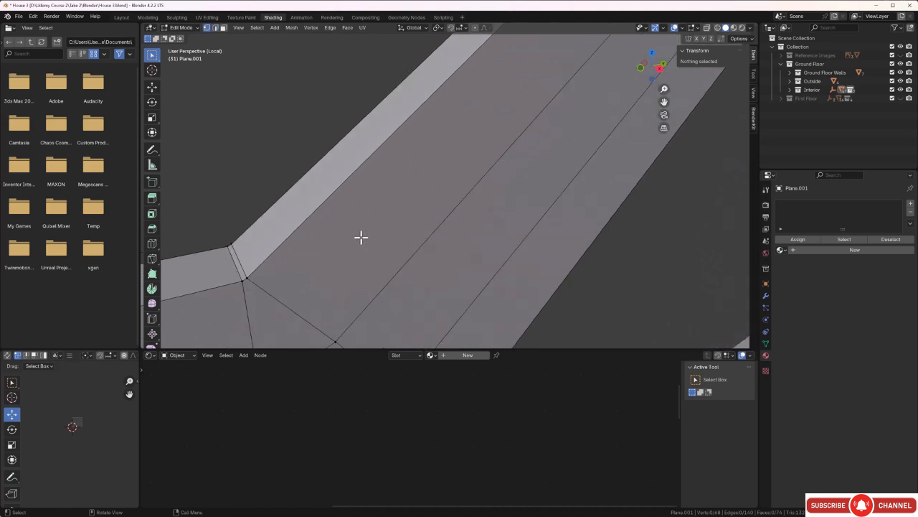
shift+middle_drag(361, 237, 388, 203)
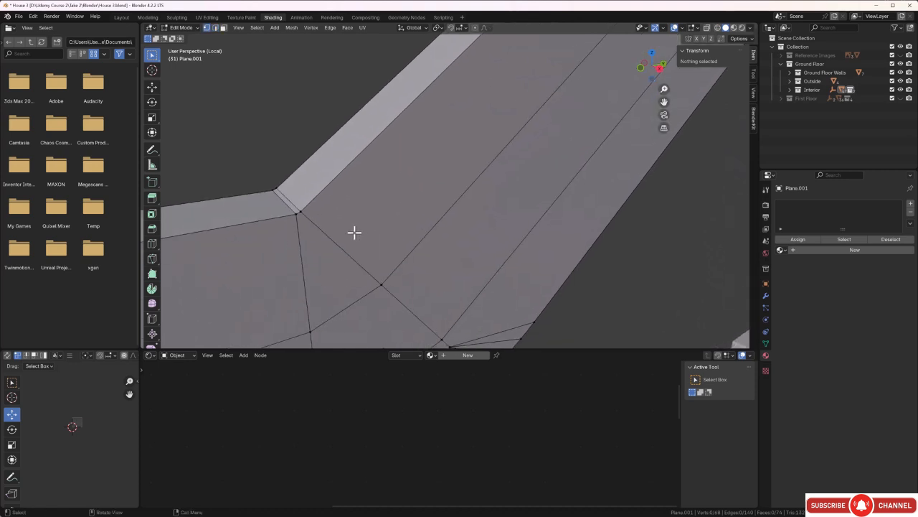
click(297, 213)
shift+click(298, 213)
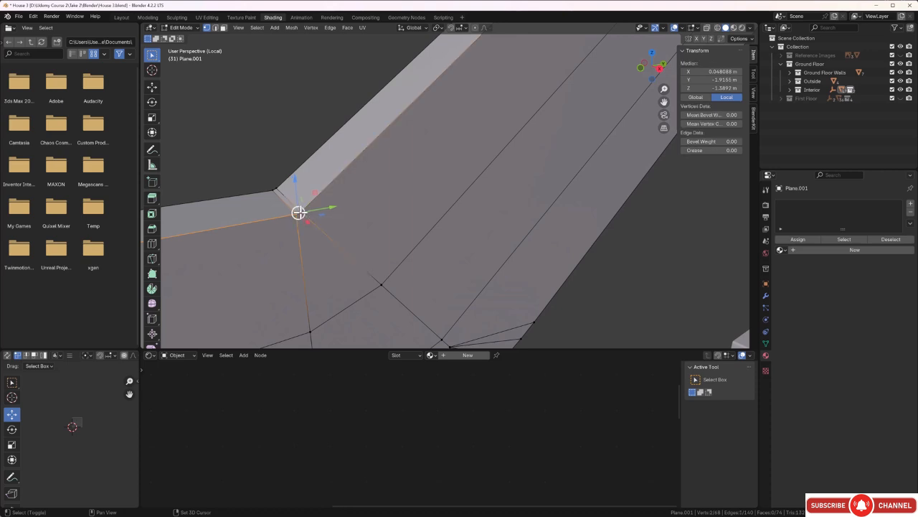
right_click(361, 207)
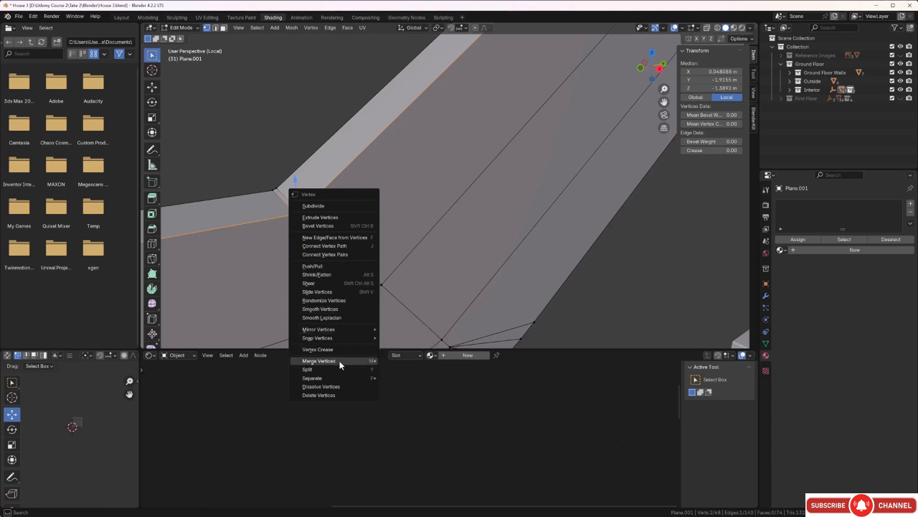
mouse_move(339, 360)
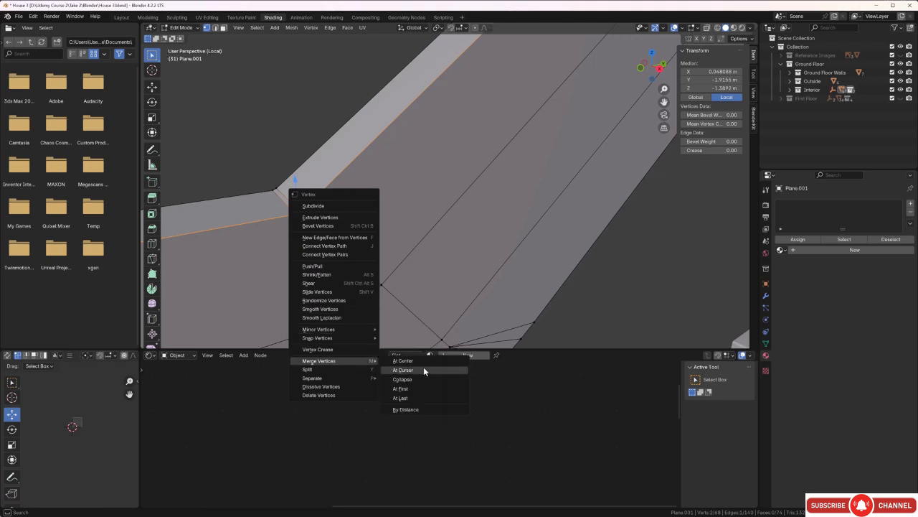
click(402, 361)
click(266, 117)
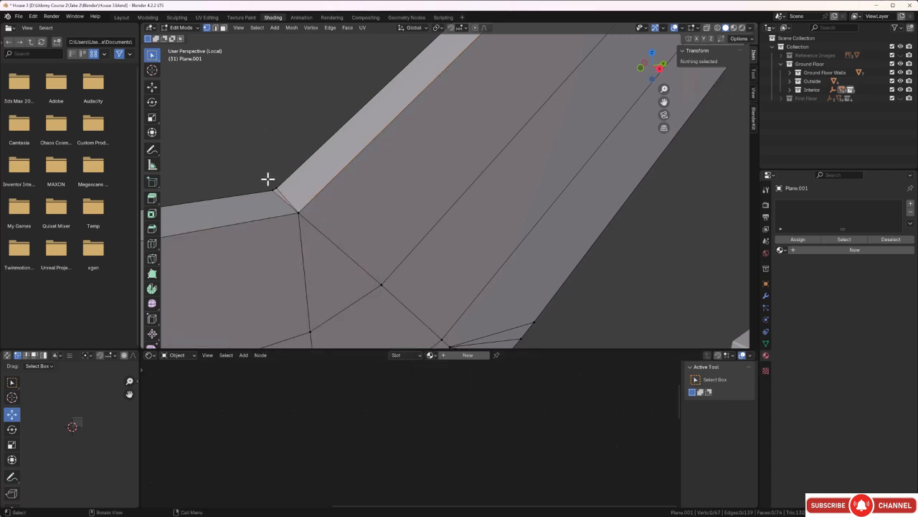
Merge the doubled vertices at the far corner of the handrail's upper bend at their center.
click(272, 189)
shift+click(272, 190)
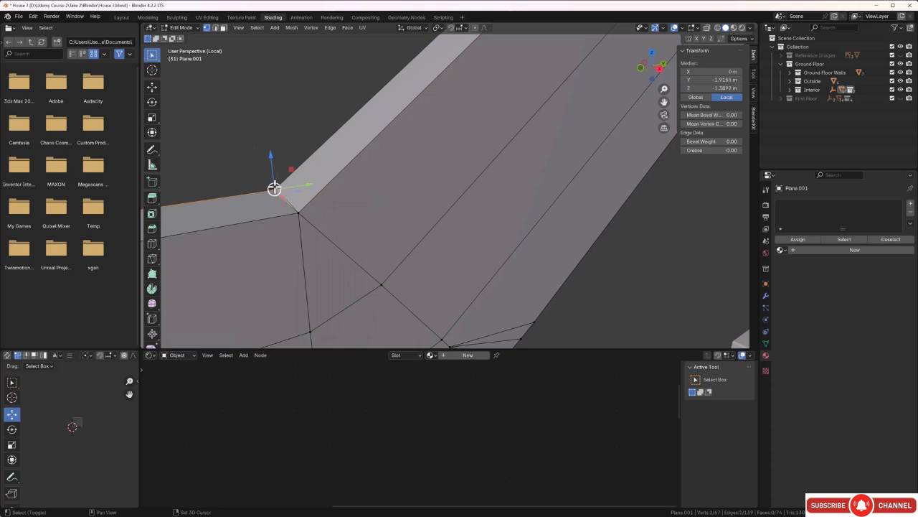
right_click(264, 151)
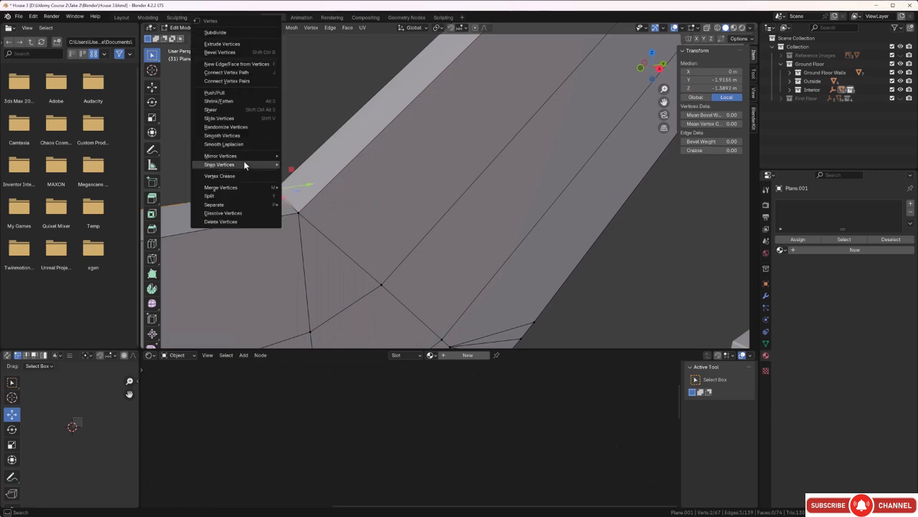
mouse_move(240, 187)
click(305, 188)
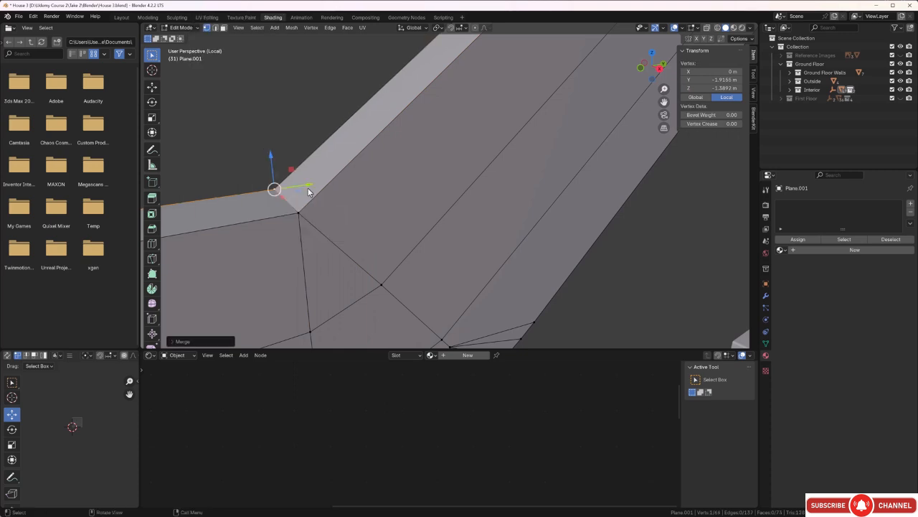
click(245, 146)
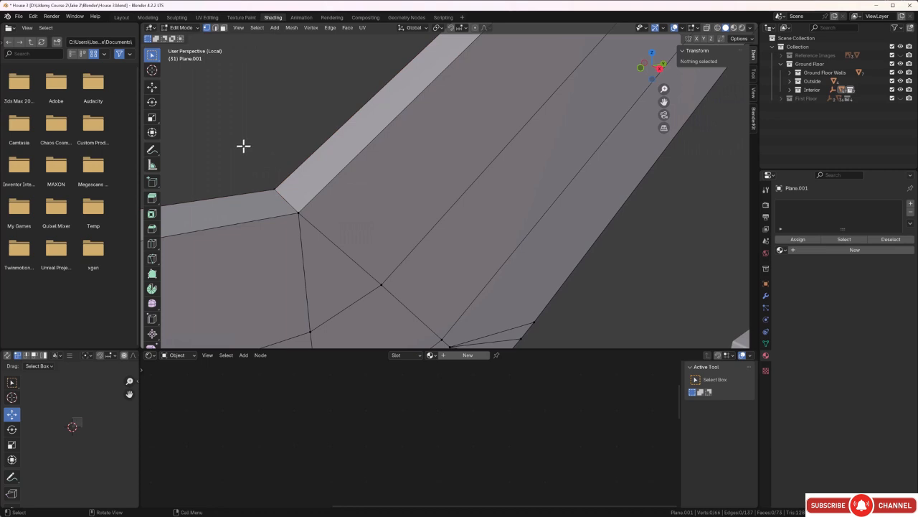
Bevel the single edge across the top of the handrail's bend about 0.0067 m wide with 5 segments.
click(286, 200)
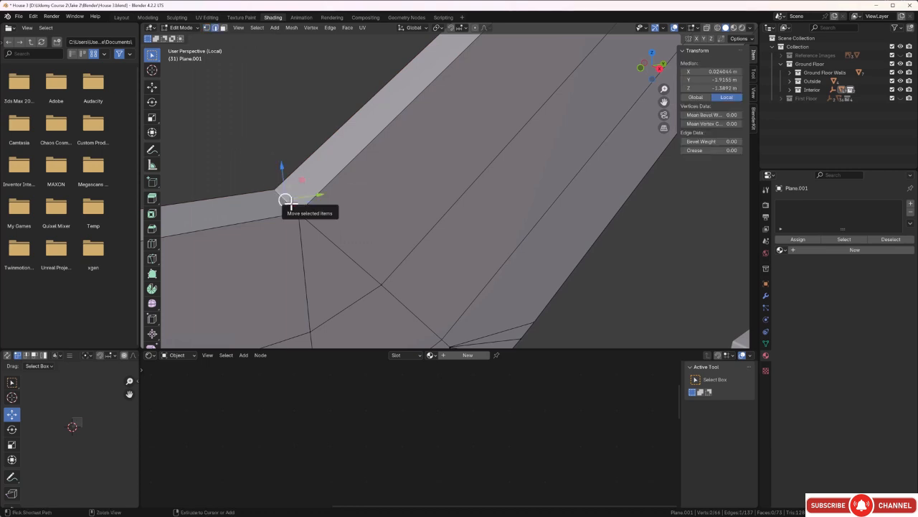
key(ctrl+shift+b)
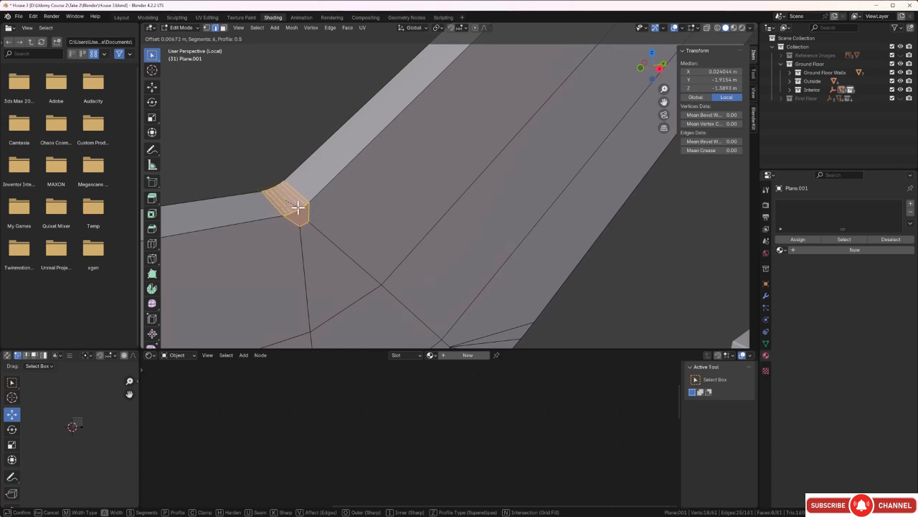
click(298, 207)
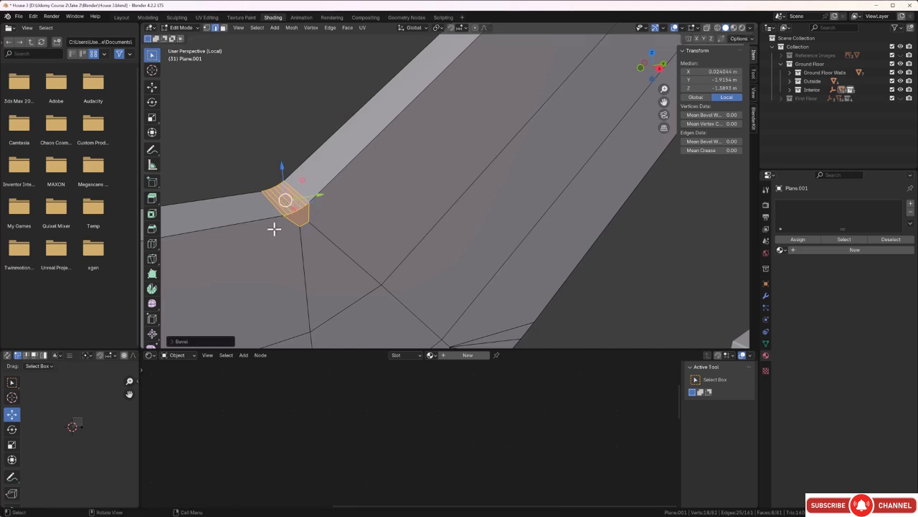
click(175, 342)
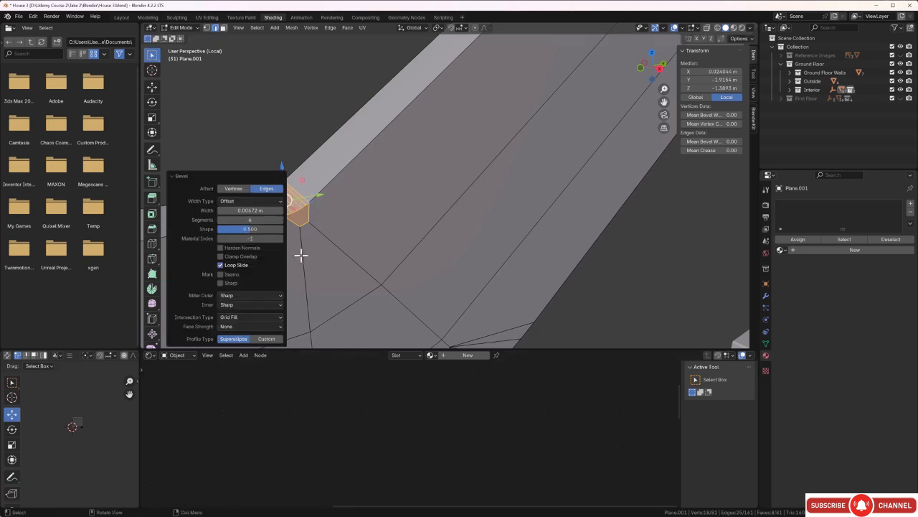
click(220, 218)
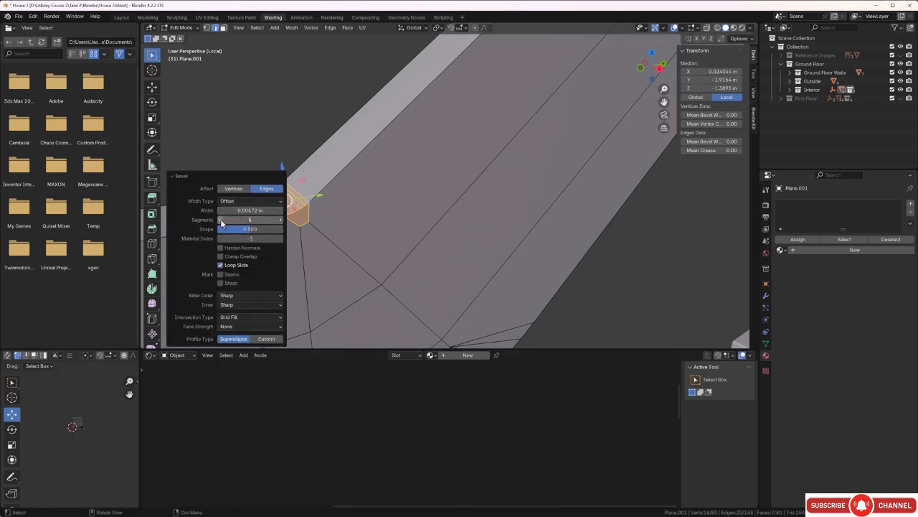
click(305, 113)
Leave mesh editing and, in right side view, duplicate the handrail along Y by about -1.985 m.
scroll(298, 131, down, 3)
middle_drag(376, 197, 421, 192)
key(Tab)
scroll(356, 191, down, 2)
scroll(423, 205, down, 4)
scroll(412, 210, down, 3)
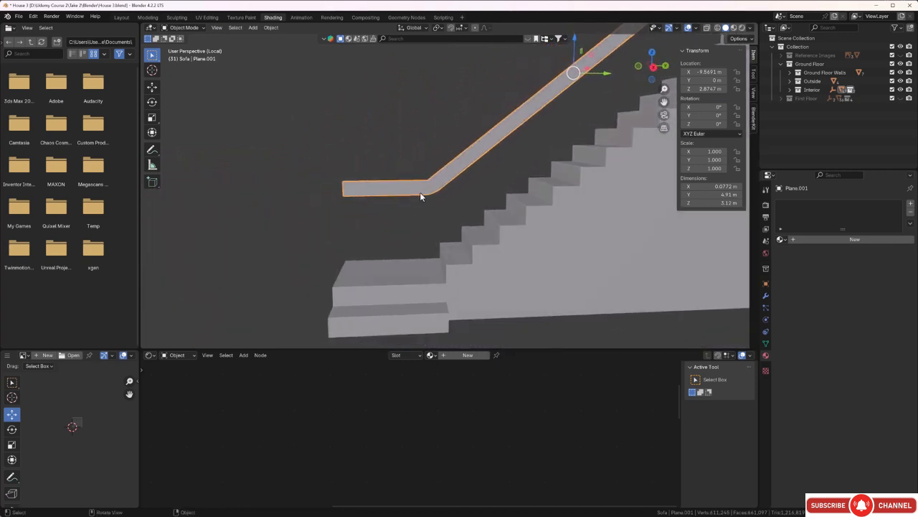
key(KP_3)
scroll(429, 190, down, 1)
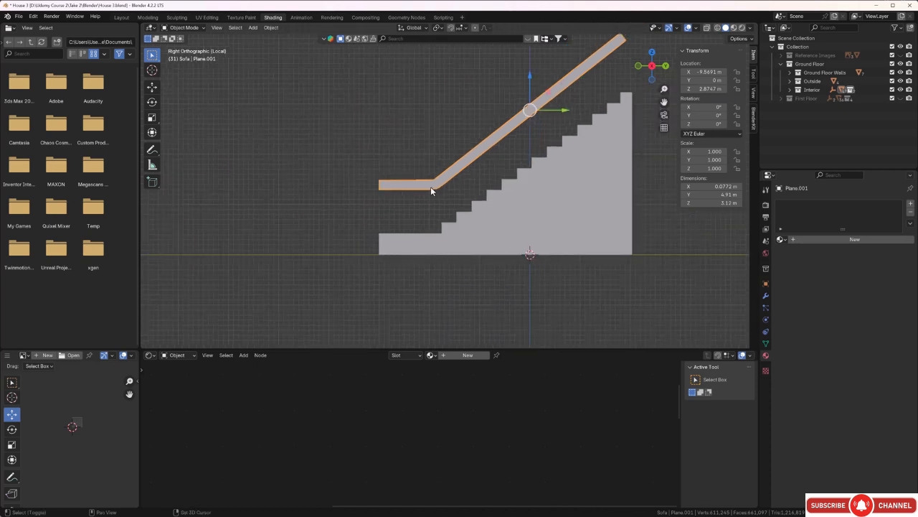
key(shift+d)
key(y)
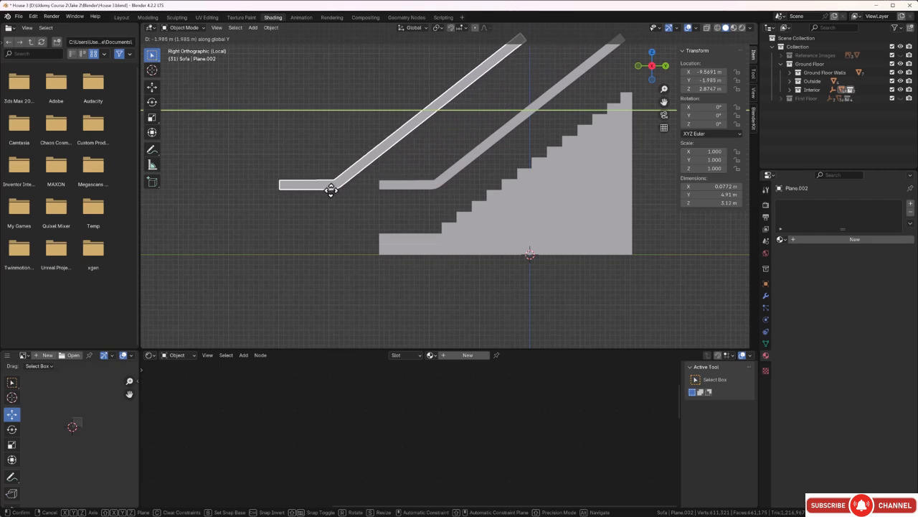
click(331, 190)
Rotate the handrail copy 180° in side view and move it along Y to about -4.54 m, clear of the stairs.
shift+middle_drag(406, 157, 399, 190)
text(r)
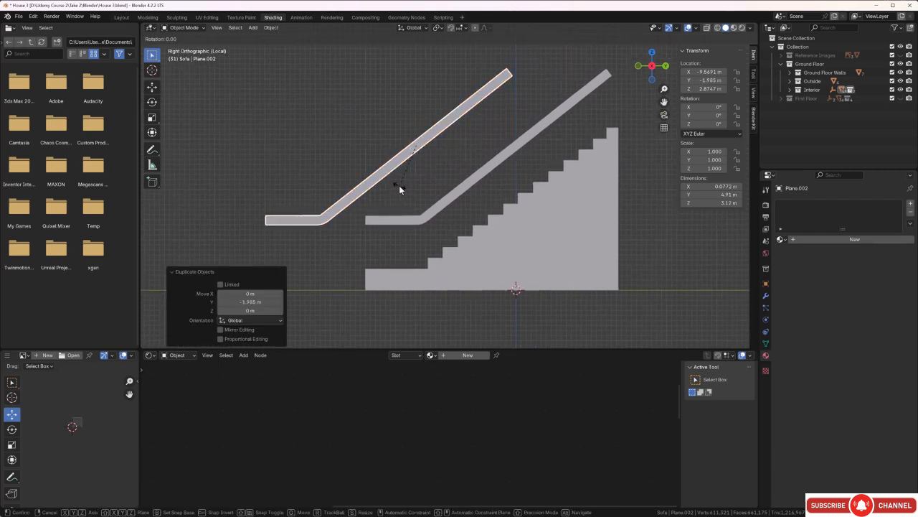
text(180)
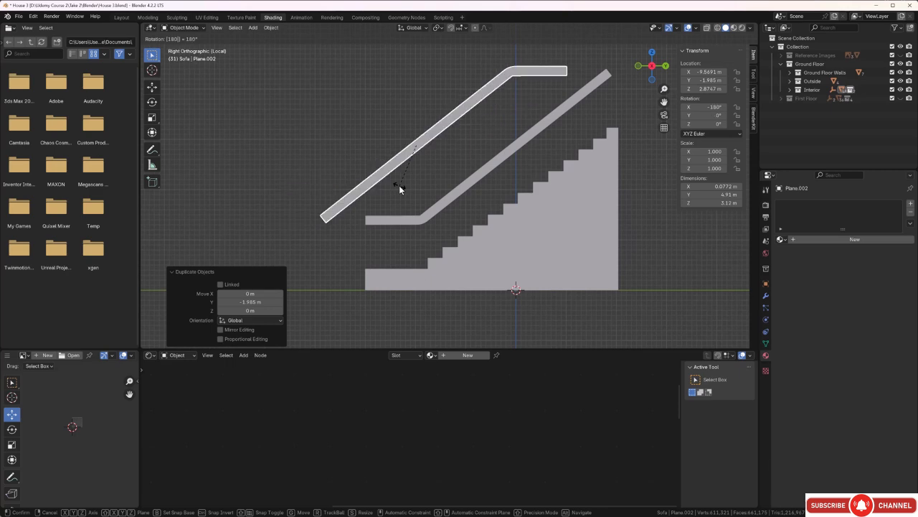
key(Return)
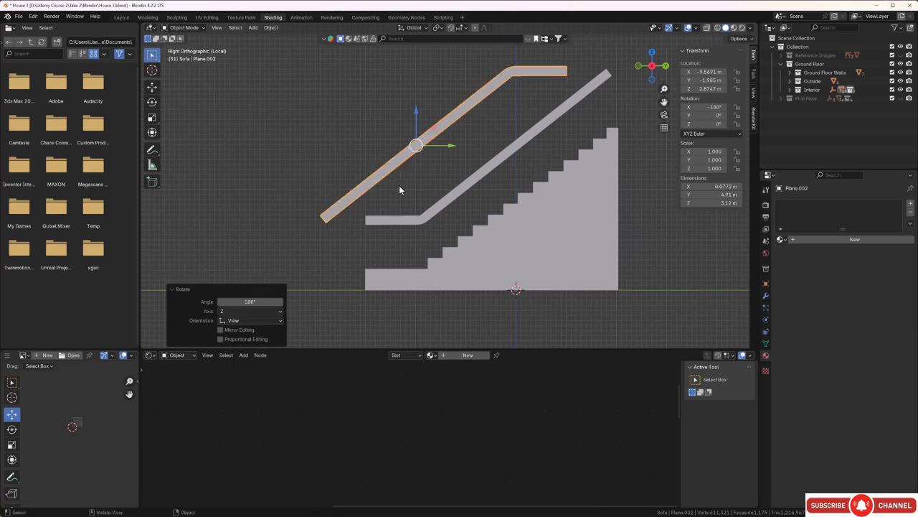
drag(455, 146, 324, 183)
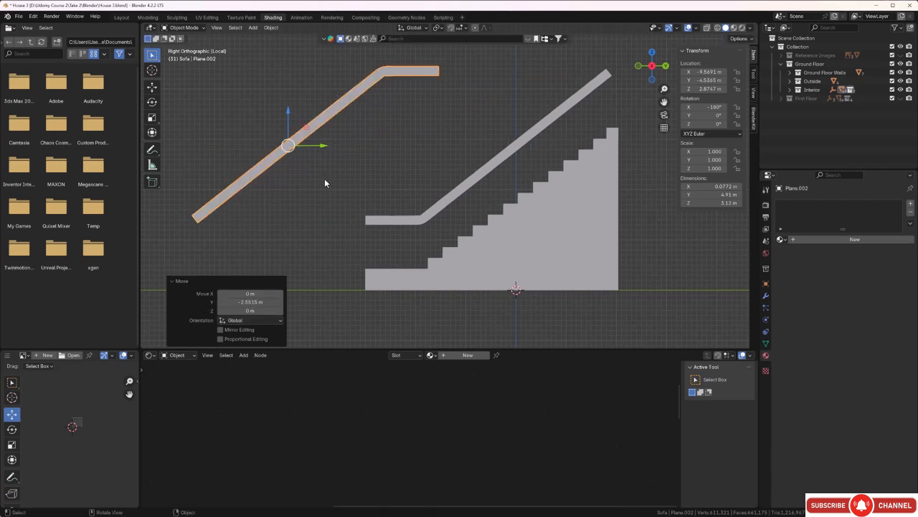
In top view, rotate the handrail copy by -90° so it runs perpendicular to the stair flight.
key(KP_7)
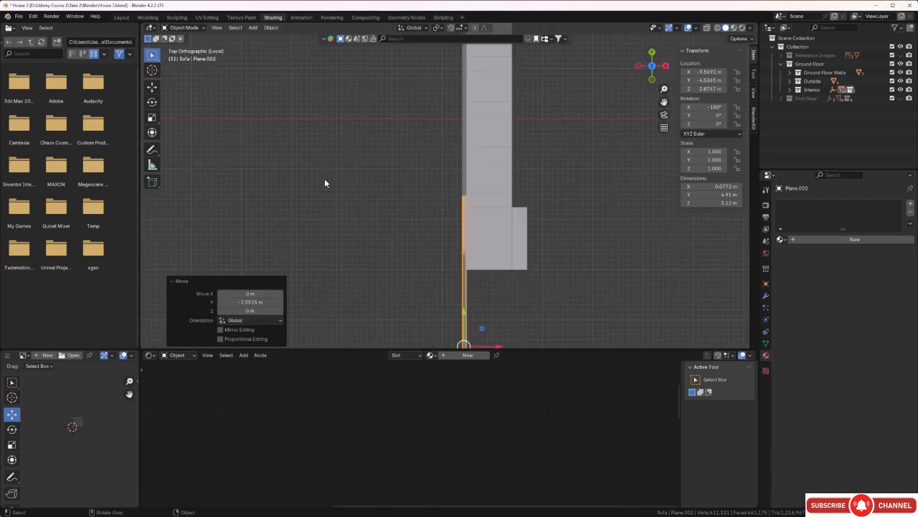
scroll(323, 179, down, 2)
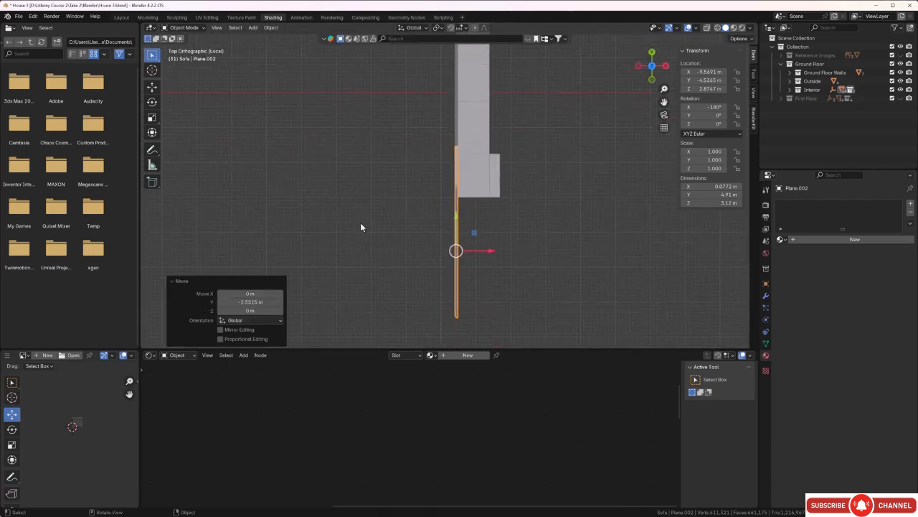
text(r)
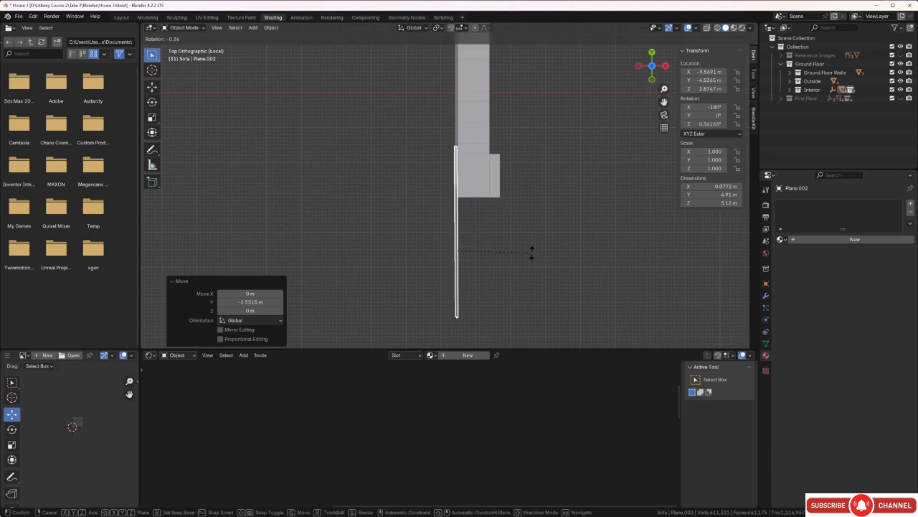
text(90)
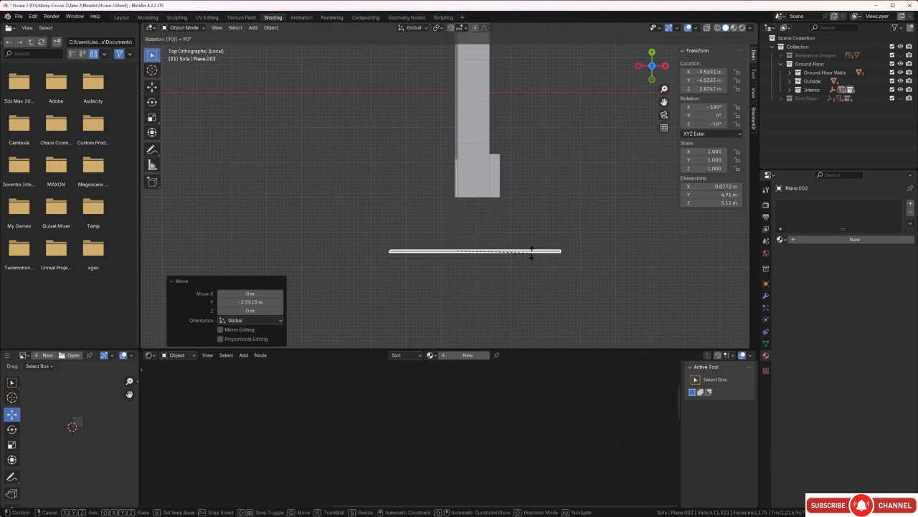
text(-(90)
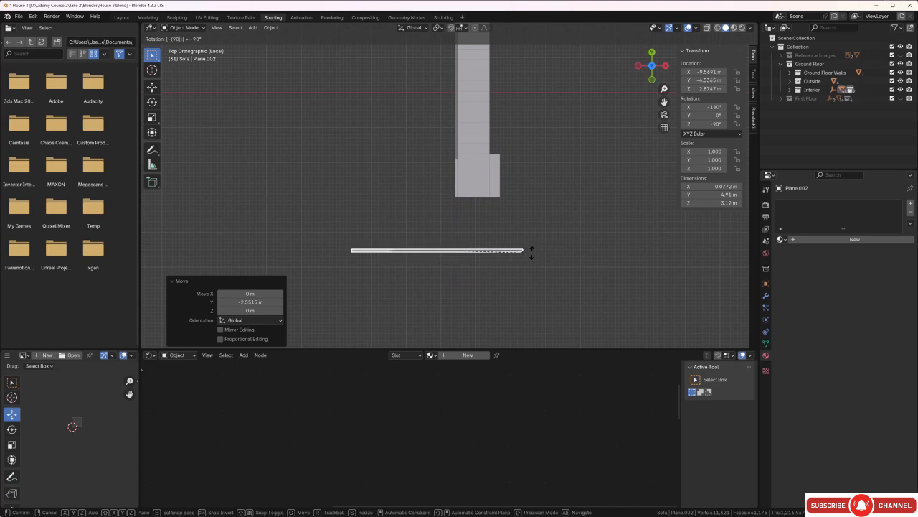
key(Return)
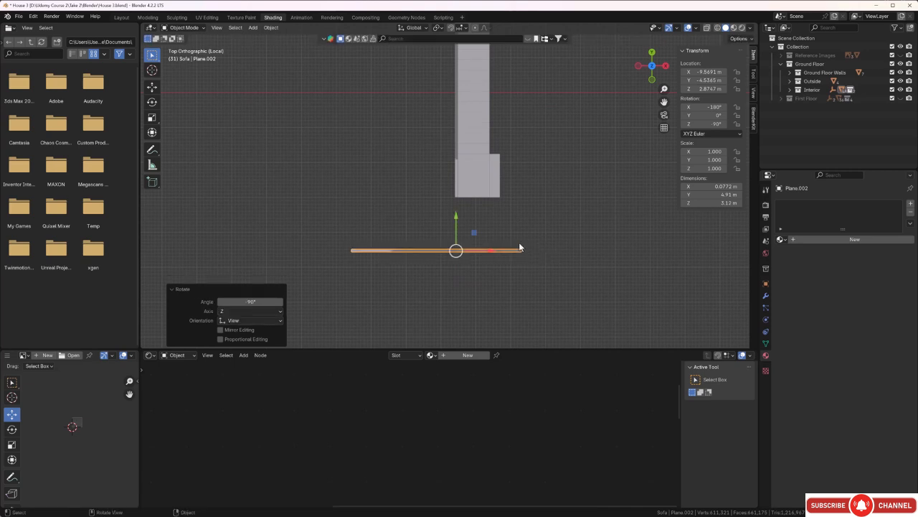
Move the handrail copy along Y to about -2.965 m, in line with the outer edge of the lower landing.
drag(457, 222, 461, 162)
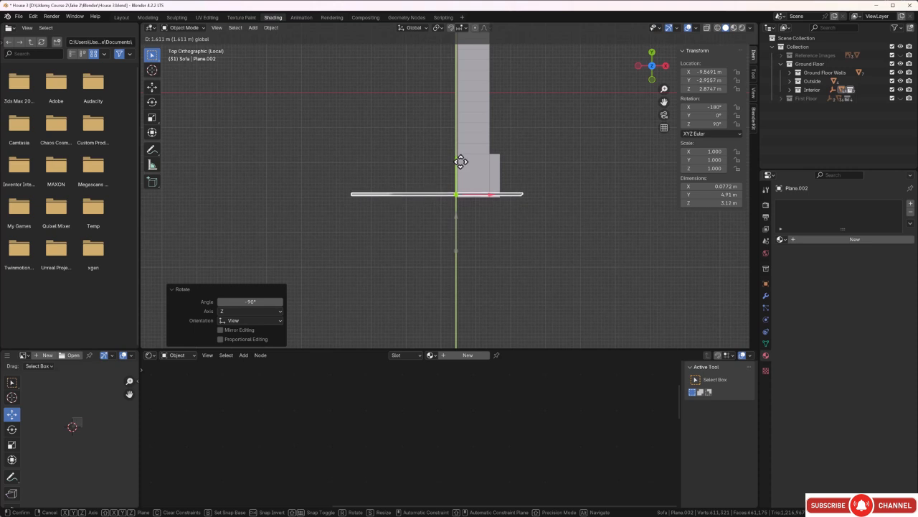
scroll(484, 222, up, 8)
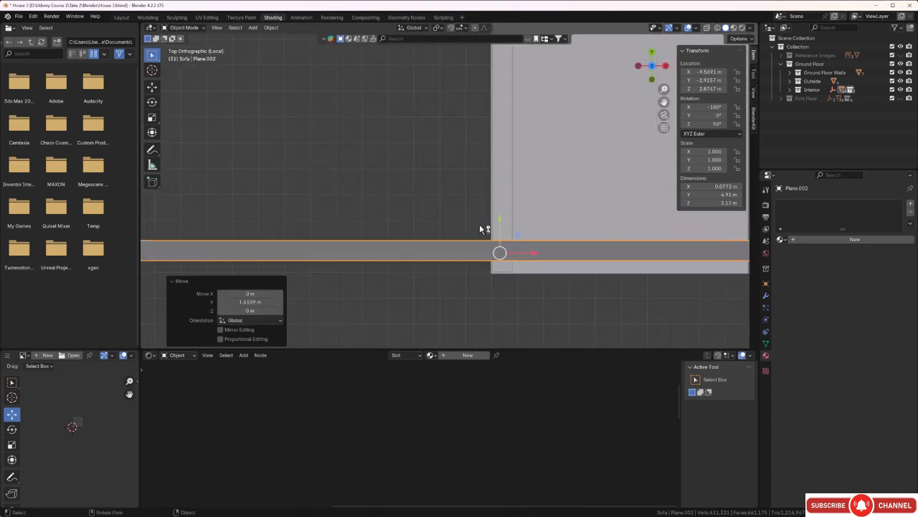
shift+middle_drag(481, 228, 421, 154)
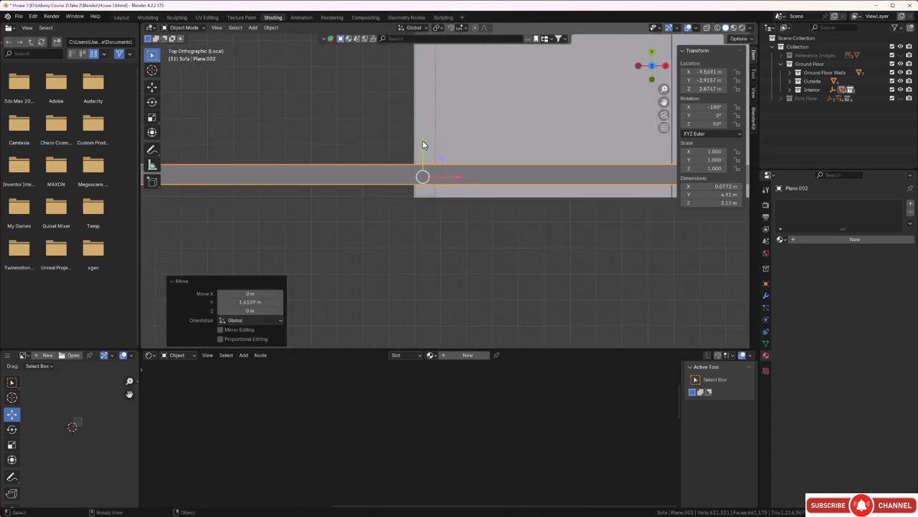
drag(423, 144, 424, 152)
Lower the handrail copy along Z to about 0.42 m, down toward the lower landing.
middle_drag(516, 249, 393, 197)
scroll(446, 168, down, 1)
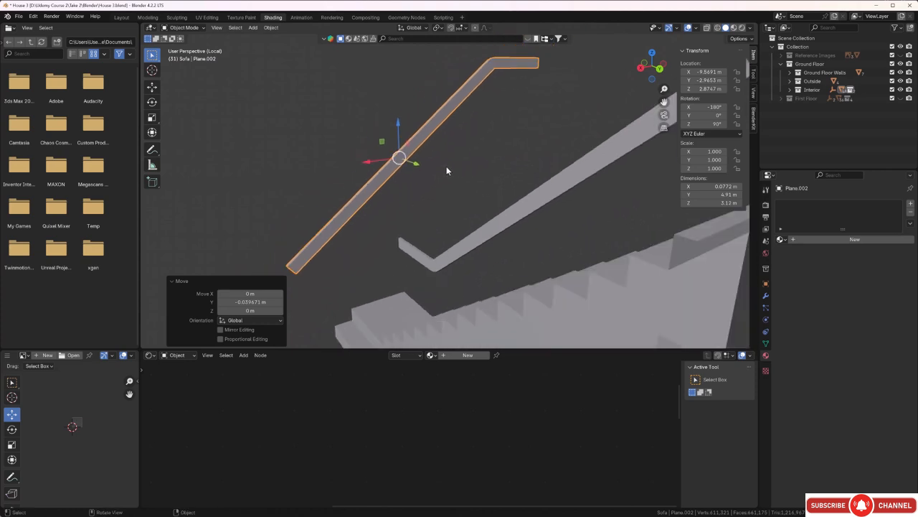
shift+middle_drag(436, 158, 460, 130)
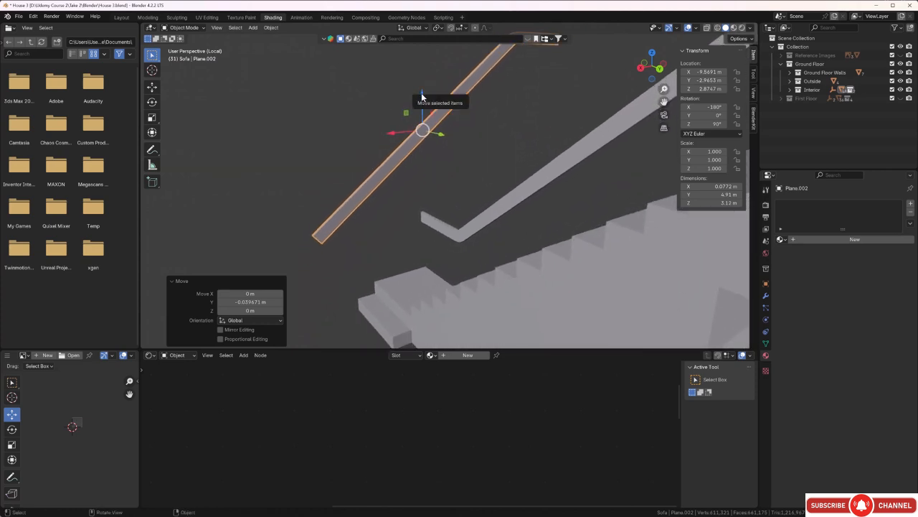
drag(421, 99, 370, 235)
scroll(431, 134, up, 3)
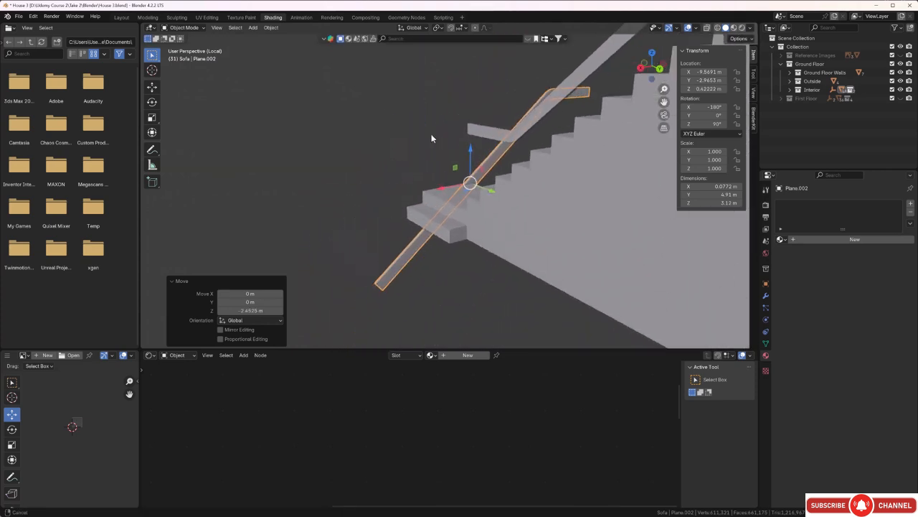
Move the handrail copy along X to about -6.9 m and lower it to about -0.154 m in Z.
key(g)
key(x)
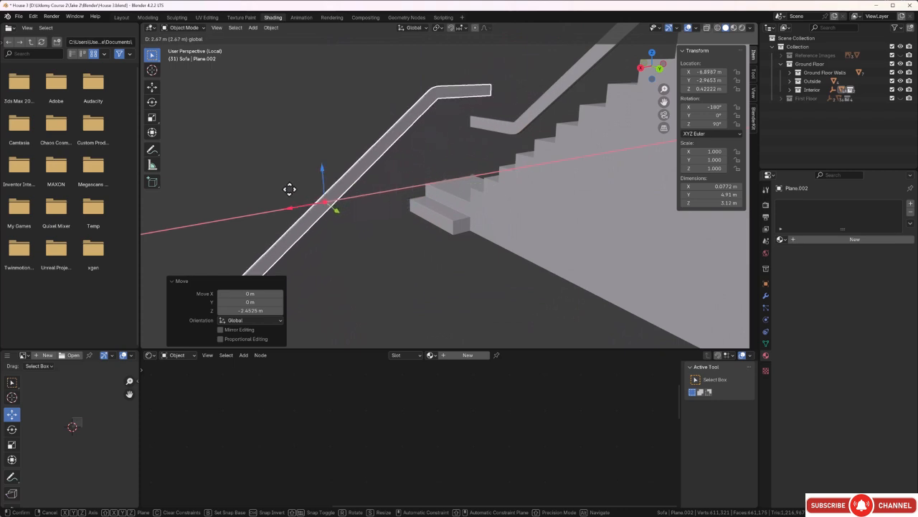
click(316, 193)
drag(320, 172, 319, 204)
middle_drag(476, 115, 521, 127)
In top view, move the handrail copy along X to about -6.523 m, so its end meets the main handrail's side.
key(KP_7)
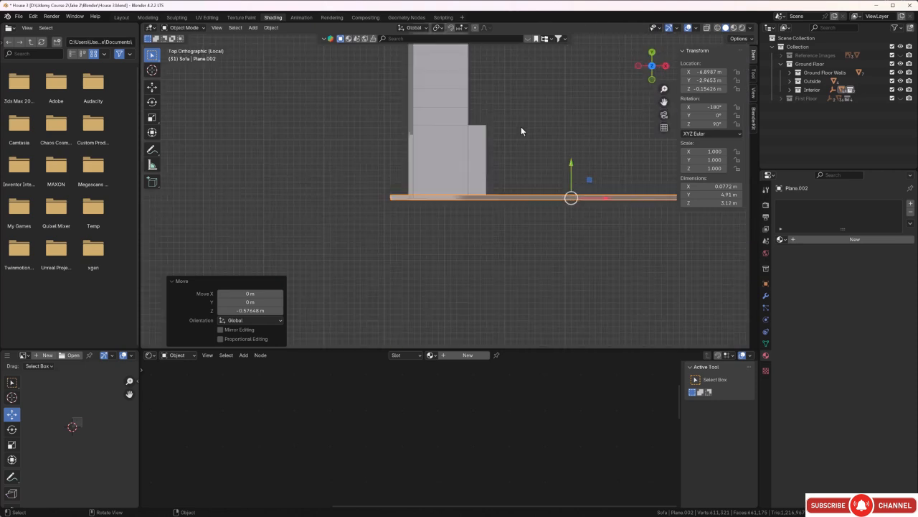
scroll(433, 193, up, 6)
shift+middle_drag(414, 203, 327, 160)
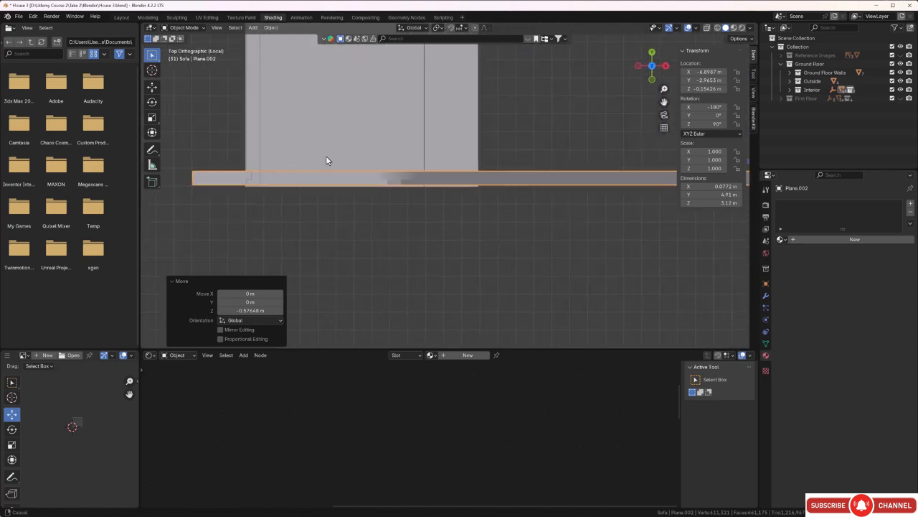
scroll(326, 160, down, 3)
scroll(334, 200, up, 6)
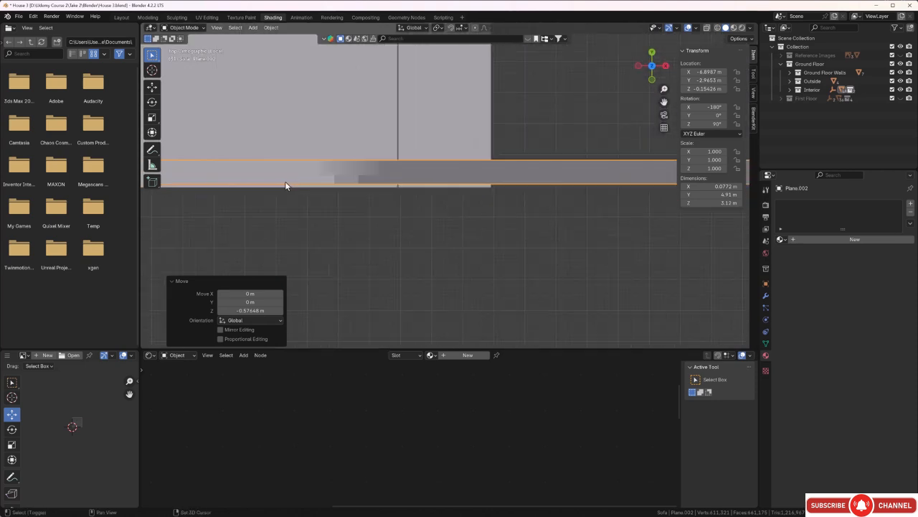
shift+middle_drag(285, 182, 419, 189)
shift+middle_drag(340, 231, 444, 232)
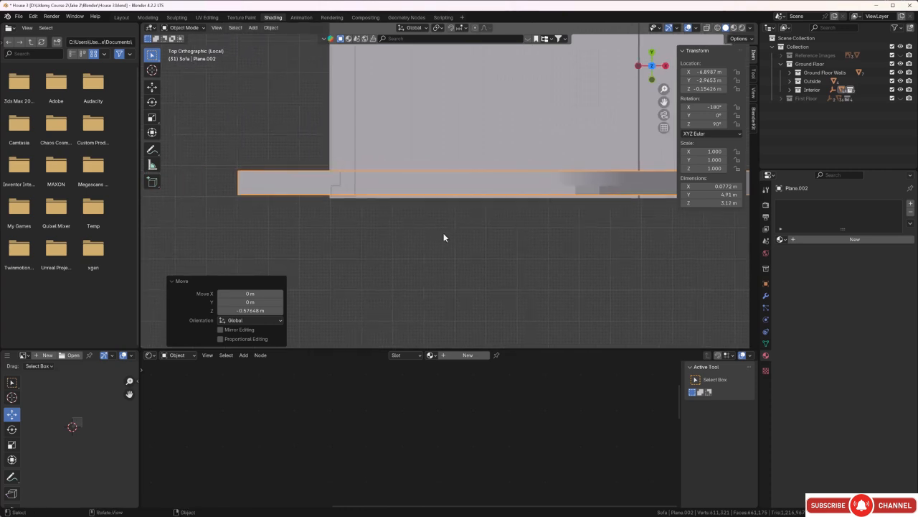
key(g)
key(x)
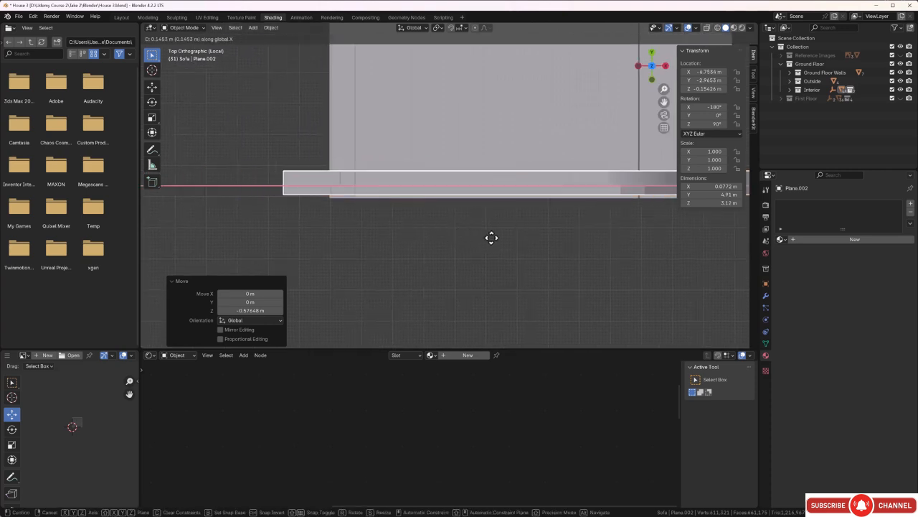
click(561, 237)
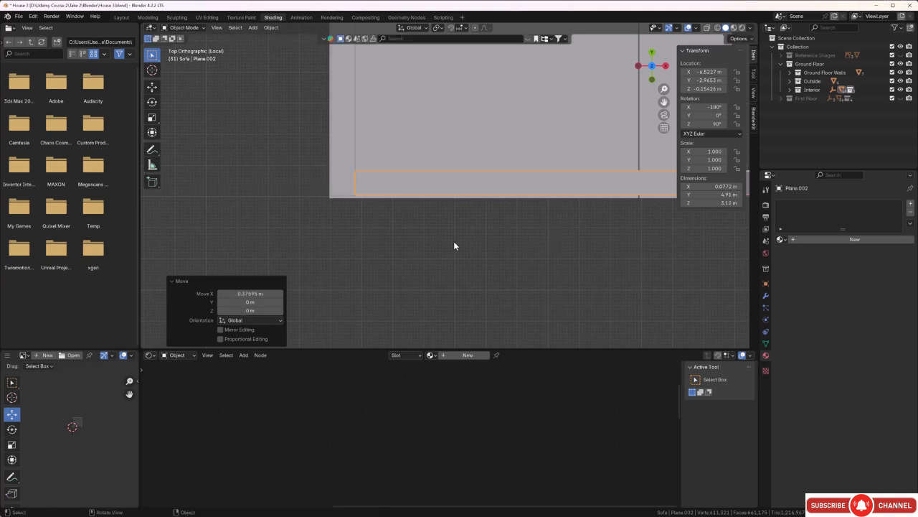
Move the handrail copy along Y to about -2.9755 m, flush with the outer edge of the landing.
scroll(389, 221, up, 2)
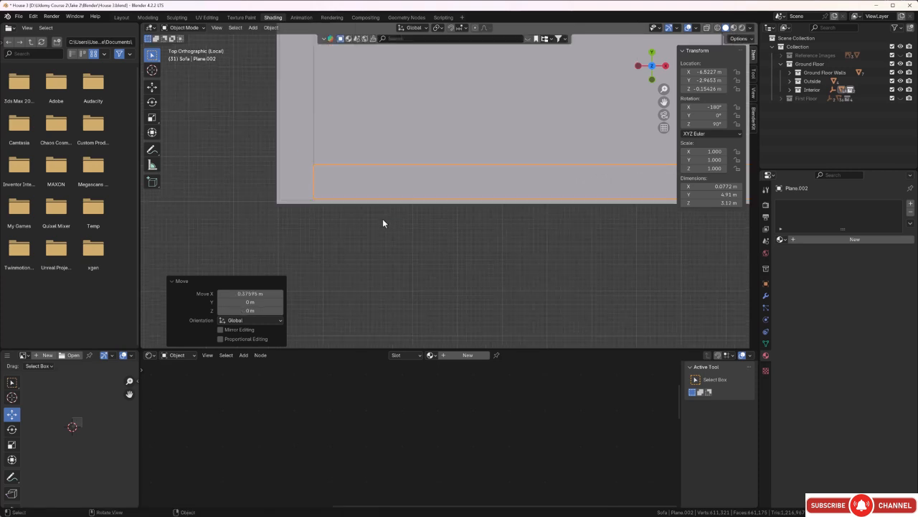
key(g)
key(y)
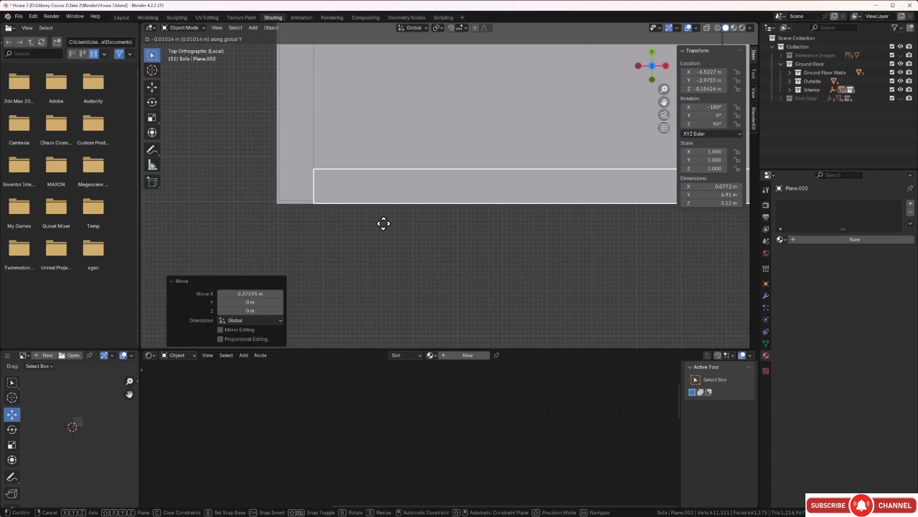
click(383, 223)
middle_drag(381, 233, 330, 163)
scroll(350, 180, down, 2)
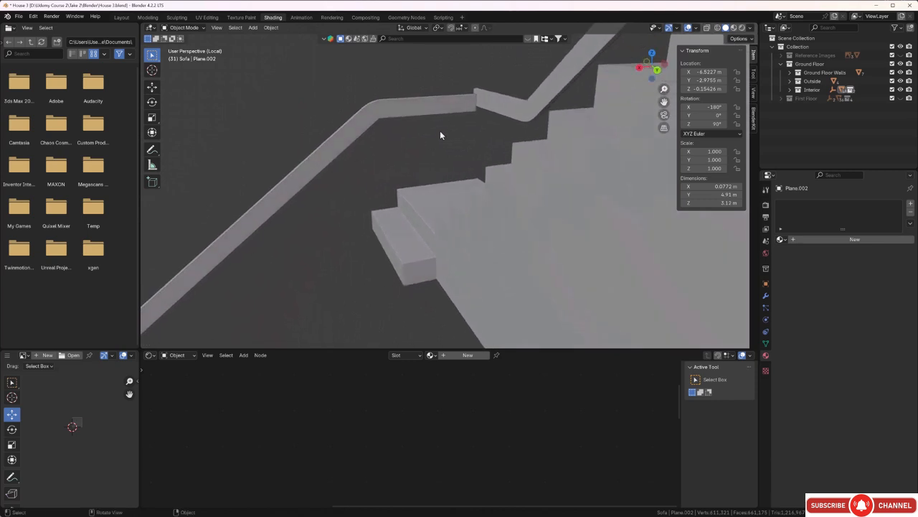
Raise the handrail copy along Z to about -0.1 m to match the height of the main handrail's end.
scroll(470, 93, up, 4)
middle_drag(471, 95, 428, 194)
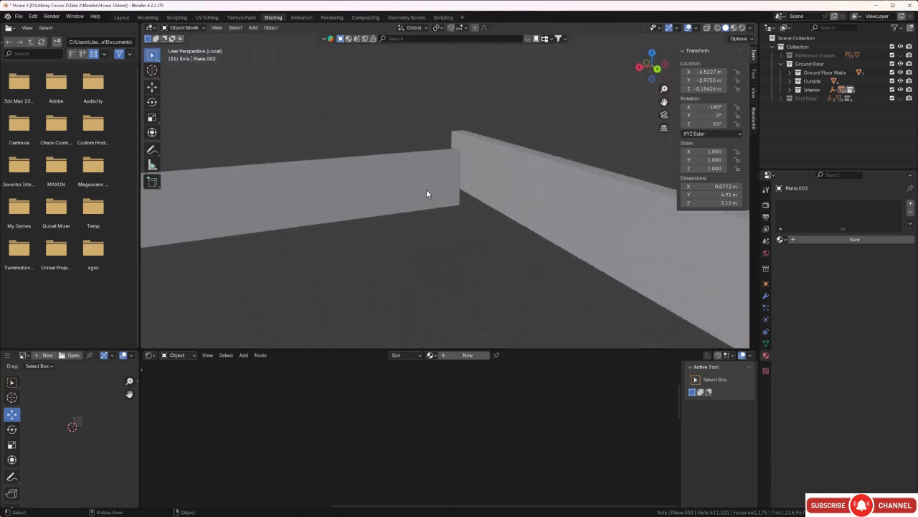
click(421, 166)
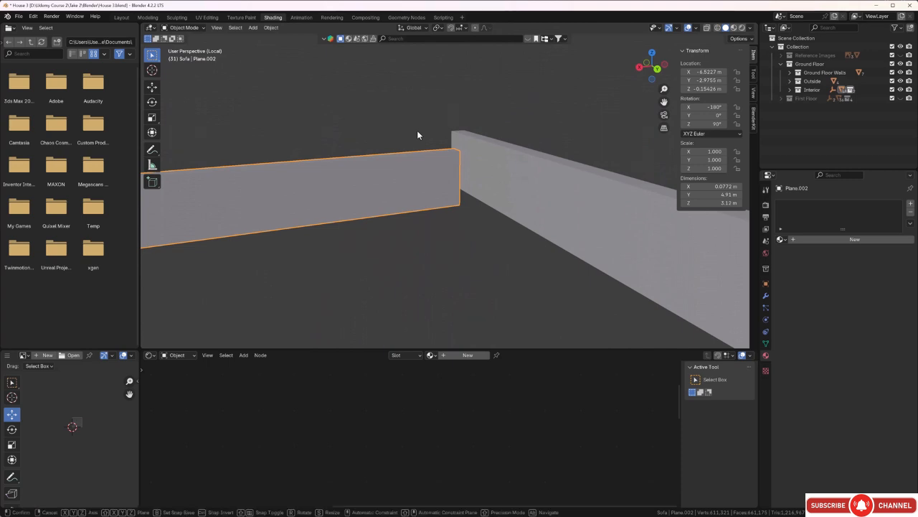
key(g)
key(z)
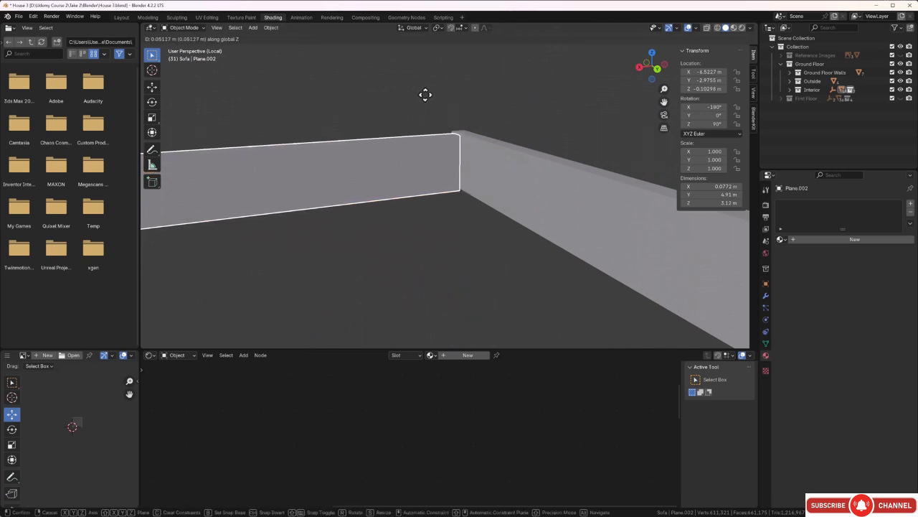
click(426, 96)
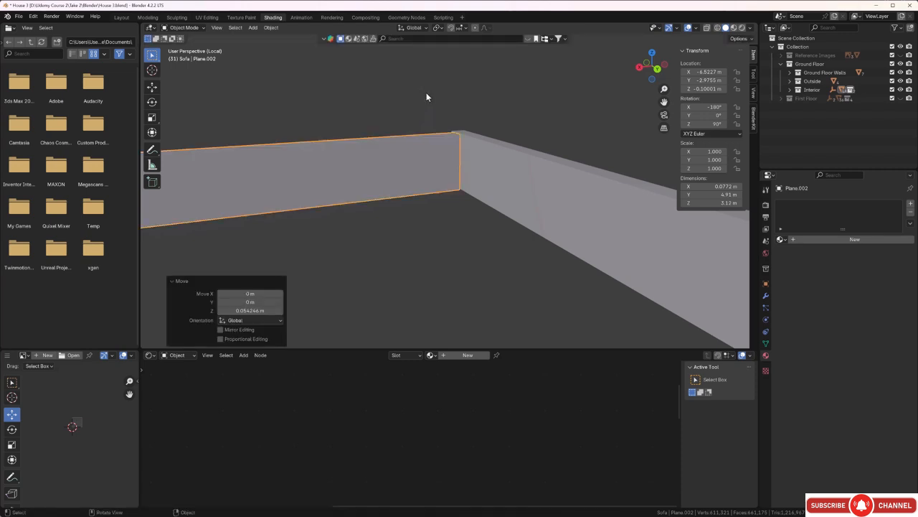
In front view, fine-tune the handrail copy's height to about -0.0964 m in Z and deselect it.
key(KP_1)
scroll(470, 152, up, 5)
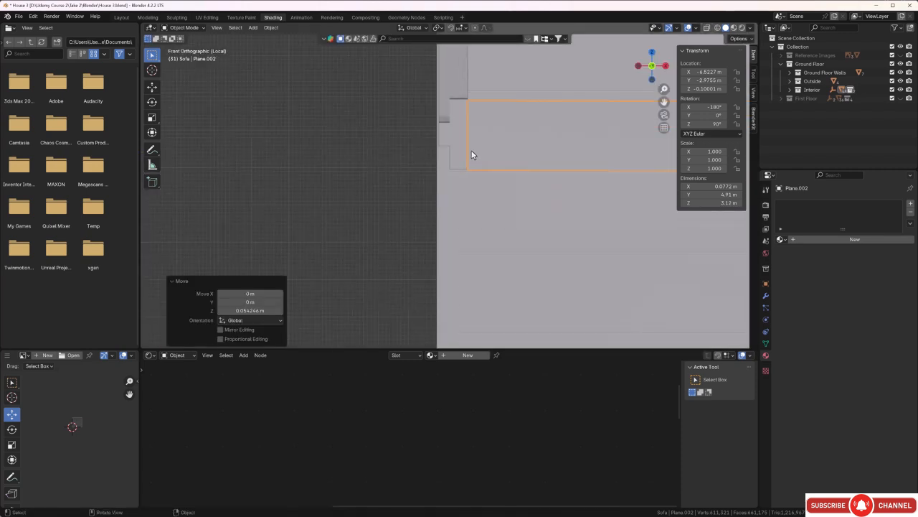
scroll(356, 220, up, 2)
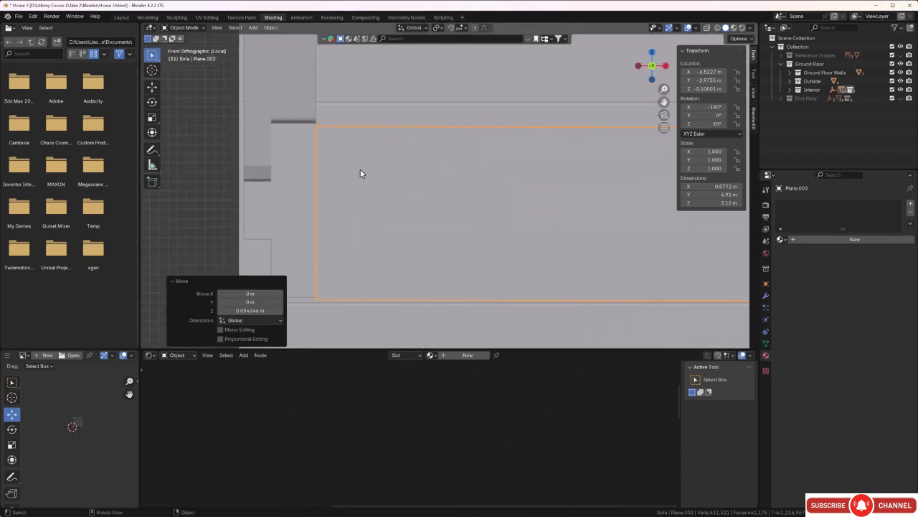
shift+middle_drag(363, 183, 372, 157)
key(g)
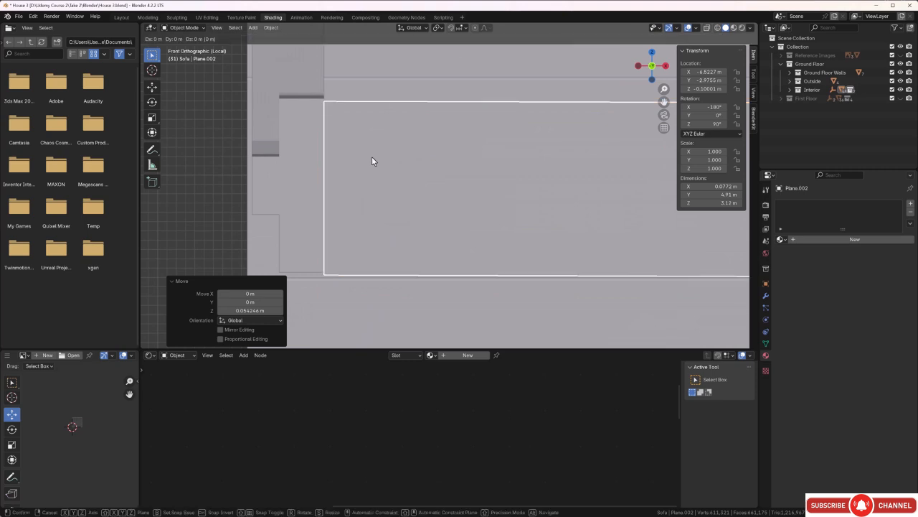
key(z)
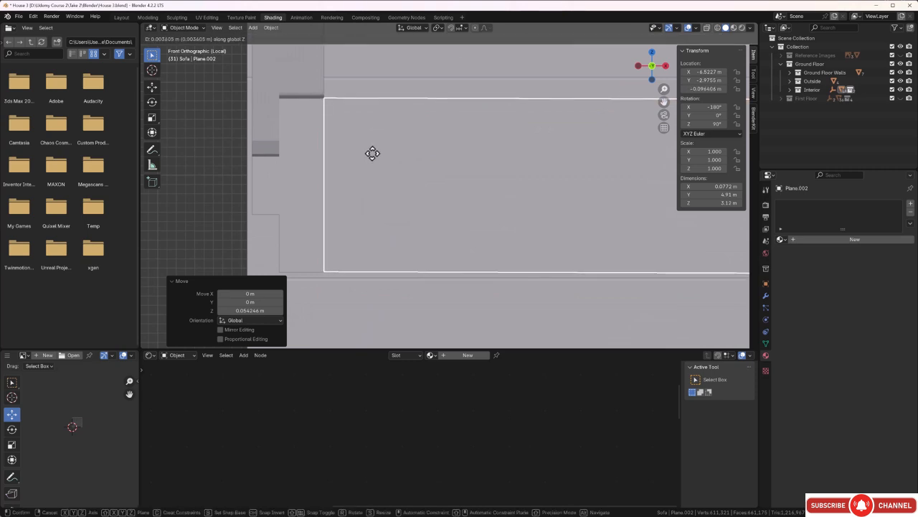
click(373, 153)
click(203, 110)
Open the handrail copy for mesh editing and clear the current mesh selection.
middle_drag(202, 110, 404, 112)
scroll(392, 203, down, 4)
scroll(404, 122, down, 3)
middle_drag(450, 184, 426, 154)
scroll(399, 194, down, 3)
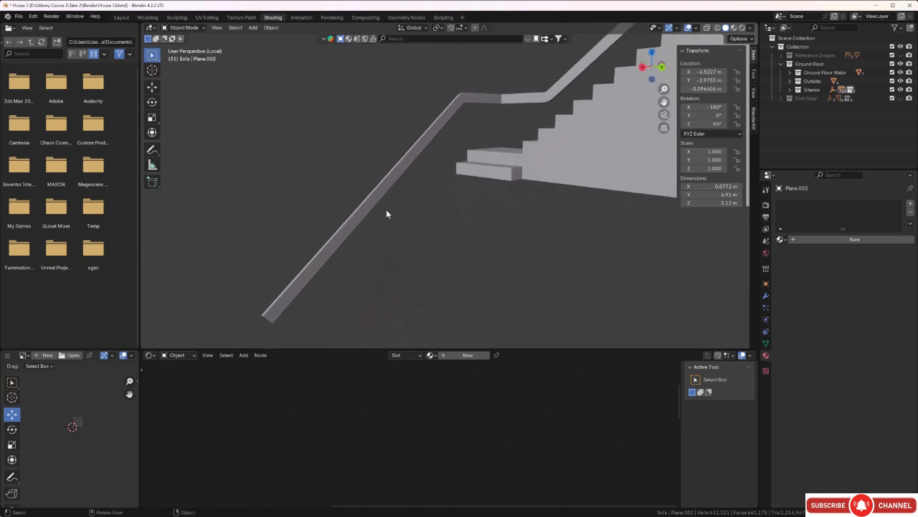
shift+middle_drag(326, 298, 381, 242)
scroll(359, 233, up, 3)
click(349, 220)
key(Tab)
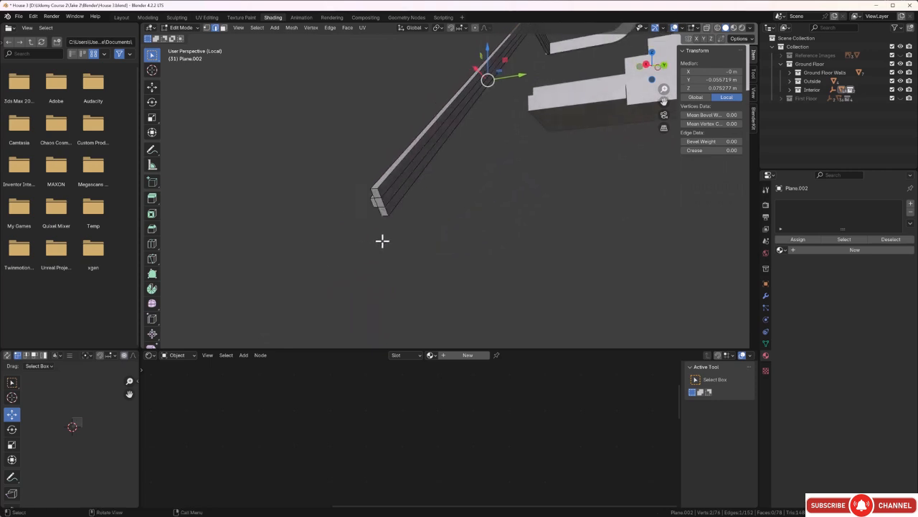
key(alt+a)
Select the four faces that cap the lower end of the handrail copy.
scroll(381, 219, up, 4)
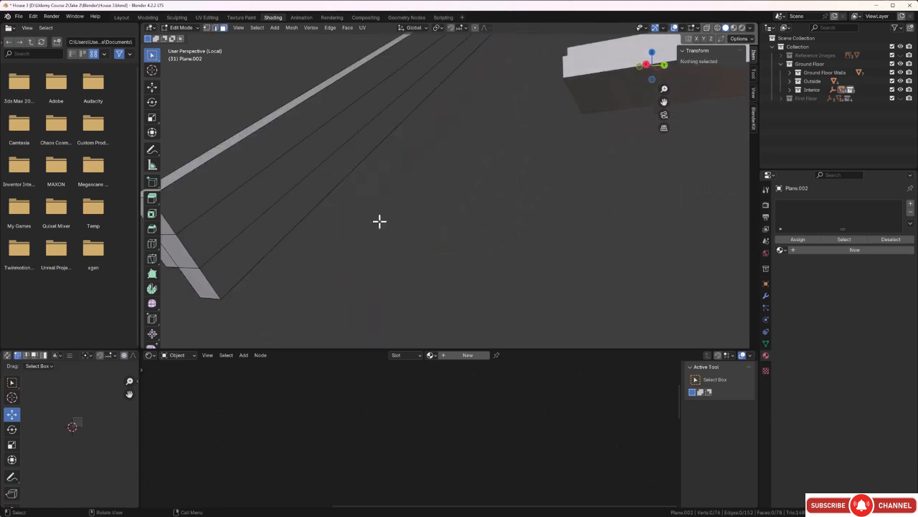
middle_drag(380, 221, 394, 218)
click(244, 199)
shift+click(262, 249)
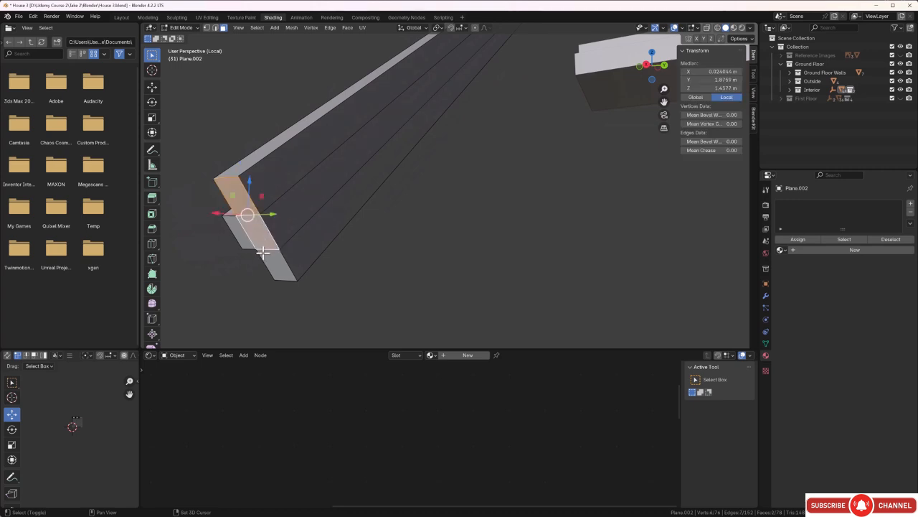
shift+click(266, 264)
shift+click(241, 241)
middle_drag(244, 244, 379, 252)
Set the transform orientation to Normal and move the end faces about 3.64 m along their Z axis toward the bend.
scroll(373, 239, down, 4)
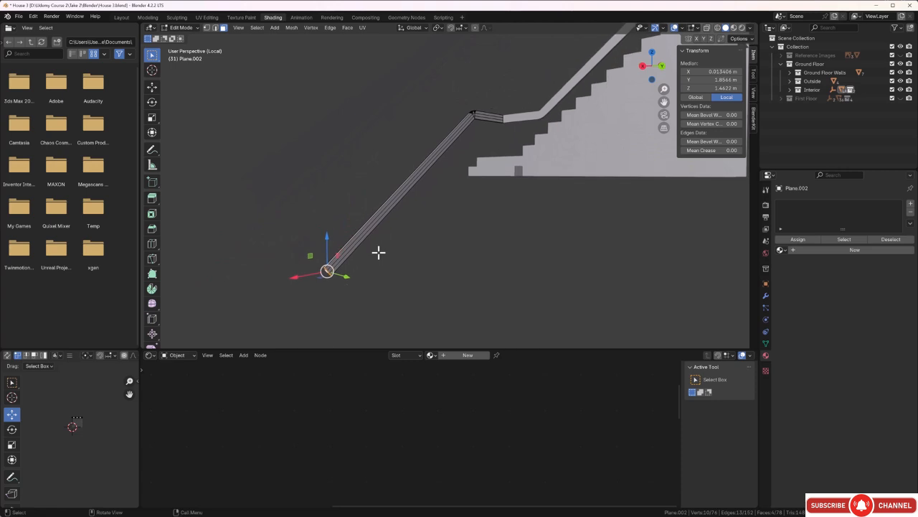
click(426, 29)
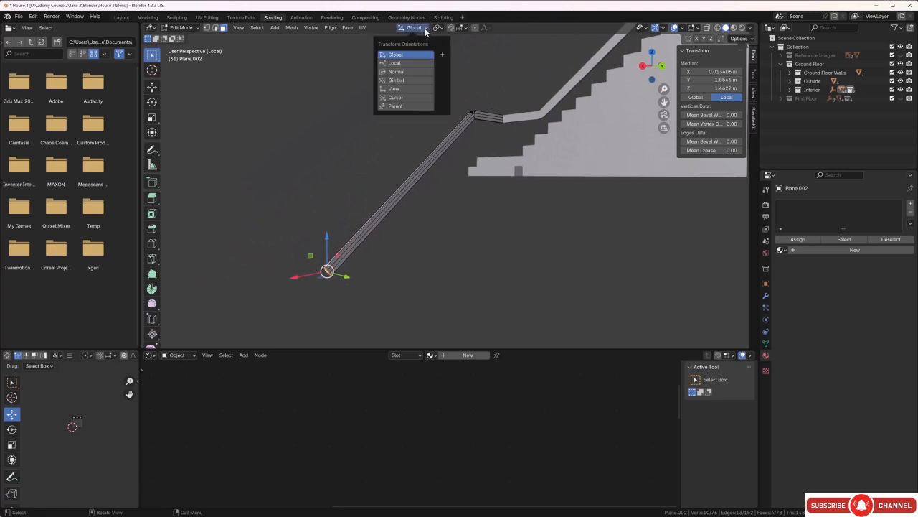
click(414, 71)
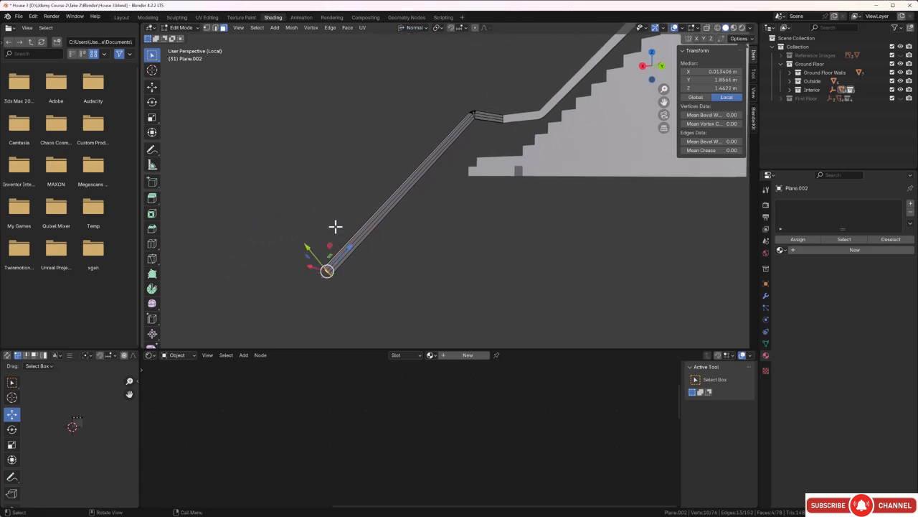
drag(348, 249, 475, 124)
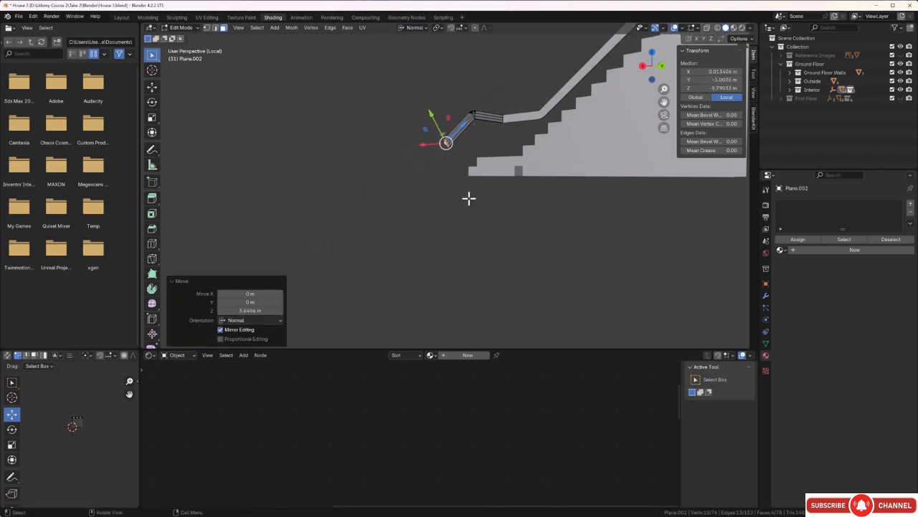
Shorten the sloped end further, to overall handrail dimensions of about 1.66 m by 0.555 m, and leave mesh editing.
middle_drag(469, 199, 492, 217)
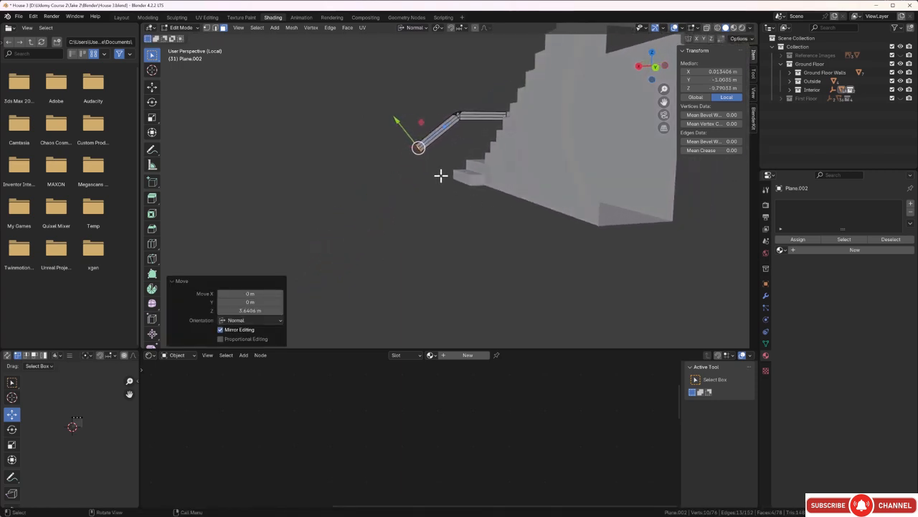
scroll(440, 161, up, 5)
shift+middle_drag(438, 148, 399, 194)
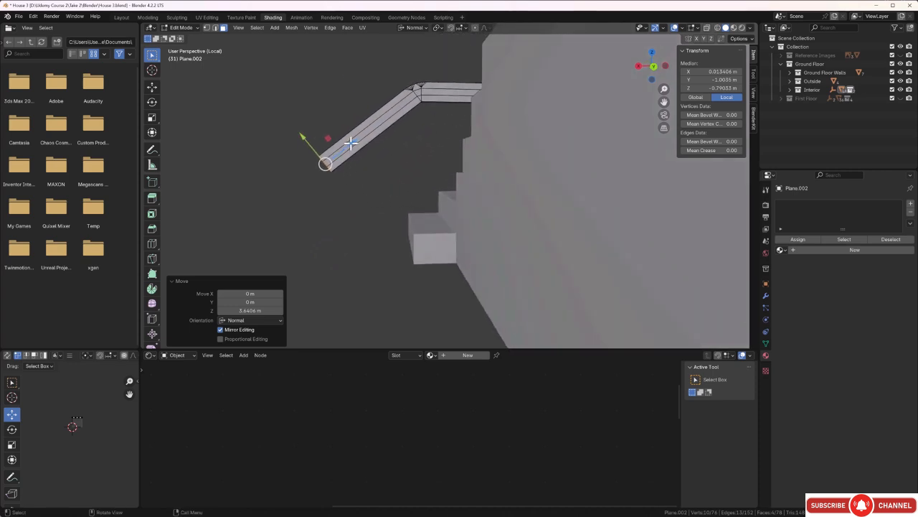
drag(352, 144, 393, 109)
click(383, 176)
middle_drag(383, 176, 420, 191)
key(Tab)
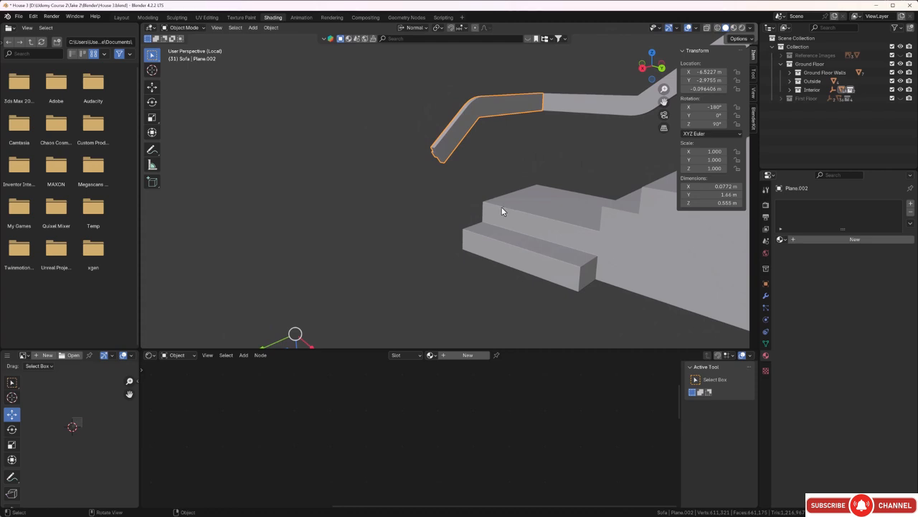
Apply the rotation and scale of the handrail copy.
middle_drag(584, 170, 560, 180)
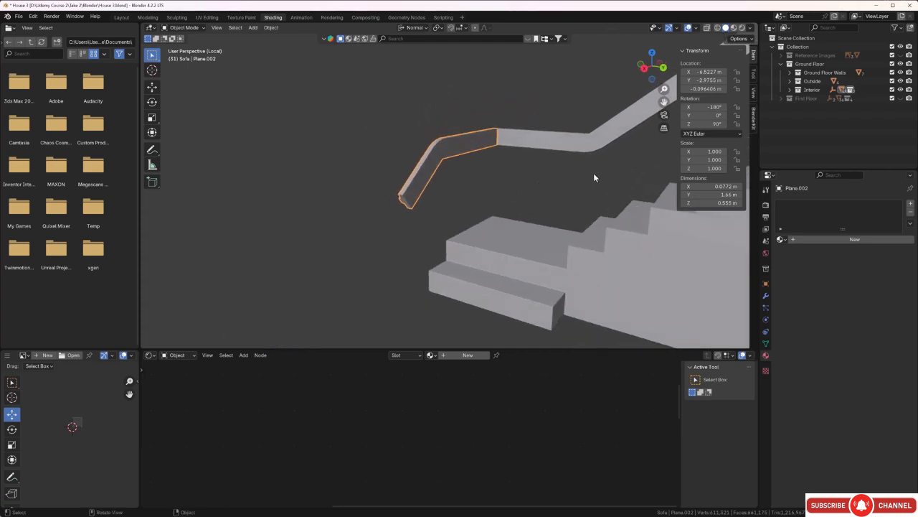
key(ctrl+a)
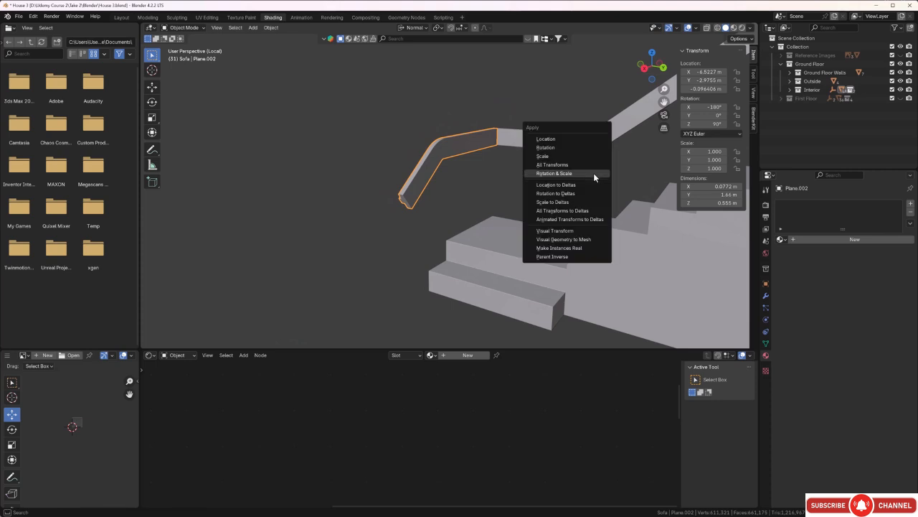
click(594, 173)
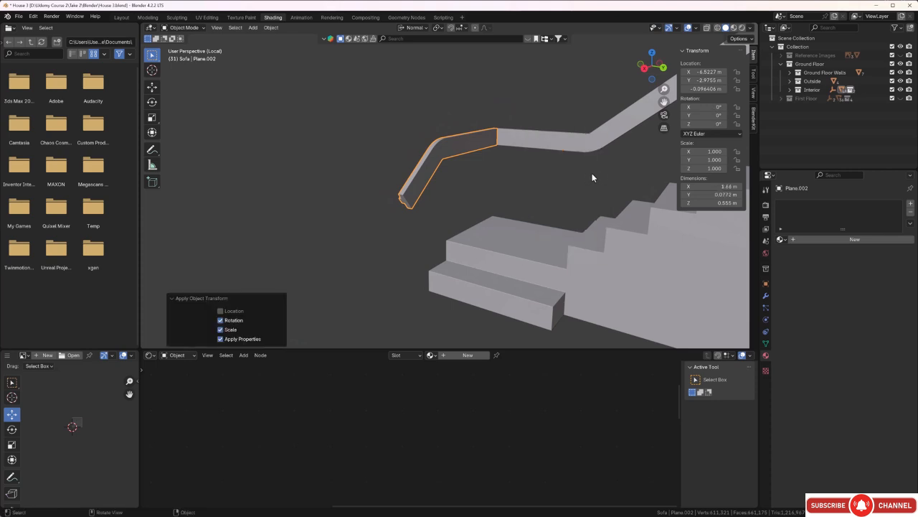
Join the stair handrail and its perpendicular copy at the lower end into a single object.
click(572, 177)
click(552, 147)
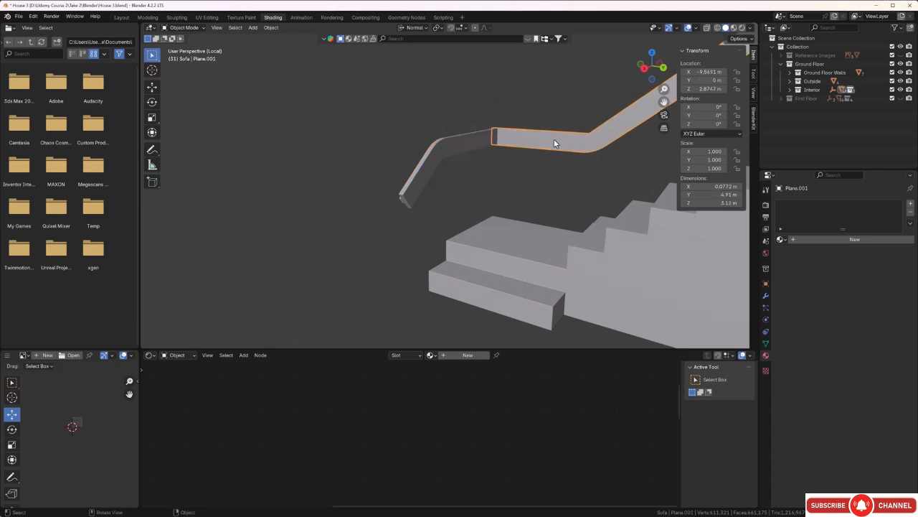
click(535, 182)
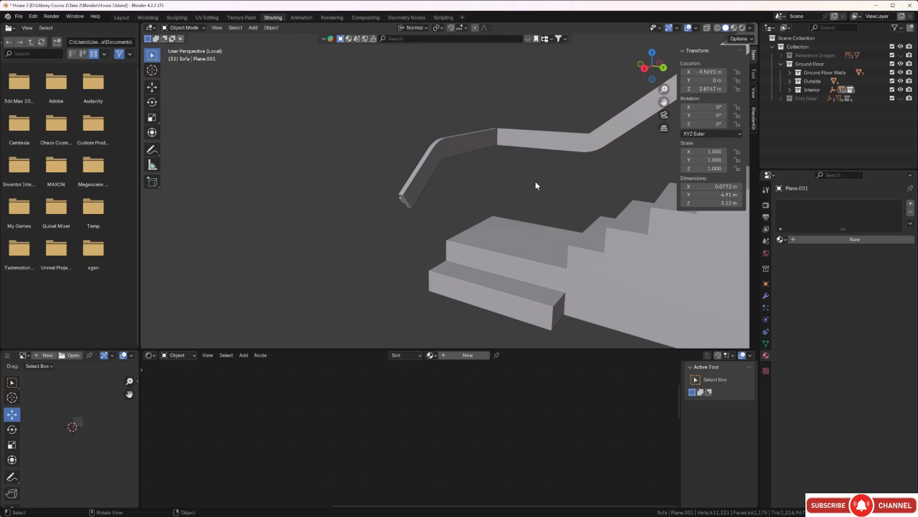
click(540, 141)
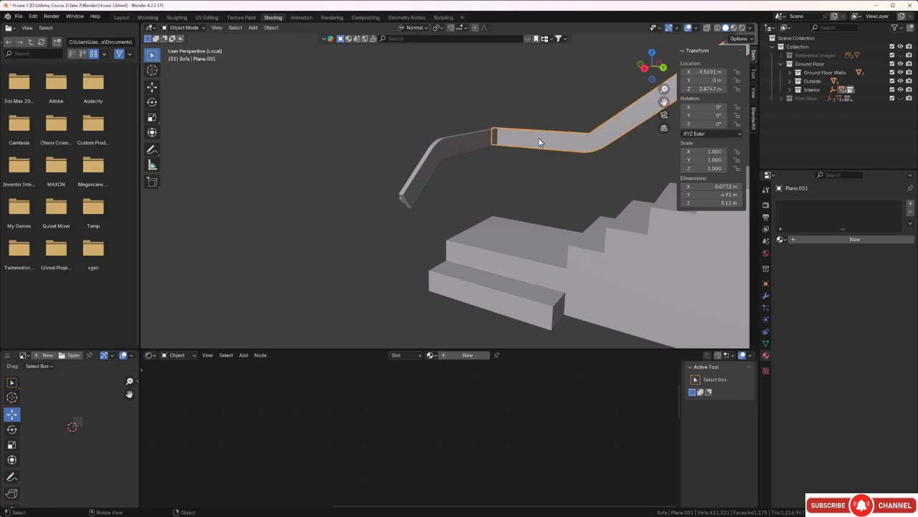
shift+click(484, 148)
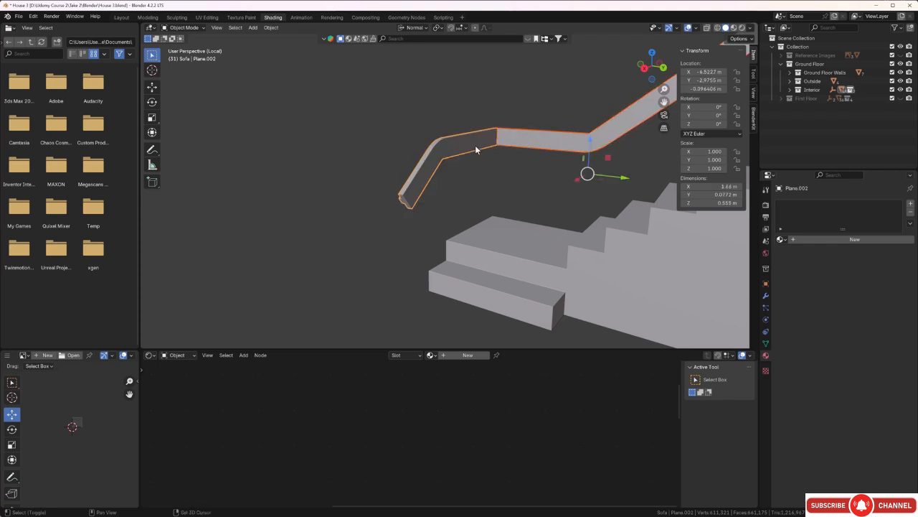
click(790, 90)
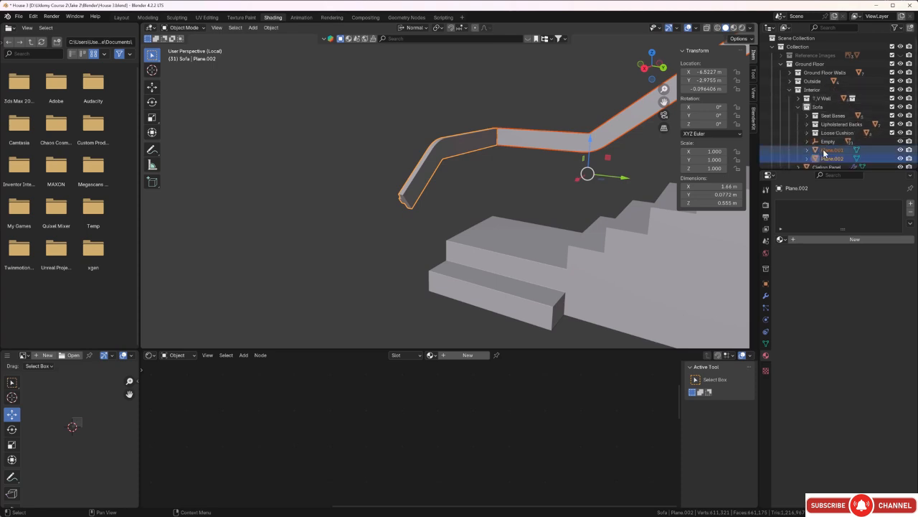
middle_drag(559, 104, 563, 109)
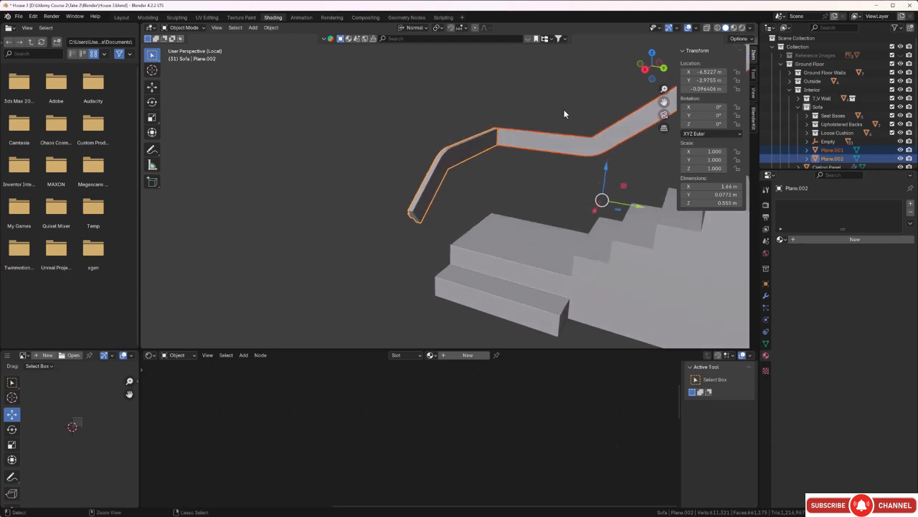
key(ctrl+j)
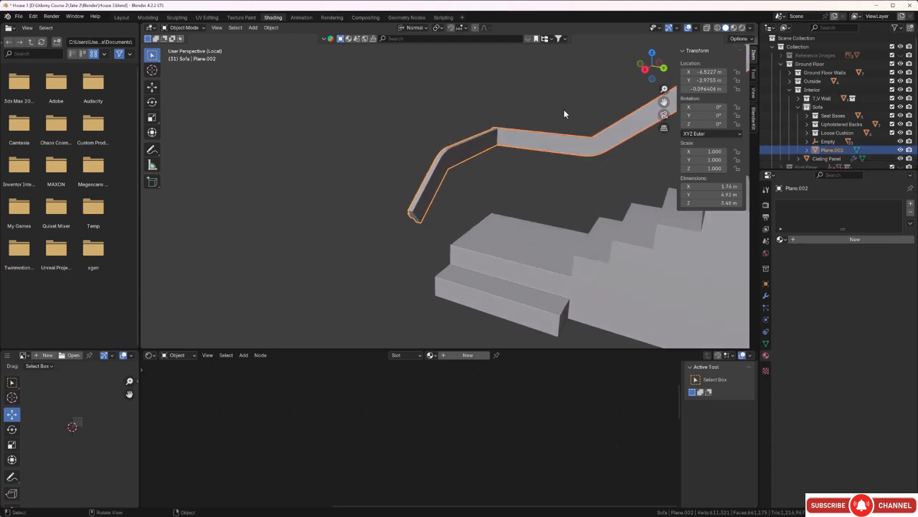
Rename the joined handrail object as Stair Handrail.
double_click(844, 152)
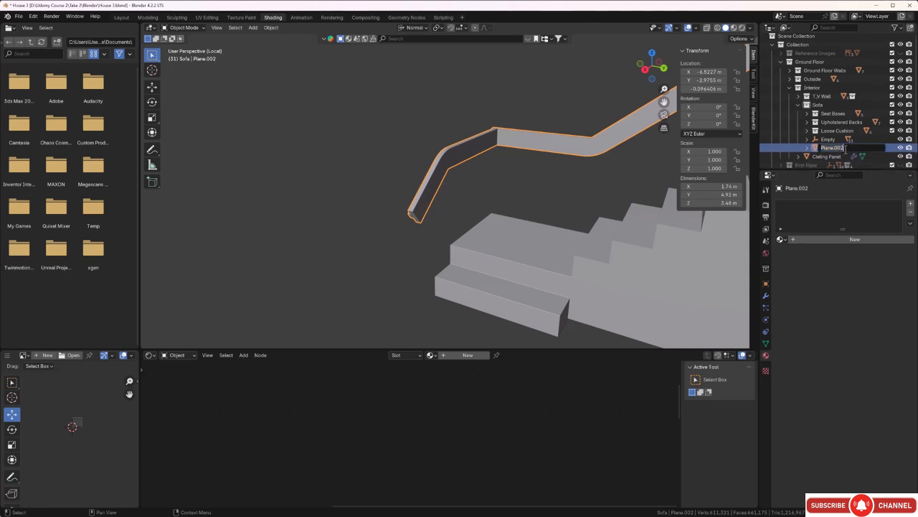
key(BackSpace)
key(Return)
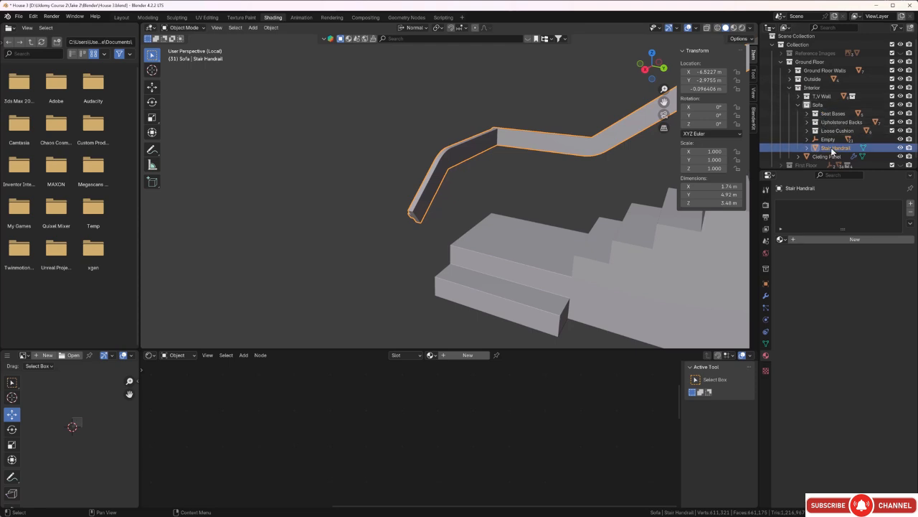
Move Stair Handrail out of the Sofa collection into the Ground Floor collection, collapse the Sofa and Interior collections, and deselect the handrail.
drag(833, 151, 808, 64)
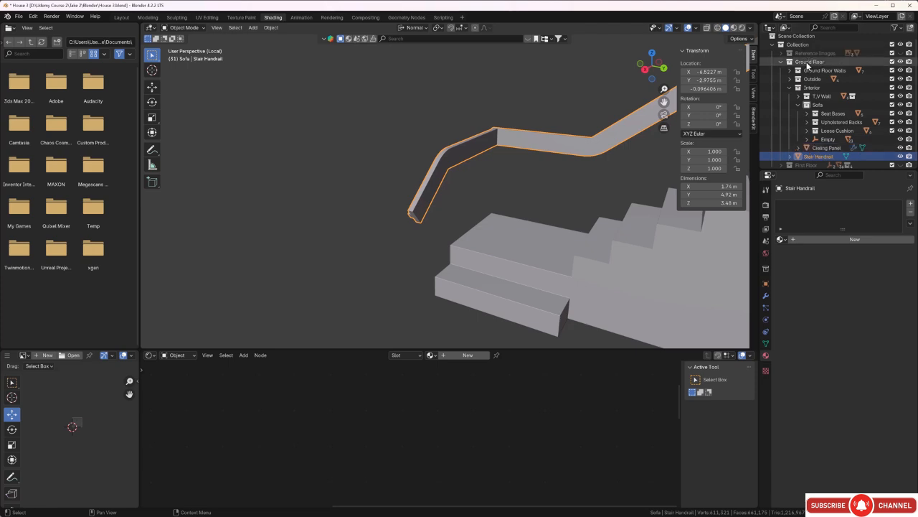
click(797, 104)
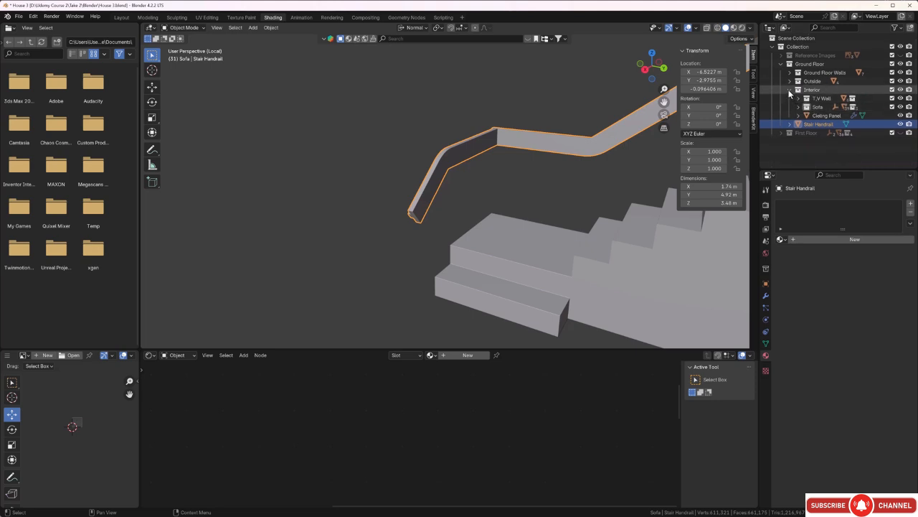
click(790, 90)
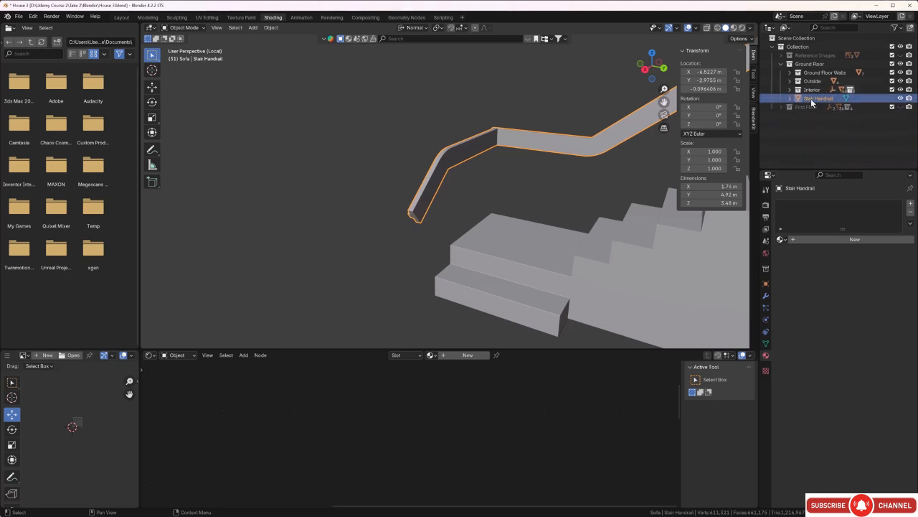
click(459, 101)
Add a Bevel modifier to the Stair Handrail object.
middle_drag(446, 129, 513, 158)
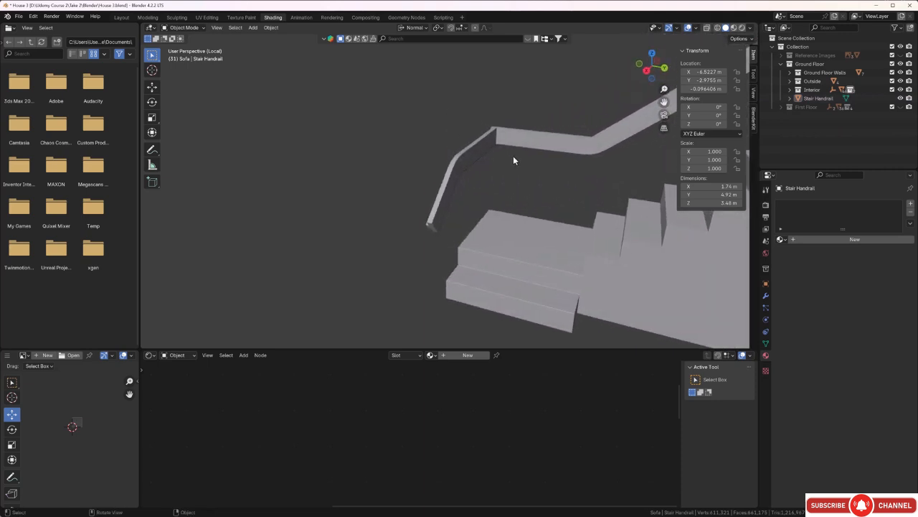
scroll(472, 194, up, 2)
middle_drag(473, 193, 493, 177)
click(459, 127)
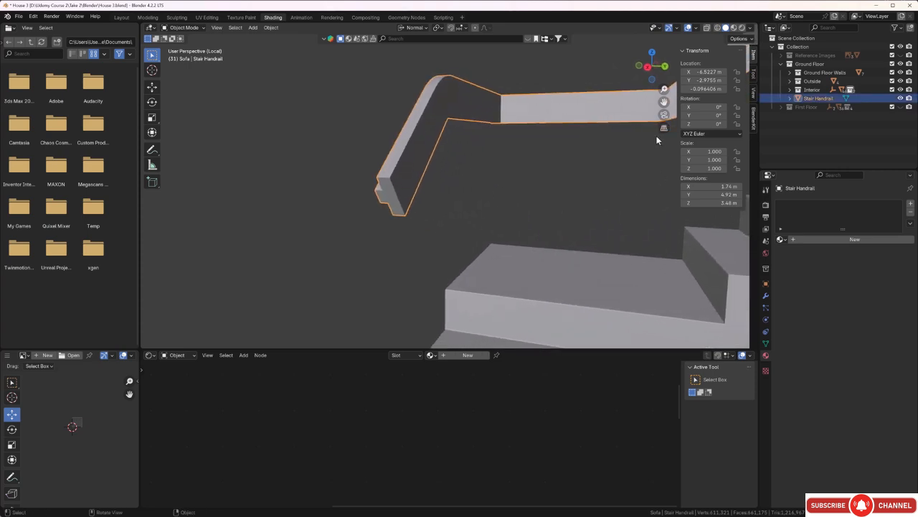
click(766, 297)
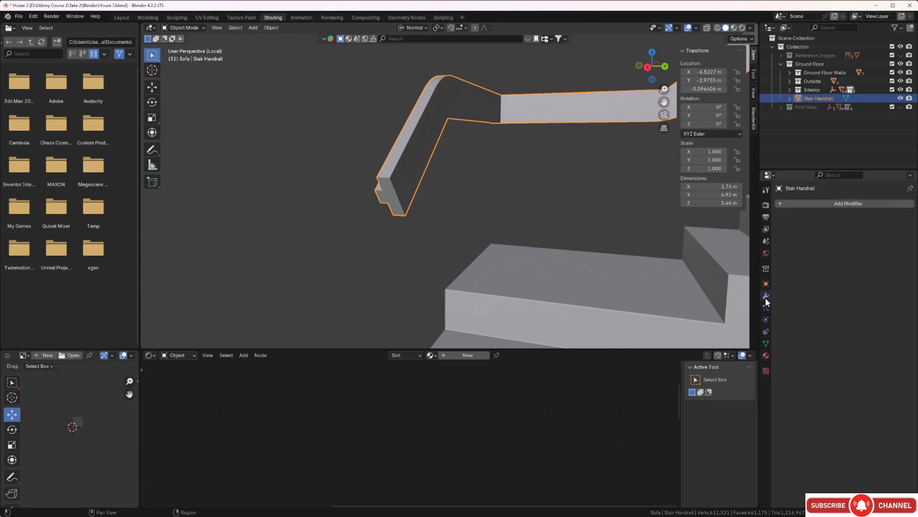
click(815, 203)
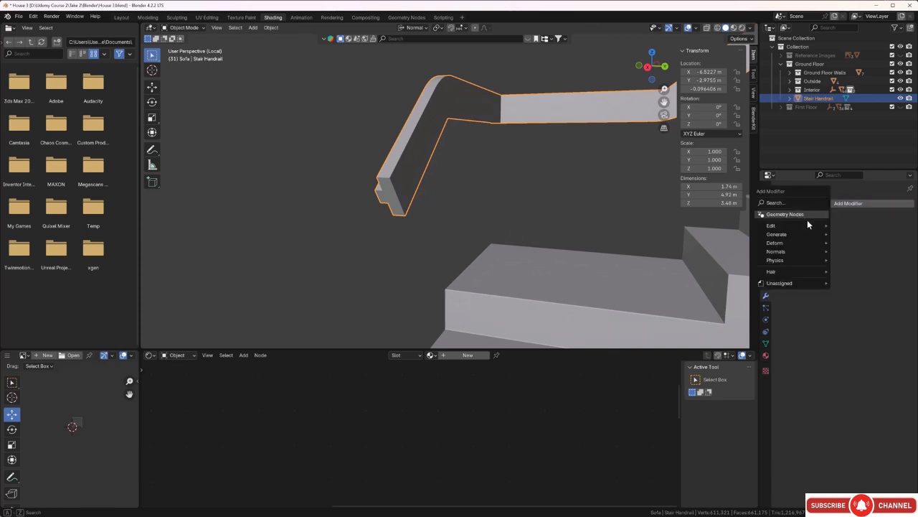
mouse_move(804, 234)
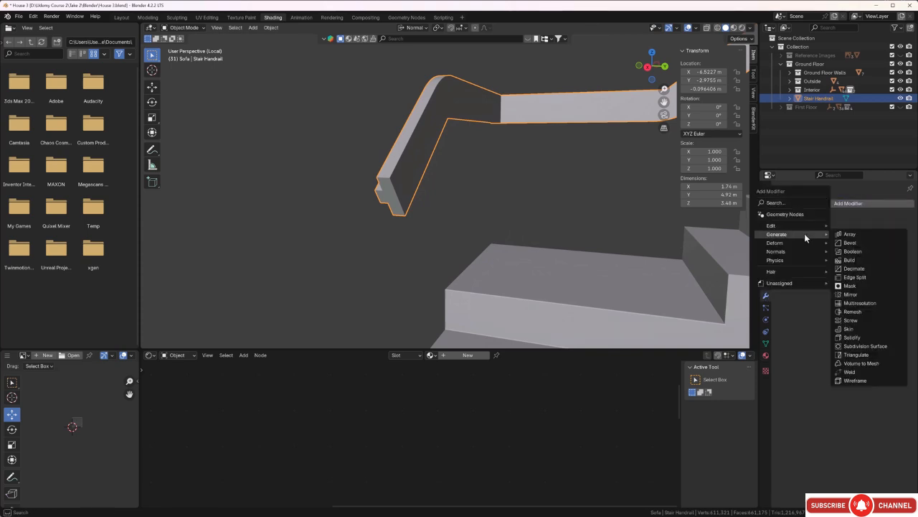
click(850, 243)
middle_drag(406, 208, 410, 206)
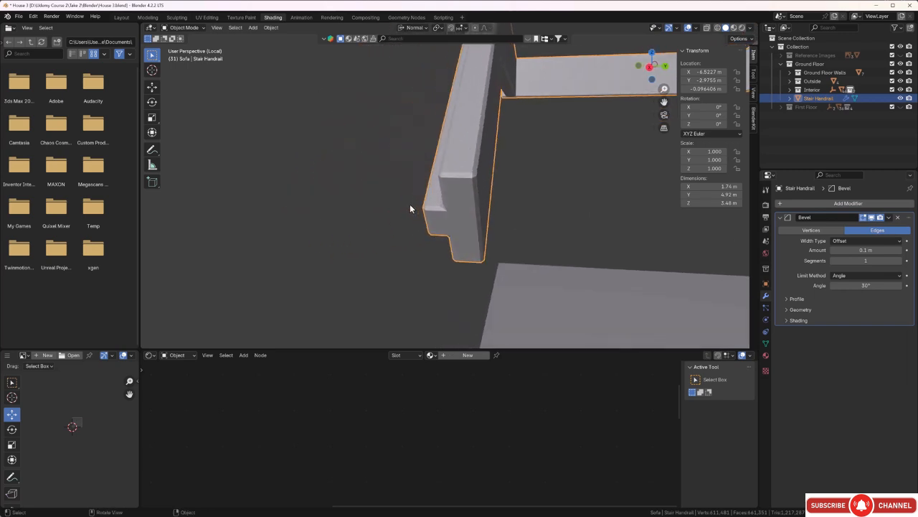
Try a bevel amount of 0.01 m on the handrail, settle on 0.001 m, and inspect the edges at its lower end.
click(863, 252)
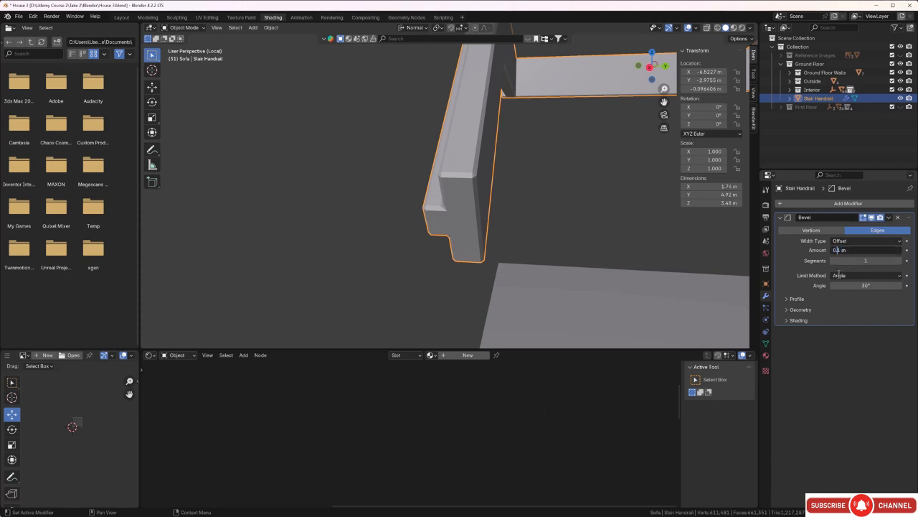
key(Return)
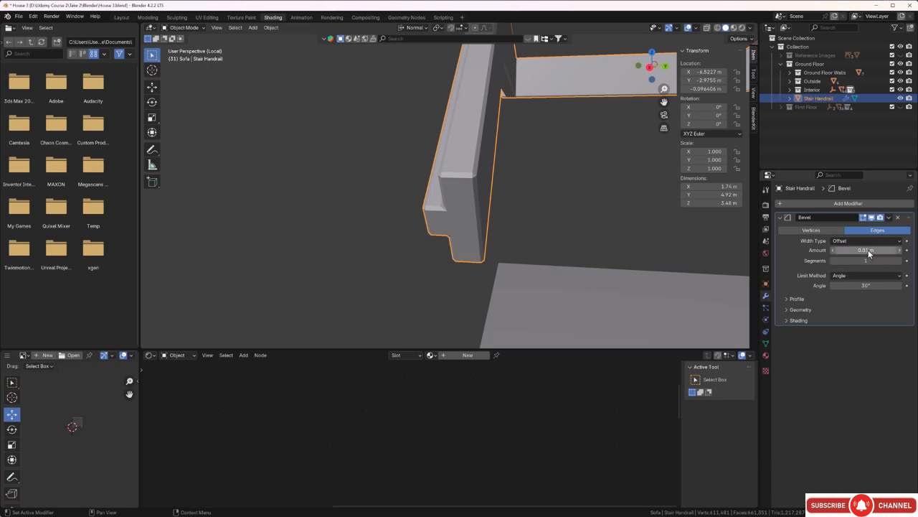
click(854, 253)
click(840, 249)
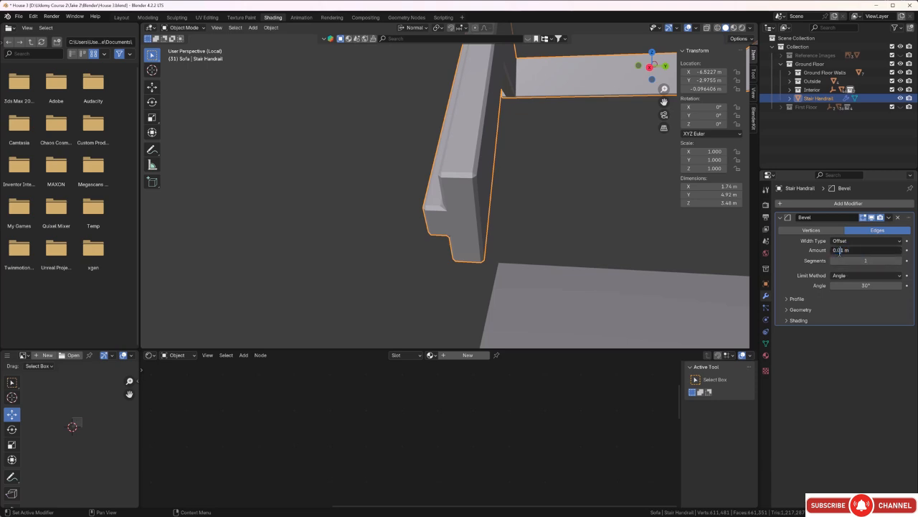
text(0)
key(Return)
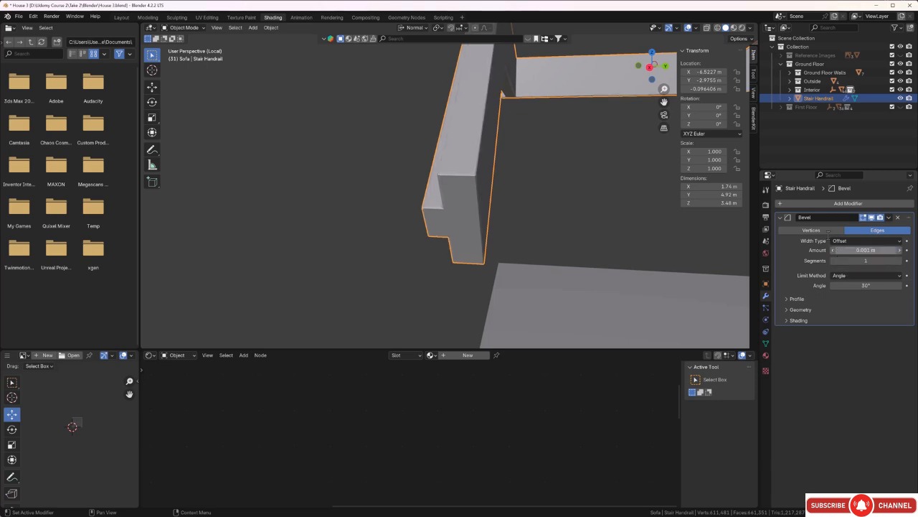
scroll(467, 198, up, 5)
scroll(461, 192, down, 5)
middle_drag(460, 192, 448, 215)
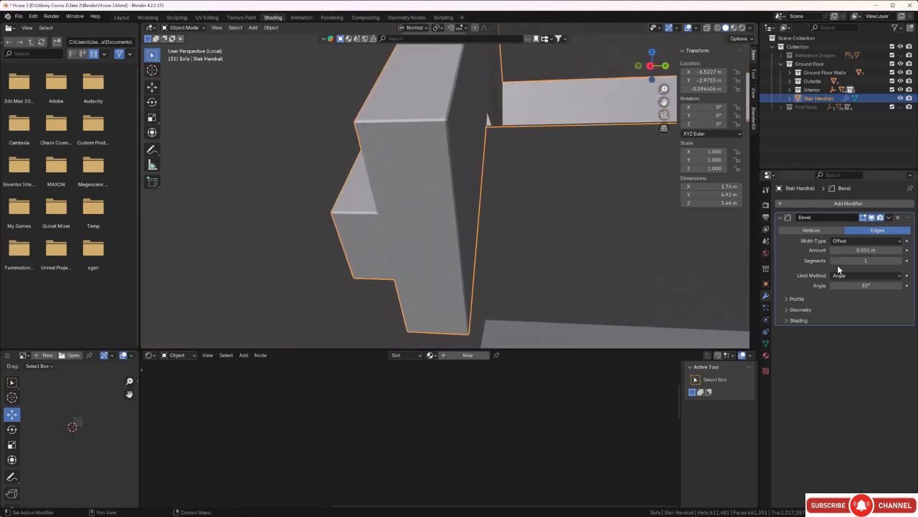
Set the stair handrail's Bevel modifier to 4 segments and an amount of 0.003 m.
click(899, 261)
click(899, 261)
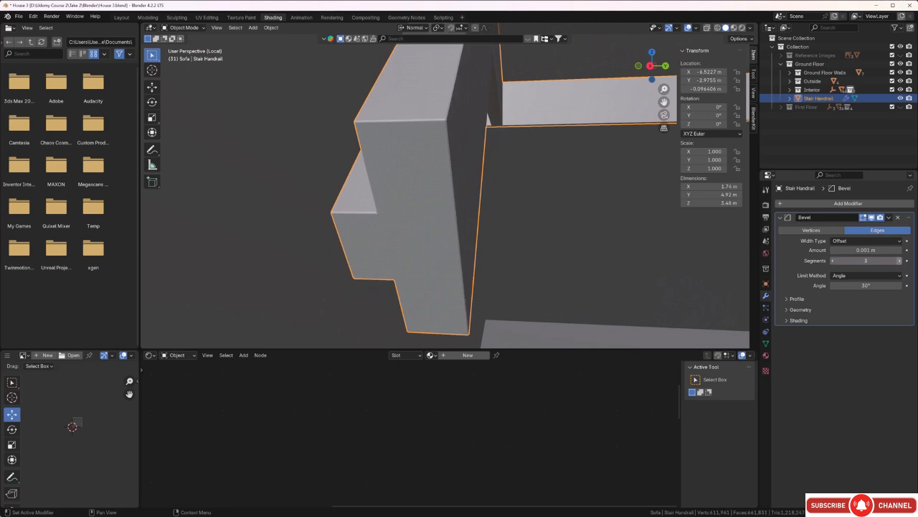
click(899, 261)
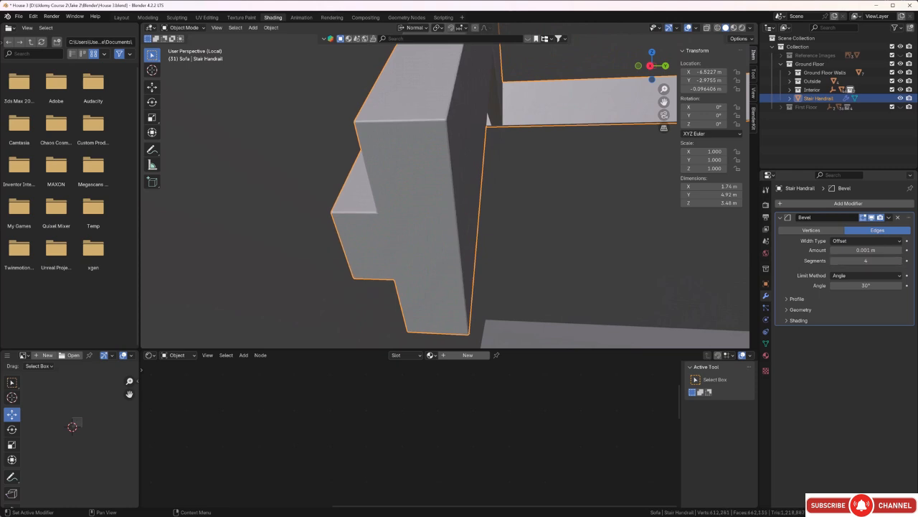
click(868, 250)
click(848, 251)
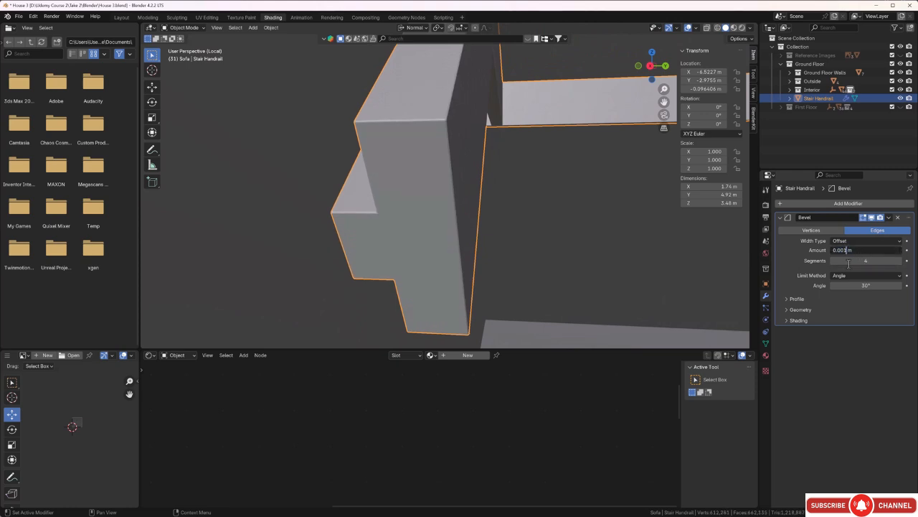
text(3)
key(Return)
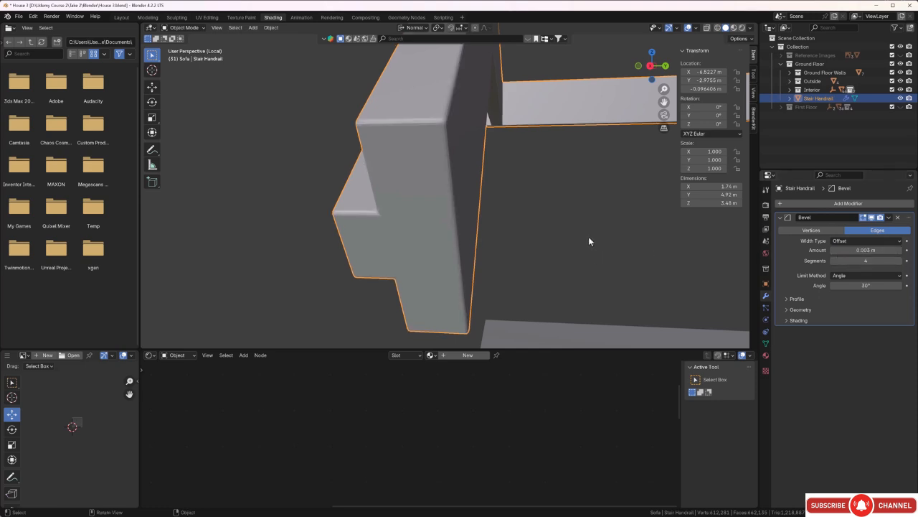
Apply Shade Auto Smooth to the stair handrail and apply its Bevel modifier.
middle_drag(588, 236, 506, 173)
right_click(540, 166)
click(541, 175)
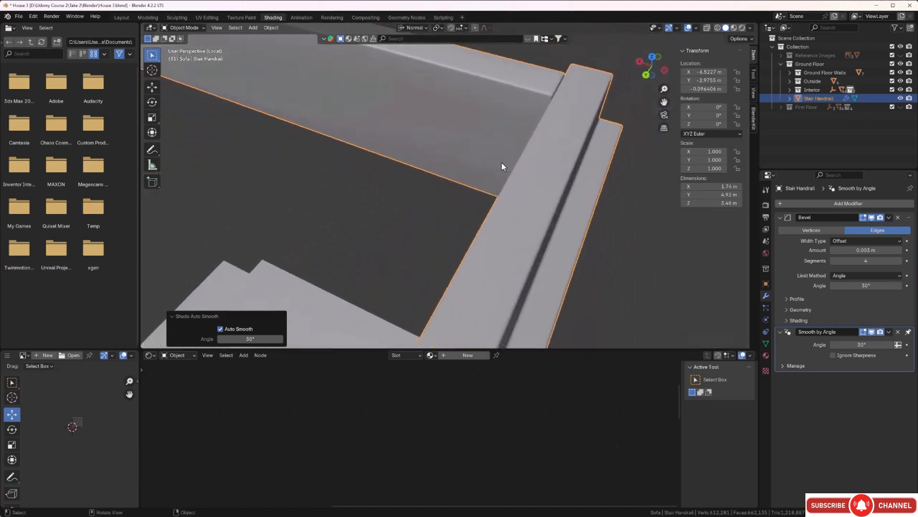
click(889, 218)
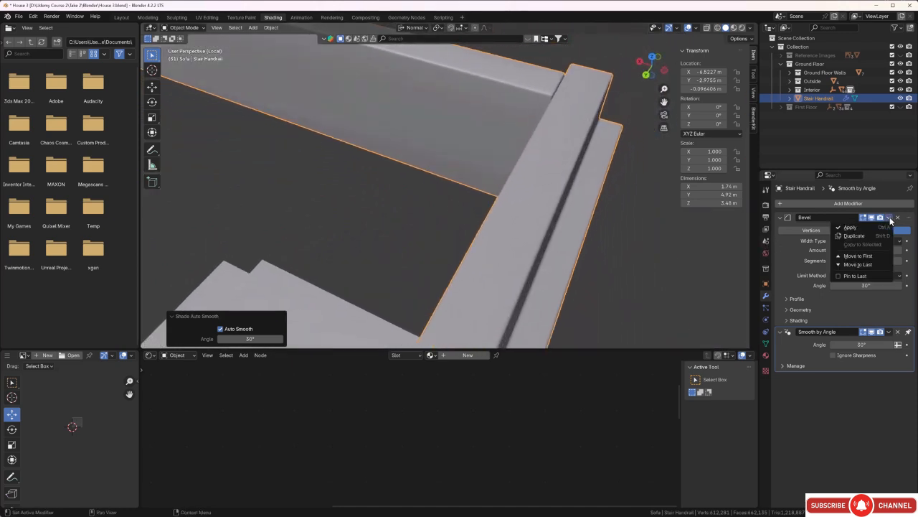
click(863, 228)
Switch the viewport to rendered shading and assign the existing Walnut Bedframe material to the stair handrail.
middle_drag(631, 221, 511, 198)
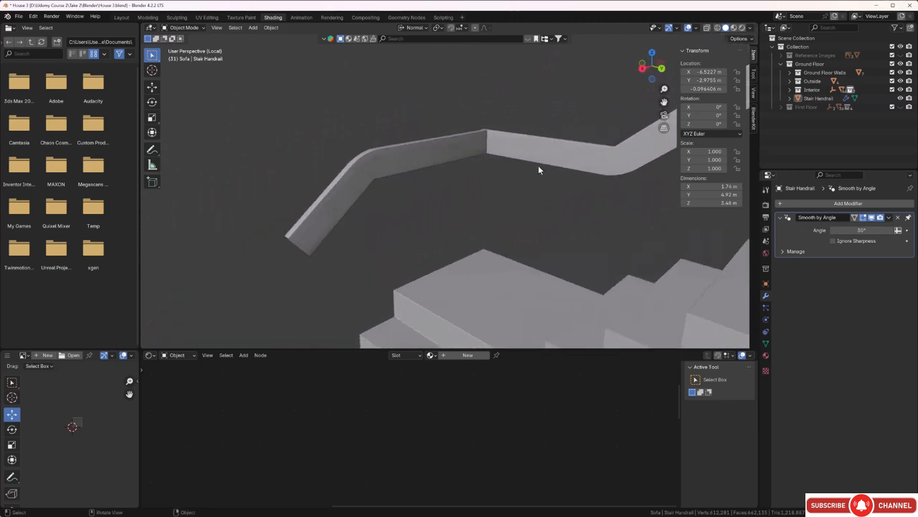
click(742, 31)
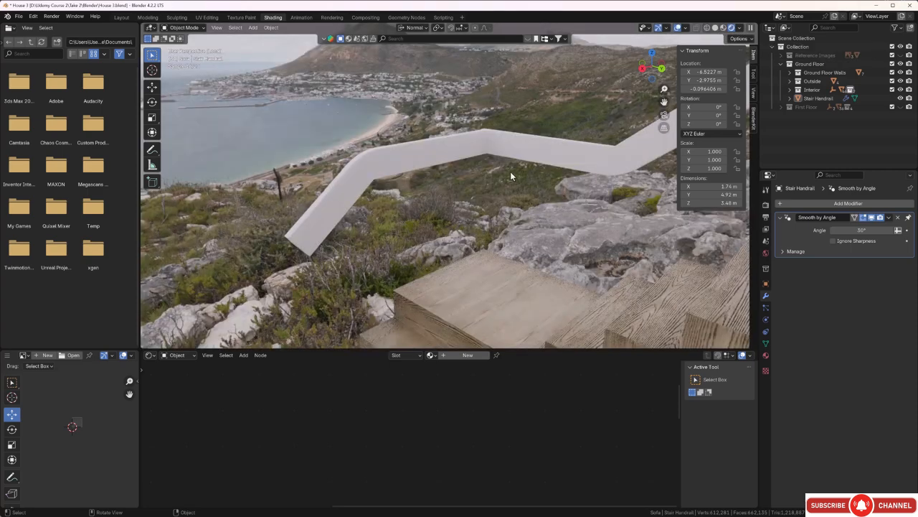
middle_drag(510, 176, 434, 169)
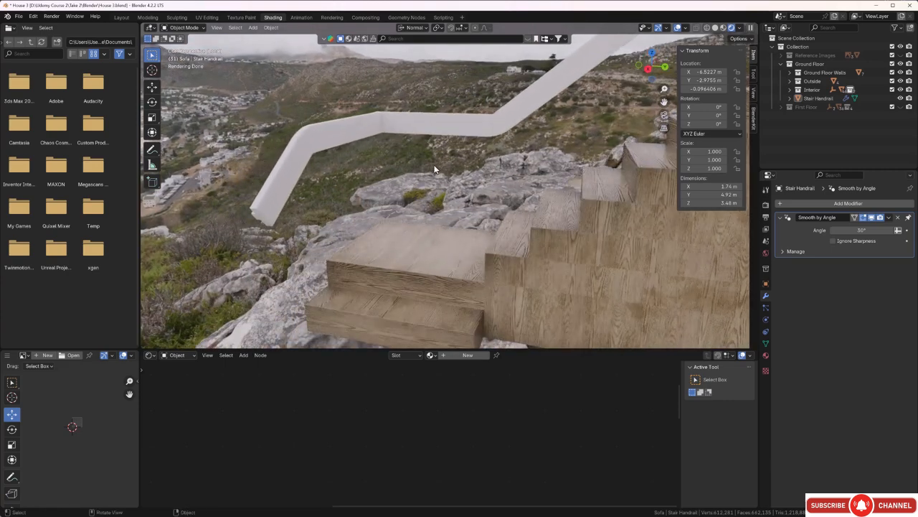
click(449, 128)
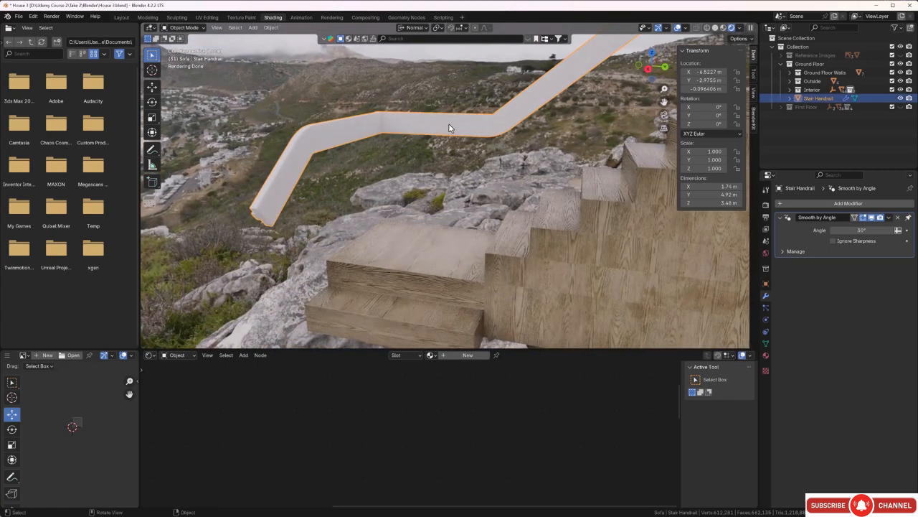
click(431, 355)
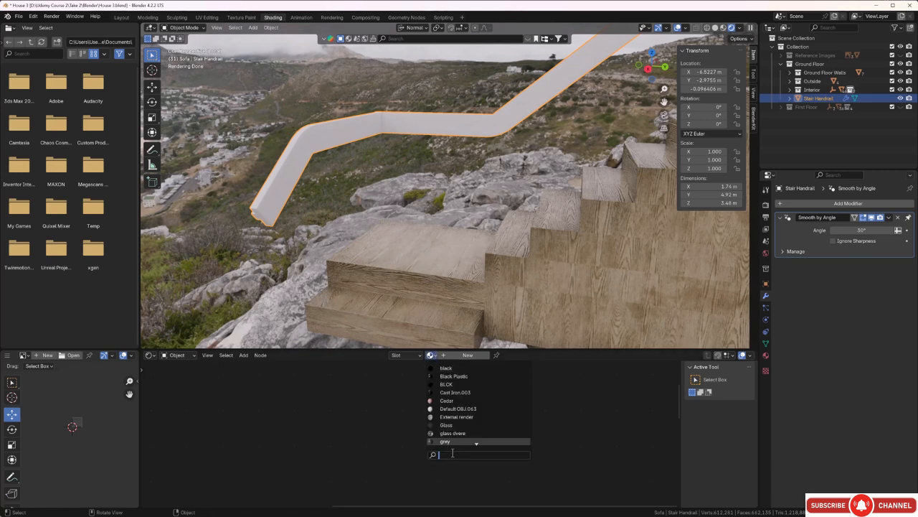
text(wa)
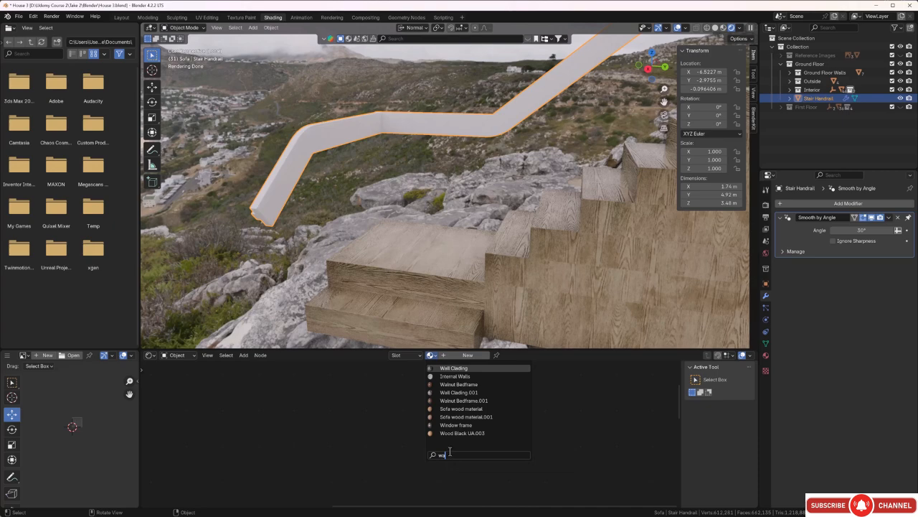
click(459, 385)
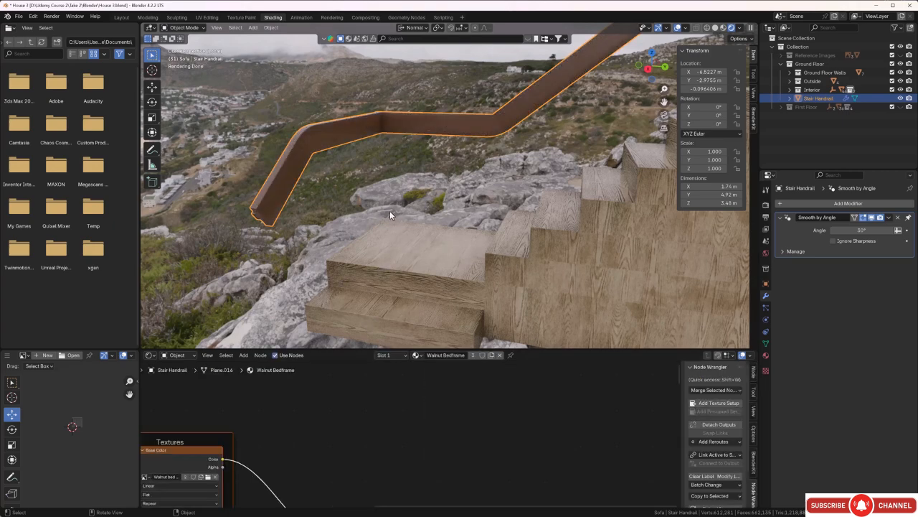
Enlarge the shader editor and make the handrail's Walnut Bedframe material an independent copy.
middle_drag(390, 210, 386, 138)
scroll(385, 142, up, 2)
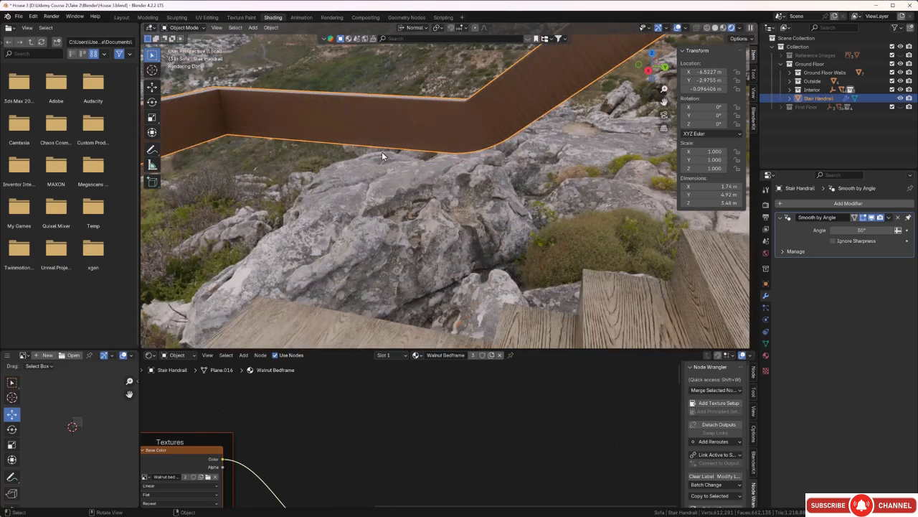
scroll(265, 438, down, 8)
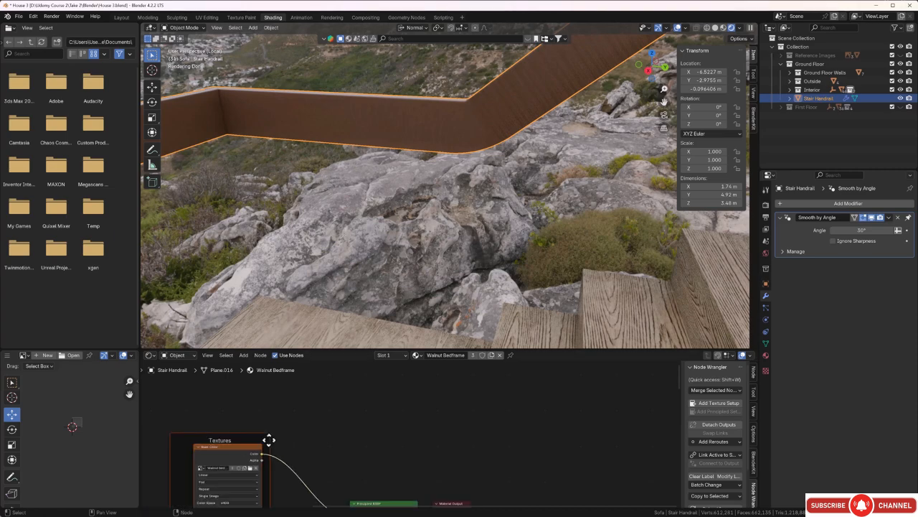
middle_drag(237, 476, 249, 411)
drag(321, 350, 334, 274)
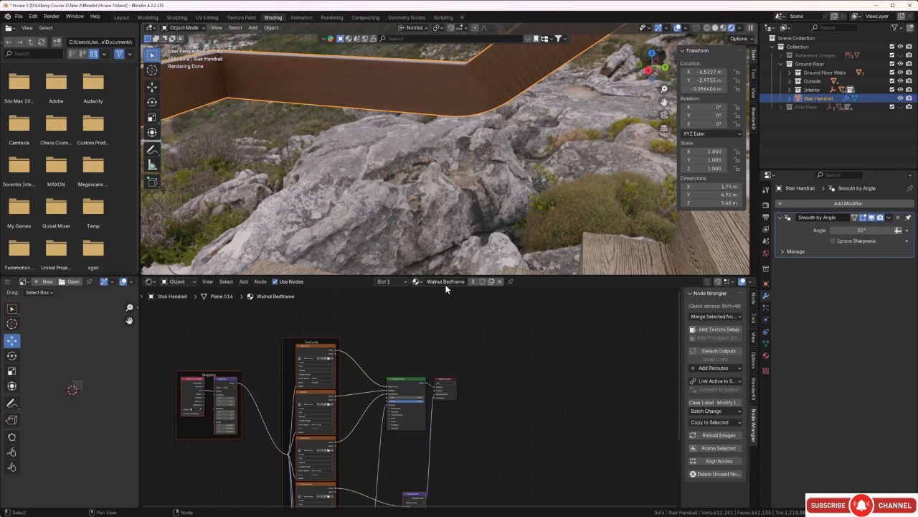
click(492, 281)
Set the X, Y and Z scale of the handrail material's Mapping node to 34.1.
middle_drag(389, 172, 406, 170)
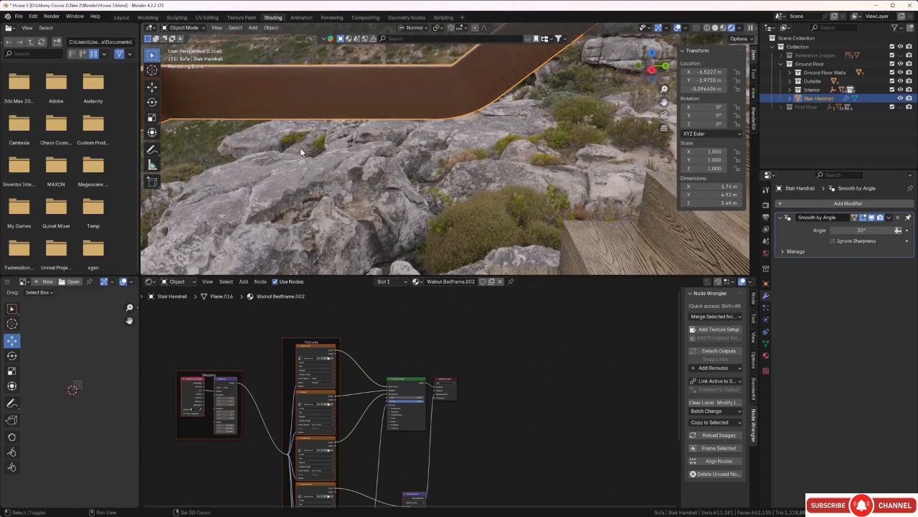
middle_drag(348, 164, 429, 181)
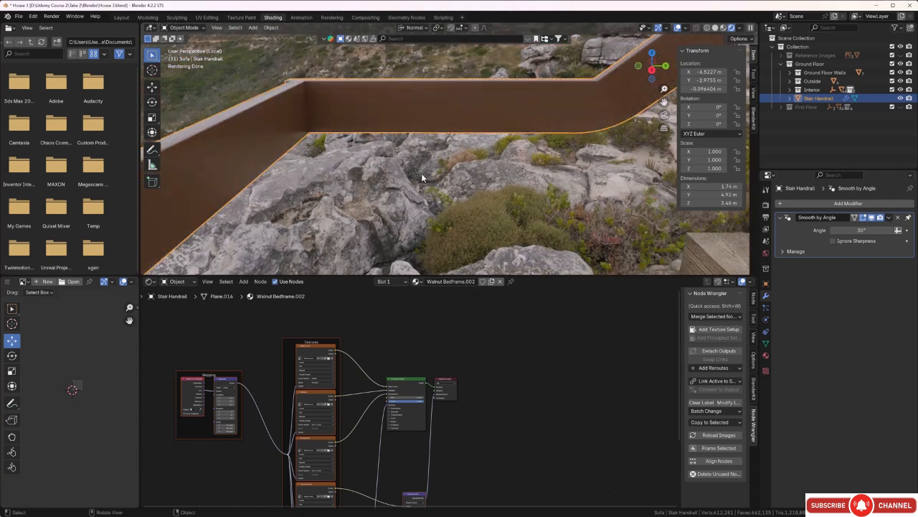
scroll(231, 451, up, 3)
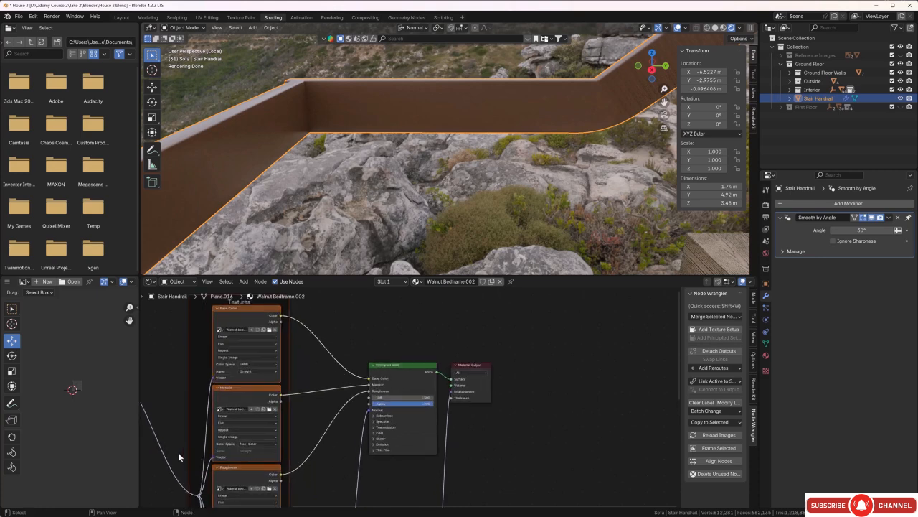
middle_drag(177, 452, 439, 399)
scroll(373, 395, up, 3)
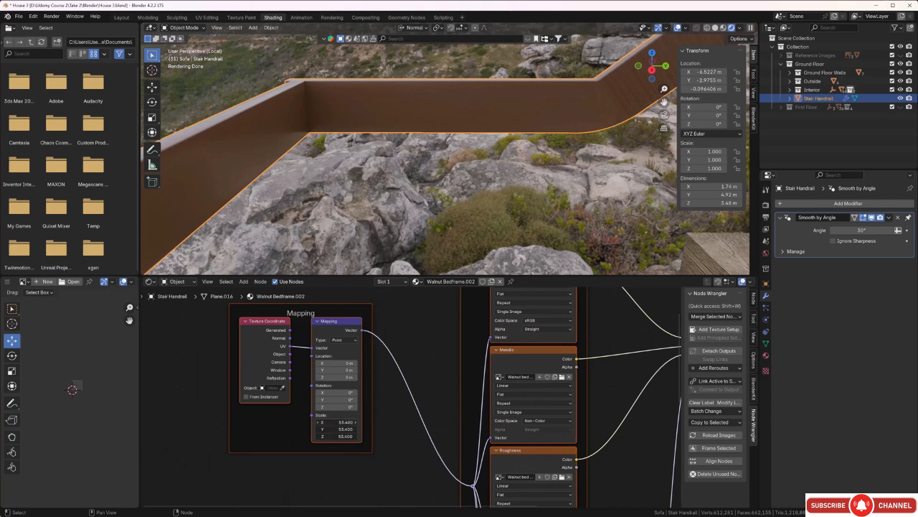
drag(337, 422, 252, 422)
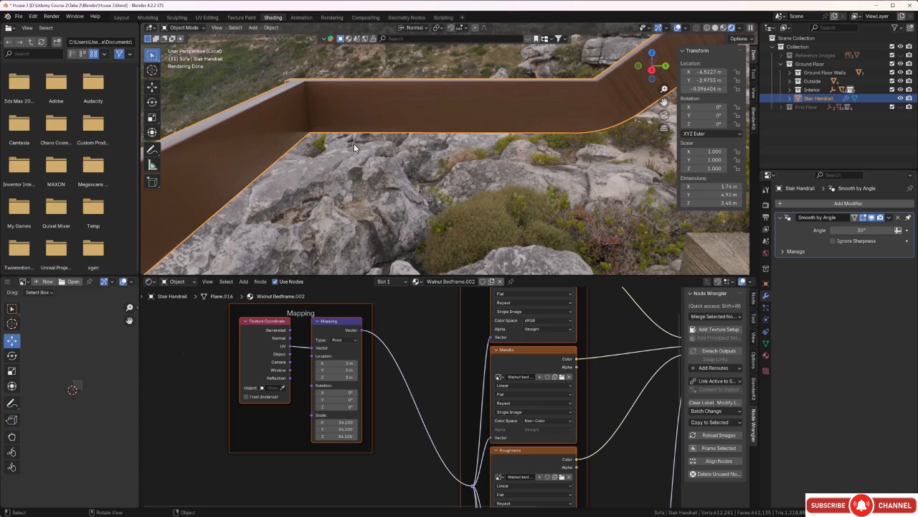
Unwrap all faces of the stair handrail mesh with Smart UV Project.
key(Tab)
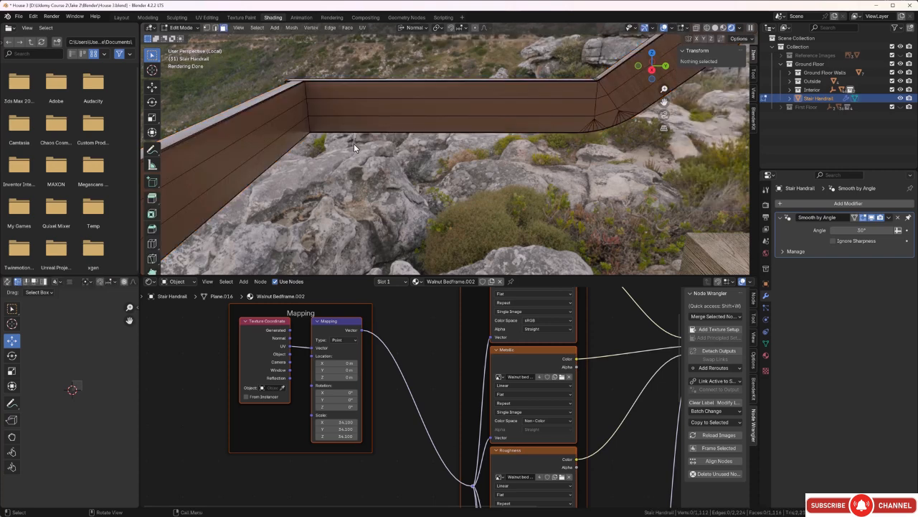
key(a)
key(u)
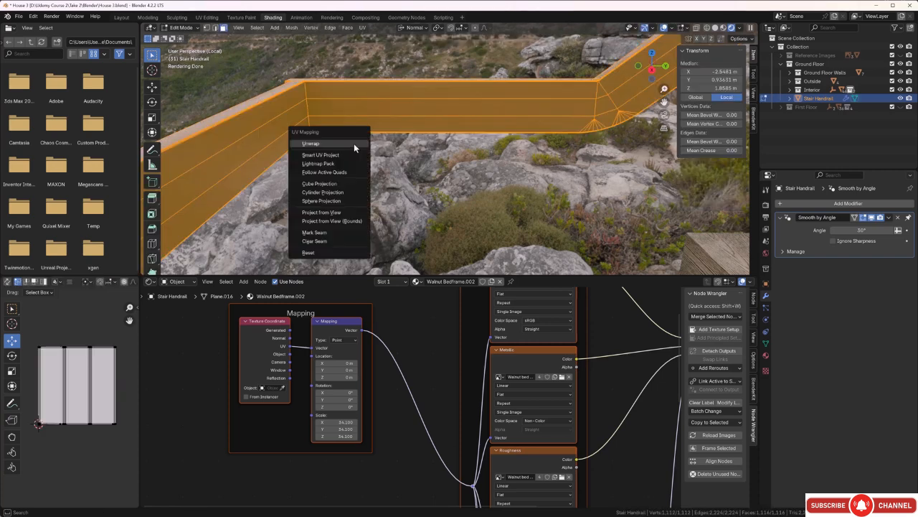
click(344, 155)
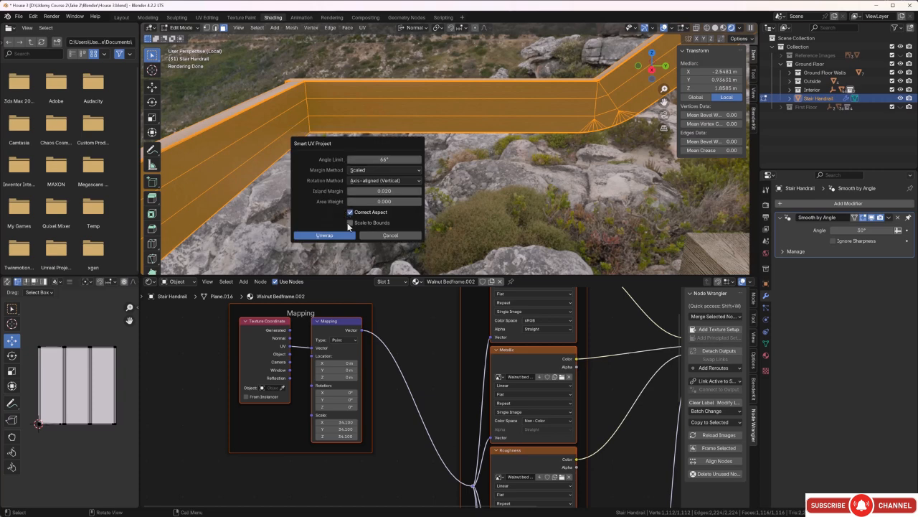
click(338, 235)
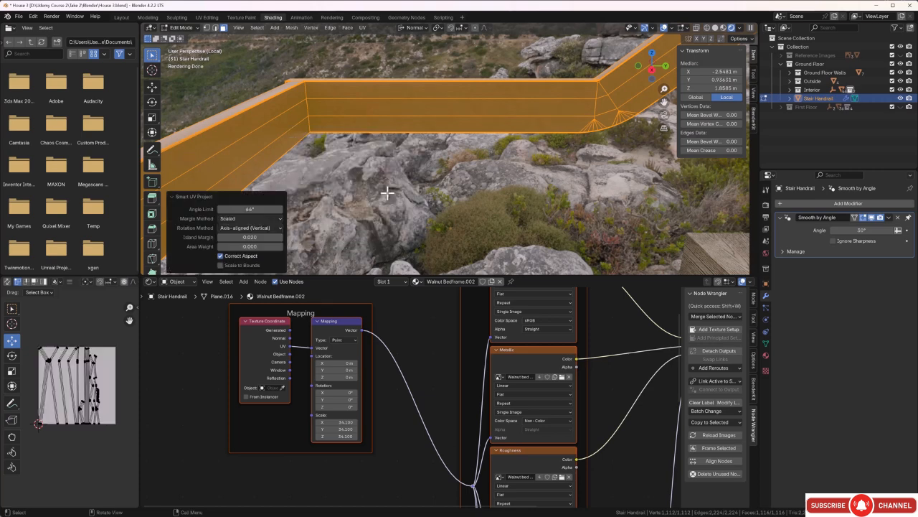
click(389, 161)
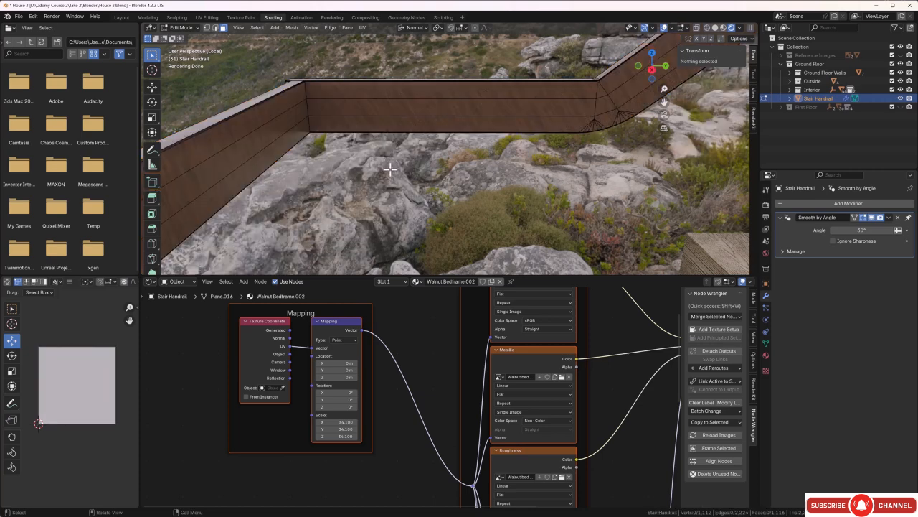
Set the Mapping node's Z rotation to 59° and its scale to 12.9 on all axes.
middle_drag(389, 169, 381, 169)
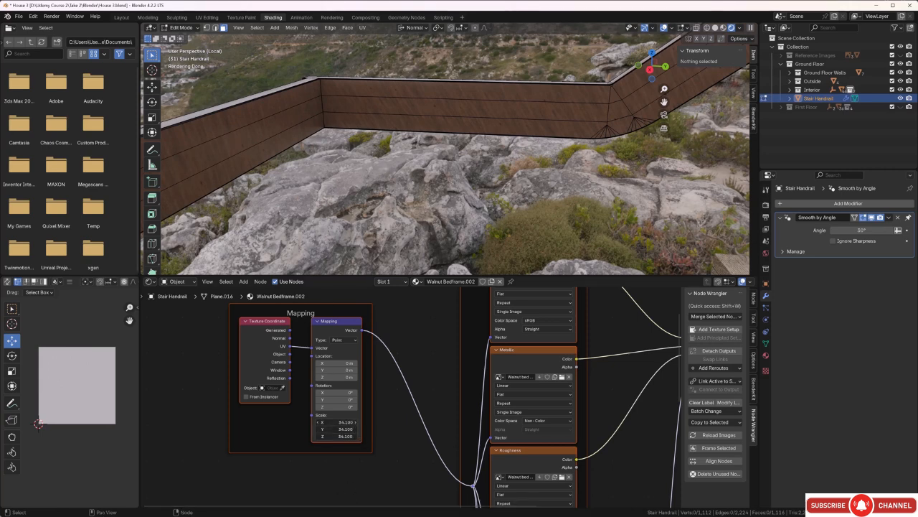
mouse_move(338, 422)
mouse_down()
mouse_move(378, 422)
mouse_move(348, 422)
mouse_up()
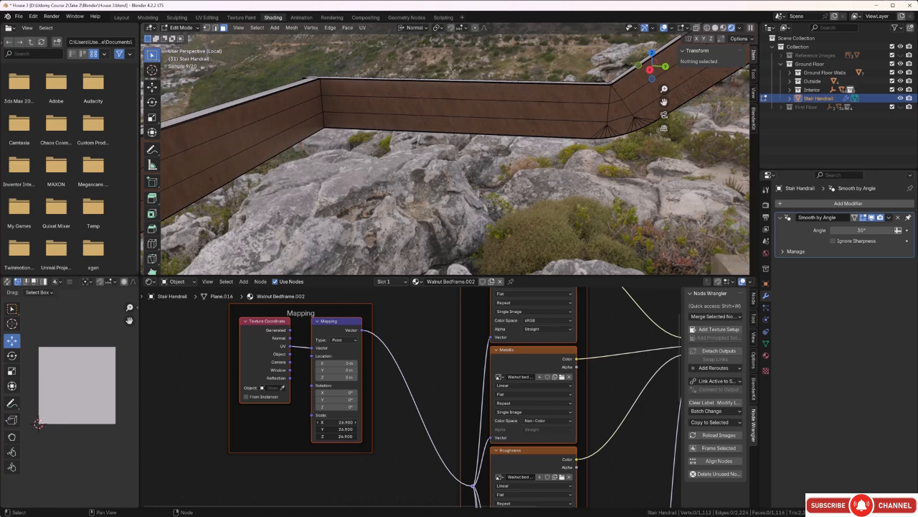
mouse_move(338, 422)
mouse_down()
mouse_move(286, 422)
mouse_move(355, 421)
mouse_up()
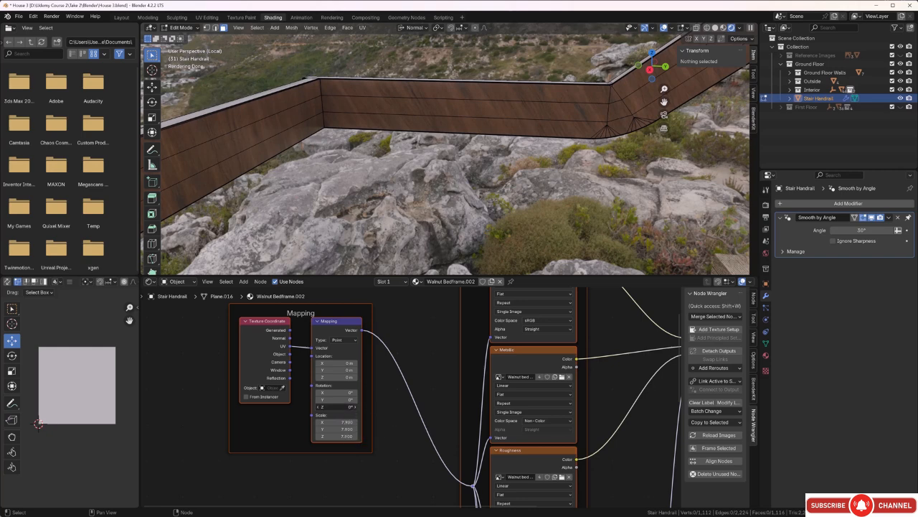
drag(355, 411, 442, 410)
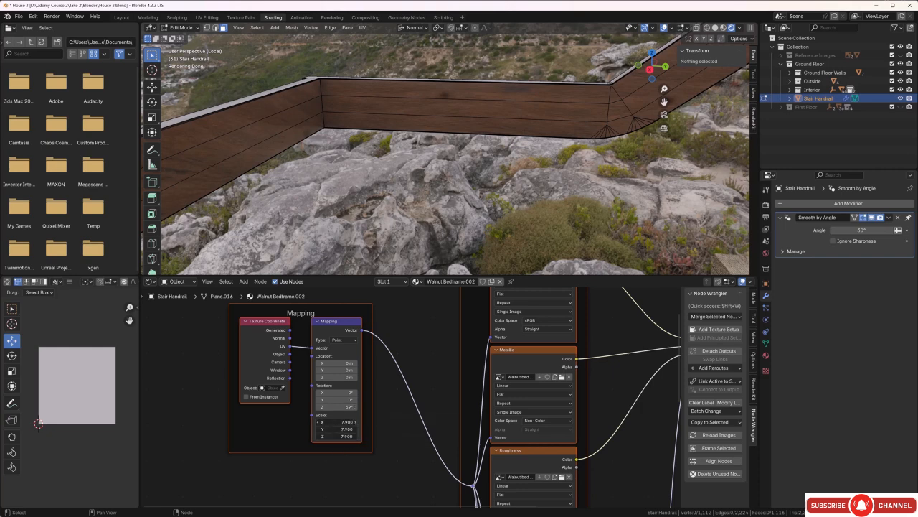
drag(337, 435, 375, 435)
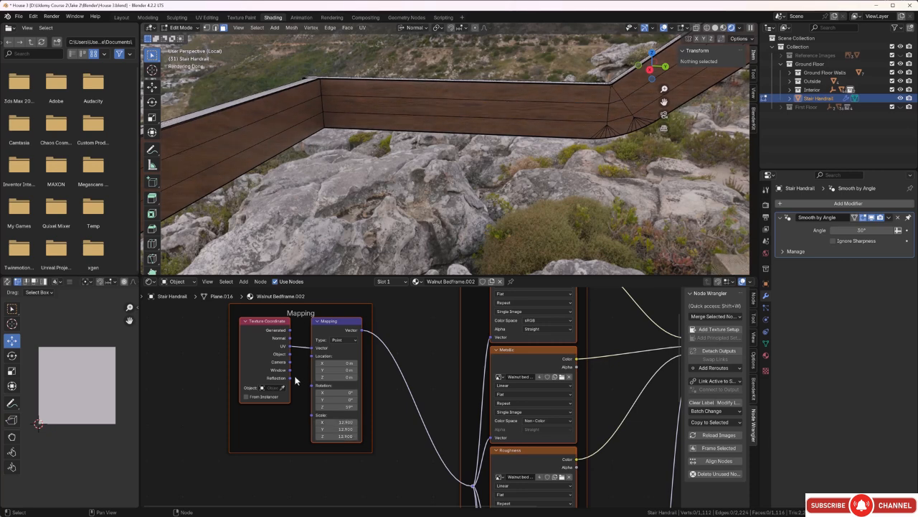
Rotate the UVs of the three side faces on the level landing section of the handrail by about -19°.
middle_drag(338, 162, 458, 163)
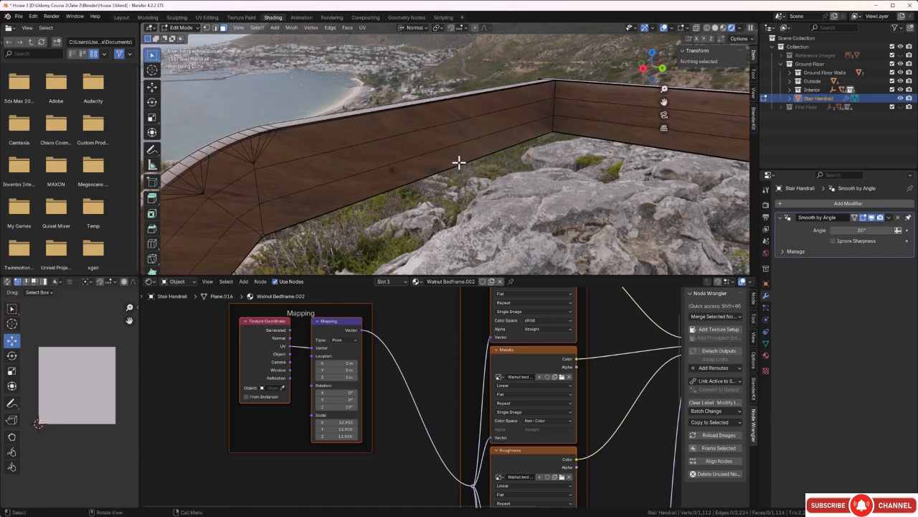
shift+click(394, 125)
shift+click(391, 149)
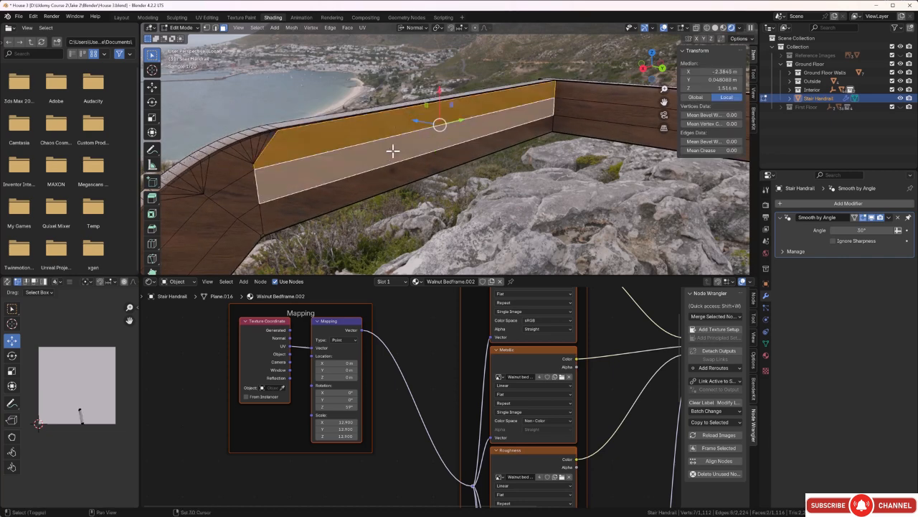
shift+click(383, 180)
middle_drag(384, 172, 404, 150)
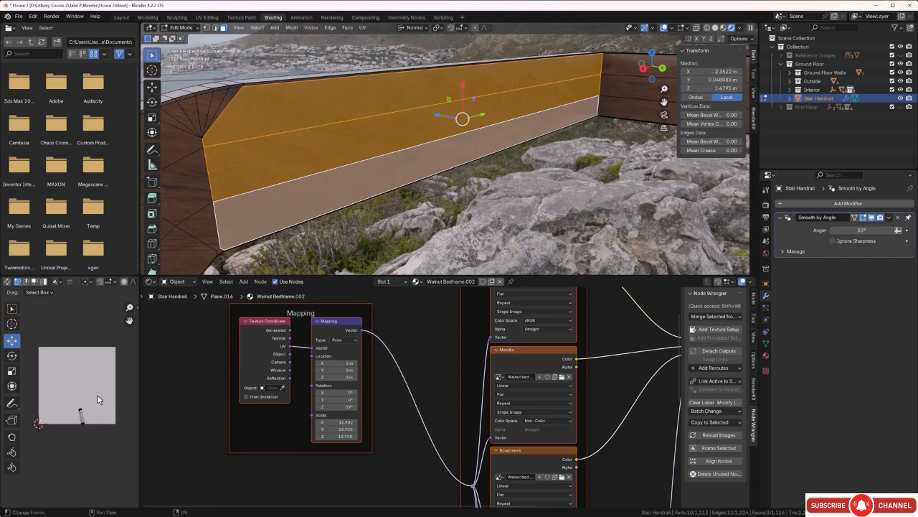
drag(97, 397, 66, 429)
key(r)
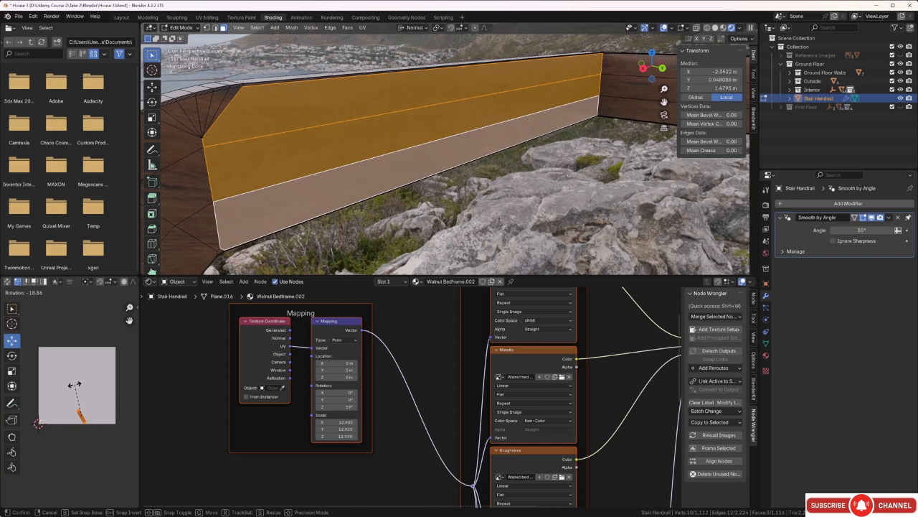
click(74, 385)
click(428, 232)
Slightly resize the UVs of the landing section's three side faces and shift them upward.
mouse_move(434, 224)
middle_down()
mouse_move(399, 220)
mouse_move(426, 220)
middle_up()
click(387, 98)
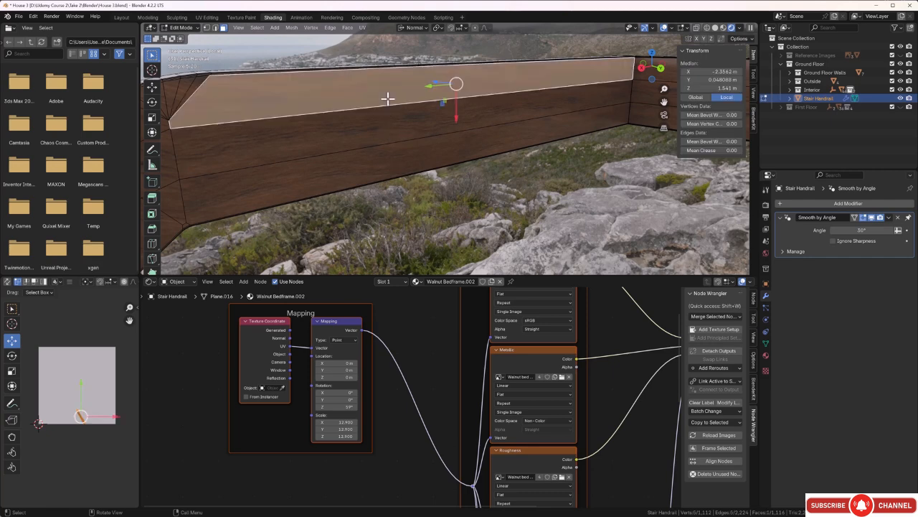
shift+click(386, 137)
shift+click(364, 159)
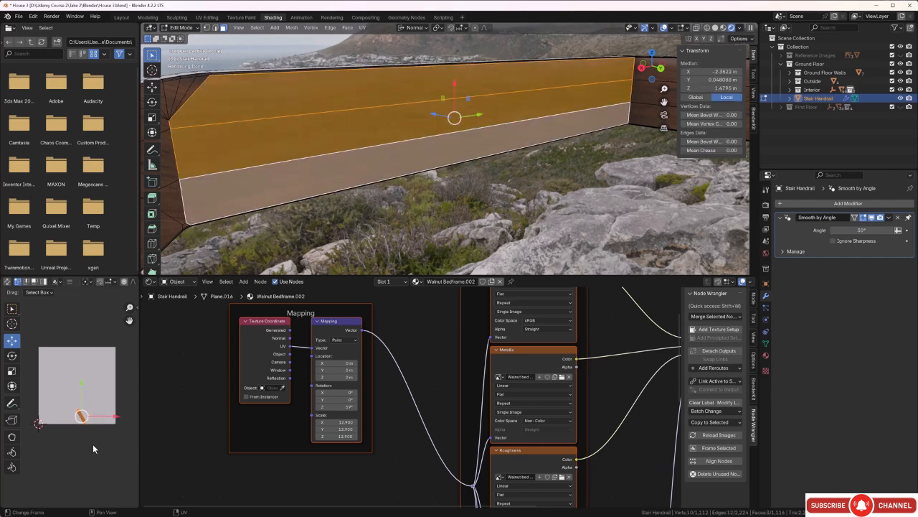
key(s)
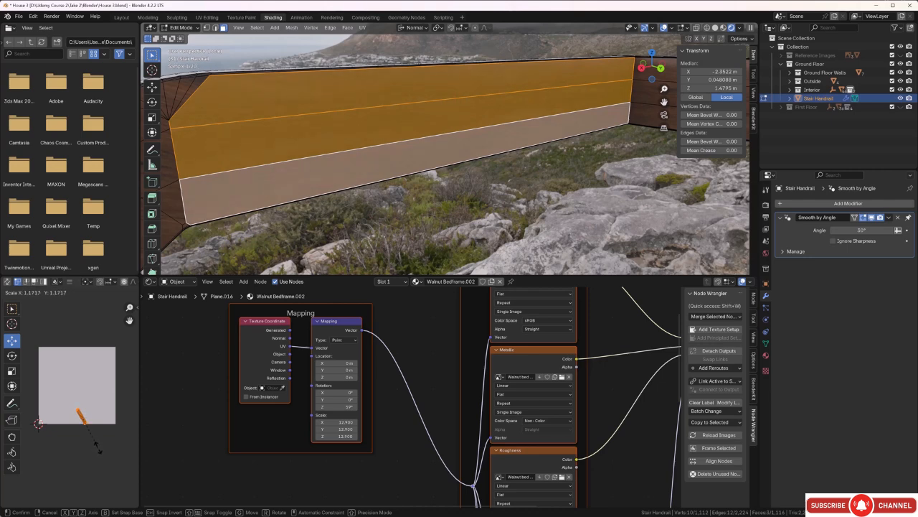
click(94, 443)
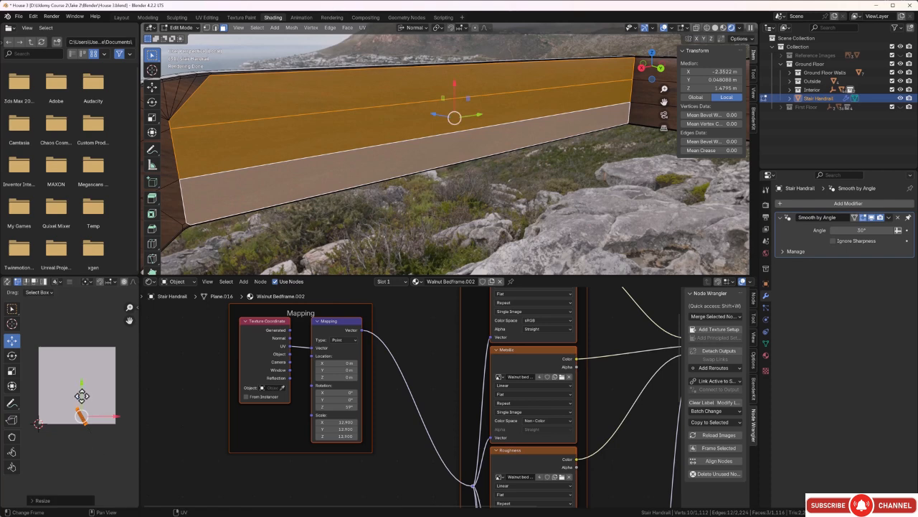
drag(82, 383, 82, 376)
click(429, 208)
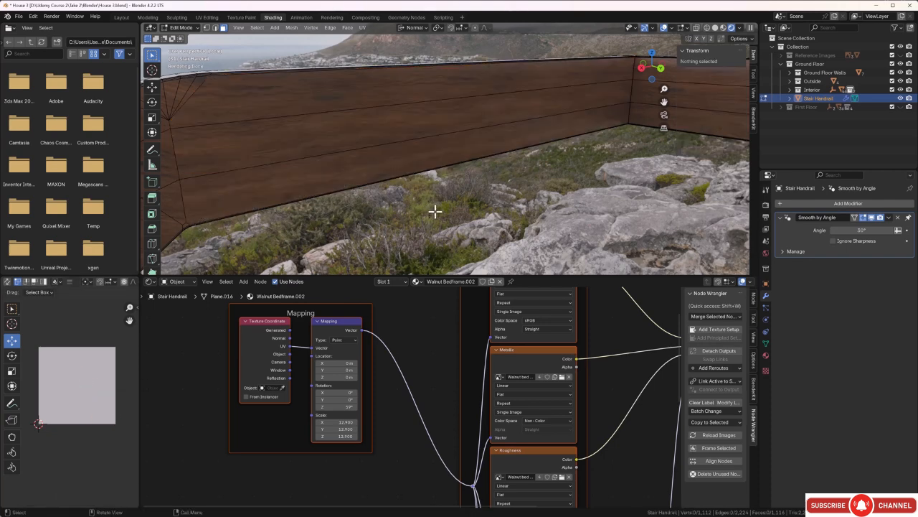
Select the three side faces of the lower sloping handrail section and the larger adjoining faces at its bend.
middle_drag(434, 211, 388, 149)
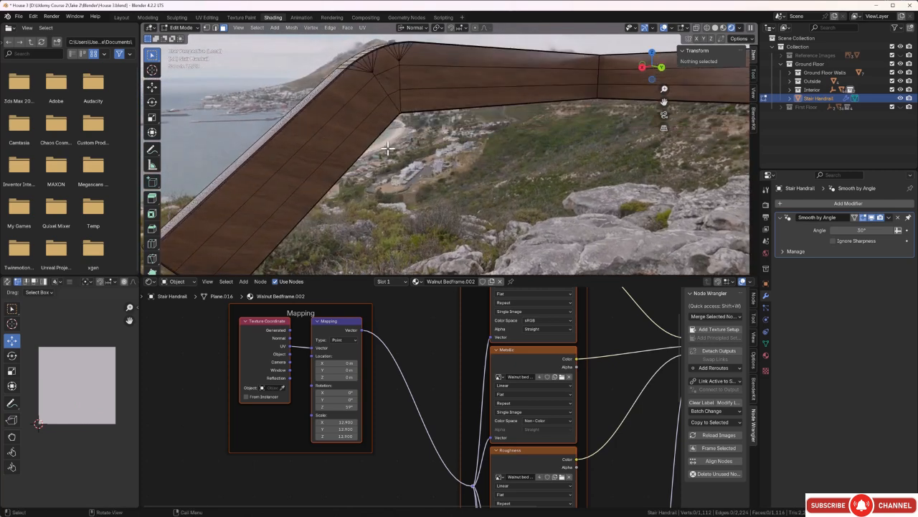
click(313, 120)
shift+click(325, 141)
shift+click(344, 165)
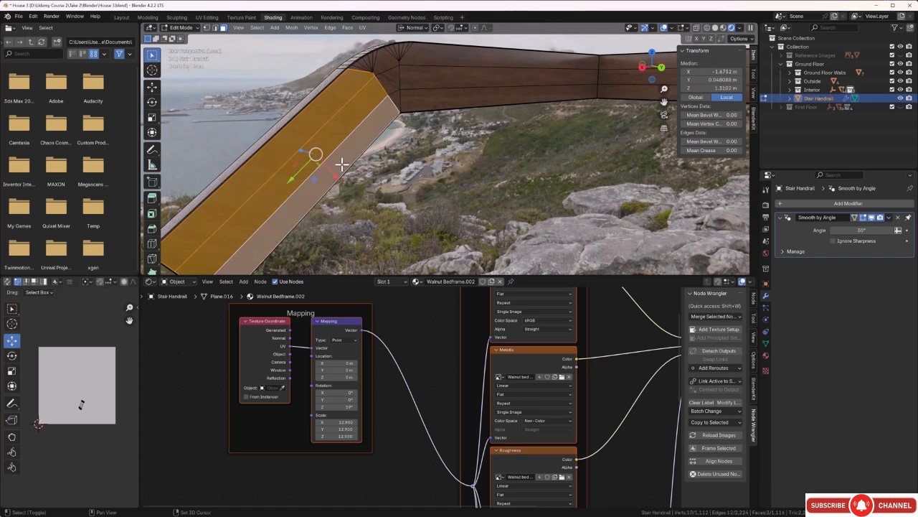
scroll(376, 74, up, 3)
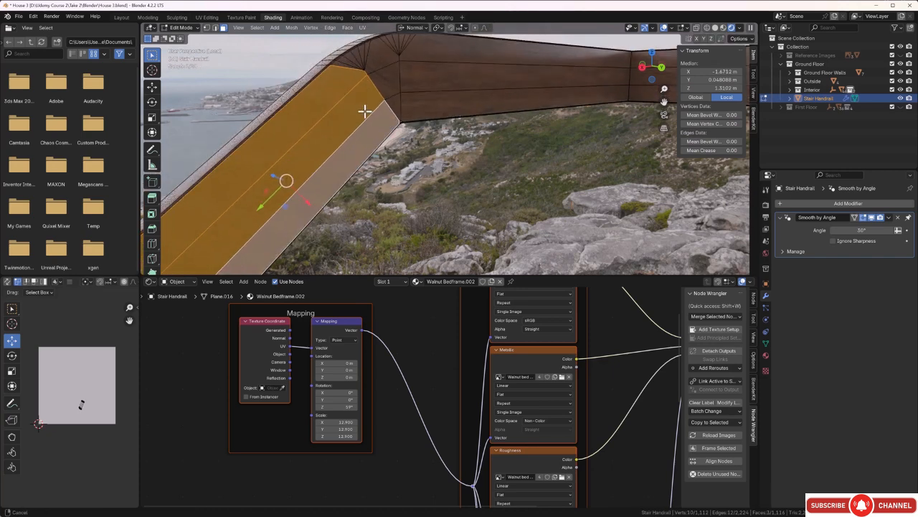
shift+click(385, 88)
shift+click(383, 66)
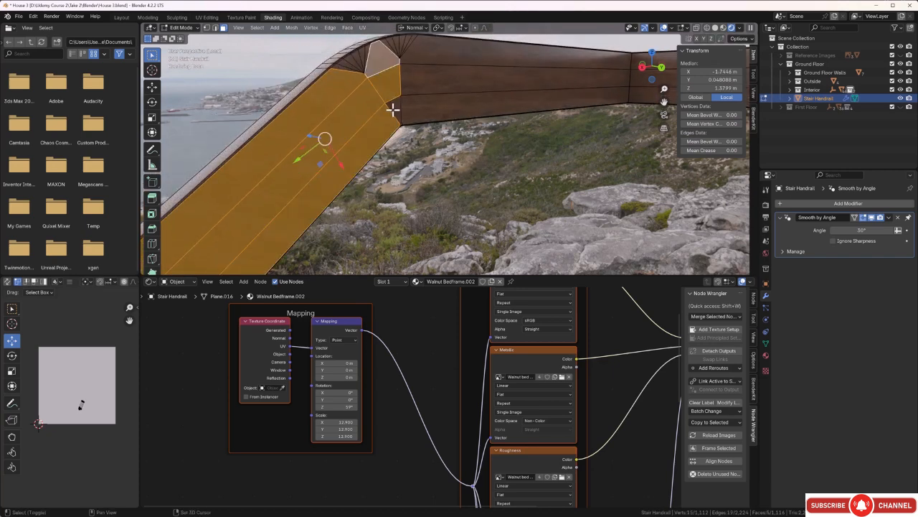
shift+click(393, 109)
Add the thin triangular fan faces along the upper edge of the bend to the face selection.
middle_drag(373, 93, 311, 158)
shift+click(297, 143)
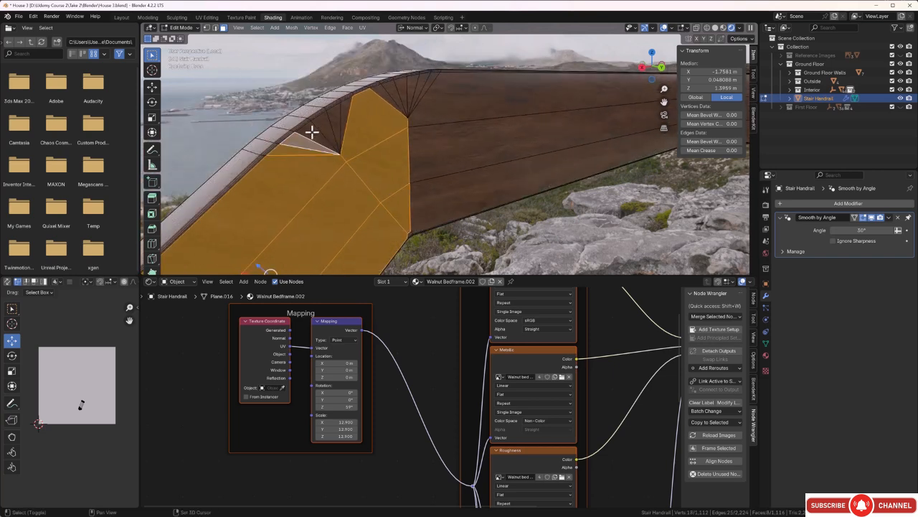
shift+click(320, 122)
shift+click(334, 116)
shift+click(344, 109)
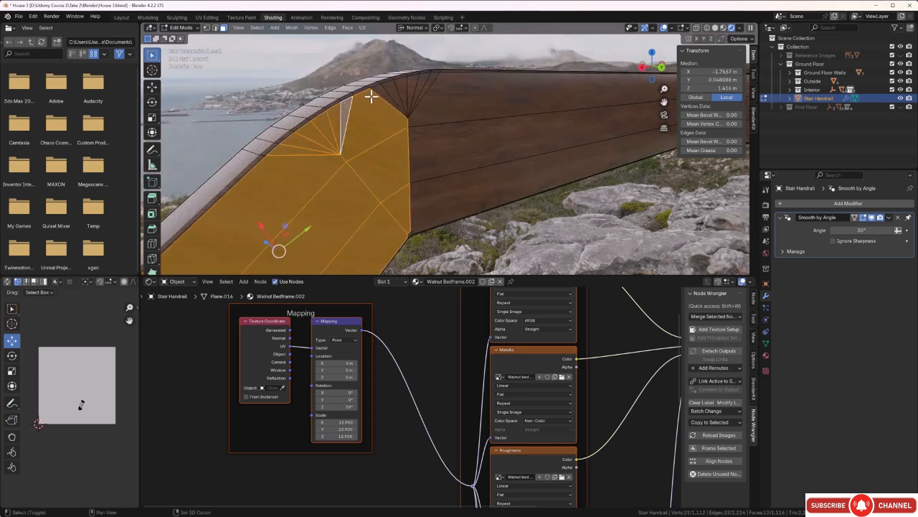
shift+click(376, 91)
shift+click(390, 89)
shift+click(403, 84)
shift+click(413, 82)
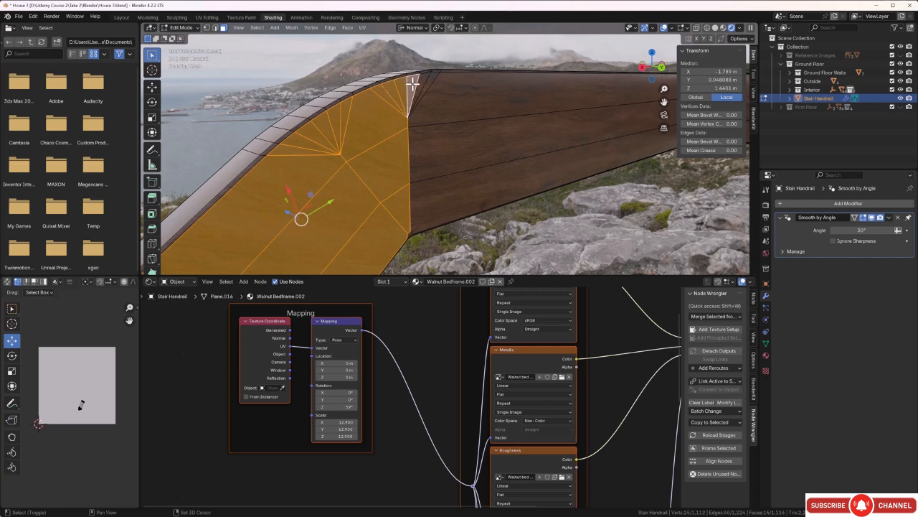
shift+click(425, 79)
shift+click(432, 78)
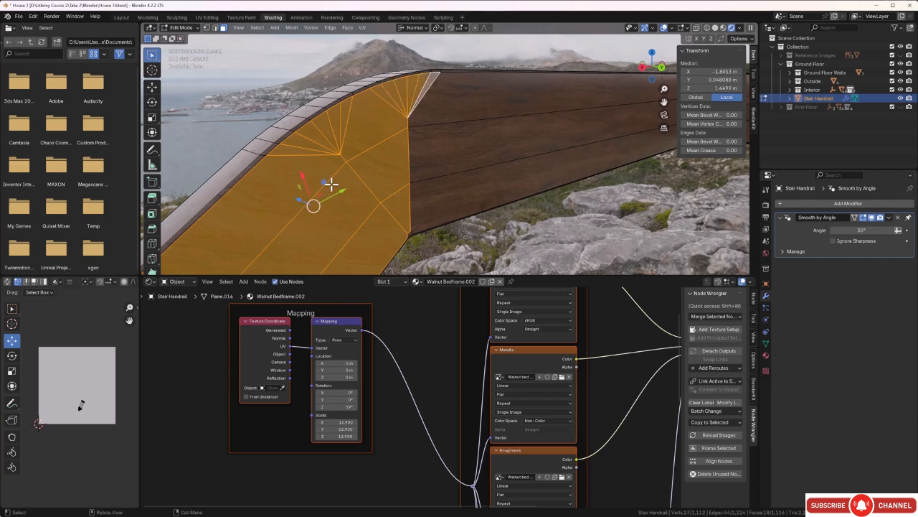
Rotate the UVs of the selected sloping and bend faces so the wood grain runs along the rail.
scroll(327, 209, down, 3)
middle_drag(327, 210, 360, 156)
drag(112, 384, 69, 433)
key(r)
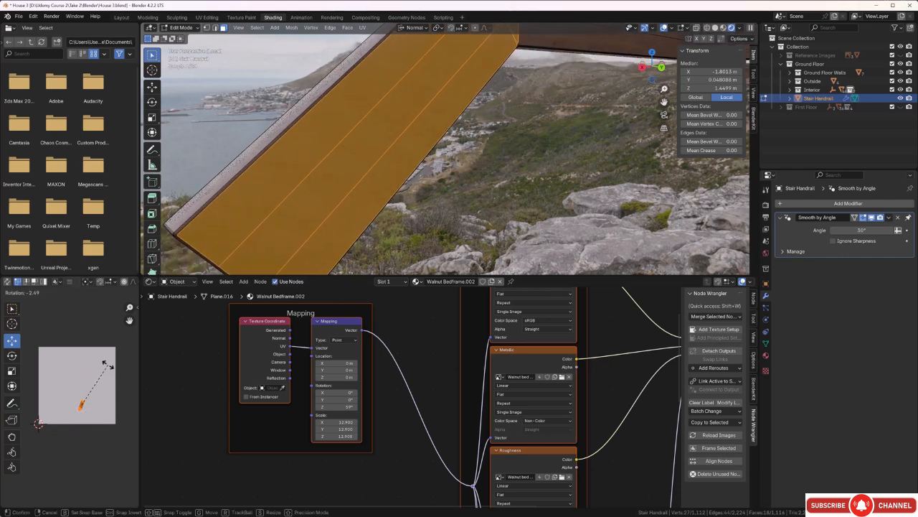
click(63, 346)
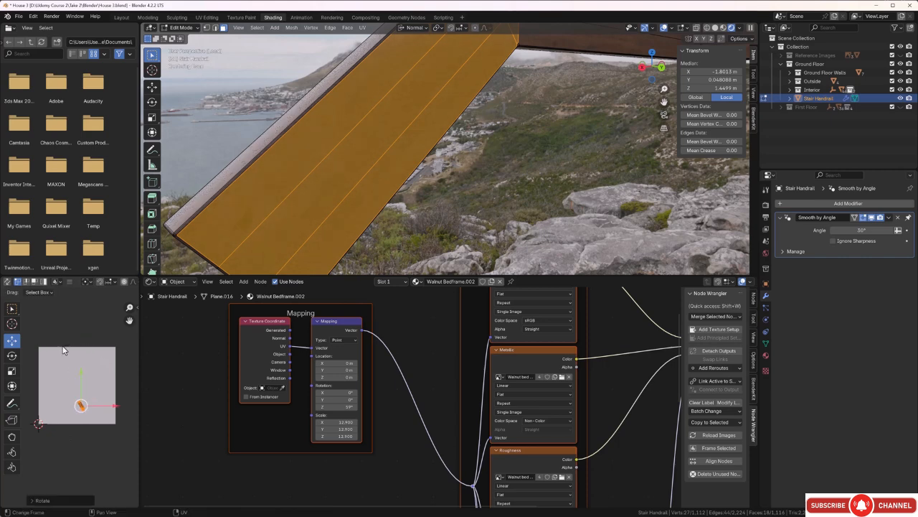
click(476, 204)
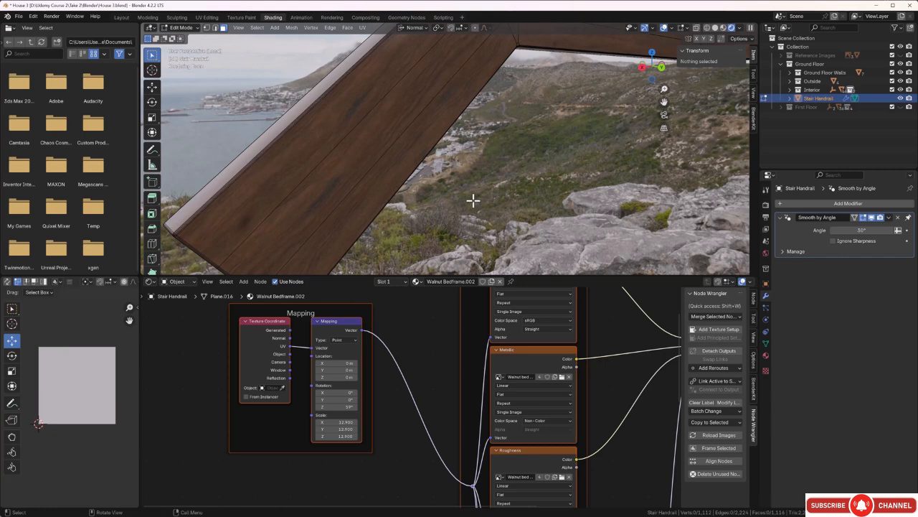
Rotate the UVs of the three side faces on the upper sloping handrail section by about -33°.
middle_drag(500, 162, 443, 201)
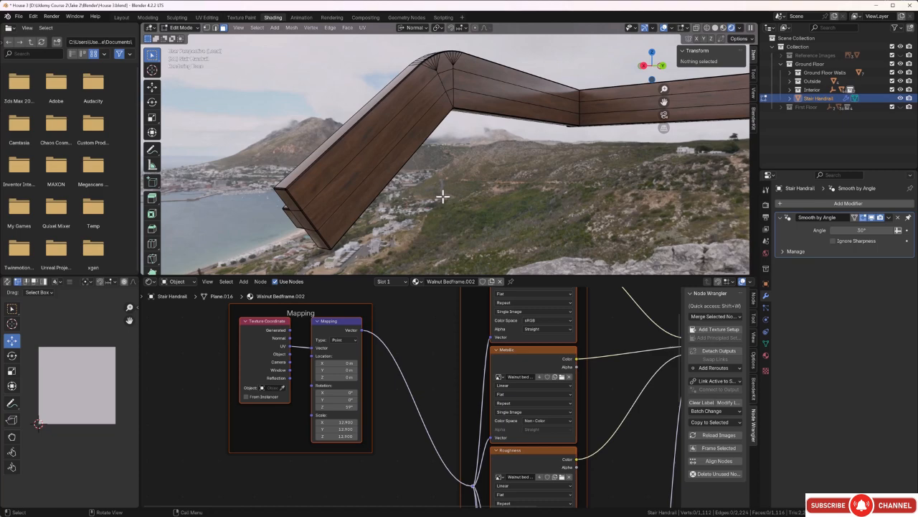
mouse_move(465, 196)
middle_down()
mouse_move(443, 221)
mouse_move(374, 244)
mouse_move(486, 191)
mouse_move(478, 199)
middle_up()
click(478, 199)
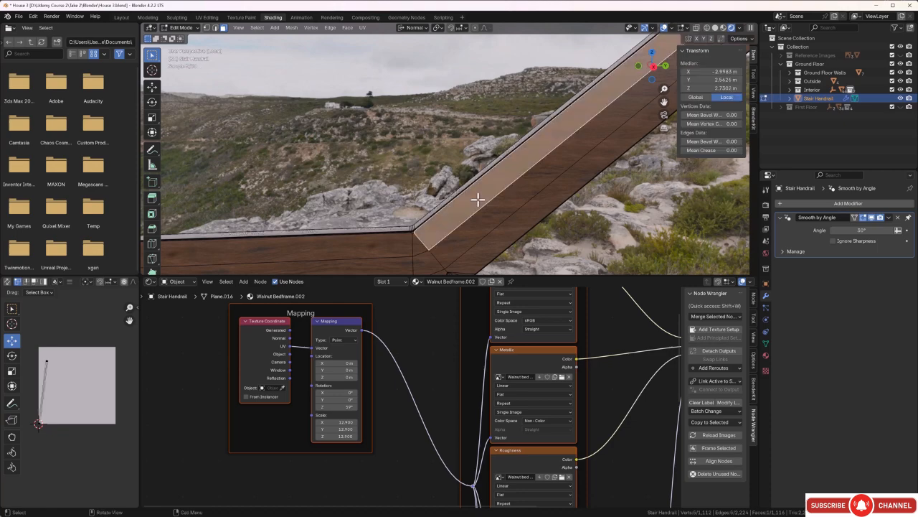
shift+click(495, 221)
shift+click(495, 243)
shift+middle_drag(497, 215, 514, 166)
scroll(457, 241, up, 2)
middle_drag(453, 227, 504, 172)
drag(79, 338, 31, 450)
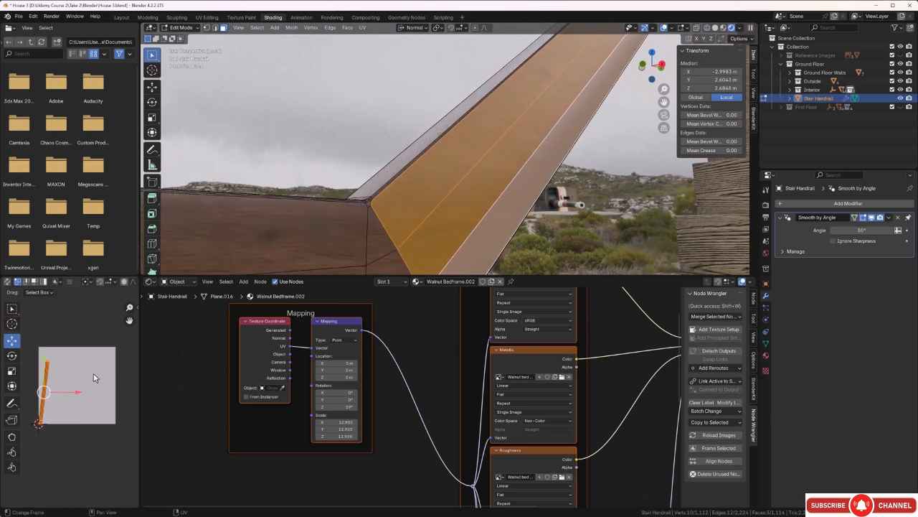
key(r)
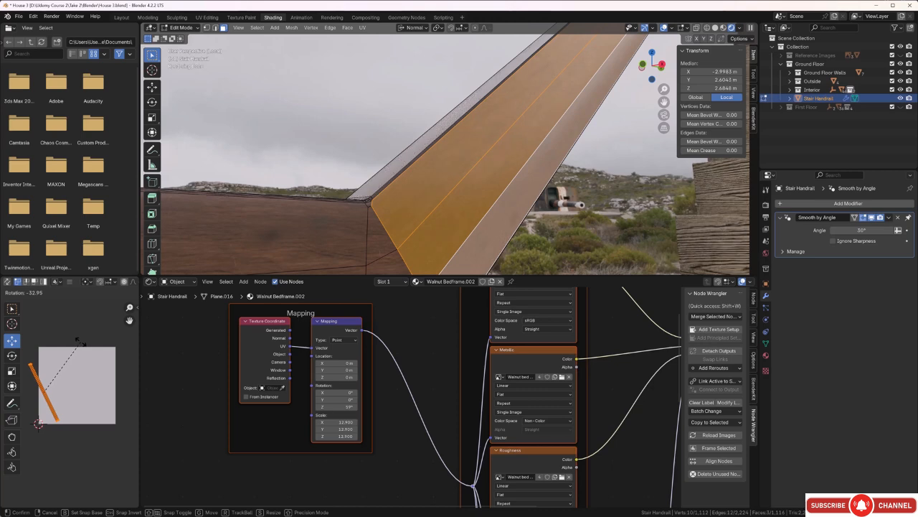
click(79, 340)
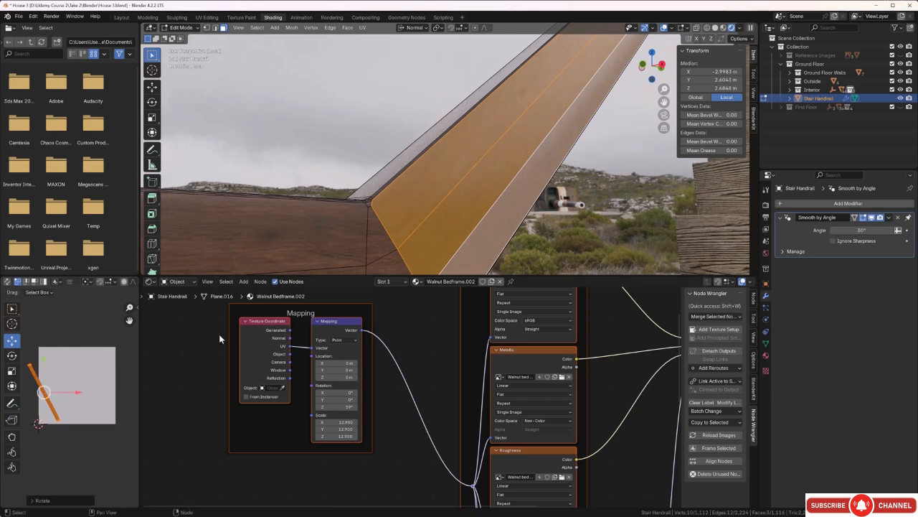
click(325, 166)
Rotate the UVs of the upper sloping section's narrow top face by about -27°.
scroll(494, 162, down, 5)
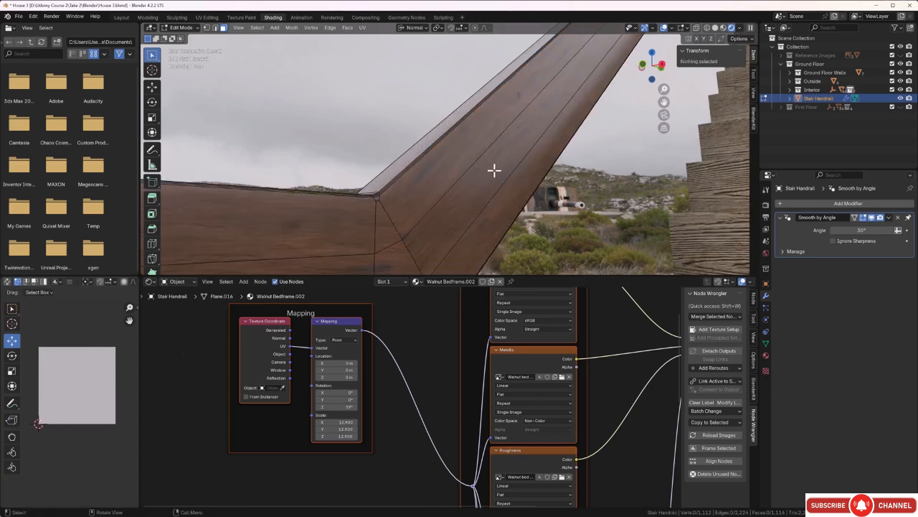
middle_drag(495, 174, 508, 199)
click(530, 188)
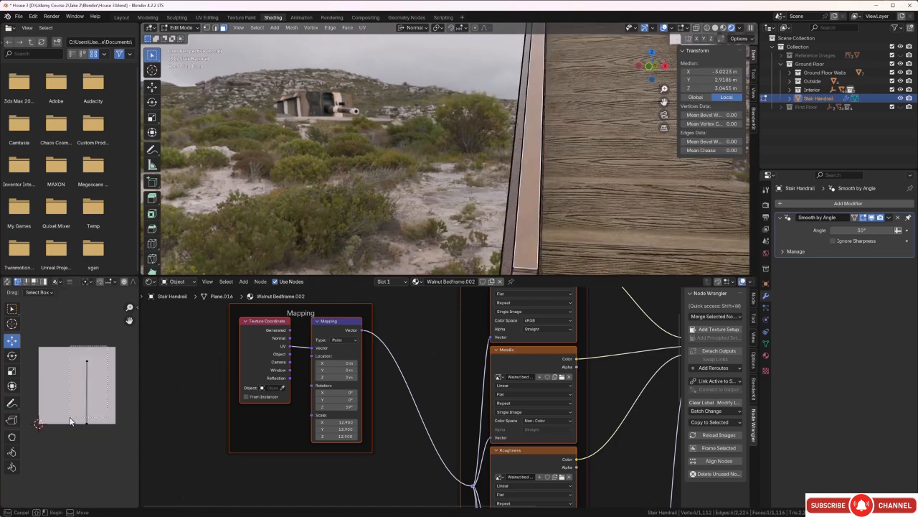
key(a)
key(r)
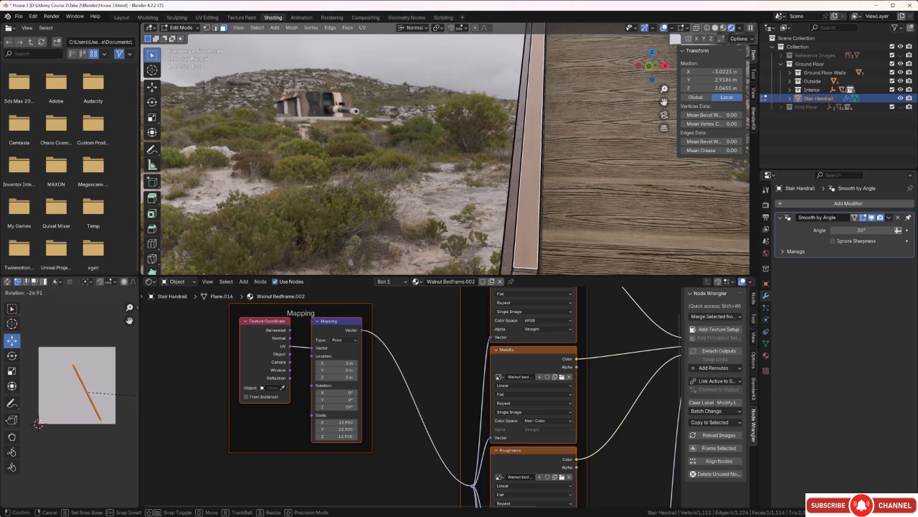
click(136, 396)
click(377, 208)
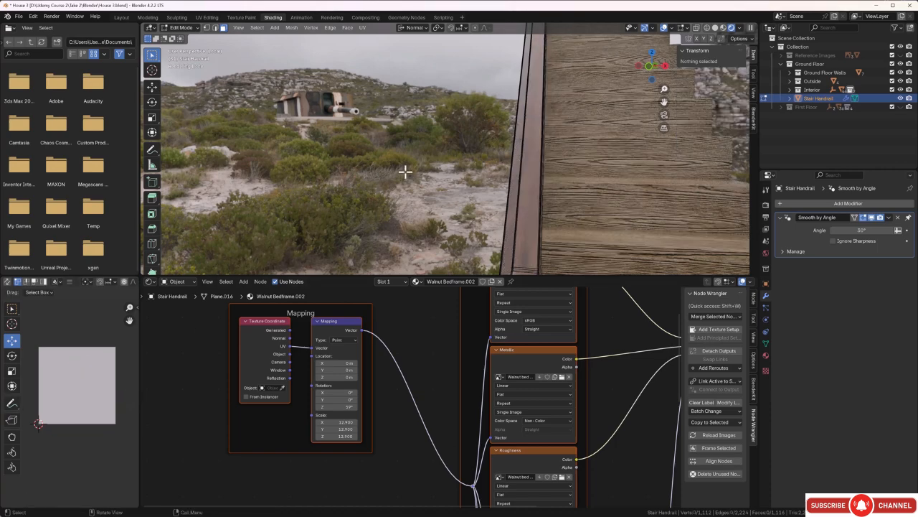
Rotate the UVs of the narrow top face on the level section at the foot of the upper flight to align its grain.
scroll(424, 185, down, 4)
middle_drag(437, 213, 416, 201)
click(486, 202)
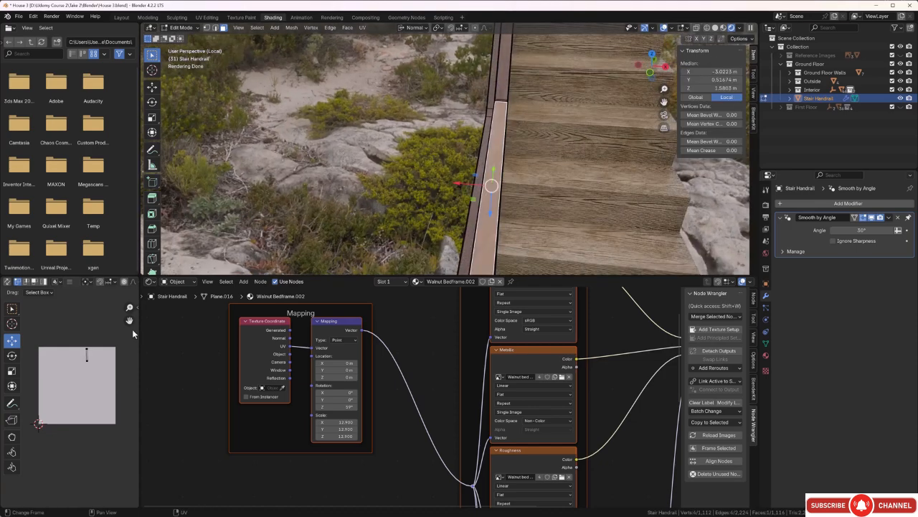
drag(92, 341, 70, 382)
key(r)
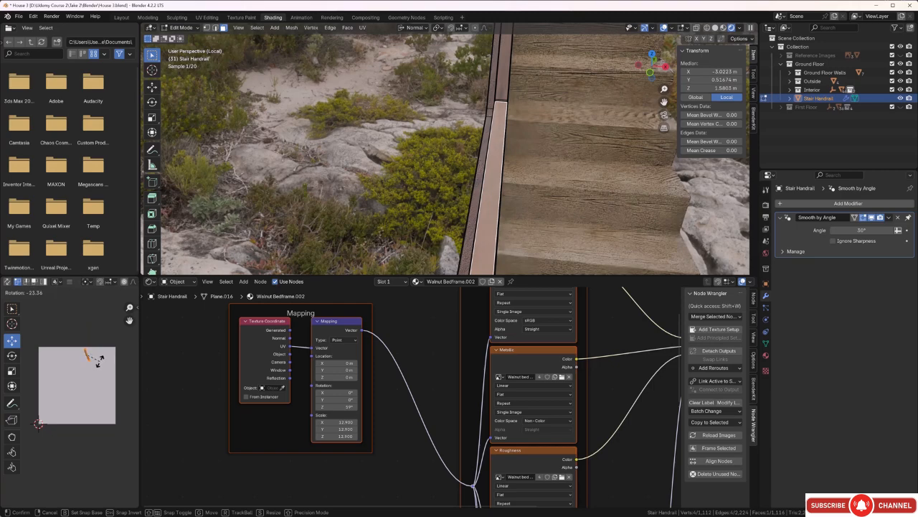
click(106, 366)
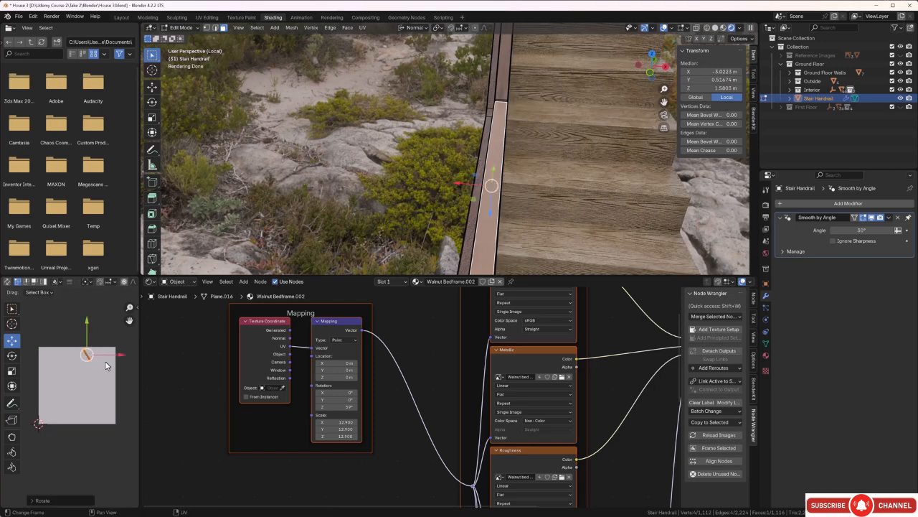
click(391, 192)
Rotate the UVs of the adjoining landing section's narrow top face so its grain follows the rail.
middle_drag(389, 195, 228, 296)
click(406, 185)
drag(116, 389, 82, 438)
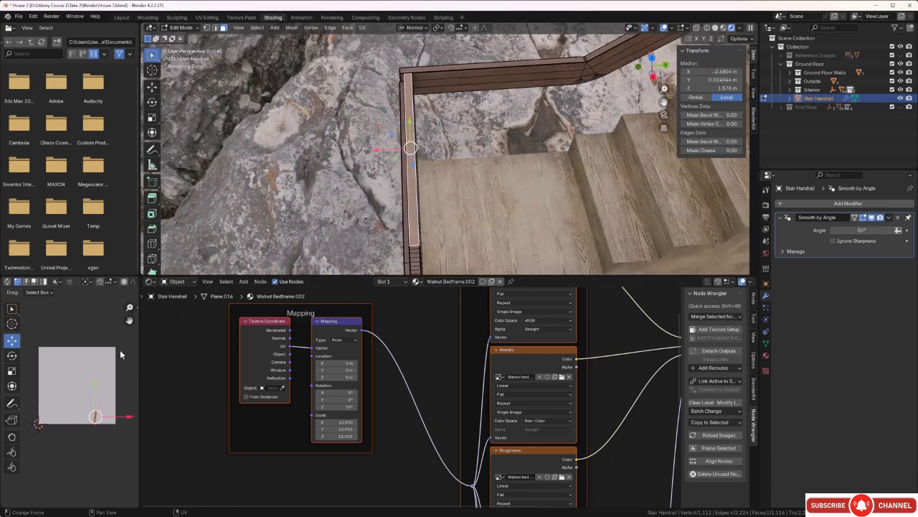
key(r)
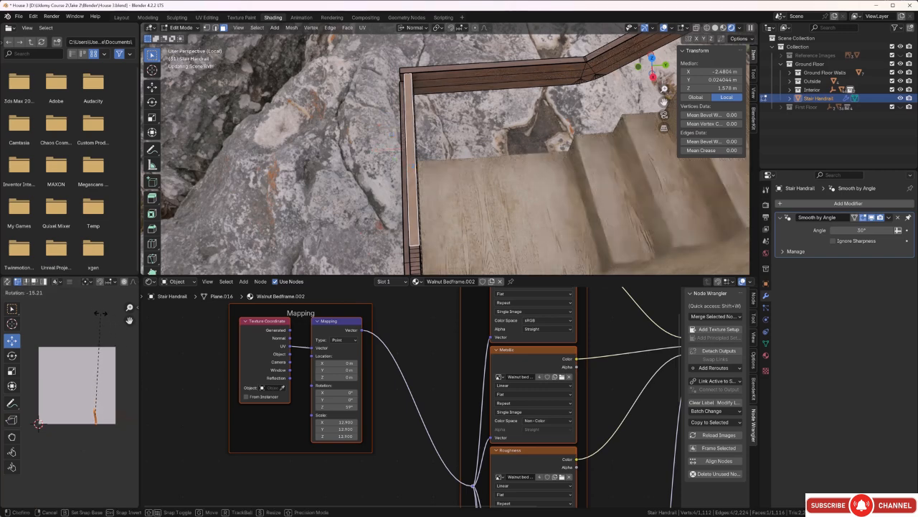
click(62, 304)
scroll(408, 204, up, 6)
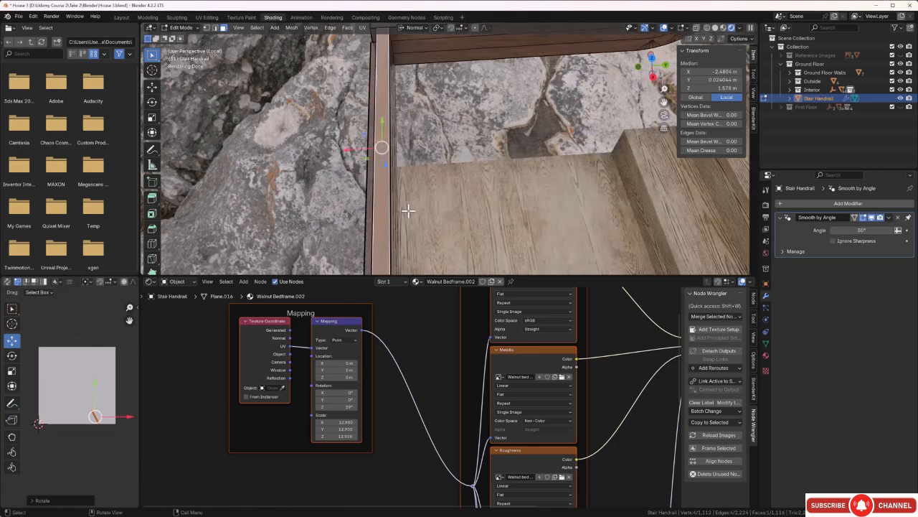
Rotate the UVs of the lowest sloping section's narrow top face and the adjoining strip of bend faces so the grain follows the rail.
shift+middle_drag(359, 223, 412, 205)
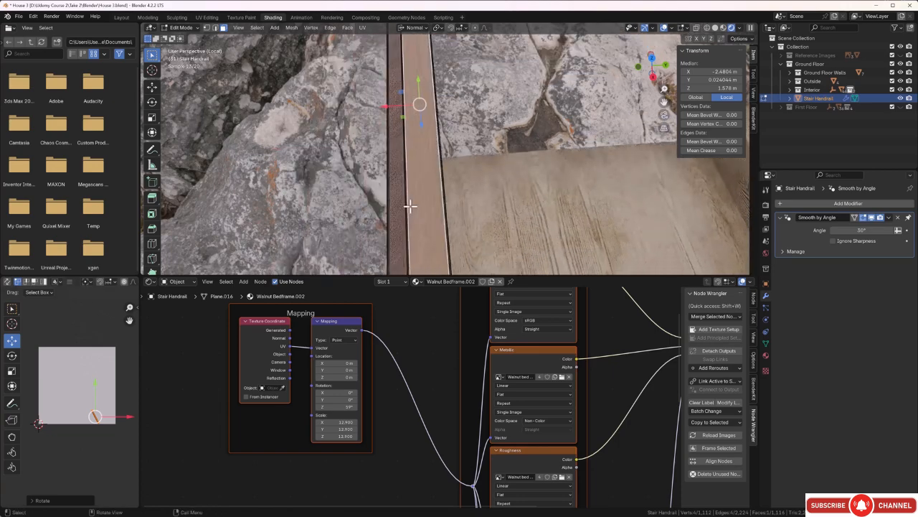
click(329, 156)
scroll(332, 206, down, 2)
scroll(334, 207, down, 3)
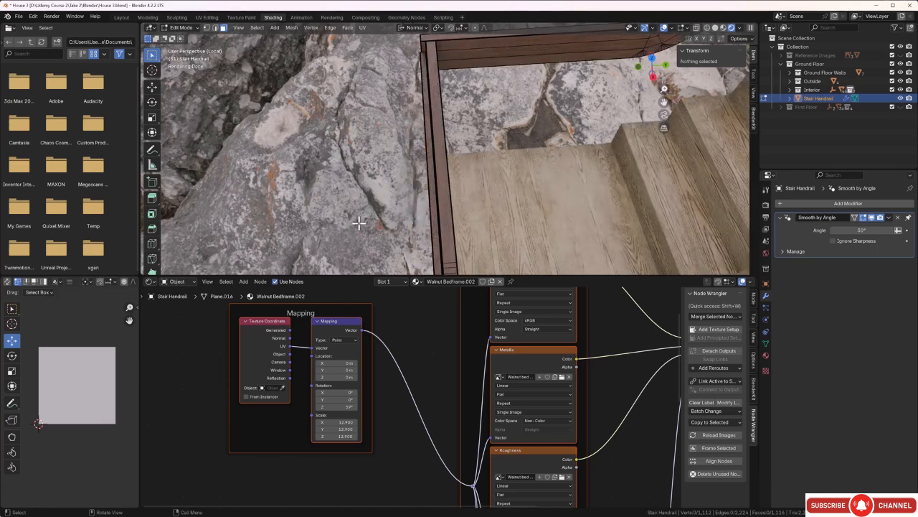
middle_drag(357, 221, 395, 177)
click(454, 137)
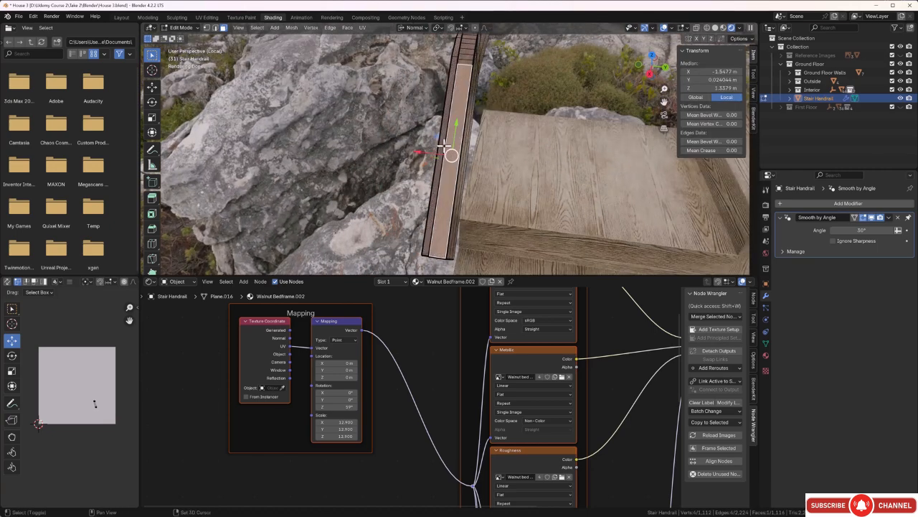
scroll(441, 143, up, 4)
shift+middle_drag(420, 152, 431, 180)
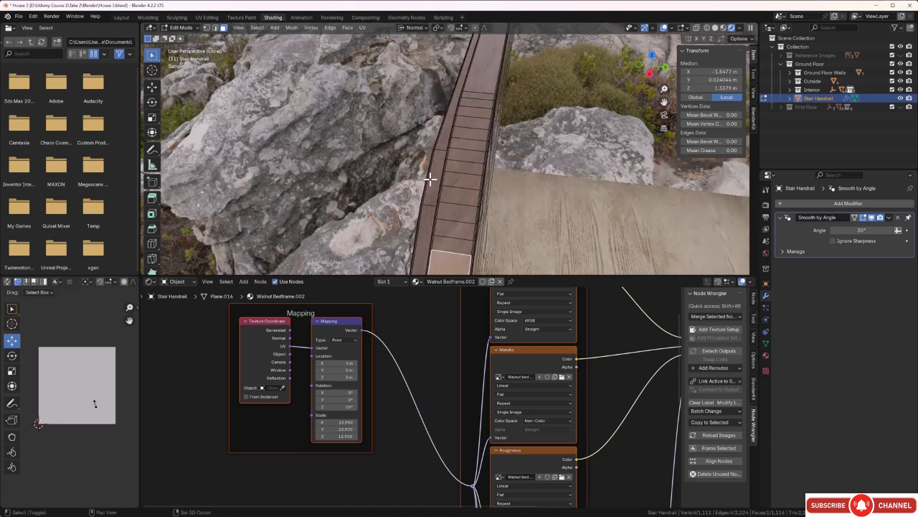
scroll(428, 203, up, 1)
scroll(429, 202, down, 1)
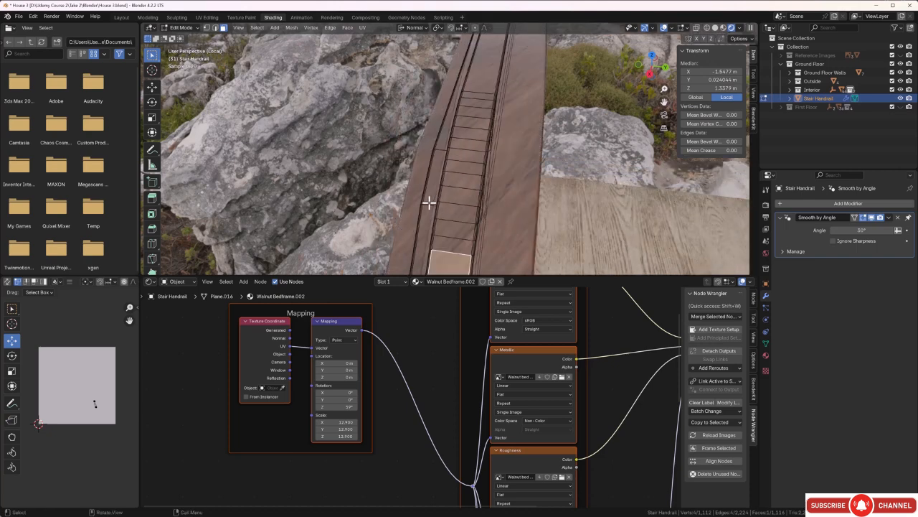
shift+click(450, 245)
shift+click(453, 230)
shift+click(455, 213)
shift+click(457, 194)
shift+click(459, 178)
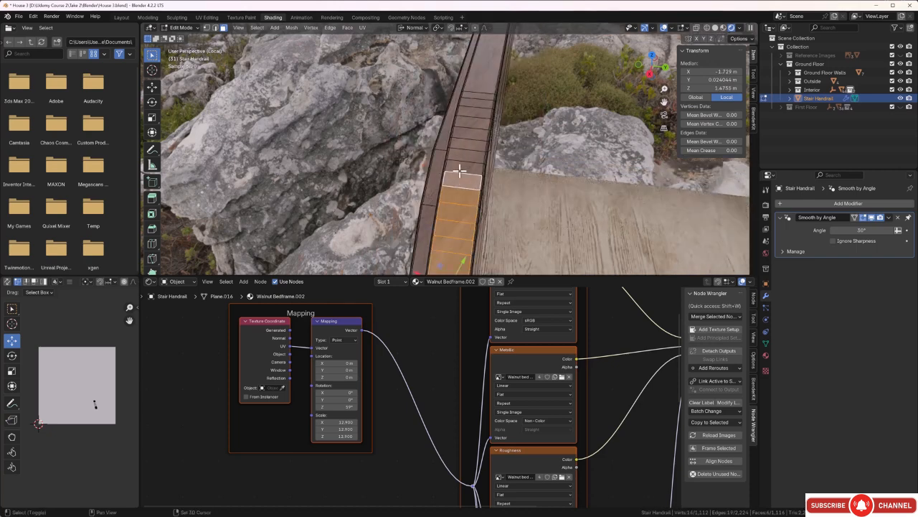
shift+click(463, 162)
shift+click(466, 149)
shift+click(469, 137)
shift+click(470, 125)
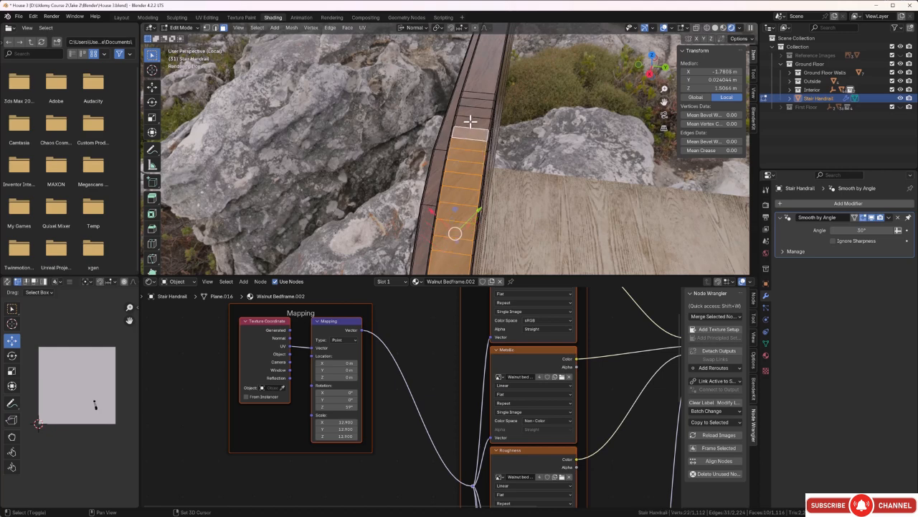
shift+click(471, 116)
shift+click(473, 109)
shift+click(475, 102)
shift+click(477, 96)
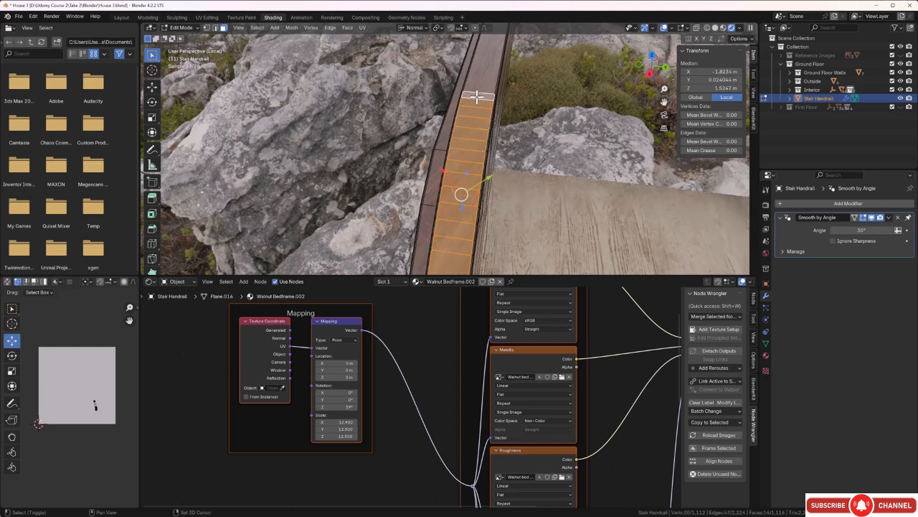
click(94, 404)
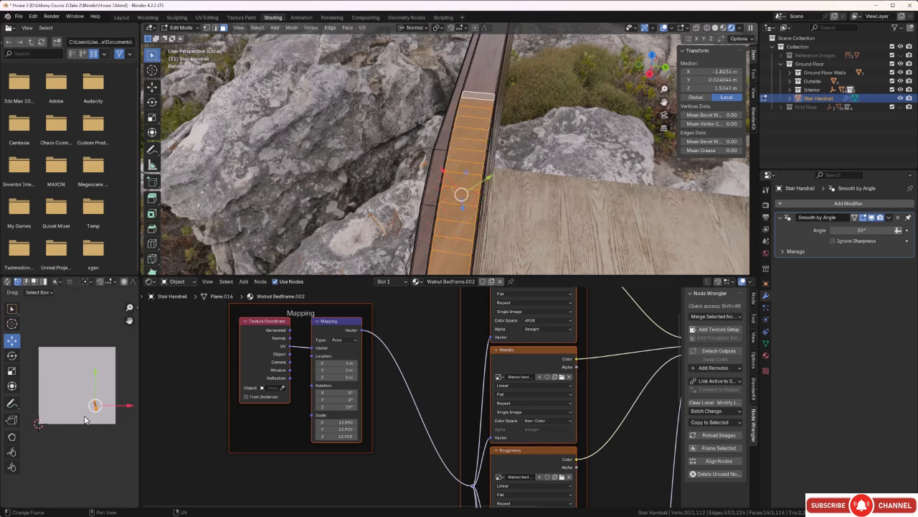
key(r)
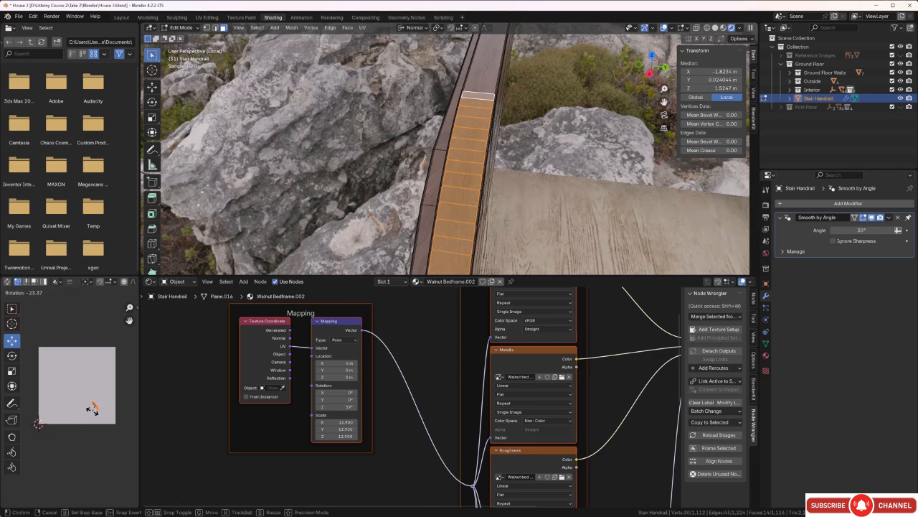
click(93, 414)
scroll(384, 221, down, 3)
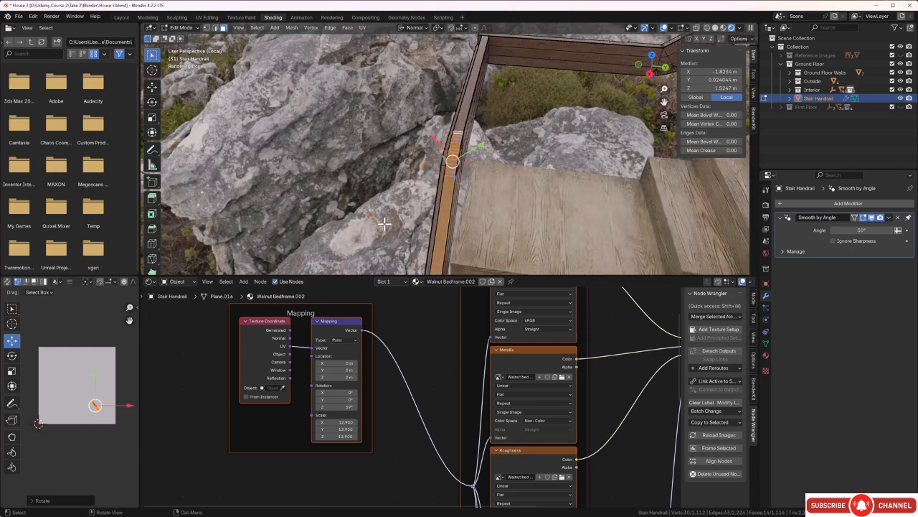
scroll(384, 227, up, 5)
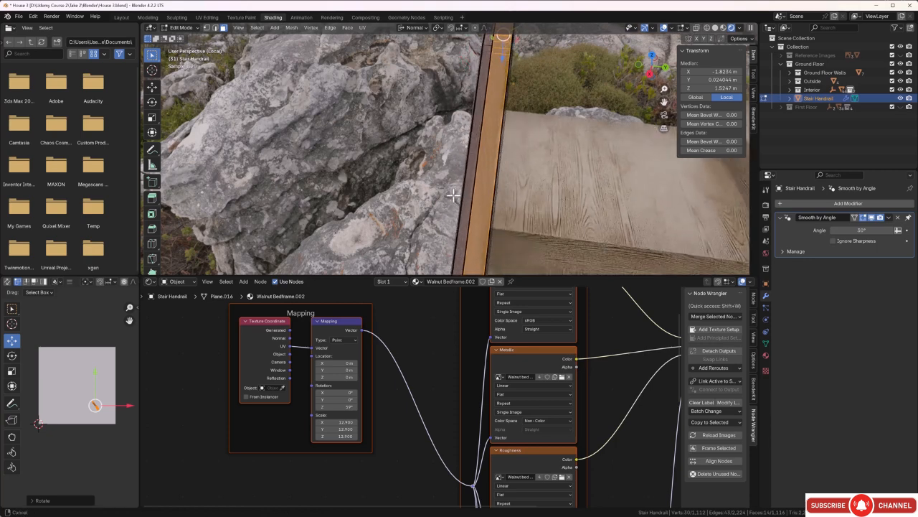
middle_drag(445, 185, 424, 220)
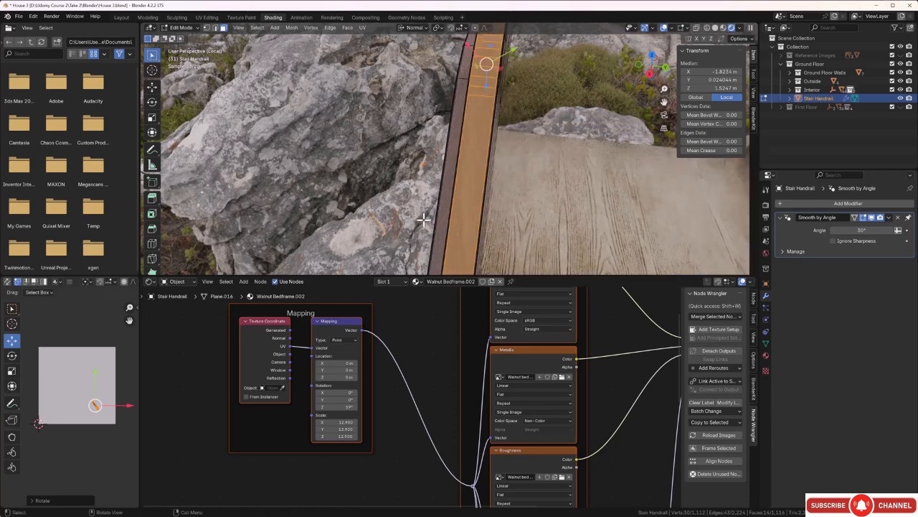
click(378, 171)
Leave mesh editing of the stair handrail, deselect it and exit local view to bring back the rest of the house.
scroll(371, 180, down, 5)
middle_drag(479, 194, 453, 195)
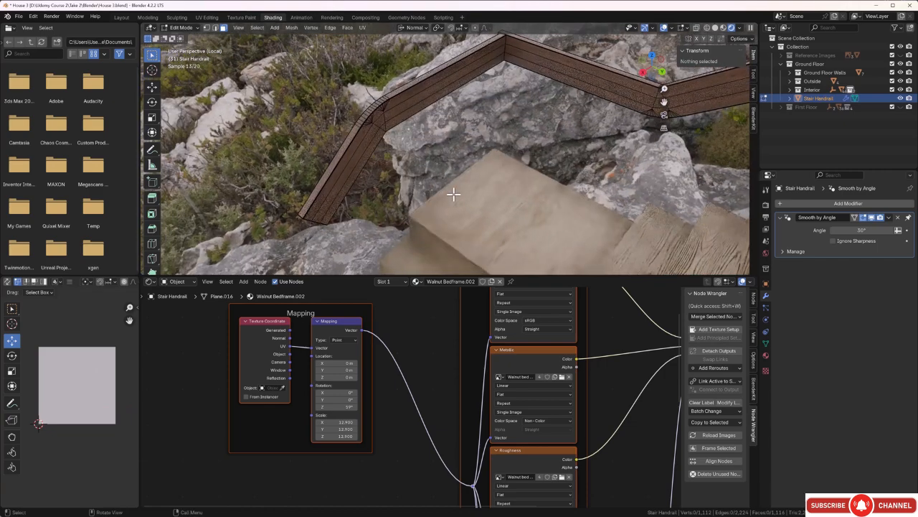
key(Tab)
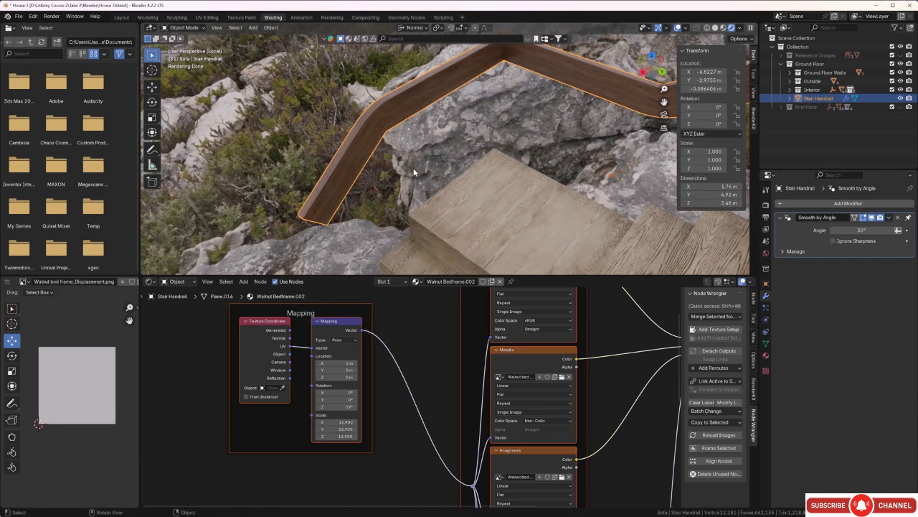
click(413, 167)
mouse_move(414, 167)
middle_down()
mouse_move(405, 167)
mouse_move(415, 153)
mouse_move(389, 156)
mouse_move(342, 191)
mouse_move(426, 167)
middle_up()
middle_drag(404, 177, 401, 173)
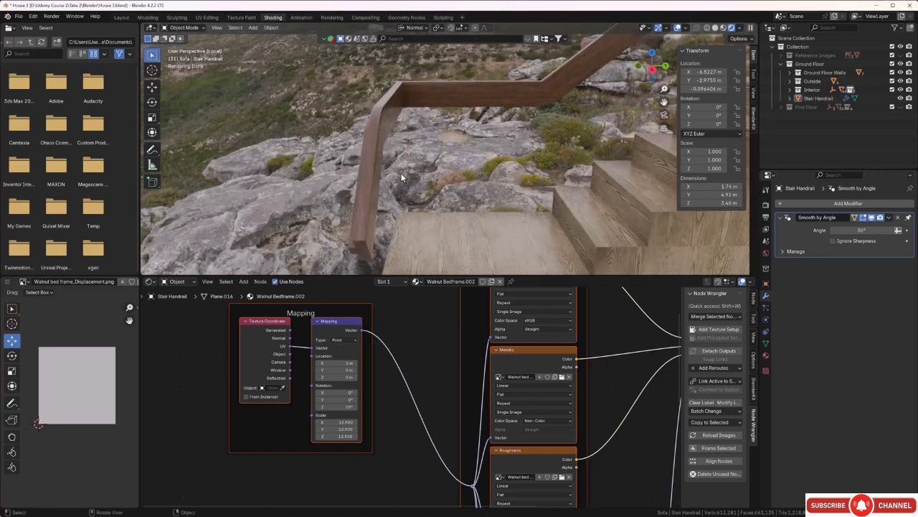
key(KP_Divide)
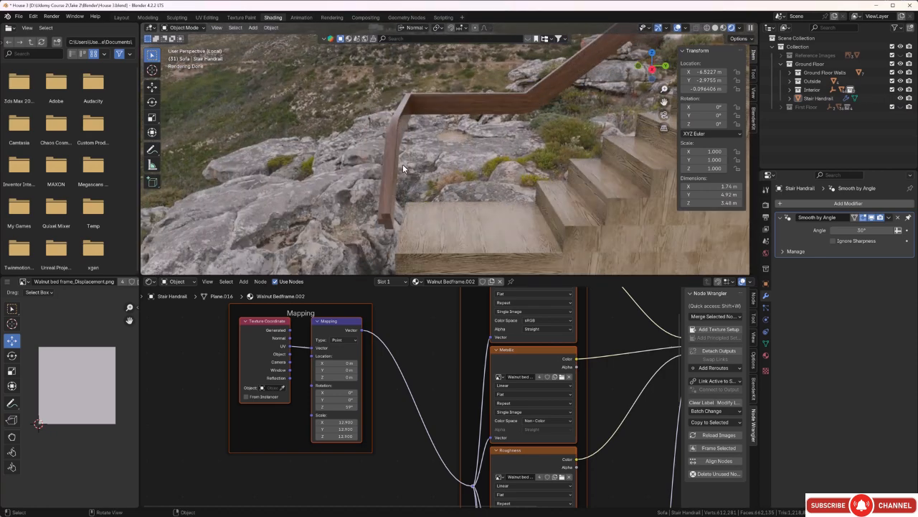
middle_drag(435, 166, 394, 192)
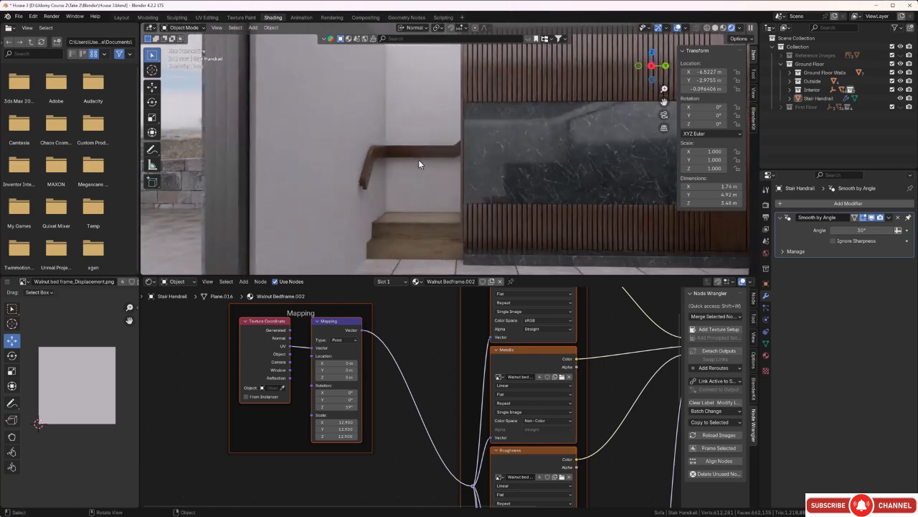
middle_drag(419, 164, 444, 160)
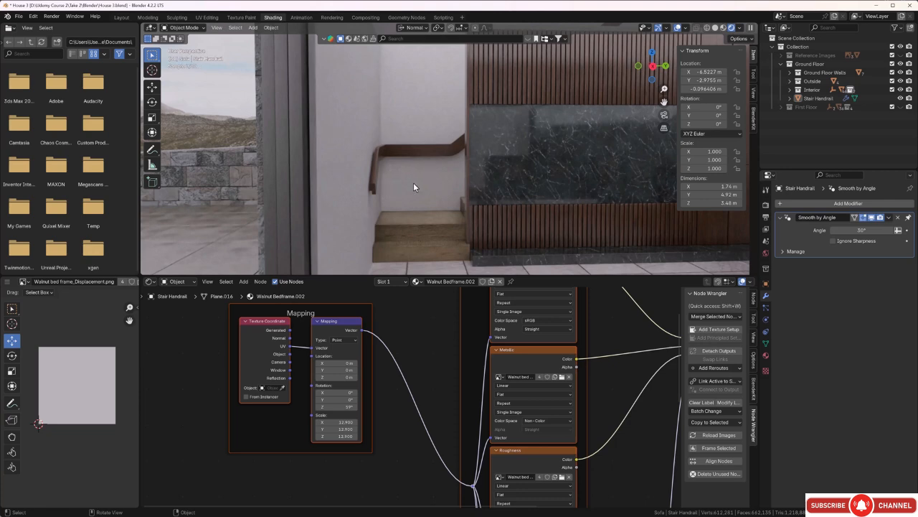
mouse_move(413, 182)
middle_down()
mouse_move(423, 175)
mouse_move(409, 184)
middle_up()
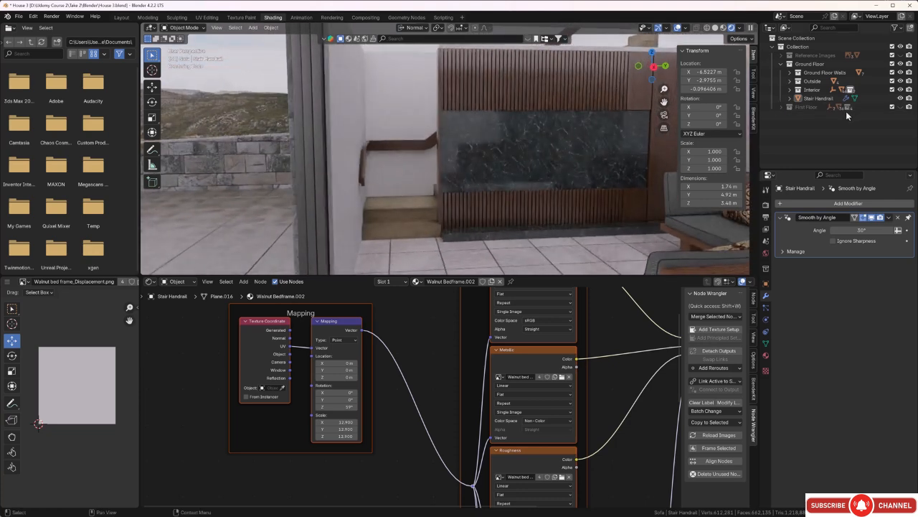
Make the First Floor collection visible above the living area.
click(896, 107)
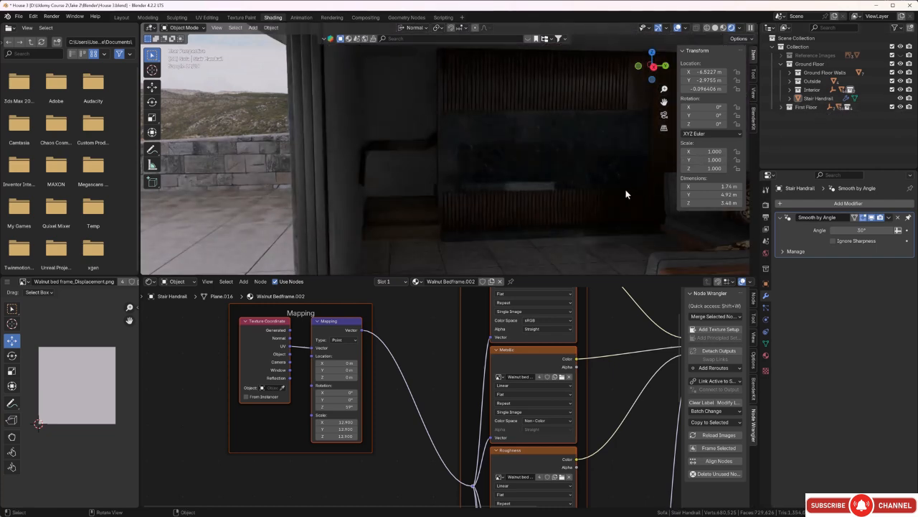
middle_drag(626, 192, 612, 186)
middle_drag(531, 184, 467, 165)
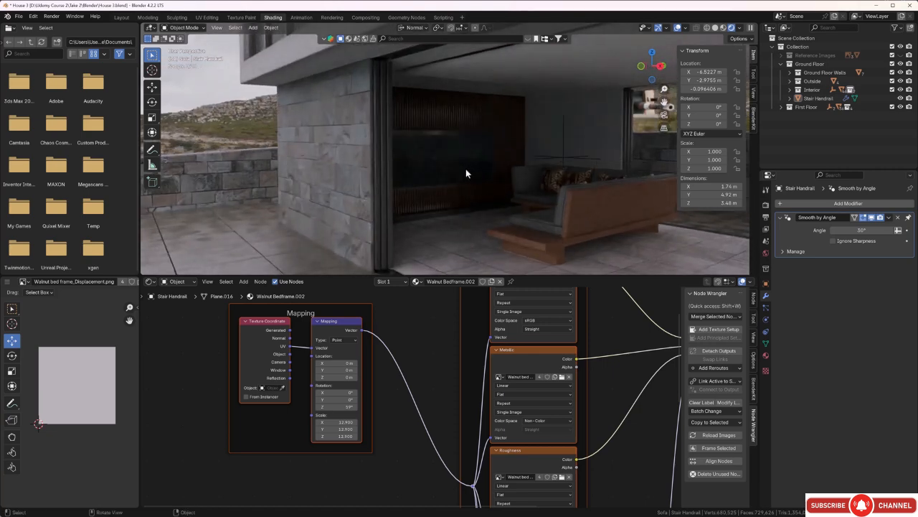
middle_drag(466, 168, 484, 172)
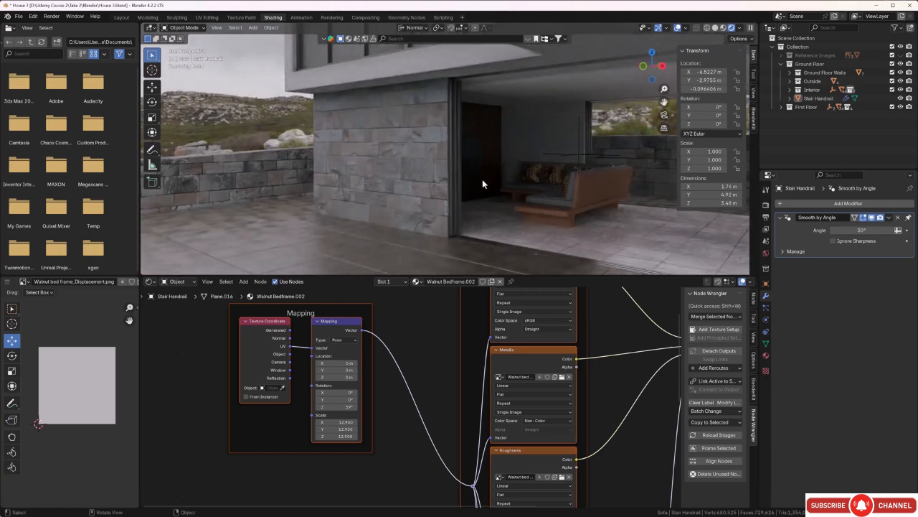
scroll(482, 177, up, 2)
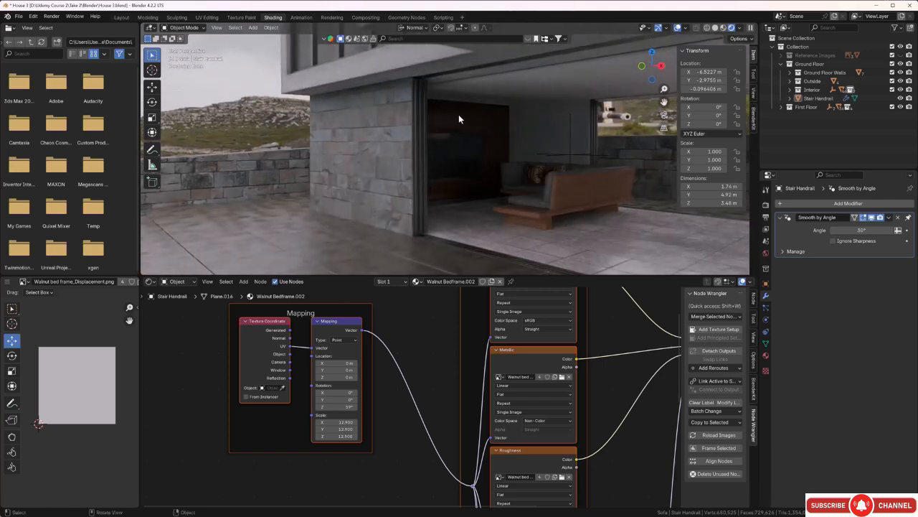
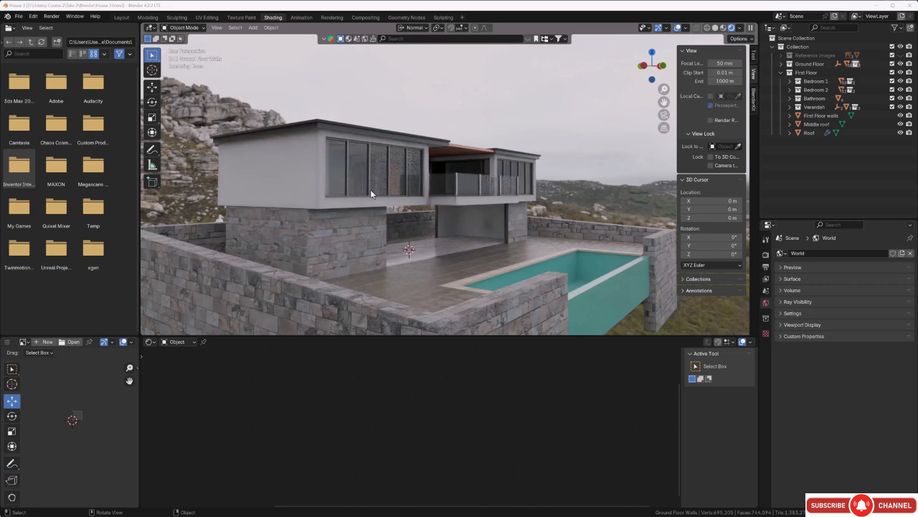
Examine the house's exterior and the first-floor verandah in the rendered view.
scroll(434, 225, up, 6)
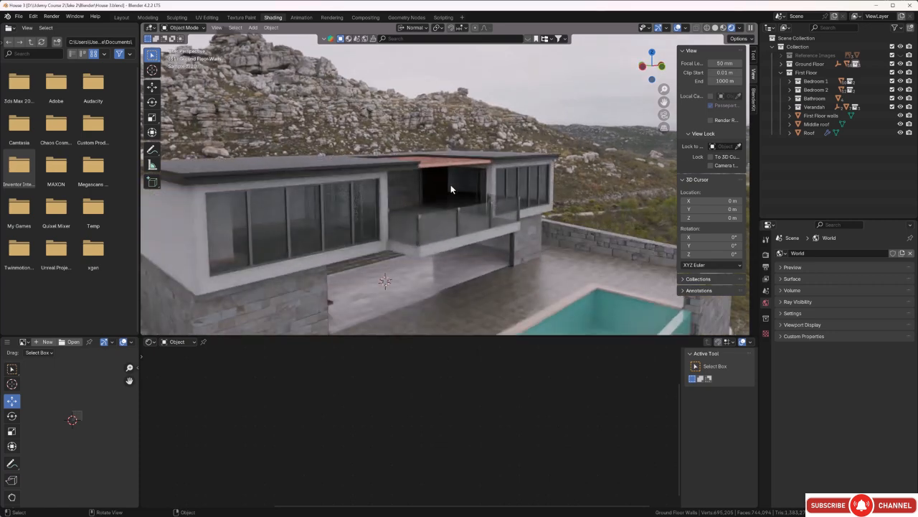
middle_drag(450, 199, 455, 196)
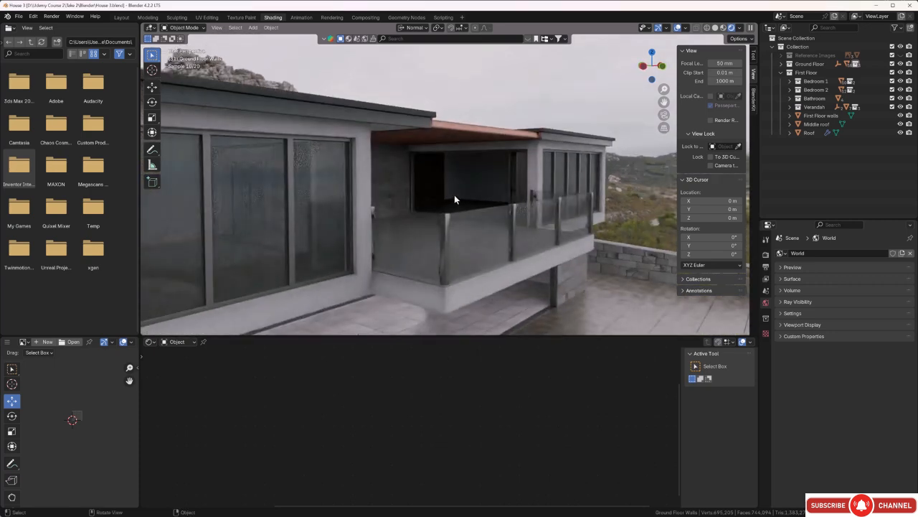
scroll(453, 196, down, 4)
scroll(454, 195, down, 4)
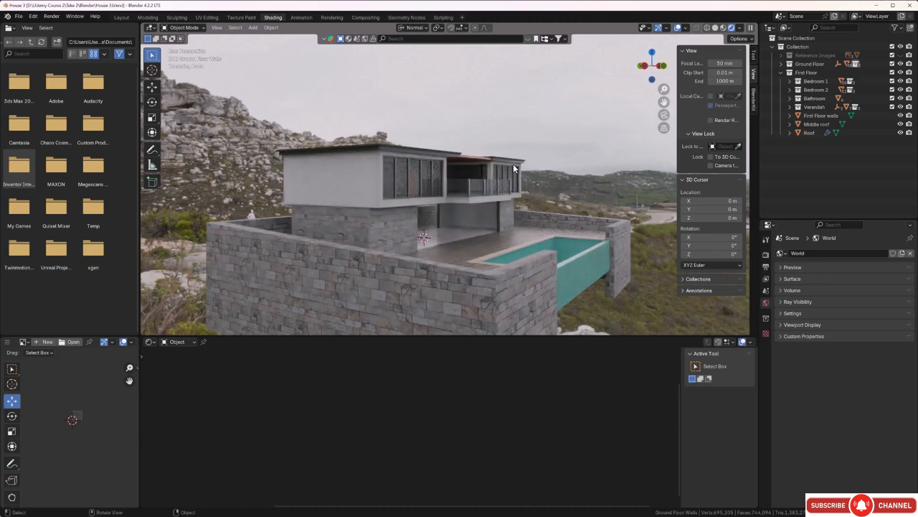
scroll(473, 240, up, 2)
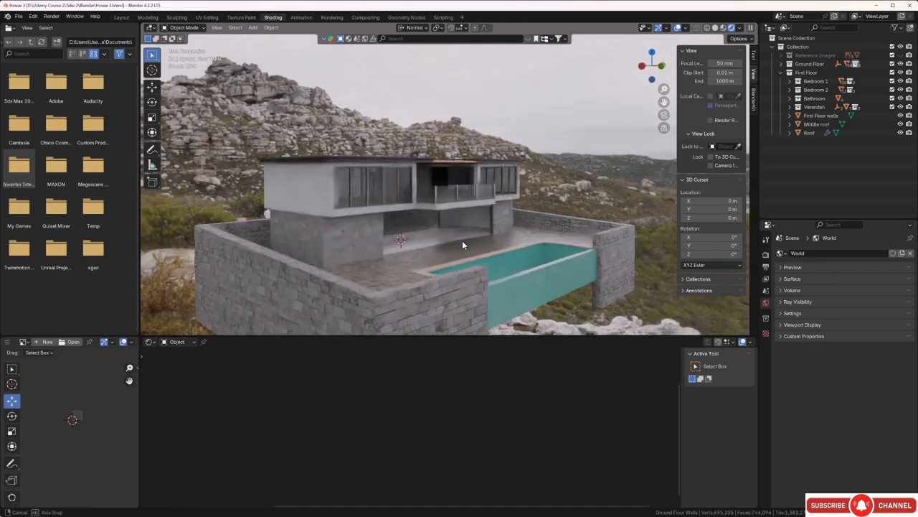
middle_drag(462, 240, 446, 228)
scroll(423, 181, up, 6)
middle_drag(427, 190, 434, 199)
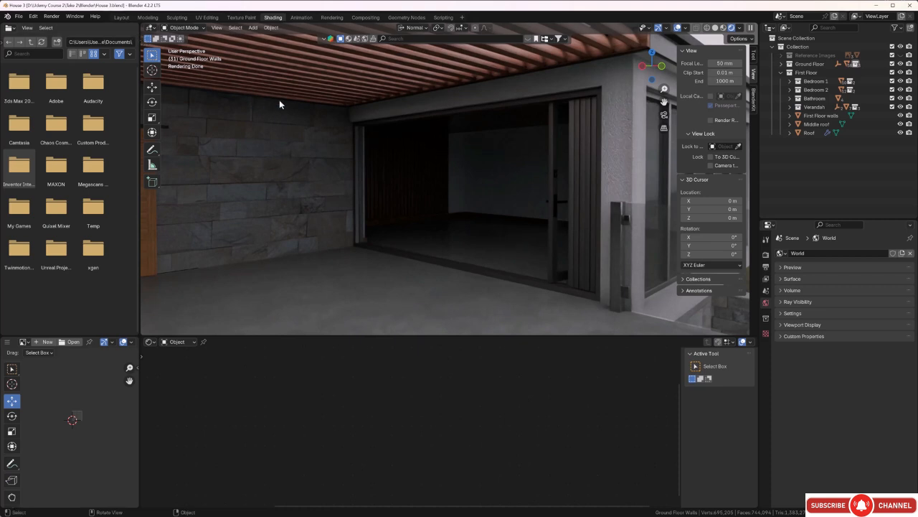
Switch to the Layout workspace and isolate the slatted Headboard object behind the verandah's sliding doors in local view.
click(122, 18)
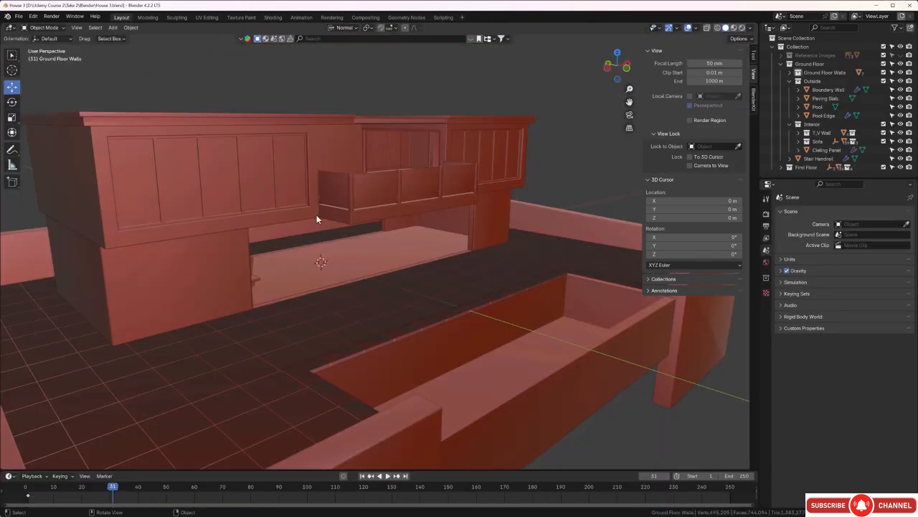
scroll(370, 158, up, 4)
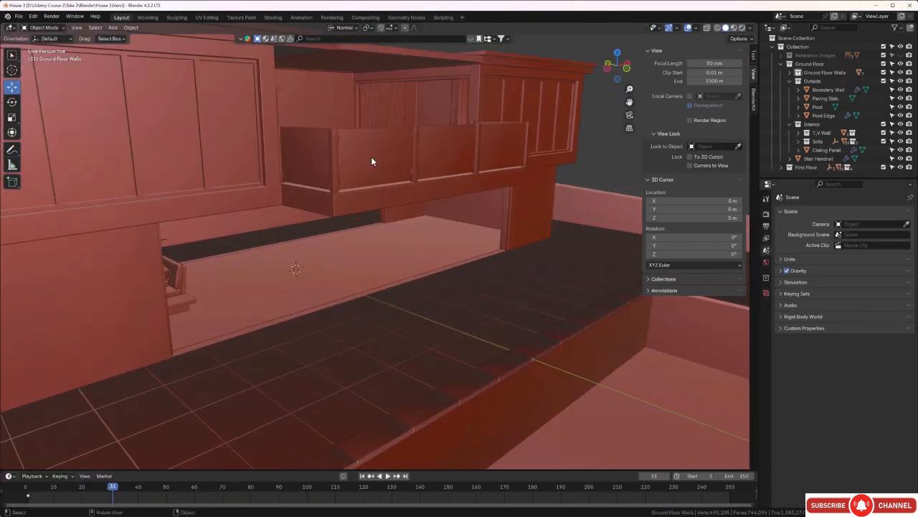
middle_drag(371, 156, 368, 201)
scroll(368, 201, up, 6)
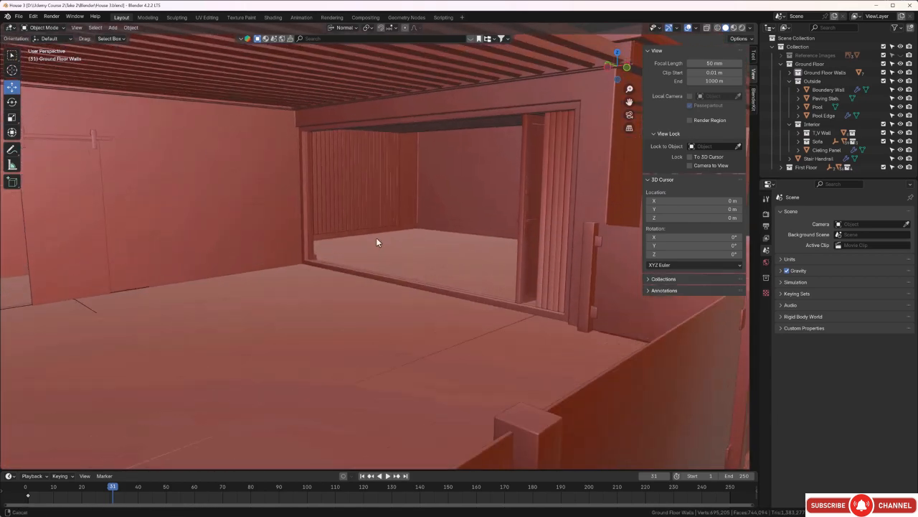
click(370, 193)
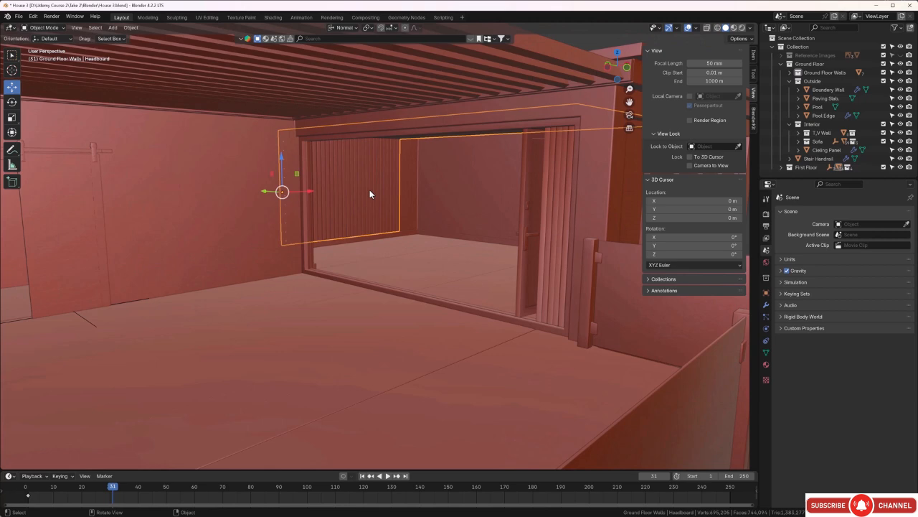
key(KP_Divide)
click(397, 277)
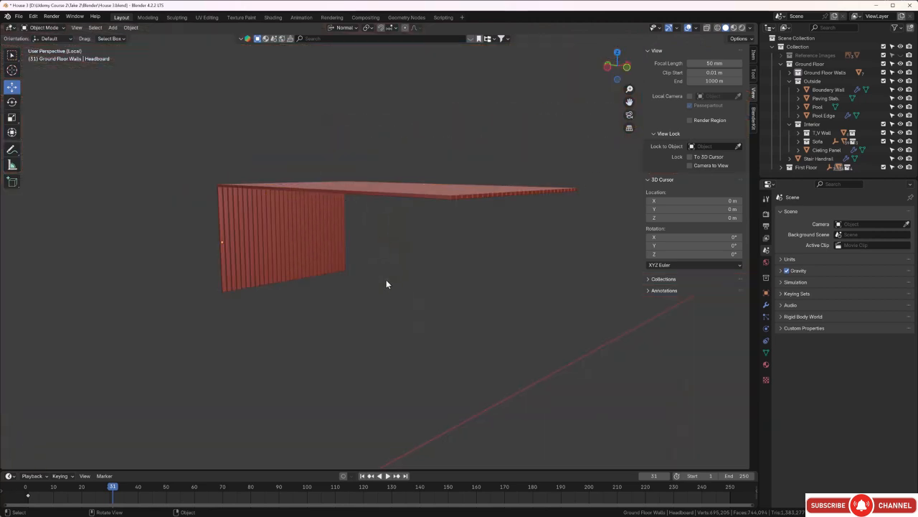
Snap the 3D cursor to the underside face of a ceiling slat near the outer edge of the Headboard mesh.
middle_drag(385, 282, 402, 261)
scroll(320, 210, up, 4)
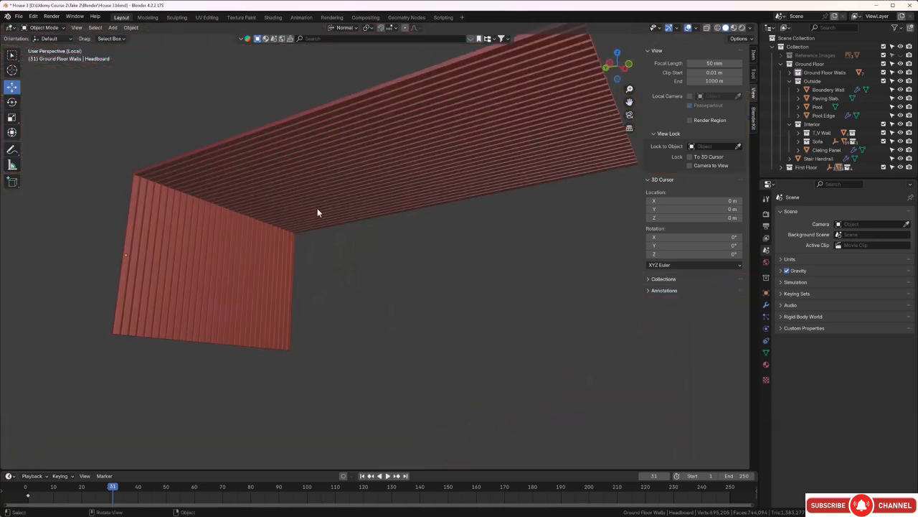
middle_drag(317, 213, 386, 231)
click(422, 208)
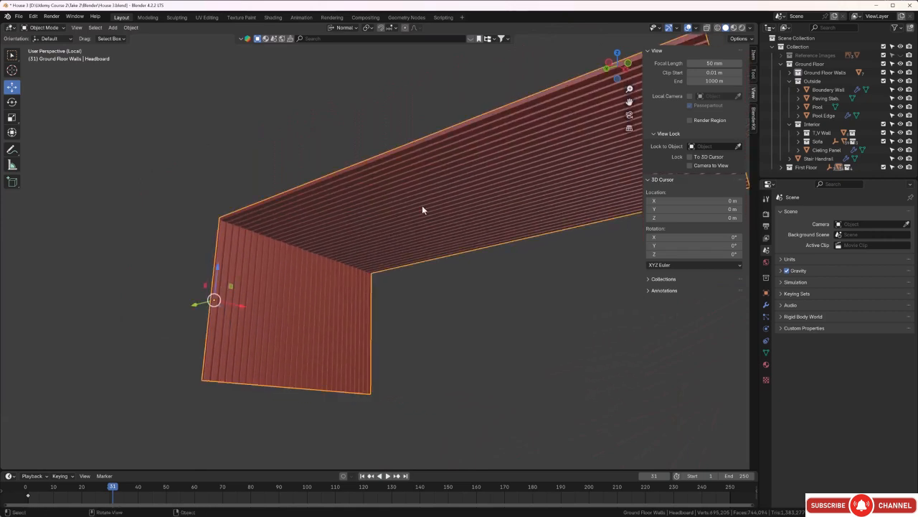
key(Tab)
scroll(411, 208, up, 2)
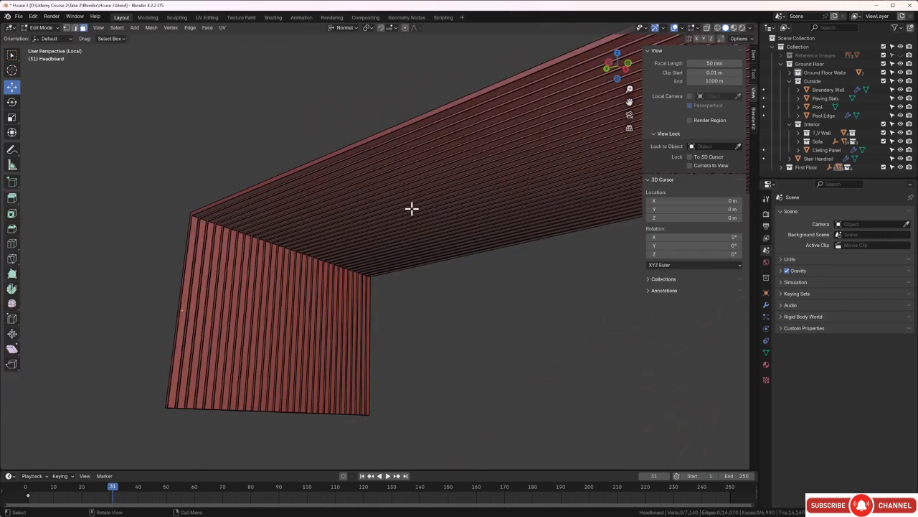
scroll(411, 208, up, 3)
scroll(308, 193, up, 1)
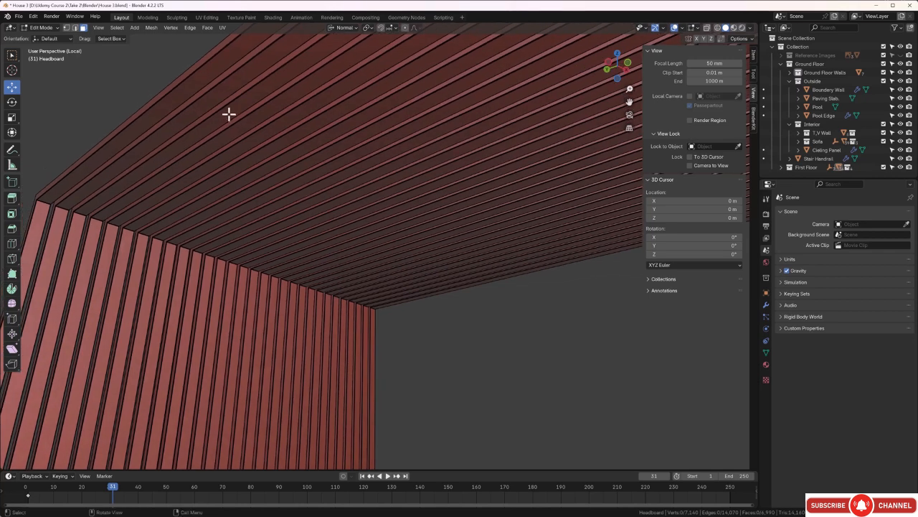
click(228, 114)
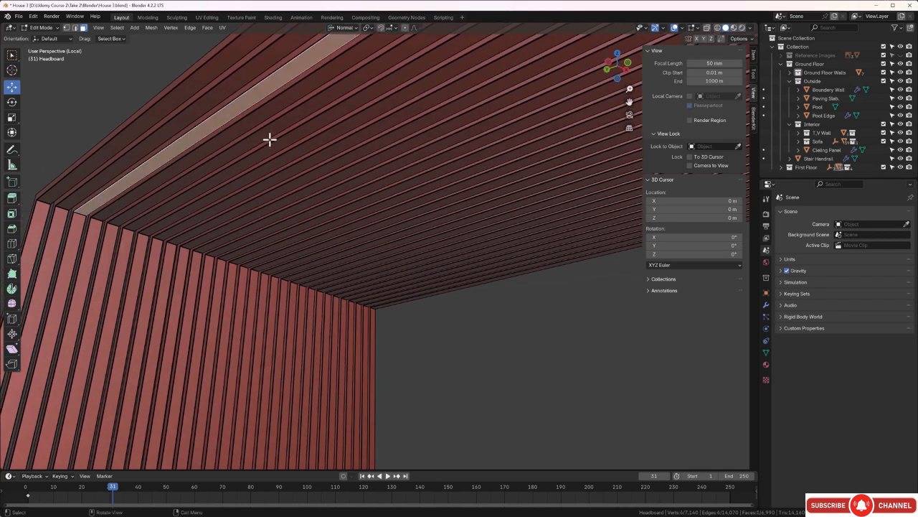
key(shift+s)
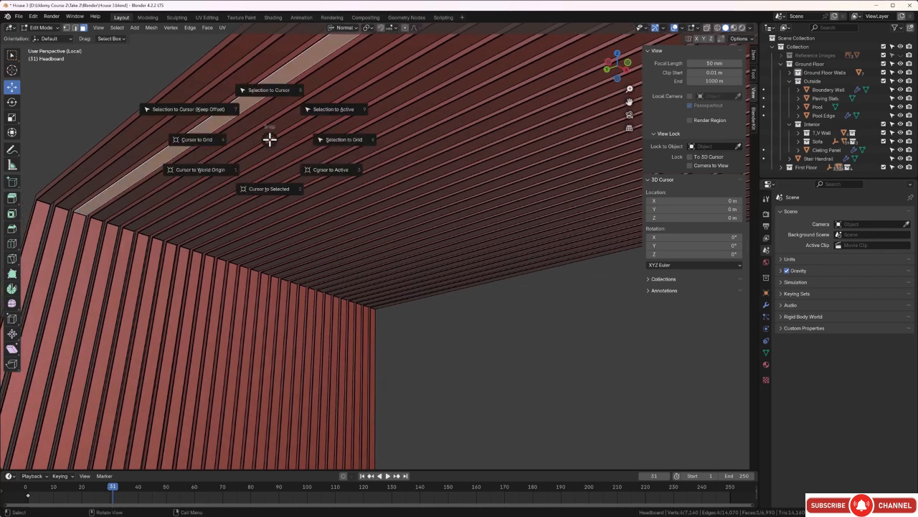
click(280, 188)
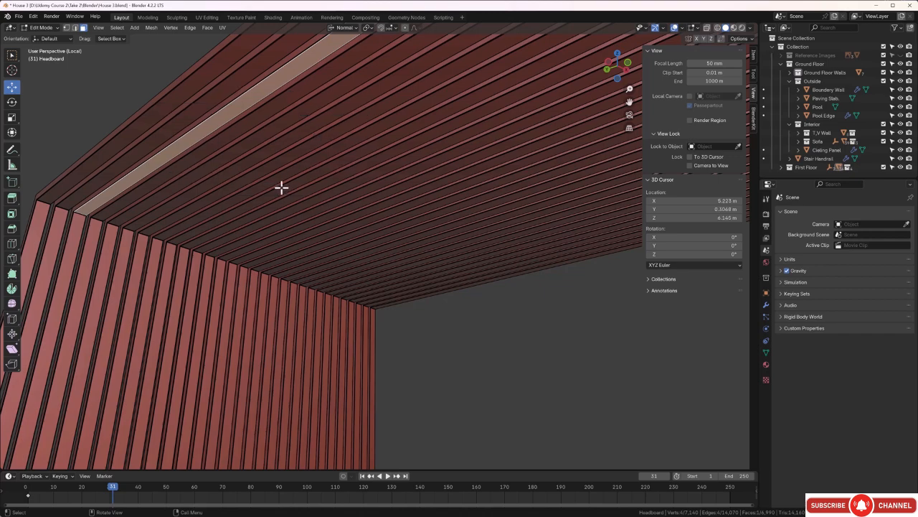
Return the headboard to Object Mode and deselect it.
scroll(281, 189, down, 4)
scroll(376, 225, down, 2)
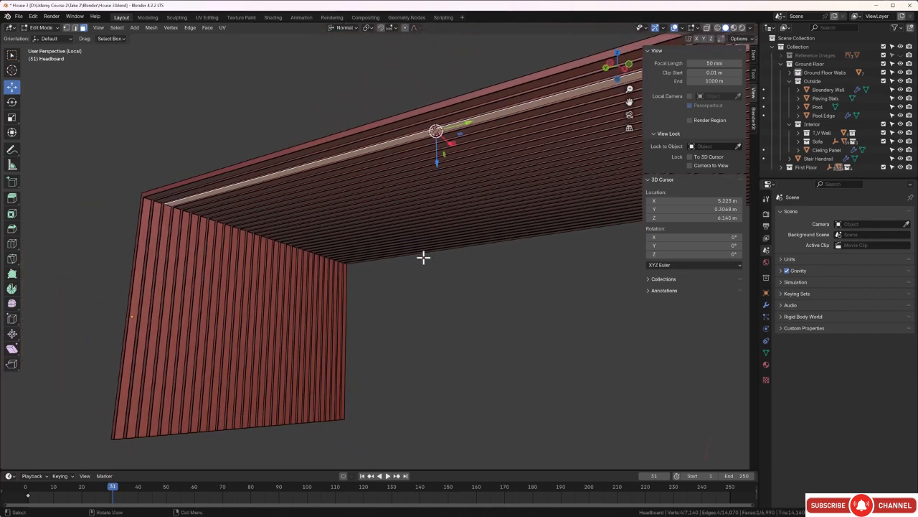
shift+middle_drag(423, 257, 383, 249)
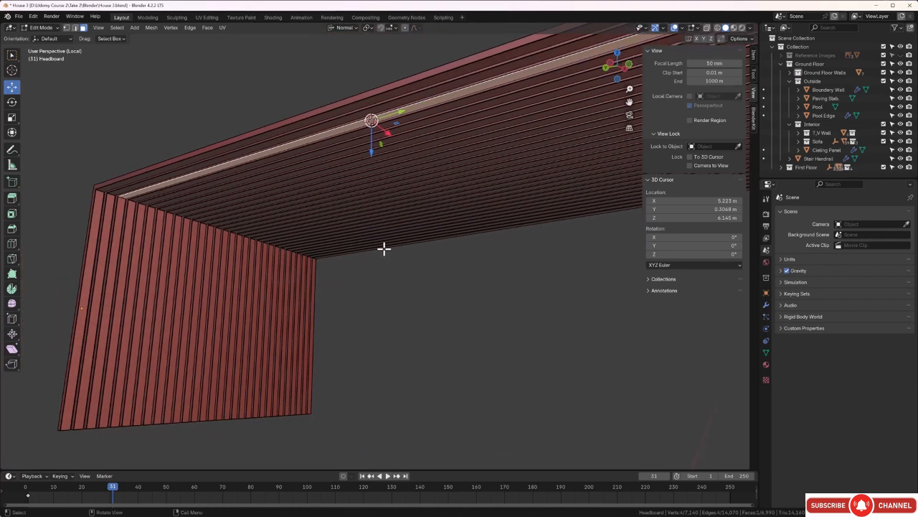
key(Tab)
click(396, 302)
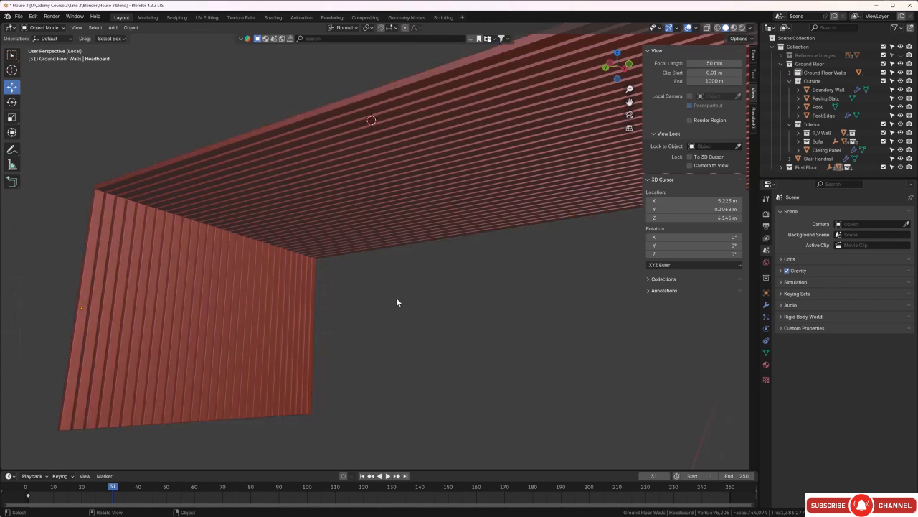
Add a mesh cylinder at the 3D cursor on the headboard's ceiling slats.
mouse_move(395, 299)
middle_down()
mouse_move(399, 305)
mouse_move(373, 289)
mouse_move(380, 292)
middle_up()
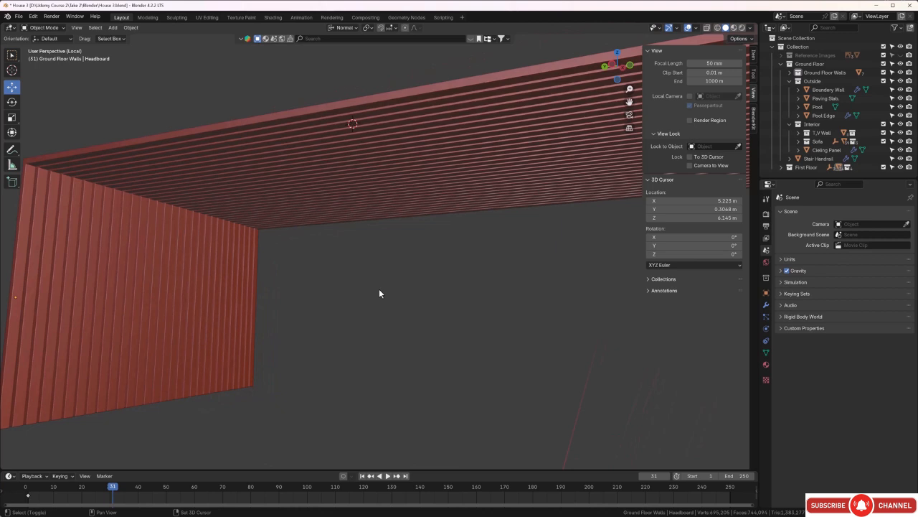
key(shift+a)
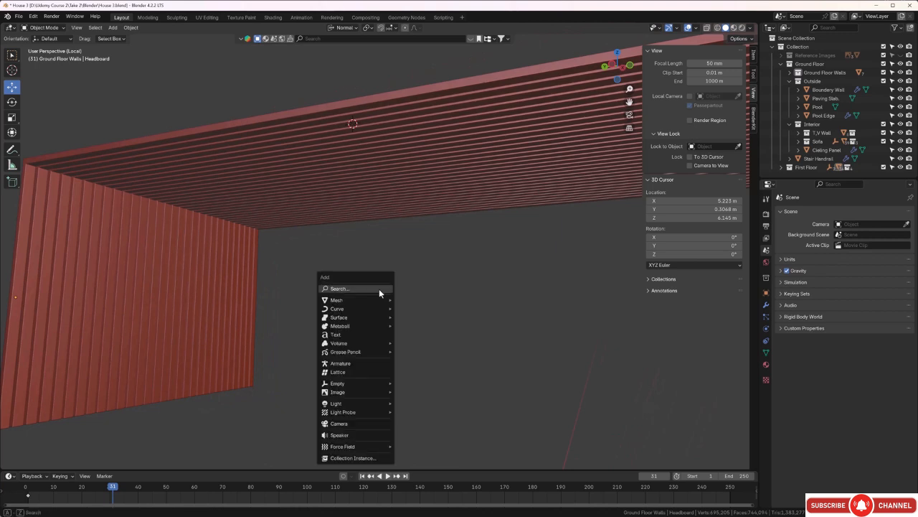
mouse_move(378, 299)
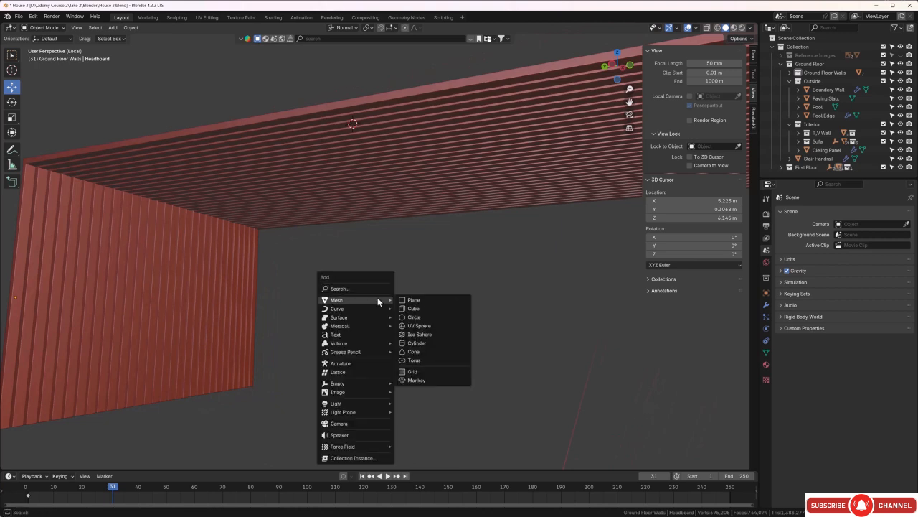
click(413, 343)
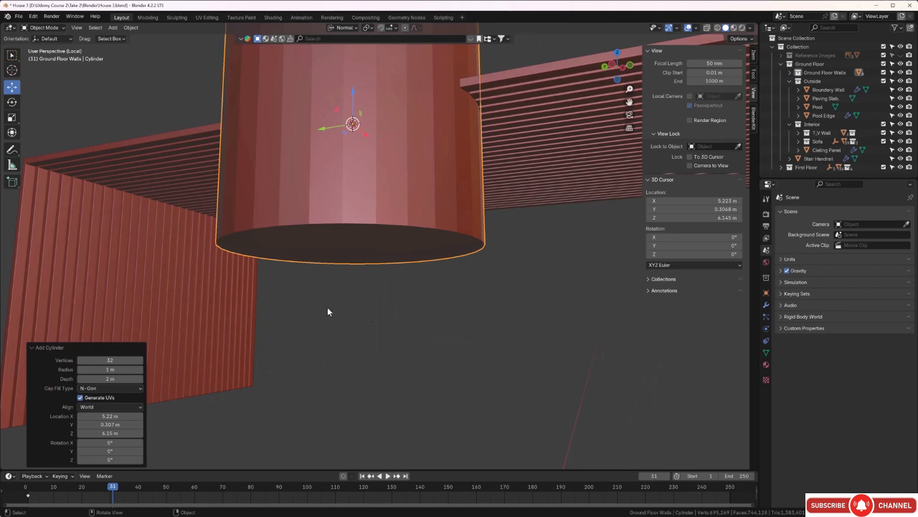
Set the new cylinder's vertex count to 50 and deselect it.
click(141, 360)
click(142, 360)
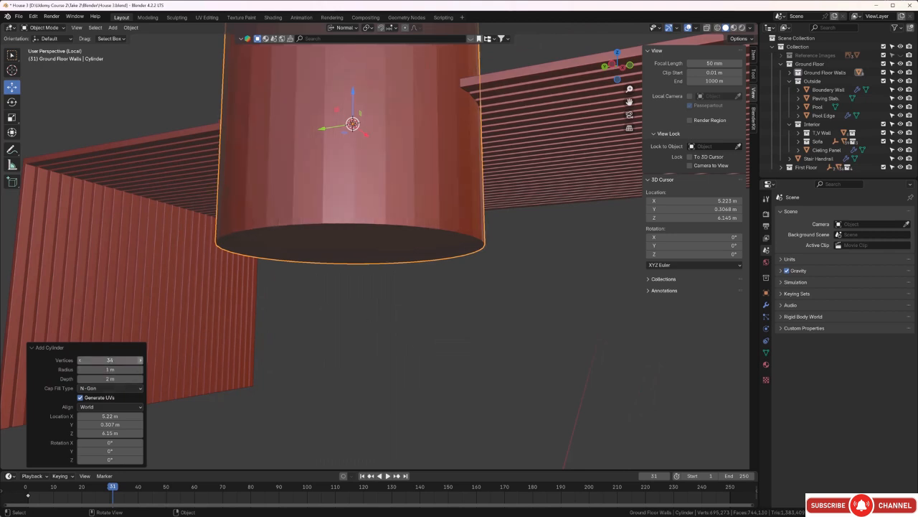
click(140, 360)
click(141, 360)
click(140, 360)
click(141, 360)
click(140, 360)
click(141, 360)
click(140, 360)
click(140, 360)
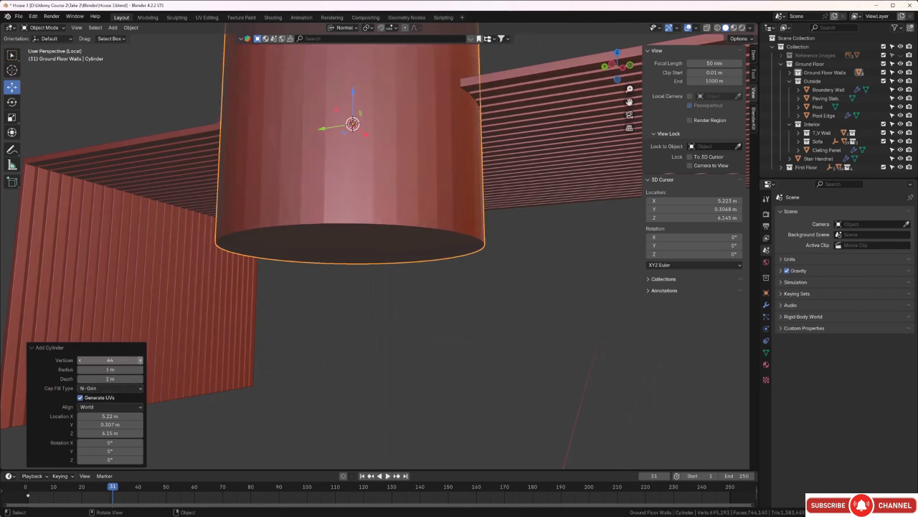
click(140, 361)
click(140, 360)
click(141, 360)
click(141, 361)
click(141, 360)
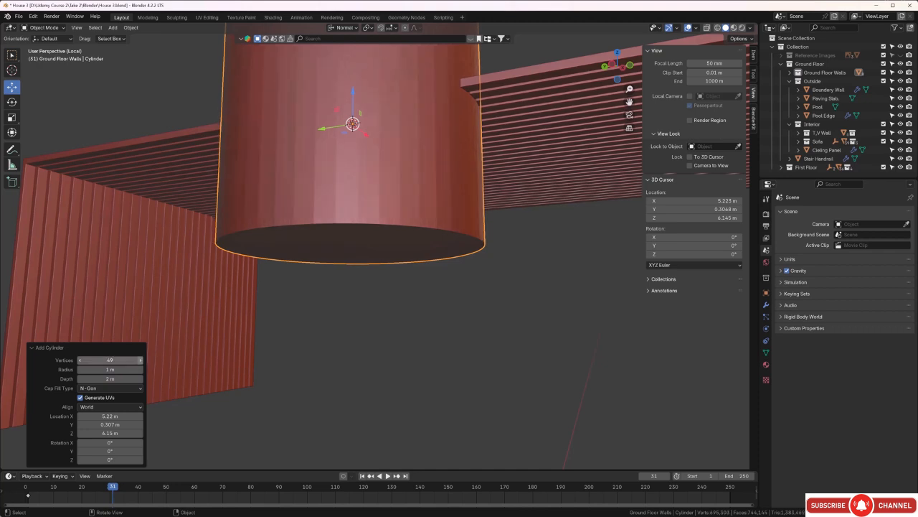
click(141, 361)
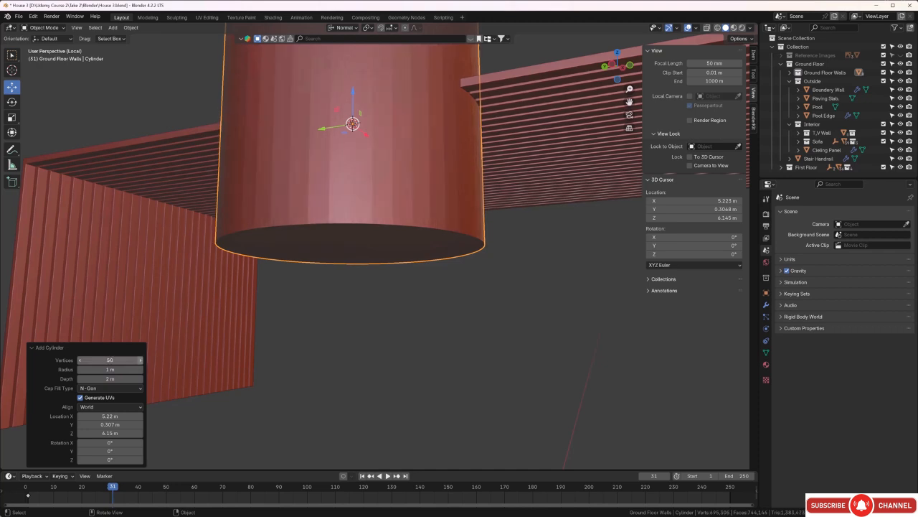
click(414, 317)
mouse_move(414, 318)
middle_down()
mouse_move(433, 309)
mouse_move(421, 328)
middle_up()
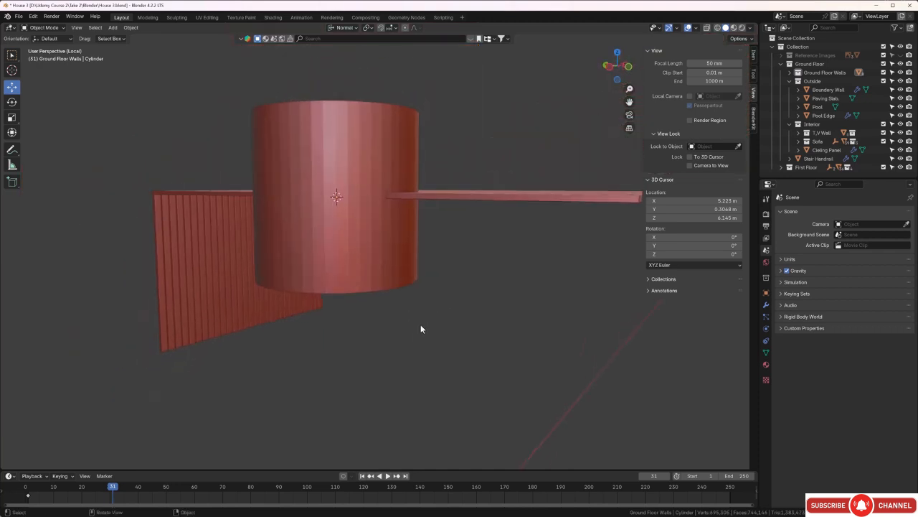
Create a new collection inside the First Floor's Bedroom 1 collection.
click(349, 265)
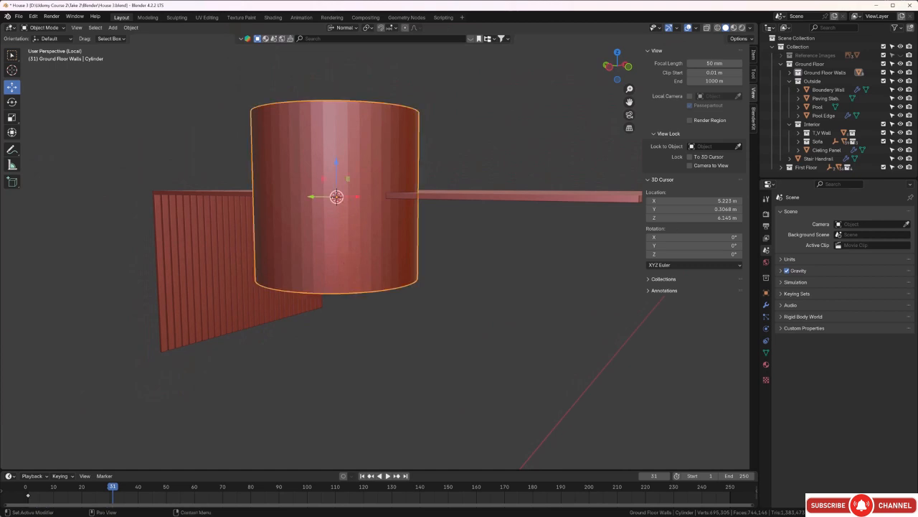
click(790, 72)
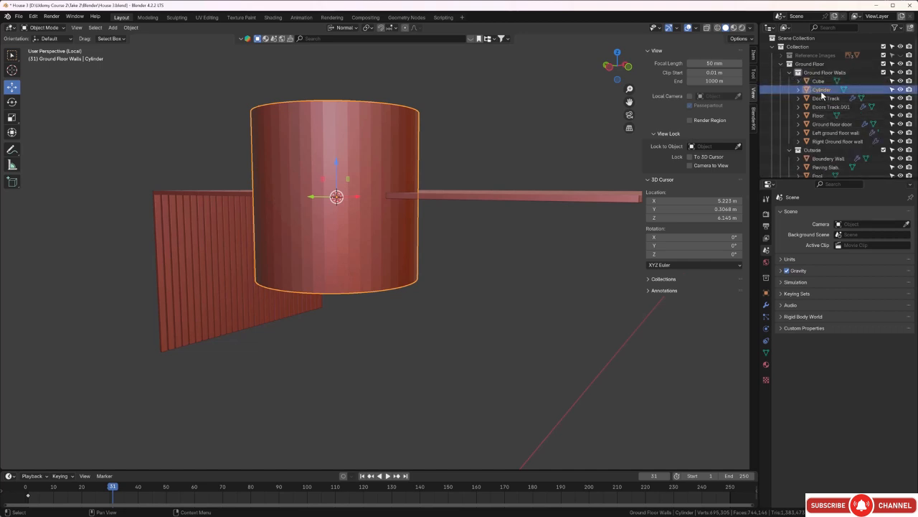
scroll(822, 96, down, 4)
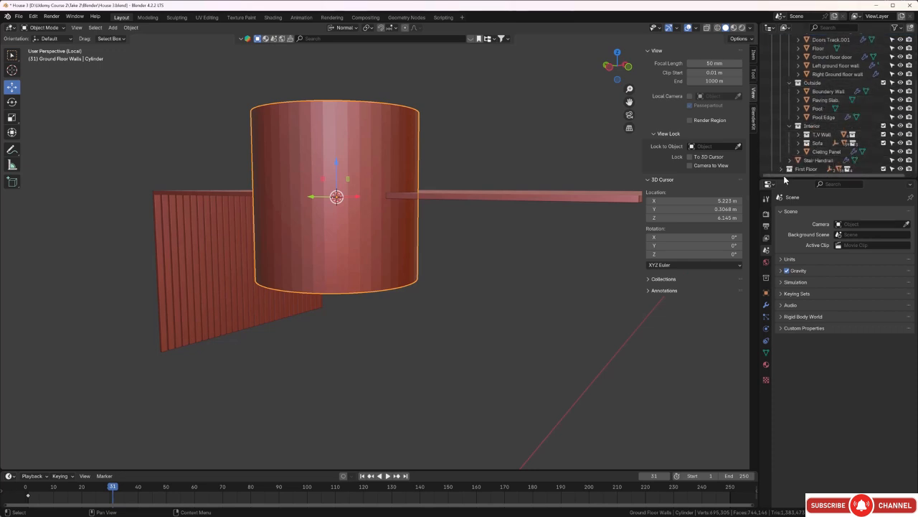
click(781, 168)
scroll(824, 129, down, 4)
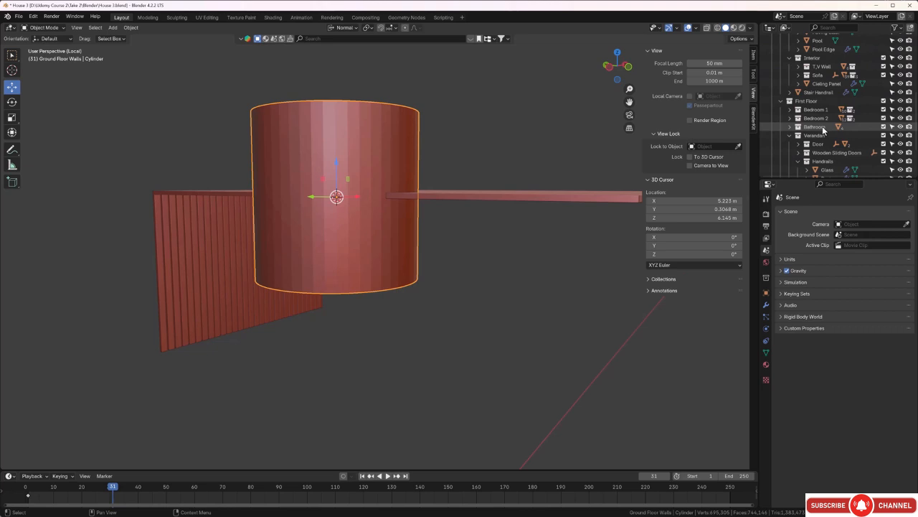
scroll(459, 189, down, 4)
middle_drag(491, 208, 477, 221)
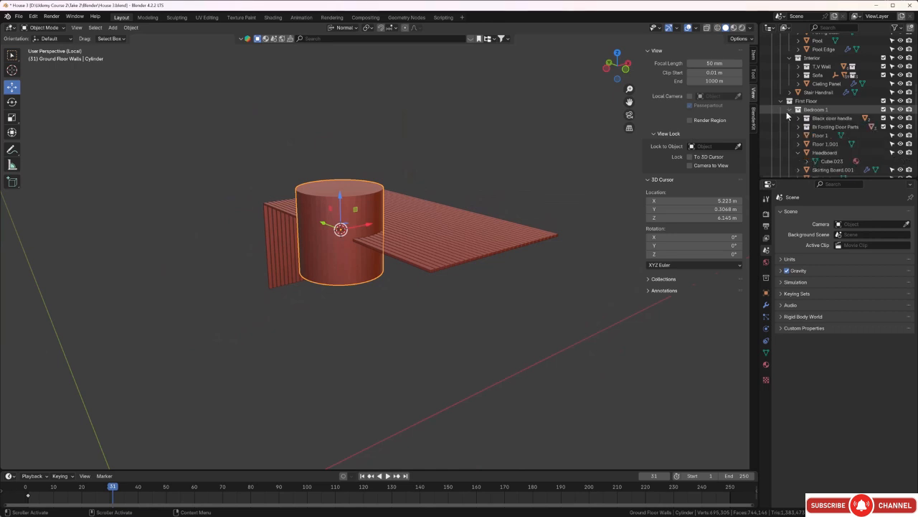
click(790, 110)
click(812, 111)
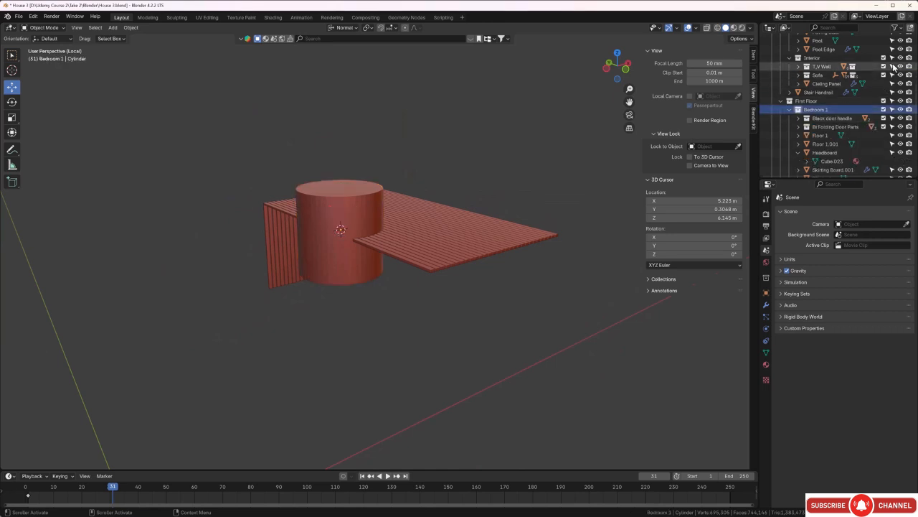
click(911, 30)
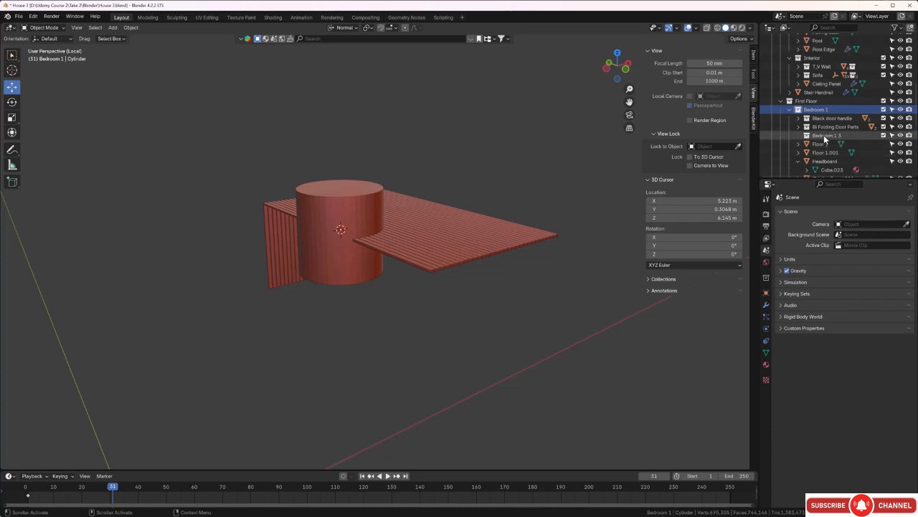
Rename the new collection inside Bedroom 1 as Bedroom 1 Lights.
double_click(825, 135)
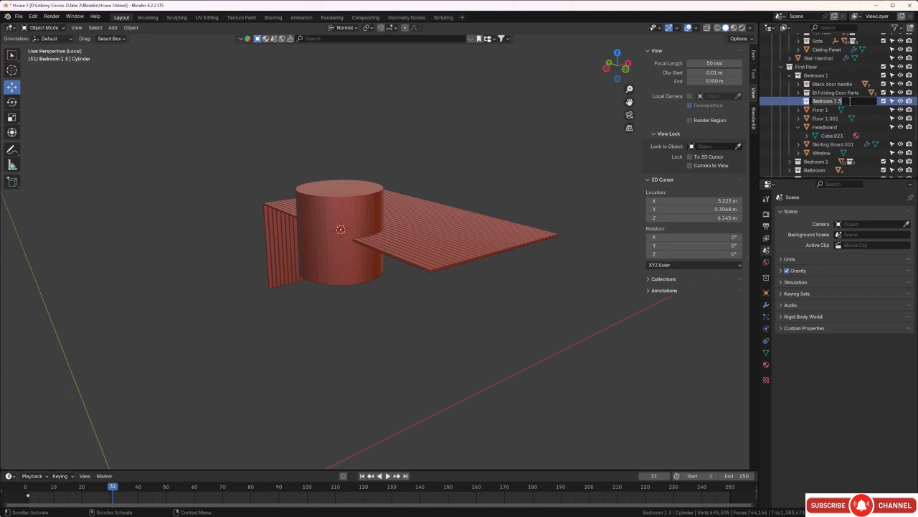
key(BackSpace)
text(Lights)
key(Return)
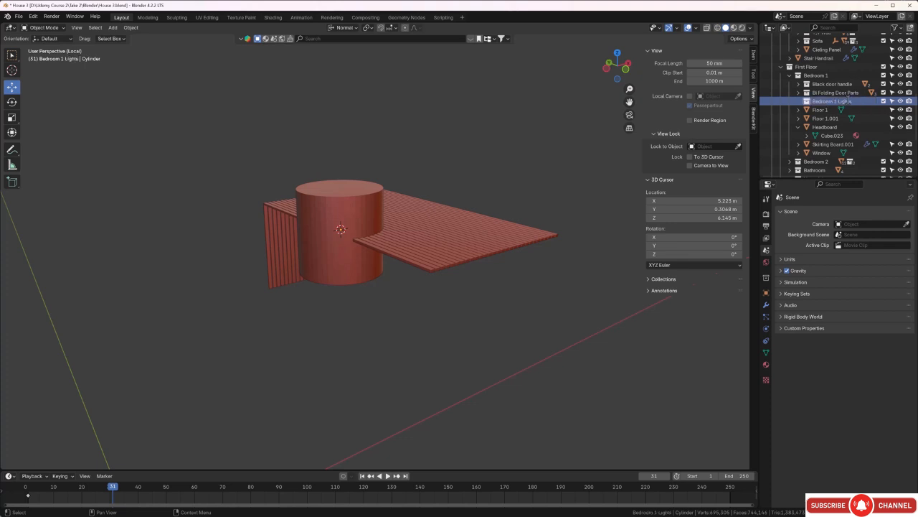
Move the cylinder into the Bedroom 1 Lights collection and collapse the Ground Floor collection.
click(363, 210)
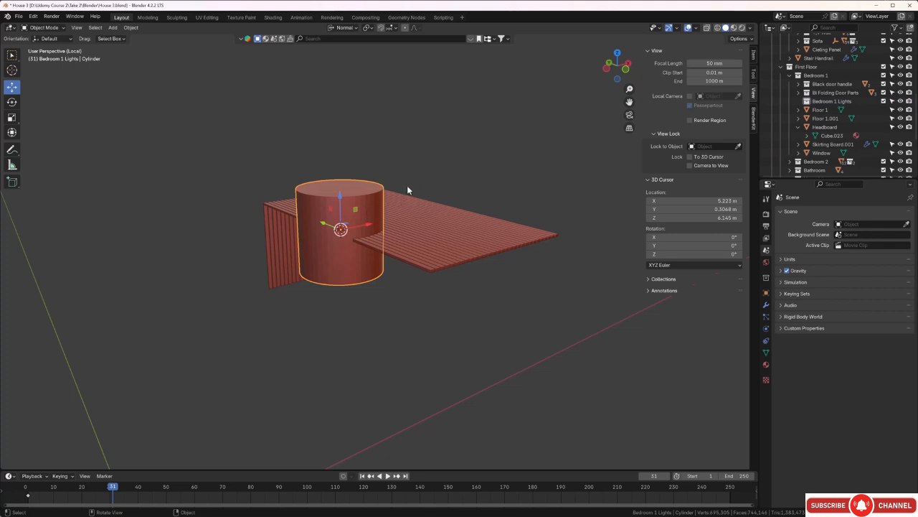
key(m)
mouse_move(404, 179)
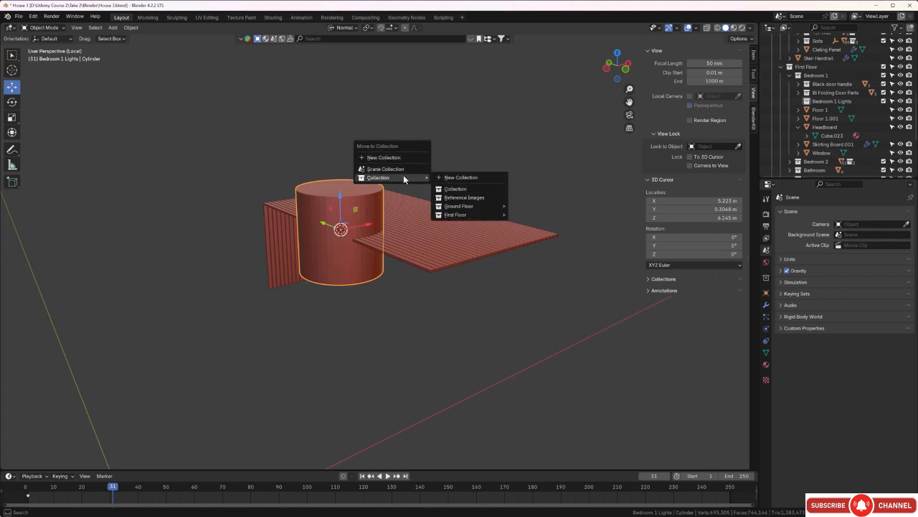
mouse_move(469, 217)
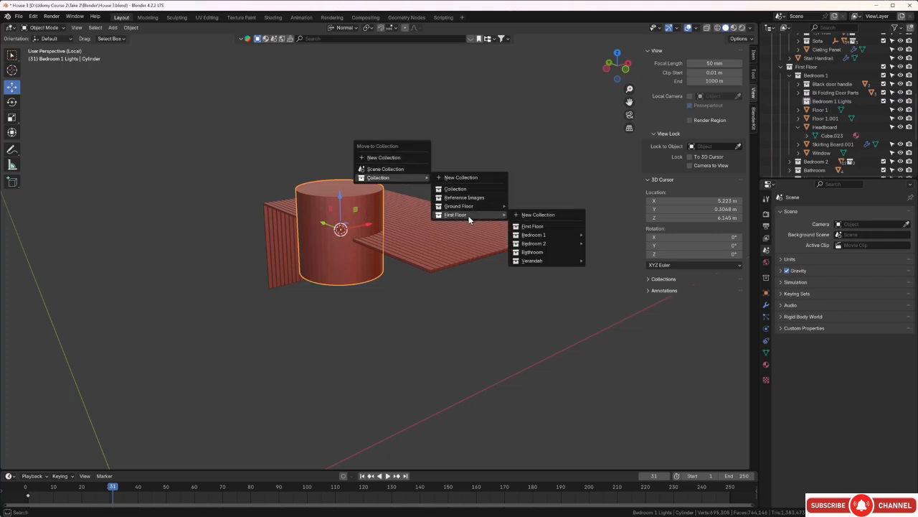
mouse_move(529, 235)
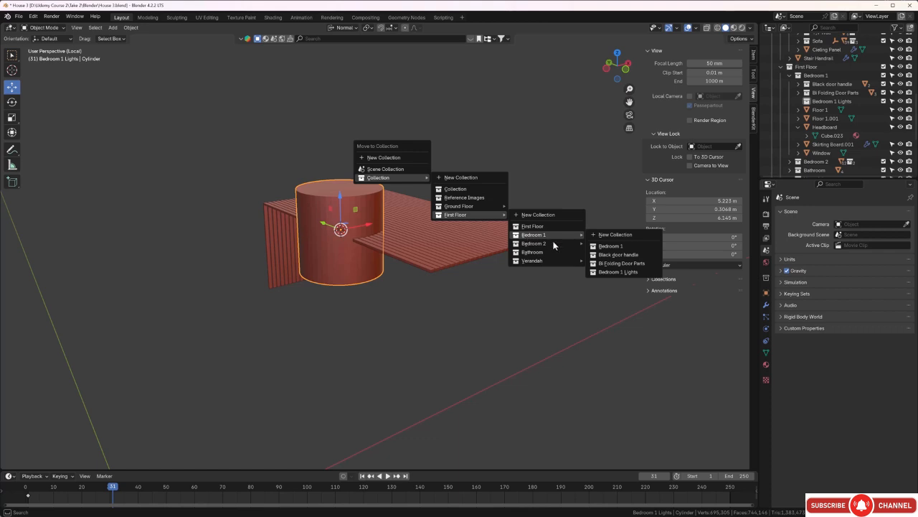
click(619, 272)
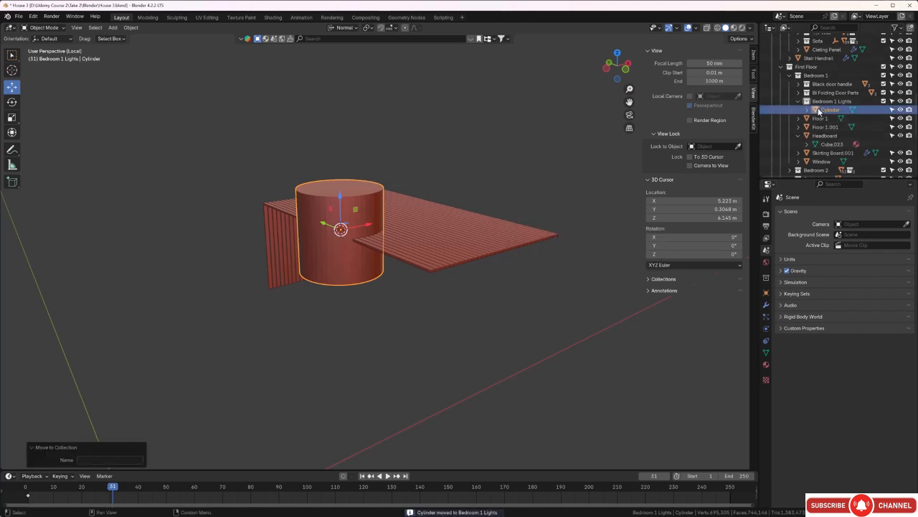
scroll(811, 93, up, 10)
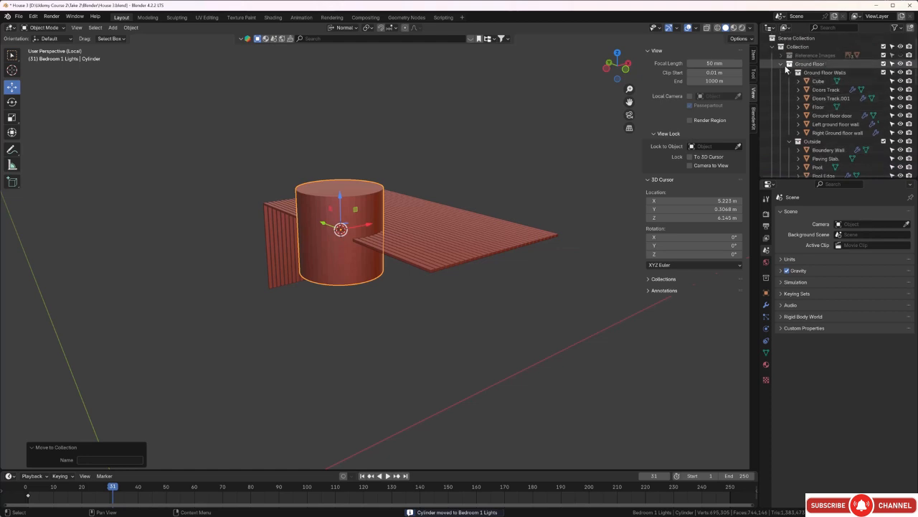
click(781, 64)
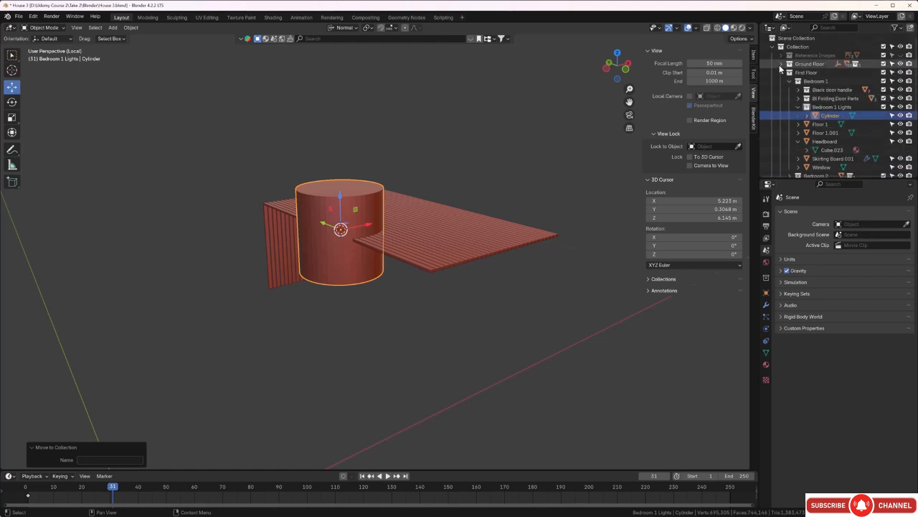
Scale the cylinder down uniformly to about 0.139 of its size.
scroll(800, 137, down, 1)
scroll(801, 135, up, 1)
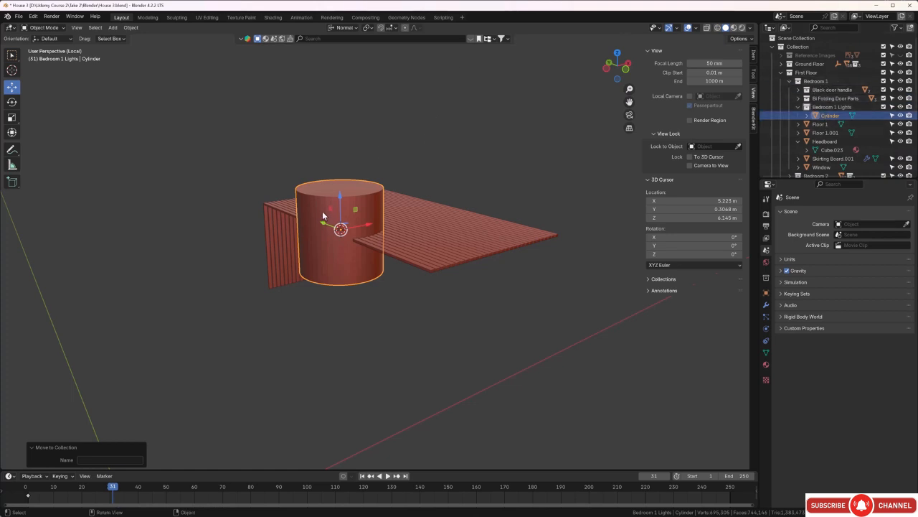
middle_drag(327, 218, 337, 215)
scroll(353, 210, up, 1)
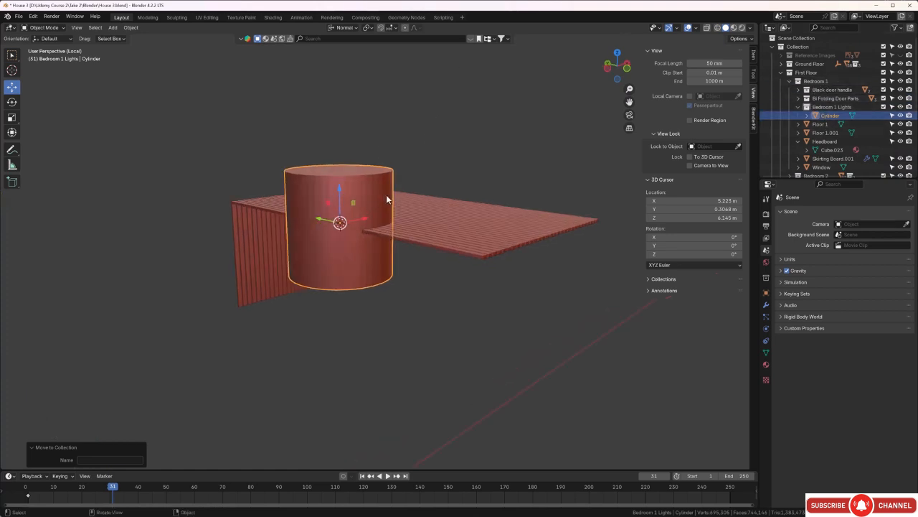
key(s)
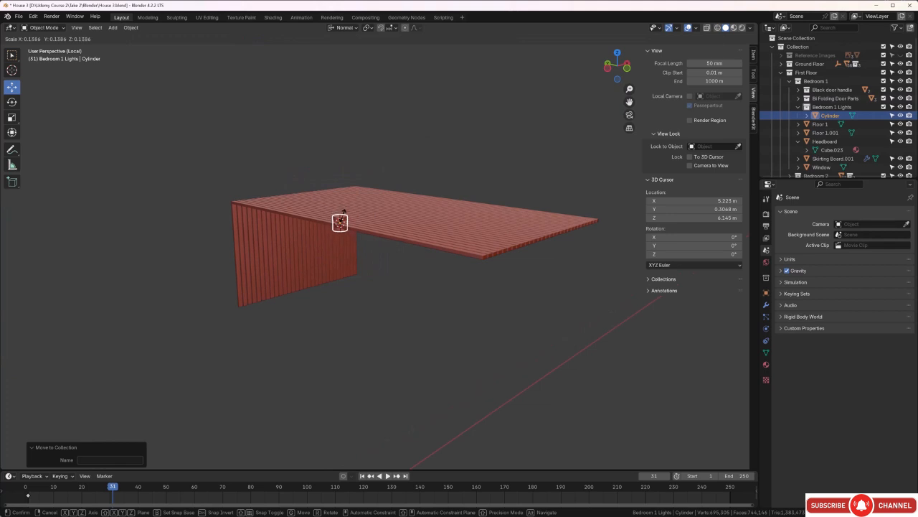
click(343, 213)
Compare the cylinder with the ceiling slats from above and scale it down uniformly to about 0.16 m across.
key(KP_7)
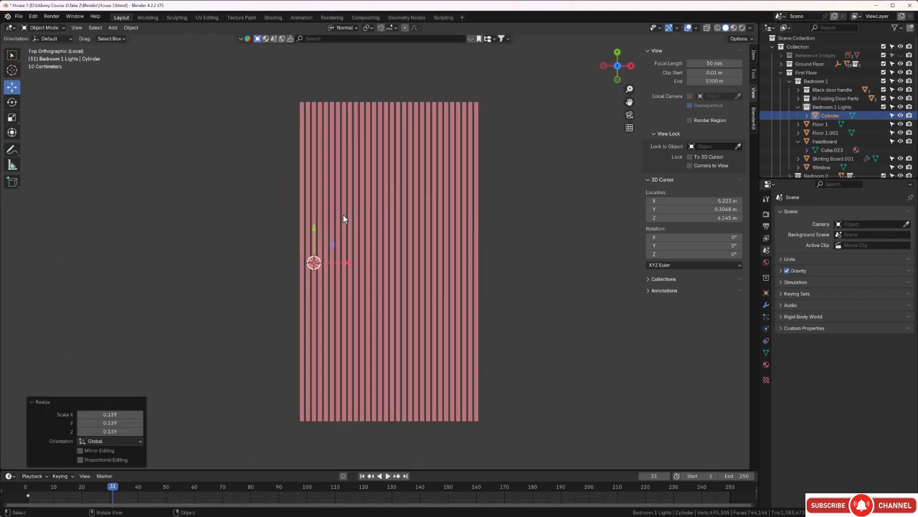
scroll(292, 271, up, 4)
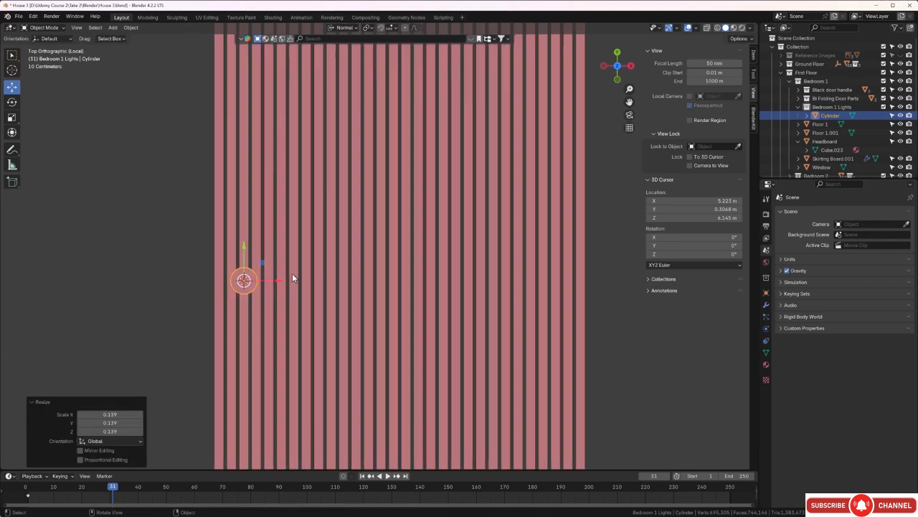
shift+middle_drag(292, 278, 407, 244)
scroll(375, 266, up, 3)
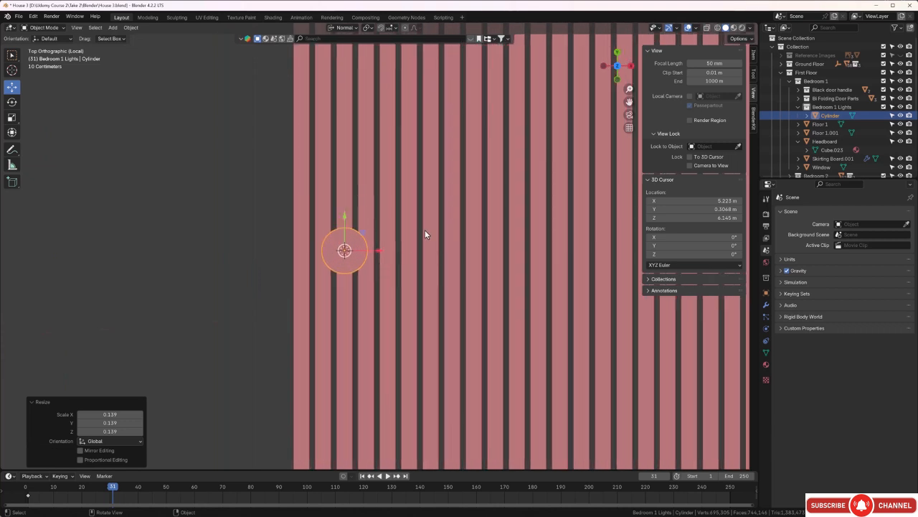
key(s)
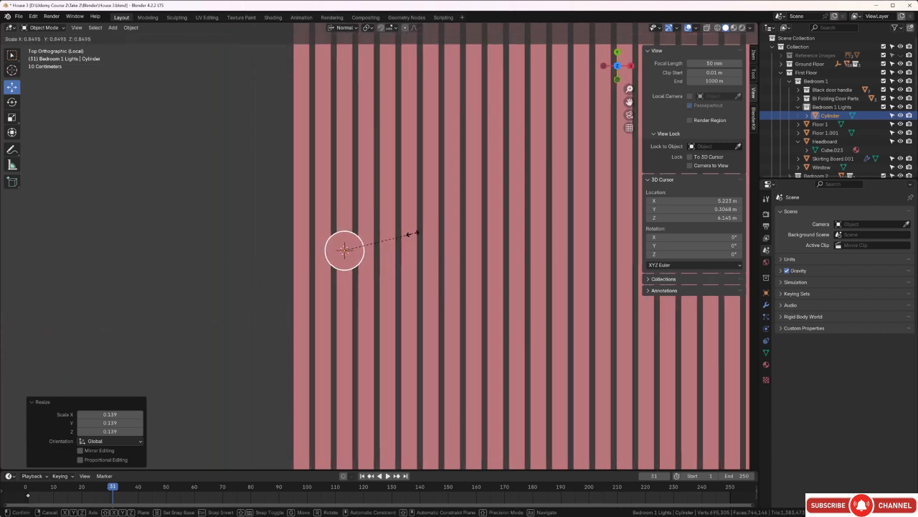
click(412, 234)
click(752, 56)
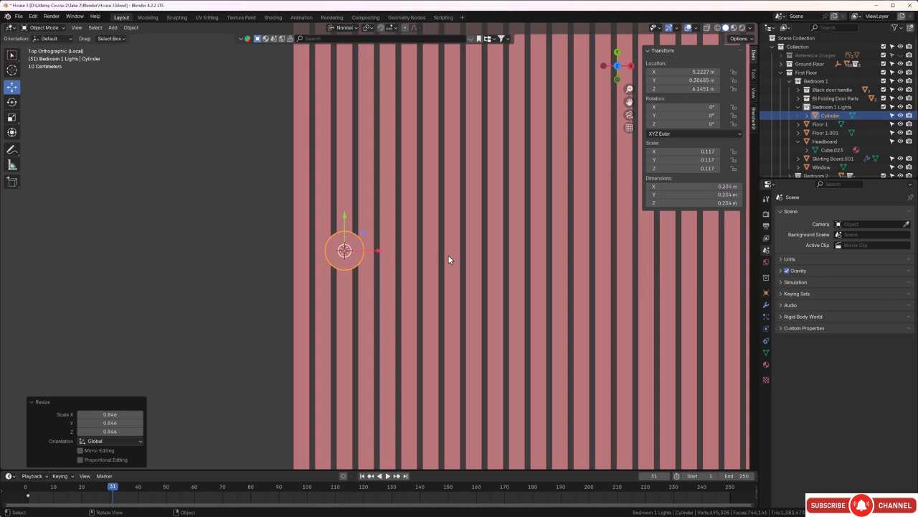
key(s)
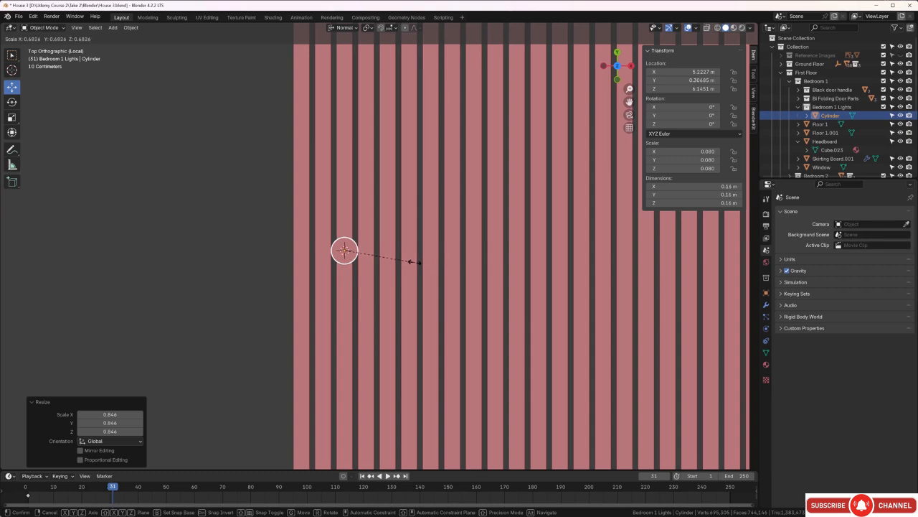
click(414, 261)
Flatten the cylinder along Z to about 0.031 m thick and lower it about 0.069 m beneath the slats.
middle_drag(362, 277, 495, 240)
scroll(453, 181, up, 2)
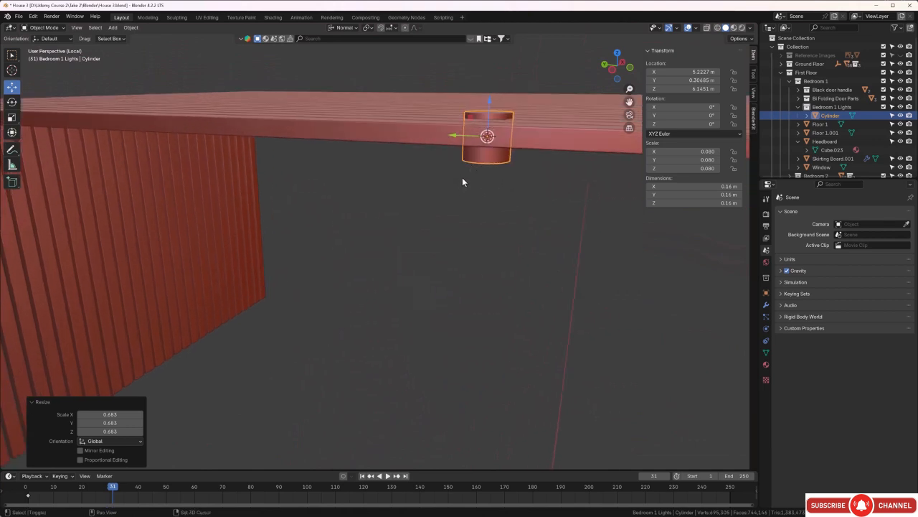
shift+middle_drag(462, 177, 412, 192)
key(s)
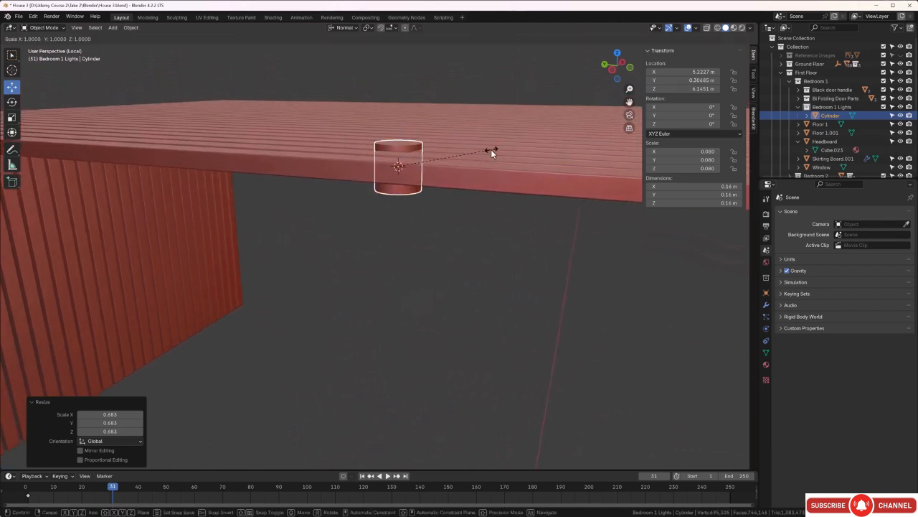
key(z)
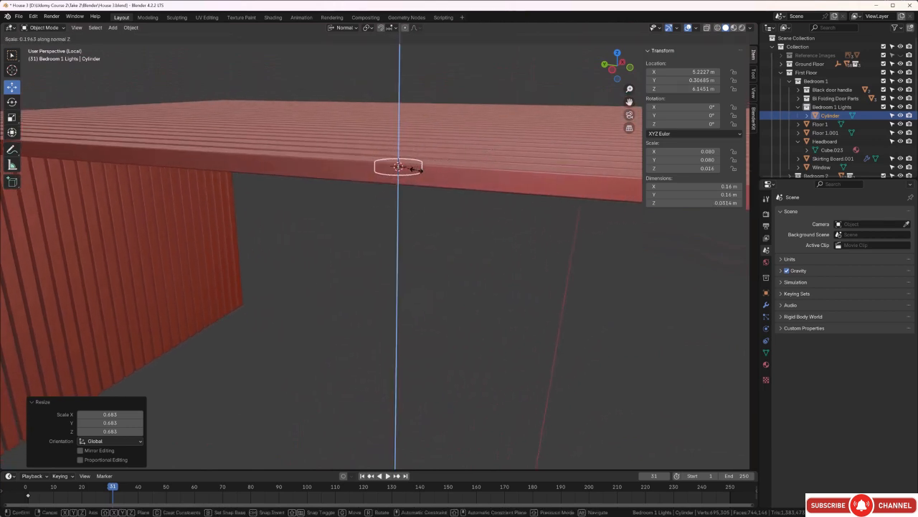
click(400, 168)
drag(400, 137, 399, 158)
Scale the disc slightly thinner along Z to a thickness of about 0.028 m.
middle_drag(412, 221, 431, 202)
scroll(427, 153, up, 3)
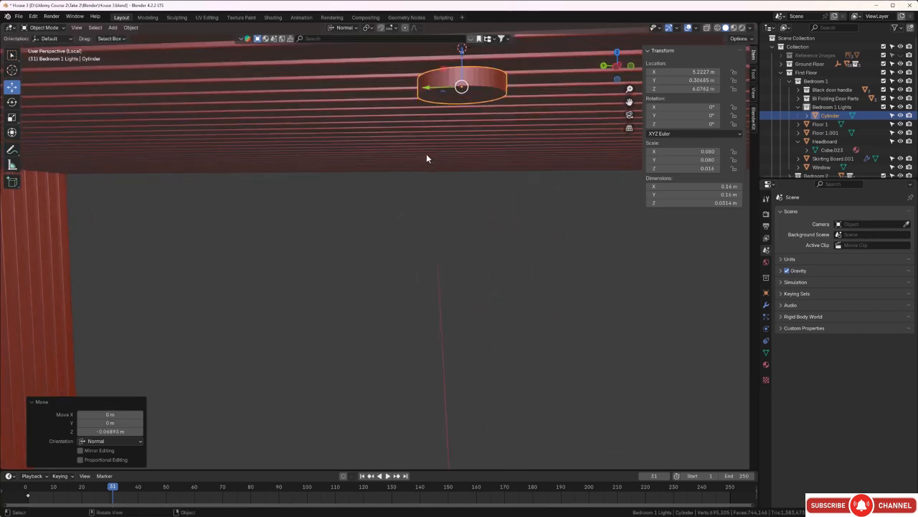
middle_drag(428, 160, 386, 209)
scroll(378, 179, up, 3)
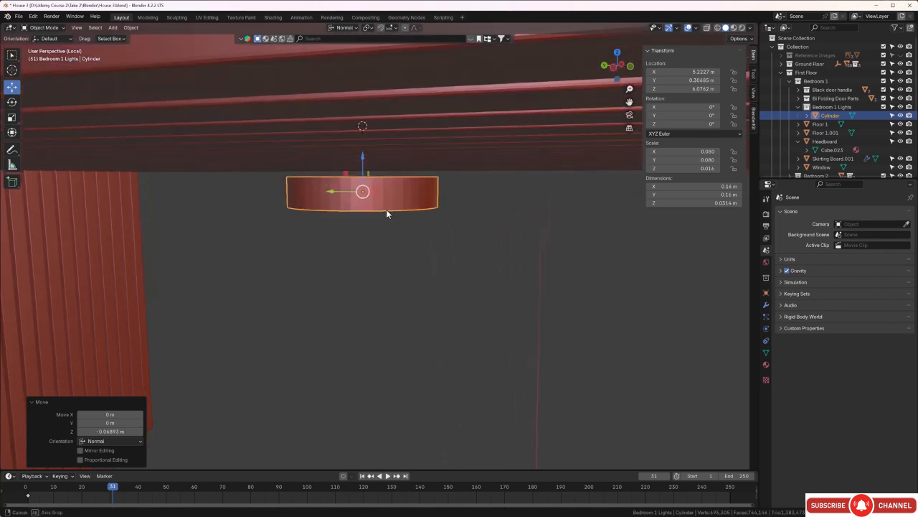
key(s)
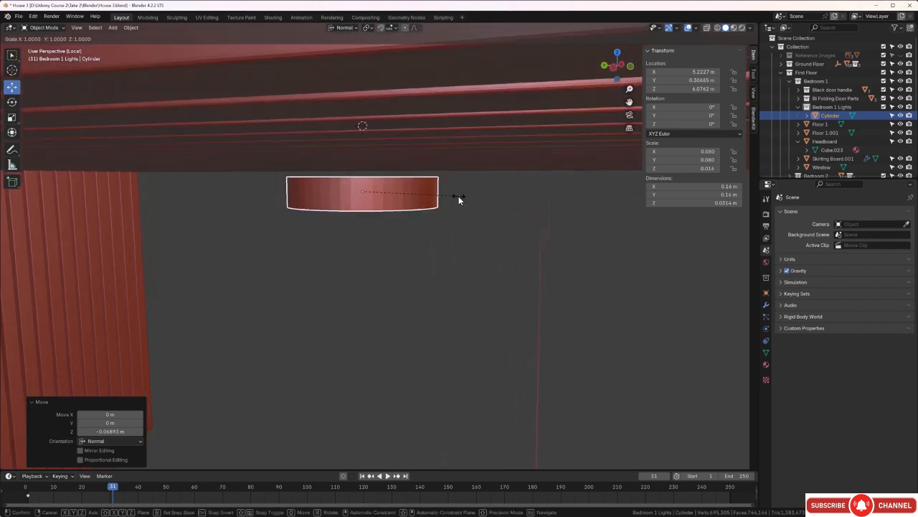
key(z)
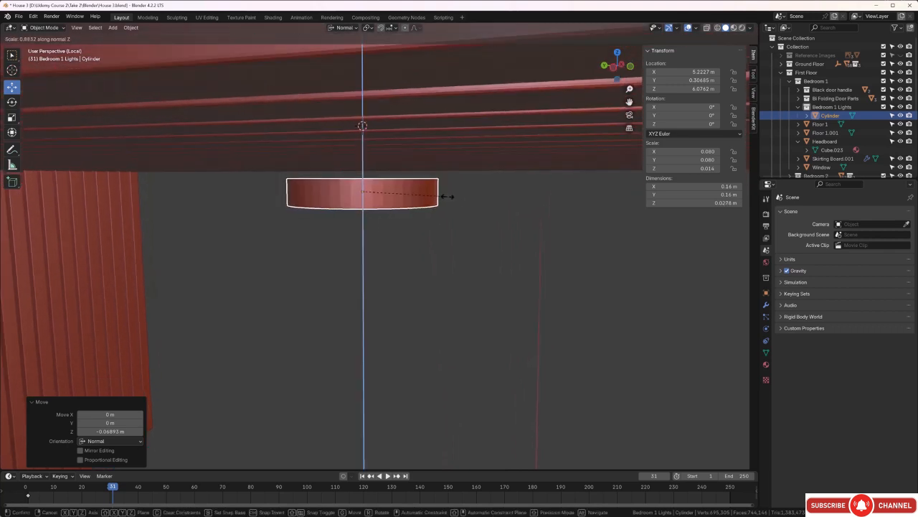
click(443, 196)
Leave the current local view and isolate only the light disc.
scroll(441, 201, down, 4)
mouse_move(440, 205)
middle_down()
mouse_move(443, 213)
mouse_move(450, 198)
mouse_move(442, 203)
middle_up()
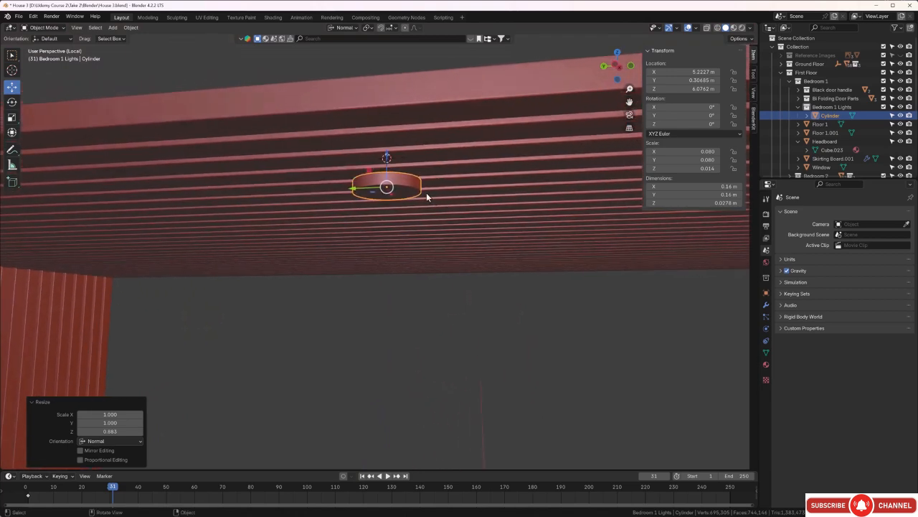
key(KP_Divide)
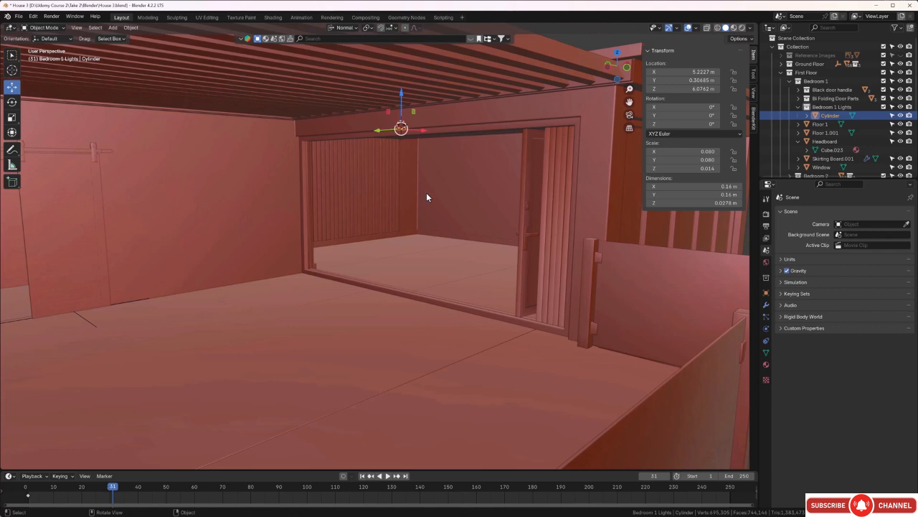
key(KP_Divide)
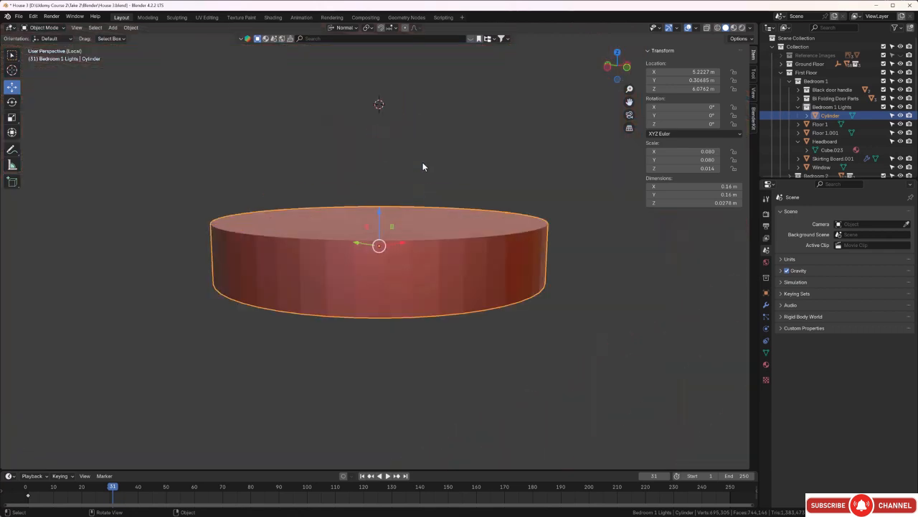
Apply the rotation and scale of the light disc.
click(393, 205)
middle_drag(393, 207, 407, 168)
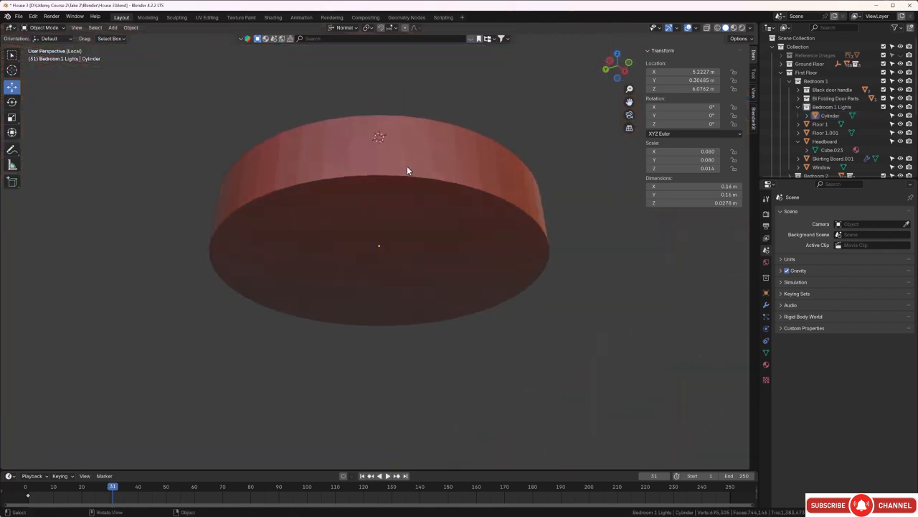
click(408, 171)
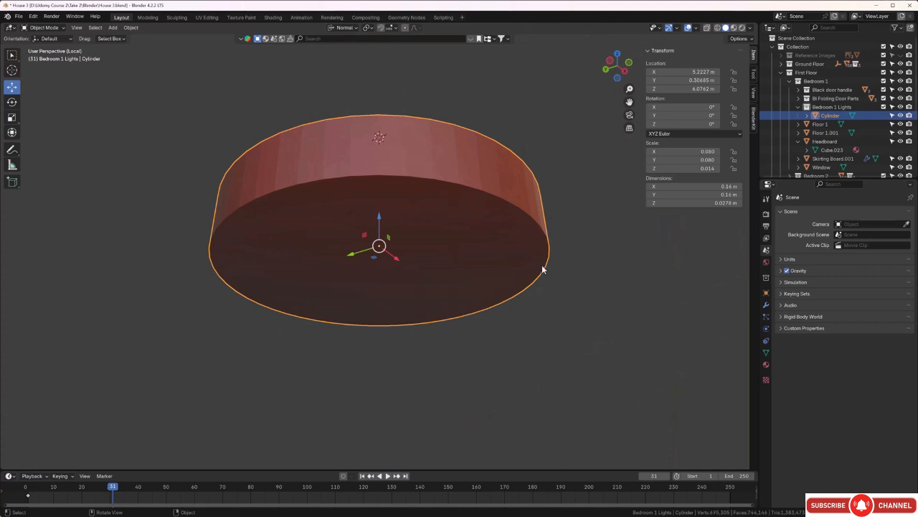
key(ctrl+a)
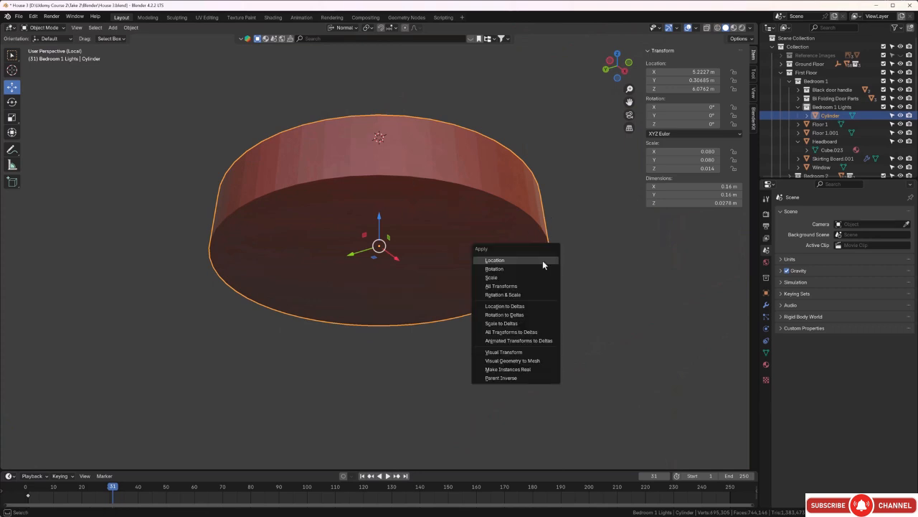
click(520, 294)
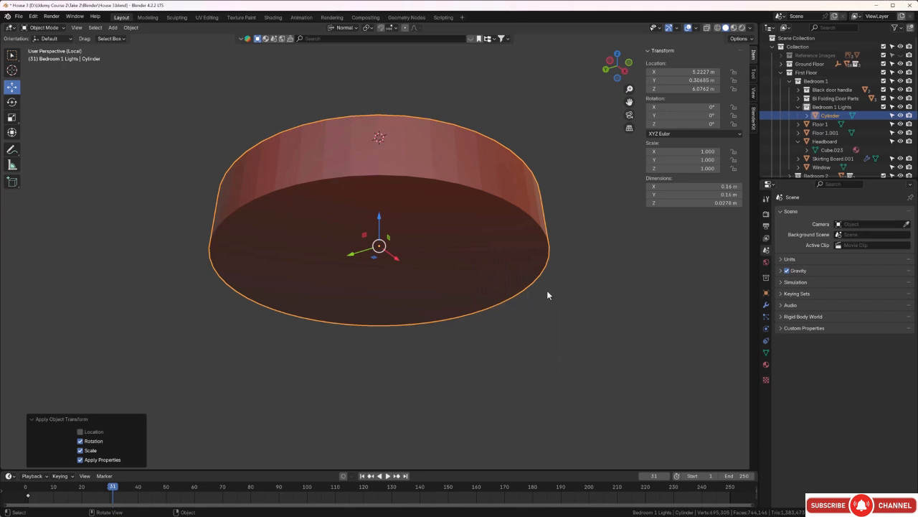
Bevel the disc's bottom edge loop with 5 segments and a width of about 0.018 m, then clear the selection.
key(Tab)
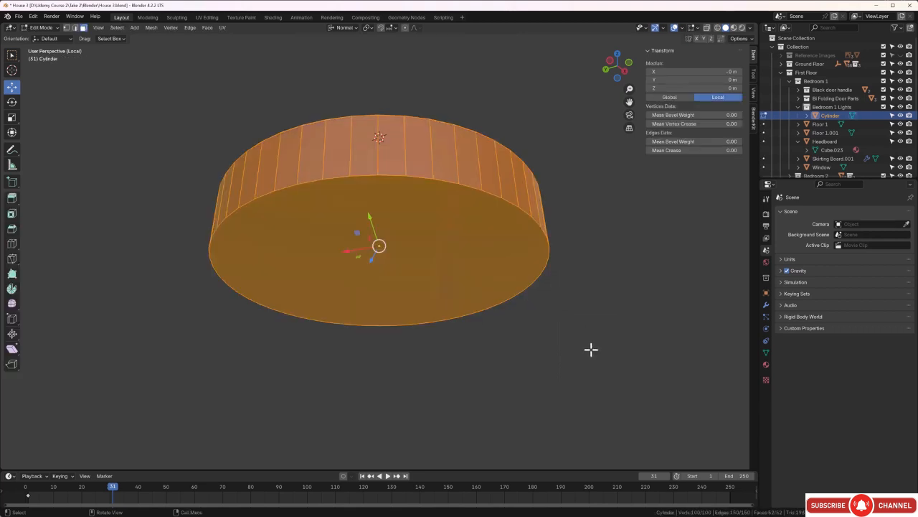
key(alt+a)
key(2)
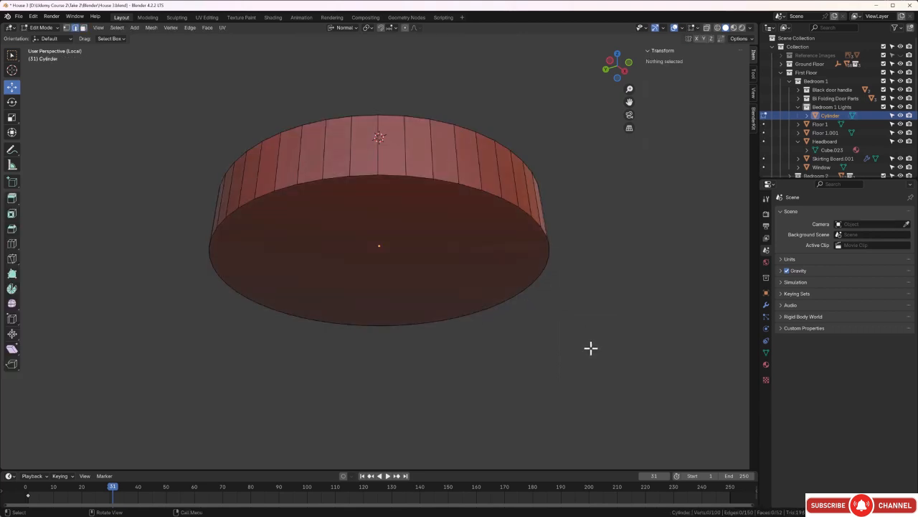
alt+click(389, 174)
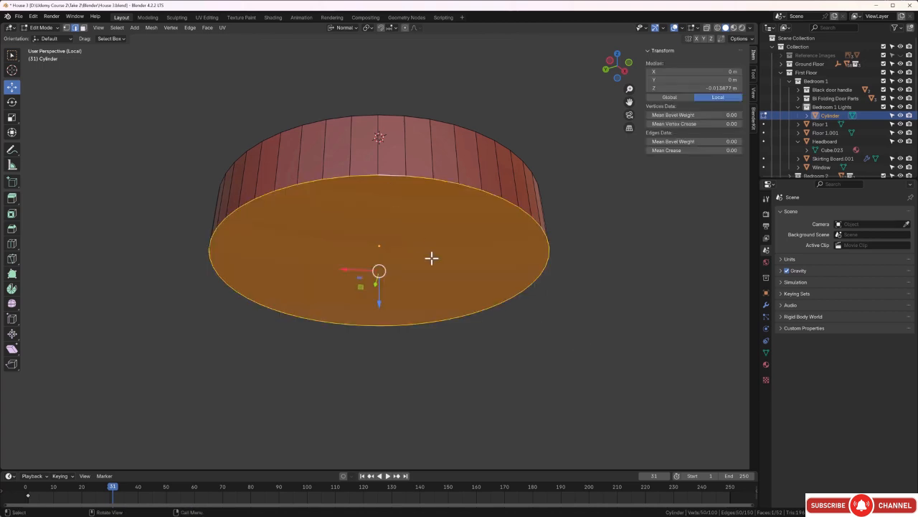
key(ctrl+b)
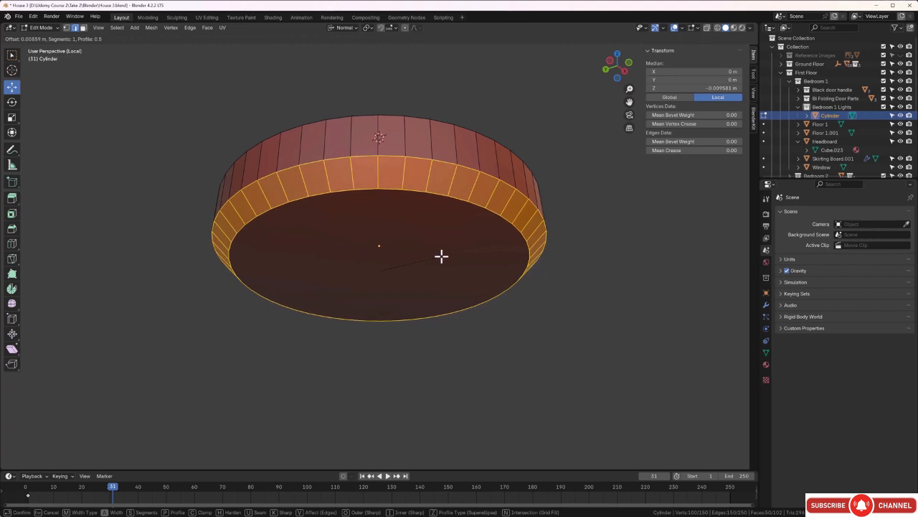
scroll(441, 256, up, 3)
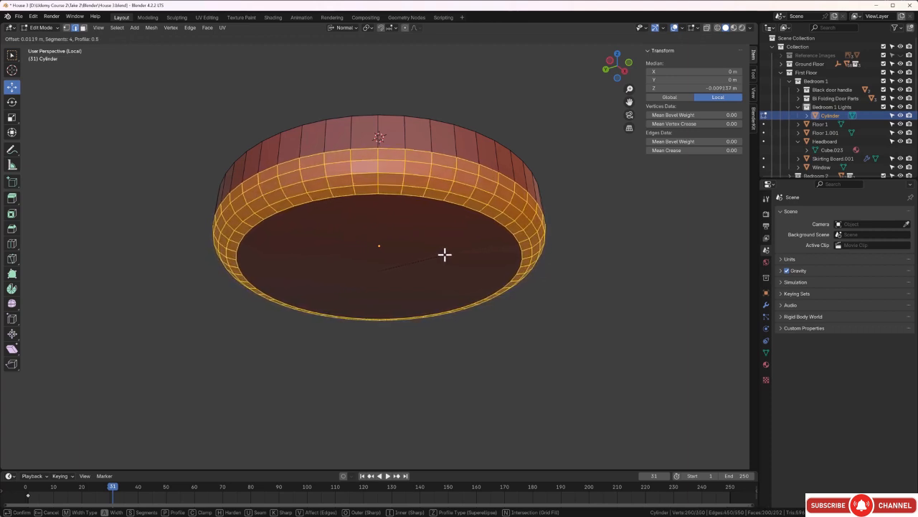
scroll(446, 254, up, 1)
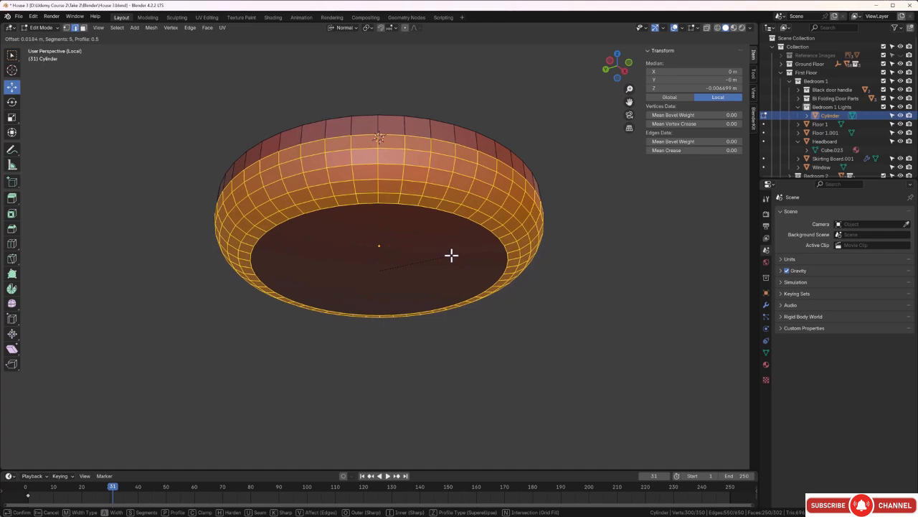
click(450, 254)
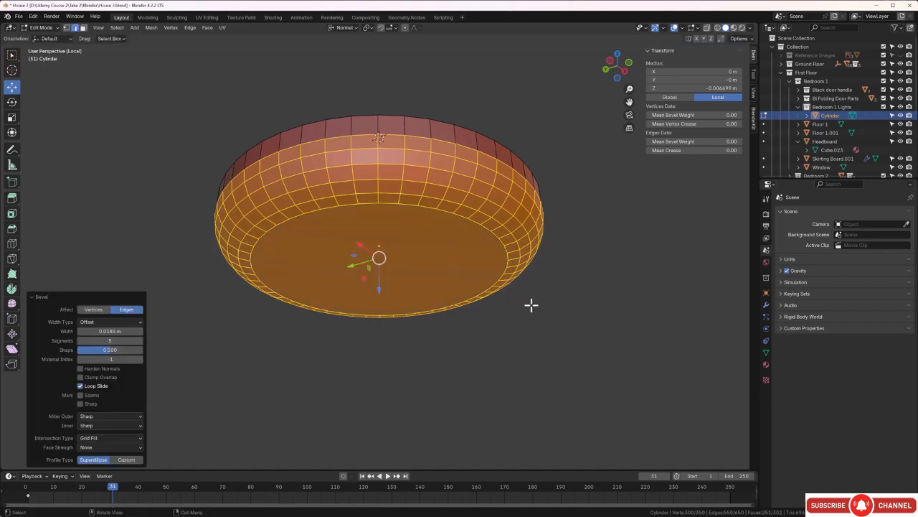
click(559, 312)
Extrude the disc's flat bottom face inward by about 0.009 m to form a recess.
middle_drag(535, 324, 562, 294)
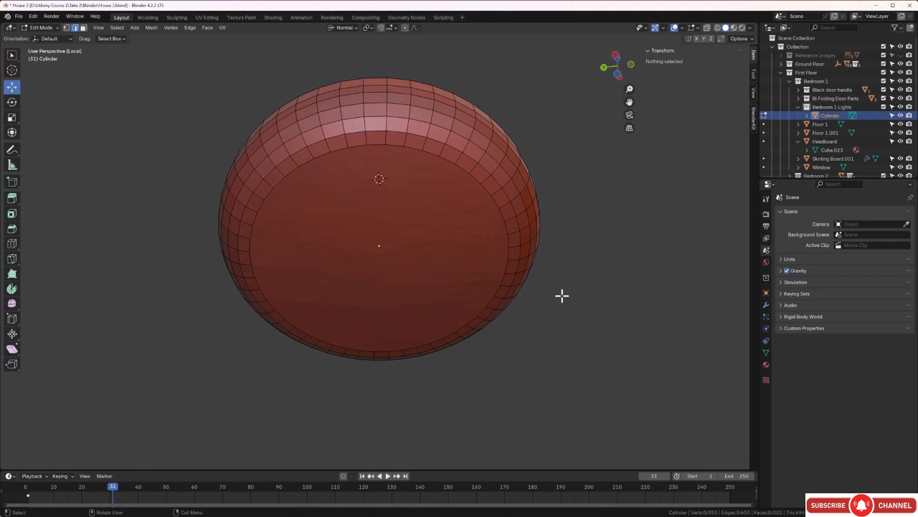
key(3)
click(418, 254)
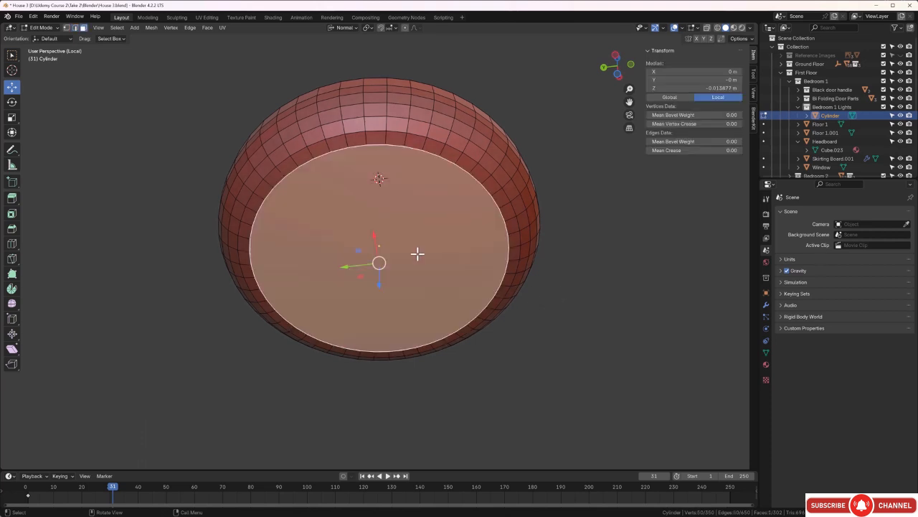
mouse_move(599, 318)
middle_down()
mouse_move(590, 342)
mouse_move(591, 332)
middle_up()
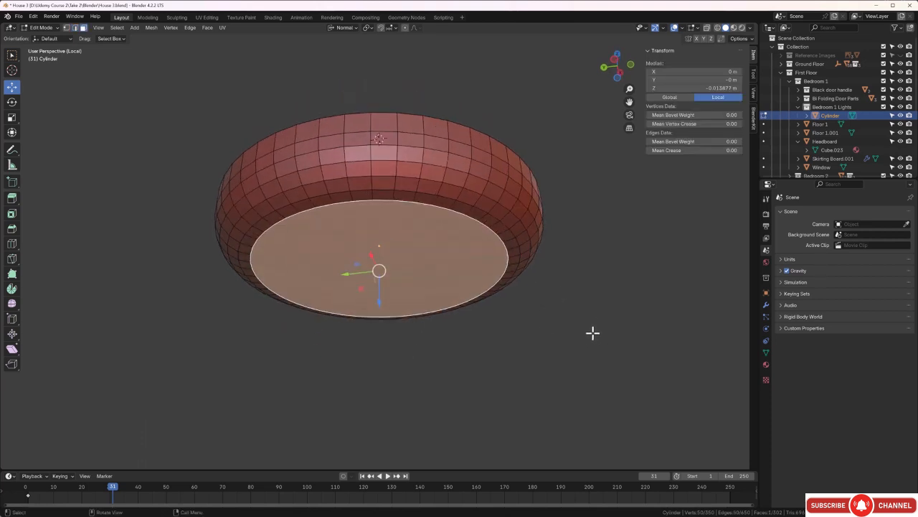
key(e)
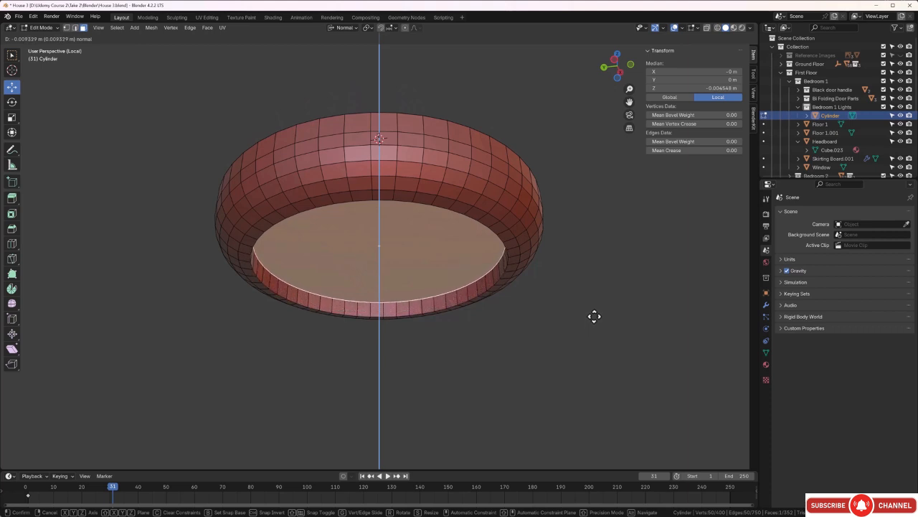
click(594, 316)
middle_drag(564, 343, 619, 314)
scroll(432, 285, up, 4)
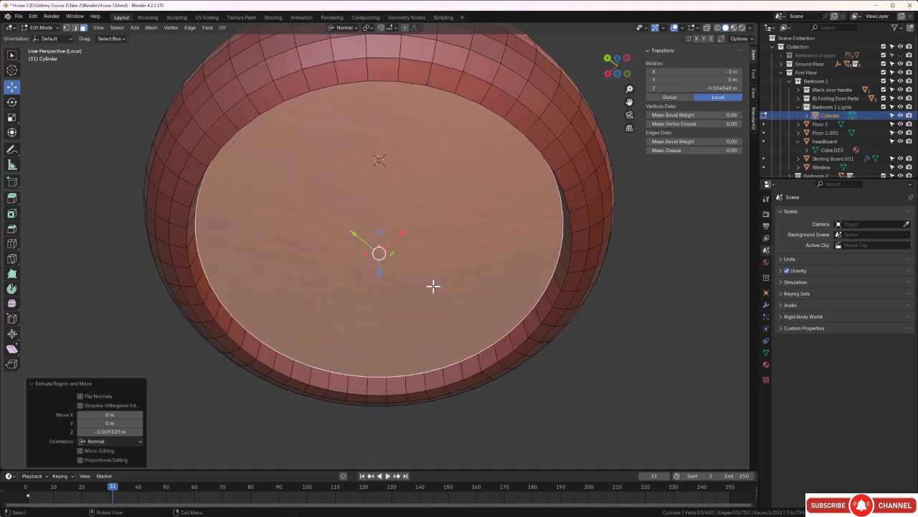
Inset the recessed bottom face by about 0.0038 m and lower the inner face about 0.0035 m along its normal.
middle_drag(433, 284, 437, 282)
scroll(436, 282, down, 1)
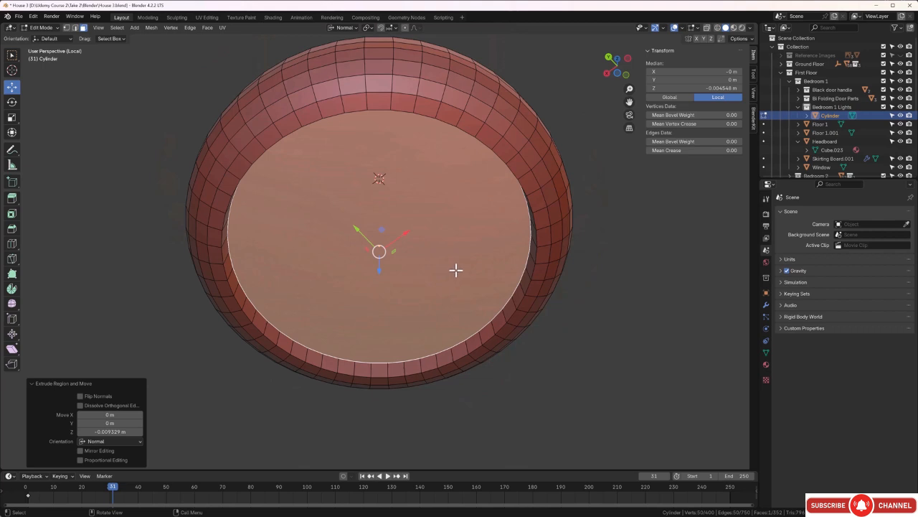
key(i)
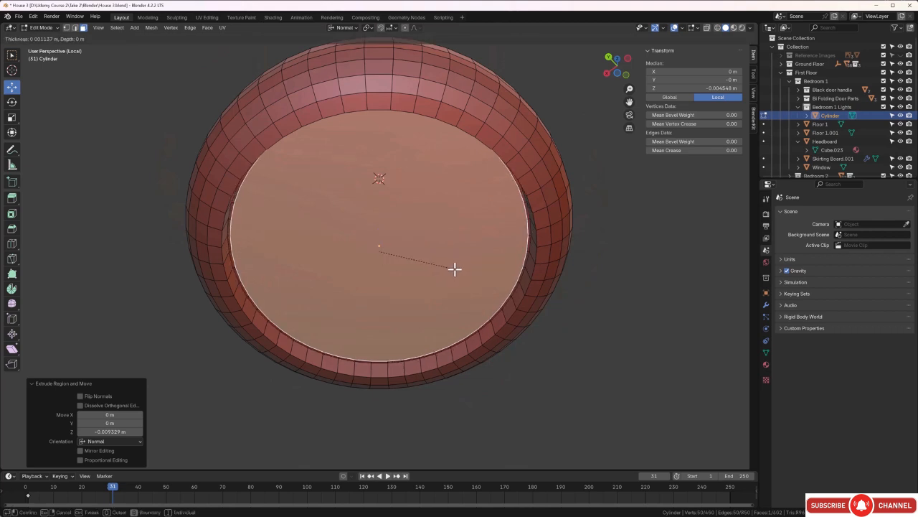
click(451, 269)
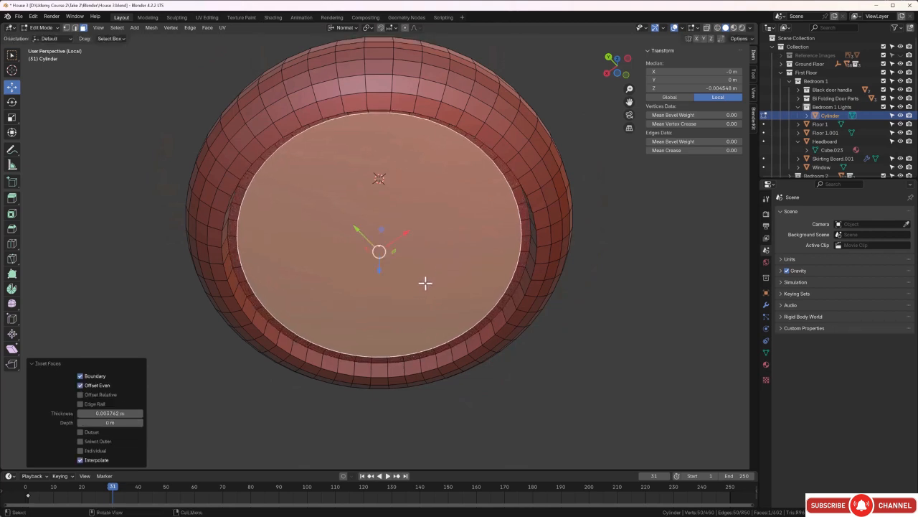
middle_drag(424, 281, 428, 299)
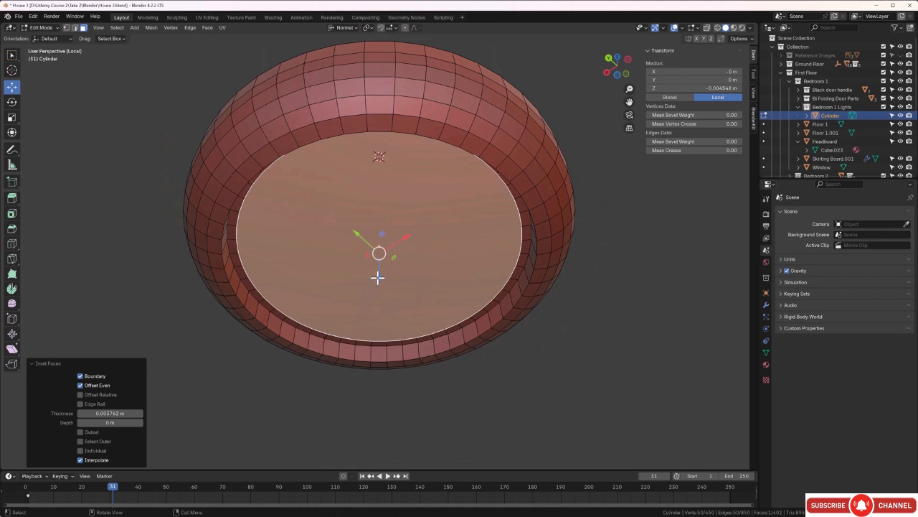
key(g)
key(z)
key(z)
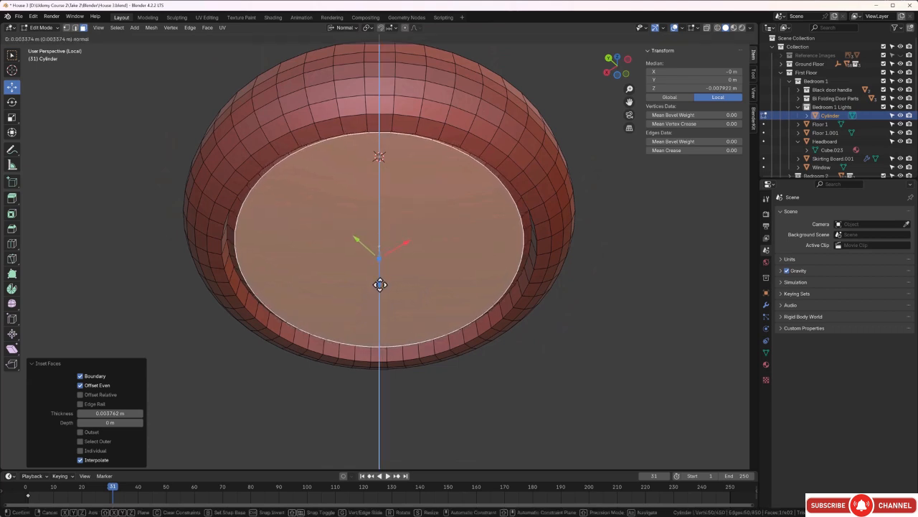
click(379, 284)
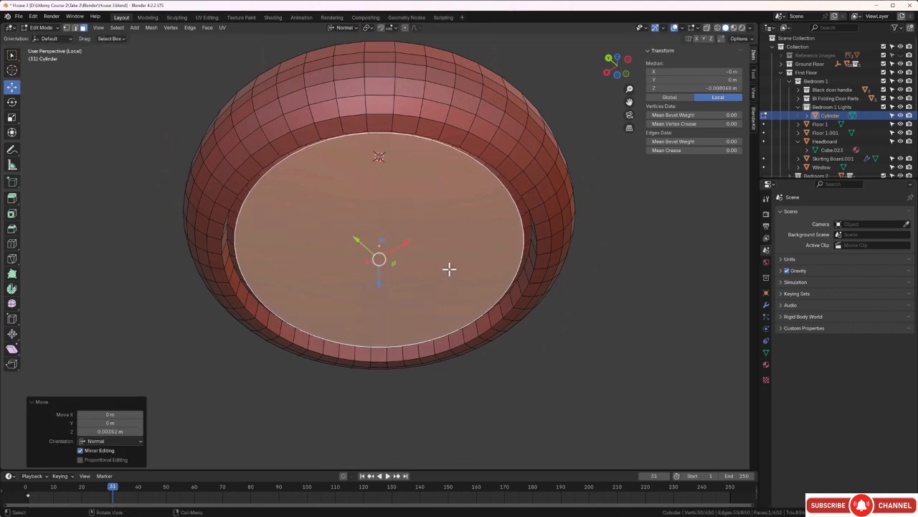
Add two more dome rings by insetting the central face about 0.0036 m each time, lowering it about 0.0033 m and 0.0031 m.
key(i)
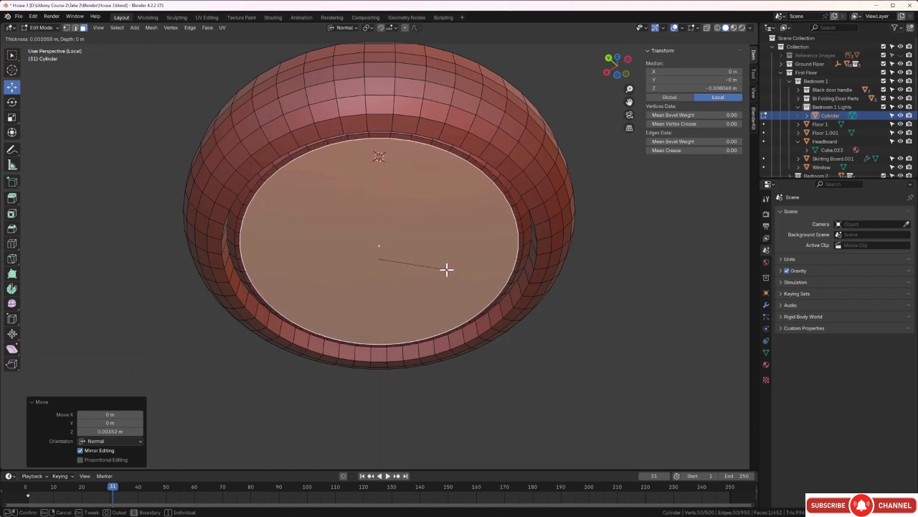
click(444, 272)
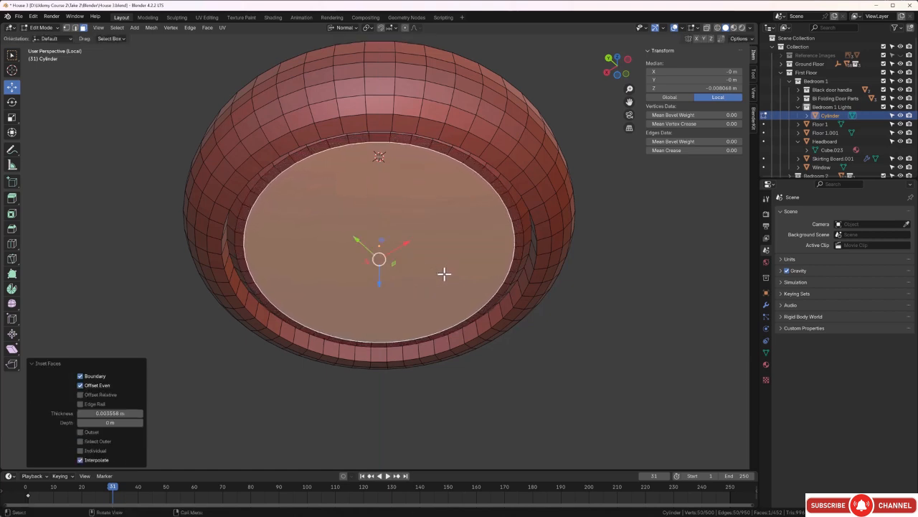
drag(379, 285, 381, 291)
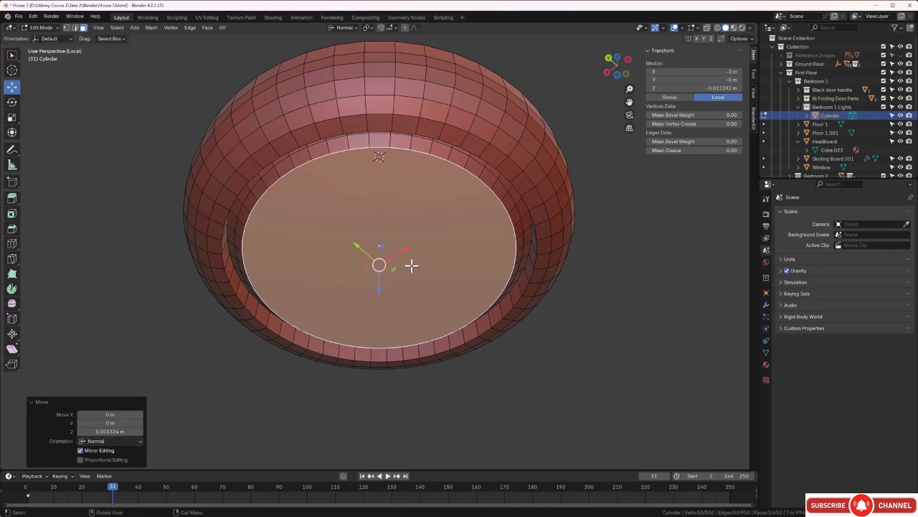
key(i)
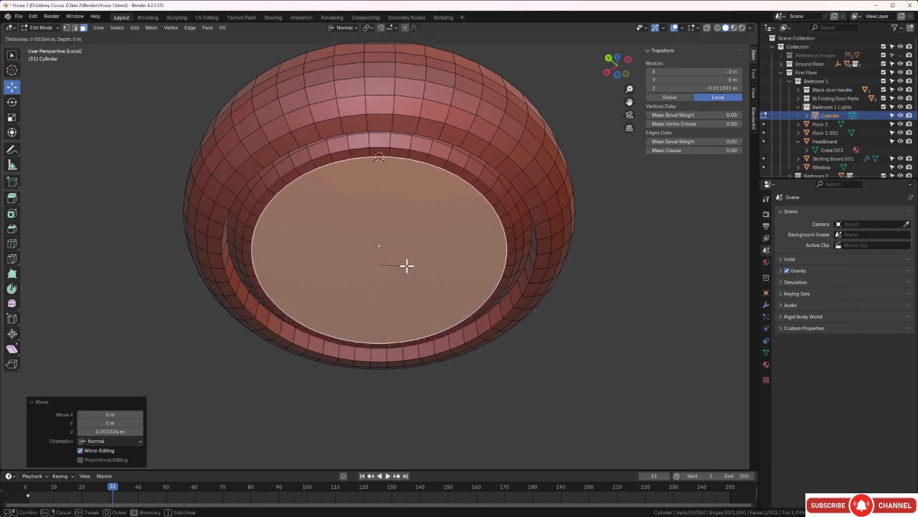
click(407, 267)
drag(378, 289, 378, 297)
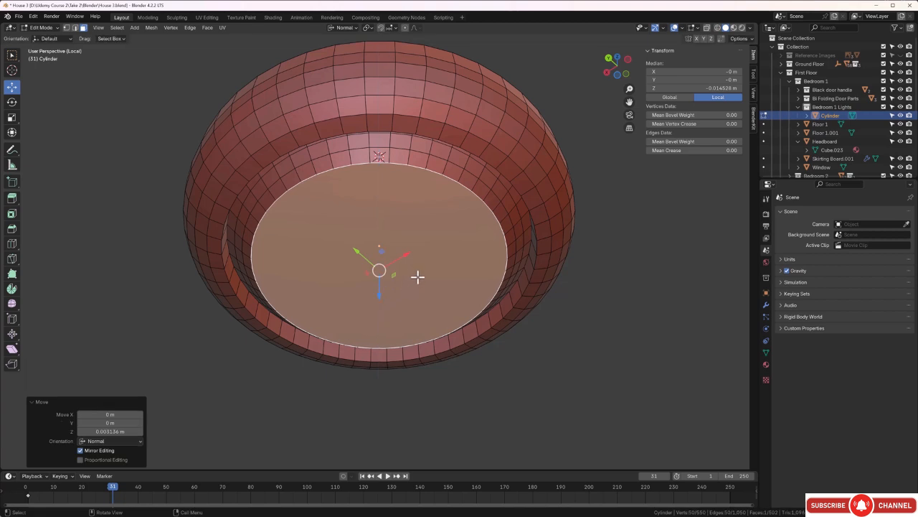
Continue the dome with insets of about 0.0045 m and 0.0048 m, lowering the central face about 0.0031 m after each.
key(i)
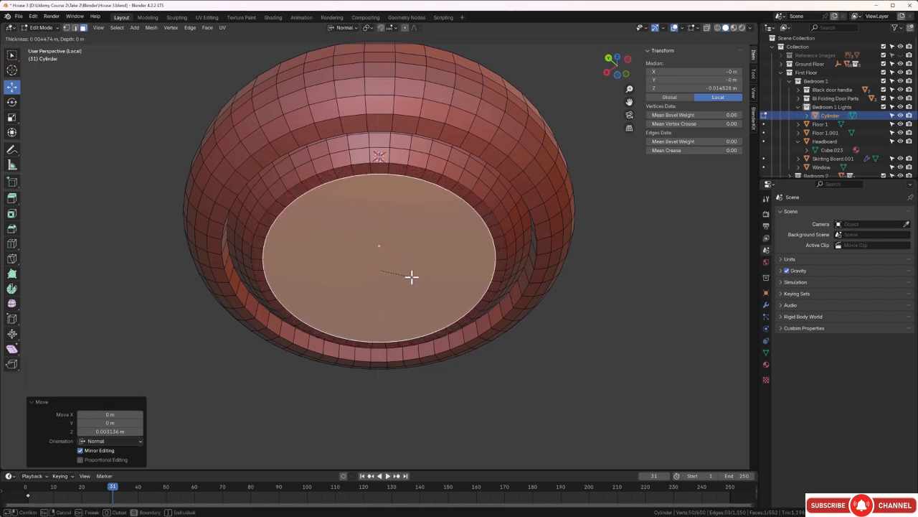
click(412, 277)
drag(375, 298, 377, 304)
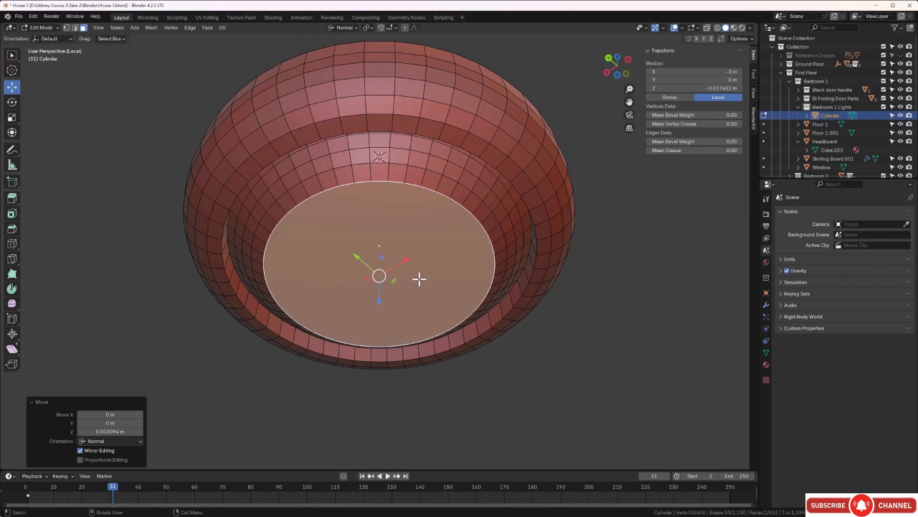
key(i)
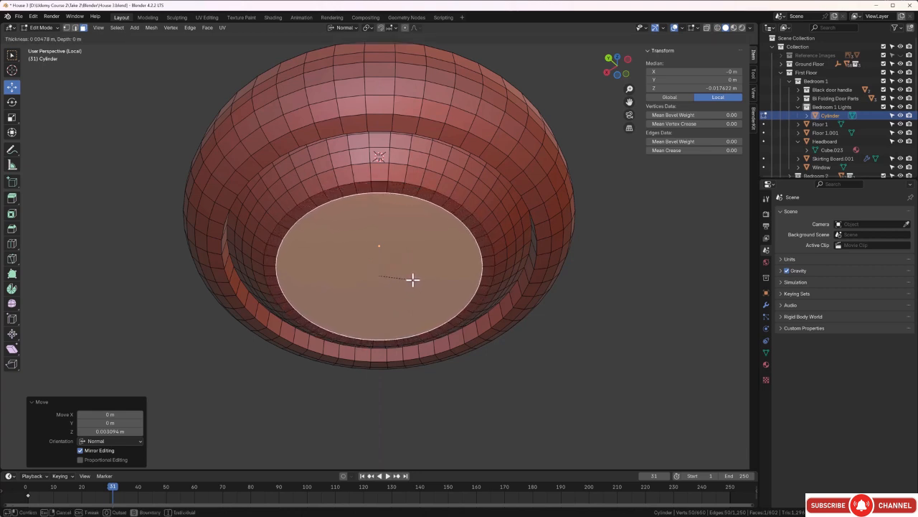
click(413, 278)
drag(380, 302, 380, 309)
Inset the central face twice more, first by about 0.0062 m, lowering it about 0.0026 m and 0.0022 m respectively.
key(i)
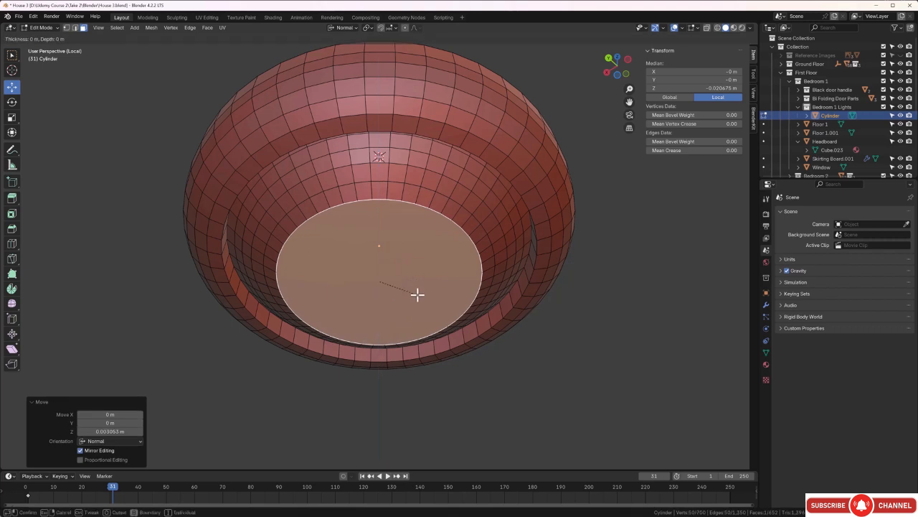
click(405, 298)
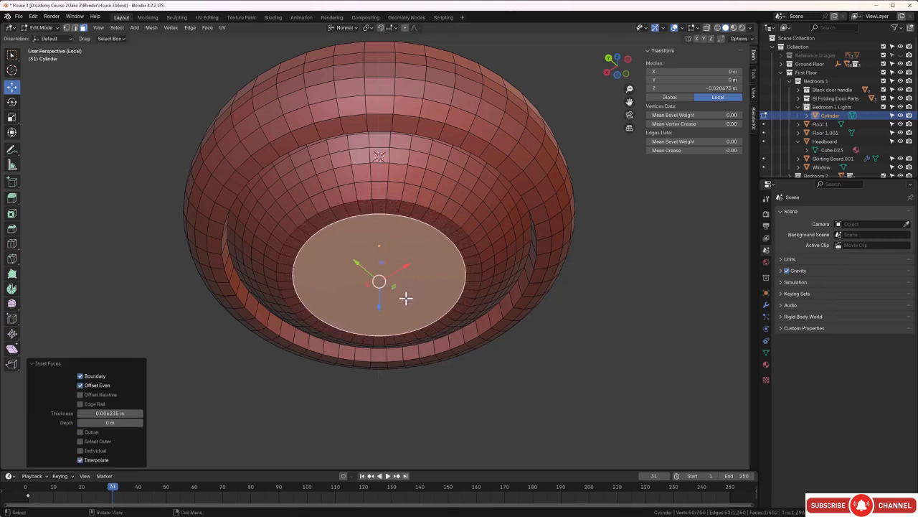
drag(380, 307, 379, 312)
key(i)
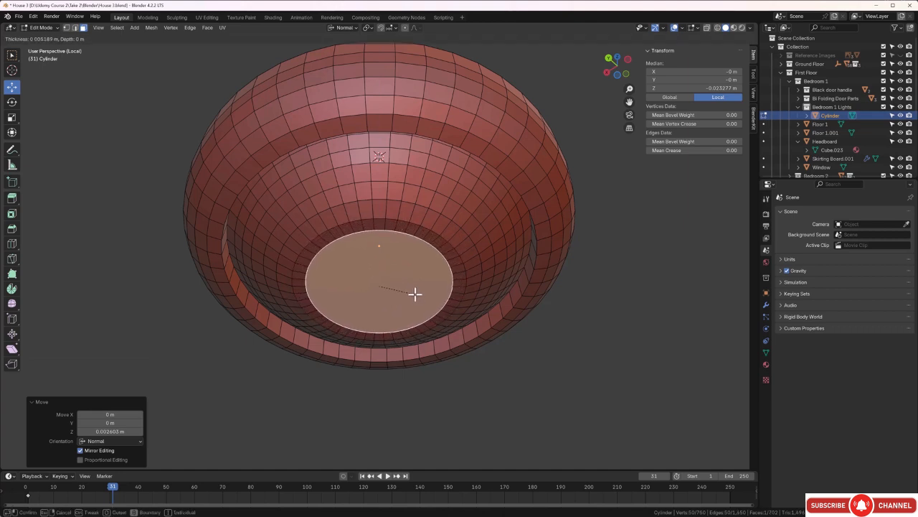
click(415, 299)
middle_drag(414, 299, 393, 359)
drag(379, 328, 378, 334)
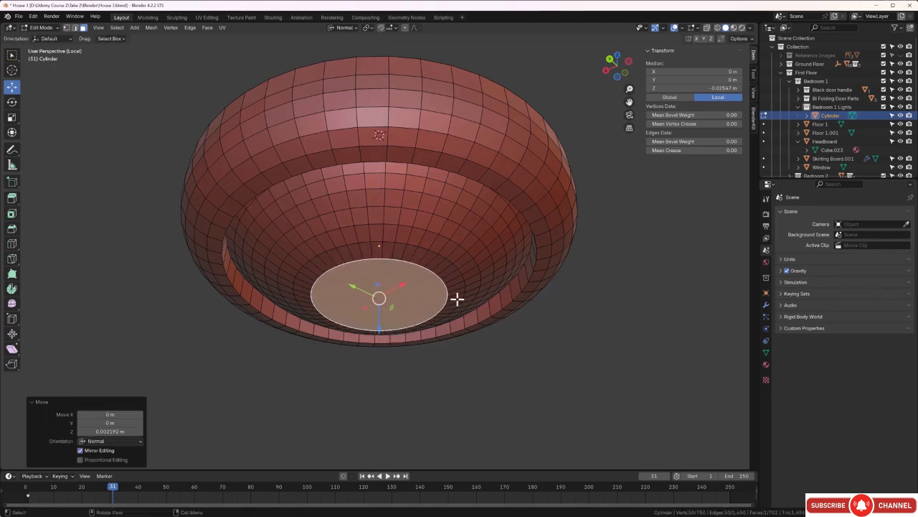
Flatten the dome's curve with insets of about 0.008 m and 0.0068 m, lowering the central face about 0.0022 m and 0.0011 m.
key(i)
click(438, 313)
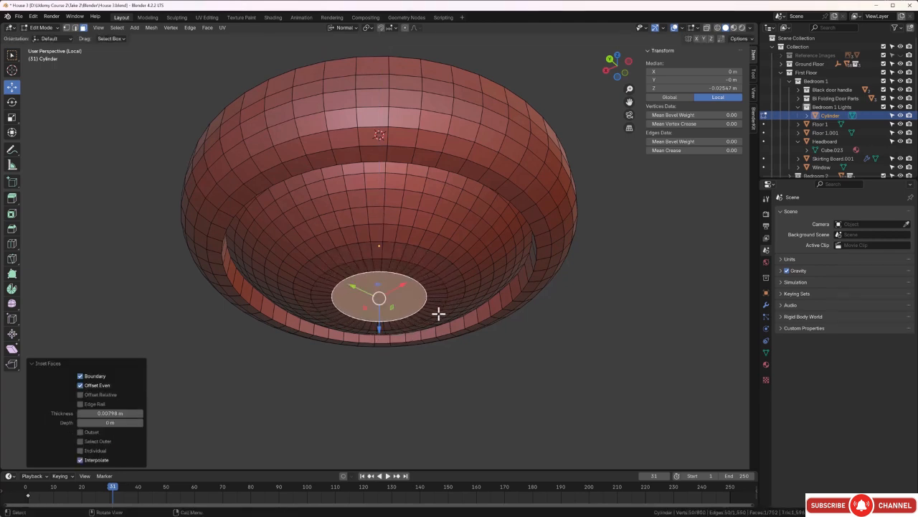
drag(380, 329, 380, 334)
key(i)
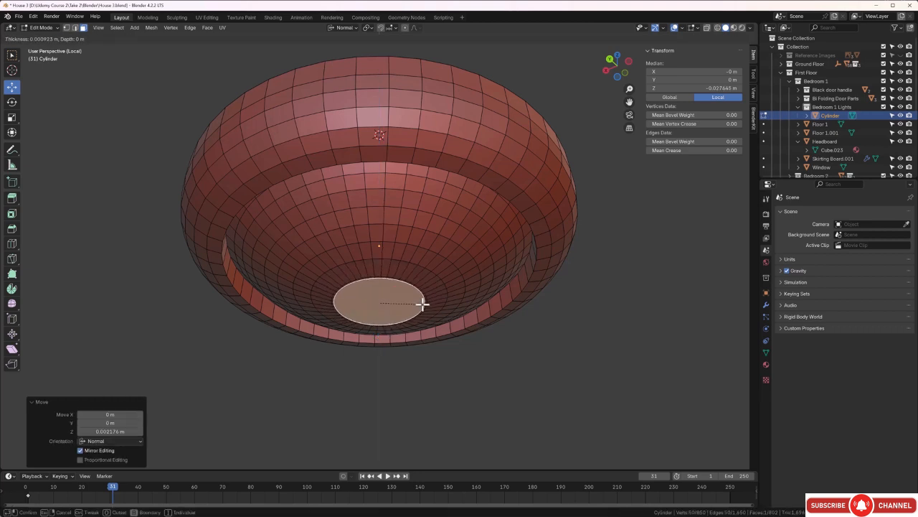
click(398, 323)
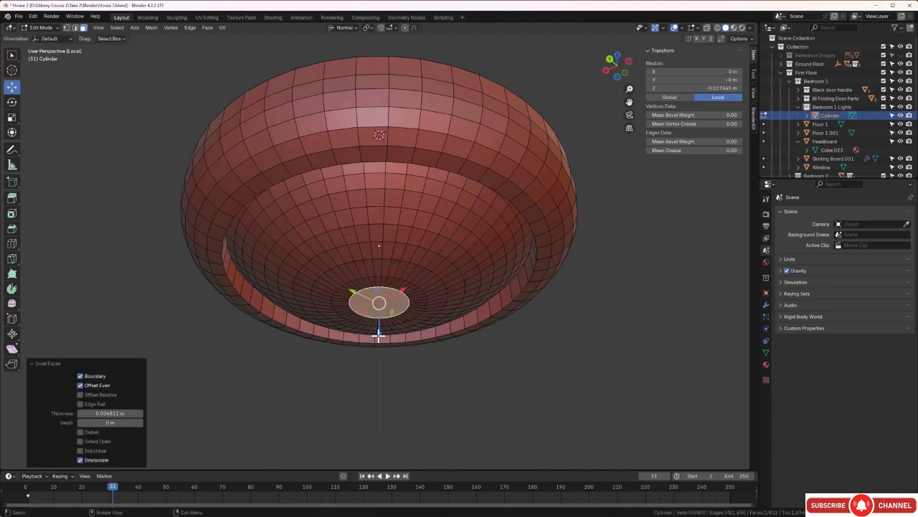
drag(379, 334, 379, 334)
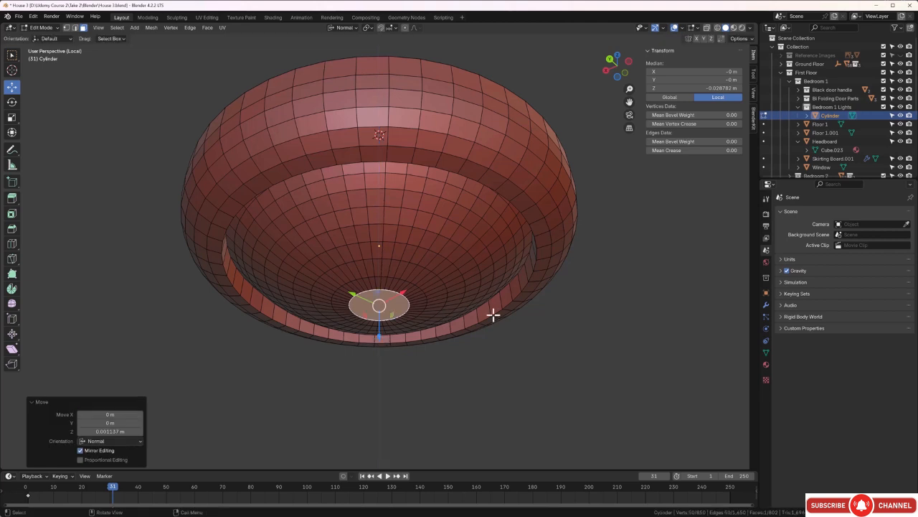
Finish the dome's tip with an inset of about 0.0046 m lowered about 0.0003 m, and clear the selection.
key(i)
click(487, 318)
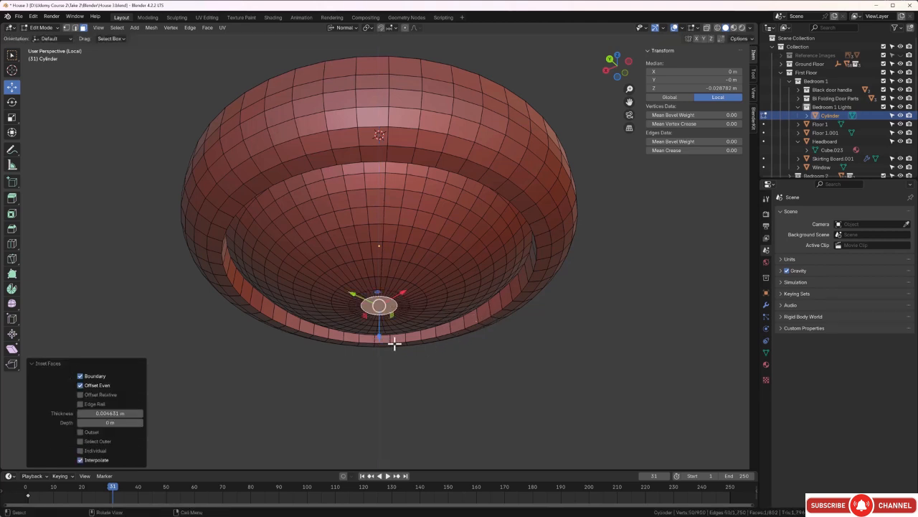
drag(379, 335, 378, 335)
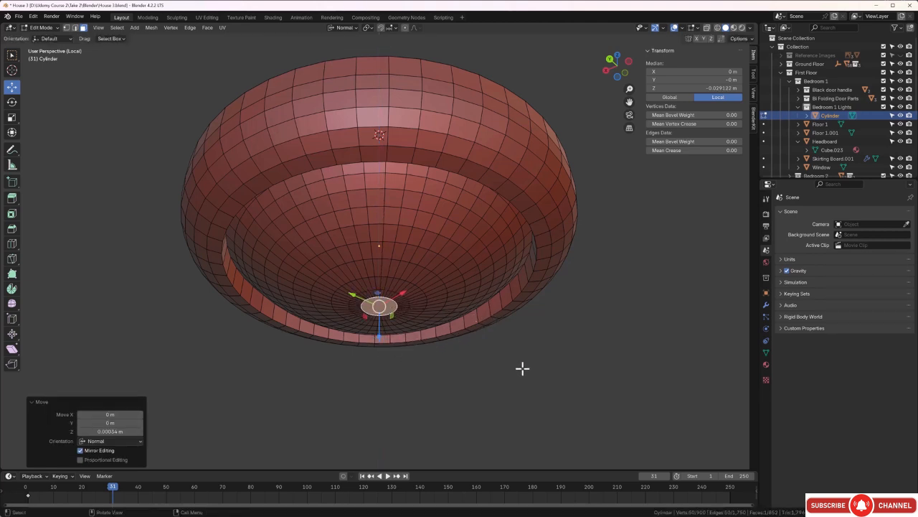
click(522, 368)
Bevel the edge loop at the recess's outer rim with 3 segments and a width of about 0.004 m, and clear the selection.
scroll(517, 355, down, 3)
middle_drag(507, 352, 569, 319)
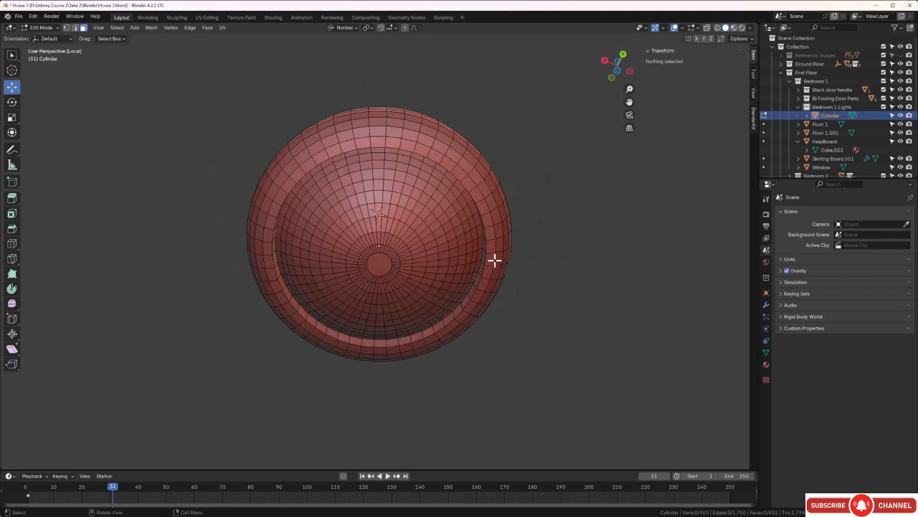
scroll(506, 221, up, 2)
key(2)
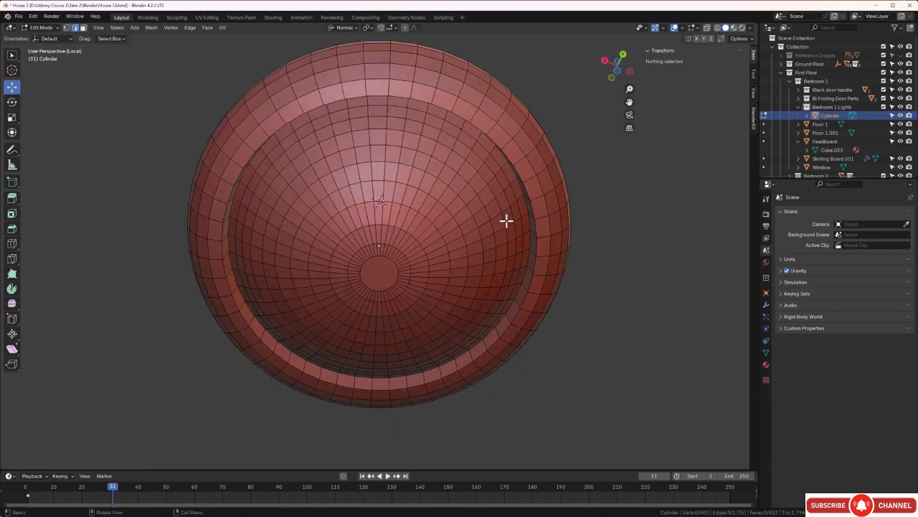
alt+click(537, 245)
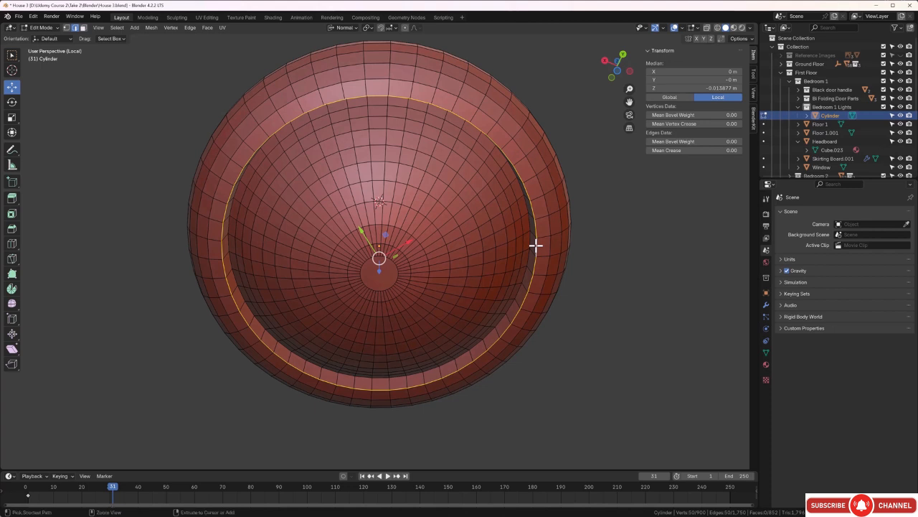
key(ctrl+b)
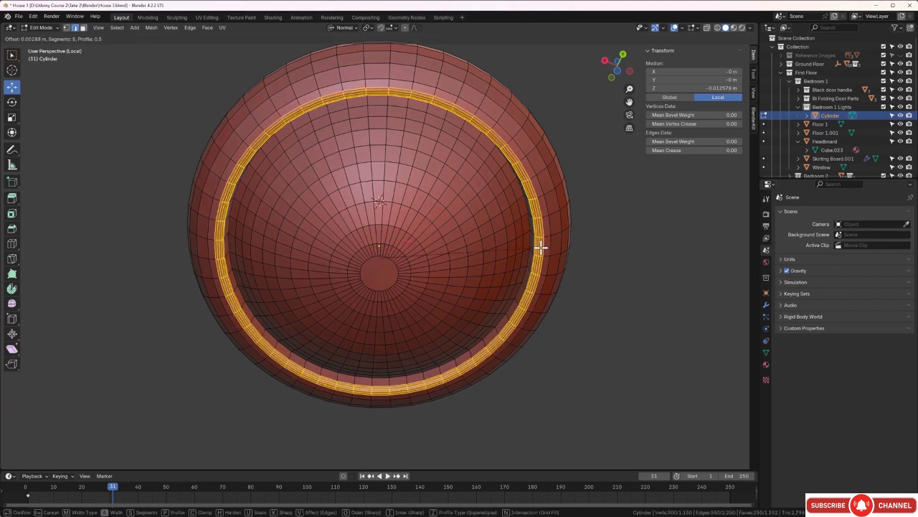
scroll(541, 248, down, 2)
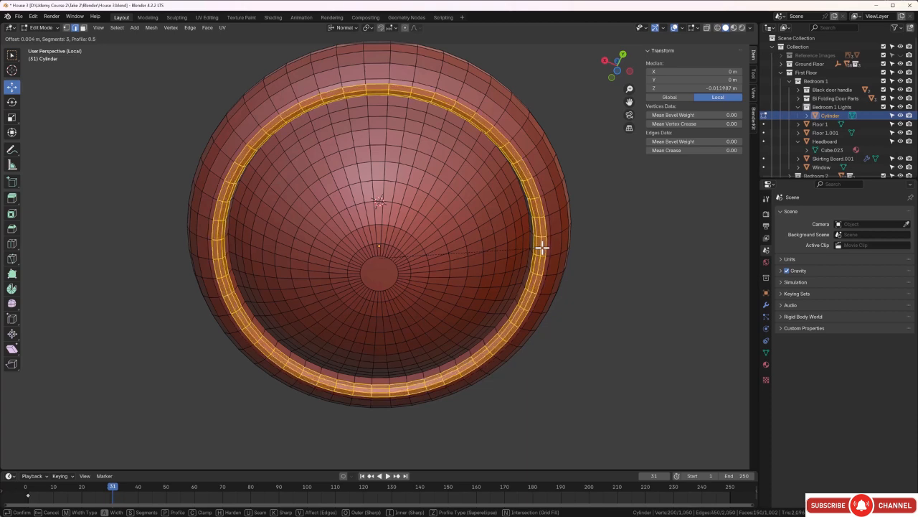
click(541, 248)
click(602, 303)
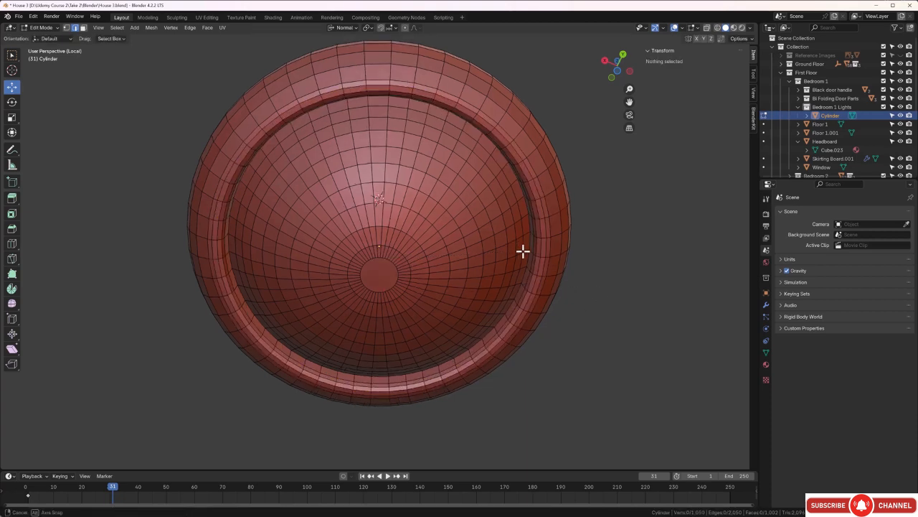
middle_drag(523, 250, 569, 294)
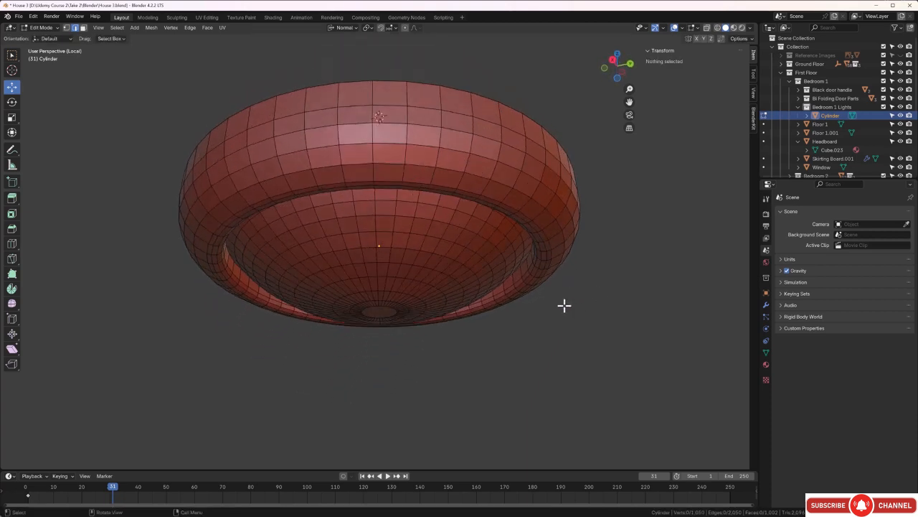
Return to Object Mode and apply Shade Auto Smooth to the light with an angle of about 37.7°.
key(Tab)
scroll(549, 306, down, 2)
middle_drag(503, 303, 516, 301)
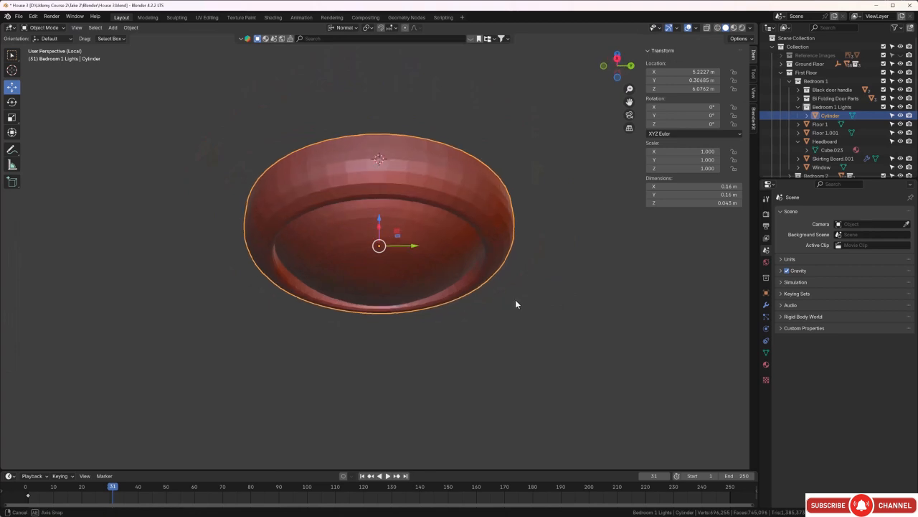
right_click(422, 181)
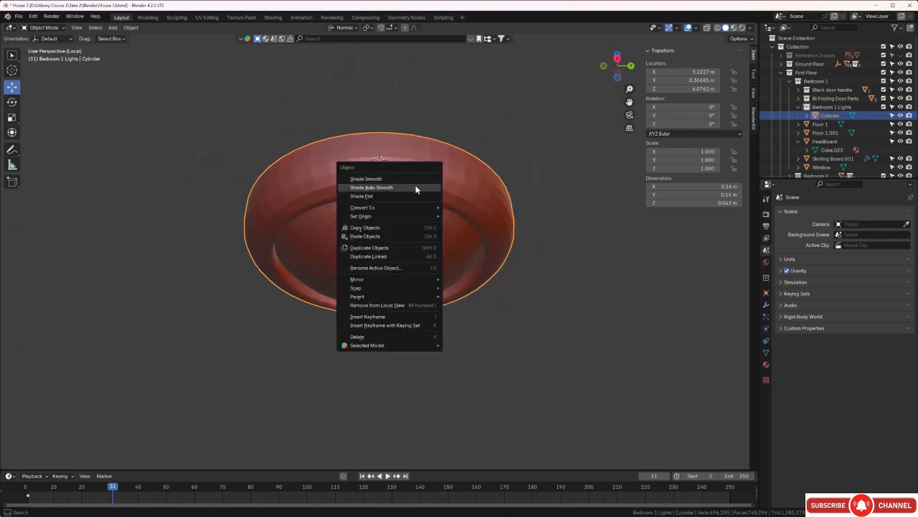
click(418, 187)
mouse_move(382, 226)
middle_down()
mouse_move(416, 263)
mouse_move(441, 252)
mouse_move(434, 180)
mouse_move(409, 203)
middle_up()
scroll(262, 279, up, 5)
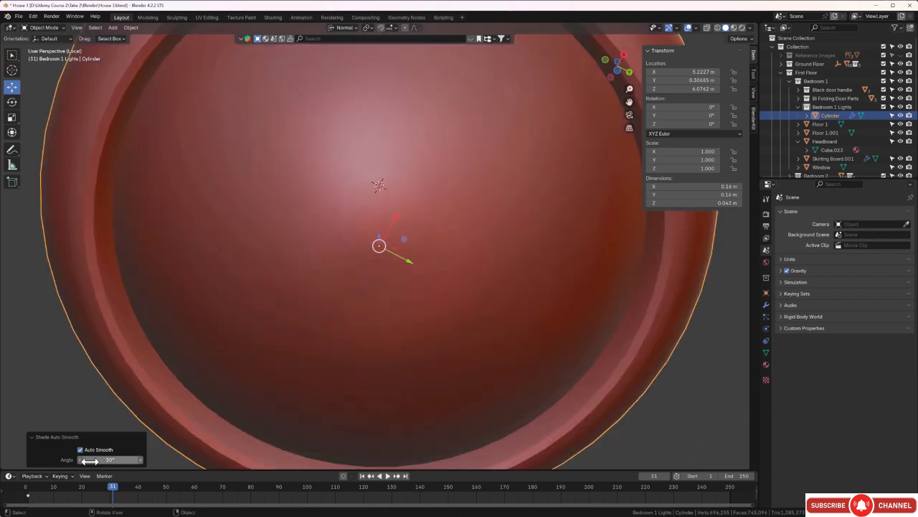
drag(108, 459, 127, 460)
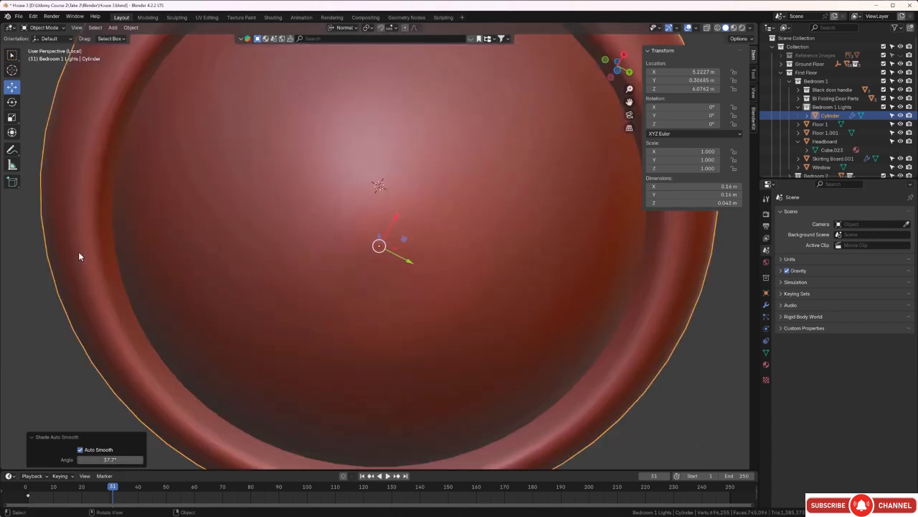
Inspect the smoothed light from below and from the side, and leave its isolated view to show the whole room.
scroll(164, 218, down, 6)
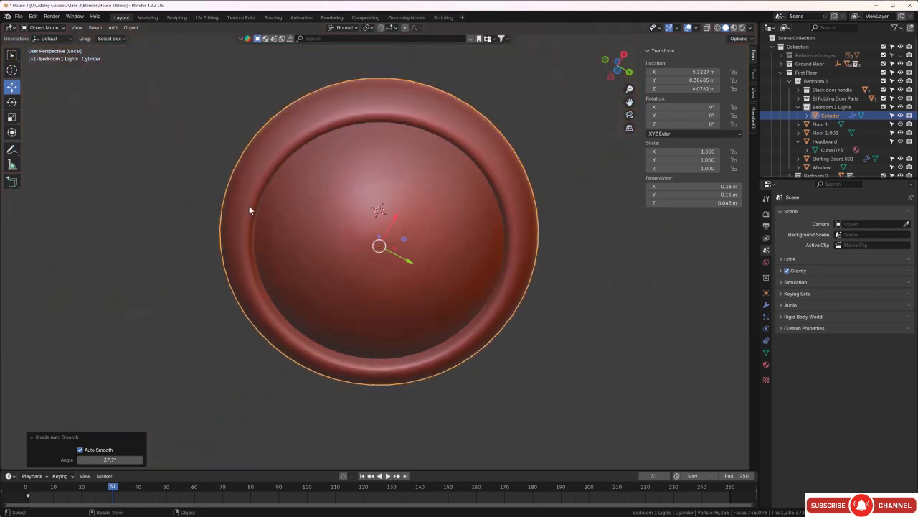
middle_drag(251, 208, 351, 257)
scroll(322, 192, up, 3)
scroll(353, 242, down, 2)
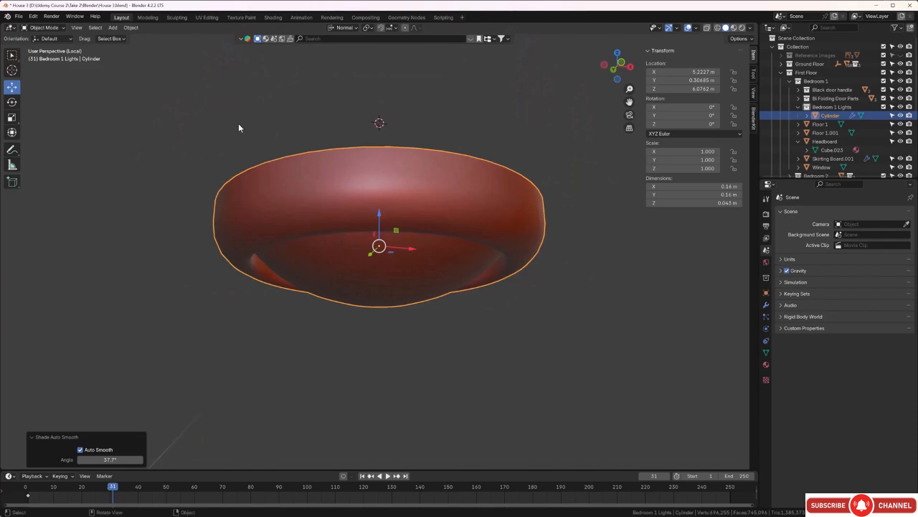
scroll(239, 127, down, 2)
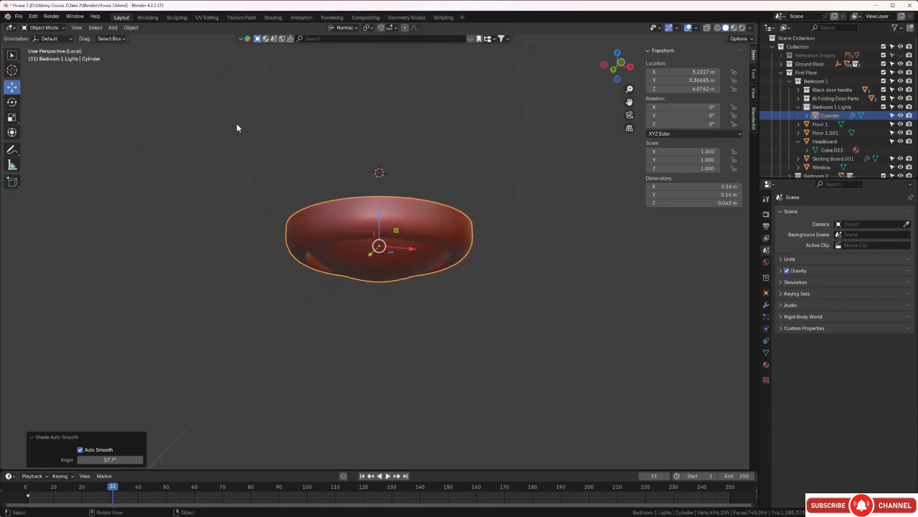
key(KP_Divide)
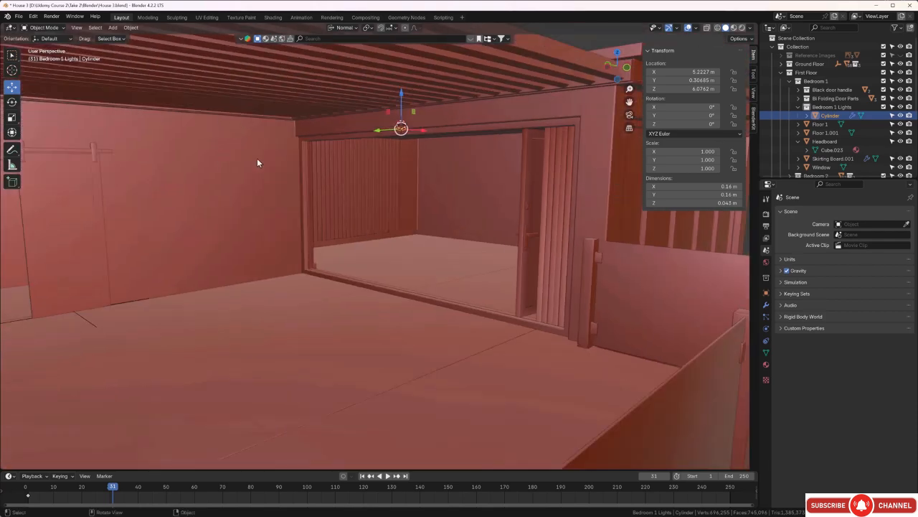
middle_drag(405, 166, 420, 146)
scroll(359, 159, up, 4)
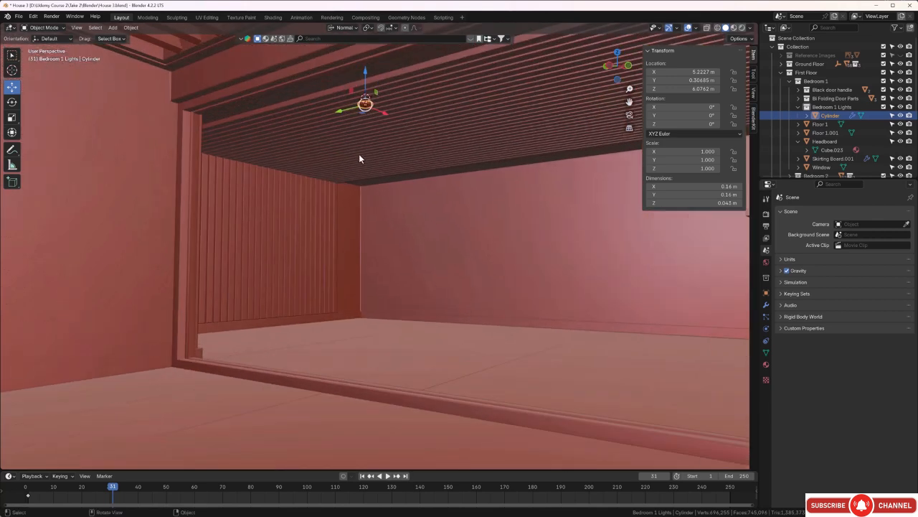
Move the light about 2.78 m along Y toward the bedroom's wall, using a top view in wireframe display.
key(KP_7)
scroll(344, 157, down, 3)
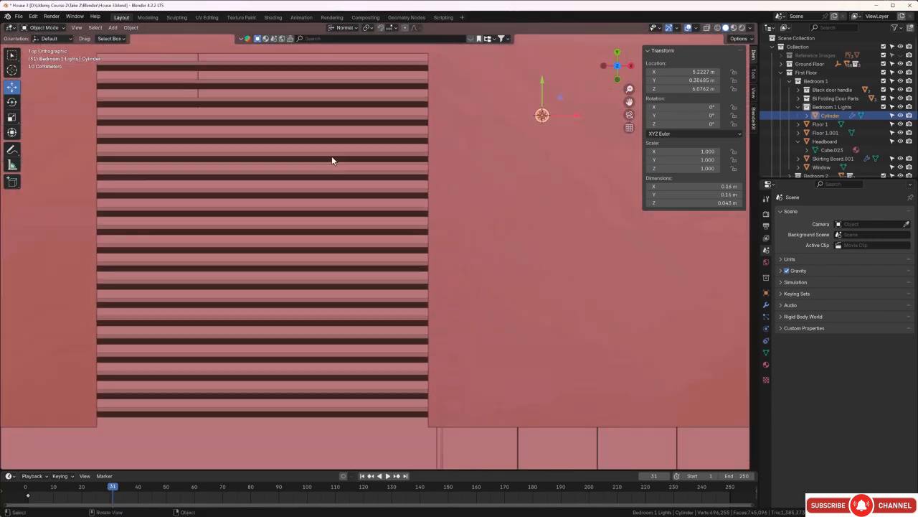
scroll(332, 156, down, 3)
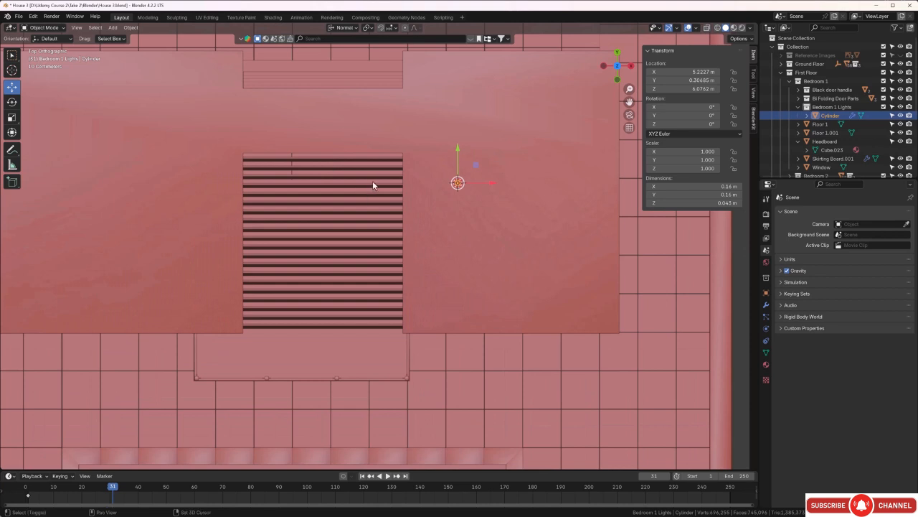
shift+middle_drag(372, 182, 310, 196)
key(z)
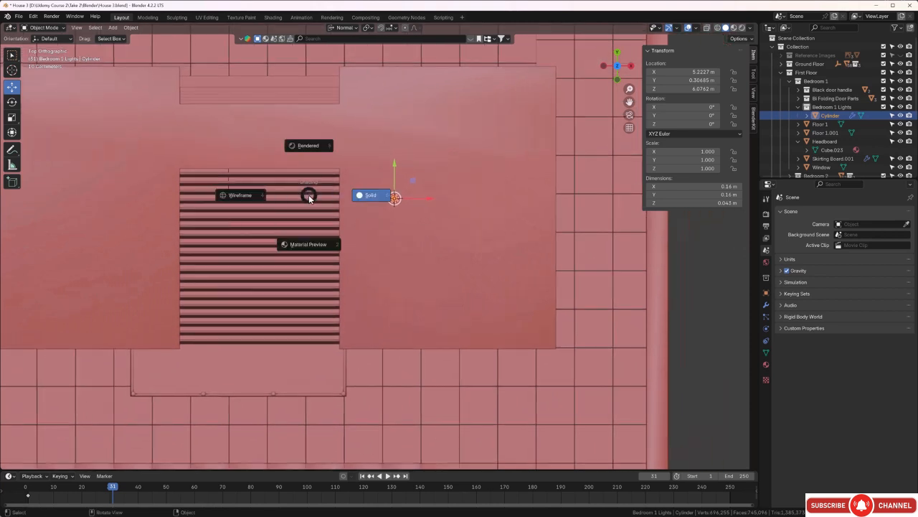
click(238, 198)
shift+middle_drag(378, 221, 357, 271)
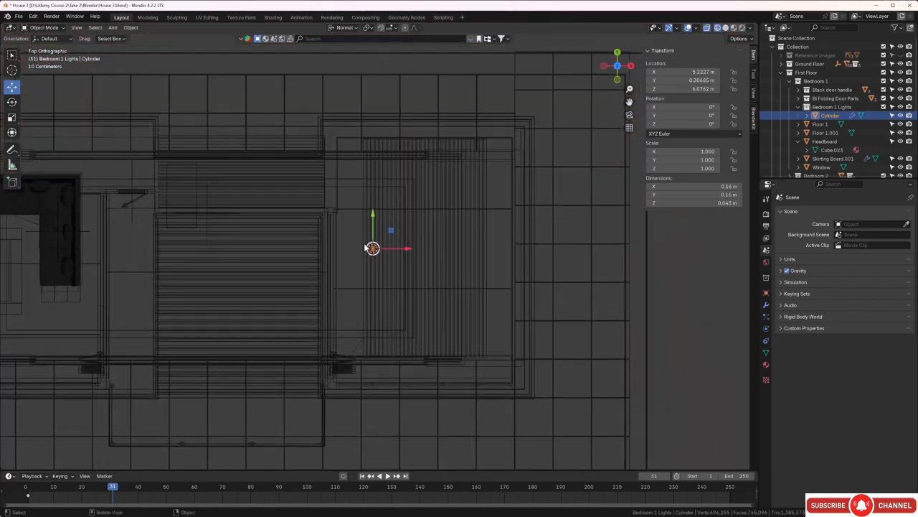
key(g)
key(y)
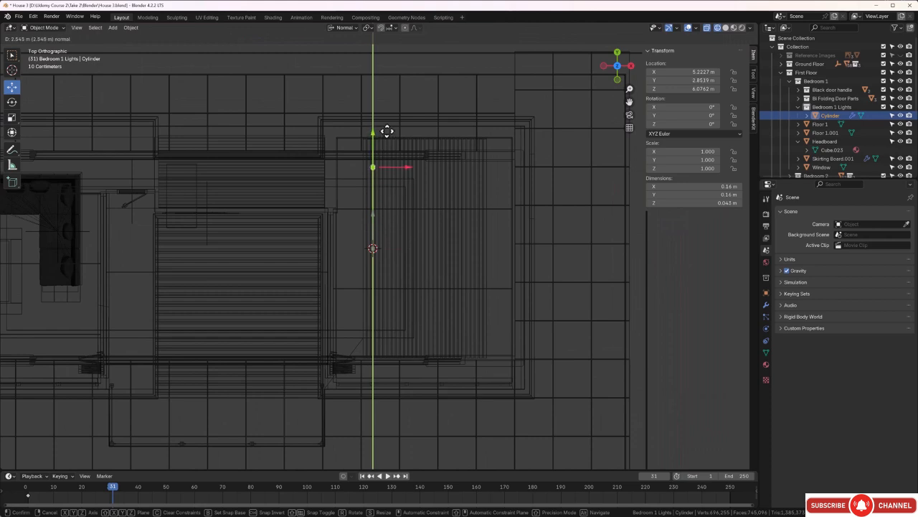
click(388, 125)
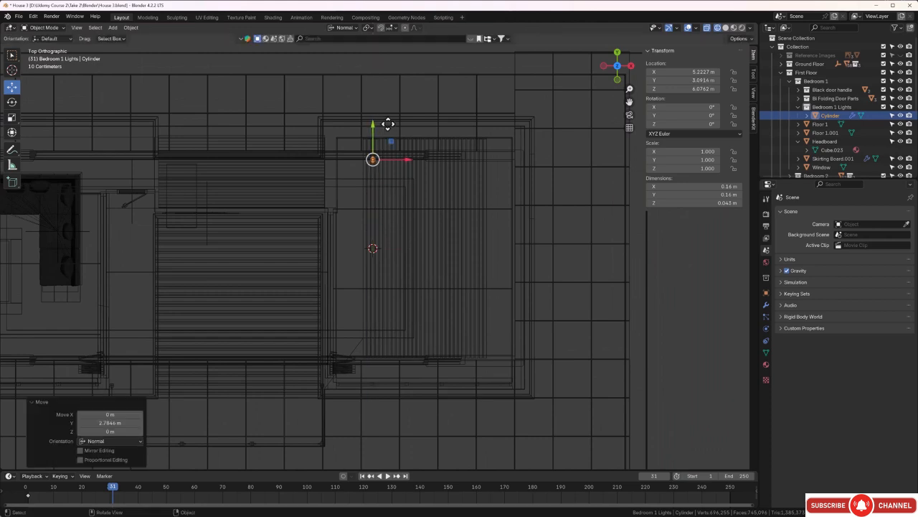
Fine-tune the light's position by about 0.077 m along Y and 0.005 m along X, and restore solid display.
scroll(375, 157, up, 6)
shift+middle_drag(373, 133, 366, 315)
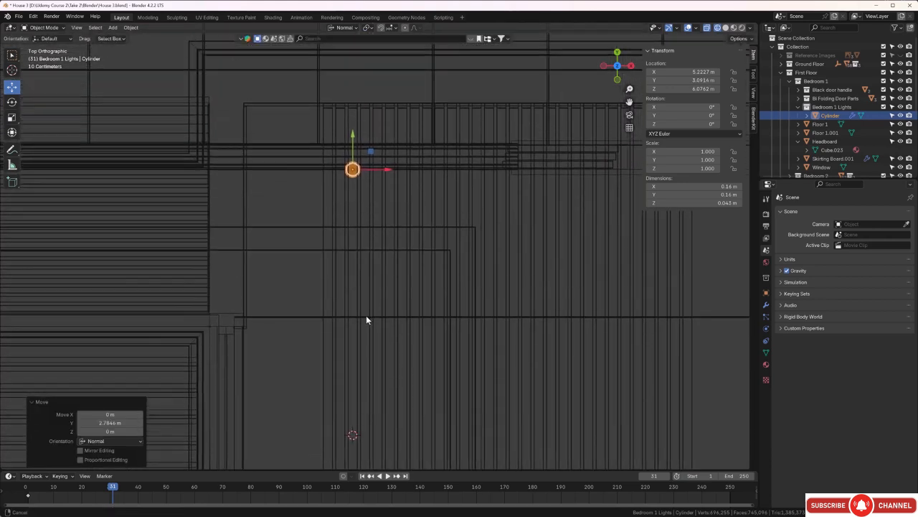
shift+middle_drag(353, 225, 354, 240)
scroll(354, 239, up, 3)
drag(340, 161, 340, 146)
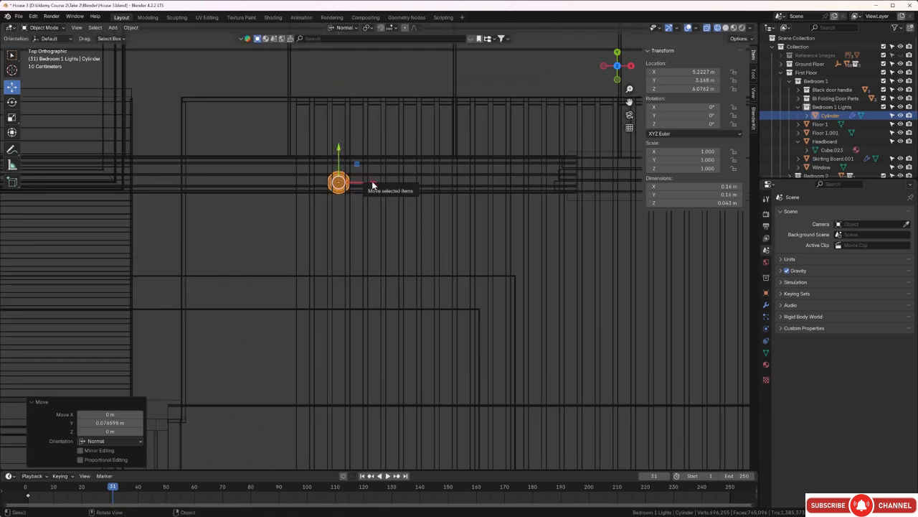
drag(371, 183, 375, 181)
mouse_move(376, 181)
middle_down()
mouse_move(330, 222)
mouse_move(322, 285)
mouse_move(371, 245)
mouse_move(365, 170)
mouse_move(369, 183)
mouse_move(354, 207)
middle_up()
key(z)
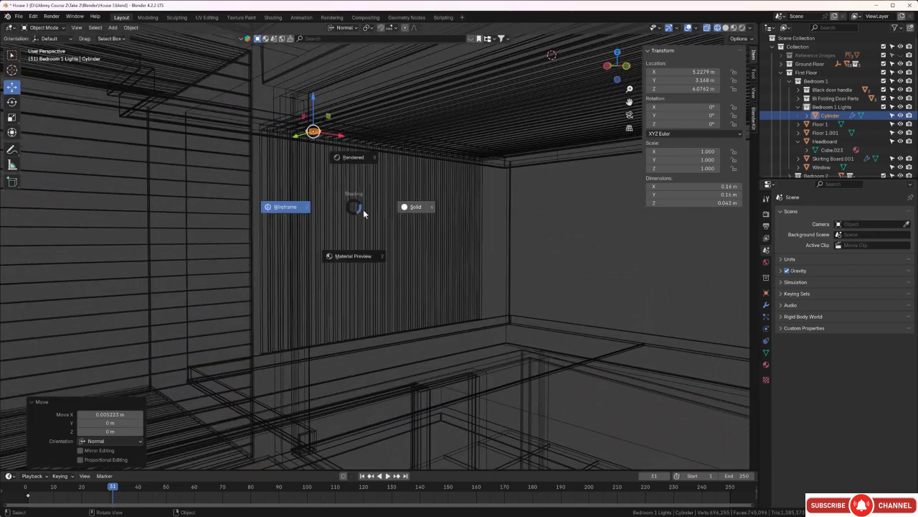
click(409, 208)
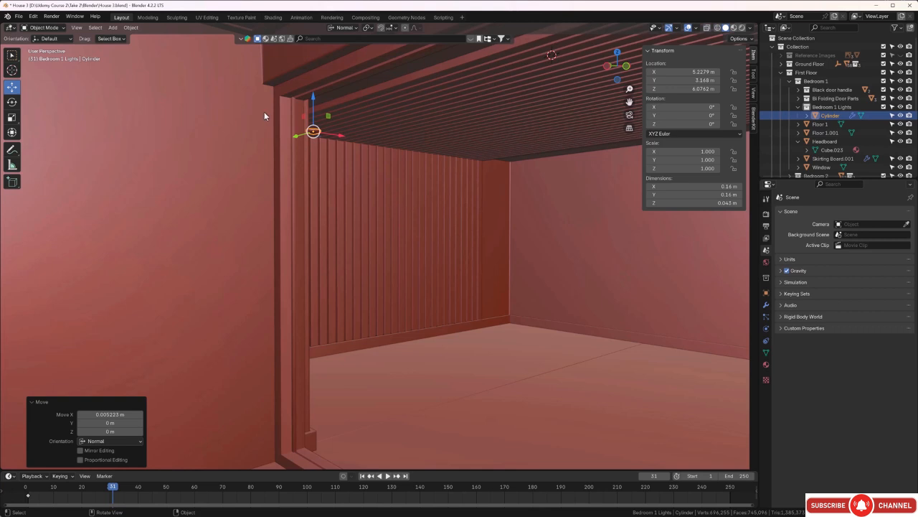
Switch to the Shading workspace and isolate the light with its domed underside in view.
click(272, 18)
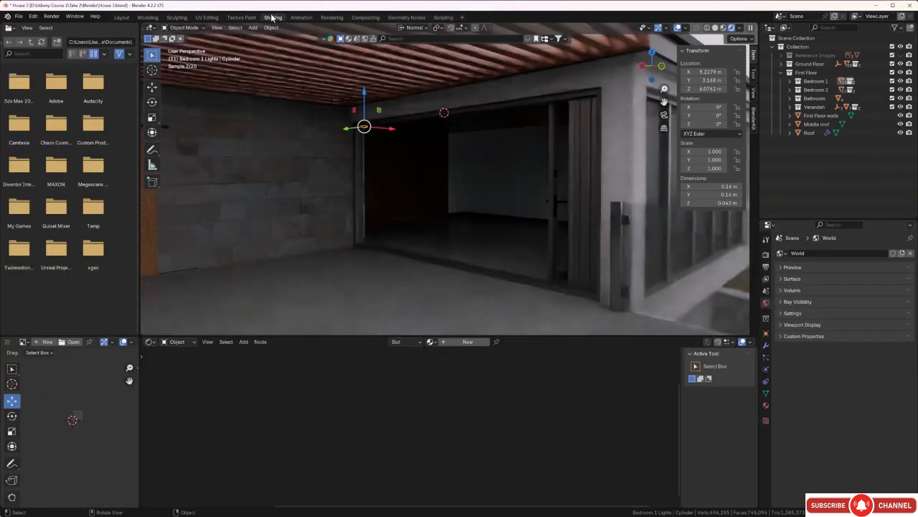
scroll(366, 129, up, 2)
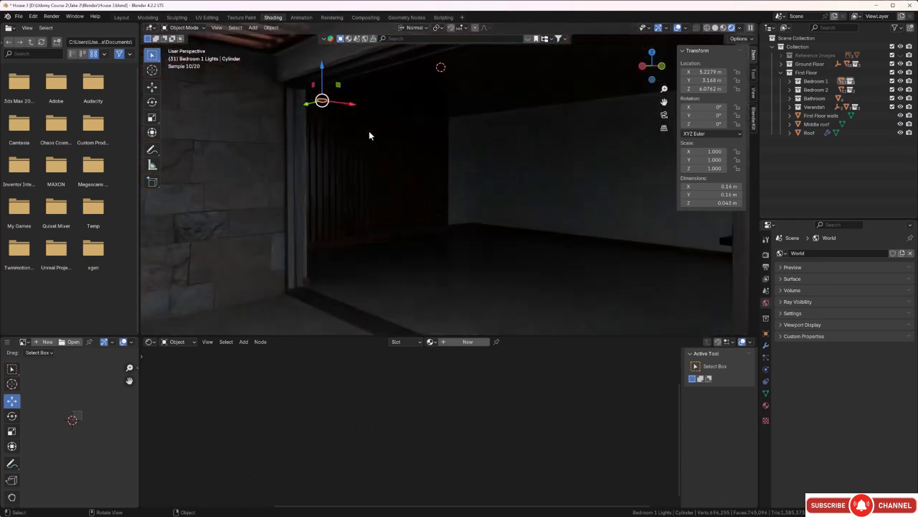
key(KP_Divide)
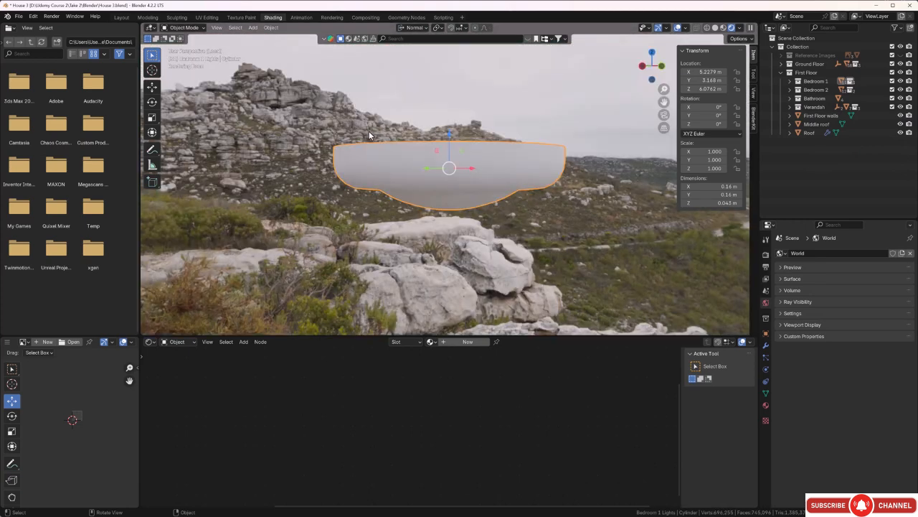
middle_drag(360, 205, 360, 171)
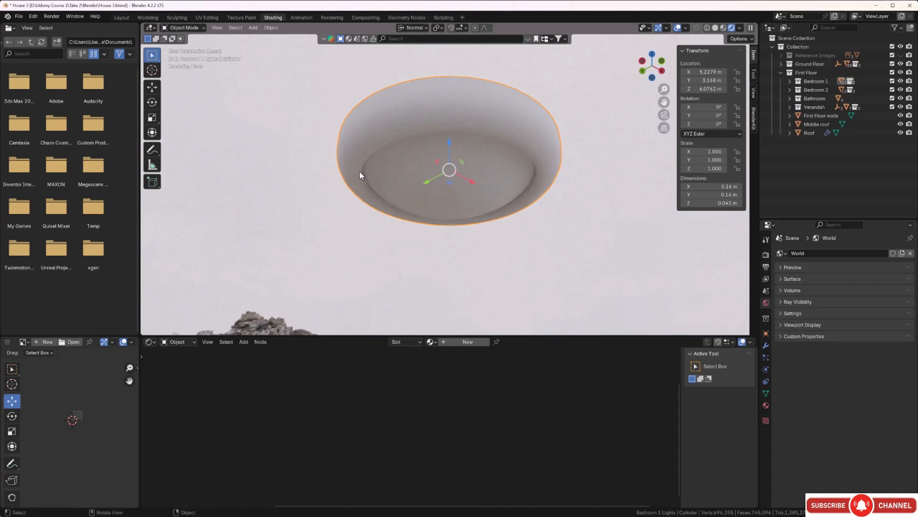
Create a new material for the light and name it Light Bezel.
click(765, 406)
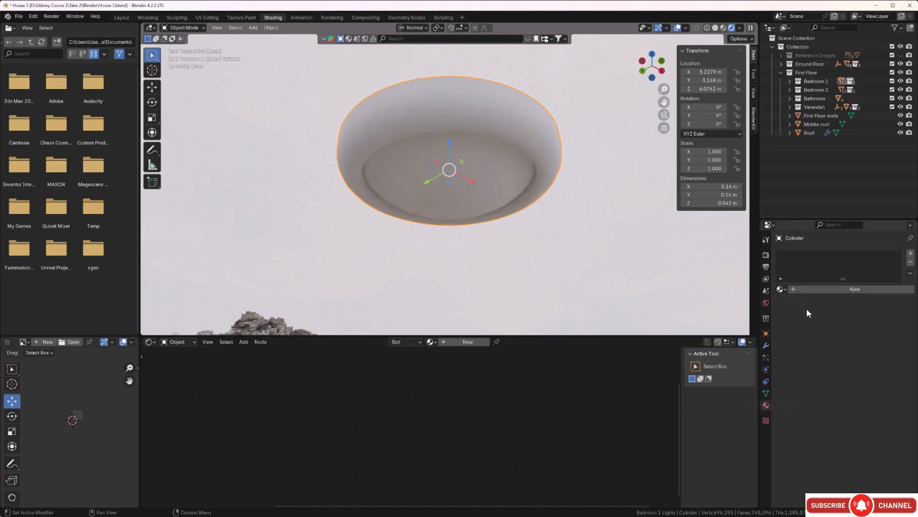
click(817, 290)
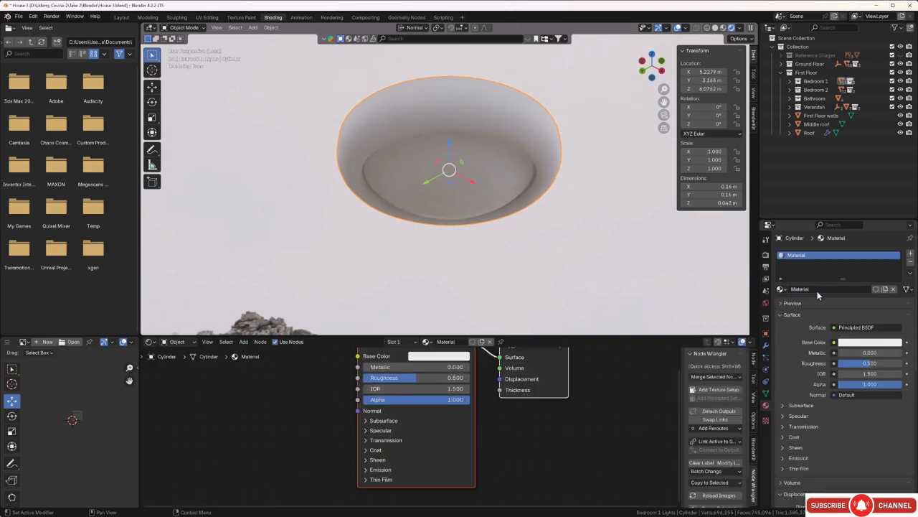
double_click(816, 289)
key(BackSpace)
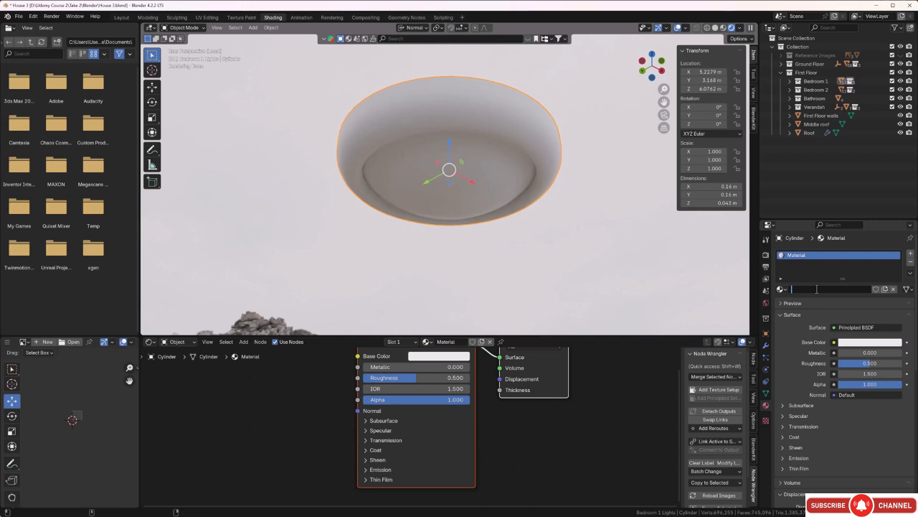
text(Light Bezel)
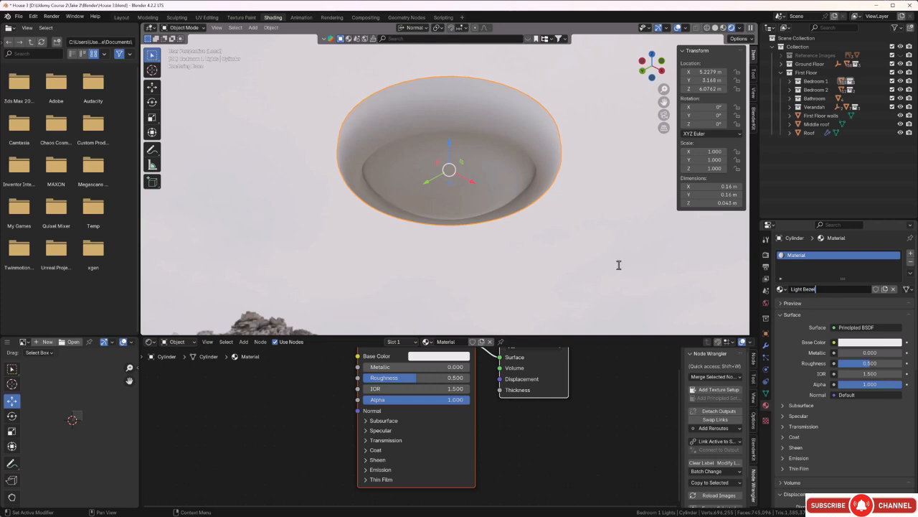
key(Return)
scroll(594, 440, down, 1)
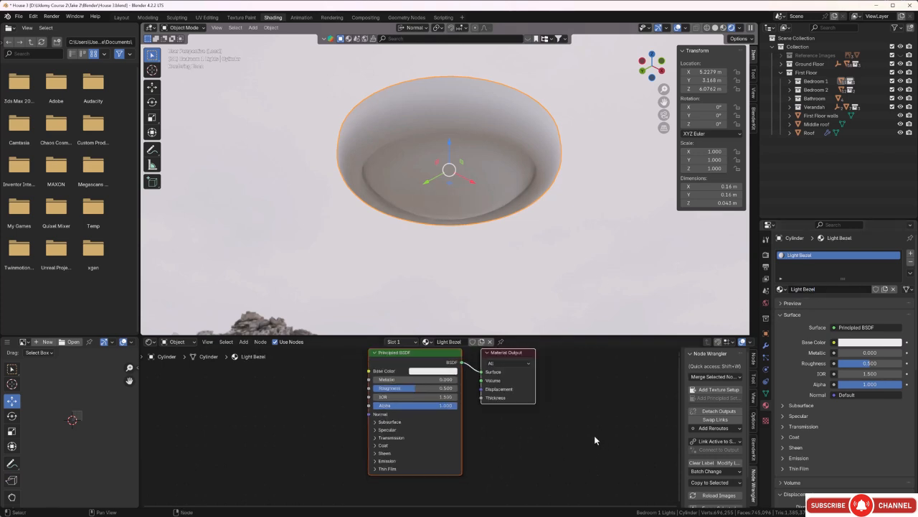
Give the Light Bezel material a metallic value of about 0.954, roughness of about 0.038, IOR of 2.6 and a pale pink base colour.
drag(560, 335, 561, 288)
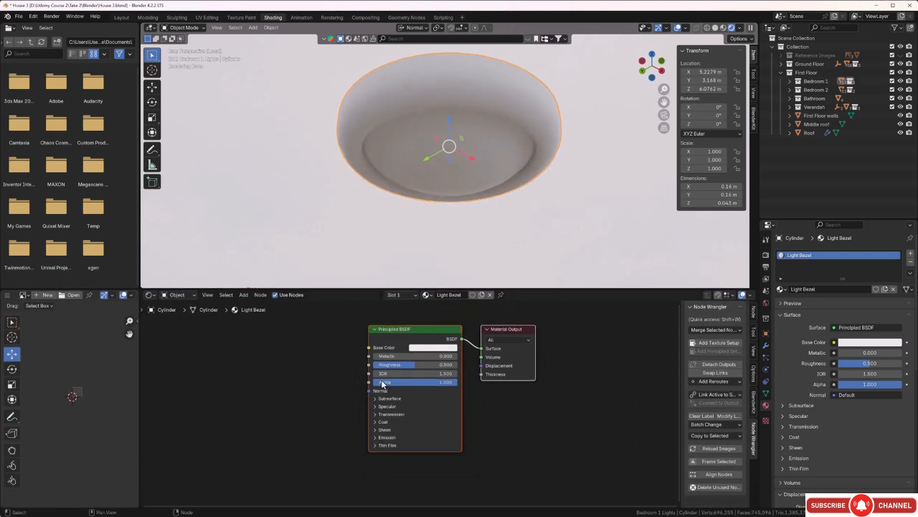
mouse_move(376, 356)
mouse_down()
mouse_move(450, 355)
mouse_move(379, 366)
mouse_up()
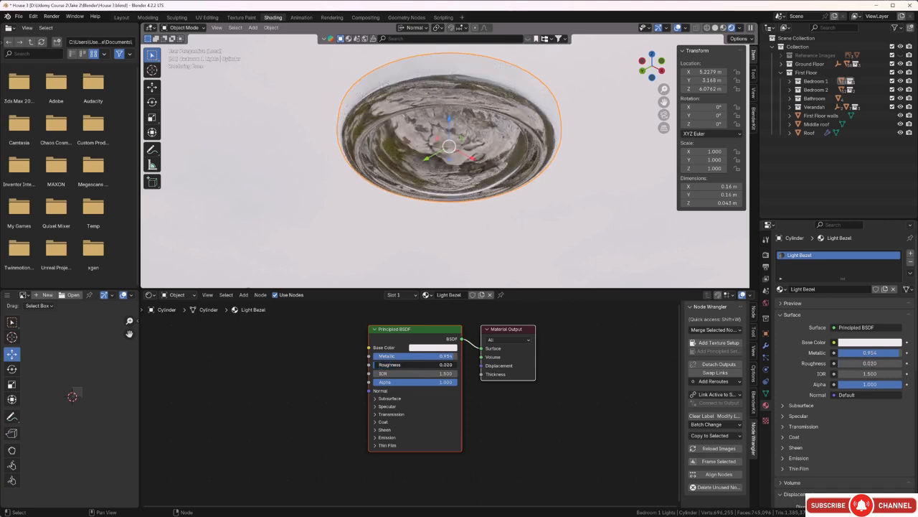
middle_drag(402, 272, 407, 252)
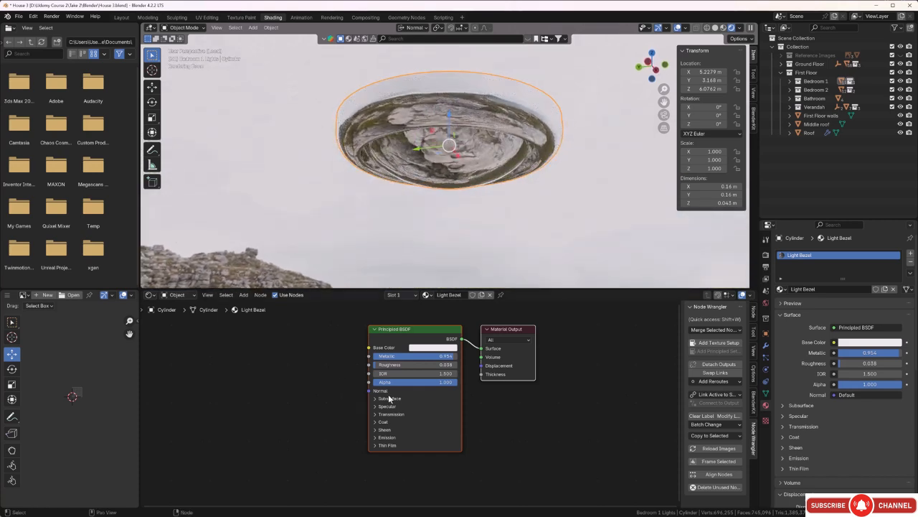
drag(398, 375, 426, 375)
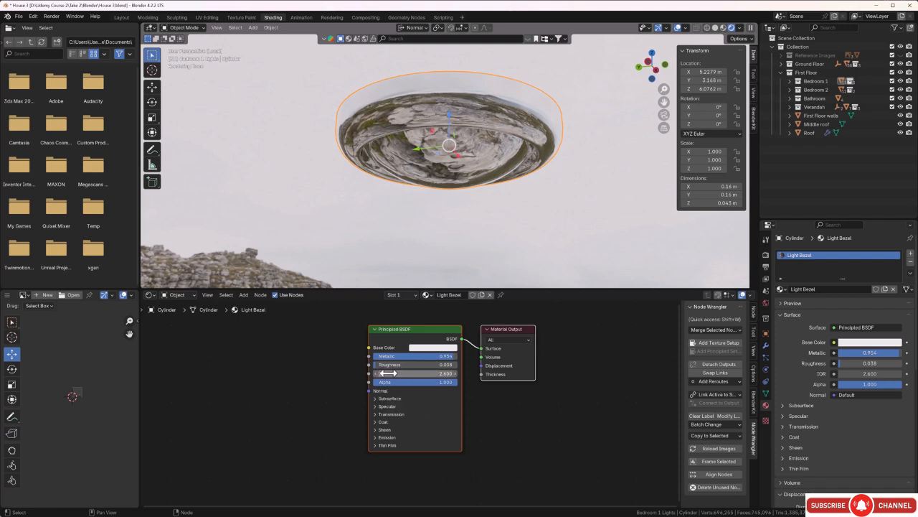
click(427, 351)
click(426, 351)
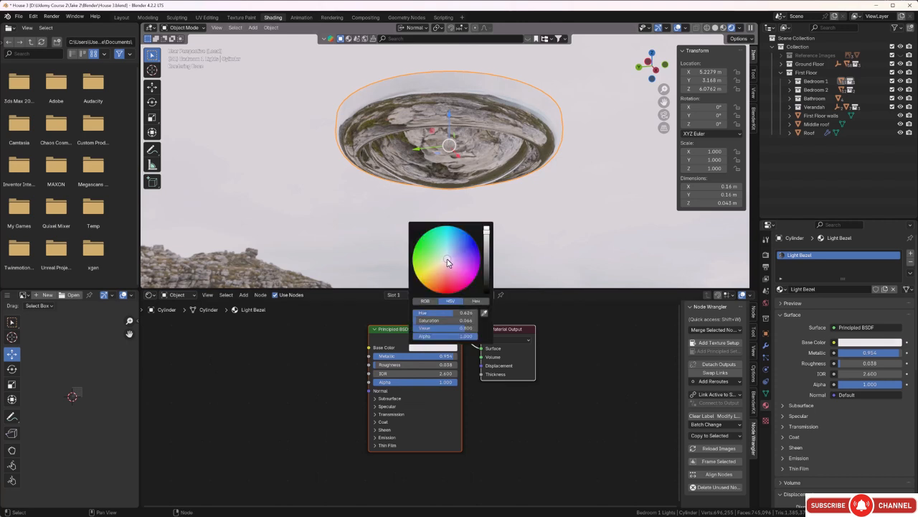
drag(447, 263, 446, 263)
middle_drag(509, 231, 453, 156)
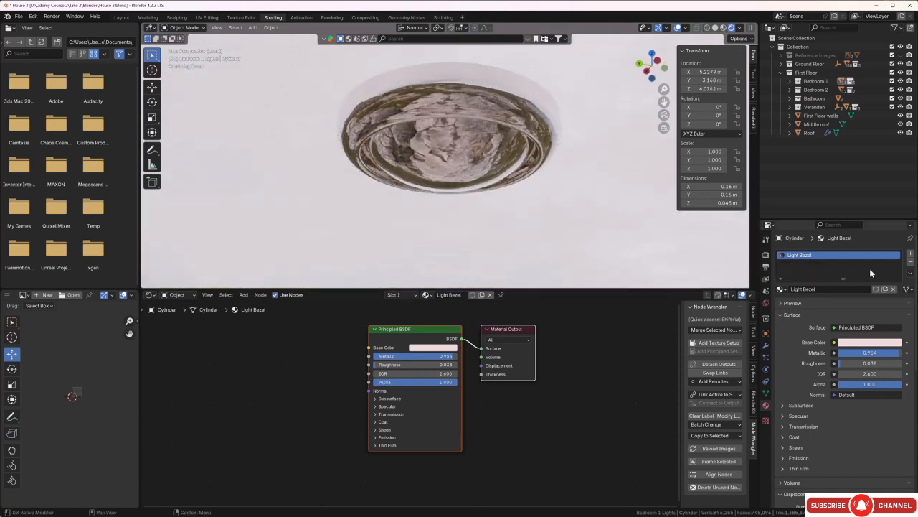
Add a second material slot to the light with a new material named Light Lens.
click(910, 255)
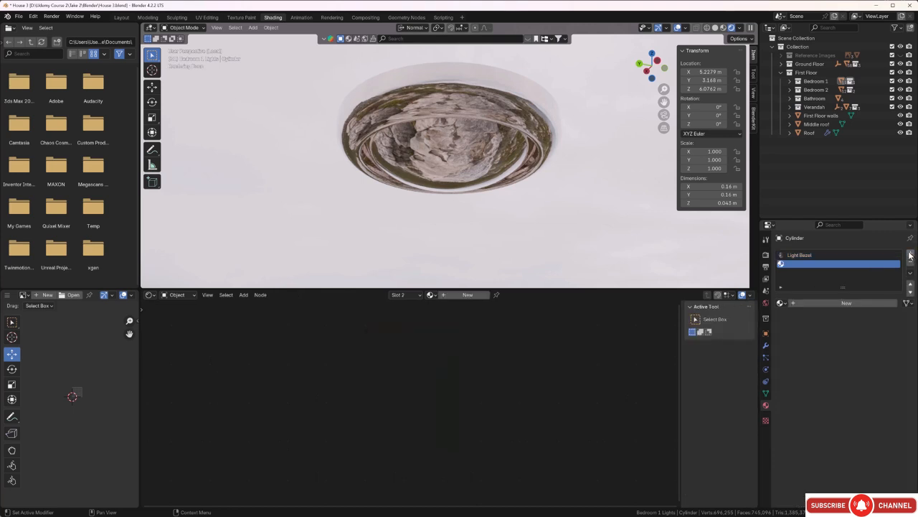
click(833, 303)
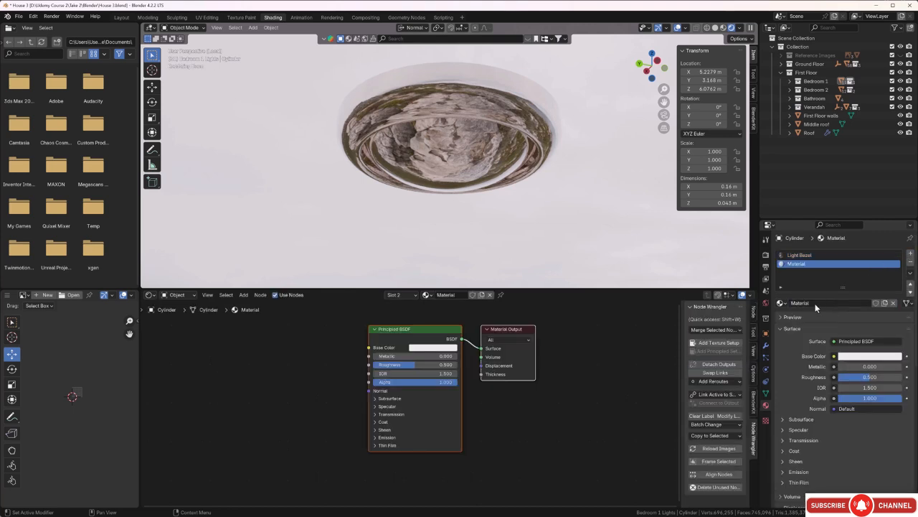
double_click(815, 303)
key(BackSpace)
text(Light Lens)
key(Return)
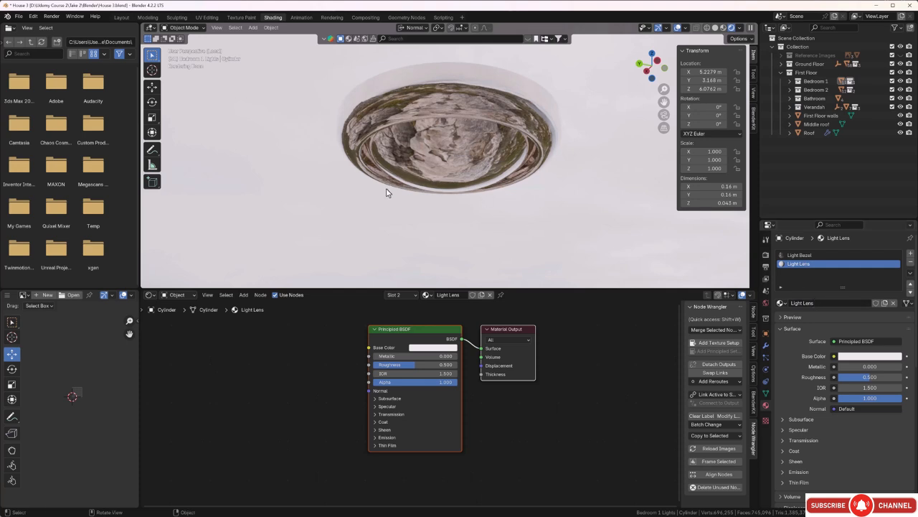
Assign the Light Lens material to the domed faces inside the bezel, growing the selection outward from the dome's centre face.
key(Tab)
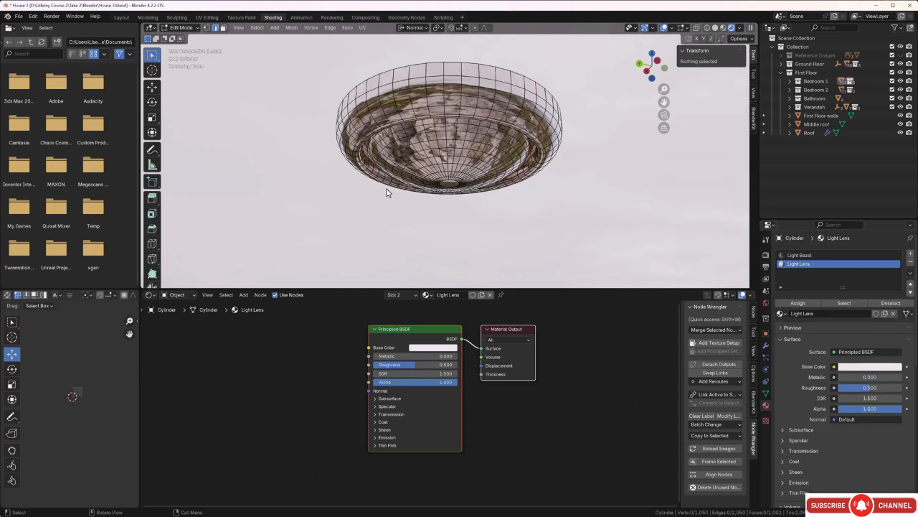
key(3)
click(449, 183)
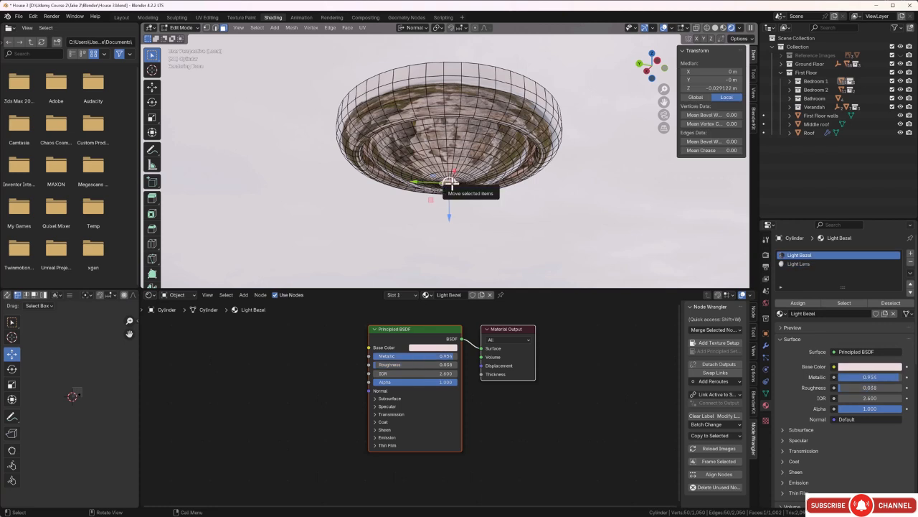
key(ctrl+KP_Add)
key(ctrl+KP_Add)
key(ctrl+KP_Add)
key(ctrl+KP_Add)
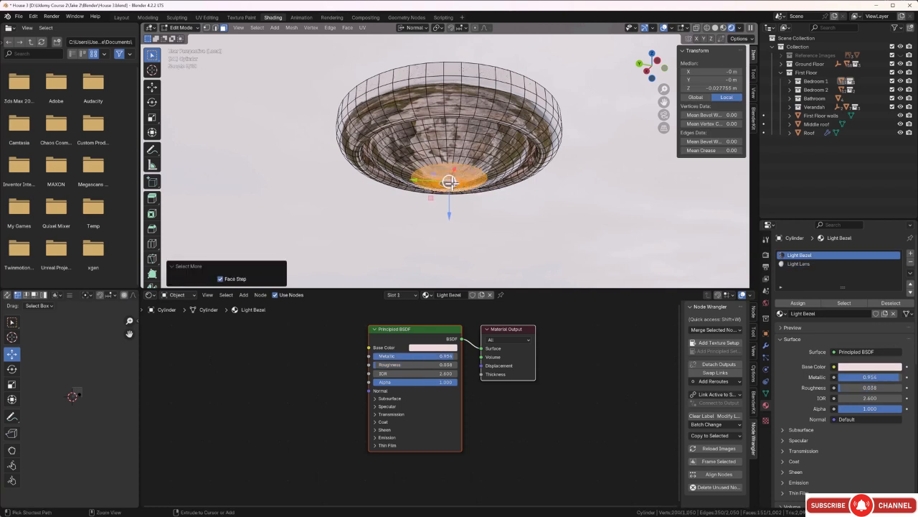
key(ctrl+KP_Add)
key(ctrl+KP_Add)
key(ctrl+KP_Add)
key(ctrl+KP_Add)
key(ctrl+KP_Add)
key(ctrl+KP_Add)
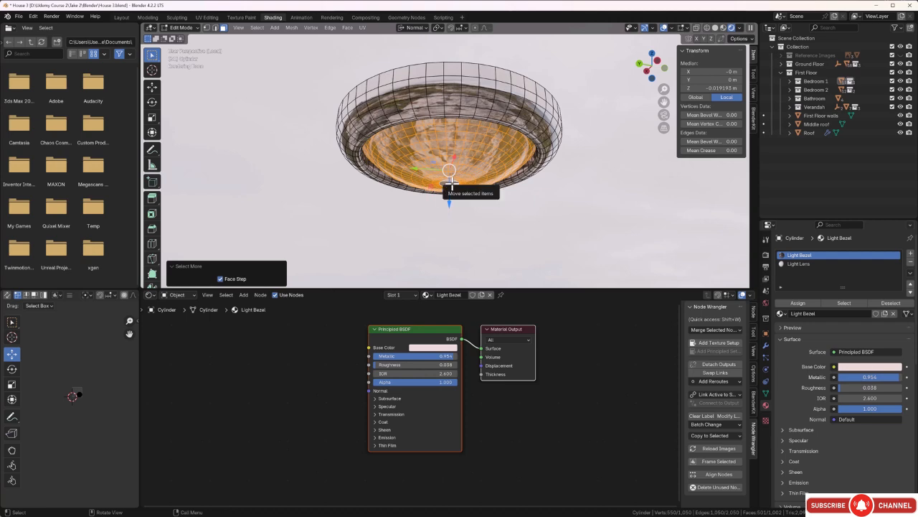
middle_drag(465, 242, 473, 221)
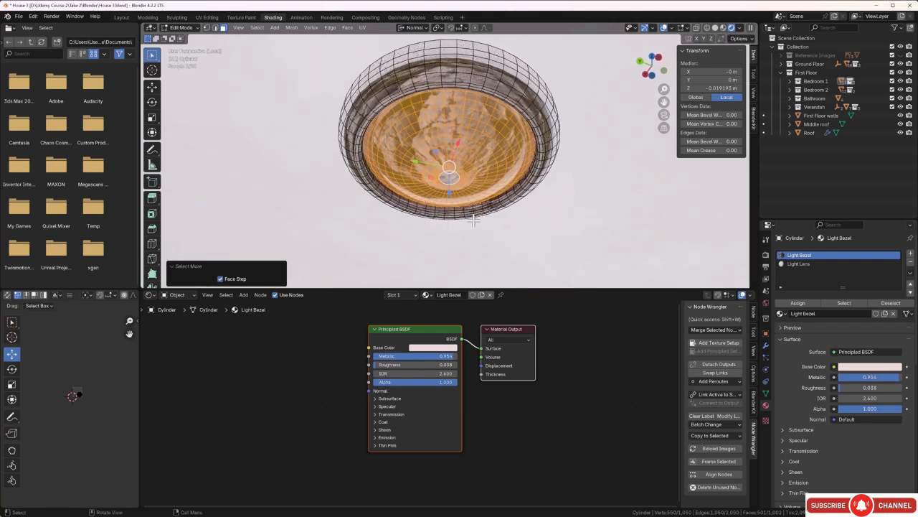
scroll(461, 199, up, 3)
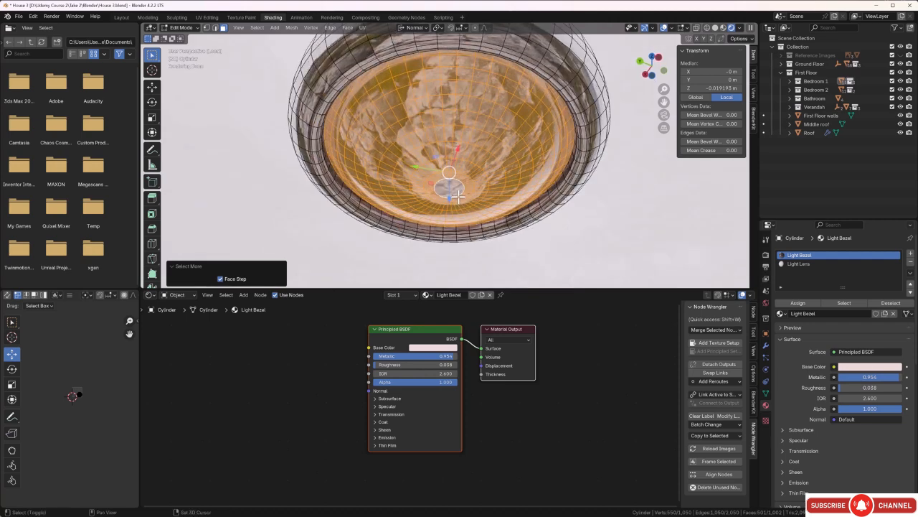
shift+click(457, 190)
shift+click(457, 190)
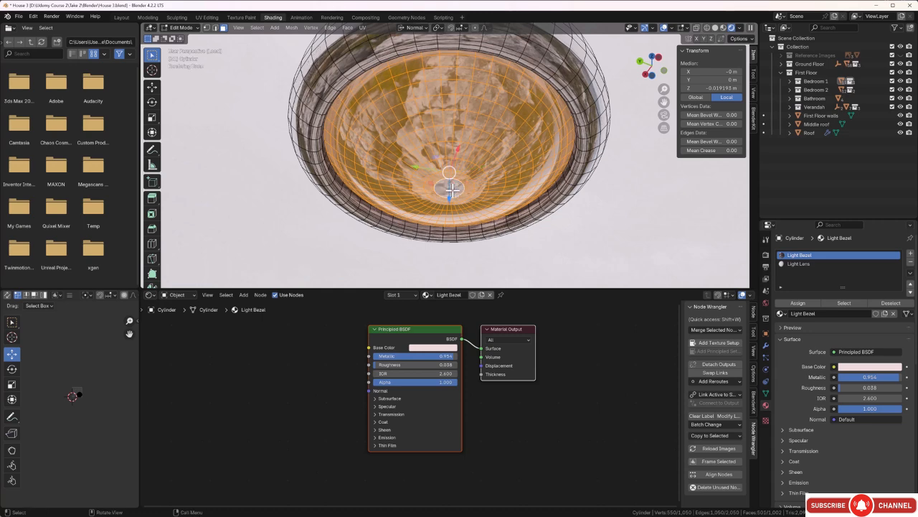
click(808, 264)
click(798, 304)
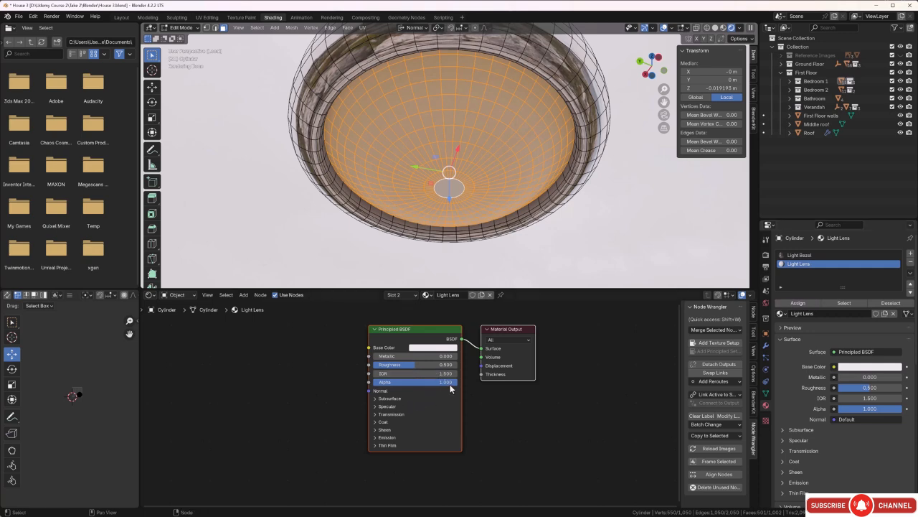
Give the Light Lens material a metallic value of about 0.074, roughness of about 0.053 and alpha of about 0.114.
drag(450, 384, 357, 366)
drag(414, 364, 349, 372)
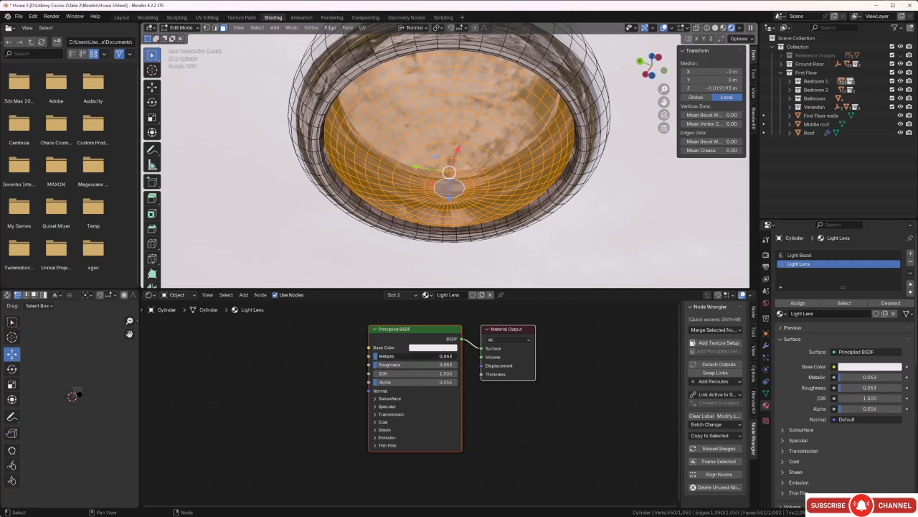
middle_drag(478, 158, 511, 182)
click(556, 215)
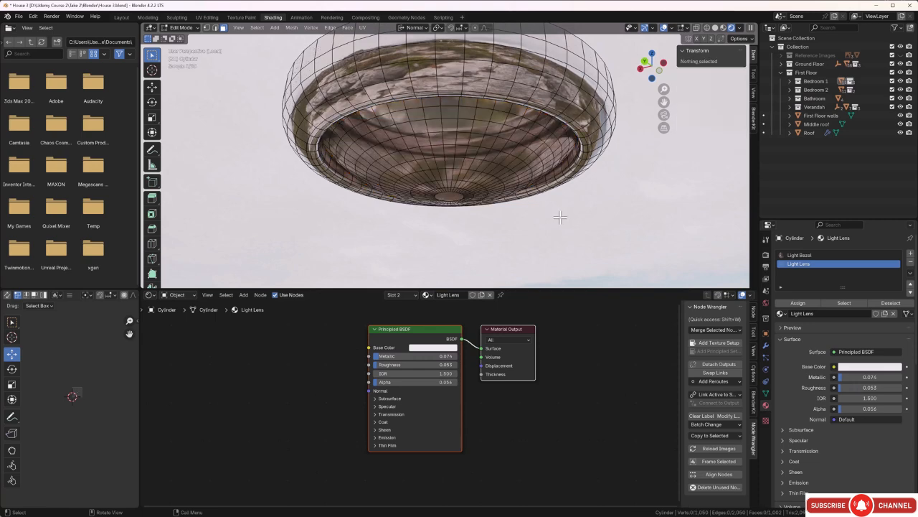
key(Tab)
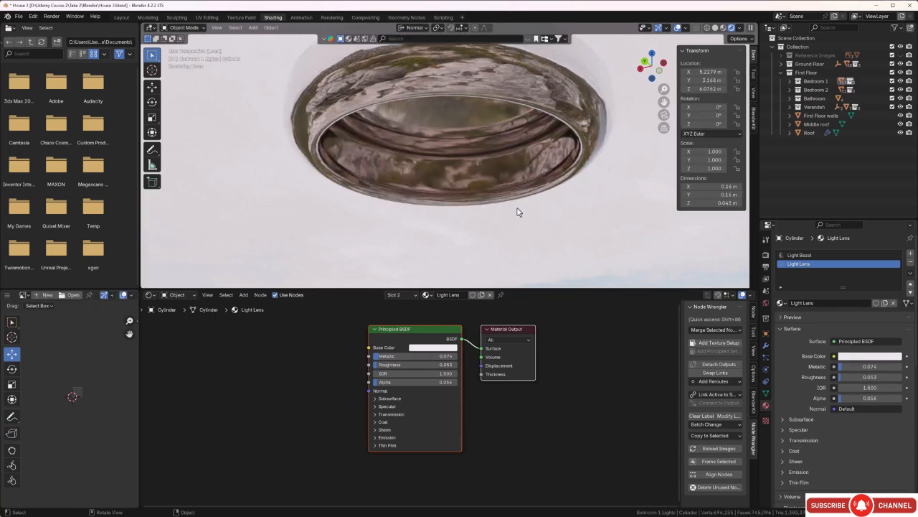
middle_drag(518, 208, 529, 195)
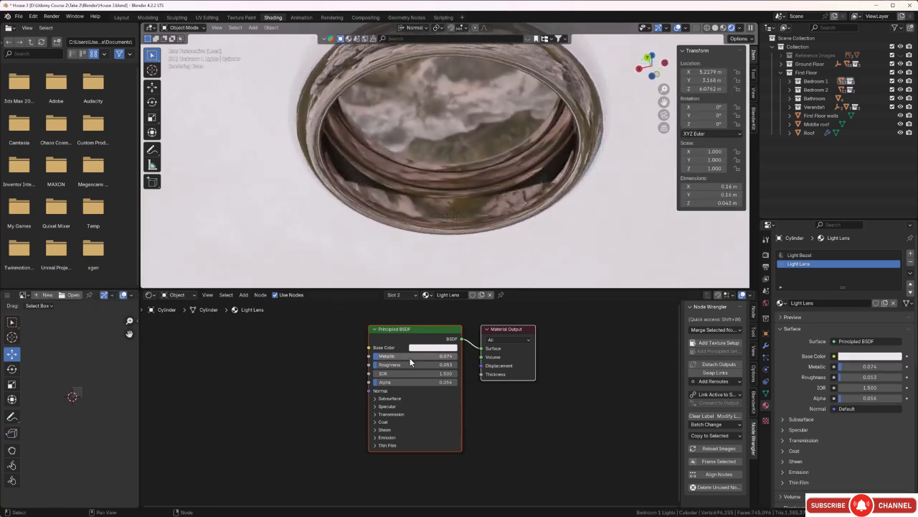
drag(395, 381, 380, 382)
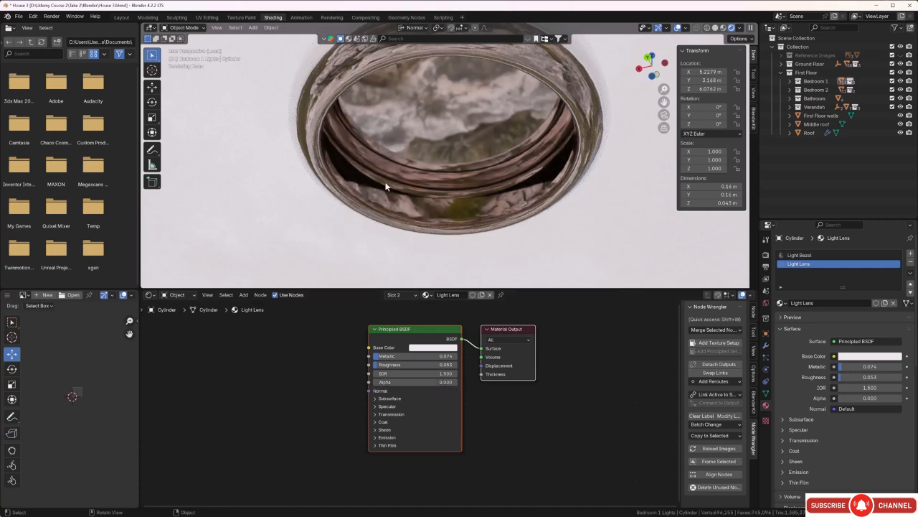
middle_drag(385, 180, 349, 220)
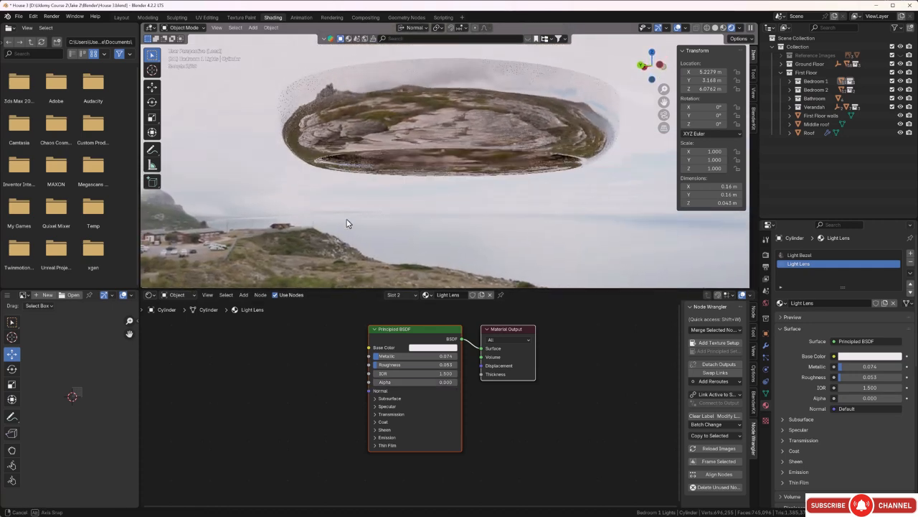
drag(385, 382, 395, 382)
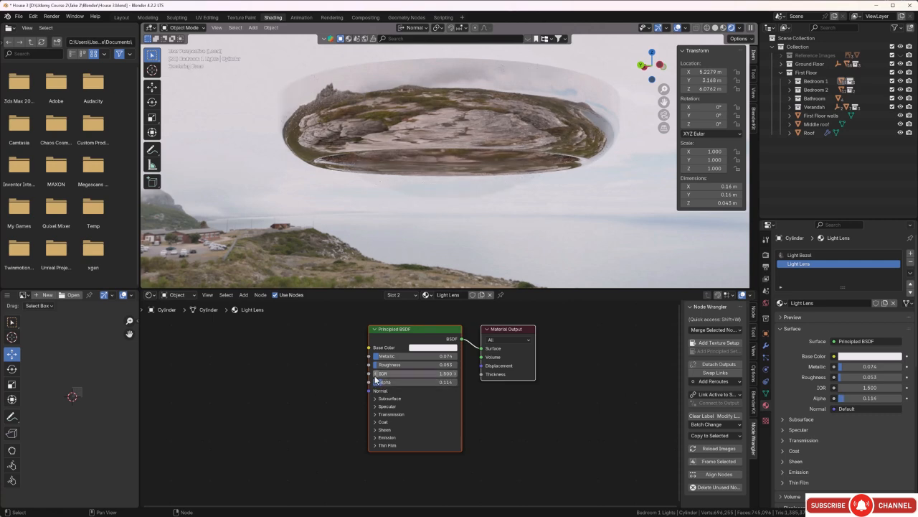
middle_drag(388, 193, 457, 212)
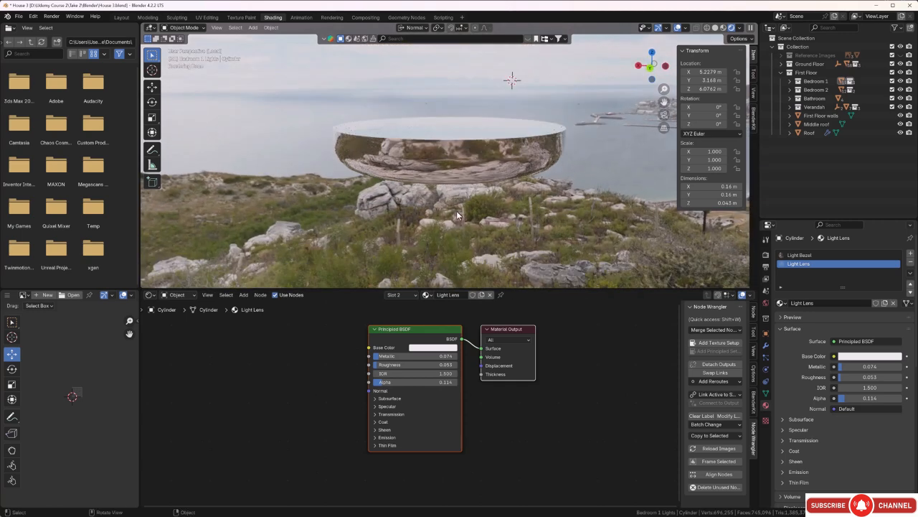
Bring the rest of the scene back into view and snap the 3D cursor to the centre face of the light's dome.
key(KP_Divide)
middle_drag(456, 211, 424, 153)
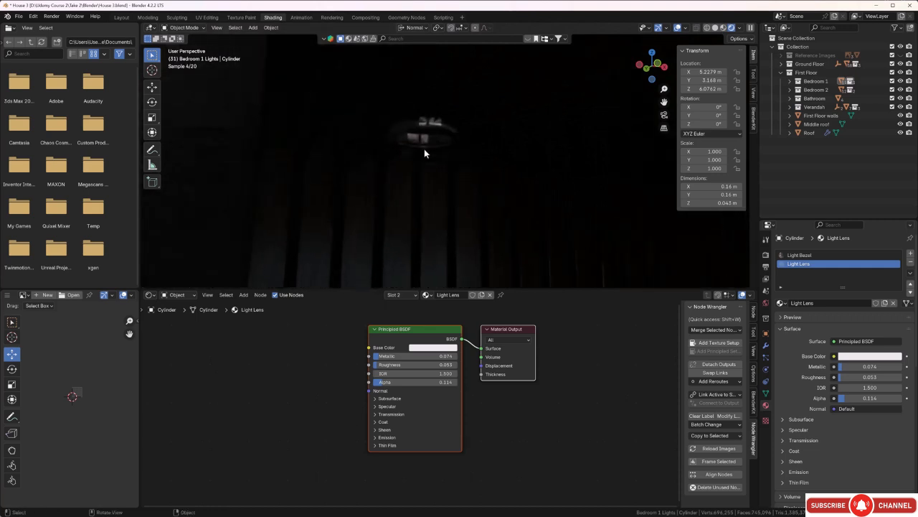
click(425, 142)
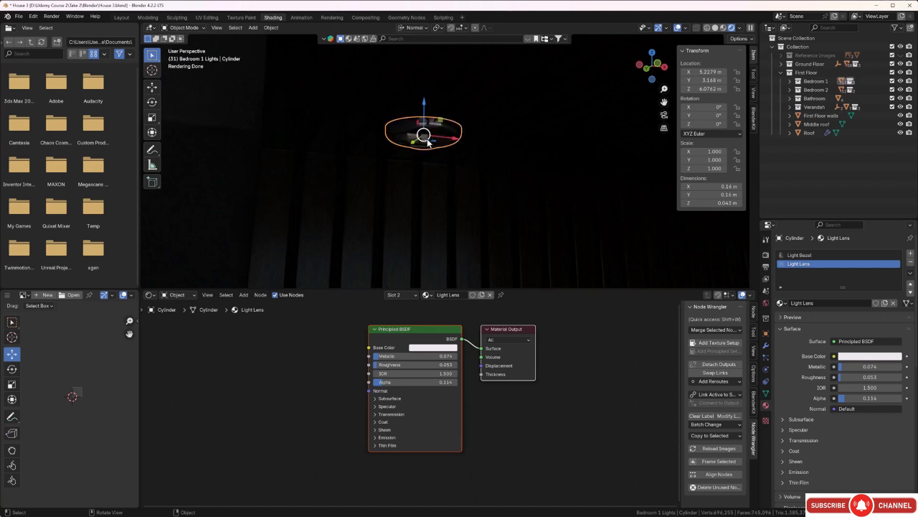
key(Tab)
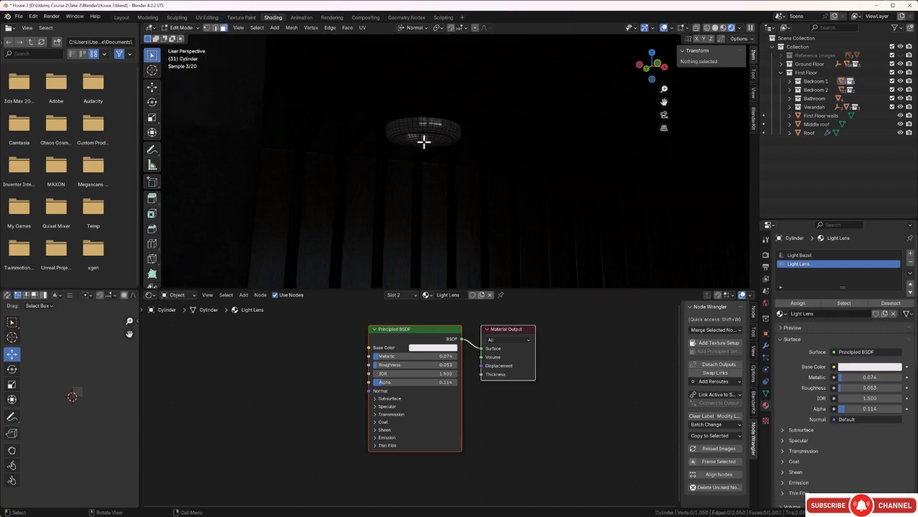
middle_drag(418, 158, 420, 147)
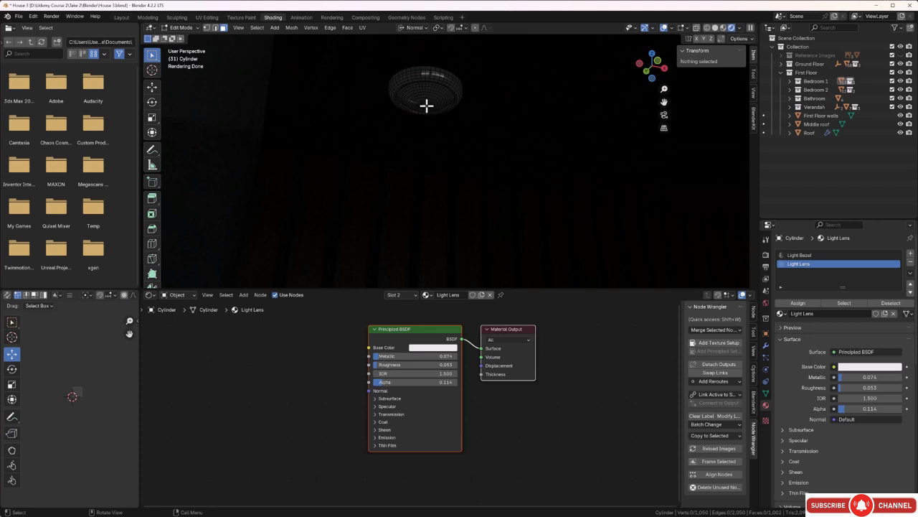
click(427, 106)
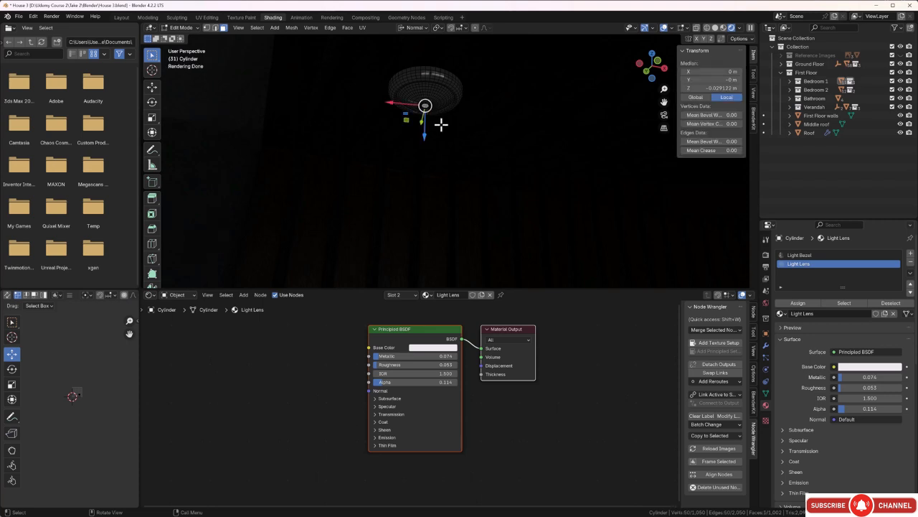
key(shift+s)
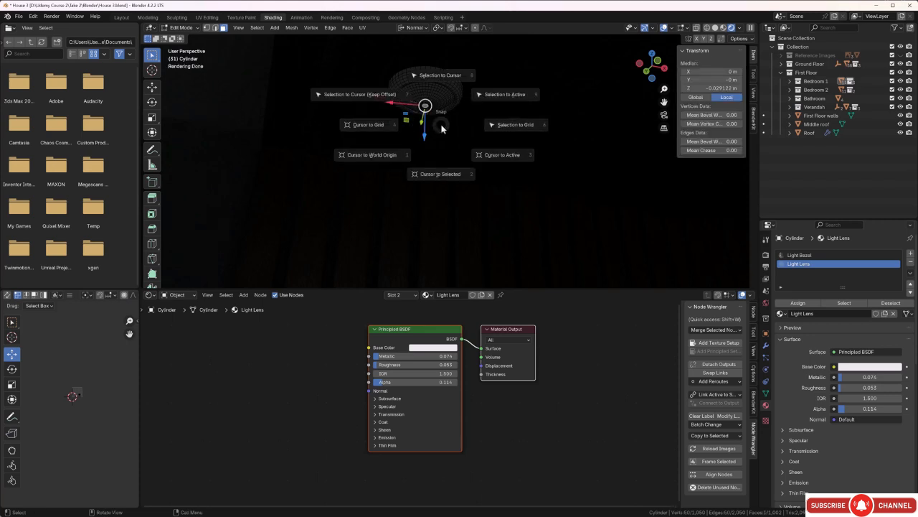
click(449, 175)
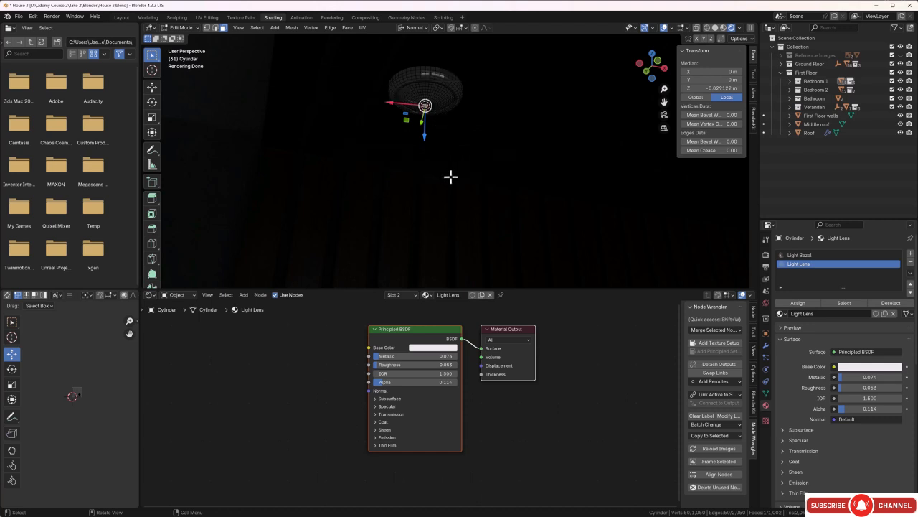
key(KP_Decimal)
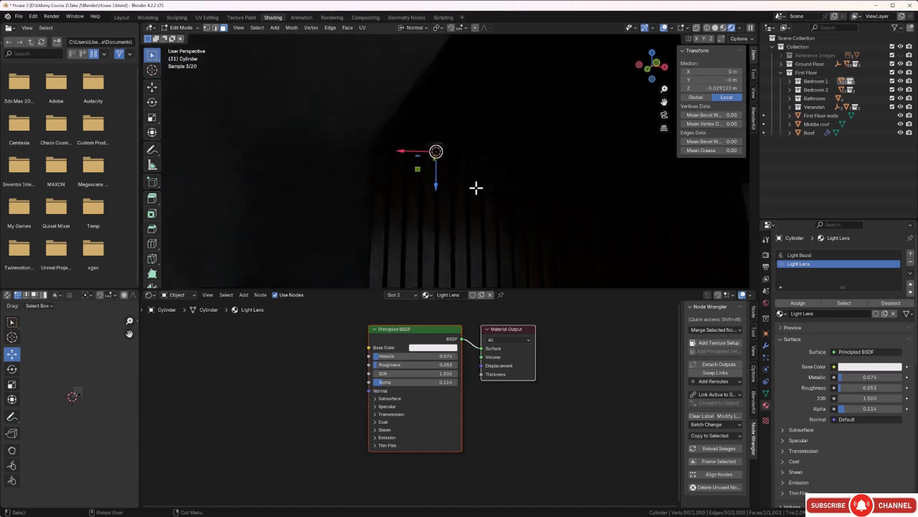
scroll(480, 194, down, 2)
shift+middle_drag(481, 196, 471, 158)
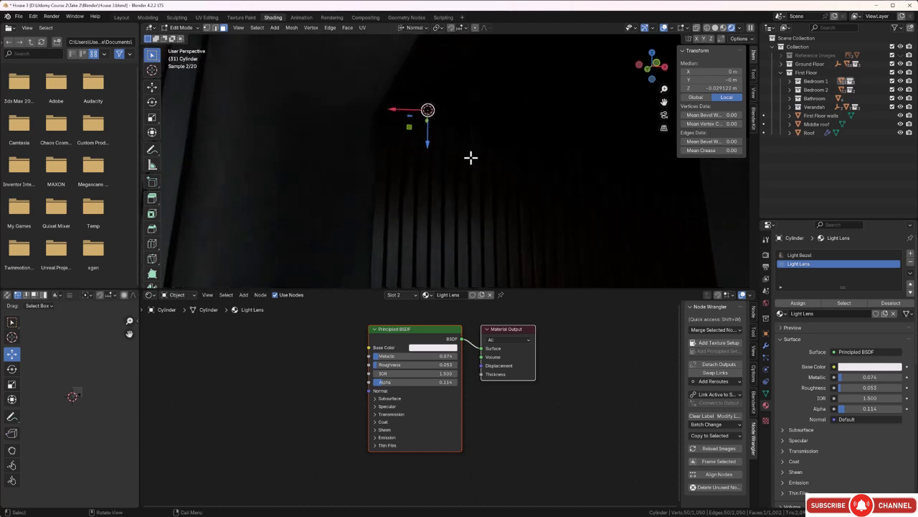
Add an area light at the 3D cursor with a Disk shape and a size of 0.11 m.
key(Tab)
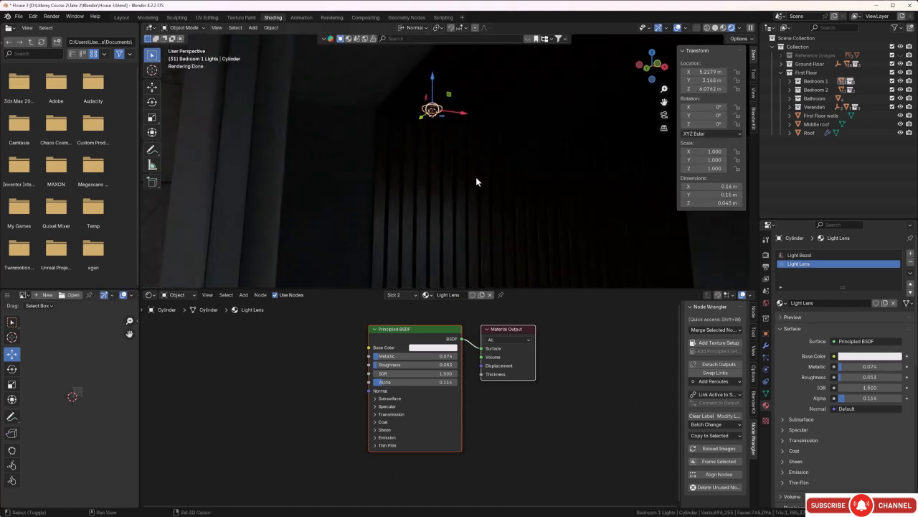
key(shift+a)
mouse_move(475, 177)
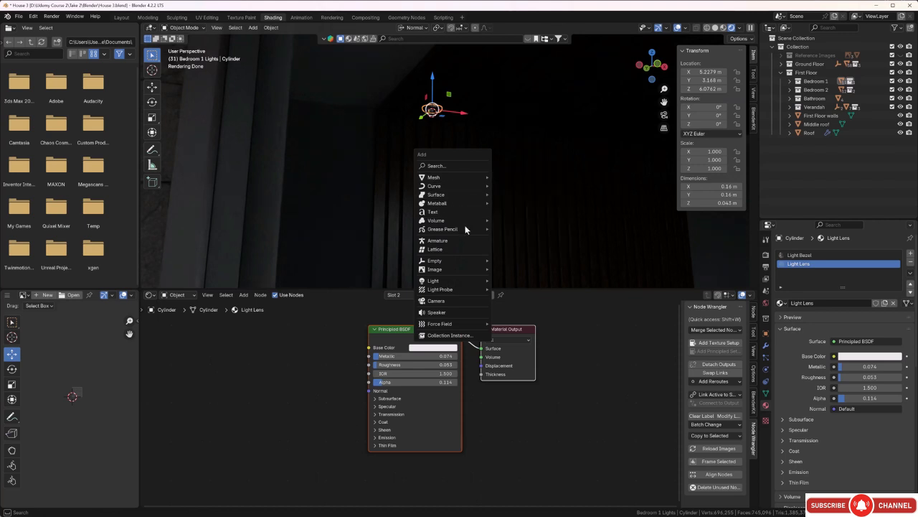
mouse_move(456, 271)
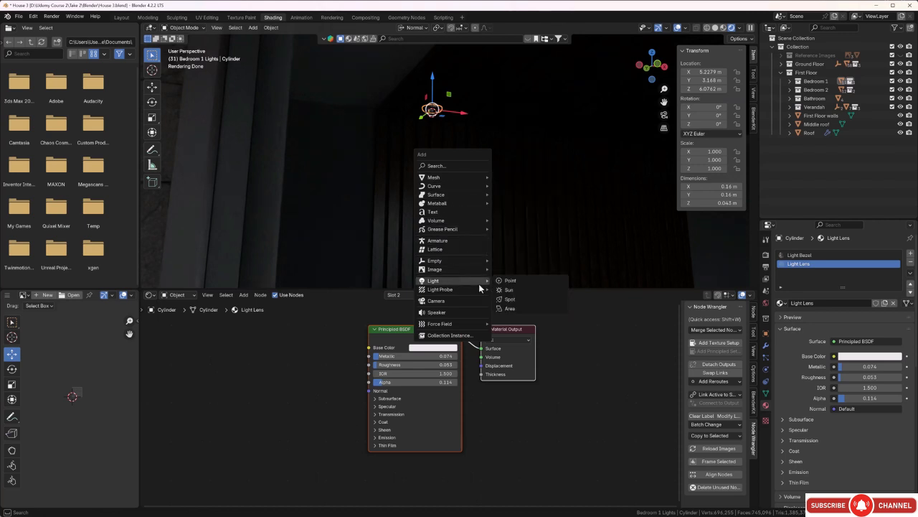
click(505, 307)
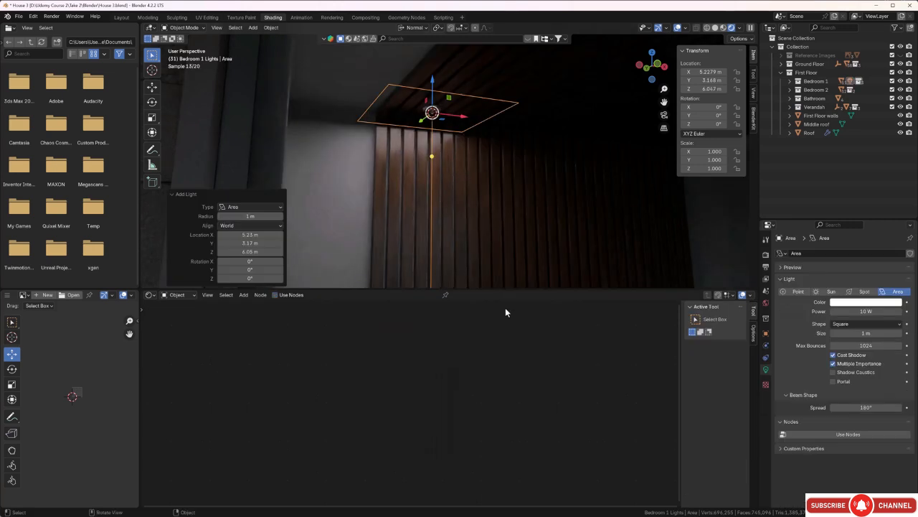
click(854, 324)
click(840, 351)
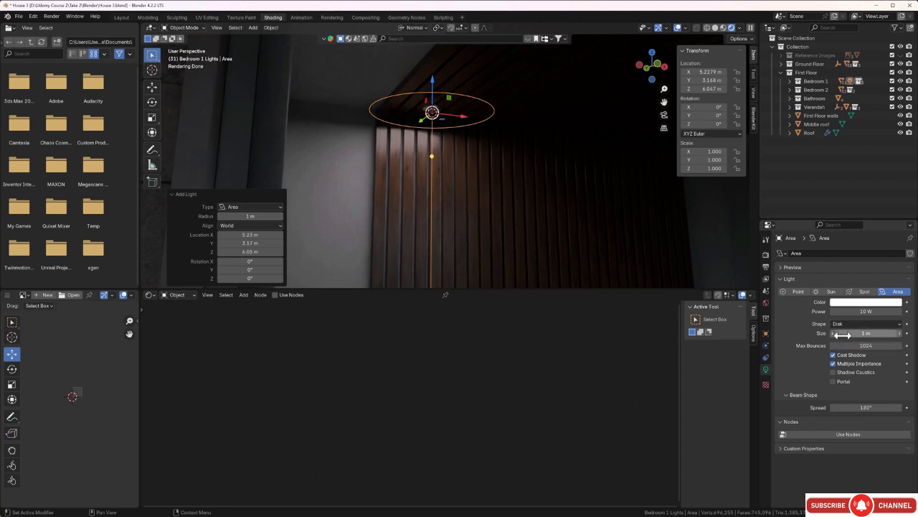
drag(866, 333, 820, 332)
Raise the area light about 0.0205 m along Z into the ceiling fixture.
scroll(465, 114, up, 3)
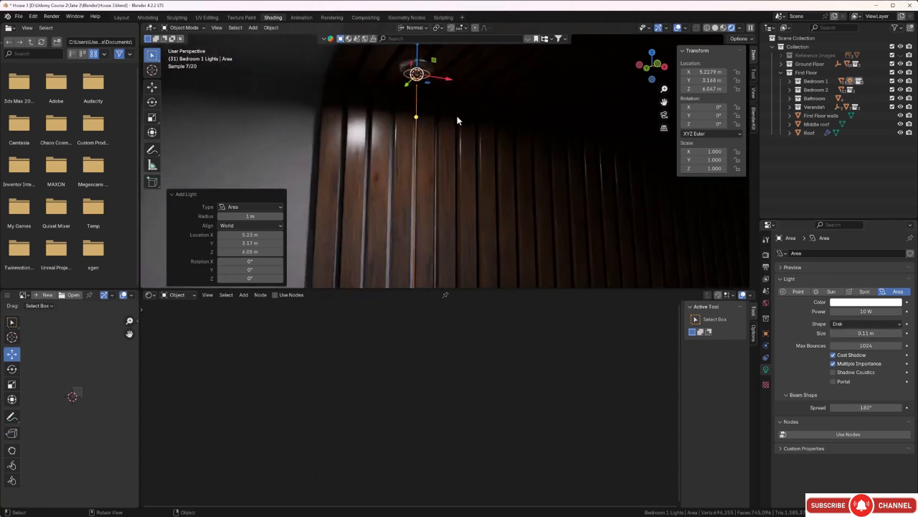
middle_drag(457, 115, 425, 152)
drag(425, 135, 426, 123)
middle_drag(416, 169, 448, 143)
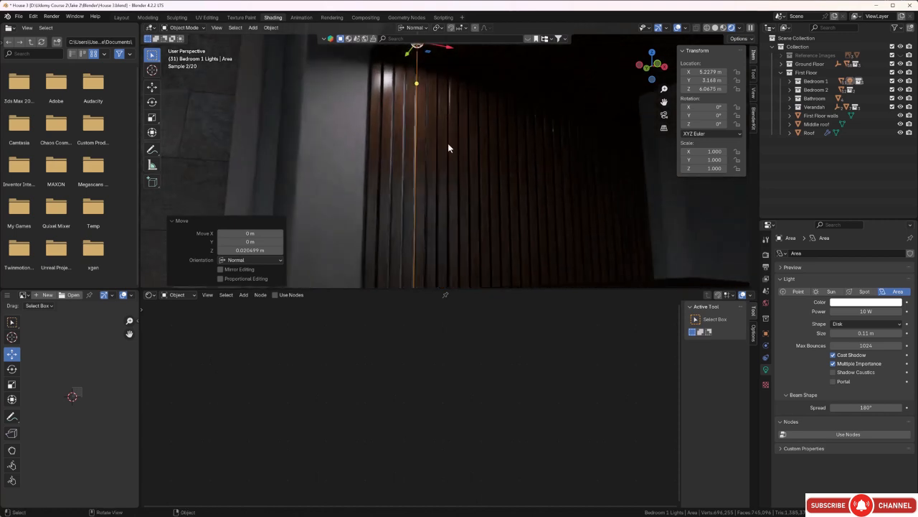
Increase the area light's power to about 50.7 W.
drag(841, 311, 855, 311)
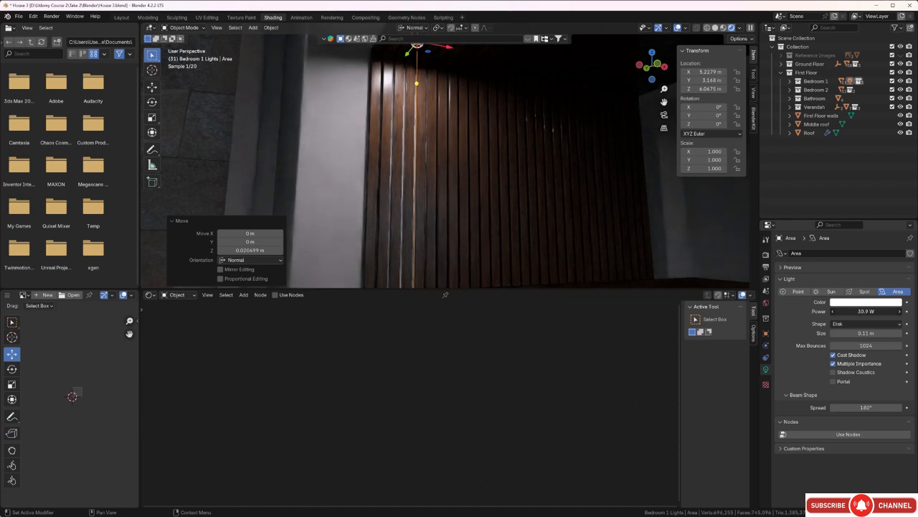
drag(861, 312, 870, 312)
mouse_move(457, 167)
middle_down()
mouse_move(476, 167)
mouse_move(469, 176)
middle_up()
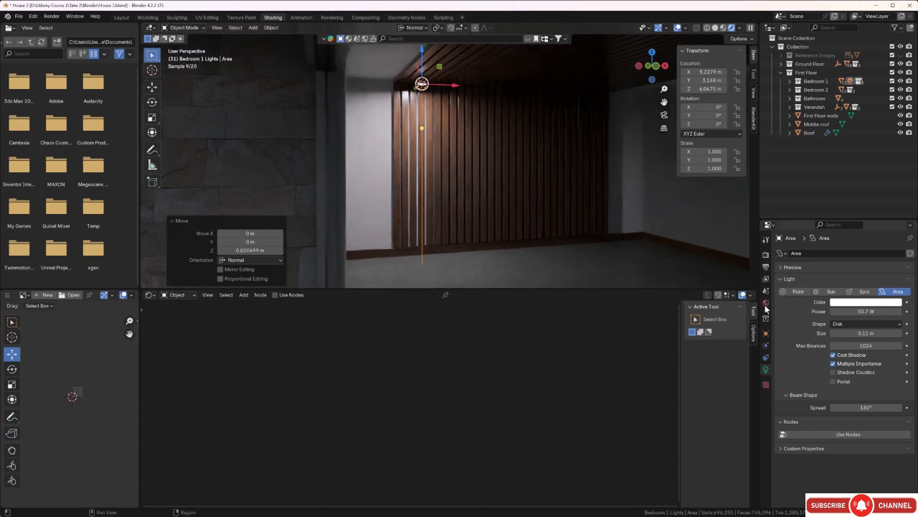
Adjust the area light's colour slightly off the centre of the colour wheel and raise its power to about 74.3 W.
click(838, 302)
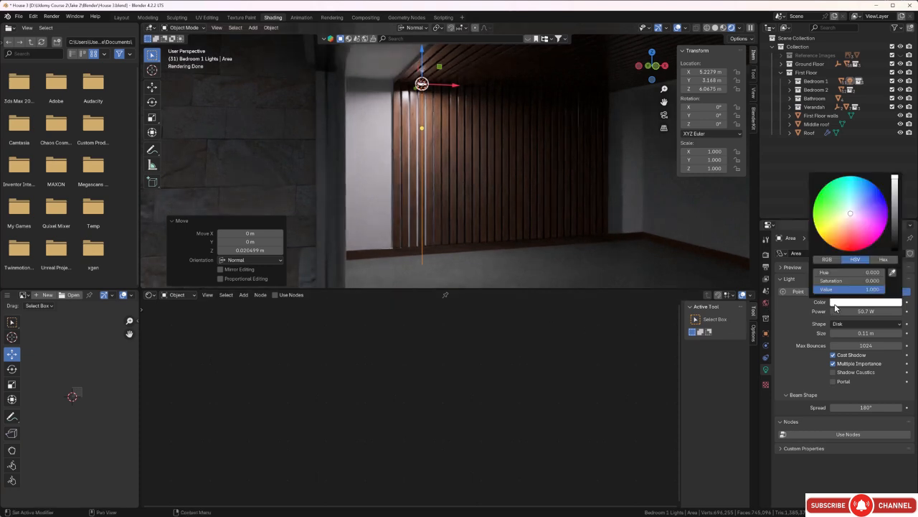
click(849, 215)
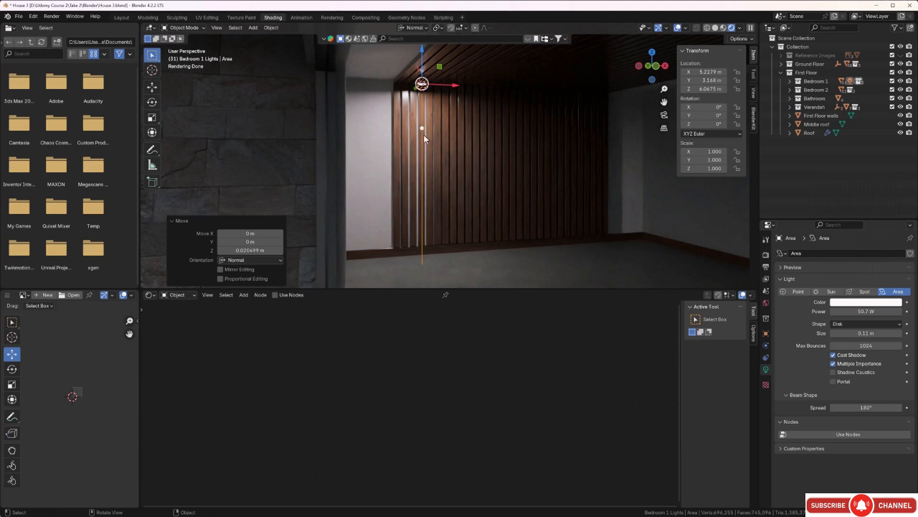
scroll(426, 149, down, 2)
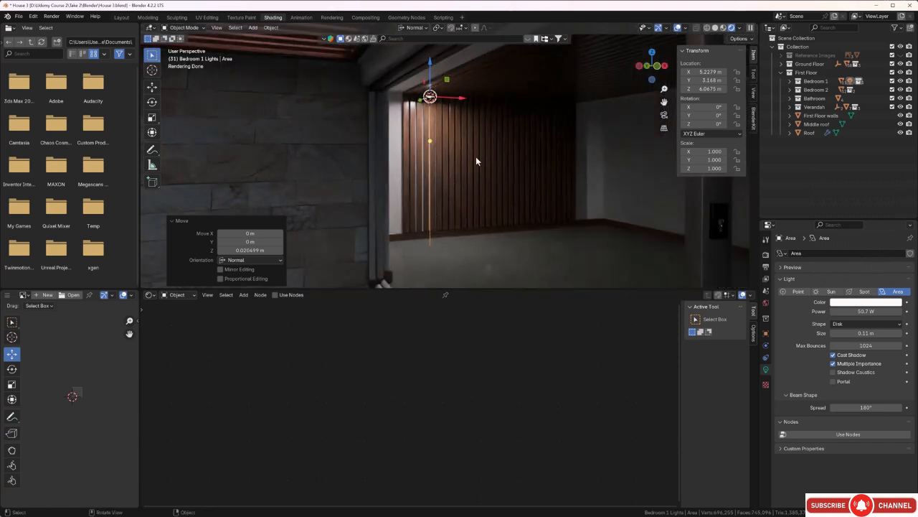
drag(865, 311, 891, 312)
middle_drag(469, 187, 475, 189)
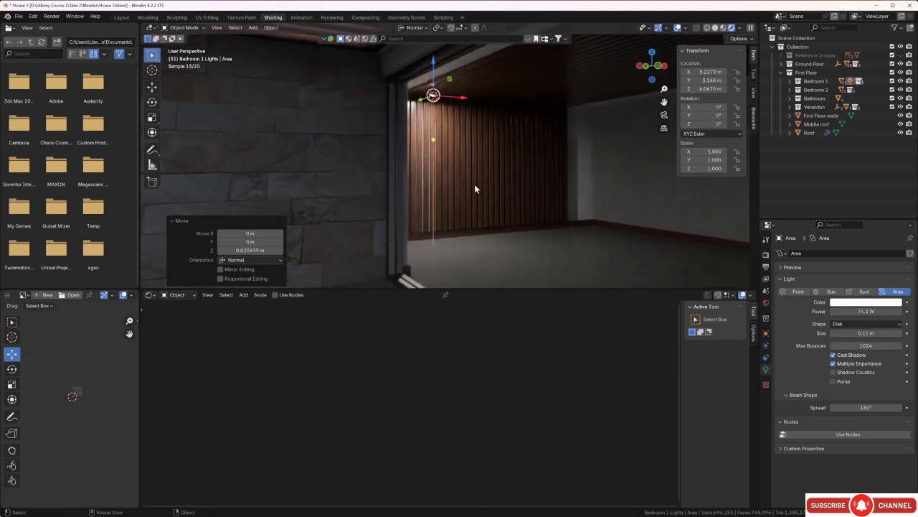
middle_drag(472, 179, 464, 181)
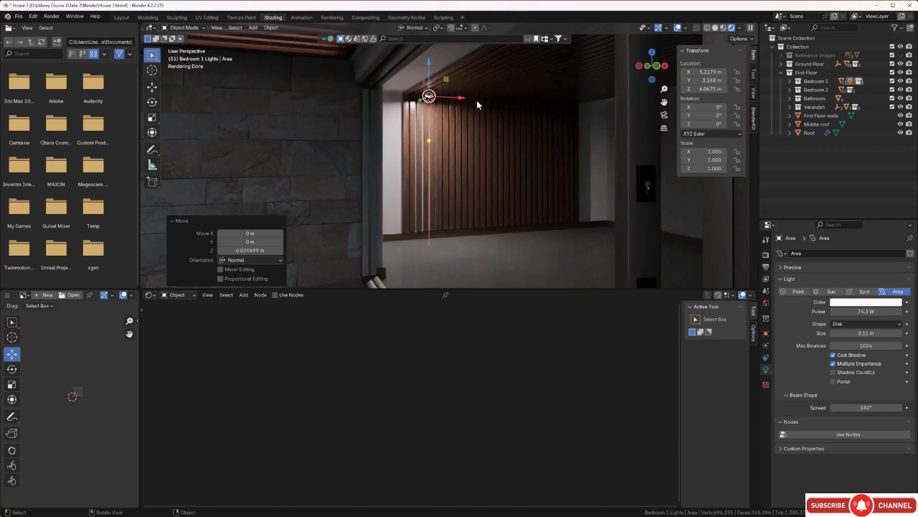
Switch the viewport to wireframe shading and select the ceiling light's cylinder together with its area light.
scroll(434, 136, down, 6)
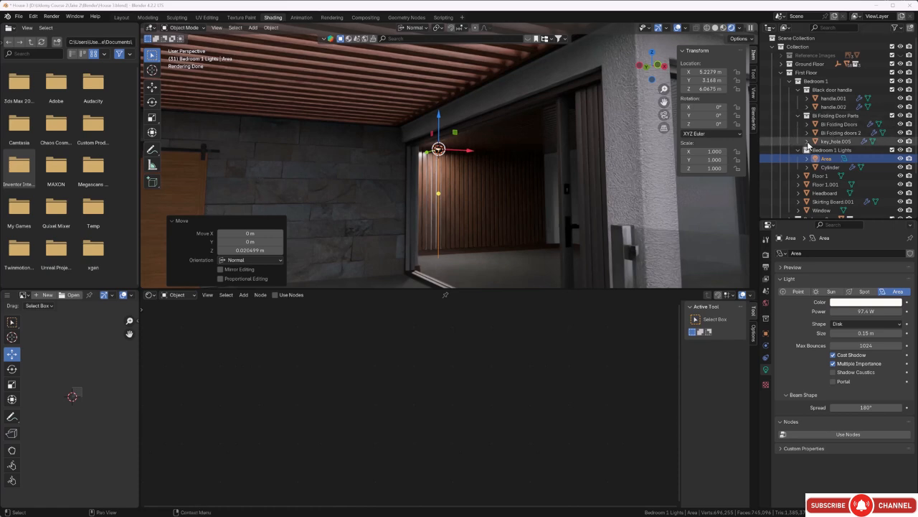
scroll(454, 170, up, 6)
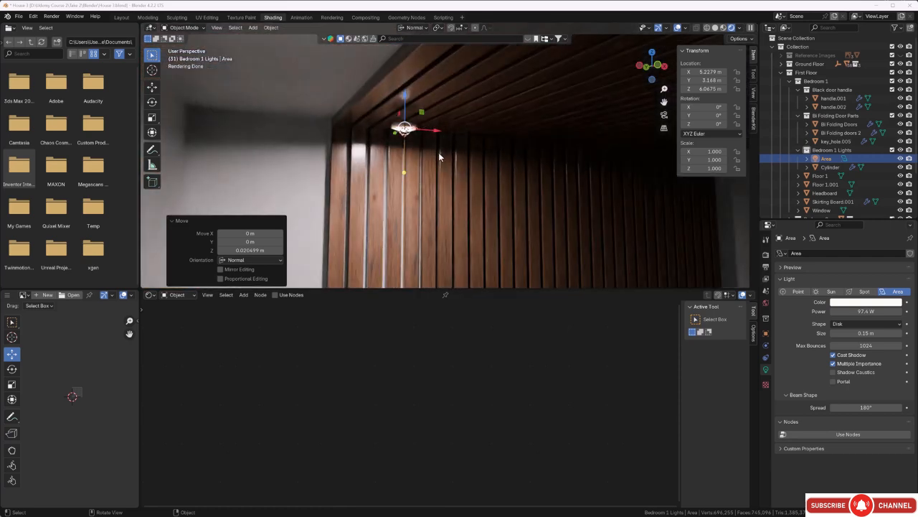
scroll(439, 153, down, 4)
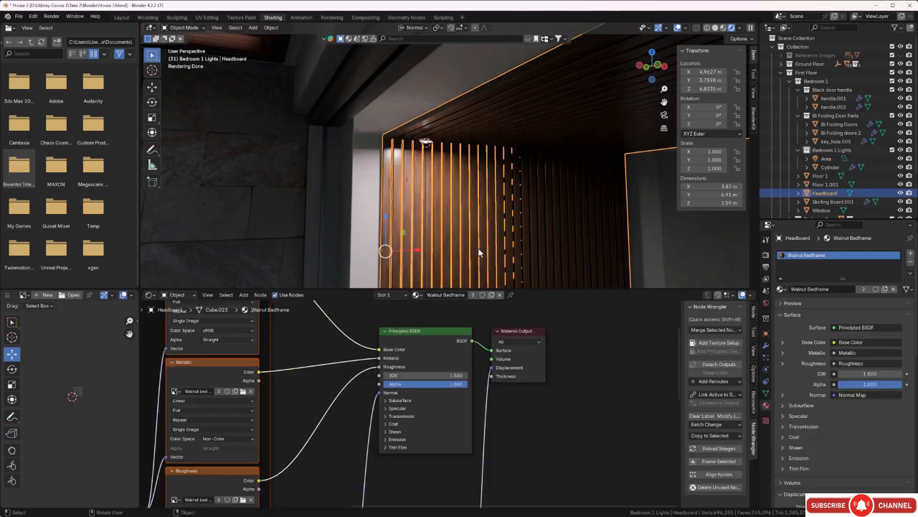
key(z)
click(403, 247)
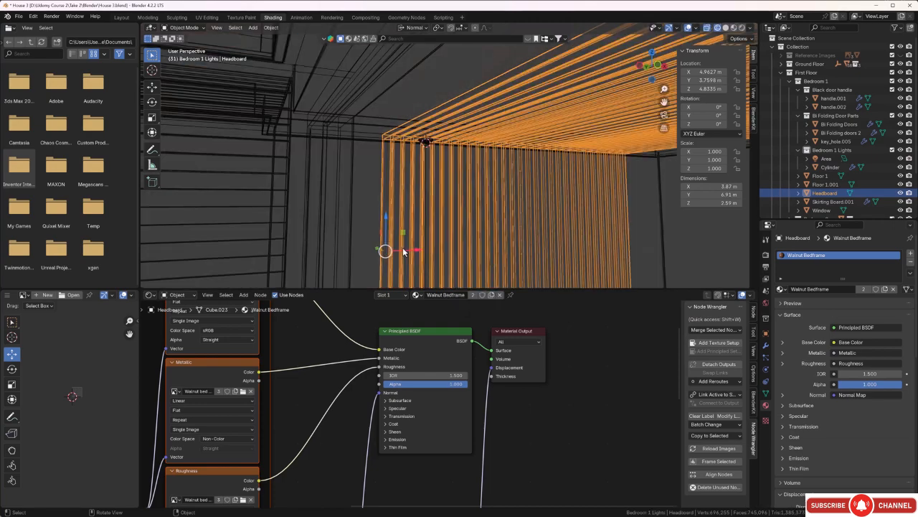
middle_drag(463, 213, 244, 179)
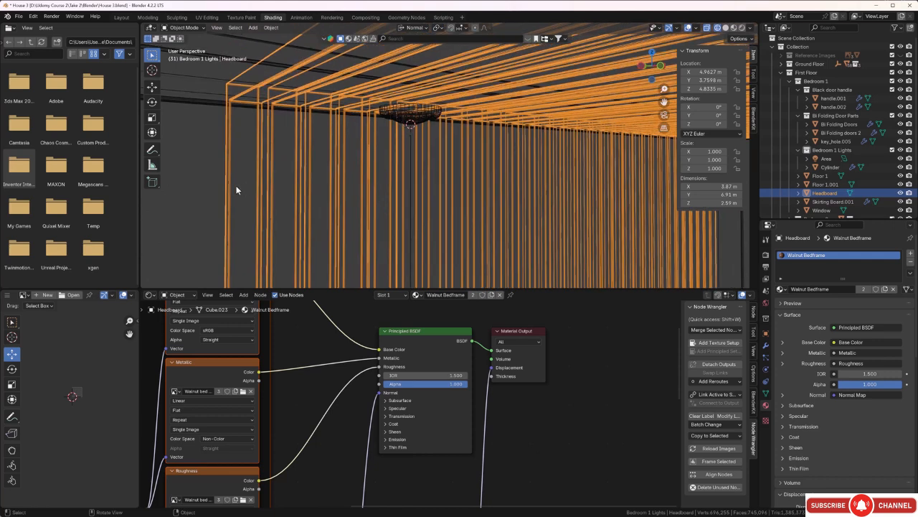
click(198, 183)
click(405, 113)
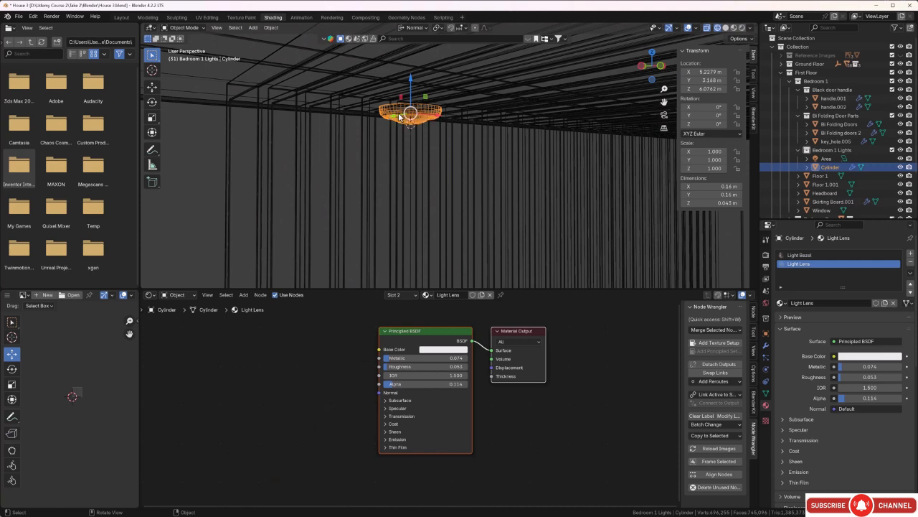
shift+click(410, 169)
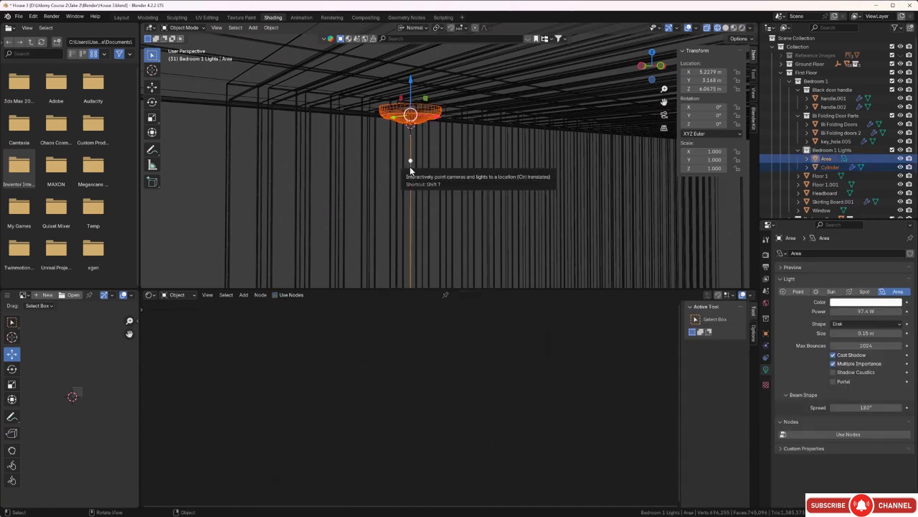
View Bedroom 1's ceiling from directly above and hide the Ground Floor collection.
key(KP_7)
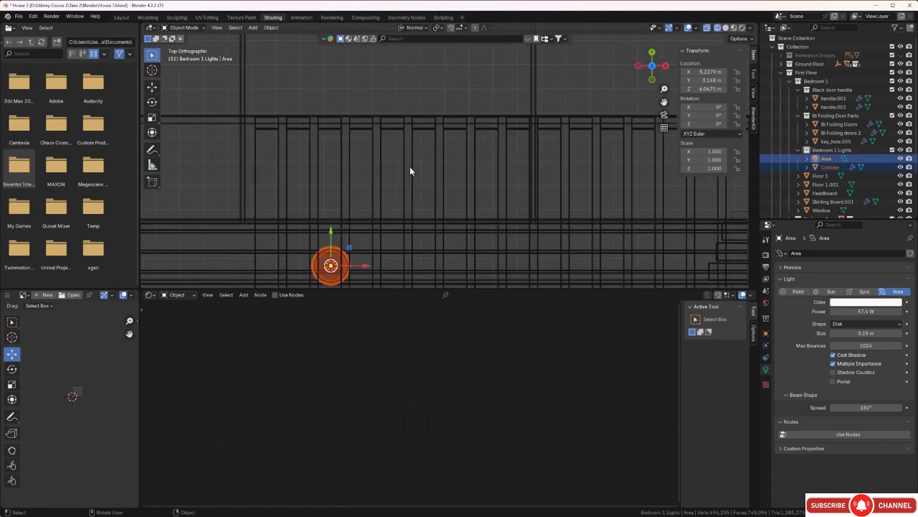
scroll(409, 169, down, 5)
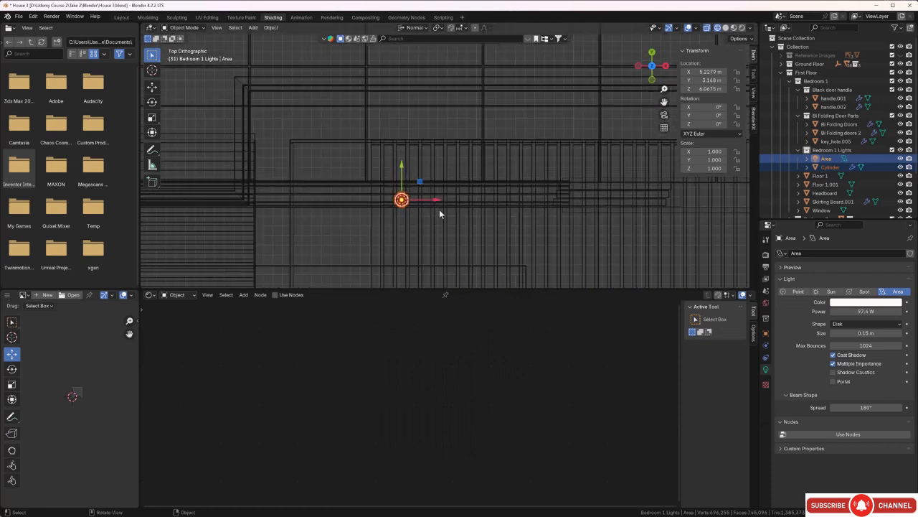
shift+middle_drag(440, 210, 395, 142)
scroll(395, 141, down, 2)
shift+middle_drag(445, 171, 389, 167)
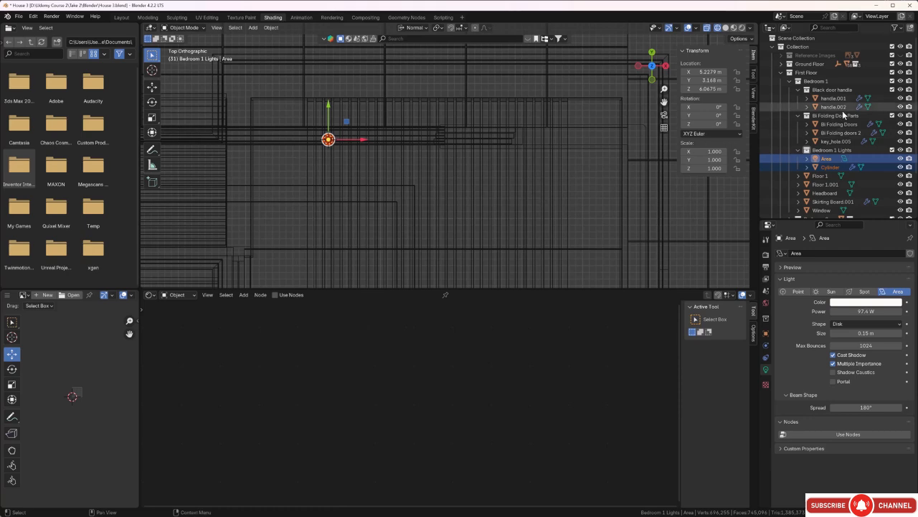
click(901, 64)
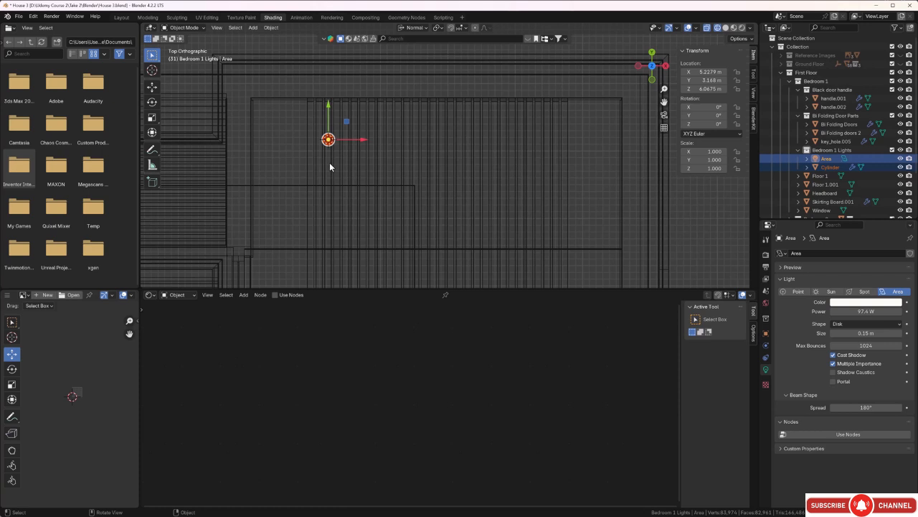
Make a linked duplicate of the fixture and its area light about 3.1 m along X.
key(shift+d)
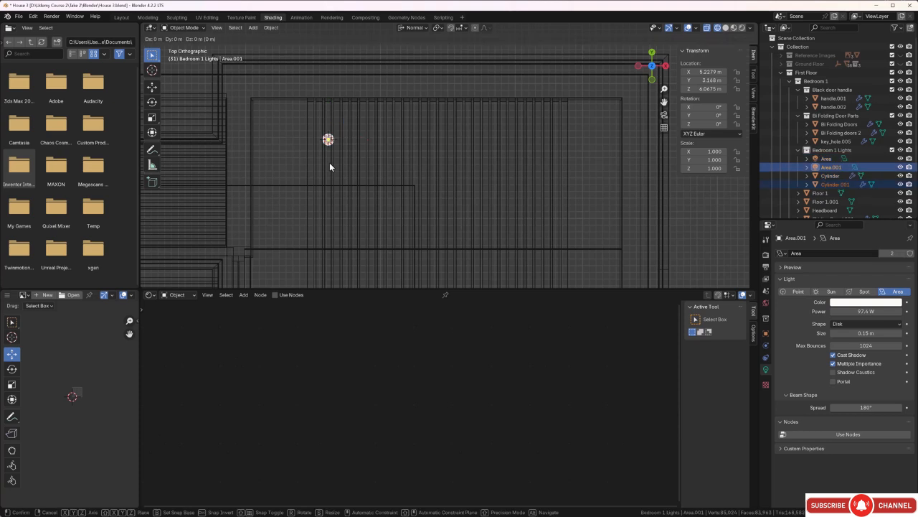
key(x)
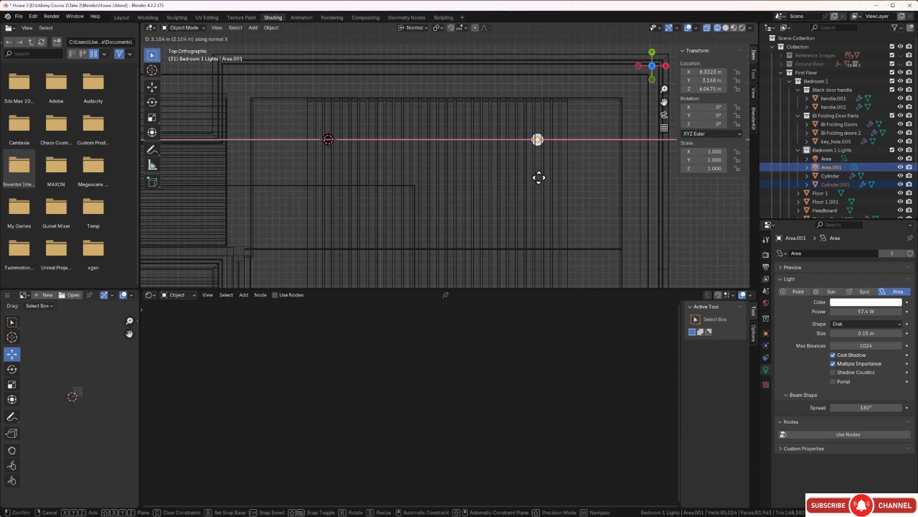
click(539, 177)
Add the original area light and fixture to the selection and make linked duplicates of both pairs about -1.24 m along Y.
scroll(526, 178, down, 2)
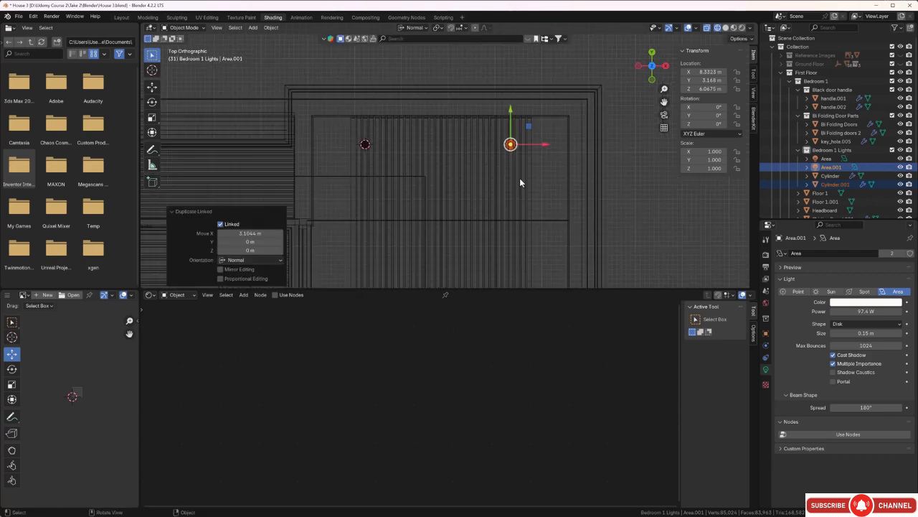
shift+middle_drag(506, 202, 500, 145)
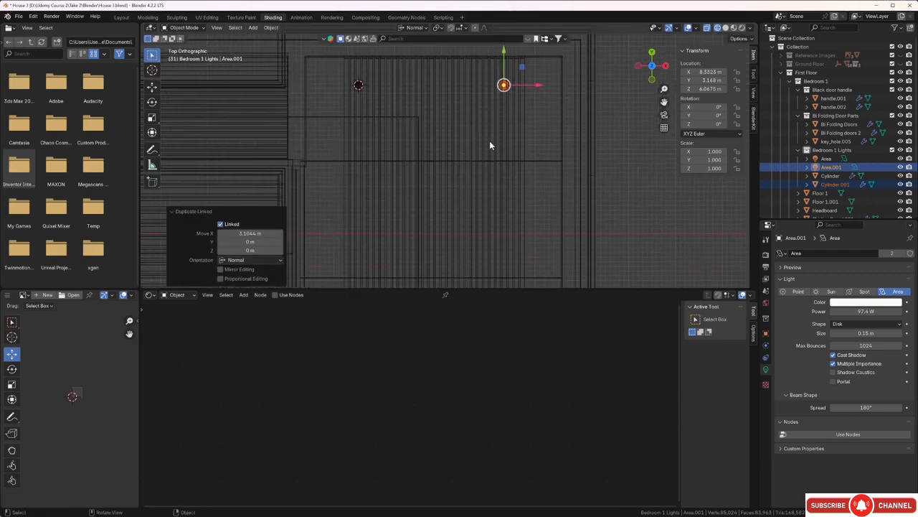
middle_drag(358, 86, 342, 141)
shift+click(297, 267)
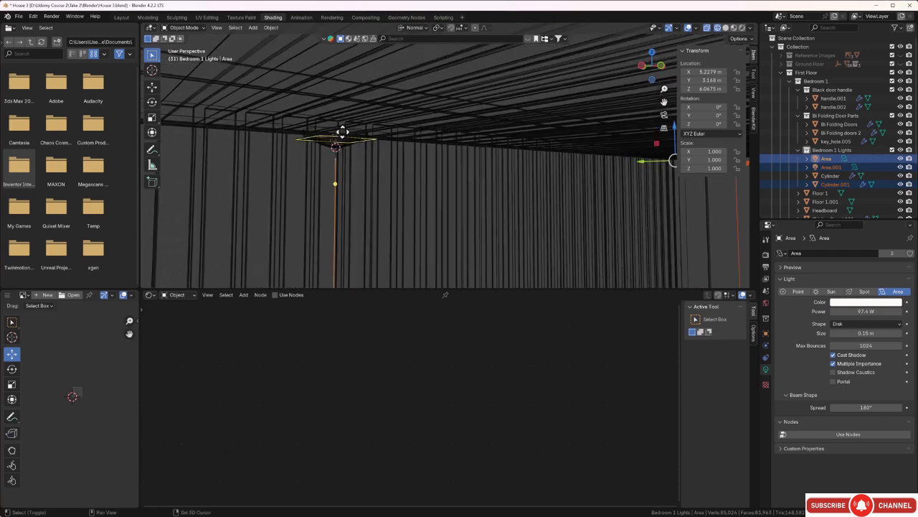
shift+click(343, 135)
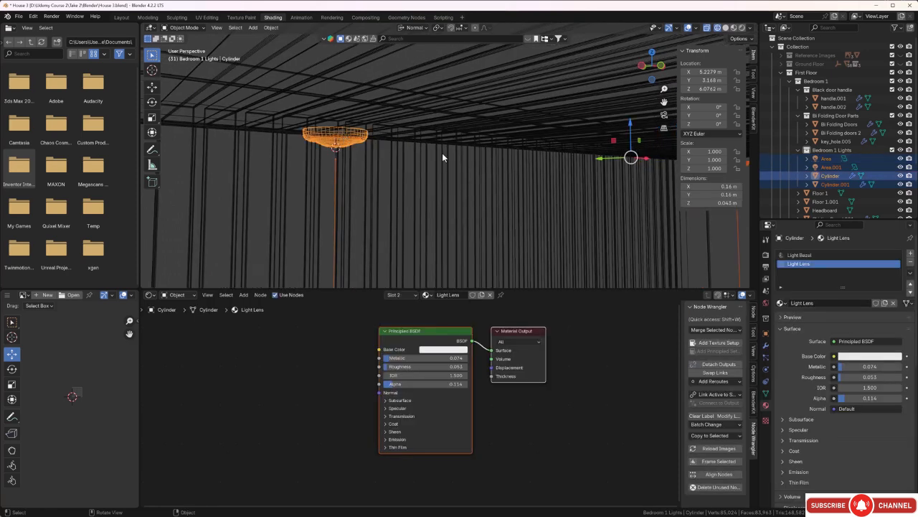
key(KP_7)
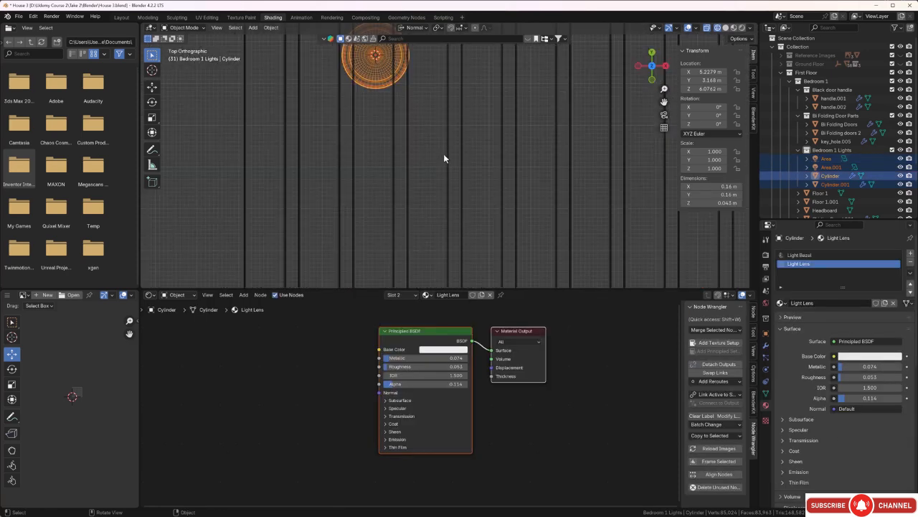
scroll(443, 153, down, 5)
scroll(443, 153, down, 3)
shift+middle_drag(548, 189, 486, 162)
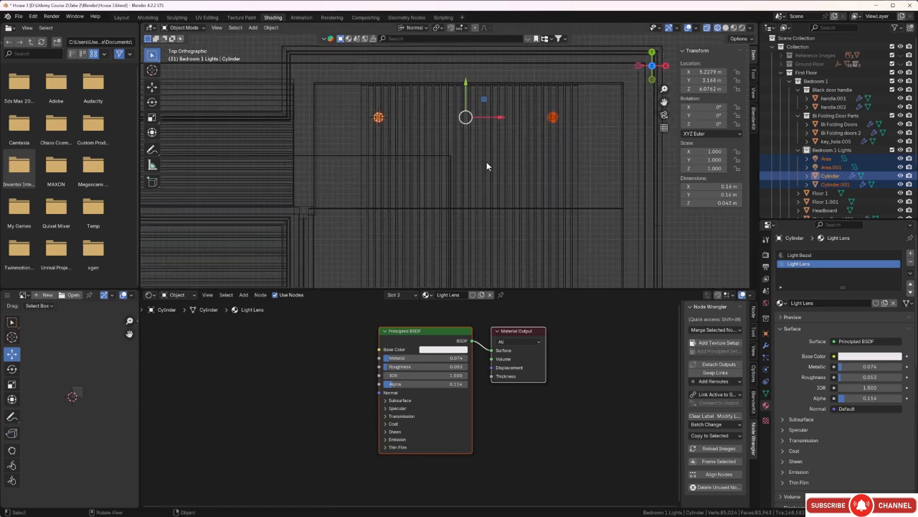
key(shift+d)
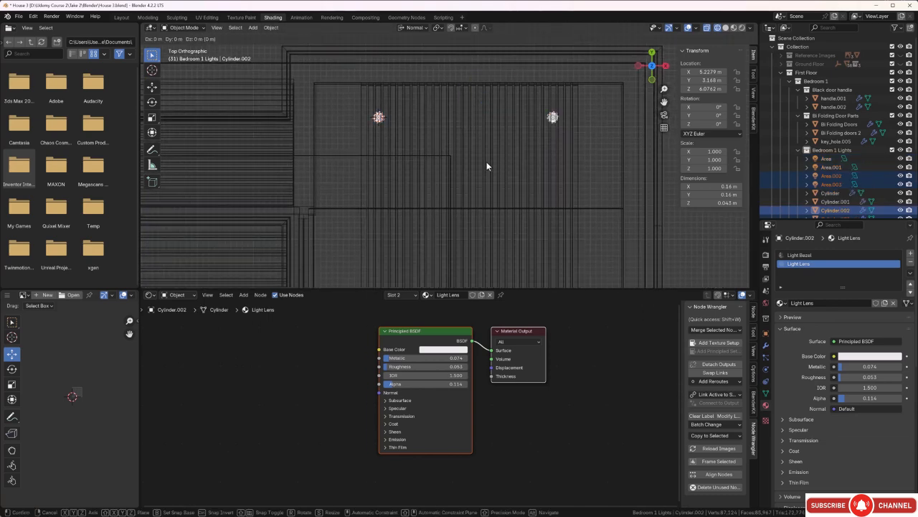
key(y)
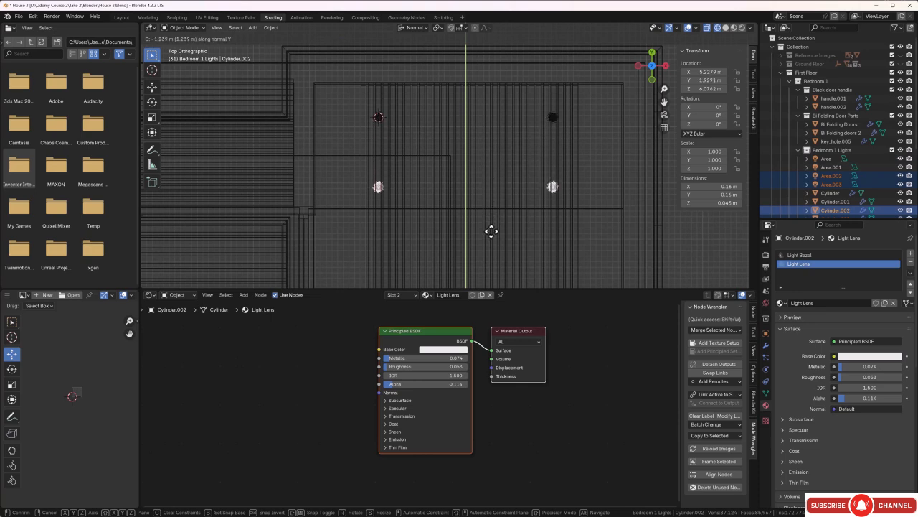
click(491, 231)
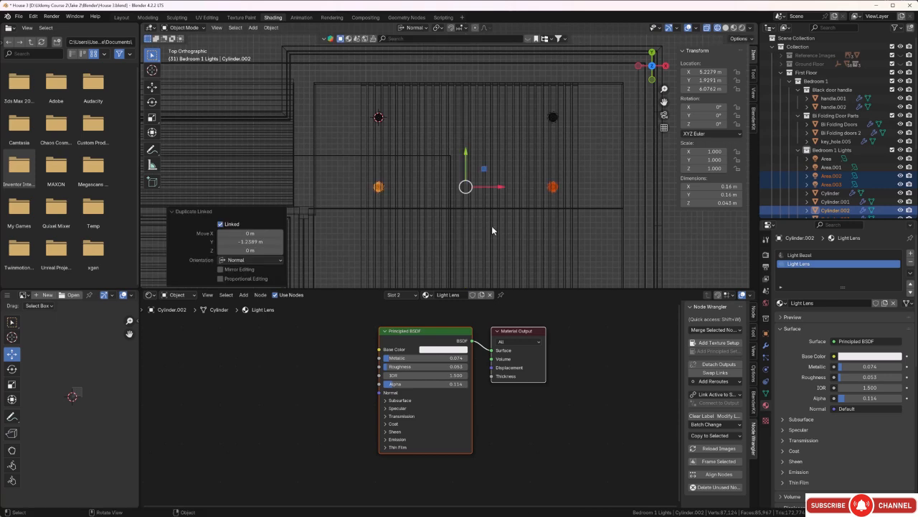
Repeat the linked duplication of the light pair four more times along Bedroom 1's ceiling.
scroll(492, 231, down, 1)
shift+middle_drag(495, 229, 508, 194)
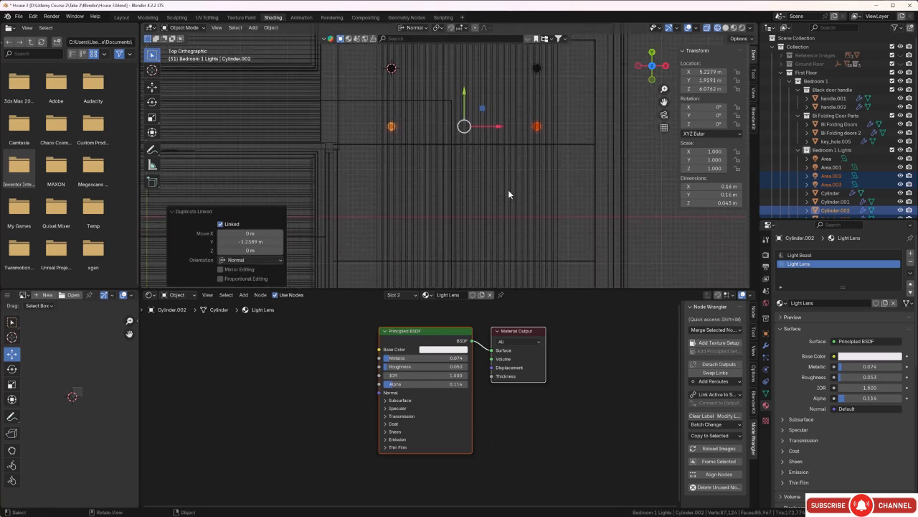
key(shift+r)
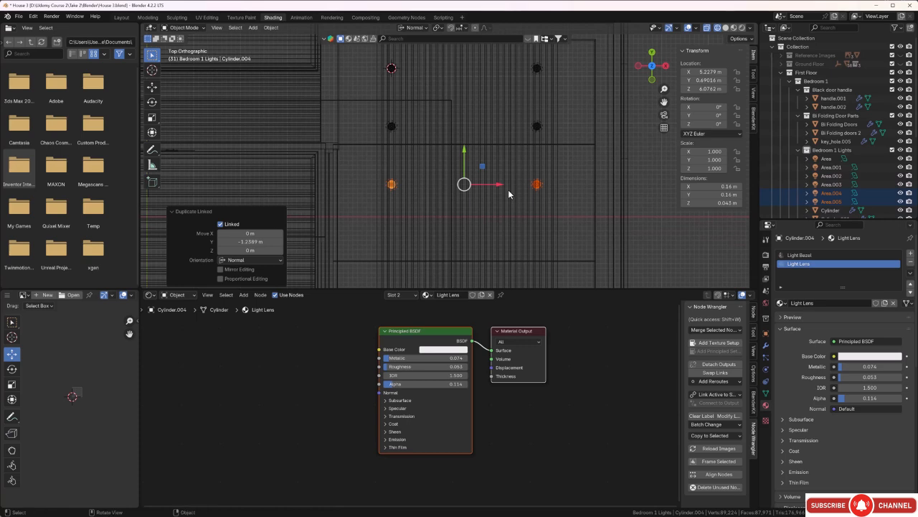
key(shift+r)
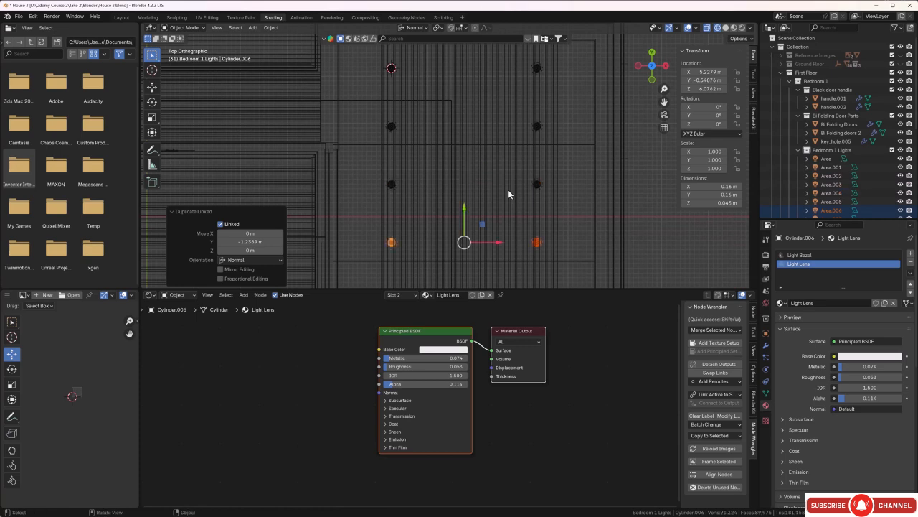
scroll(508, 189, down, 3)
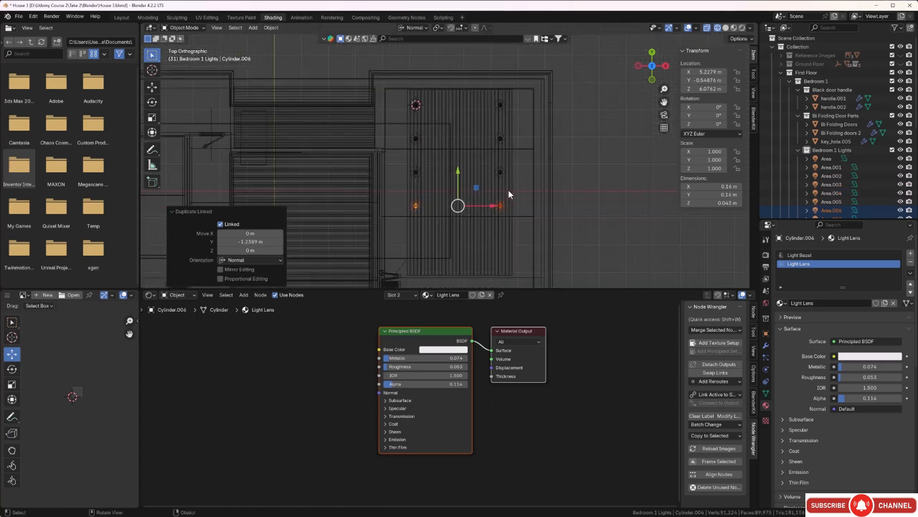
key(shift+r)
key(shift+r)
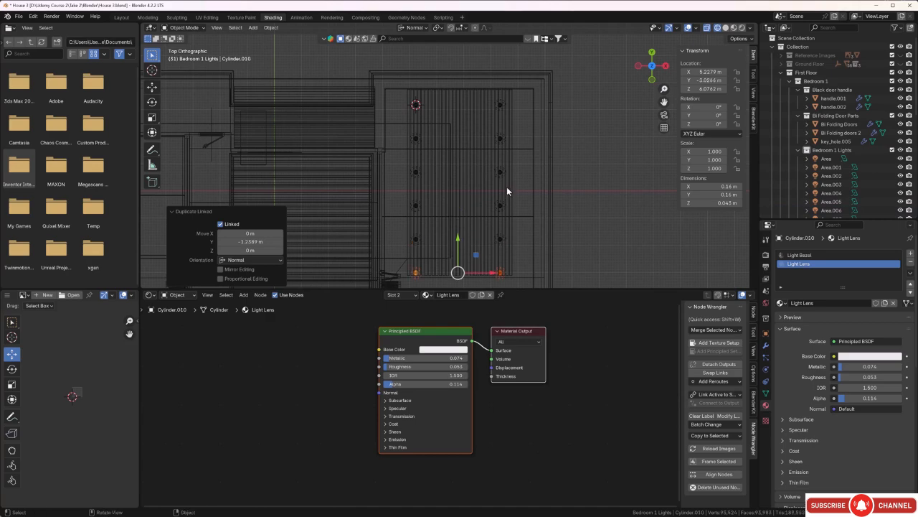
Examine Bedroom 1's two rows of ceiling lights through the glass opening in rendered shading.
middle_drag(507, 187, 546, 129)
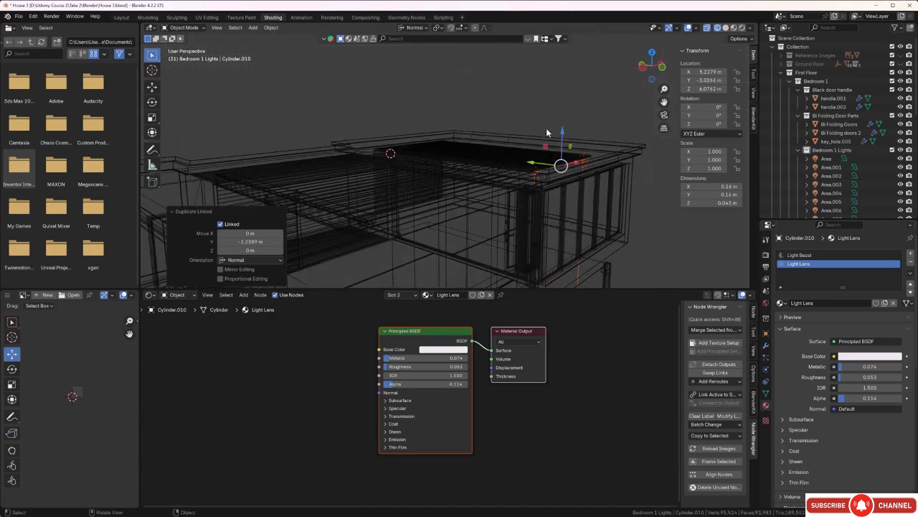
middle_drag(502, 183, 510, 173)
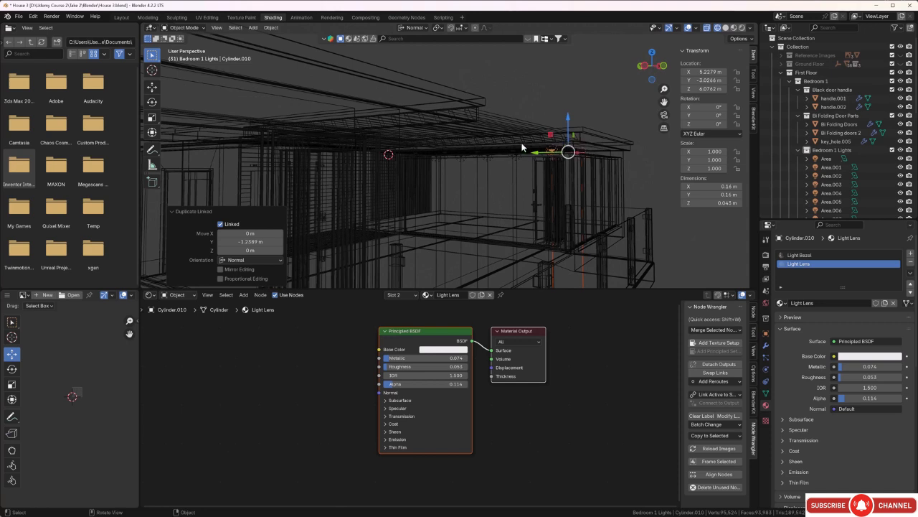
key(z)
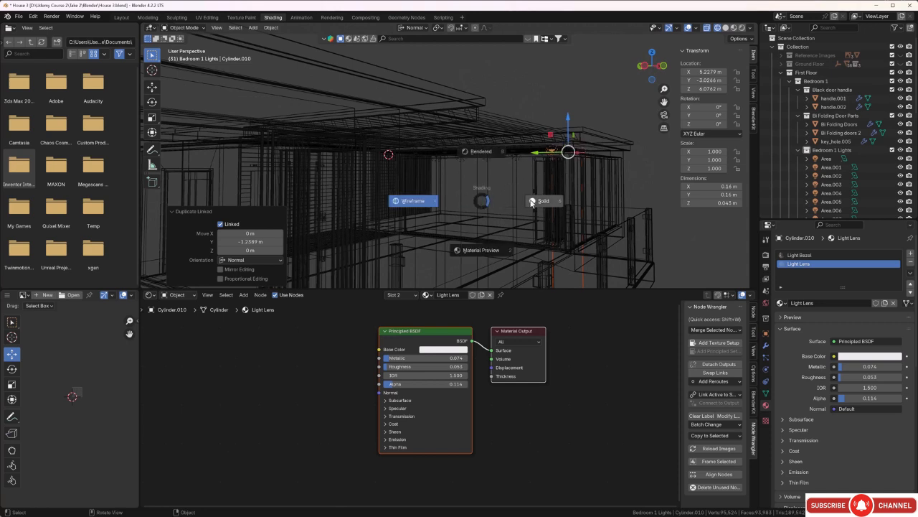
click(485, 155)
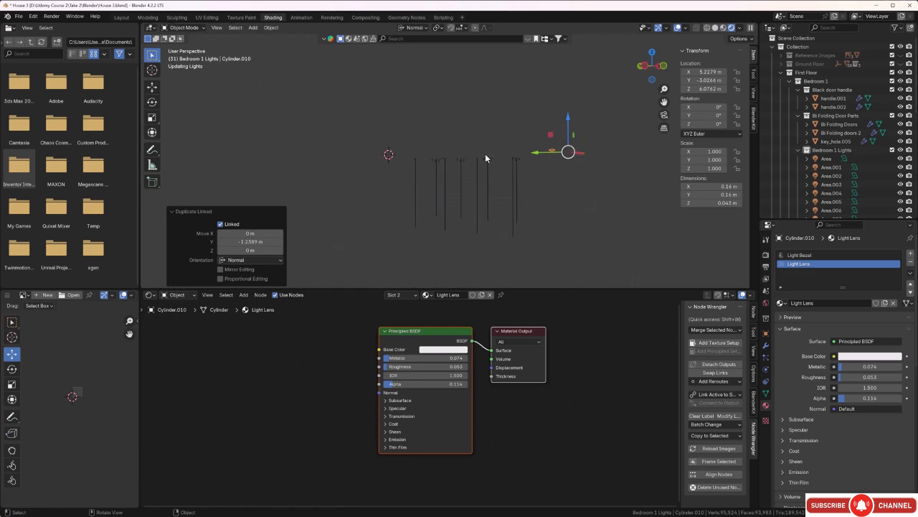
scroll(485, 205, up, 3)
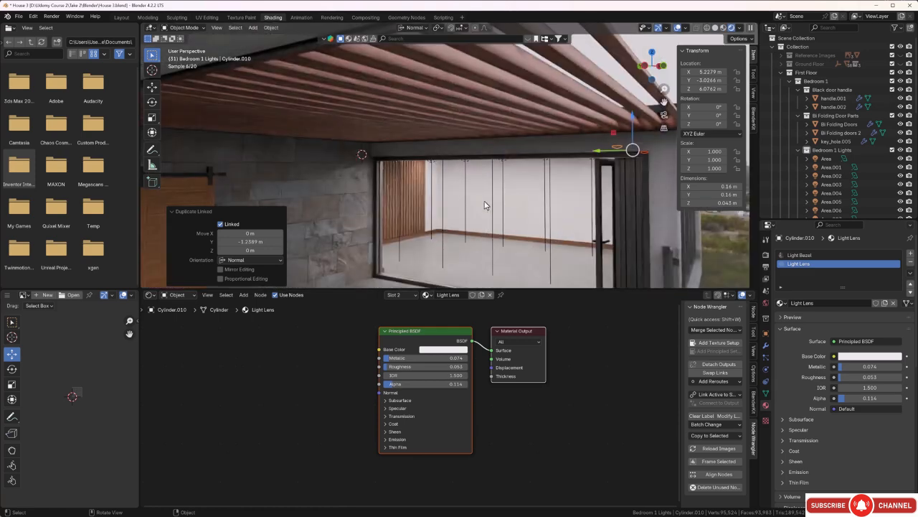
shift+middle_drag(483, 210, 469, 180)
scroll(481, 137, up, 2)
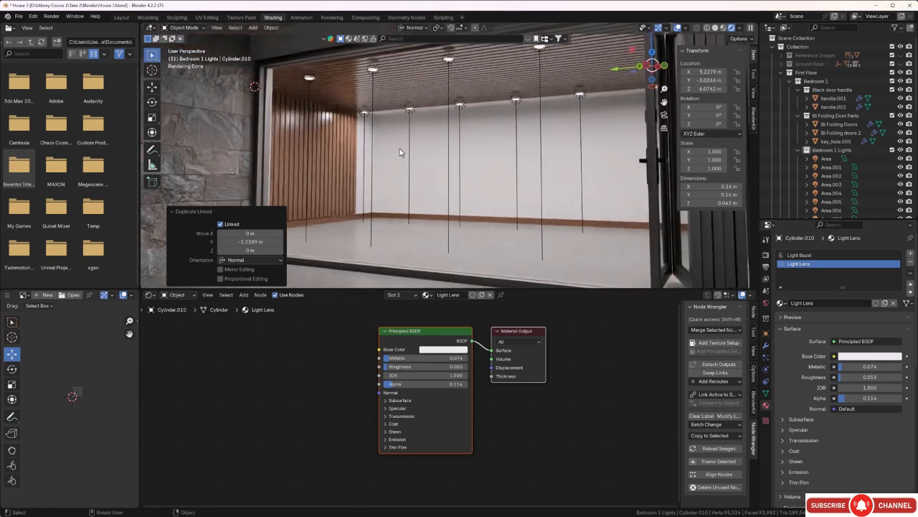
middle_drag(427, 155, 437, 110)
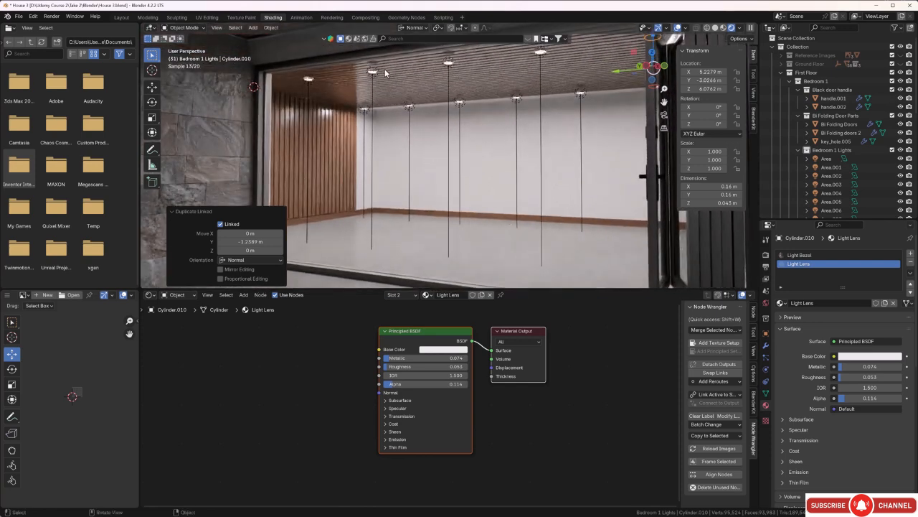
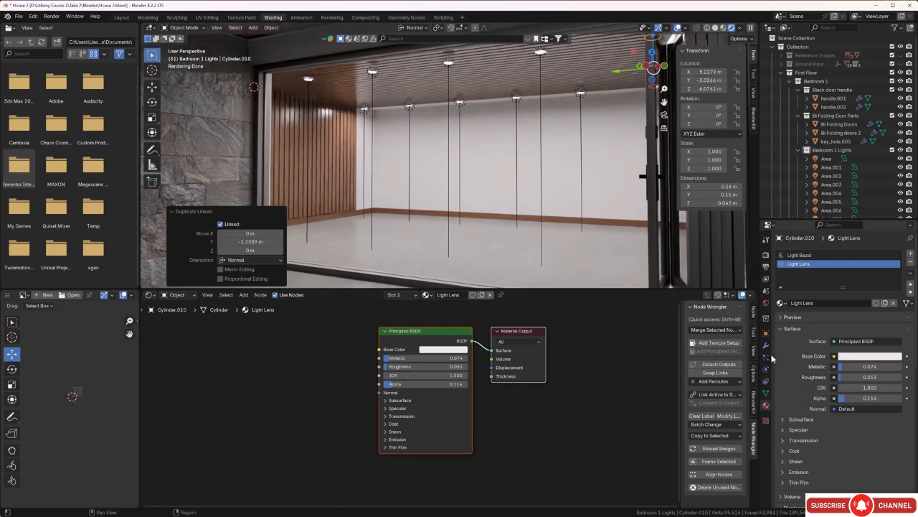
Select one of Bedroom 1's linked area lights and lower its power to 34.1 W.
click(542, 146)
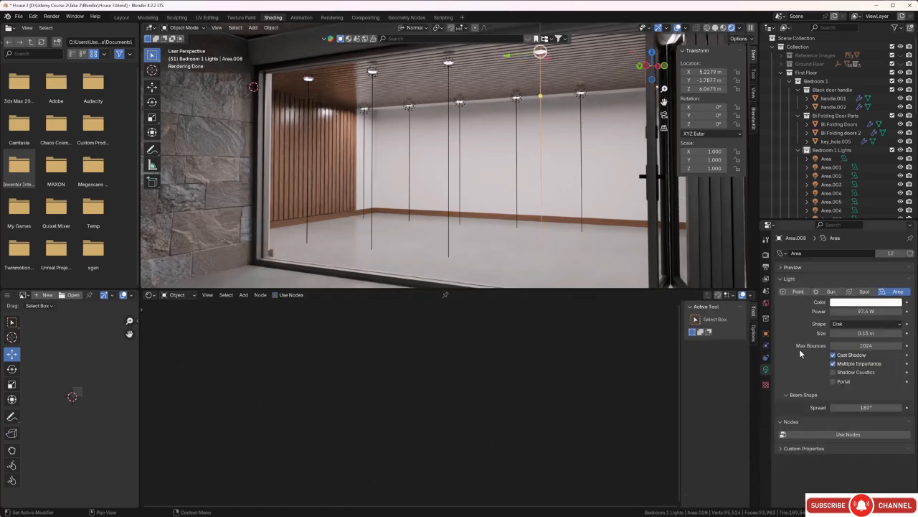
drag(866, 312, 841, 312)
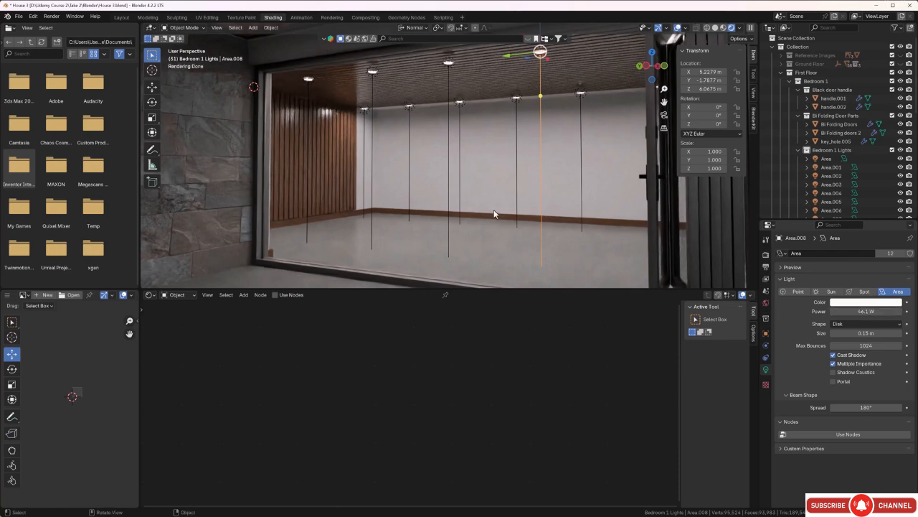
scroll(482, 158, down, 4)
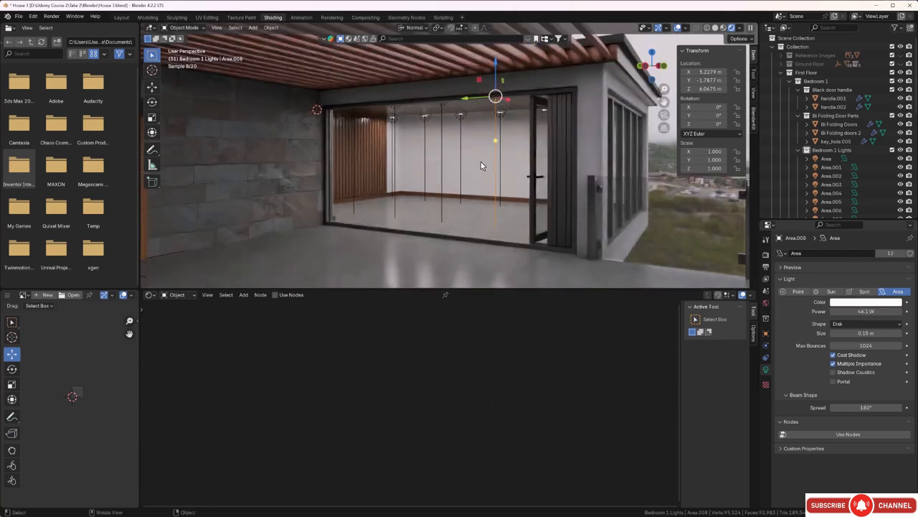
mouse_move(481, 161)
middle_down()
mouse_move(461, 160)
mouse_move(472, 160)
mouse_move(473, 171)
middle_up()
scroll(467, 168, up, 5)
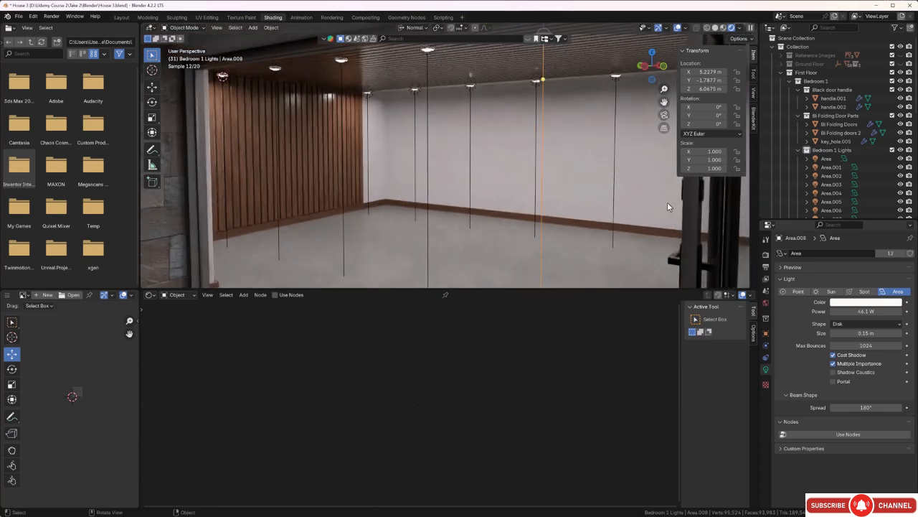
drag(865, 320, 858, 320)
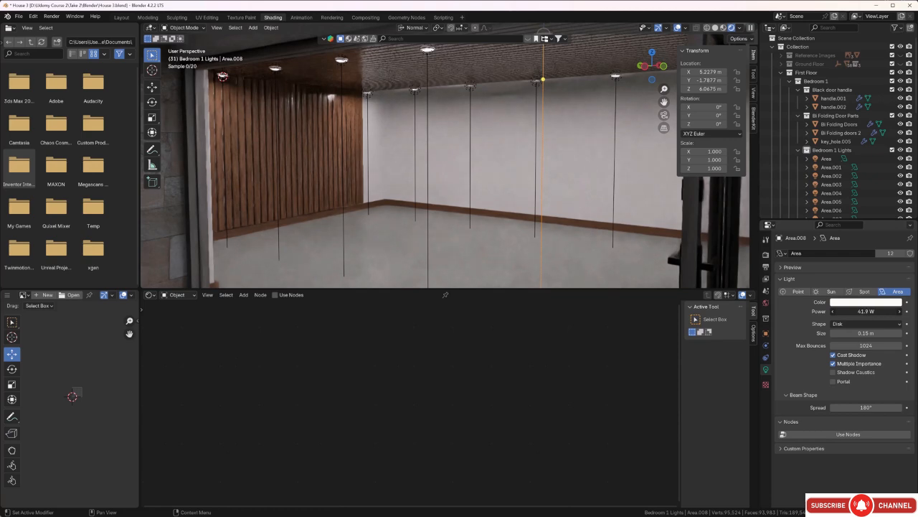
drag(861, 311, 857, 311)
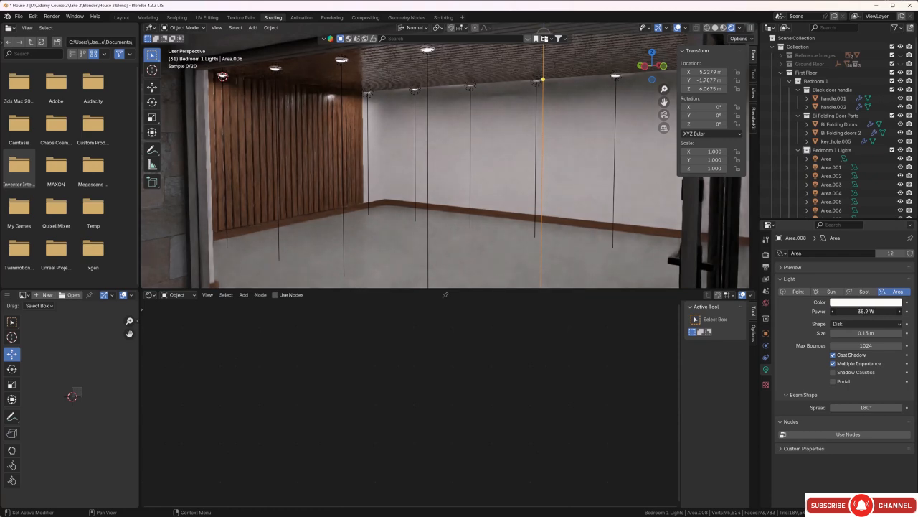
drag(861, 312, 860, 311)
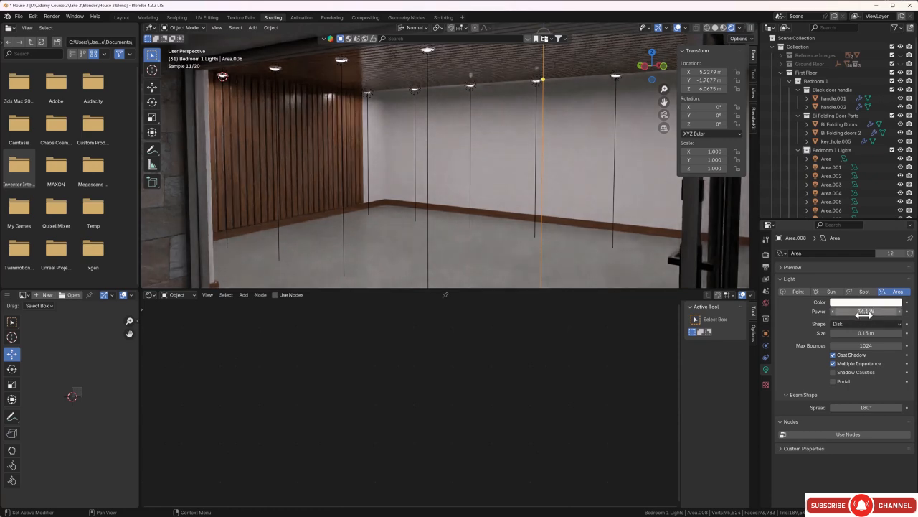
Shift the linked area lights' colour to a slightly warmer, creamier white.
click(864, 302)
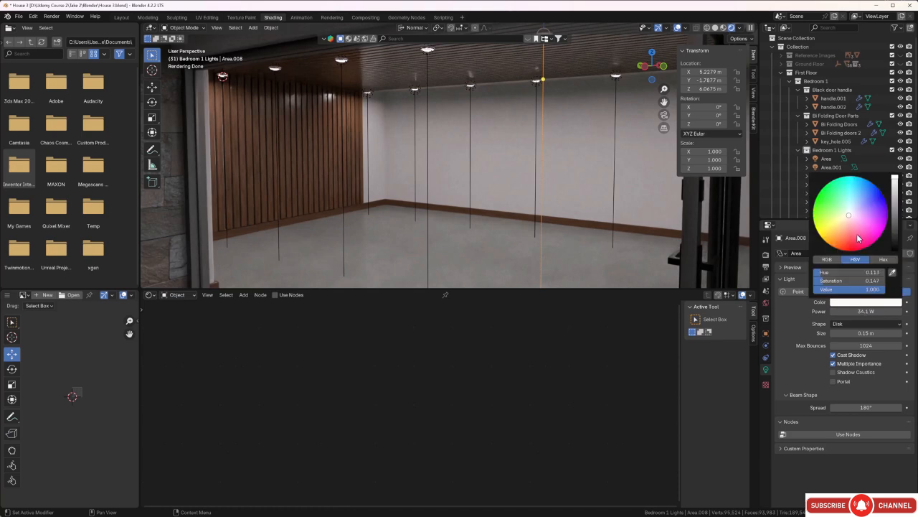
click(848, 220)
scroll(551, 161, down, 3)
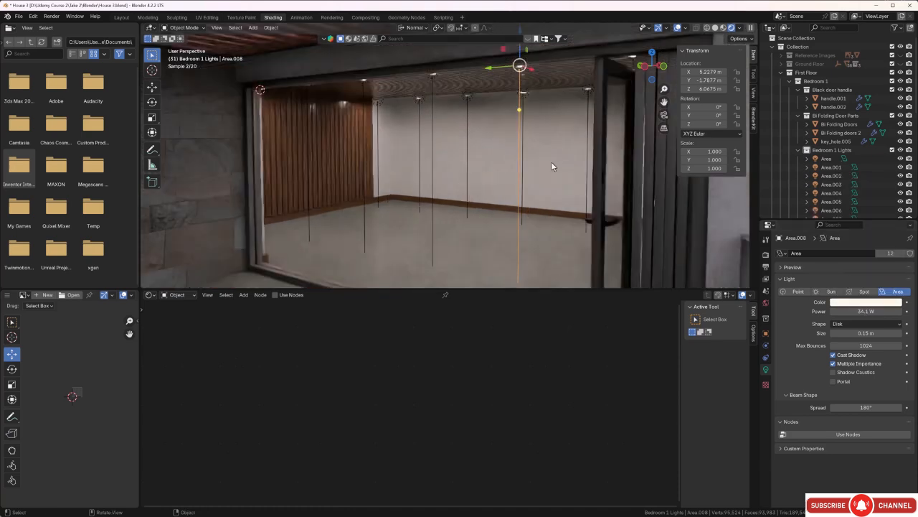
scroll(560, 155, up, 2)
Examine how the lights fall on Bedroom 1's floor and the verandah, and review the objects in the Bedroom 1 Lights collection.
middle_drag(565, 152, 518, 154)
scroll(518, 194, up, 4)
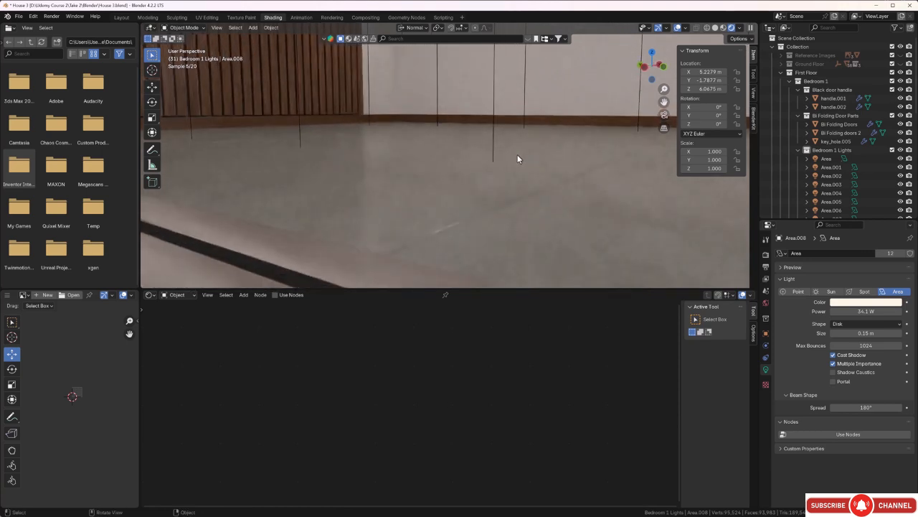
scroll(517, 155, down, 5)
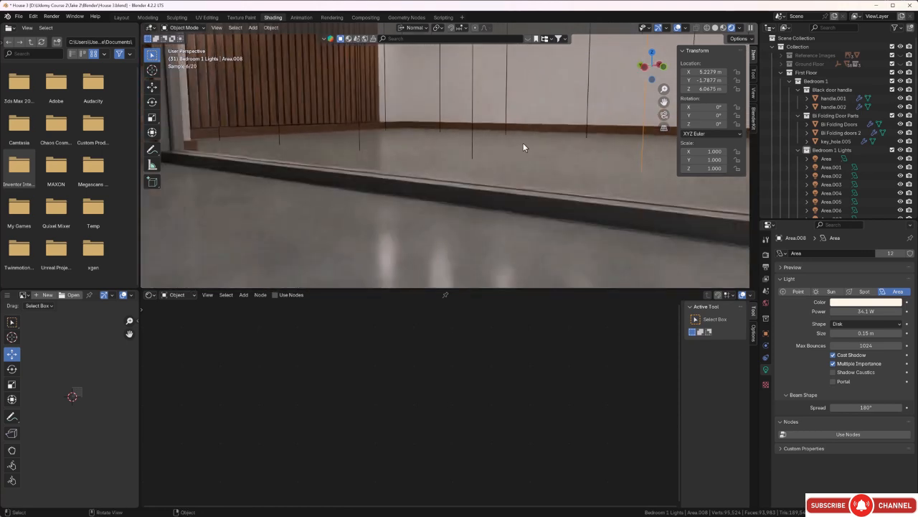
scroll(523, 143, up, 2)
shift+middle_drag(505, 131, 525, 171)
scroll(526, 171, up, 2)
scroll(524, 169, down, 6)
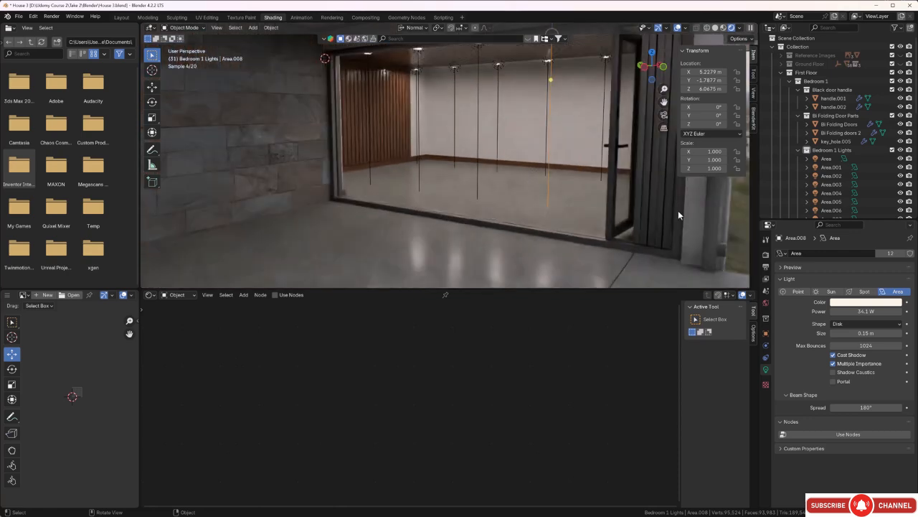
scroll(841, 162, down, 3)
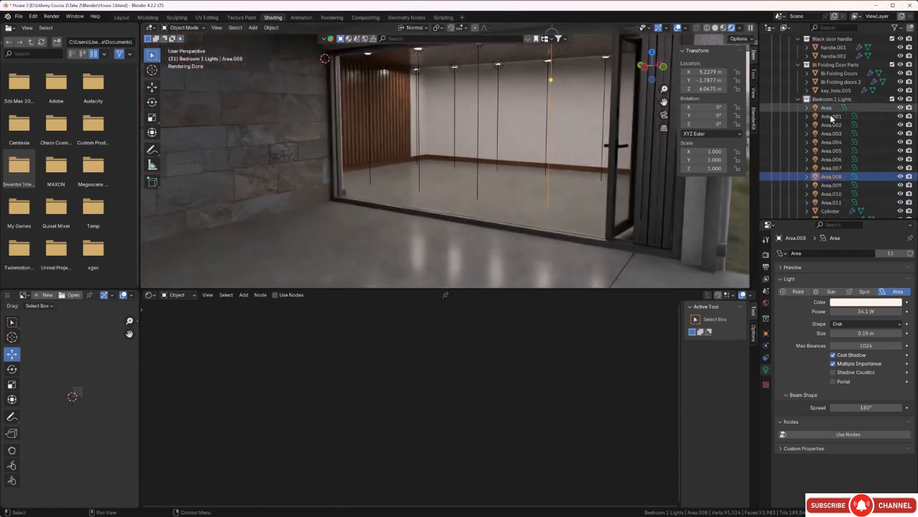
scroll(832, 137, down, 2)
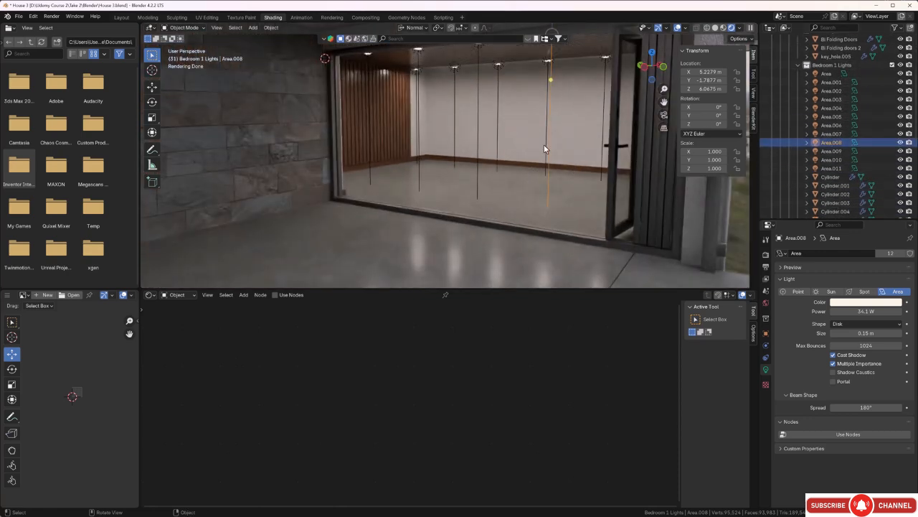
Add the ceiling fixture around the selected area light Area.008 to the selection.
middle_drag(544, 145, 590, 96)
scroll(550, 102, up, 6)
scroll(590, 96, down, 1)
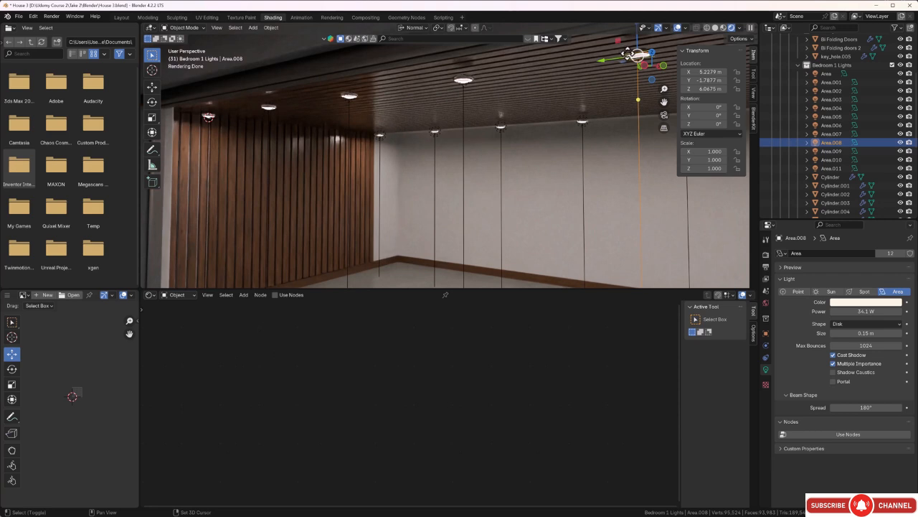
click(634, 55)
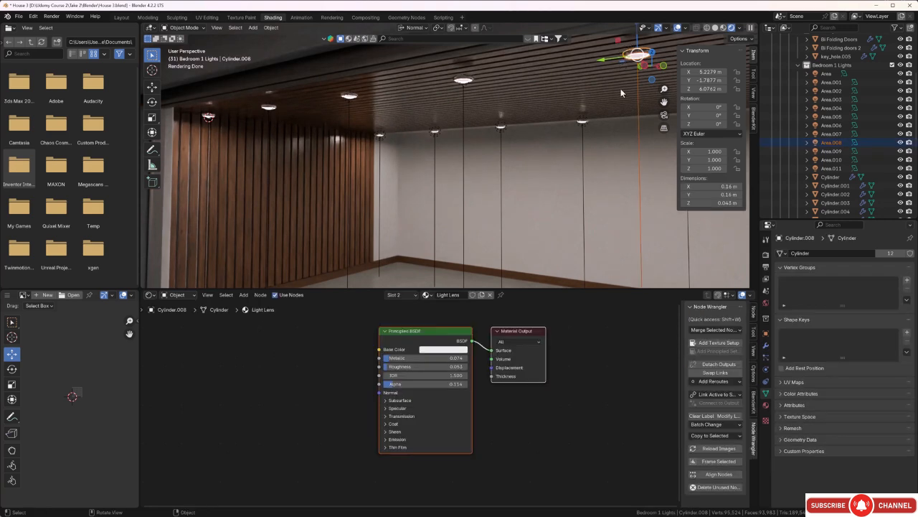
View the first floor from directly above and hide the Middle roof and Roof objects.
key(KP_7)
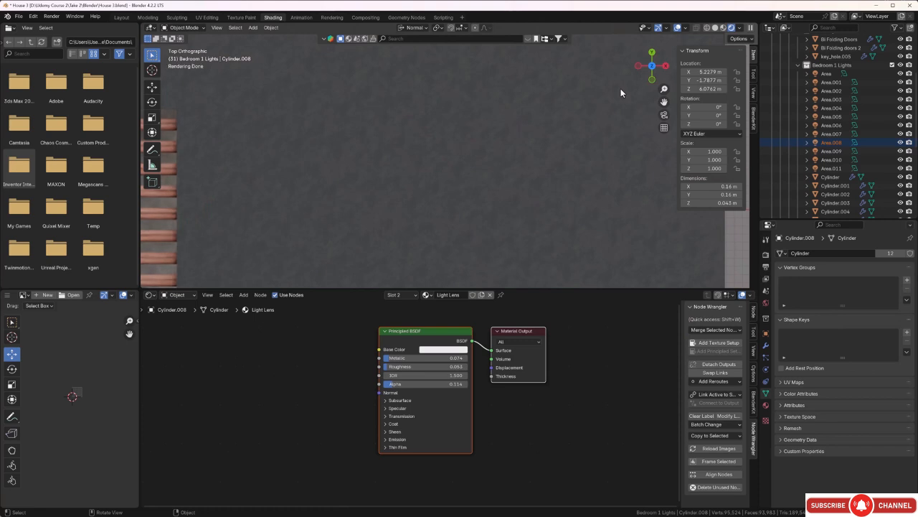
scroll(621, 88, down, 8)
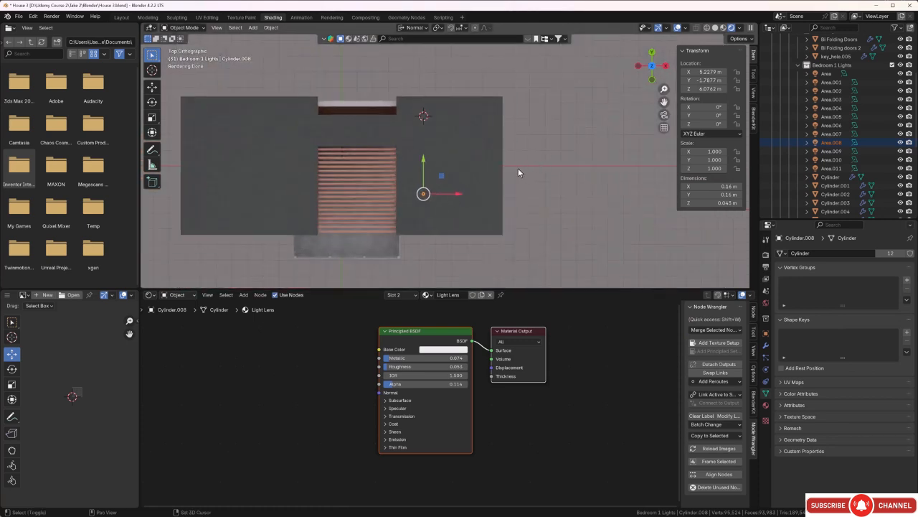
shift+middle_drag(518, 168, 563, 142)
scroll(832, 162, down, 8)
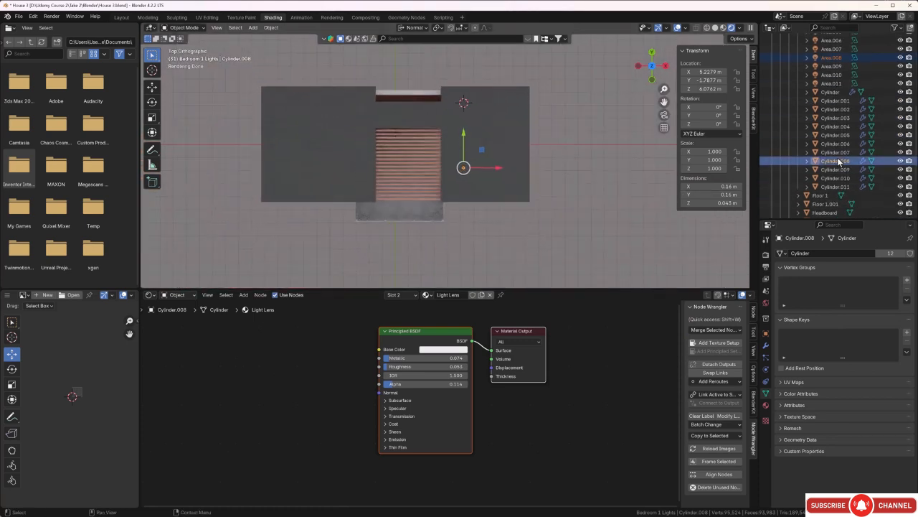
scroll(837, 161, down, 1)
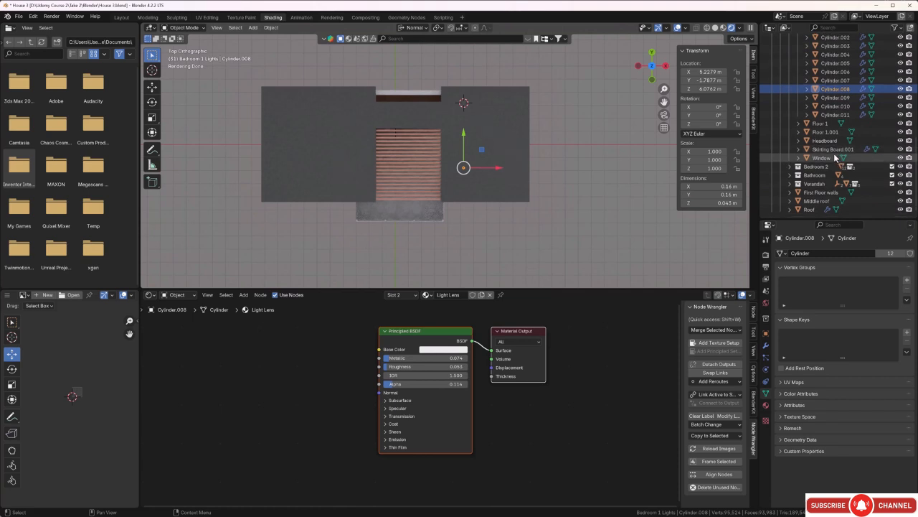
click(901, 202)
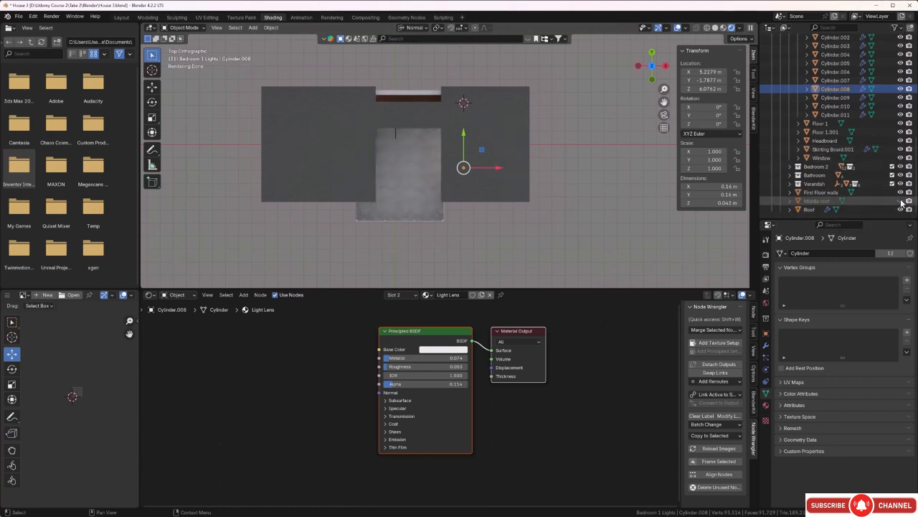
click(901, 209)
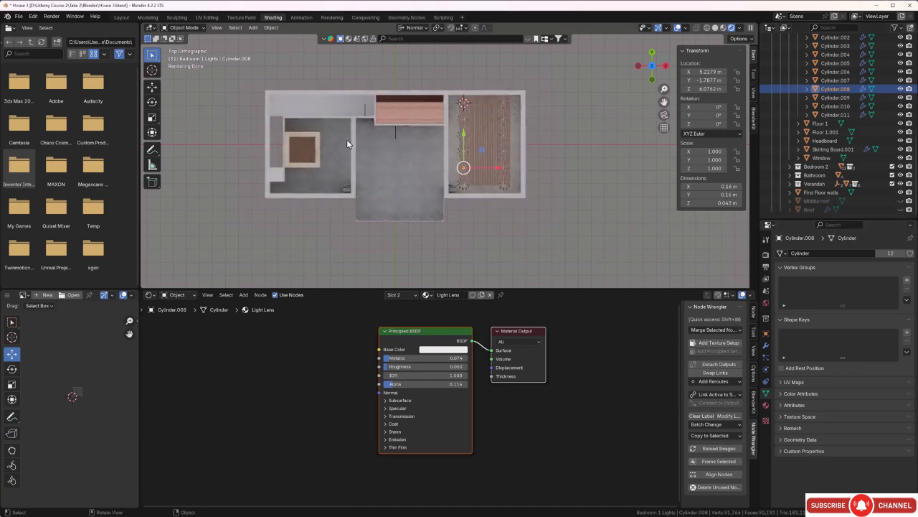
Make an unlinked duplicate of the fixture and its area light about -10.63 m along X, in the room across the verandah.
scroll(347, 142, up, 3)
scroll(402, 152, up, 1)
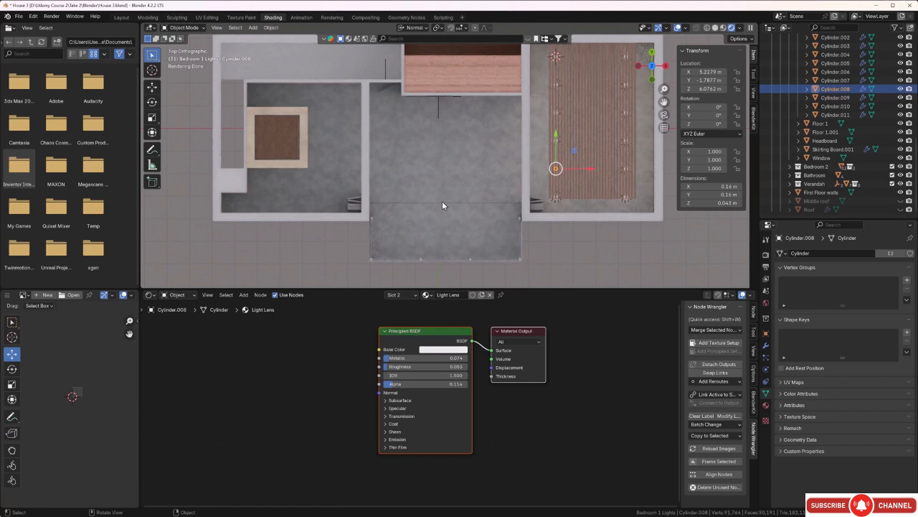
key(shift+d)
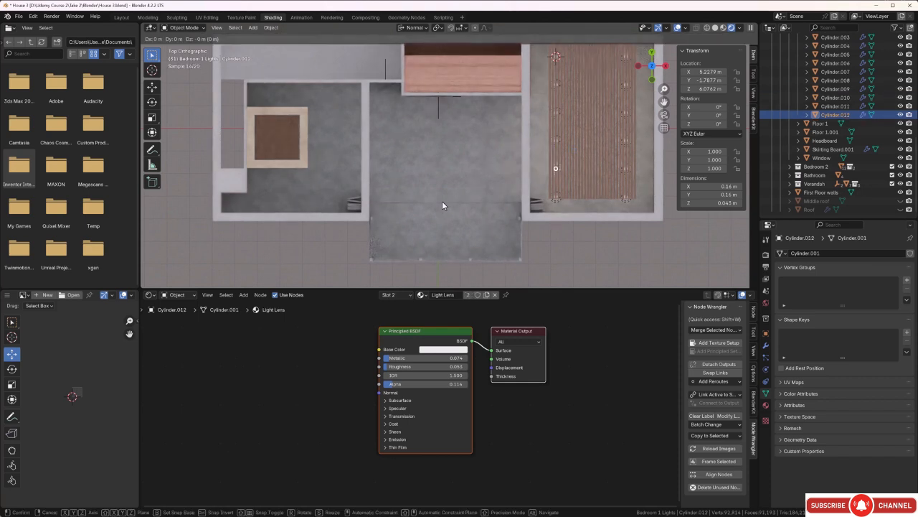
key(x)
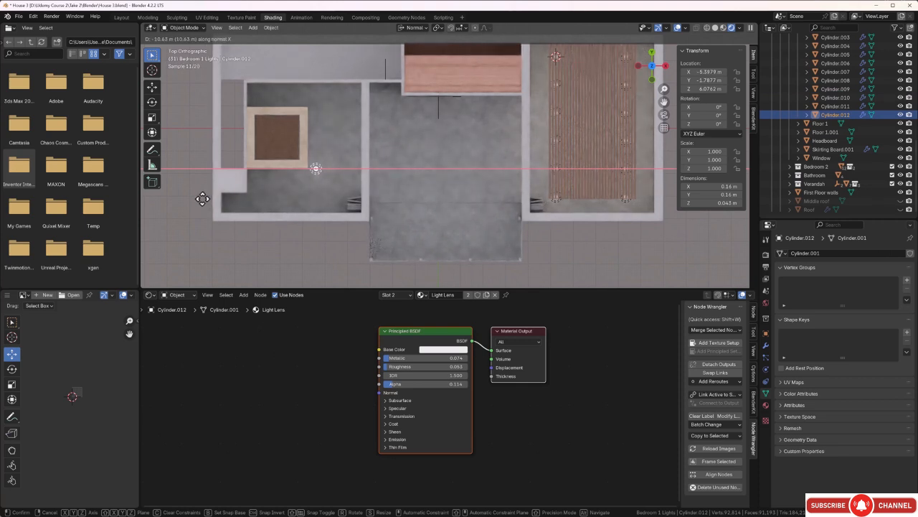
click(202, 198)
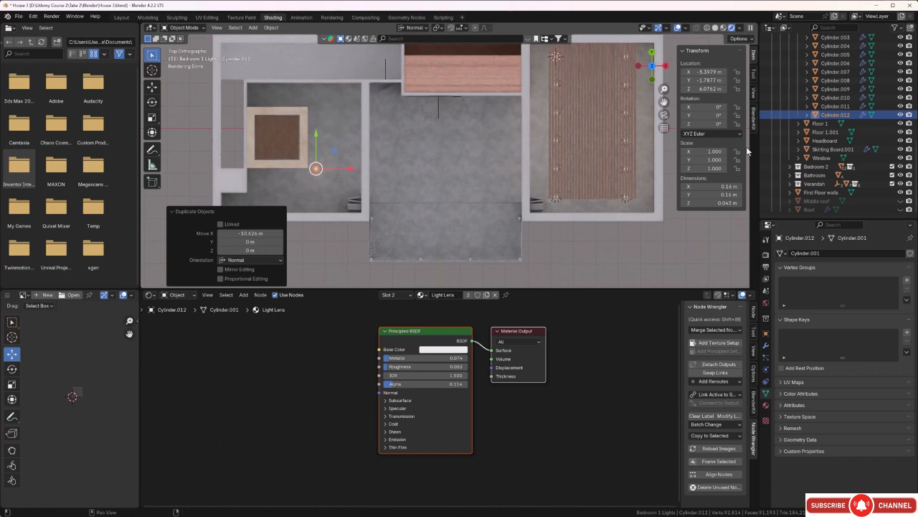
scroll(797, 124, up, 6)
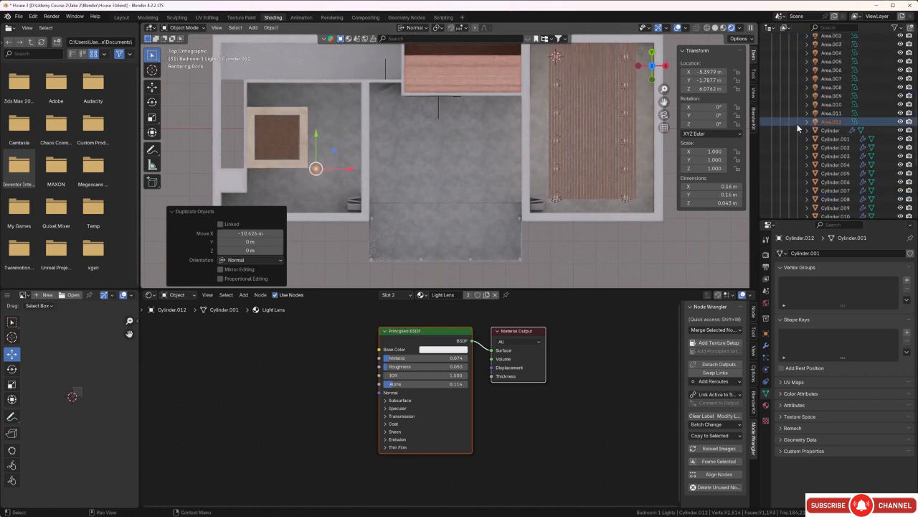
Collapse the Bedroom 1 Lights collection and add a new collection inside Bedroom 2.
scroll(797, 123, up, 6)
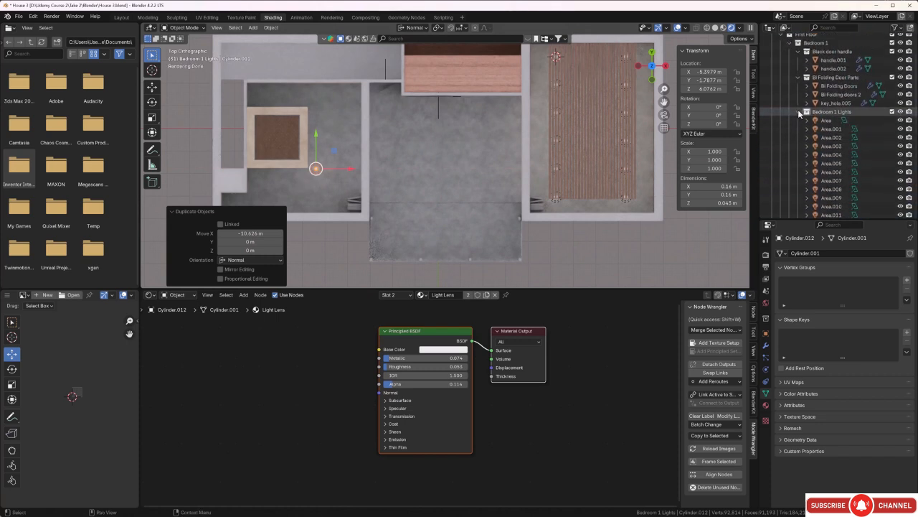
click(798, 110)
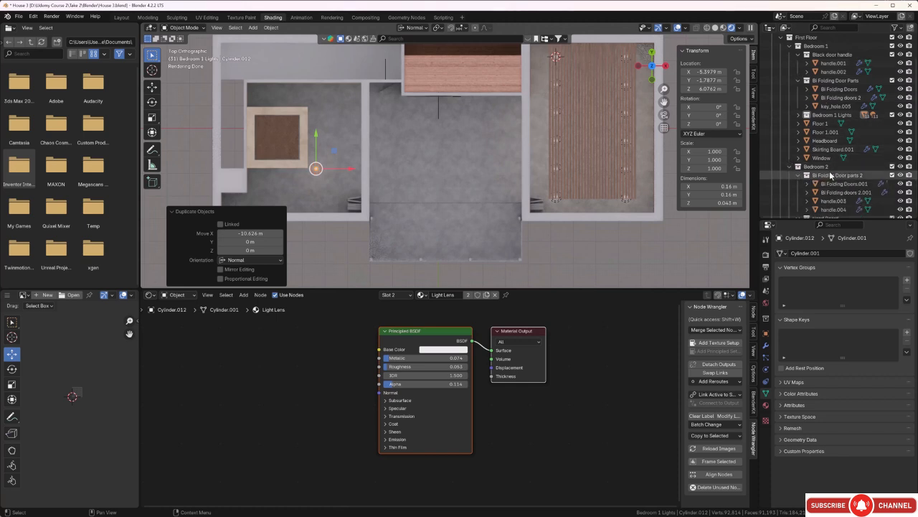
click(790, 167)
scroll(825, 151, down, 2)
click(832, 135)
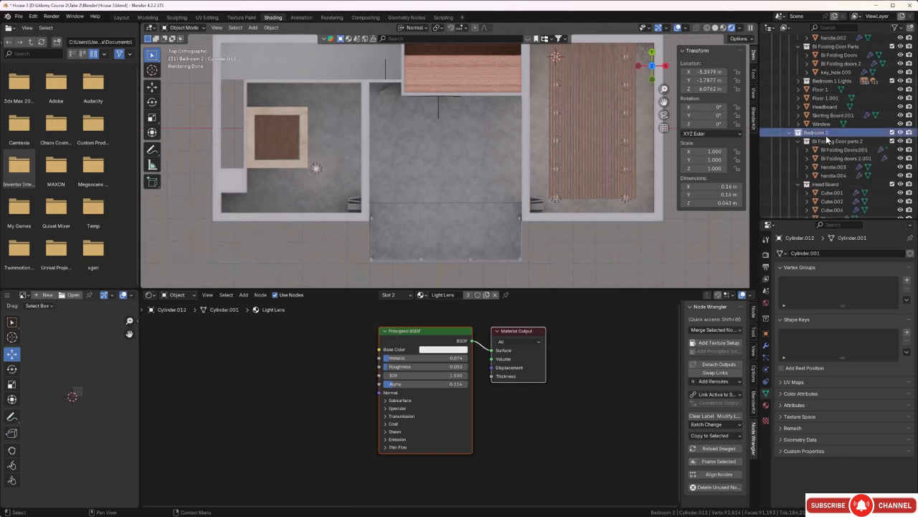
click(910, 27)
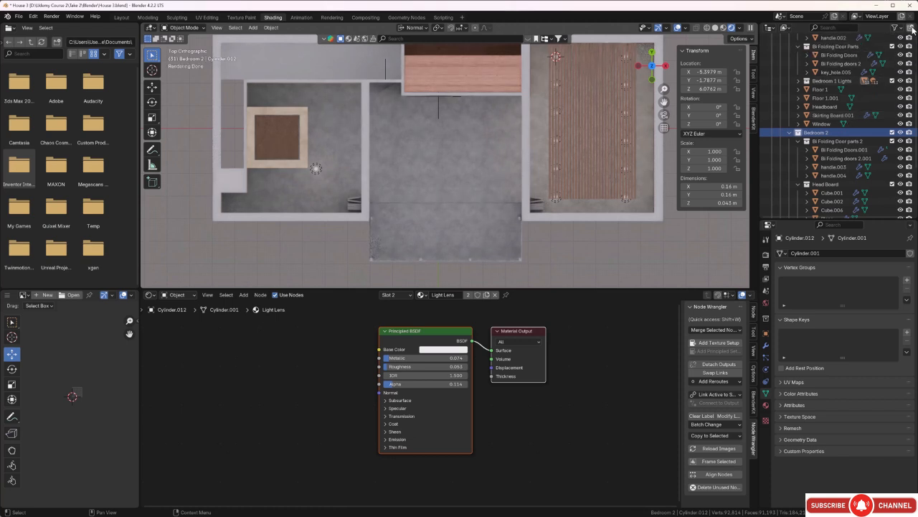
Rename the new collection inside Bedroom 2 as Bedroom 2 Light.
scroll(838, 160, down, 2)
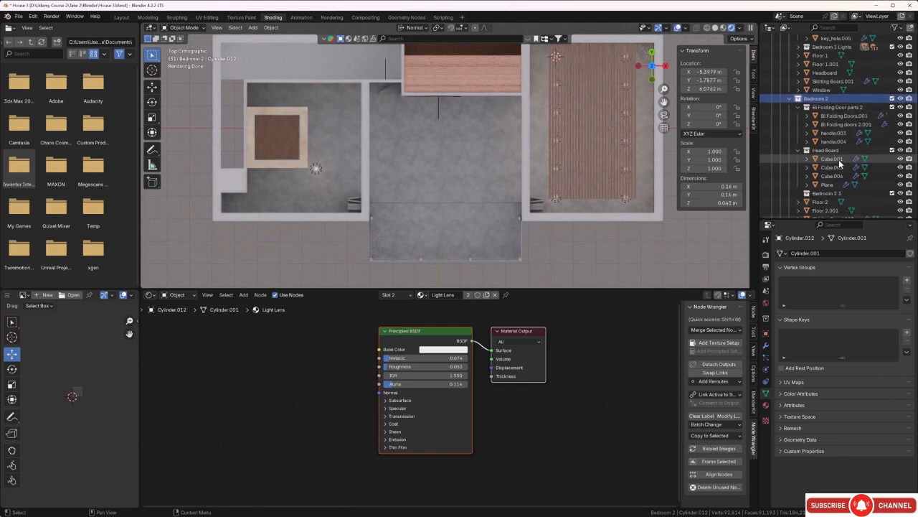
double_click(832, 193)
scroll(840, 190, down, 3)
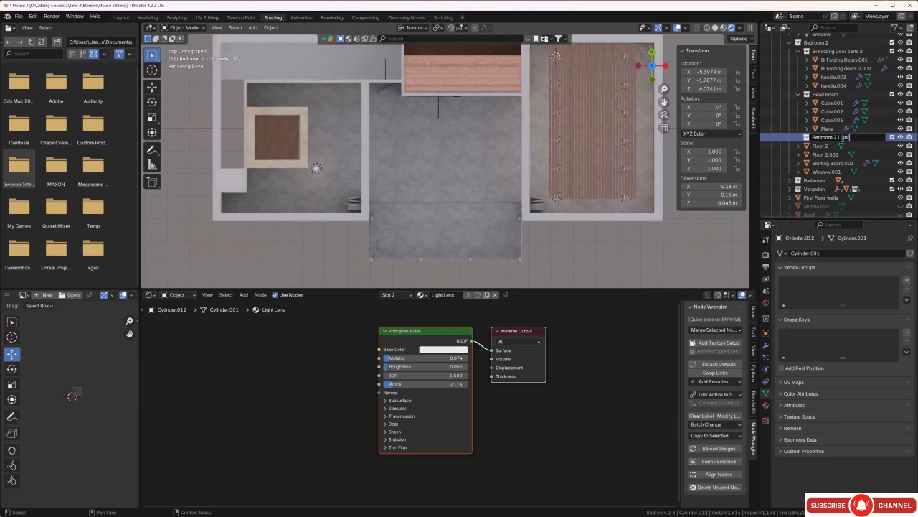
key(Return)
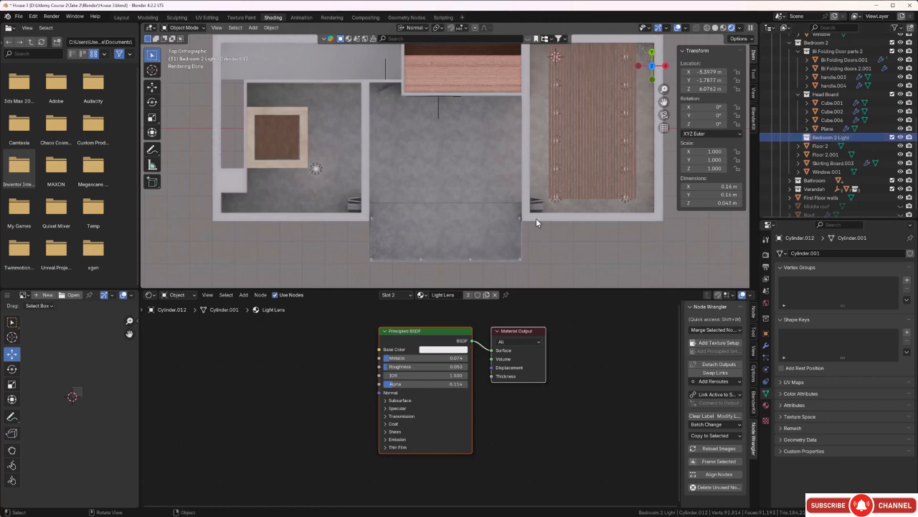
Move the copied light fixture and its area light into the Bedroom 2 Light collection under First Floor.
middle_drag(536, 218, 468, 207)
scroll(338, 181, up, 3)
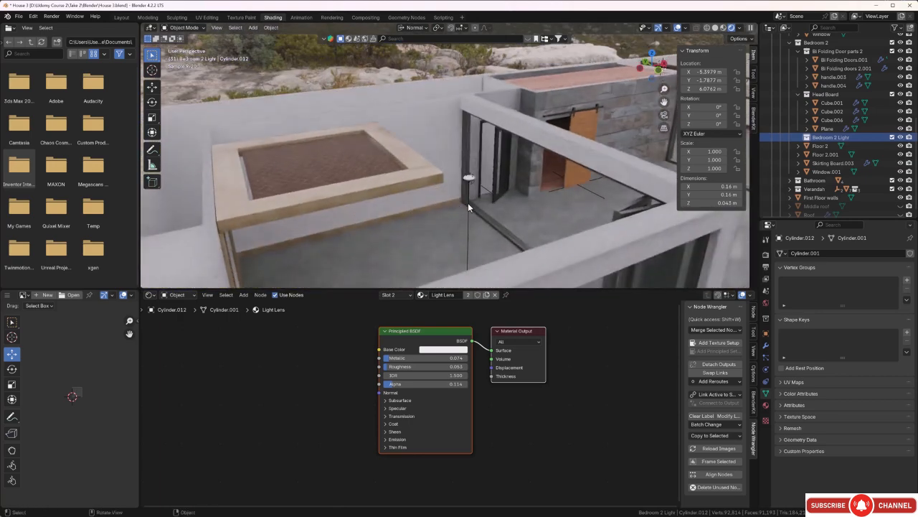
click(468, 208)
scroll(470, 204, up, 2)
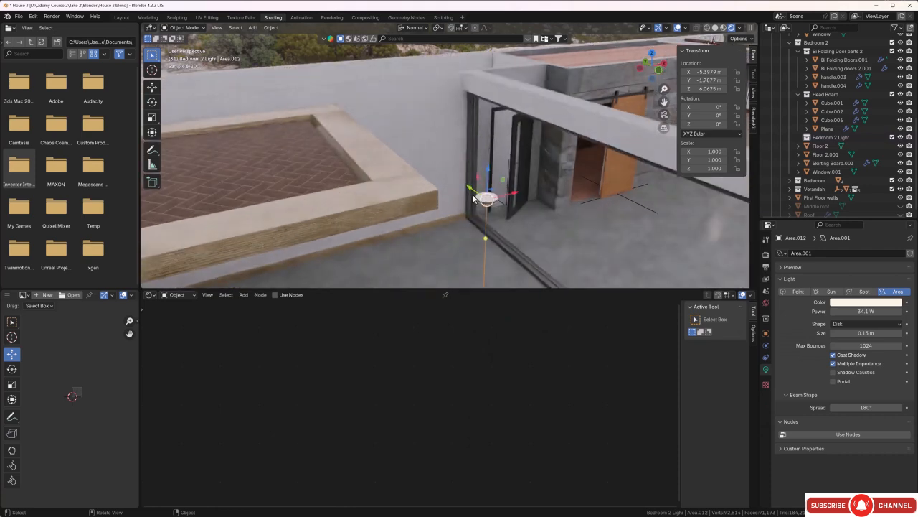
scroll(471, 204, up, 2)
scroll(472, 205, up, 2)
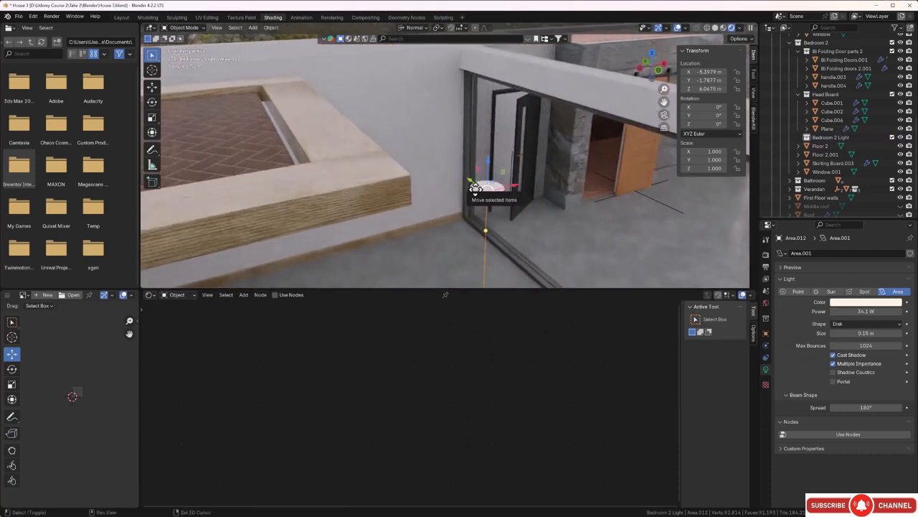
click(475, 189)
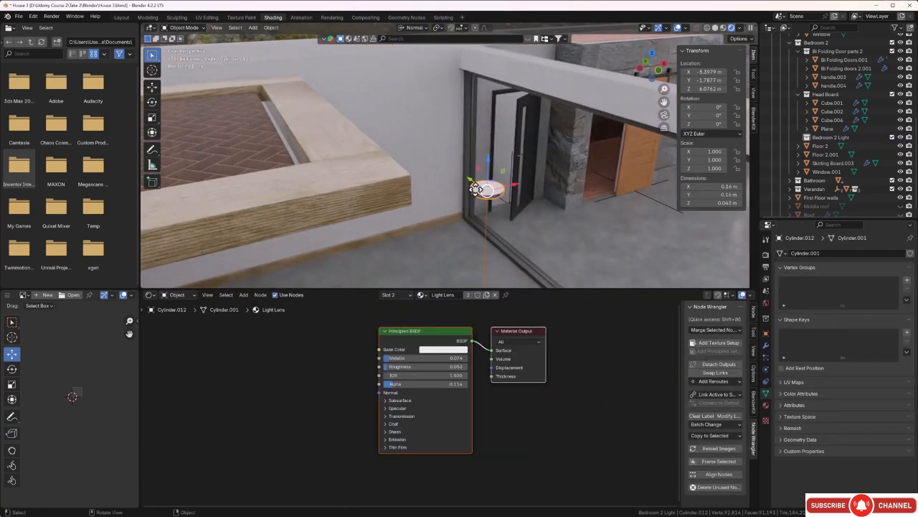
key(m)
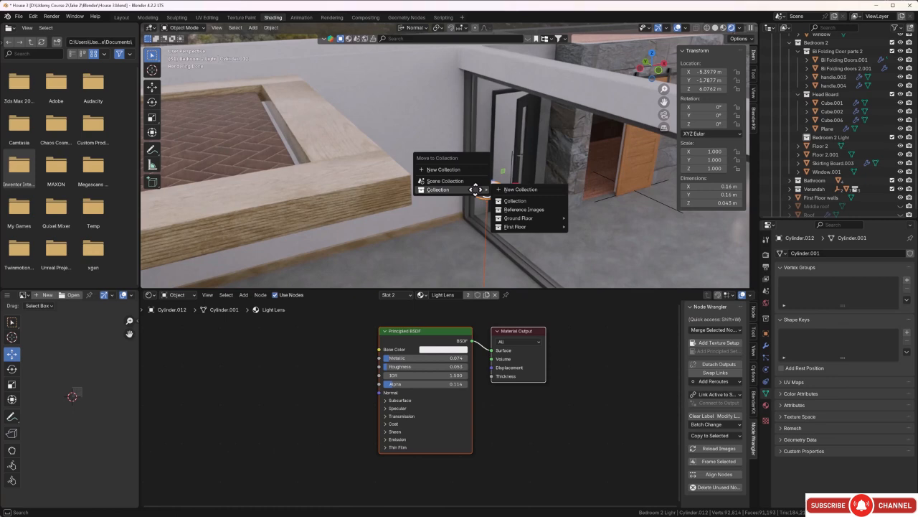
mouse_move(522, 228)
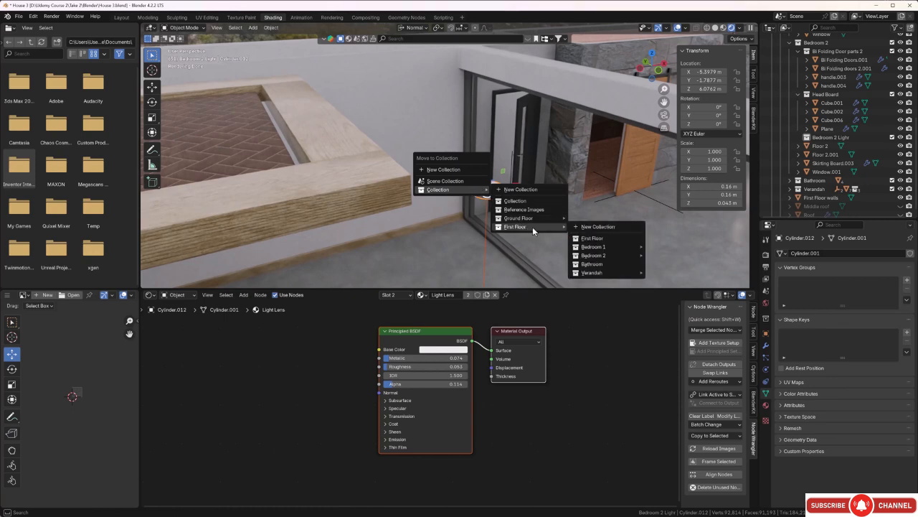
mouse_move(588, 256)
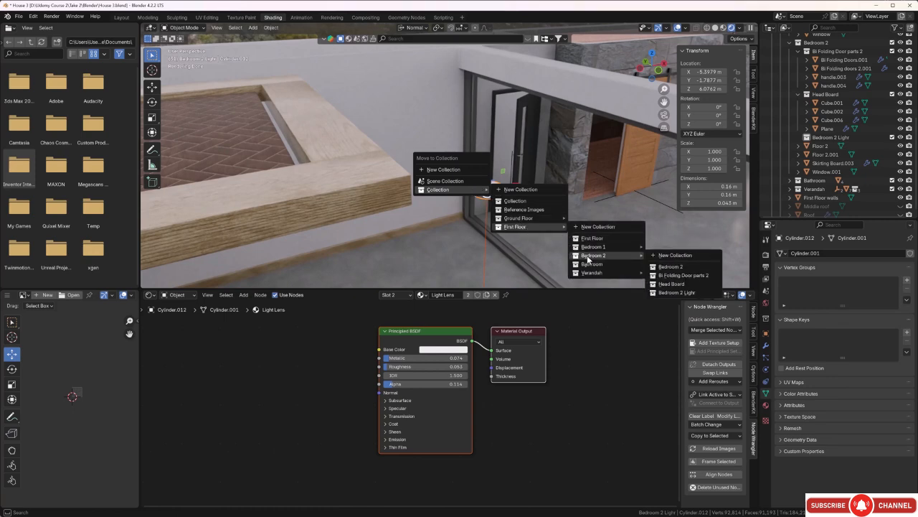
click(669, 292)
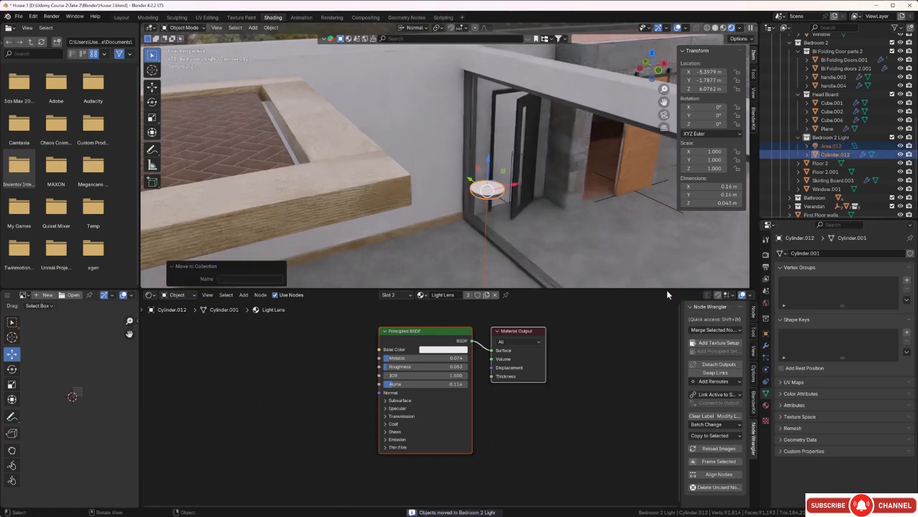
Move the fixture and its area light about -0.51 m along X, toward the wooden overhead frame in Bedroom 2.
key(KP_Decimal)
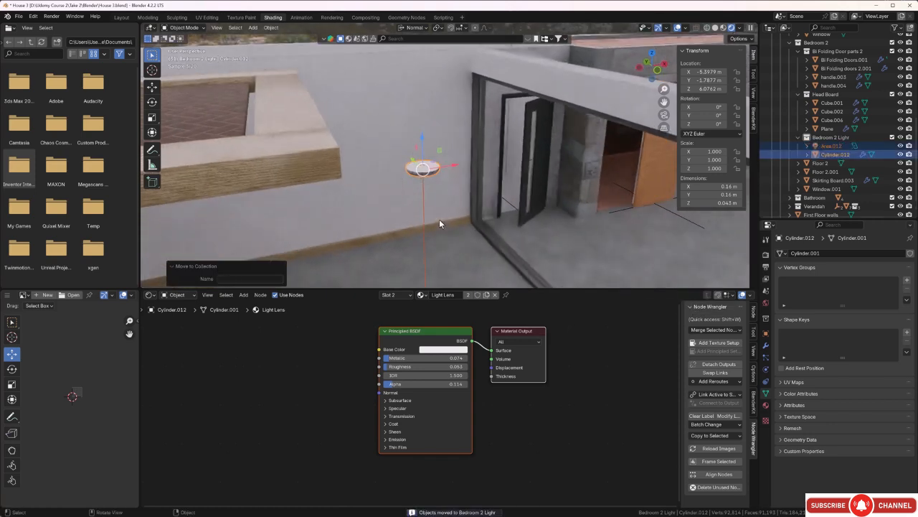
middle_drag(439, 219, 463, 190)
scroll(420, 203, down, 3)
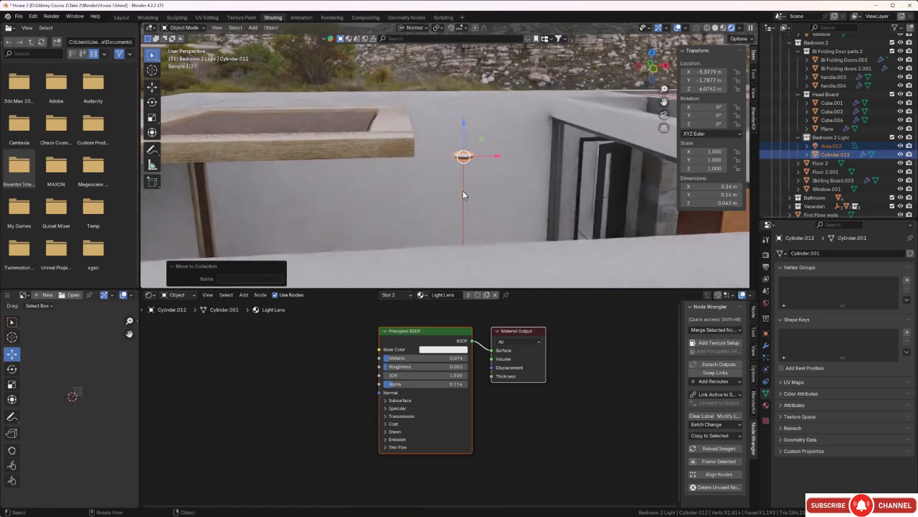
key(g)
key(x)
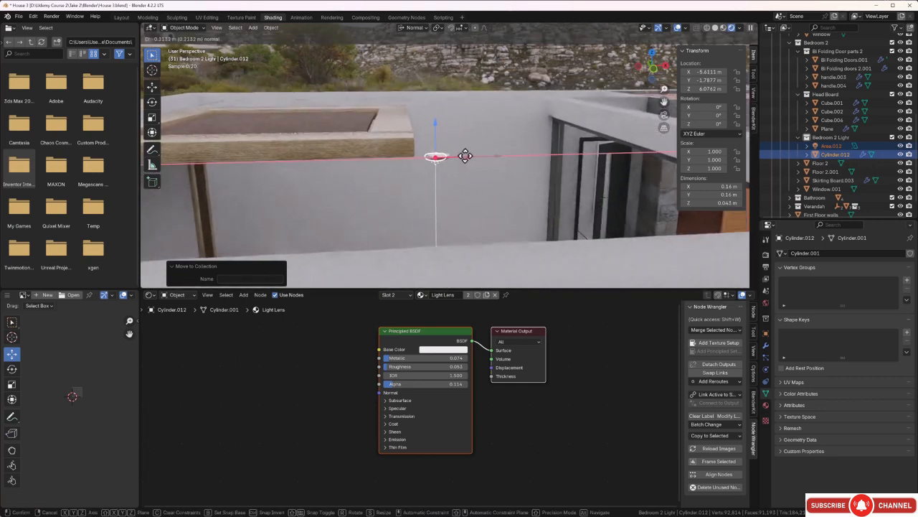
click(428, 156)
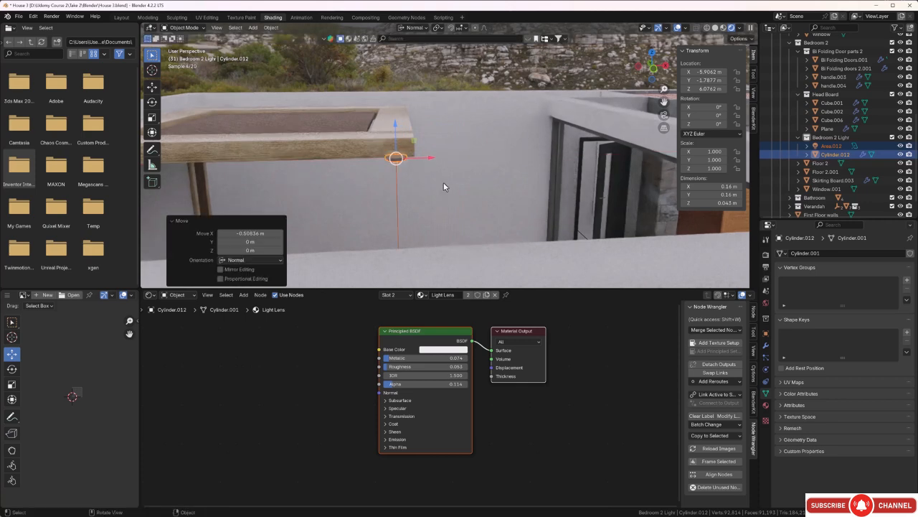
From directly above, move the fixture and its area light about 0.21 m along Y onto the corner of the wooden frame.
middle_drag(428, 157, 436, 181)
key(KP_7)
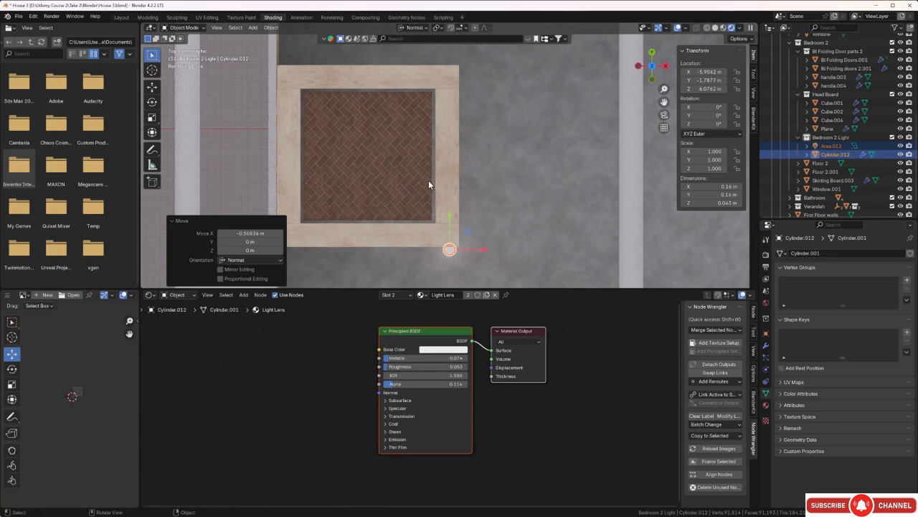
scroll(462, 247, up, 2)
shift+middle_drag(460, 244, 454, 200)
key(g)
key(y)
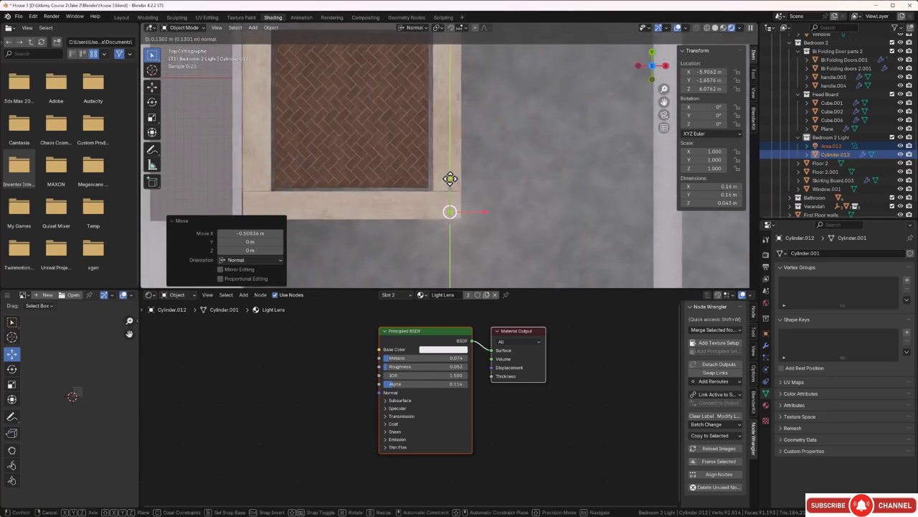
drag(451, 176, 451, 172)
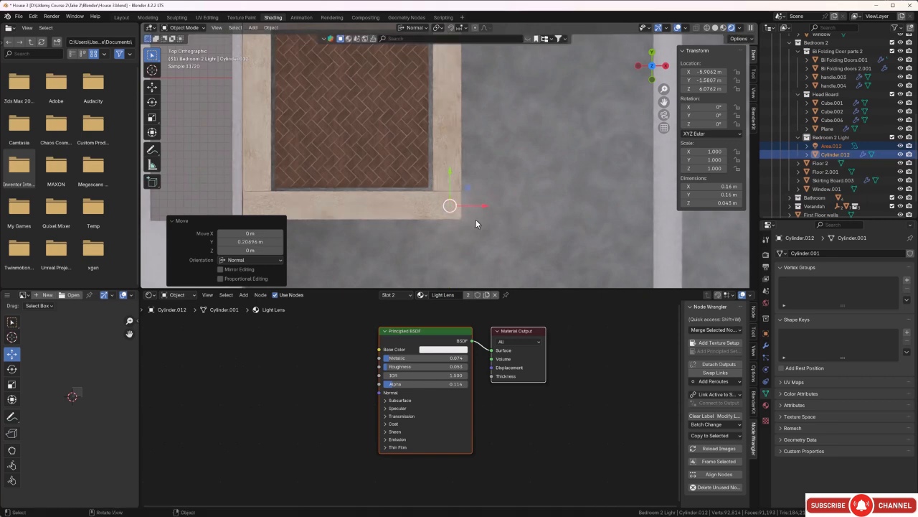
Move the fixture and its area light about -2.40 m along X to the frame corner beside the wall.
scroll(476, 220, down, 1)
shift+middle_drag(482, 231, 518, 223)
key(g)
key(x)
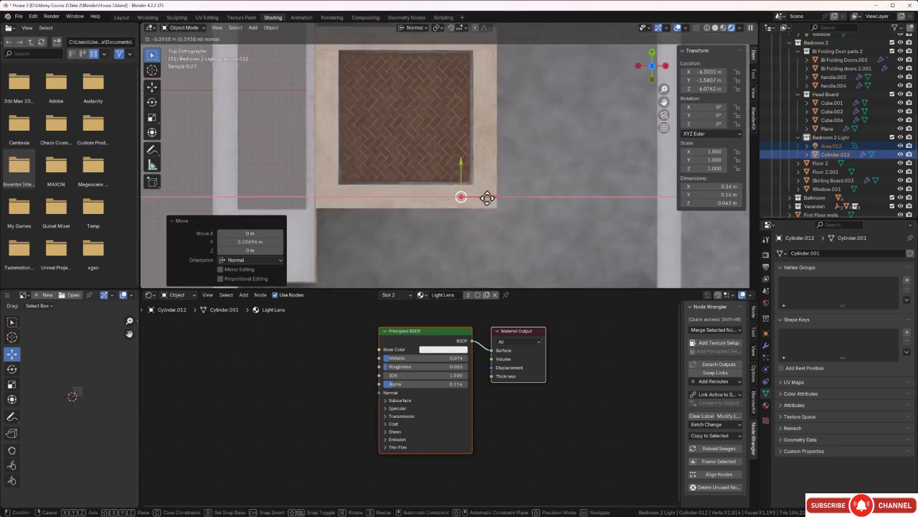
drag(405, 199, 359, 203)
scroll(368, 165, down, 1)
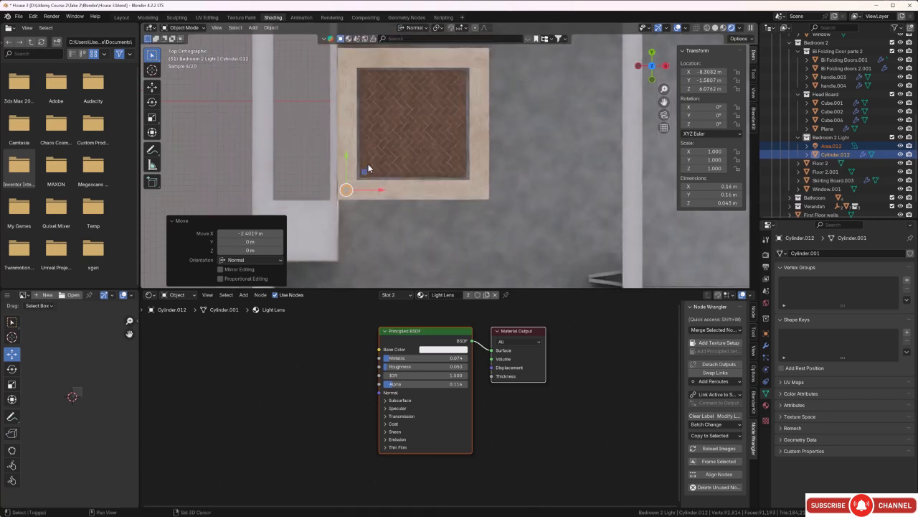
Make a linked duplicate of the fixture and its area light about 2.35 m along Y, at the frame's opposite corner.
shift+middle_drag(368, 164, 371, 202)
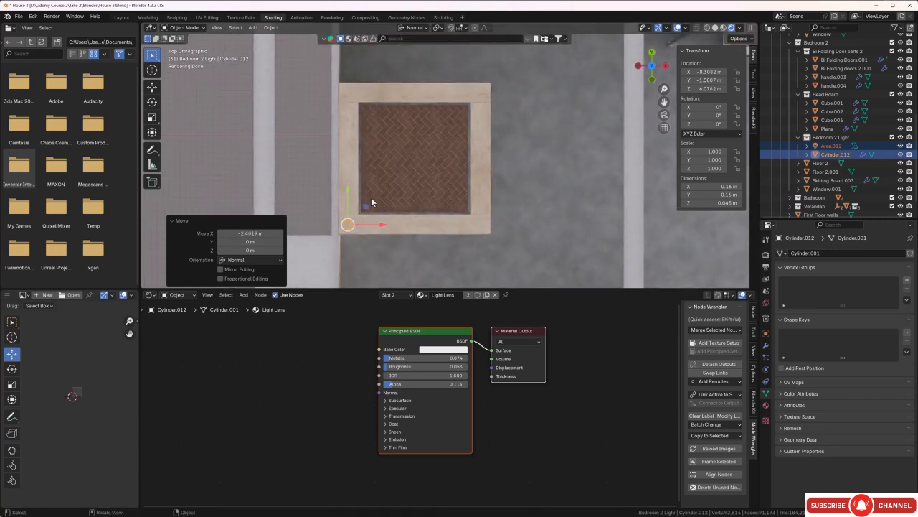
key(shift+d)
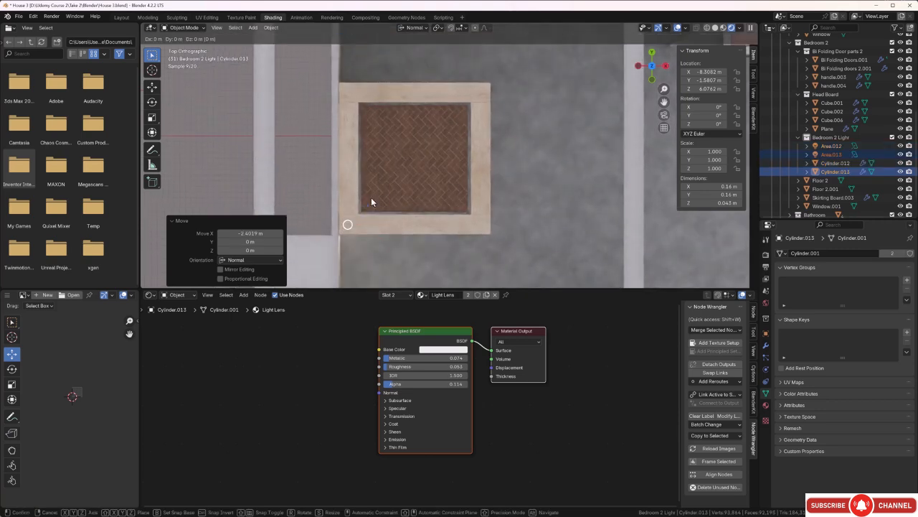
key(y)
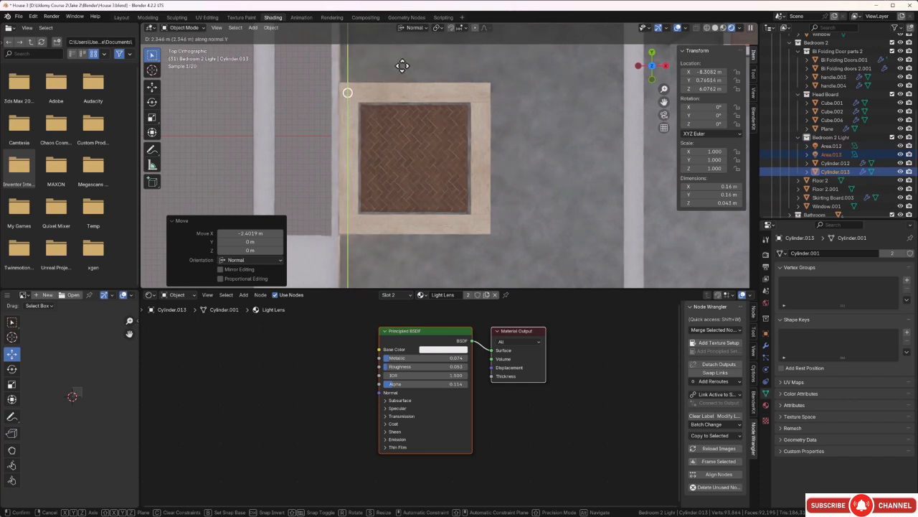
click(402, 65)
Make linked duplicates of both Bedroom 2 fixtures and their area lights about 1.16 m along X, at the middle of the frame's side beams.
middle_drag(464, 192, 411, 108)
scroll(349, 149, up, 3)
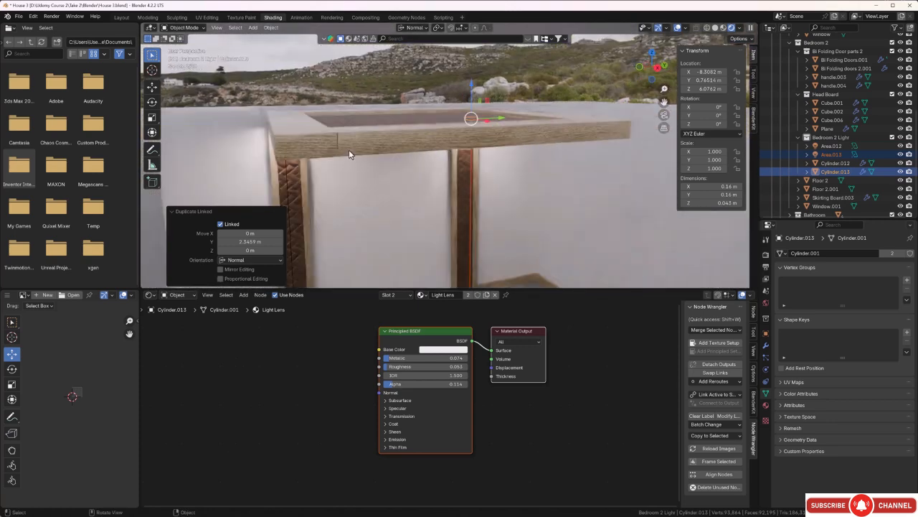
shift+middle_drag(360, 180, 432, 153)
scroll(363, 141, up, 1)
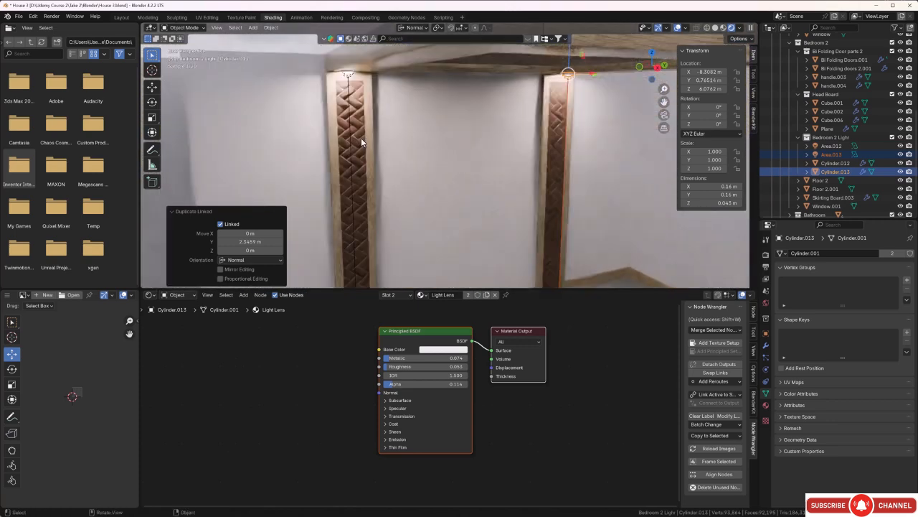
shift+click(351, 127)
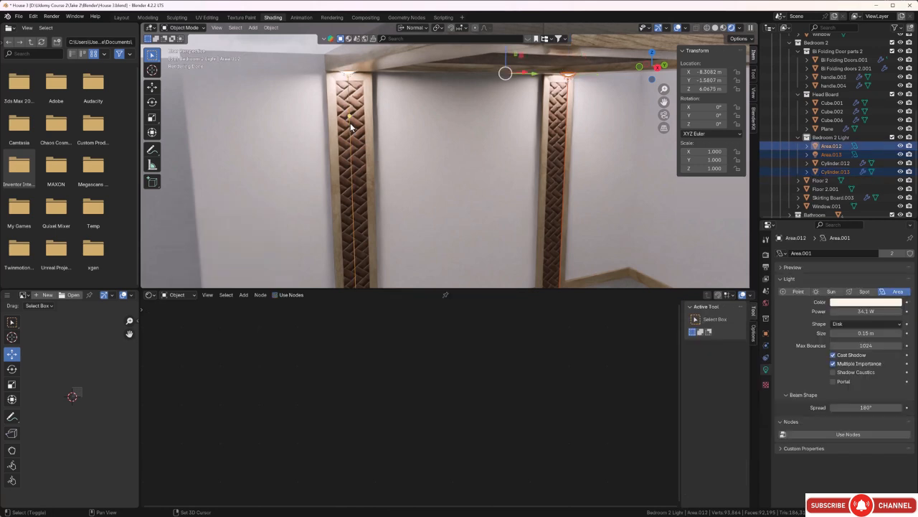
shift+click(347, 73)
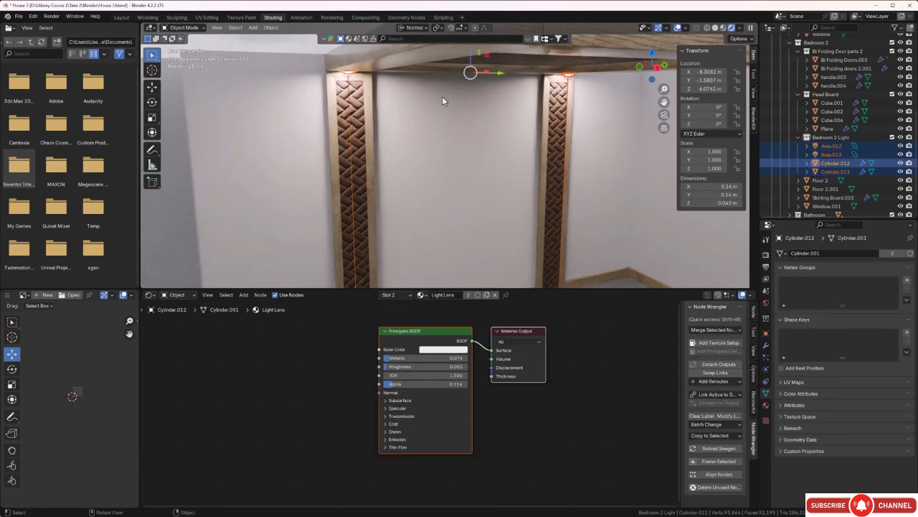
key(KP_7)
scroll(442, 95, down, 4)
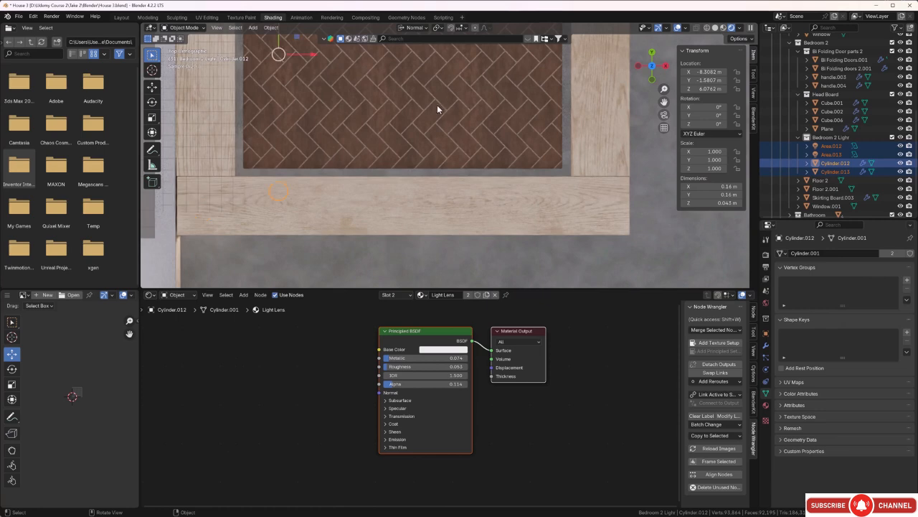
shift+middle_drag(431, 101, 436, 147)
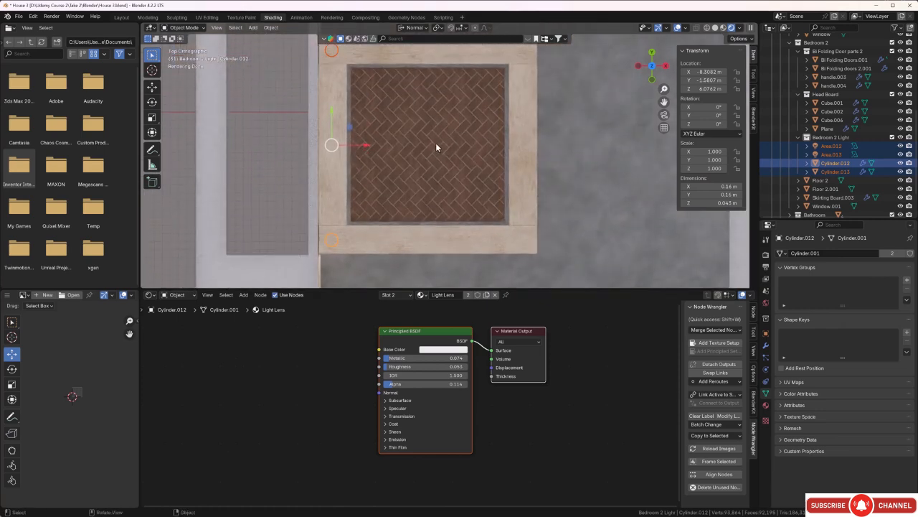
key(shift+d)
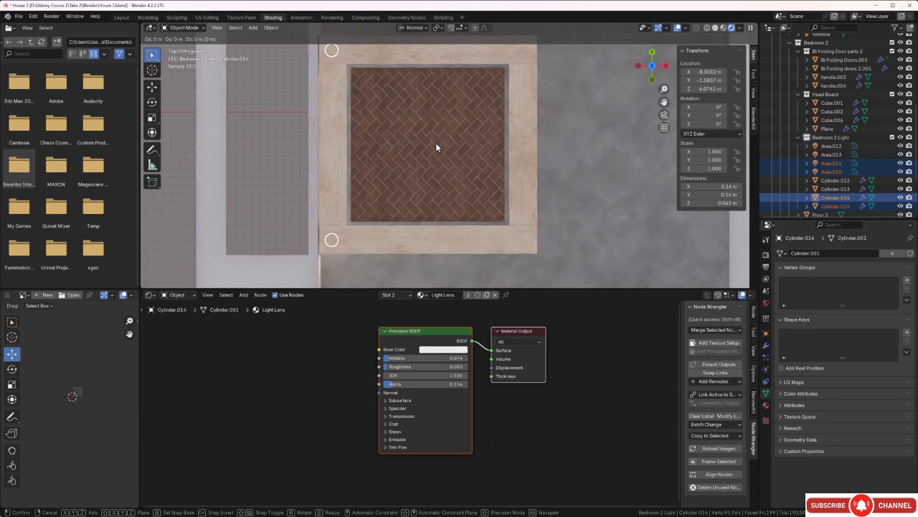
key(x)
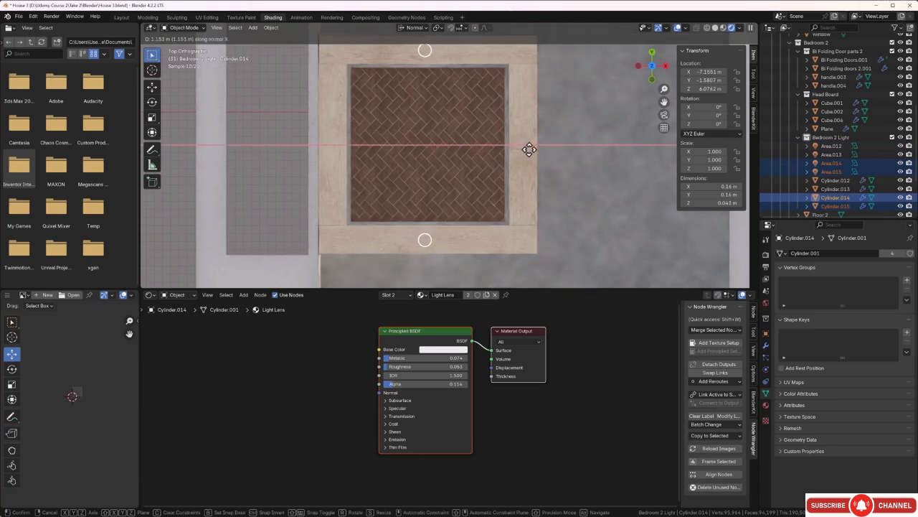
click(530, 151)
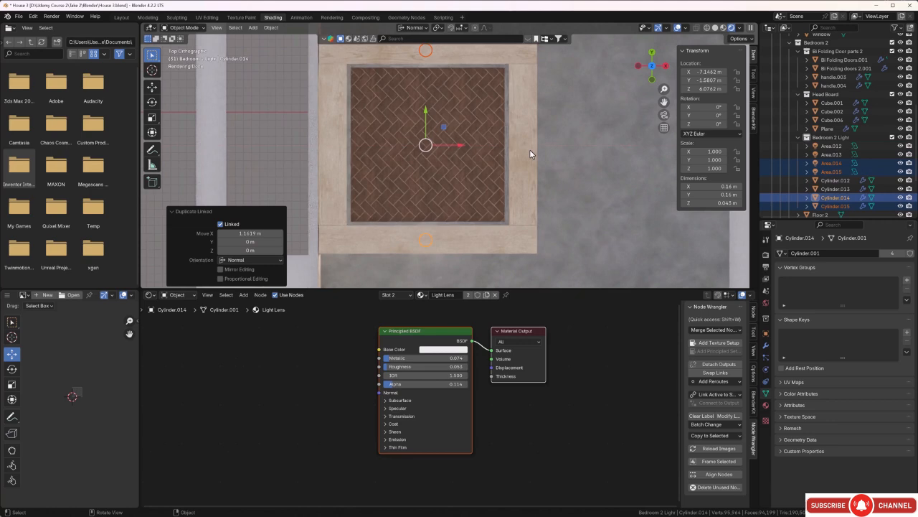
Make linked duplicates of the middle pair of fixtures and area lights about 1.22 m along X, at the frame's outer corners.
key(alt+d)
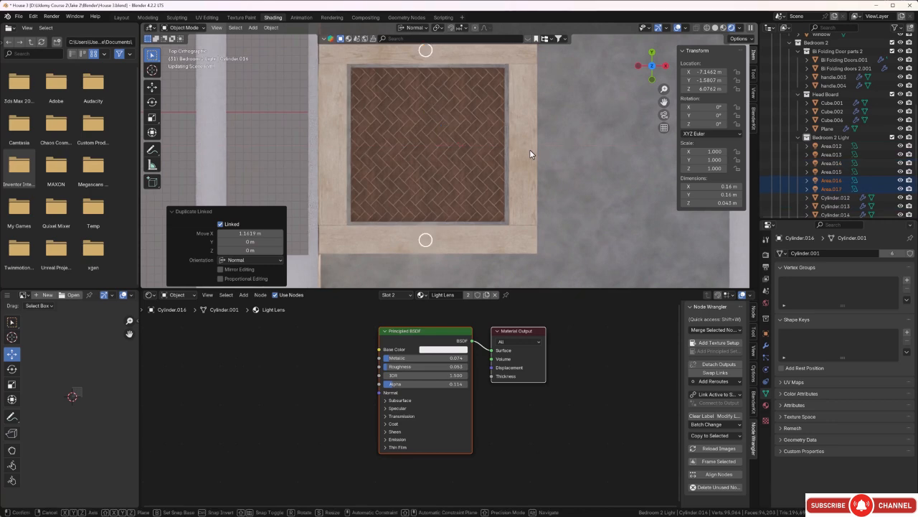
key(x)
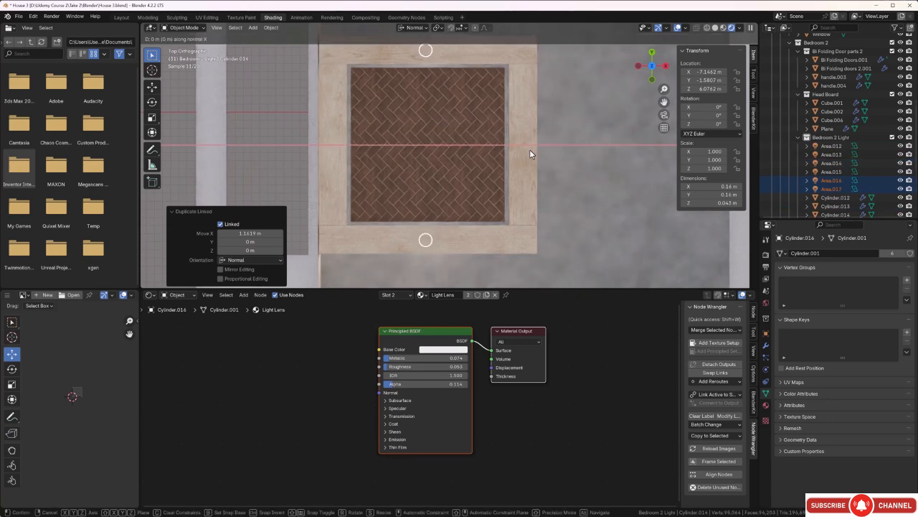
click(629, 165)
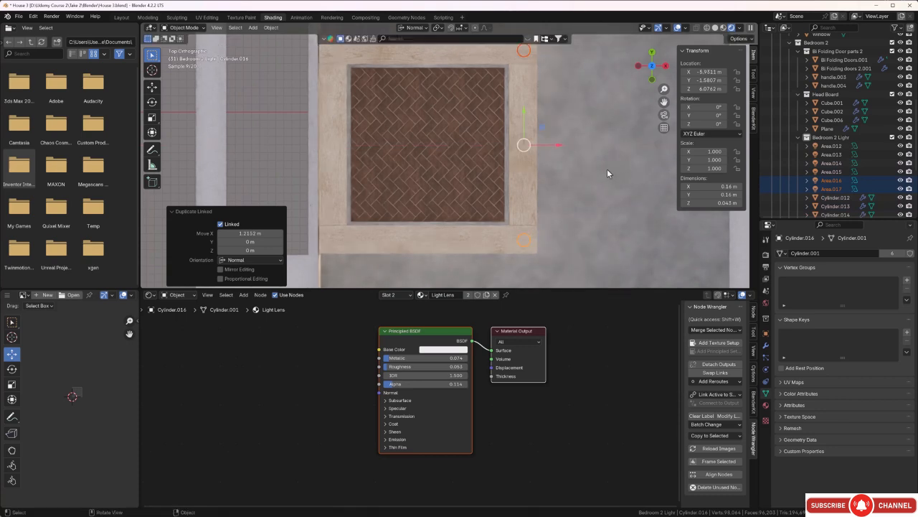
Unhide the Roof object to enclose Bedroom 2 and view the room's interior with its new lights.
middle_drag(607, 170, 490, 160)
scroll(495, 181, down, 1)
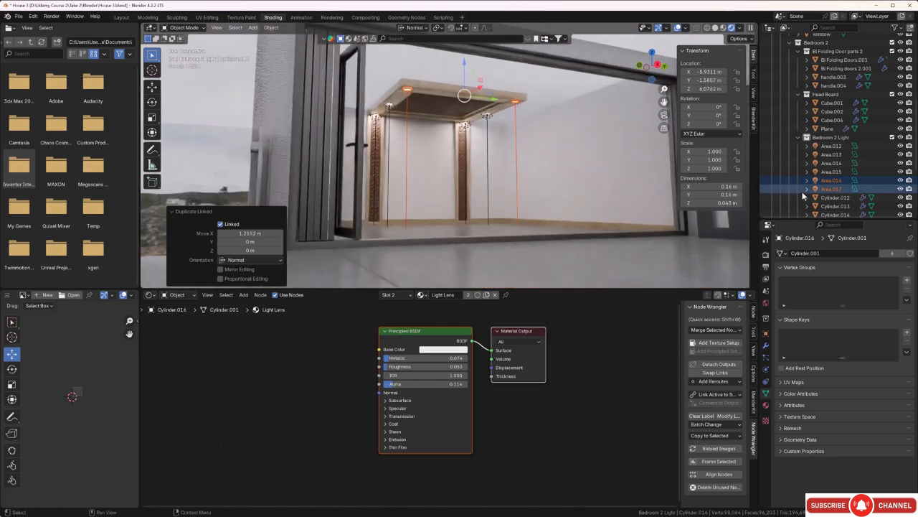
scroll(805, 190, down, 3)
scroll(807, 181, down, 2)
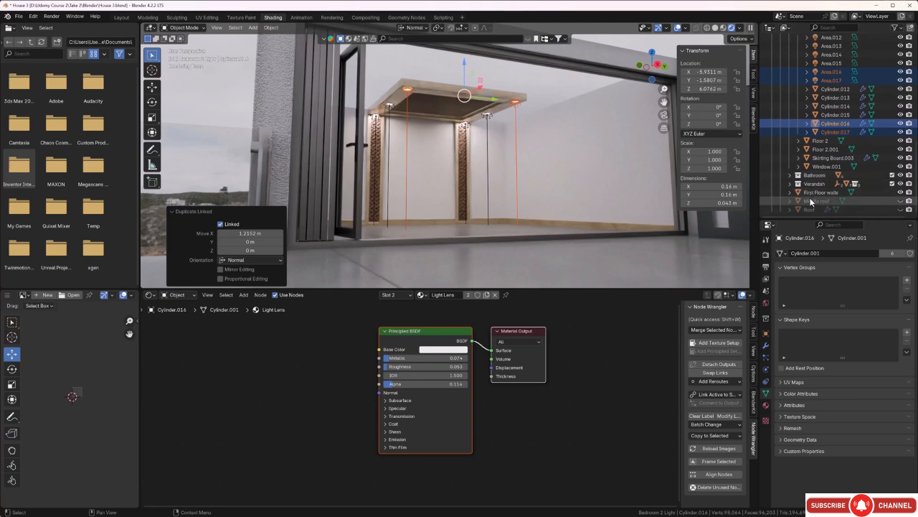
click(899, 210)
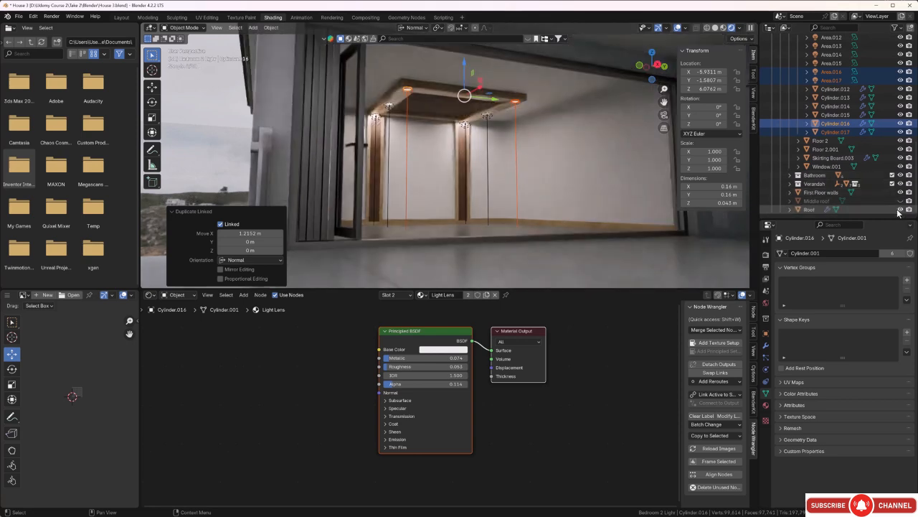
middle_drag(537, 160, 516, 162)
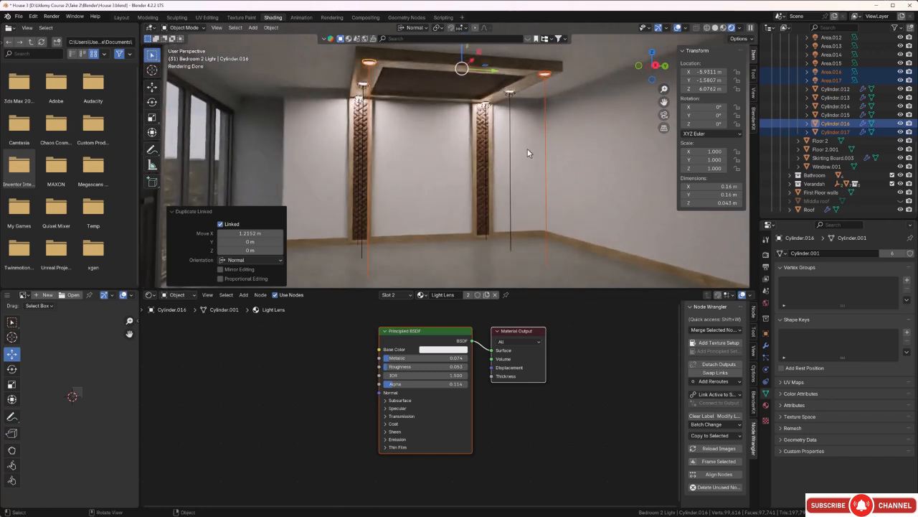
Set the power of the area light at the frame's outer corner, shared by all linked fixtures, to 33.6 W.
click(546, 151)
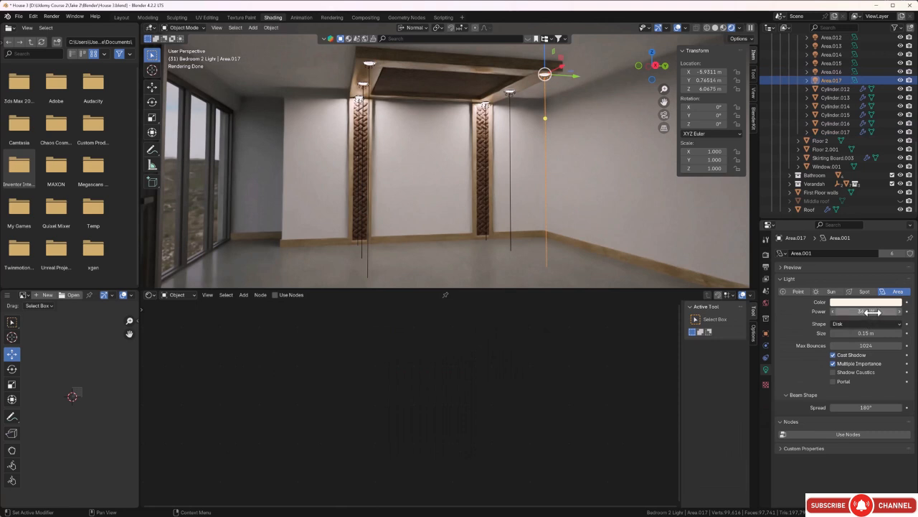
drag(873, 311, 851, 301)
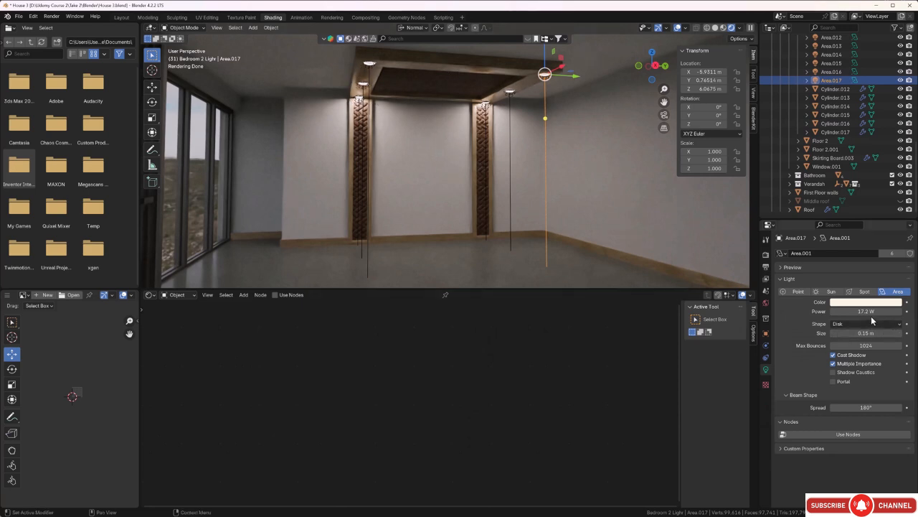
drag(858, 311, 879, 312)
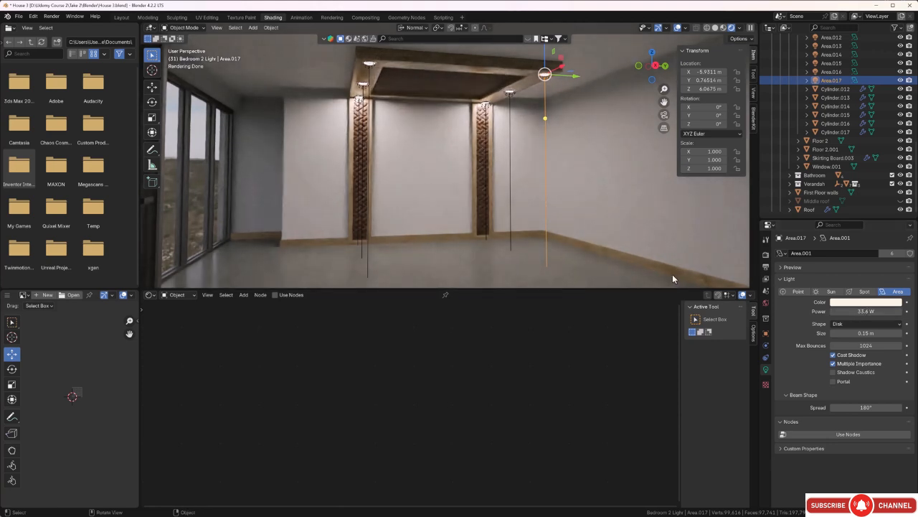
Collapse the Bedroom 2 Light, Bedroom 2 and Bedroom 1 collections, and expand the Bathroom collection.
scroll(417, 192, down, 4)
middle_drag(407, 193, 460, 174)
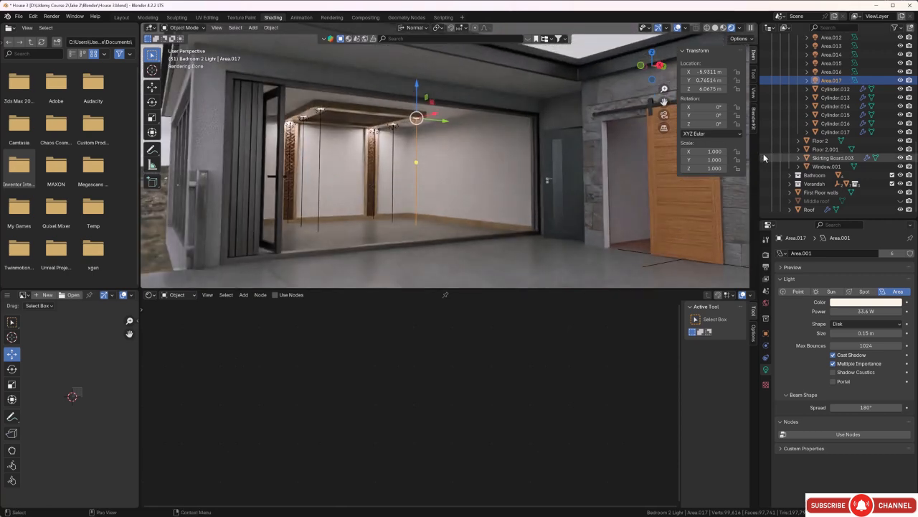
scroll(809, 117, up, 5)
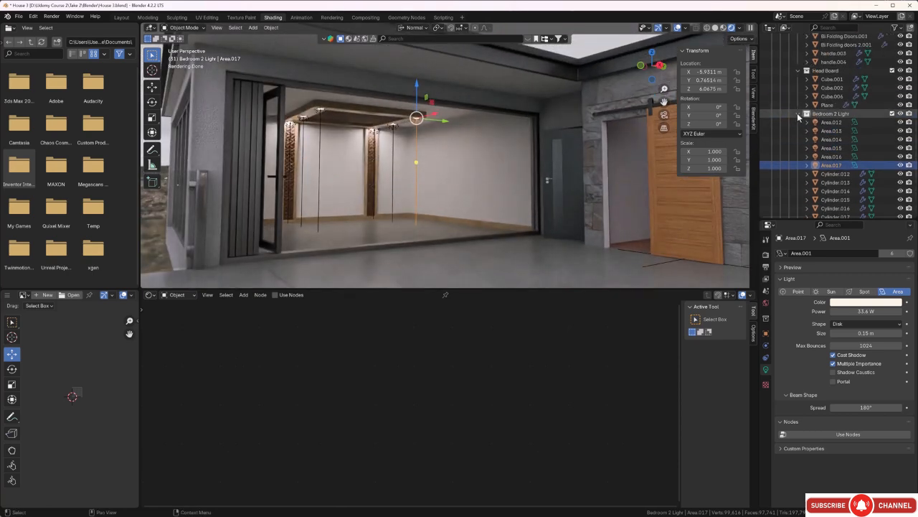
click(797, 112)
scroll(796, 75, up, 2)
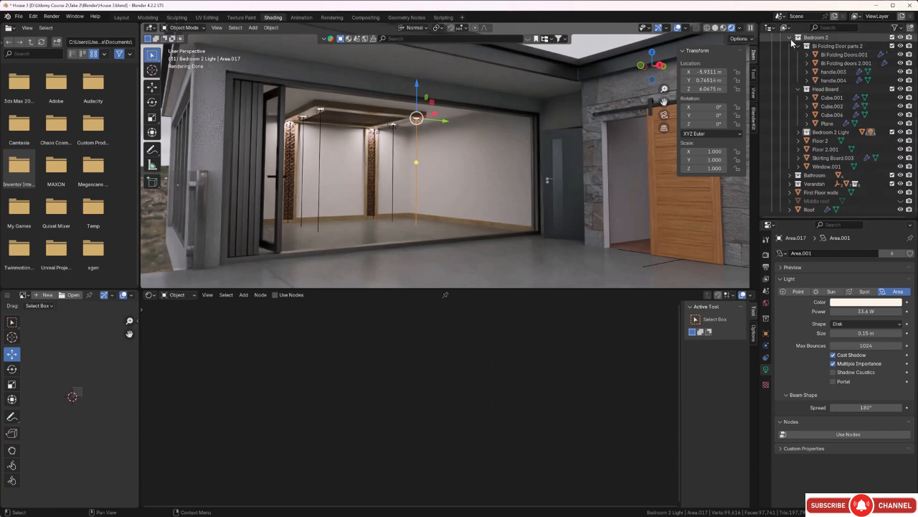
scroll(792, 43, up, 6)
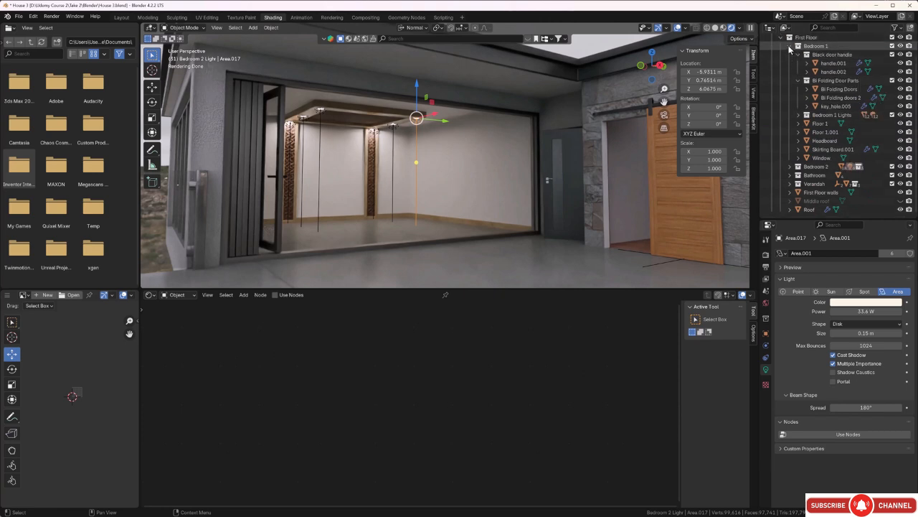
click(791, 45)
scroll(790, 48, up, 2)
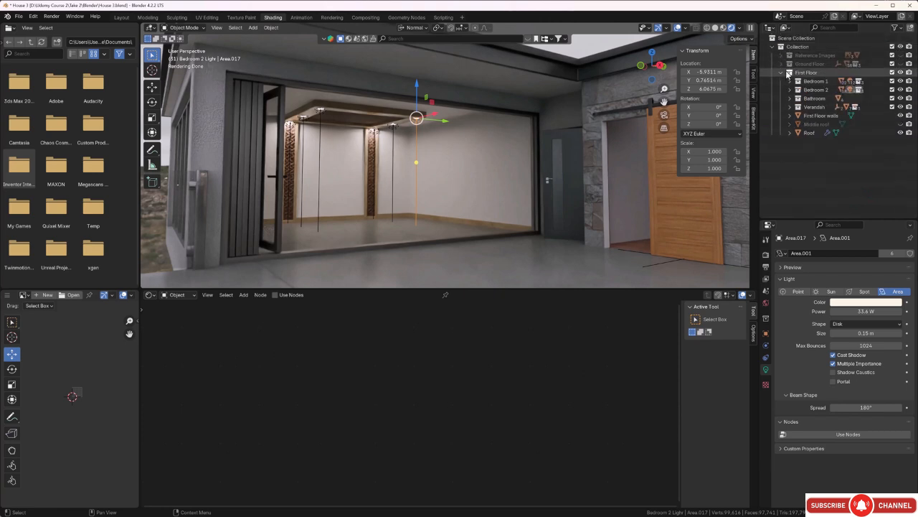
click(790, 99)
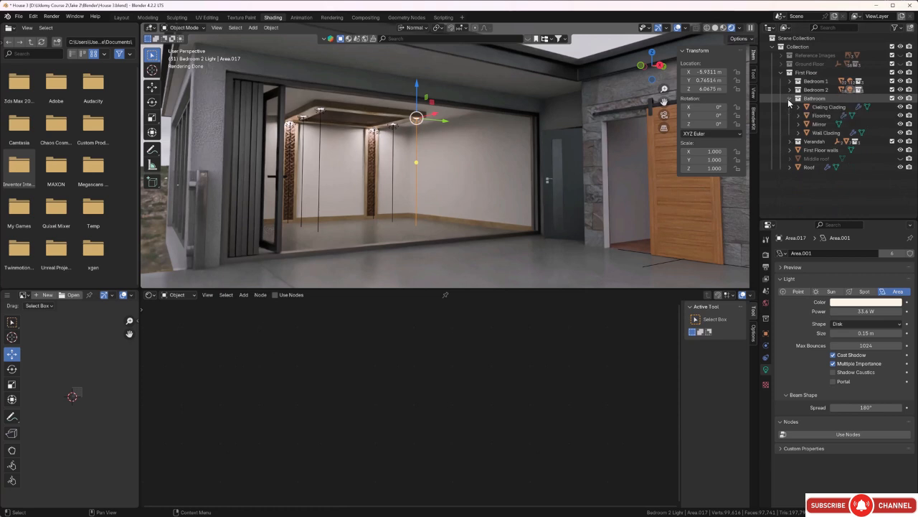
Create a new collection inside the Bathroom collection and rename it Bathroom Lights.
click(819, 99)
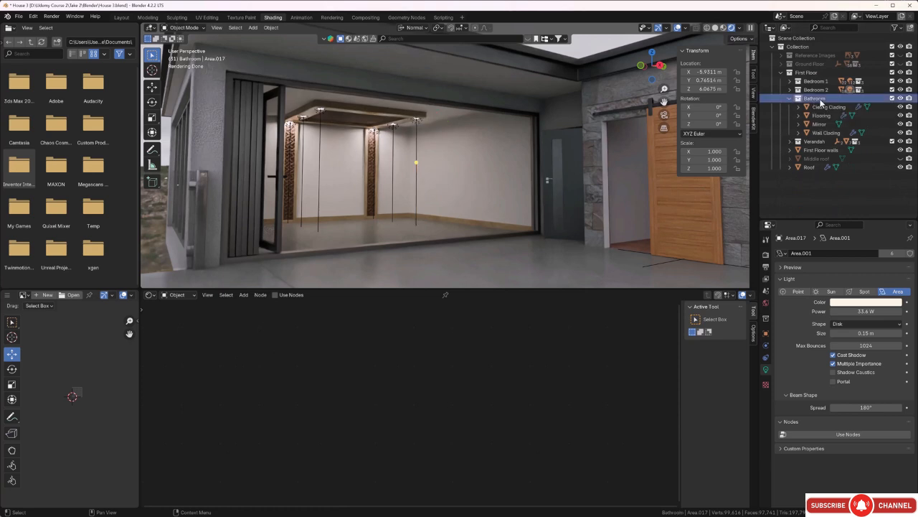
click(911, 27)
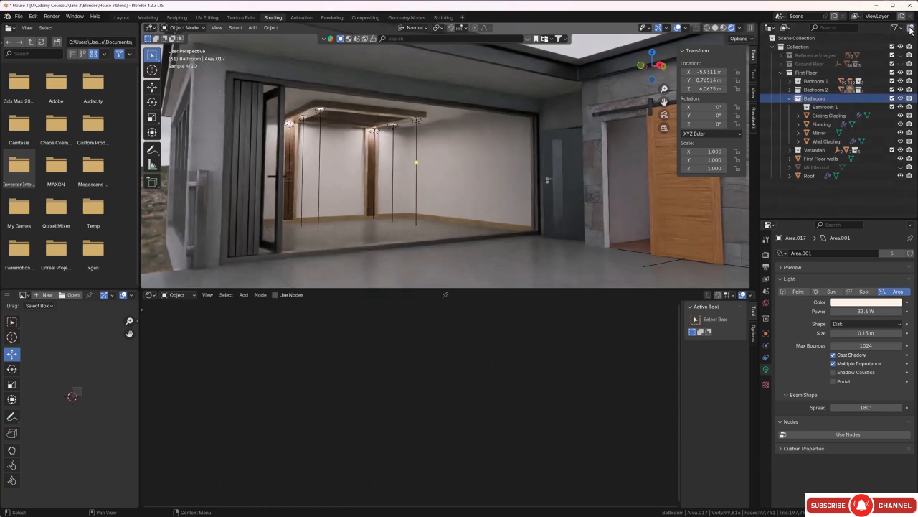
click(825, 107)
double_click(825, 107)
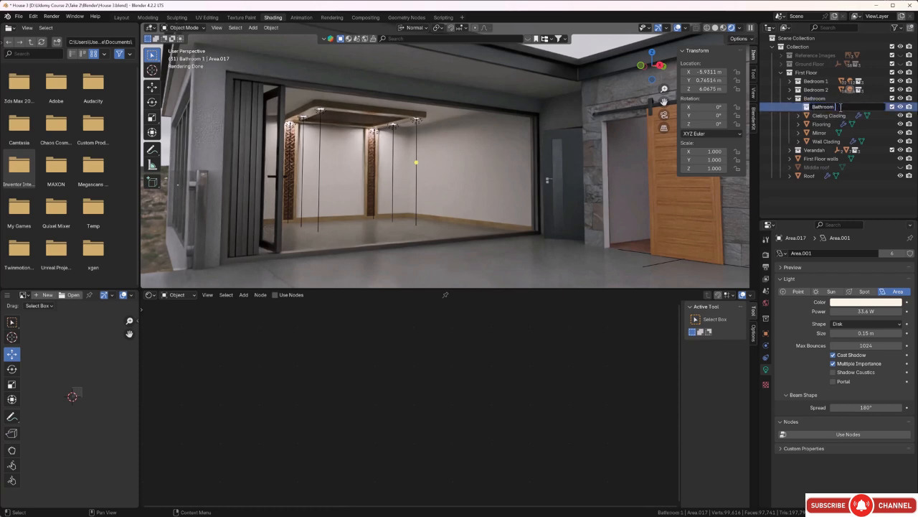
text(Lights)
key(Return)
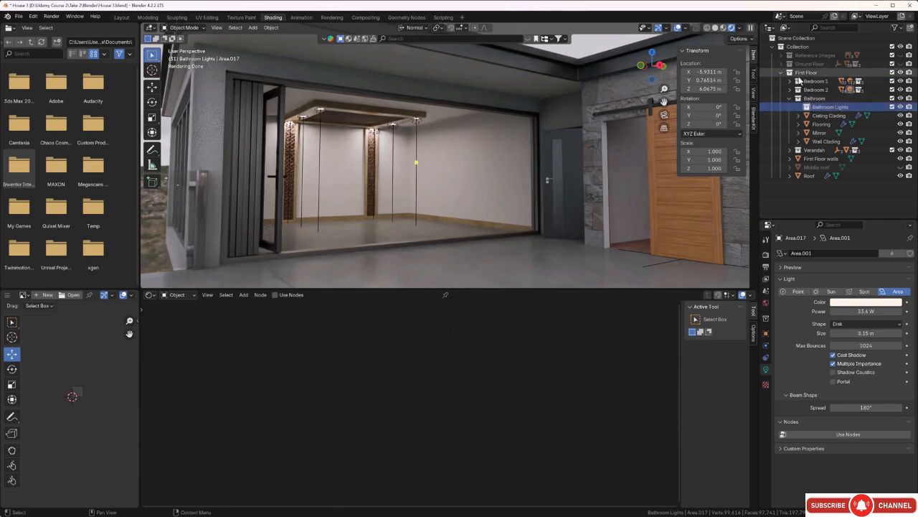
Select one Bedroom 2 ceiling downlight, including both its area light and its cylinder fixture.
scroll(396, 129, up, 4)
scroll(397, 133, up, 6)
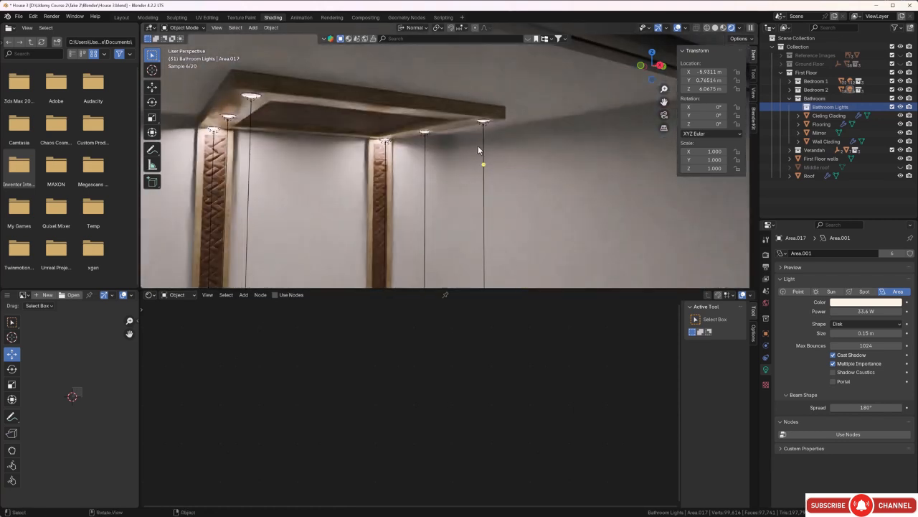
click(485, 143)
scroll(484, 129, up, 1)
scroll(495, 107, up, 1)
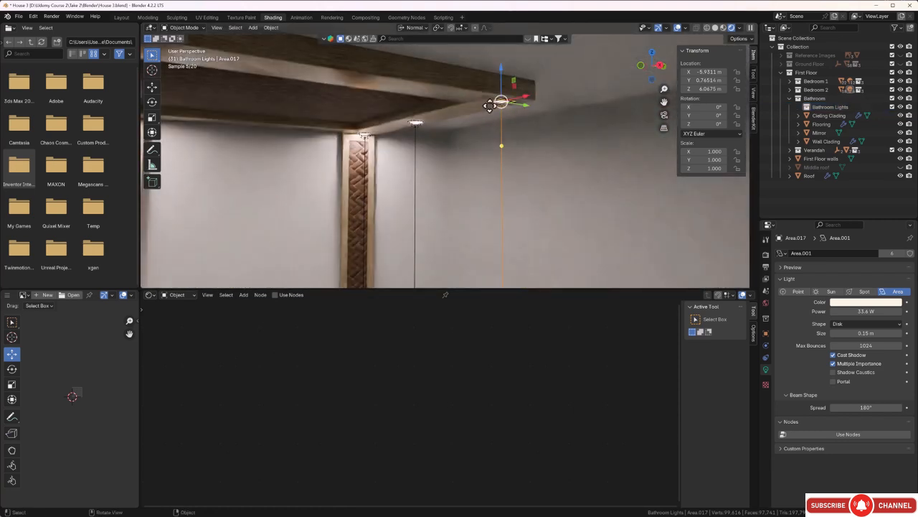
scroll(504, 94, up, 1)
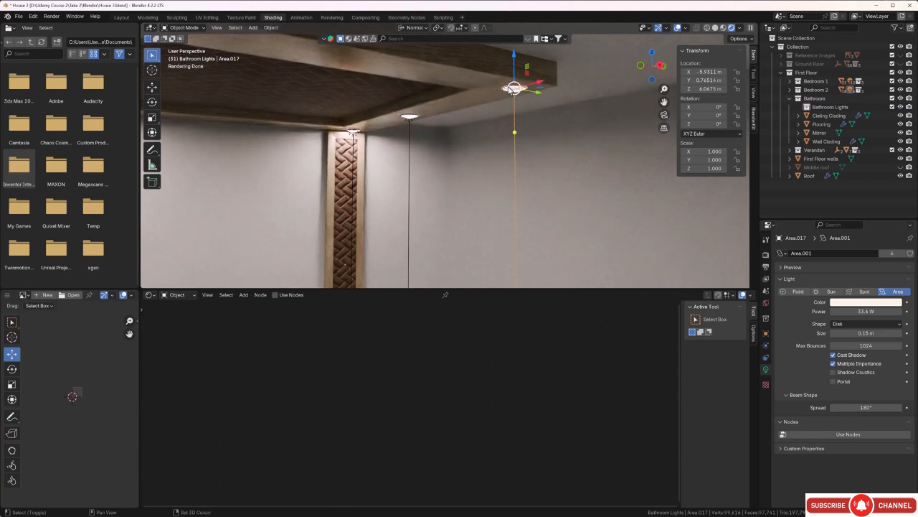
click(510, 89)
middle_drag(509, 87, 507, 107)
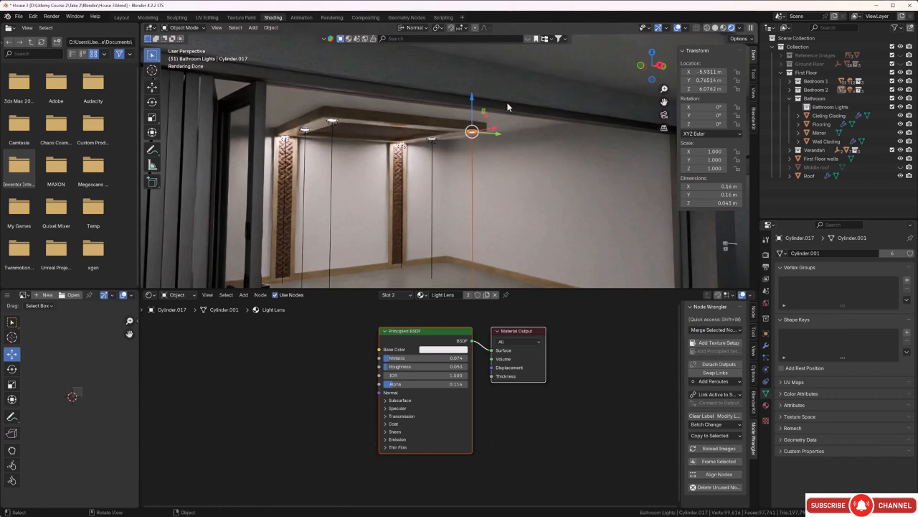
Show the house in wireframe shading from the top orthographic view, with the bathroom area in view.
key(KP_7)
scroll(505, 106, down, 4)
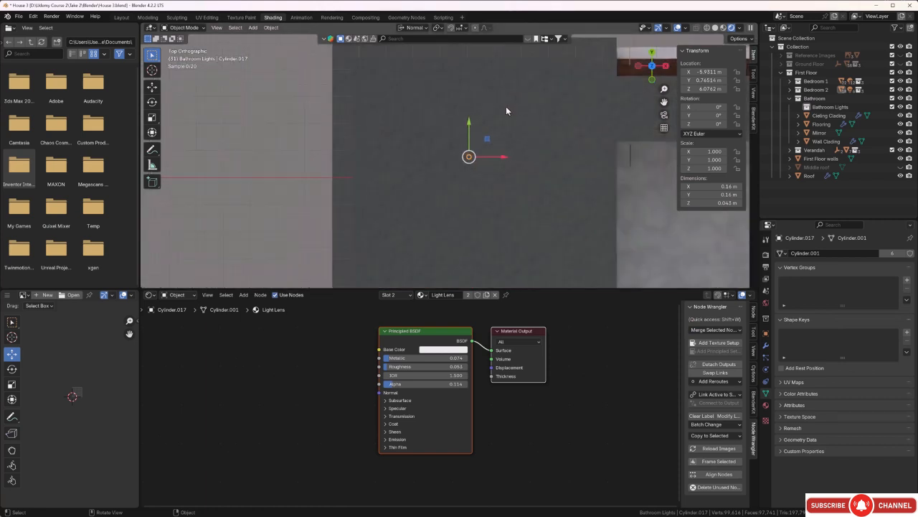
scroll(507, 113, down, 1)
shift+middle_drag(513, 134, 408, 108)
key(z)
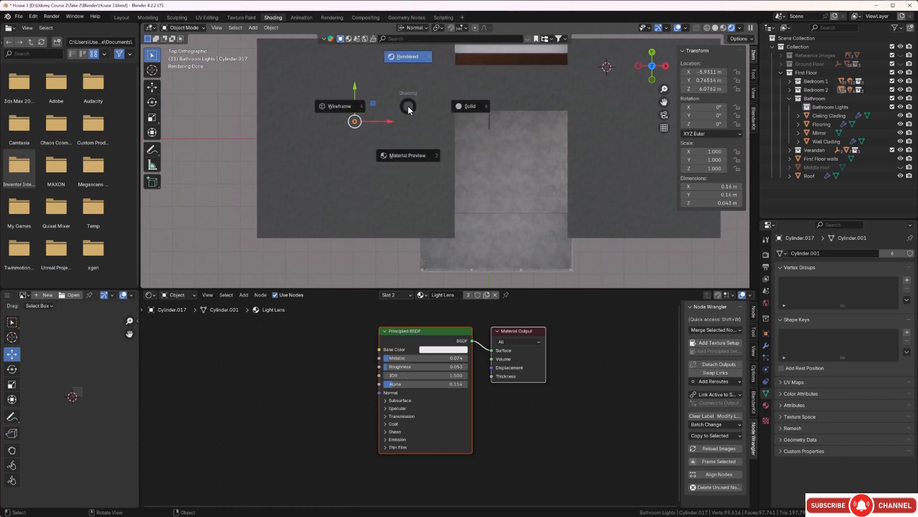
click(355, 105)
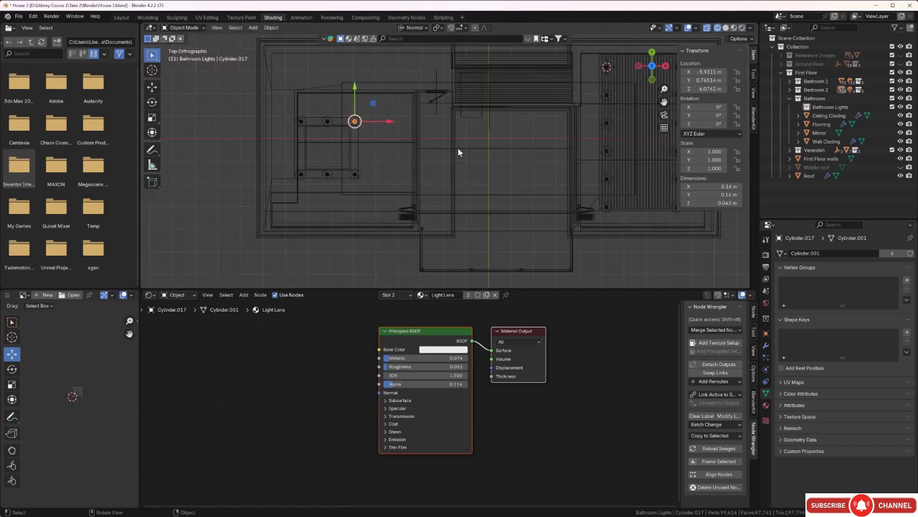
shift+middle_drag(458, 147, 408, 215)
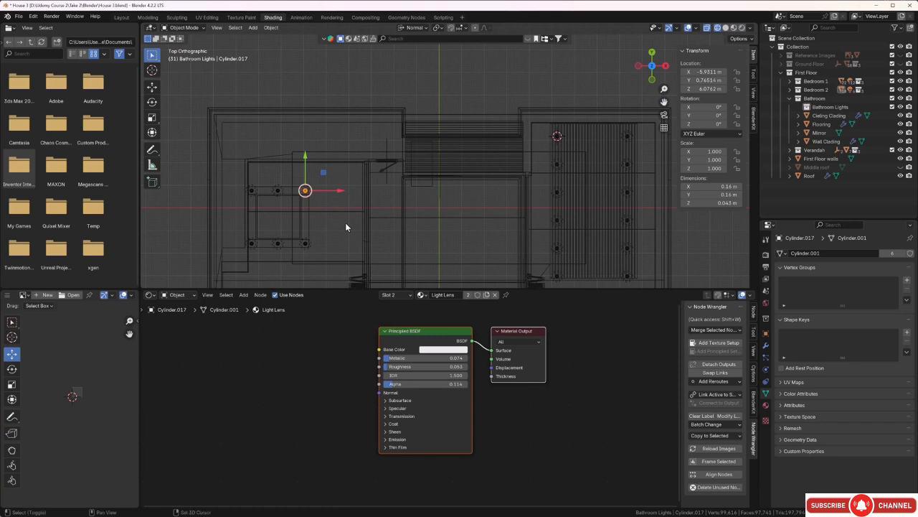
Duplicate the selected downlight about 5.03 m along X and move the copy about 1.57 m along Y into the bathroom.
key(shift+d)
key(x)
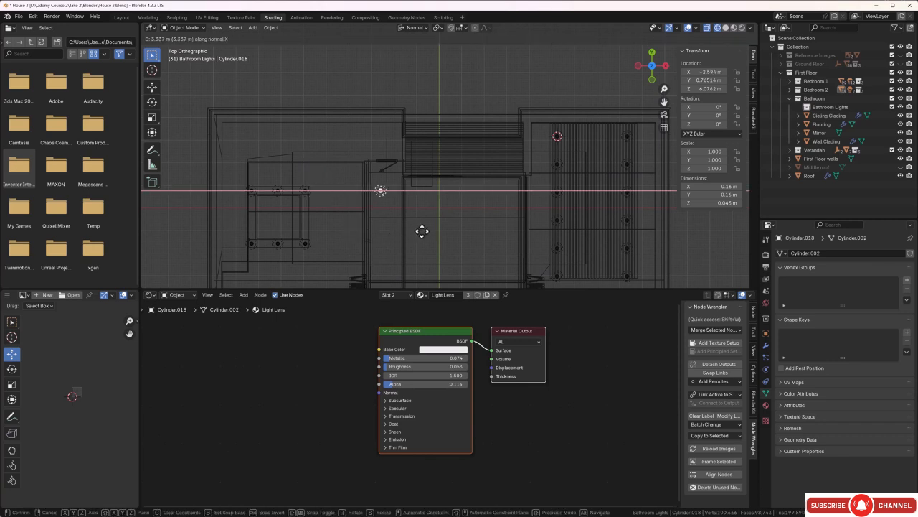
click(459, 230)
key(g)
key(y)
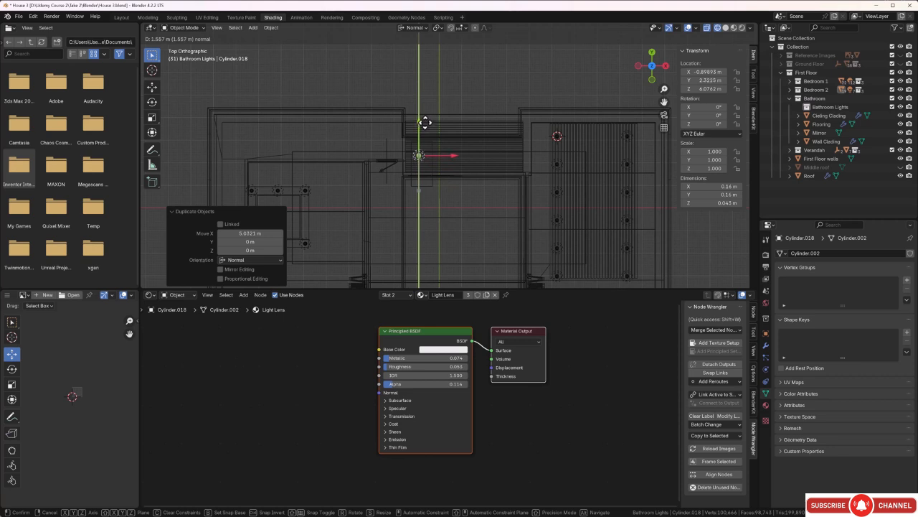
click(426, 122)
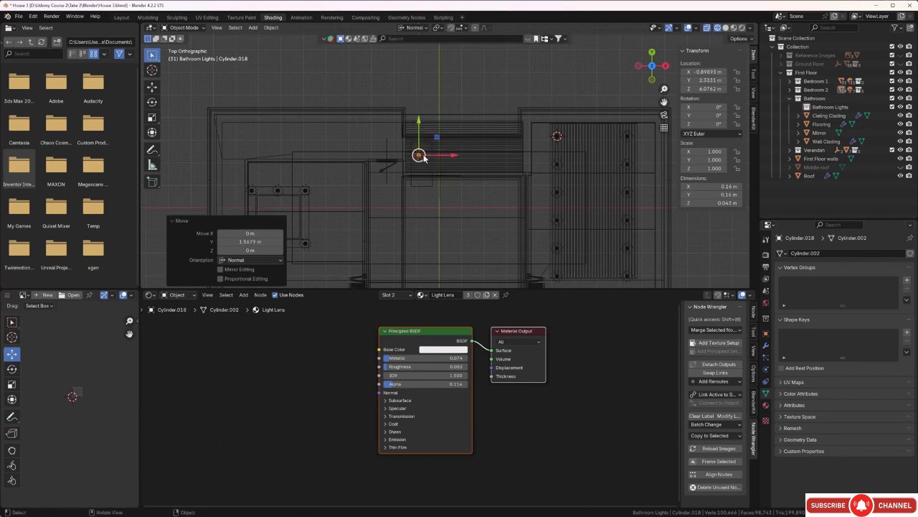
Make a linked duplicate of the bathroom downlight about 2.12 m along X.
middle_drag(415, 182, 387, 180)
key(KP_7)
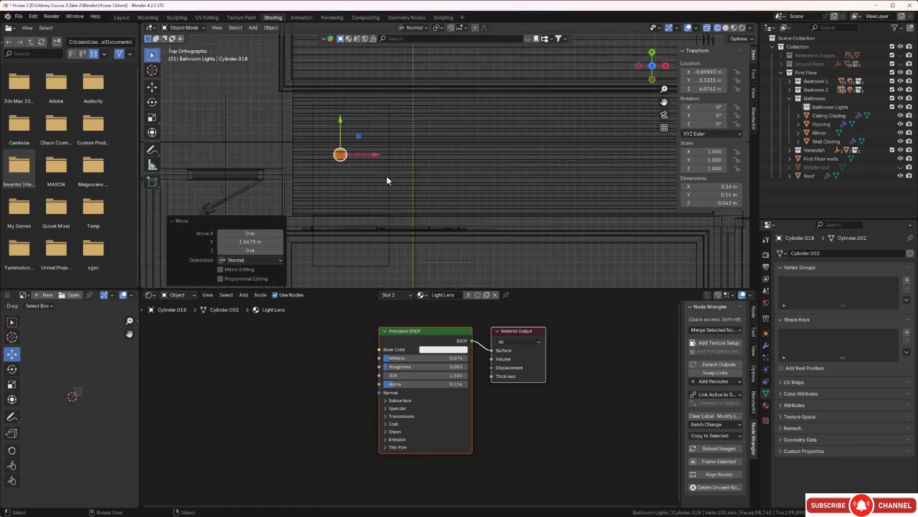
key(shift+d)
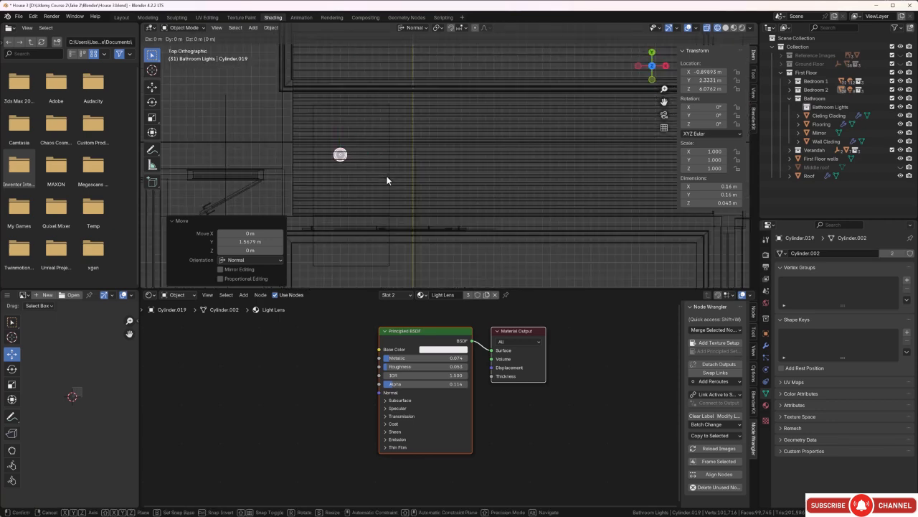
key(x)
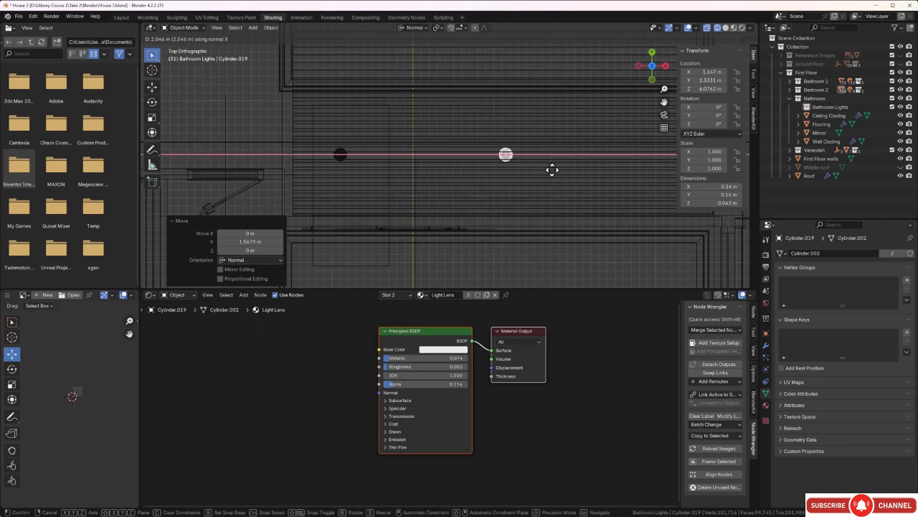
click(553, 171)
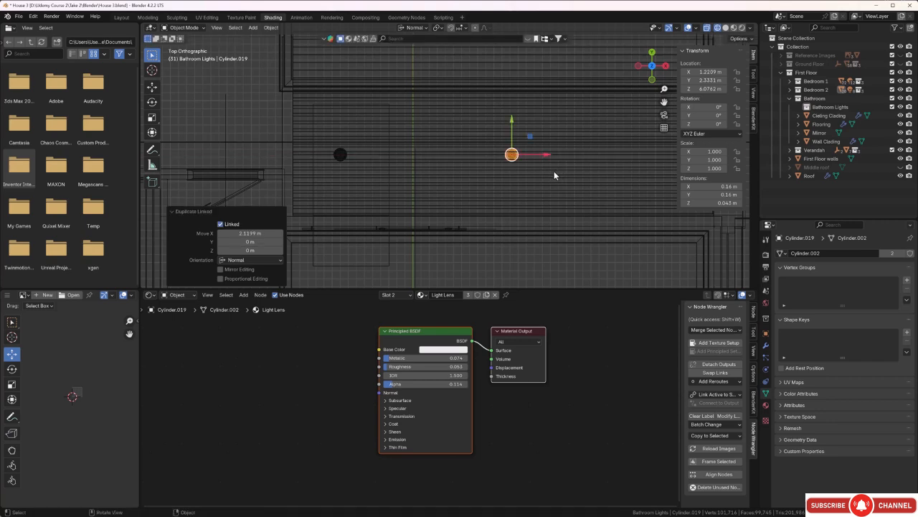
Add a third bathroom downlight as a linked duplicate about 1.97 m further along X.
shift+middle_drag(555, 189, 452, 191)
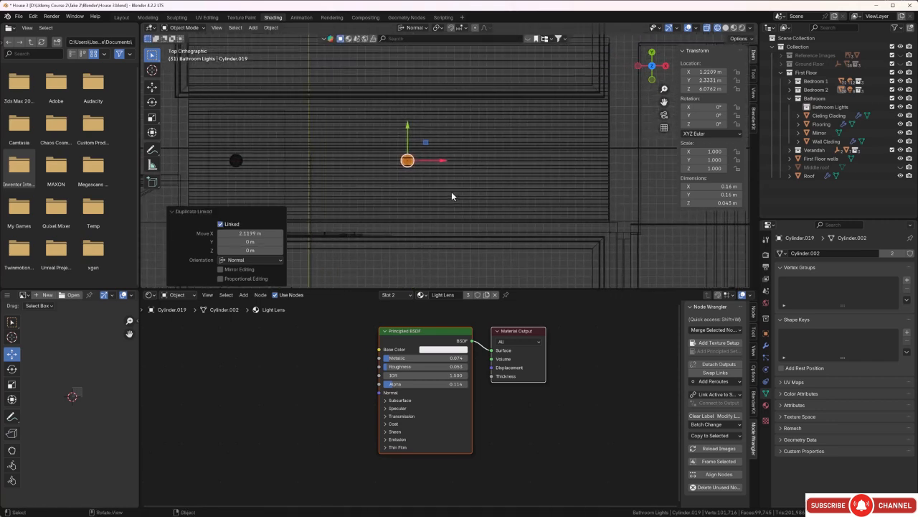
key(alt+d)
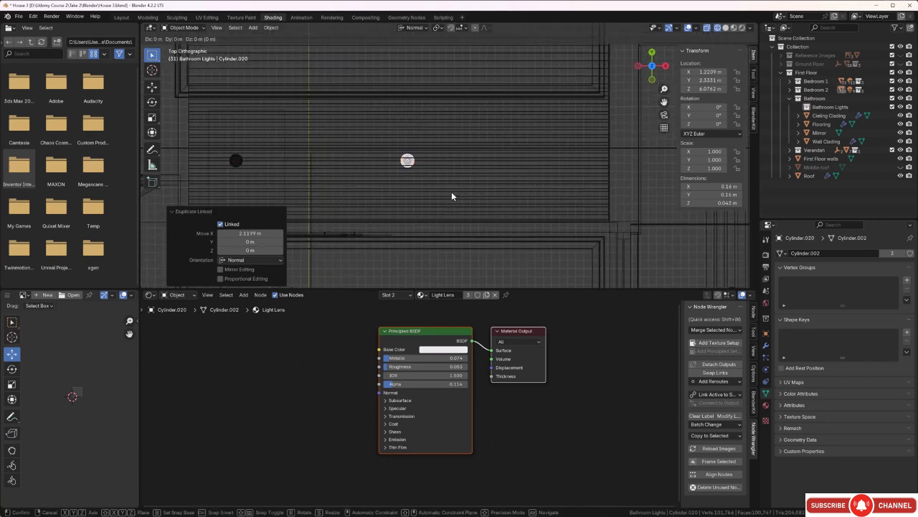
key(x)
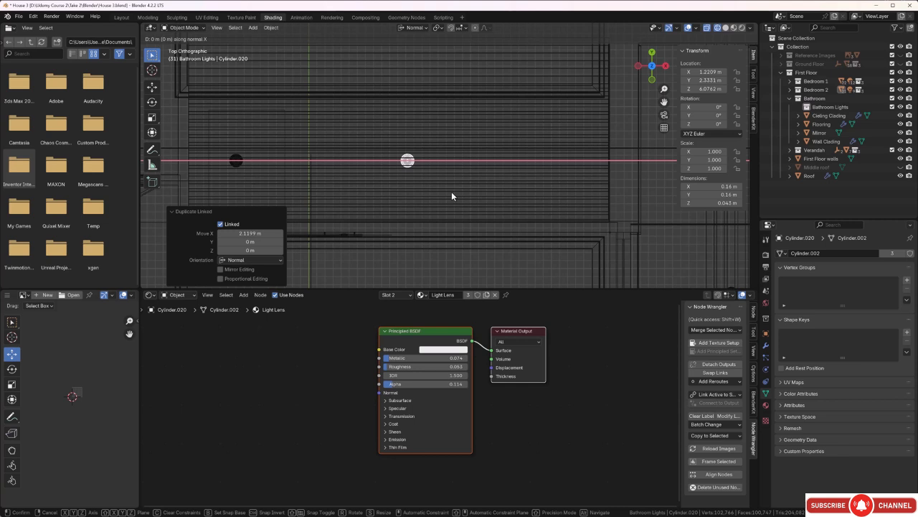
click(611, 192)
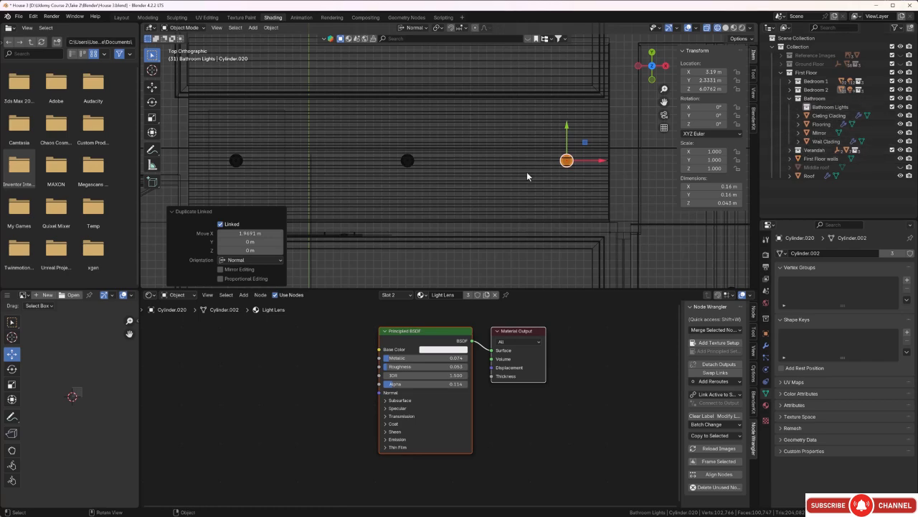
Select all three bathroom downlights with their area lights and cylinder fixtures, leaving the ceiling cladding out of the selection.
middle_drag(527, 172, 462, 101)
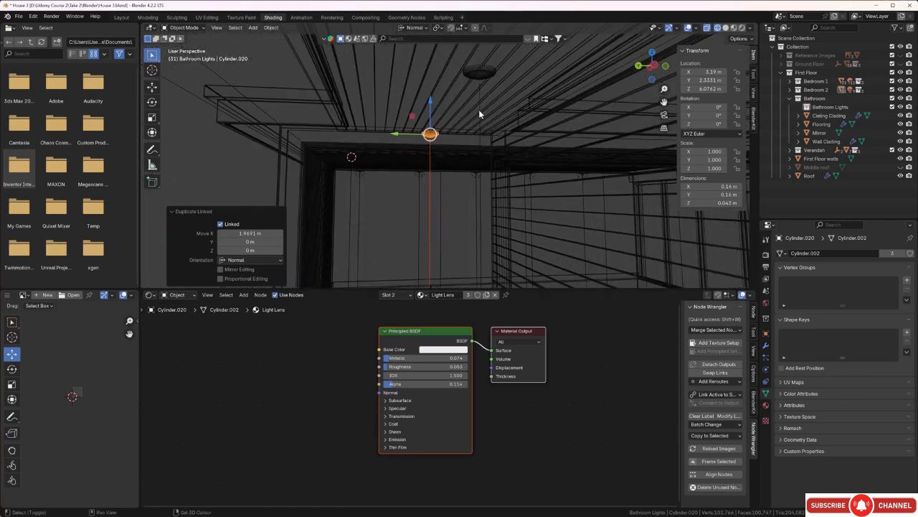
shift+click(479, 109)
shift+click(480, 109)
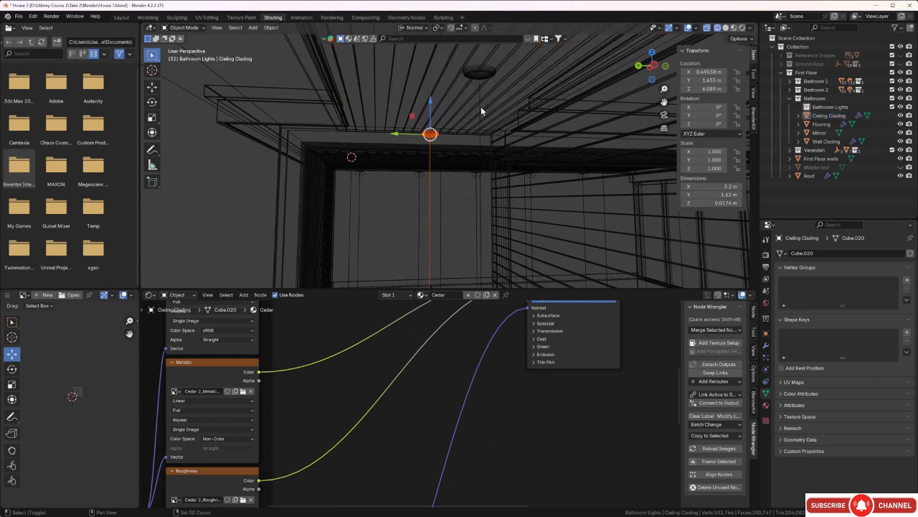
shift+click(480, 108)
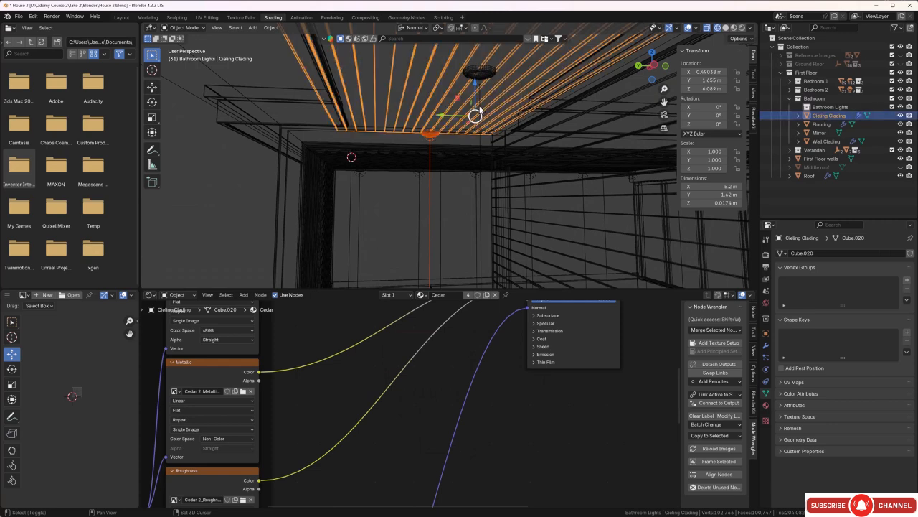
shift+click(480, 202)
shift+click(482, 69)
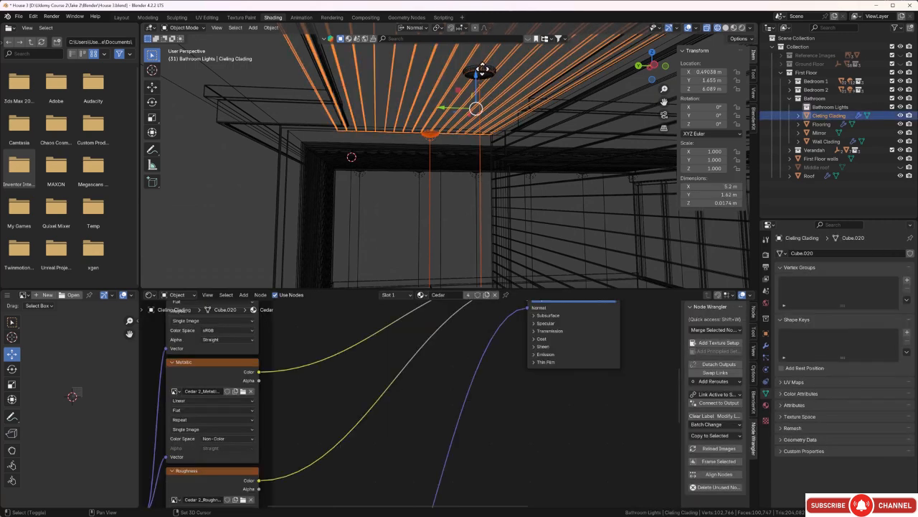
shift+click(483, 70)
middle_drag(475, 104, 492, 120)
shift+middle_drag(560, 132, 450, 185)
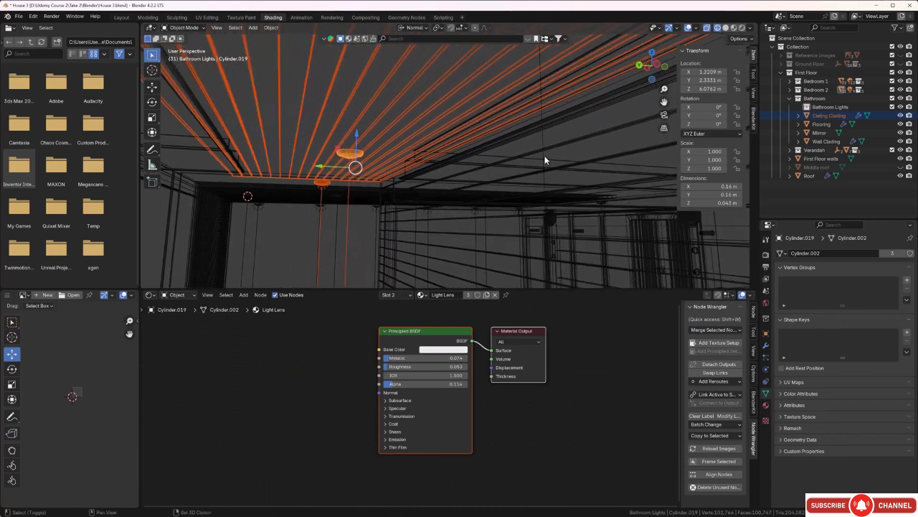
shift+click(541, 141)
middle_drag(506, 135, 506, 123)
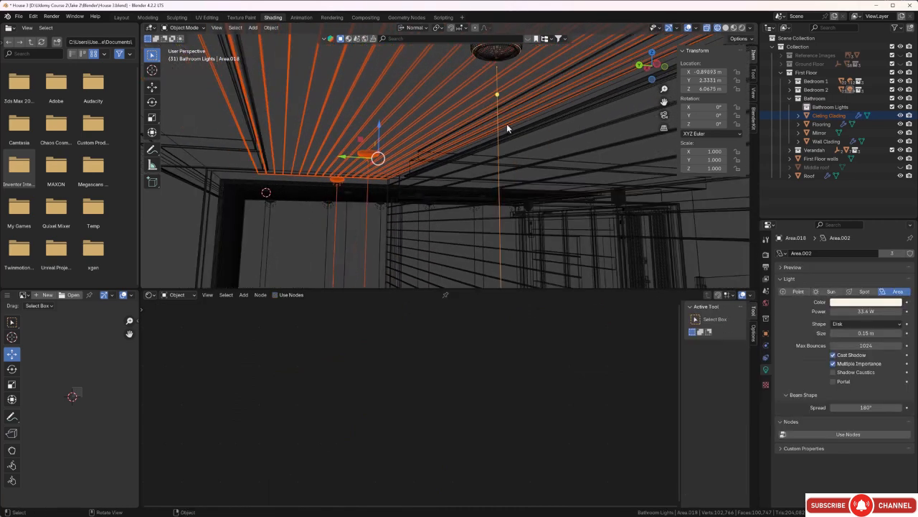
shift+click(489, 54)
middle_drag(489, 53, 448, 144)
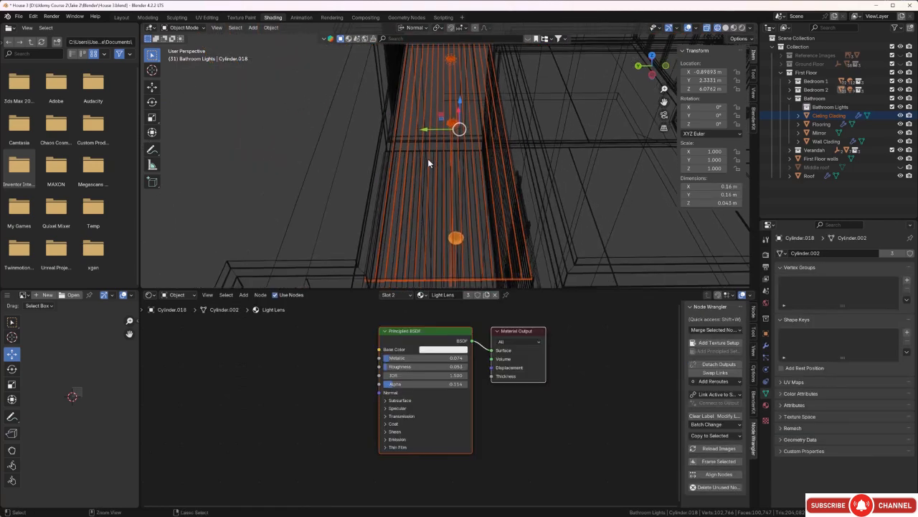
shift+click(405, 173)
middle_drag(399, 182, 431, 193)
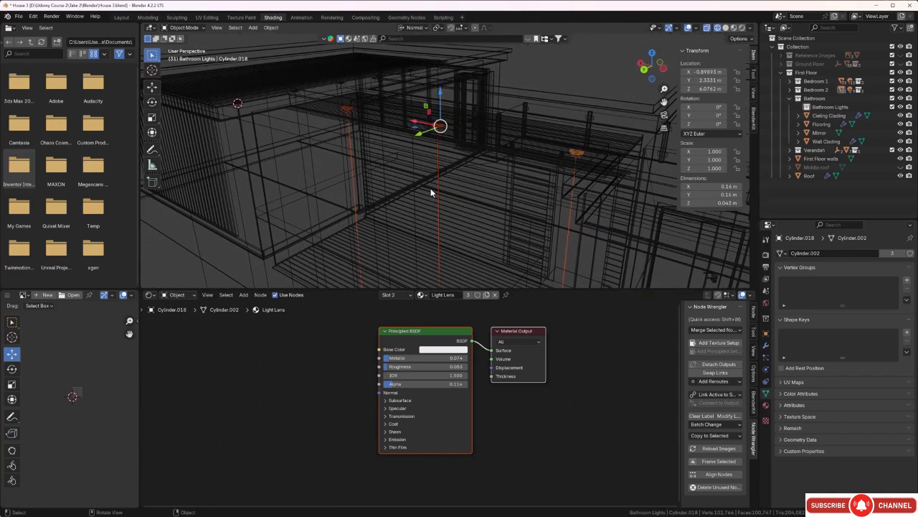
Move the selected lights and fixtures into the Bathroom Lights collection under First Floor, Bathroom.
key(m)
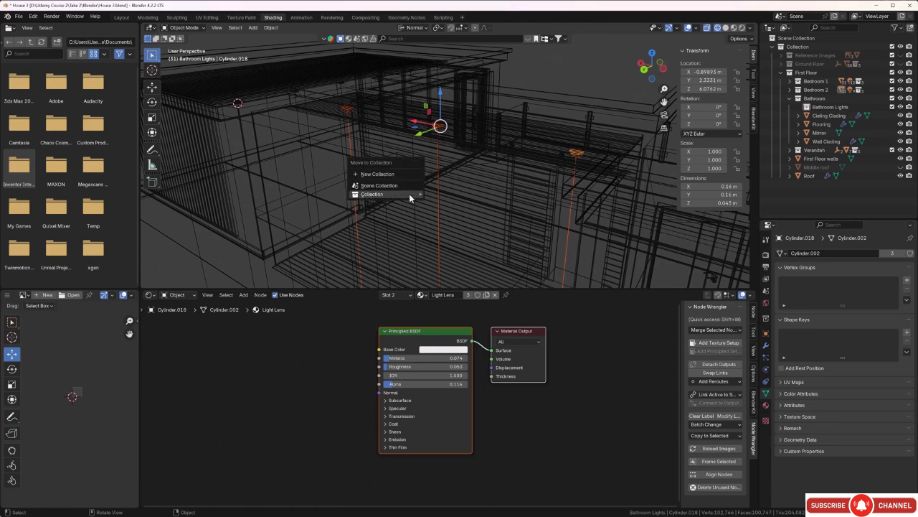
mouse_move(410, 196)
mouse_move(449, 232)
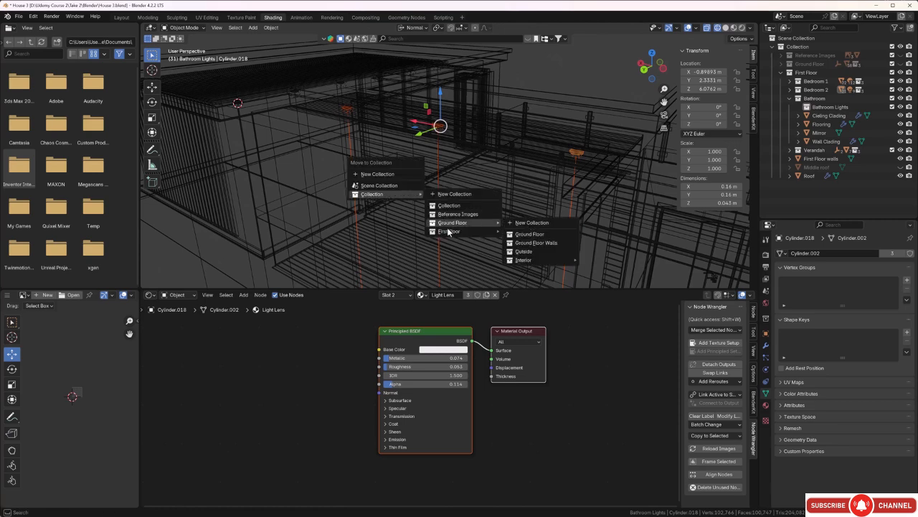
mouse_move(519, 270)
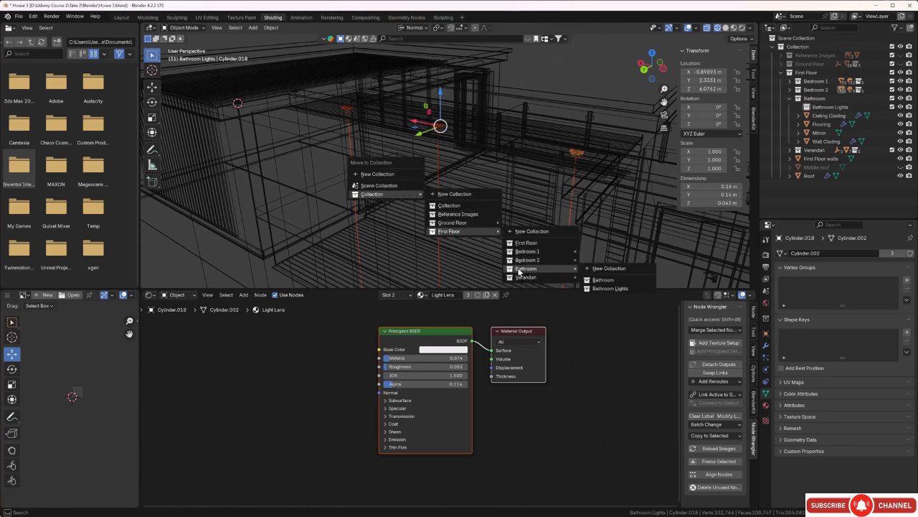
click(604, 289)
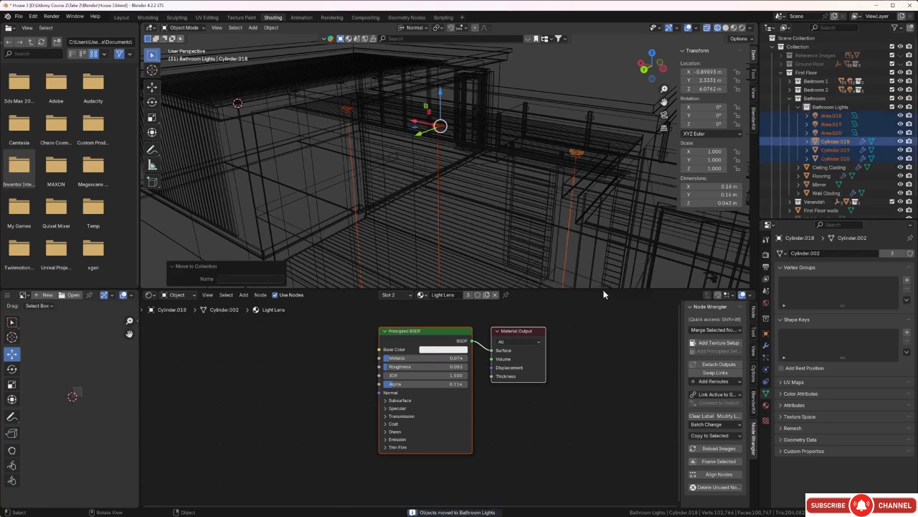
Collapse the Bathroom Lights collection and switch the viewport to rendered shading to view the lit bathroom interior.
click(800, 107)
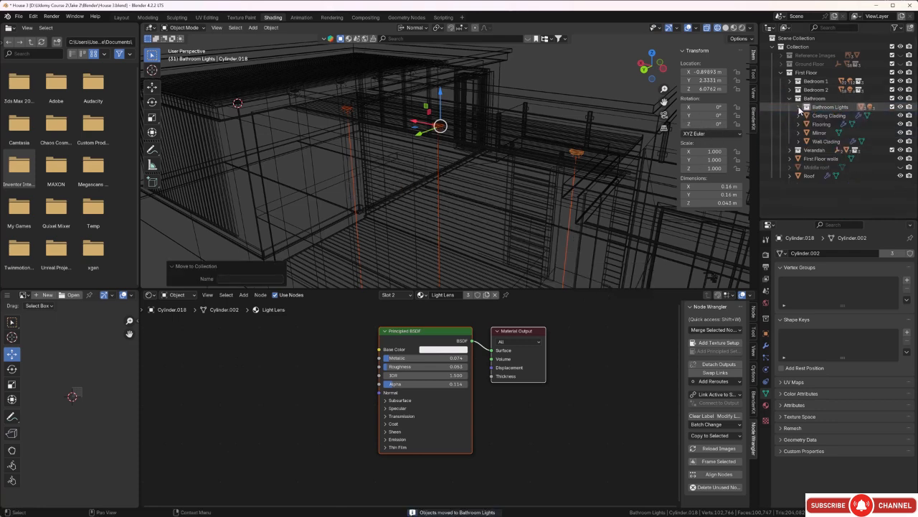
middle_drag(533, 190, 463, 185)
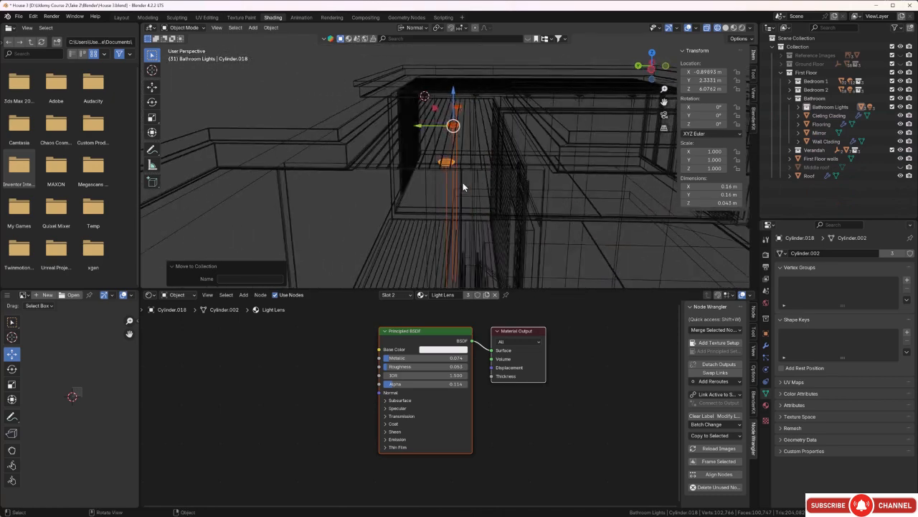
key(z)
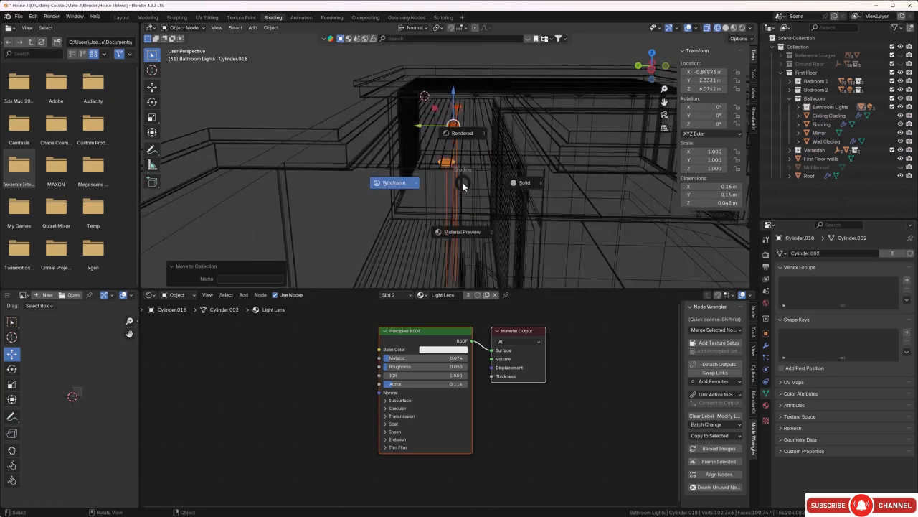
click(475, 135)
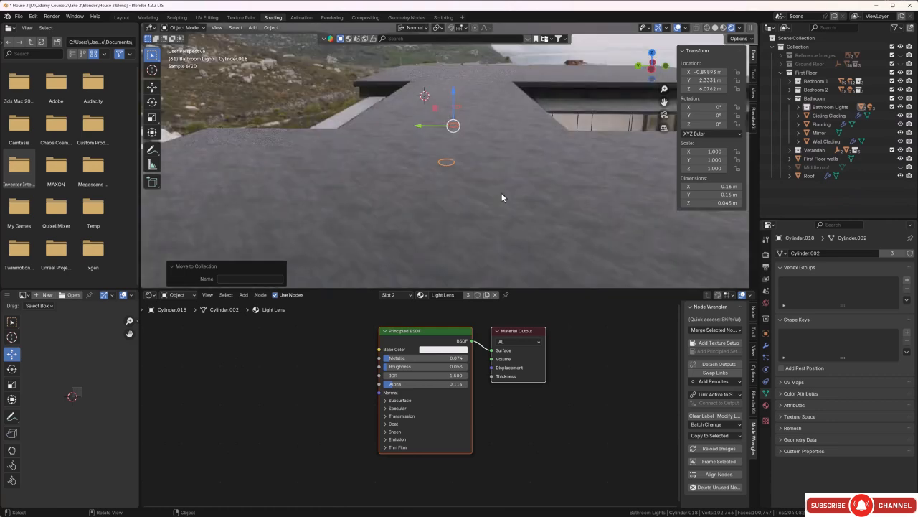
middle_drag(501, 199, 449, 227)
scroll(421, 224, up, 6)
scroll(417, 222, up, 2)
scroll(448, 227, up, 4)
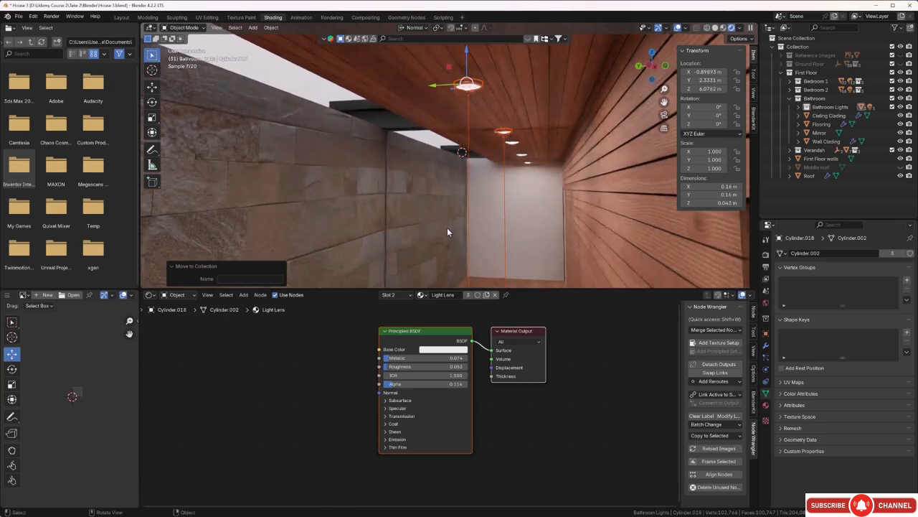
scroll(460, 227, down, 4)
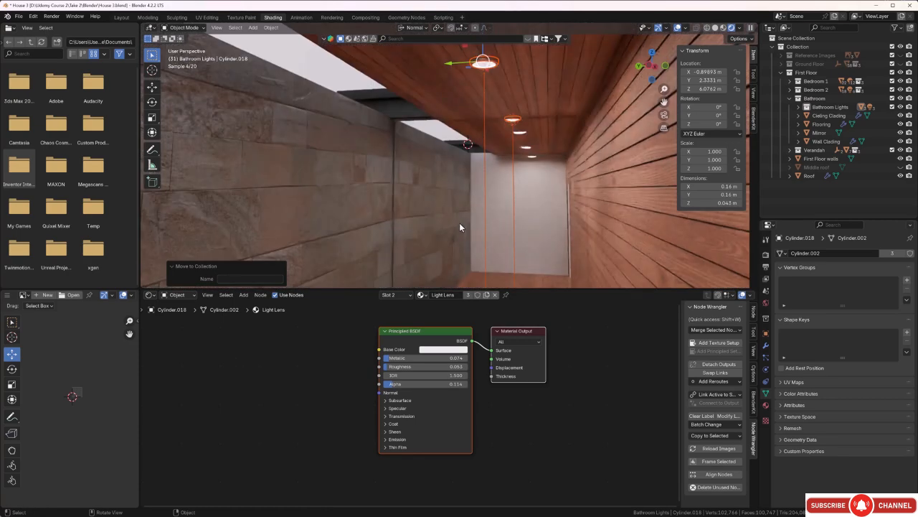
middle_drag(460, 223, 482, 207)
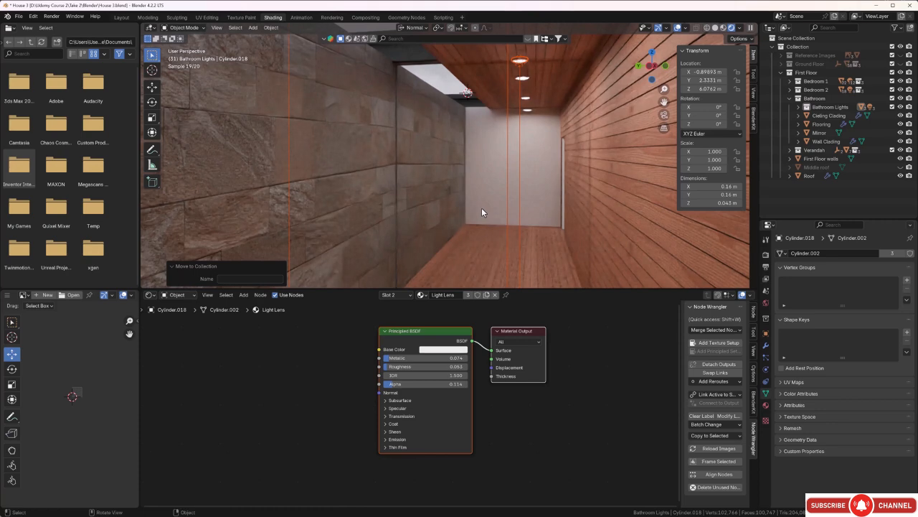
Reduce the power of the bathroom's shared area light to 21.4 W.
click(508, 175)
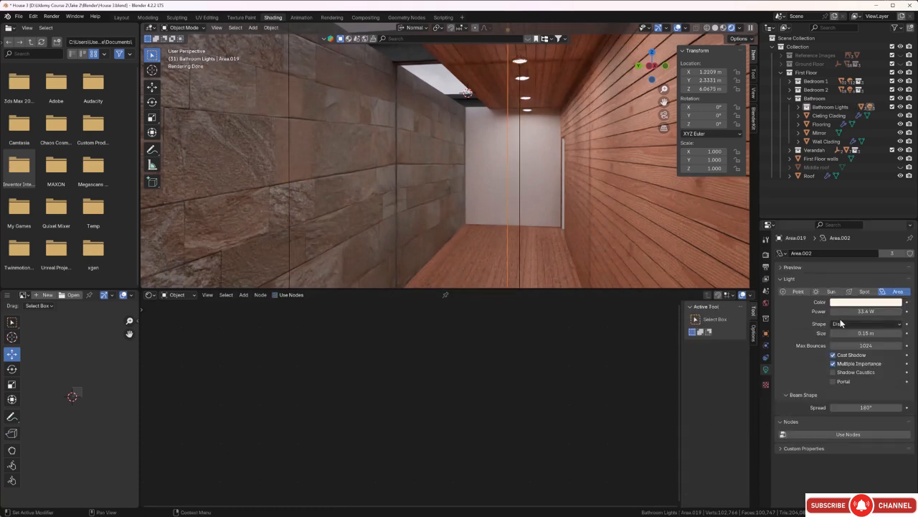
drag(866, 312, 858, 311)
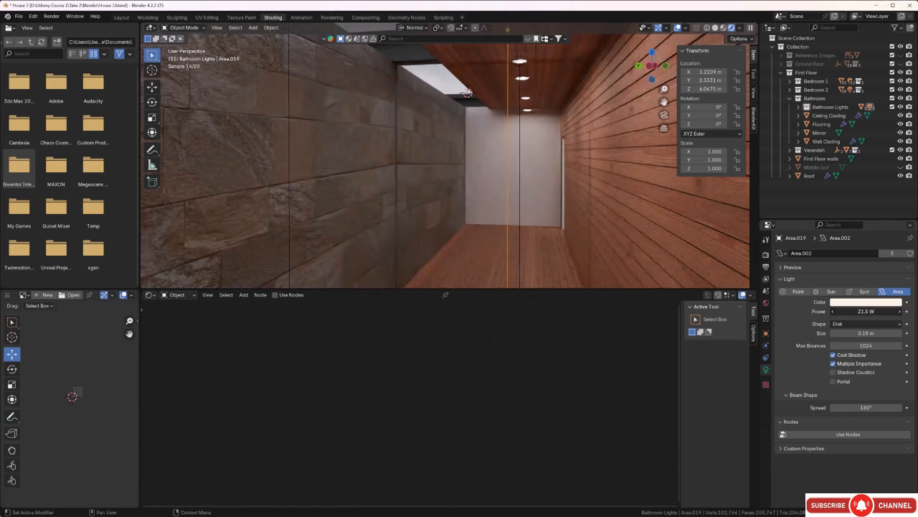
drag(866, 312, 864, 312)
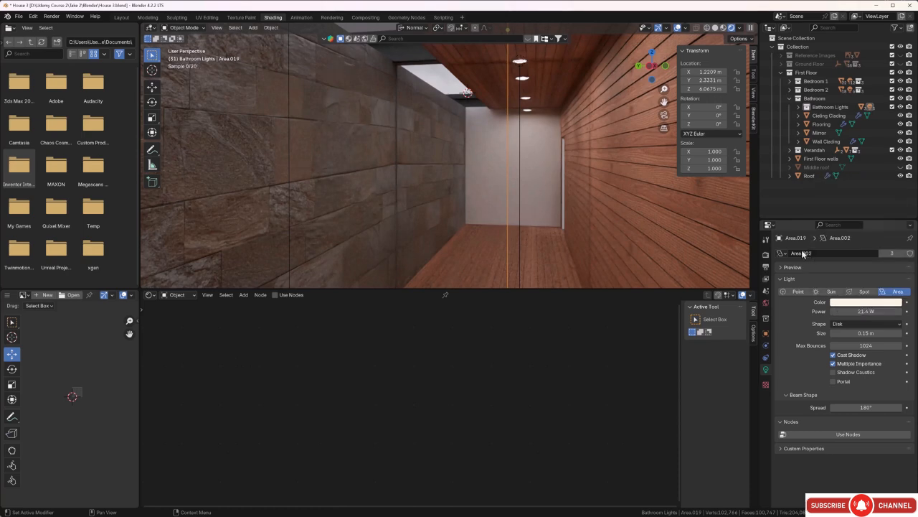
Change the bathroom area light's colour to a pale violet with hue 0.735 and saturation 0.179.
click(847, 304)
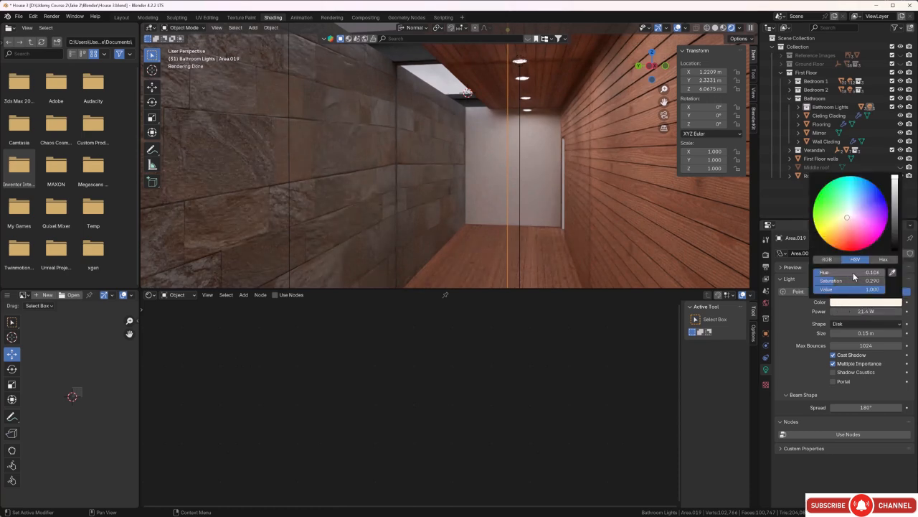
click(848, 218)
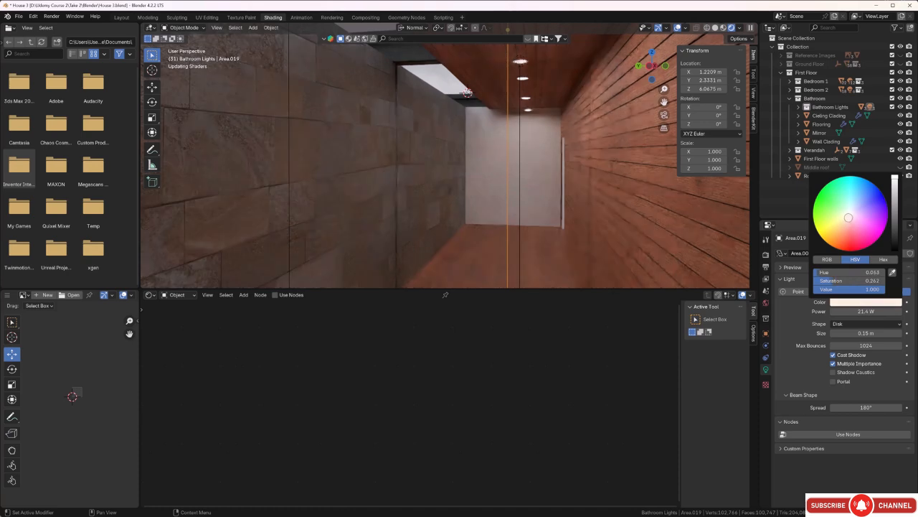
drag(848, 217, 853, 213)
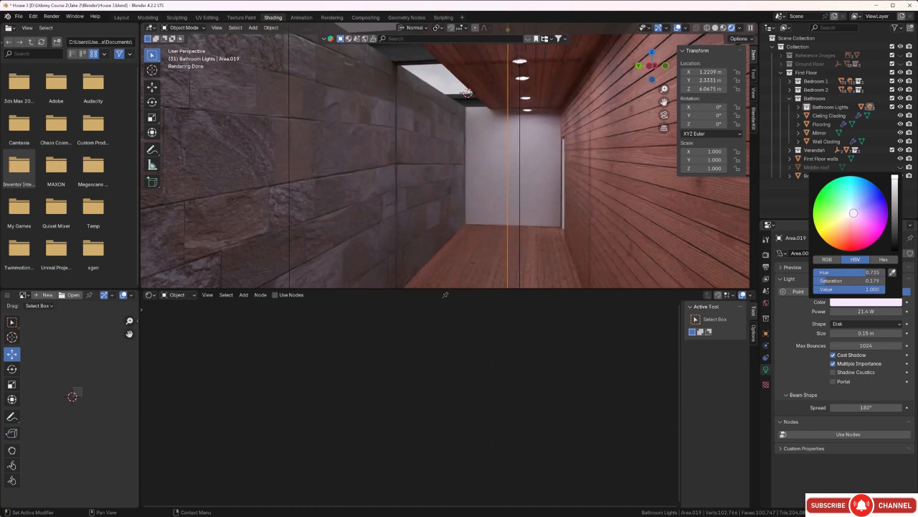
Unhide the Ground Floor collection so both storeys show in the rendered exterior view.
mouse_move(500, 185)
middle_down()
mouse_move(518, 186)
mouse_move(494, 187)
middle_up()
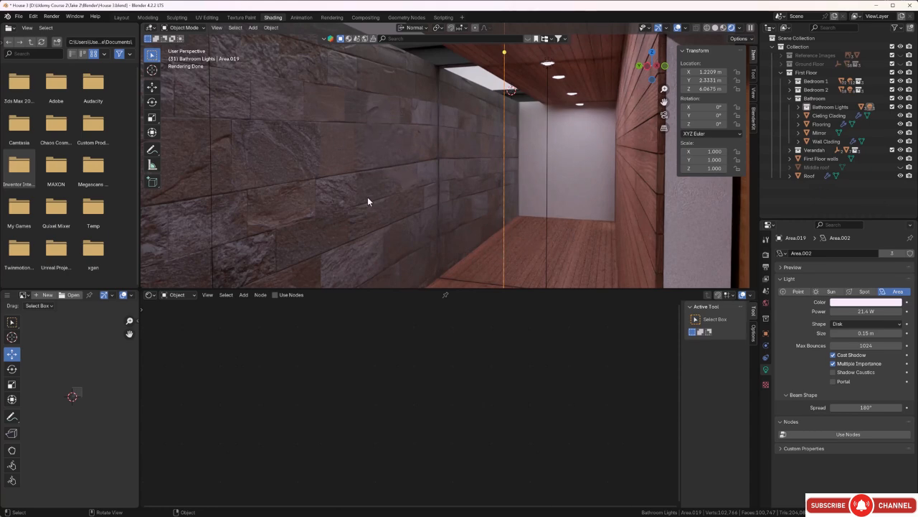
scroll(360, 191, down, 4)
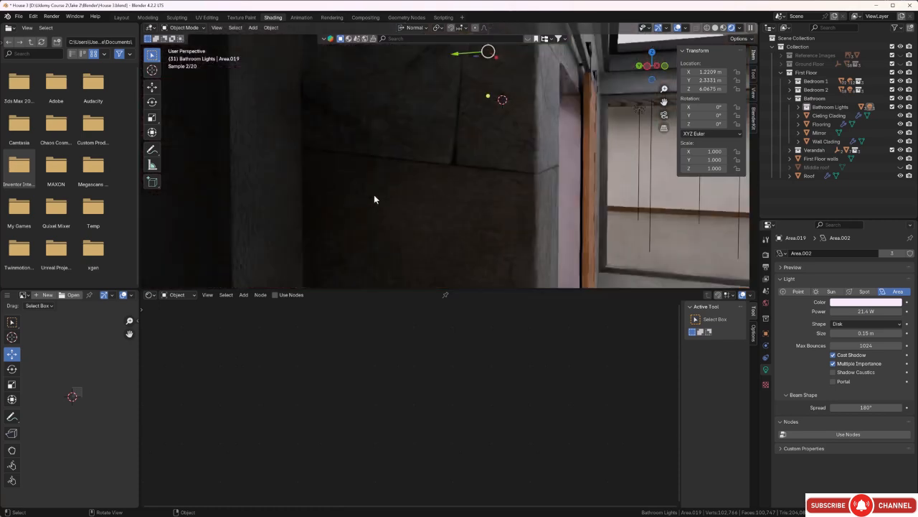
middle_drag(374, 195, 435, 196)
scroll(435, 195, down, 3)
scroll(435, 196, down, 6)
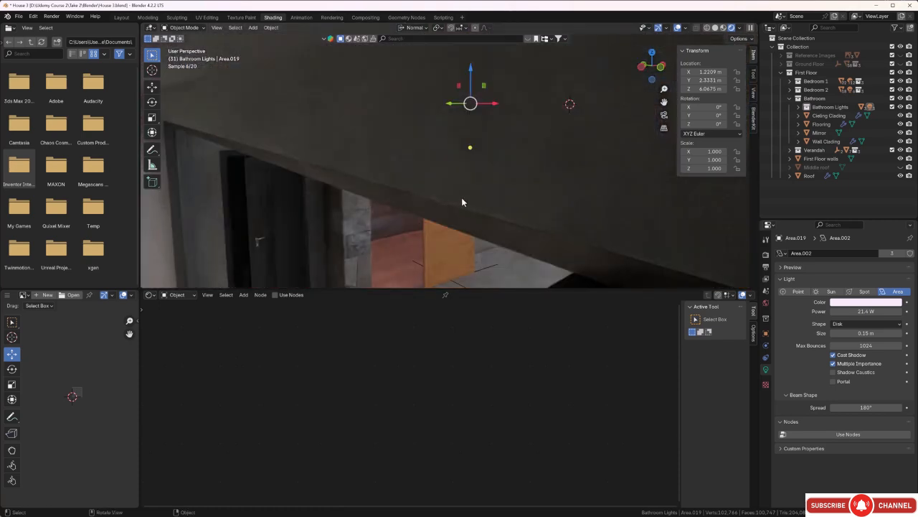
scroll(491, 193, down, 6)
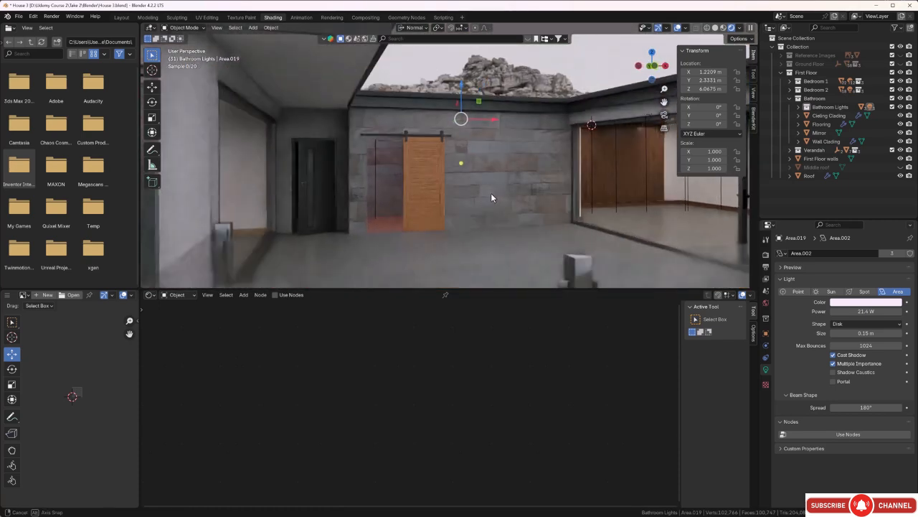
mouse_move(489, 193)
middle_down()
mouse_move(513, 179)
mouse_move(498, 208)
mouse_move(492, 191)
middle_up()
scroll(486, 195, down, 4)
scroll(497, 203, down, 2)
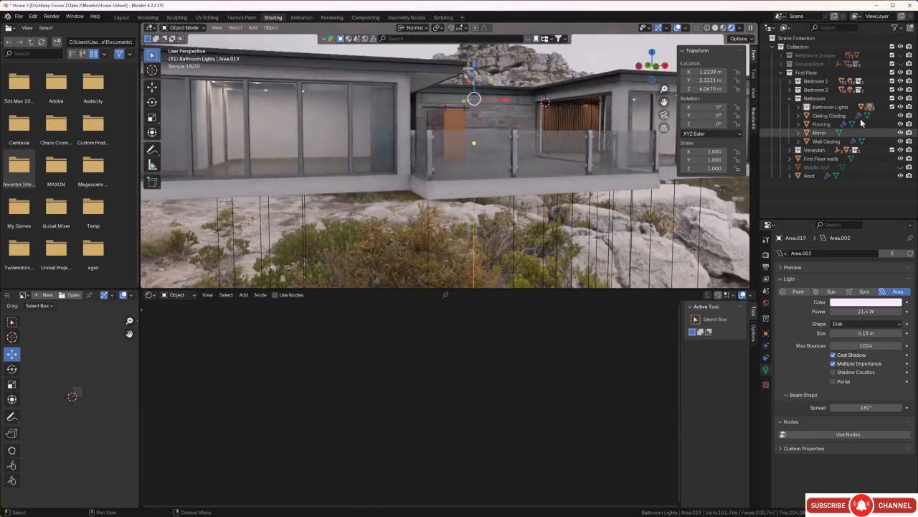
click(901, 64)
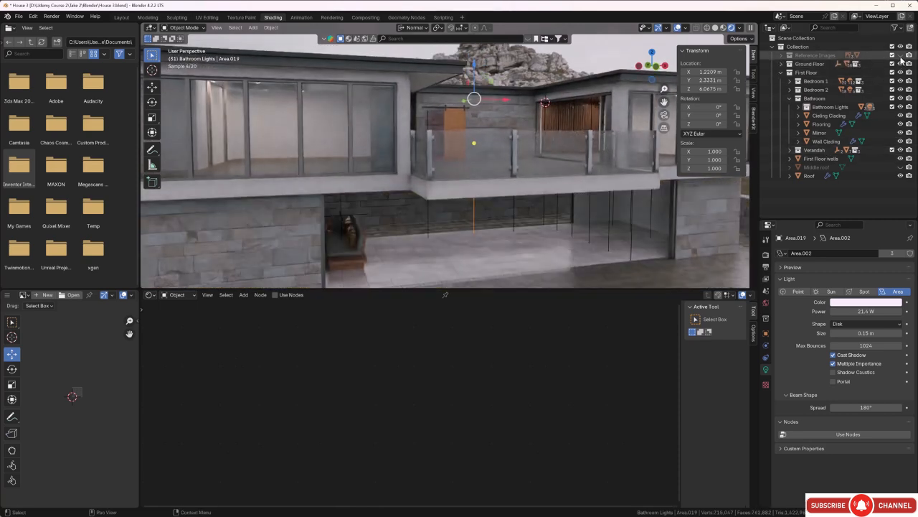
Examine the lighting of the bedrooms, verandah and open ground-floor area from outside the house.
middle_drag(635, 164, 494, 146)
scroll(621, 153, down, 1)
scroll(325, 126, up, 3)
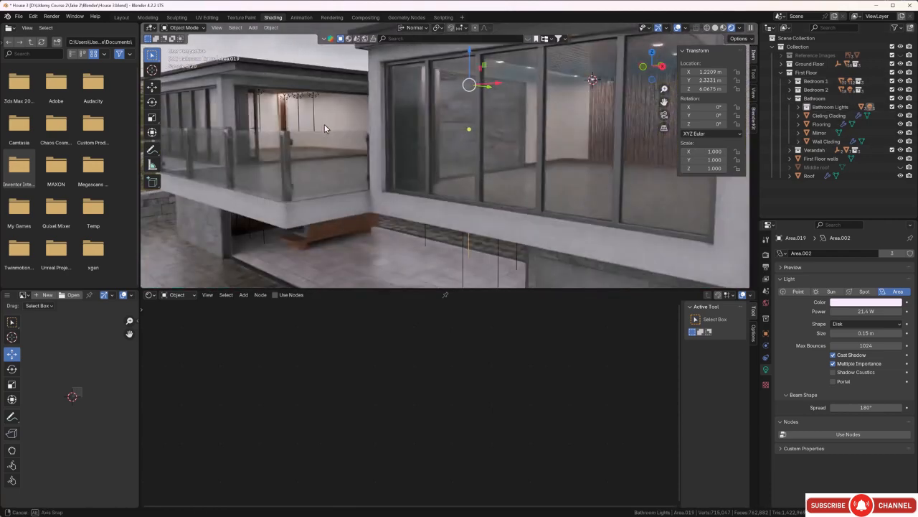
middle_drag(324, 126, 567, 149)
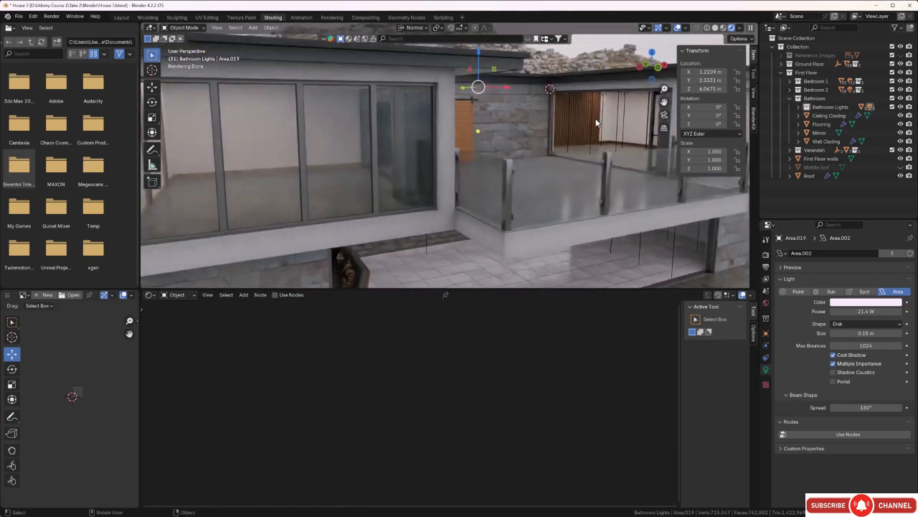
middle_drag(592, 123, 593, 120)
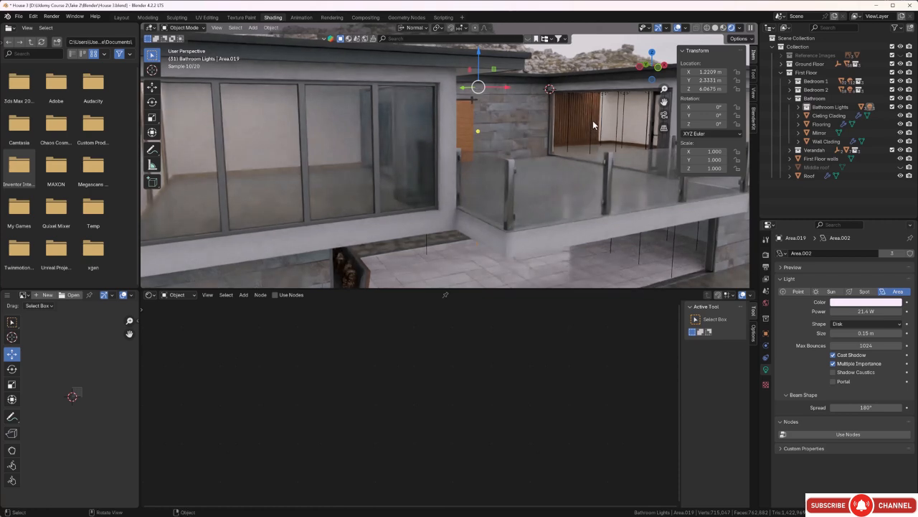
scroll(614, 122, up, 2)
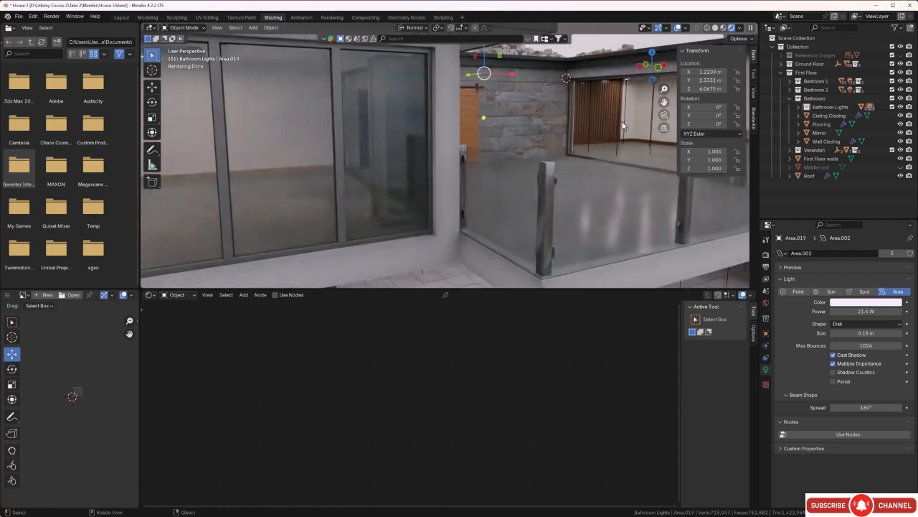
scroll(558, 160, down, 5)
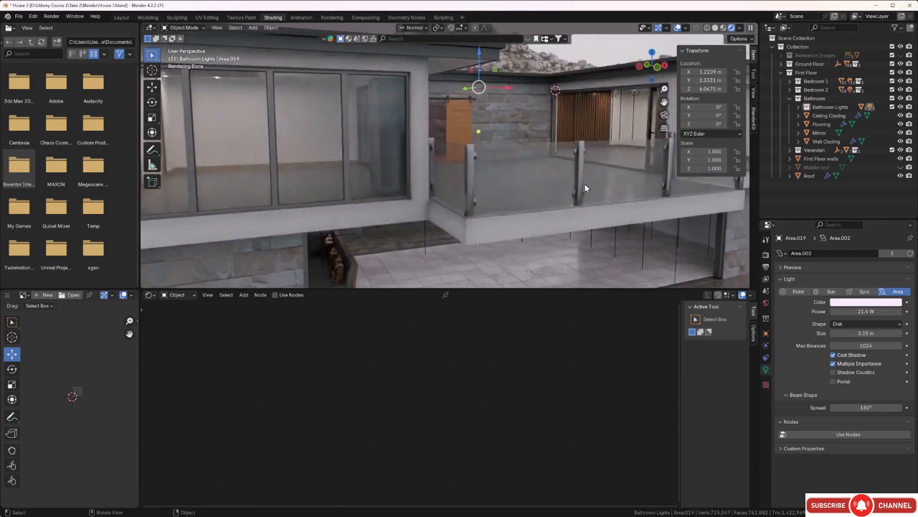
shift+middle_drag(585, 185, 590, 162)
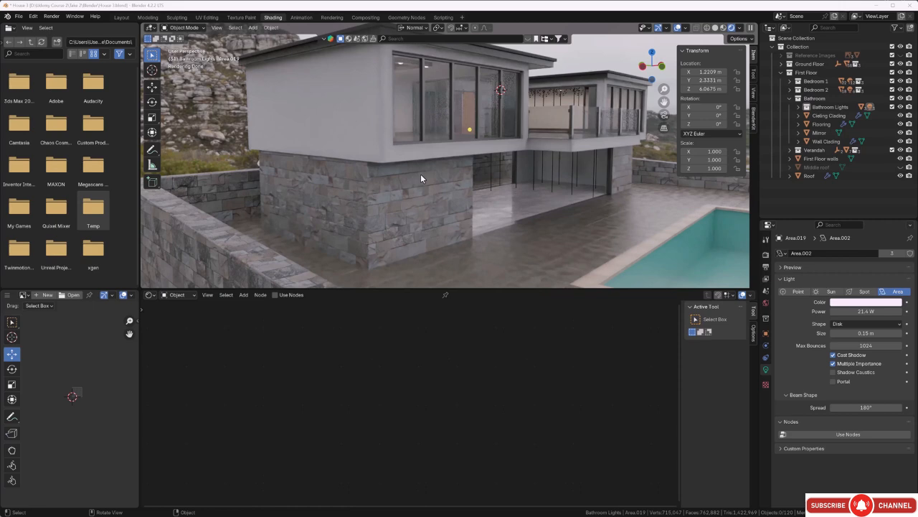
middle_drag(493, 212, 393, 193)
scroll(392, 192, up, 5)
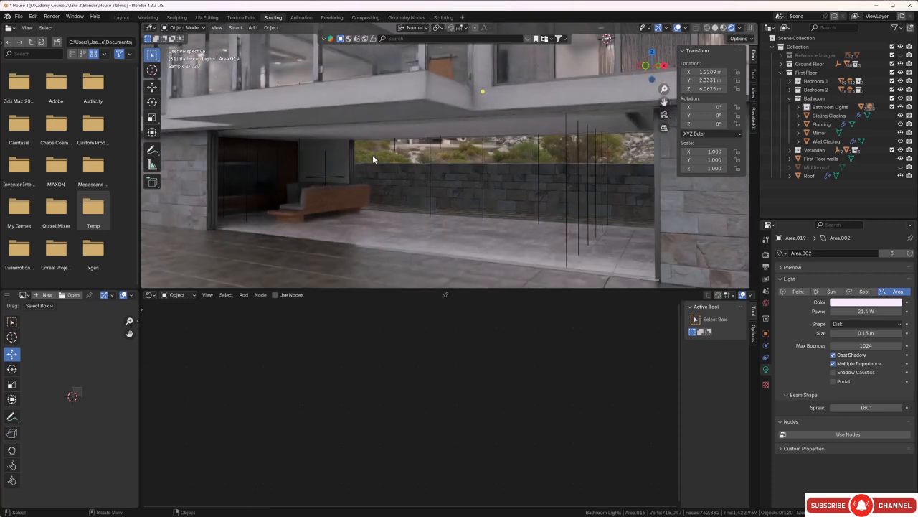
middle_drag(373, 154, 426, 180)
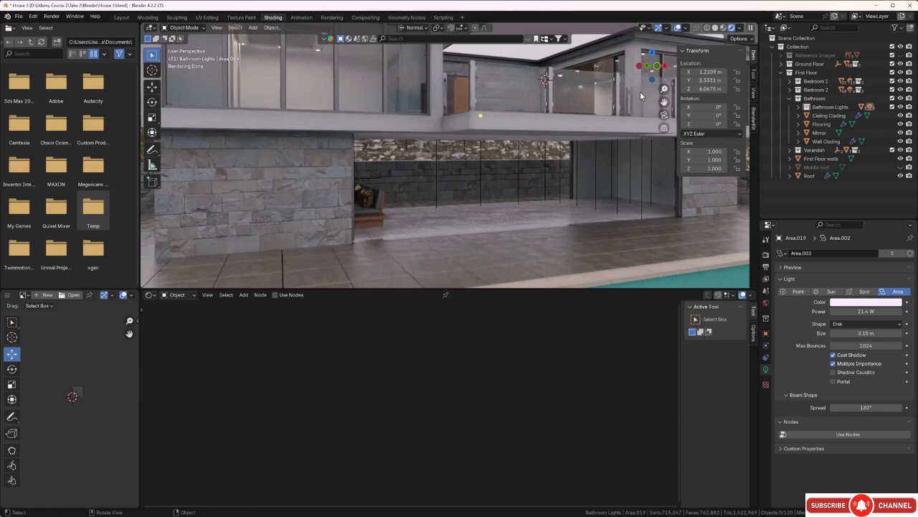
Turn off the Extras viewport overlay and collapse the First Floor collection in the outliner.
click(685, 28)
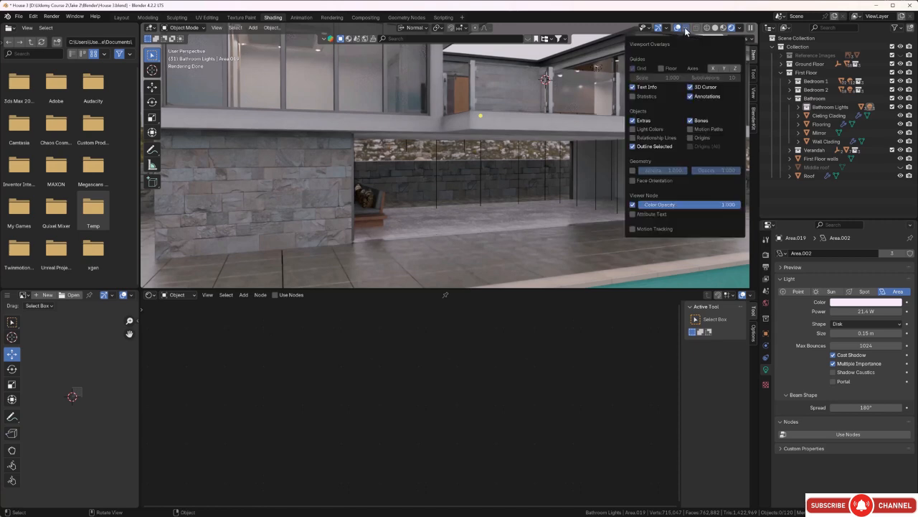
click(632, 121)
middle_drag(493, 169, 389, 117)
middle_drag(302, 154, 378, 171)
scroll(373, 167, up, 4)
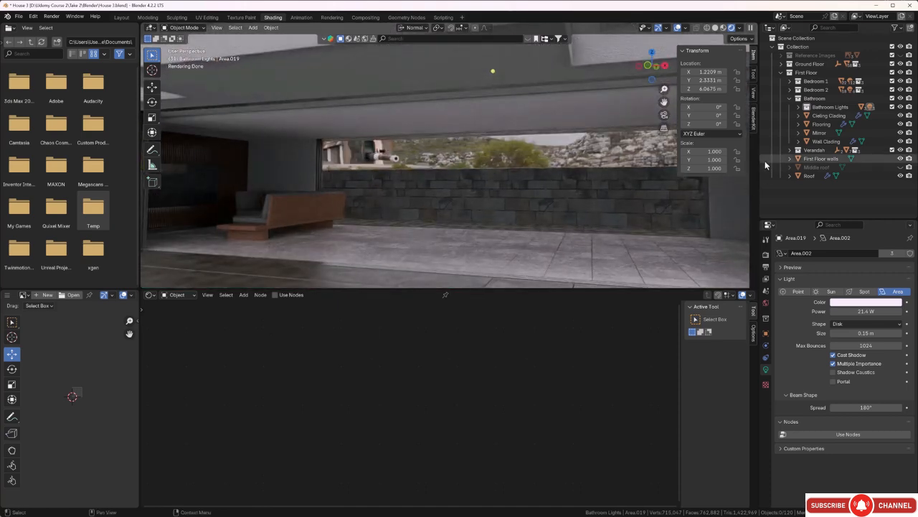
click(781, 74)
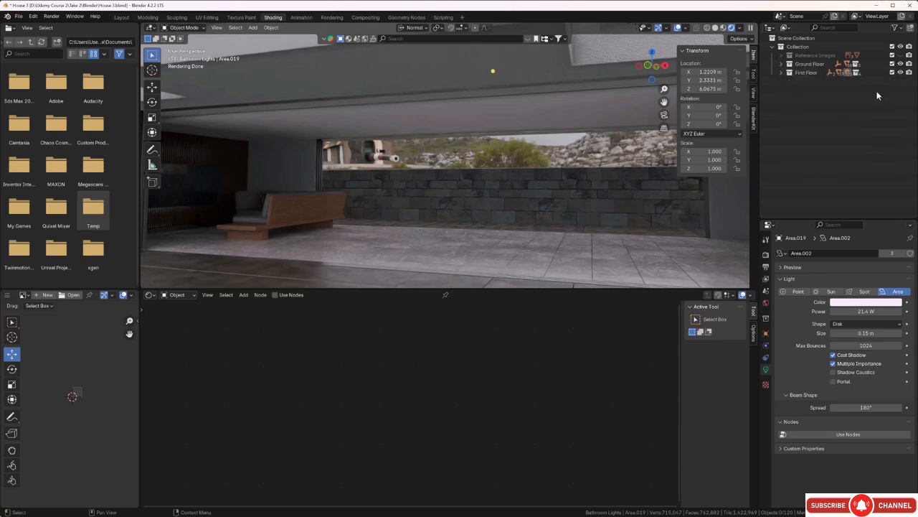
Temporarily hide the First Floor collection to inspect the ground floor's ceiling slab, and show the collection again.
click(901, 72)
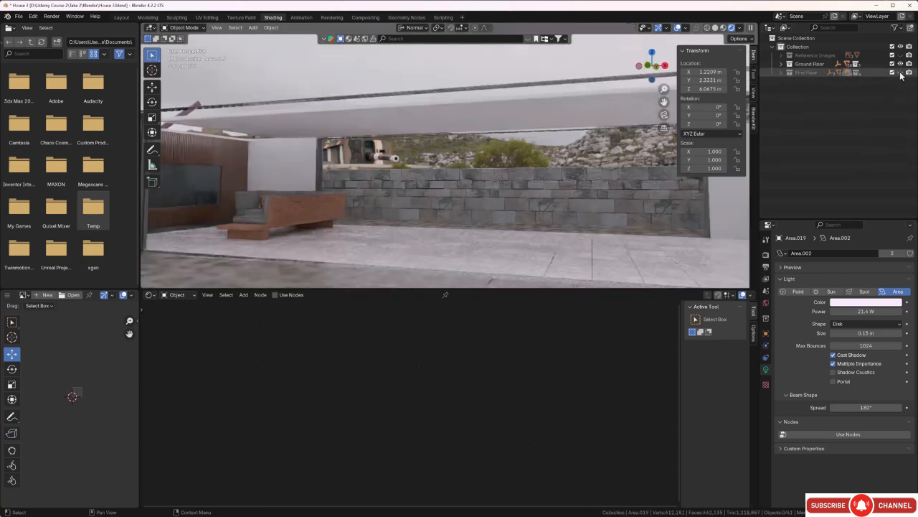
middle_drag(454, 106, 453, 158)
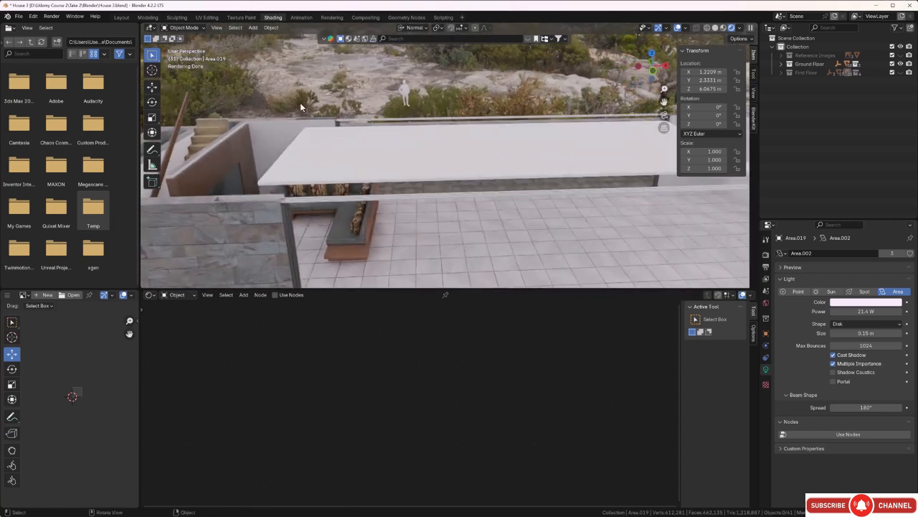
middle_drag(443, 180, 414, 171)
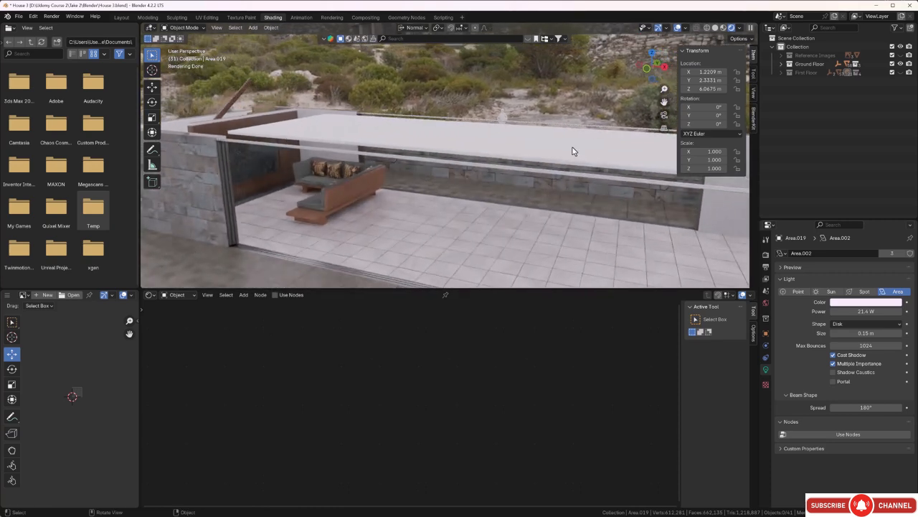
click(900, 74)
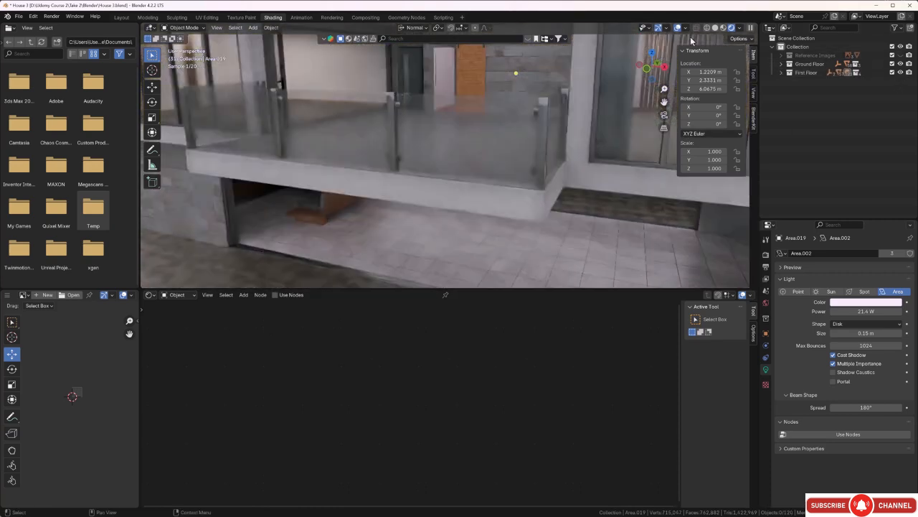
middle_drag(468, 156, 460, 148)
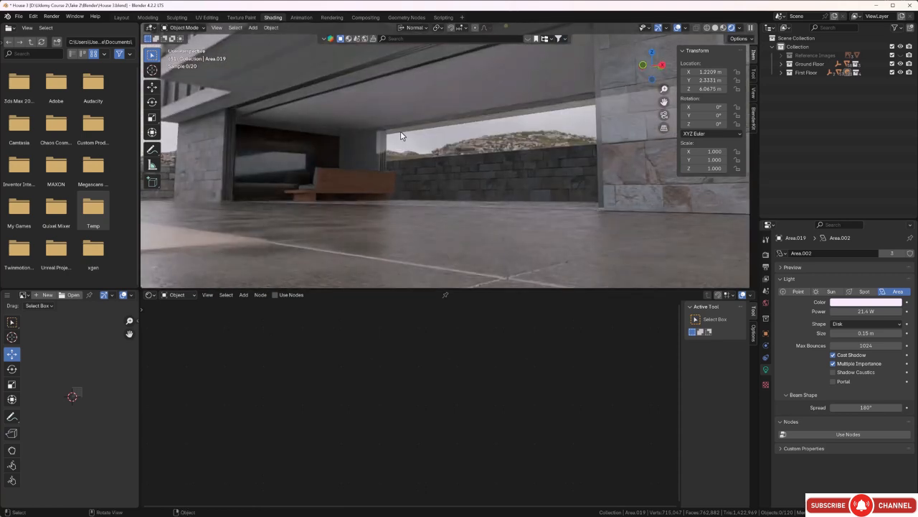
Assign the existing Internal Walls material to the ceiling panel above the ground-floor seating area.
middle_drag(395, 137, 357, 127)
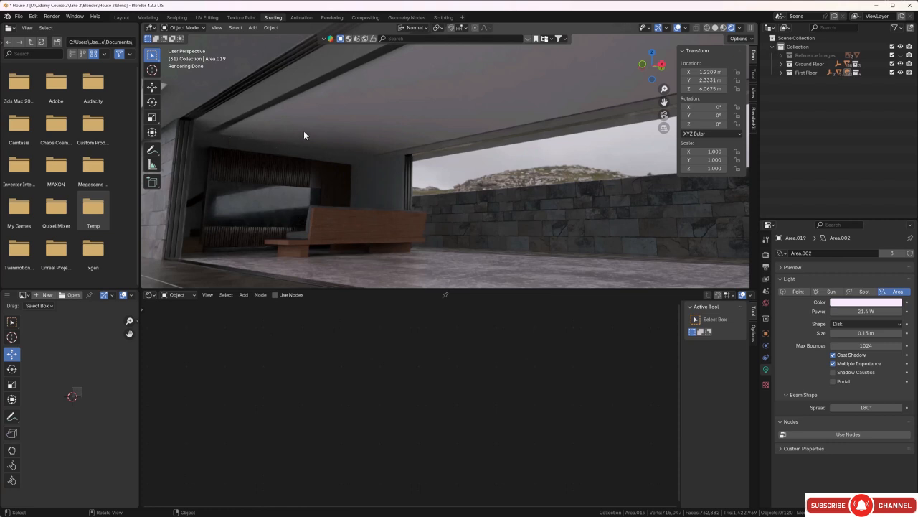
click(356, 106)
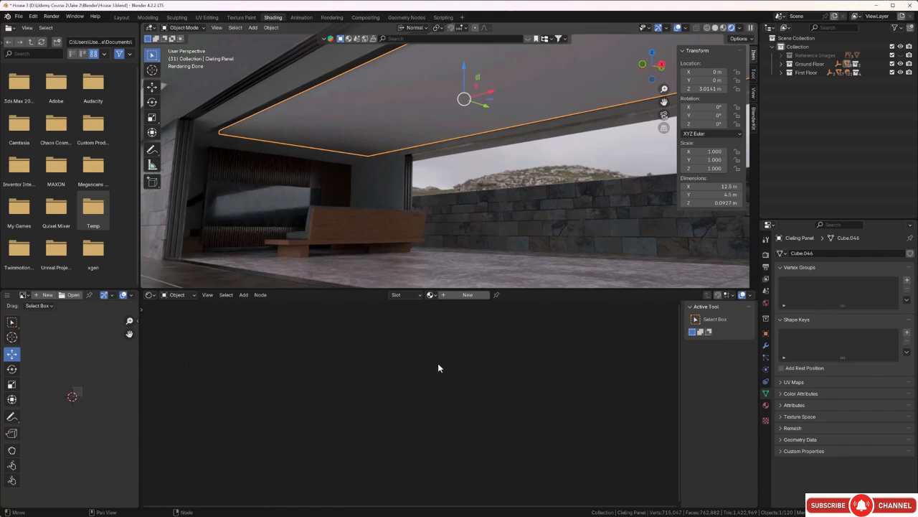
click(431, 295)
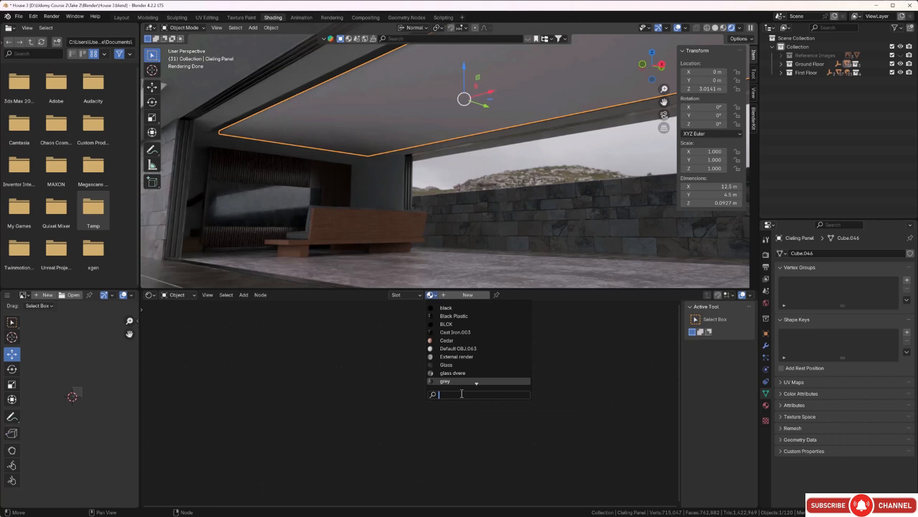
text(in)
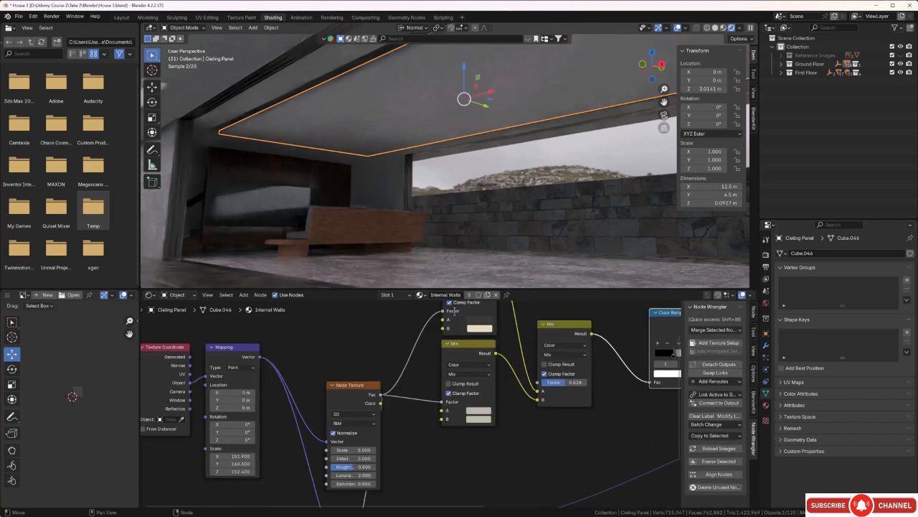
click(453, 308)
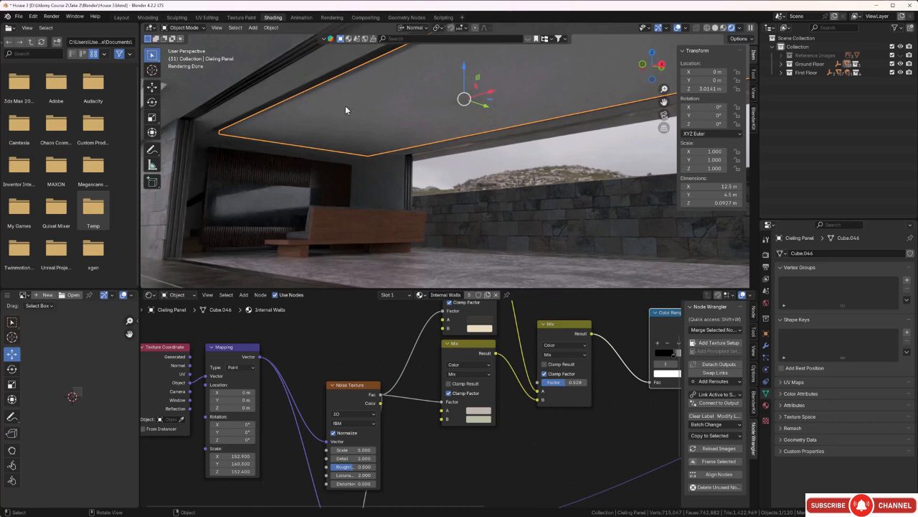
click(458, 178)
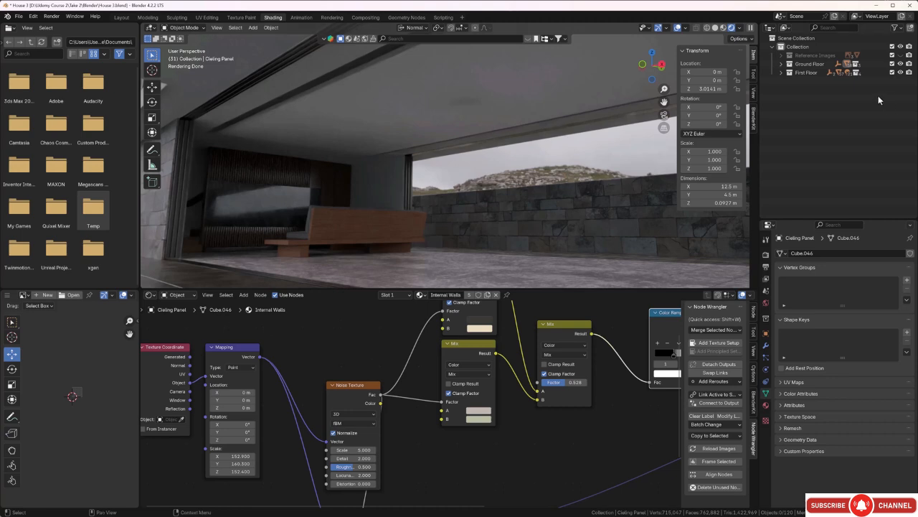
Hide the First Floor collection and duplicate the ceiling panel's top face about 0.047 m upward.
click(901, 73)
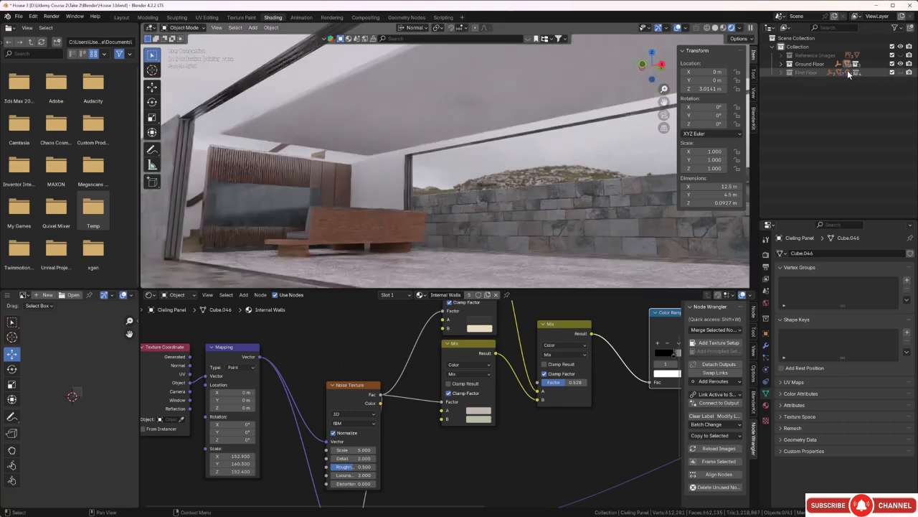
middle_drag(321, 136, 461, 152)
click(441, 153)
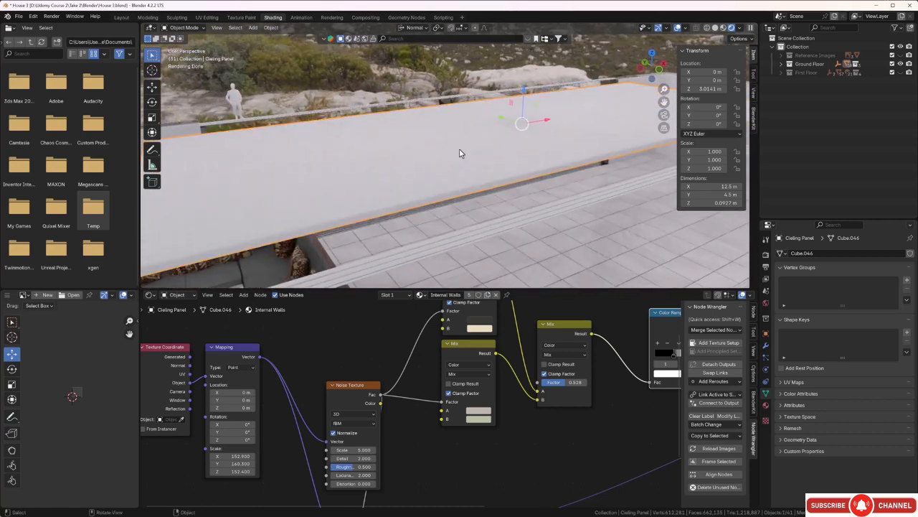
key(Tab)
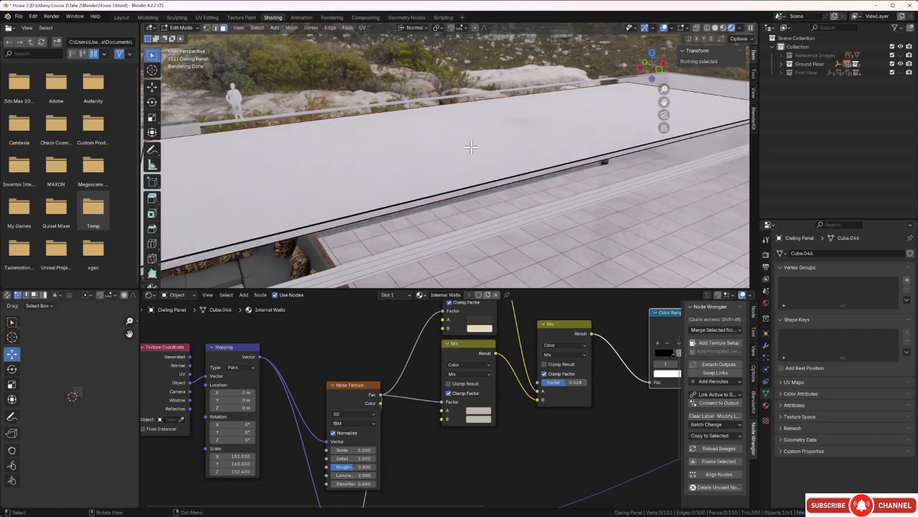
click(471, 147)
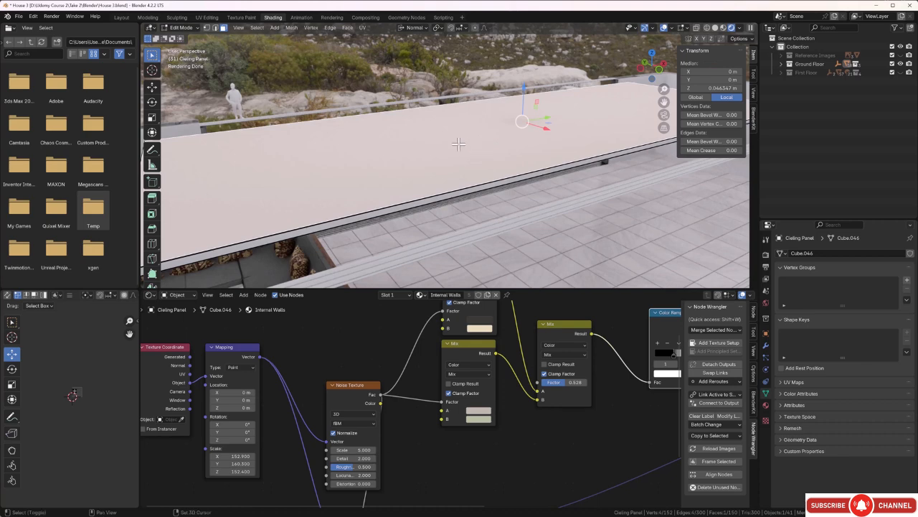
key(e)
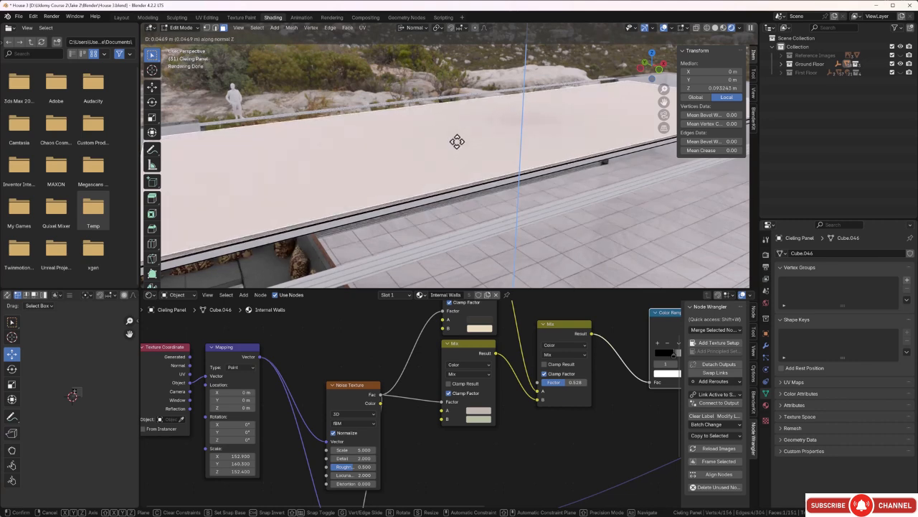
click(457, 141)
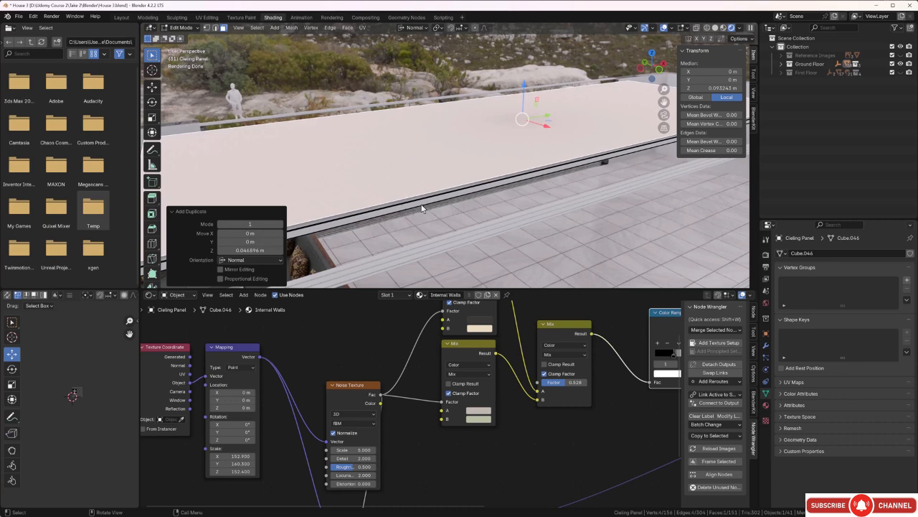
Separate the duplicated top face from the ceiling panel into its own object.
key(p)
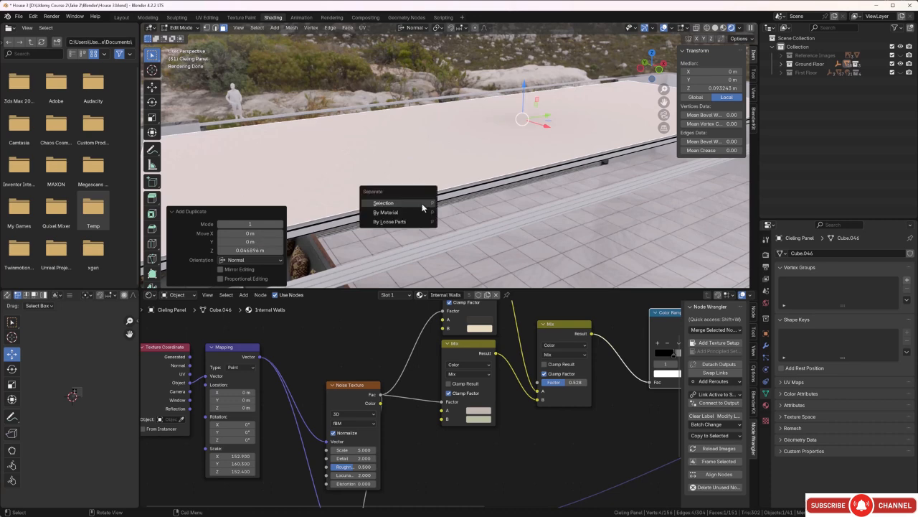
click(422, 208)
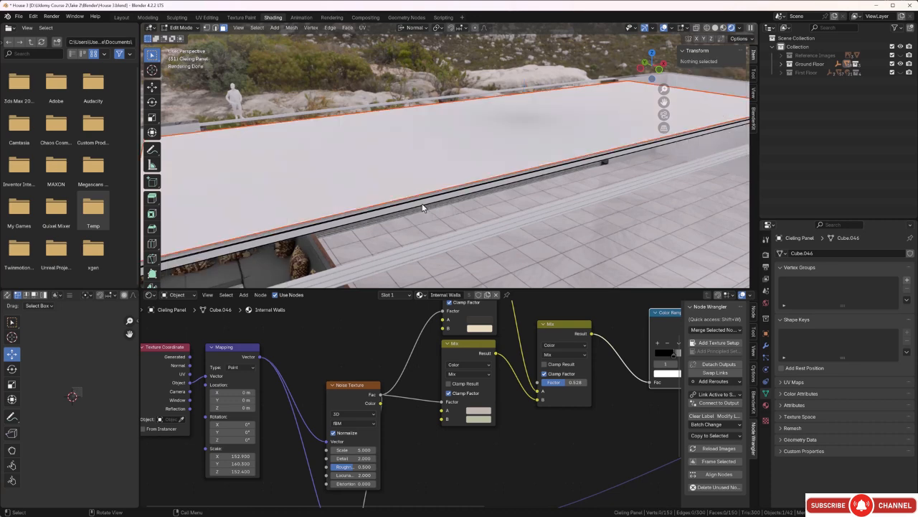
key(Tab)
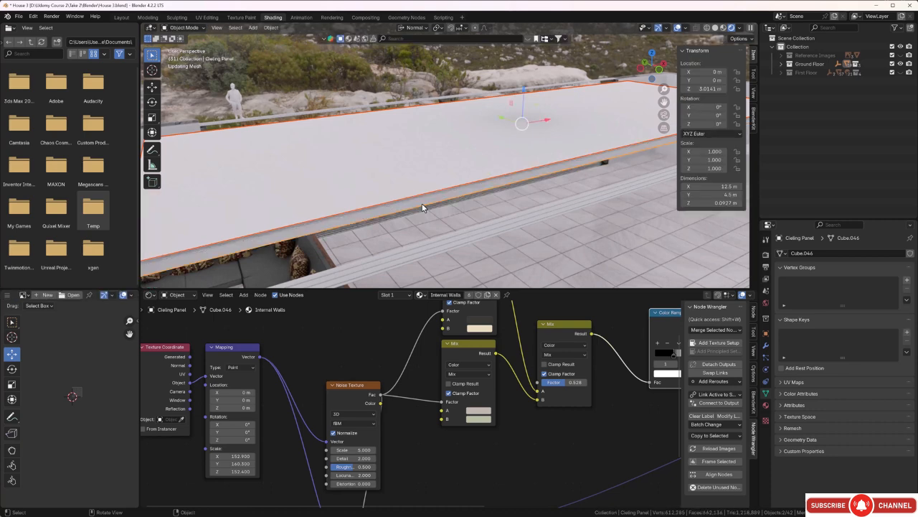
Scale the separated panel face to about 0.929 along Y and 0.971 along X, insetting it from the ceiling panel's edges.
click(410, 183)
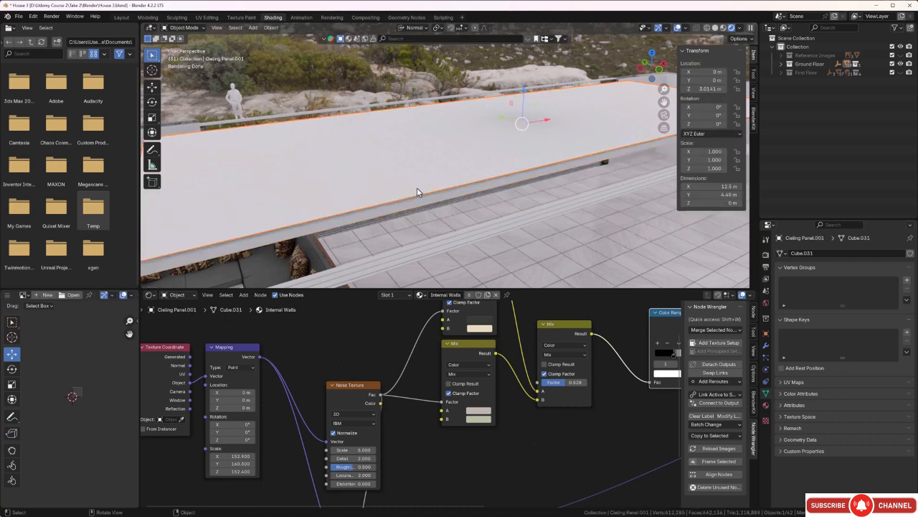
key(KP_7)
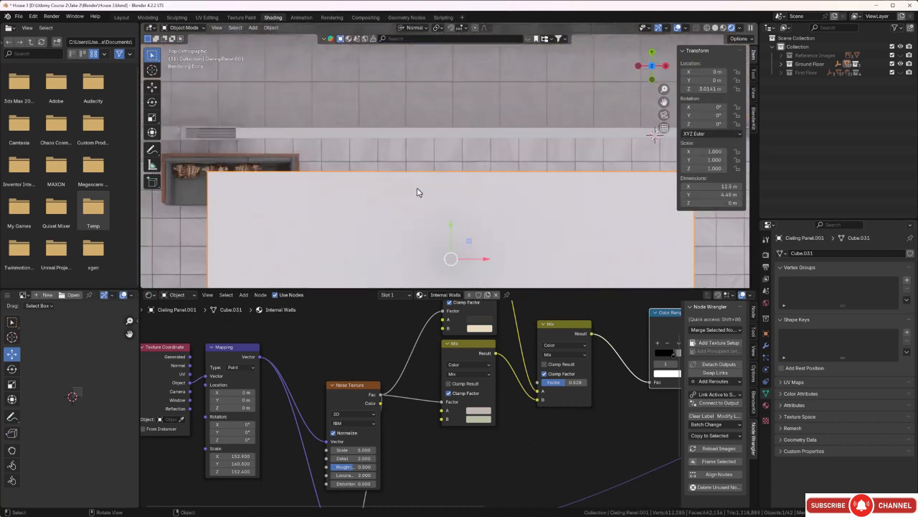
scroll(377, 104, down, 4)
scroll(412, 170, up, 1)
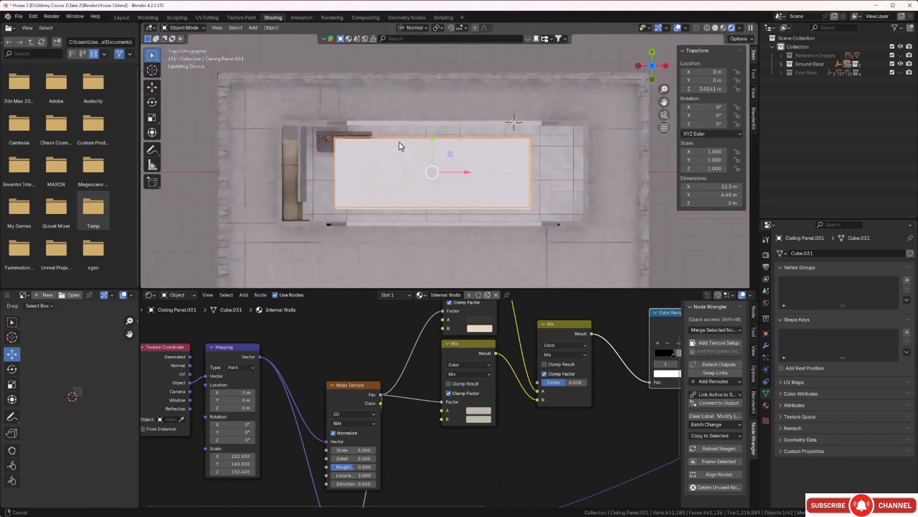
scroll(443, 165, up, 2)
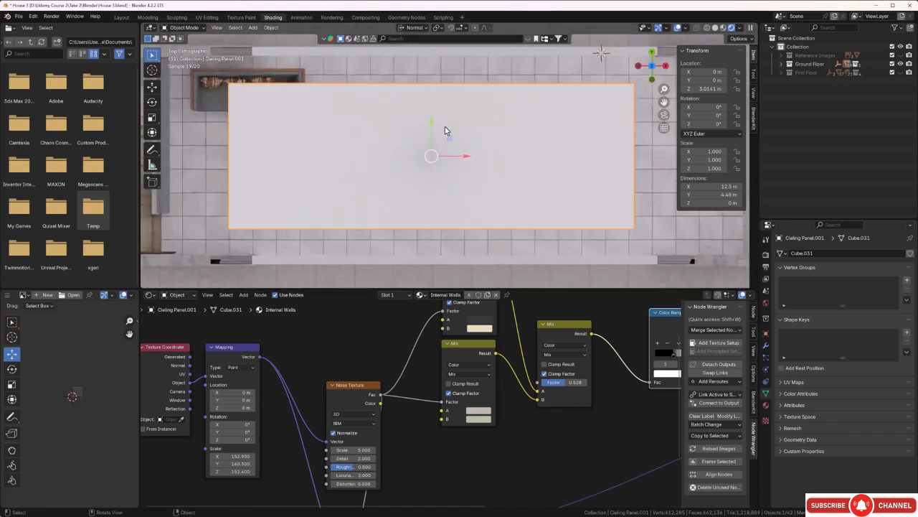
key(s)
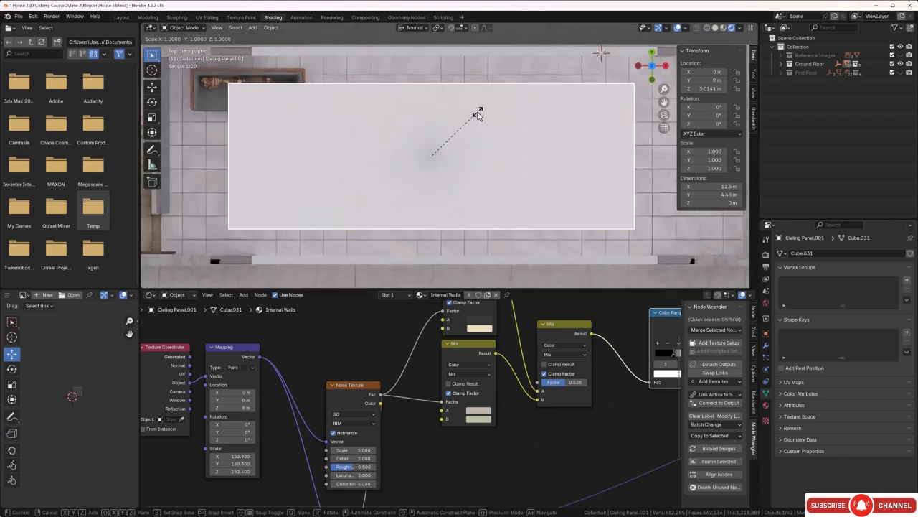
key(y)
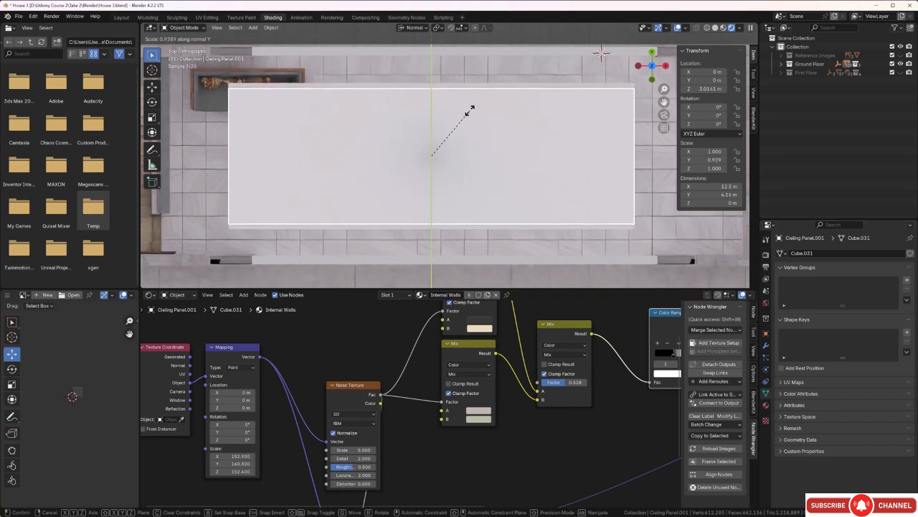
click(472, 109)
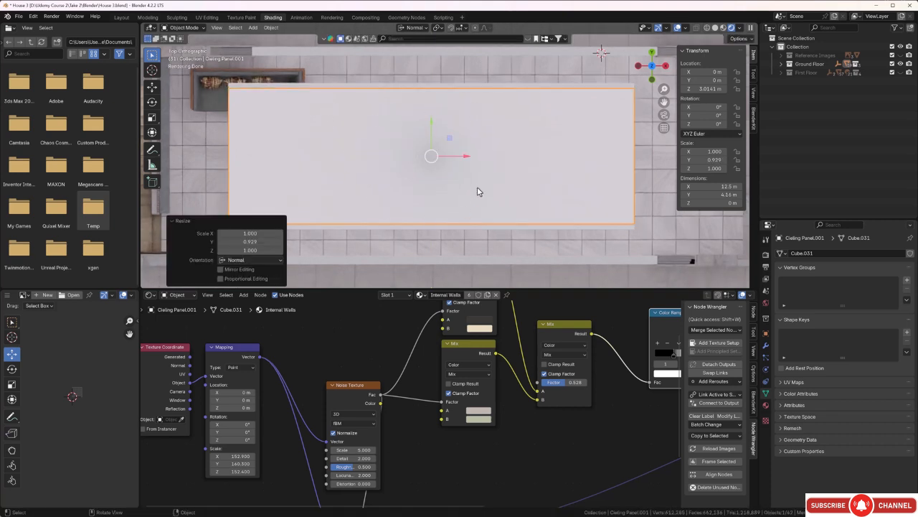
key(s)
key(x)
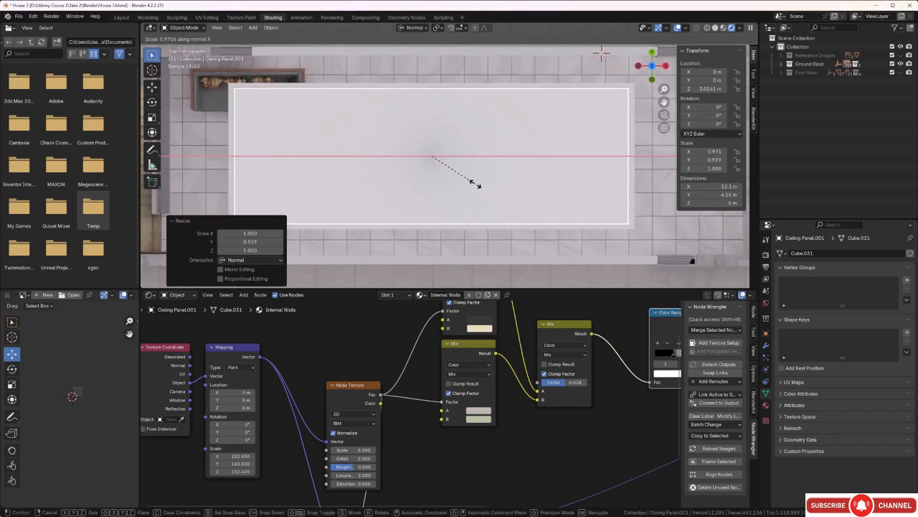
click(473, 183)
Extrude the inset face upward by about 0.06 m to form a thin slab on the ceiling panel.
middle_drag(433, 194, 489, 141)
scroll(450, 155, up, 2)
scroll(475, 152, down, 1)
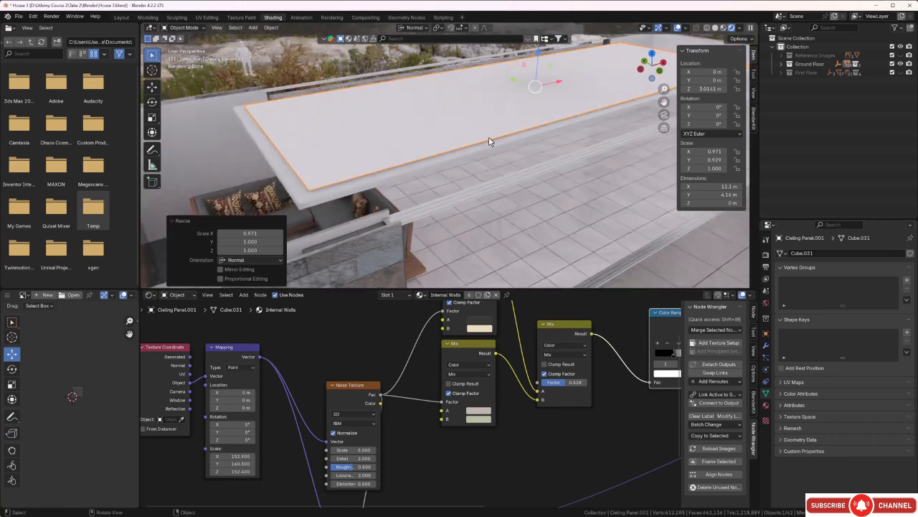
key(Tab)
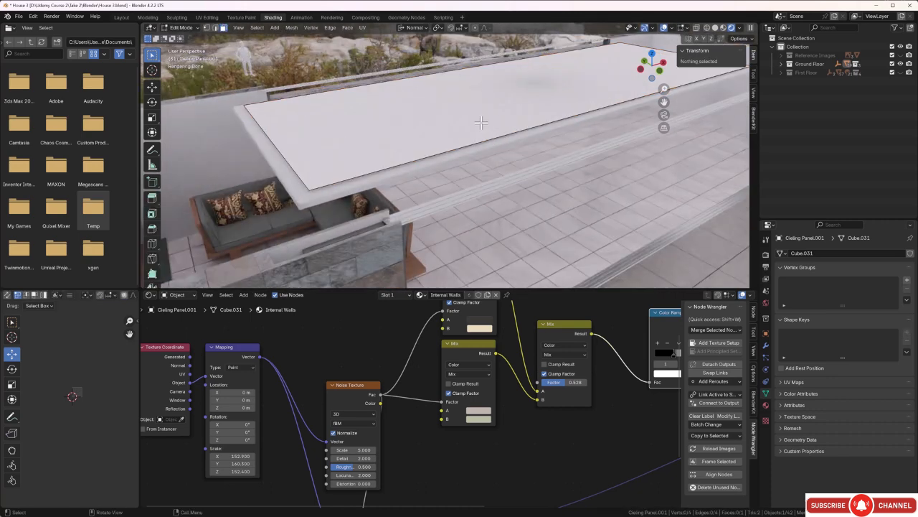
click(476, 112)
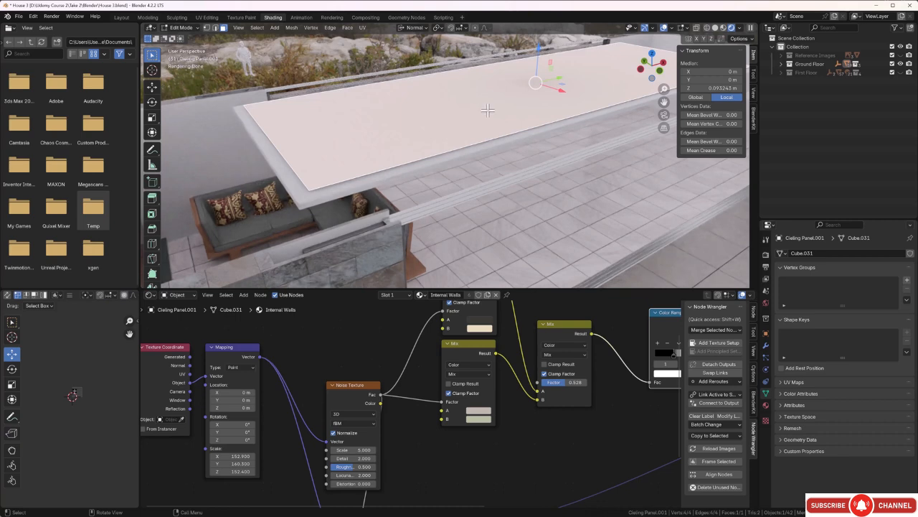
key(g)
key(z)
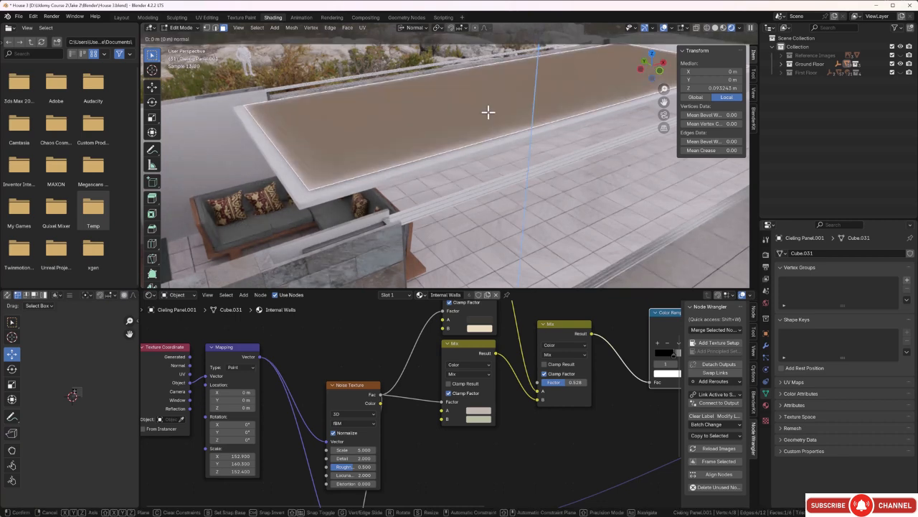
key(z)
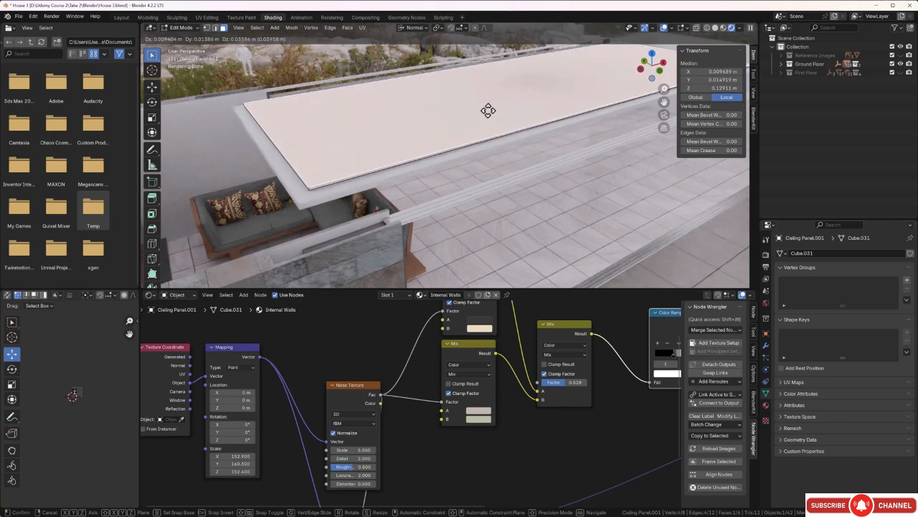
click(488, 108)
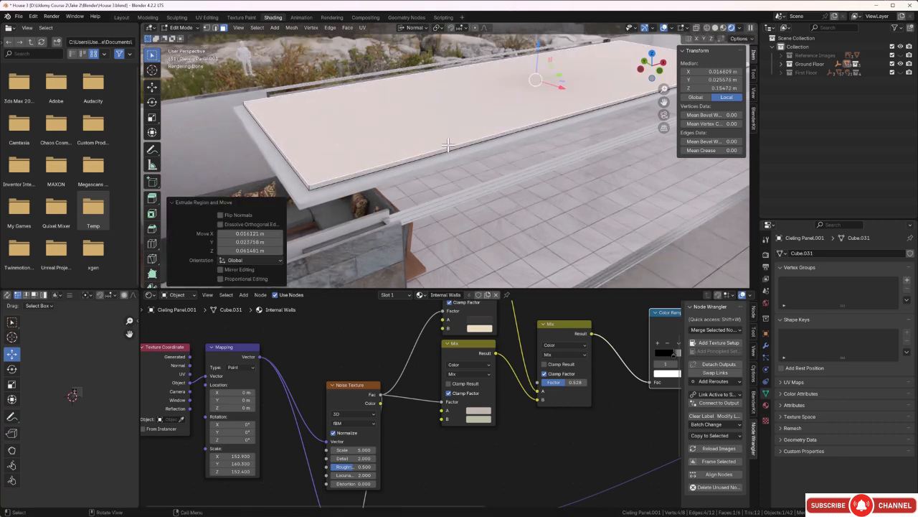
middle_drag(447, 146, 463, 134)
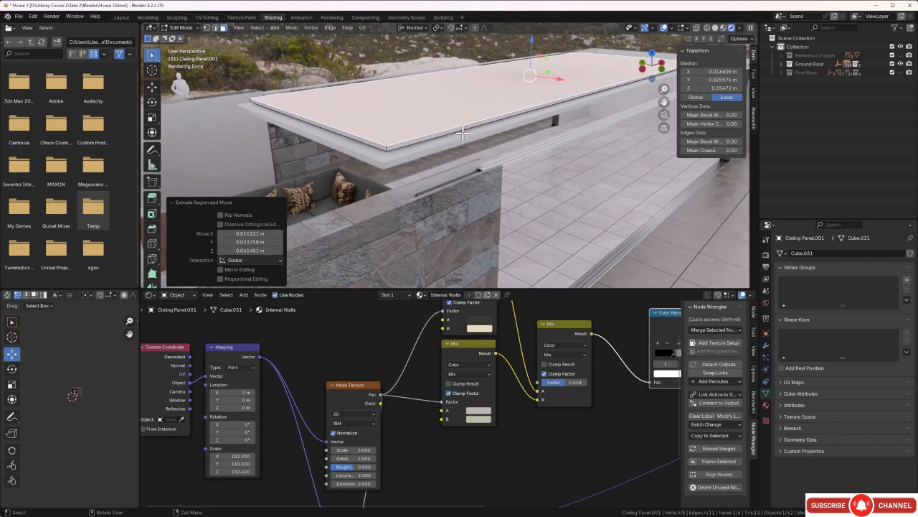
key(Tab)
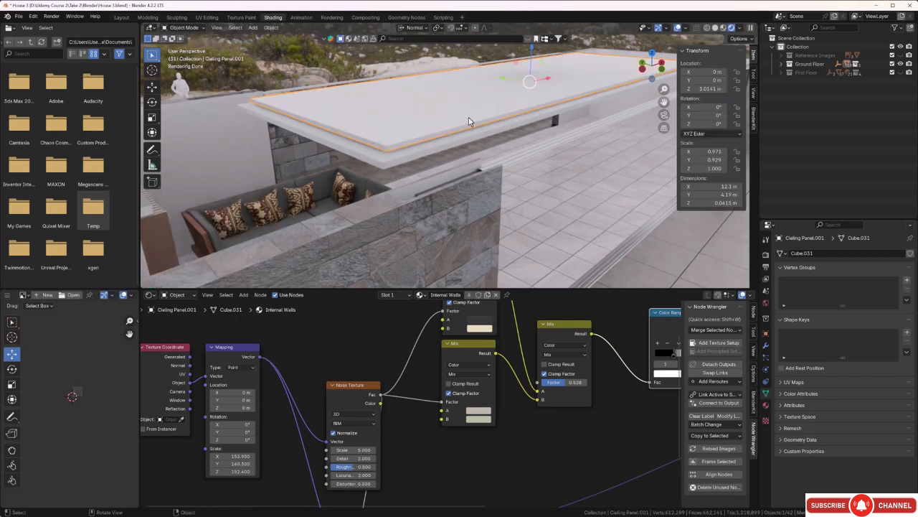
Remove the Internal Walls material from the inset slab and give it a new material.
mouse_move(469, 121)
middle_down()
mouse_move(455, 115)
mouse_move(474, 118)
middle_up()
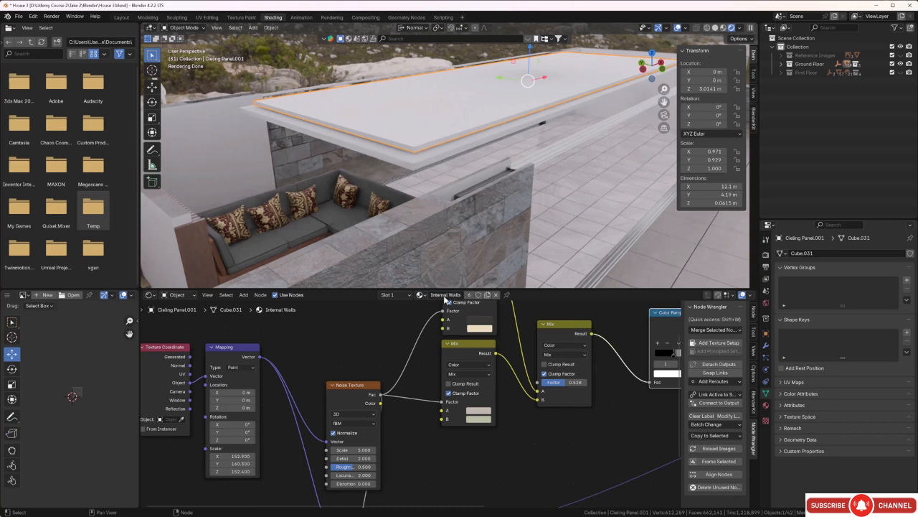
click(496, 295)
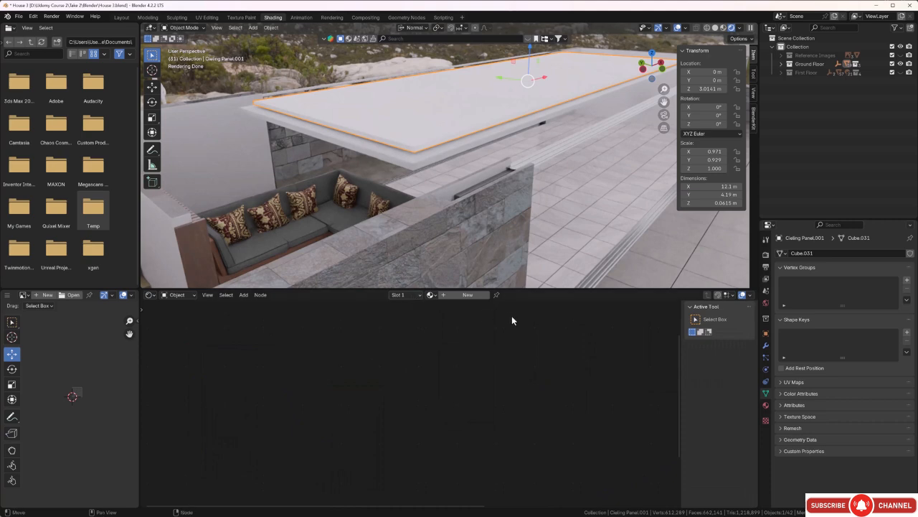
click(765, 405)
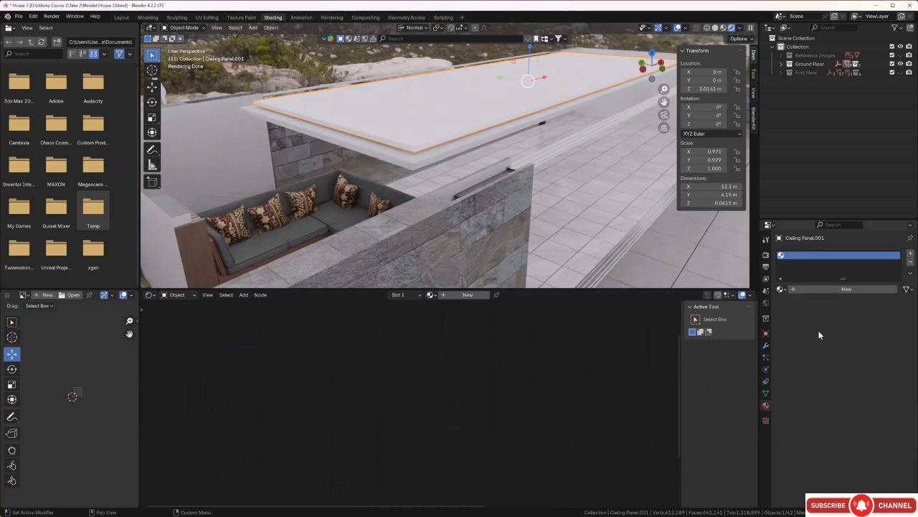
click(847, 290)
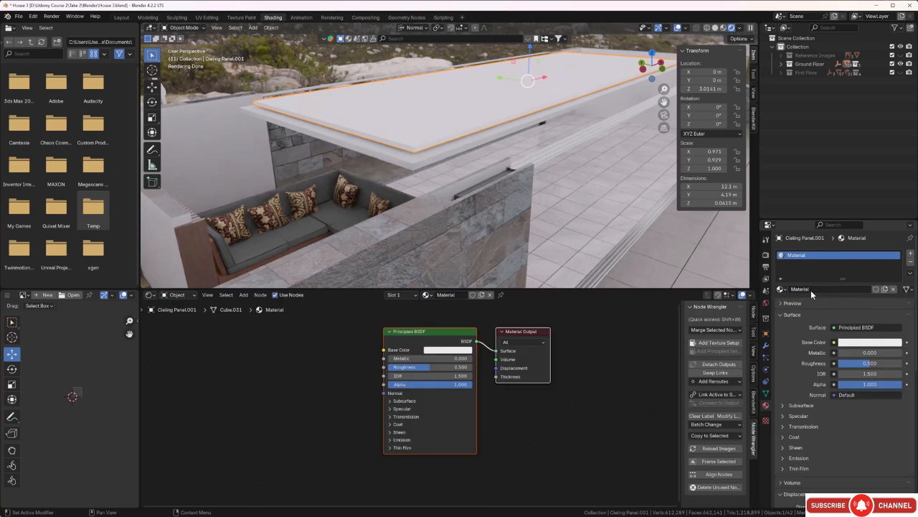
Rename the inset slab's new material to Emisive 1.
double_click(811, 290)
key(BackSpace)
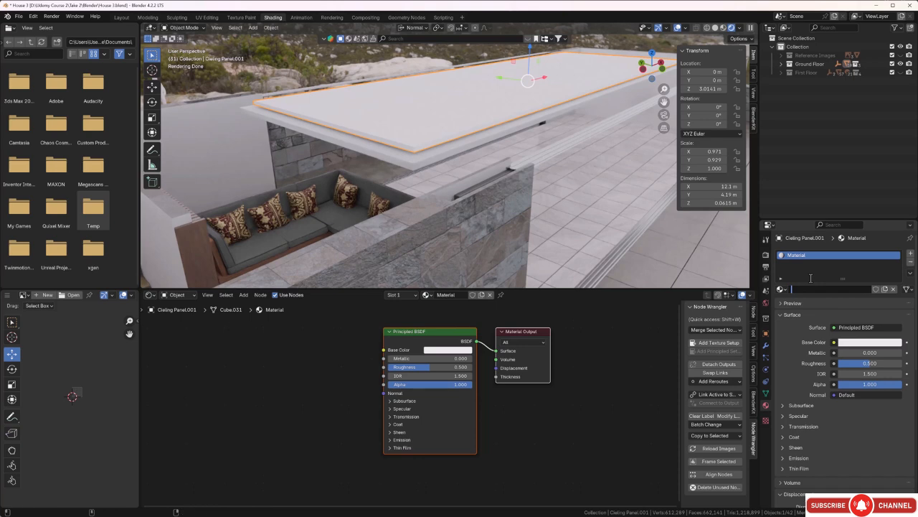
text(Emisive 1)
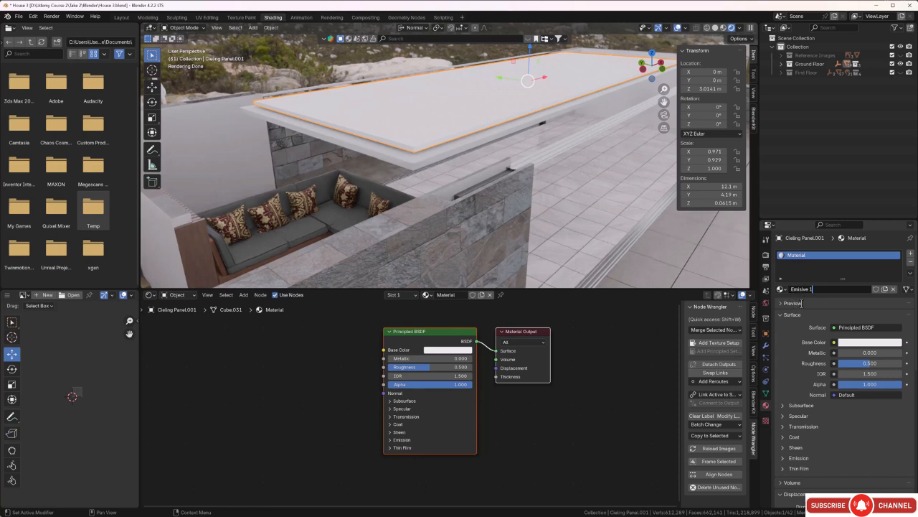
key(Return)
Set the Emisive 1 material's roughness to about 0.003, alpha to about 0.515 and metallic to about 0.086.
scroll(432, 412, up, 1)
middle_drag(450, 405, 446, 416)
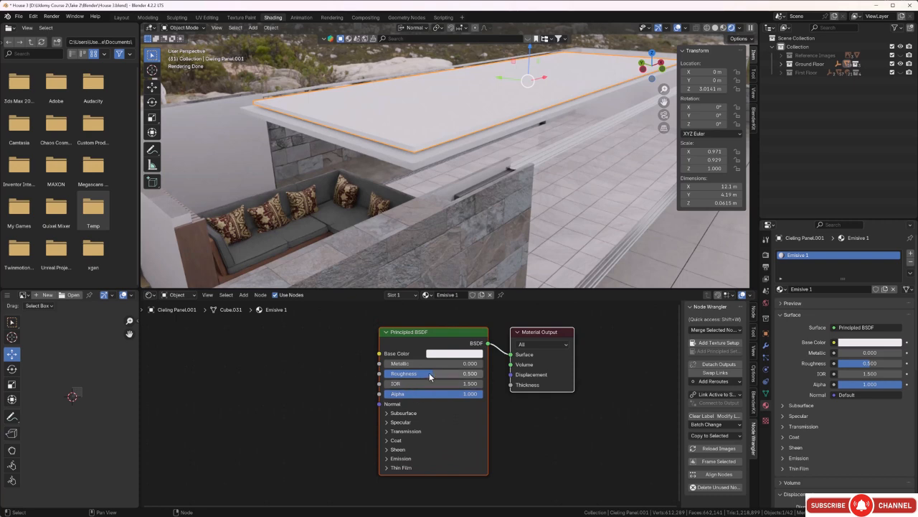
drag(431, 373, 389, 374)
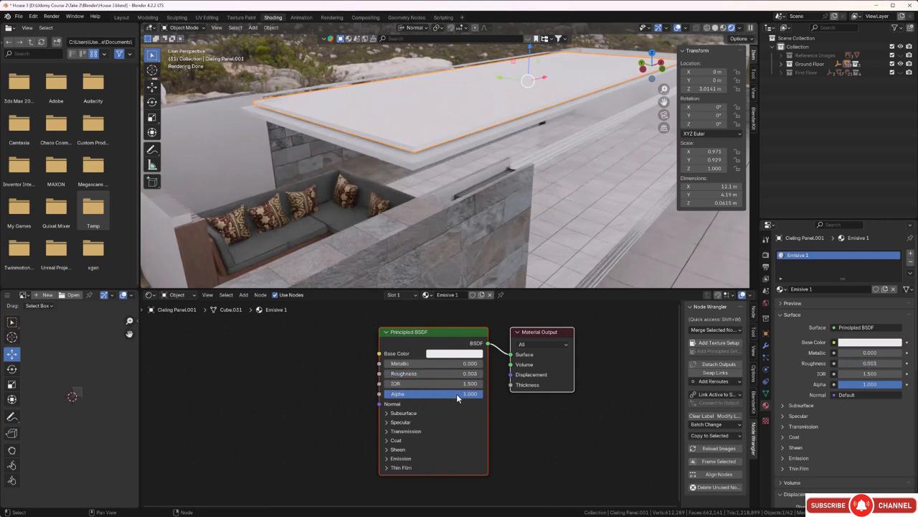
drag(456, 393, 436, 393)
drag(389, 364, 398, 364)
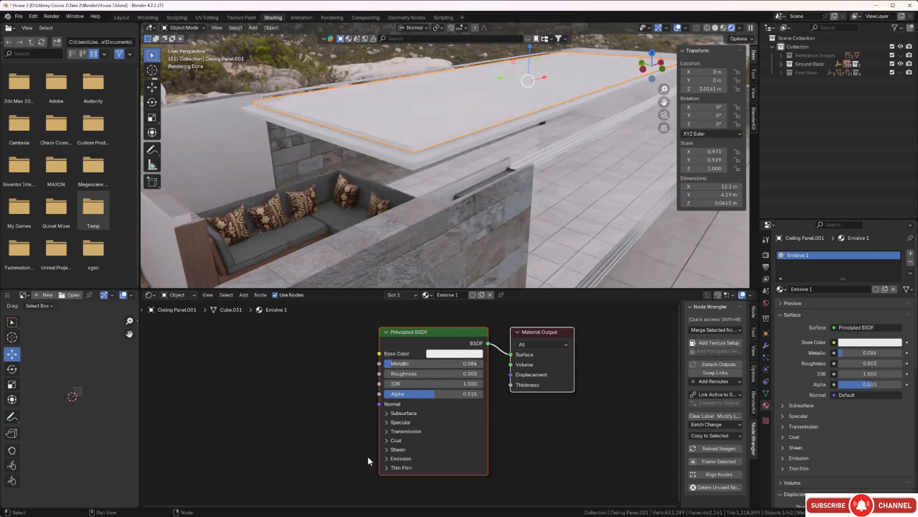
Expand the Emisive 1 shader's emission settings and raise the emission strength to about 28.9.
click(387, 460)
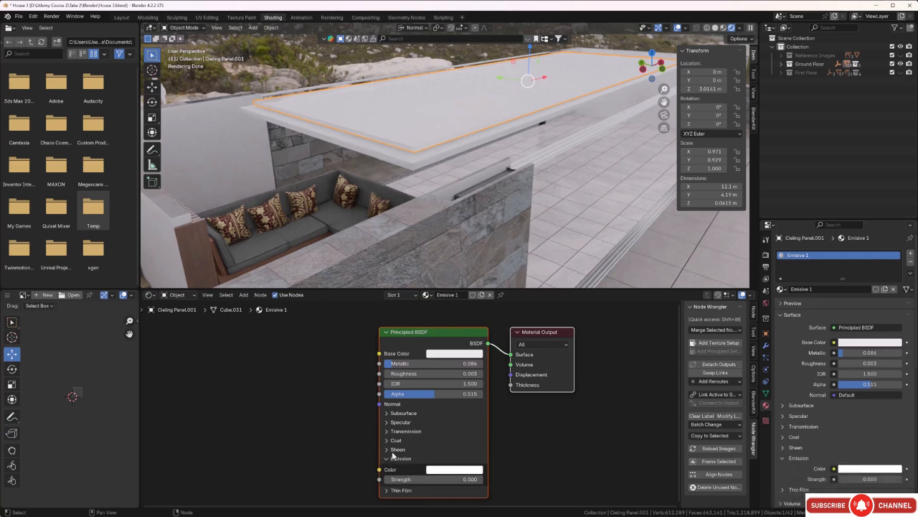
click(430, 478)
text(2.6)
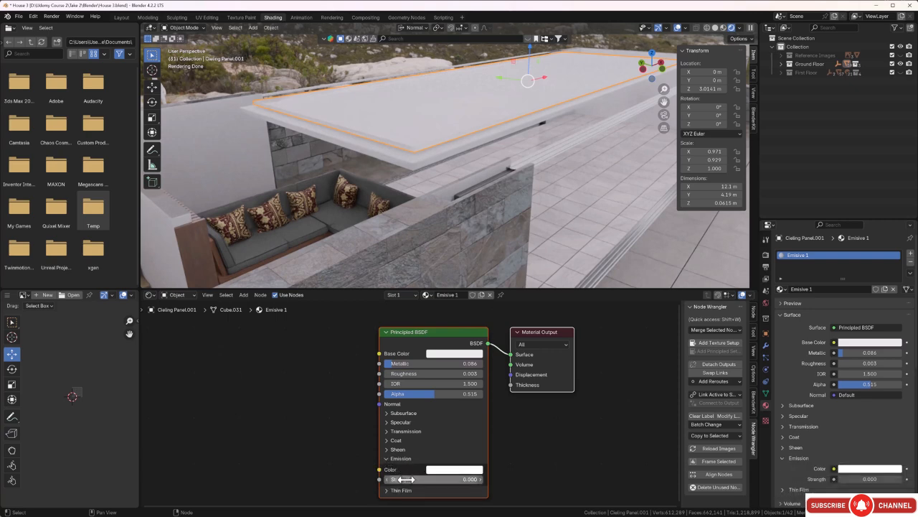
key(Return)
drag(430, 478, 459, 479)
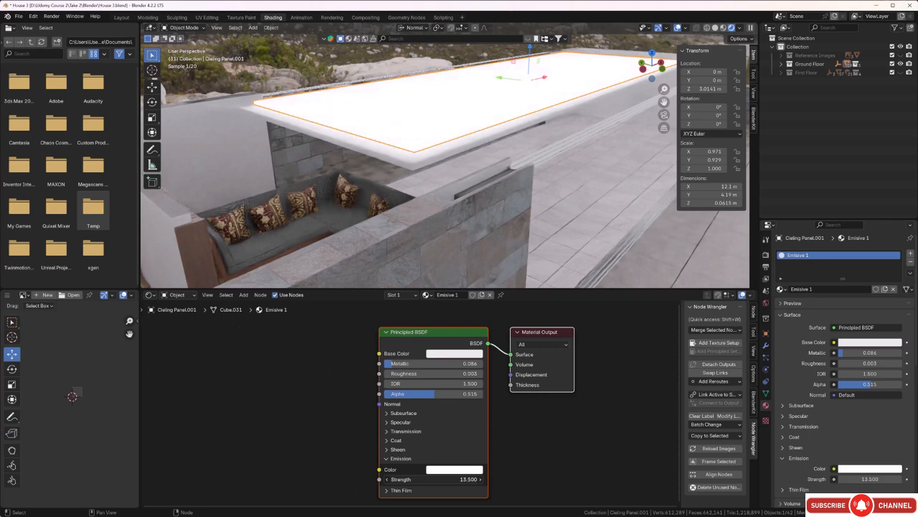
drag(459, 479, 469, 479)
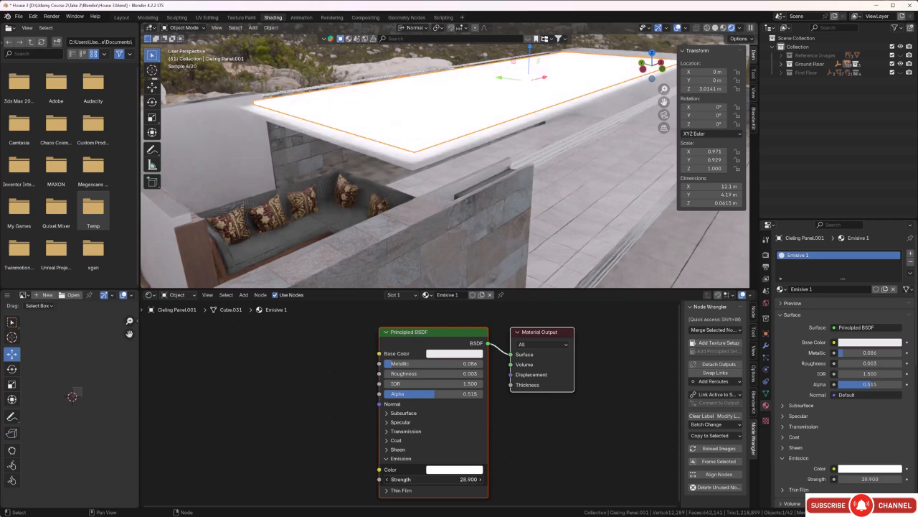
Tint the emission colour of Emisive 1 slightly warm, with hue about 0.061 and saturation about 0.169.
middle_drag(419, 235, 386, 180)
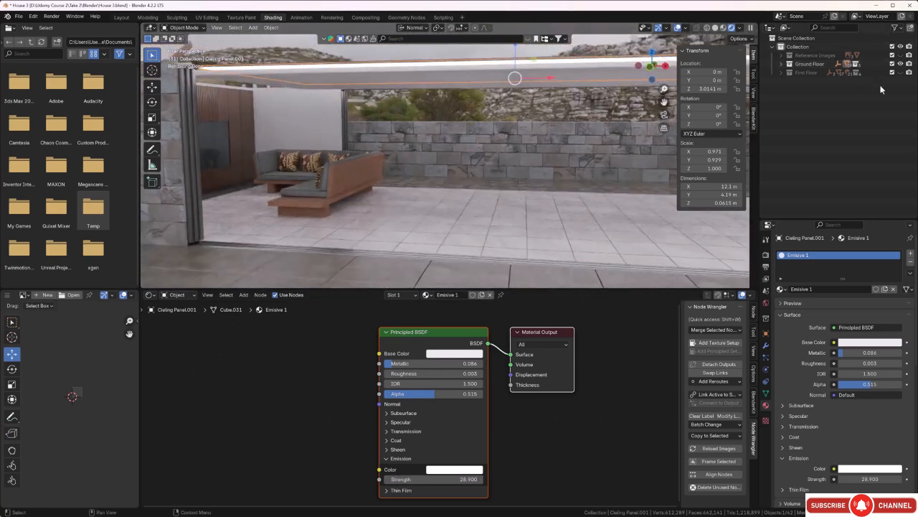
middle_drag(502, 172, 435, 168)
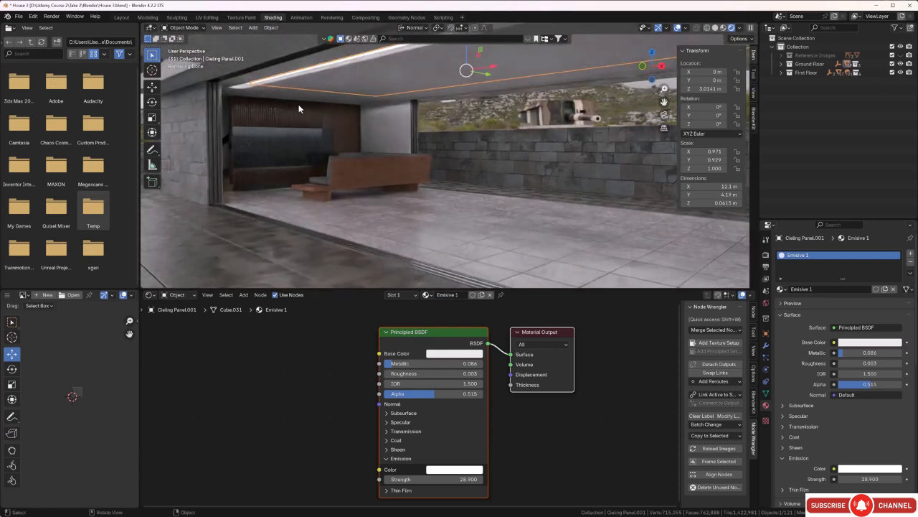
middle_drag(300, 120, 275, 104)
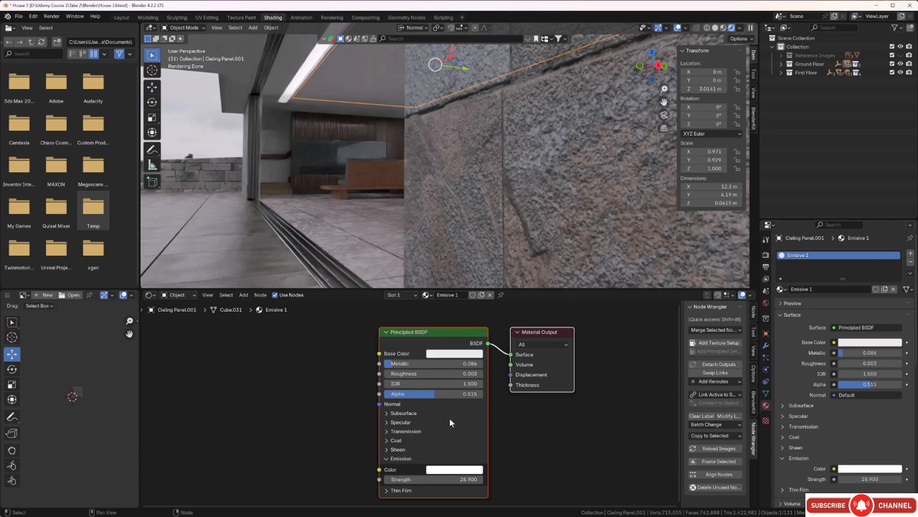
click(457, 470)
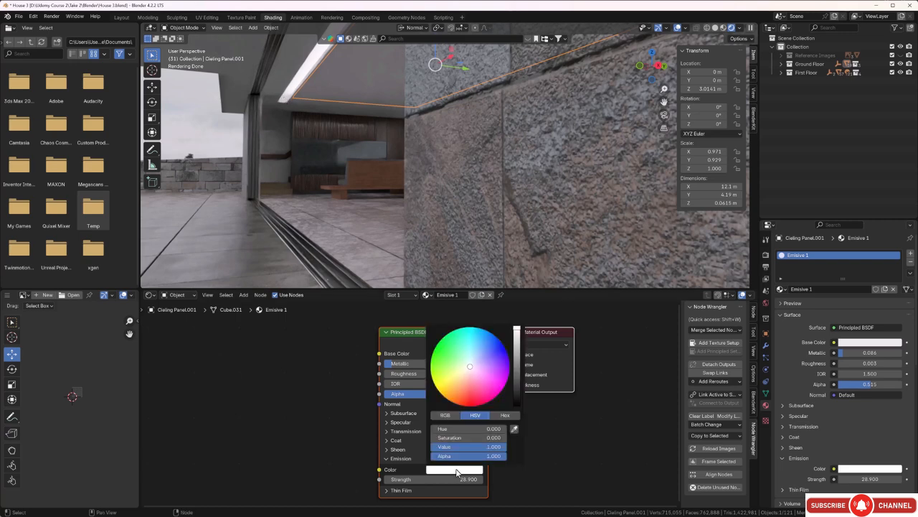
click(472, 370)
click(469, 368)
click(470, 368)
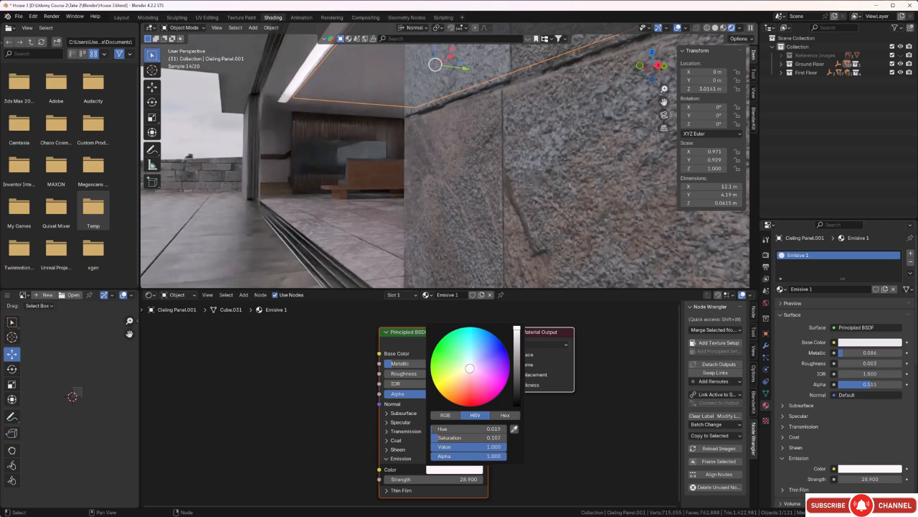
drag(470, 368, 469, 370)
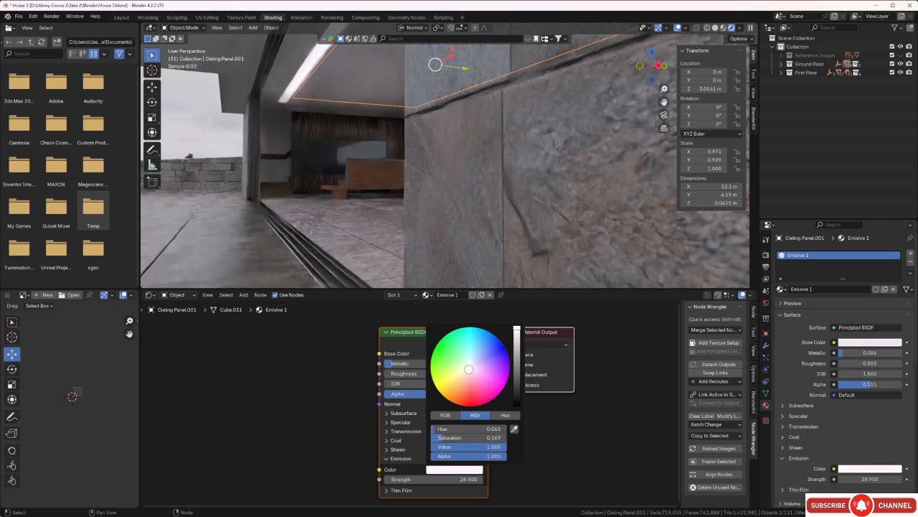
Lower the emission strength of Emisive 1 to about 22.3 and give its emission colour a pale pink tint.
middle_drag(309, 237, 323, 218)
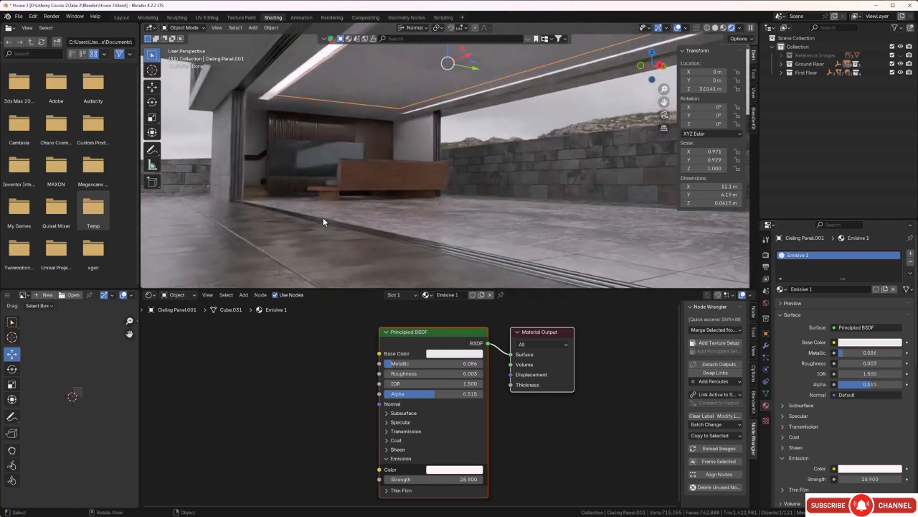
drag(445, 479, 425, 479)
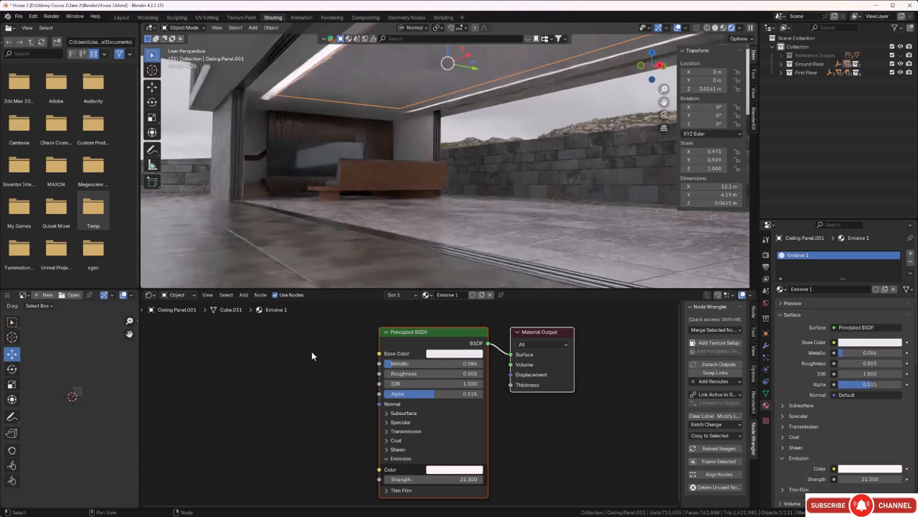
click(567, 118)
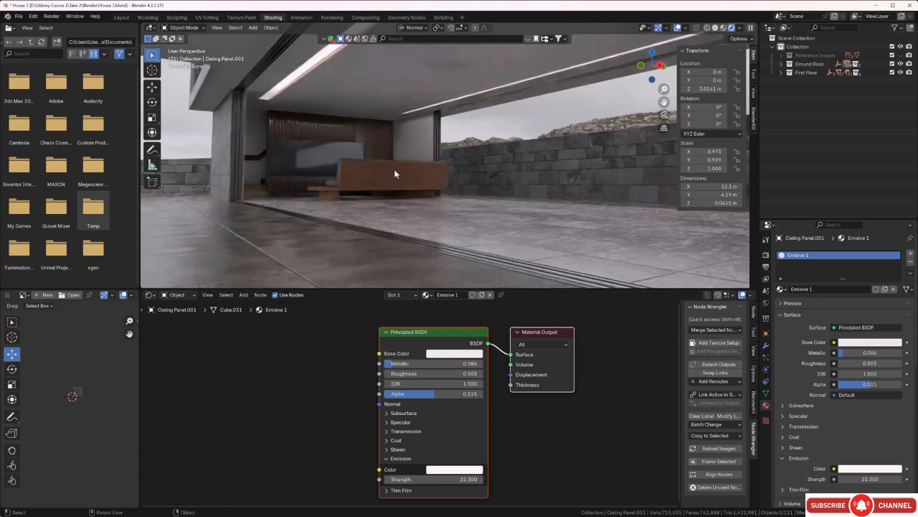
middle_drag(393, 173, 365, 151)
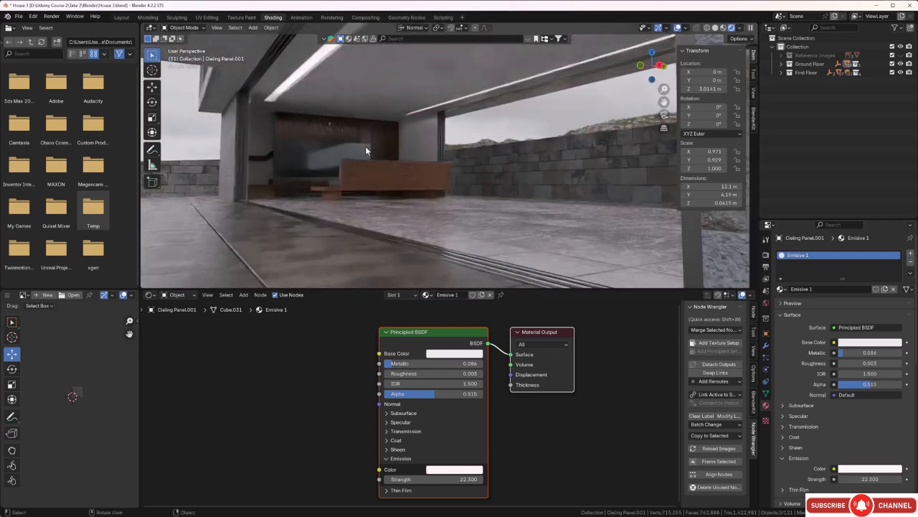
click(443, 471)
click(469, 370)
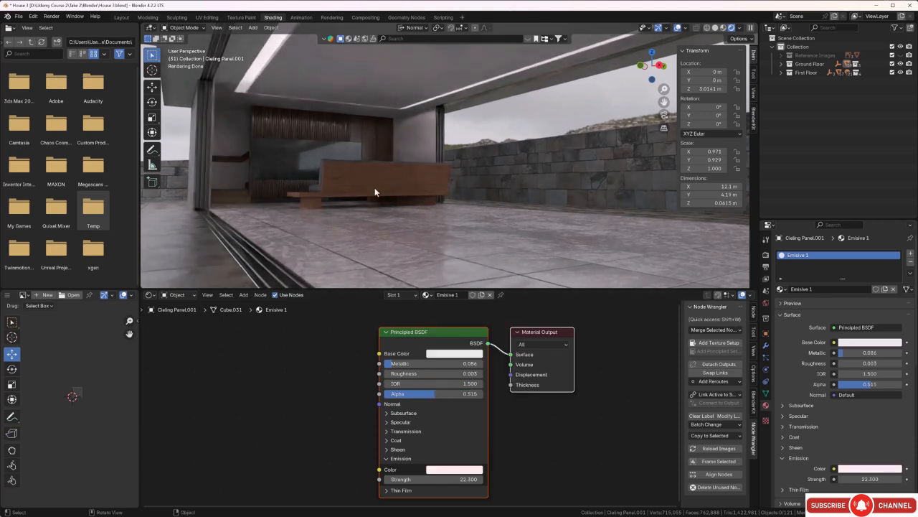
middle_drag(374, 187, 376, 195)
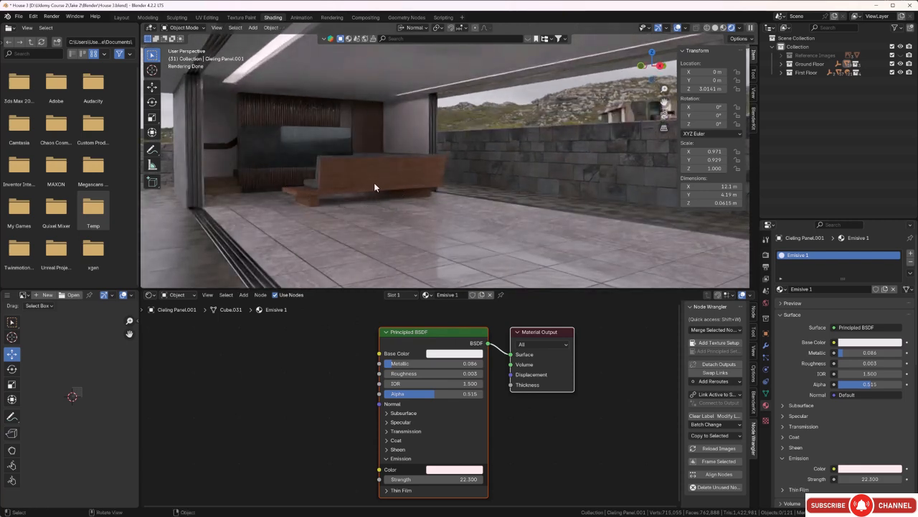
middle_drag(338, 195, 293, 196)
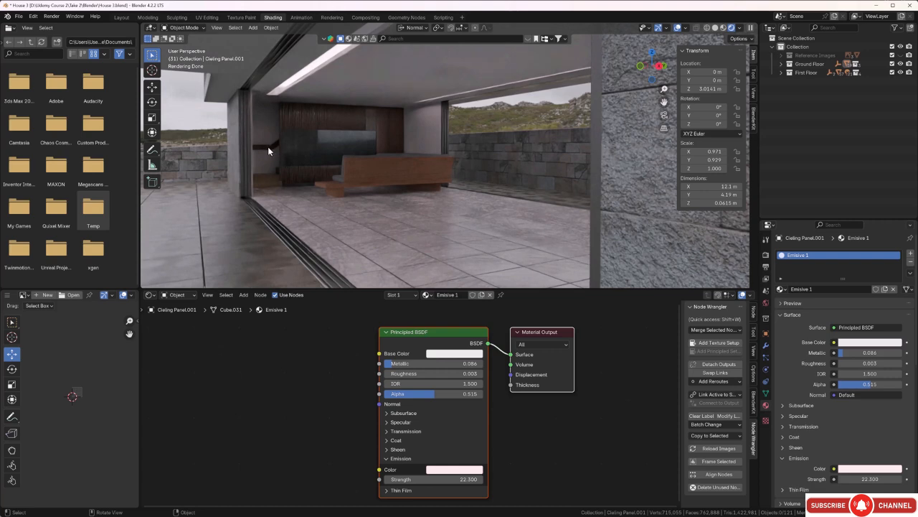
Isolate the stair handrail in local view and open its mesh in Edit Mode.
click(264, 148)
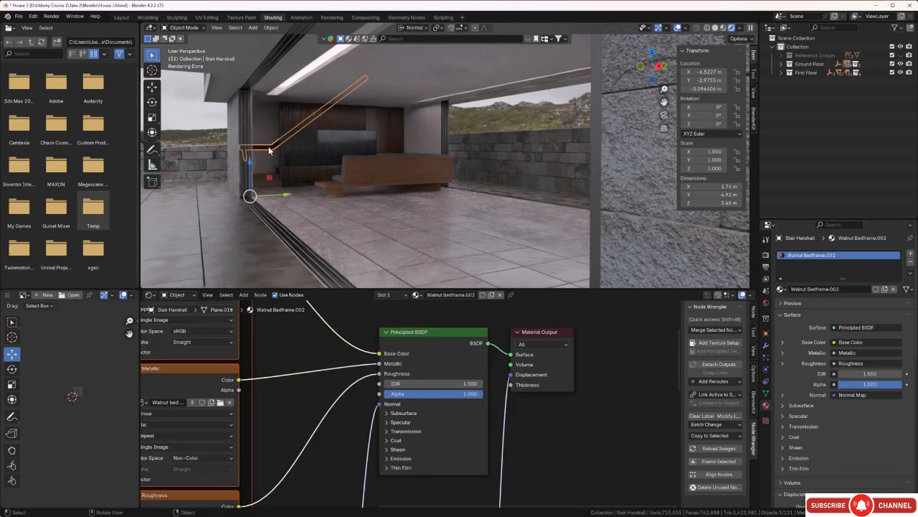
key(KP_Divide)
middle_drag(286, 205, 419, 198)
scroll(501, 199, up, 3)
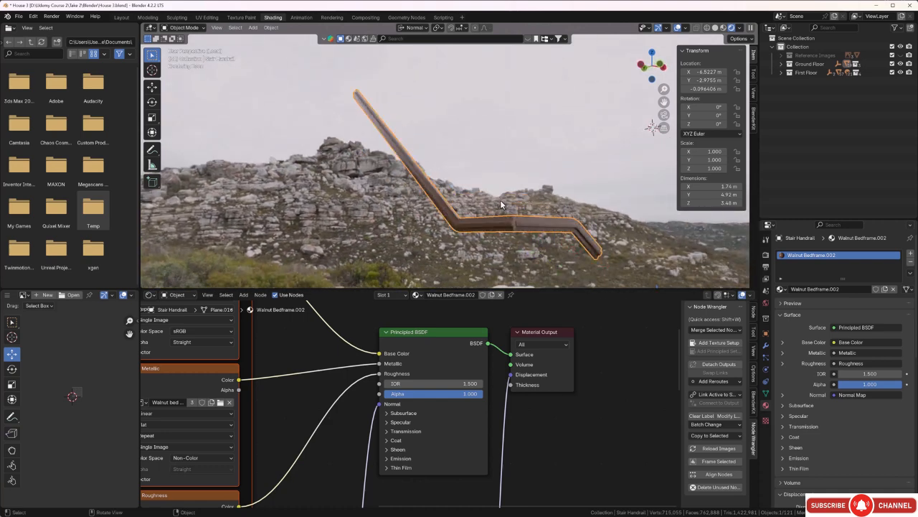
mouse_move(498, 202)
middle_down()
mouse_move(486, 191)
mouse_move(495, 214)
middle_up()
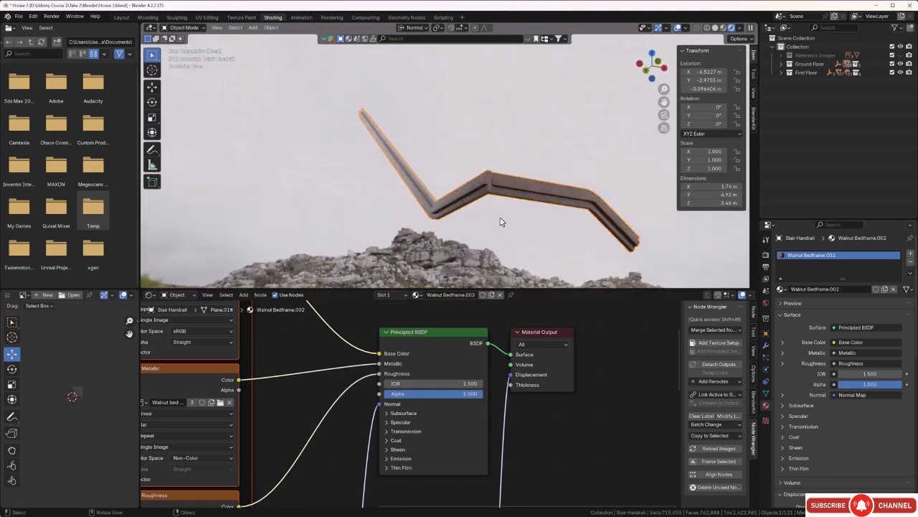
scroll(485, 208, up, 2)
click(498, 199)
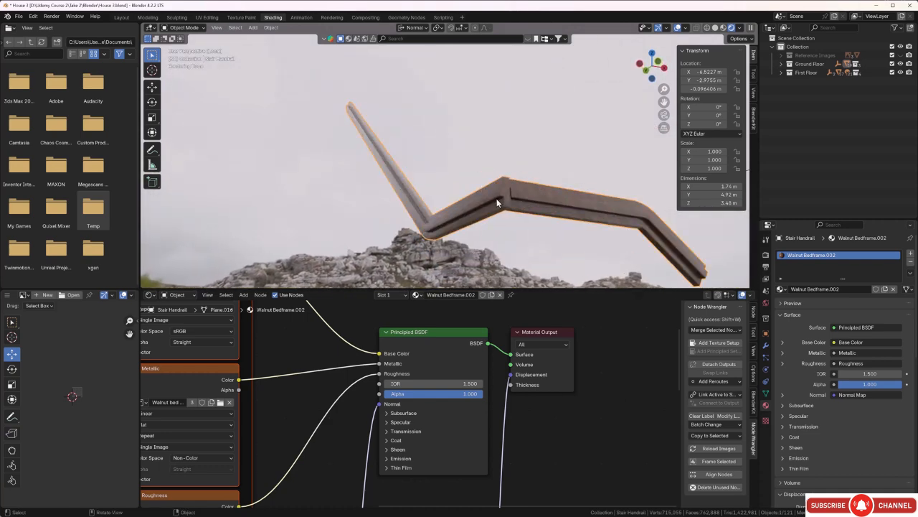
key(Tab)
Select the four long strip faces inside the stair handrail's groove, one on each straight section.
middle_drag(493, 199, 476, 180)
scroll(479, 209, up, 2)
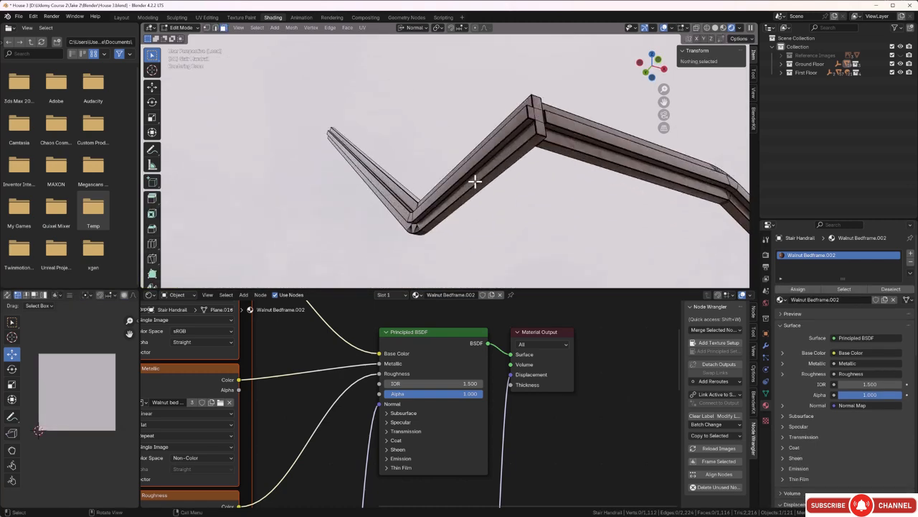
click(485, 174)
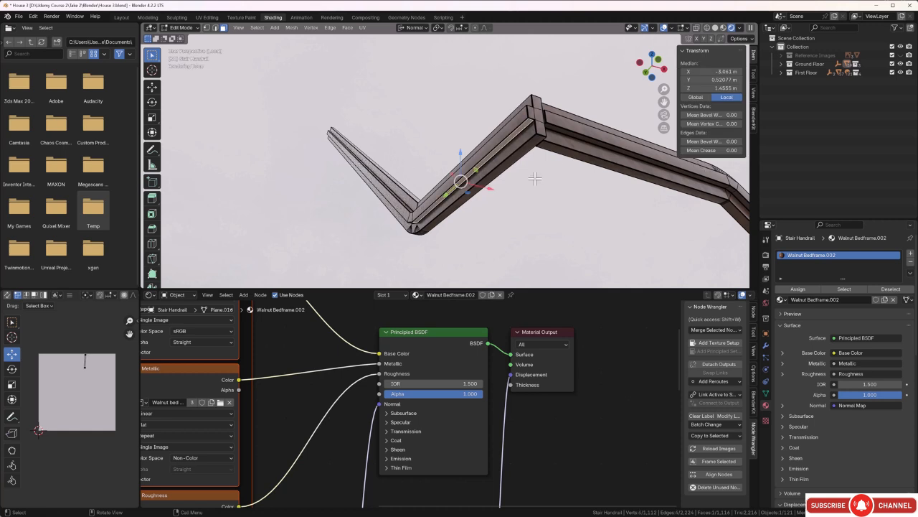
shift+click(578, 137)
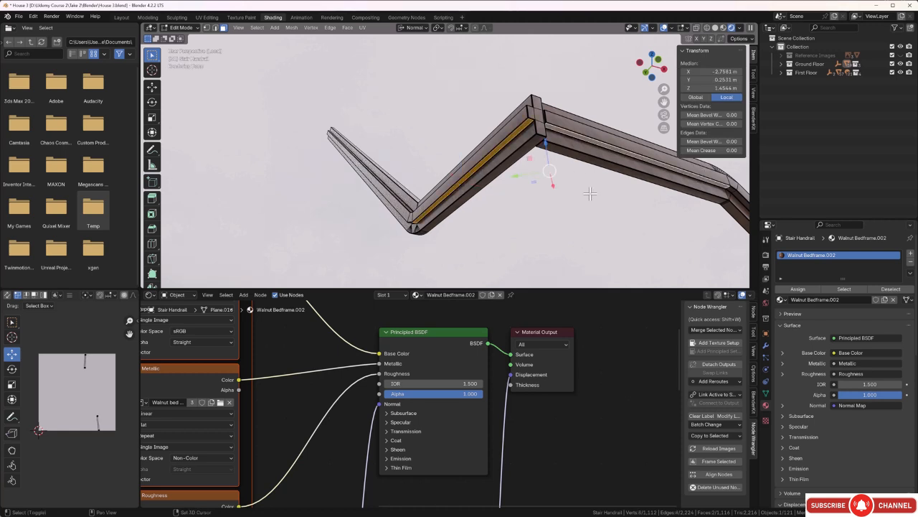
shift+middle_drag(591, 194, 553, 186)
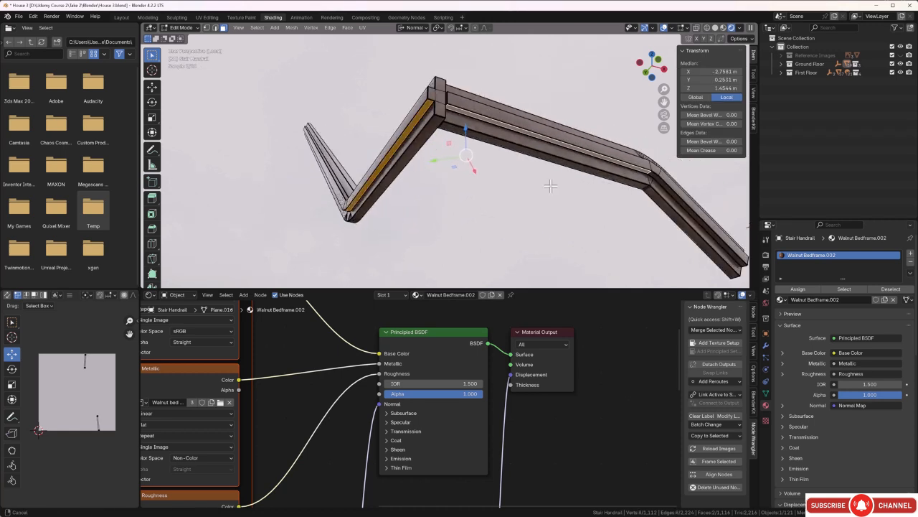
shift+click(685, 207)
middle_drag(381, 233, 450, 167)
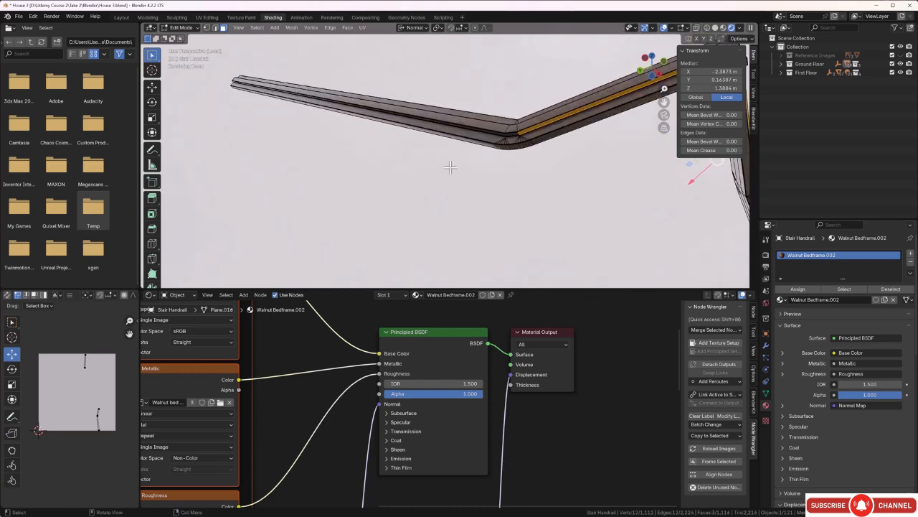
scroll(491, 131, up, 2)
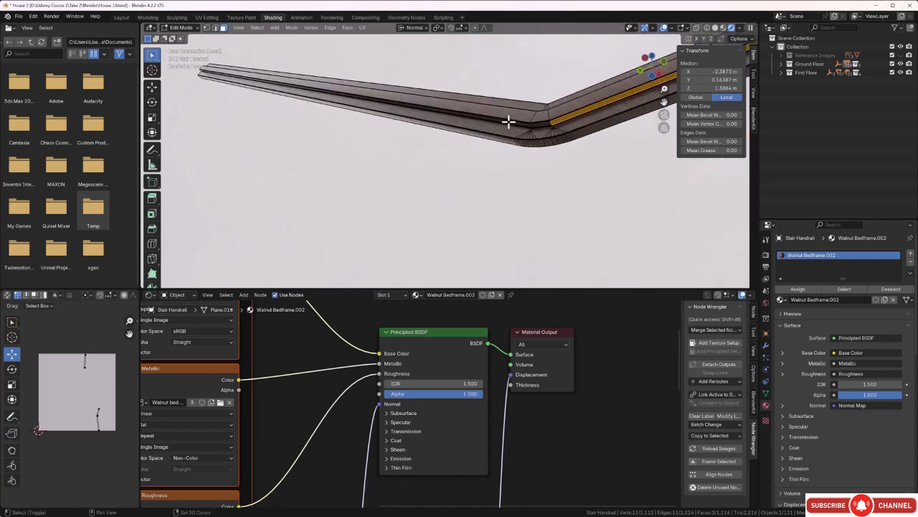
shift+click(508, 122)
key(g)
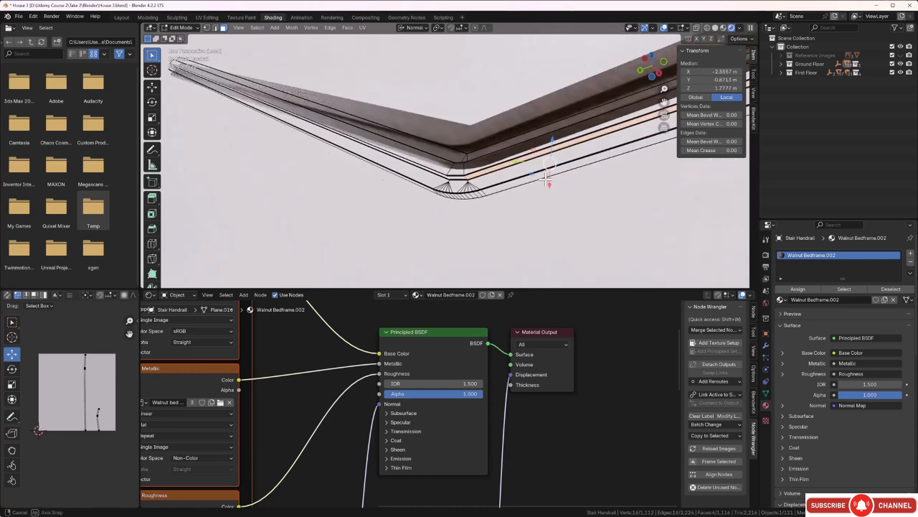
Switch the transform orientation to Global for the selected handrail faces.
middle_drag(547, 180, 513, 176)
scroll(516, 188, down, 4)
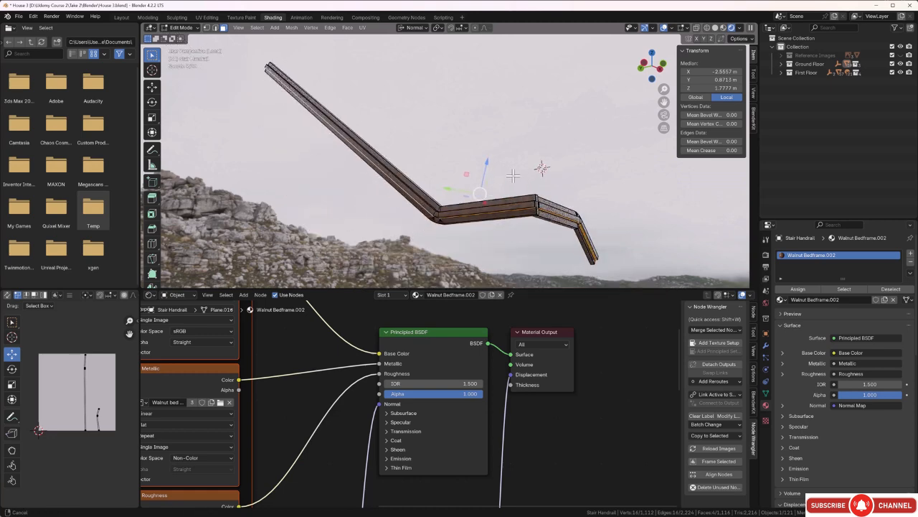
click(426, 29)
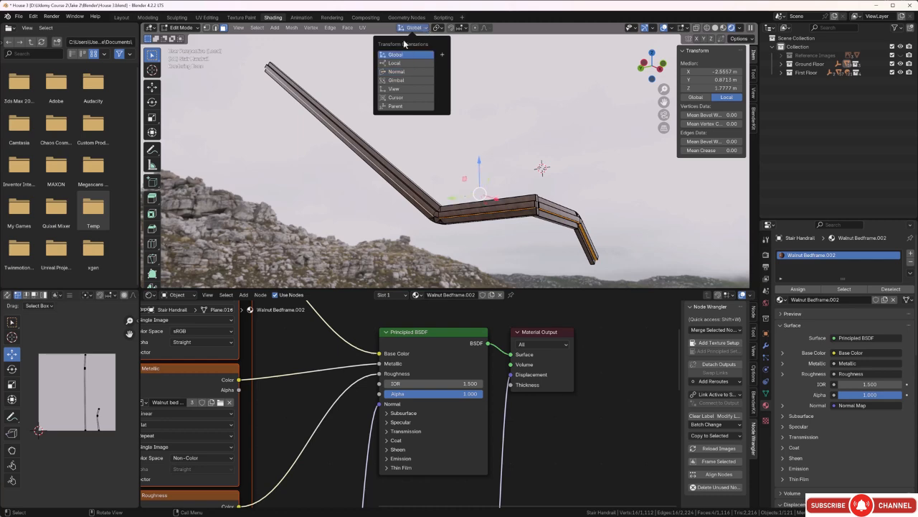
Duplicate the selected handrail groove faces and move the copies about 0.0074 m down along the global Z axis.
click(406, 55)
scroll(467, 189, up, 2)
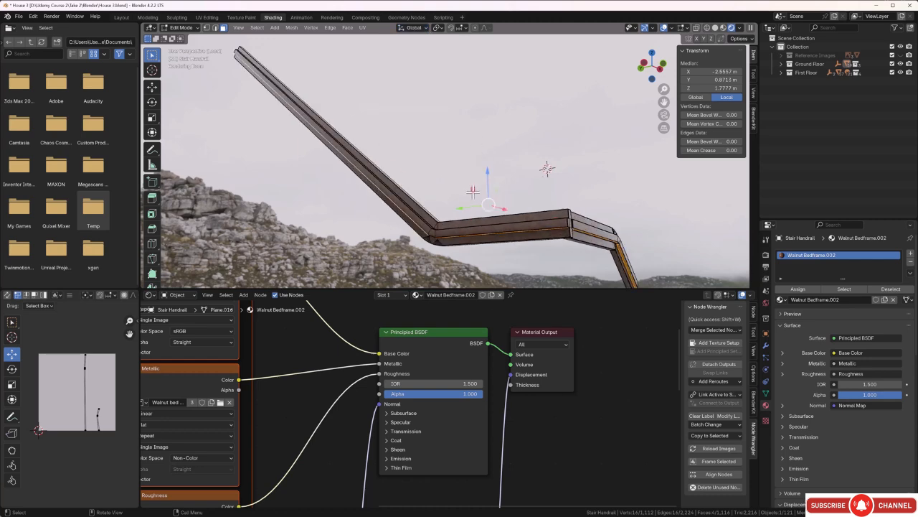
scroll(466, 188, up, 2)
shift+middle_drag(467, 187, 461, 165)
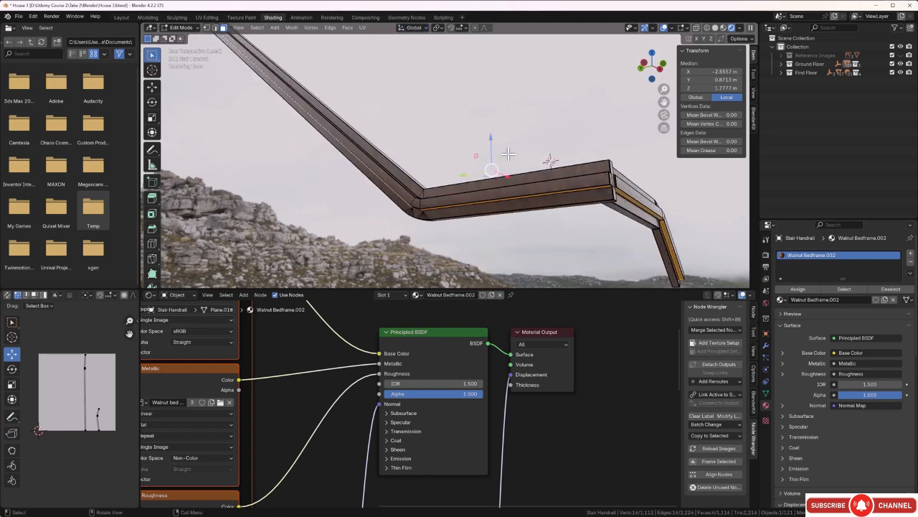
scroll(517, 141, up, 1)
shift+middle_drag(526, 148, 500, 136)
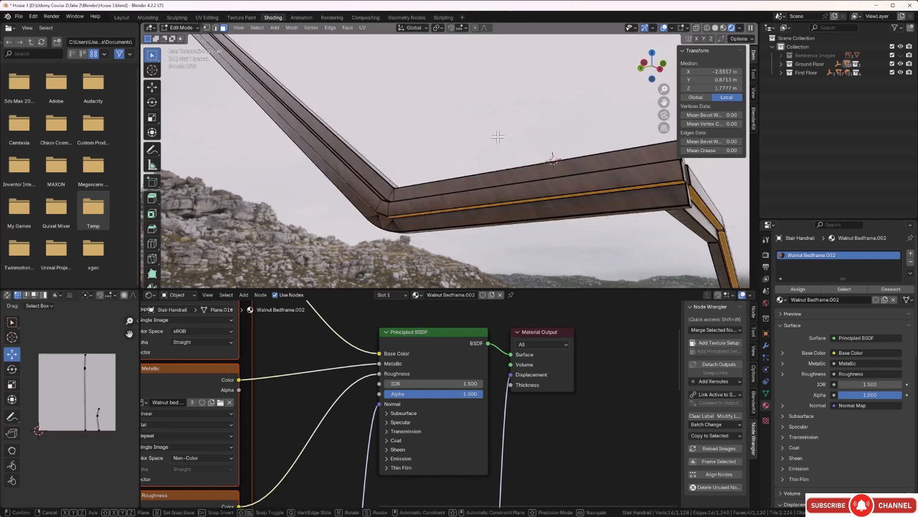
key(g)
key(z)
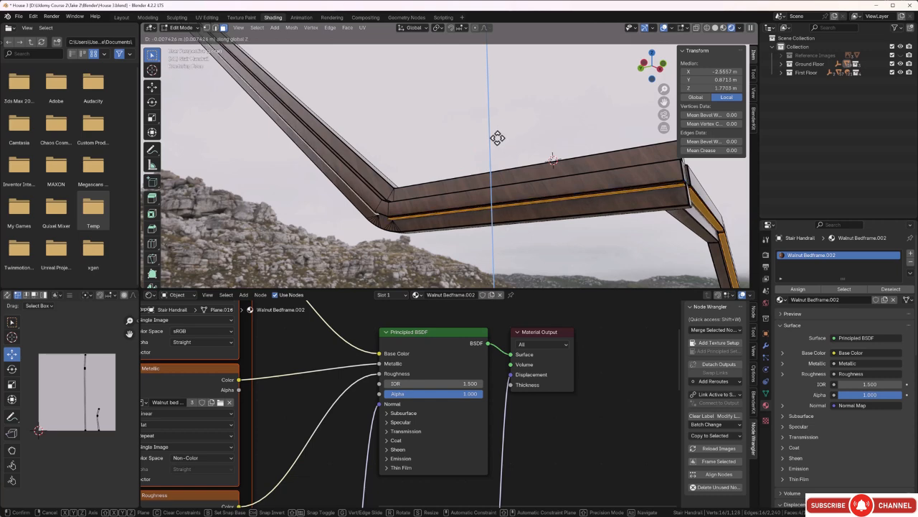
click(497, 137)
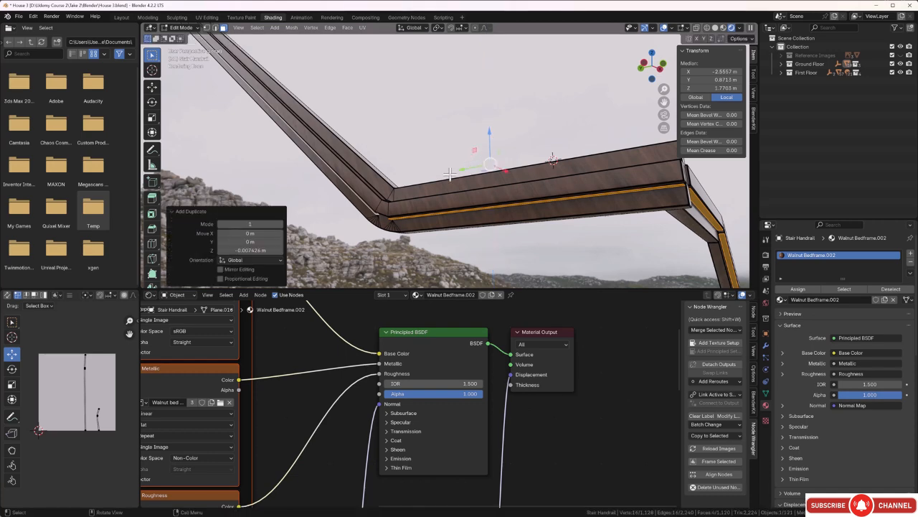
Separate the duplicated strip faces into their own object, return to Object Mode and select the new strips.
key(p)
click(412, 174)
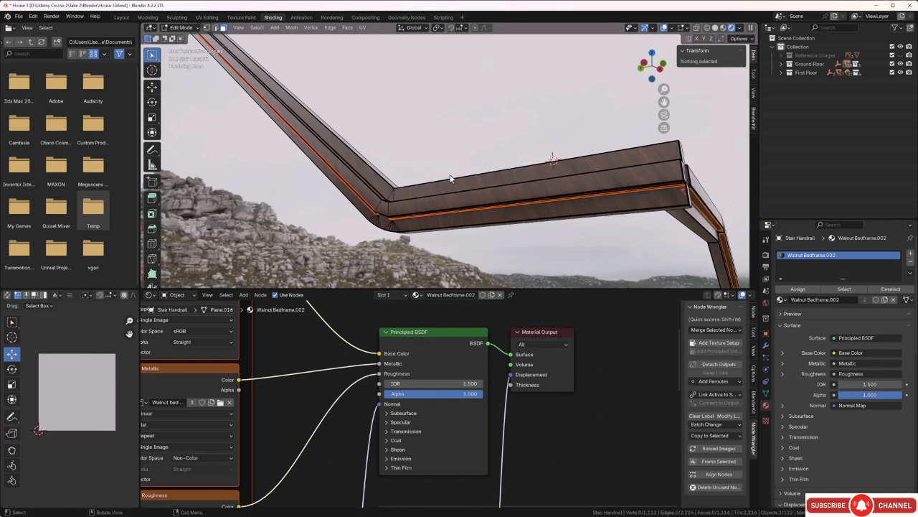
key(Tab)
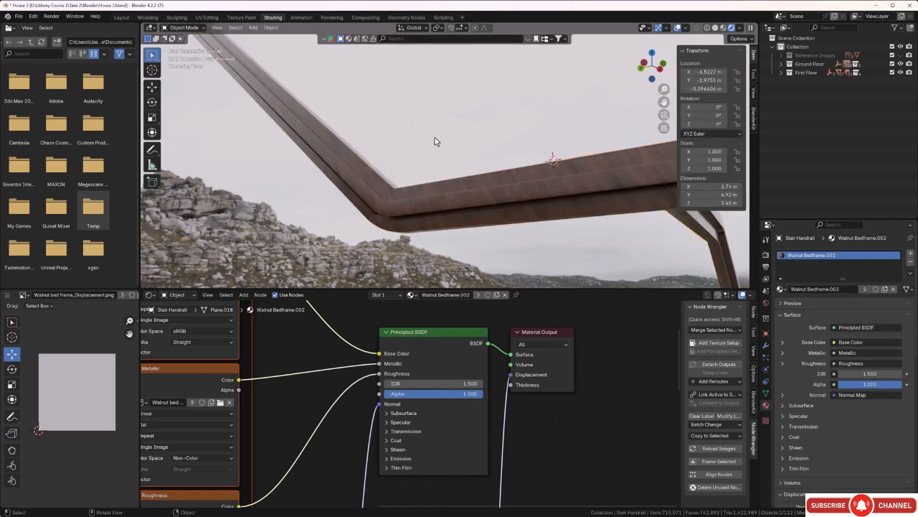
middle_drag(434, 180, 421, 152)
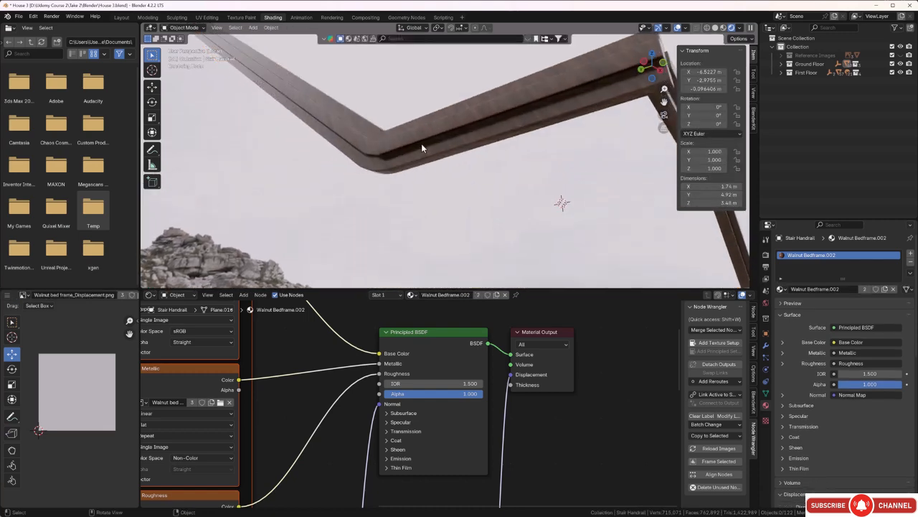
click(421, 144)
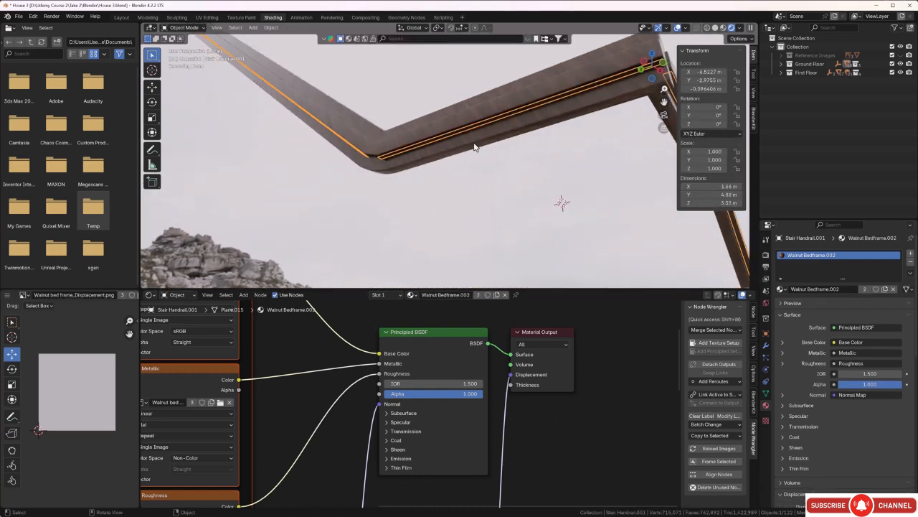
Replace the strips' Walnut Bedframe.002 material with the existing Emisive 1 material and deselect them.
scroll(479, 151, down, 2)
middle_drag(516, 143, 494, 143)
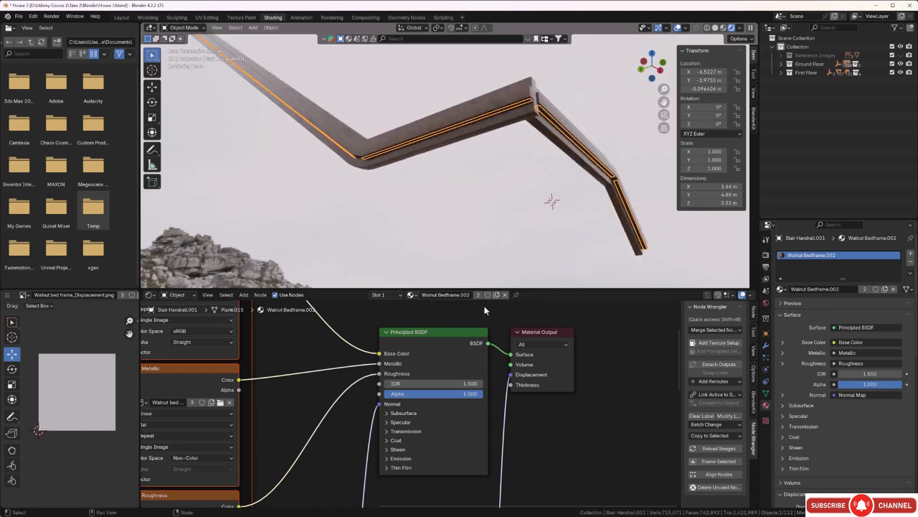
click(505, 294)
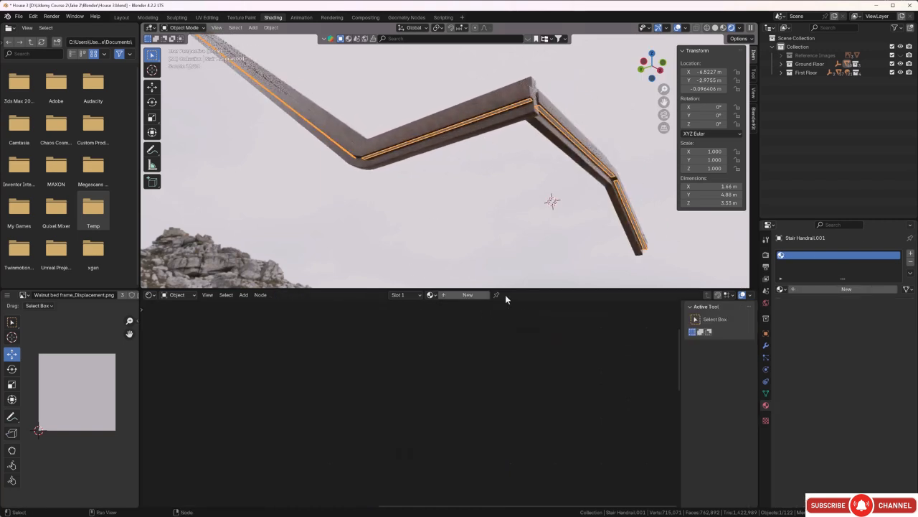
click(432, 295)
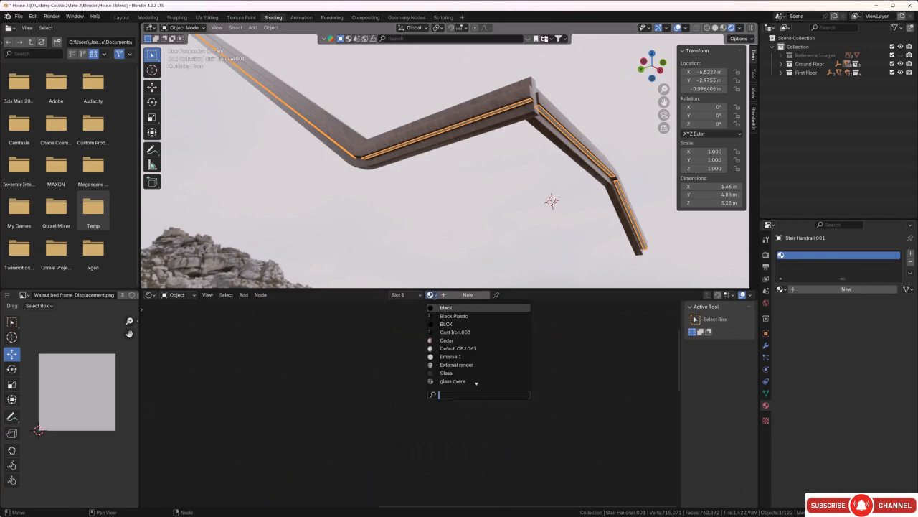
click(453, 357)
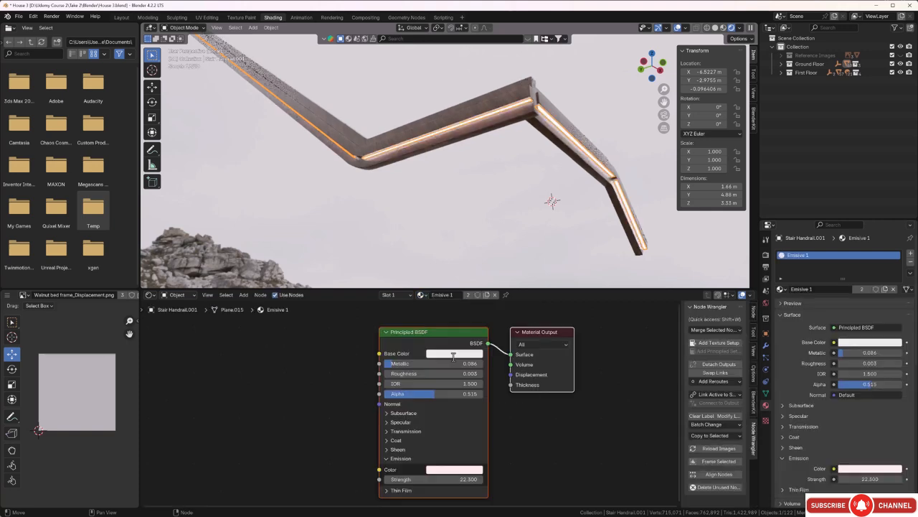
middle_drag(458, 201, 451, 199)
click(451, 199)
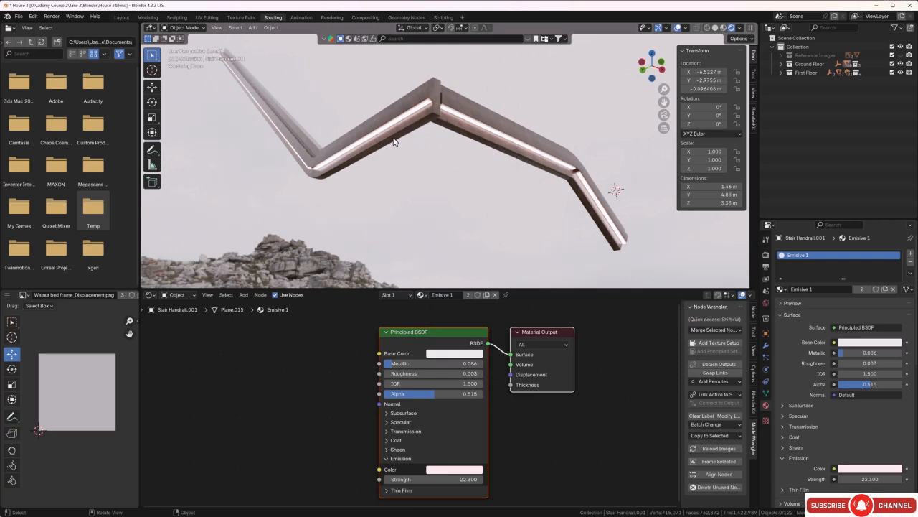
Leave local view and examine the strip lighting on the stair handrail within the house.
key(KP_Divide)
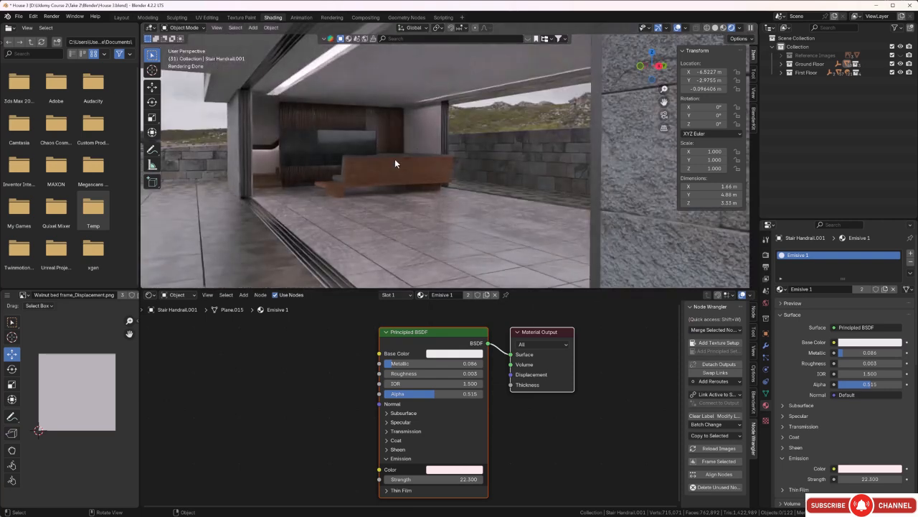
middle_drag(377, 142, 213, 153)
scroll(280, 155, up, 3)
shift+middle_drag(345, 171, 345, 142)
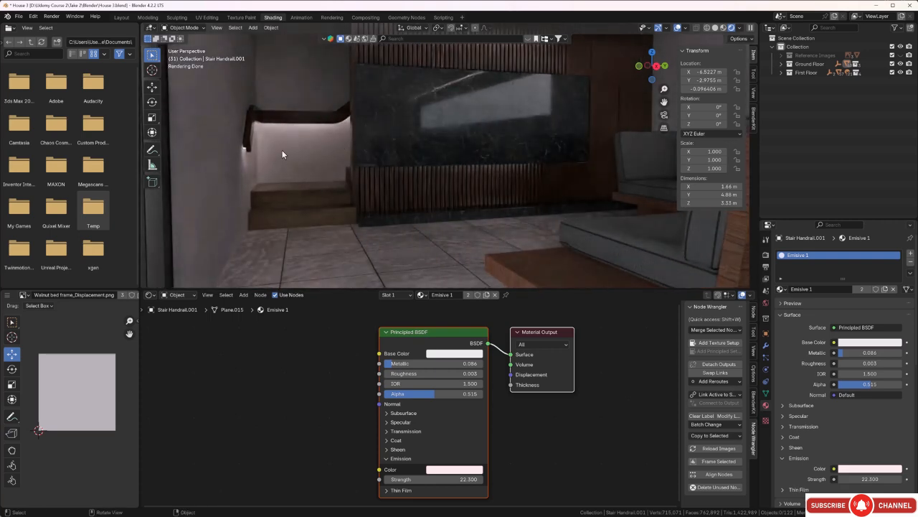
key(b)
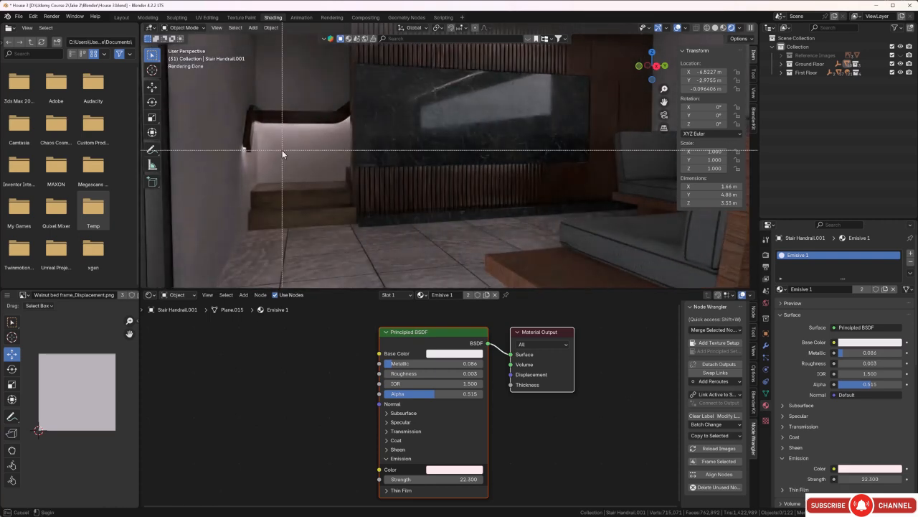
drag(224, 108, 274, 180)
scroll(264, 170, down, 3)
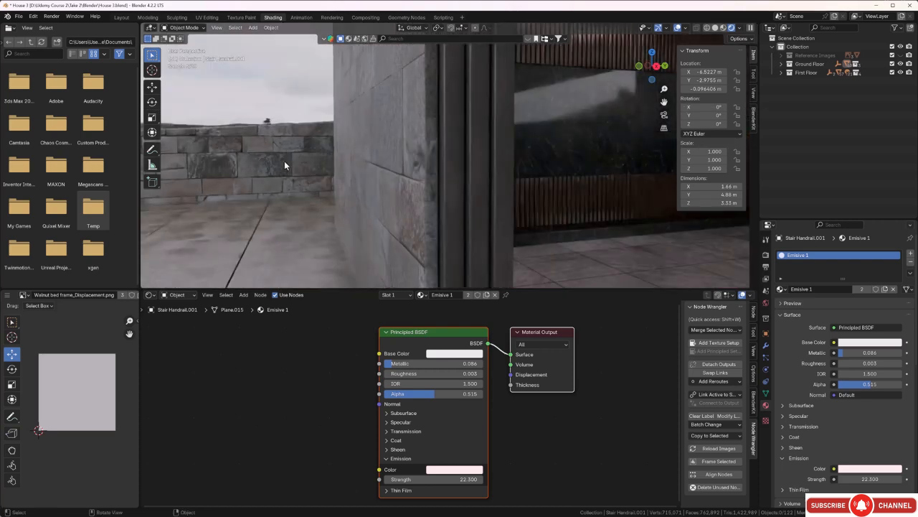
middle_drag(284, 161, 425, 167)
scroll(426, 166, up, 2)
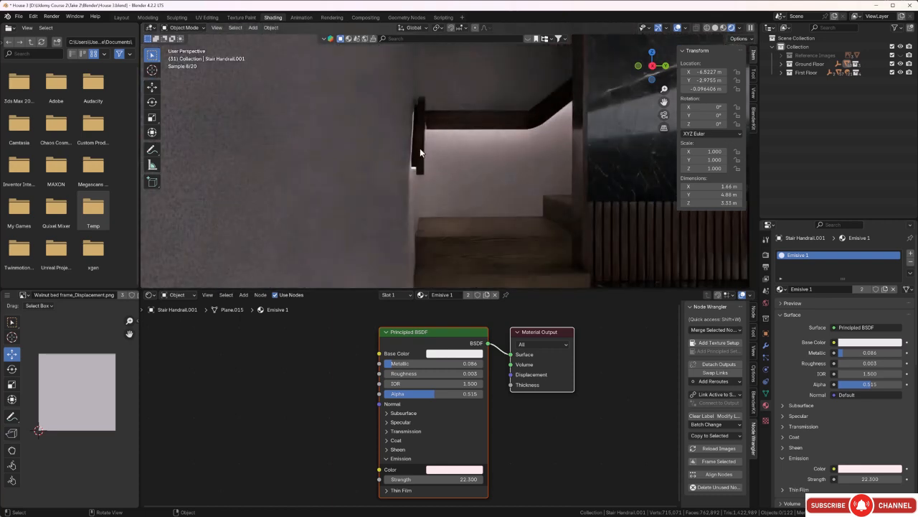
Move the wooden stair handrail about 0.0075 m in the negative Y direction and deselect it.
click(420, 147)
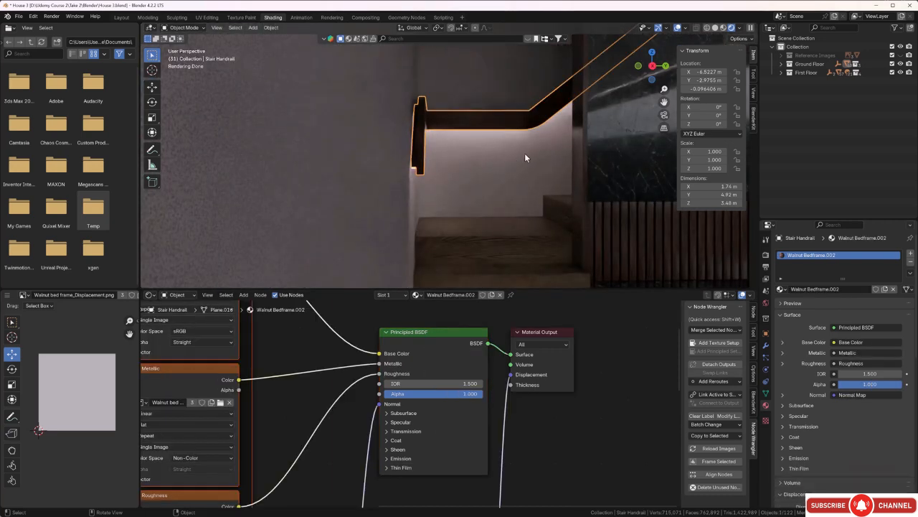
key(g)
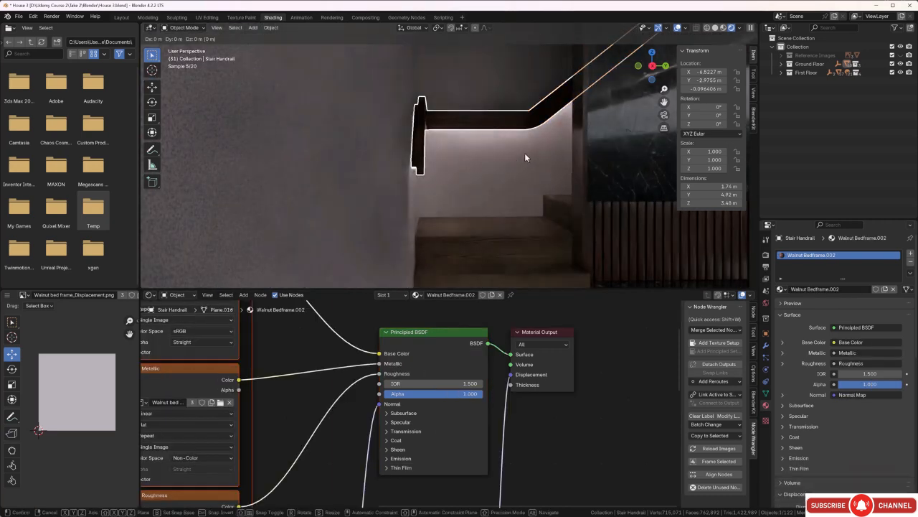
key(y)
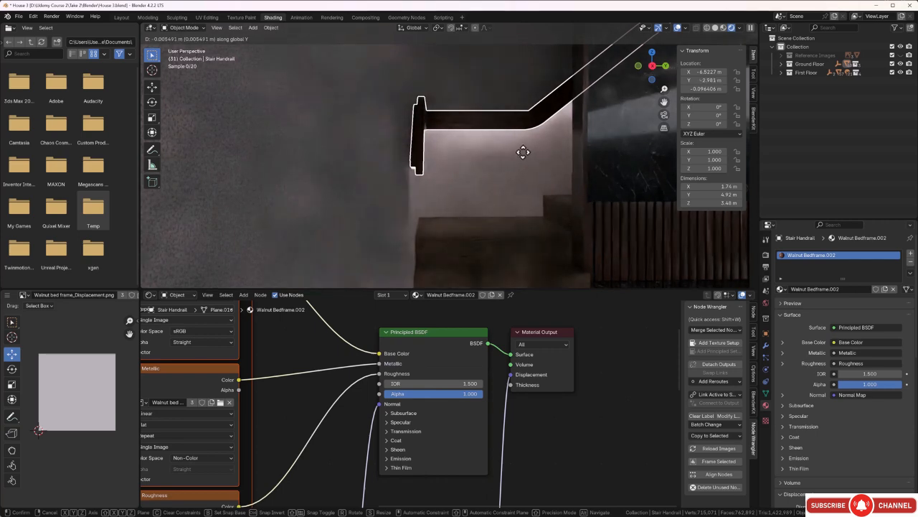
click(522, 152)
scroll(488, 157, down, 3)
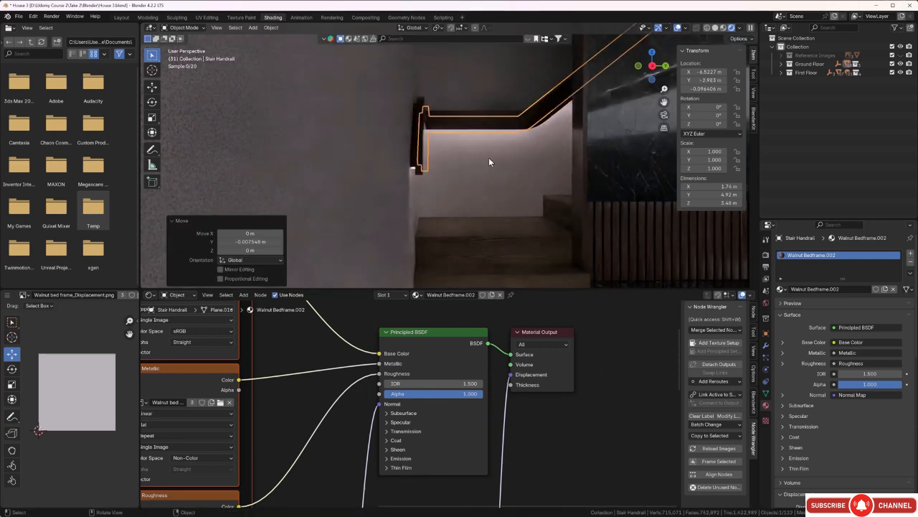
click(232, 127)
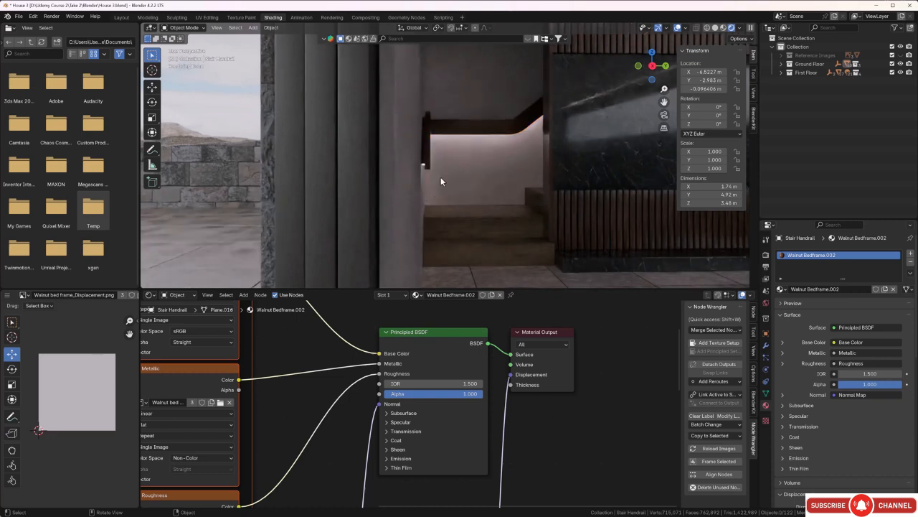
Examine the ground floor's ceiling and handrail lighting from the terrace and from across the pool.
scroll(431, 134, down, 5)
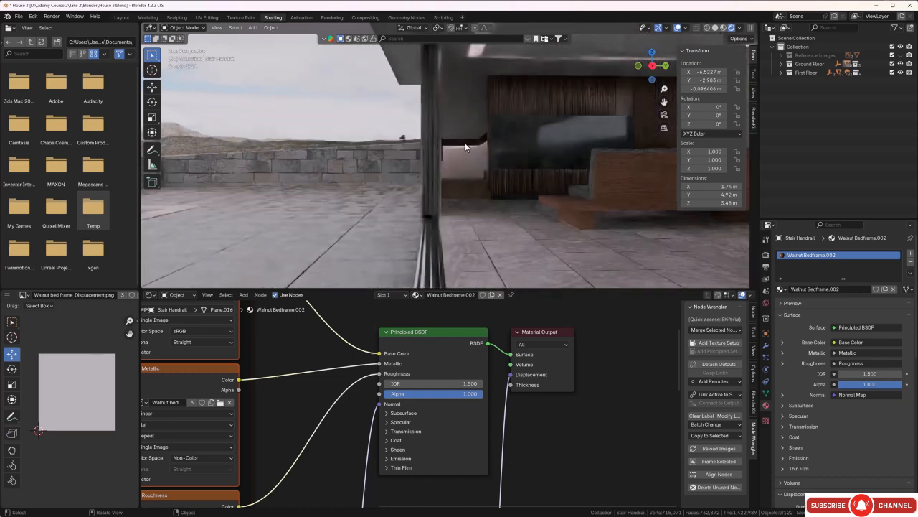
scroll(460, 156, down, 4)
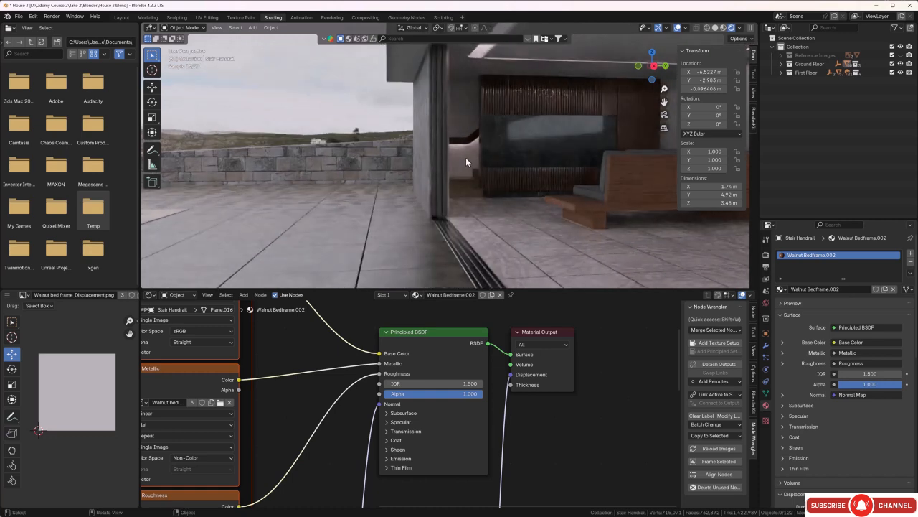
middle_drag(466, 157, 437, 91)
scroll(436, 91, down, 4)
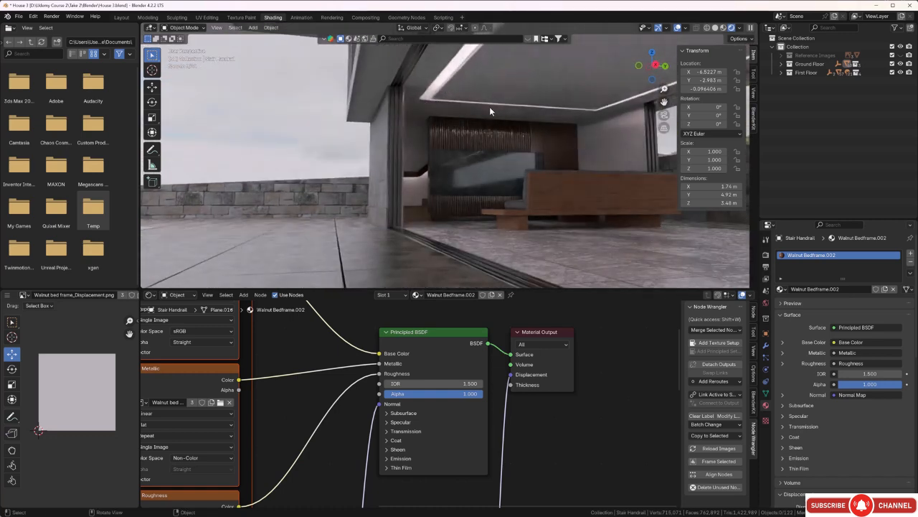
scroll(490, 106, down, 4)
middle_drag(463, 128, 471, 140)
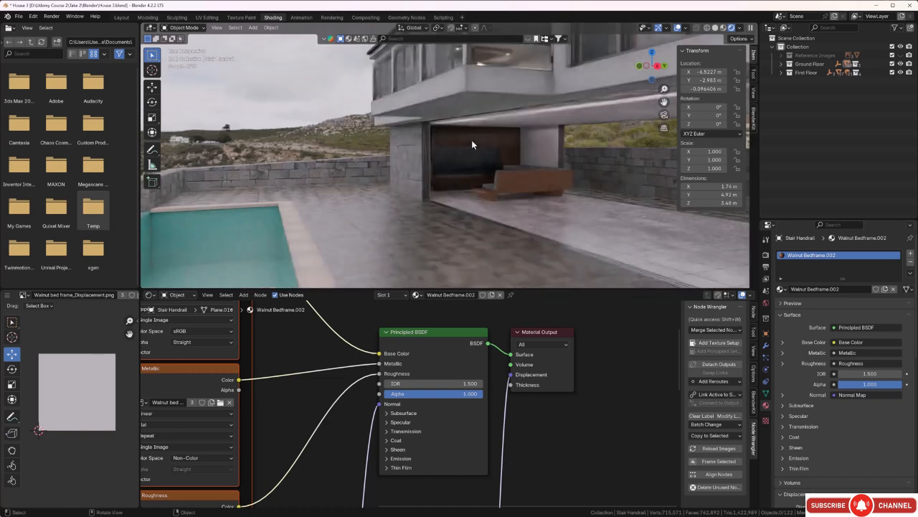
scroll(524, 157, up, 2)
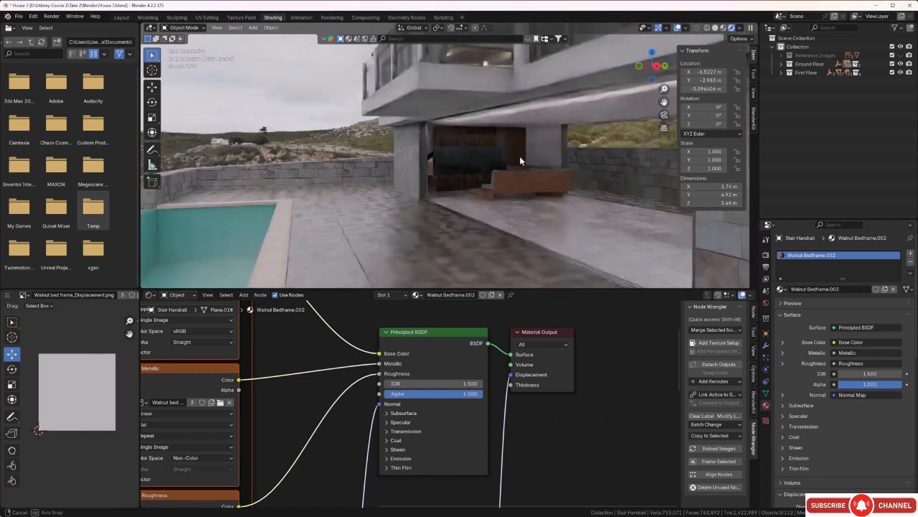
scroll(460, 170, up, 2)
scroll(462, 169, up, 2)
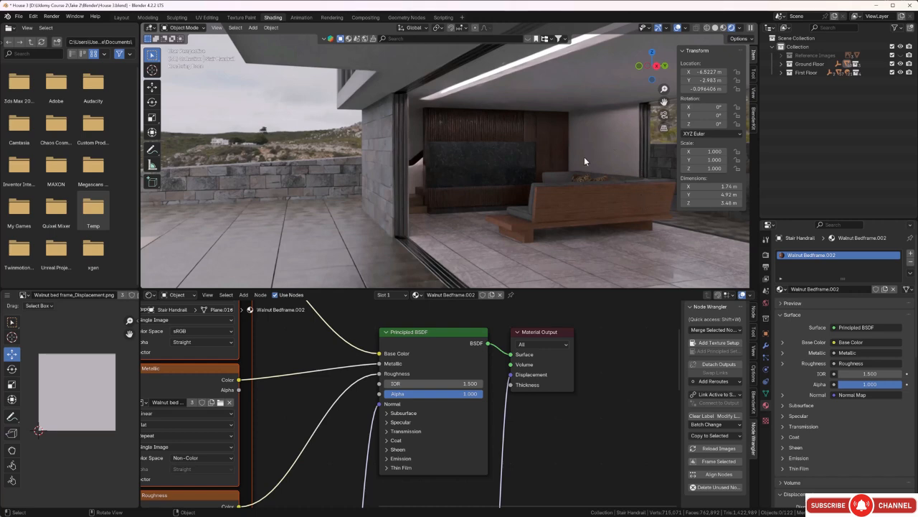
scroll(564, 139, down, 4)
middle_drag(564, 139, 462, 176)
scroll(635, 150, up, 3)
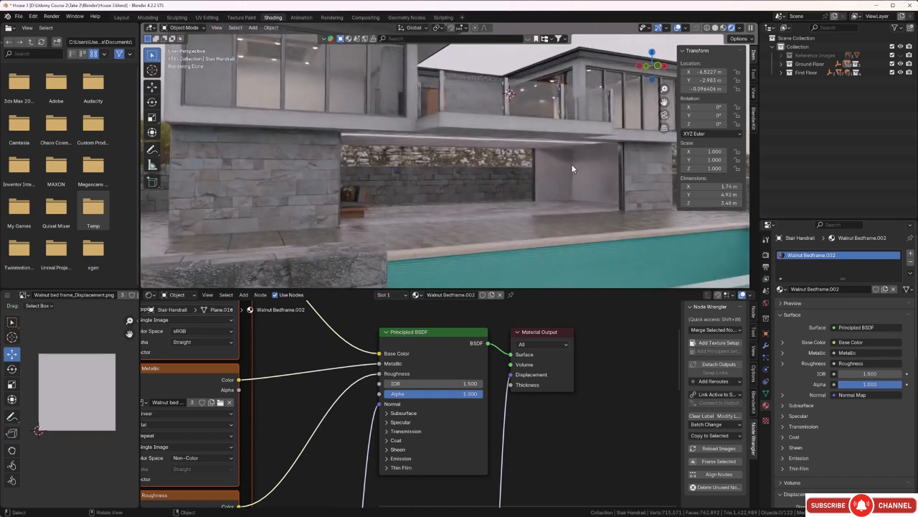
middle_drag(564, 165, 535, 166)
scroll(463, 166, up, 3)
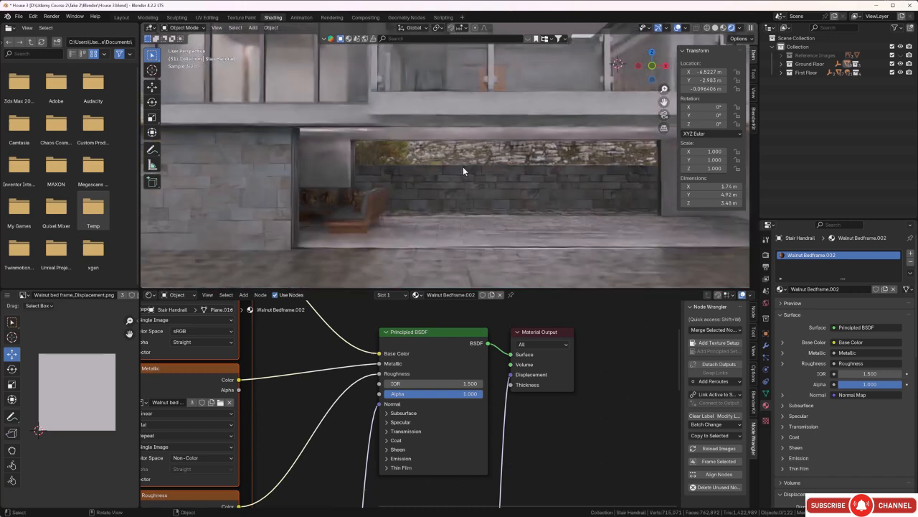
scroll(463, 171, up, 6)
Create a new collection inside the Ground Floor collection and name it Ground Floor Lighting.
click(457, 172)
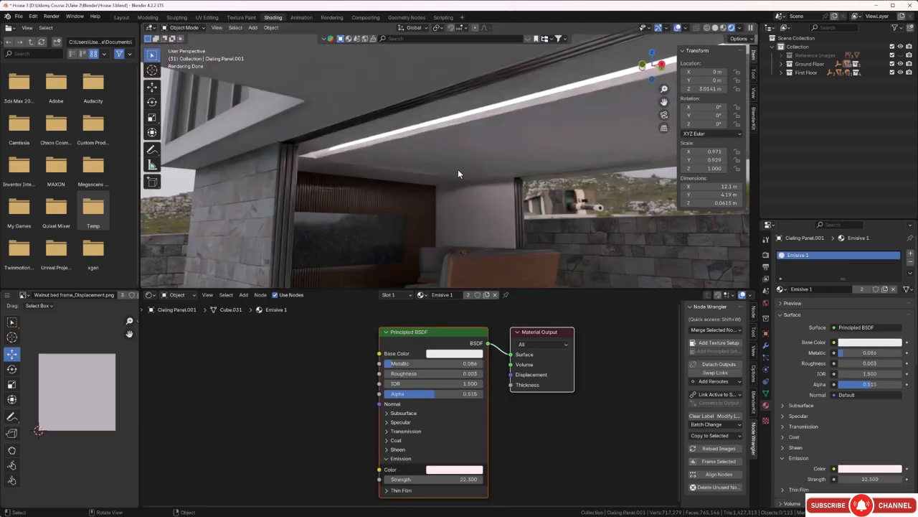
mouse_move(458, 168)
middle_down()
mouse_move(426, 164)
mouse_move(447, 172)
middle_up()
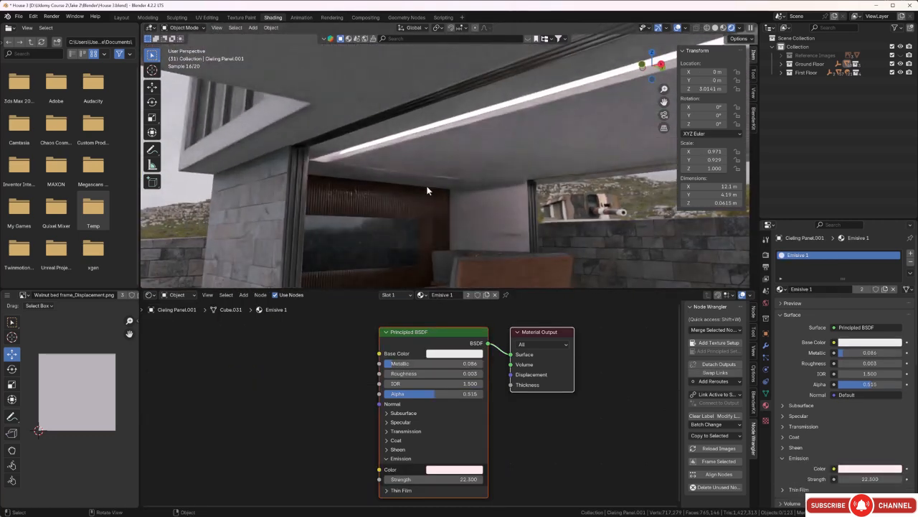
click(781, 64)
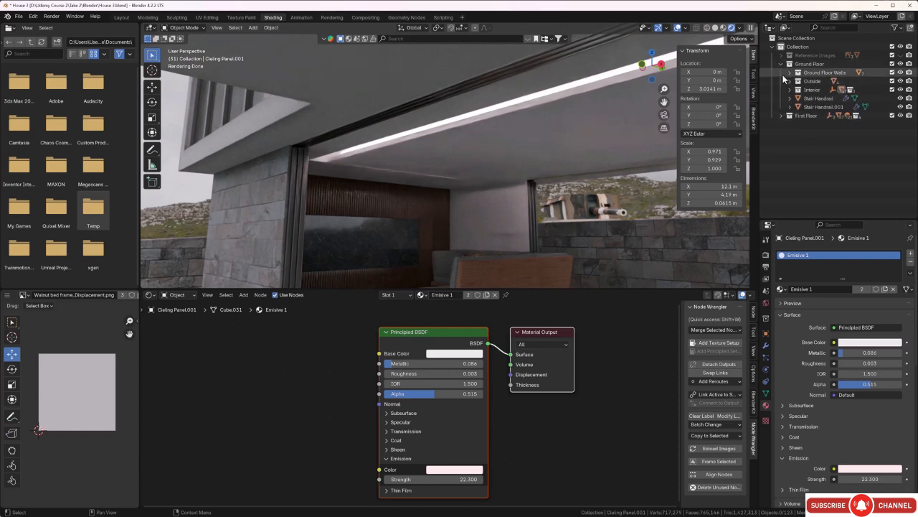
click(810, 63)
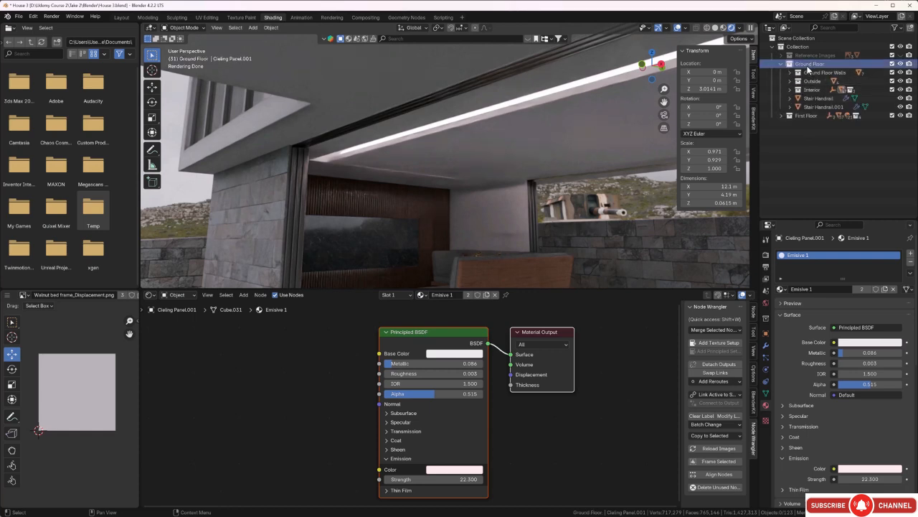
click(911, 28)
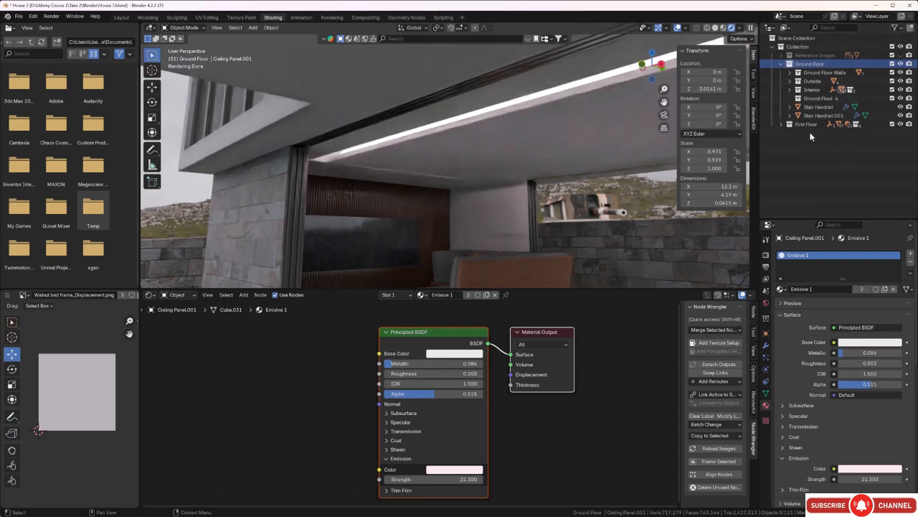
double_click(833, 98)
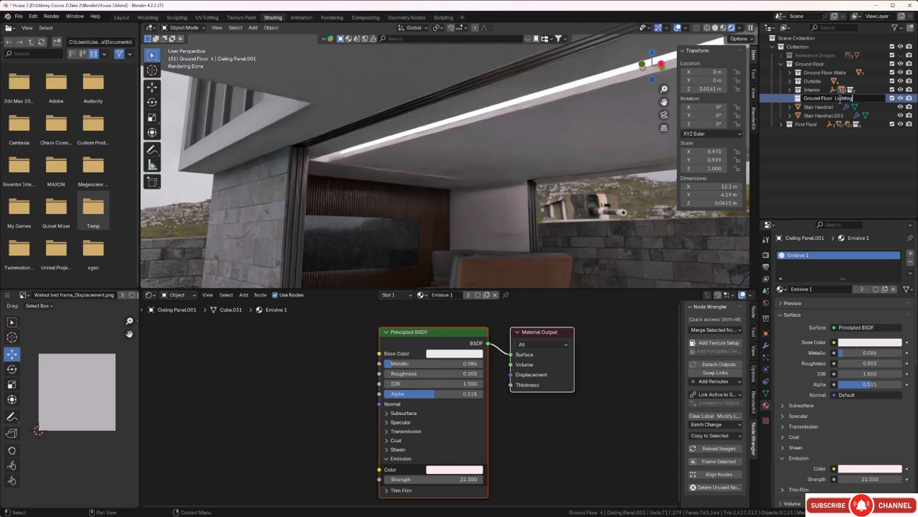
key(Return)
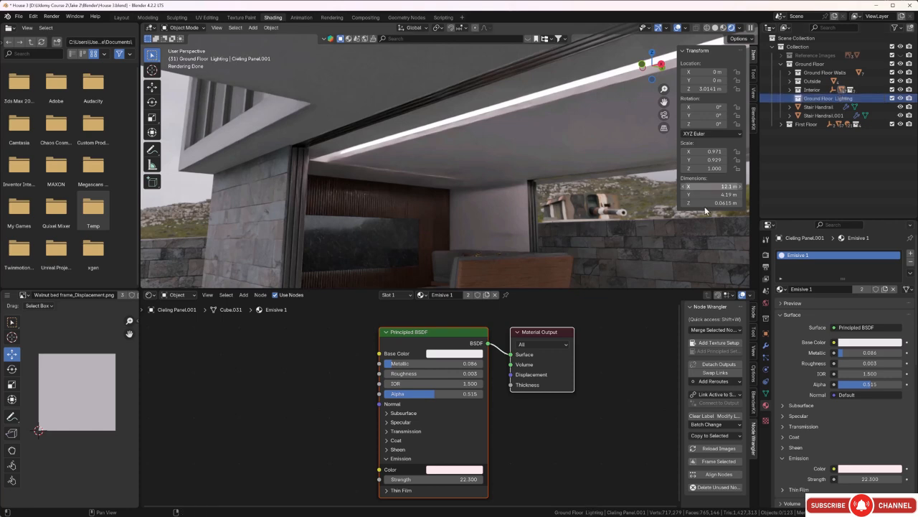
Hide the plain ceiling panel and the wooden stair handrail that cover the emissive strips.
middle_drag(458, 156, 435, 162)
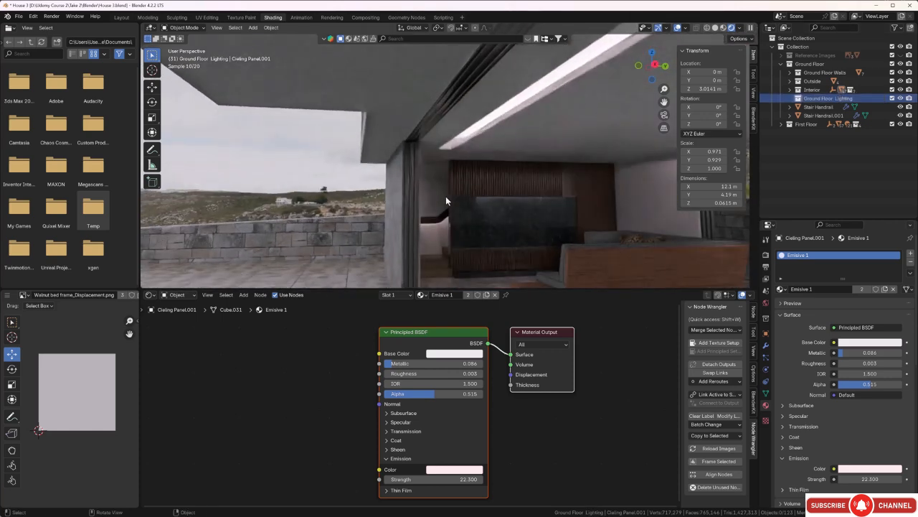
click(489, 137)
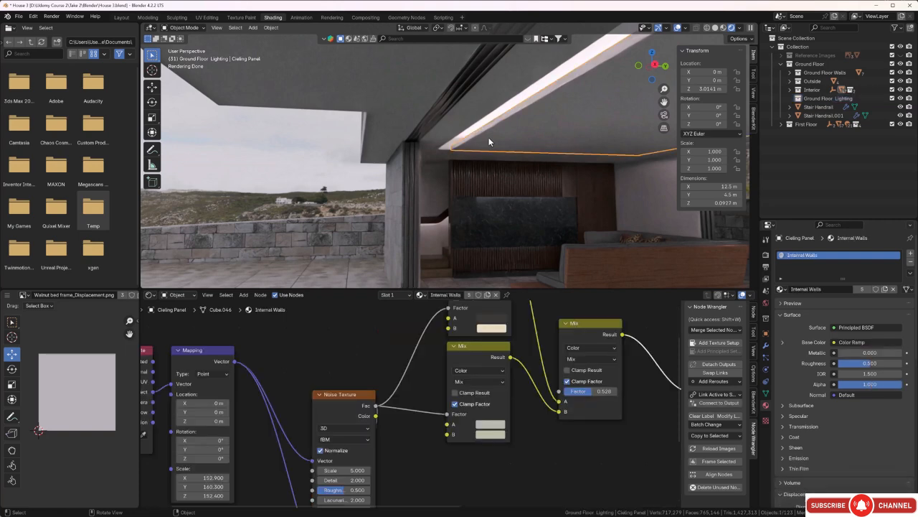
shift+click(439, 223)
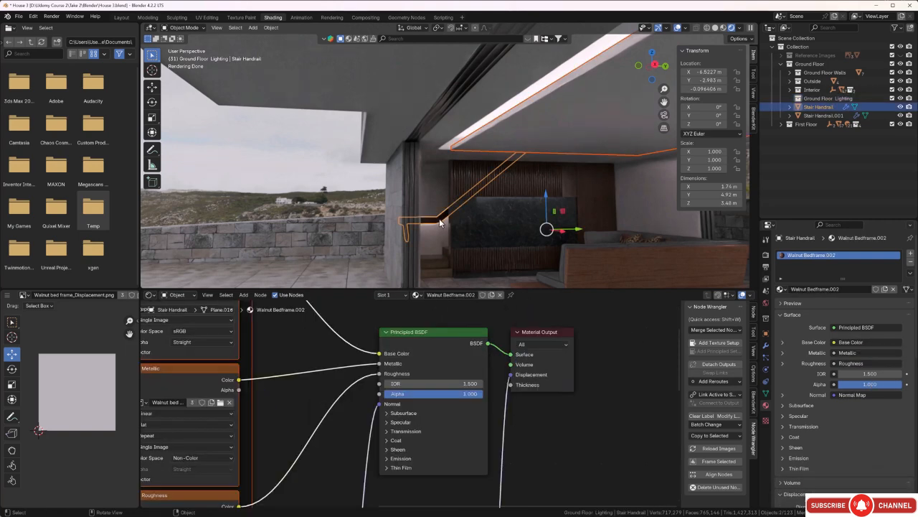
key(h)
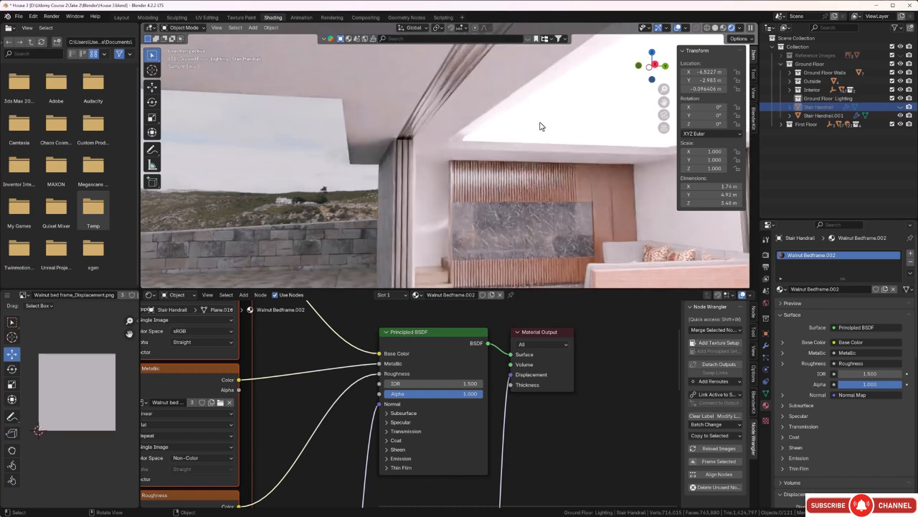
Move the emissive ceiling panel and emissive handrail strip into the Ground Floor Lighting collection, and unhide the covering ceiling panel and wooden handrail.
click(540, 126)
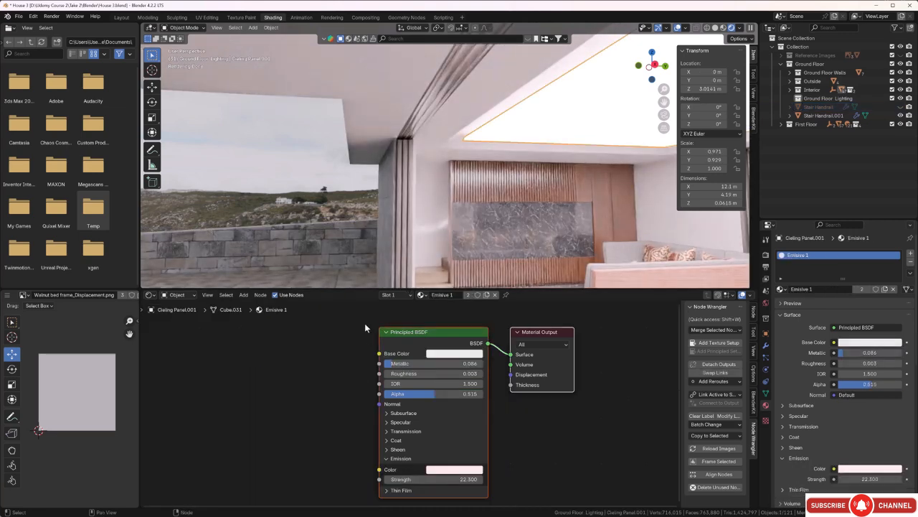
scroll(364, 323, up, 1)
shift+click(436, 234)
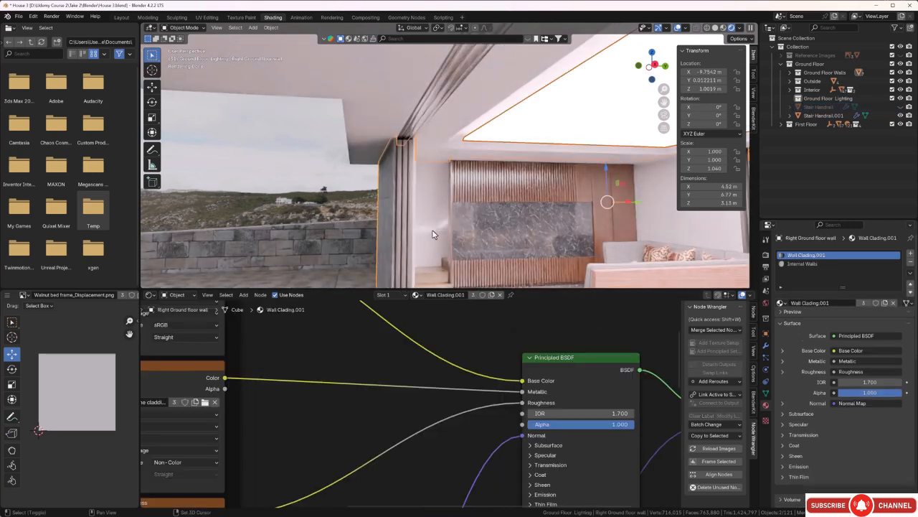
shift+click(440, 230)
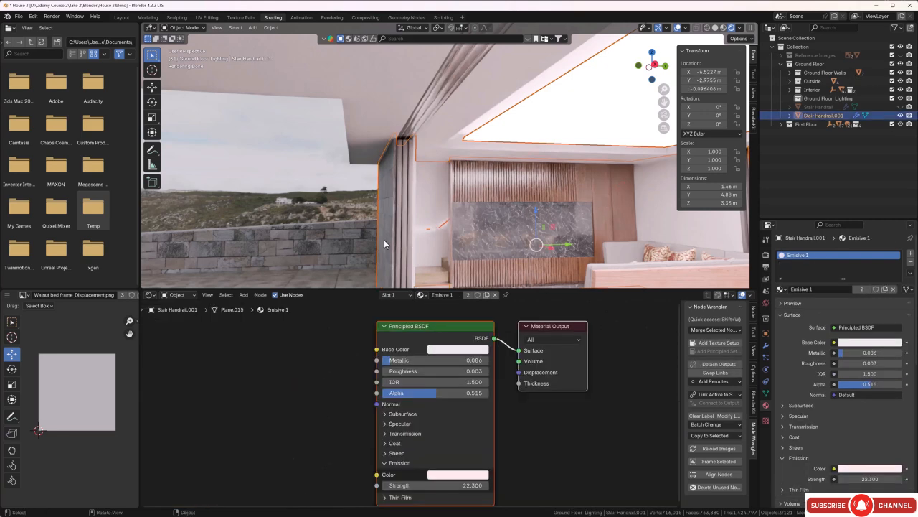
key(g)
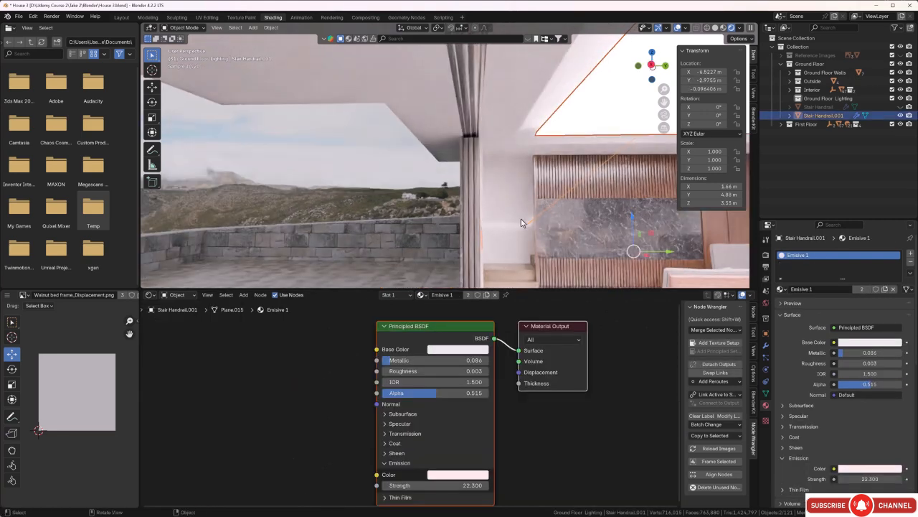
middle_drag(546, 130, 570, 155)
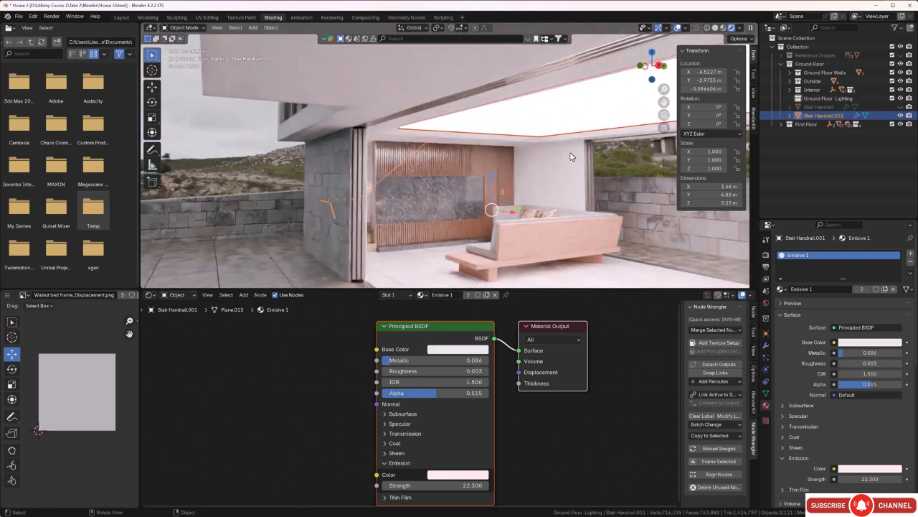
key(m)
mouse_move(540, 190)
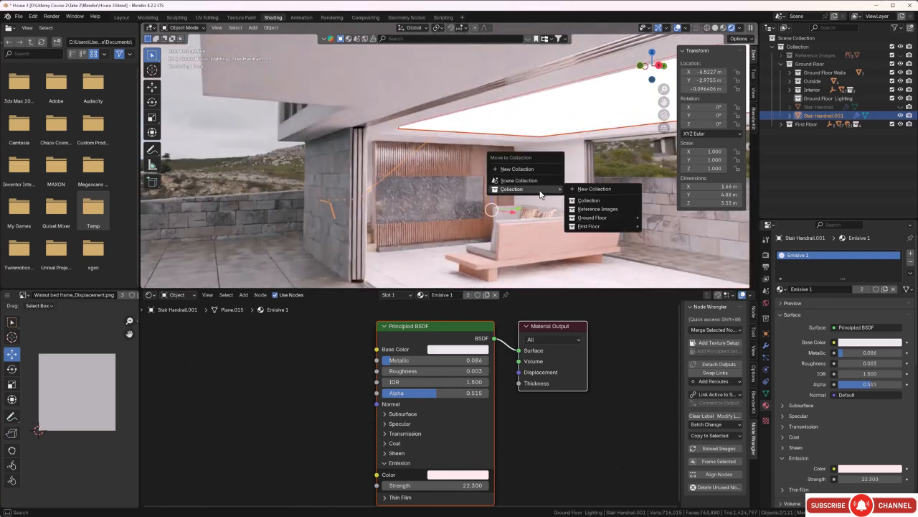
mouse_move(587, 219)
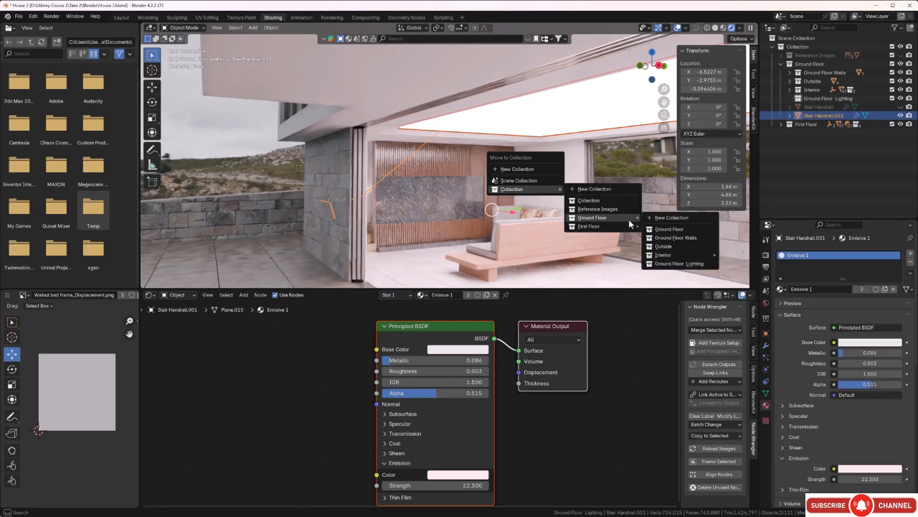
click(661, 264)
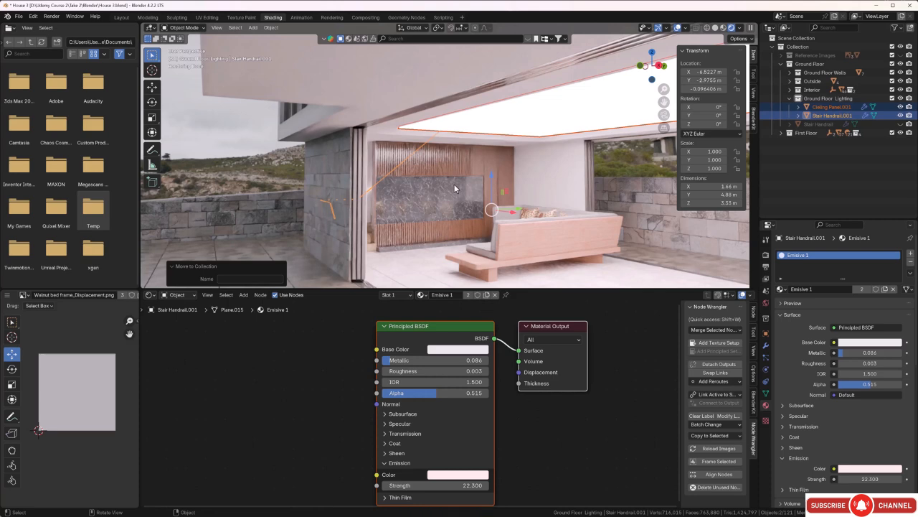
key(alt+h)
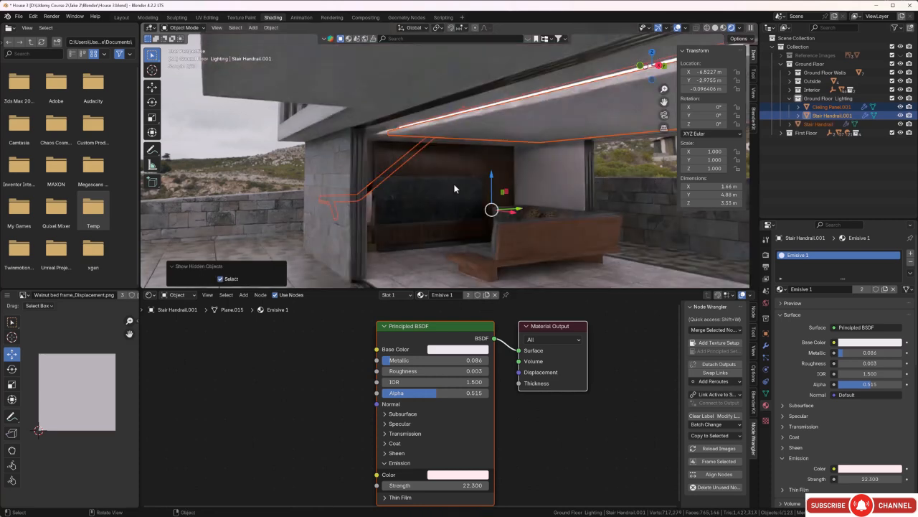
click(252, 151)
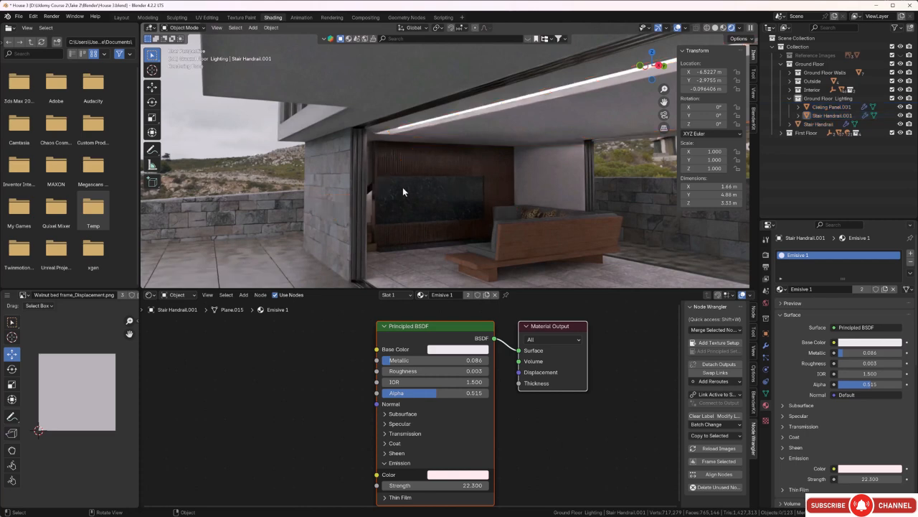
Examine the house exterior, terrace and swimming pool from several sides under the current lighting.
scroll(445, 196, down, 1)
middle_drag(501, 208, 529, 205)
scroll(529, 201, down, 3)
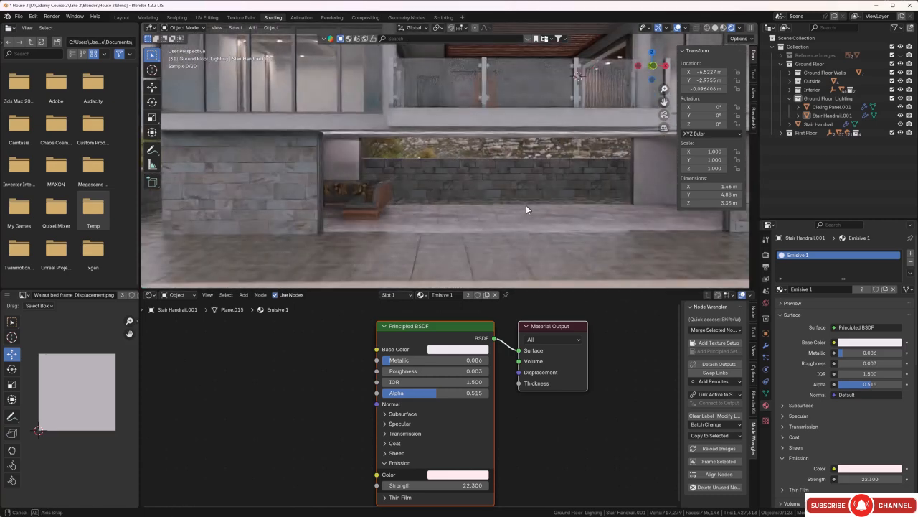
scroll(503, 176, down, 8)
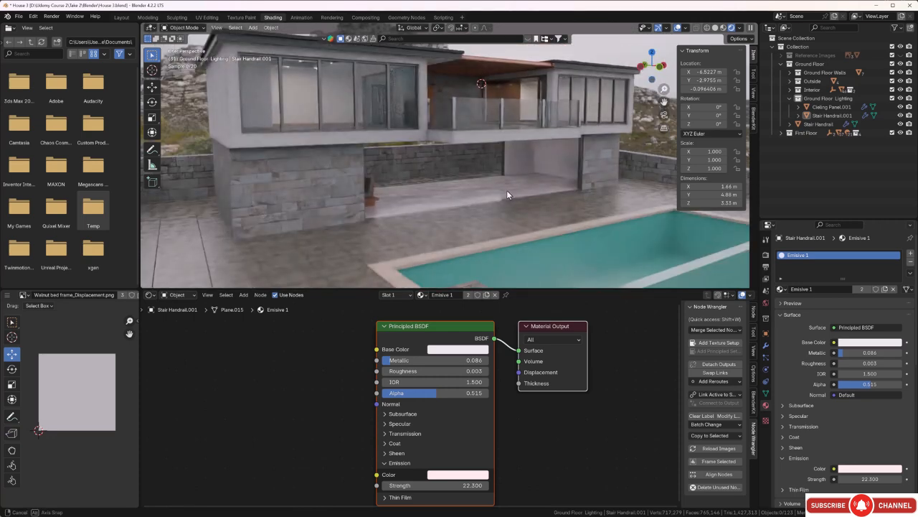
scroll(507, 190, down, 1)
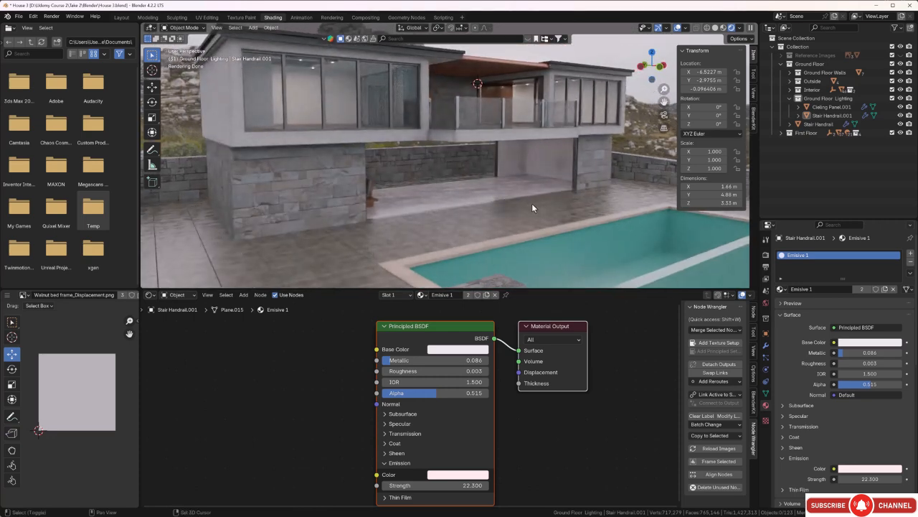
scroll(531, 203, up, 6)
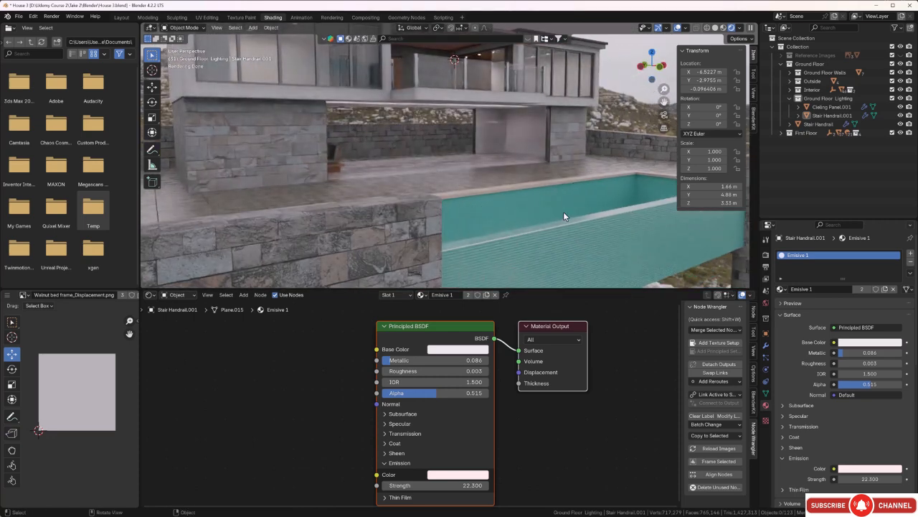
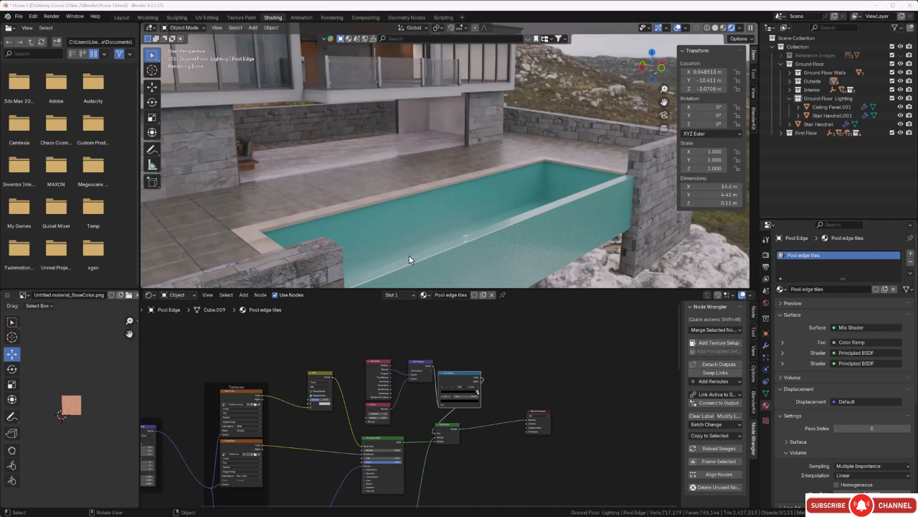
middle_drag(410, 258, 402, 250)
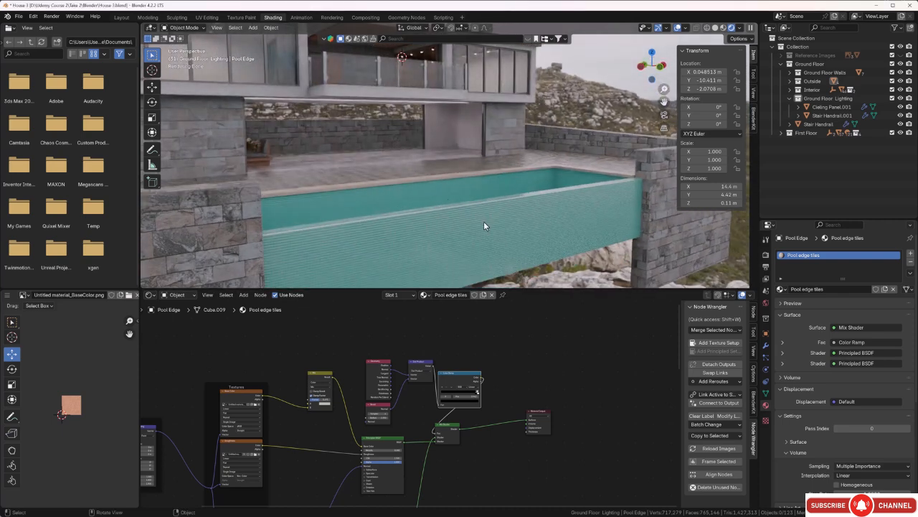
mouse_move(484, 224)
middle_down()
mouse_move(430, 238)
mouse_move(490, 239)
middle_up()
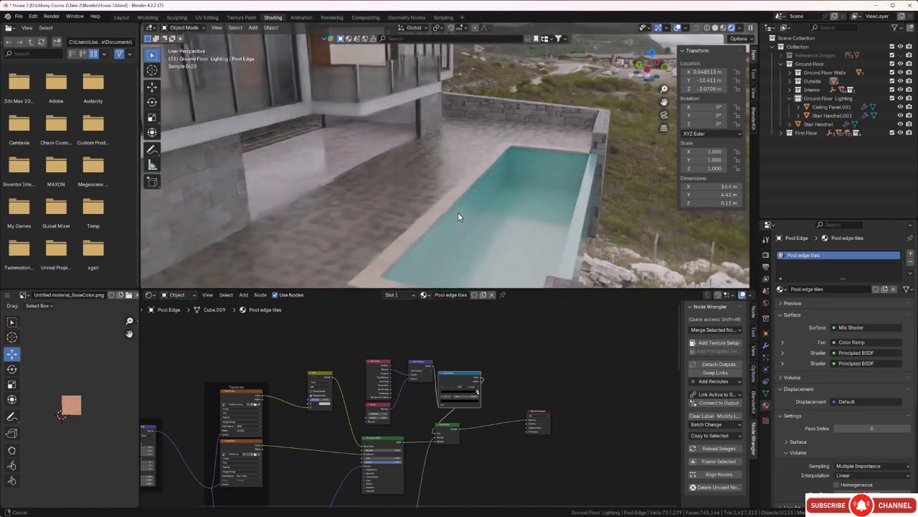
middle_drag(458, 212, 525, 187)
Snap the 3D cursor to the swimming pool's origin and deselect the pool.
click(497, 184)
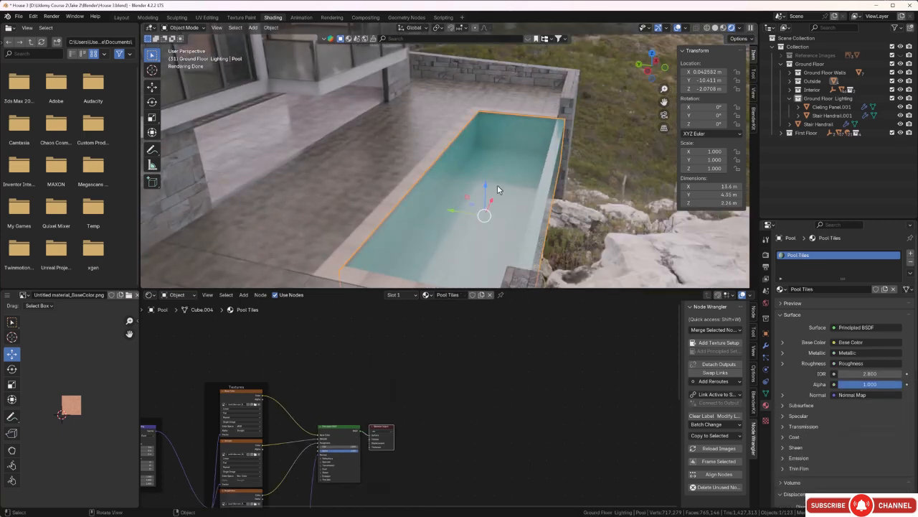
key(shift+s)
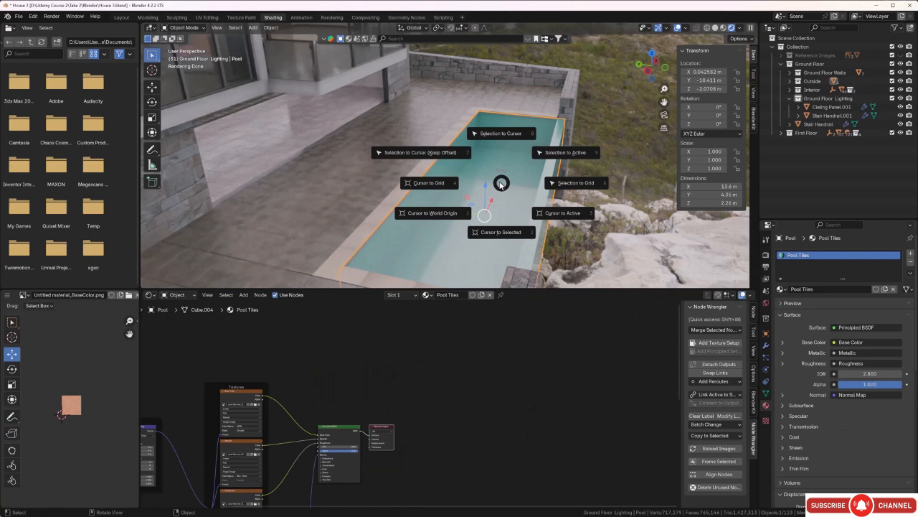
click(516, 233)
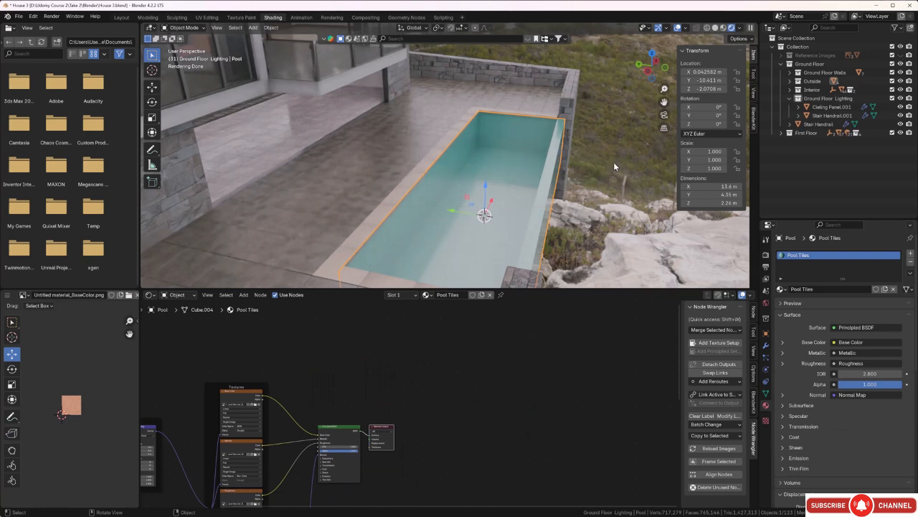
key(alt+a)
Add a 2 m cube mesh at the 3D cursor inside the swimming pool.
middle_drag(607, 199, 470, 210)
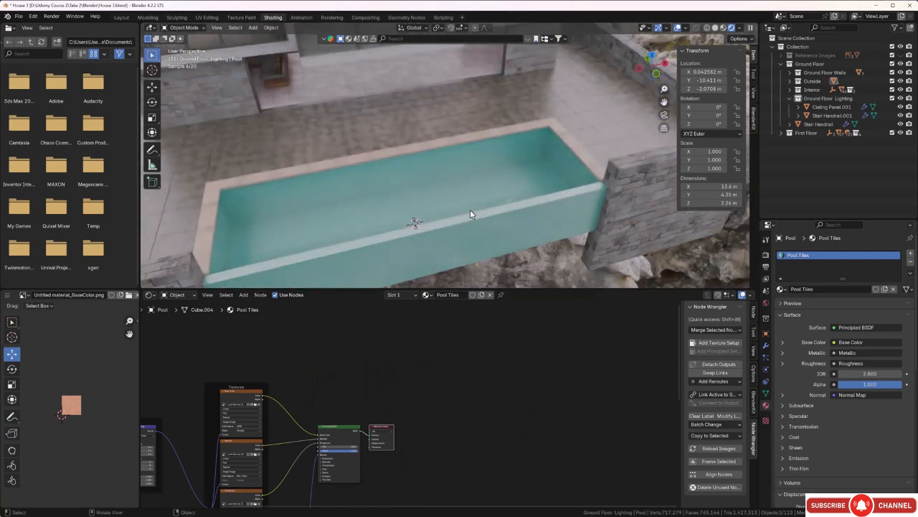
key(shift+a)
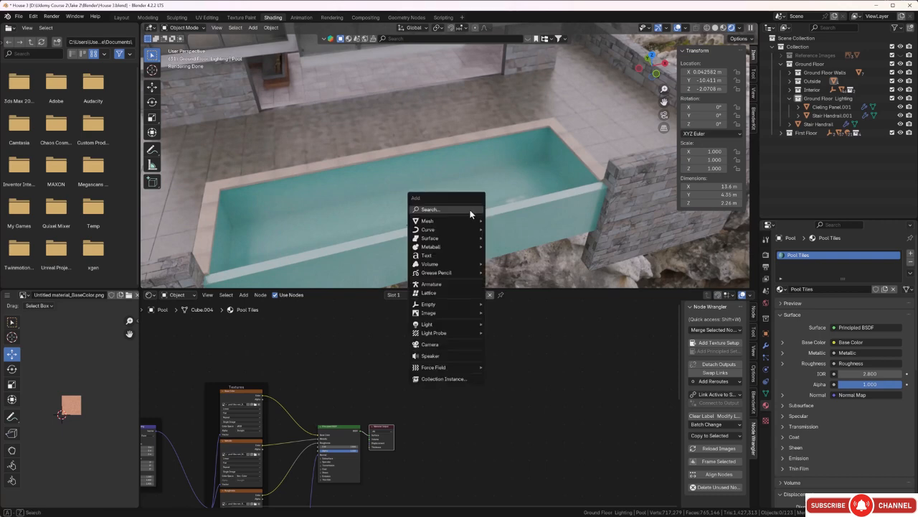
mouse_move(465, 218)
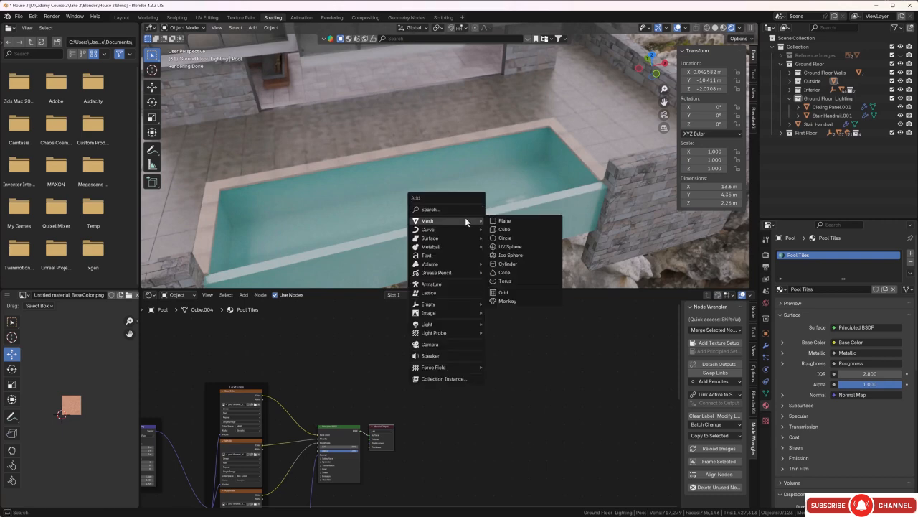
click(502, 229)
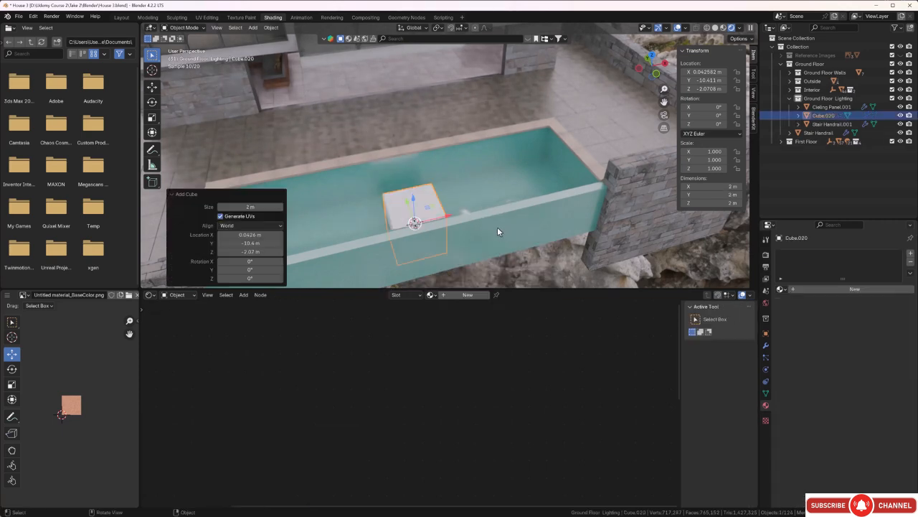
Scale the cube along X to about 13.6 m, matching the swimming pool's full length in top view.
key(KP_7)
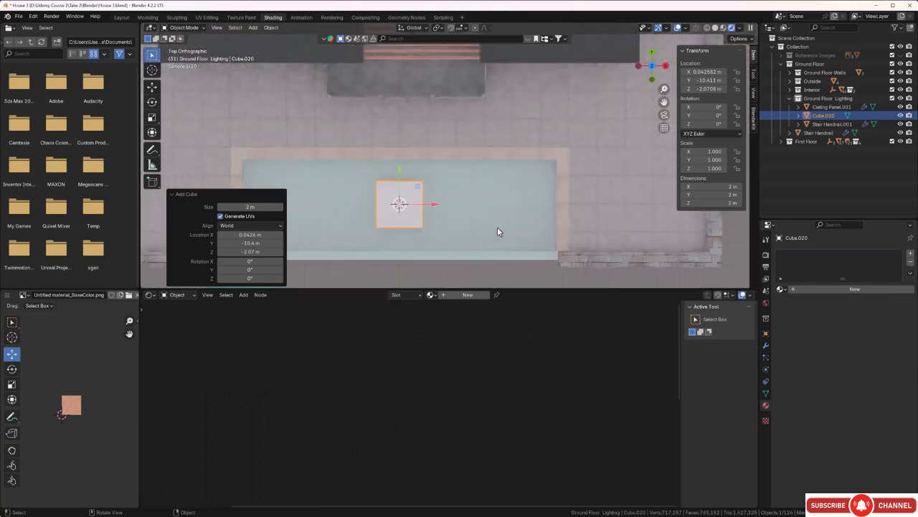
middle_drag(479, 221, 499, 221)
key(KP_7)
shift+middle_drag(387, 157, 479, 135)
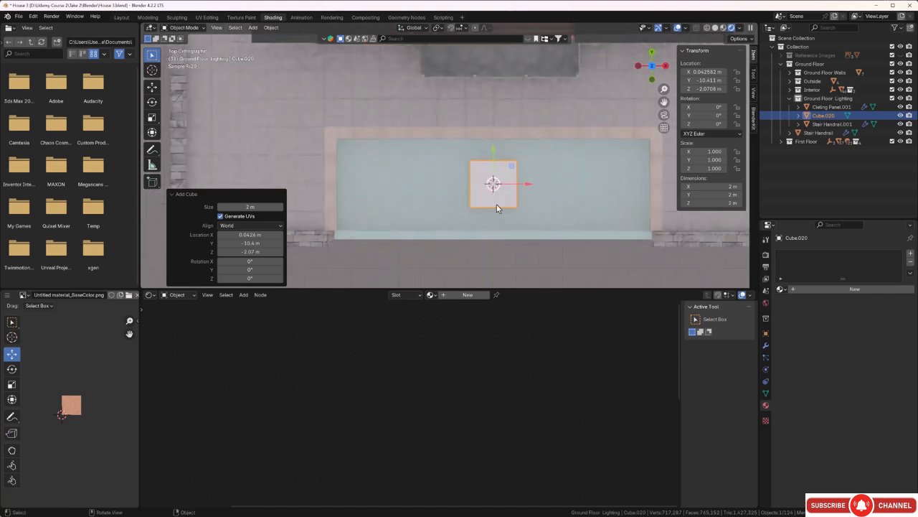
shift+middle_drag(517, 238, 505, 244)
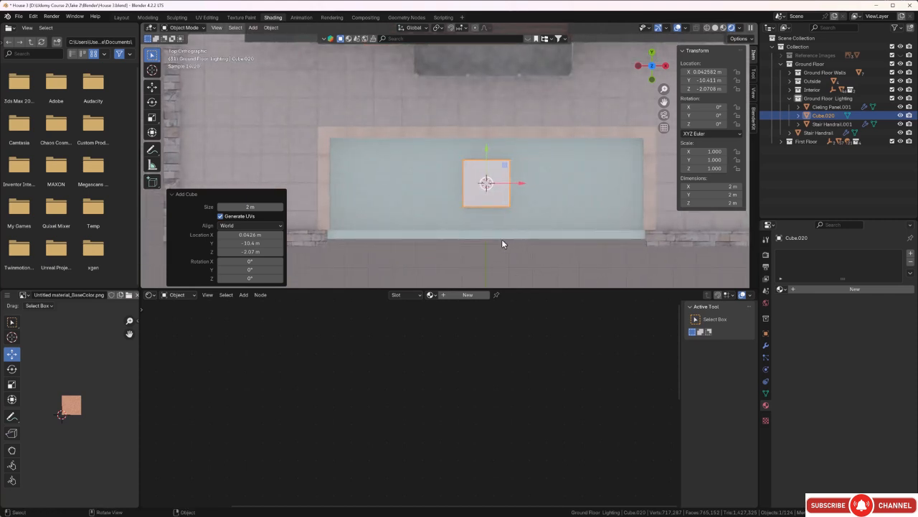
key(s)
key(x)
click(677, 236)
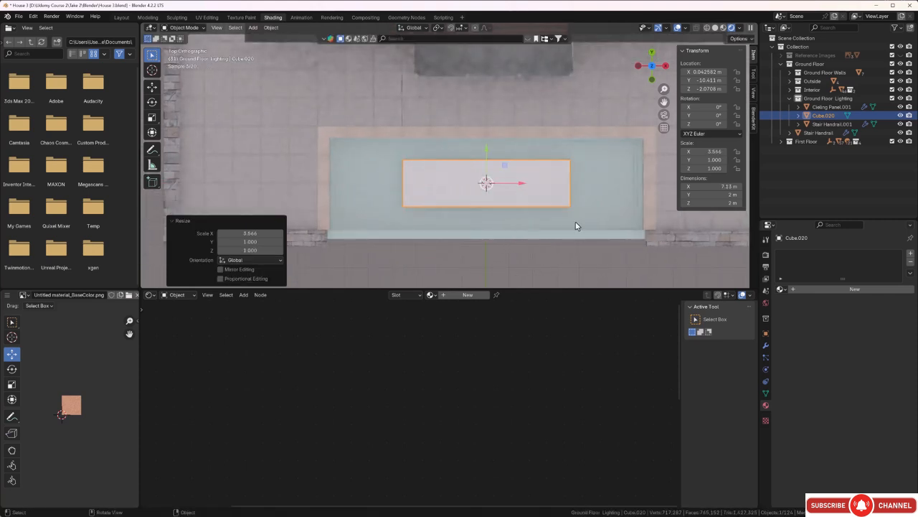
key(s)
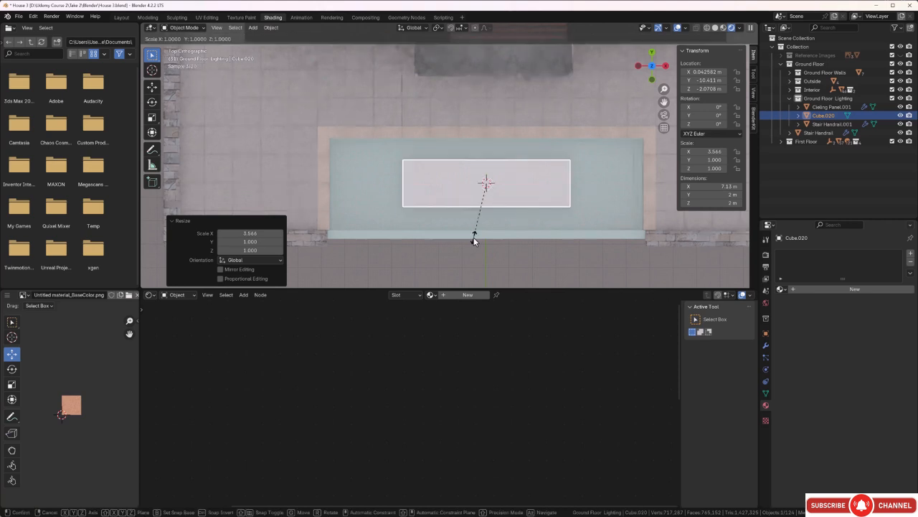
key(x)
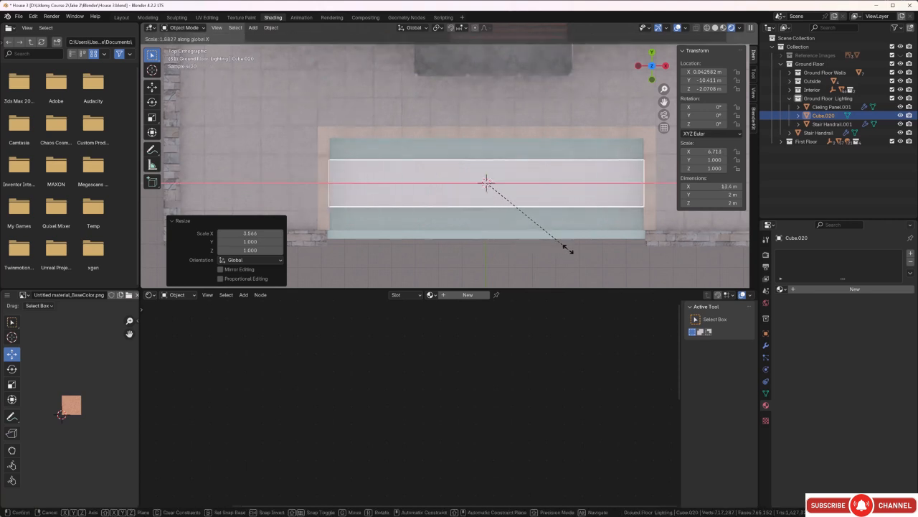
click(568, 251)
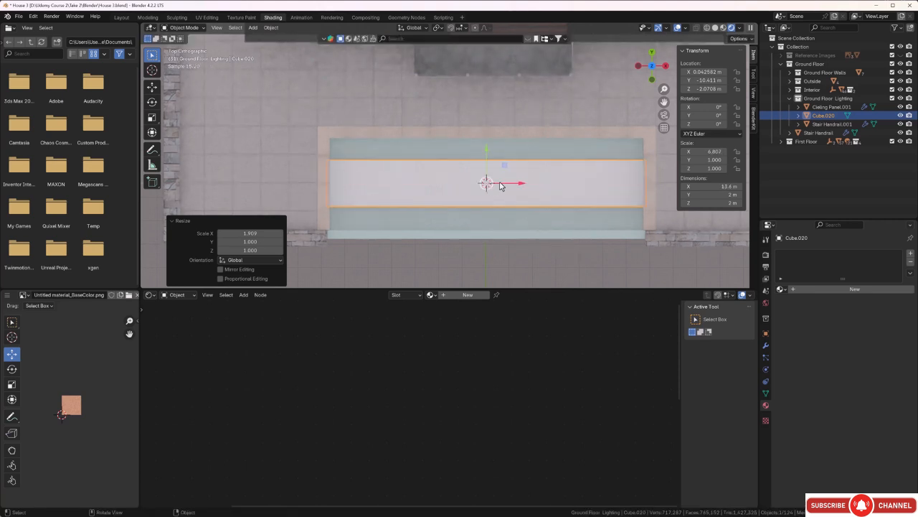
Scale the cube along Y to about 4.62 m so it covers the pool's width.
key(s)
key(y)
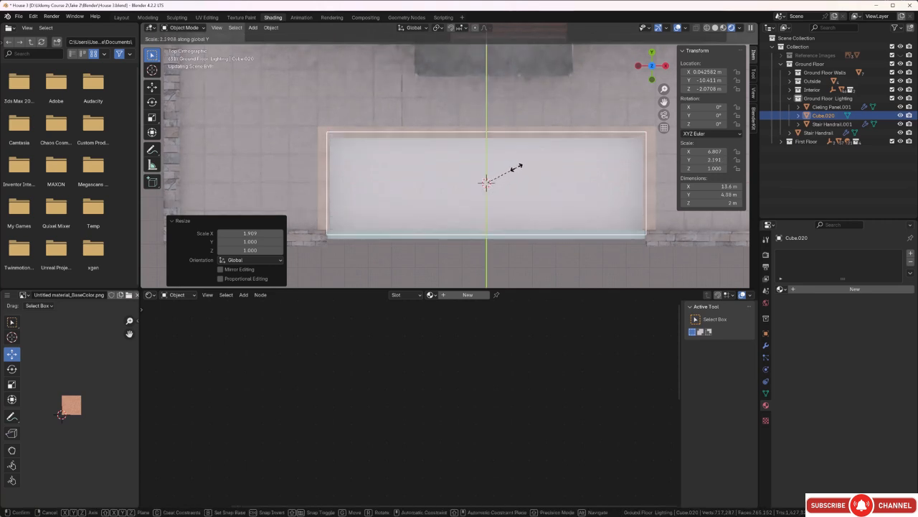
click(514, 167)
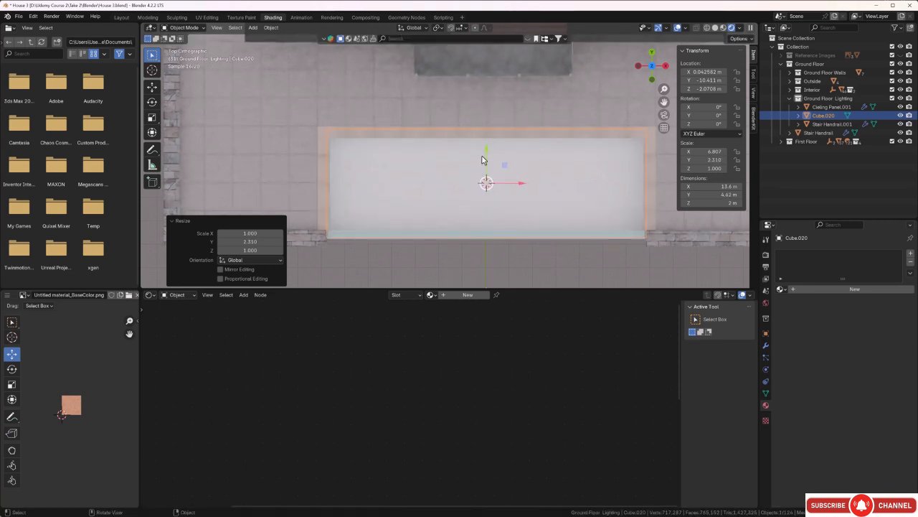
Shift the scaled cube along Y to about -10.471 m, aligning its outer side with the pool's outer edge.
drag(483, 159, 484, 153)
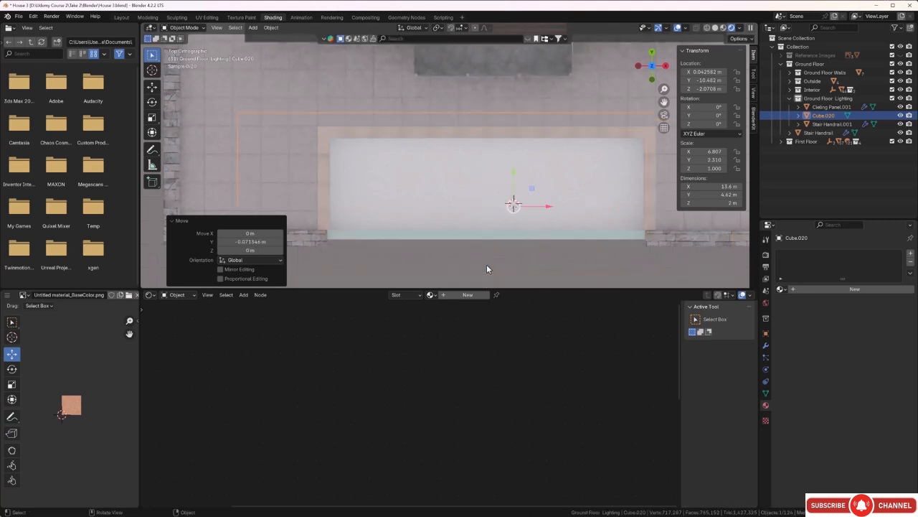
shift+middle_drag(493, 259, 449, 110)
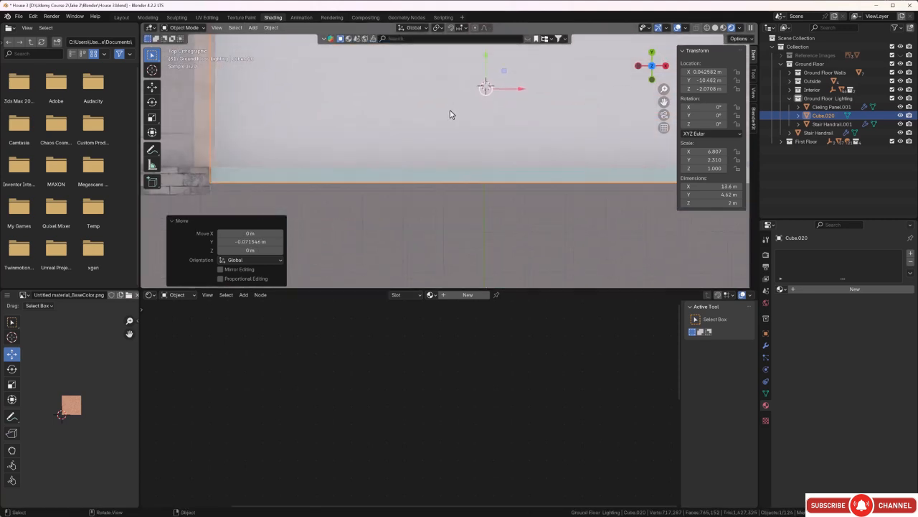
scroll(449, 191, up, 6)
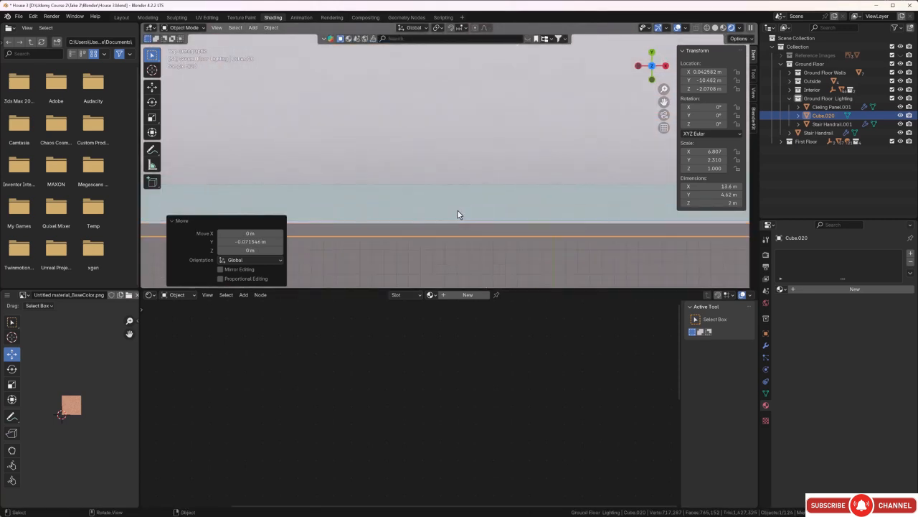
mouse_move(457, 210)
shift+middle_down()
mouse_move(472, 251)
mouse_move(454, 204)
shift+middle_up()
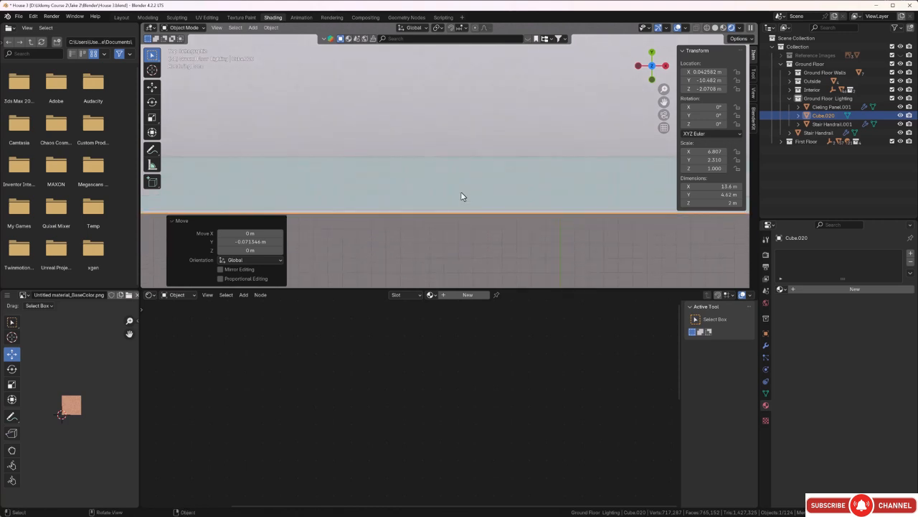
key(g)
key(y)
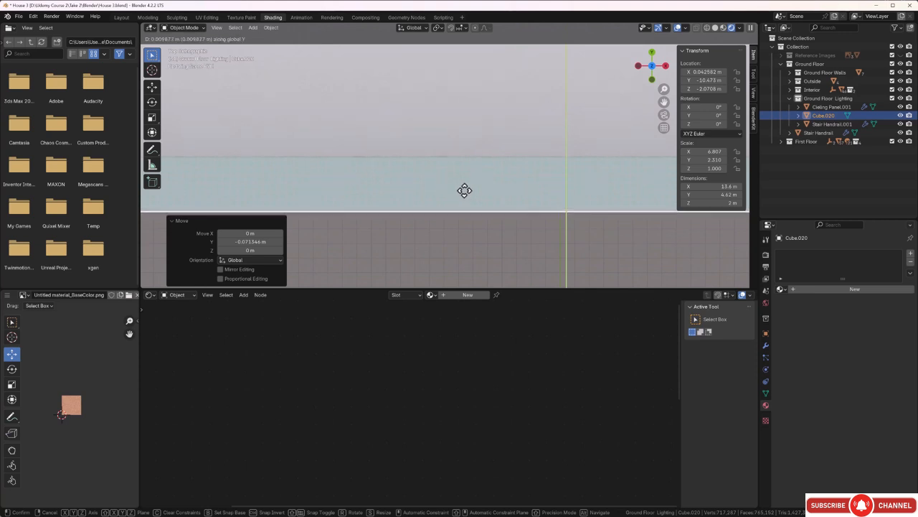
click(459, 199)
Raise the cube about 0.9 m along Z, towards the rim of the pool.
middle_drag(460, 231, 459, 183)
key(g)
key(z)
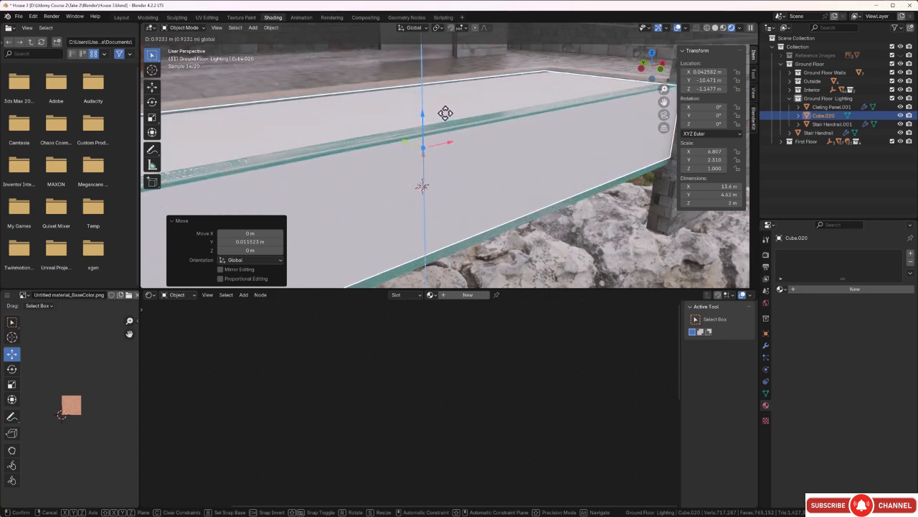
click(445, 113)
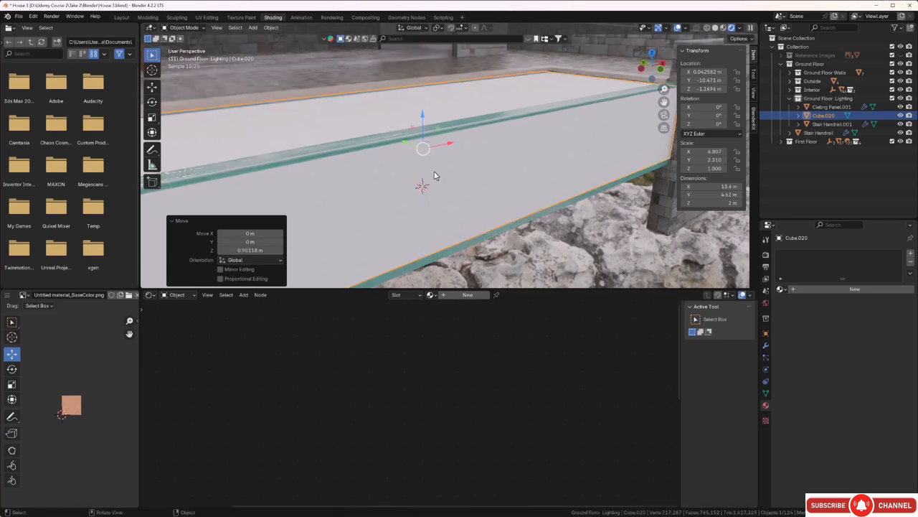
Select the tiled pool, enter Edit Mode and isolate it in Local View.
middle_drag(445, 113, 469, 167)
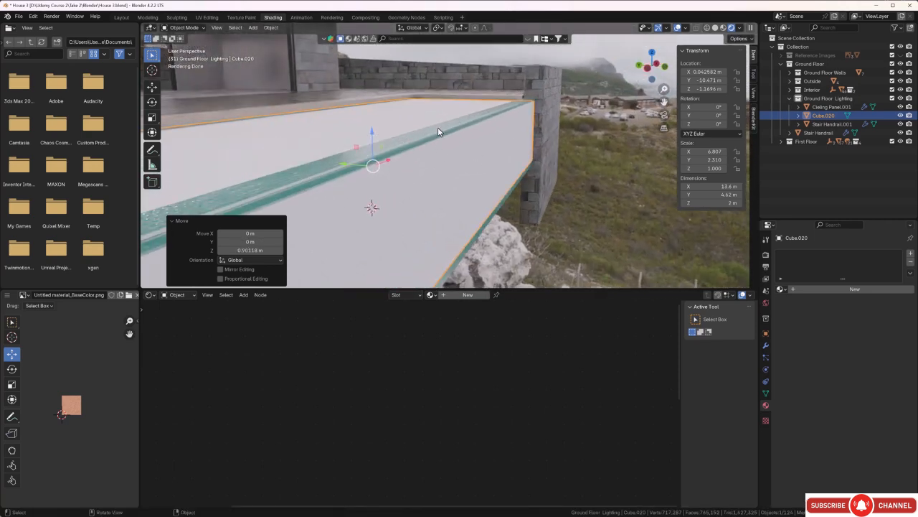
middle_drag(479, 149, 343, 155)
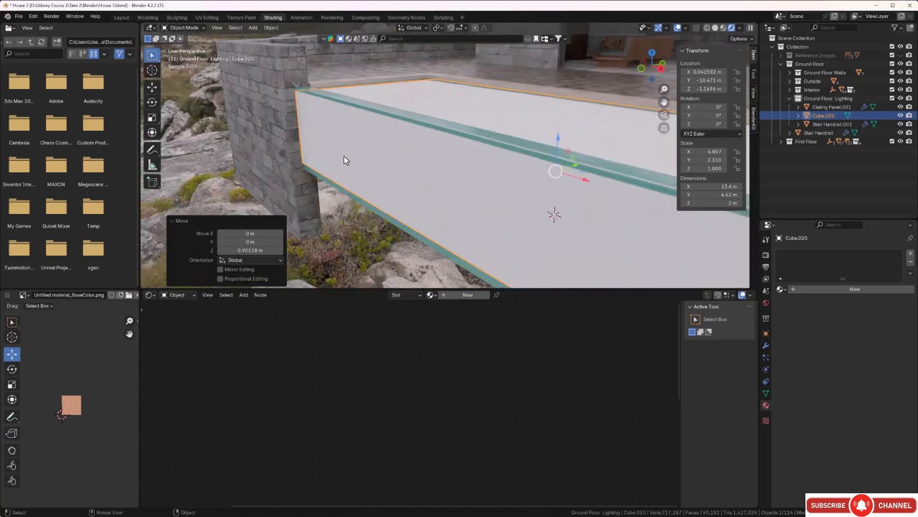
scroll(442, 123, up, 2)
click(451, 118)
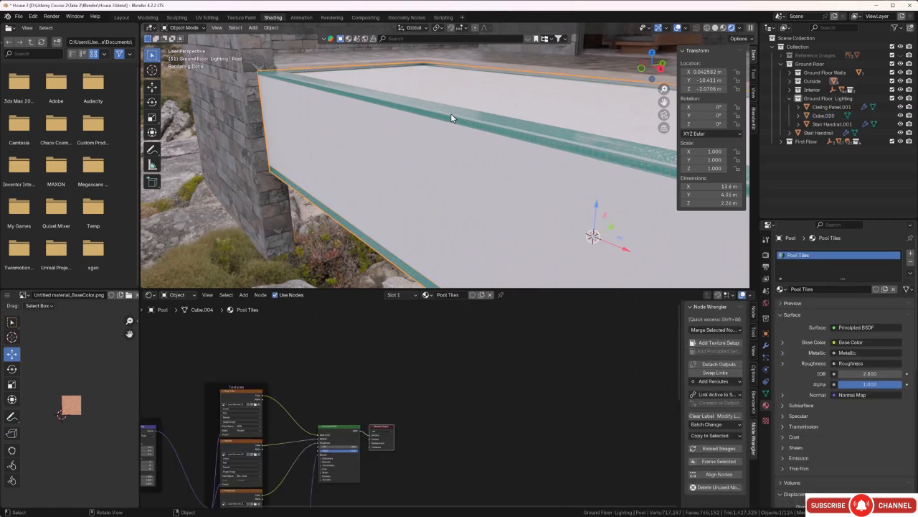
key(Tab)
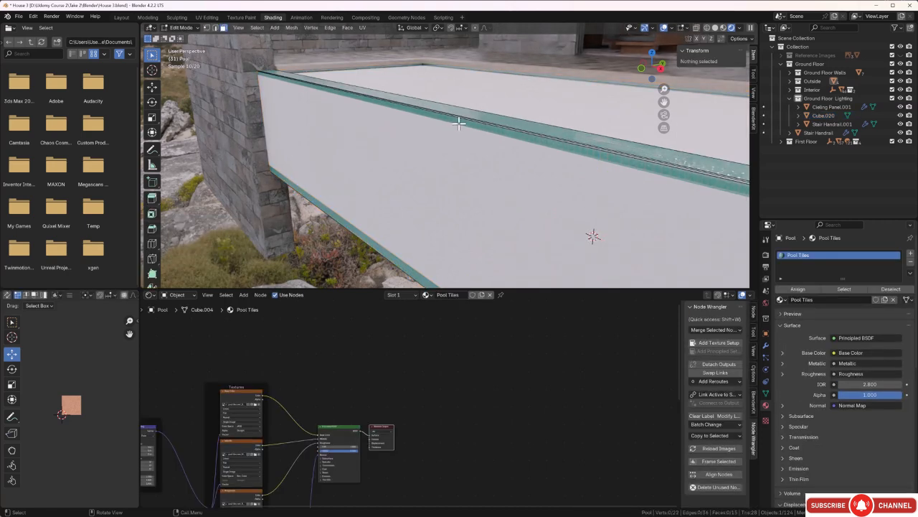
middle_drag(452, 119, 445, 130)
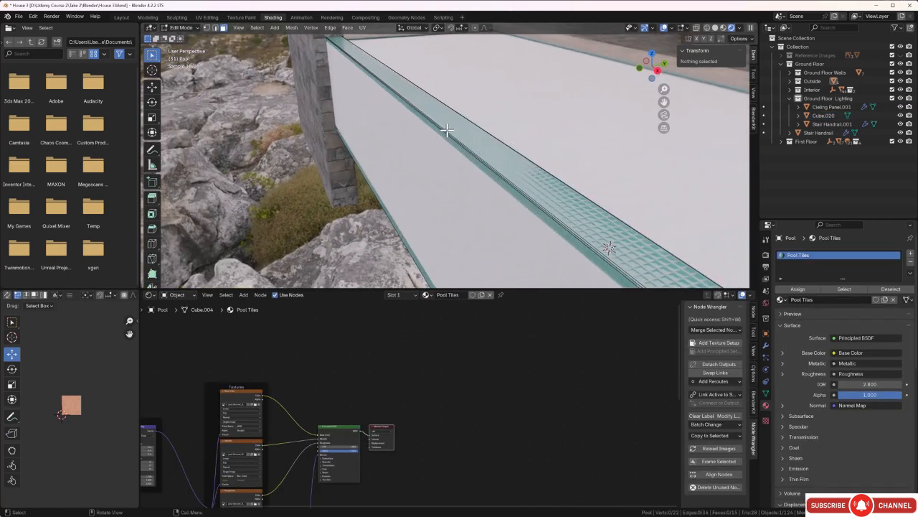
key(slash)
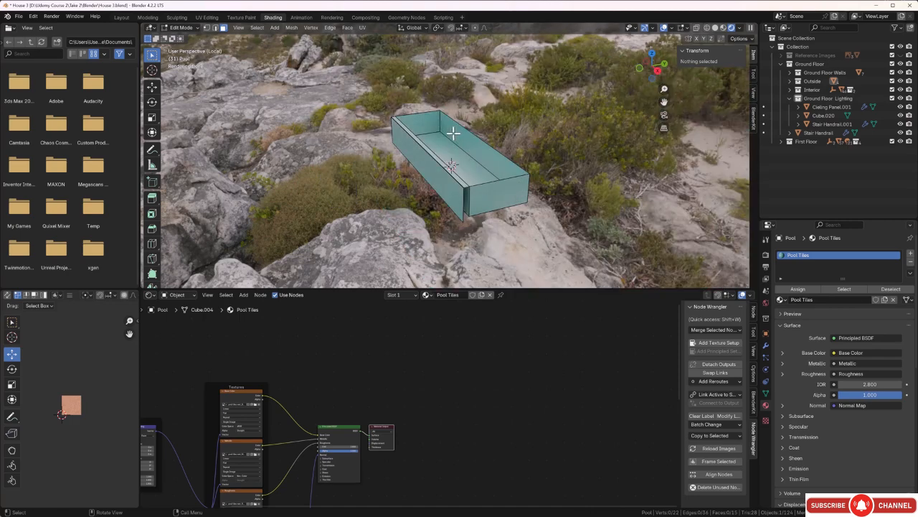
Select the pool's overflow ledge and outer front panel faces, leaving out the adjoining end and inner walls.
middle_drag(425, 165, 441, 123)
scroll(453, 202, up, 4)
click(447, 116)
scroll(433, 150, up, 4)
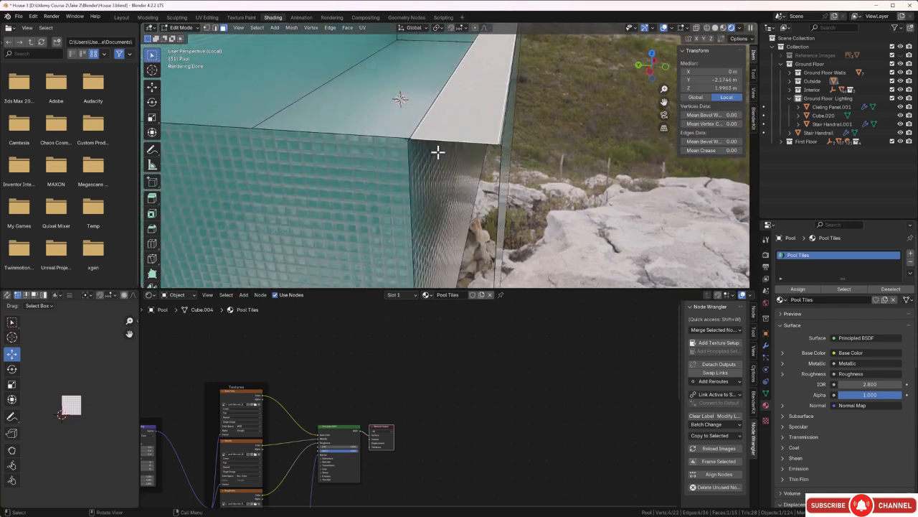
key(ctrl+KP_Add)
key(ctrl+KP_Add)
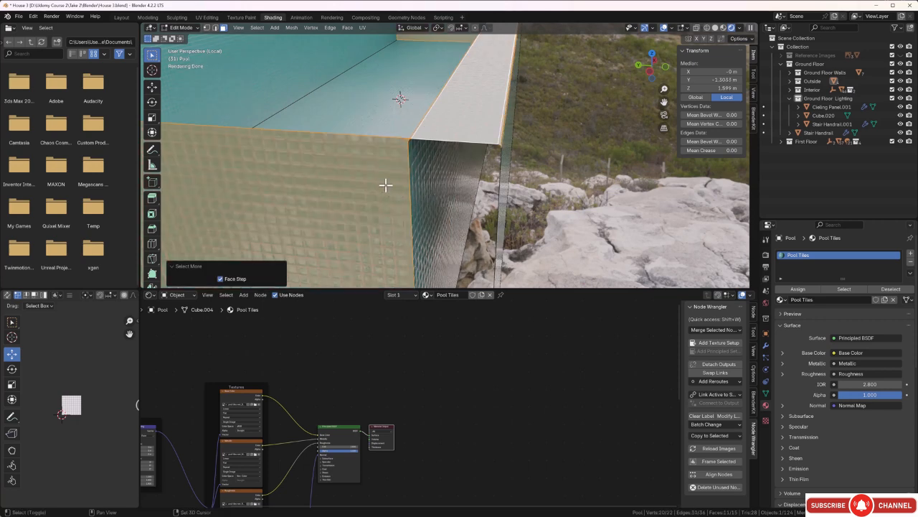
shift+click(362, 184)
scroll(386, 106, down, 3)
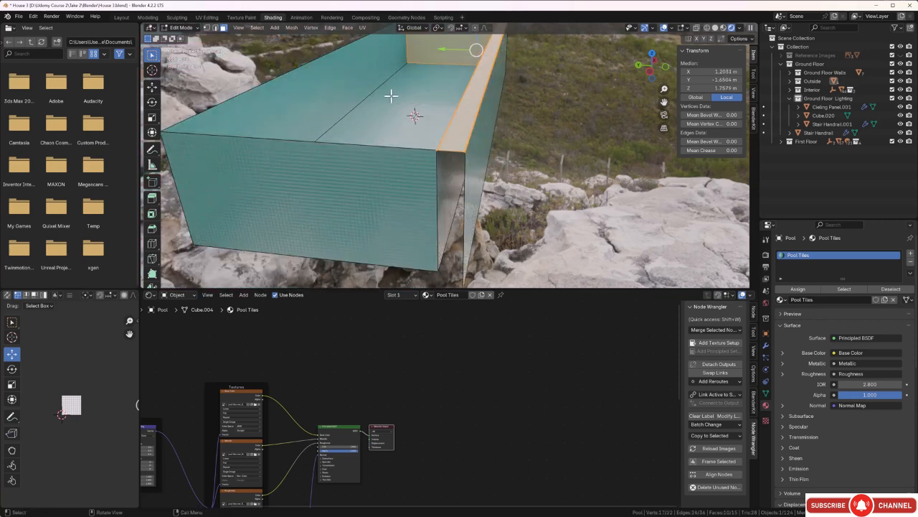
shift+click(425, 51)
middle_drag(427, 163, 511, 91)
shift+click(476, 127)
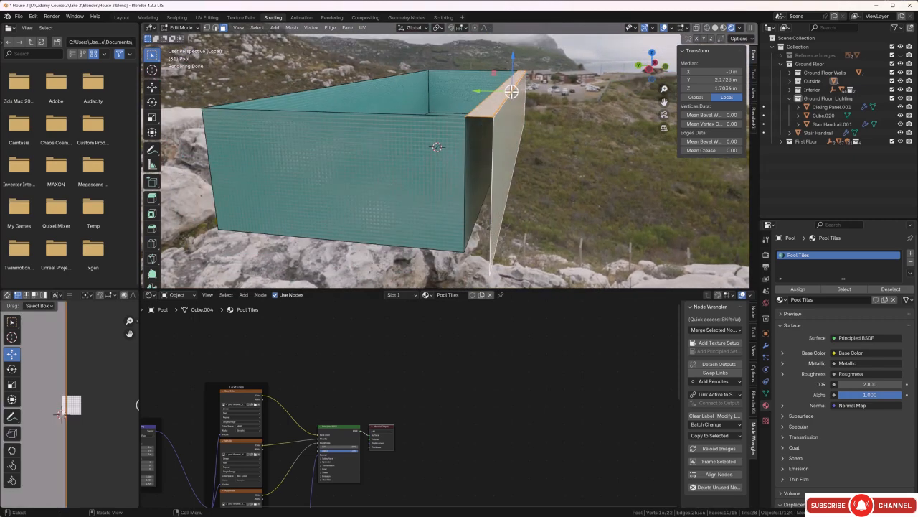
Deselect the stray thin faces at both ends of the pool's overflow ledge.
drag(512, 58, 513, 61)
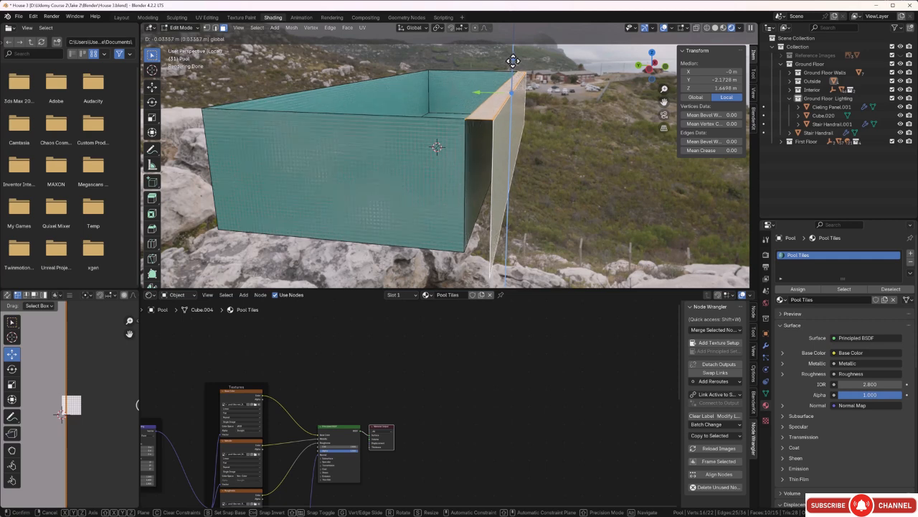
right_click(513, 61)
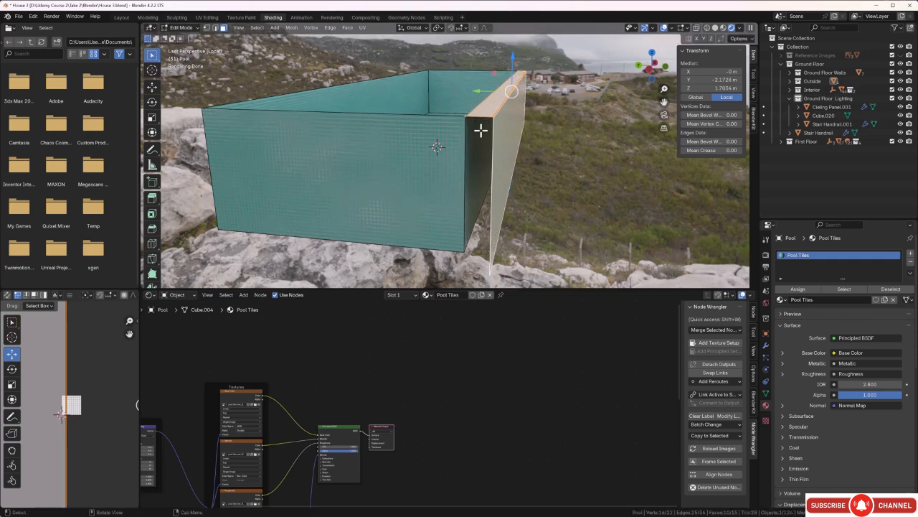
scroll(480, 130, up, 5)
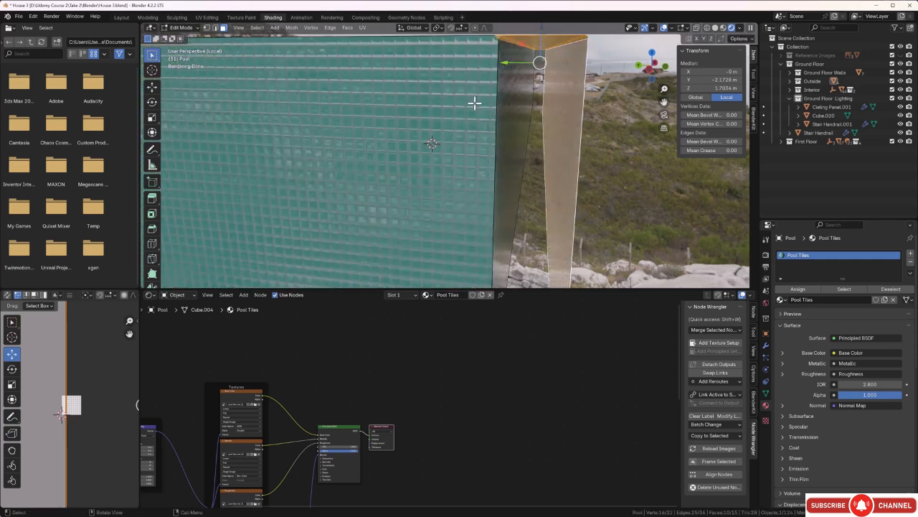
middle_drag(474, 103, 469, 129)
shift+click(479, 123)
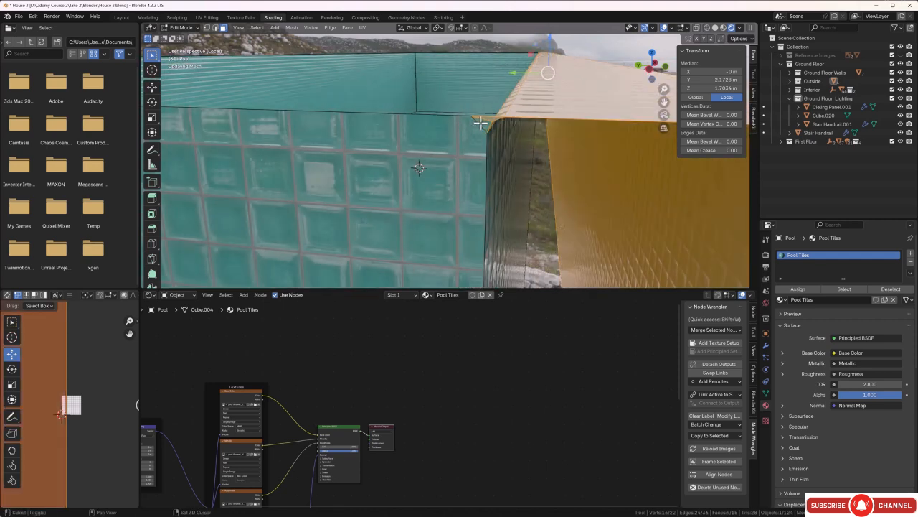
scroll(484, 118, down, 4)
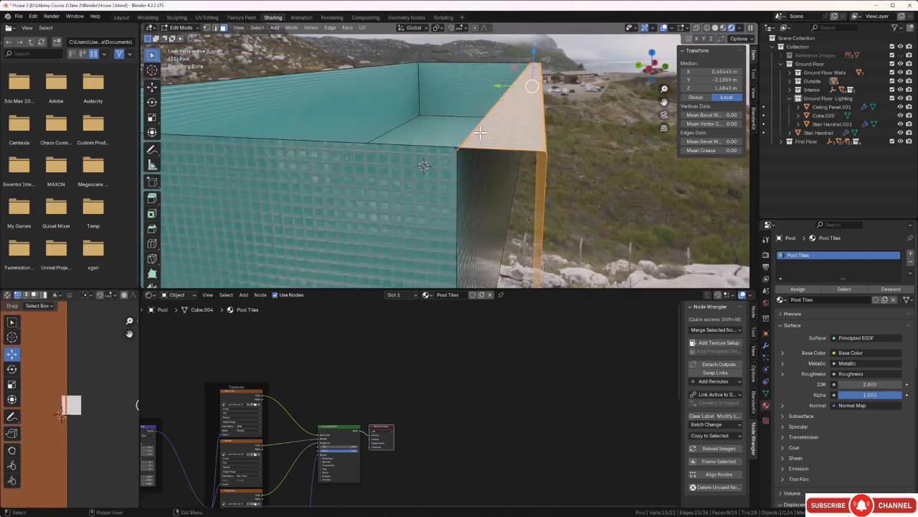
middle_drag(504, 143, 444, 144)
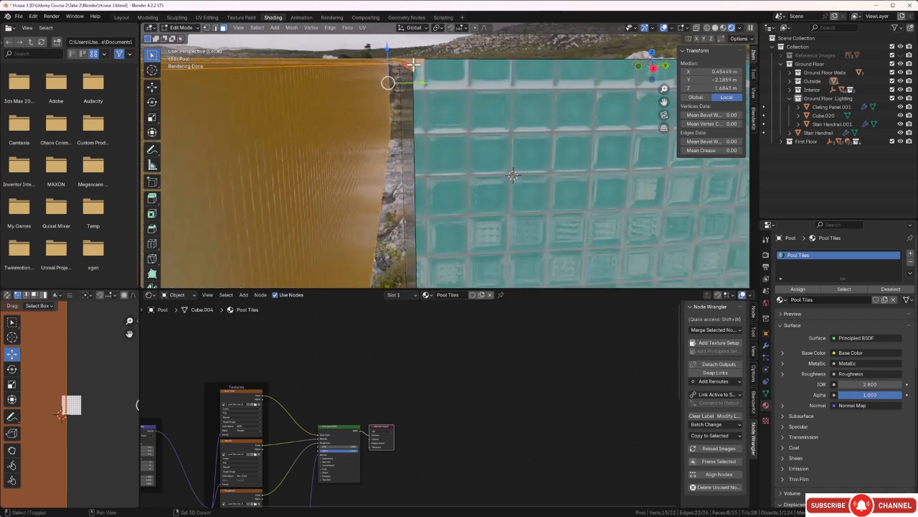
shift+click(412, 64)
shift+click(410, 63)
scroll(411, 63, down, 8)
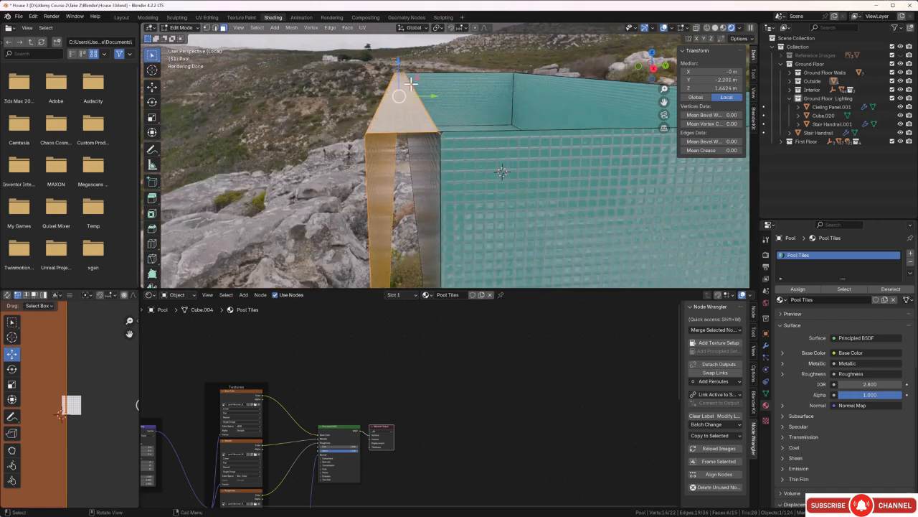
Lower the selected ledge and outer panel faces by about 0.078 m along Z.
drag(399, 62, 396, 67)
scroll(408, 128, down, 2)
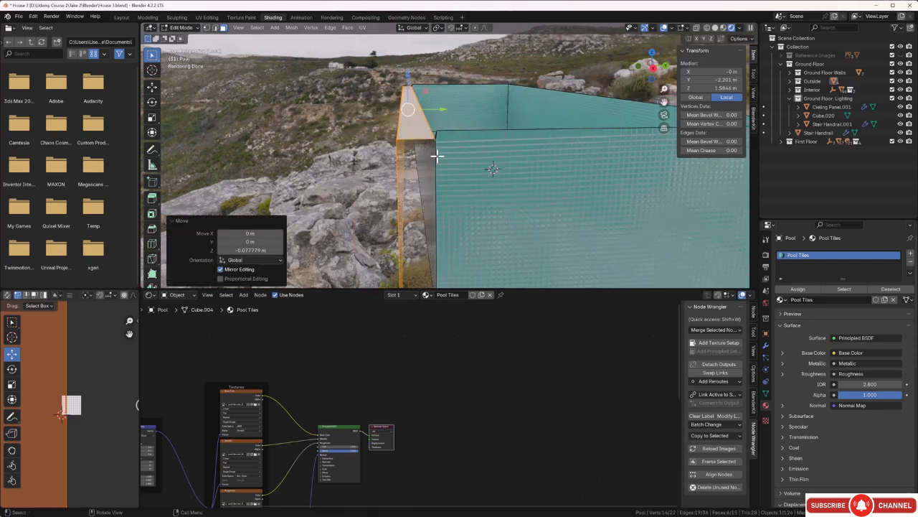
middle_drag(437, 157, 584, 154)
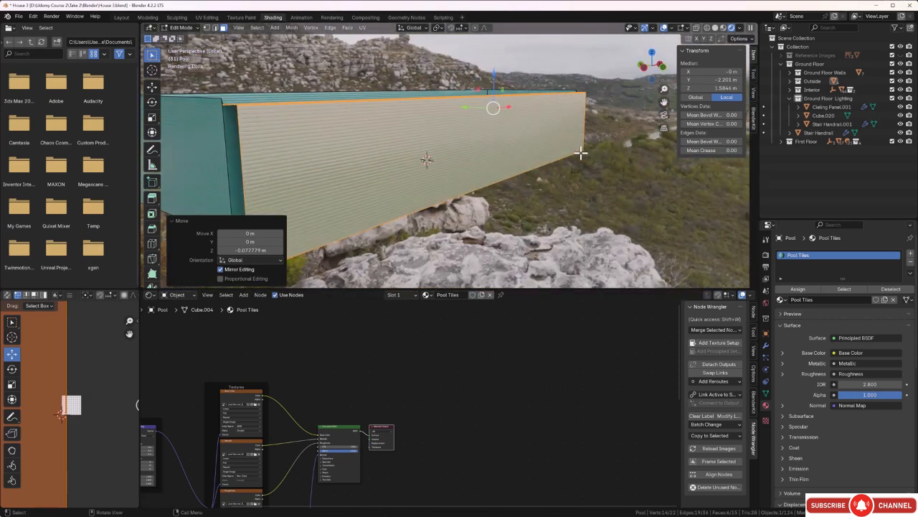
Leave Edit Mode and Local View on the pool to bring back the whole scene.
key(Tab)
scroll(524, 139, down, 2)
middle_drag(523, 140, 527, 148)
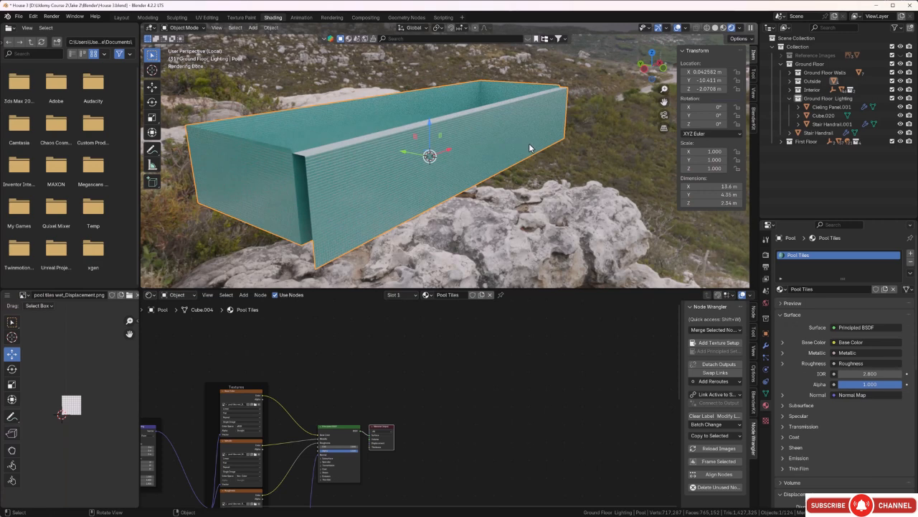
key(KP_Divide)
scroll(496, 155, down, 5)
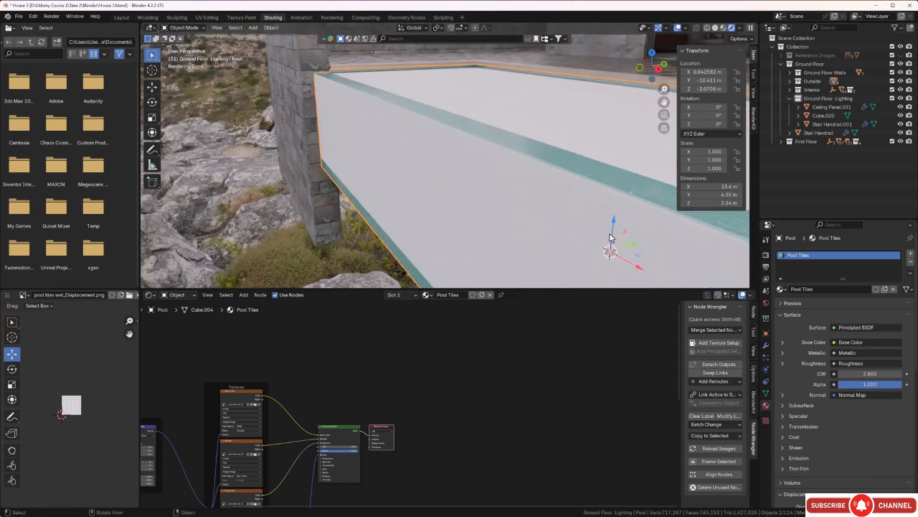
Raise the white water volume by about 0.004 m along Z and apply its rotation and scale.
click(577, 113)
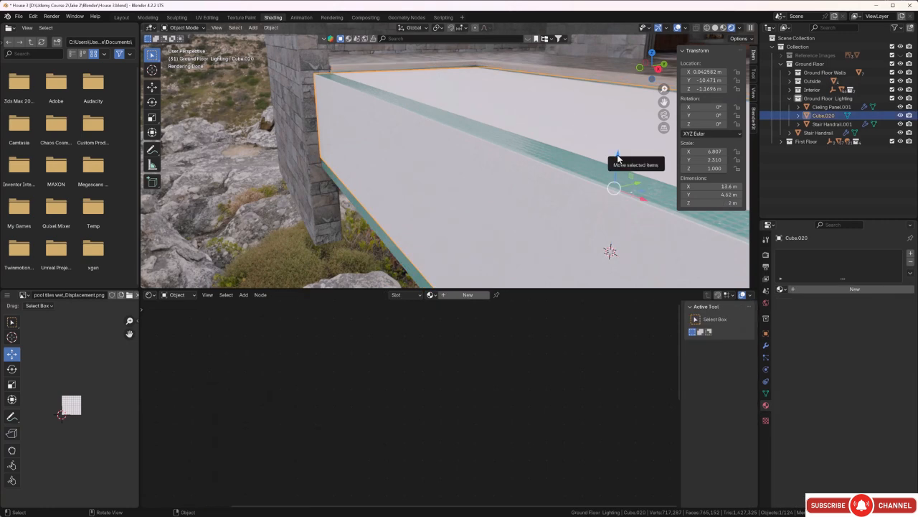
drag(617, 157, 617, 154)
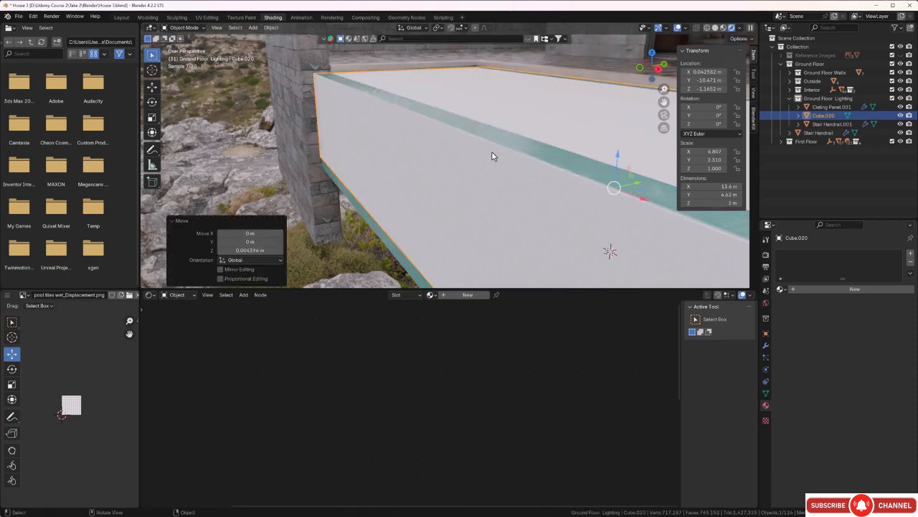
middle_drag(492, 153, 547, 164)
scroll(468, 138, down, 1)
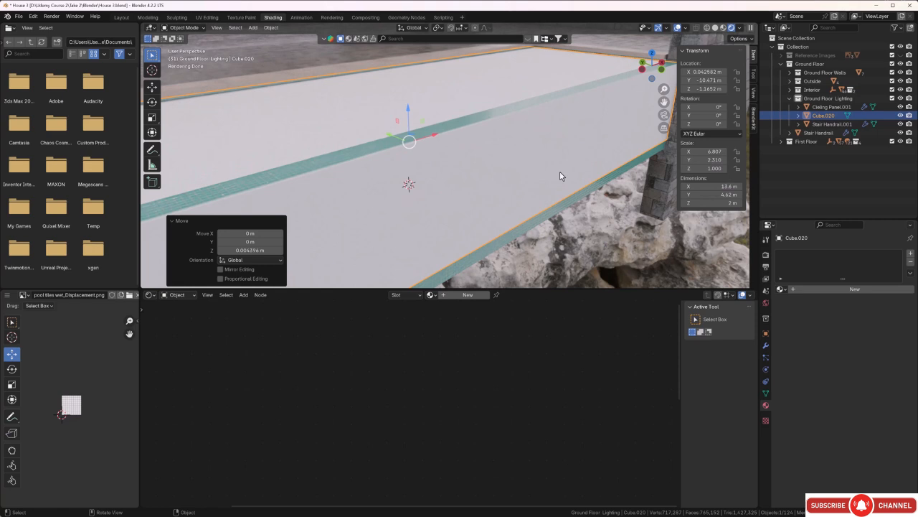
key(ctrl+a)
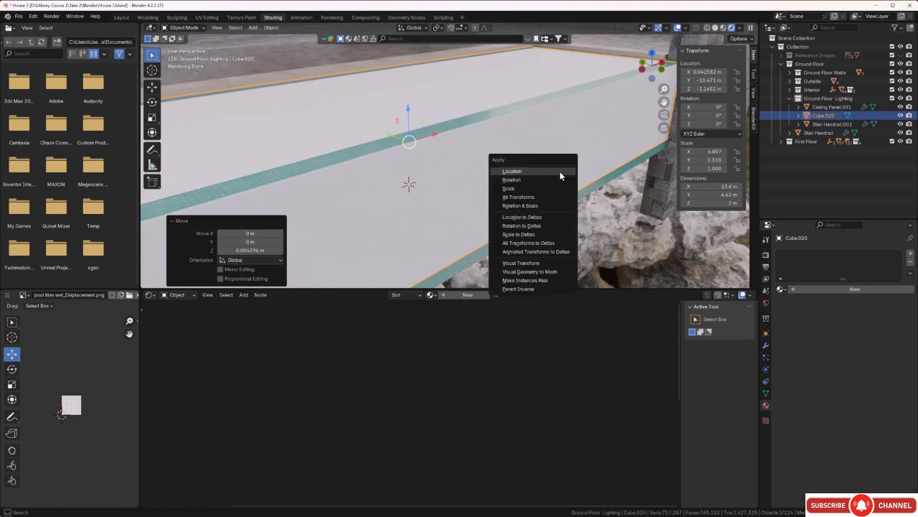
click(531, 206)
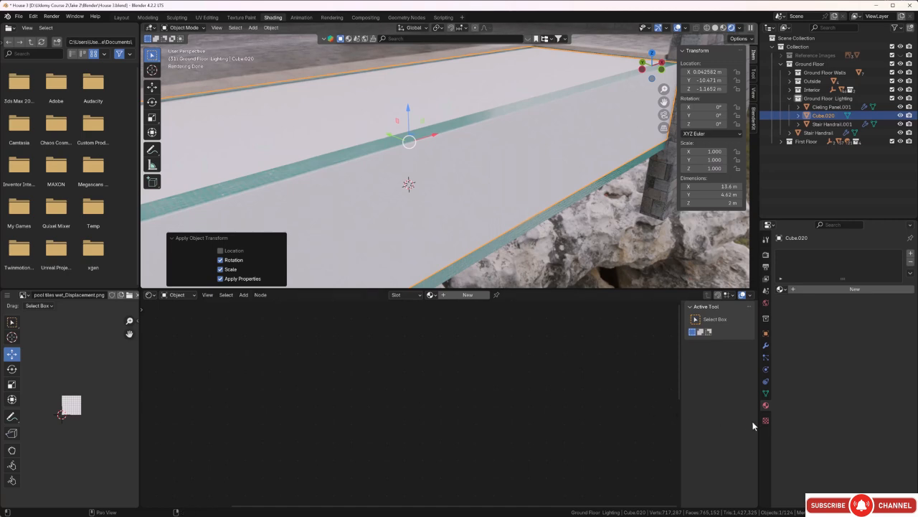
Create a new material named Pool Water on the water volume.
click(838, 289)
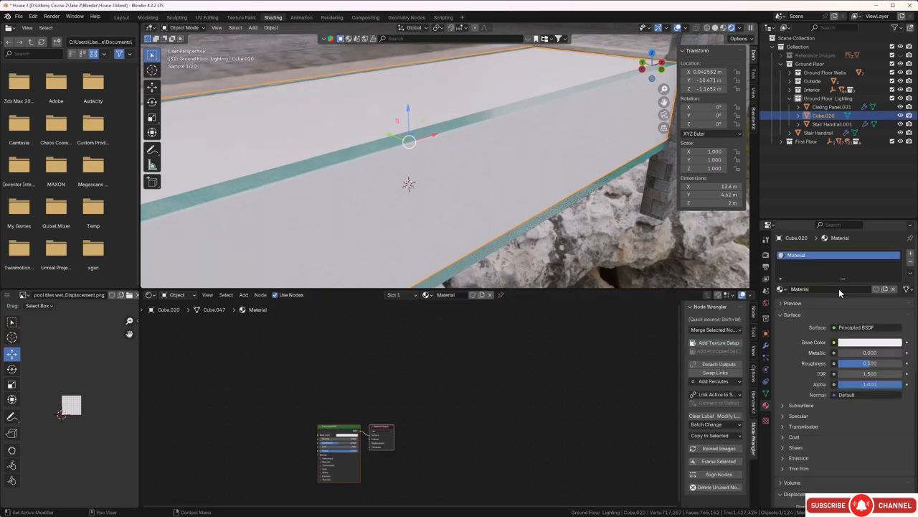
click(823, 289)
key(BackSpace)
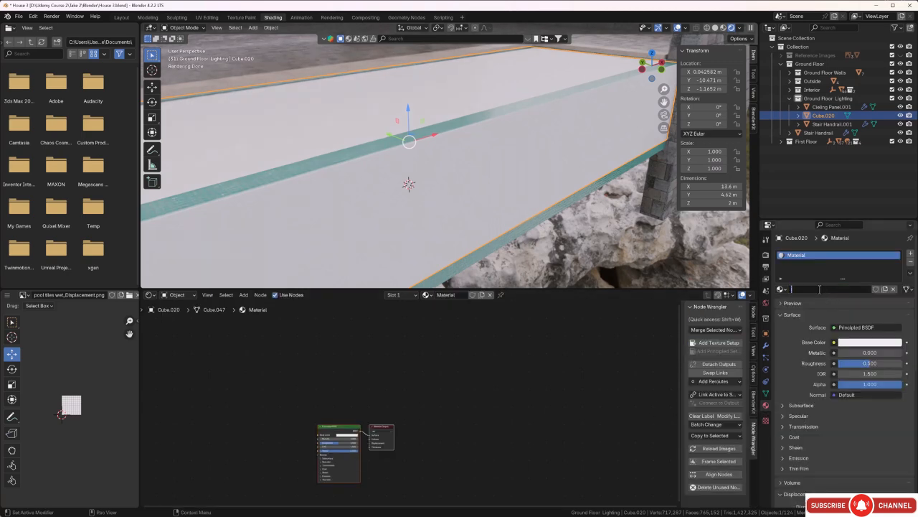
text(pOOL wATE)
key(BackSpace)
key(BackSpace)
key(BackSpace)
key(BackSpace)
key(BackSpace)
key(BackSpace)
key(BackSpace)
key(BackSpace)
key(BackSpace)
text(Pool Wate)
key(Return)
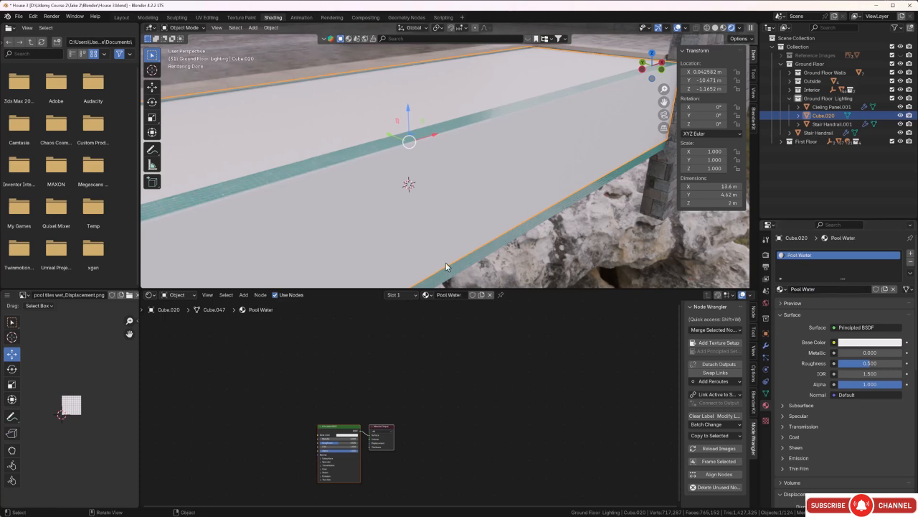
Enlarge the Shader Editor area to make room for the Pool Water node graph.
middle_drag(426, 200, 443, 211)
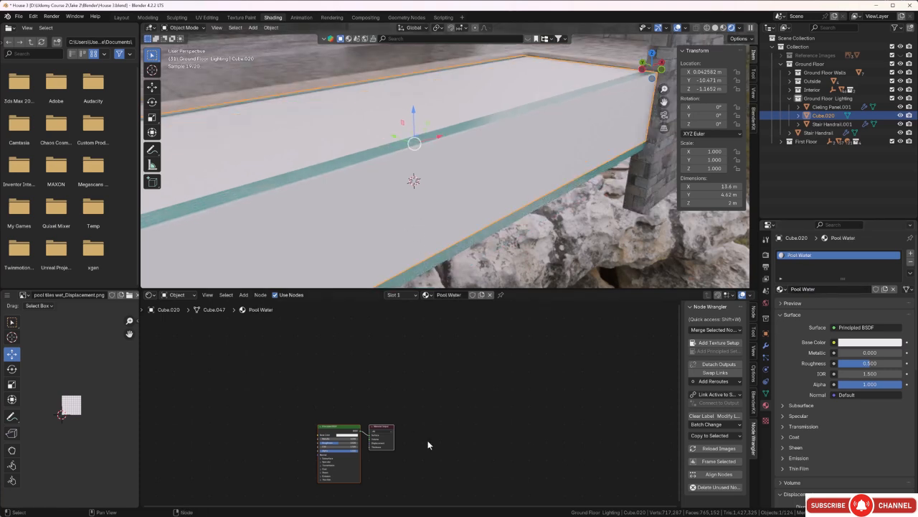
middle_drag(429, 443, 506, 400)
scroll(429, 418, up, 2)
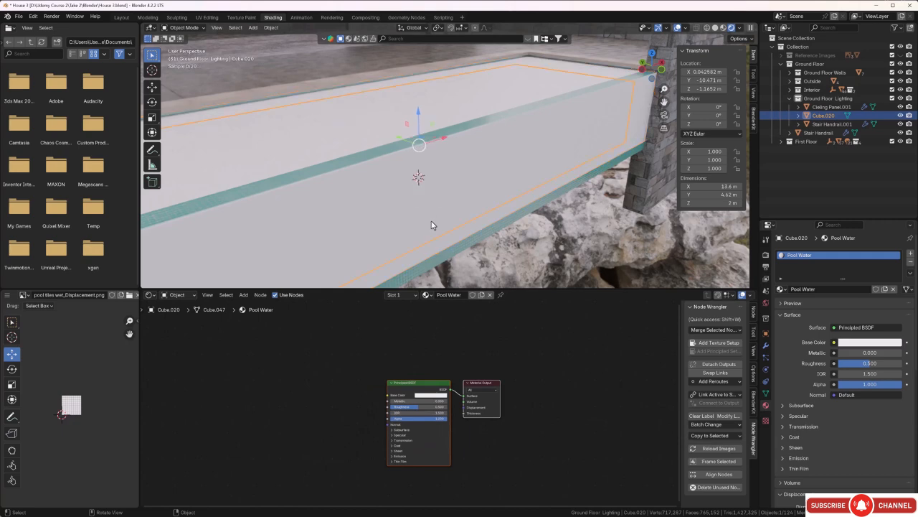
scroll(432, 223, down, 1)
drag(542, 289, 564, 223)
middle_drag(525, 324, 528, 330)
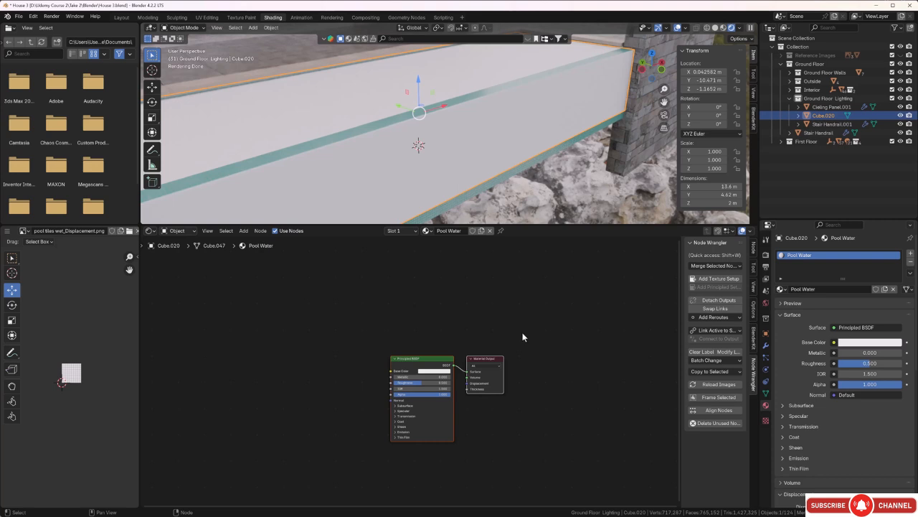
Add a Noise Texture node above and well to the left of the Principled BSDF node.
key(shift+a)
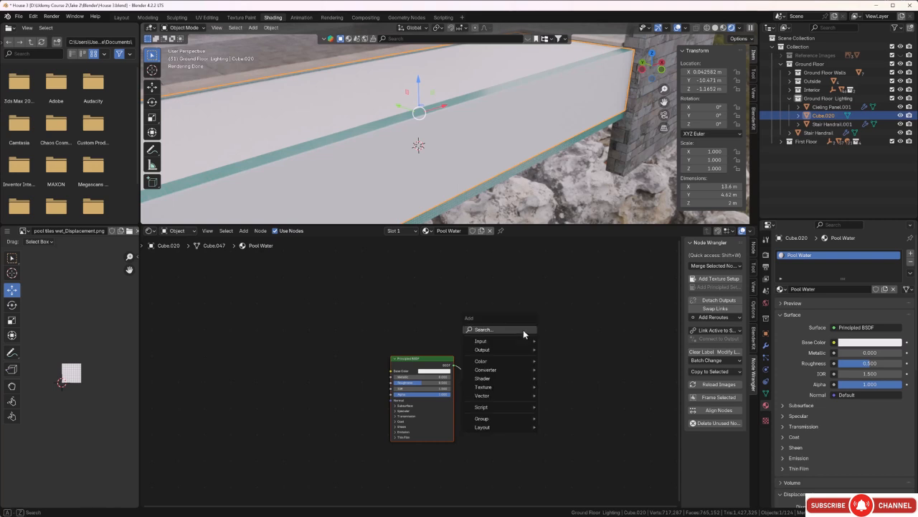
click(524, 330)
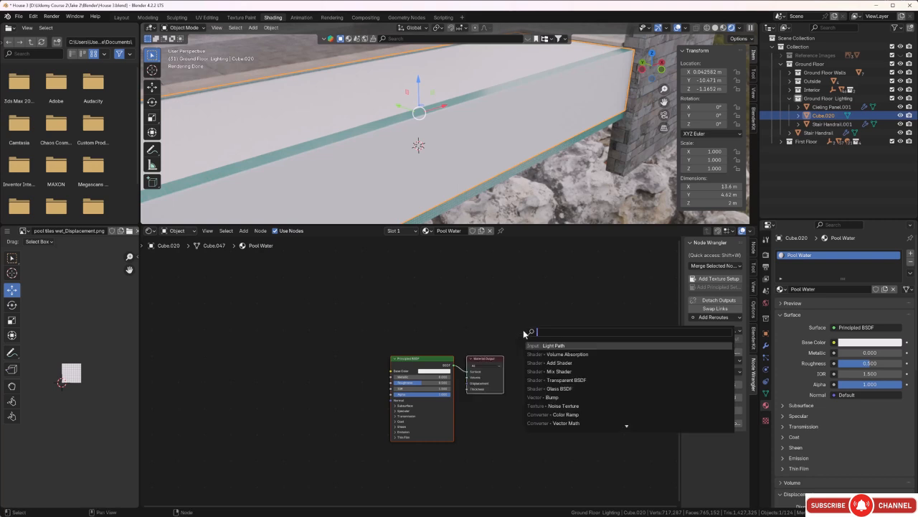
text(no)
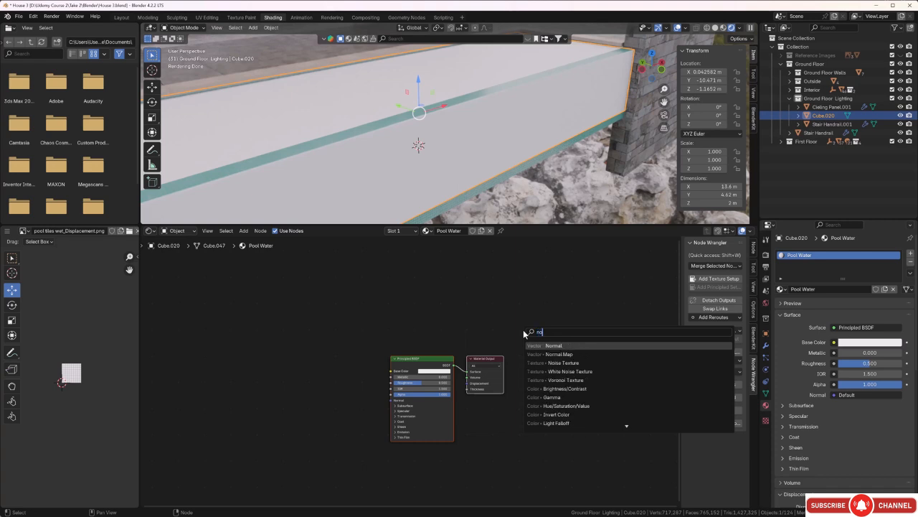
key(Down)
key(Down)
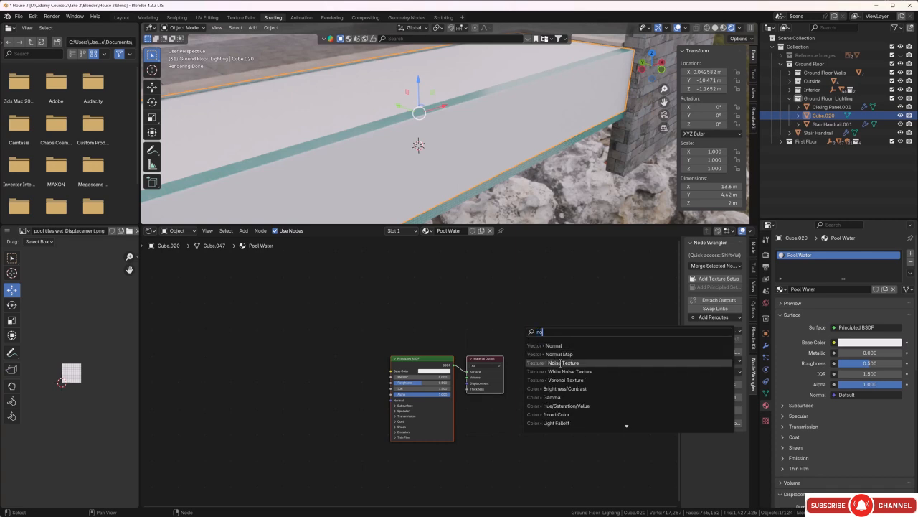
key(Return)
click(265, 284)
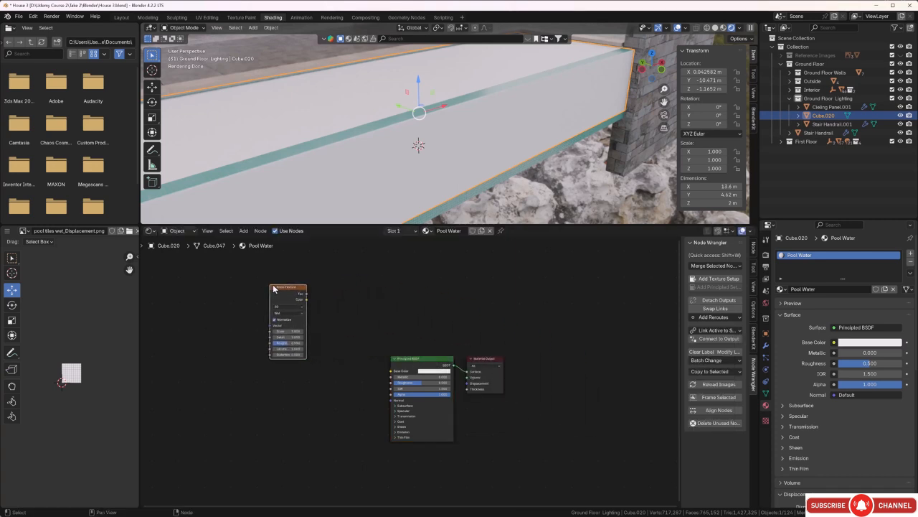
Move the Principled BSDF and Material Output nodes farther right, then spread the Material Output up and away from the shader.
drag(547, 334, 389, 478)
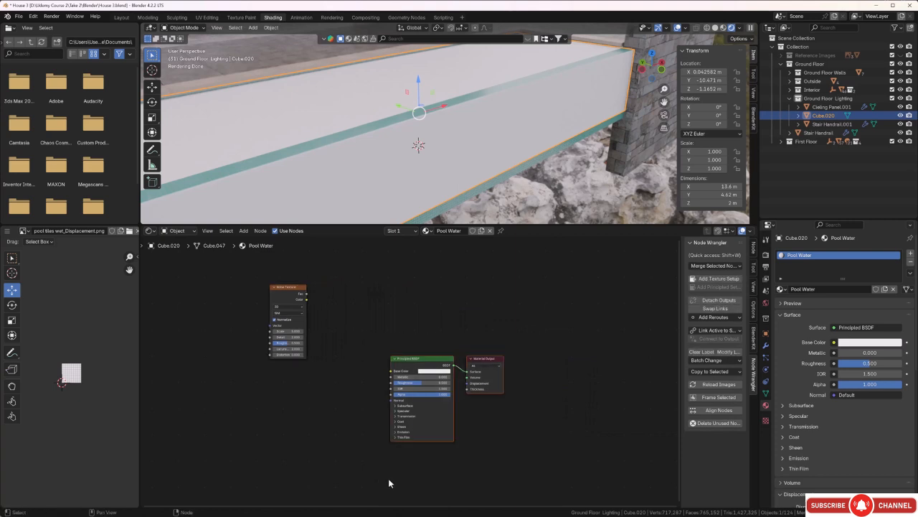
key(g)
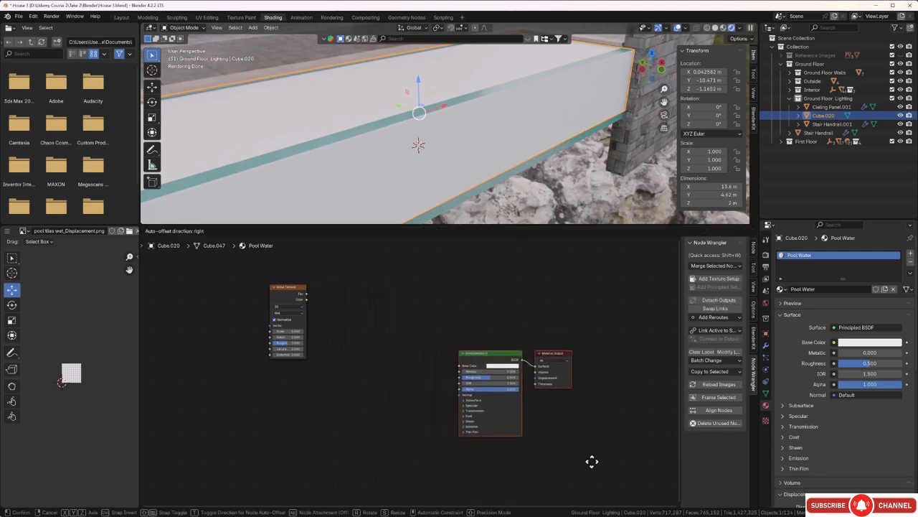
click(602, 469)
click(567, 371)
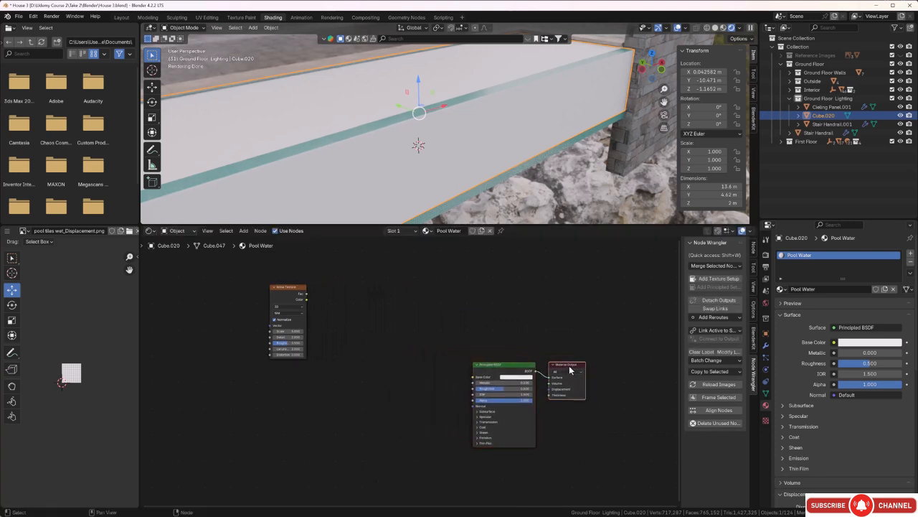
key(g)
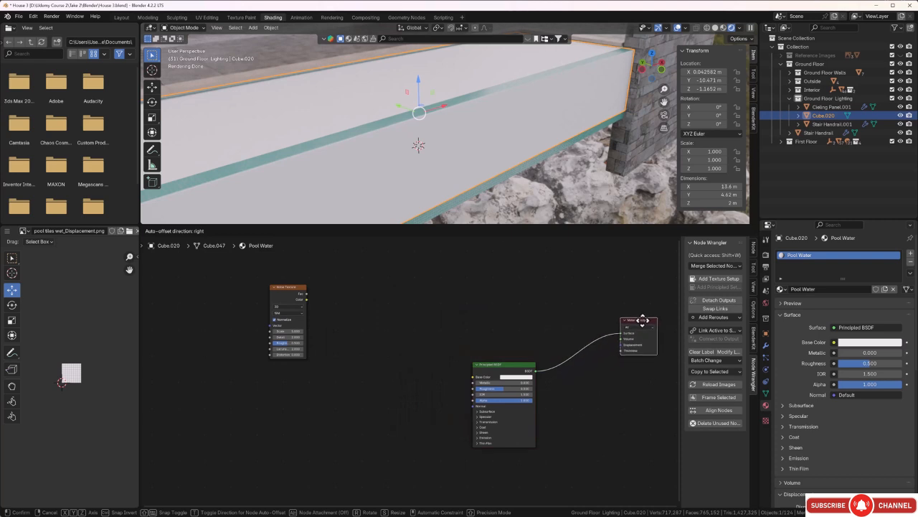
click(640, 324)
middle_drag(380, 326, 384, 337)
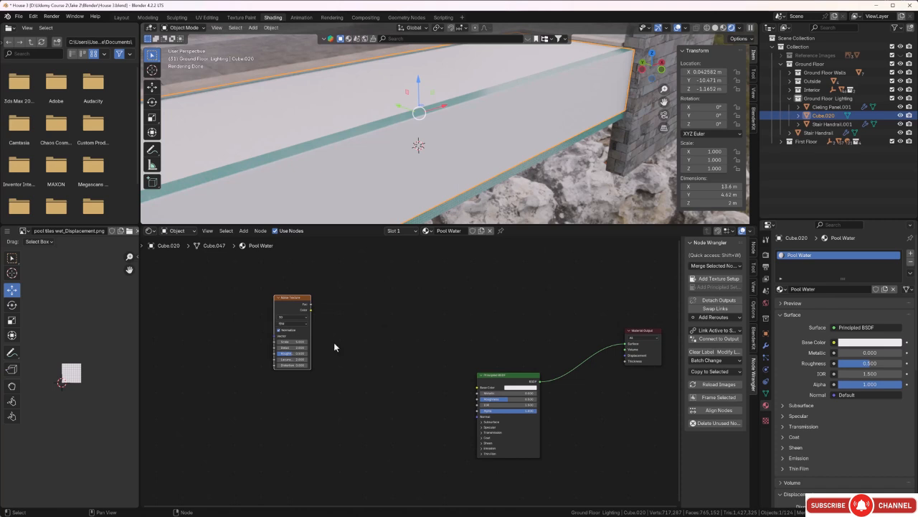
Add Texture Coordinate and Mapping nodes to the Noise Texture and link the UV output to the Mapping vector.
click(713, 279)
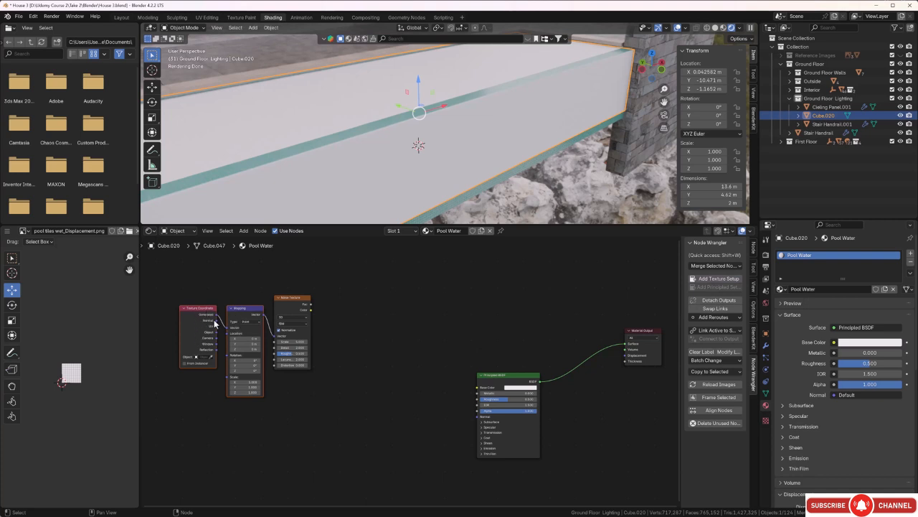
scroll(295, 412, up, 3)
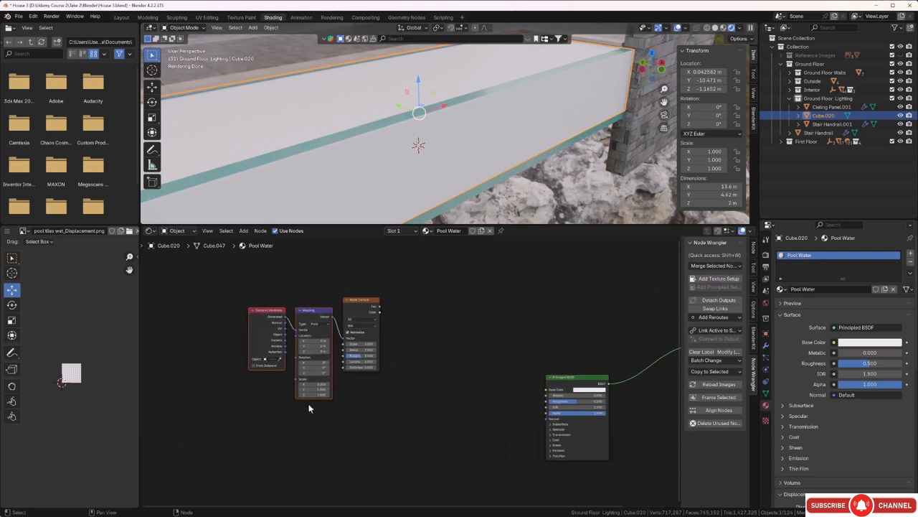
scroll(233, 351, up, 3)
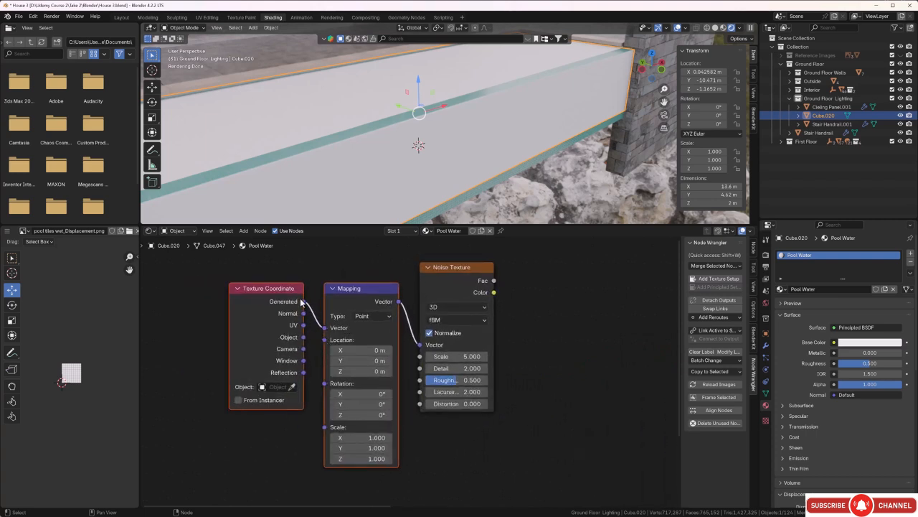
drag(304, 326, 325, 328)
Unwrap all faces of the water volume with Smart UV Project using an island margin of 0.020.
middle_drag(320, 166, 416, 167)
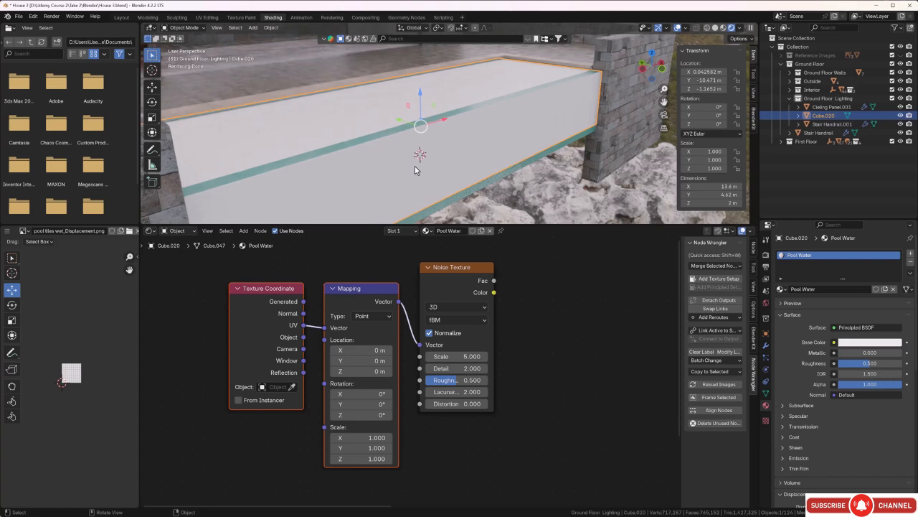
key(Tab)
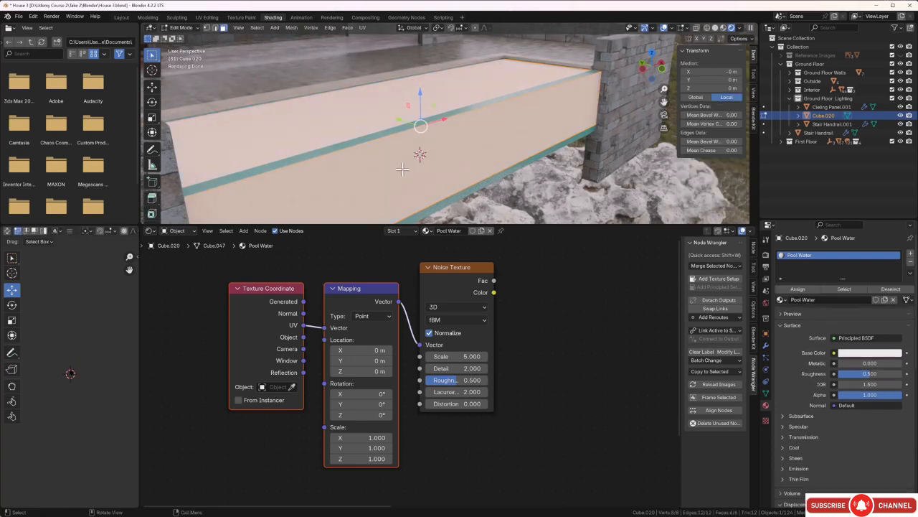
key(u)
click(394, 182)
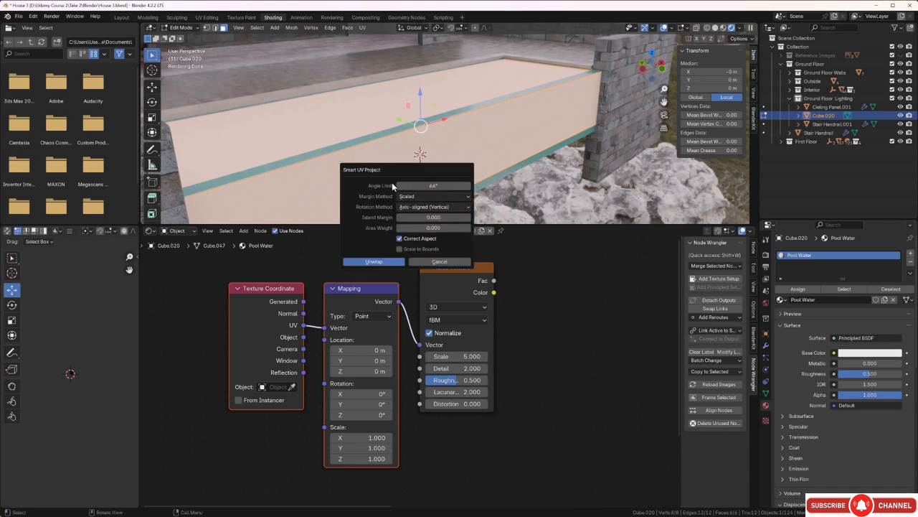
double_click(468, 218)
click(392, 263)
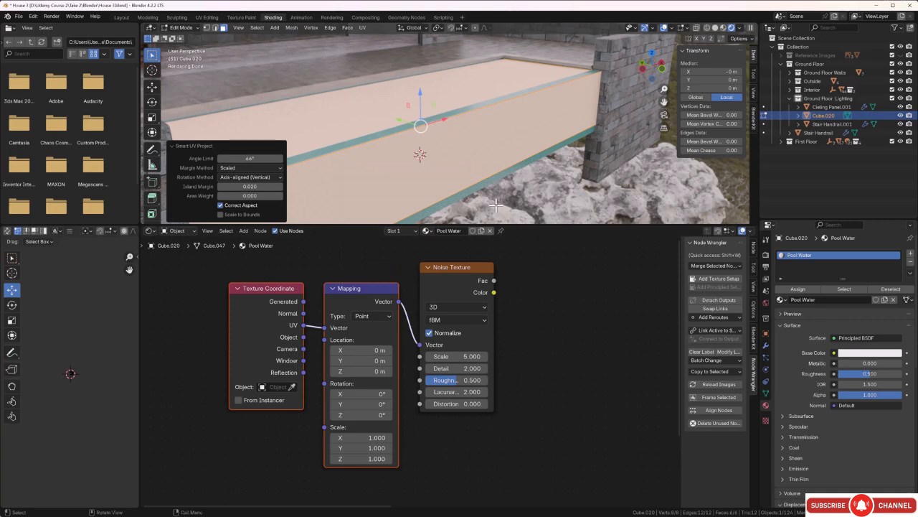
key(Tab)
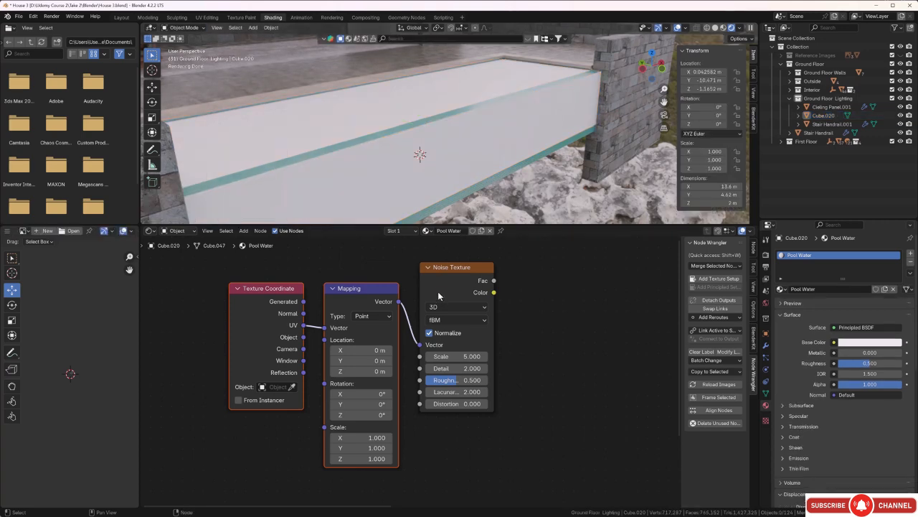
Add a Bump node right of the Noise Texture and link the noise Fac output to the Bump Height input.
middle_drag(552, 333, 380, 332)
scroll(500, 346, down, 3)
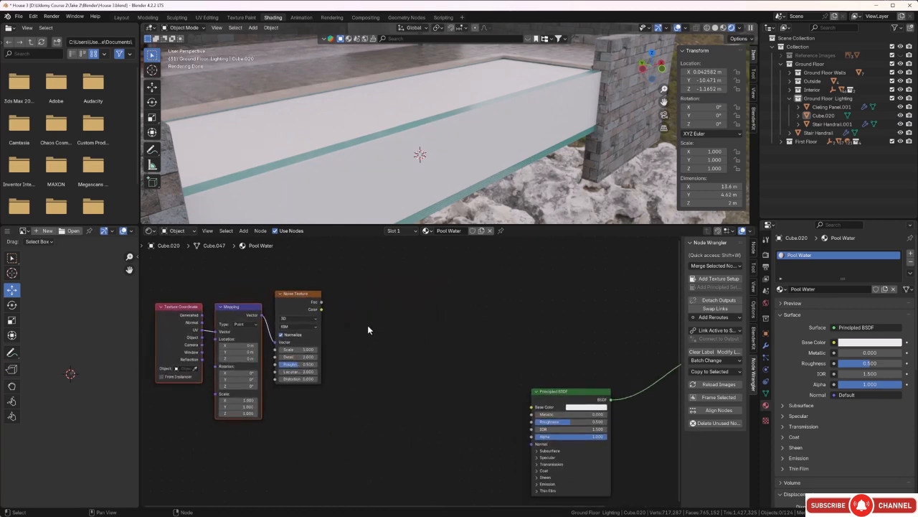
key(shift+a)
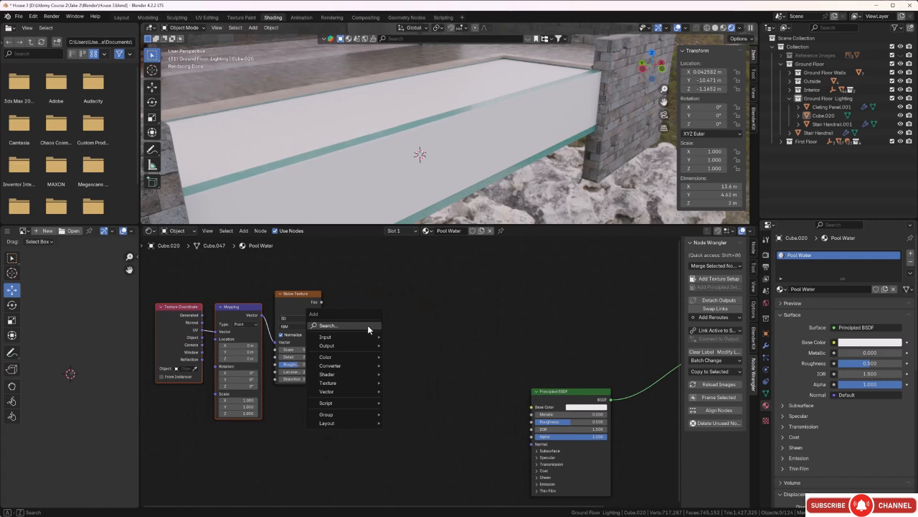
click(367, 325)
text(bu)
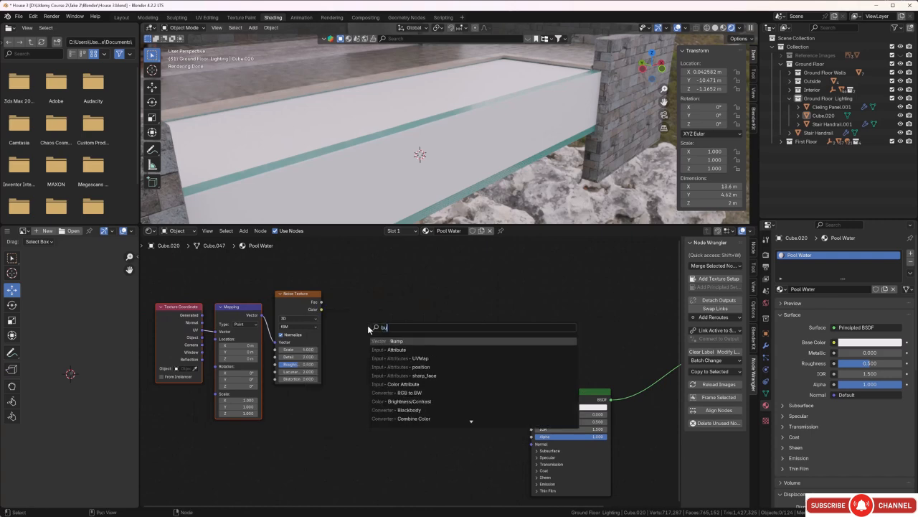
text(mp)
key(Return)
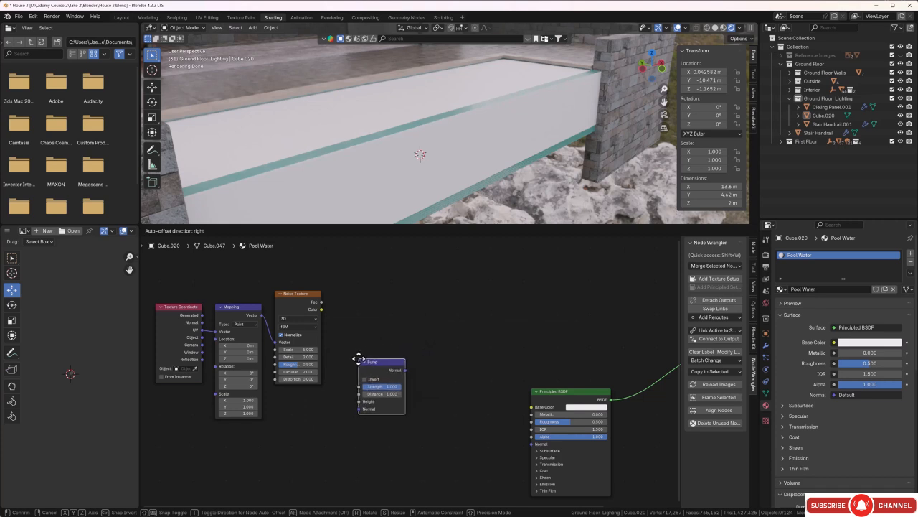
click(360, 355)
middle_drag(356, 353, 374, 328)
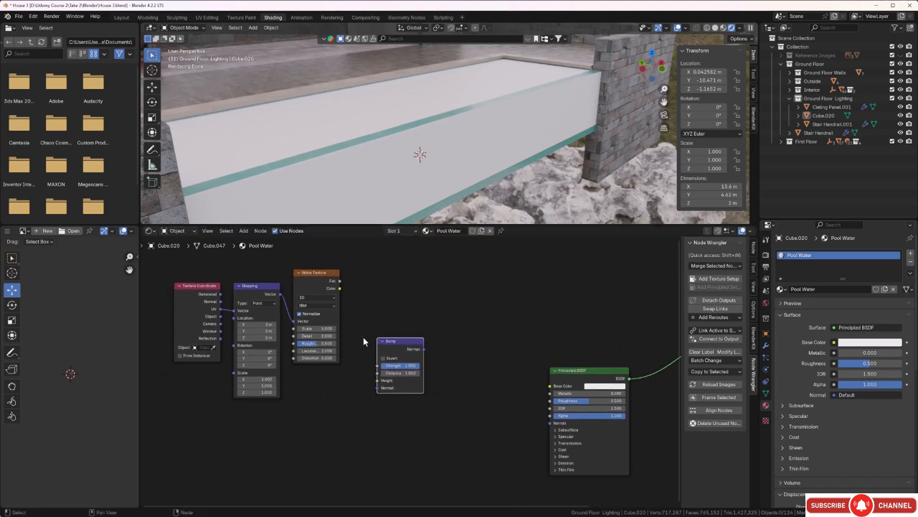
drag(339, 280, 373, 383)
Add a Glass BSDF node right of the Bump node and link the Bump Normal output to the Glass Normal input.
scroll(421, 311, down, 1)
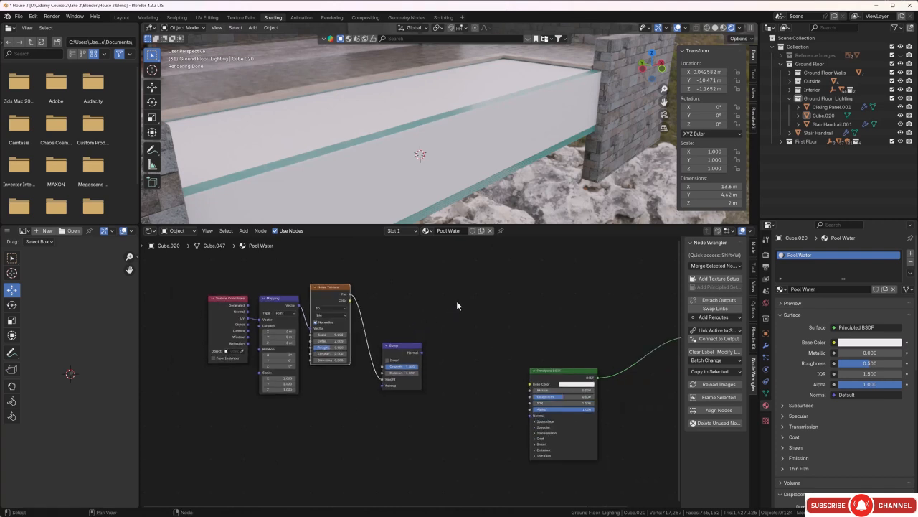
middle_drag(456, 301, 373, 316)
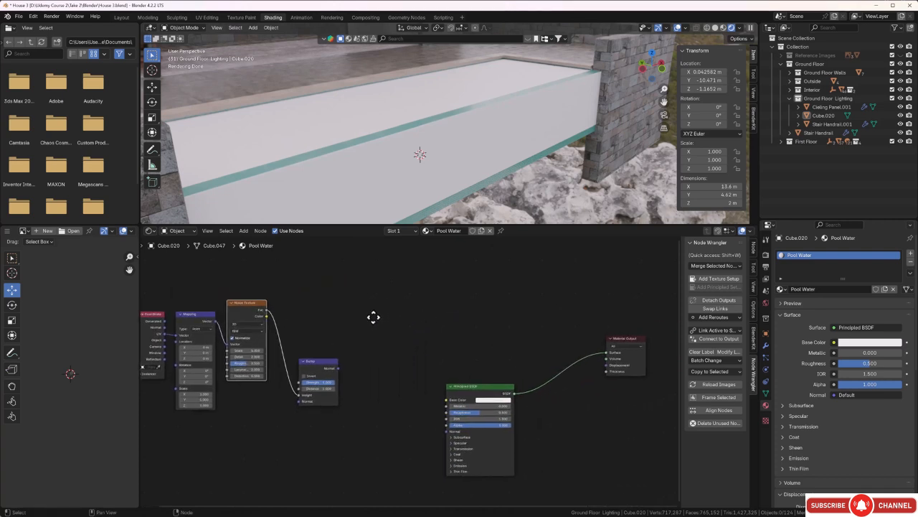
middle_drag(390, 340, 377, 323)
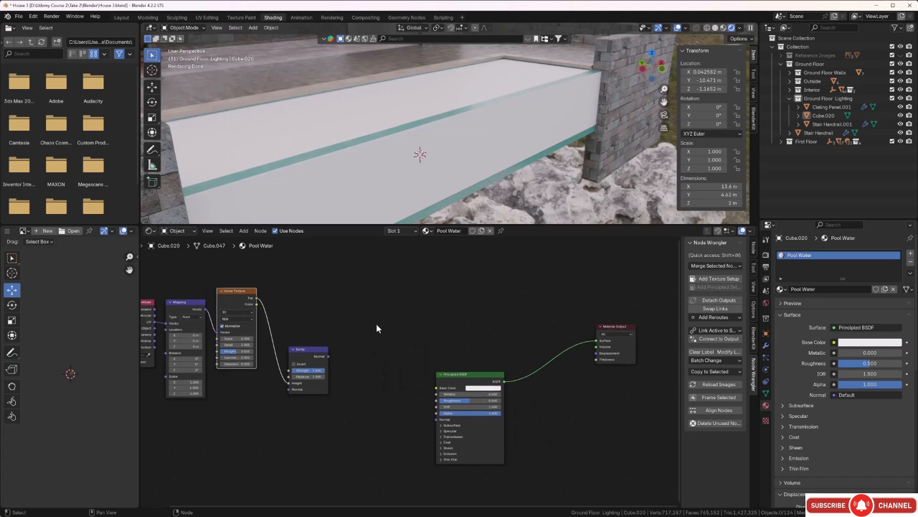
key(shift+a)
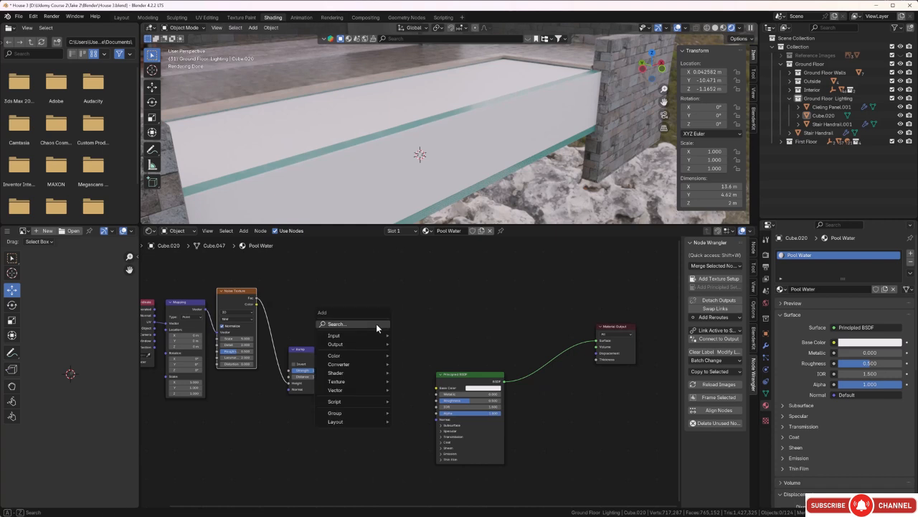
click(376, 324)
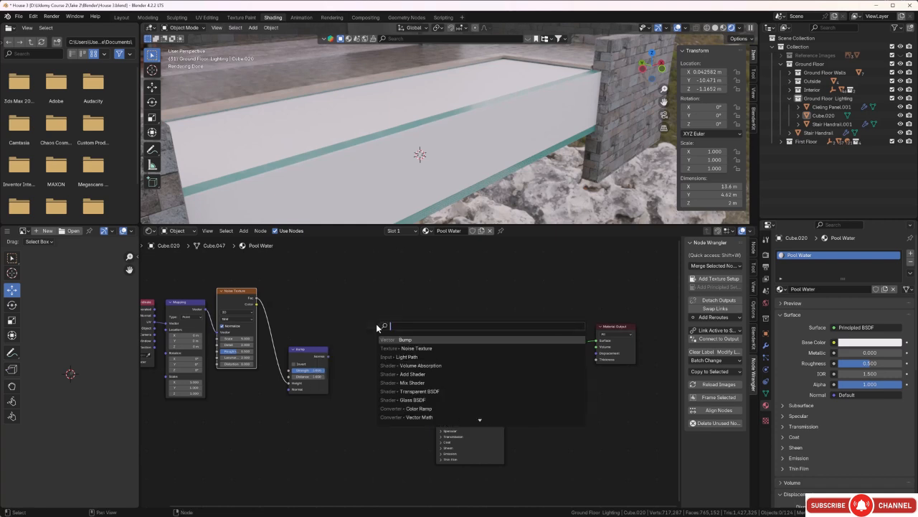
text(gl)
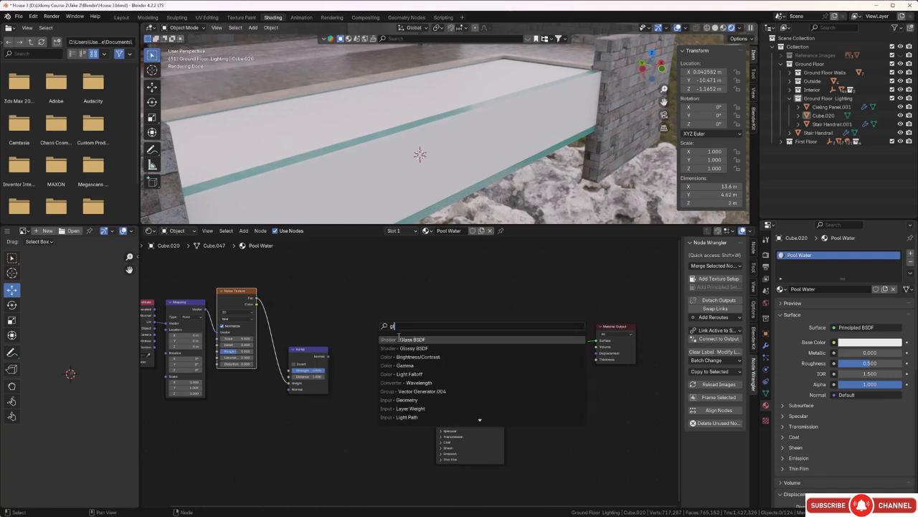
key(Return)
click(370, 318)
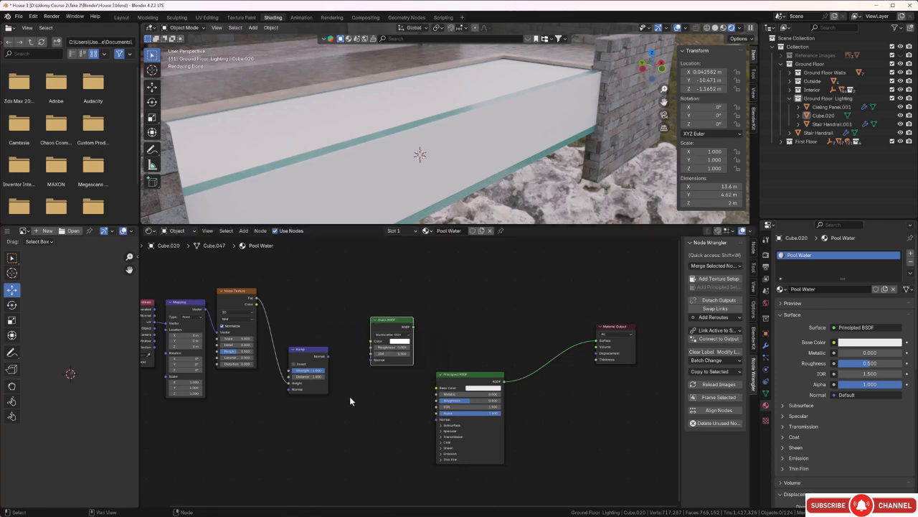
drag(328, 361, 366, 360)
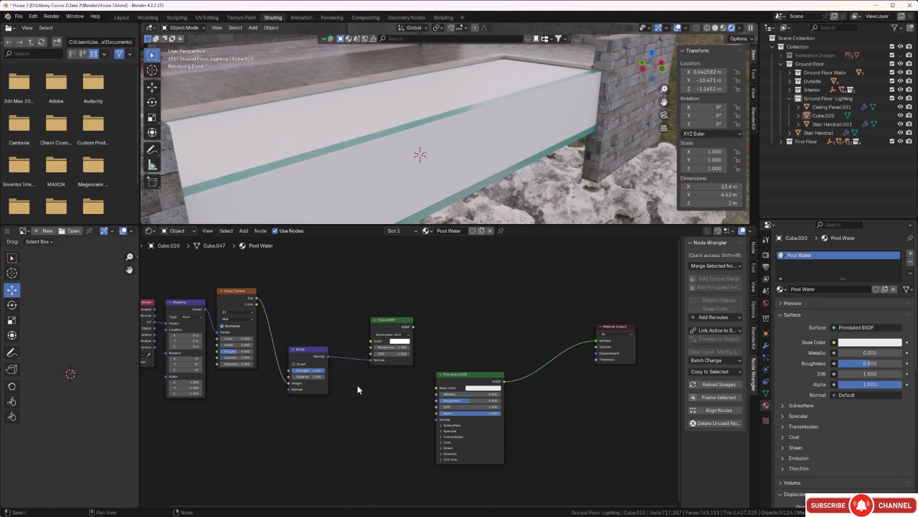
middle_drag(361, 396, 362, 372)
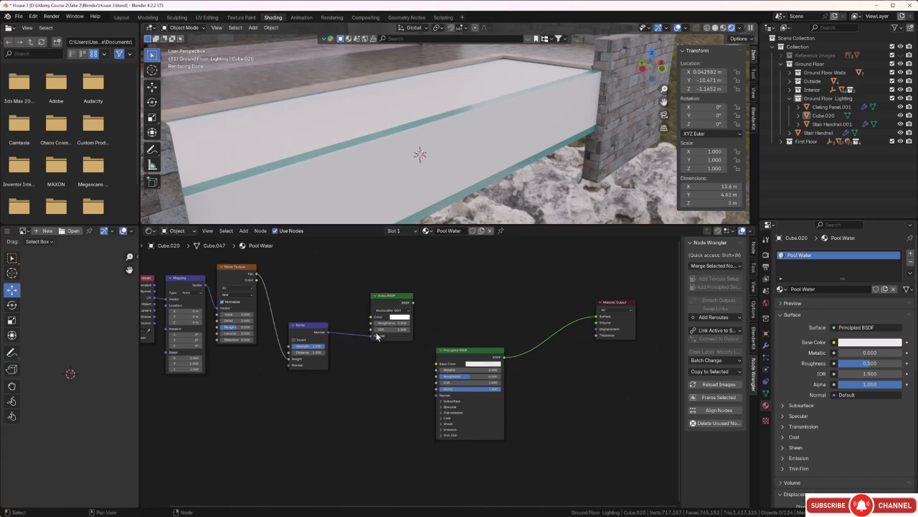
Move the Glass BSDF node up and add a Transparent BSDF node directly below it.
drag(391, 296, 387, 263)
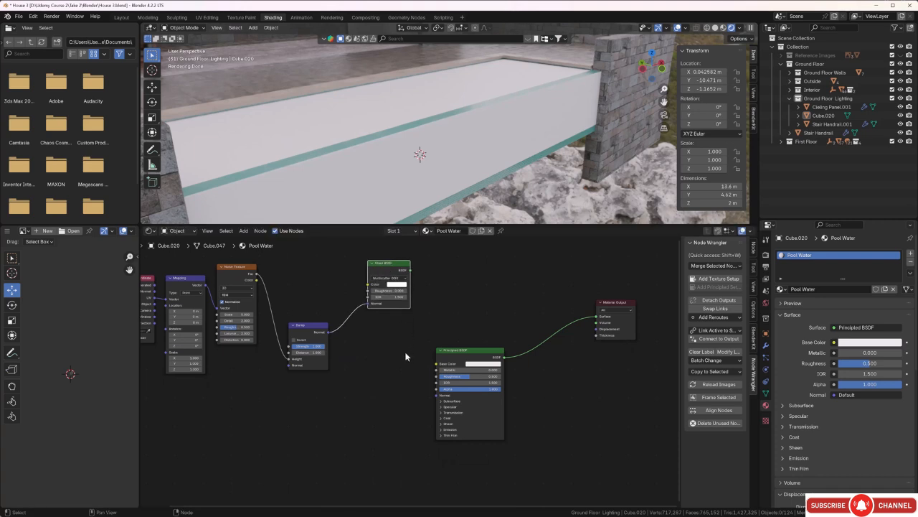
key(shift+a)
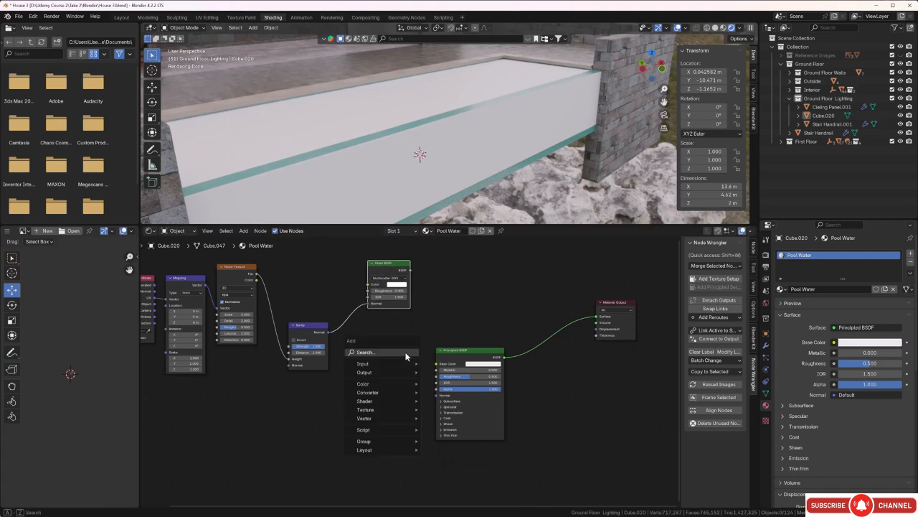
click(406, 353)
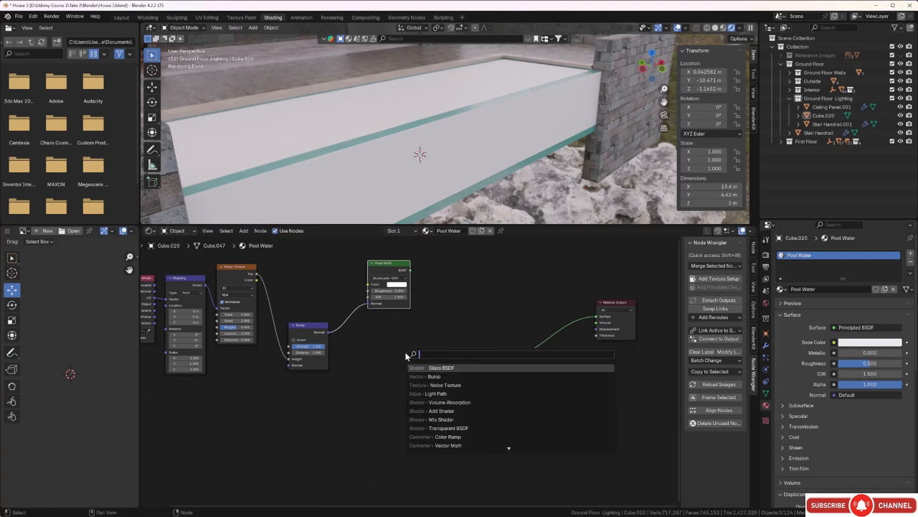
text(tra)
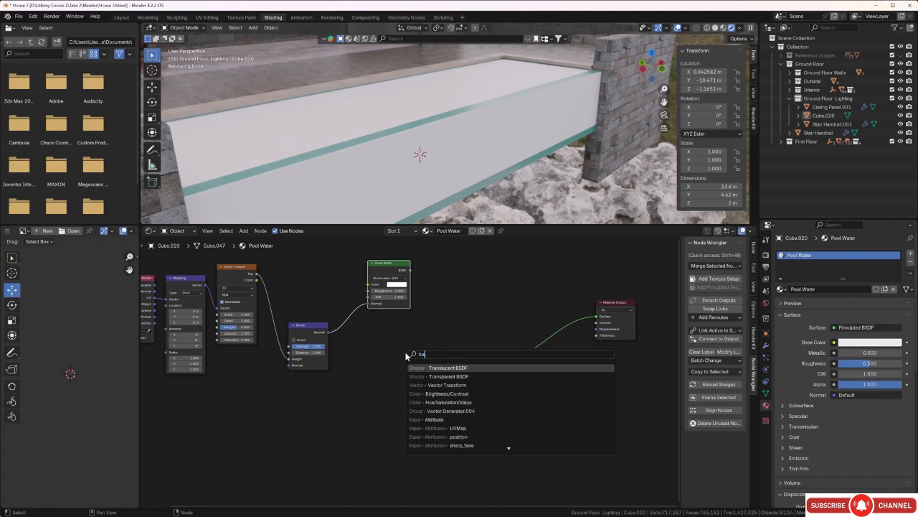
click(445, 376)
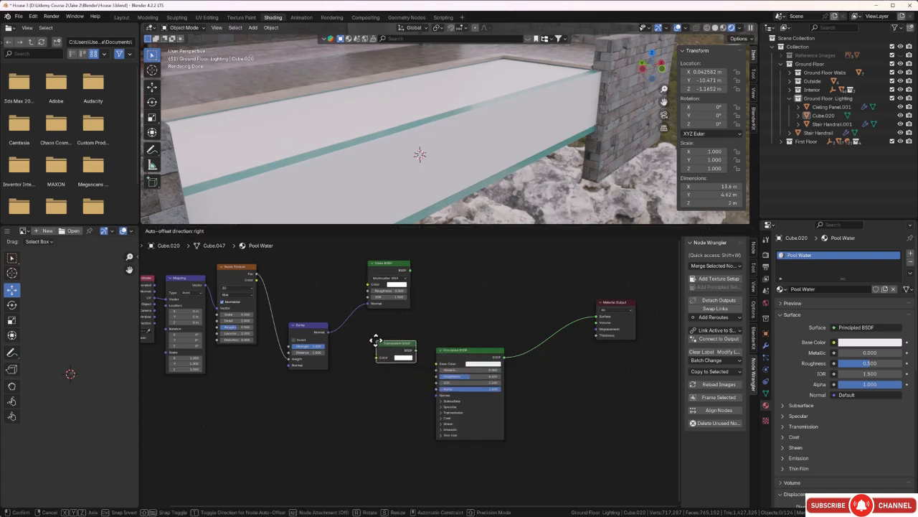
click(370, 317)
Add a Mix Shader node to the right of the Glass BSDF and Transparent BSDF nodes.
middle_drag(435, 307, 495, 310)
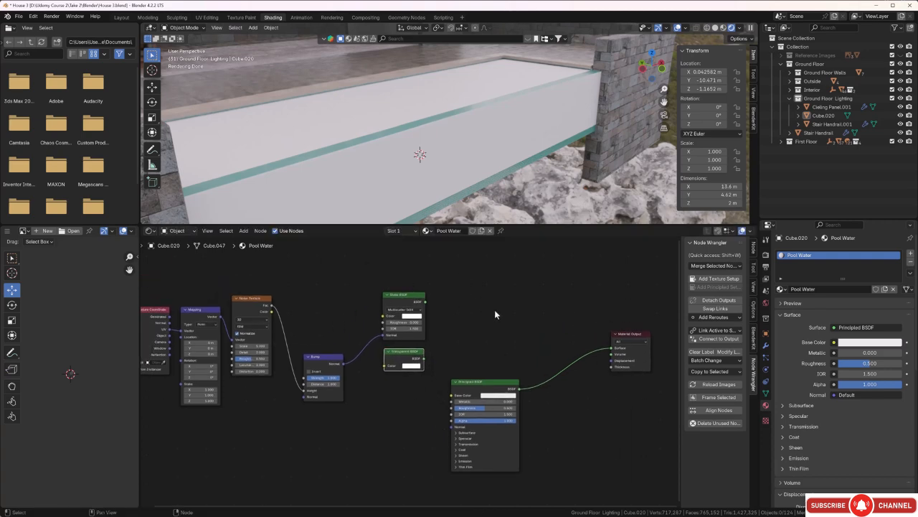
key(shift+a)
click(495, 309)
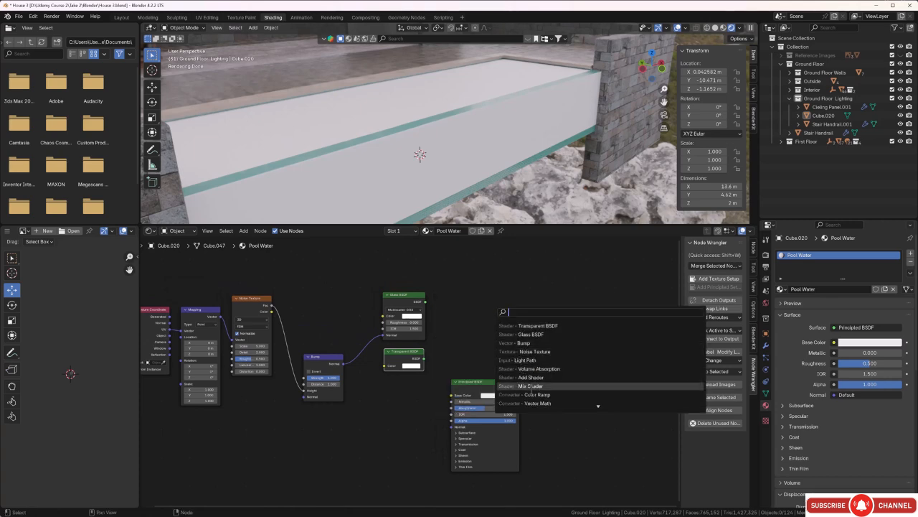
click(530, 386)
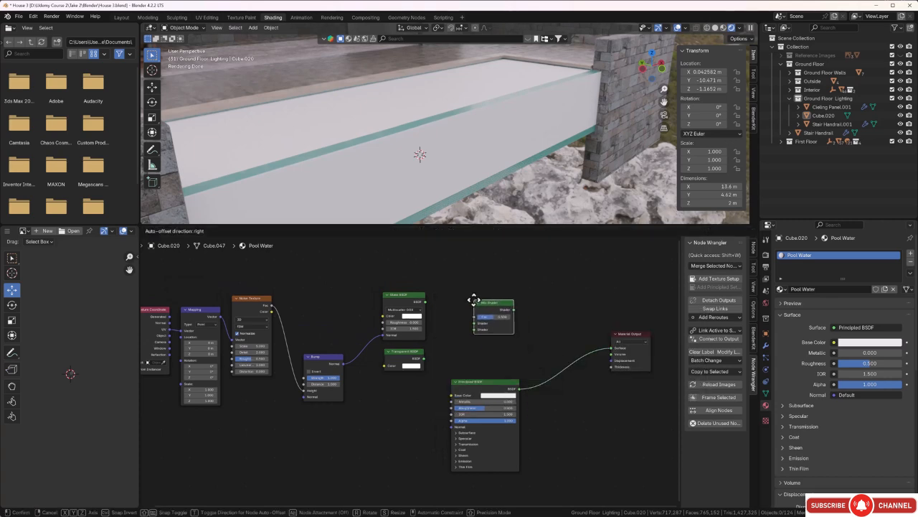
click(474, 300)
Link Glass BSDF and Transparent BSDF into the Mix Shader's first and second Shader inputs, and the mix result to the Material Output Surface.
scroll(451, 336, up, 2)
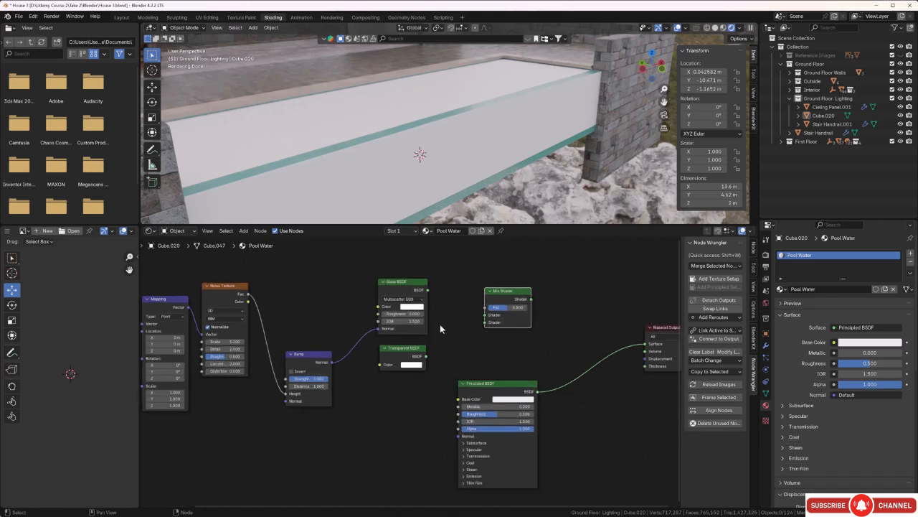
middle_drag(439, 324, 456, 339)
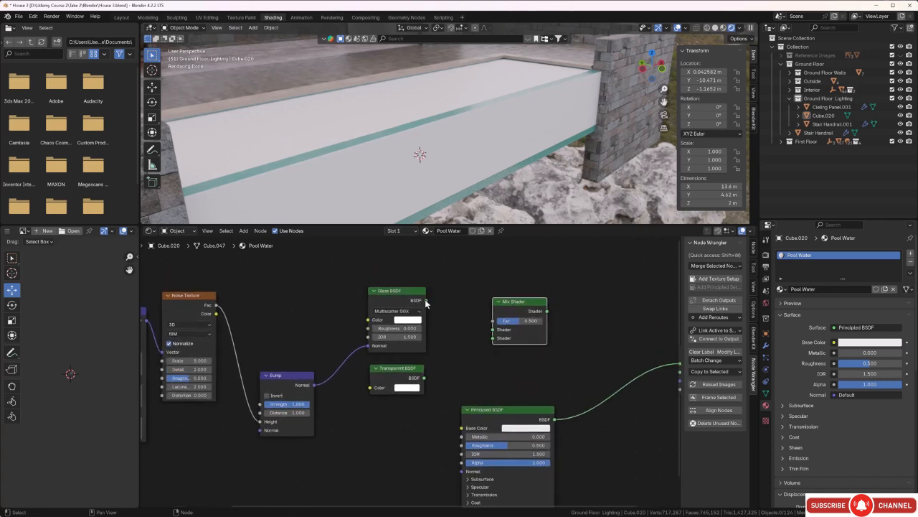
drag(426, 300, 490, 330)
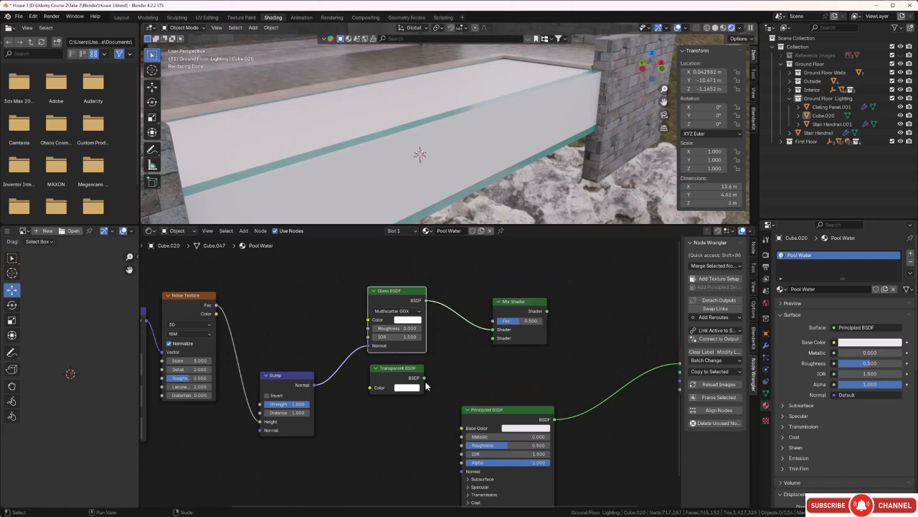
drag(425, 379, 493, 338)
scroll(477, 360, down, 1)
scroll(488, 350, down, 3)
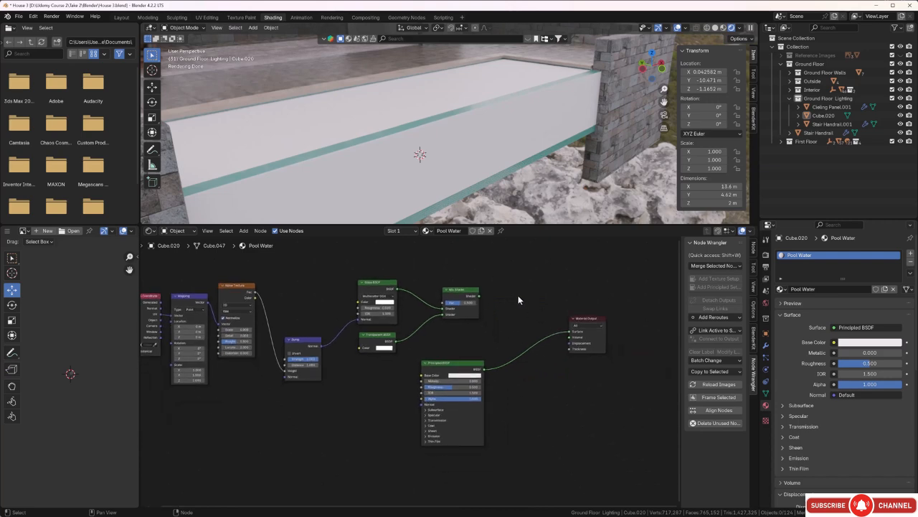
drag(478, 296, 568, 334)
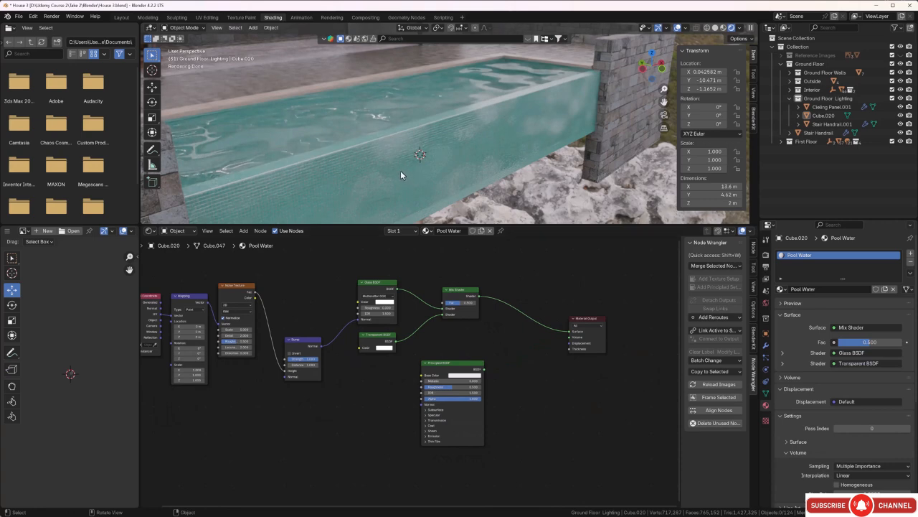
Bevel the water volume's upper outer edge with a width of about 0.024 m.
mouse_move(403, 165)
middle_down()
mouse_move(419, 160)
mouse_move(411, 149)
middle_up()
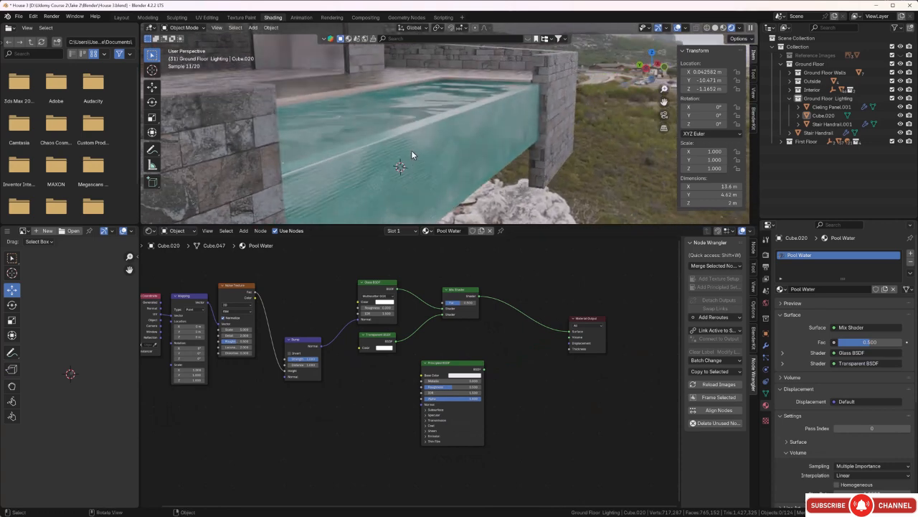
scroll(411, 150, up, 2)
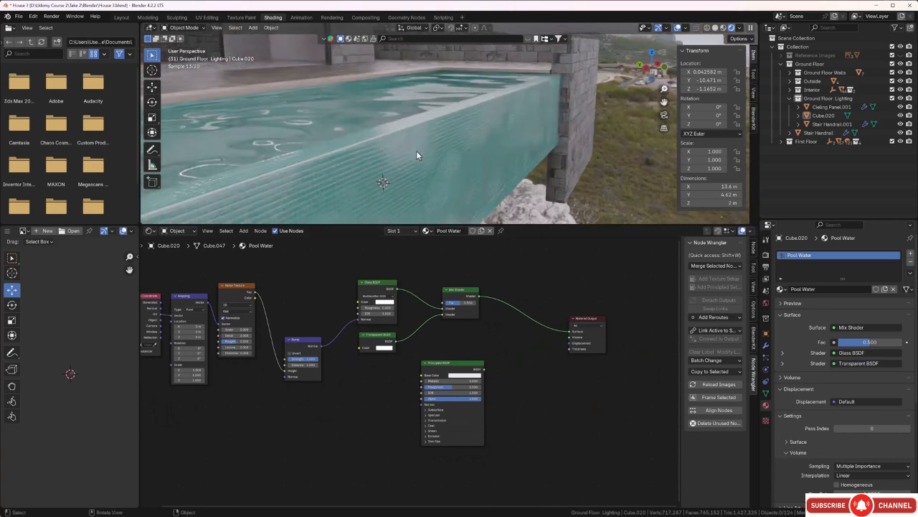
middle_drag(417, 150, 427, 147)
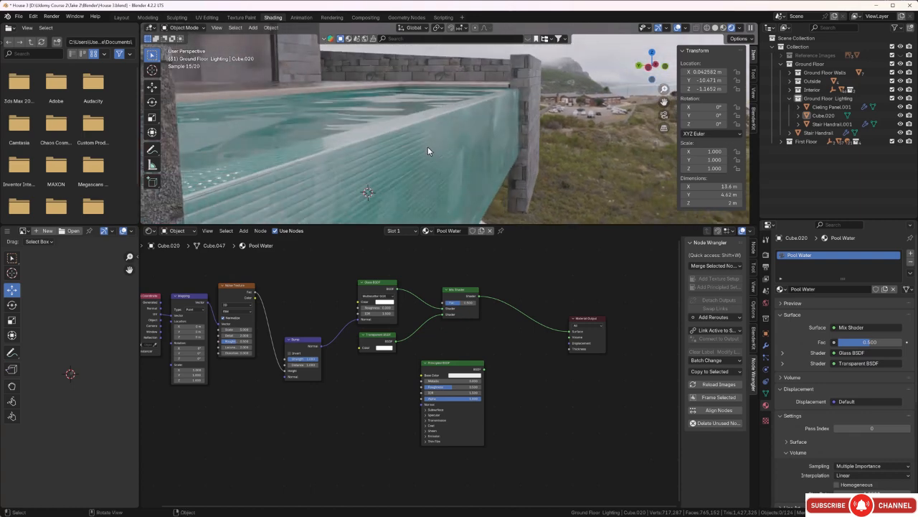
click(353, 108)
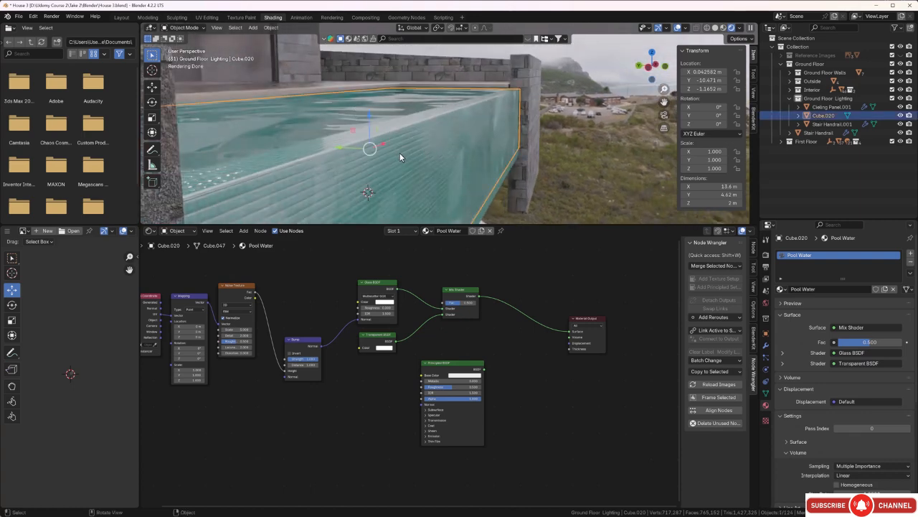
key(Tab)
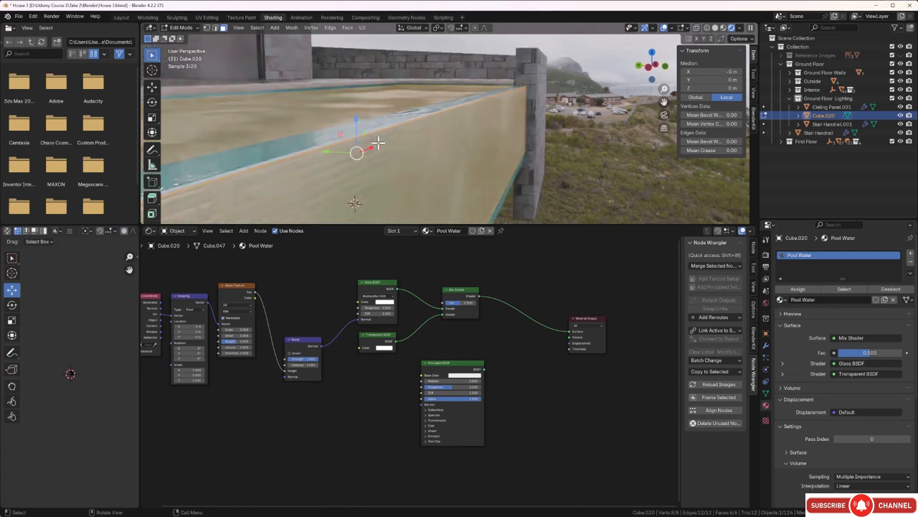
key(2)
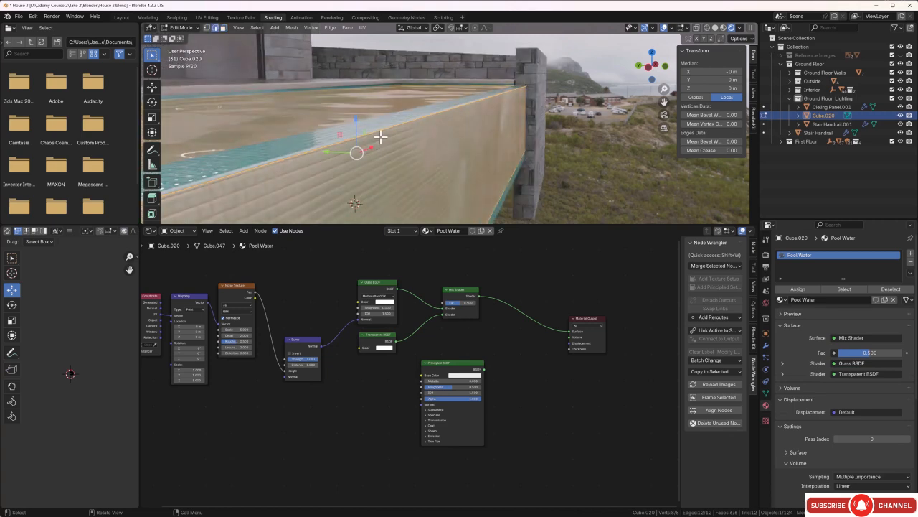
click(383, 131)
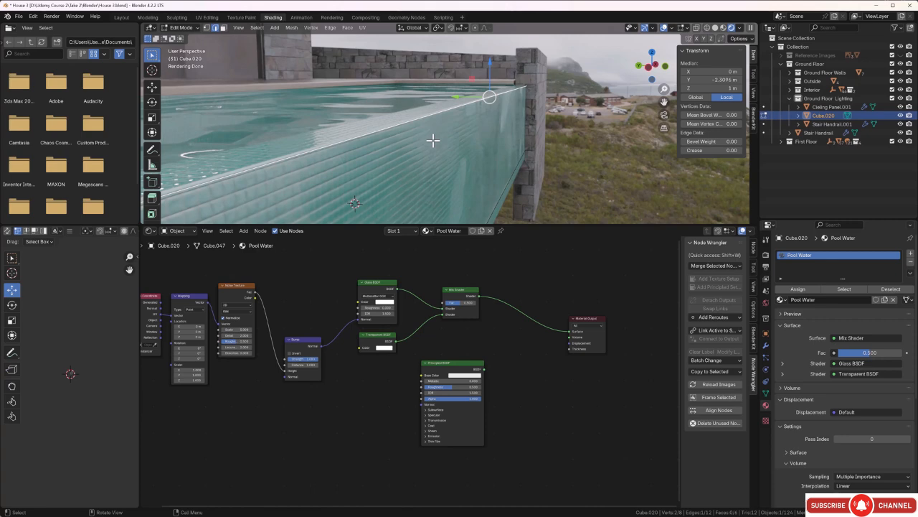
key(ctrl+b)
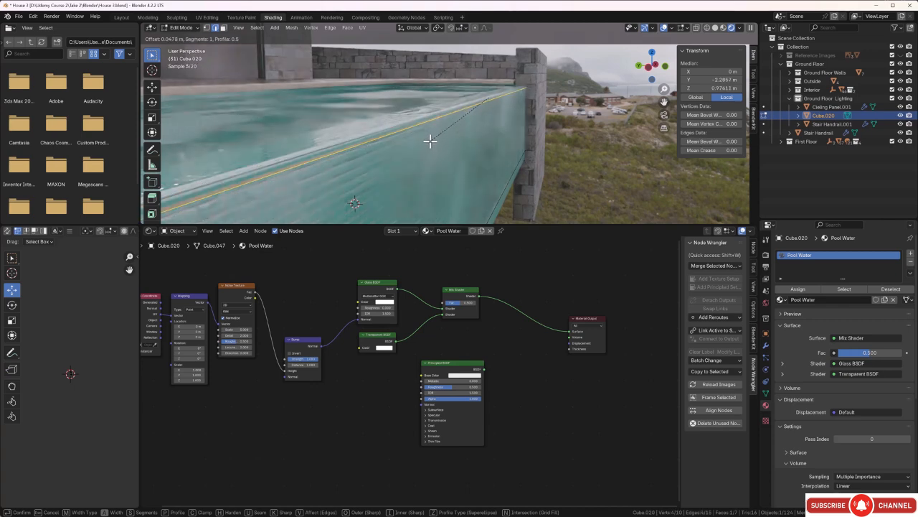
click(430, 140)
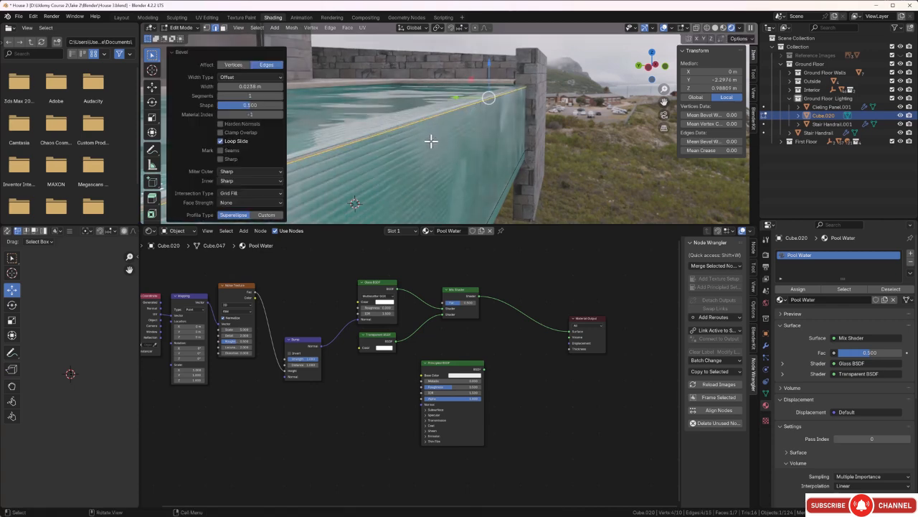
Set the edge bevel to 4 segments and return to Object Mode.
click(280, 97)
click(281, 97)
click(280, 98)
click(281, 98)
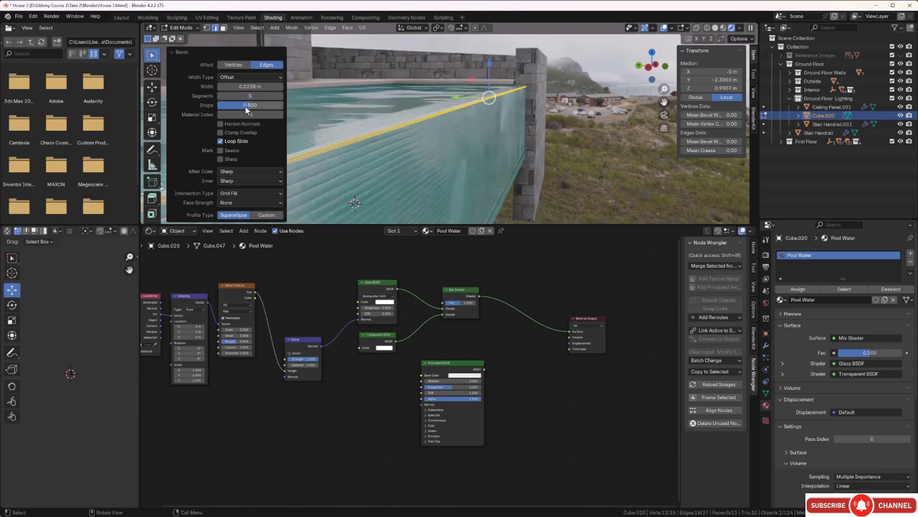
click(221, 95)
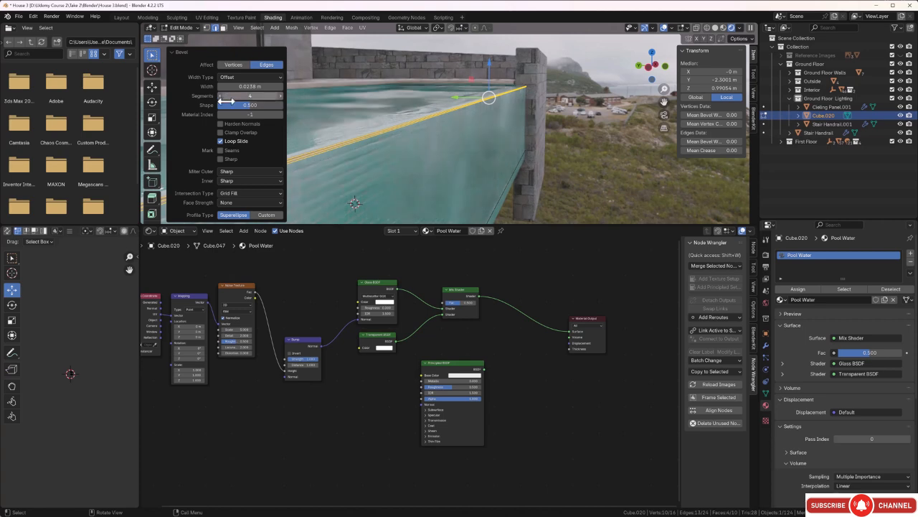
click(584, 147)
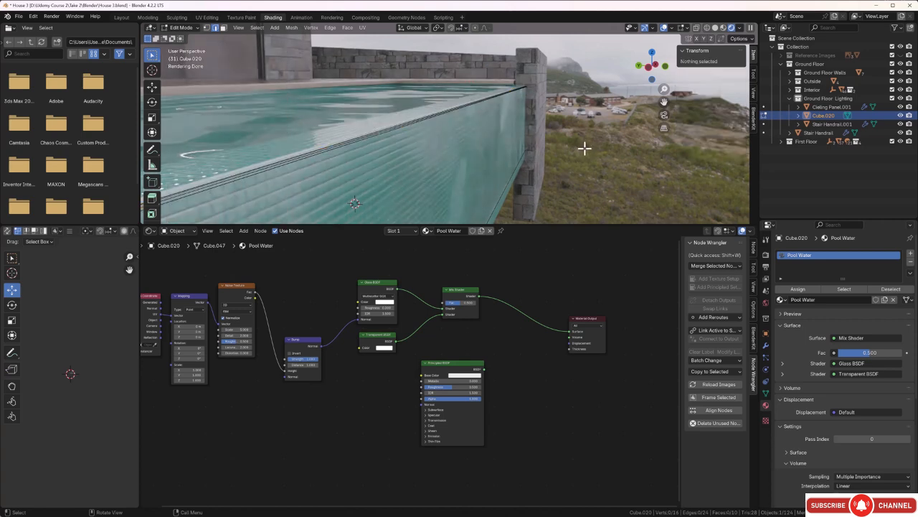
key(Tab)
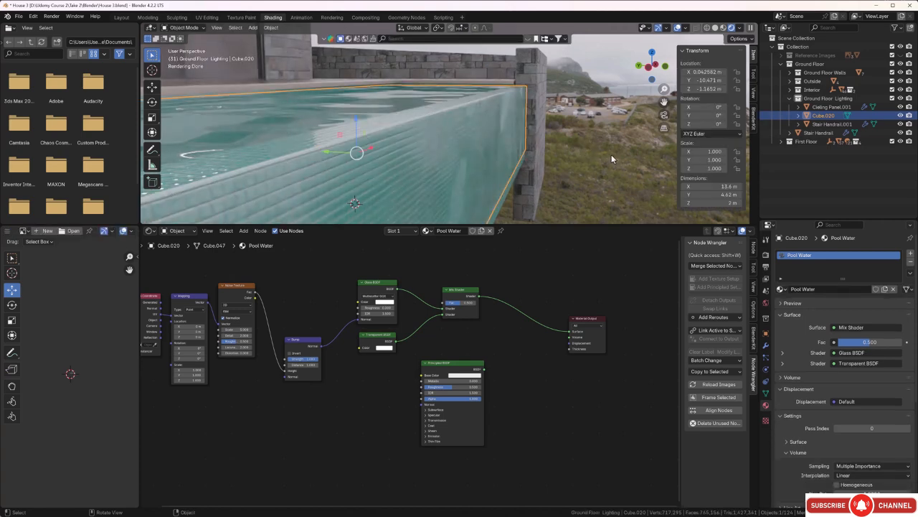
Move the unused Principled BSDF node down, clear of the linked shader nodes.
middle_drag(606, 142, 517, 151)
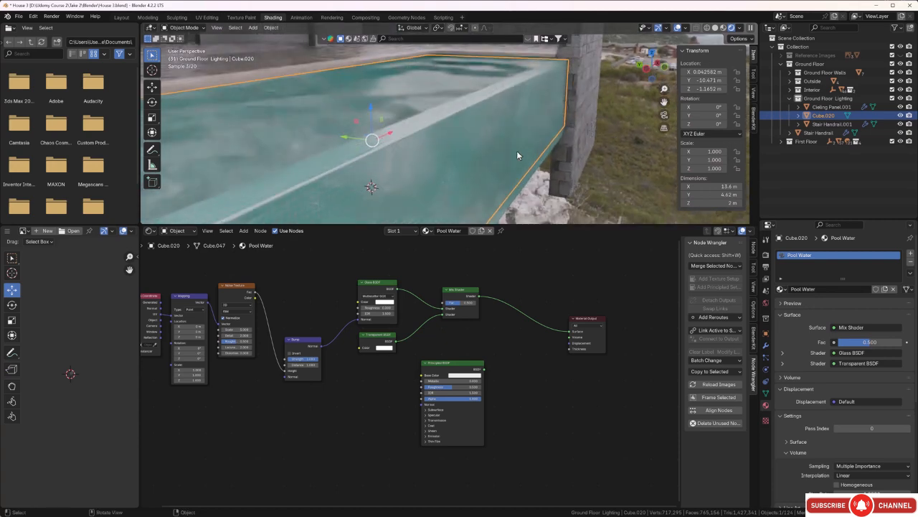
scroll(355, 403, down, 2)
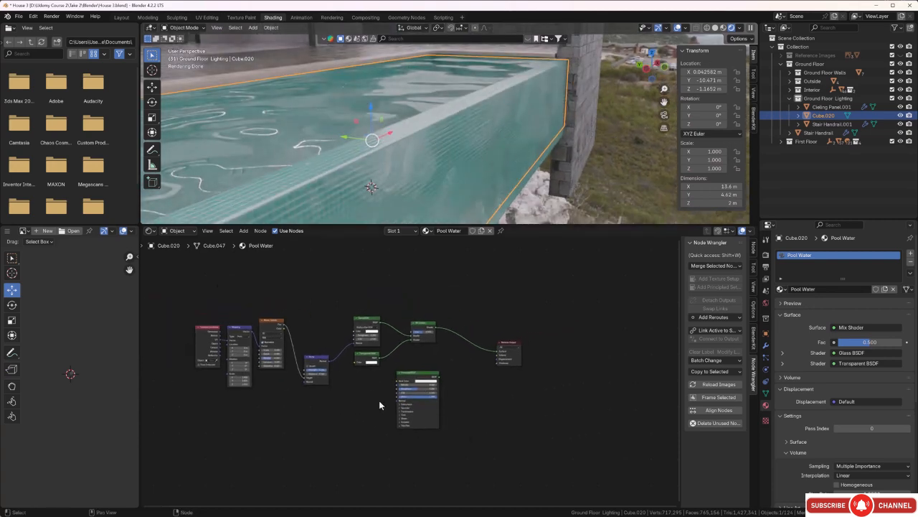
drag(426, 375, 394, 400)
middle_drag(414, 388, 466, 409)
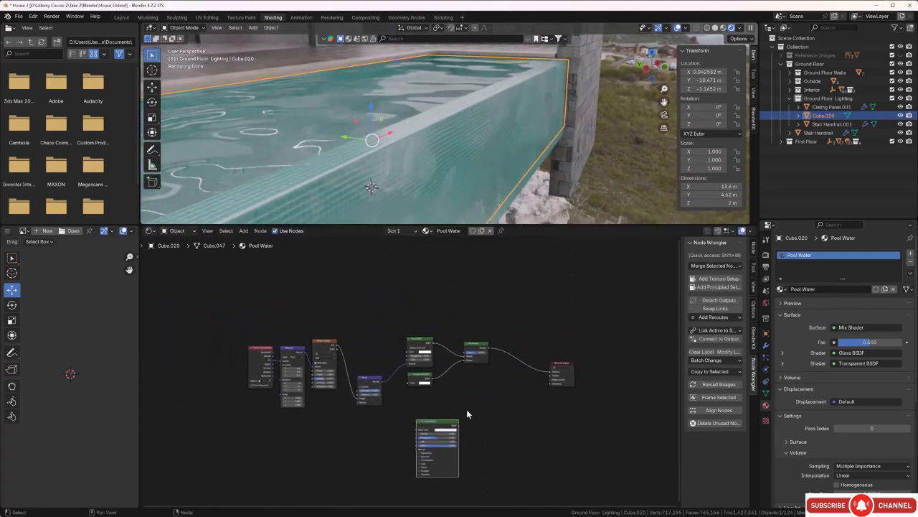
Set the Noise Texture's Scale to 65.8 for finer ripples on the water.
scroll(331, 429, up, 5)
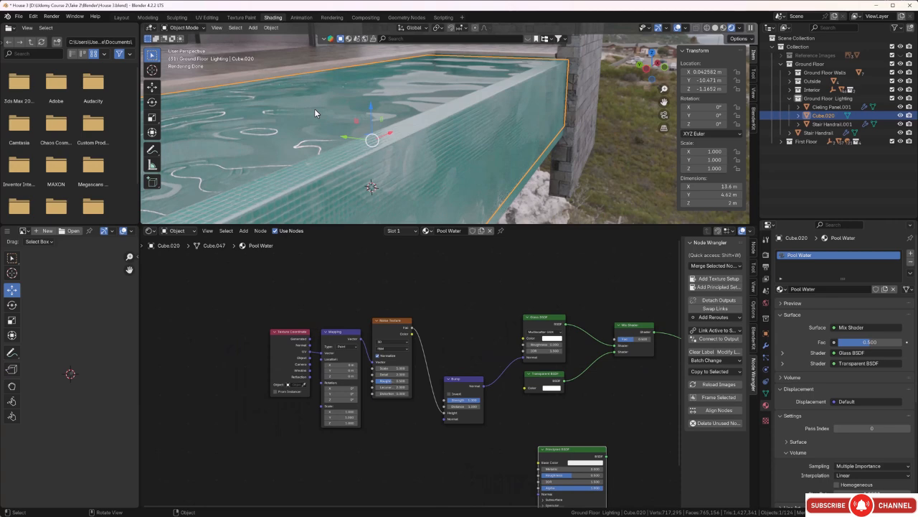
scroll(396, 429, up, 3)
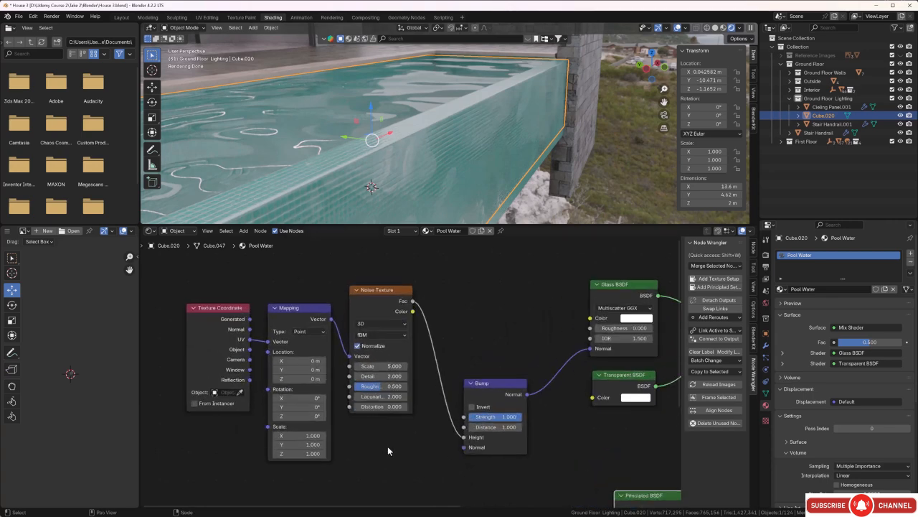
middle_drag(387, 445, 402, 417)
scroll(400, 417, up, 2)
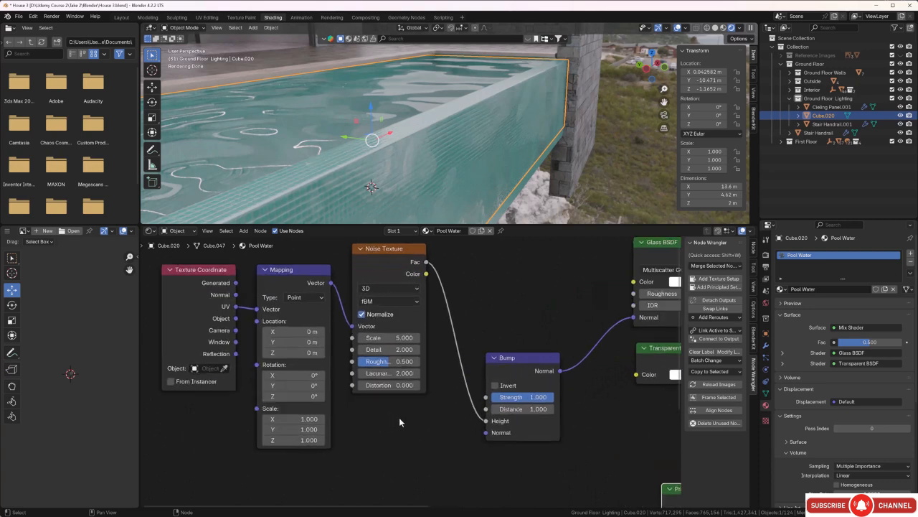
drag(384, 337, 490, 337)
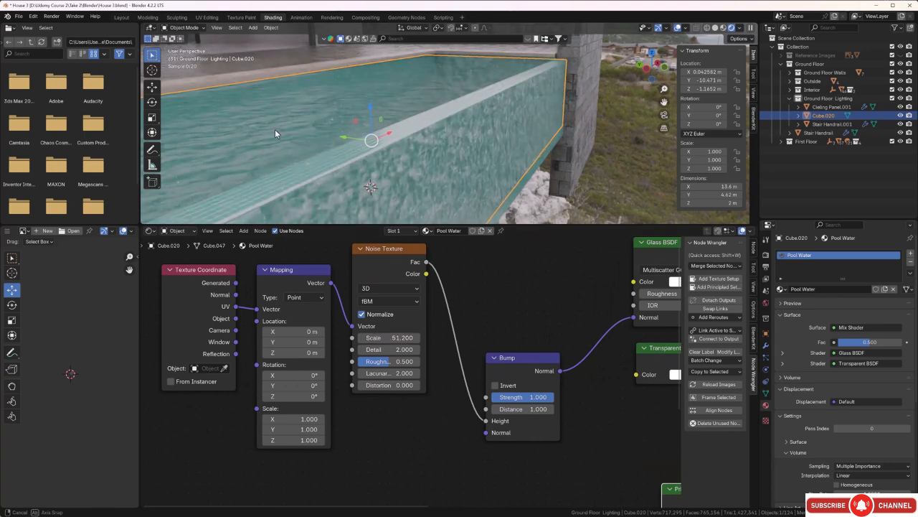
middle_drag(275, 129, 322, 150)
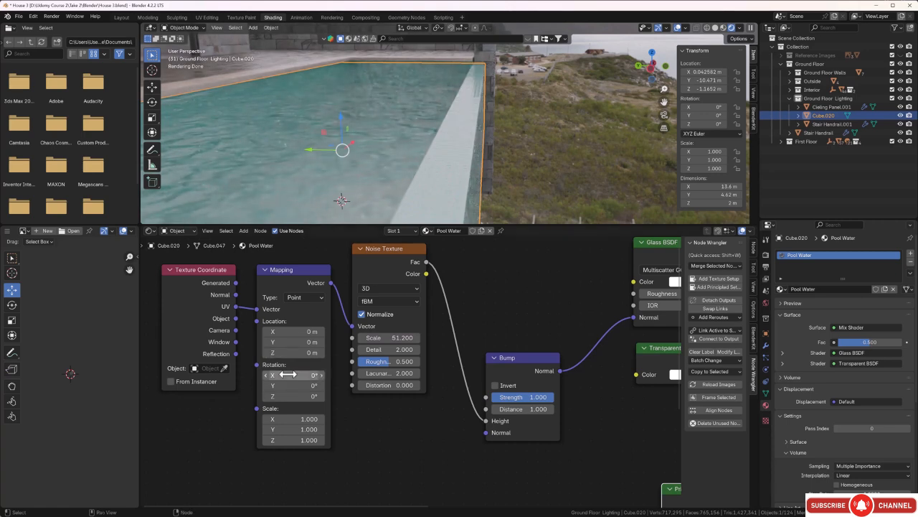
drag(384, 337, 434, 338)
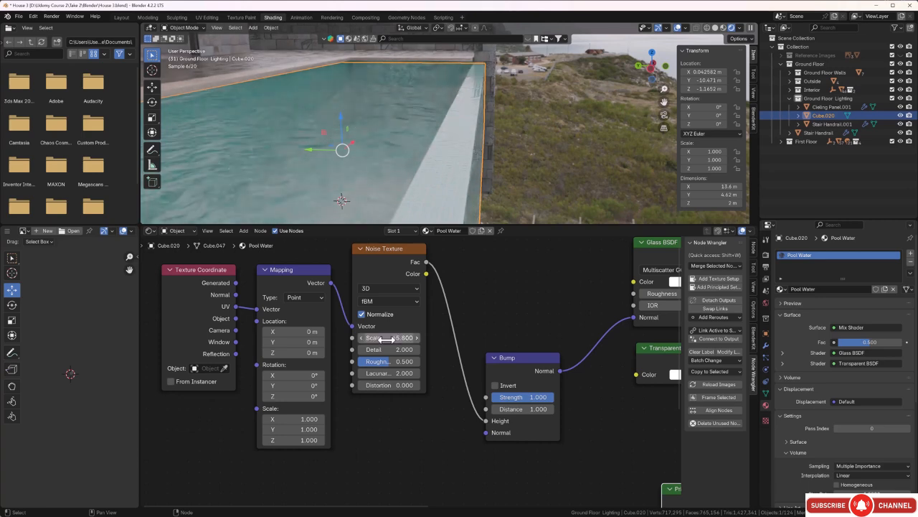
middle_drag(279, 147, 283, 147)
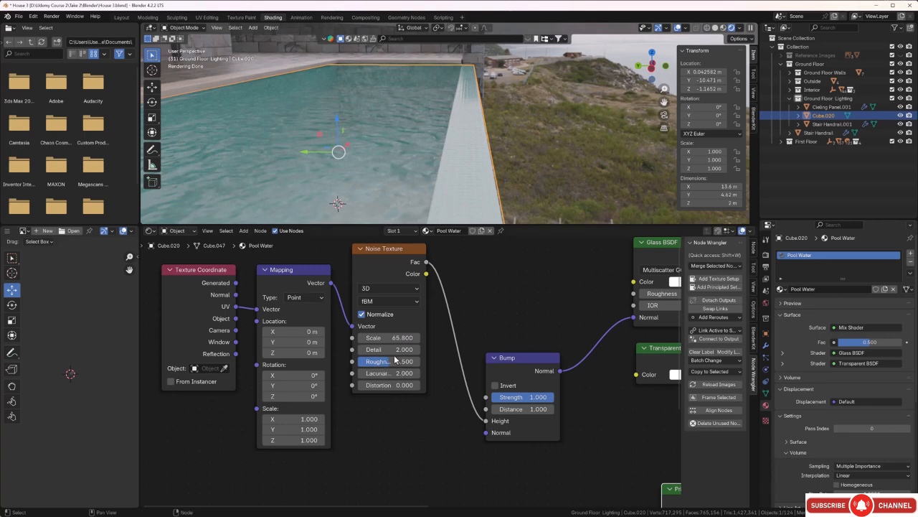
Set the Noise Texture's Detail to 0.6 and its Roughness to 0.173.
drag(402, 350, 355, 351)
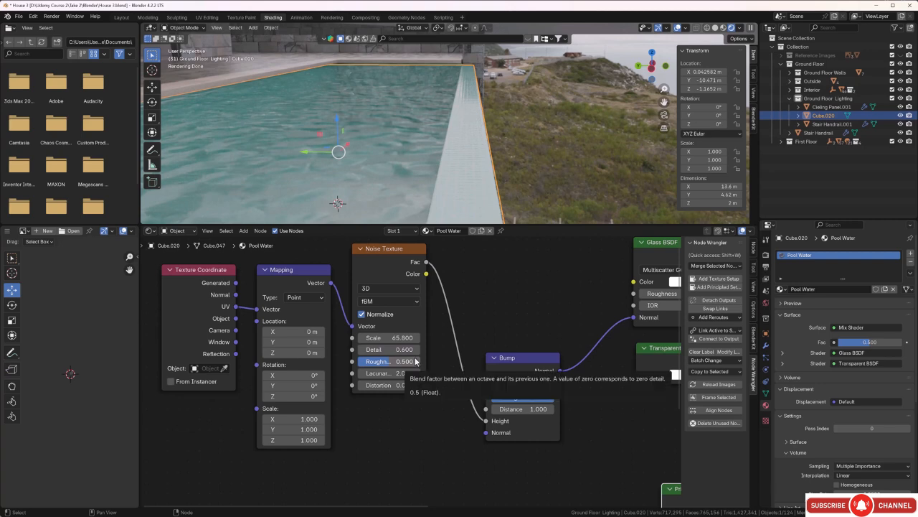
drag(388, 360, 357, 361)
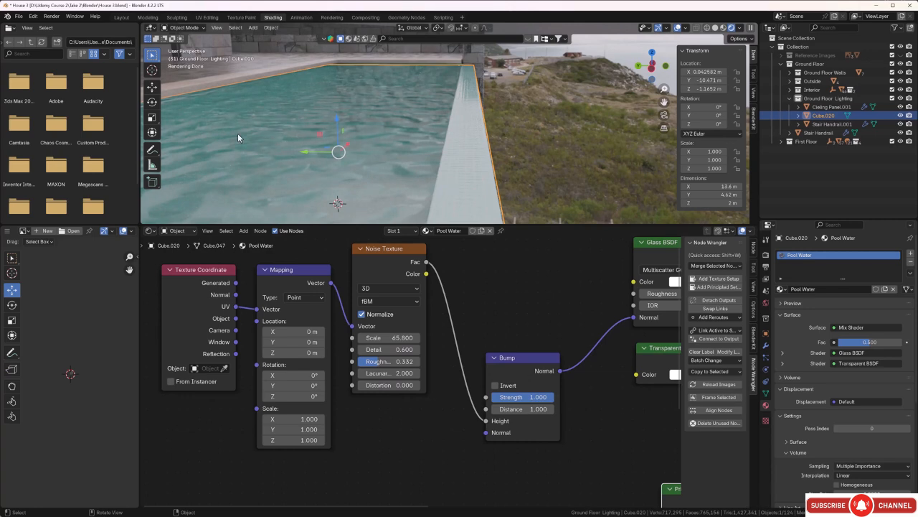
drag(380, 361, 363, 361)
Set the Noise Texture's Distortion to 0.5.
click(418, 385)
click(418, 385)
click(418, 384)
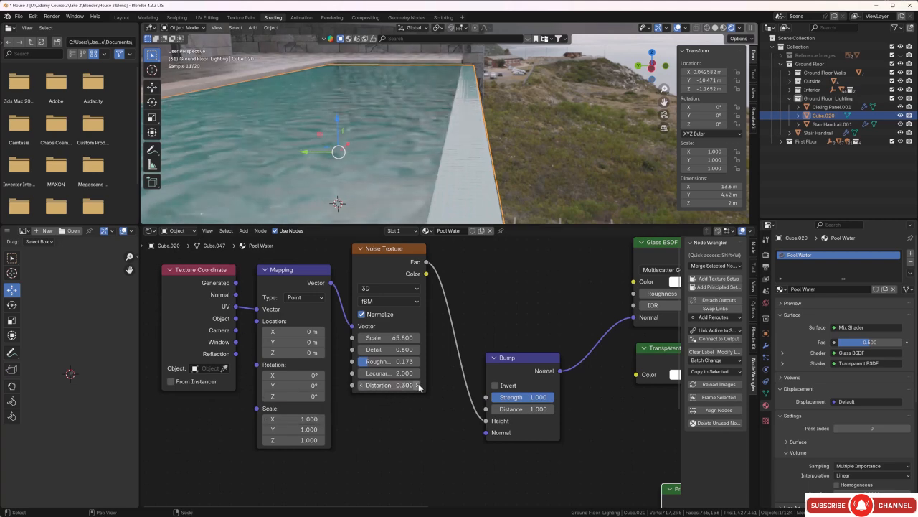
click(418, 385)
click(418, 384)
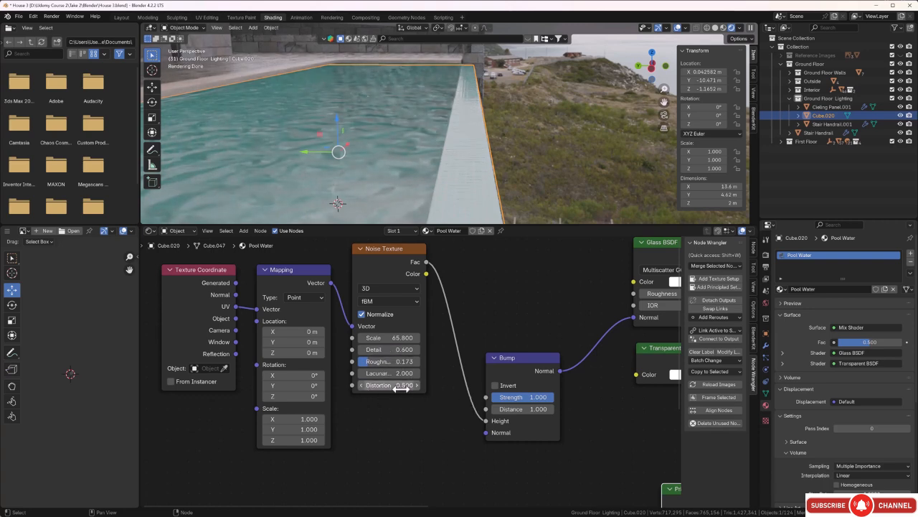
Set the Bump node's Strength to 0.061 and check the ripples on the water's surface and outer side.
scroll(444, 393, down, 1)
scroll(444, 393, down, 1)
middle_drag(452, 461, 421, 445)
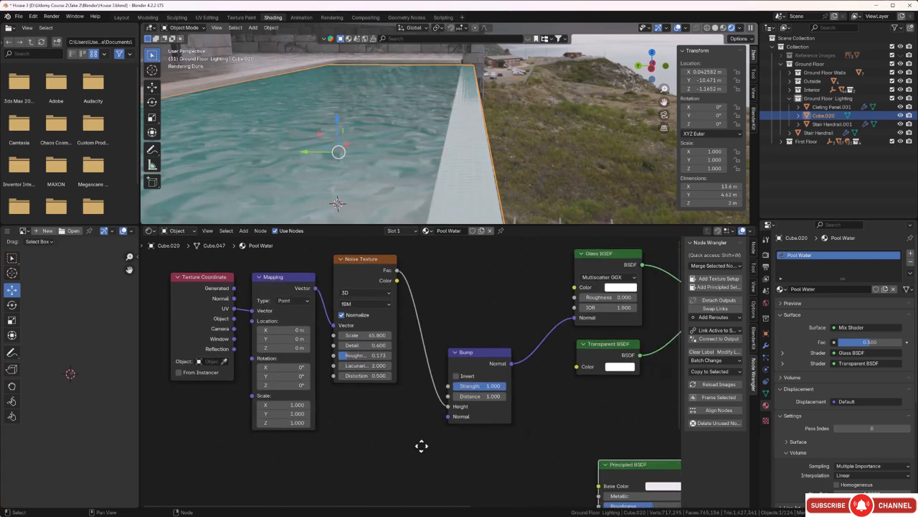
scroll(427, 435, up, 4)
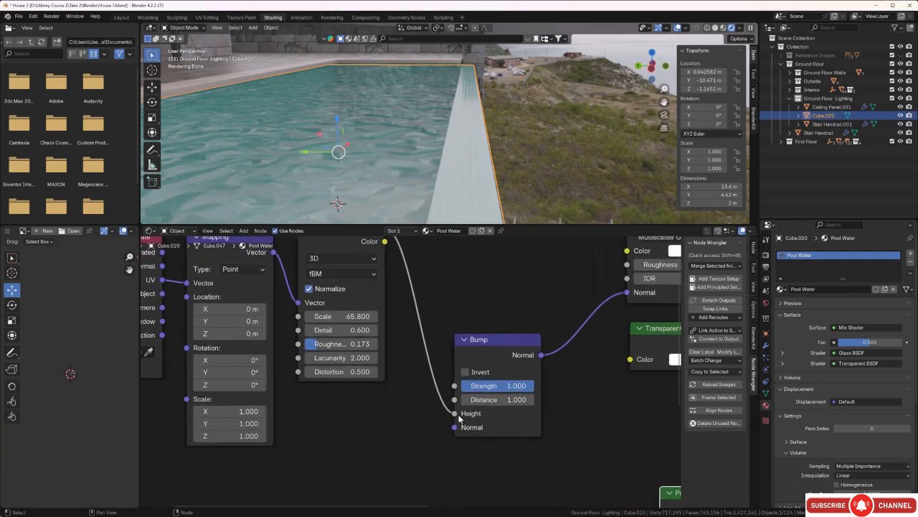
drag(489, 388, 460, 386)
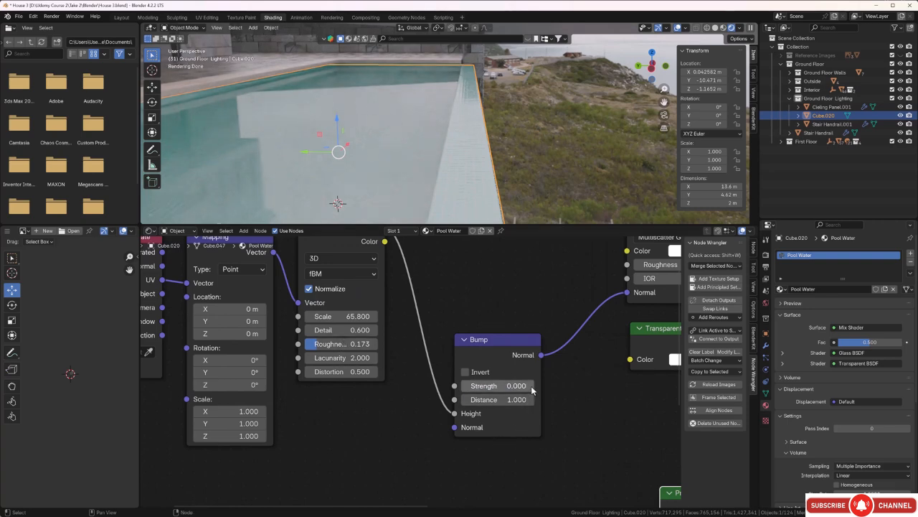
double_click(495, 386)
click(577, 401)
drag(514, 388, 522, 388)
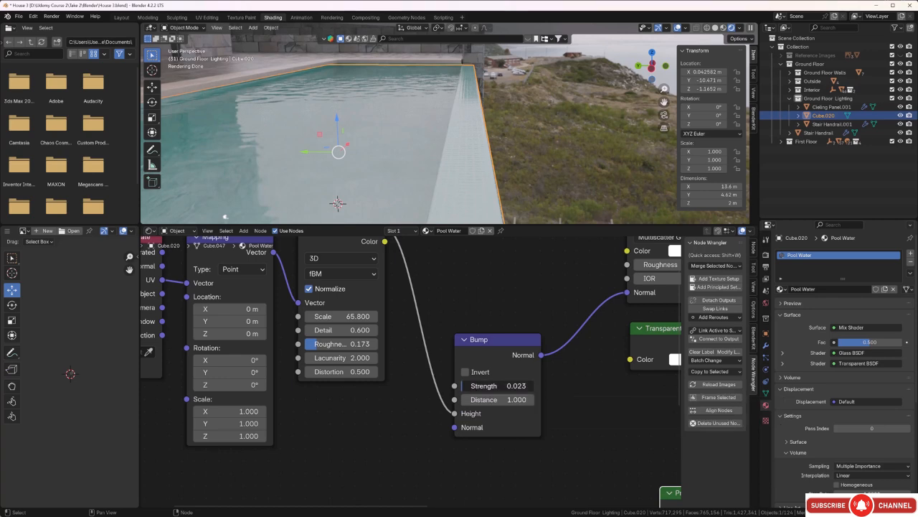
drag(463, 387, 465, 388)
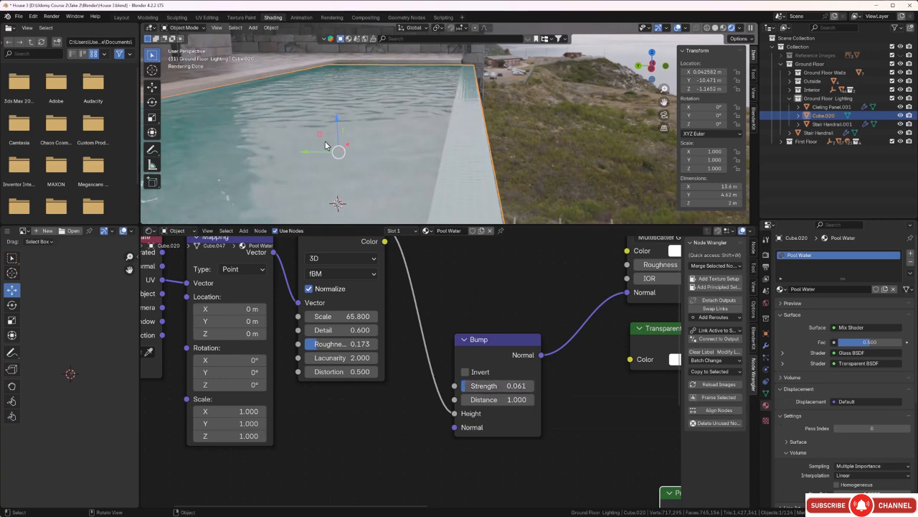
middle_drag(325, 146, 212, 148)
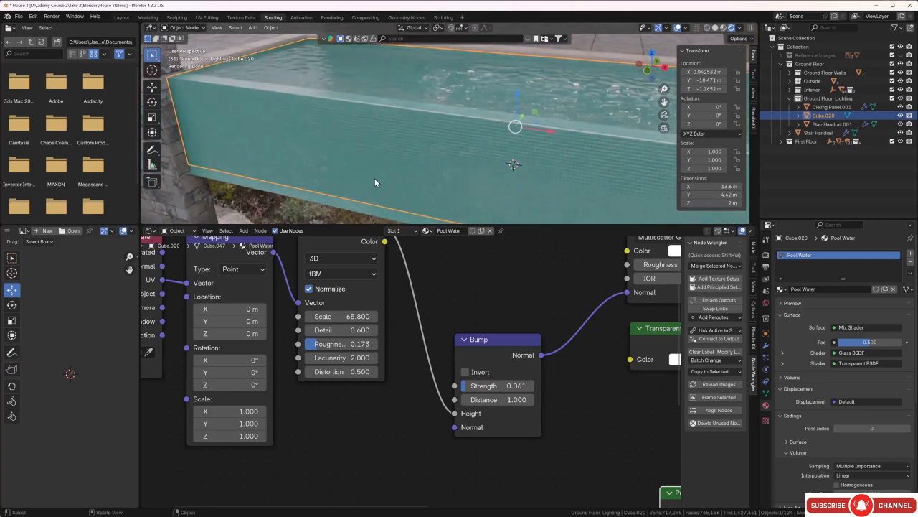
middle_drag(397, 167, 354, 168)
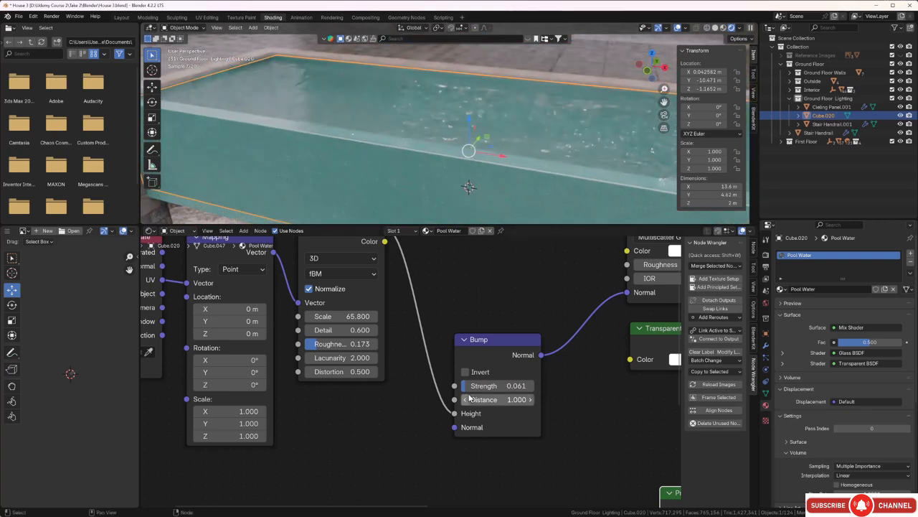
scroll(565, 391, down, 1)
middle_drag(565, 391, 426, 424)
scroll(423, 430, down, 1)
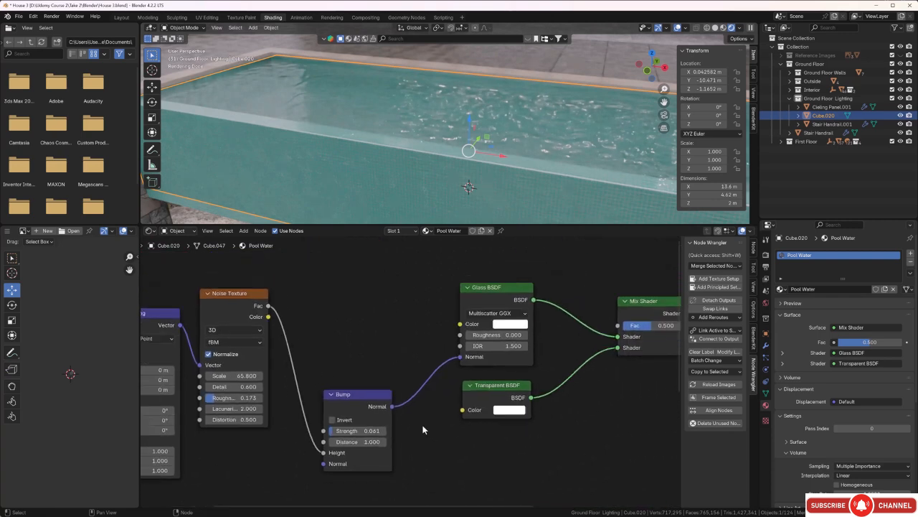
Set the Mix Shader's factor to 0.407 and the Glass BSDF's IOR to 0.9, checking the water from both sides.
middle_drag(571, 414, 490, 415)
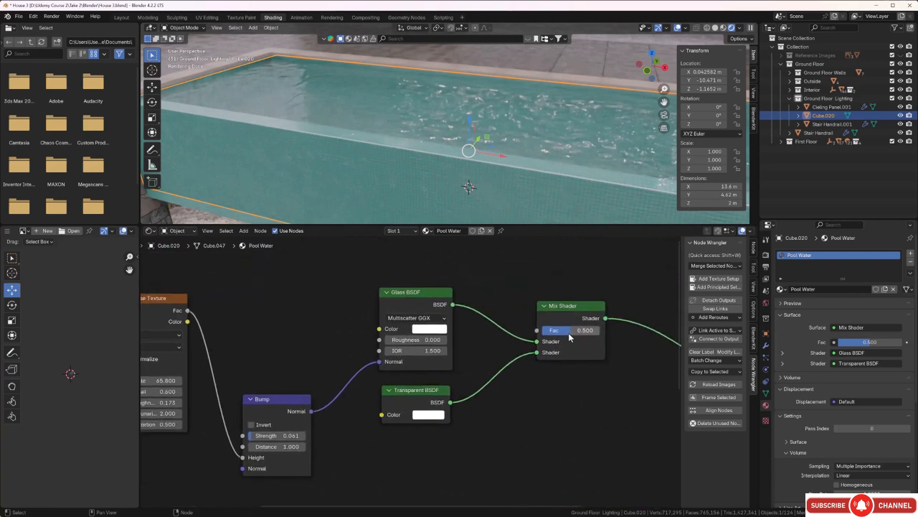
drag(574, 330, 595, 336)
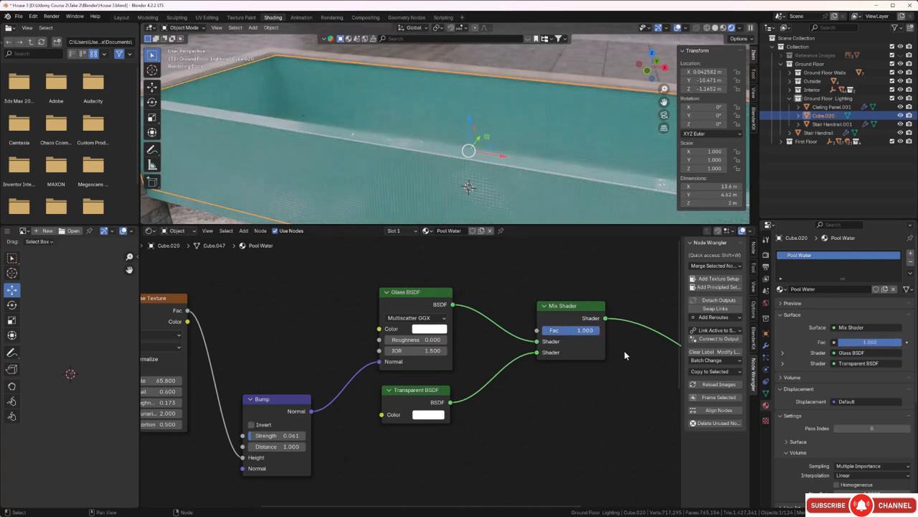
drag(595, 334, 569, 334)
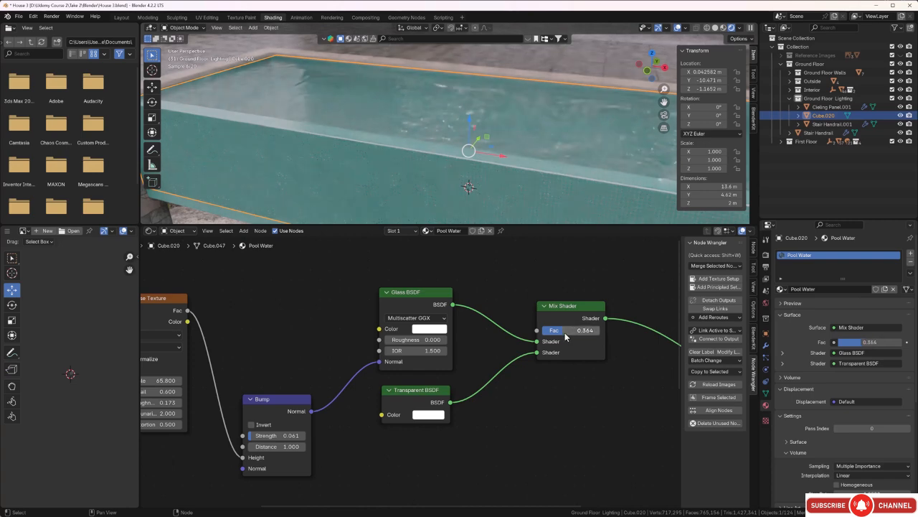
middle_drag(463, 156, 472, 162)
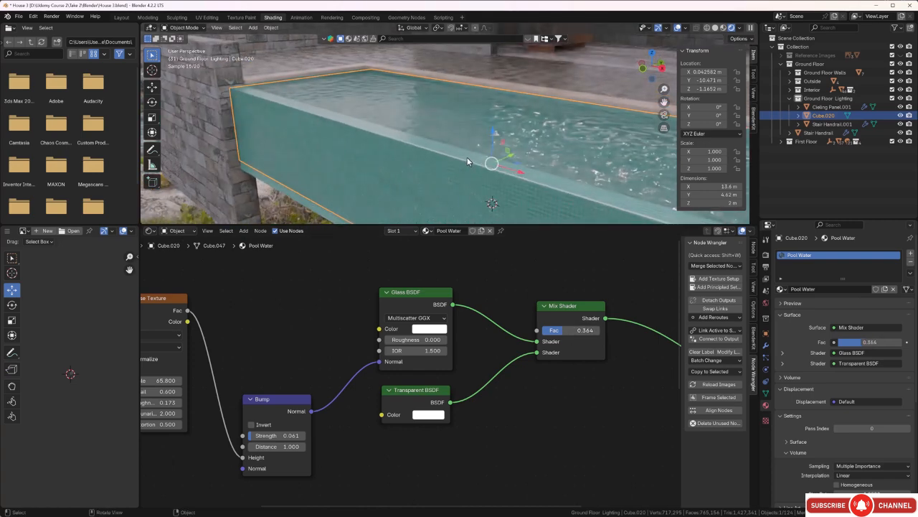
drag(567, 330, 576, 330)
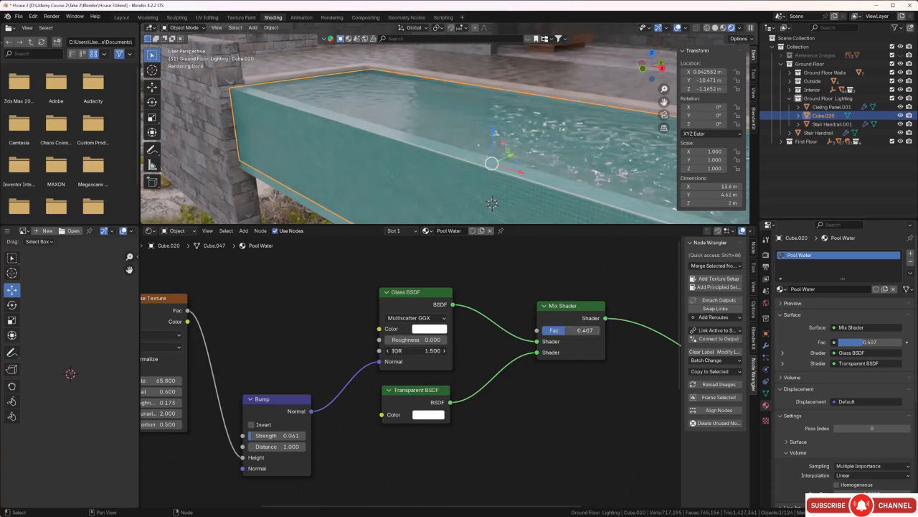
drag(417, 351, 383, 351)
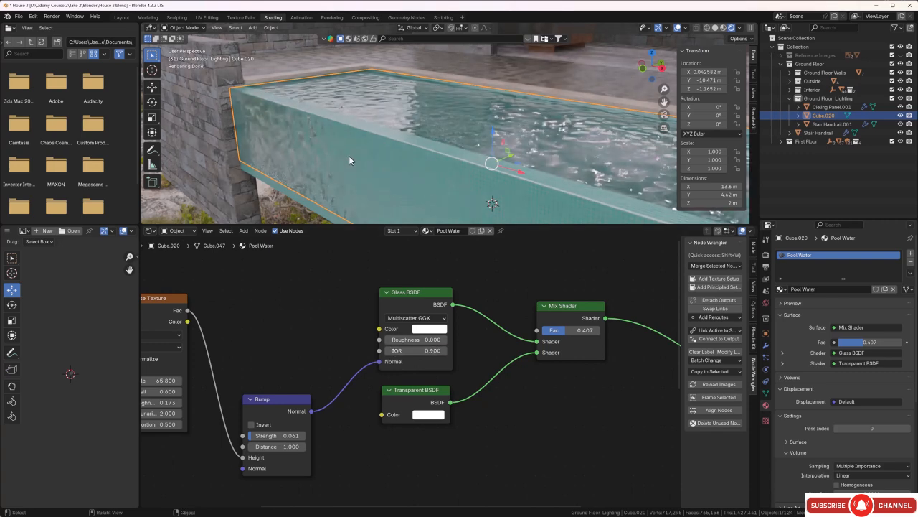
middle_drag(349, 156, 438, 159)
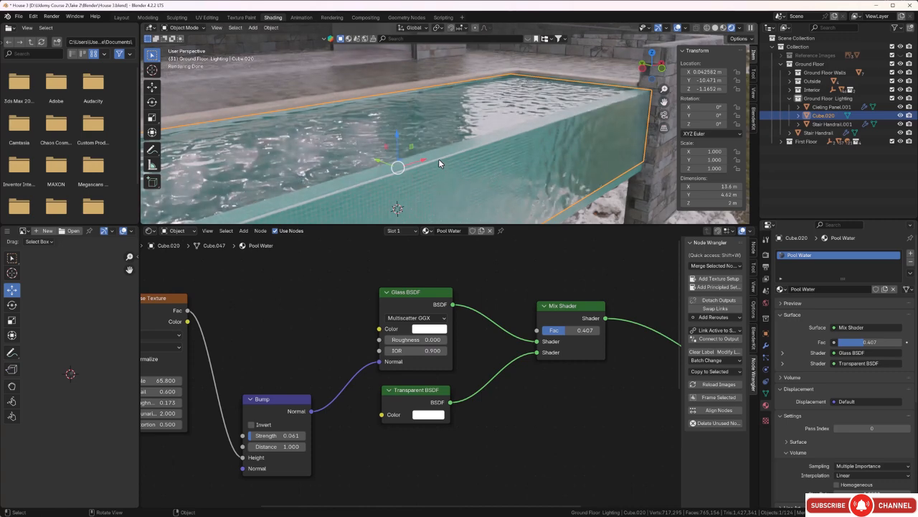
Add a Light Path node above the Bump node in the Pool Water material.
scroll(330, 307, down, 4)
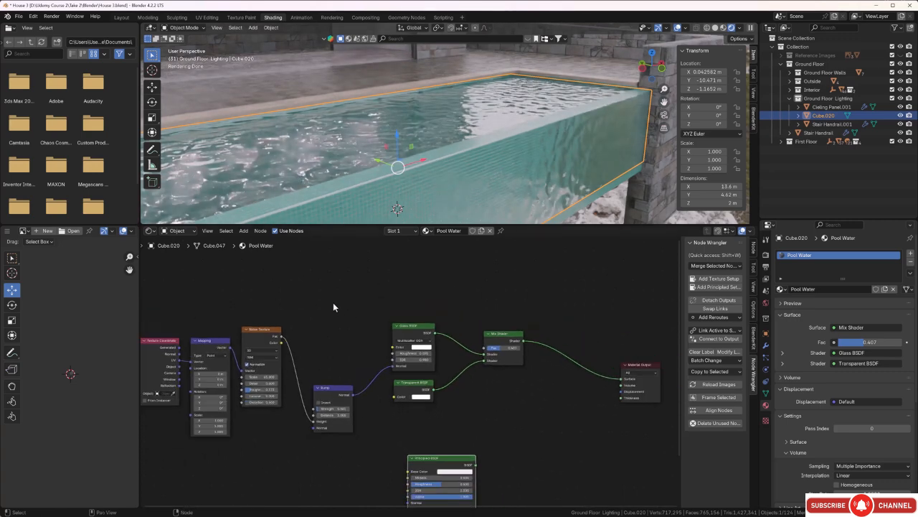
middle_drag(333, 302, 359, 324)
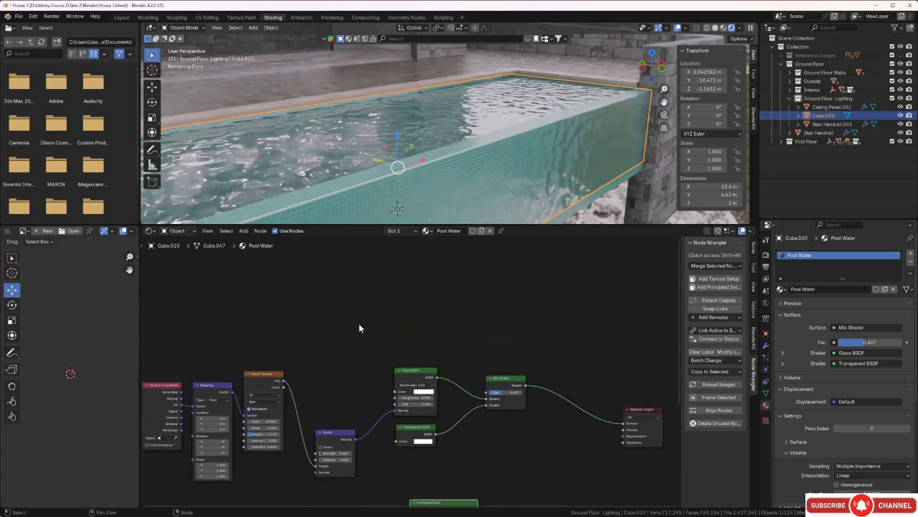
key(shift+a)
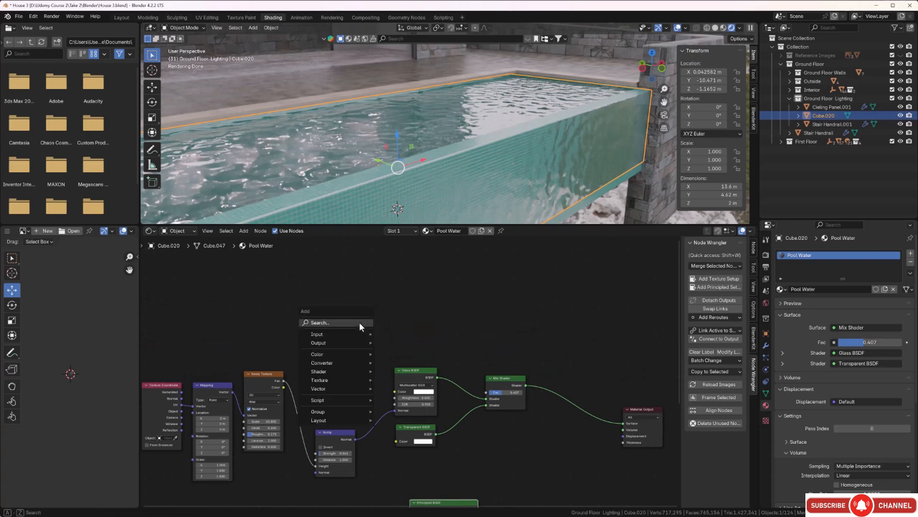
click(360, 322)
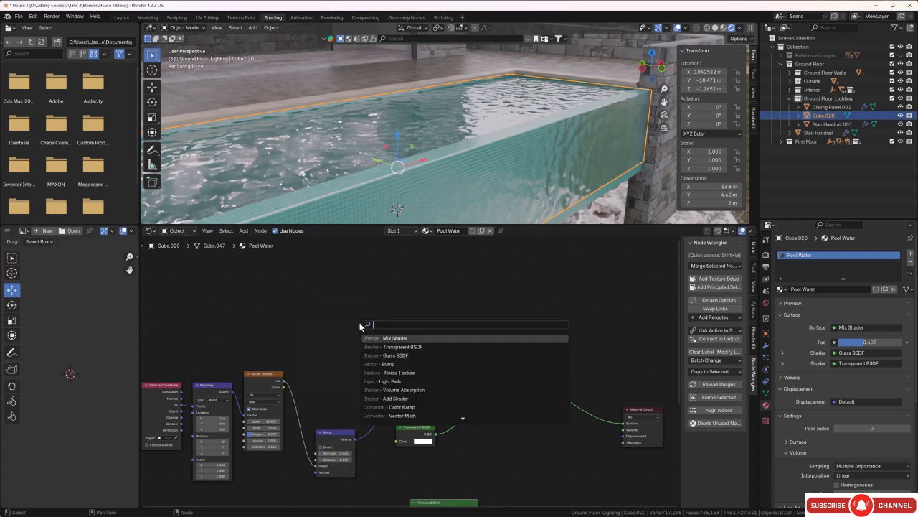
text(l)
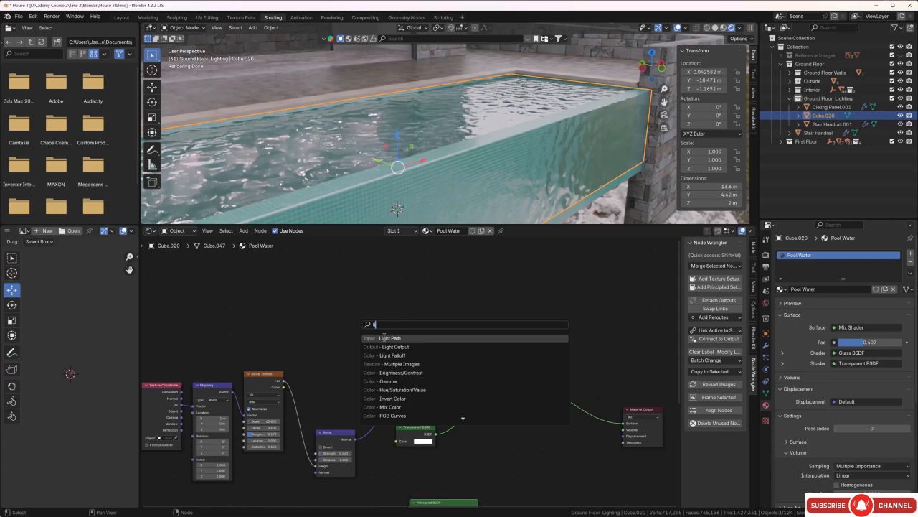
click(385, 337)
click(318, 305)
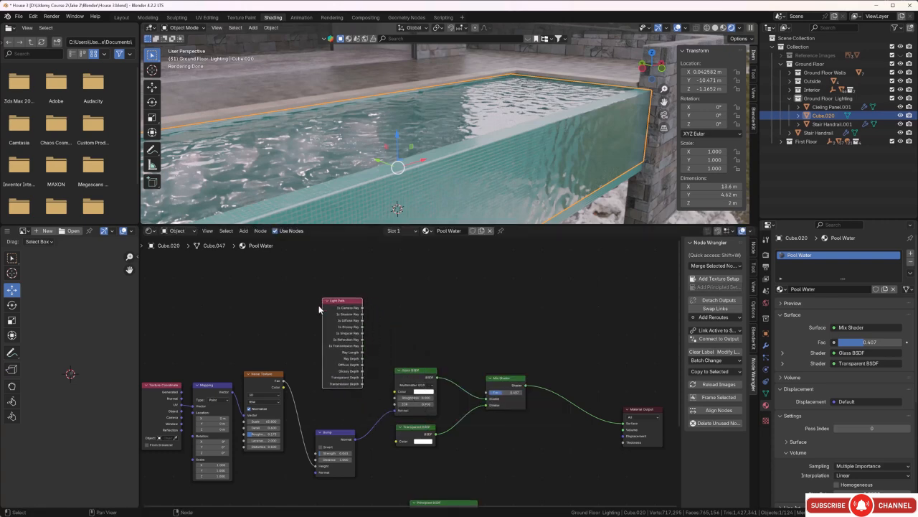
Connect the Light Path's Is Shadow Ray output to the Mix Shader's factor and check the water's surface.
scroll(385, 351, up, 2)
middle_drag(391, 343, 394, 324)
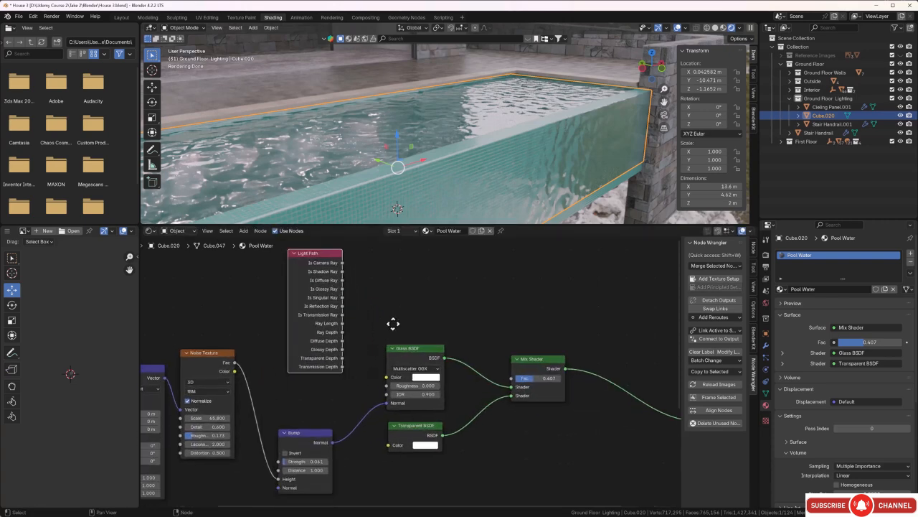
drag(343, 271, 511, 379)
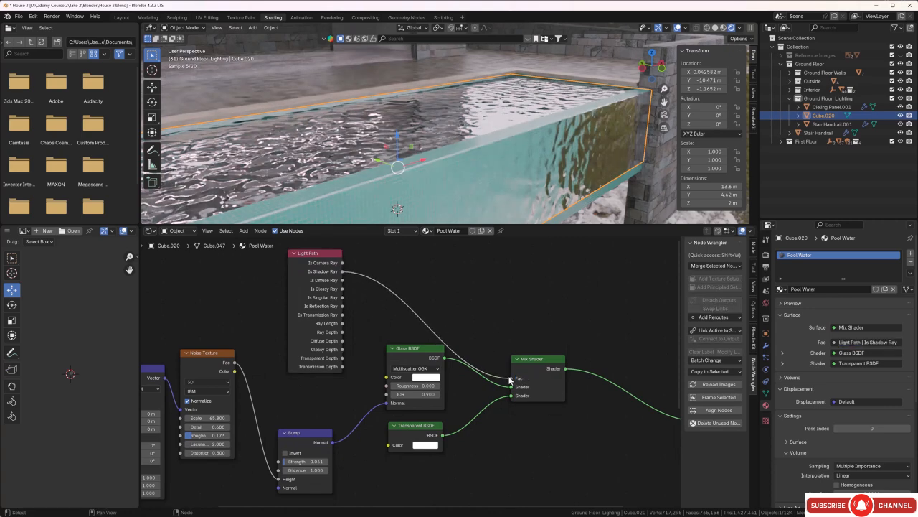
middle_drag(346, 179, 374, 179)
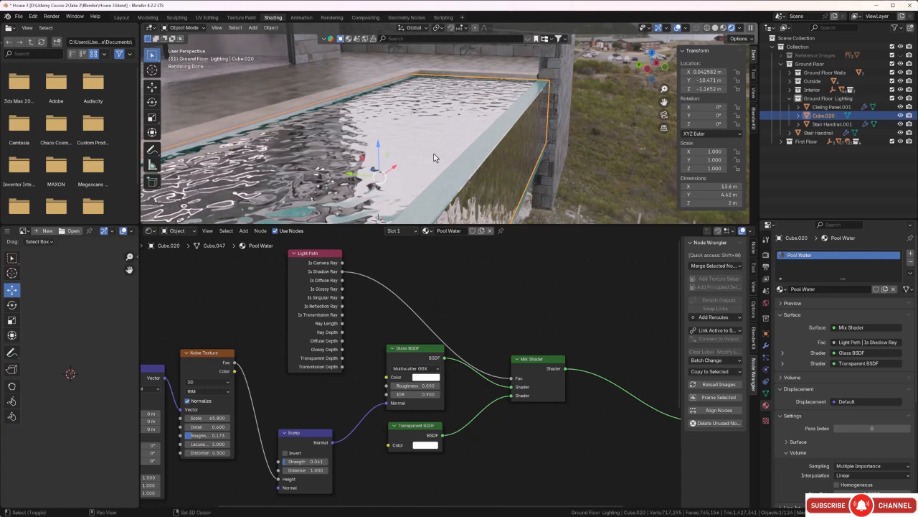
middle_drag(388, 170, 391, 170)
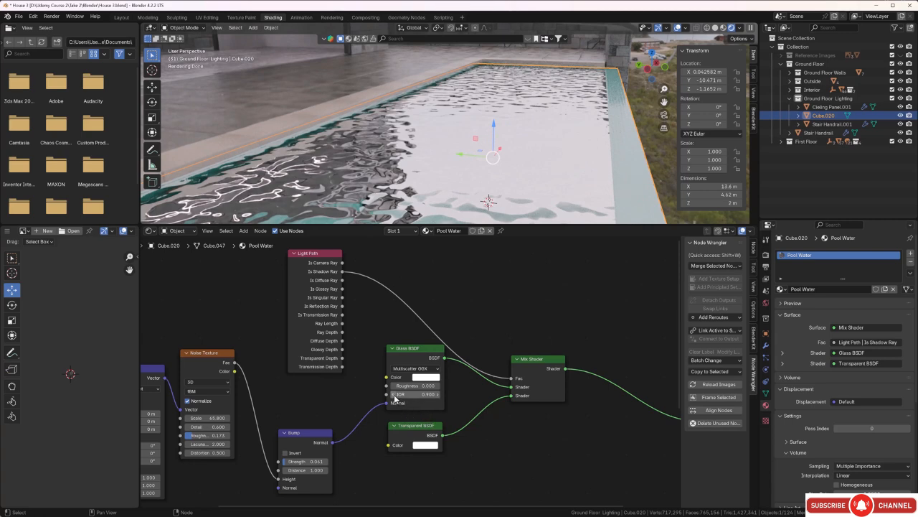
Set the Glass BSDF's Roughness to 0.073 and IOR to 1.6, and check the pool from its outer side.
mouse_move(395, 396)
mouse_down()
mouse_move(375, 397)
mouse_move(399, 399)
mouse_up()
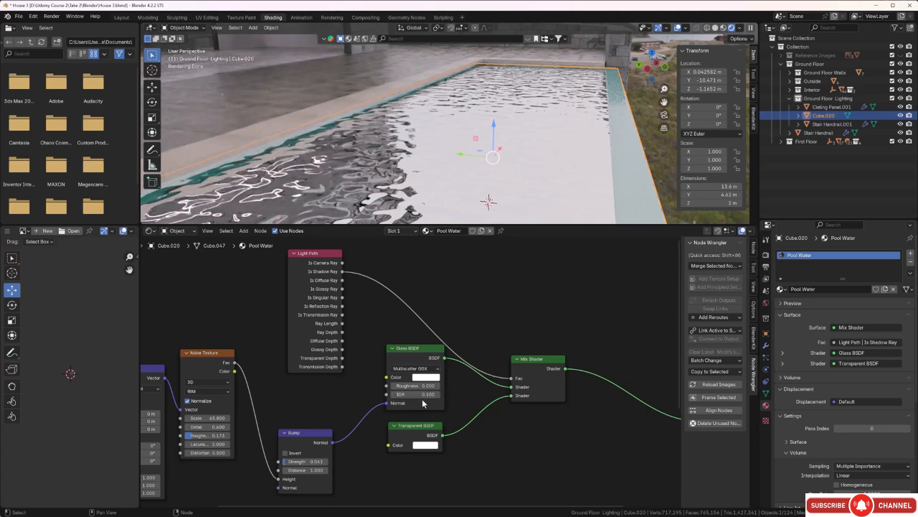
mouse_move(438, 396)
mouse_down()
mouse_move(428, 389)
mouse_move(431, 395)
mouse_up()
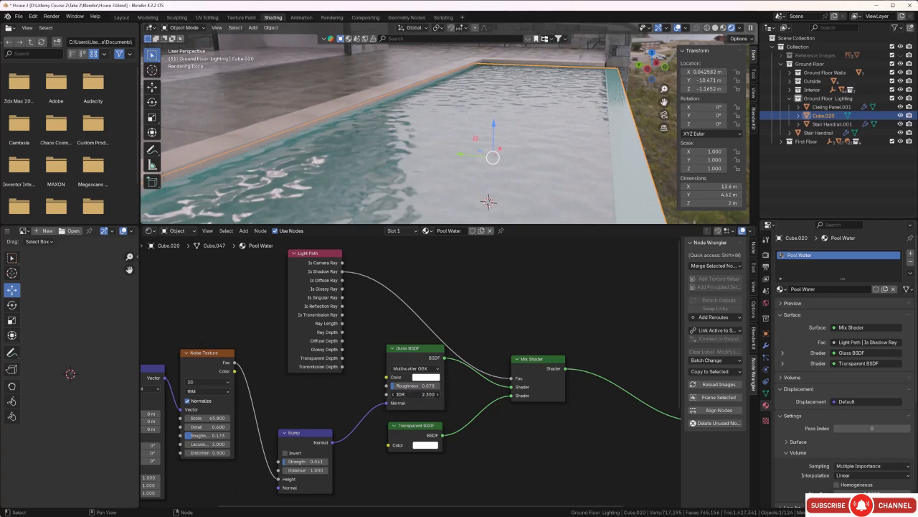
key(Return)
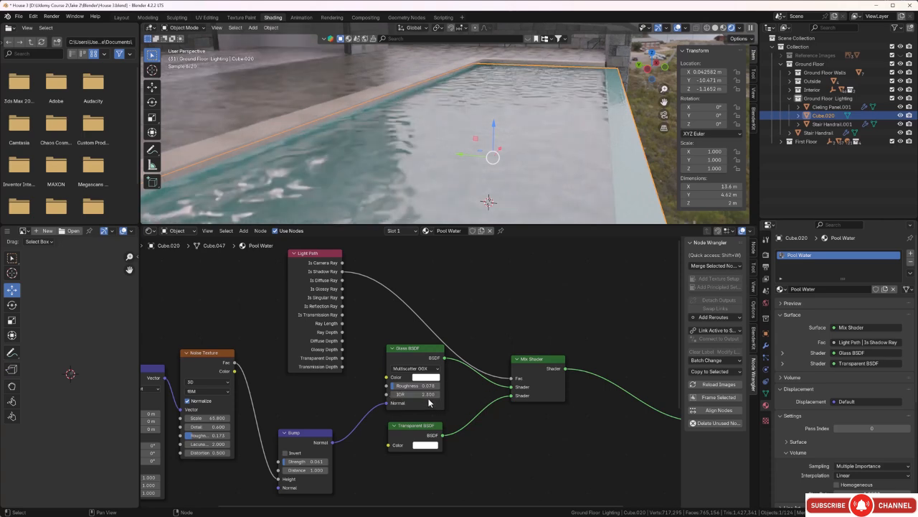
drag(425, 395, 413, 394)
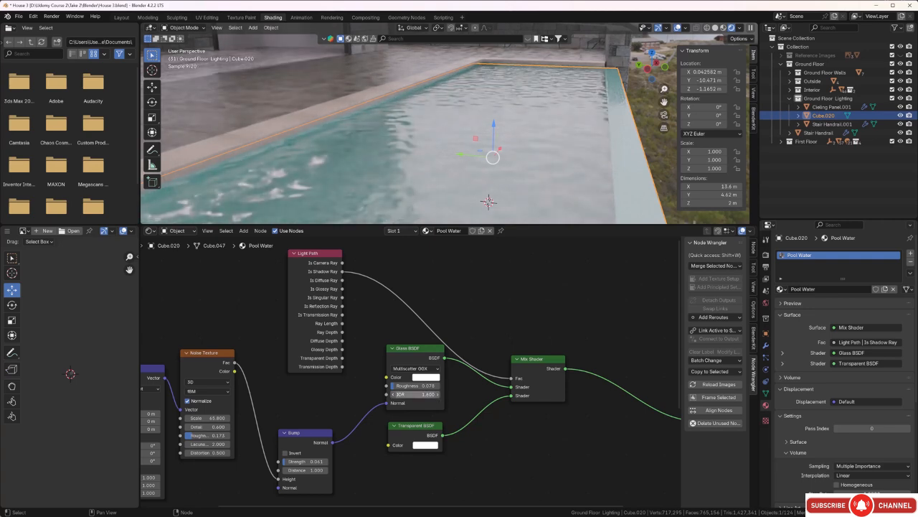
middle_drag(500, 186, 459, 165)
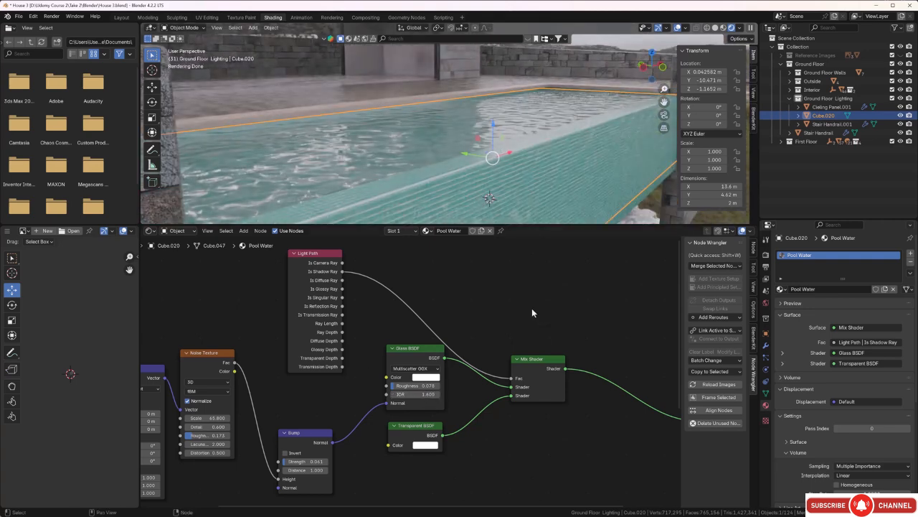
Add a Volume Absorption node beside the unconnected Principled BSDF.
scroll(513, 307, down, 5)
middle_drag(523, 468, 470, 392)
scroll(467, 400, up, 3)
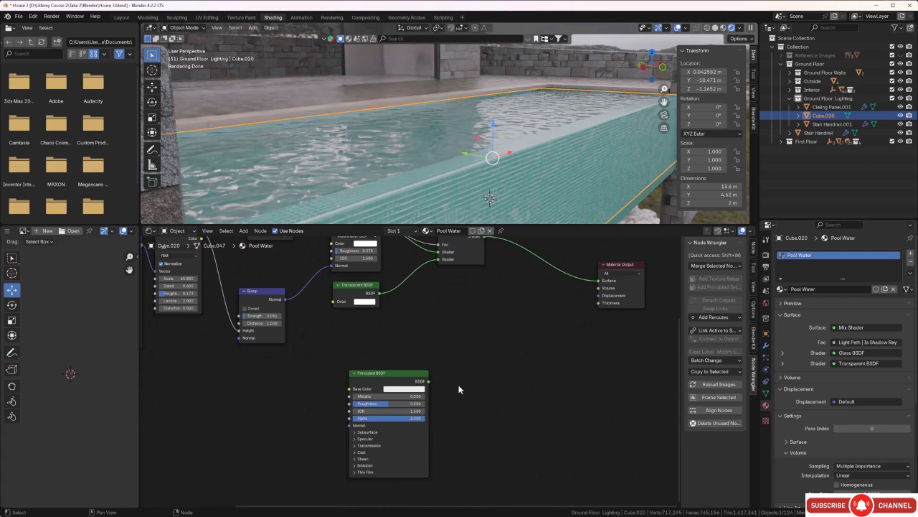
key(shift+a)
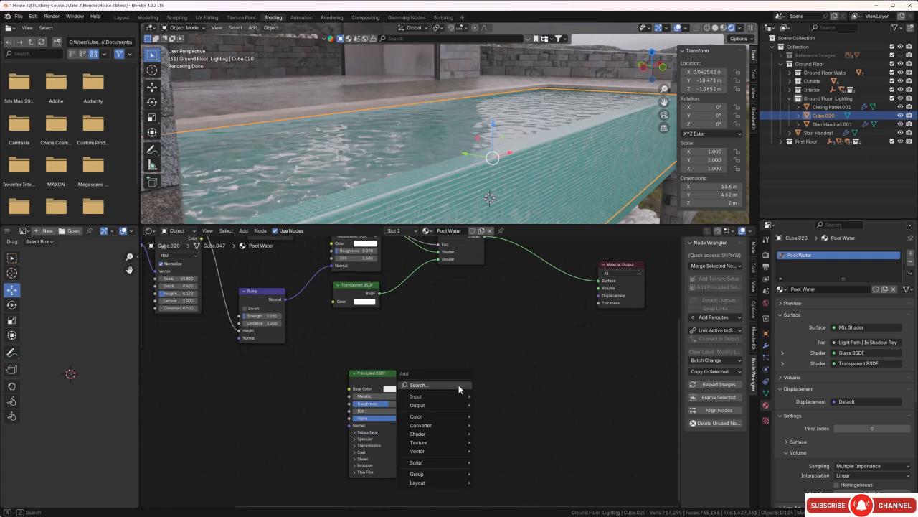
click(446, 386)
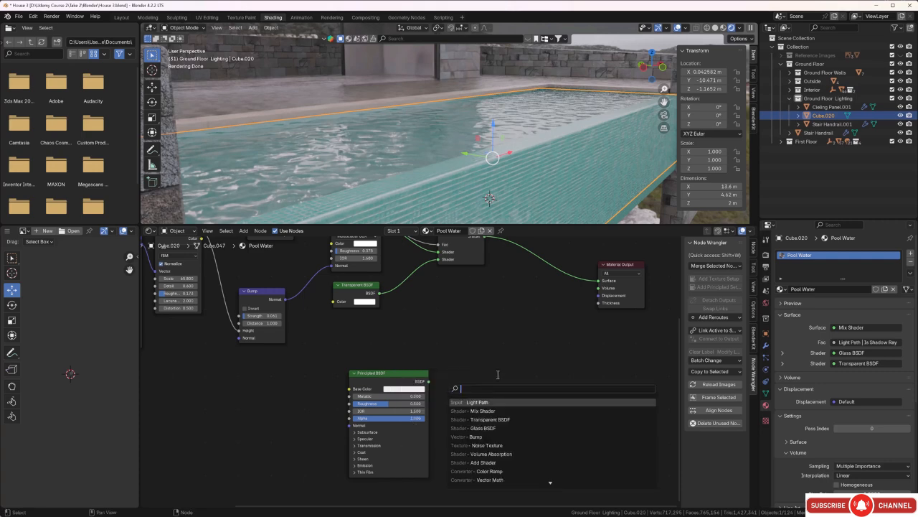
text(vo)
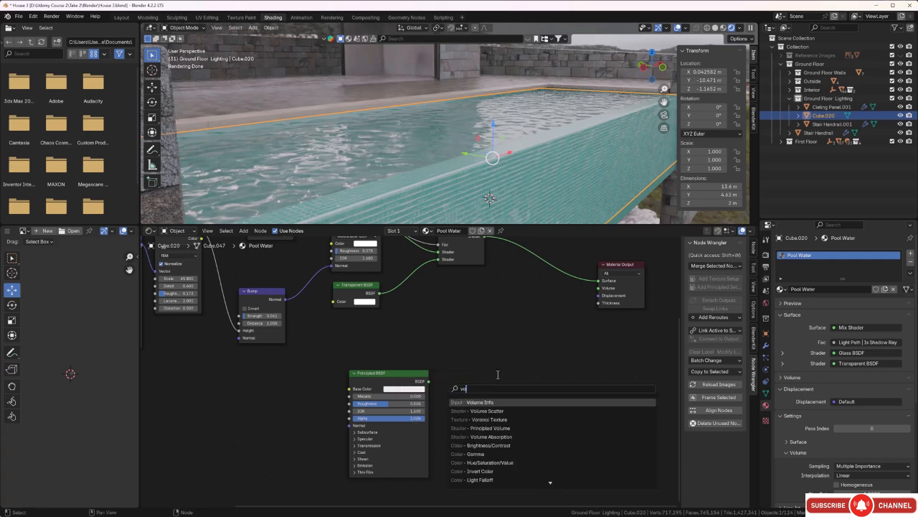
click(500, 435)
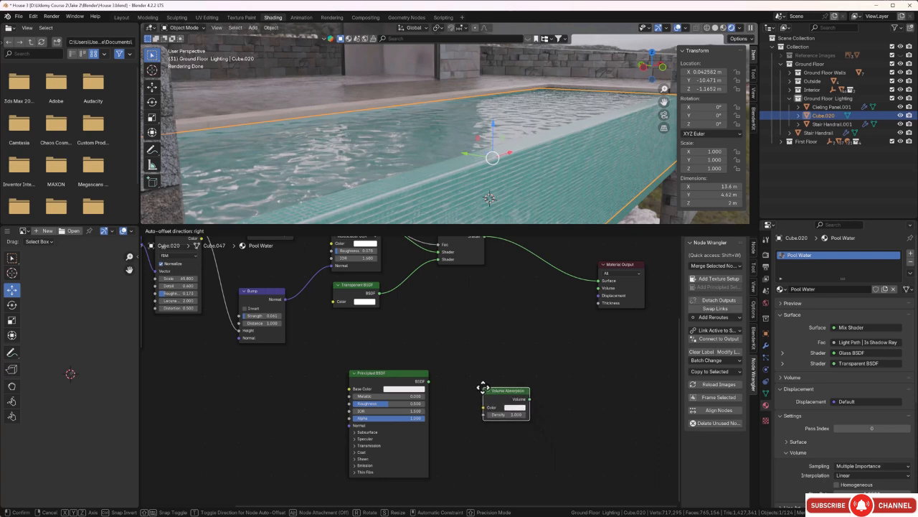
click(483, 388)
Add an Add Shader node above the Volume Absorption node.
middle_drag(494, 355, 465, 380)
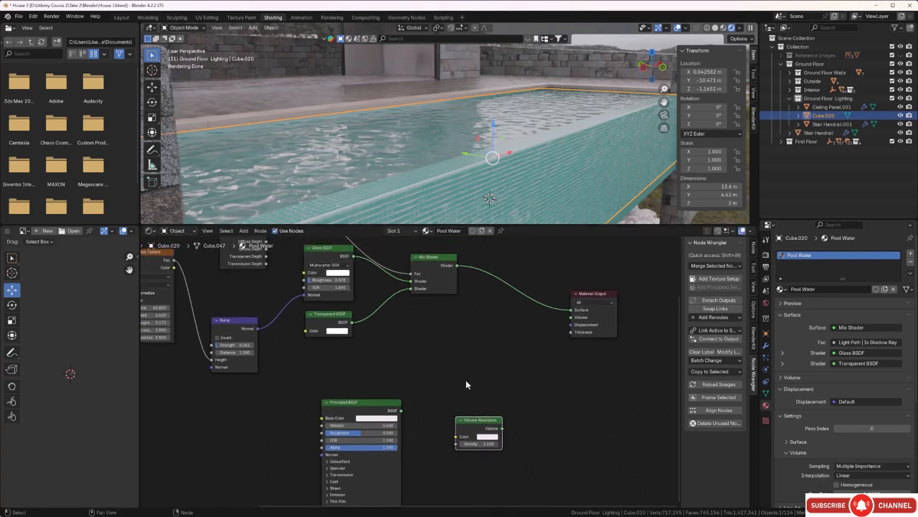
key(shift+a)
click(466, 380)
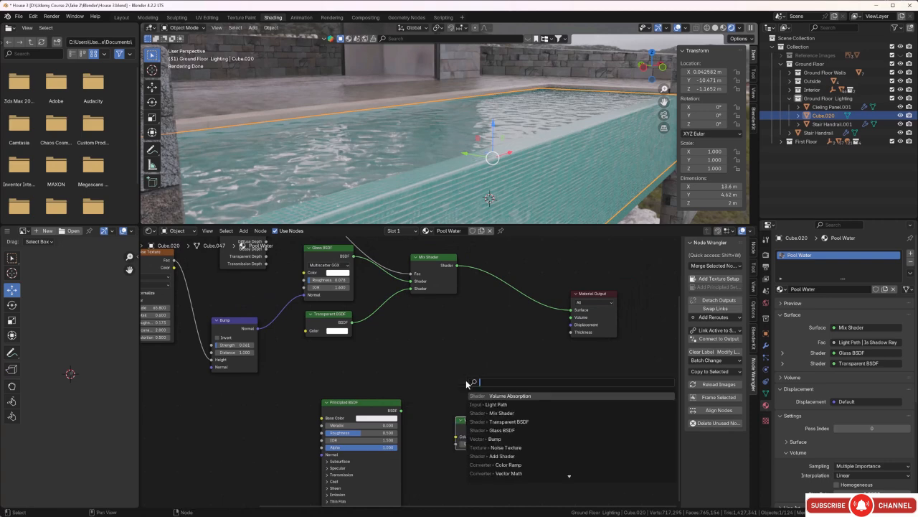
text(add)
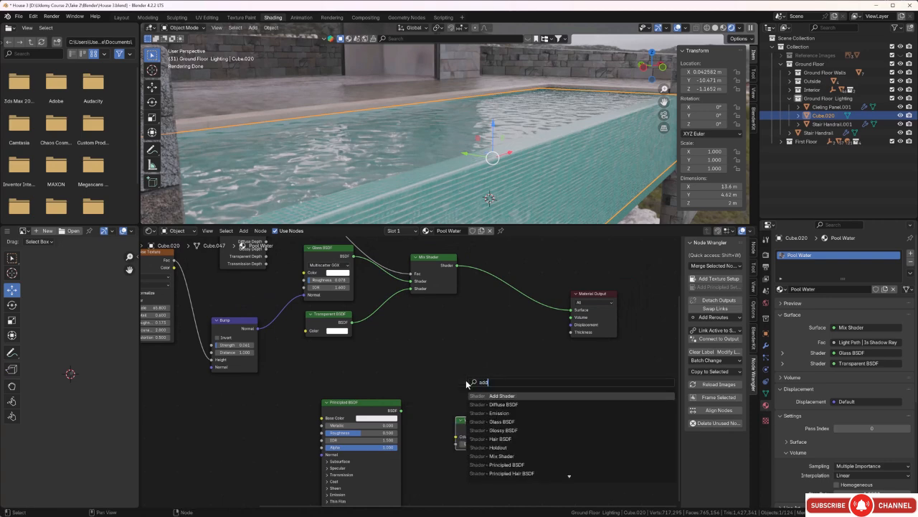
click(493, 396)
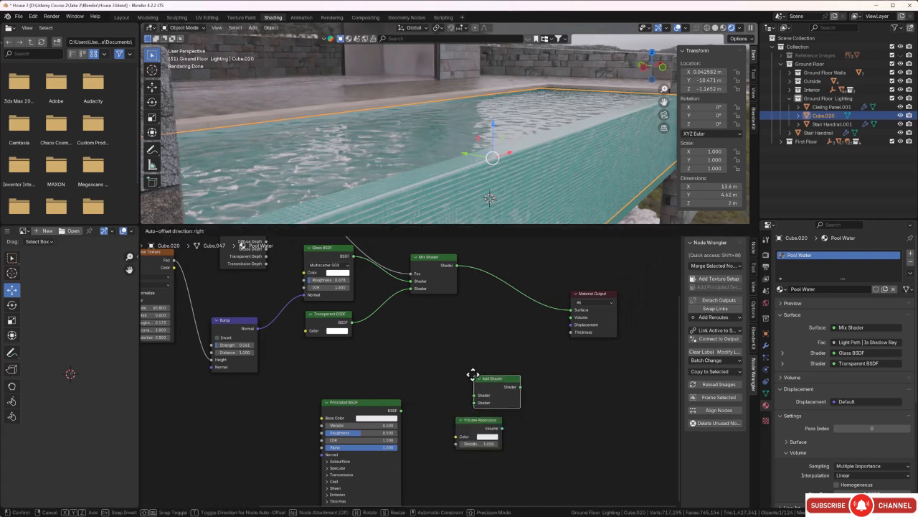
click(467, 370)
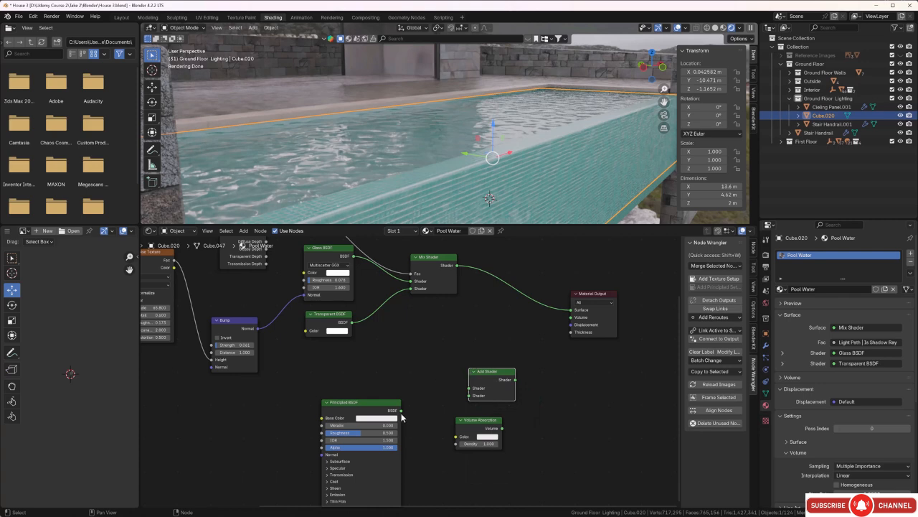
Combine the Principled BSDF and Volume Absorption in the Add Shader and connect its output to the Material Output's Volume.
drag(403, 413, 511, 354)
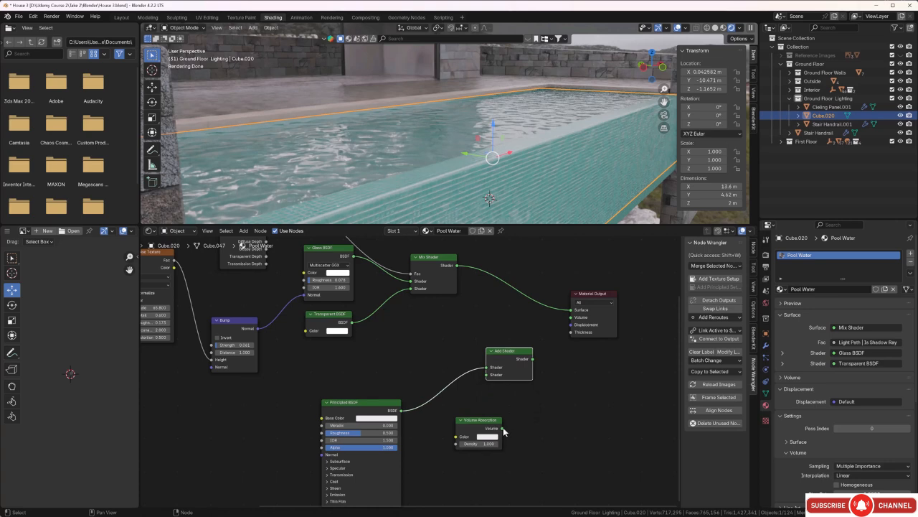
drag(503, 428, 484, 380)
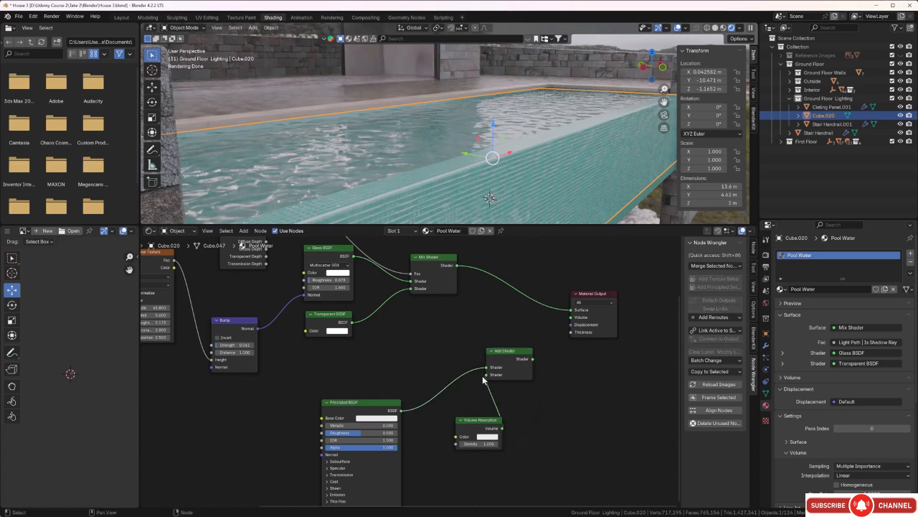
drag(533, 359, 571, 317)
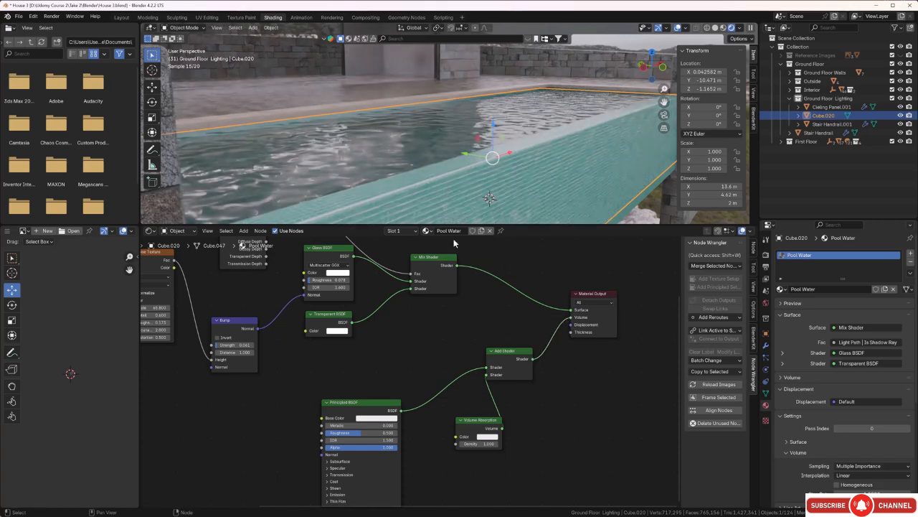
Set the Noise Texture's Scale to 52.9 and the Bump node's Strength to 0.042 for the pool water ripples.
middle_drag(424, 187, 436, 155)
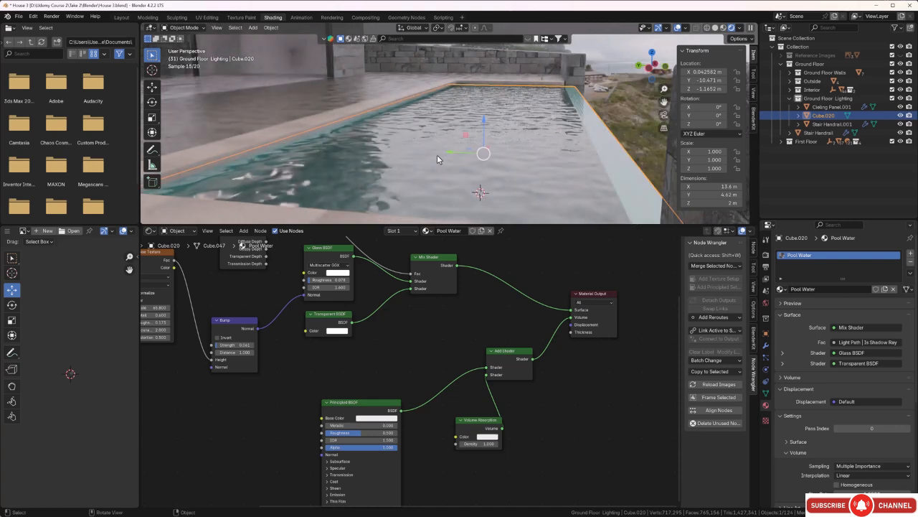
middle_drag(403, 323, 491, 357)
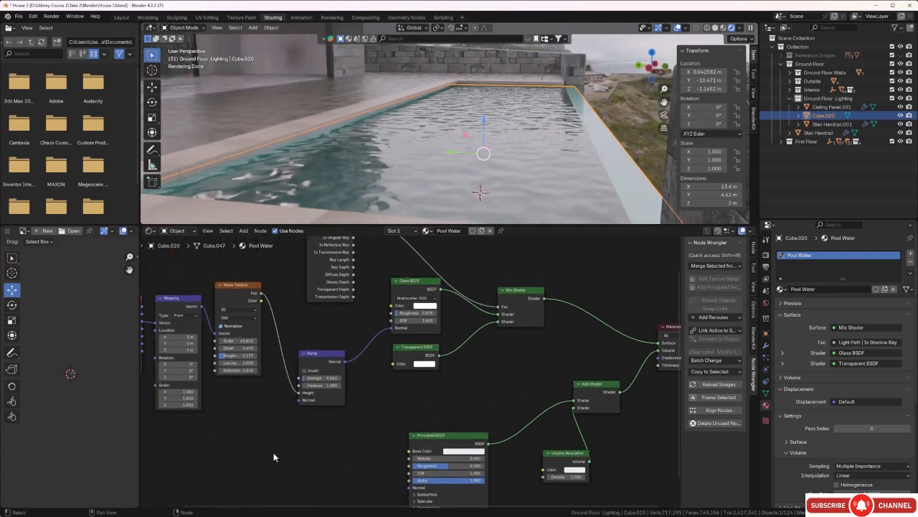
scroll(273, 457, up, 2)
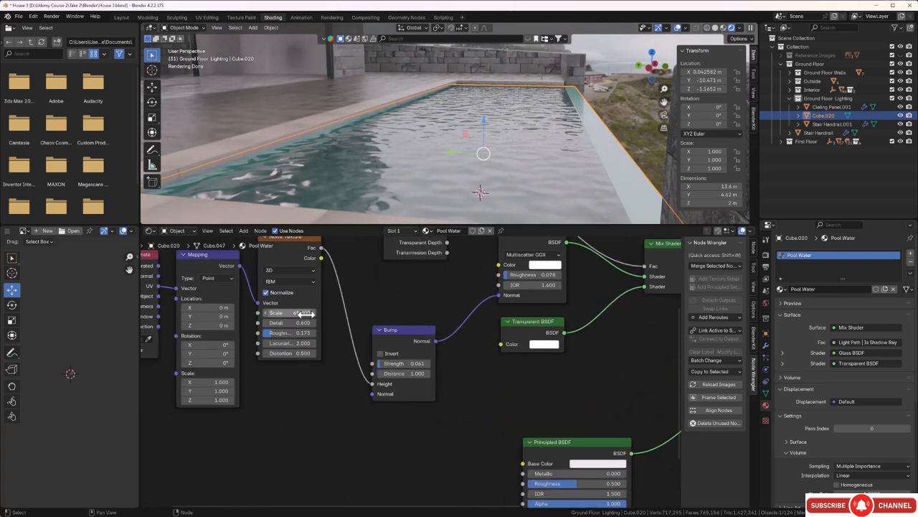
drag(306, 314, 283, 314)
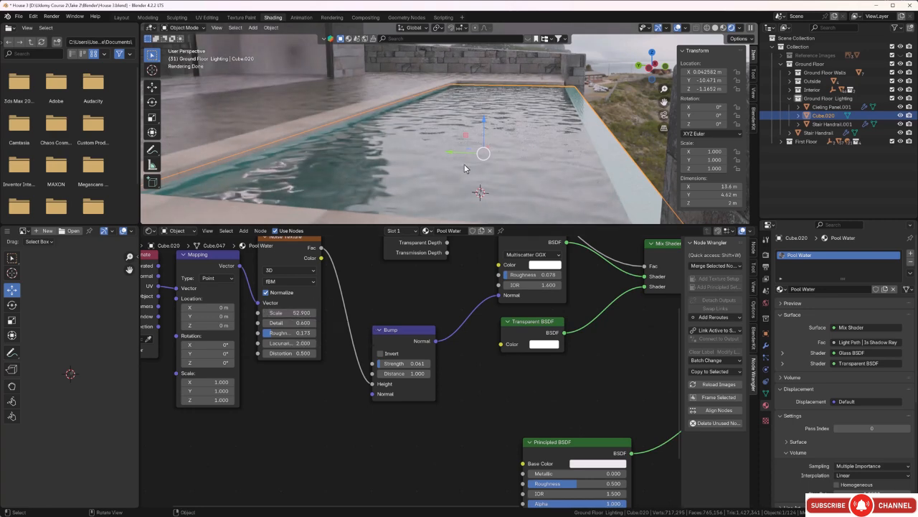
middle_drag(468, 169, 449, 184)
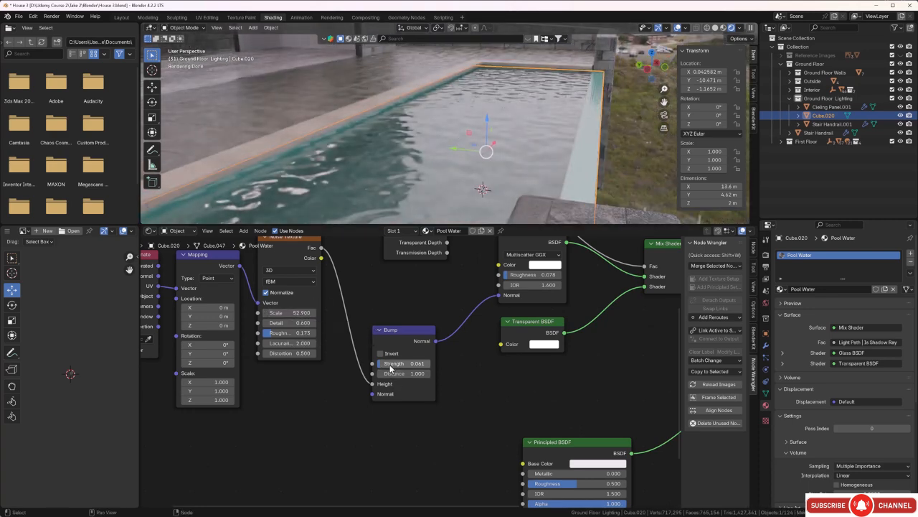
drag(393, 366, 386, 366)
middle_drag(302, 216, 392, 183)
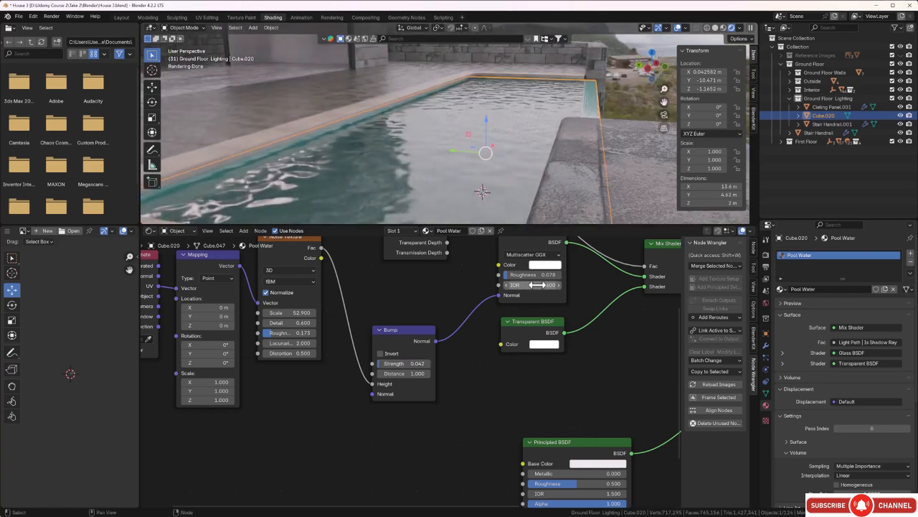
Try the Glass BSDF's IOR at 0.1, 1.7 and 2.3, comparing the look of the pool water.
drag(546, 284, 501, 286)
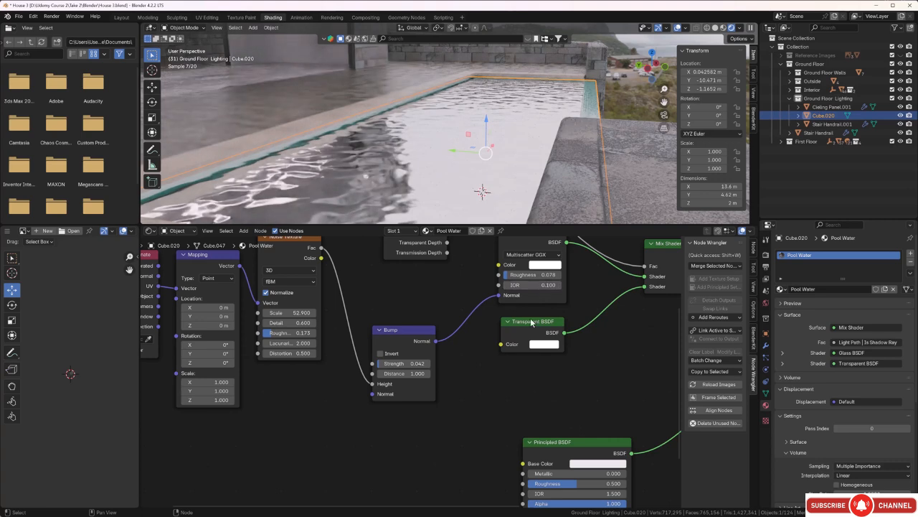
drag(558, 285, 601, 285)
scroll(390, 171, down, 1)
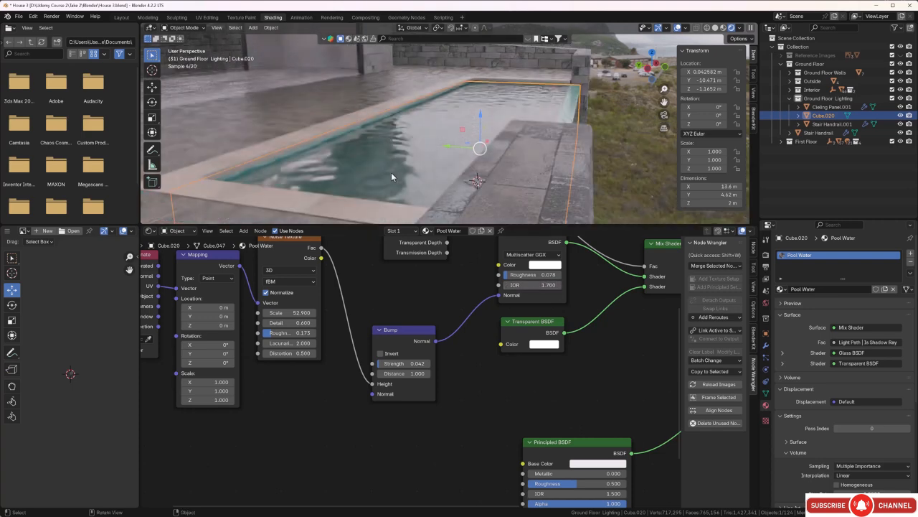
middle_drag(391, 172, 416, 176)
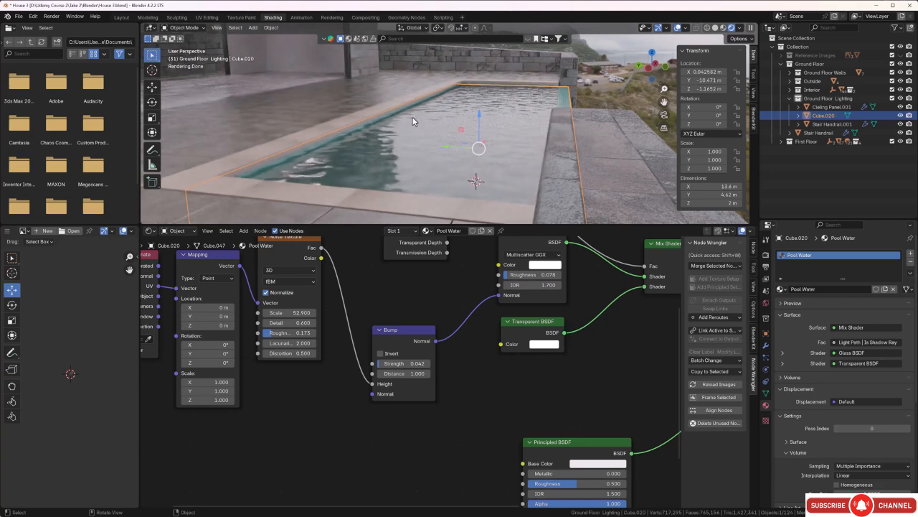
drag(557, 284, 565, 285)
click(559, 285)
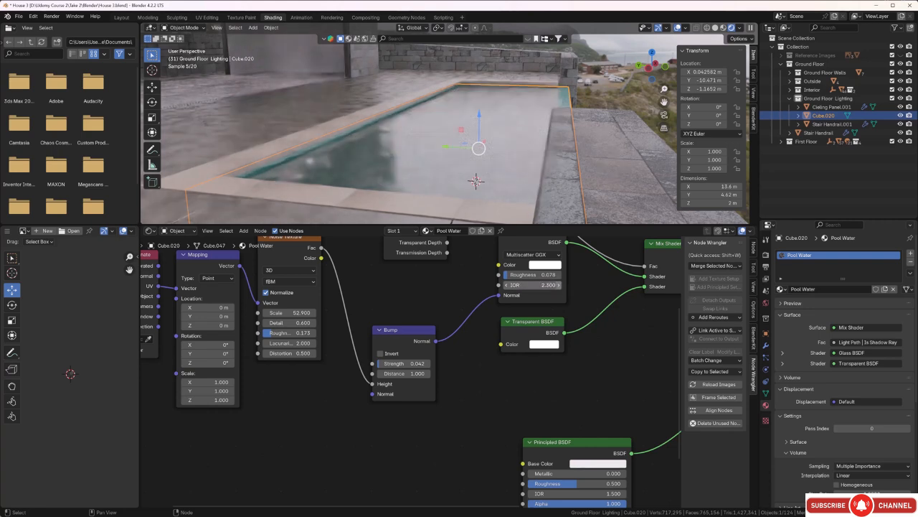
middle_drag(412, 174, 415, 166)
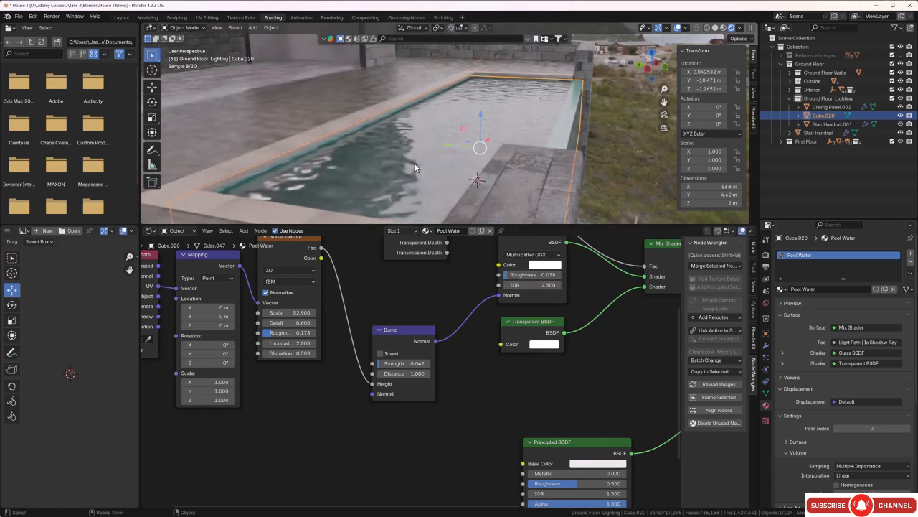
Set the Glass BSDF's IOR to 1.3, trying 1.2 first.
drag(534, 285, 528, 285)
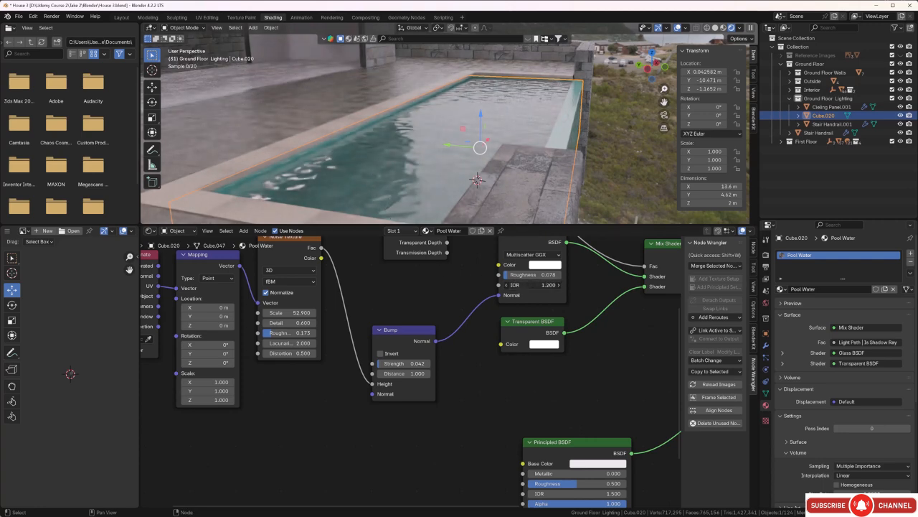
middle_drag(416, 203, 417, 199)
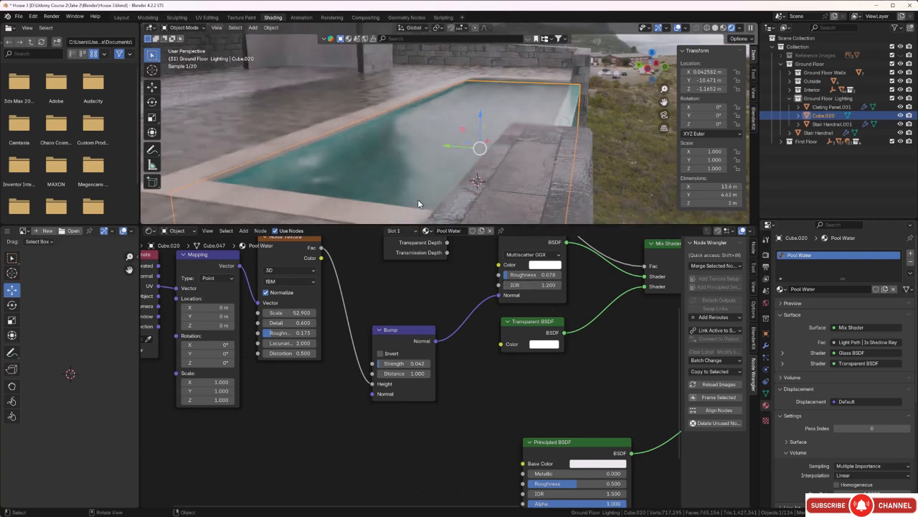
drag(558, 287, 553, 284)
Set the Noise Texture's Roughness to 0.103 and Detail to 1.2, and check the water from several sides.
scroll(445, 373, down, 5)
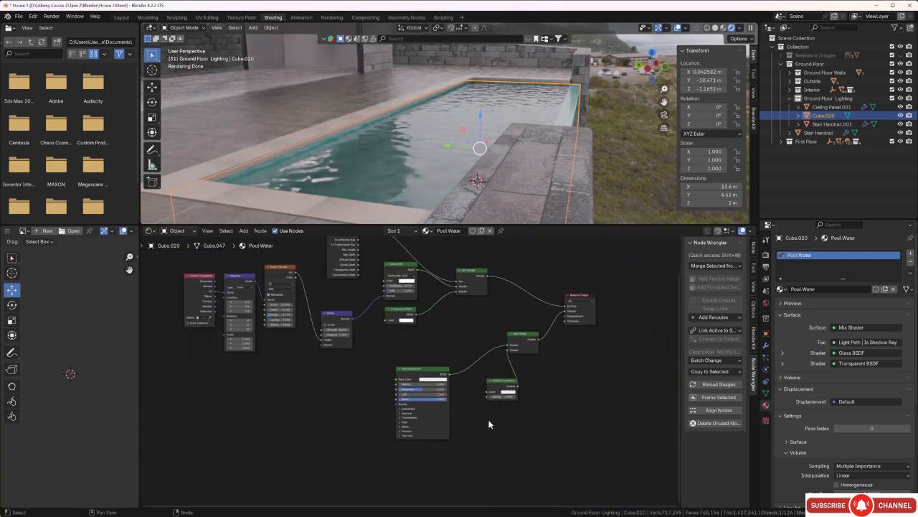
middle_drag(452, 360, 472, 385)
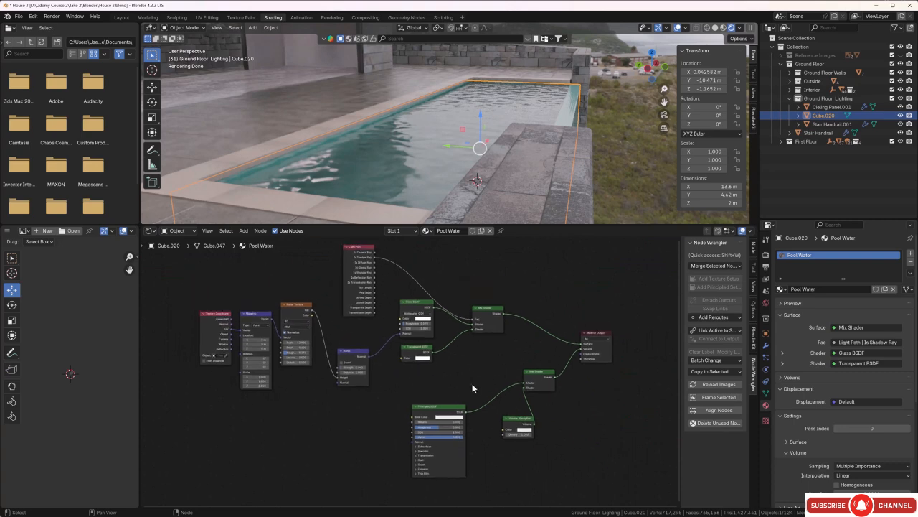
scroll(278, 378, up, 2)
middle_drag(281, 381, 383, 398)
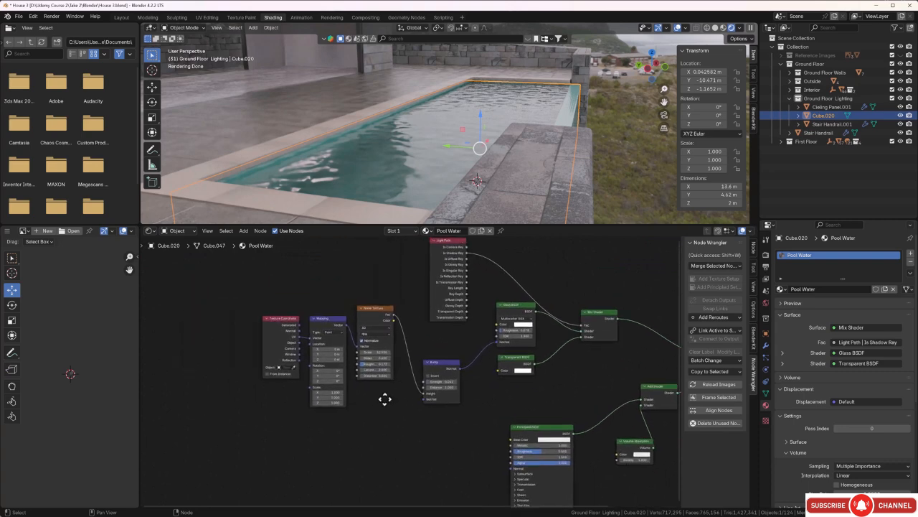
scroll(362, 394, up, 4)
scroll(341, 395, up, 1)
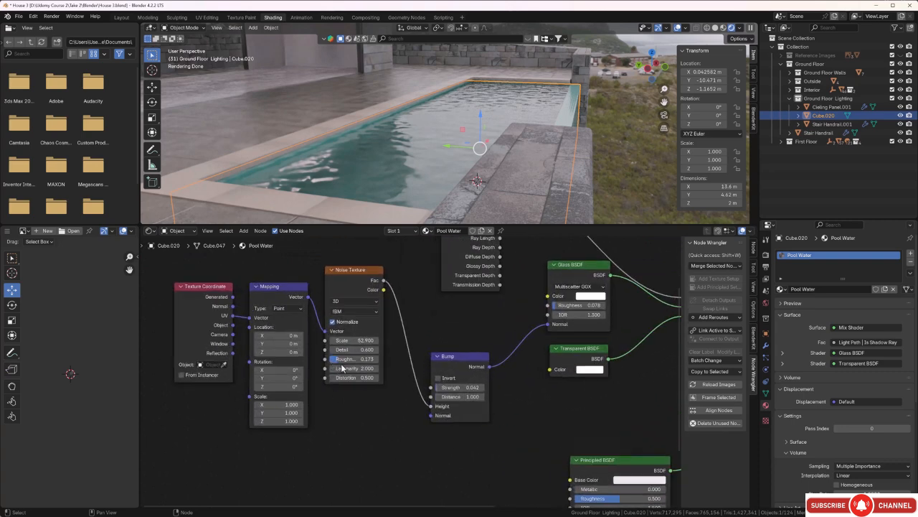
drag(354, 359, 350, 359)
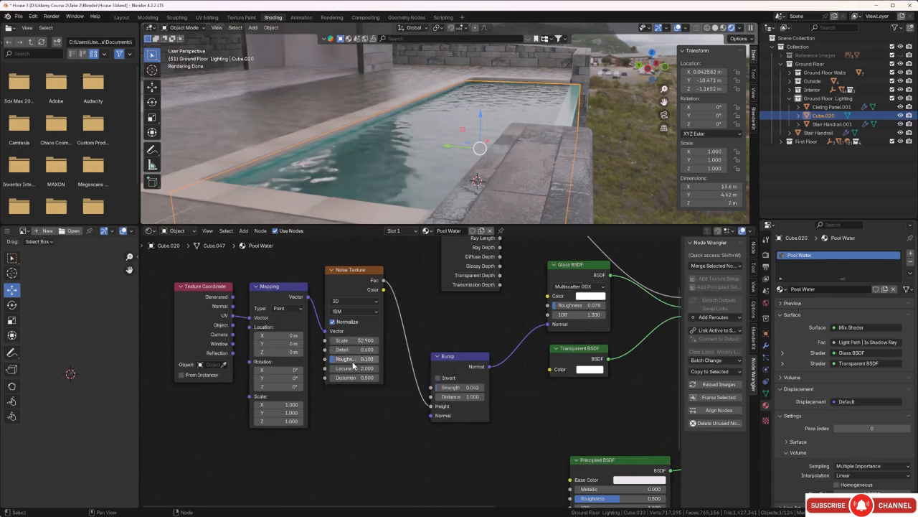
drag(361, 350, 366, 351)
middle_drag(329, 200, 350, 154)
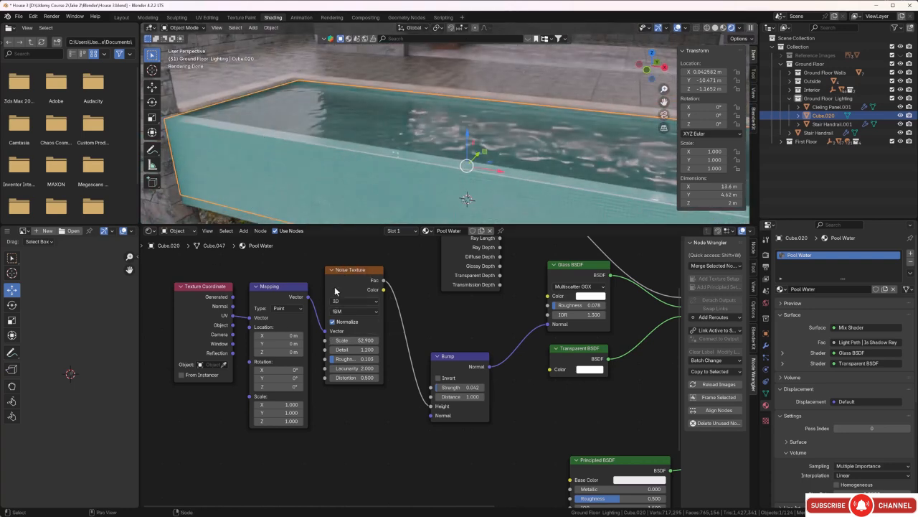
middle_drag(422, 156, 511, 155)
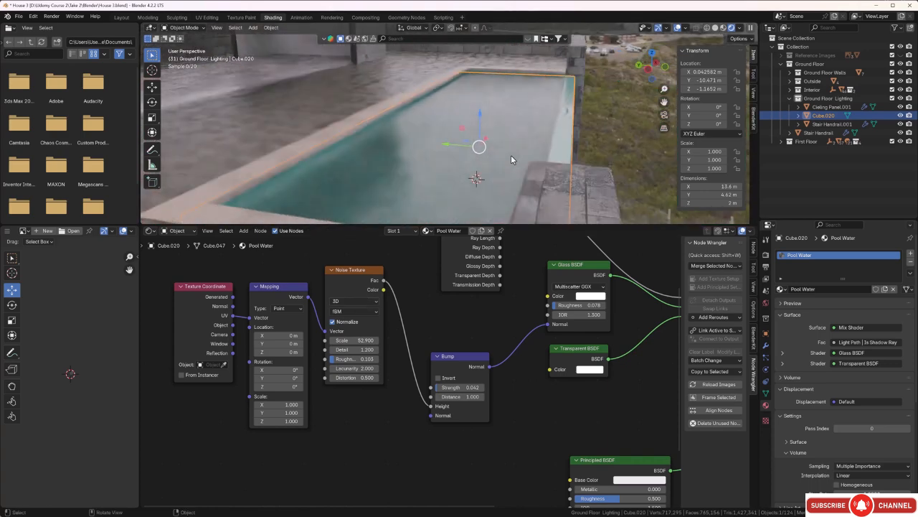
Set the Noise Texture's Scale to 61 and check the pool together with the house front.
drag(356, 341, 390, 341)
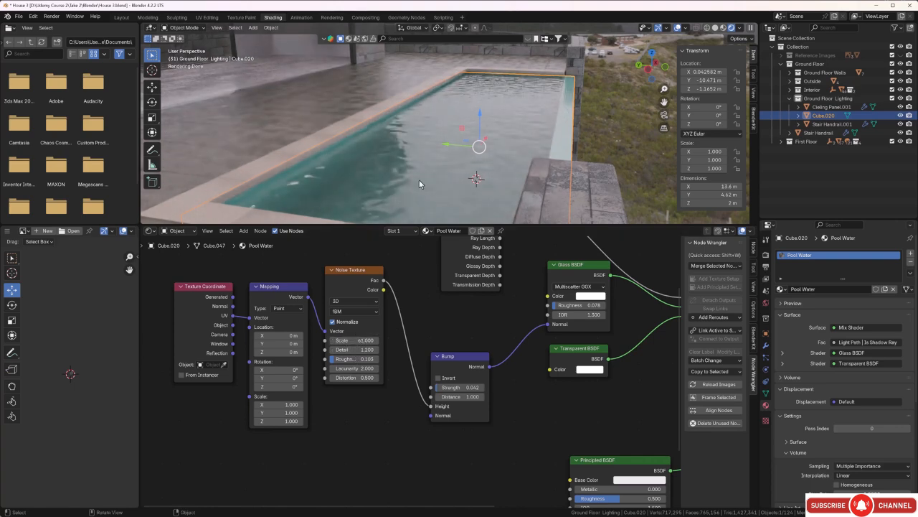
middle_drag(419, 179, 399, 165)
middle_drag(470, 145, 442, 172)
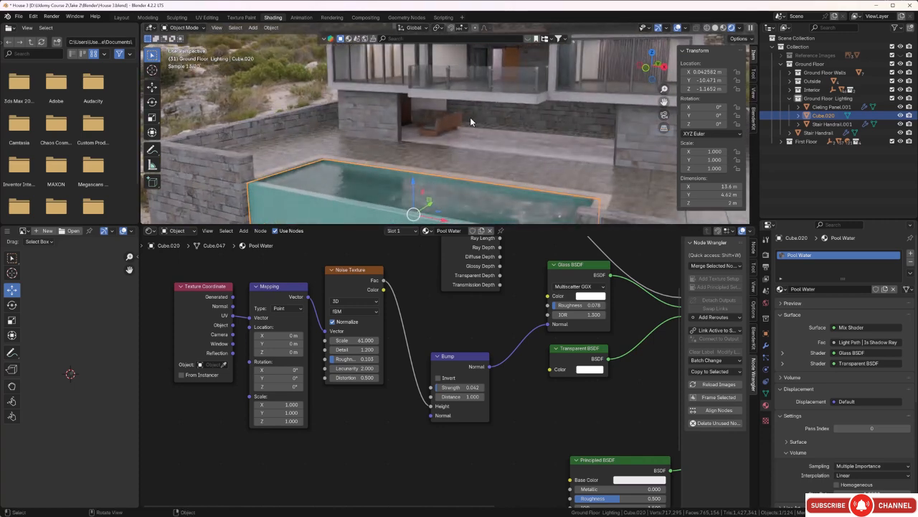